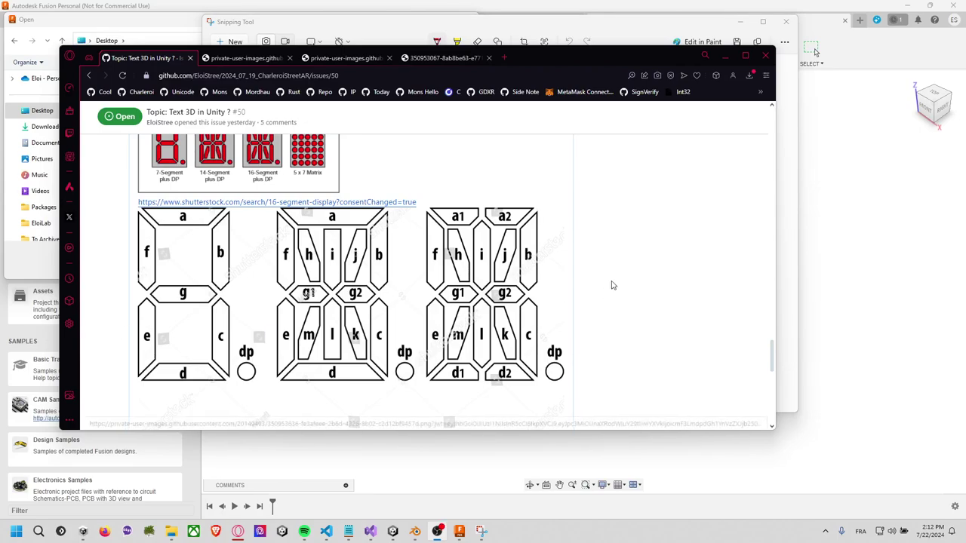
Scroll to the top of the Text 3D in Unity issue and select its title and author line
scroll(597, 284, "up", 3)
scroll(596, 286, "up", 5)
scroll(597, 285, "up", 5)
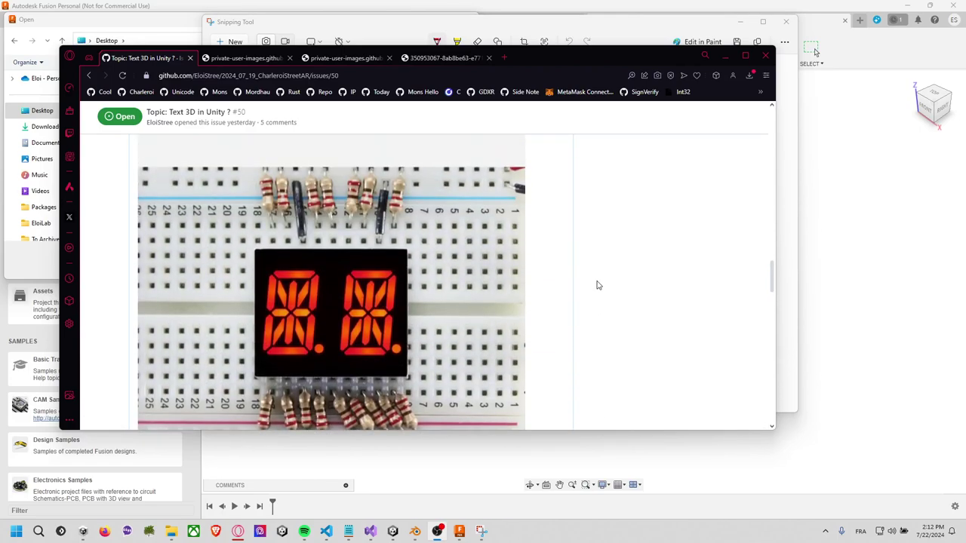
scroll(597, 285, "up", 5)
scroll(596, 286, "up", 5)
scroll(597, 285, "up", 5)
scroll(597, 285, "up", 5)
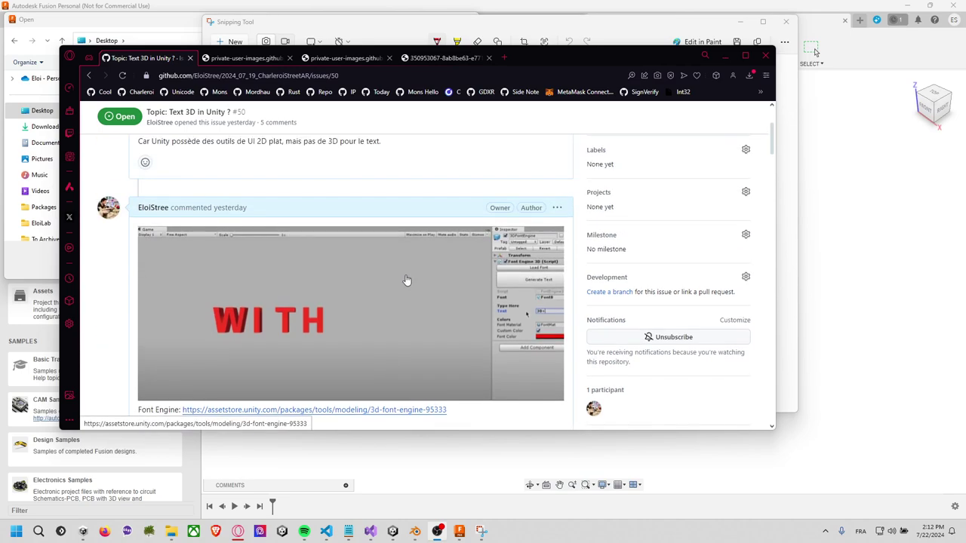
scroll(405, 280, "up", 5)
left_click_drag(143, 183, 278, 206)
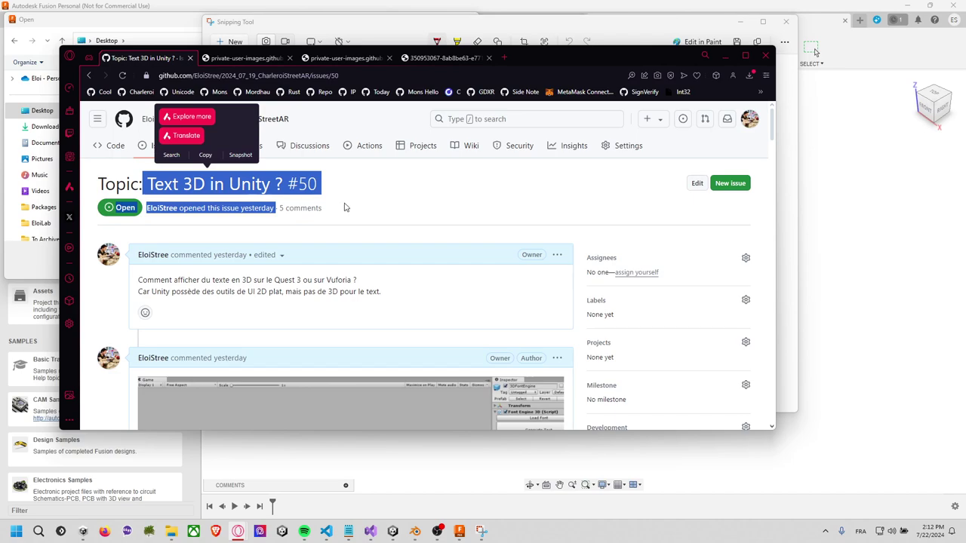
Scroll back down the issue and bring up the window switcher
scroll(347, 207, "down", 2)
scroll(343, 206, "down", 3)
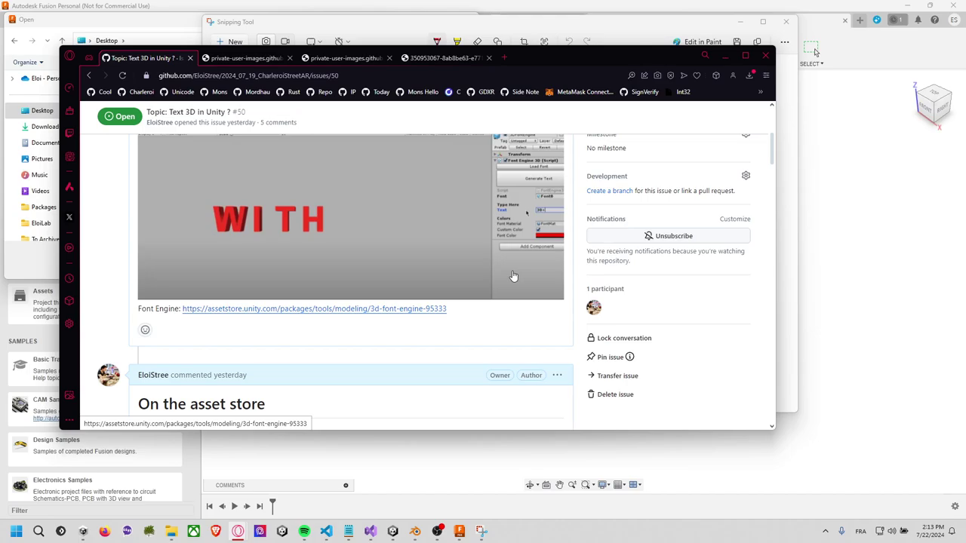
key("alt+Tab")
key("alt+Tab")
Select the 3D alphabet text in Blender, enter Edit Mode, then return to Object Mode
left_click(728, 166)
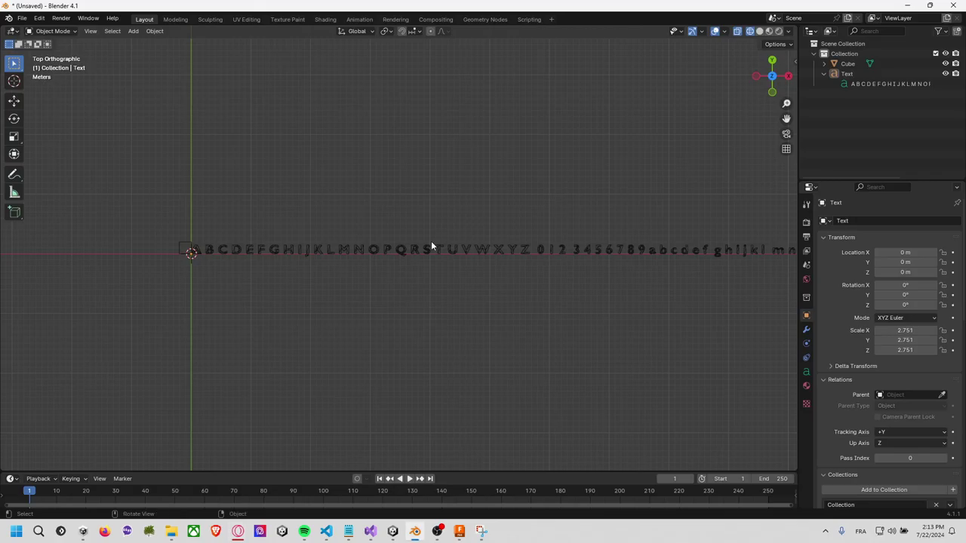
left_click(360, 258)
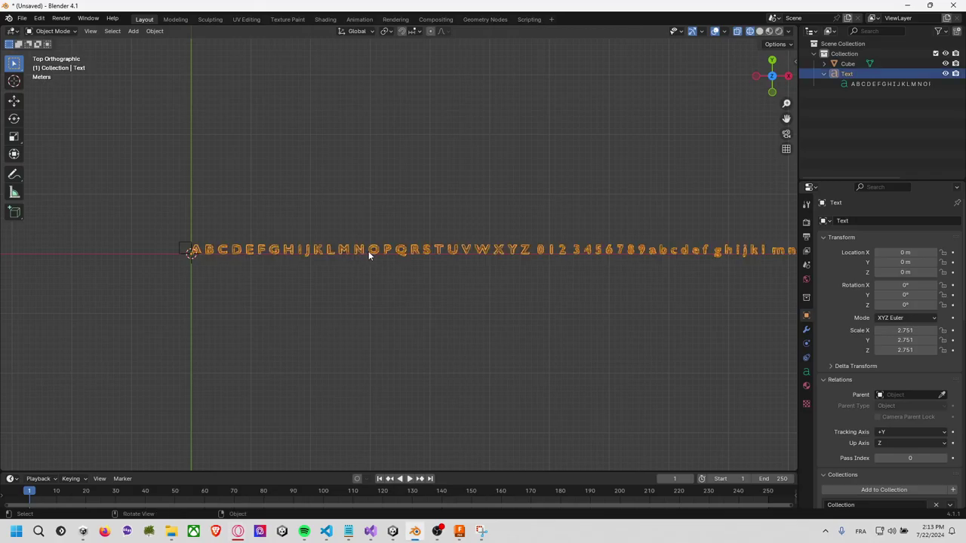
left_click(64, 31)
left_click(65, 54)
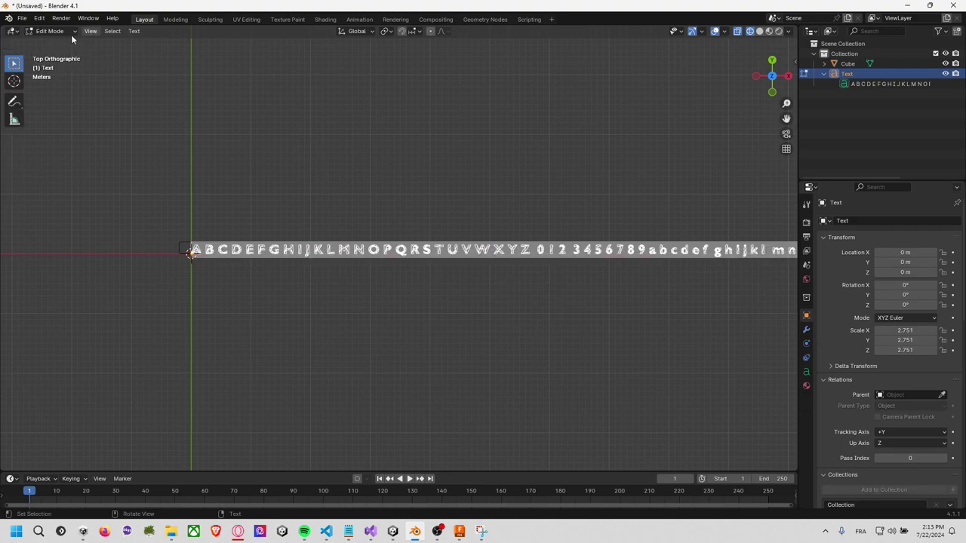
left_click(56, 43)
left_click(375, 213)
Orbit the letters into perspective and switch the viewport to solid shading, zooming in
mouse_move(375, 214)
middle_mouse_down()
mouse_move(348, 226)
mouse_move(334, 220)
mouse_move(424, 182)
mouse_move(642, 136)
mouse_move(550, 174)
mouse_move(589, 171)
mouse_move(399, 231)
mouse_move(362, 259)
mouse_move(436, 269)
mouse_move(429, 297)
mouse_move(457, 295)
mouse_move(370, 276)
mouse_move(459, 302)
middle_mouse_up()
key("z")
left_click(410, 216)
scroll(437, 299, "up", 4)
scroll(438, 299, "up", 4)
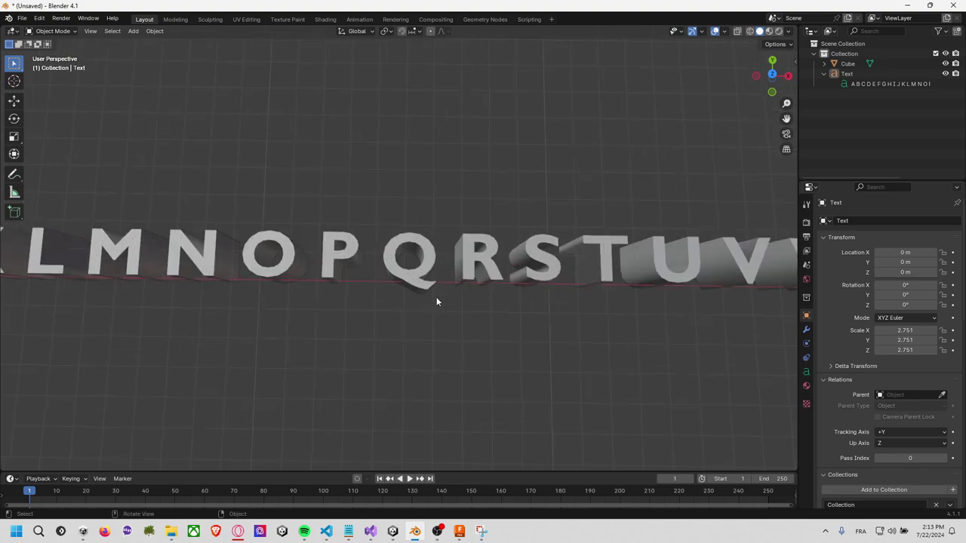
scroll(436, 299, "up", 3)
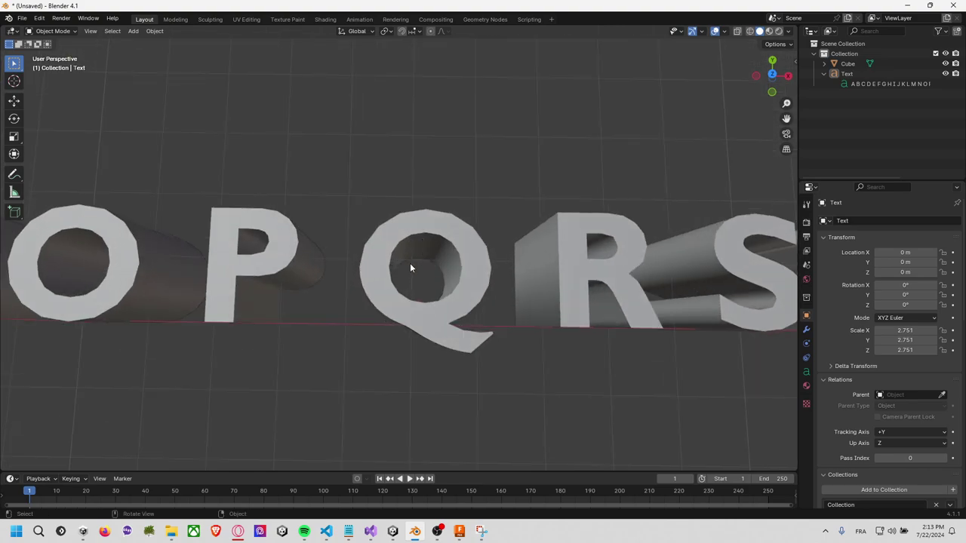
Switch the viewport to wireframe shading and inspect the letters from other angles
left_click(363, 282)
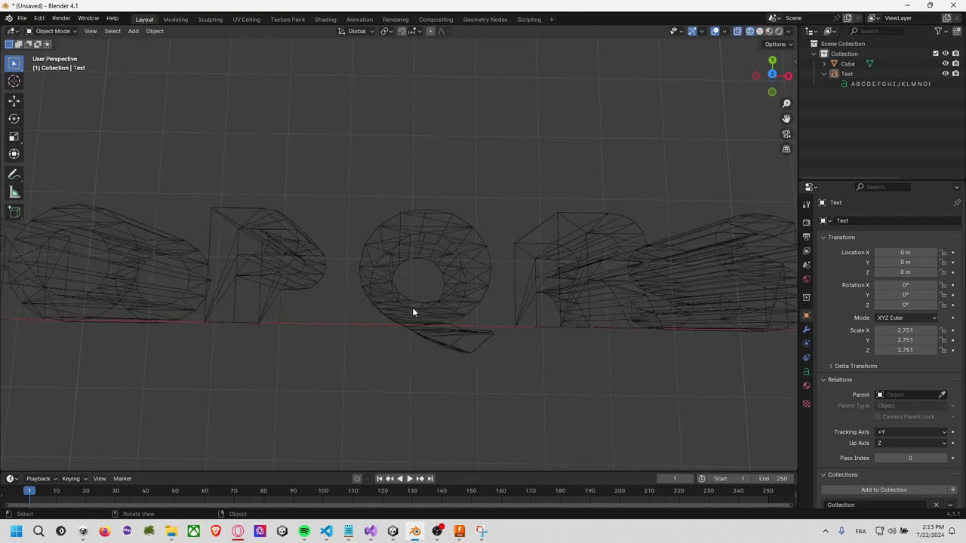
middle_click_drag(422, 329, 422, 333)
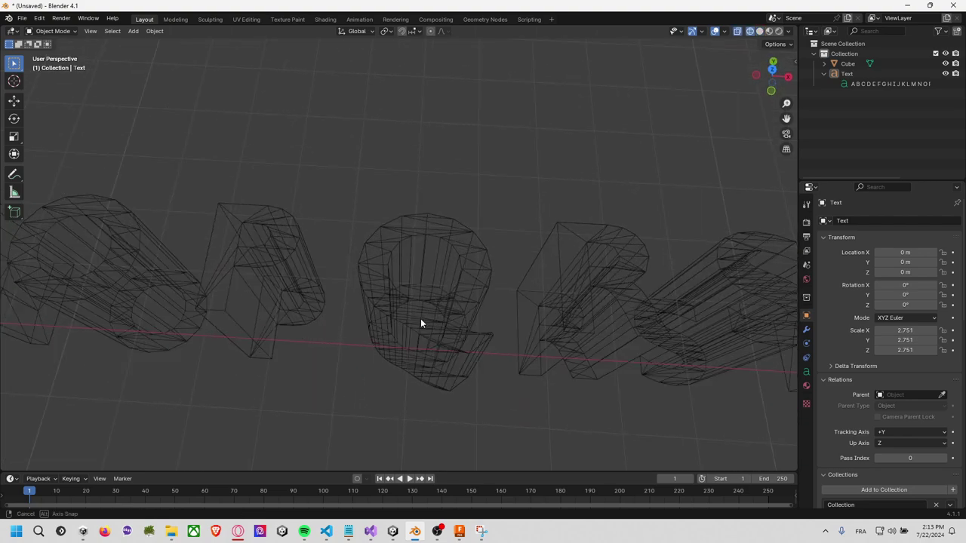
scroll(422, 338, "down", 3)
scroll(422, 338, "down", 2)
scroll(422, 338, "down", 2)
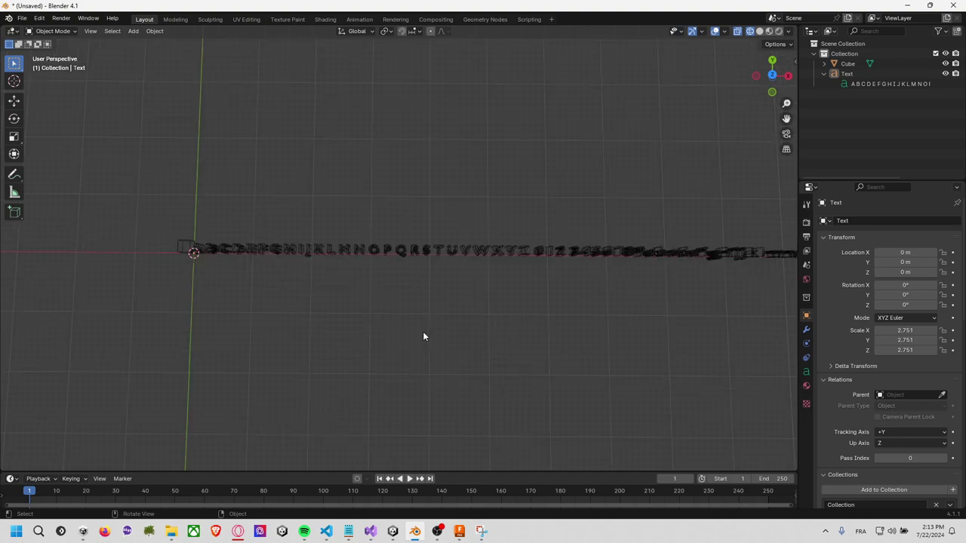
scroll(422, 338, "down", 1)
scroll(424, 332, "up", 2)
Return the viewport to solid shading and bring up the window switcher
key("z")
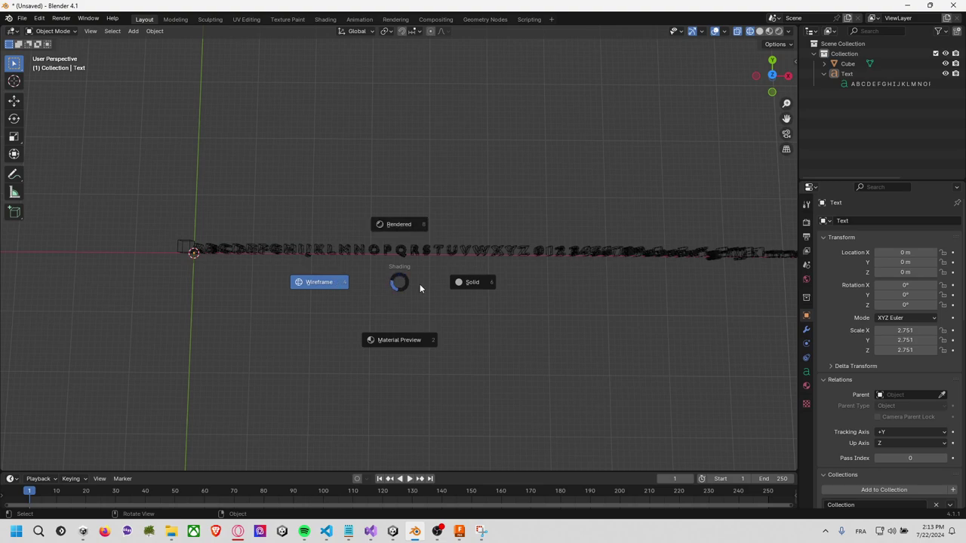
left_click(434, 282)
key("alt+Tab")
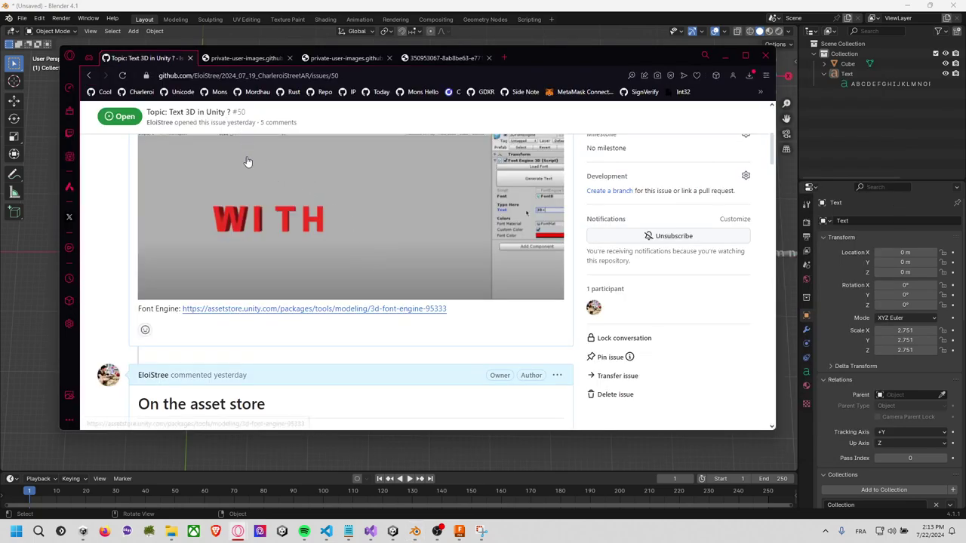
Scroll down the GitHub issue to the 16-segment display diagrams
scroll(252, 186, "down", 3)
scroll(253, 186, "down", 2)
scroll(253, 186, "down", 3)
scroll(253, 186, "down", 3)
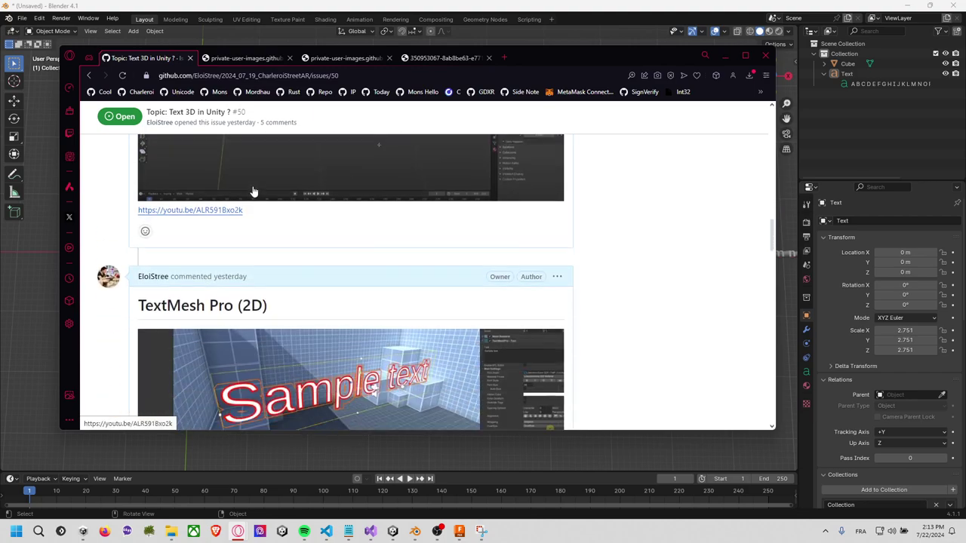
scroll(253, 186, "down", 3)
scroll(254, 191, "down", 2)
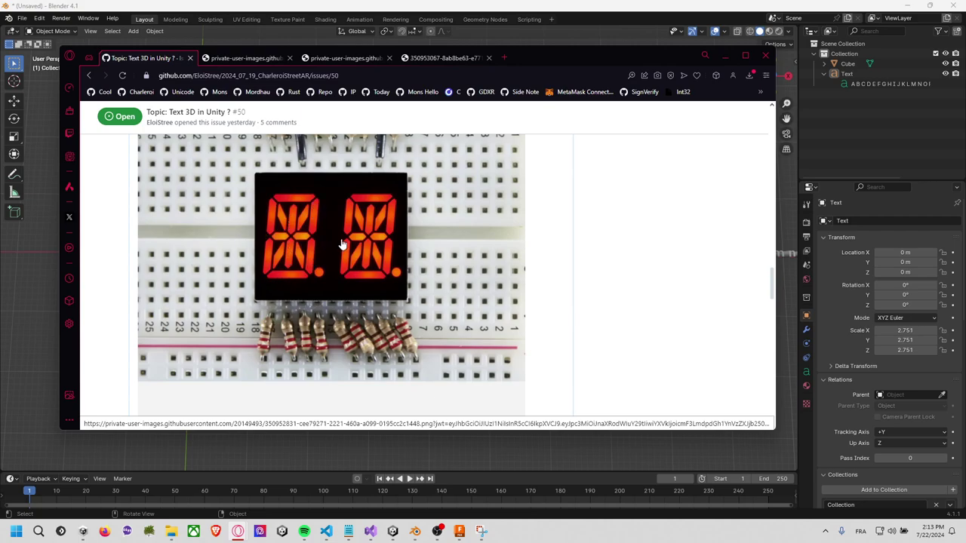
scroll(341, 244, "down", 2)
scroll(330, 222, "down", 2)
scroll(322, 224, "down", 1)
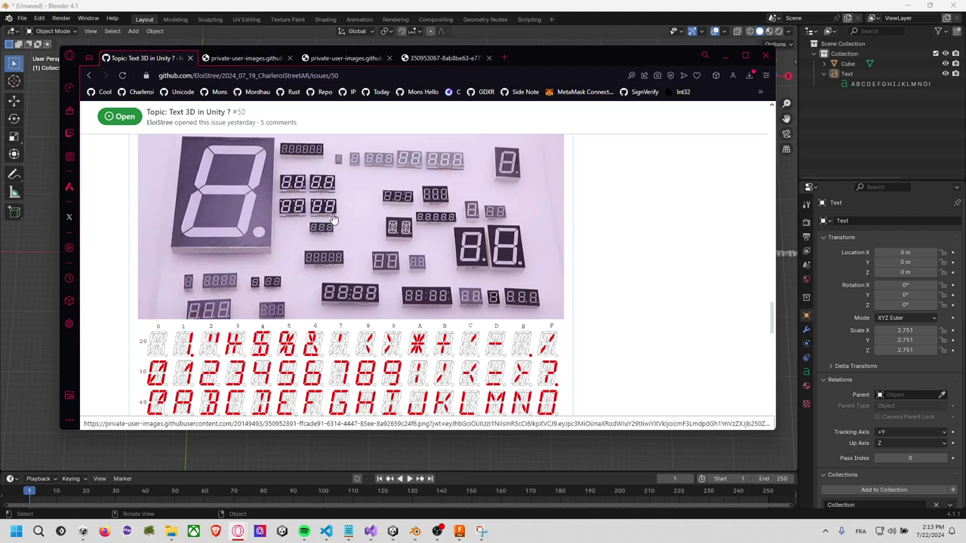
scroll(333, 219, "down", 1)
scroll(332, 226, "down", 1)
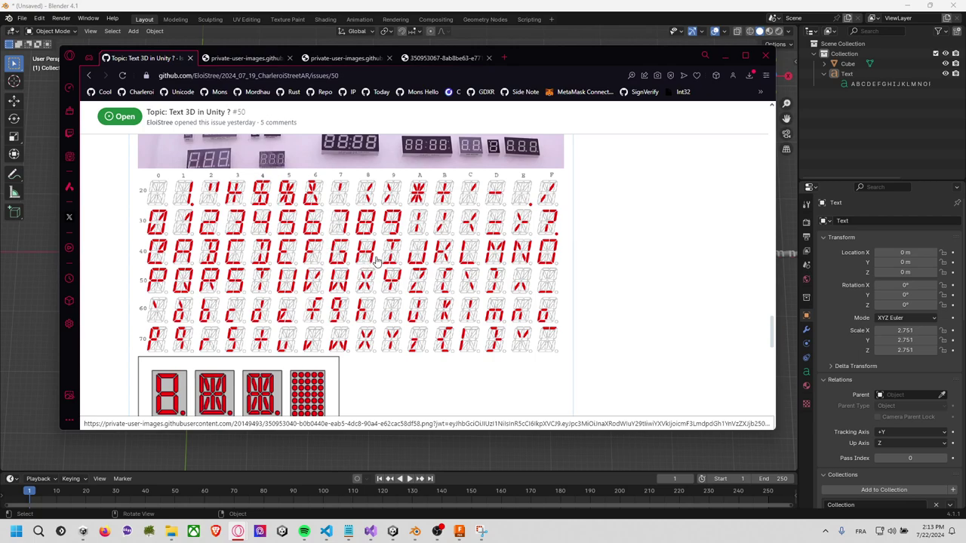
scroll(373, 259, "down", 1)
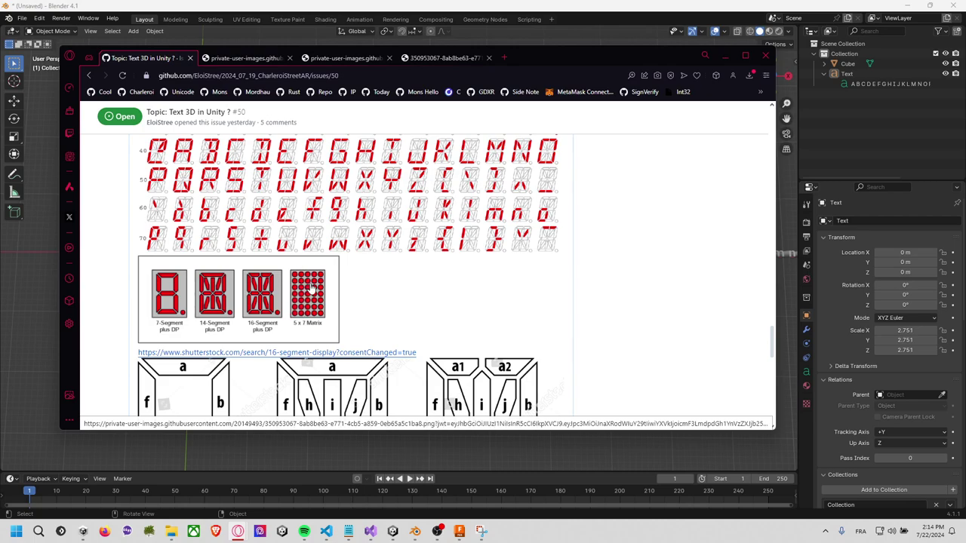
middle_click(389, 281)
middle_click(389, 281)
scroll(423, 294, "down", 2)
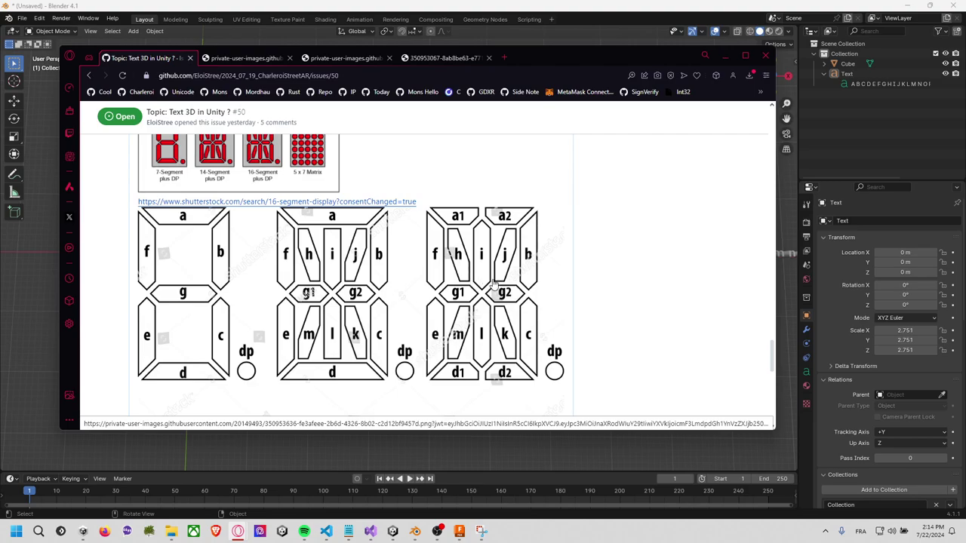
Snip a rectangle over the labelled 16-segment diagram and switch to Snipping Tool
key("super+shift+s")
left_click_drag(415, 197, 574, 402)
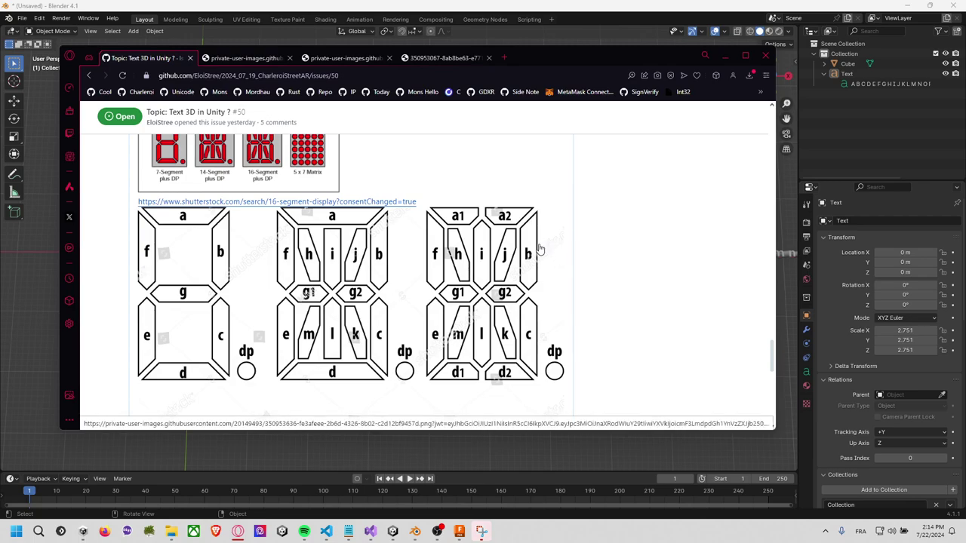
key("alt+Tab")
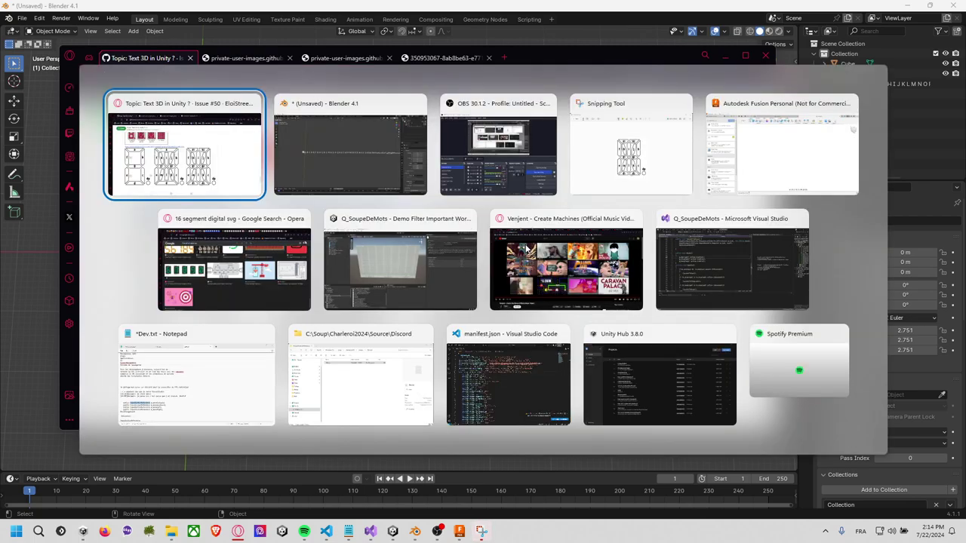
Save the snip to the Desktop as a PNG named 16, then switch back to the browser
key("alt+Tab")
key("alt+Tab")
key("alt+Tab")
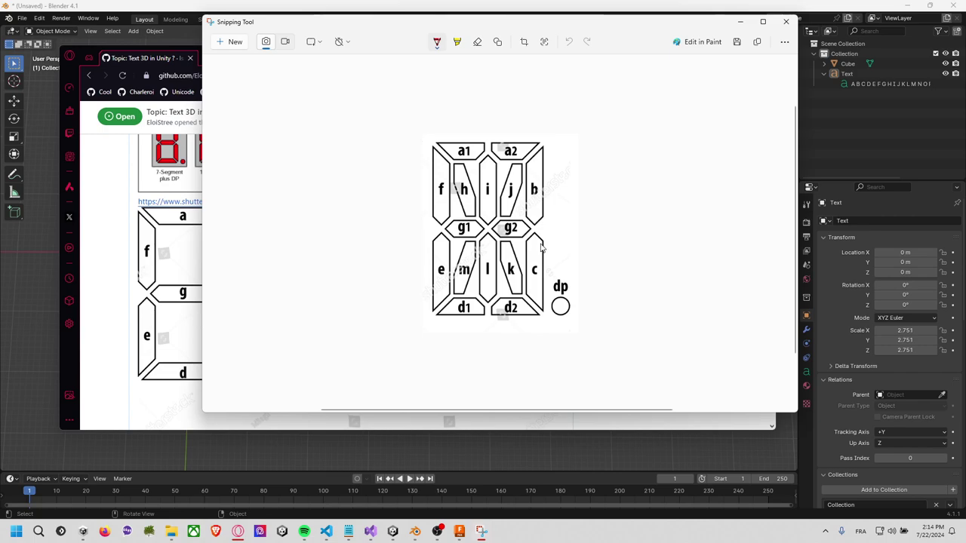
key("ctrl+s")
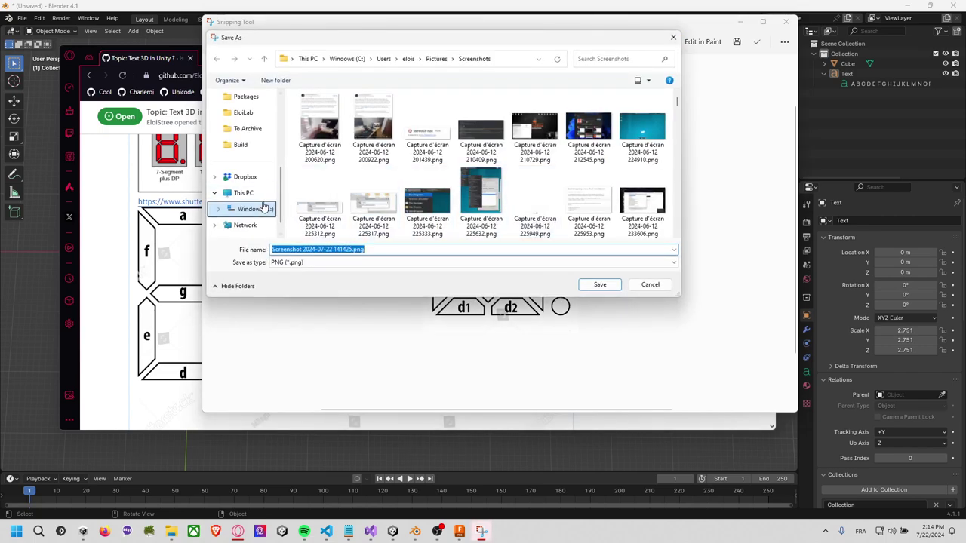
scroll(263, 208, "up", 5)
left_click(246, 164)
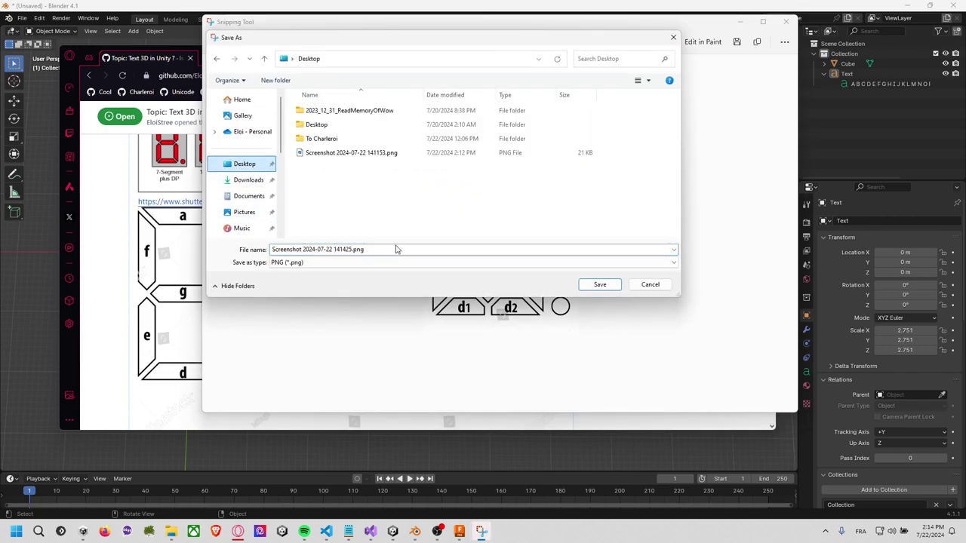
left_click(443, 250)
type("16")
key("Return")
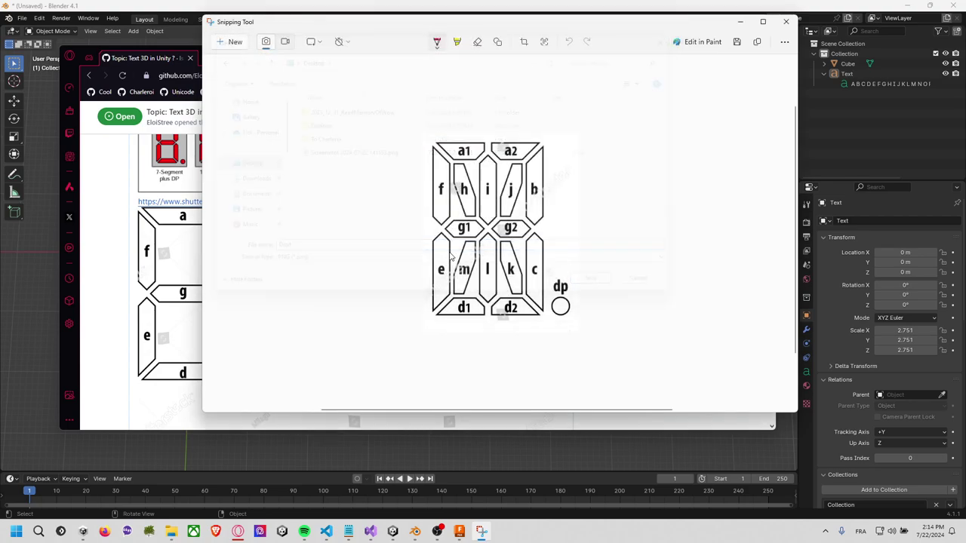
key("alt+Tab")
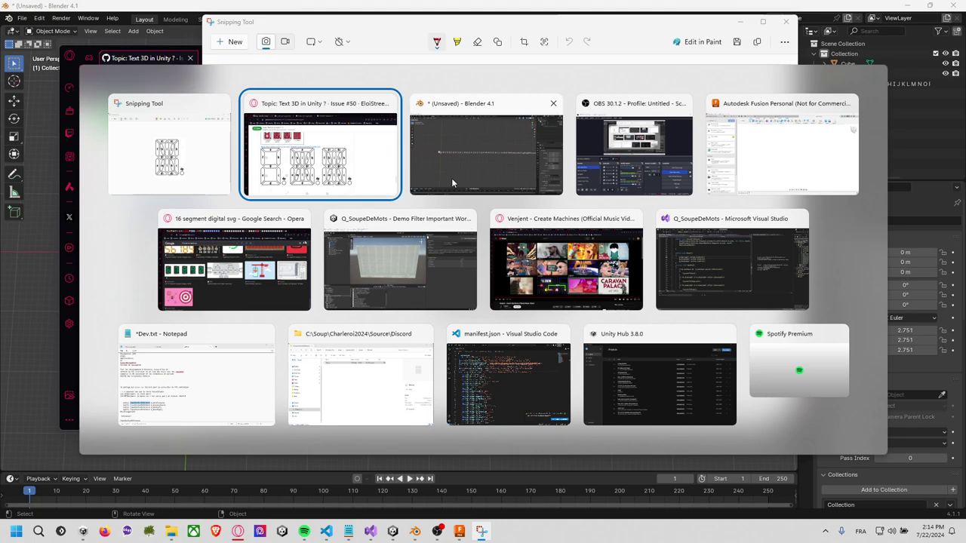
Scroll the GitHub issue up to the breadboard photo of two 16-segment LED digits, then bring up the window switcher
left_click(370, 189)
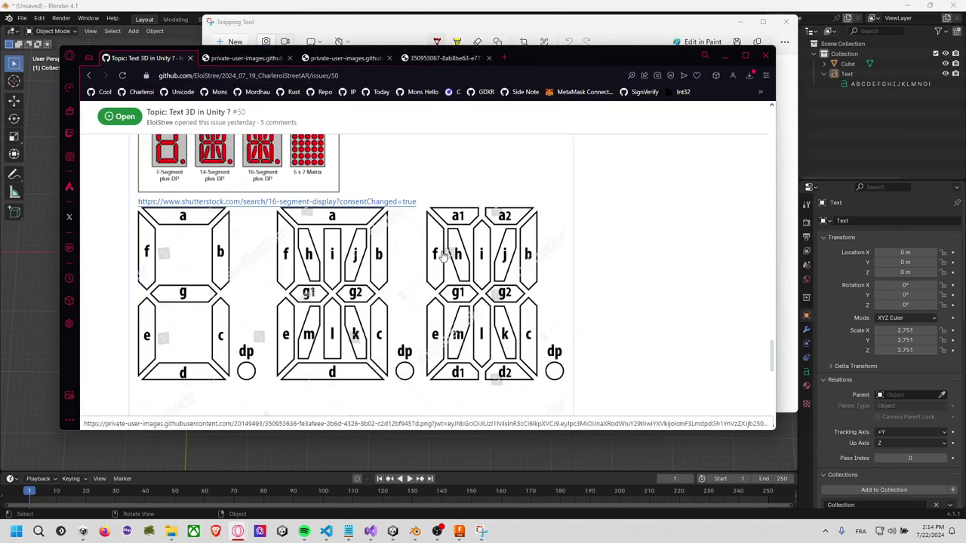
scroll(440, 278, "up", 1)
scroll(436, 272, "up", 4)
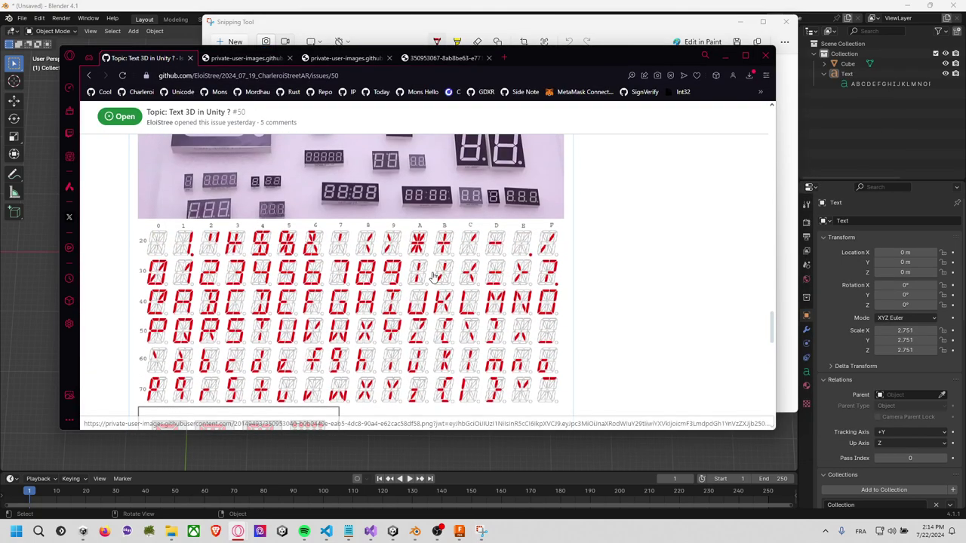
scroll(431, 264, "up", 2)
scroll(428, 258, "up", 2)
scroll(428, 258, "down", 3)
scroll(438, 302, "down", 3)
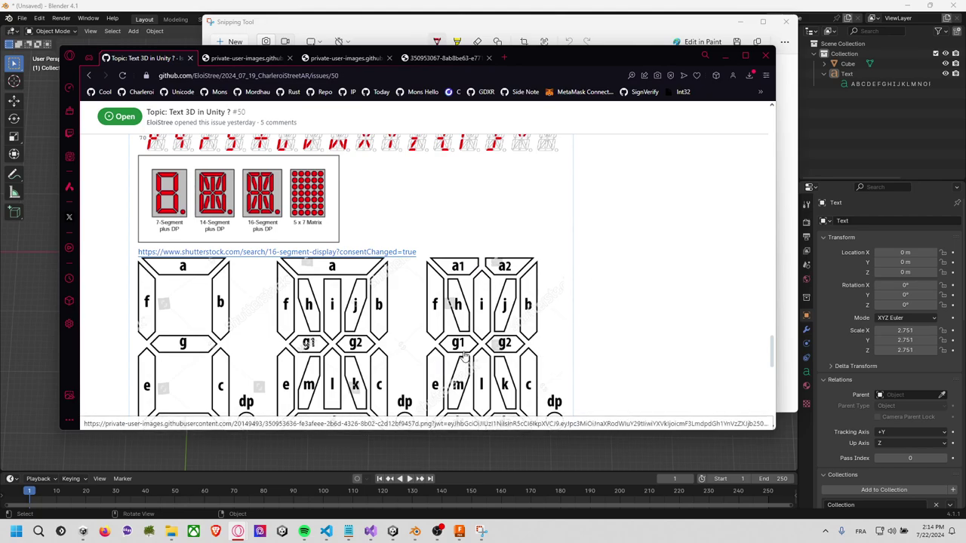
scroll(577, 305, "up", 2)
scroll(571, 304, "up", 3)
scroll(571, 305, "down", 5)
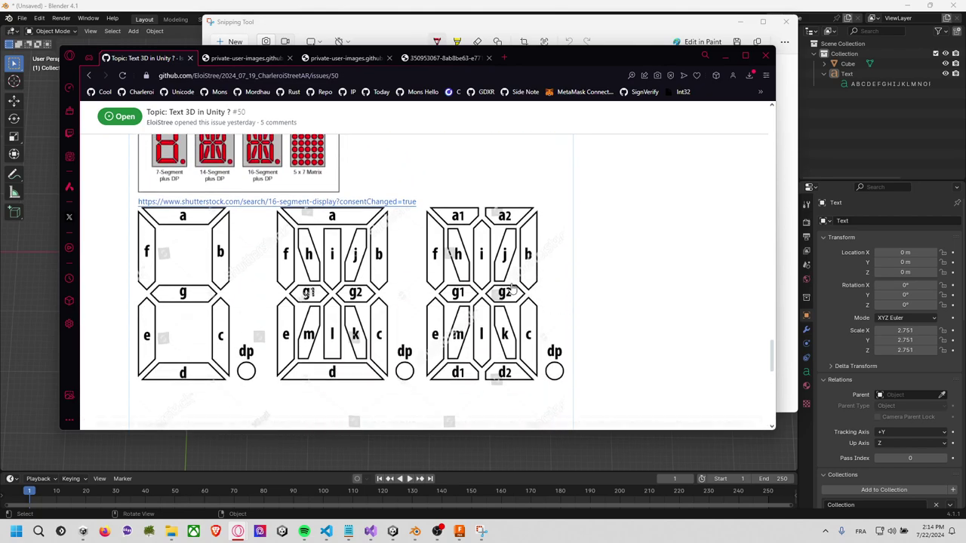
scroll(612, 255, "up", 3)
scroll(608, 257, "up", 3)
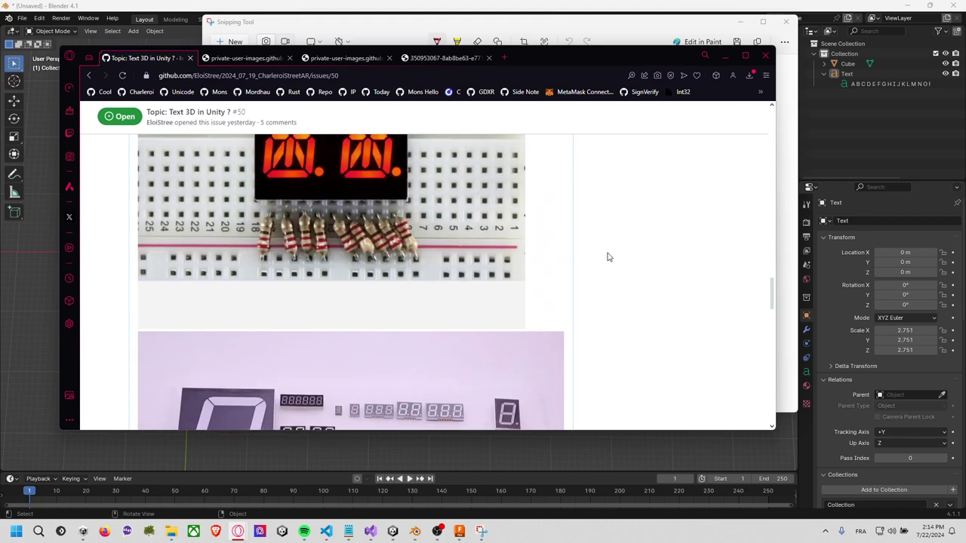
scroll(364, 241, "up", 2)
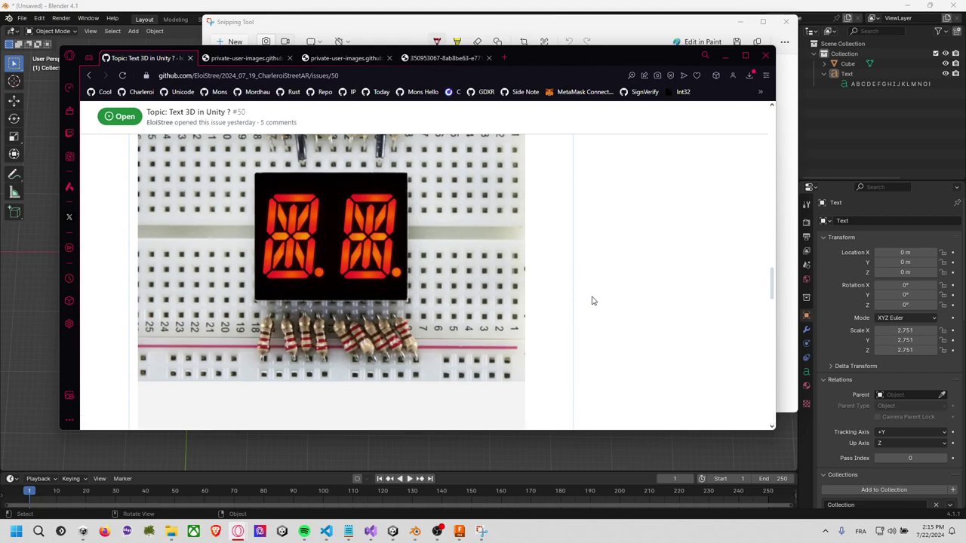
key("alt+Tab")
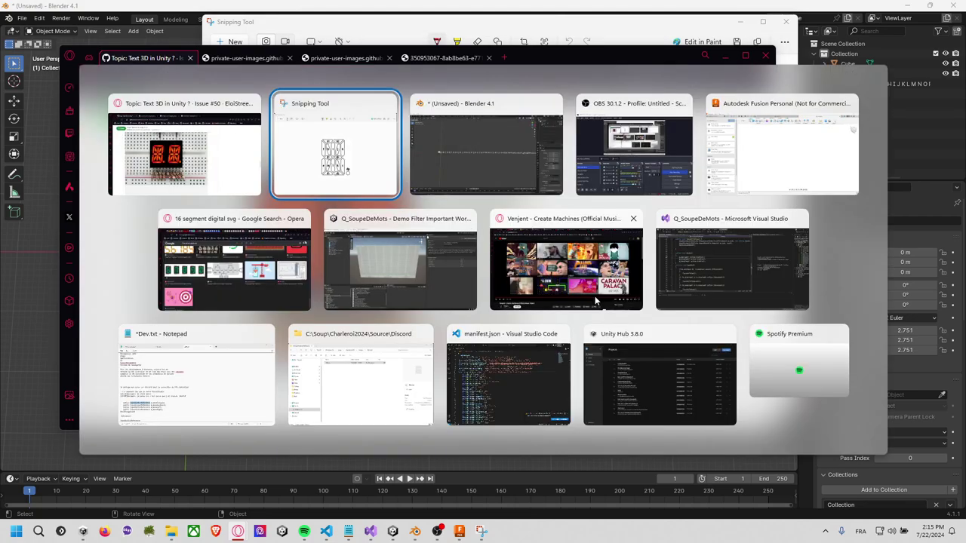
Place Digit.png as a canvas on the XY plane, viewed from the TOP of the ViewCube
key("Tab")
key("Tab")
key("Tab")
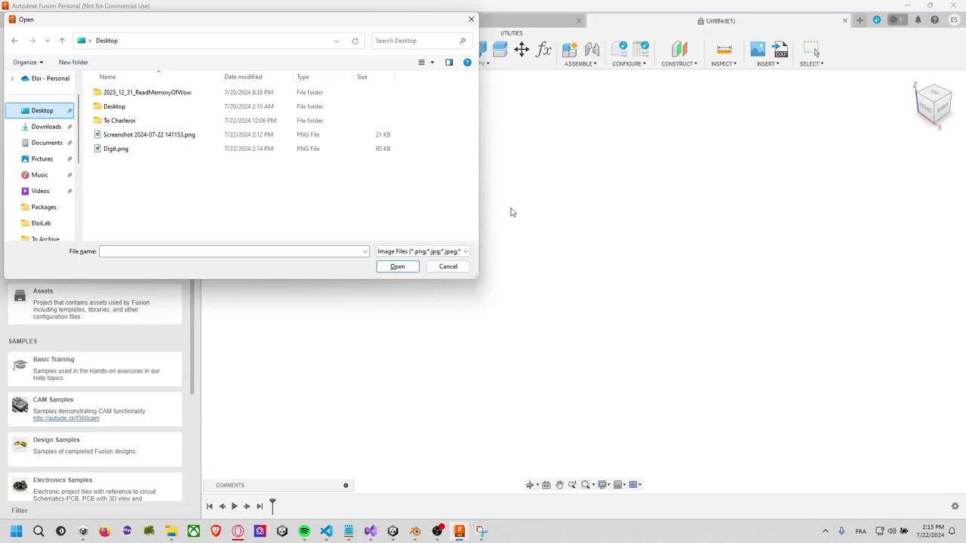
left_click(148, 149)
left_click(397, 267)
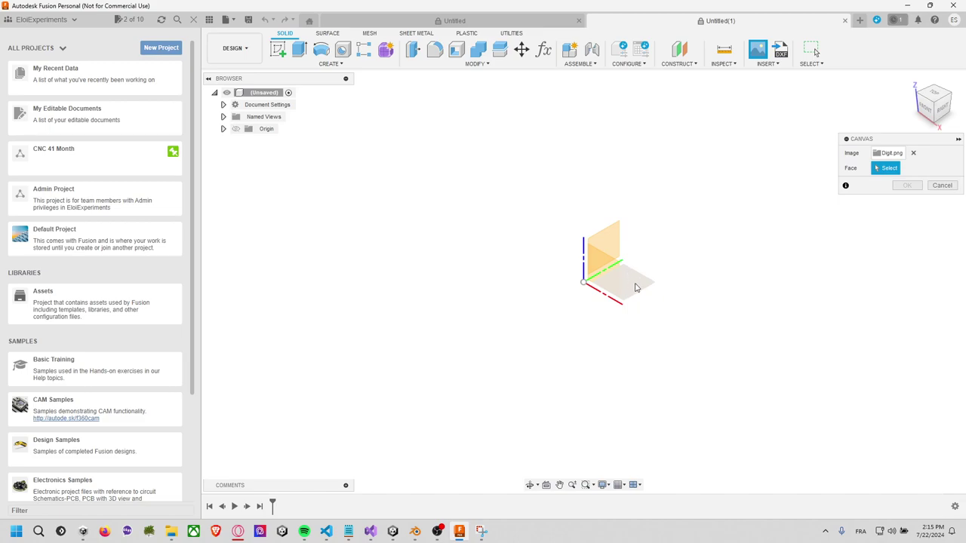
left_click(635, 288)
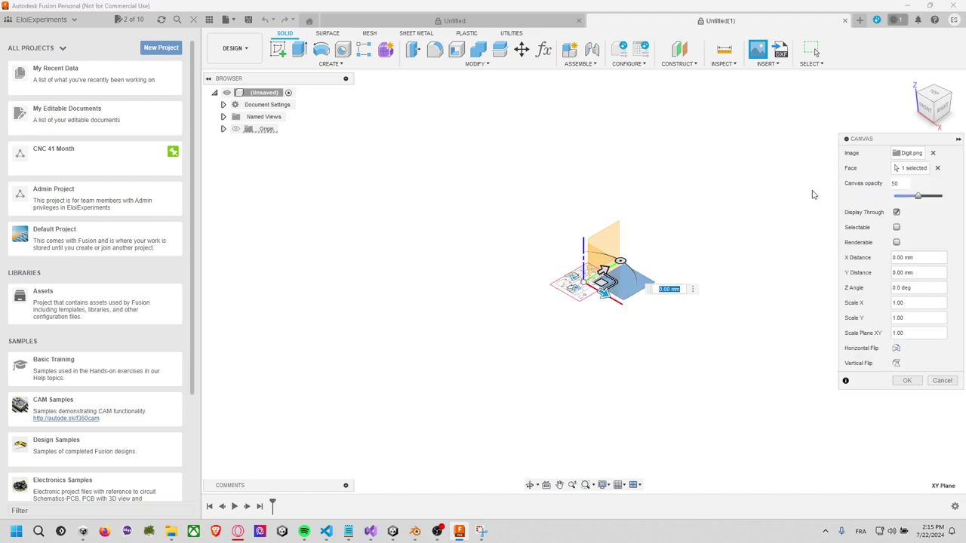
left_click(932, 92)
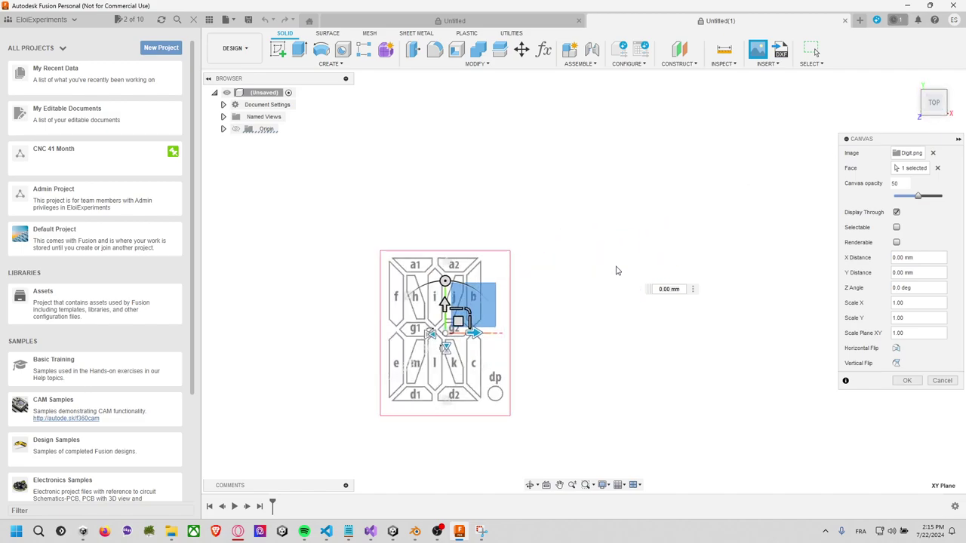
scroll(672, 252, "down", 1)
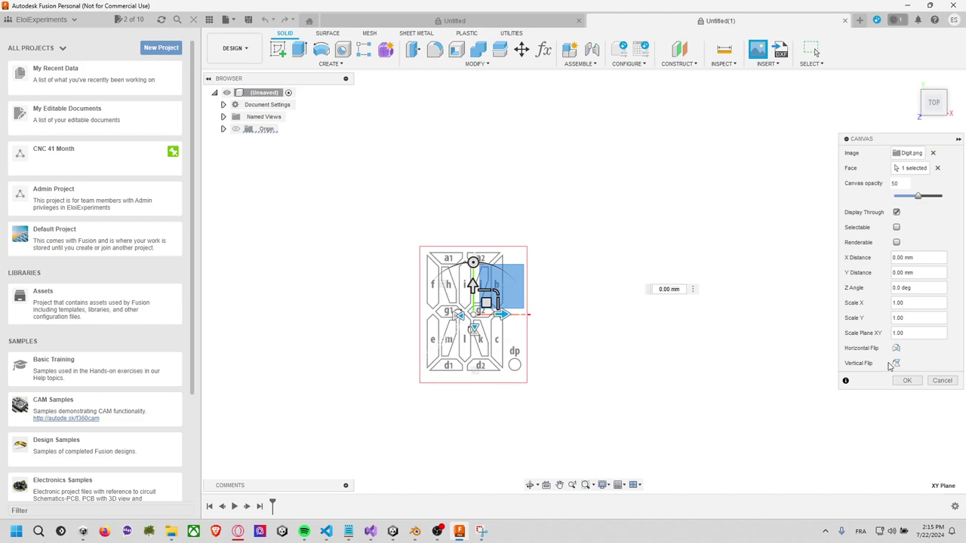
left_click(907, 380)
scroll(540, 267, "down", 2)
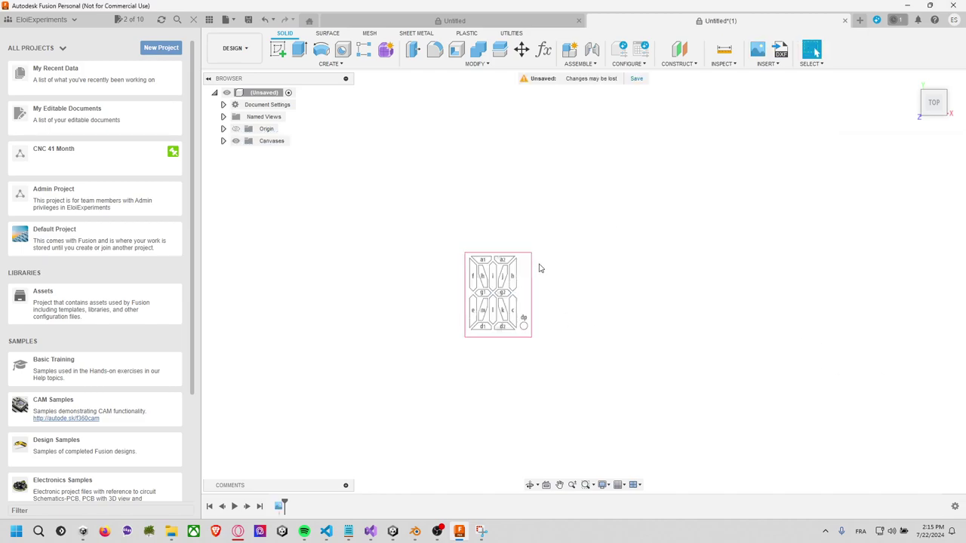
scroll(540, 269, "up", 3)
Expand Canvases, start a sketch over the Digit canvas, set the top view, and finish it
left_click(223, 141)
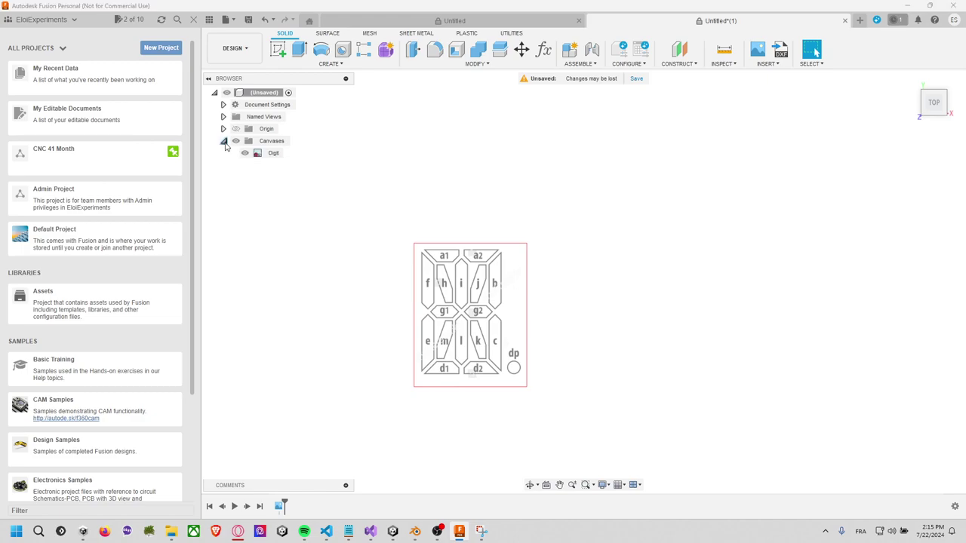
left_click(278, 49)
left_click(528, 271)
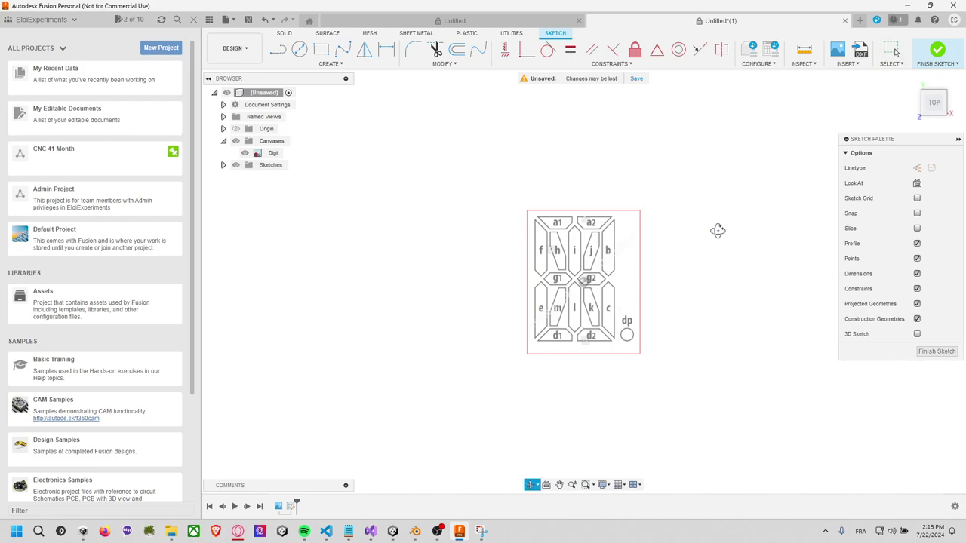
middle_click_drag(717, 231, 705, 237, "shift")
left_click(935, 107)
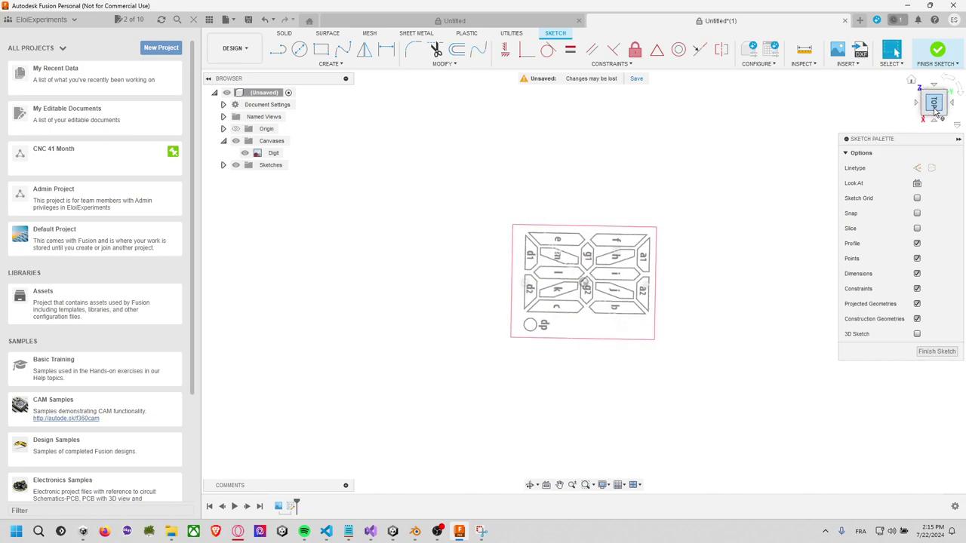
left_click(949, 77)
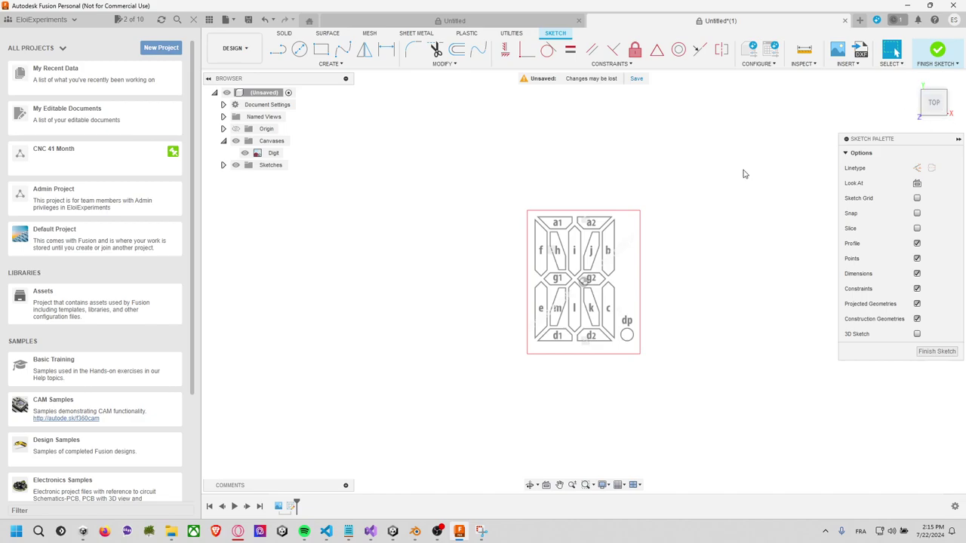
left_click(935, 51)
Create a sketch on the XY plane, reorient the top view so labels read upright, and finish
left_click(278, 49)
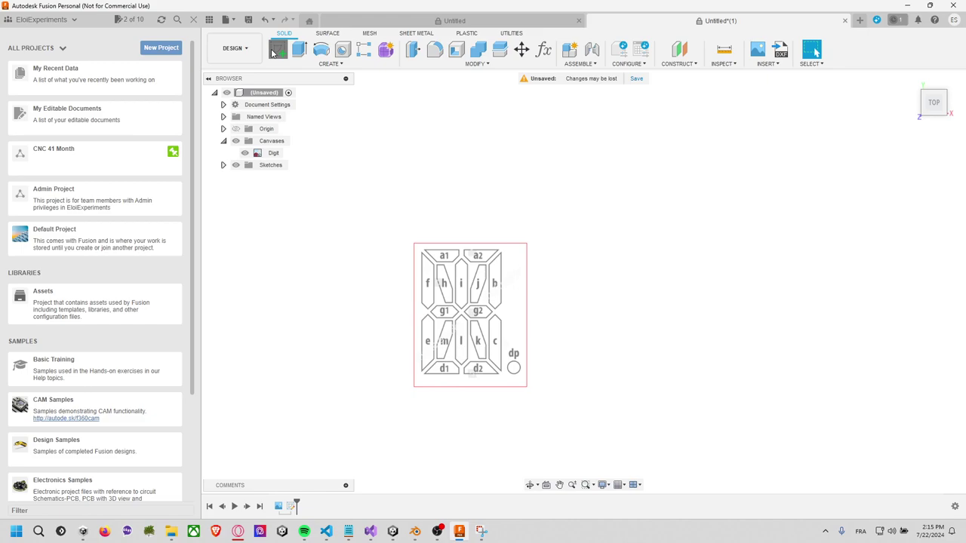
left_click(519, 267)
left_click(532, 264)
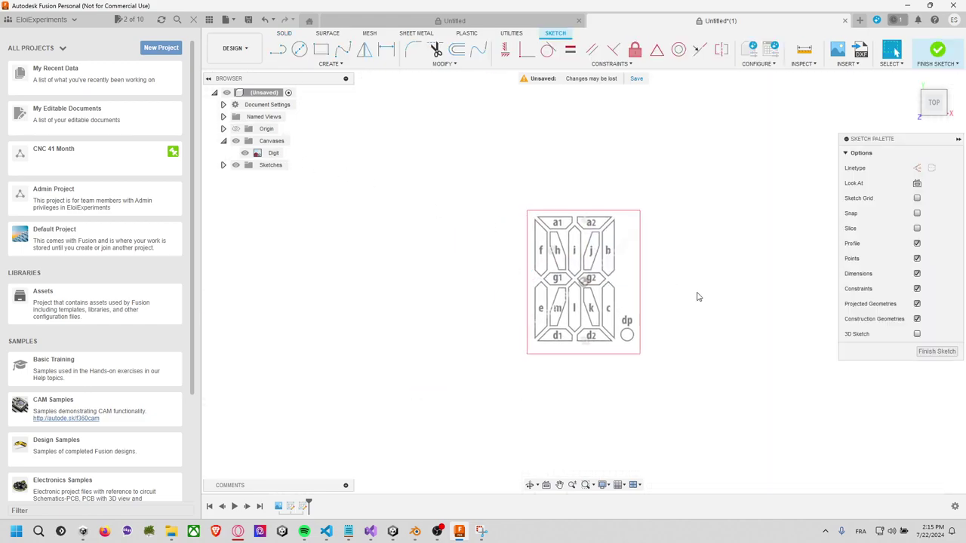
scroll(511, 255, "up", 10)
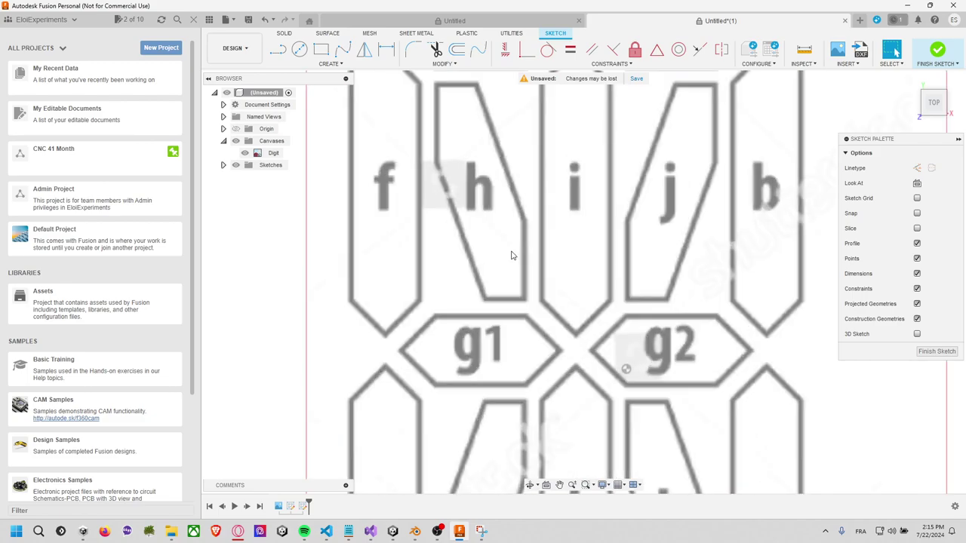
middle_click_drag(495, 224, 519, 270, "shift")
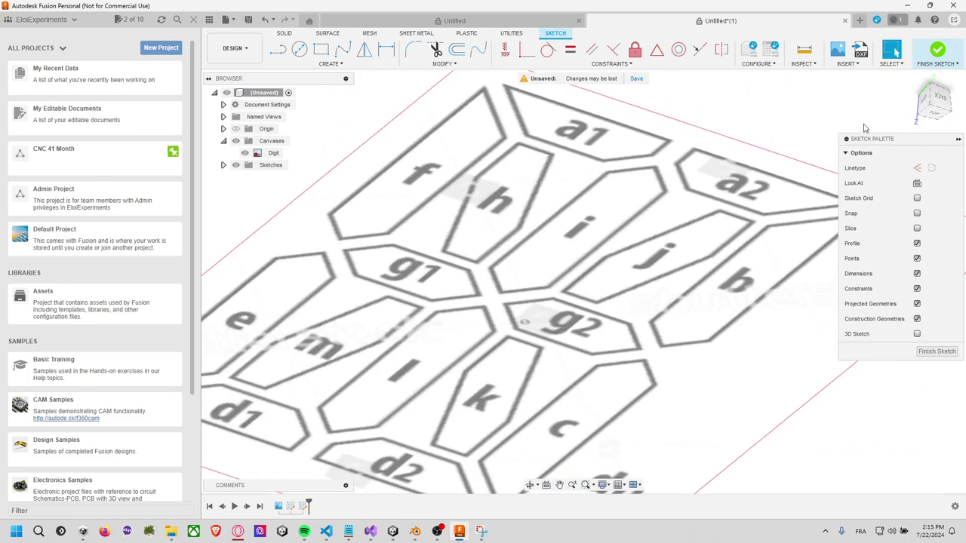
left_click(936, 119)
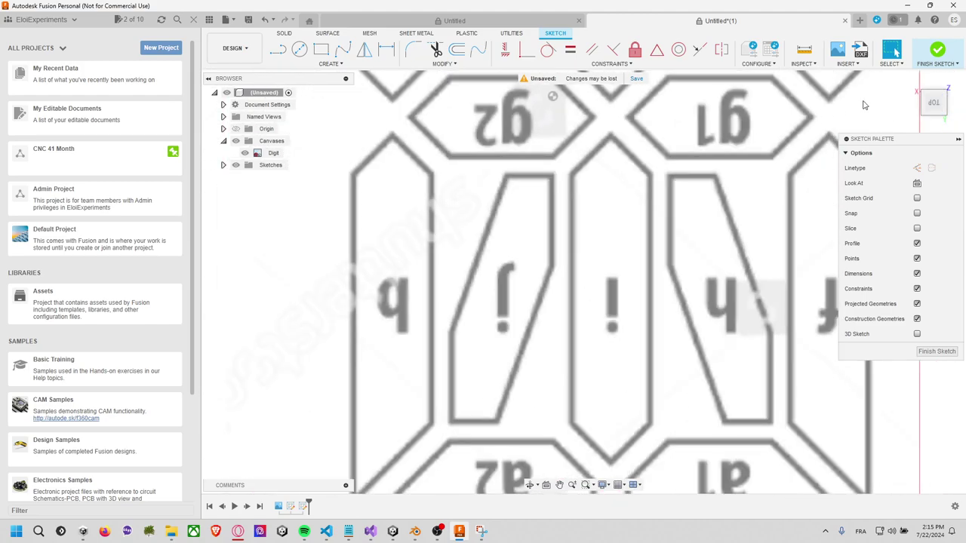
left_click(948, 83)
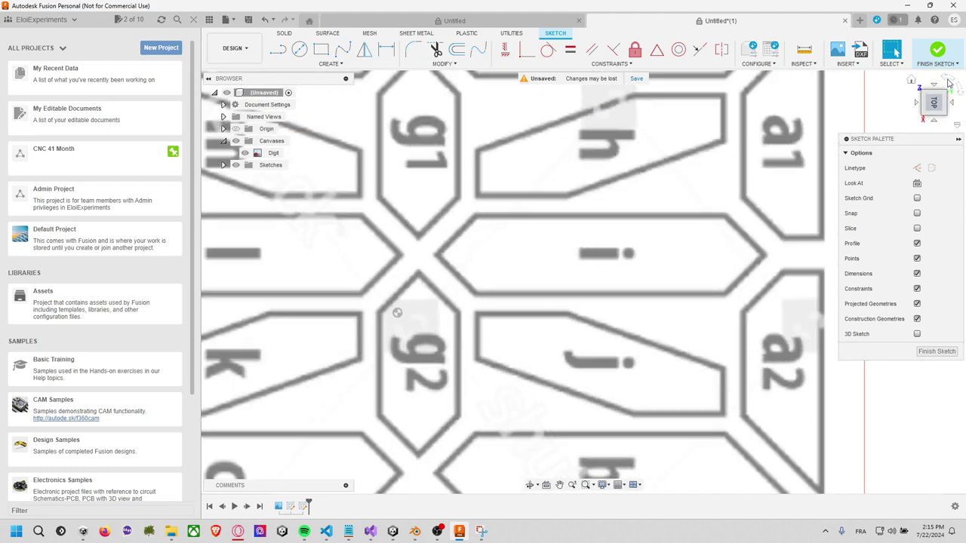
left_click(948, 82)
scroll(553, 222, "down", 3)
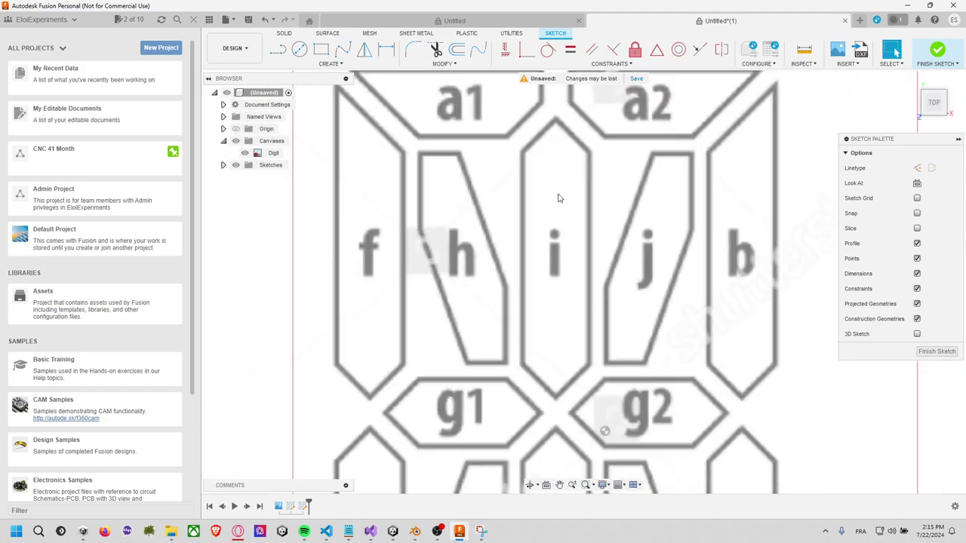
scroll(561, 185, "down", 2)
middle_click_drag(564, 172, 562, 175, "shift")
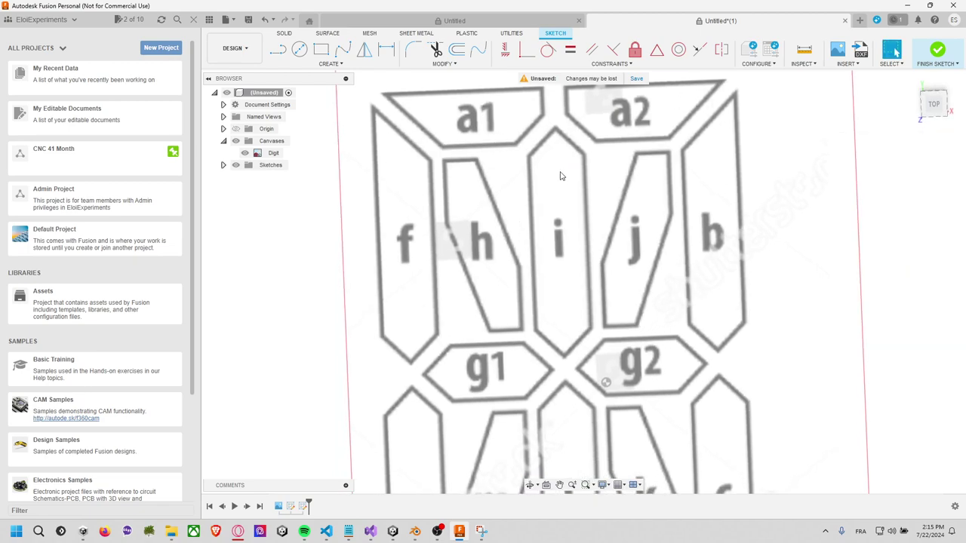
left_click(934, 106)
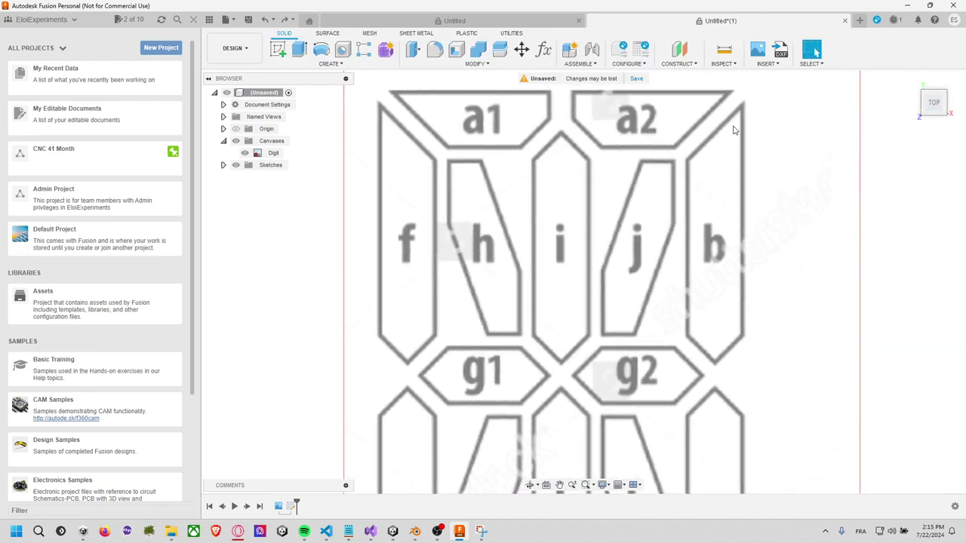
Zoom the view and expand the Sketches folder in the browser
scroll(367, 151, "down", 1)
scroll(388, 152, "up", 2)
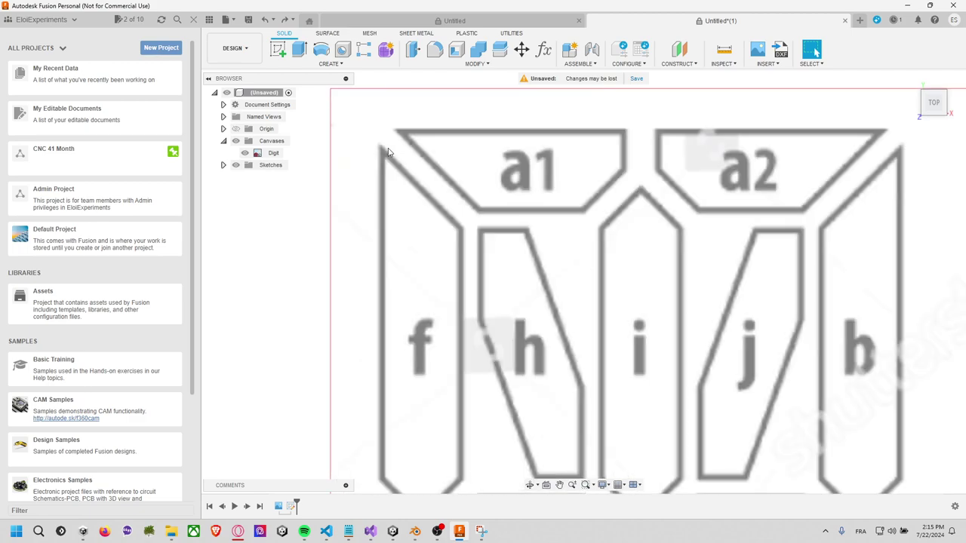
scroll(422, 155, "up", 1)
scroll(401, 191, "up", 1)
scroll(316, 121, "up", 1)
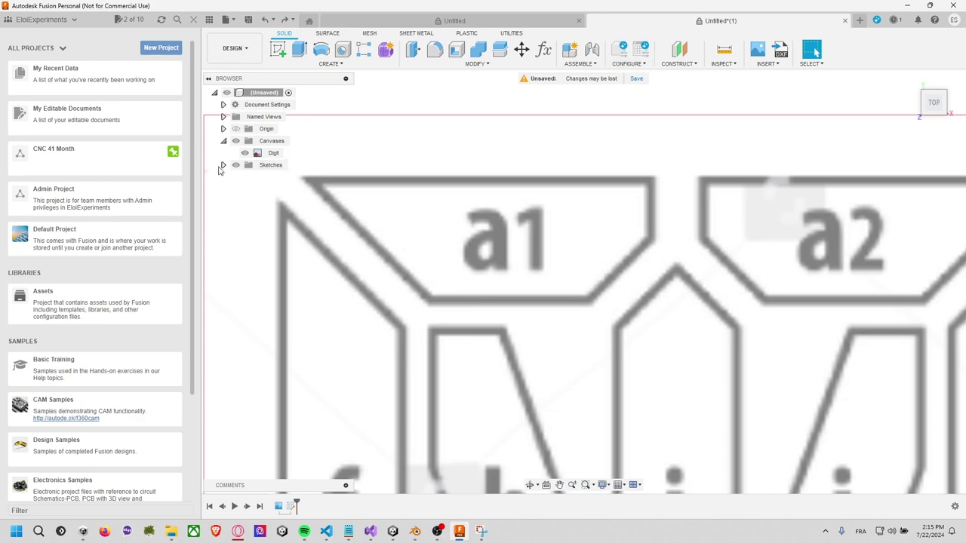
left_click(222, 164)
Reopen Sketch1 for editing from its context menu
left_click(276, 178)
right_click(286, 180)
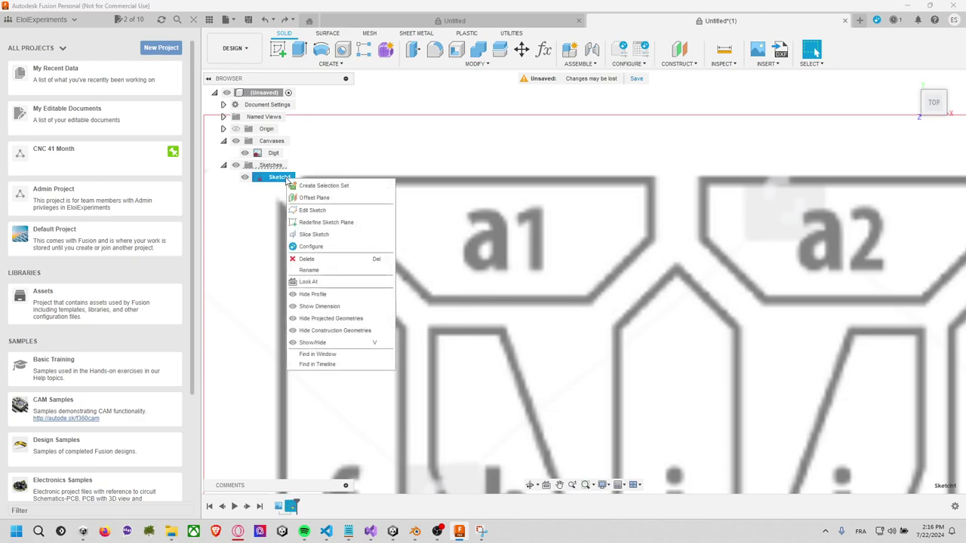
left_click(311, 209)
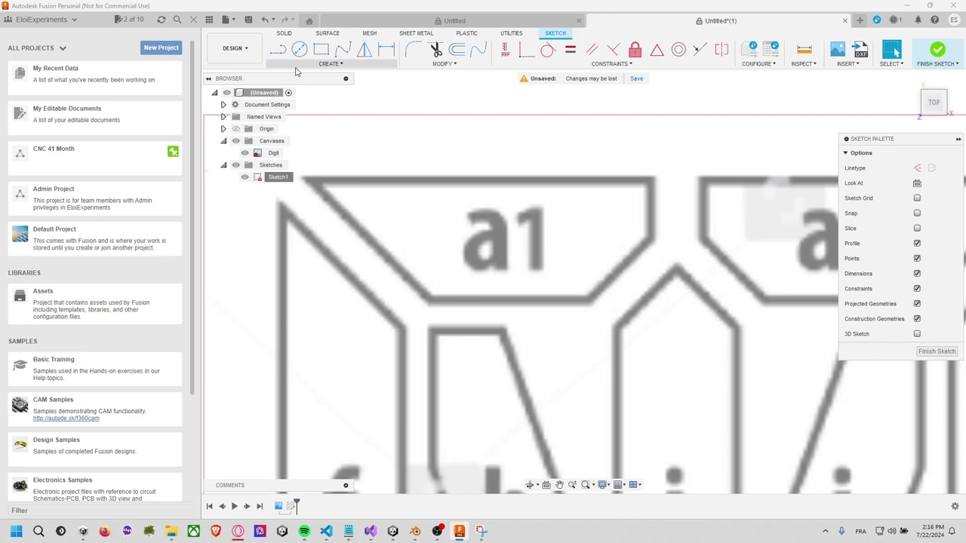
Trace a closed five-edge line outline around segment a1 on the canvas
left_click(277, 49)
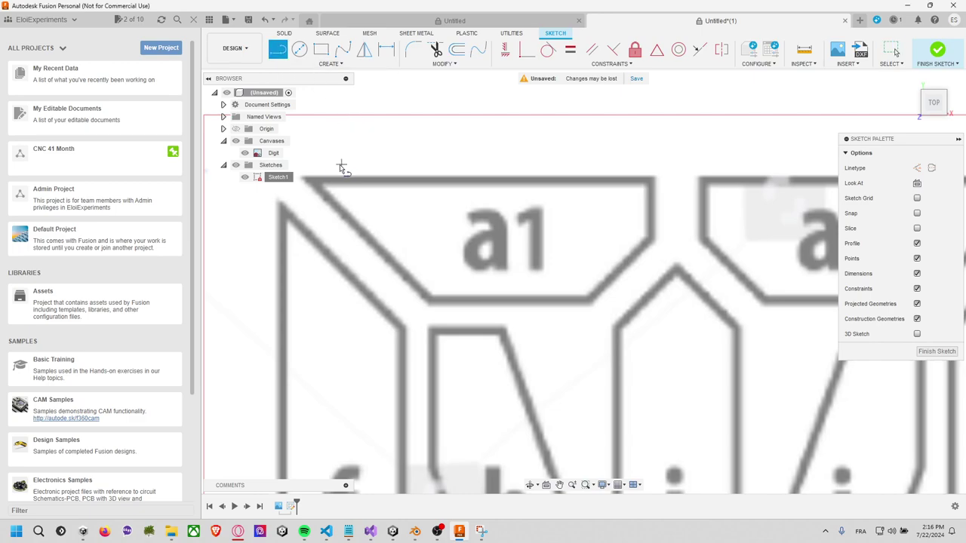
left_click(301, 176)
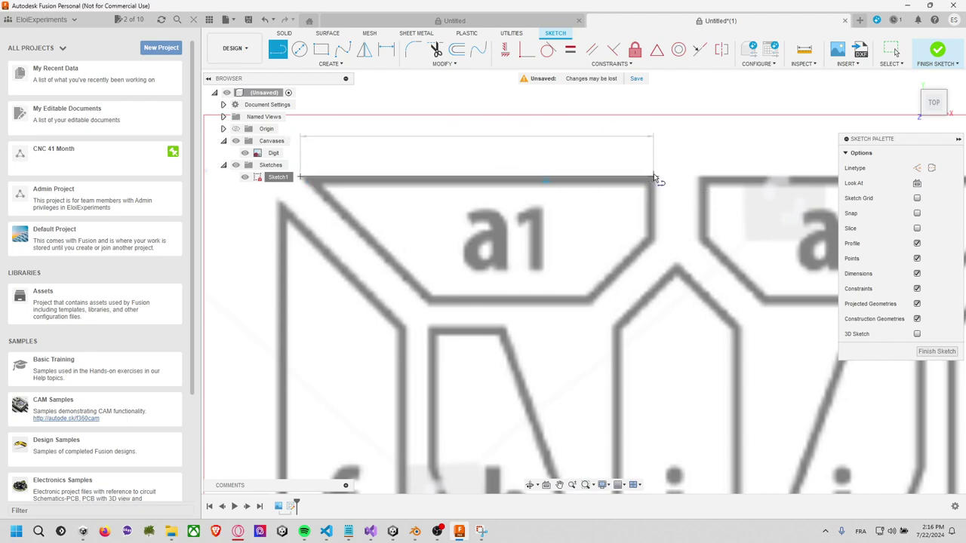
left_click(652, 177)
left_click(654, 240)
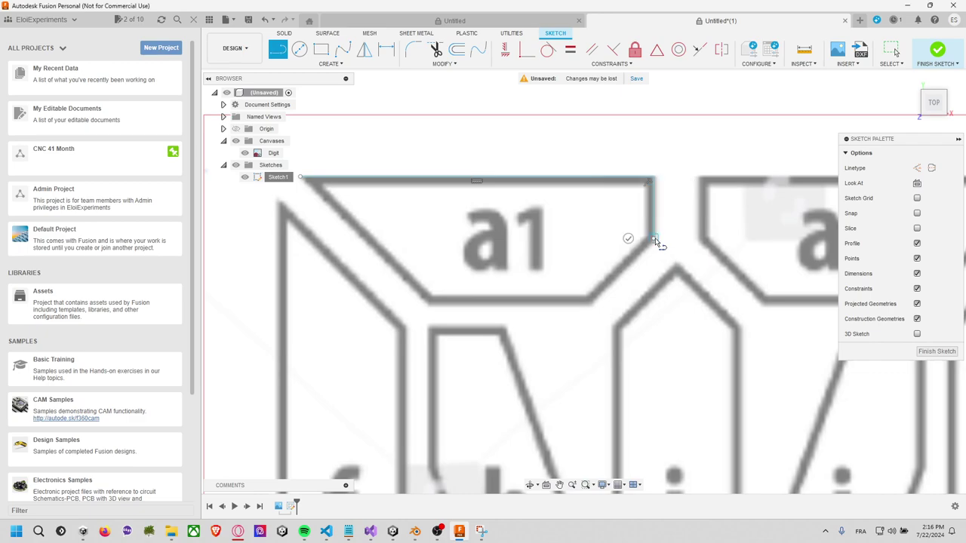
left_click(592, 306)
left_click(429, 305)
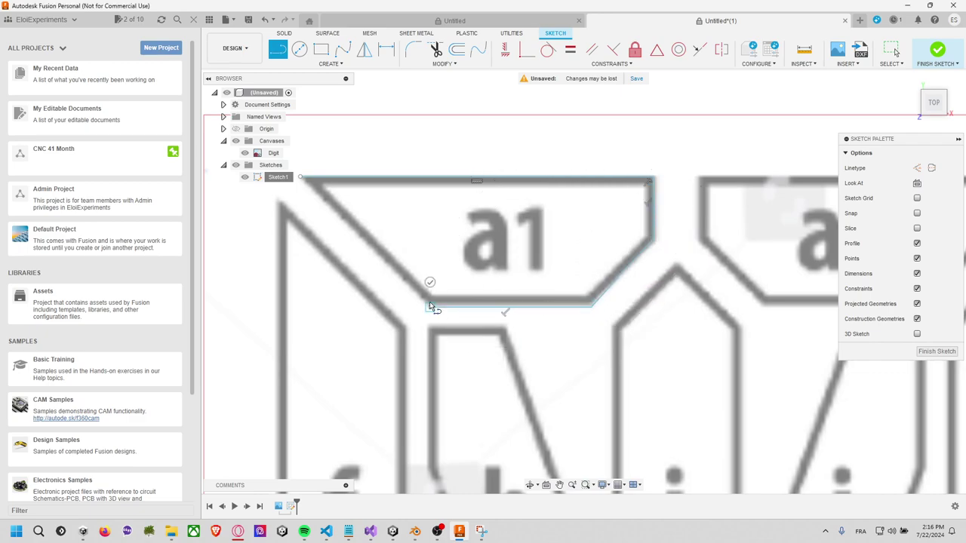
left_click(303, 178)
Zoom and orbit around the traced a1 outline, then return to the flat top view
scroll(351, 197, "down", 2)
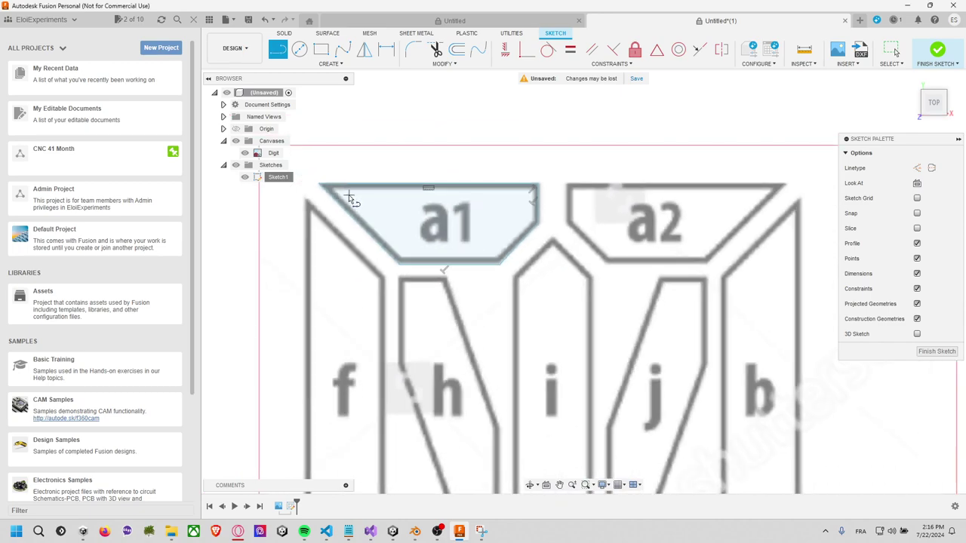
scroll(349, 194, "up", 3)
scroll(324, 190, "up", 2)
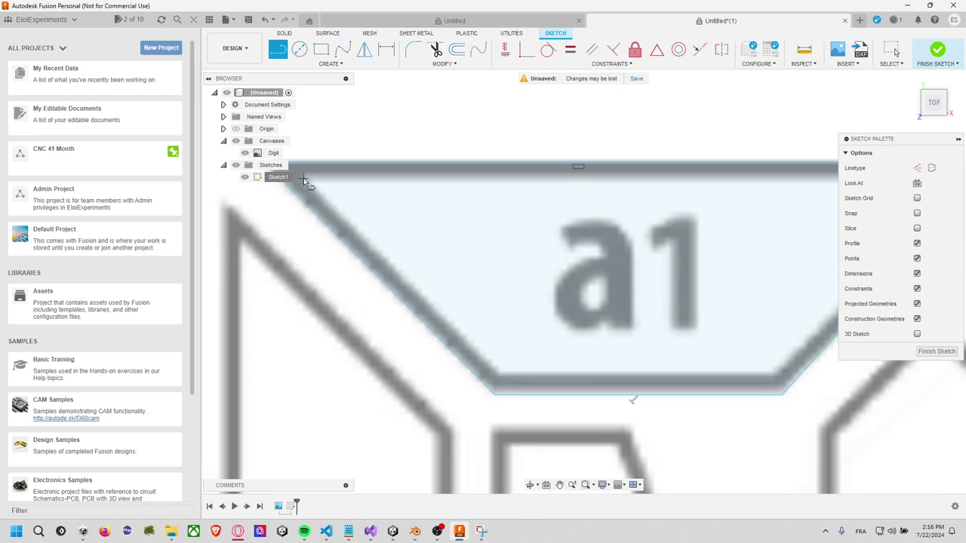
scroll(326, 190, "up", 2)
scroll(407, 207, "down", 1)
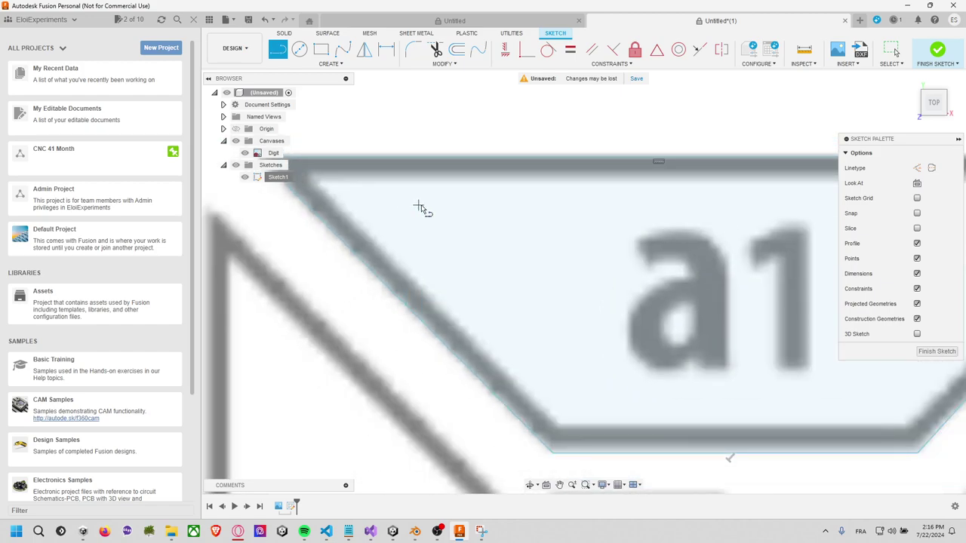
scroll(423, 210, "down", 1)
key("Escape")
mouse_move(629, 224)
middle_mouse_down("shift")
mouse_move(590, 217)
mouse_move(729, 204)
middle_mouse_up("shift")
key("l")
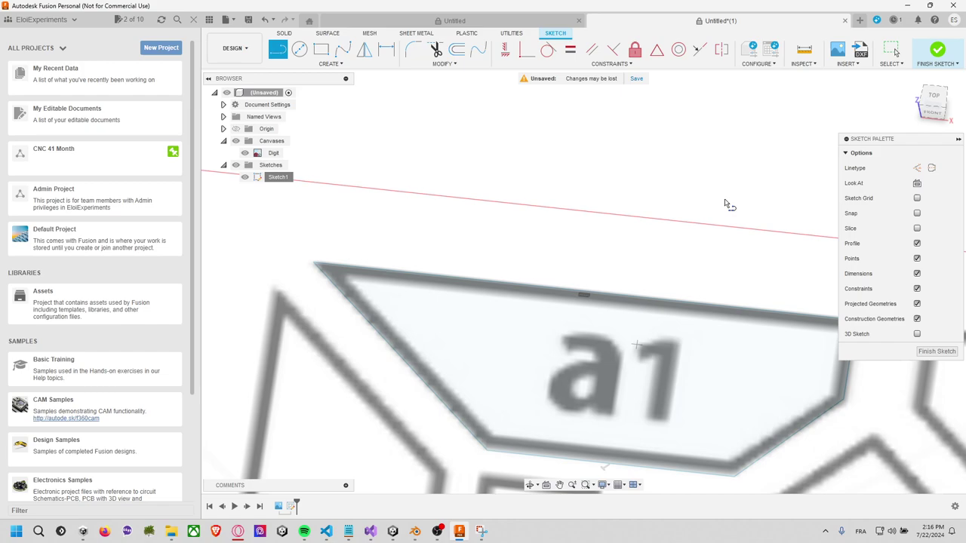
left_click(935, 101)
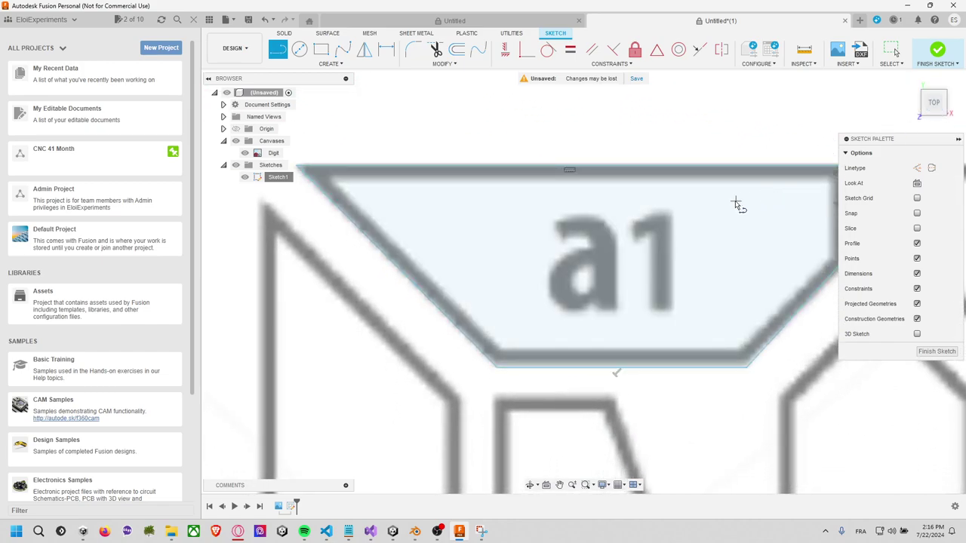
Pan the canvas to bring segment a2 into view and finish the sketch
scroll(741, 203, "up", 1)
scroll(741, 204, "up", 1)
scroll(741, 203, "down", 2)
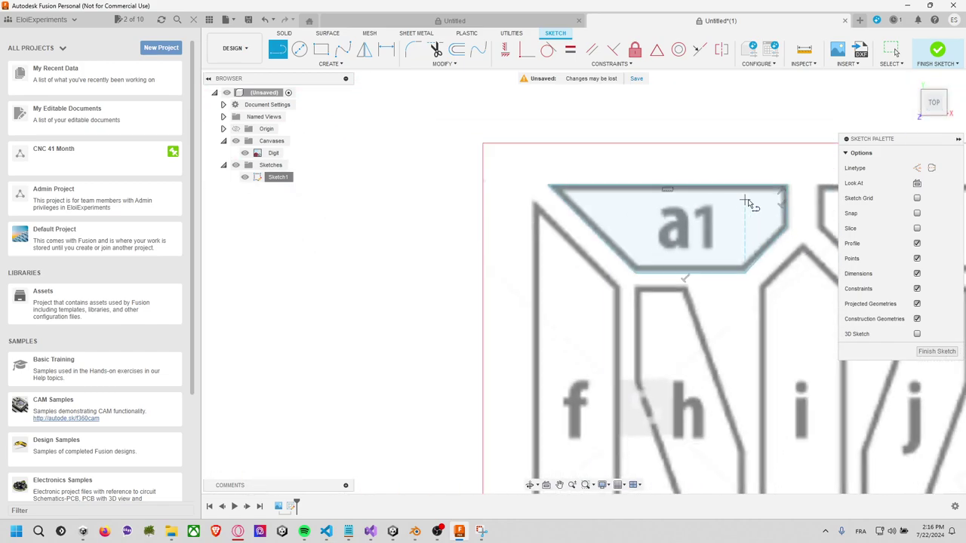
mouse_move(703, 148)
middle_mouse_down()
mouse_move(704, 134)
mouse_move(533, 134)
mouse_move(413, 170)
middle_mouse_up()
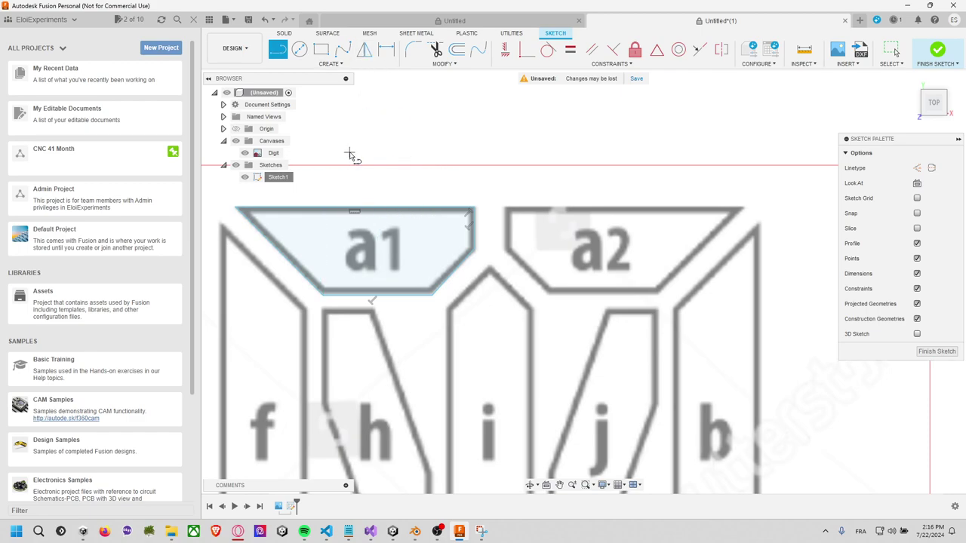
key("Escape")
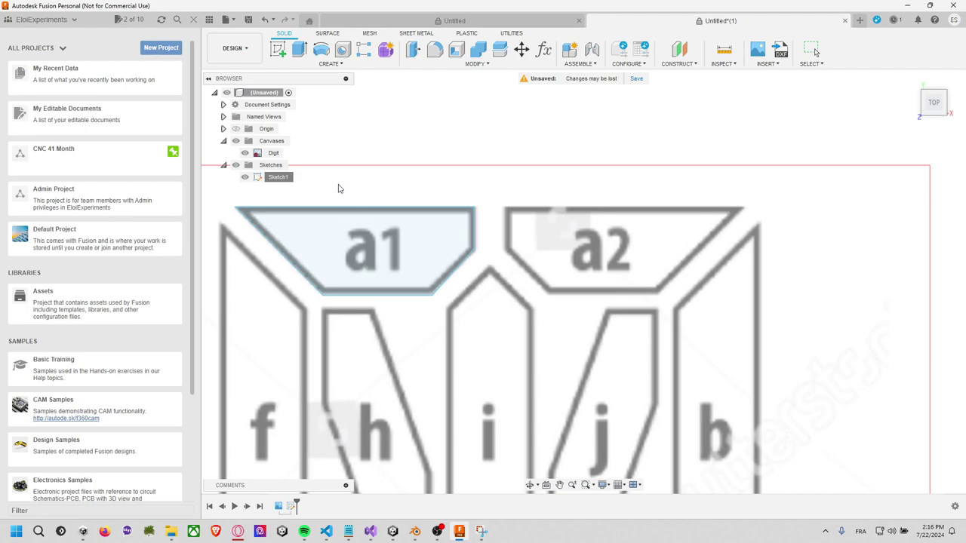
Reopen Sketch1, select the a1 outline, and mirror it across its right vertical edge into a2
key("a")
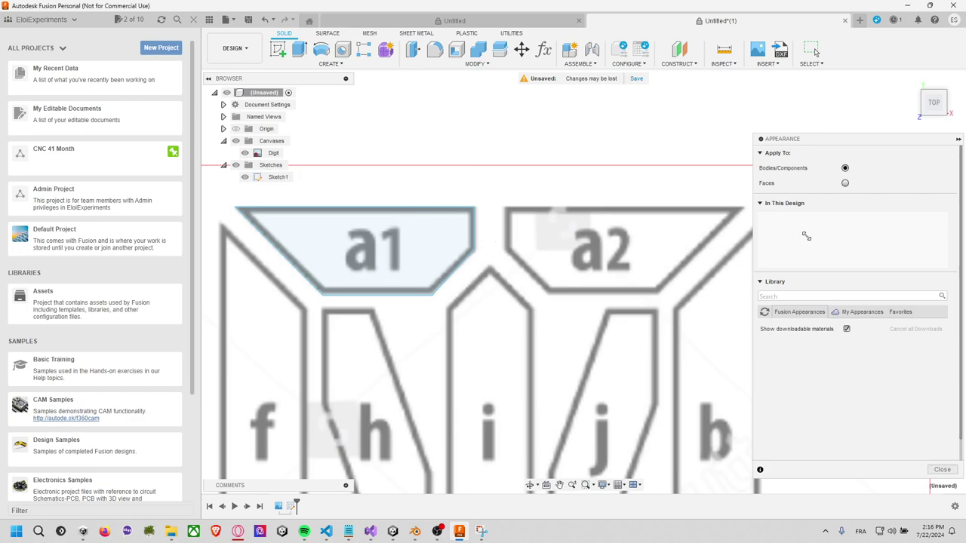
double_click(452, 226)
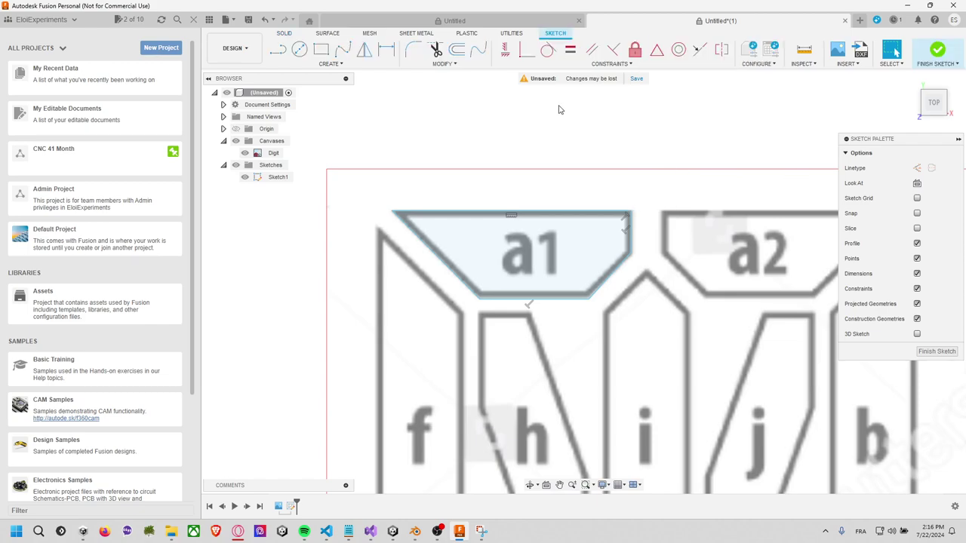
mouse_move(359, 157)
left_mouse_down()
mouse_move(647, 312)
mouse_move(642, 331)
left_mouse_up()
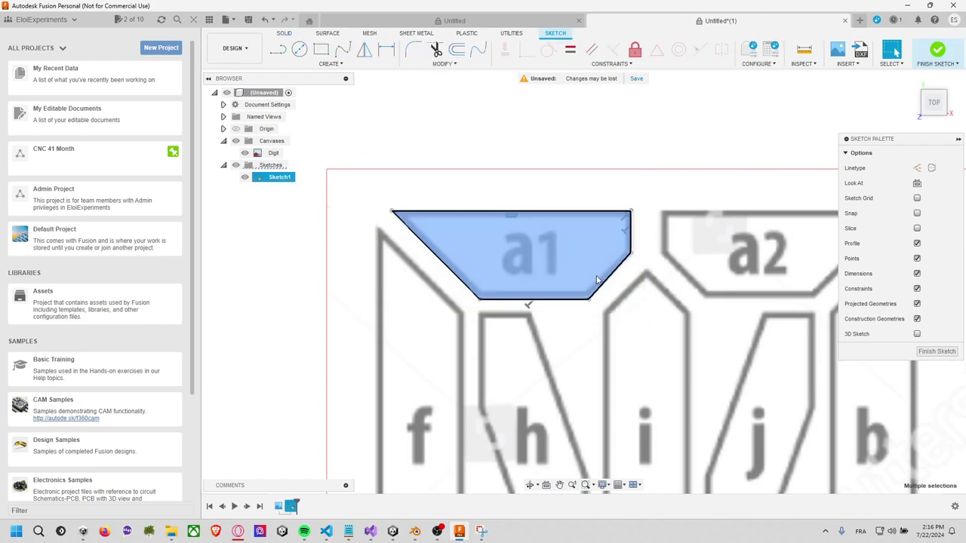
left_click(365, 49)
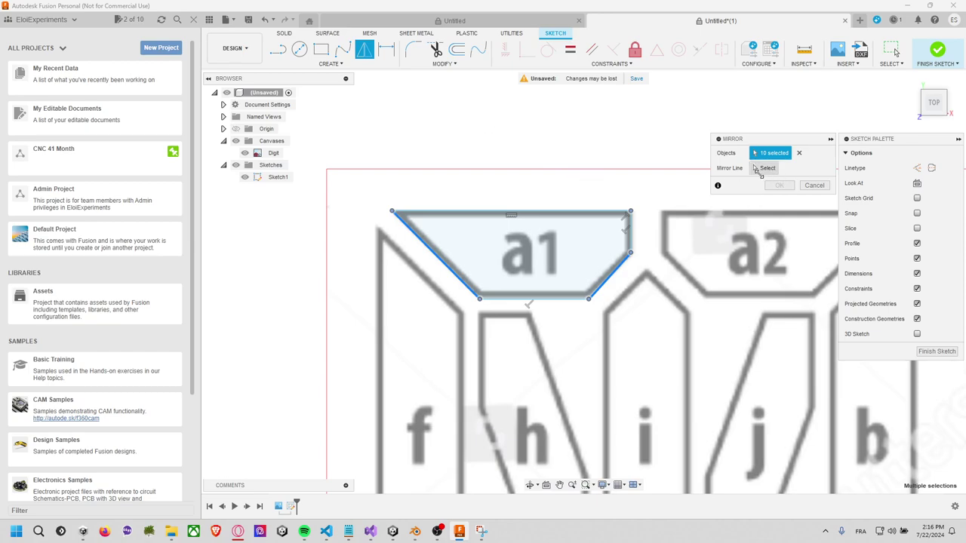
left_click(759, 169)
left_click(631, 236)
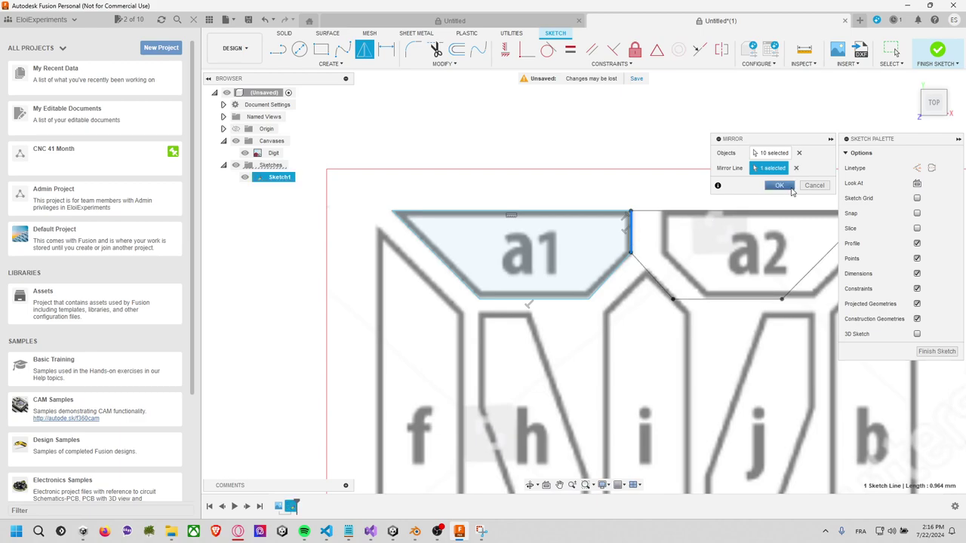
left_click(782, 186)
middle_click_drag(713, 201, 511, 189)
left_click(516, 240)
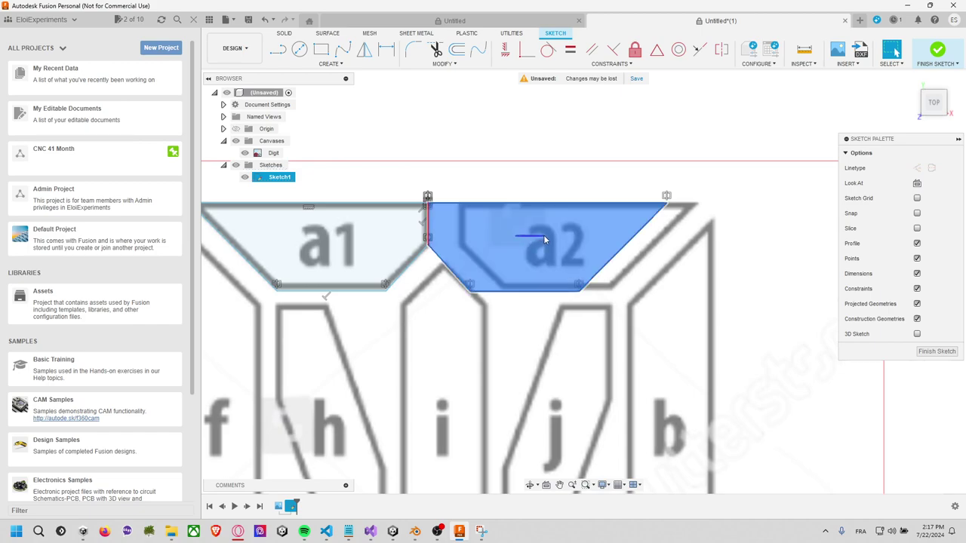
Undo the mirror to remove the a2 copy, then start drawing lines in construction mode
left_click(543, 235)
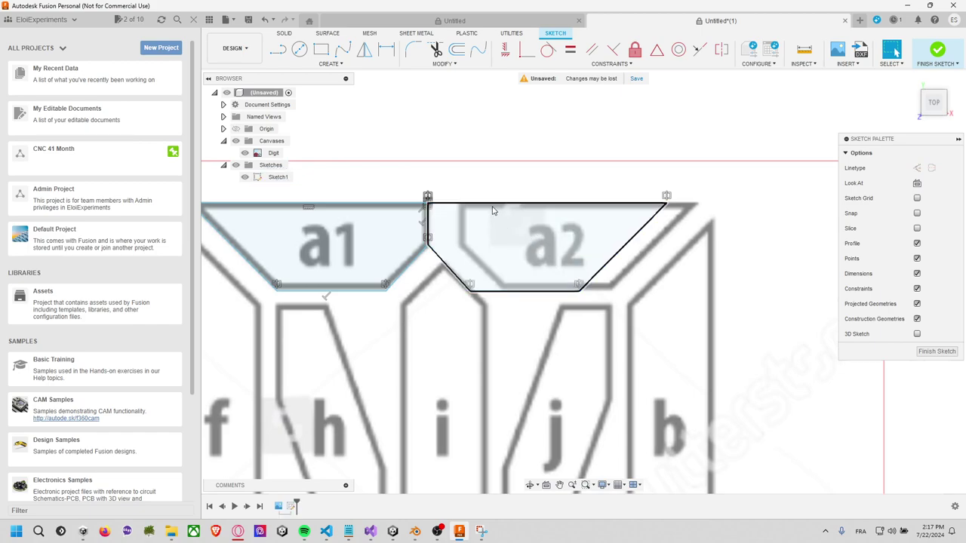
double_click(438, 260)
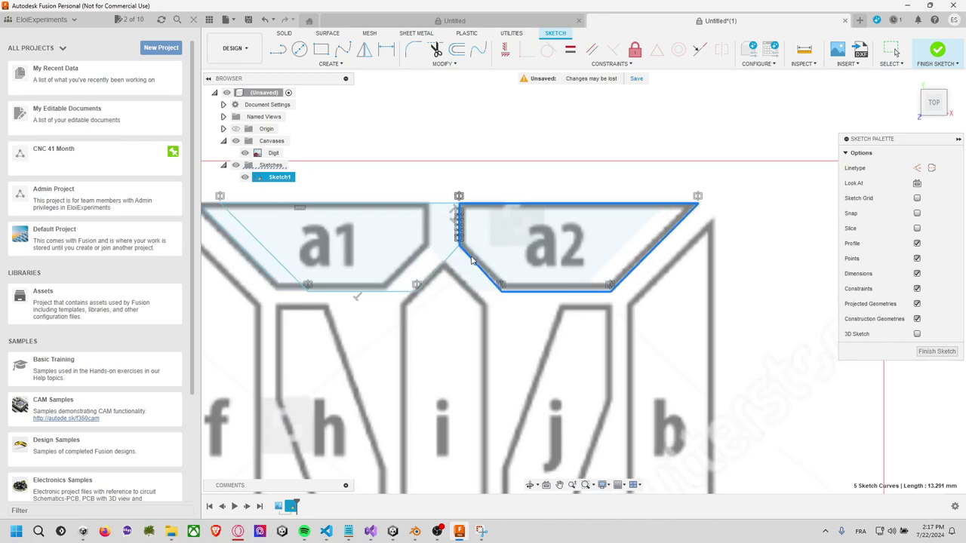
key("Escape")
scroll(428, 226, "down", 1)
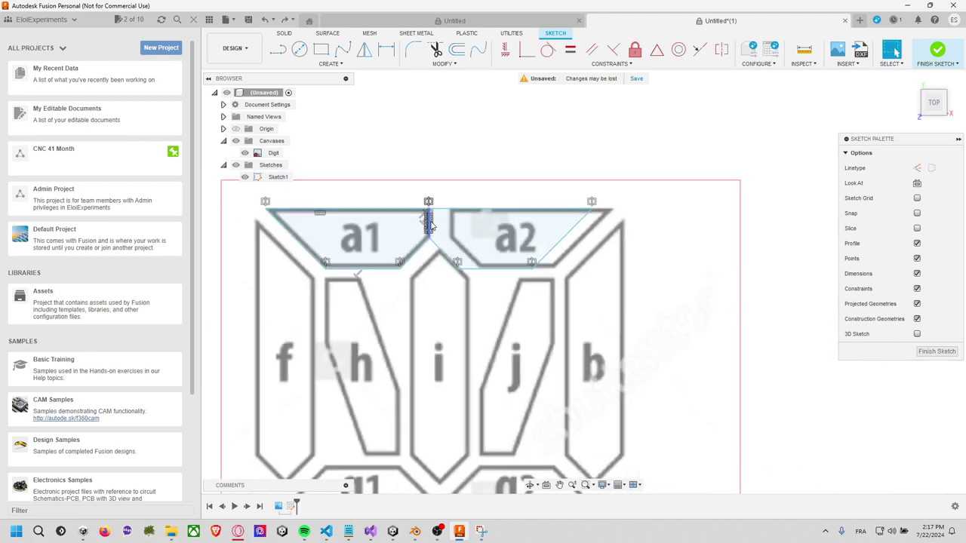
scroll(429, 226, "up", 2)
scroll(428, 225, "up", 2)
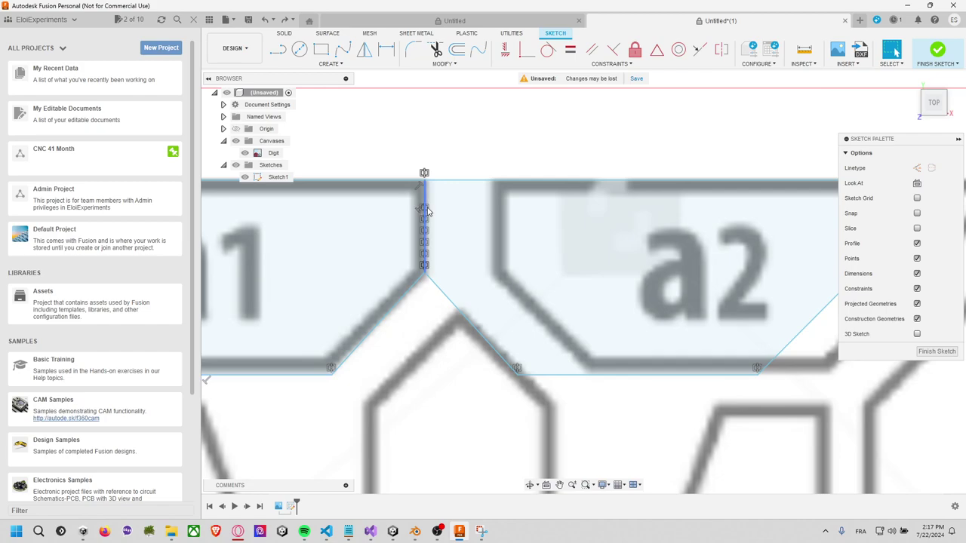
left_click(426, 211)
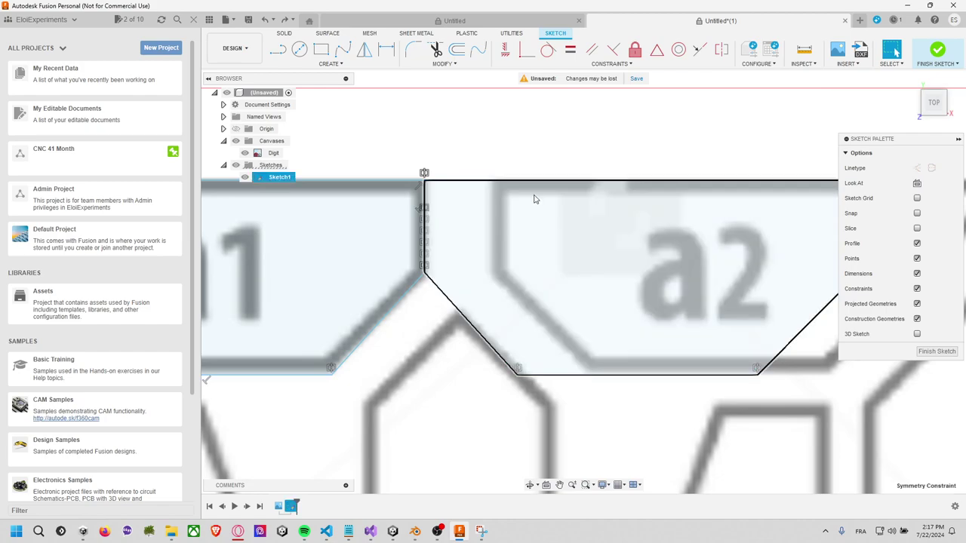
key("ctrl+z")
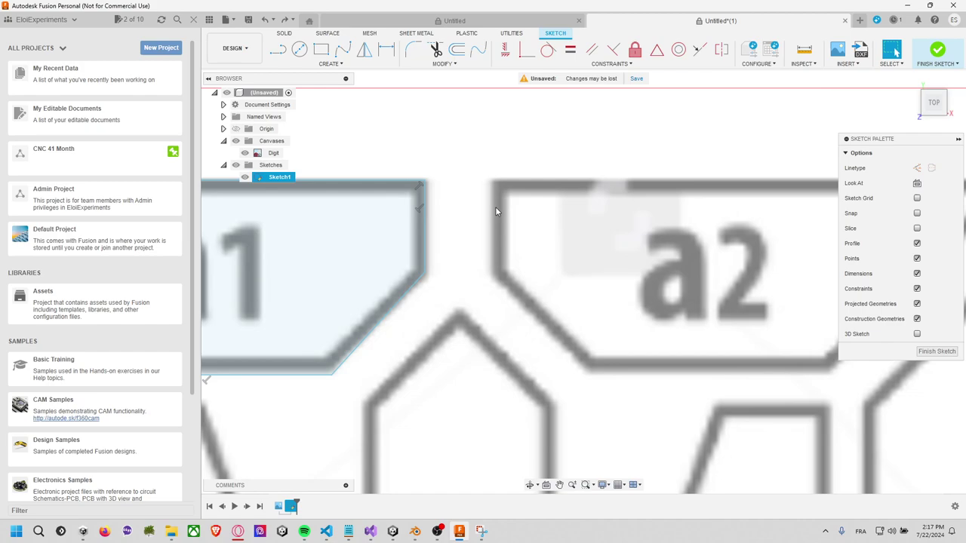
left_click(276, 57)
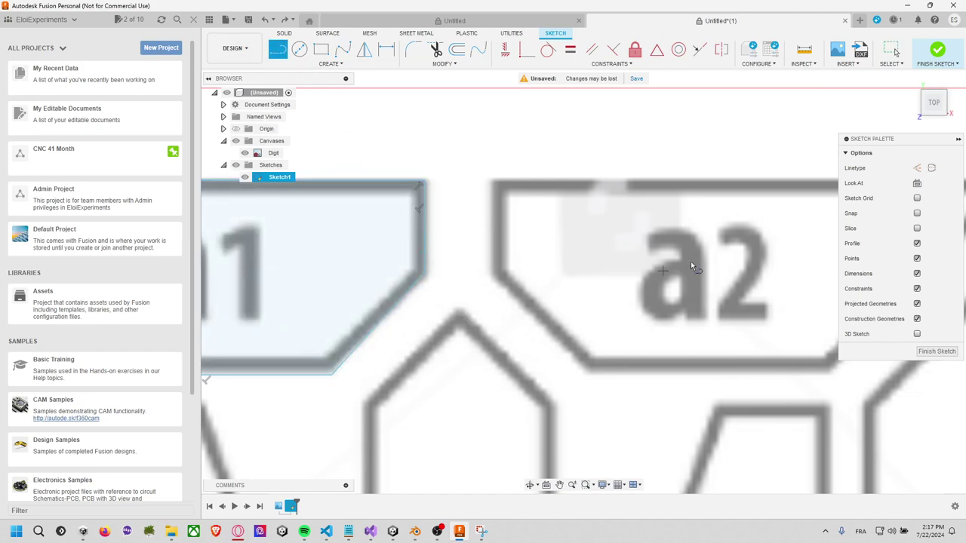
left_click(919, 167)
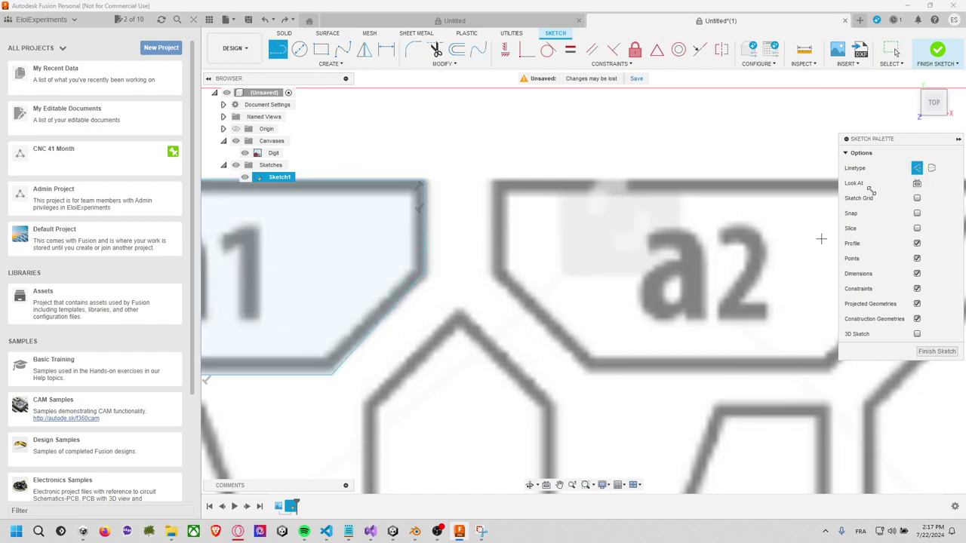
Draw a short vertical construction line at the a1/a2 junction above segment i
left_click(458, 318)
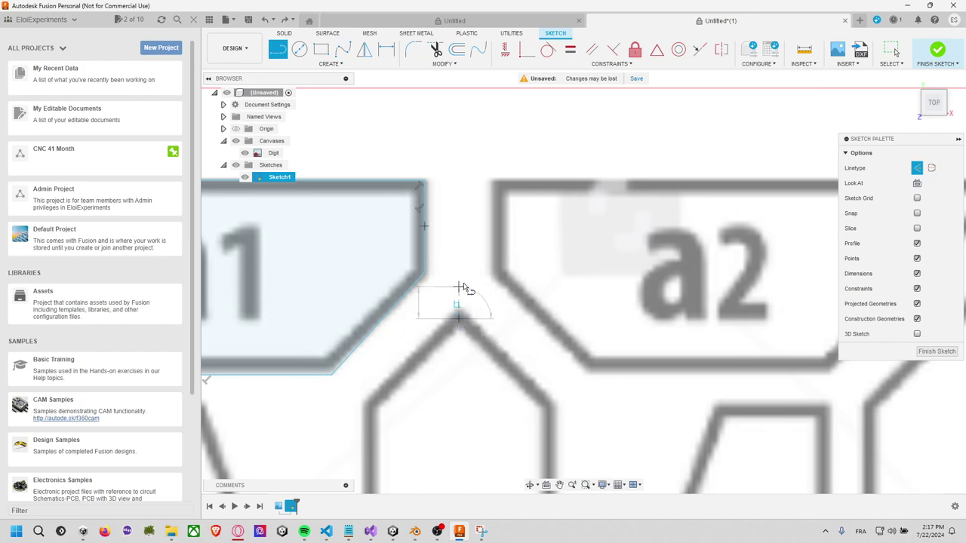
left_click(458, 181)
key("Escape")
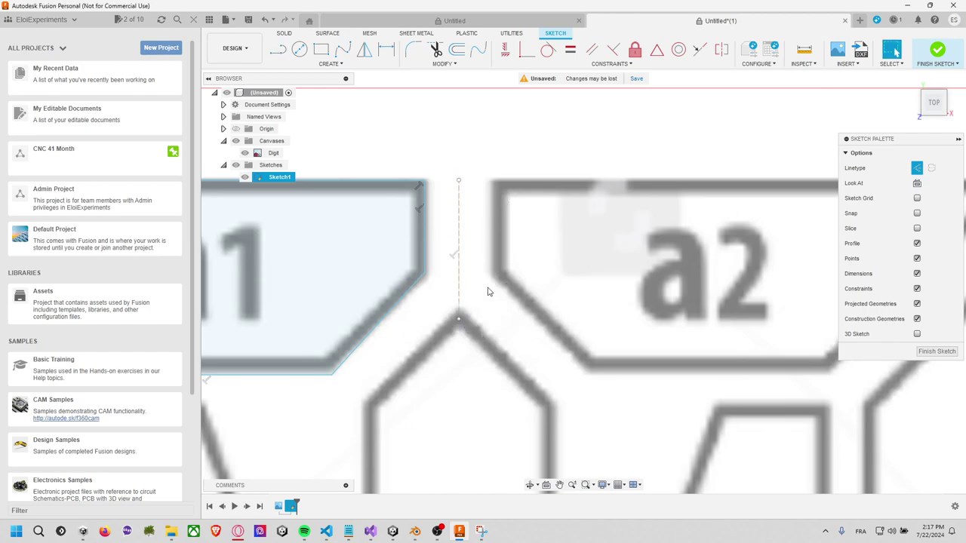
scroll(487, 291, "up", 1)
scroll(483, 298, "down", 2)
scroll(467, 311, "up", 2)
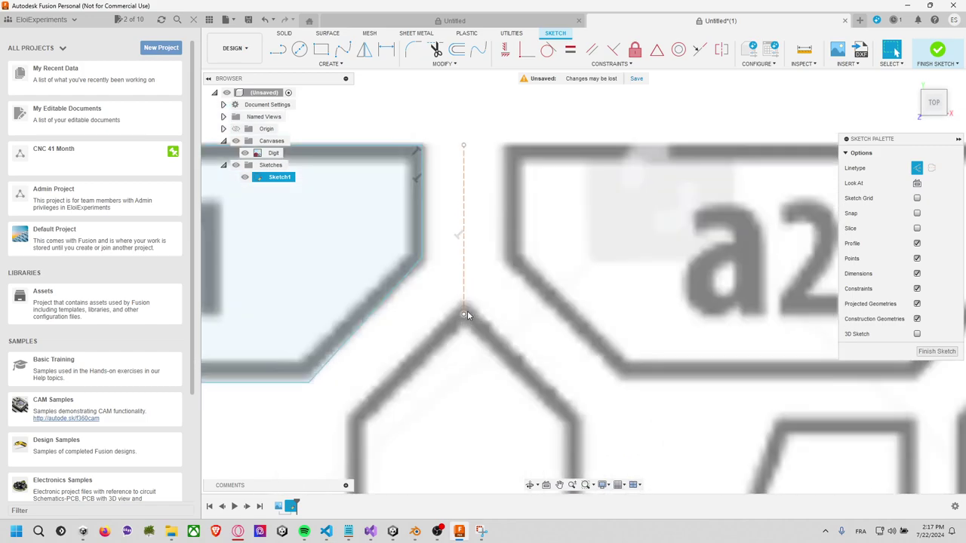
scroll(467, 310, "up", 1)
scroll(469, 311, "down", 3)
scroll(473, 315, "down", 2)
scroll(483, 335, "up", 1)
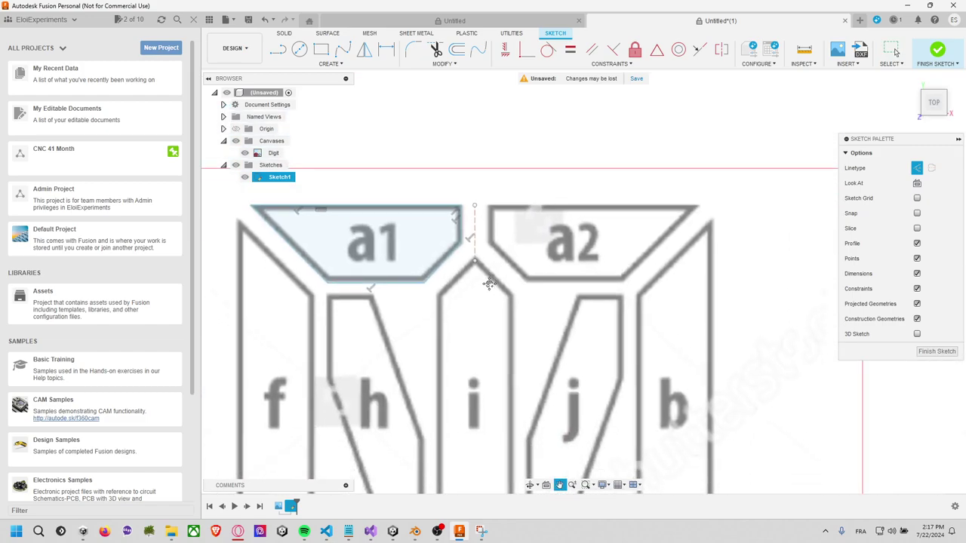
middle_click_drag(528, 476, 536, 257)
middle_click_drag(547, 356, 532, 541)
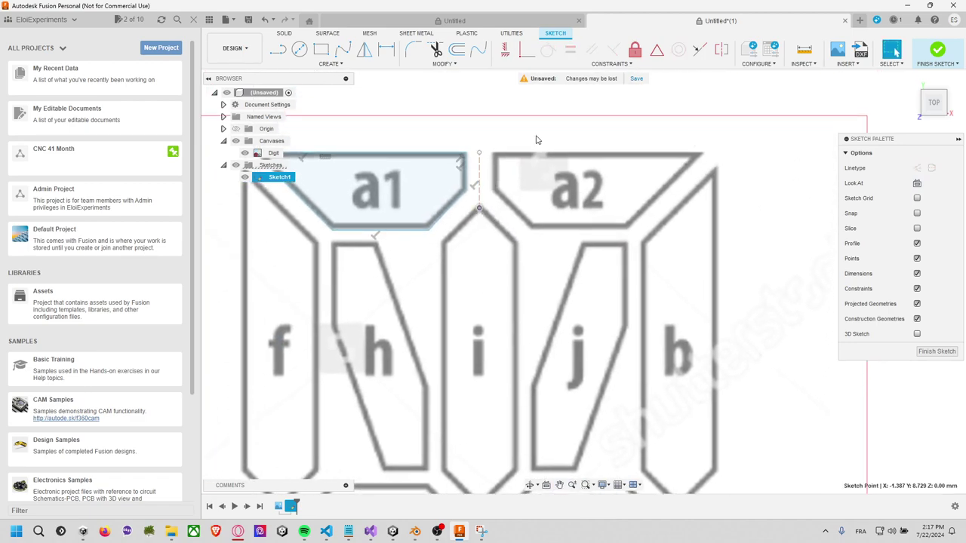
Draw a vertical centre line from the a1/a2 top junction down to below d1/d2
key("l")
scroll(507, 339, "up", 1)
scroll(507, 339, "down", 2)
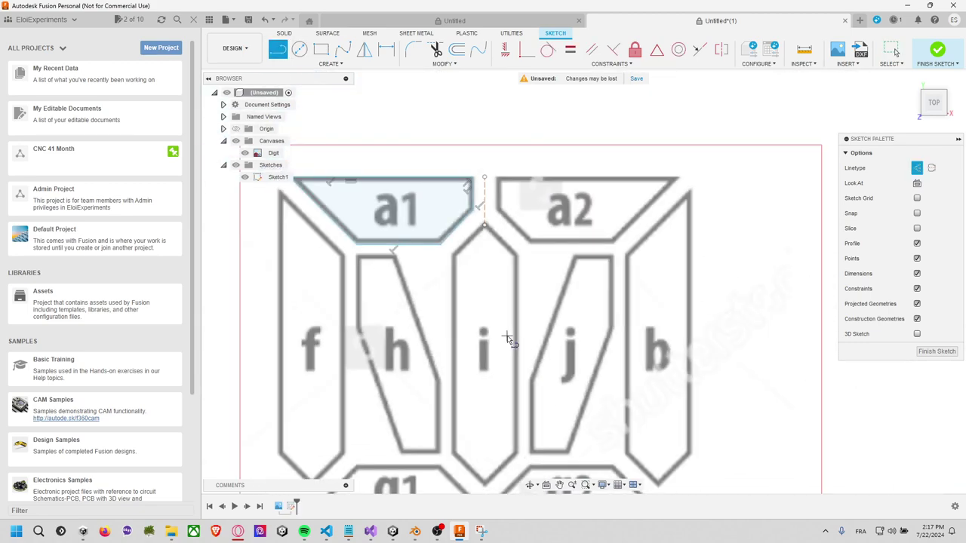
middle_click_drag(510, 339, 508, 209)
scroll(508, 209, "down", 1)
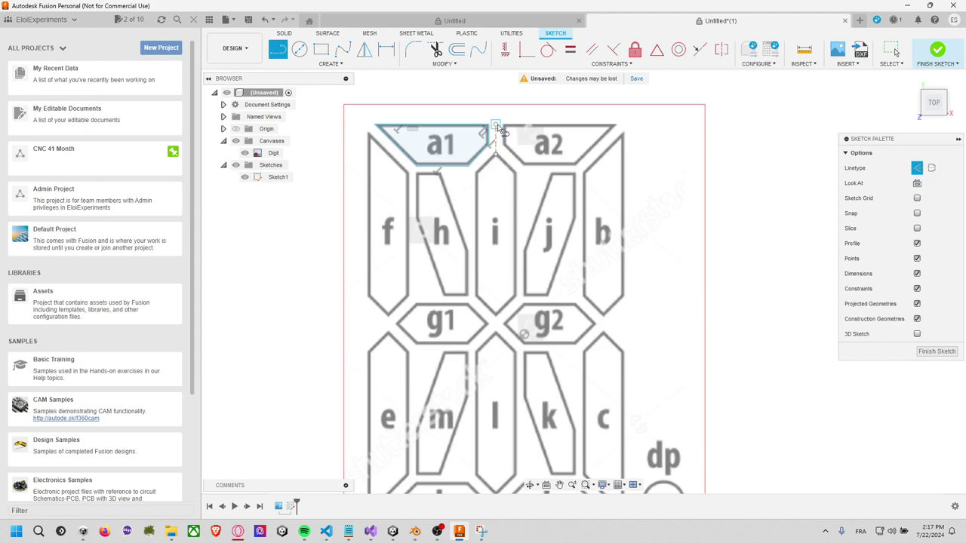
left_click(496, 124)
middle_click_drag(494, 472, 494, 343)
scroll(495, 348, "down", 2)
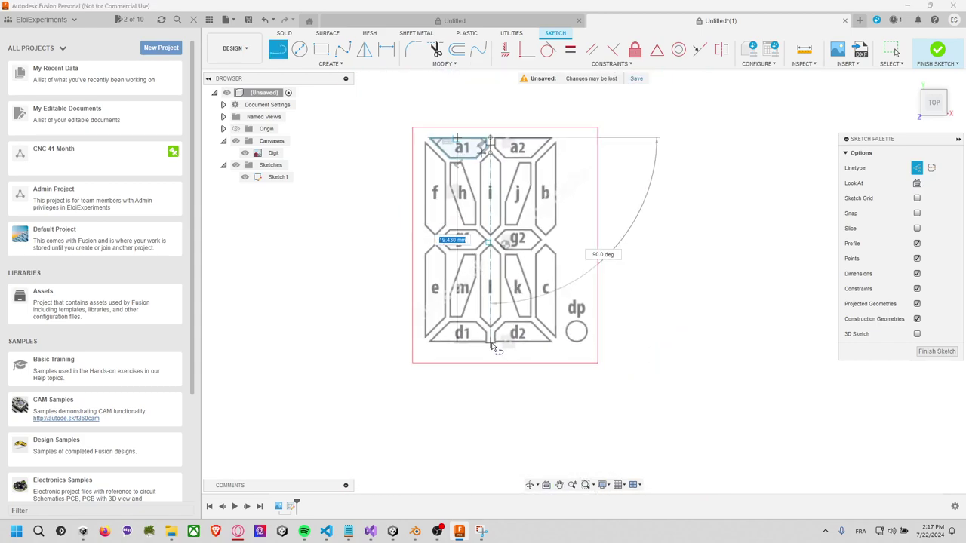
scroll(491, 345, "up", 2)
scroll(490, 344, "up", 2)
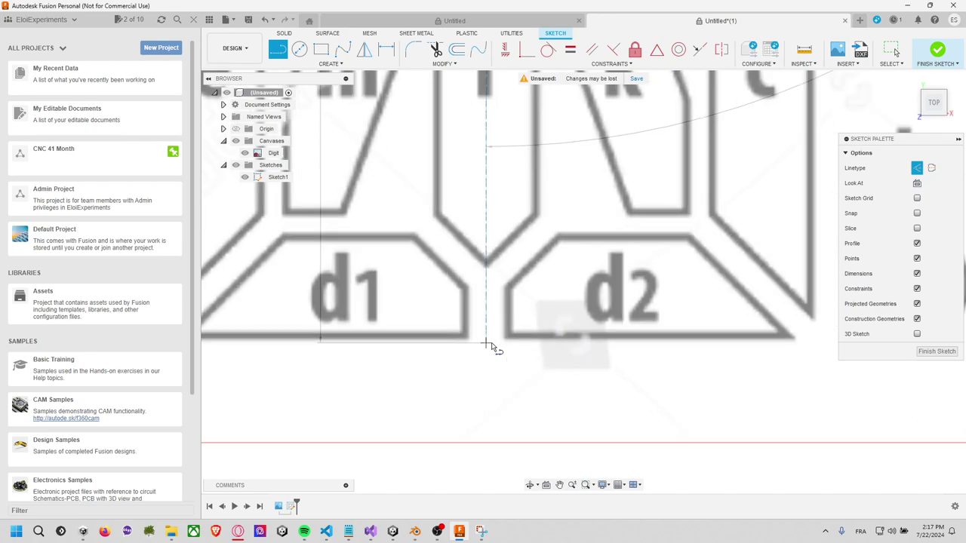
left_click(486, 346)
scroll(491, 336, "down", 1)
key("Escape")
Check the centre line along the bottom segments, then zoom into the X crossing's centre
middle_click_drag(492, 336, 531, 448)
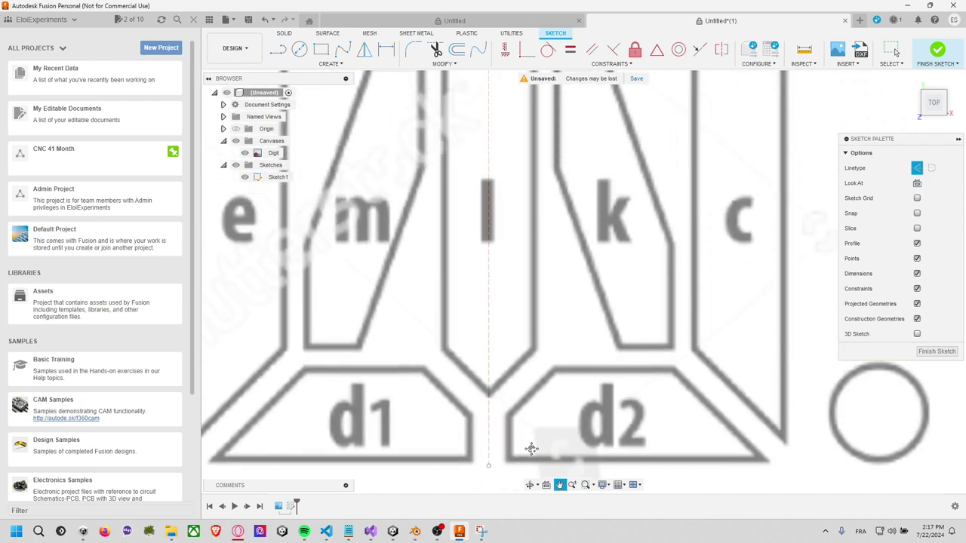
middle_click_drag(543, 99, 590, 352)
scroll(492, 324, "down", 1)
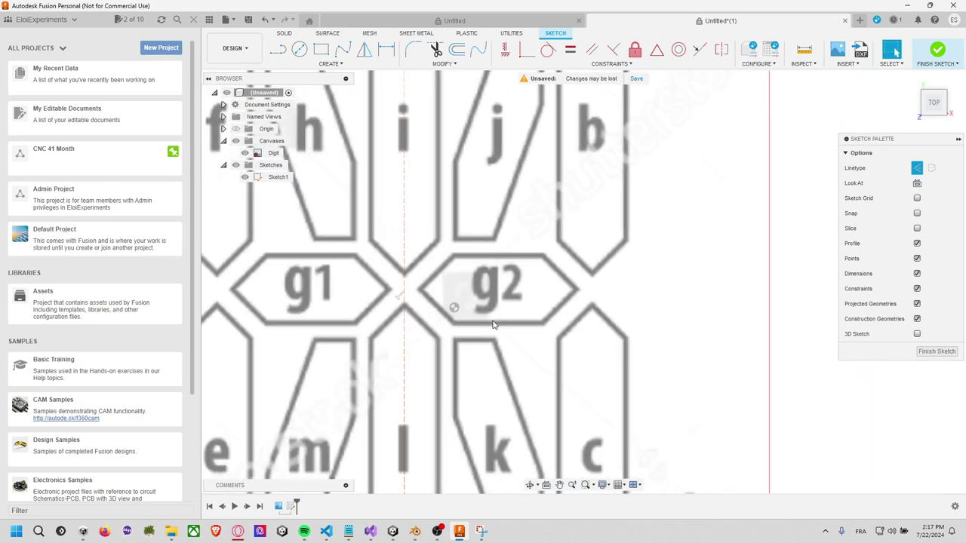
scroll(492, 325, "up", 1)
scroll(528, 332, "down", 1)
scroll(566, 345, "up", 1)
scroll(540, 345, "up", 4)
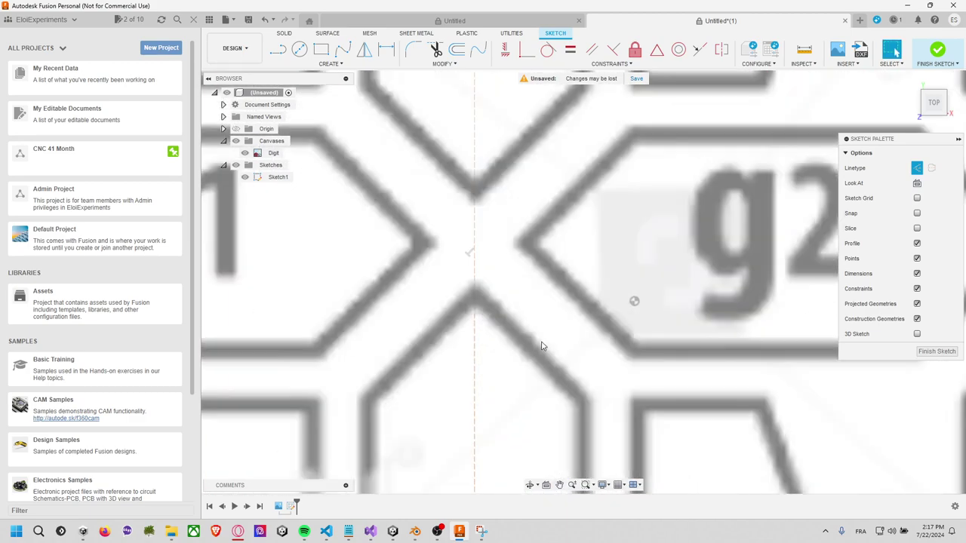
scroll(543, 339, "up", 1)
scroll(545, 332, "up", 2)
middle_click_drag(546, 328, 573, 344)
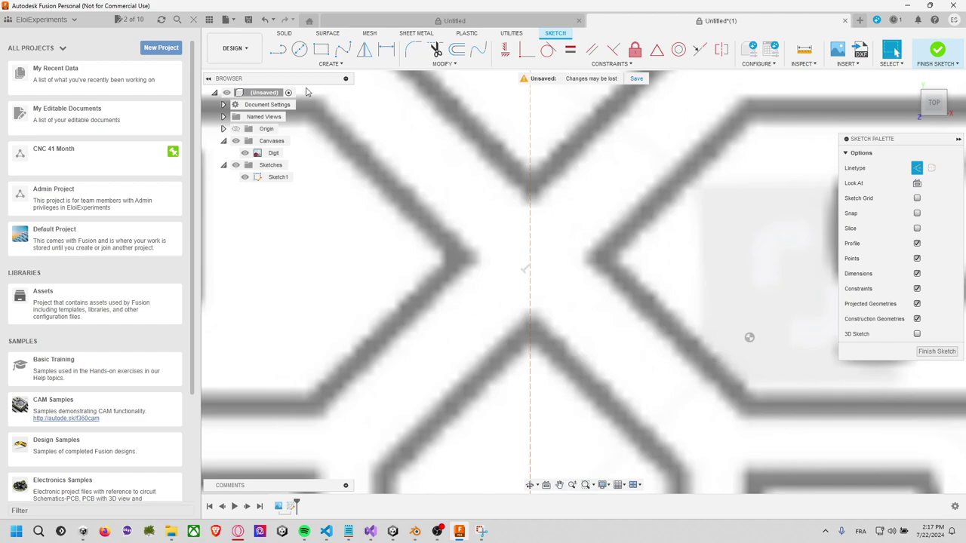
Draw a first horizontal line across the X crossing between its left and right corners
left_click(278, 50)
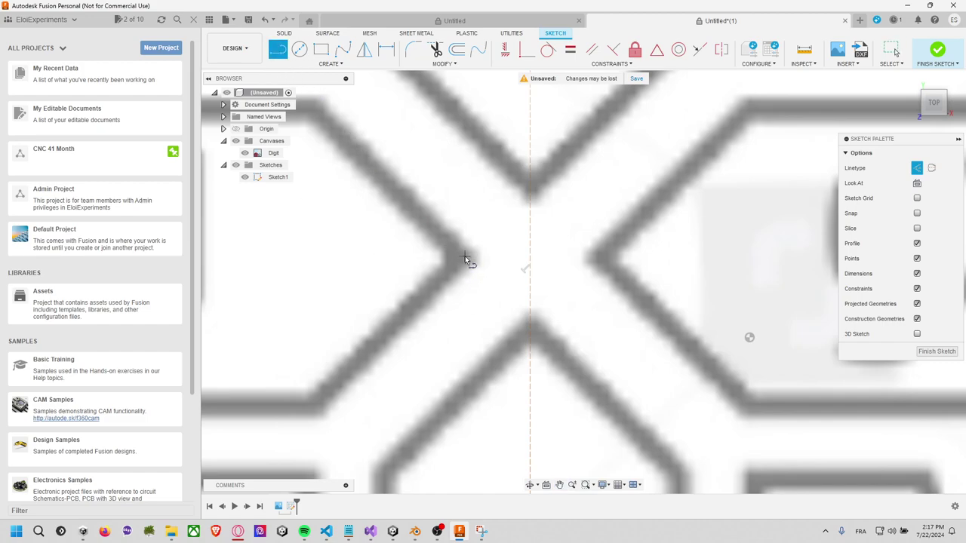
left_click(445, 257)
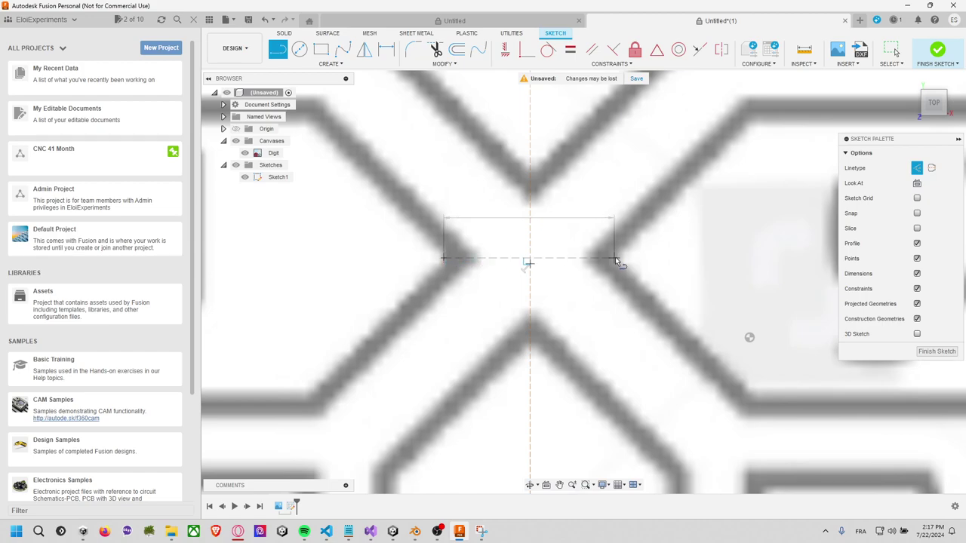
left_click(615, 258)
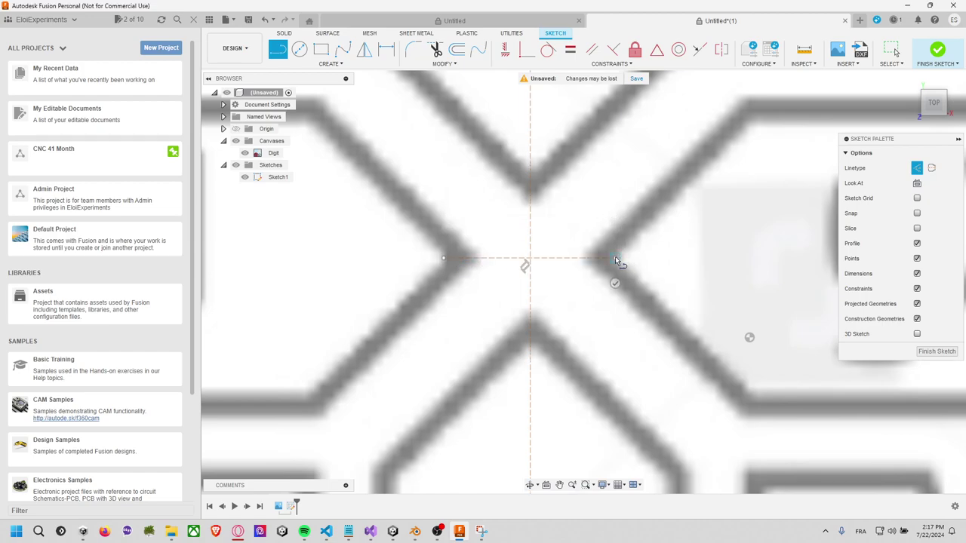
left_click_drag(615, 258, 721, 265)
scroll(716, 268, "up", 2)
scroll(712, 269, "down", 1)
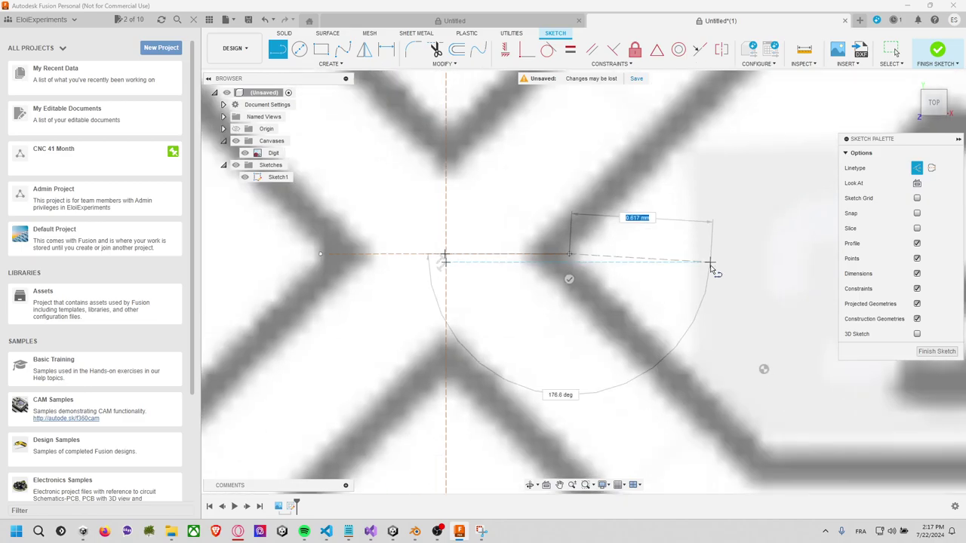
scroll(709, 269, "down", 2)
scroll(706, 269, "down", 2)
middle_click_drag(687, 264, 800, 252, "shift")
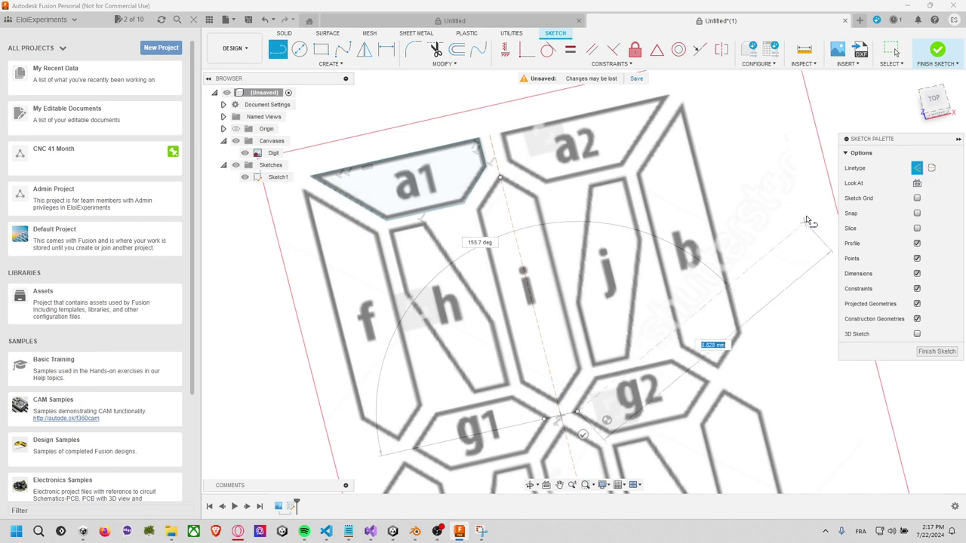
Return to top view and draw the horizontal centre line from the crossing to g2's and g1's tips
left_click(933, 101)
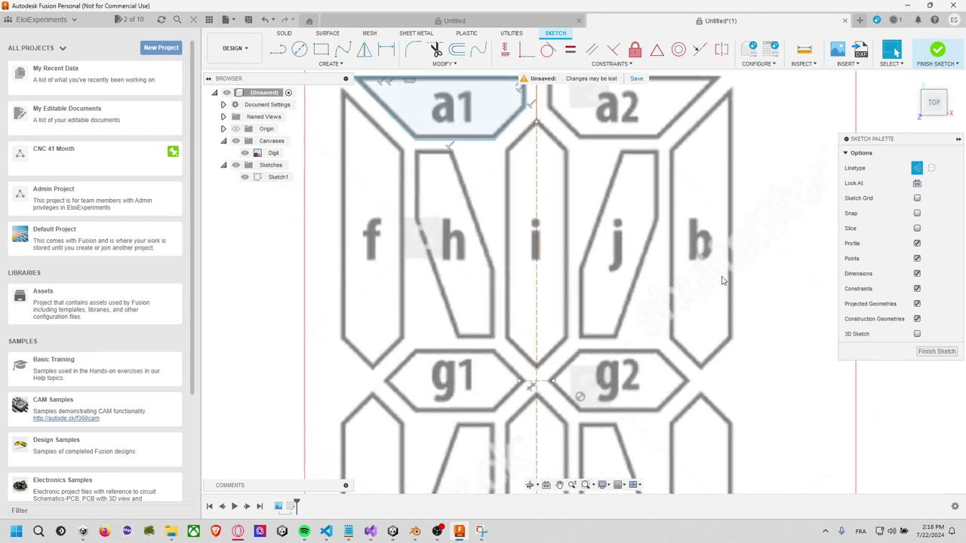
middle_click_drag(669, 338, 648, 246)
scroll(649, 246, "down", 2)
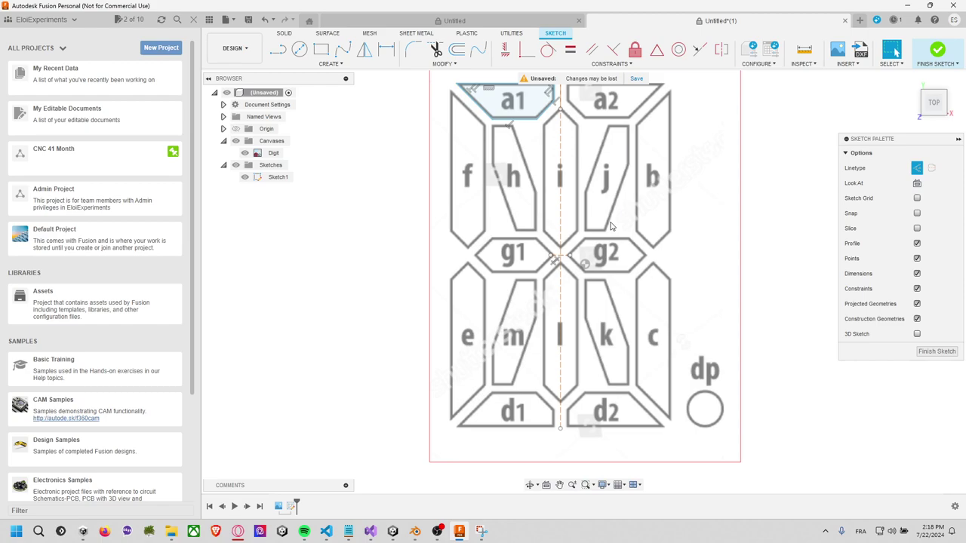
scroll(653, 242, "up", 3)
scroll(653, 241, "up", 2)
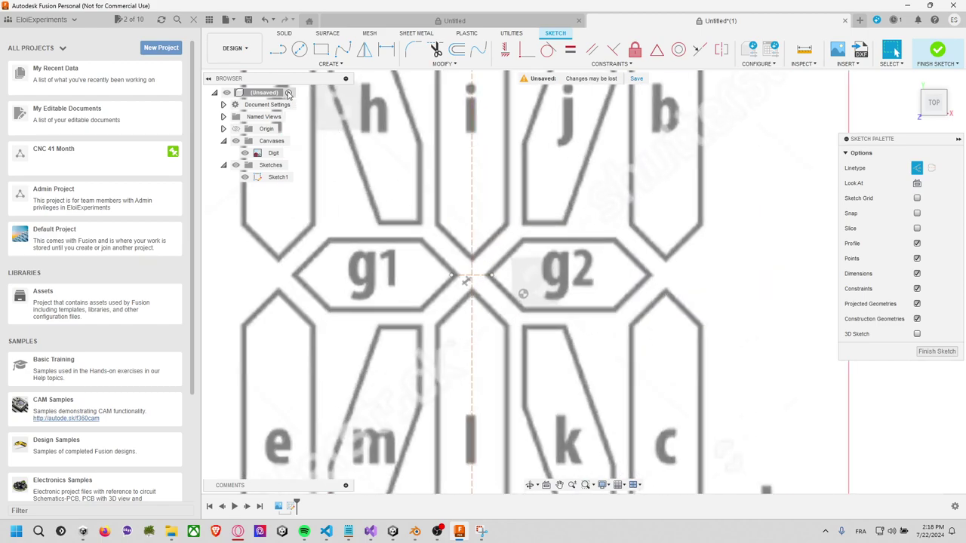
left_click(278, 49)
left_click(498, 276)
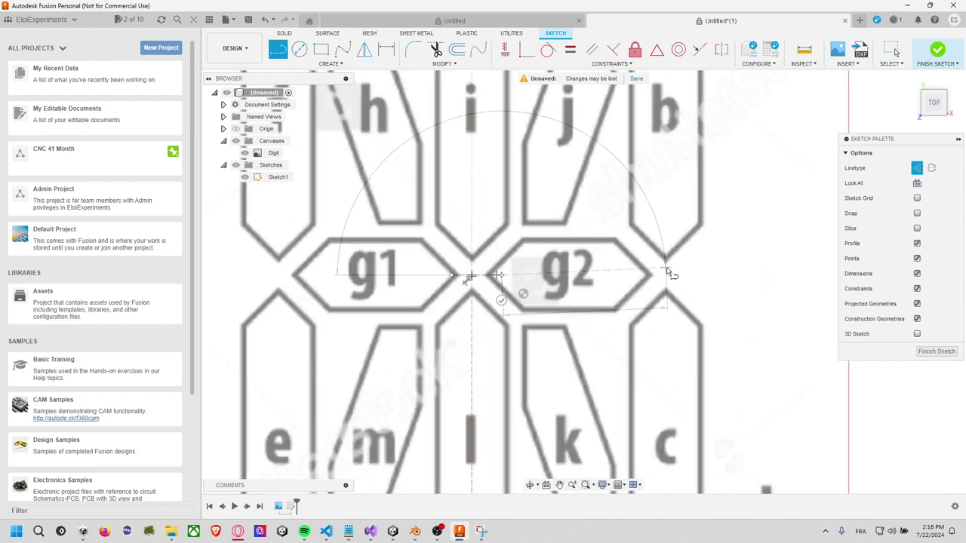
left_click(703, 276)
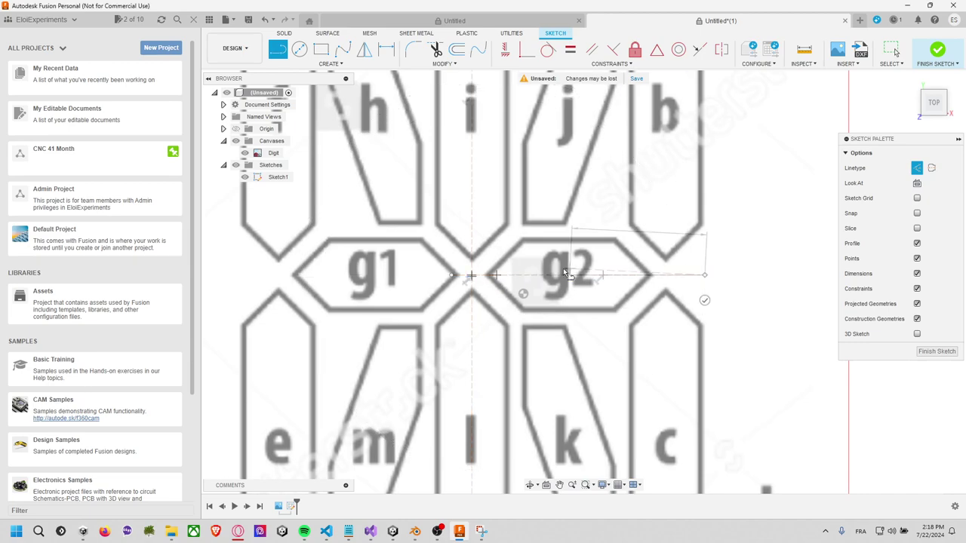
left_click(235, 276)
key("Escape")
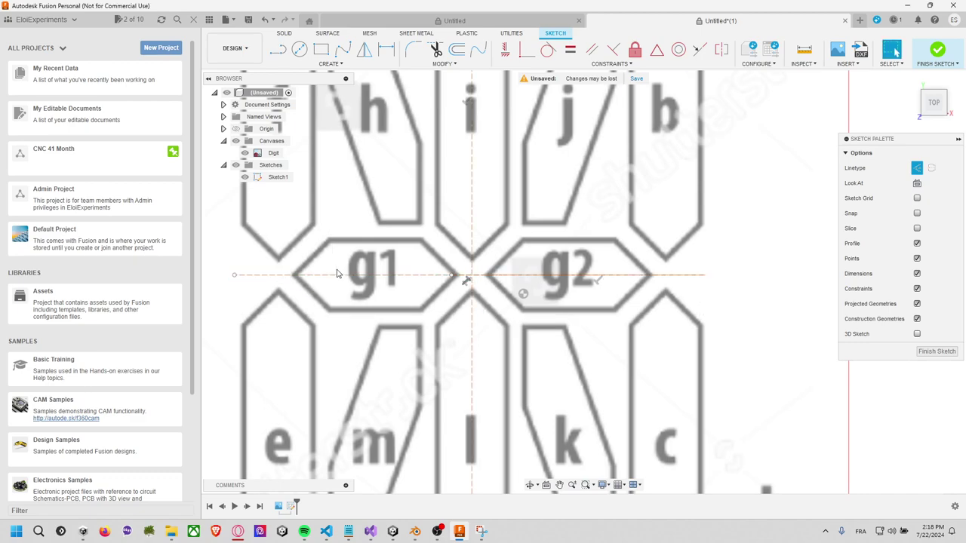
scroll(538, 227, "up", 5)
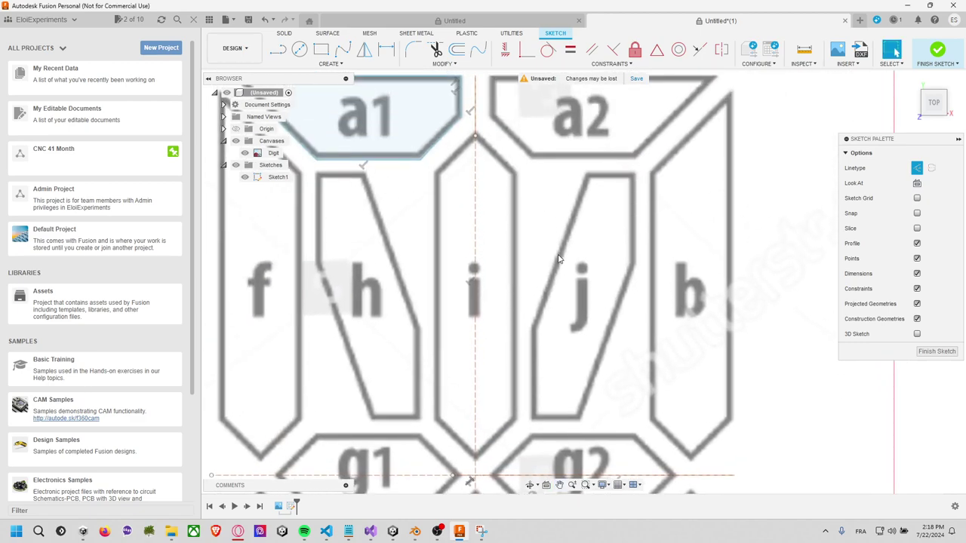
Mirror the window-selected a1 edges across the vertical centre construction line to create a2
left_click(364, 49)
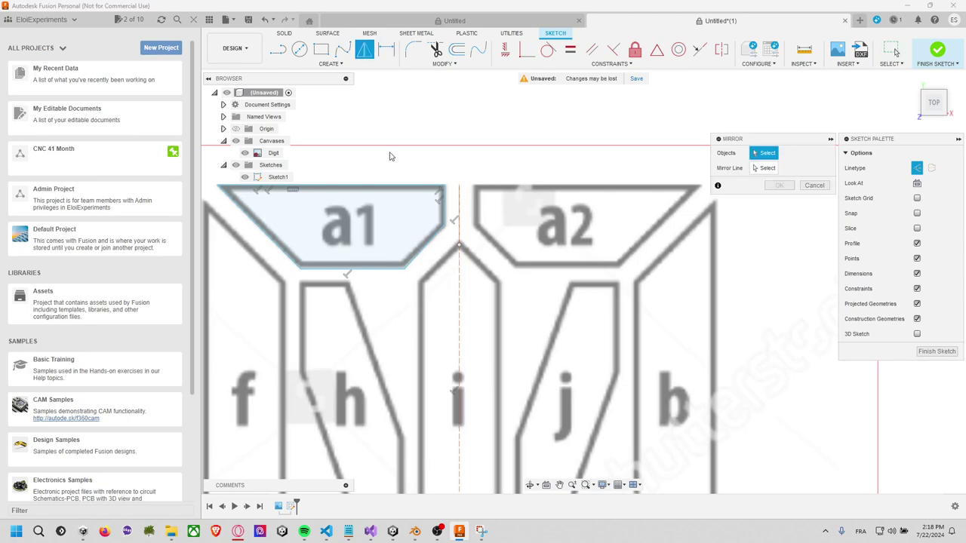
middle_click_drag(386, 166, 452, 166)
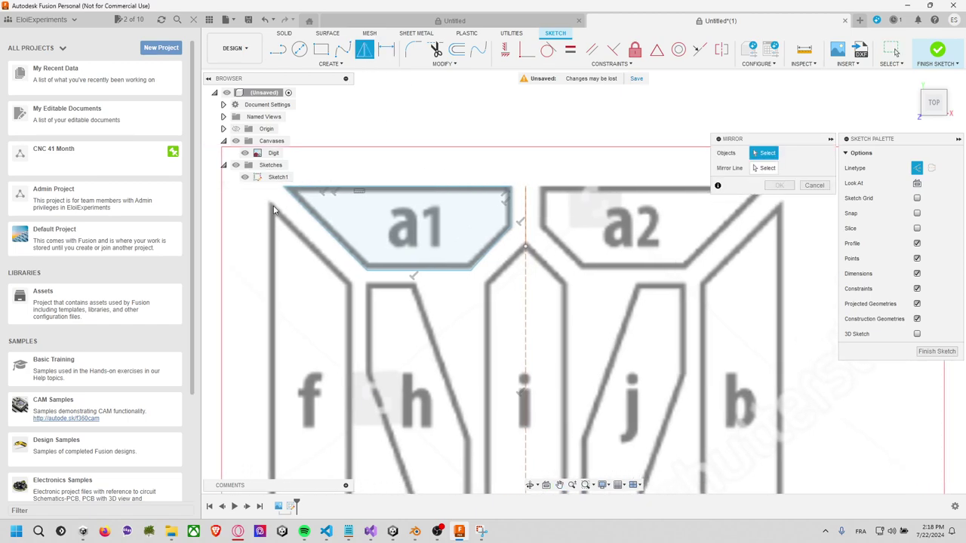
left_click_drag(292, 283, 514, 175)
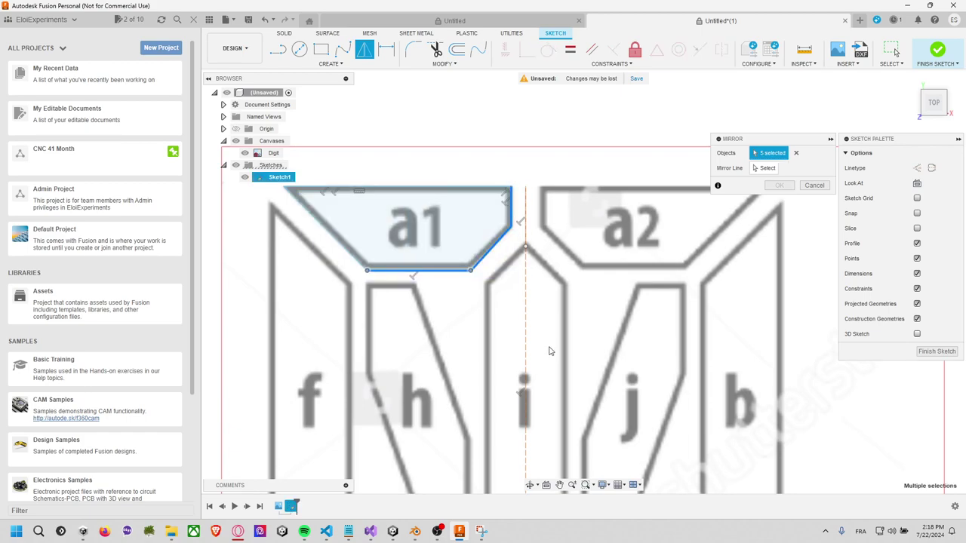
left_click_drag(569, 356, 257, 151)
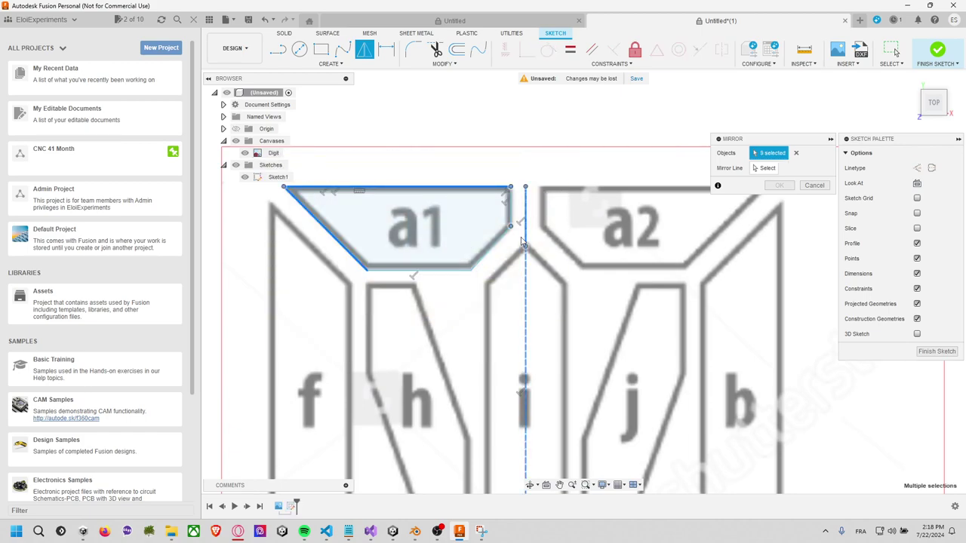
left_click_drag(525, 309, 480, 182)
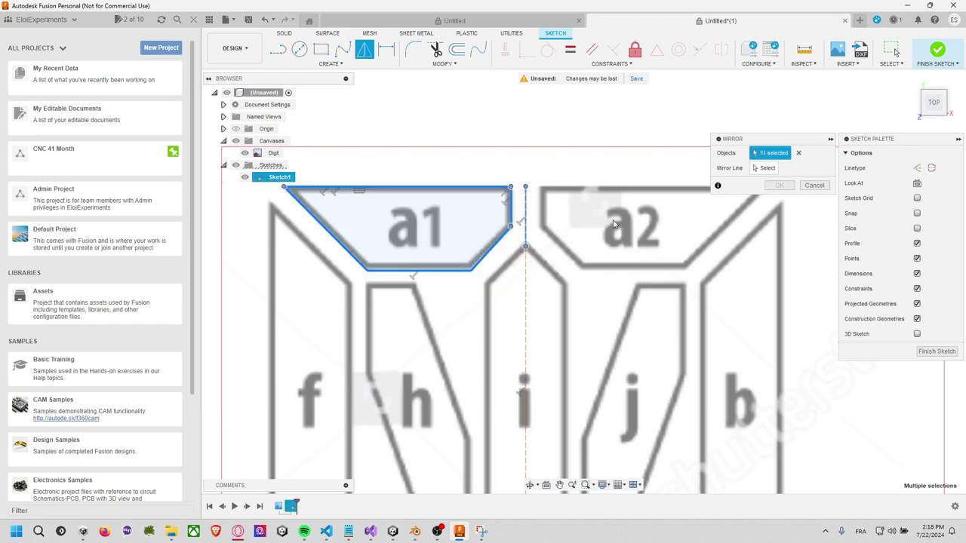
left_click(767, 168)
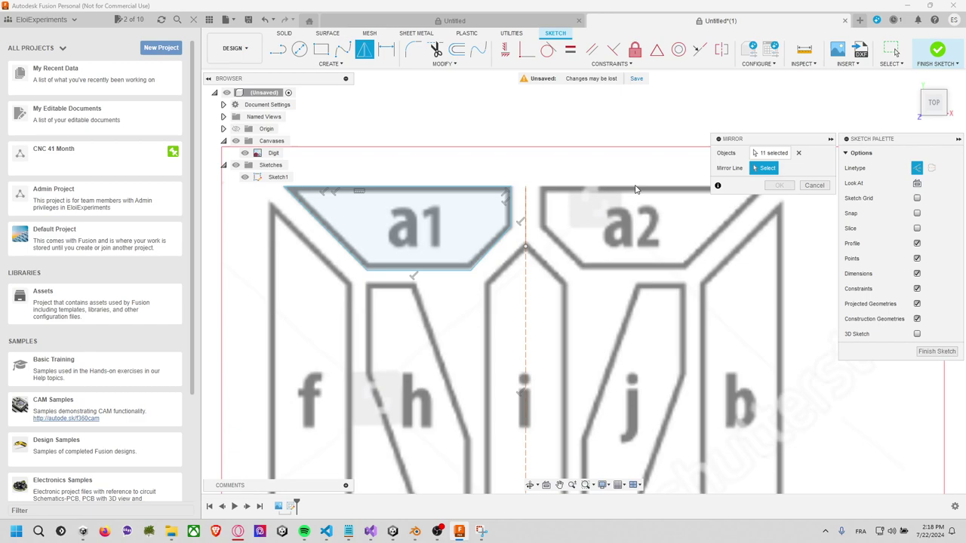
left_click(524, 215)
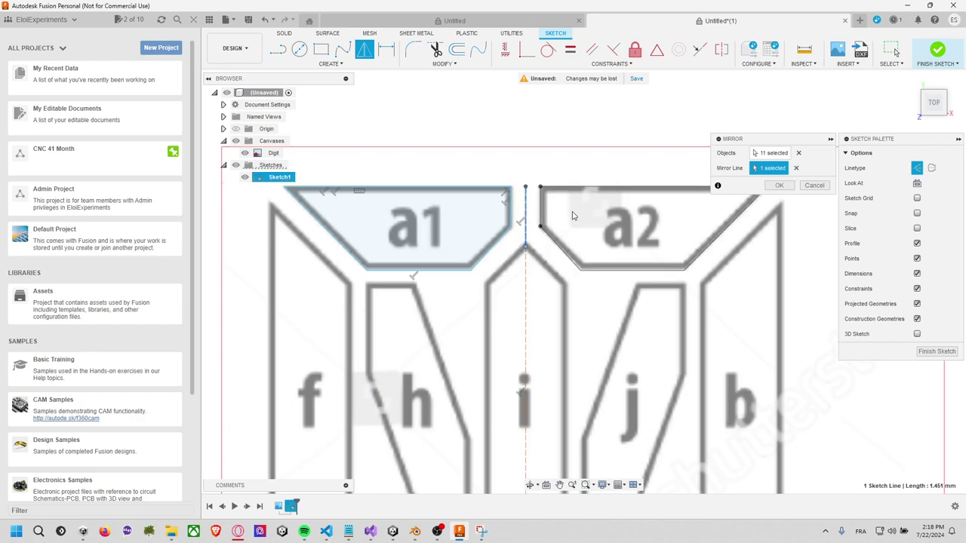
left_click(781, 185)
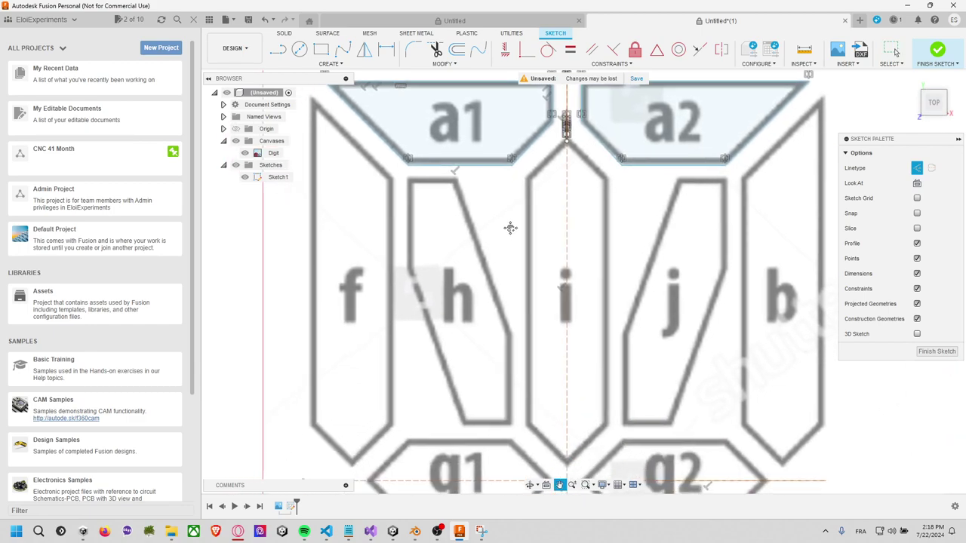
Bring the f, h, i, j row into view and draw the top edge of segment h
middle_click_drag(468, 338, 470, 216)
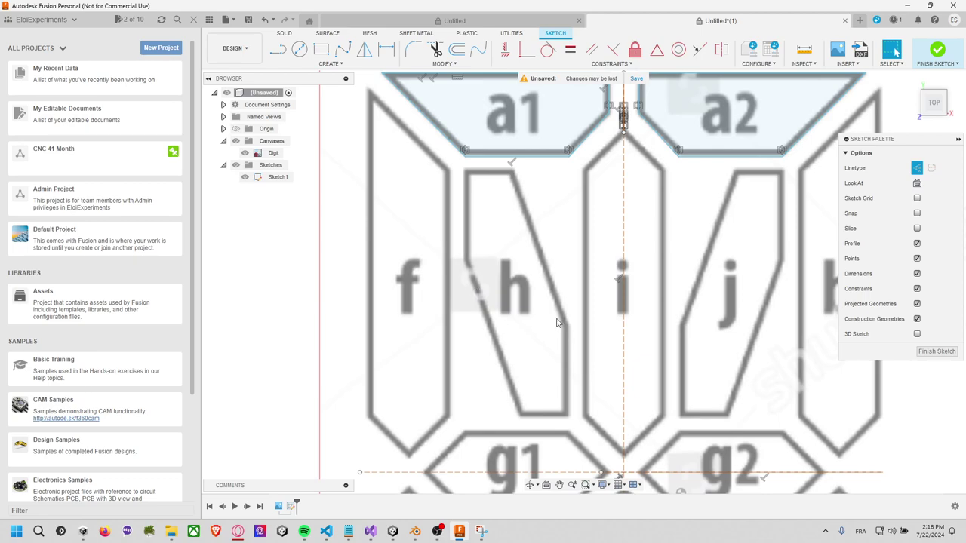
scroll(556, 323, "down", 2)
scroll(546, 294, "up", 2)
scroll(540, 267, "up", 3)
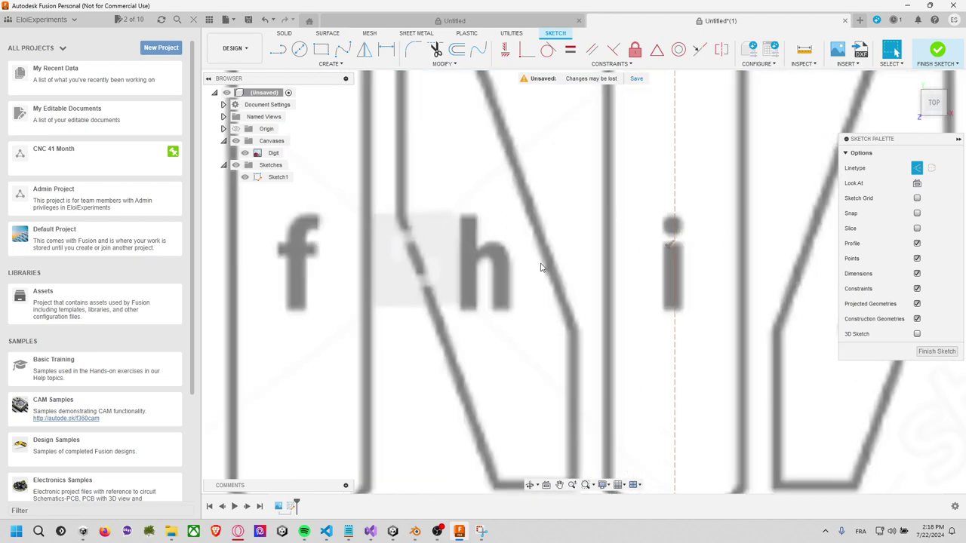
left_click(278, 50)
scroll(444, 144, "down", 2)
scroll(431, 216, "down", 2)
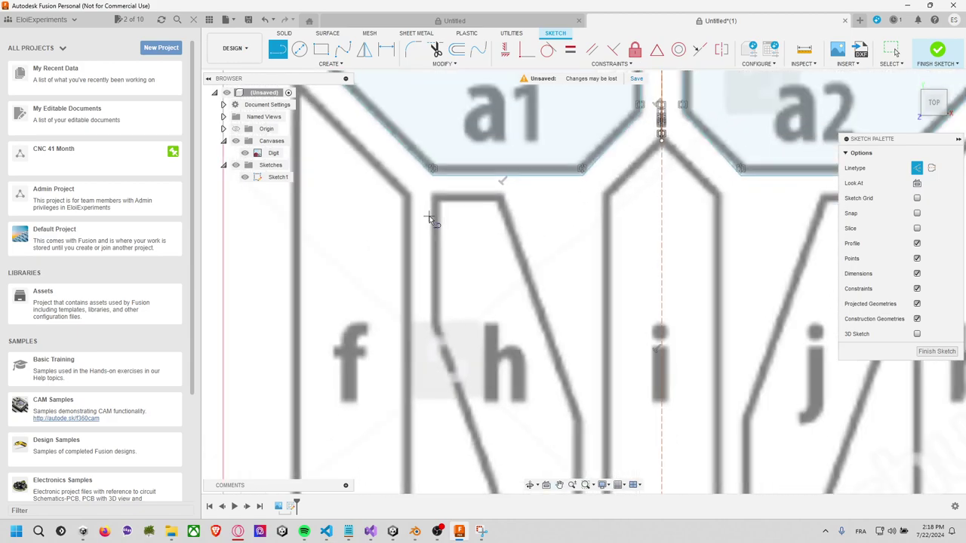
scroll(427, 204, "up", 2)
scroll(464, 198, "up", 3)
scroll(445, 190, "up", 1)
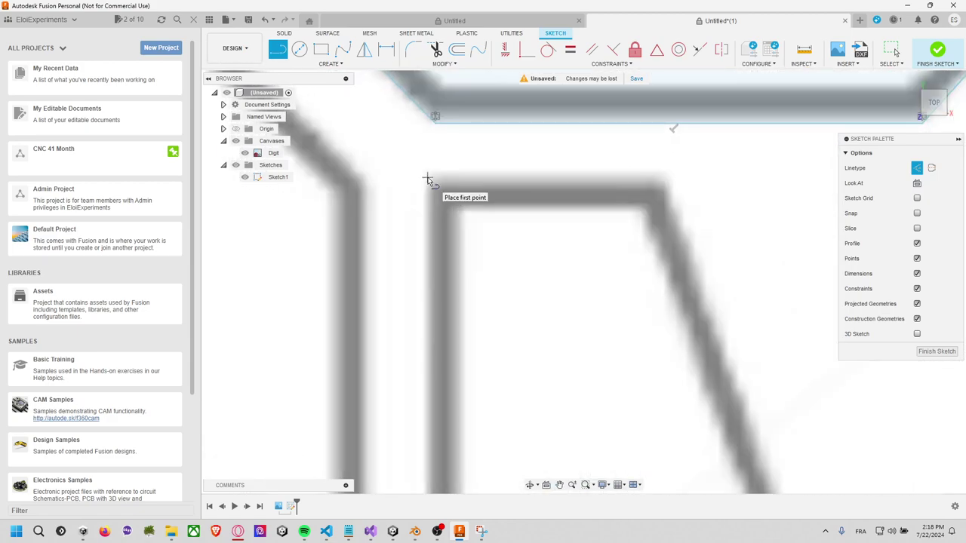
left_click(427, 179)
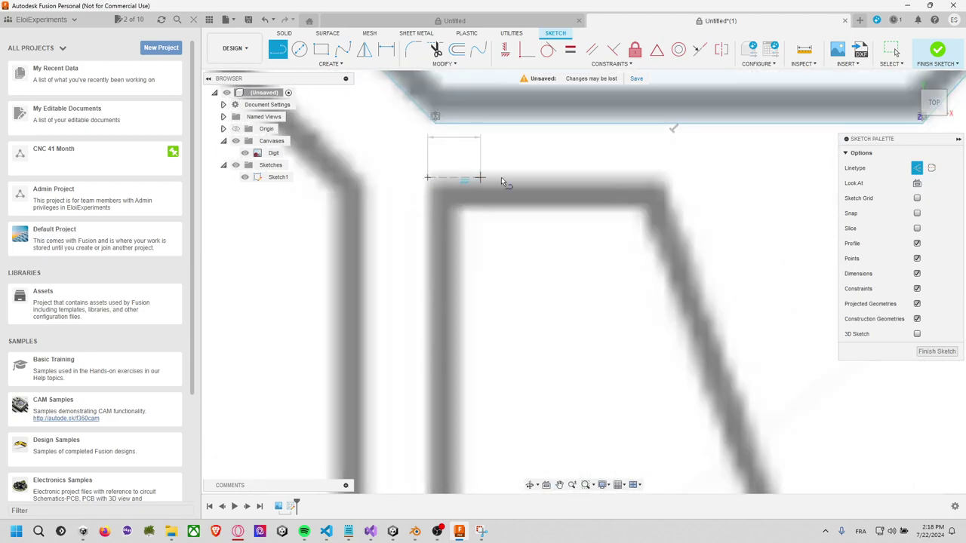
left_click(660, 179)
Trace h's slanted right edge, vertical edge and bottom edge, then cancel a stray arc preview
mouse_move(725, 340)
middle_mouse_down()
mouse_move(488, 91)
mouse_move(515, 330)
mouse_move(541, 380)
mouse_move(548, 274)
middle_mouse_up()
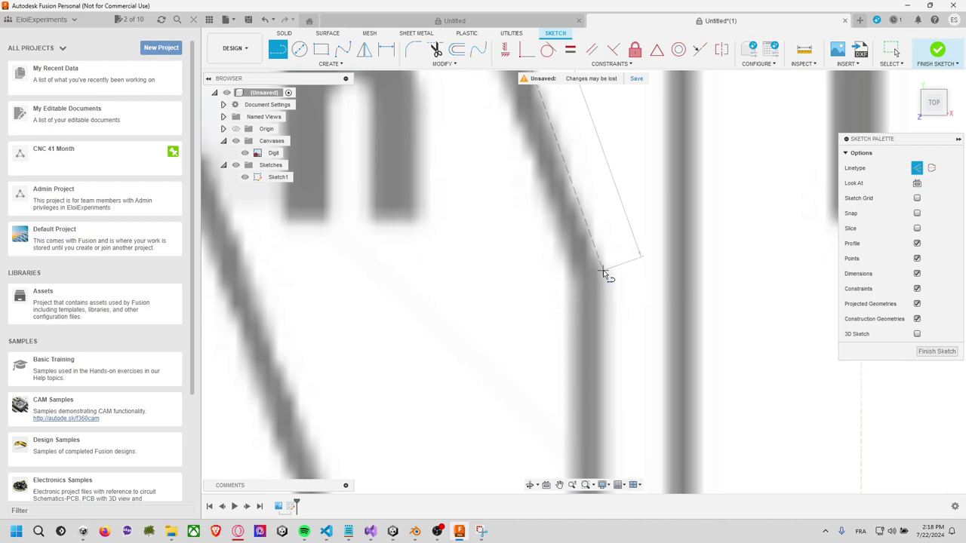
left_click_drag(604, 273, 588, 272)
middle_click_drag(588, 272, 606, 319)
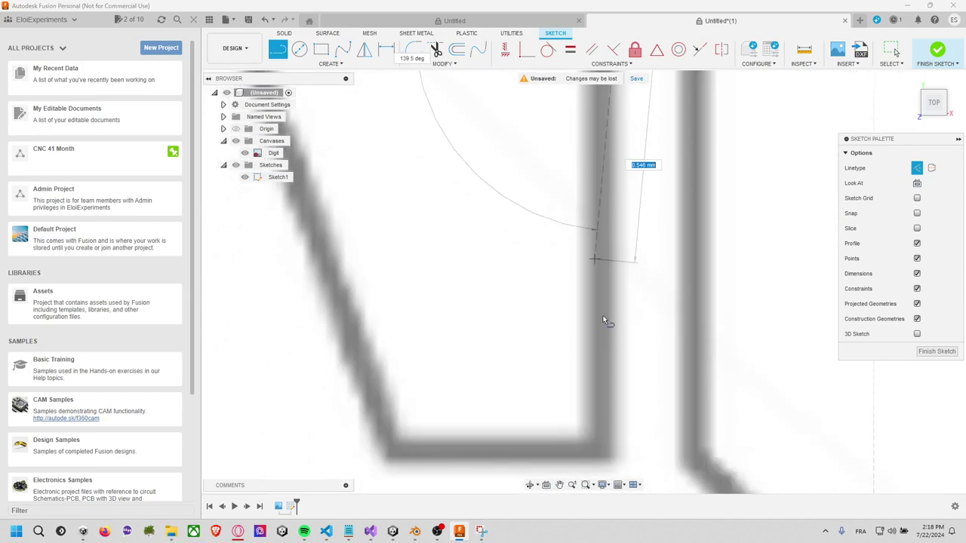
left_click(616, 462)
left_click(387, 456)
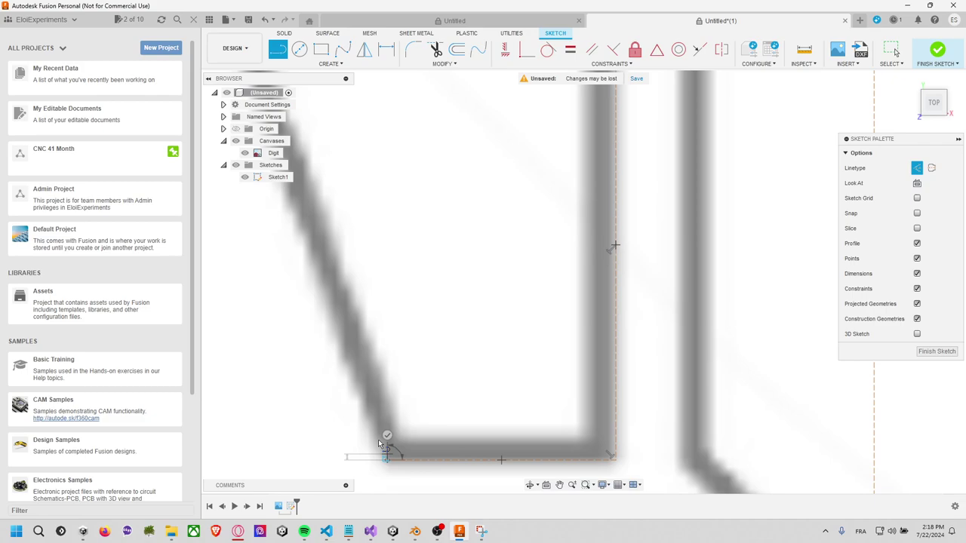
scroll(387, 456, "down", 5)
scroll(663, 226, "up", 5)
mouse_move(664, 226)
middle_mouse_down()
mouse_move(653, 383)
mouse_move(549, 341)
middle_mouse_up()
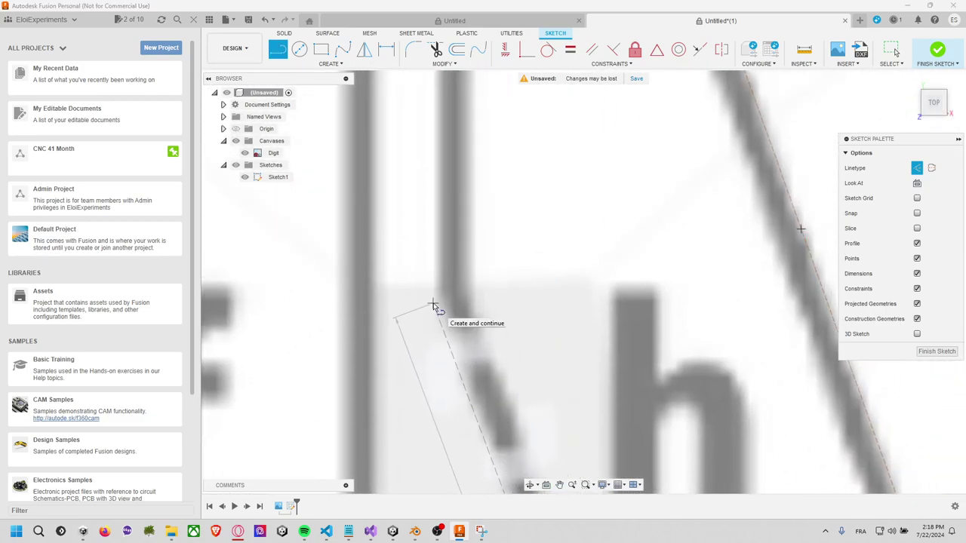
left_click_drag(433, 304, 460, 169)
scroll(566, 204, "up", 2)
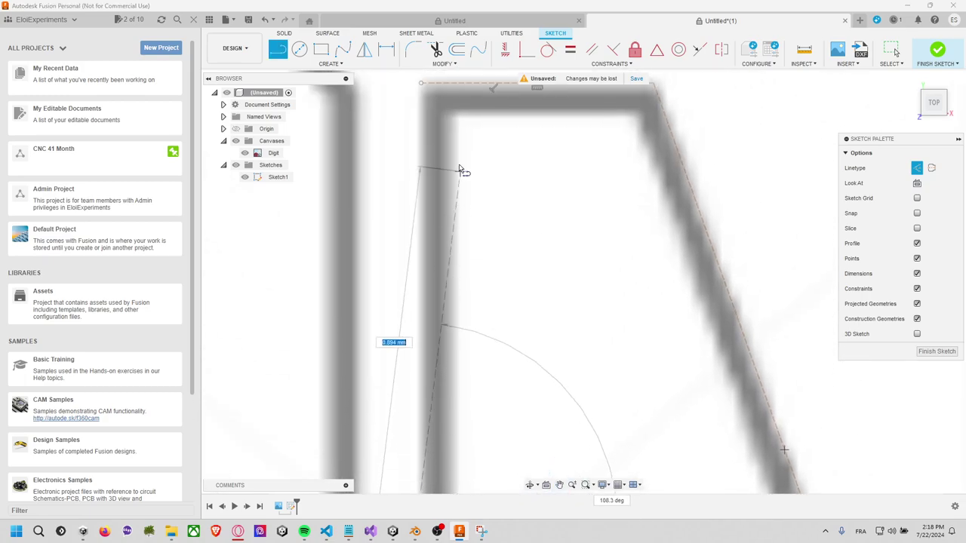
key("Escape")
scroll(586, 362, "up", 2)
scroll(586, 363, "down", 3)
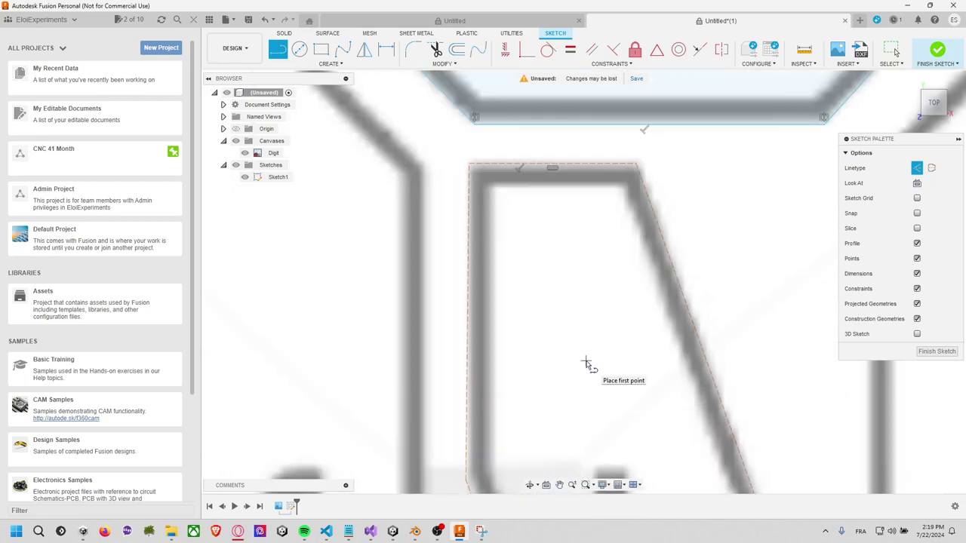
scroll(586, 363, "down", 3)
scroll(601, 252, "down", 2)
scroll(601, 252, "down", 1)
scroll(556, 232, "up", 2)
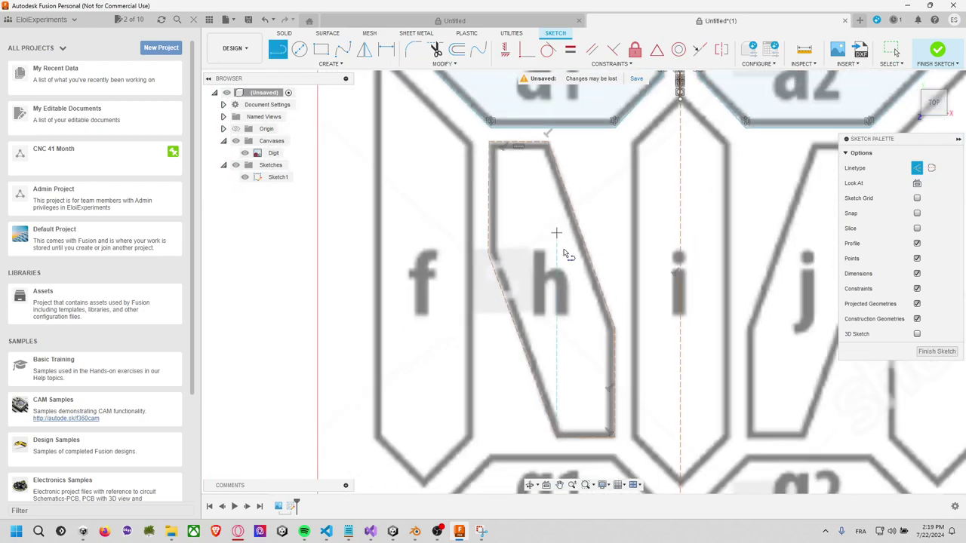
Select the h outline and switch it from construction to normal lines
key("Escape")
left_click_drag(631, 449, 483, 137)
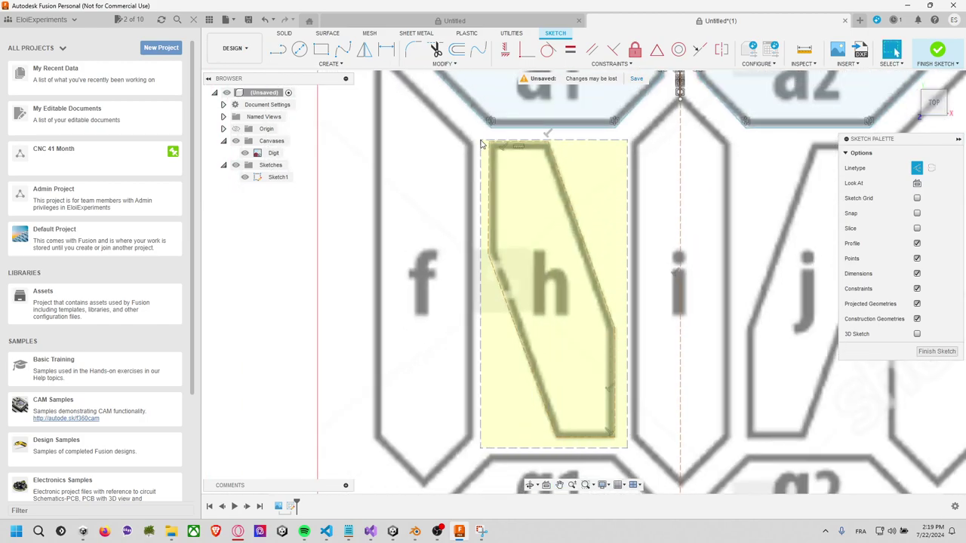
left_click(919, 172)
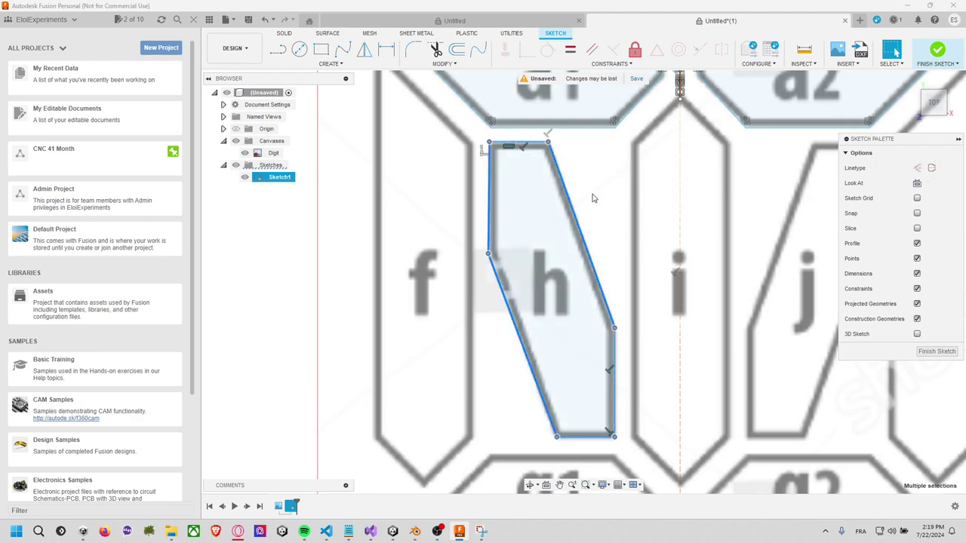
left_click(390, 218)
middle_click_drag(458, 217, 520, 310)
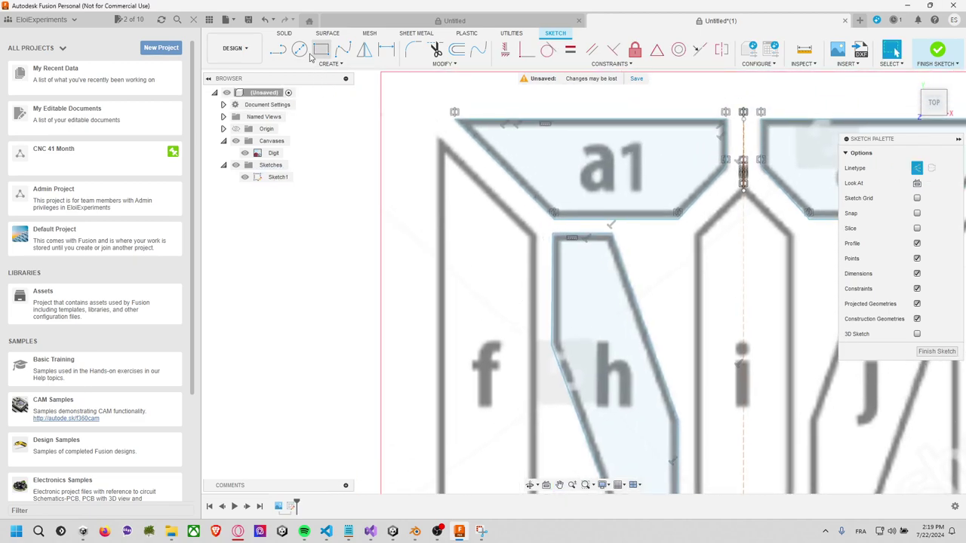
Trace segment f's edges as construction lines, from its top point to its bottom point
key("l")
scroll(444, 184, "down", 2)
scroll(445, 184, "up", 2)
scroll(442, 114, "up", 2)
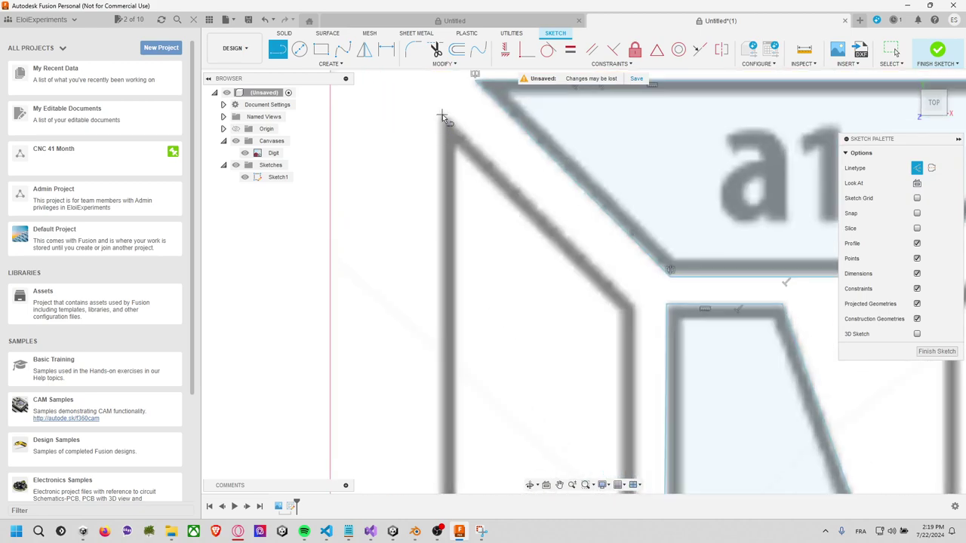
left_click(440, 115)
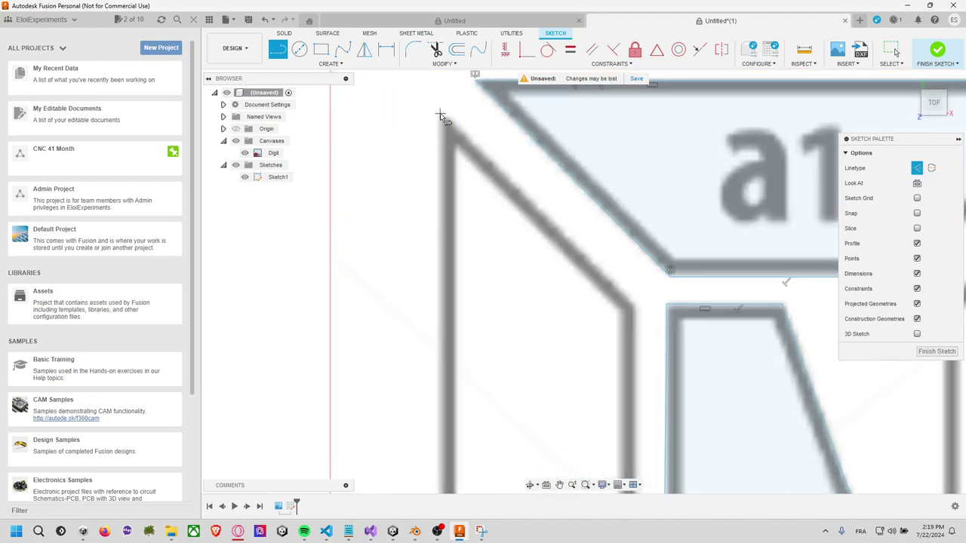
left_click(634, 307)
scroll(636, 312, "up", 3)
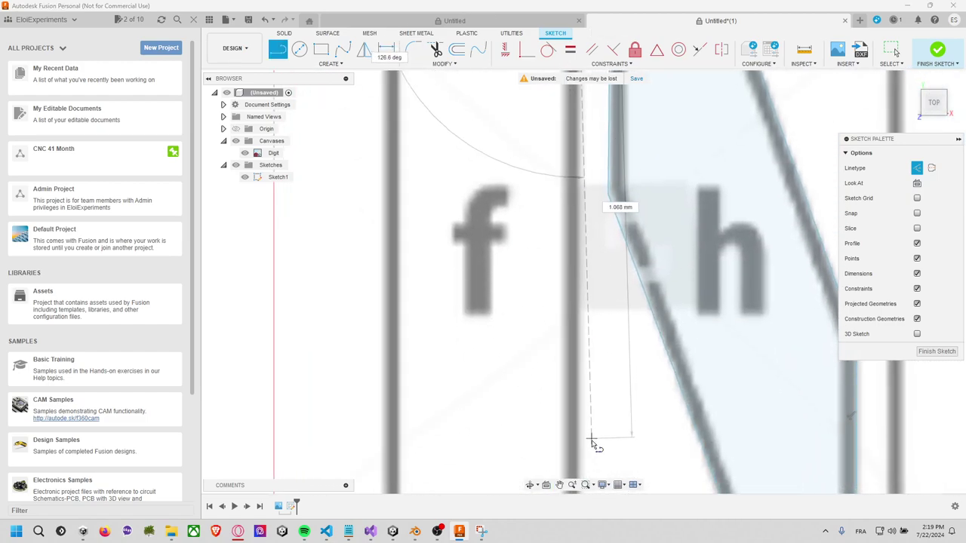
middle_click_drag(592, 441, 567, 209)
left_click(555, 324)
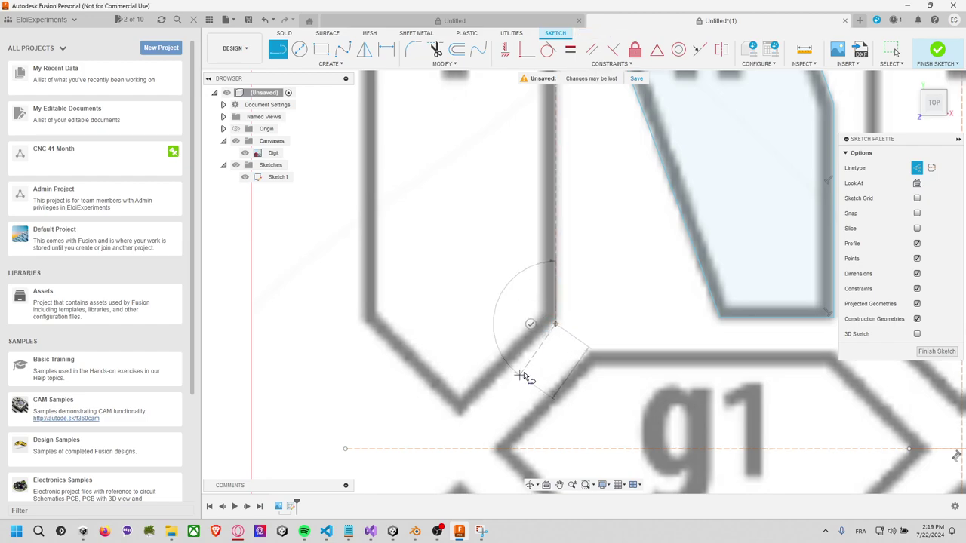
left_click(458, 423)
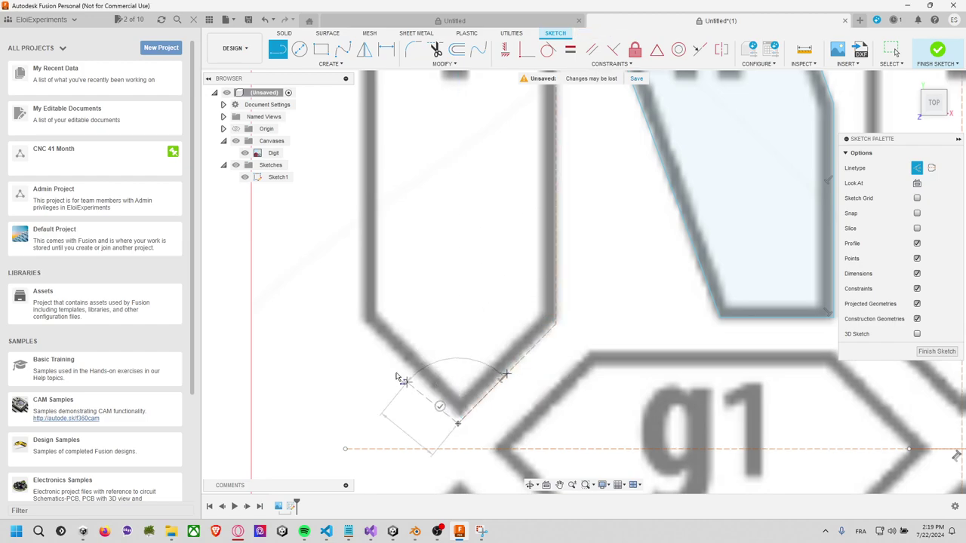
Pan and zoom around the top of the digit to show segments a1, f, h and i
mouse_move(372, 218)
middle_mouse_down()
mouse_move(618, 352)
mouse_move(425, 450)
mouse_move(430, 324)
mouse_move(408, 310)
middle_mouse_up()
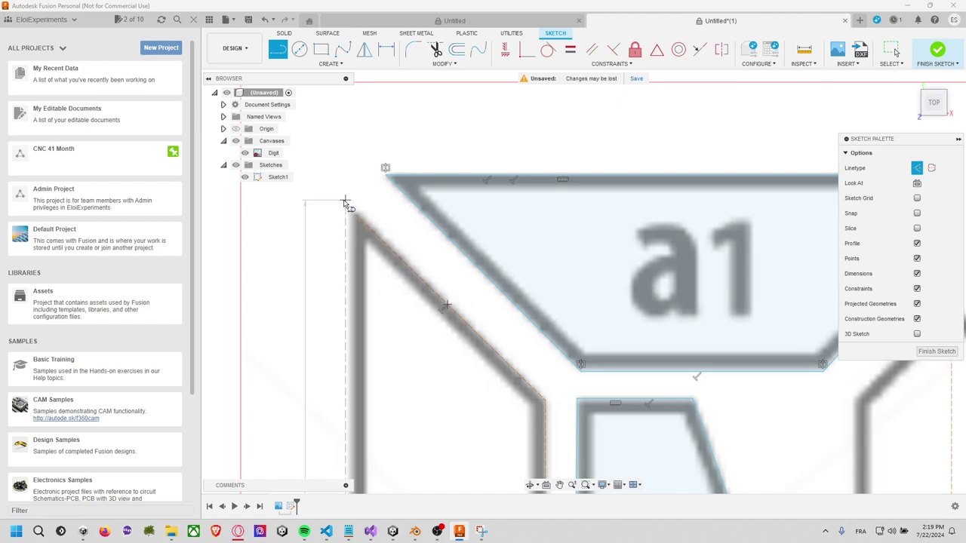
scroll(346, 204, "down", 2)
scroll(346, 208, "up", 2)
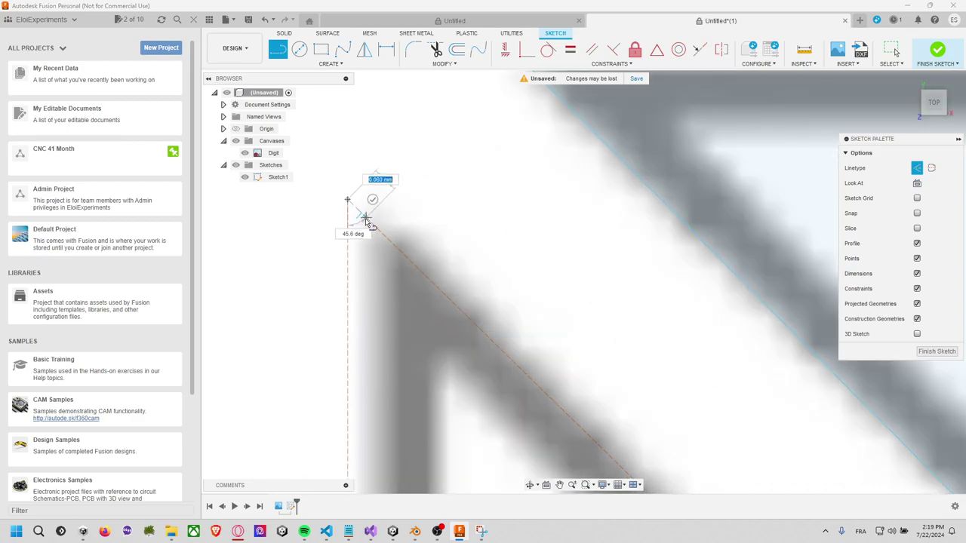
scroll(473, 420, "down", 2)
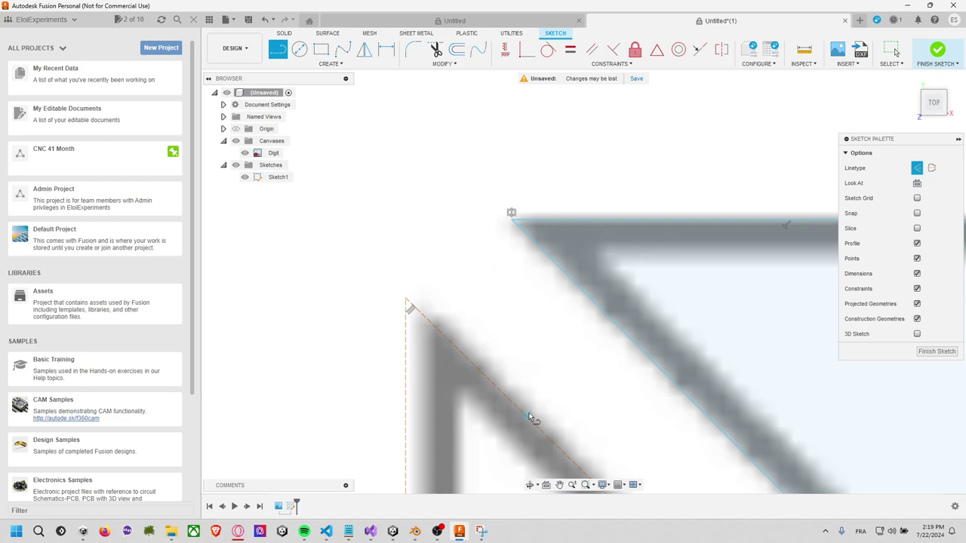
mouse_move(530, 417)
middle_mouse_down()
mouse_move(364, 146)
mouse_move(463, 312)
middle_mouse_up()
scroll(463, 312, "down", 2)
middle_click_drag(487, 351, 413, 304)
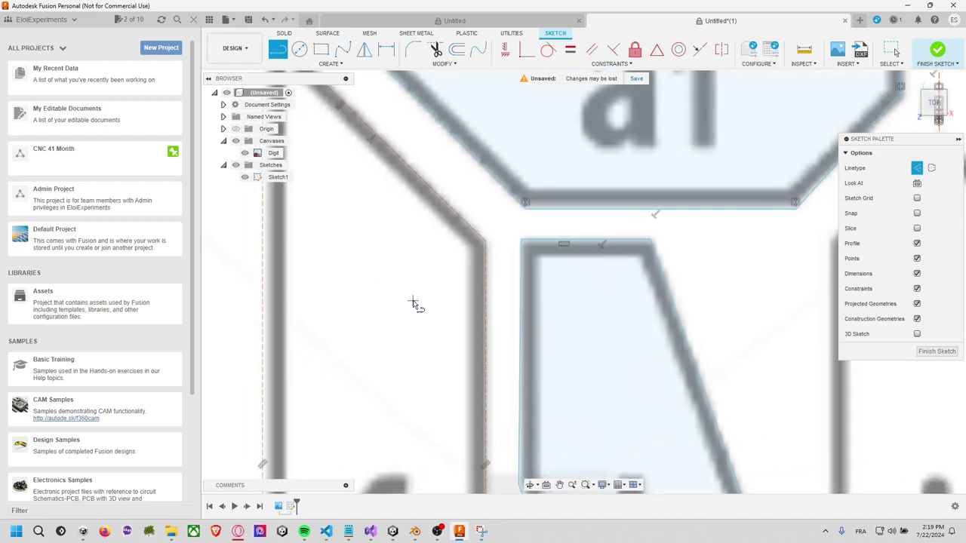
scroll(391, 205, "down", 2)
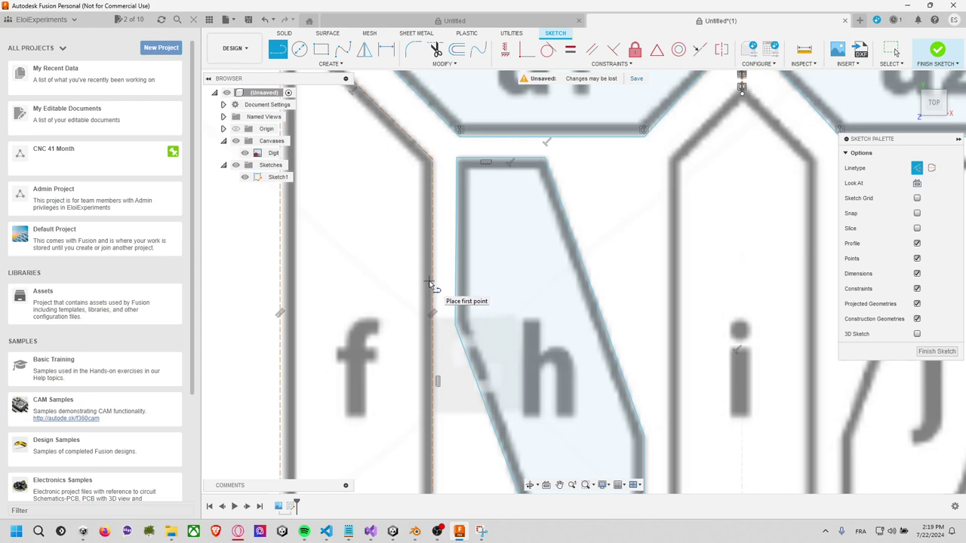
scroll(418, 331, "up", 2)
scroll(403, 248, "up", 2)
mouse_move(403, 249)
middle_mouse_down()
mouse_move(395, 221)
mouse_move(443, 260)
middle_mouse_up()
scroll(395, 221, "up", 2)
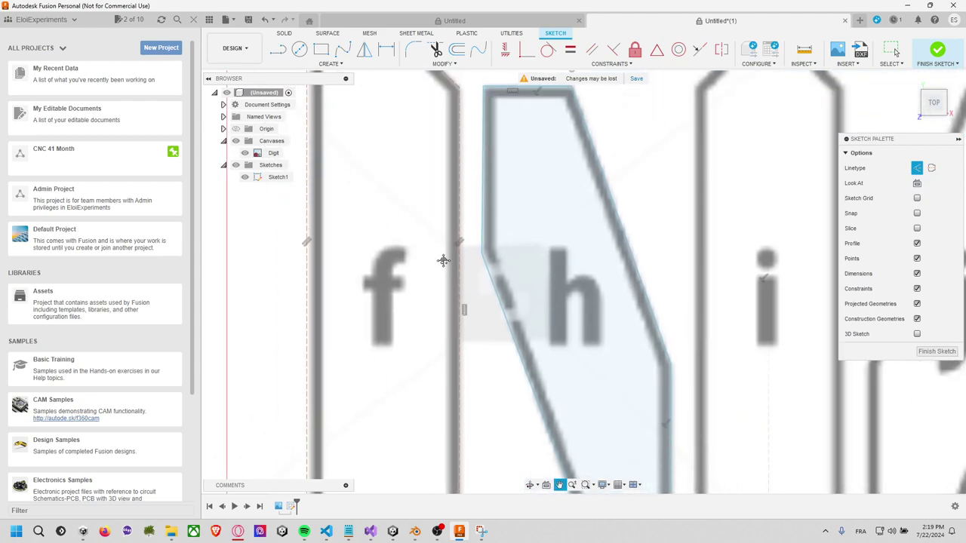
key("l")
scroll(444, 262, "up", 2)
scroll(445, 264, "down", 4)
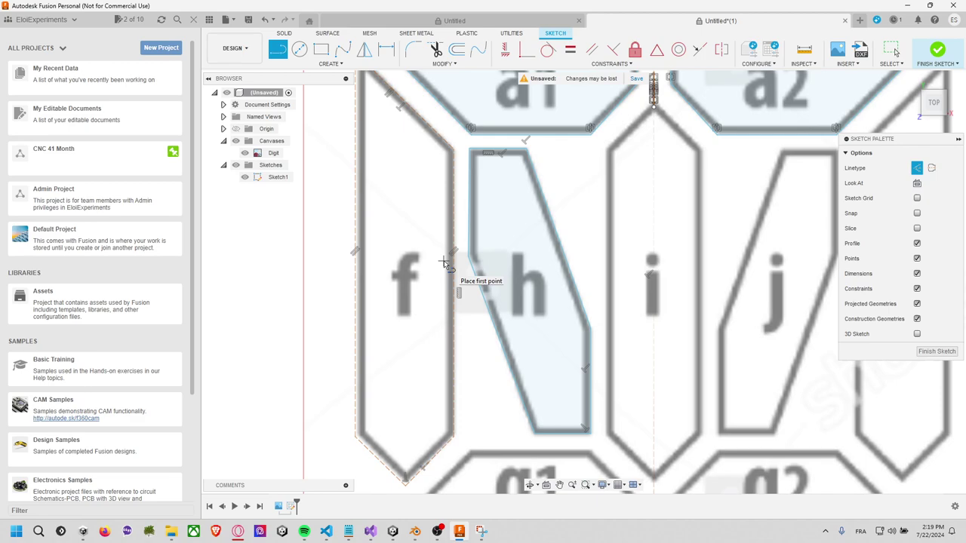
scroll(445, 264, "down", 2)
Switch segment f's selected outline edges from construction to normal lines, then recentre the digit
key("Escape")
left_click(381, 139)
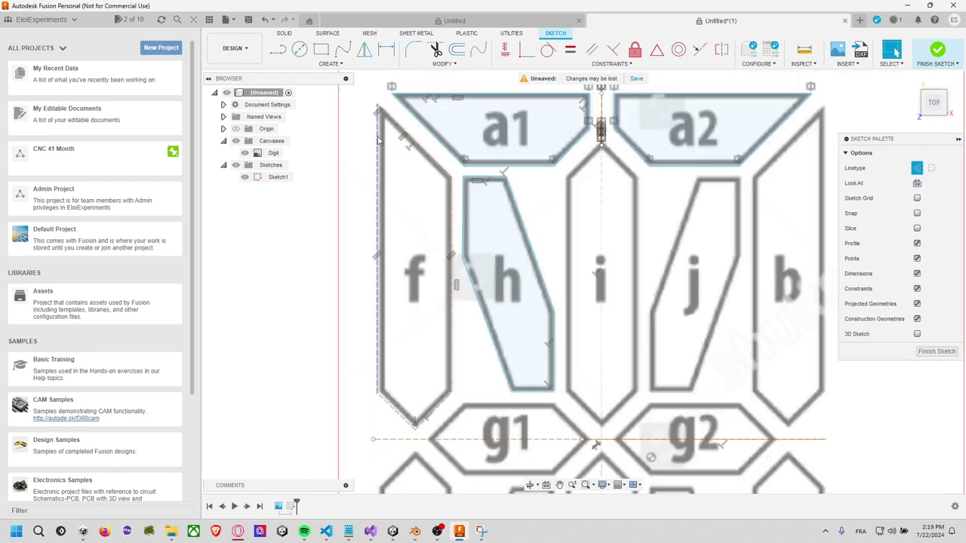
left_click(415, 144, "shift")
left_click(452, 211, "shift")
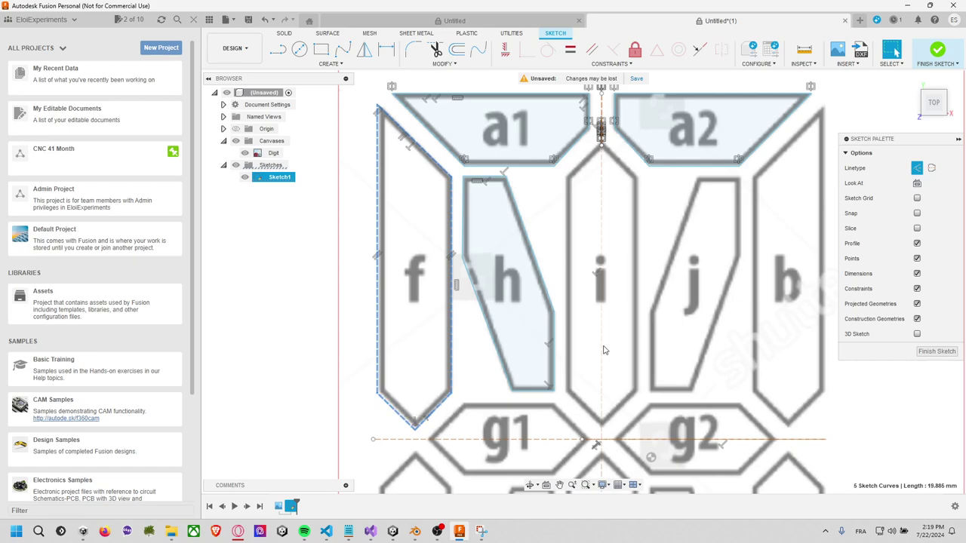
left_click(917, 168)
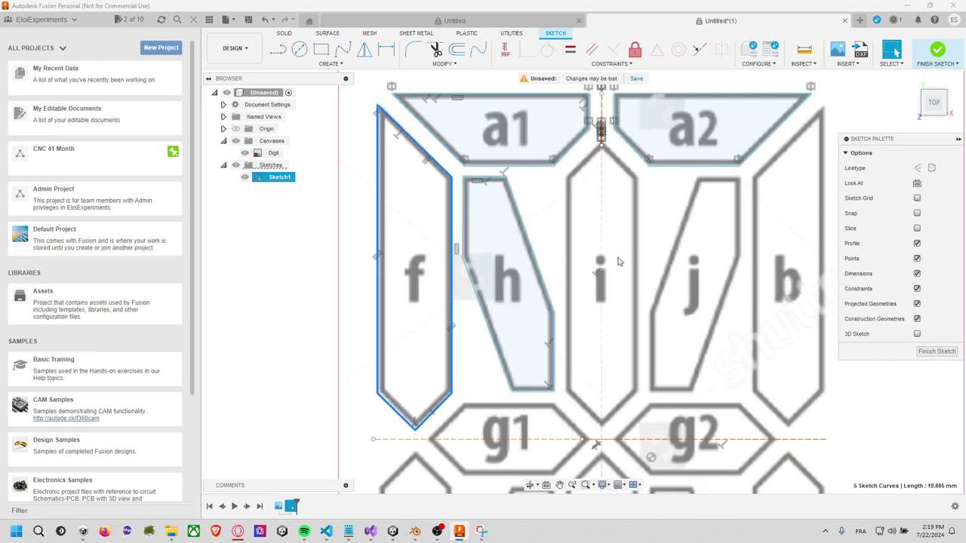
left_click(568, 232)
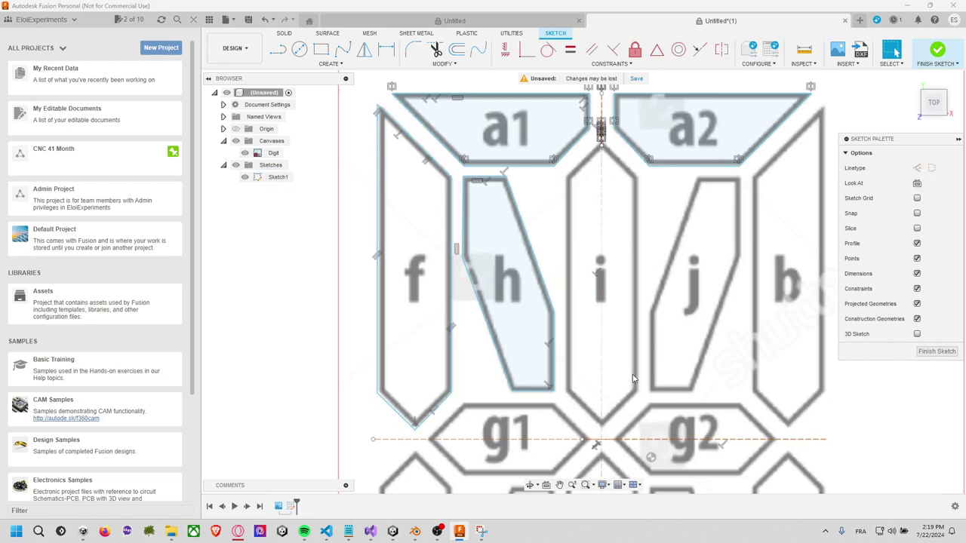
middle_click_drag(562, 311, 496, 302)
scroll(556, 184, "down", 3)
scroll(556, 187, "up", 4)
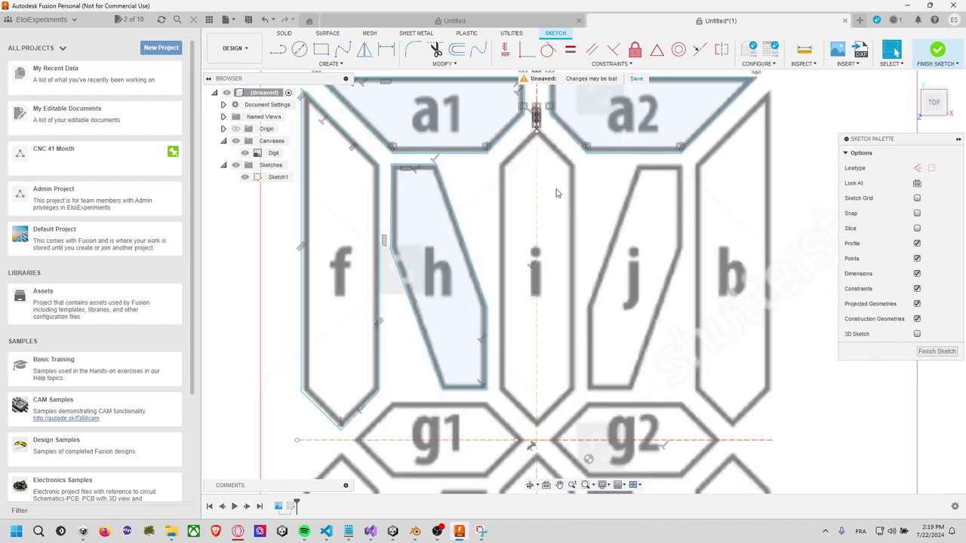
Trace segment i's edges from its bottom tip, up its right side, to its top point
left_click(278, 49)
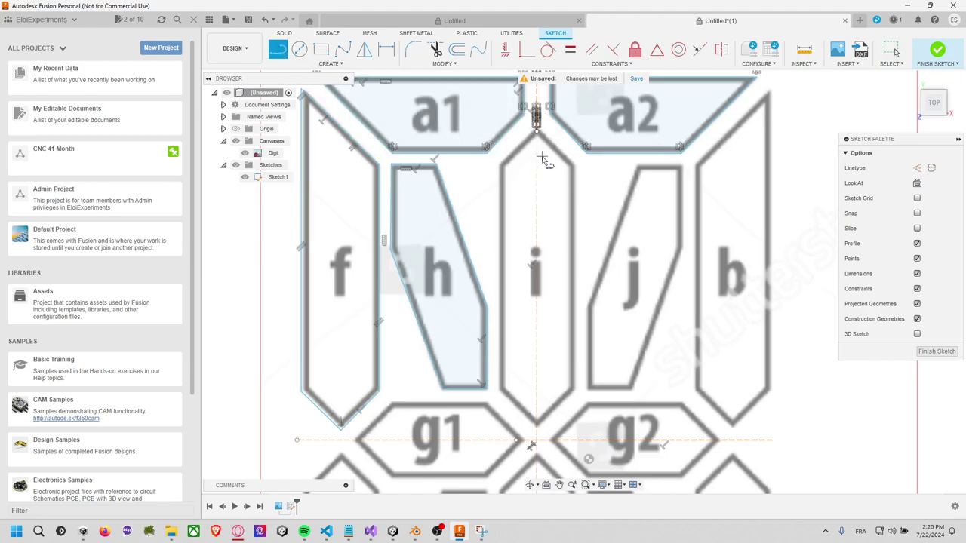
scroll(556, 436, "up", 2)
scroll(544, 377, "up", 3)
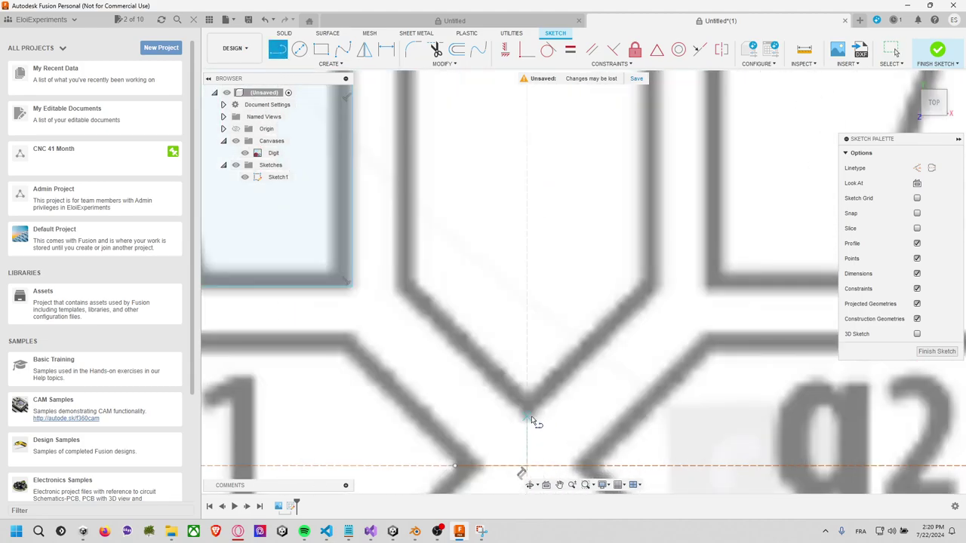
scroll(526, 468, "up", 3)
left_click(524, 426)
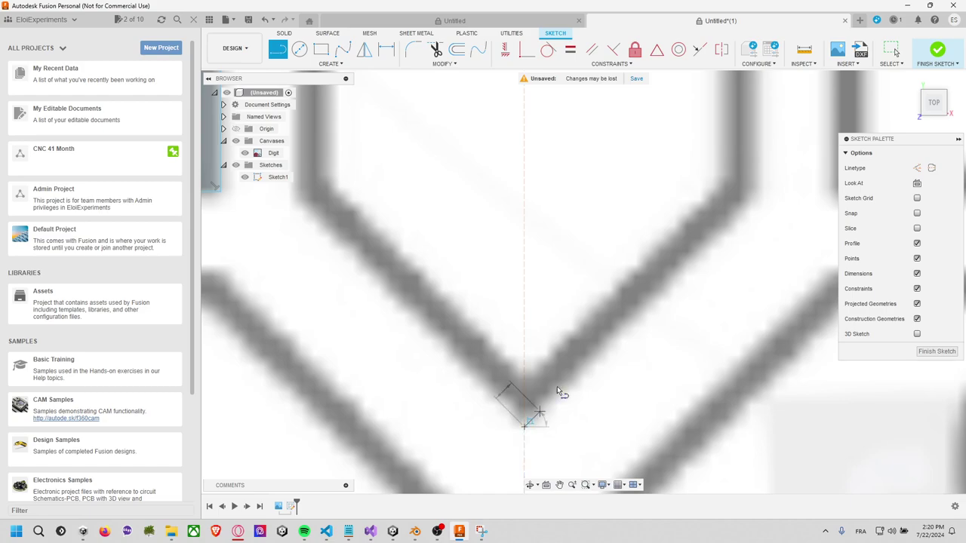
left_click(753, 203)
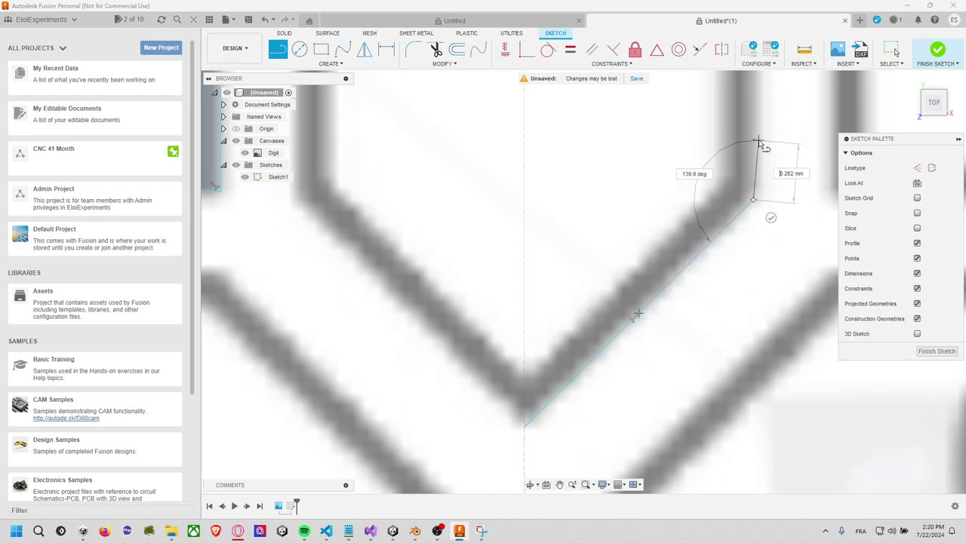
middle_click_drag(753, 202, 681, 411)
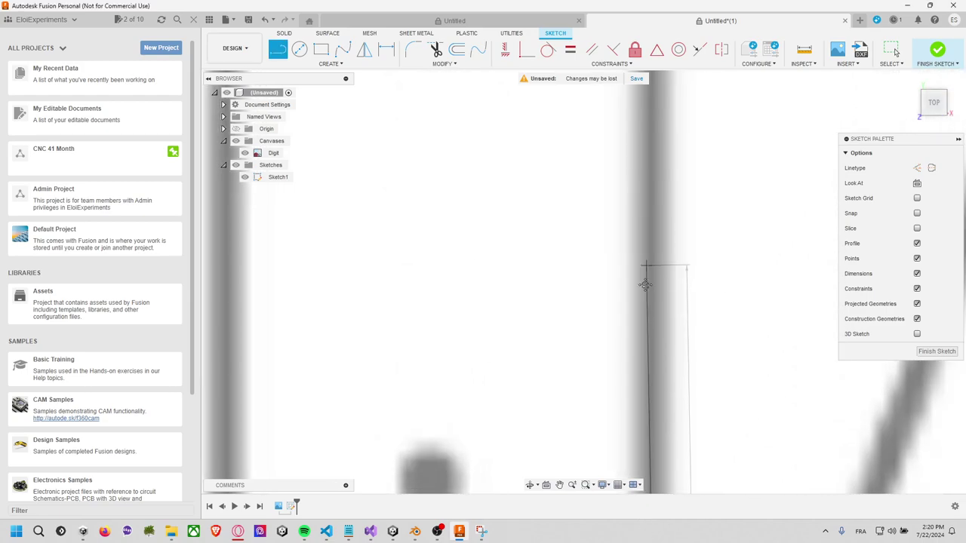
scroll(682, 408, "down", 3)
scroll(682, 377, "up", 2)
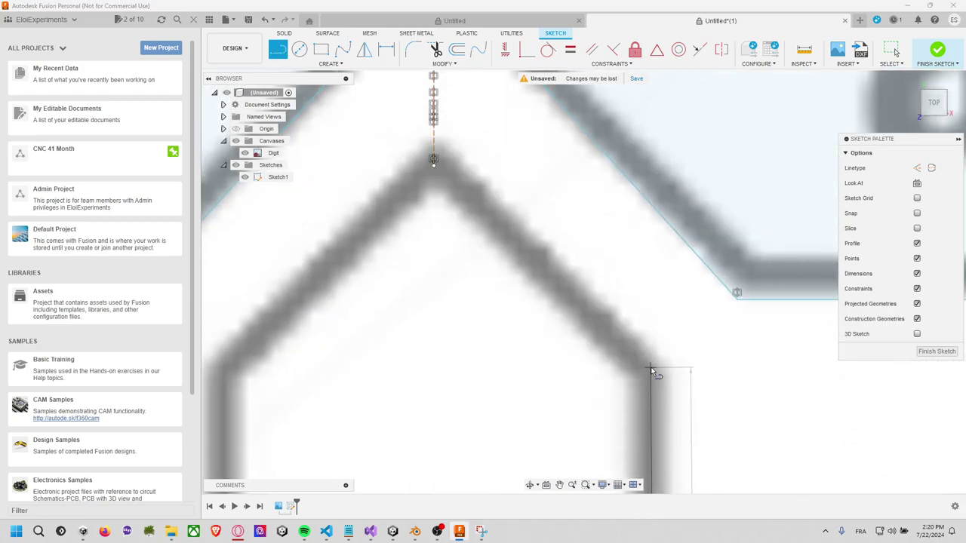
scroll(679, 377, "up", 2)
scroll(679, 380, "down", 2)
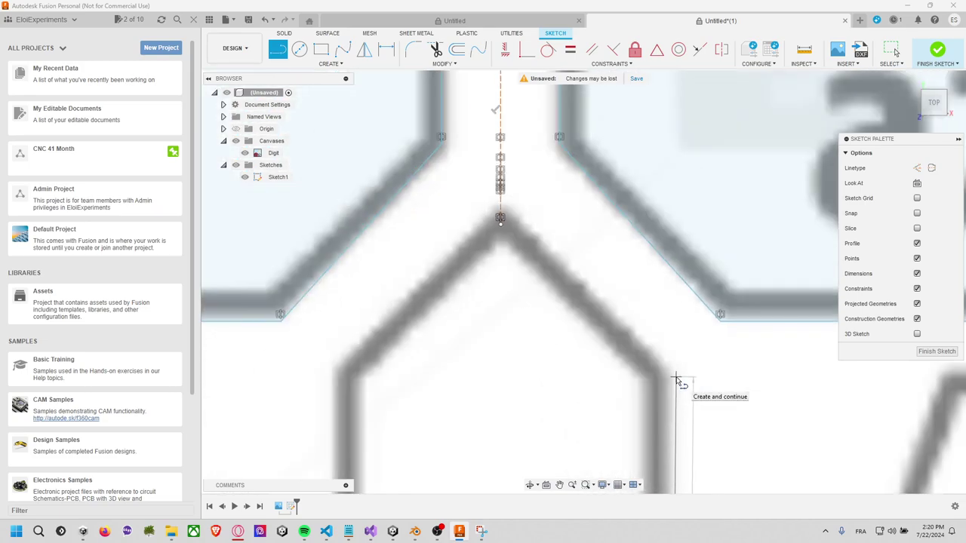
scroll(673, 388, "up", 1)
scroll(650, 274, "up", 1)
scroll(652, 276, "up", 2)
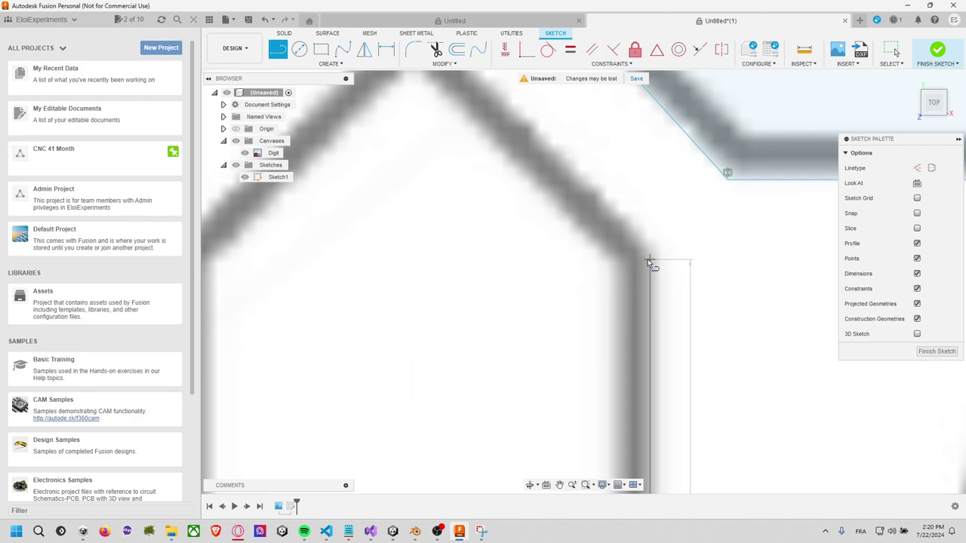
left_click(647, 260)
middle_click_drag(495, 160, 696, 269)
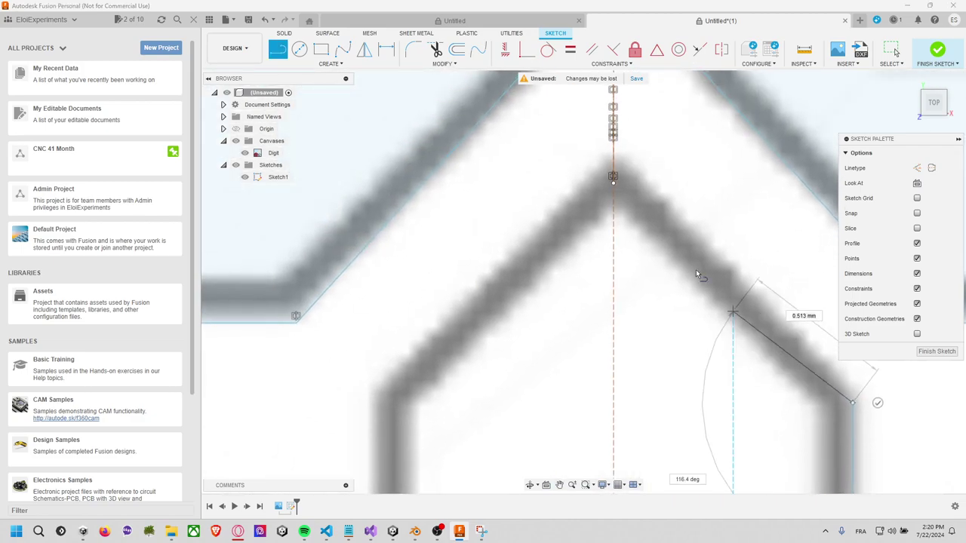
left_click(614, 156)
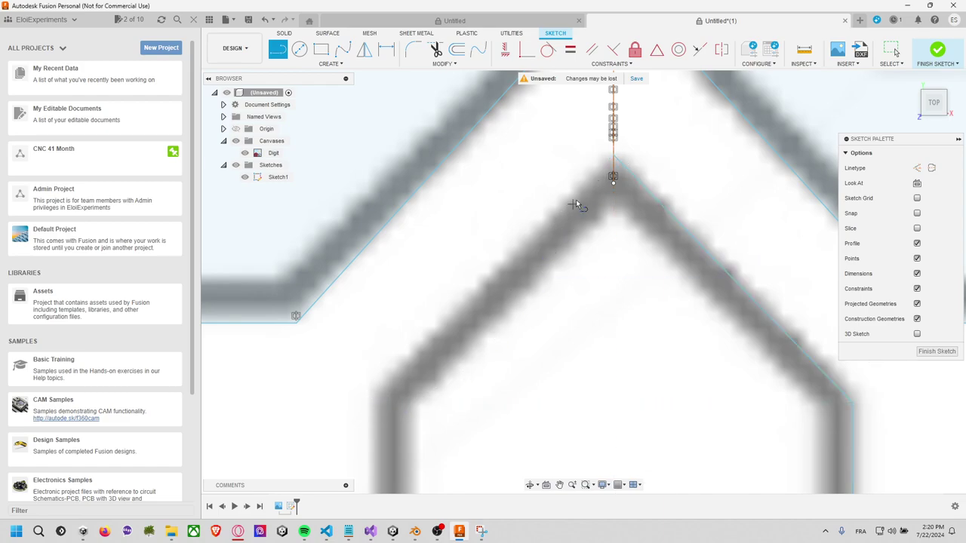
left_click(613, 155)
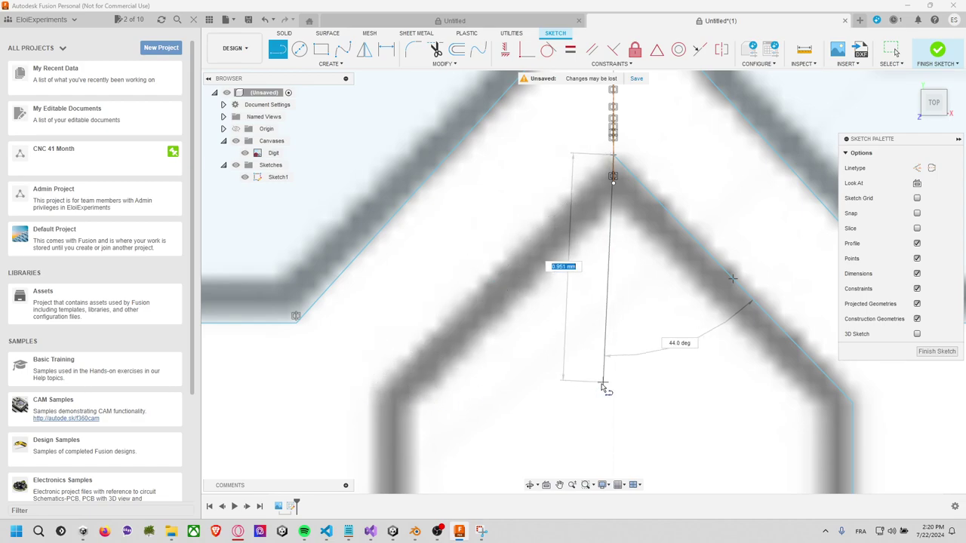
key("Escape")
scroll(649, 355, "up", 2)
scroll(659, 369, "down", 2)
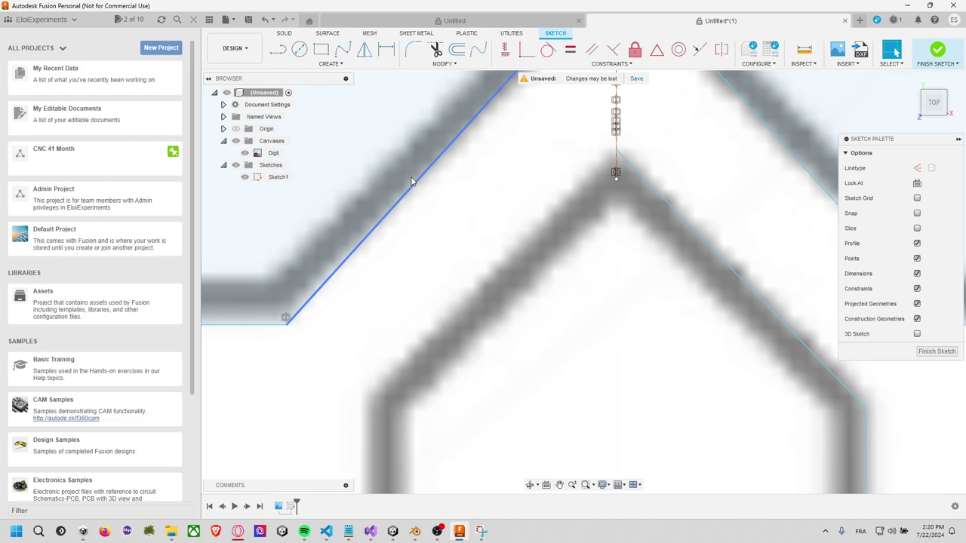
Draw the base line in two halves, right inner corner to centre line, then centre to left
key("l")
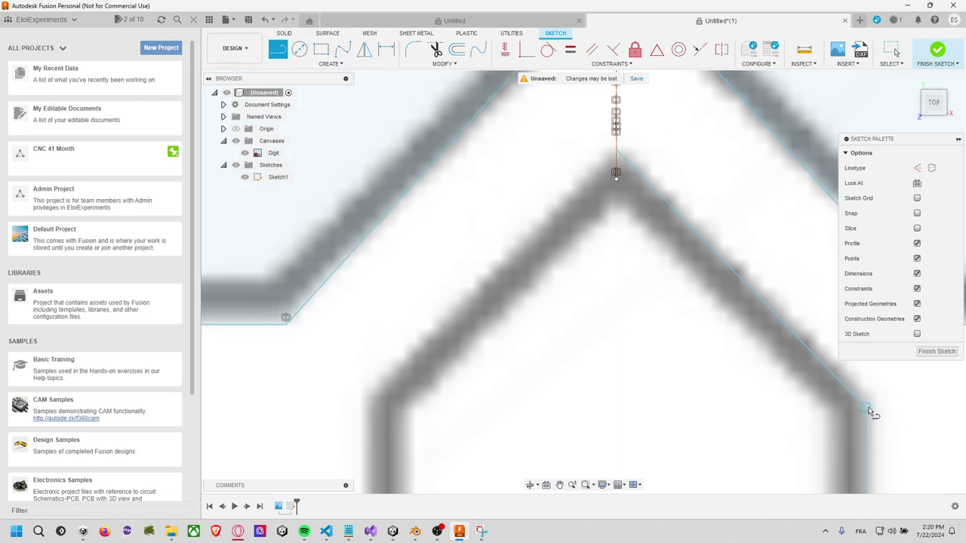
left_click(868, 408)
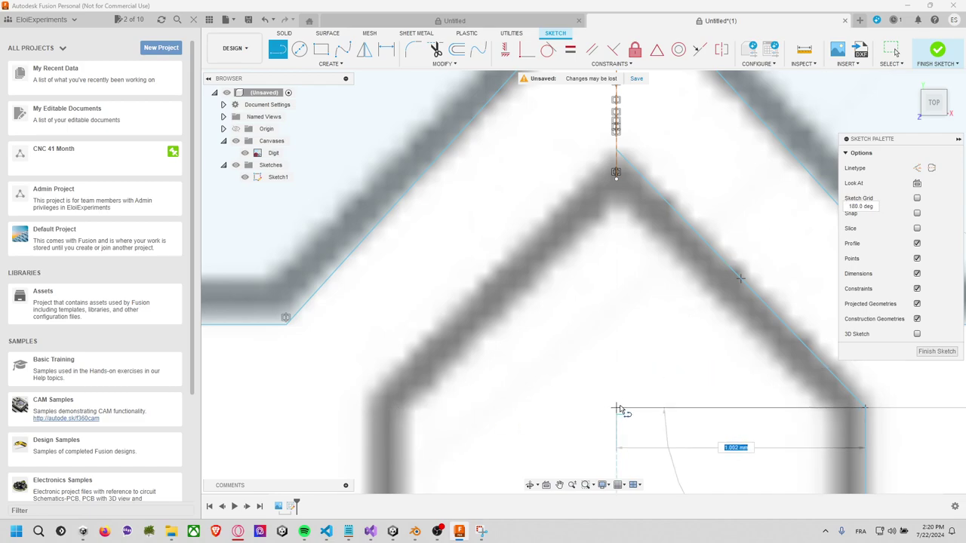
left_click(618, 408)
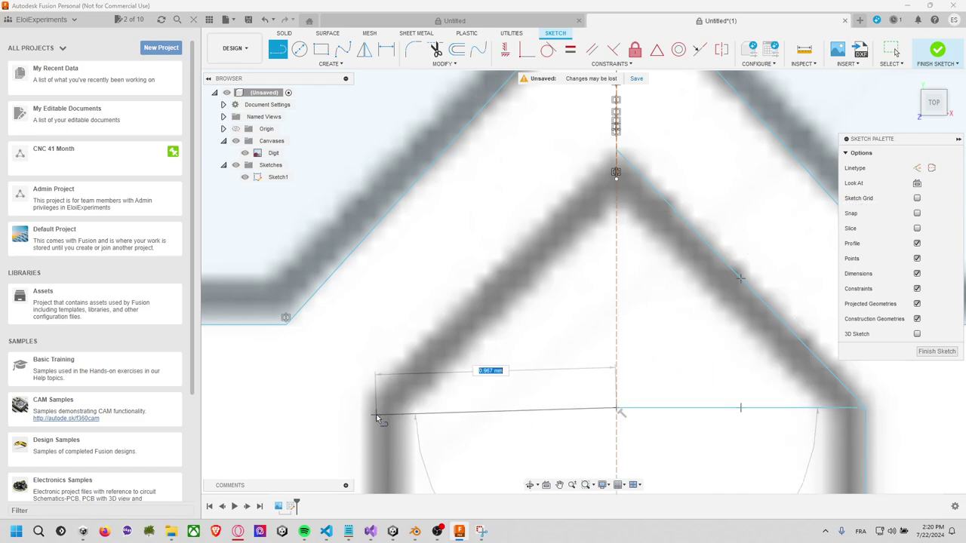
key("Escape")
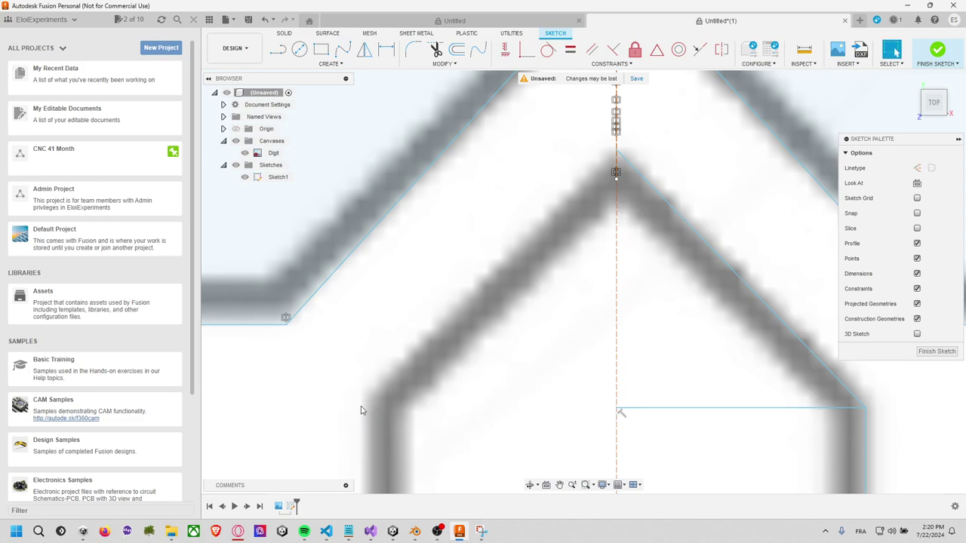
left_click(279, 50)
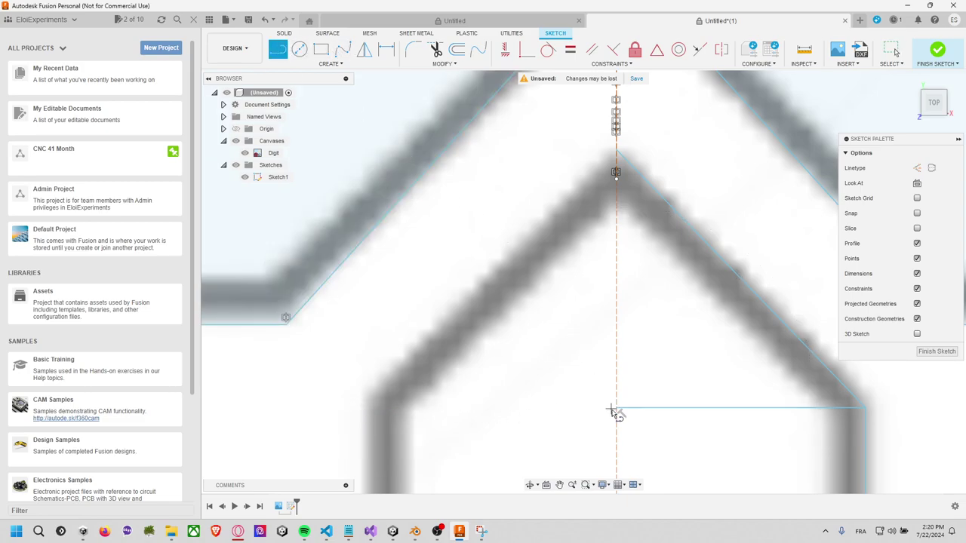
left_click(616, 409)
left_click(373, 408)
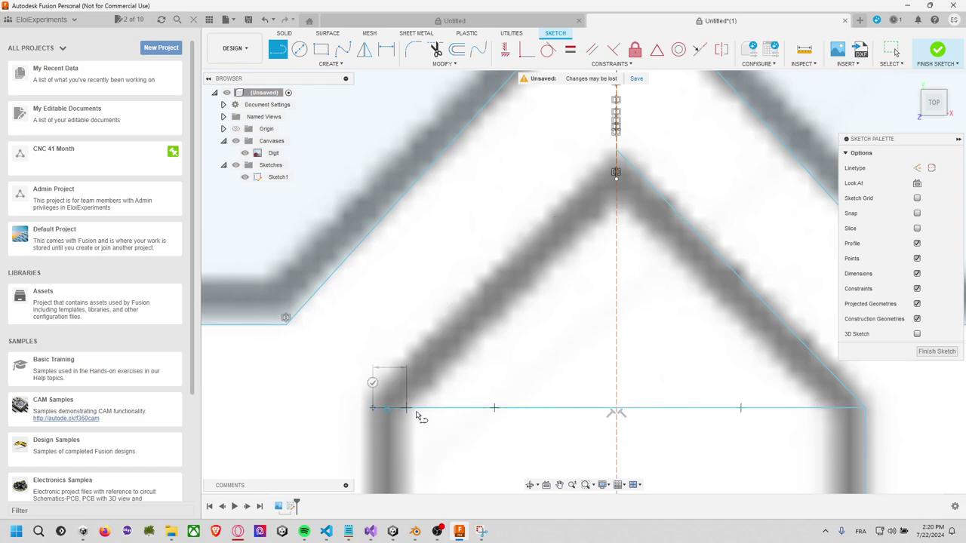
key("Escape")
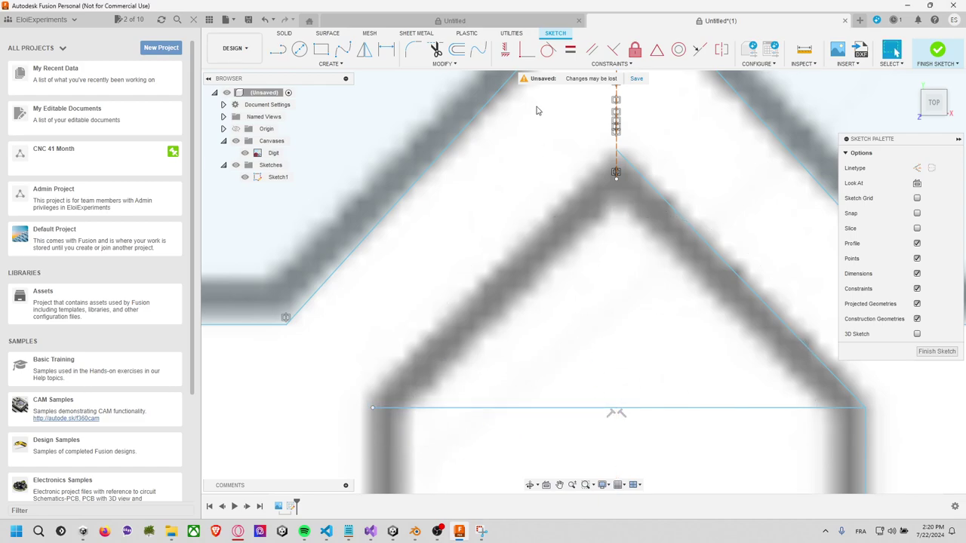
Constrain the two base-line halves to equal length
left_click(571, 50)
left_click(718, 407)
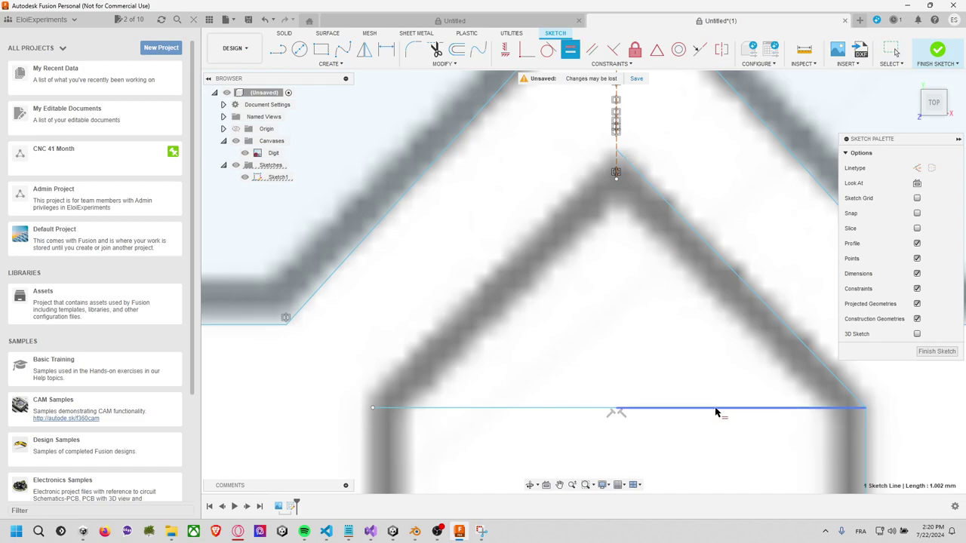
left_click(583, 408)
key("Escape")
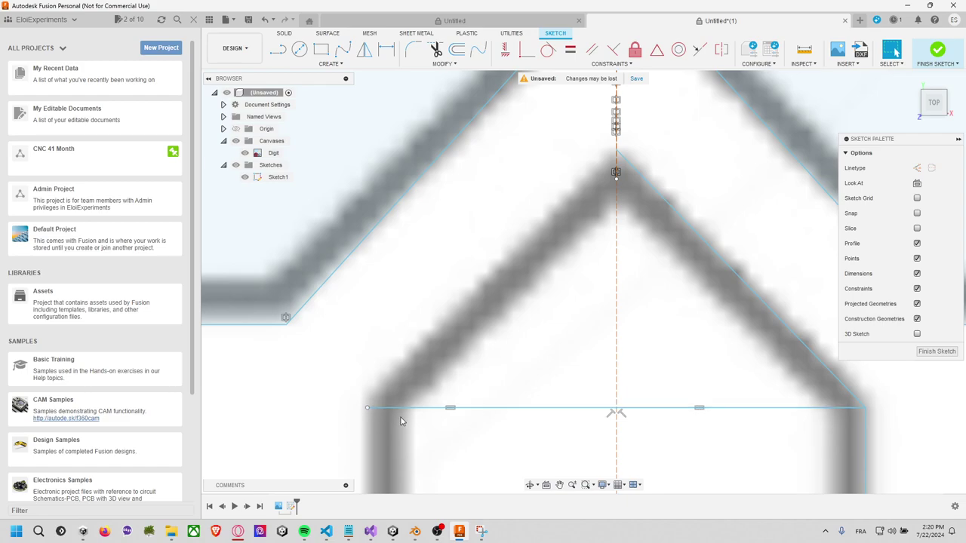
Draw slanted lines from the bottom-left corner up to the top apex, forming a triangle
key("l")
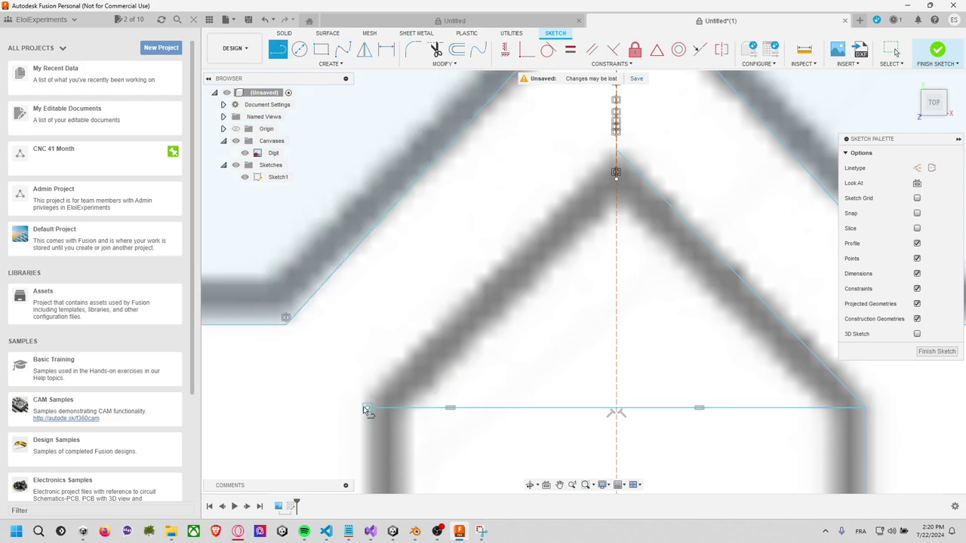
left_click(364, 408)
left_click(611, 151)
key("Escape")
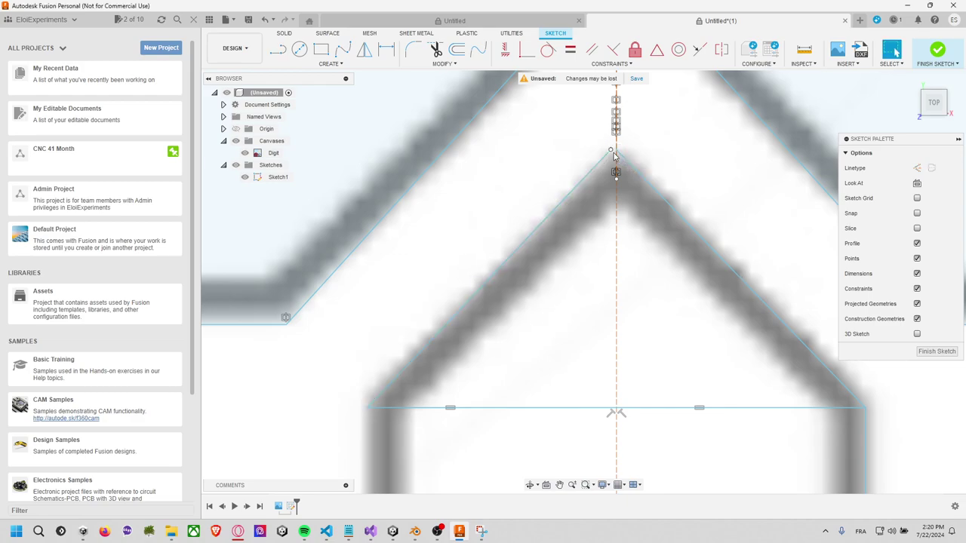
left_click(278, 49)
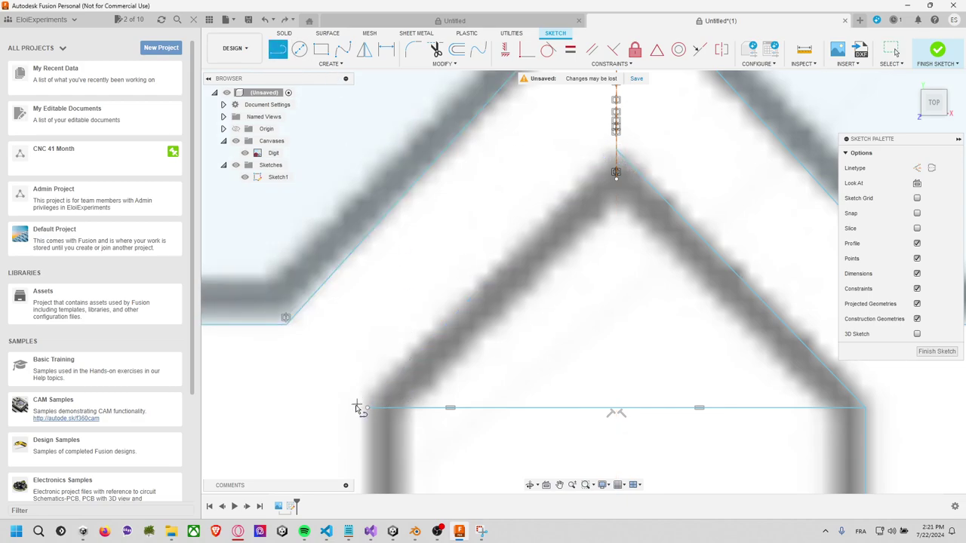
left_click(365, 408)
left_click(615, 151)
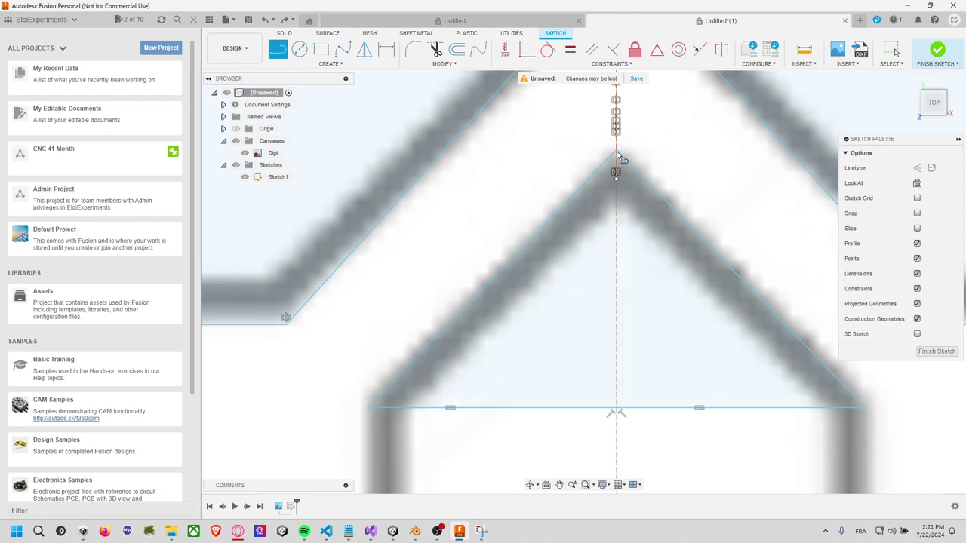
key("Escape")
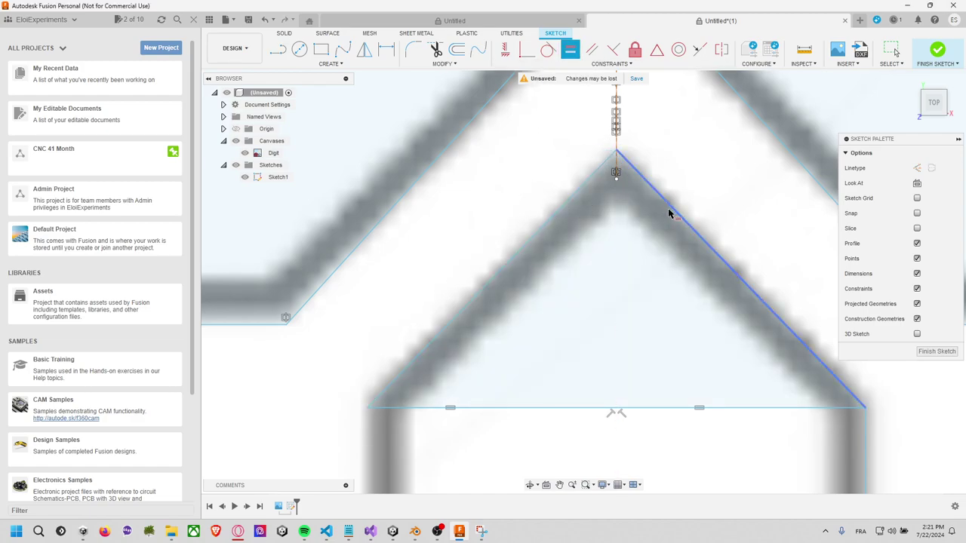
Make the slanted sides symmetric about the centre line, then undo that constraint
left_click(564, 208)
left_click(677, 218, "shift")
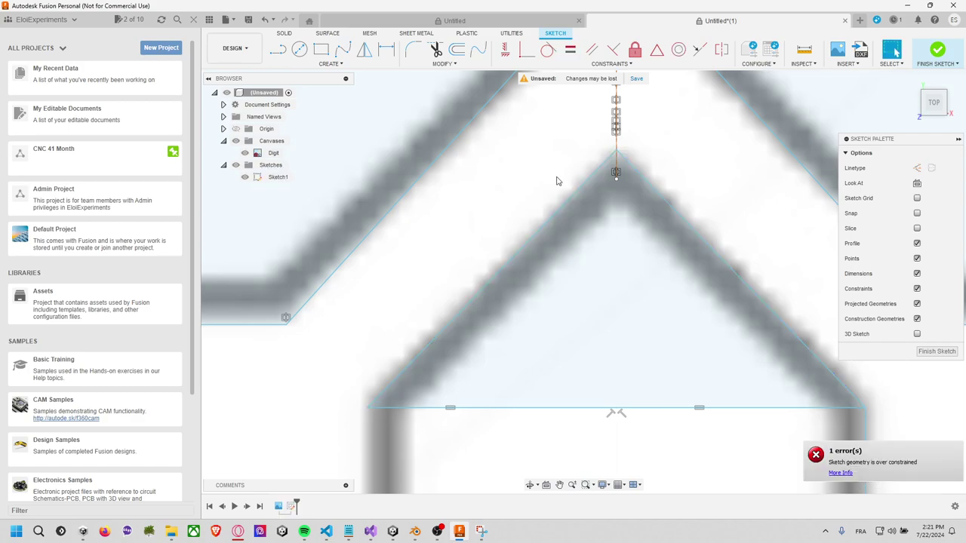
left_click(611, 136)
key("ctrl+z")
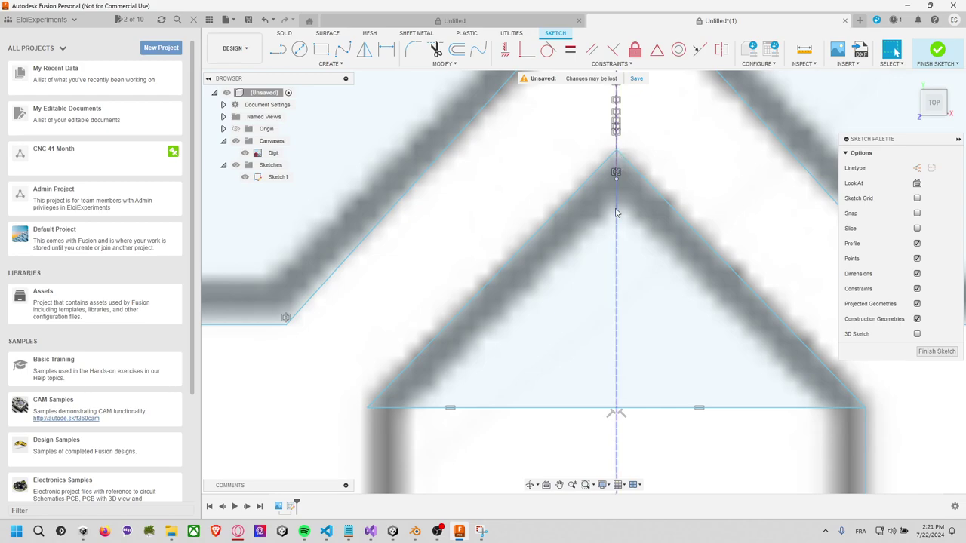
key("ctrl+y")
key("ctrl+z")
key("ctrl+y")
key("ctrl+z")
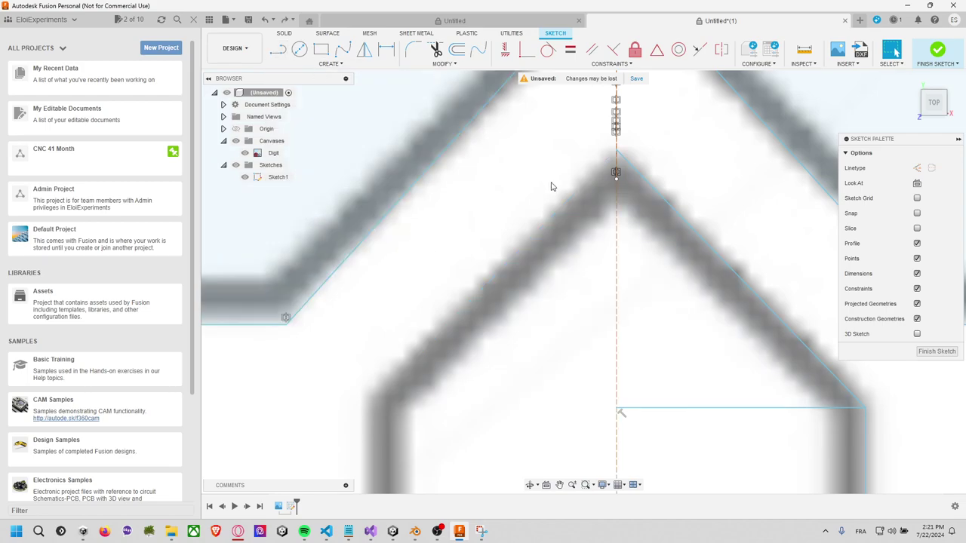
Pan and zoom down toward segments i, g1 and g2
scroll(574, 218, "up", 2)
scroll(577, 234, "down", 4)
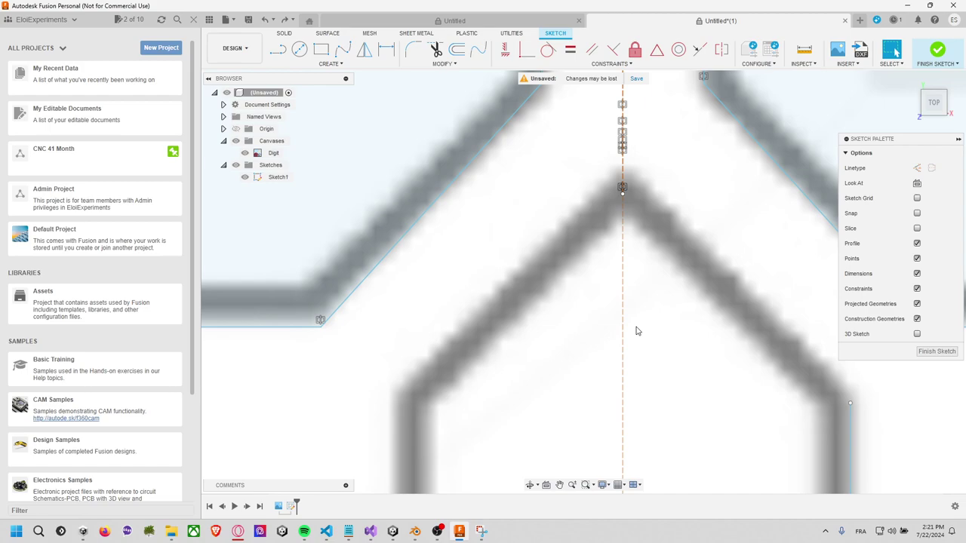
middle_click_drag(611, 269, 588, 168)
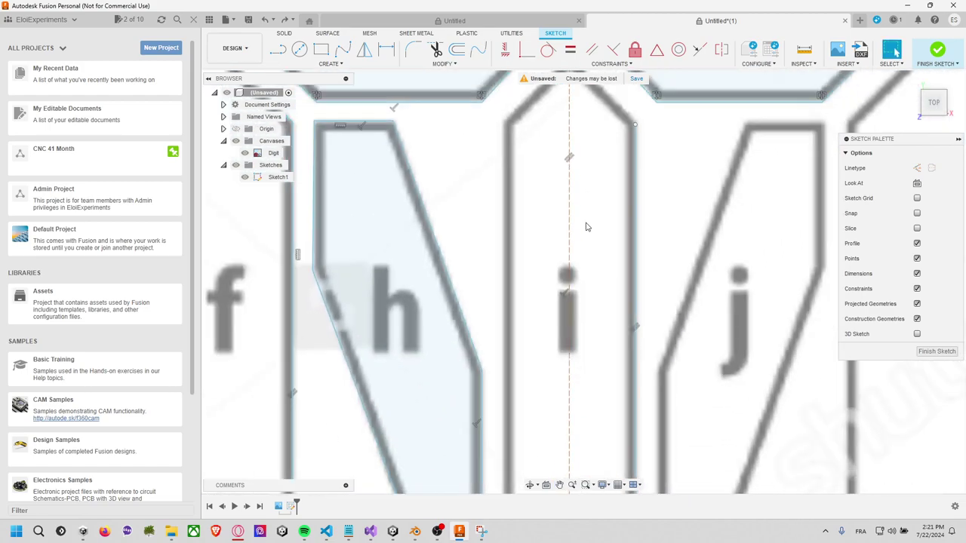
middle_click_drag(584, 224, 599, 142)
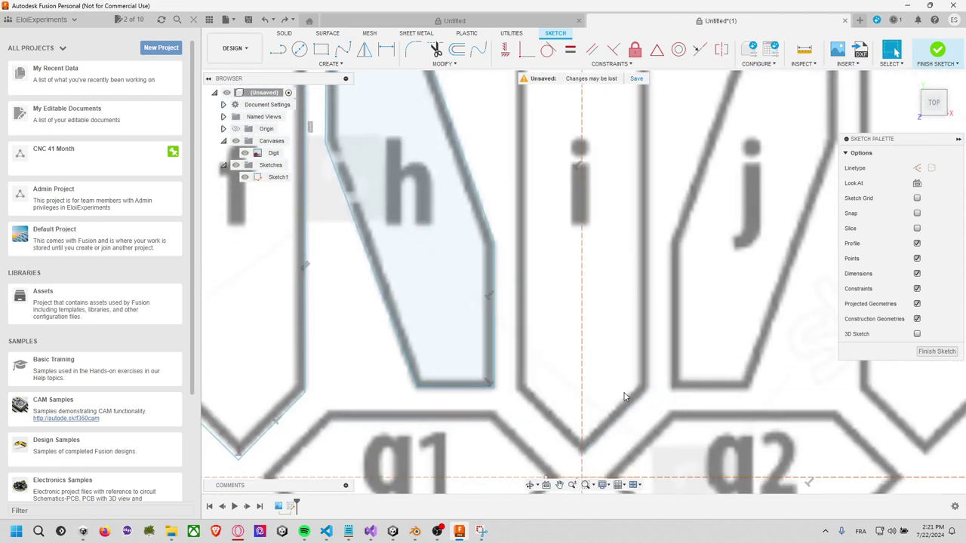
scroll(624, 397, "up", 3)
Draw a line from the centre line to each stroke and constrain both halves horizontal
left_click(278, 50)
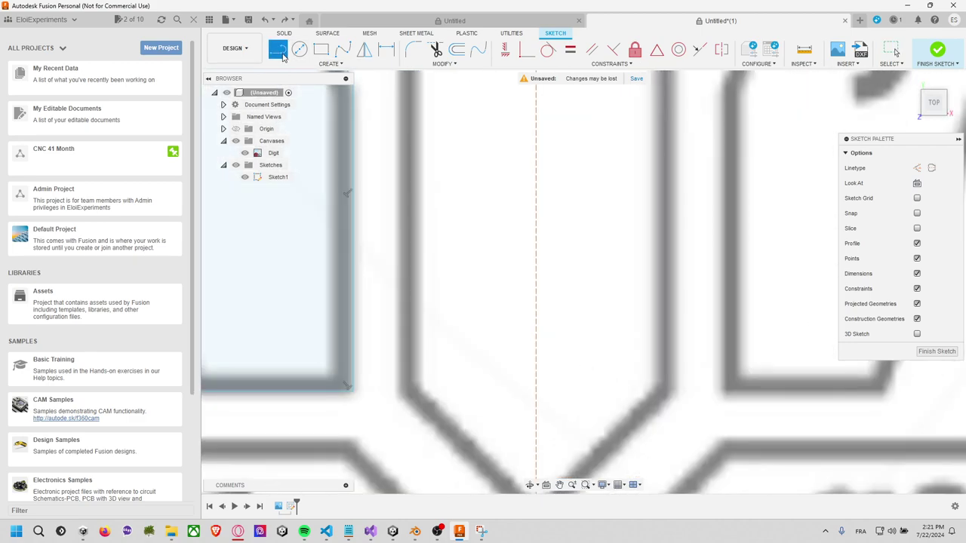
scroll(628, 392, "up", 2)
scroll(625, 355, "down", 1)
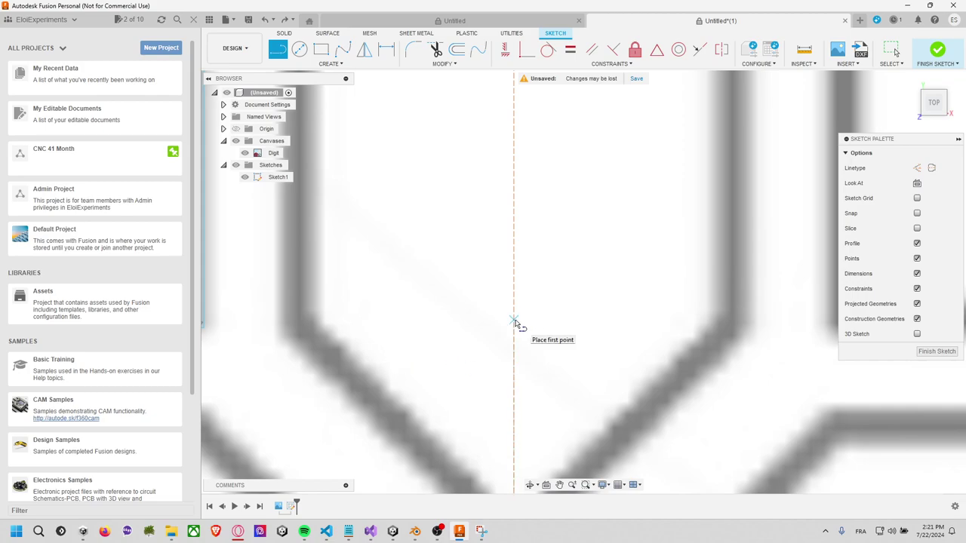
left_click(516, 321)
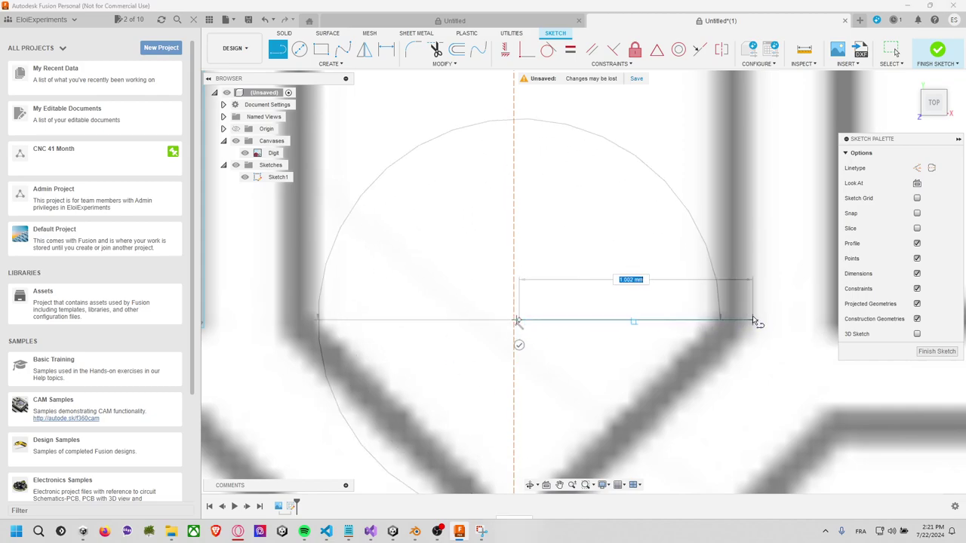
left_click(755, 320)
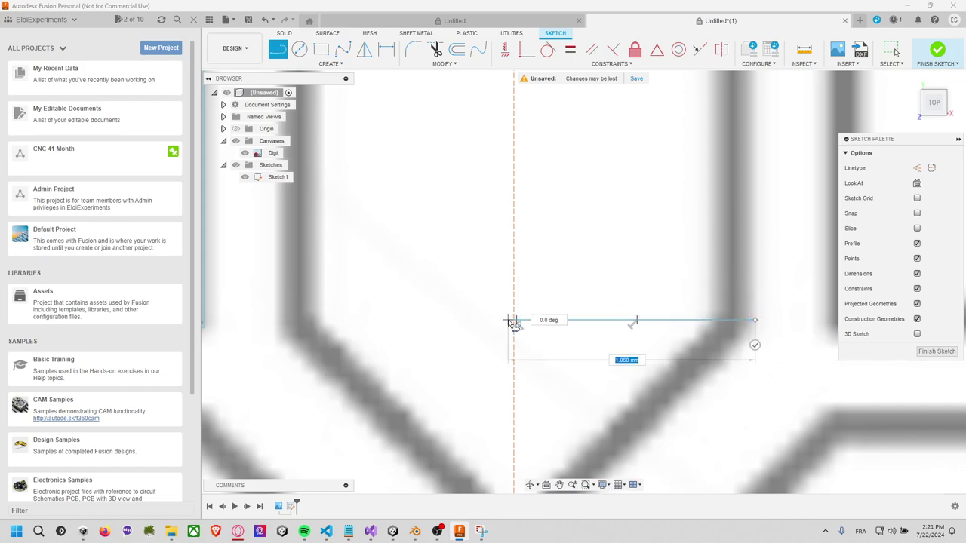
key("Escape")
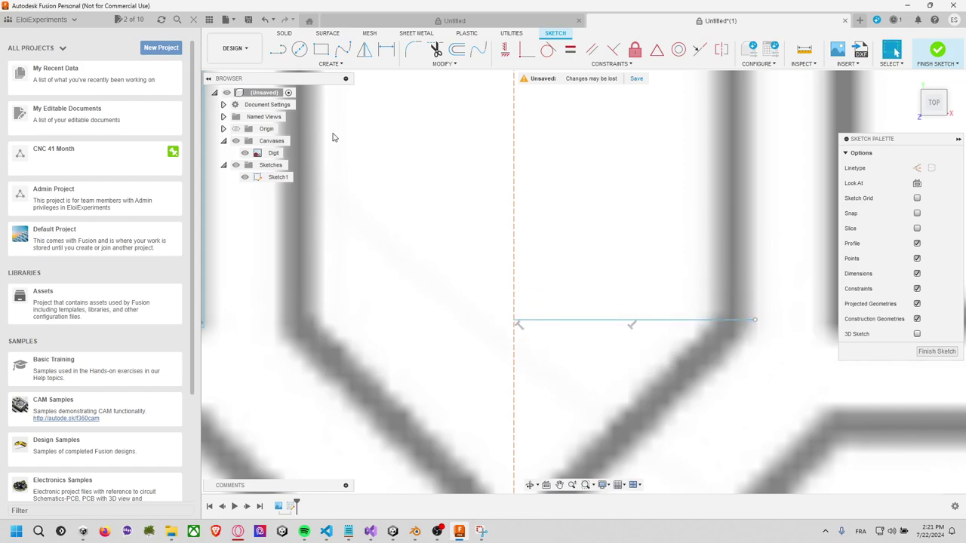
left_click(284, 56)
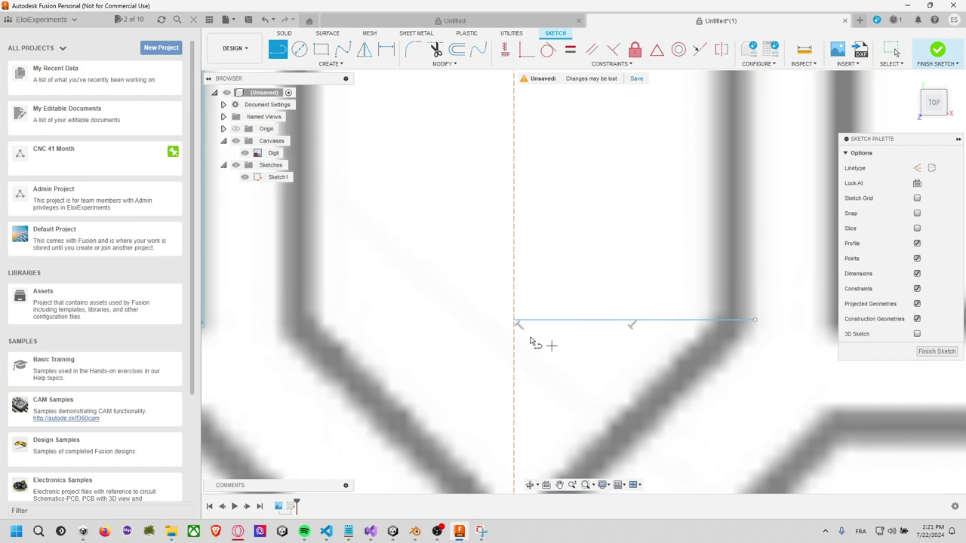
left_click(512, 320)
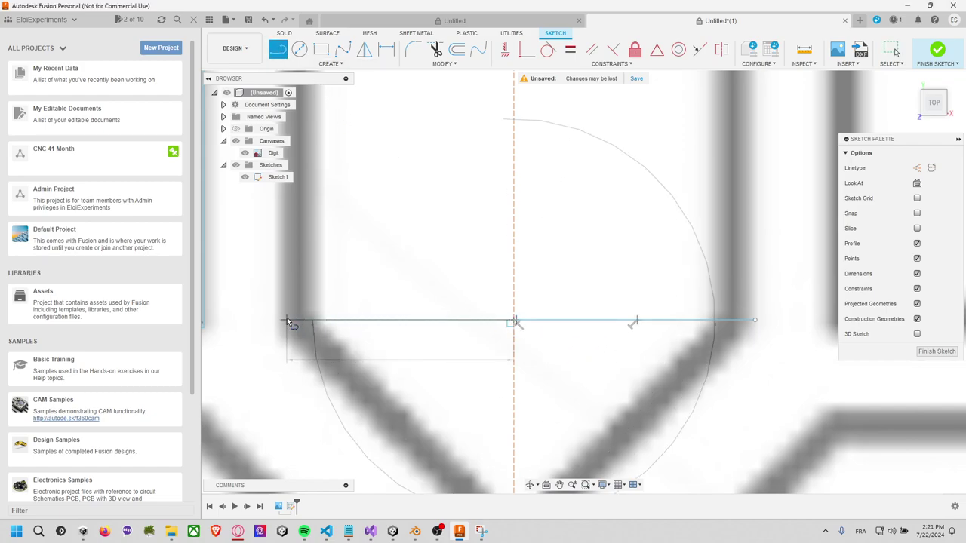
left_click(286, 319)
left_click(570, 49)
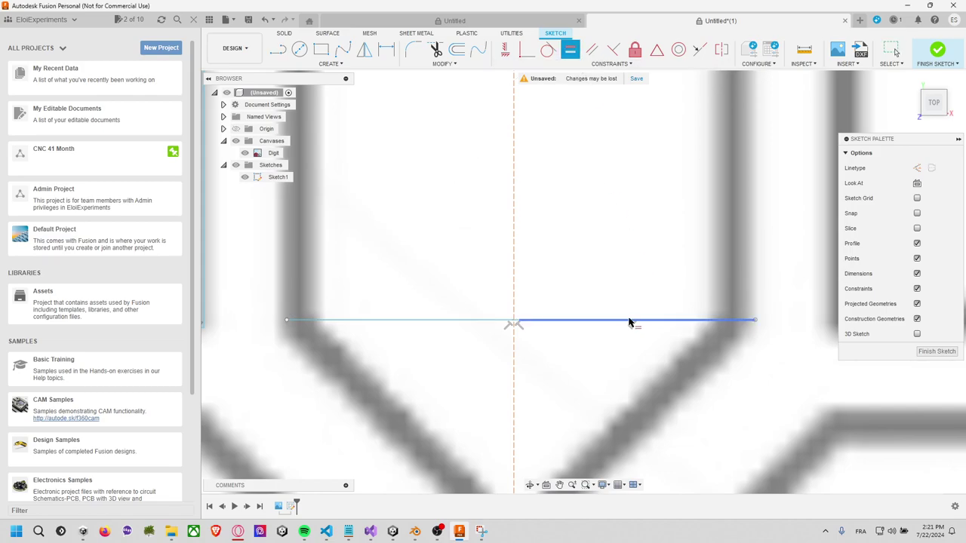
left_click(634, 320)
left_click(483, 321)
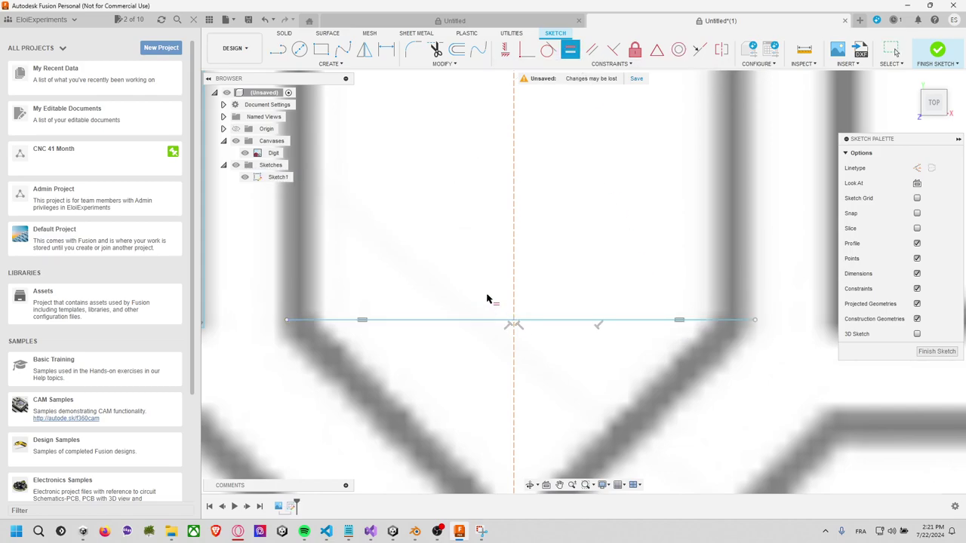
Draw a vertical line down to the V's bottom point and connect it to both top ends
left_click(277, 49)
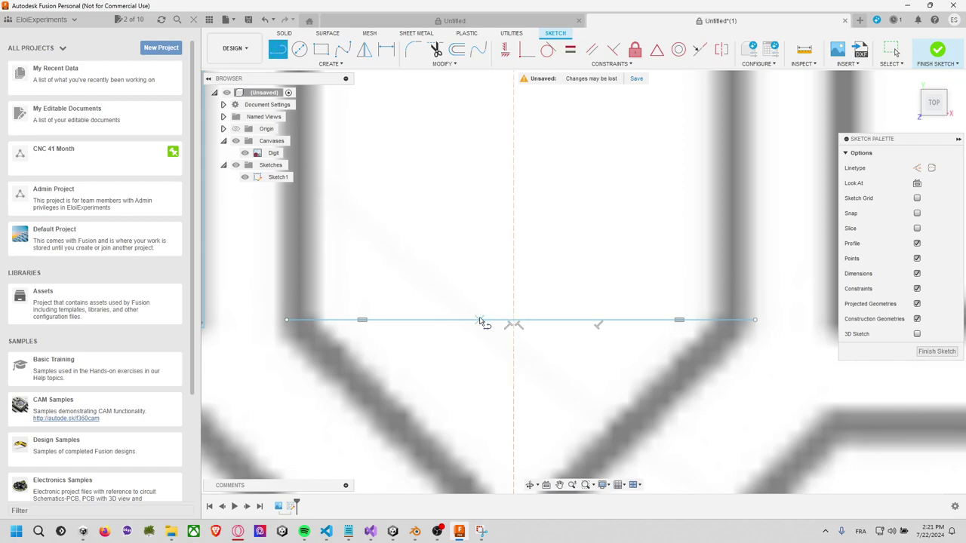
left_click(514, 320)
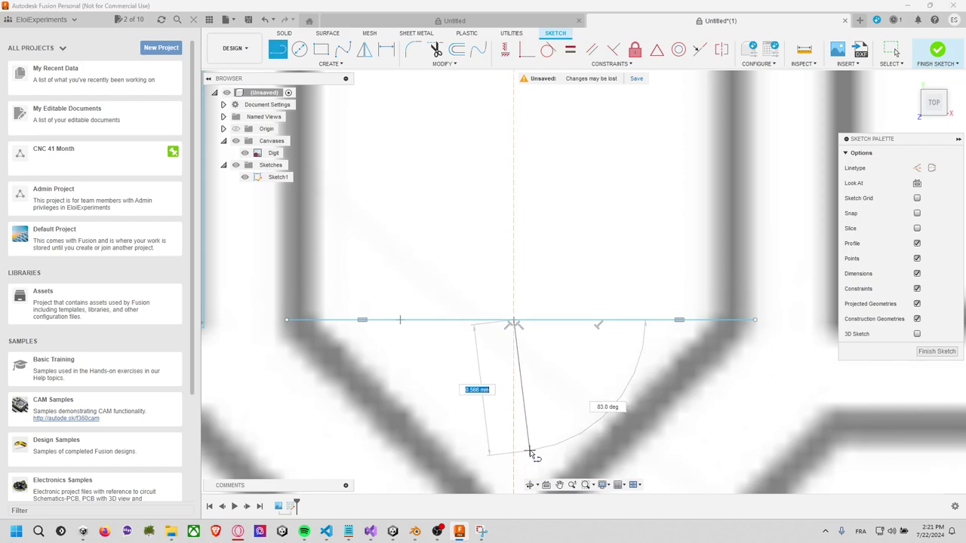
middle_click_drag(528, 454, 539, 340)
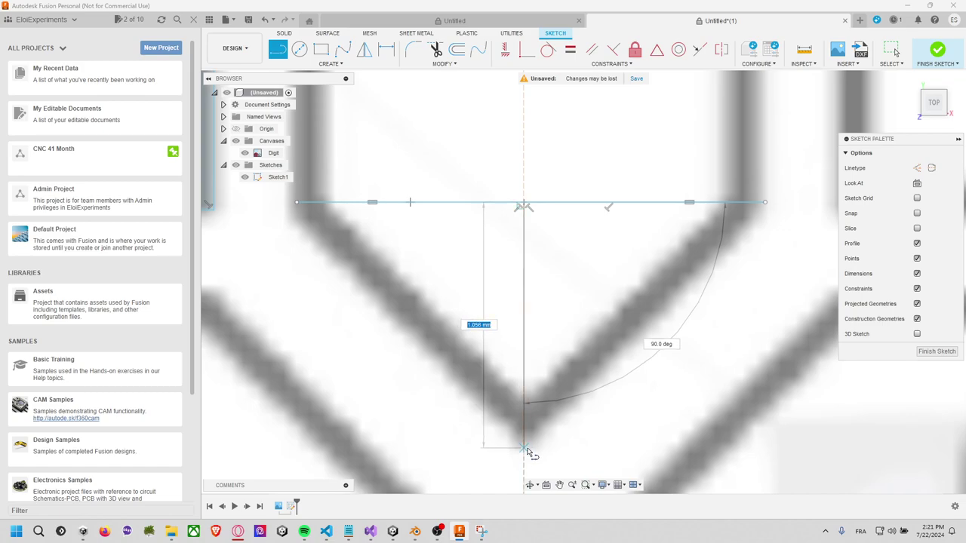
left_click(525, 449)
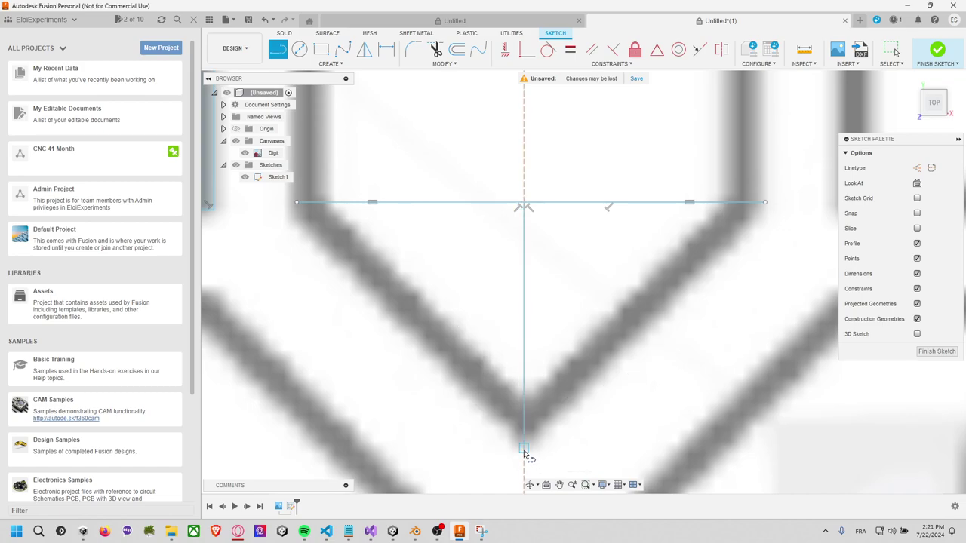
left_click(765, 203)
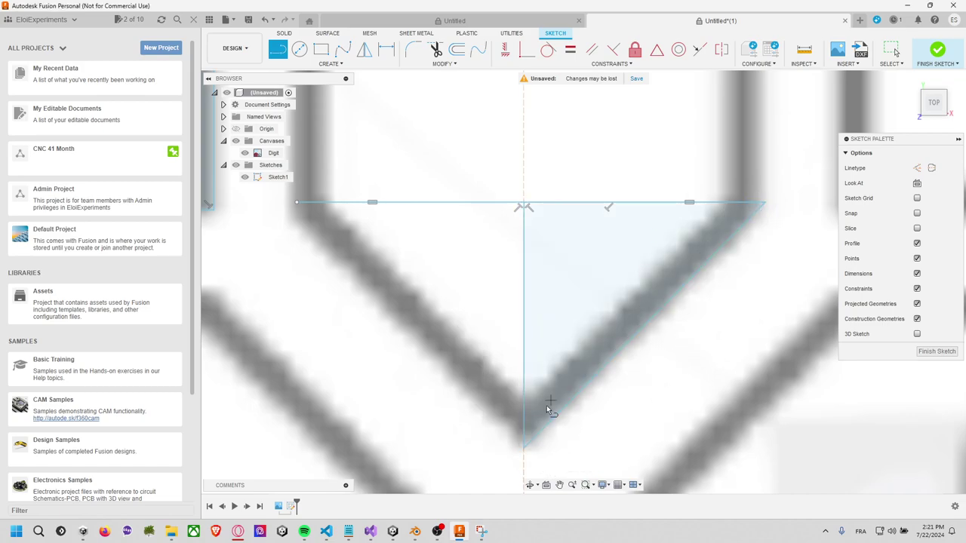
left_click(523, 447)
left_click(298, 204)
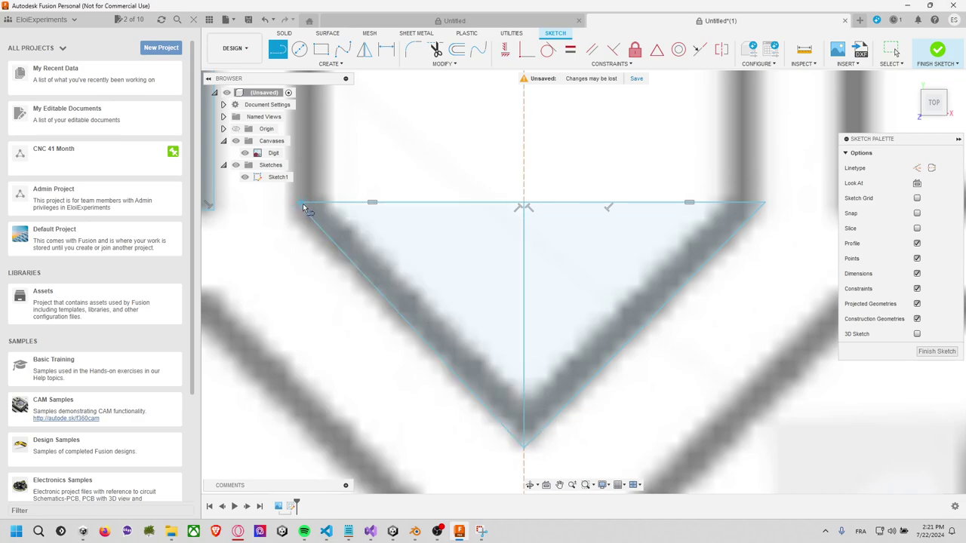
key("Escape")
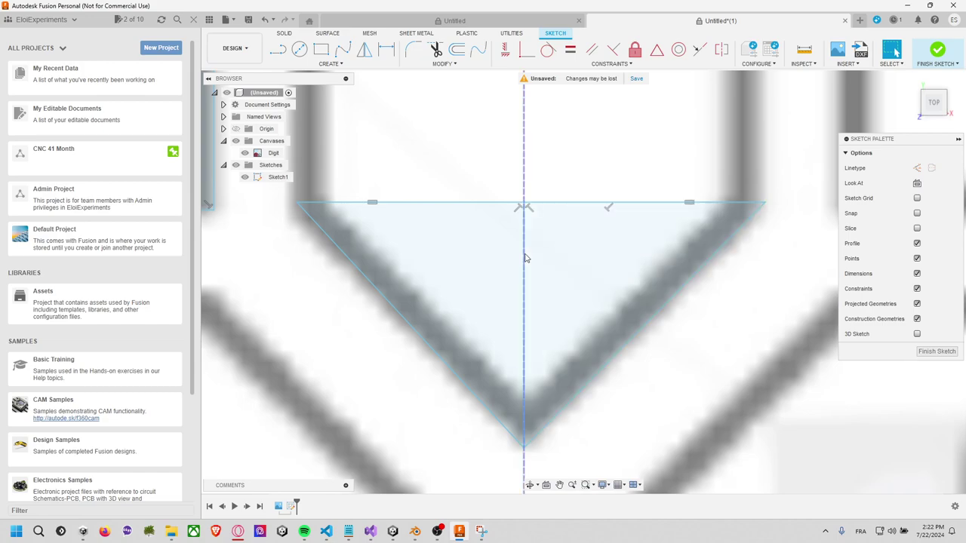
Convert the 1.056 mm vertical line through the V's apex into a construction line
left_click(524, 307)
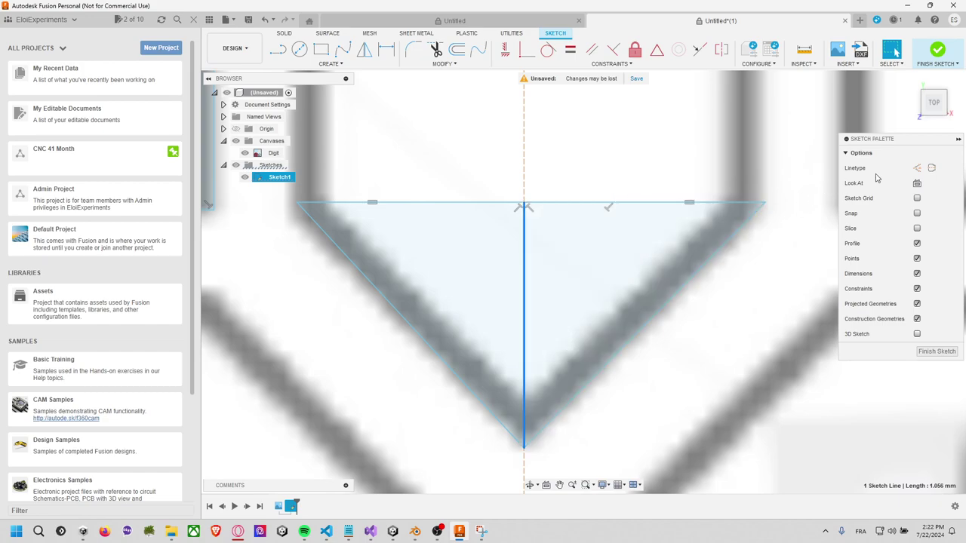
left_click(917, 168)
scroll(686, 189, "up", 3)
scroll(685, 189, "down", 3)
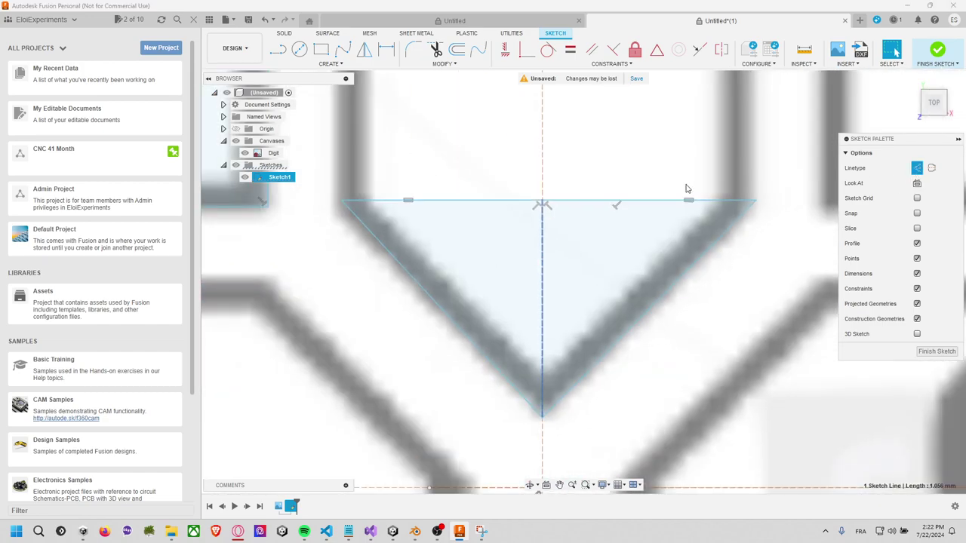
middle_click_drag(686, 188, 653, 306)
scroll(652, 295, "down", 5)
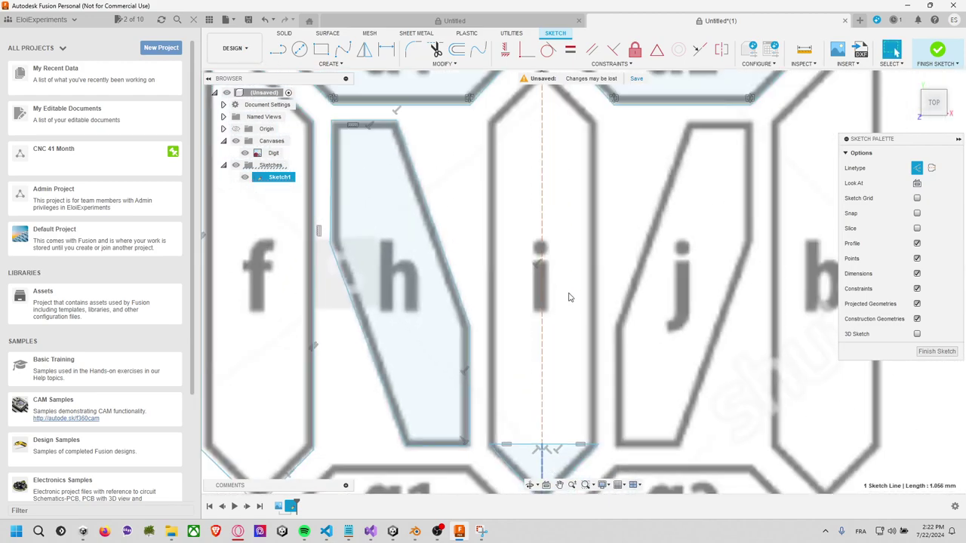
scroll(570, 297, "down", 1)
Draw a closed rectangle through segment i's four corners, cancelling the extra line afterward
left_click(278, 49)
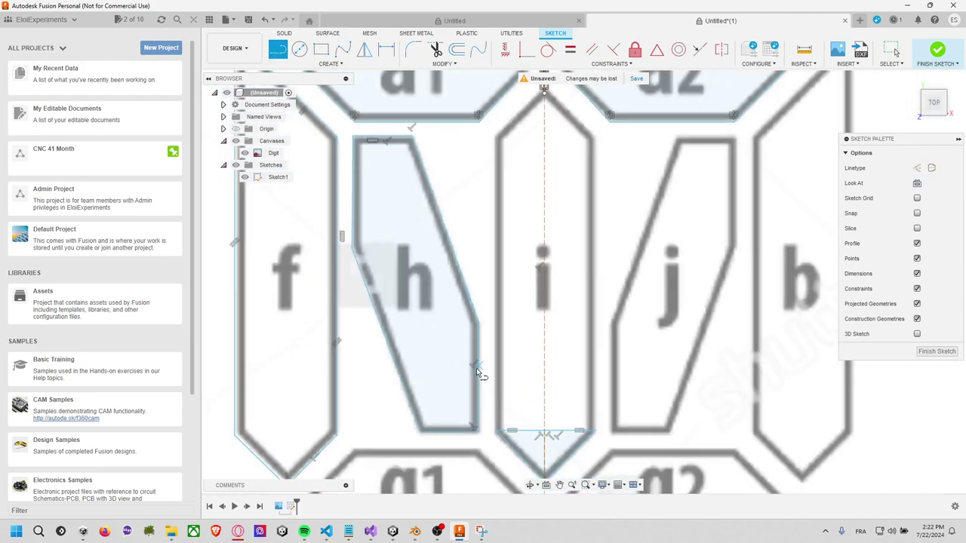
left_click(495, 429)
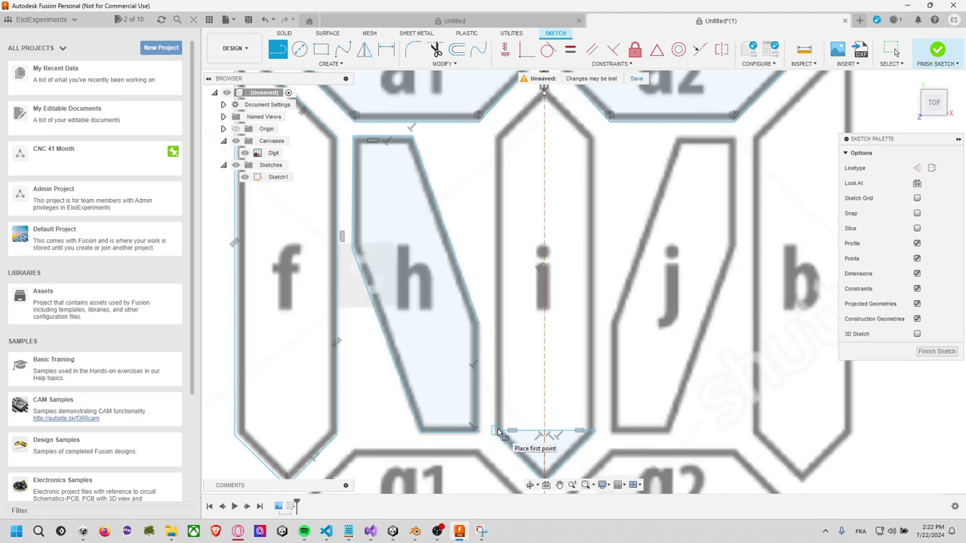
left_click(497, 138)
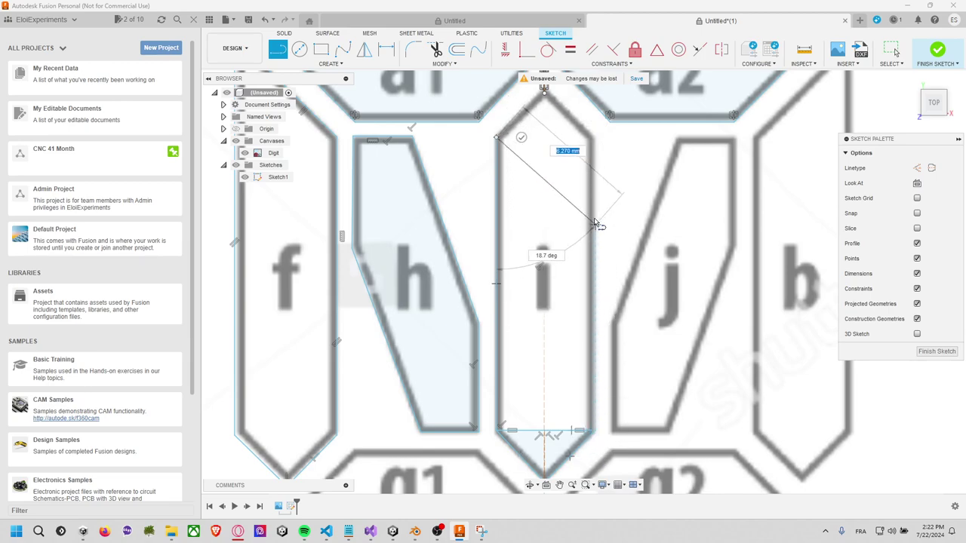
left_click(594, 139)
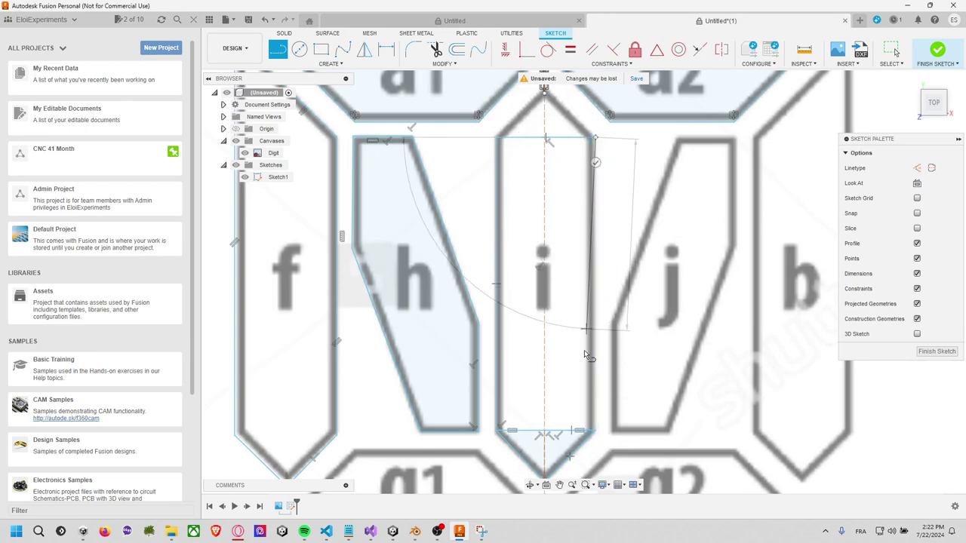
left_click(594, 431)
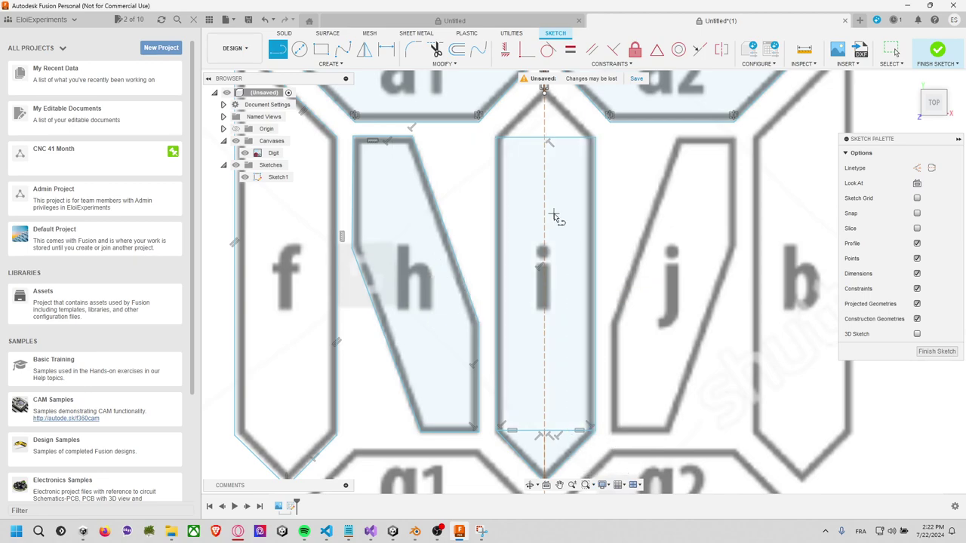
middle_click_drag(577, 149, 558, 191)
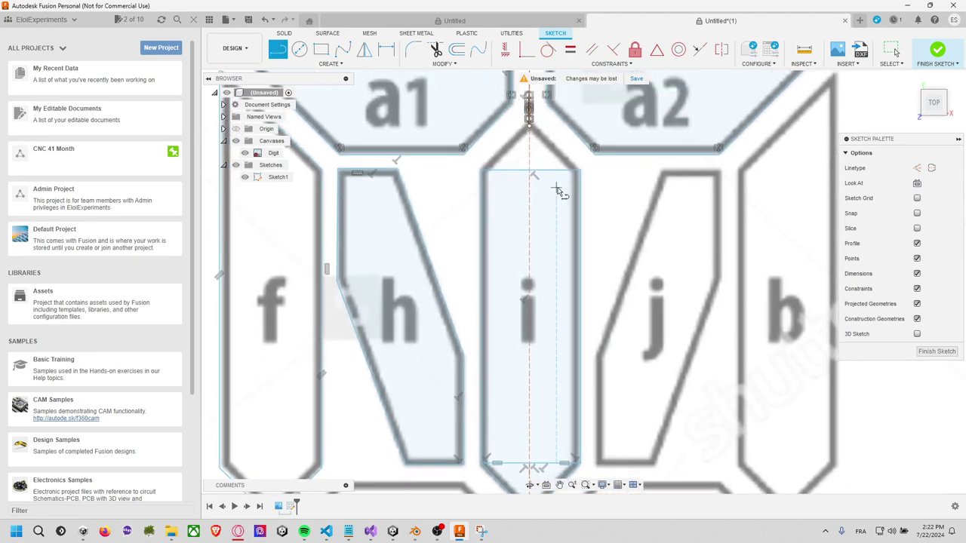
left_click(528, 126)
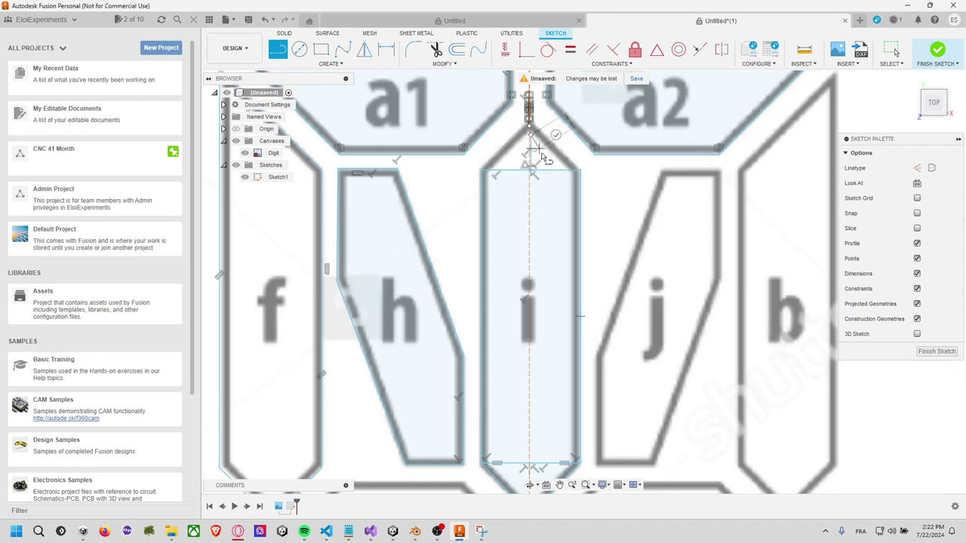
key("Escape")
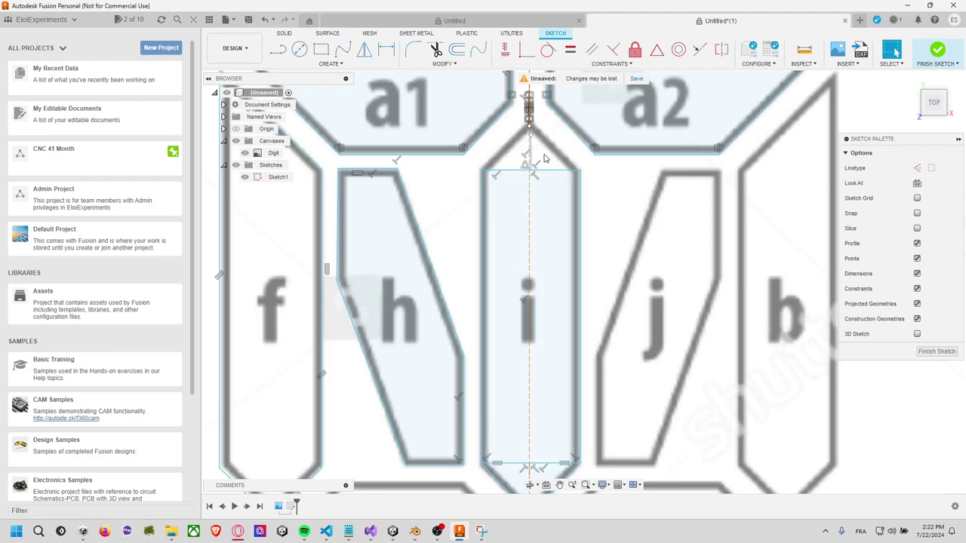
scroll(538, 175, "down", 2)
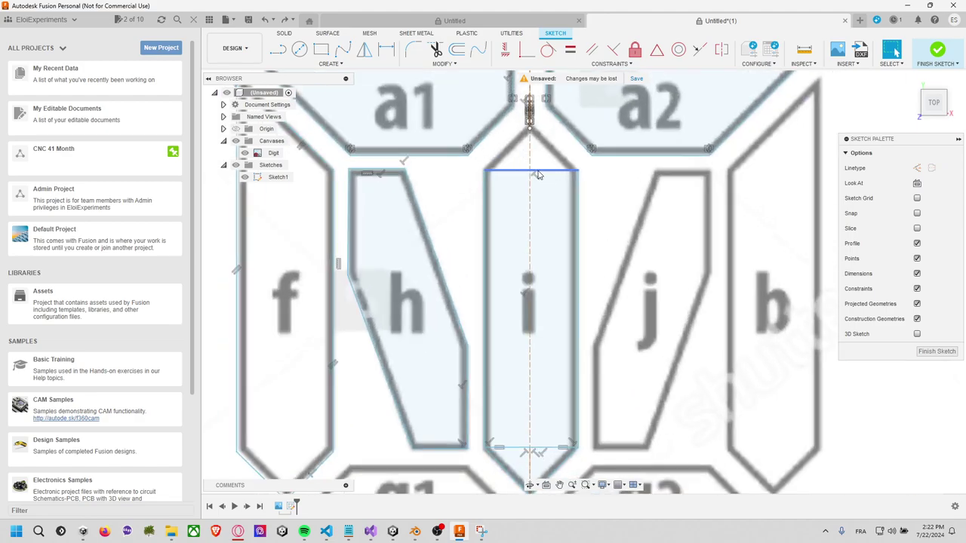
scroll(537, 175, "up", 3)
scroll(538, 175, "up", 3)
scroll(539, 175, "up", 2)
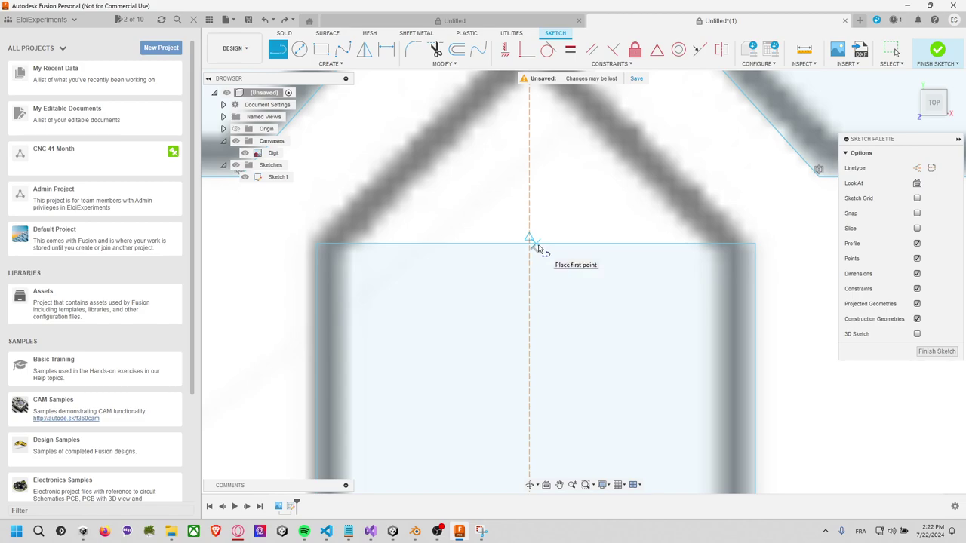
Draw a line from the box top's midpoint up to the apex between a1 and a2
left_click(535, 245)
middle_click_drag(552, 143, 538, 158)
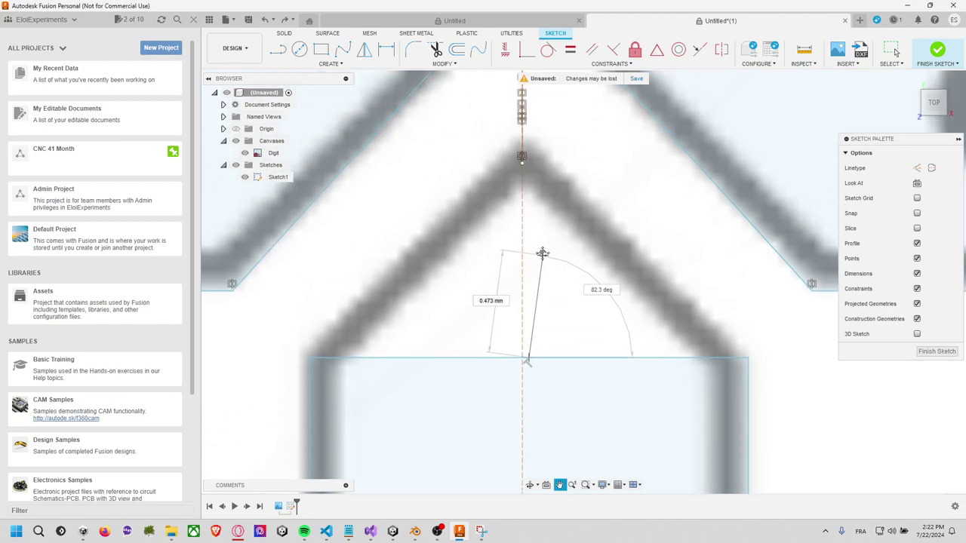
left_click(529, 140)
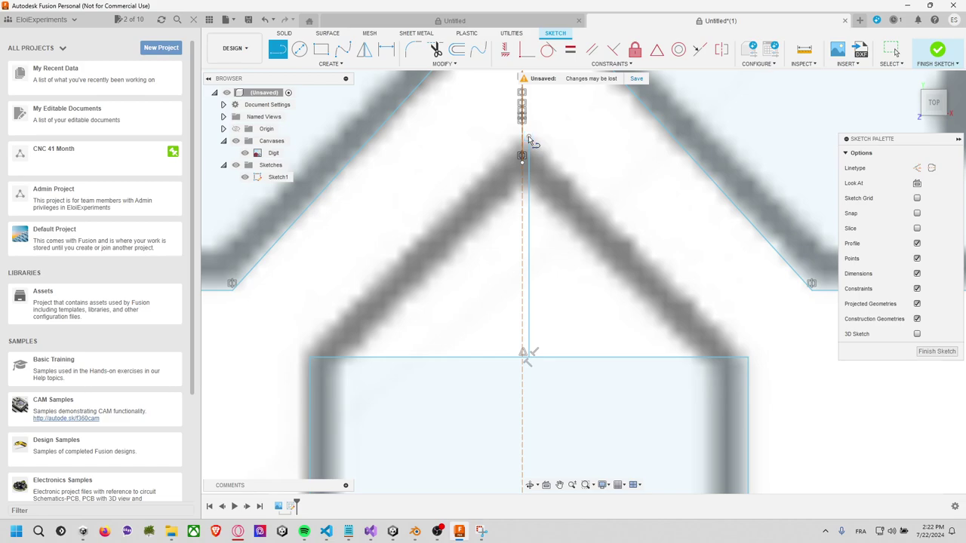
left_click(312, 358)
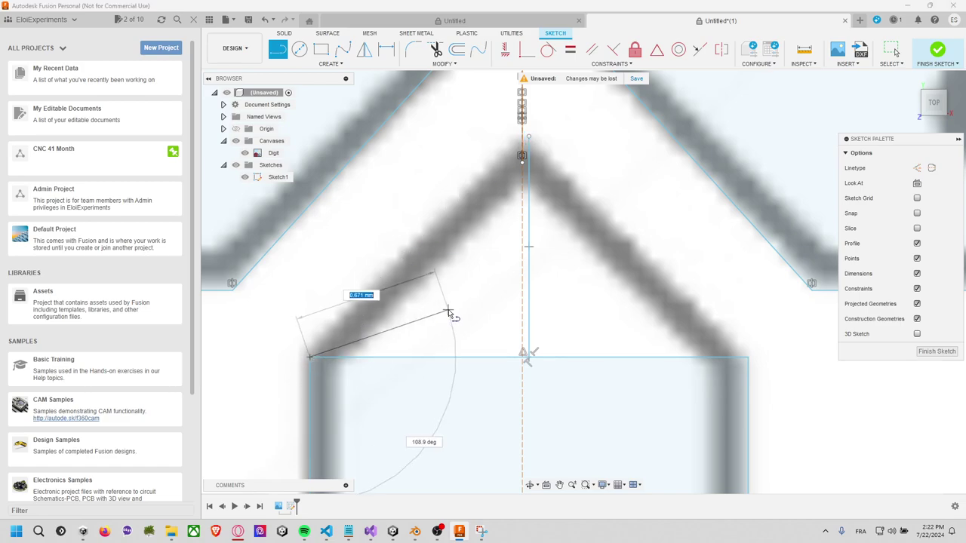
key("Escape")
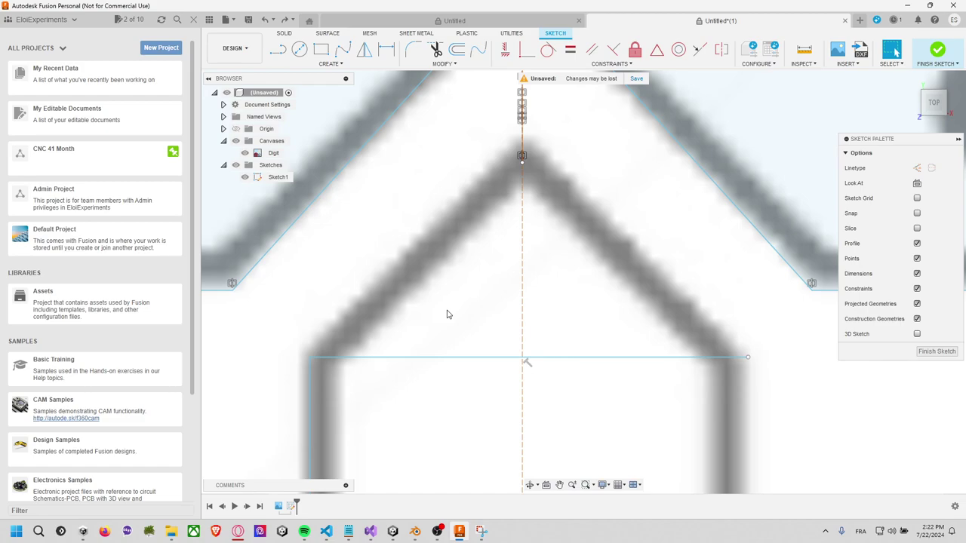
Zoom out and pan to show the h, i, j, a1 and a2 segments
scroll(480, 339, "up", 2)
scroll(480, 339, "down", 2)
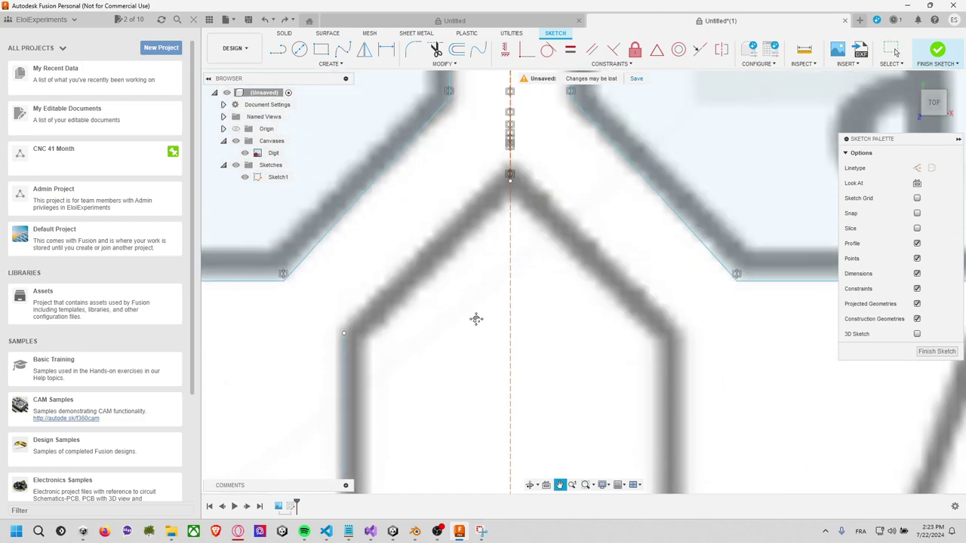
mouse_move(474, 320)
middle_mouse_down()
mouse_move(468, 259)
mouse_move(466, 306)
mouse_move(465, 201)
middle_mouse_up()
scroll(457, 213, "down", 1)
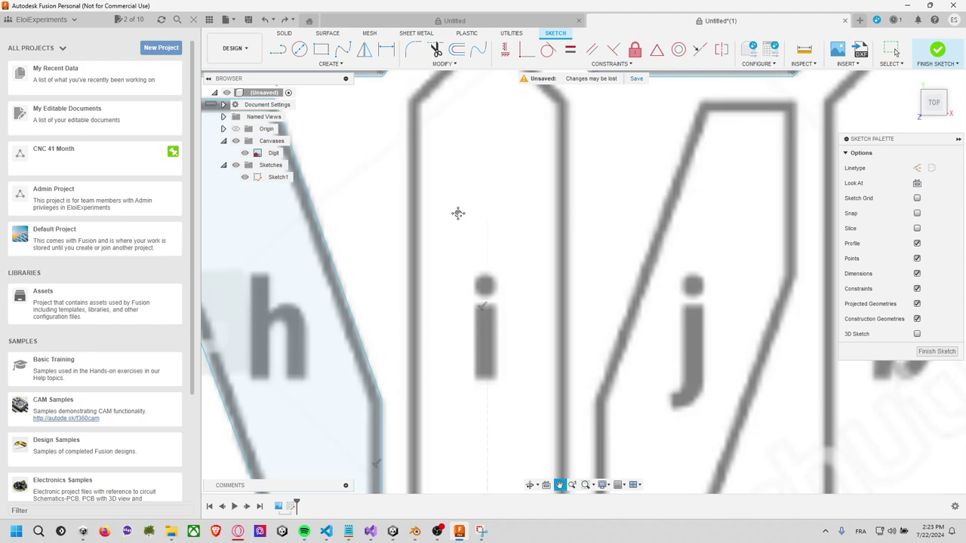
scroll(480, 237, "down", 1)
scroll(480, 257, "down", 1)
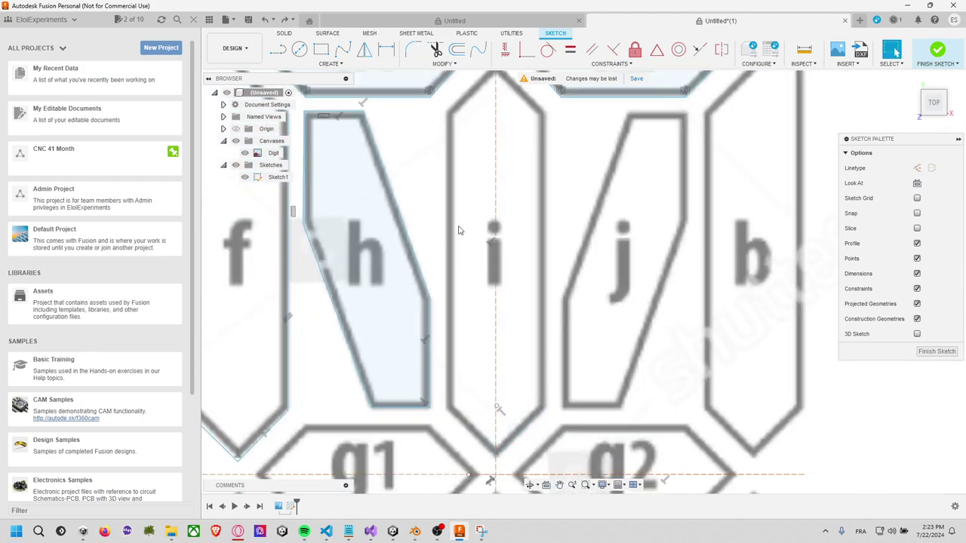
middle_click_drag(396, 160, 417, 198)
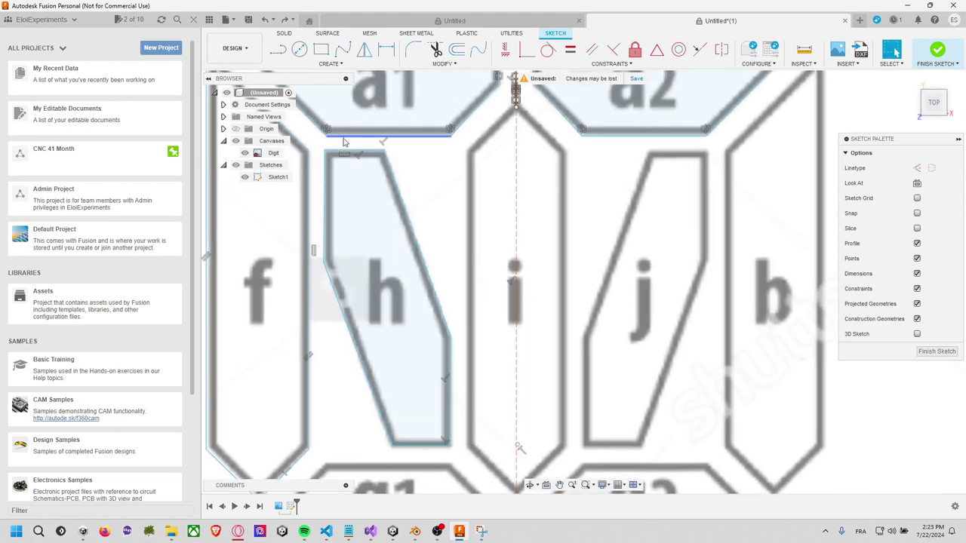
Anchor a 2-point rectangle at the i bar's top-left corner and stretch it down past the centre line
left_click(321, 50)
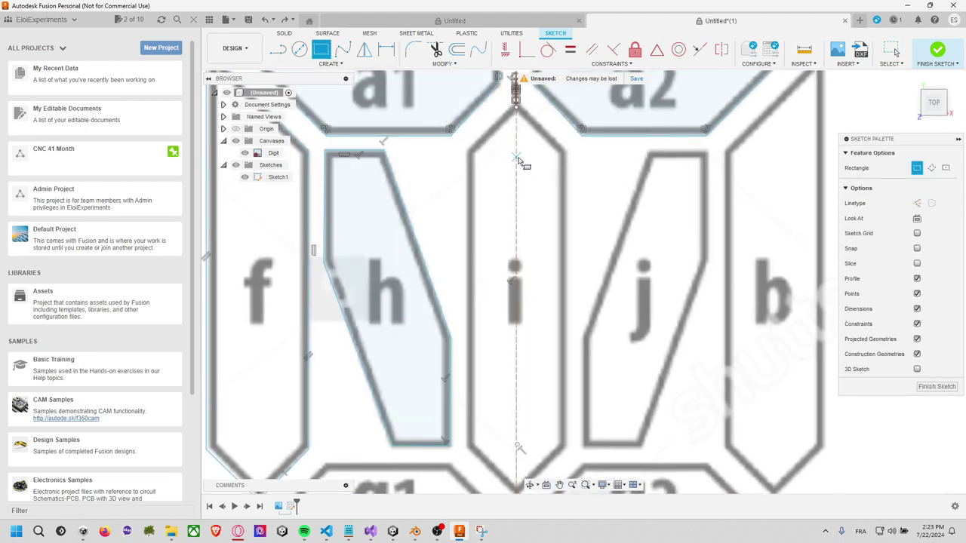
scroll(519, 163, "up", 2)
scroll(520, 169, "up", 2)
scroll(441, 141, "up", 3)
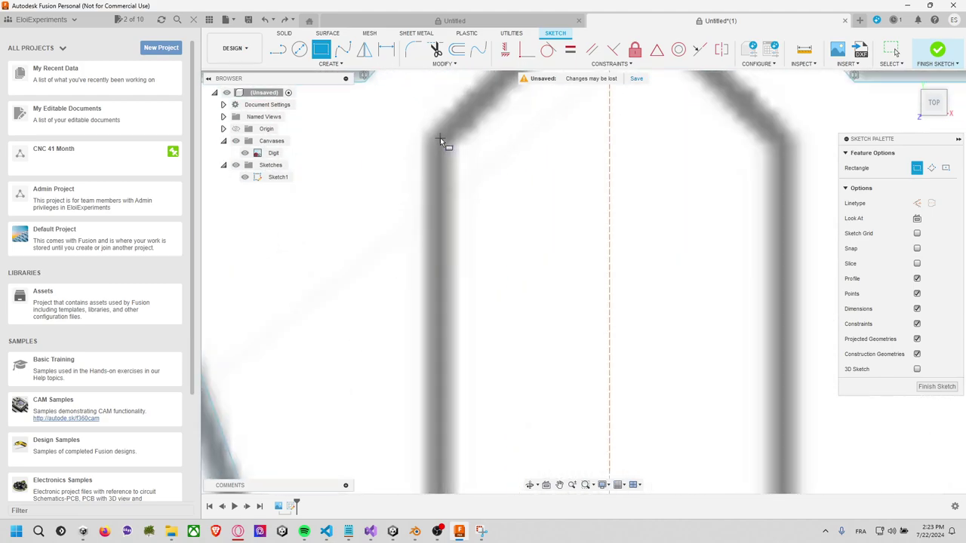
left_click(420, 133)
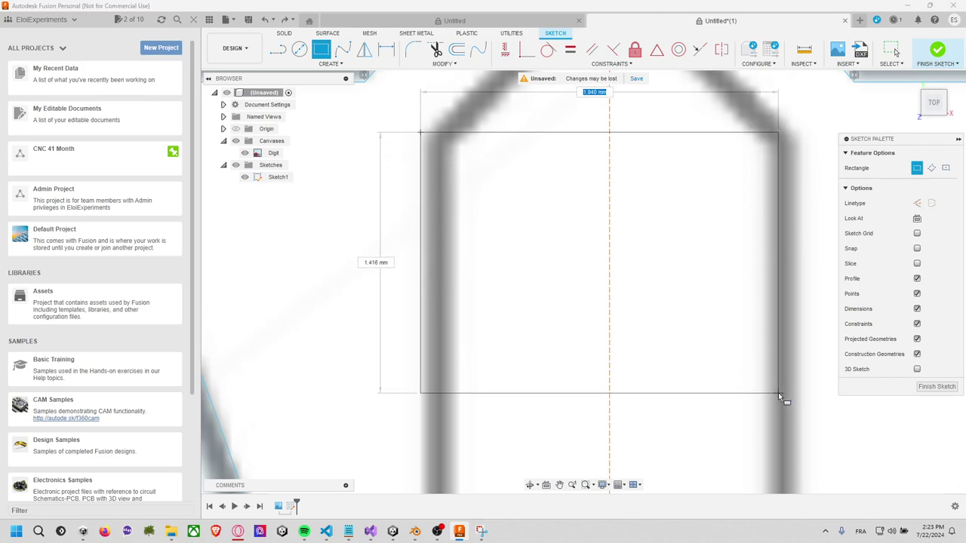
mouse_move(782, 397)
middle_mouse_down()
mouse_move(739, 231)
mouse_move(663, 304)
middle_mouse_up()
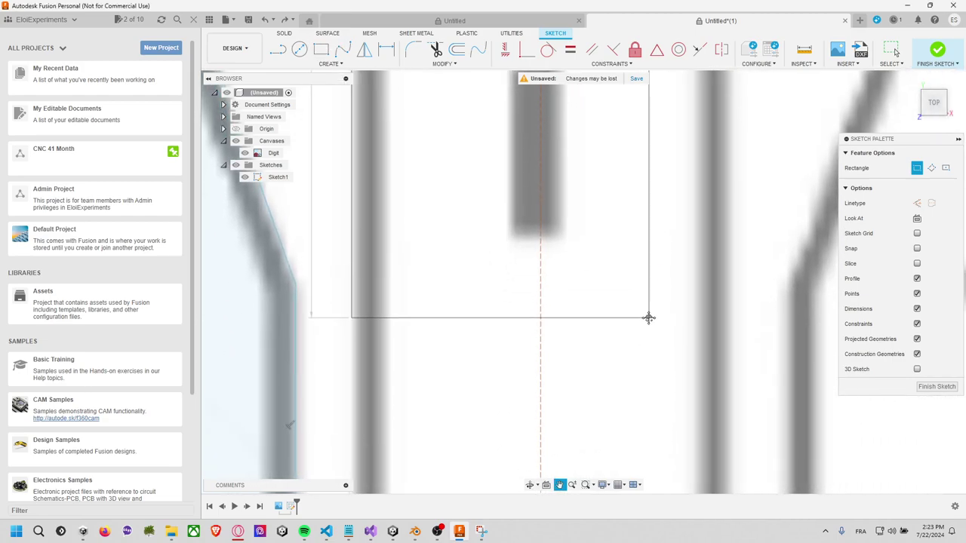
scroll(664, 304, "down", 1)
scroll(694, 300, "down", 1)
scroll(662, 338, "down", 1)
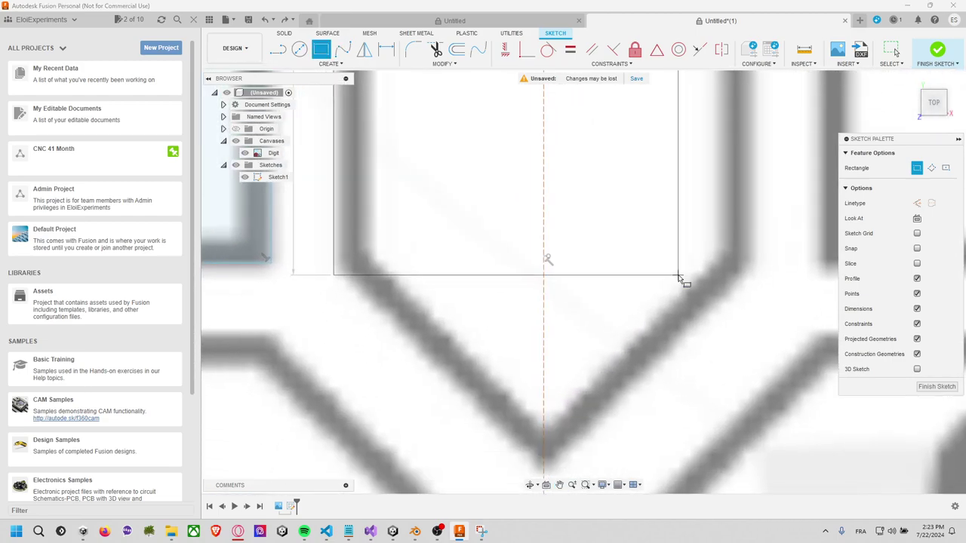
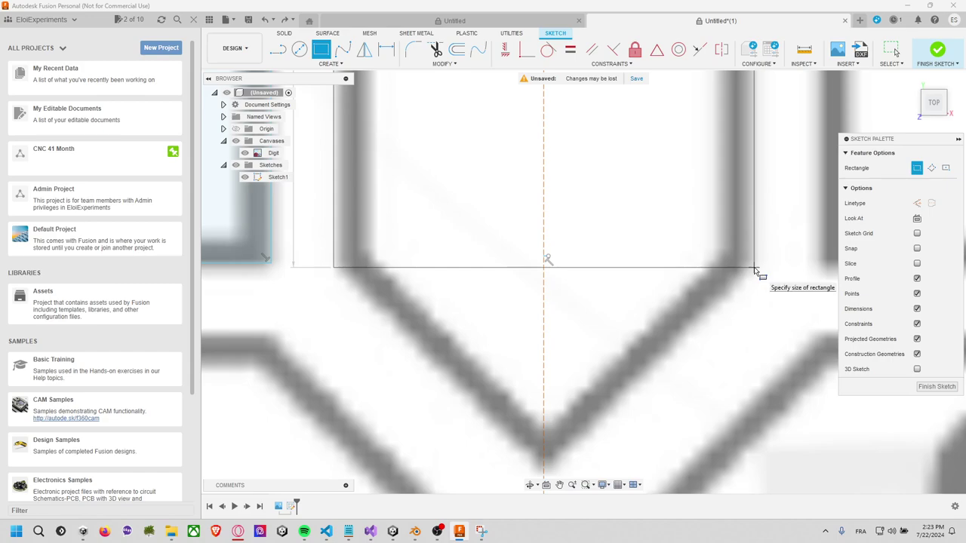
Cancel the unfinished rectangle and delete the stray sketch point below segment i
key("Escape")
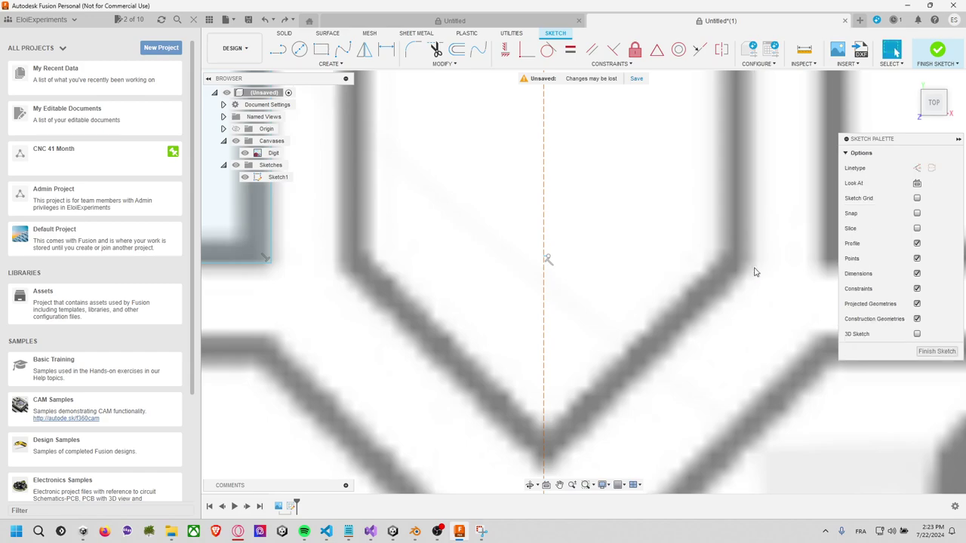
scroll(680, 219, "up", 2)
scroll(680, 219, "down", 6)
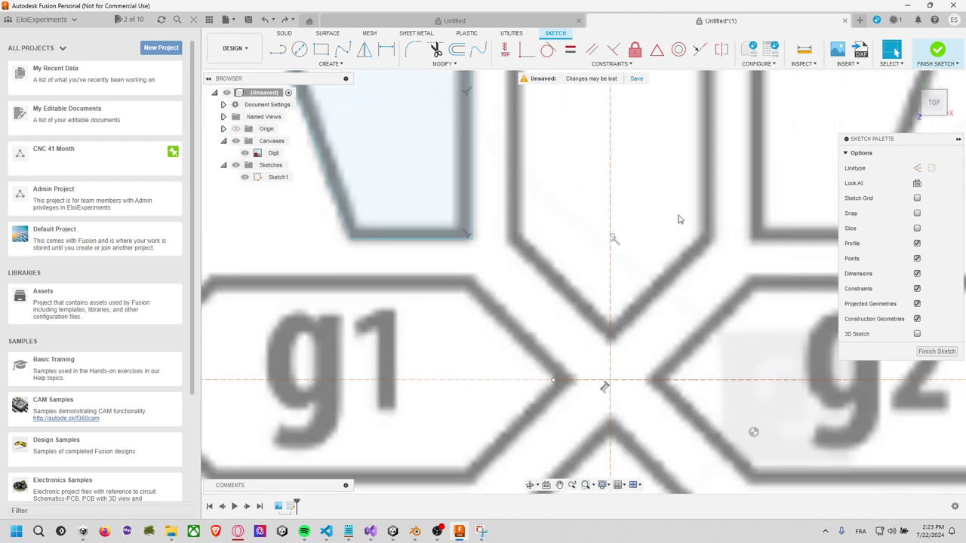
scroll(682, 163, "down", 3)
middle_click_drag(683, 163, 559, 320)
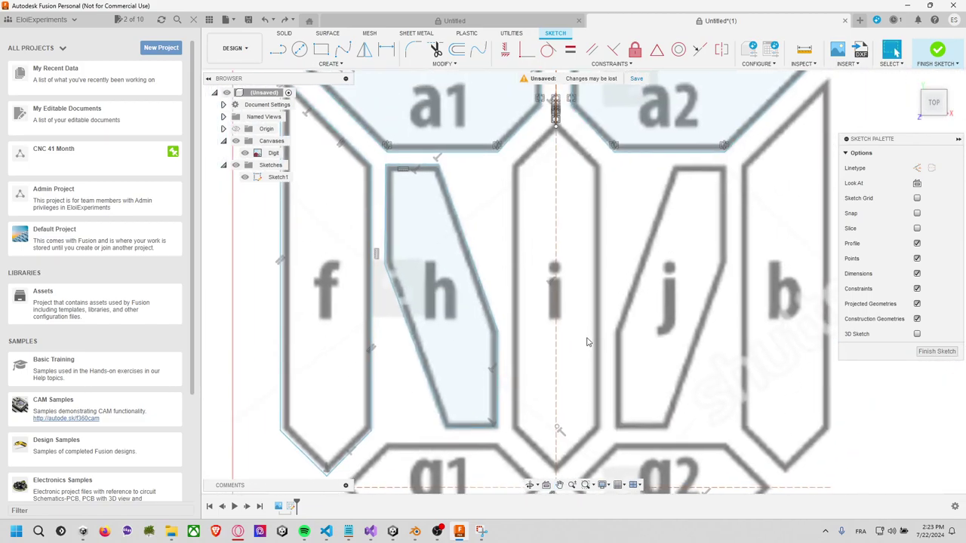
key("l")
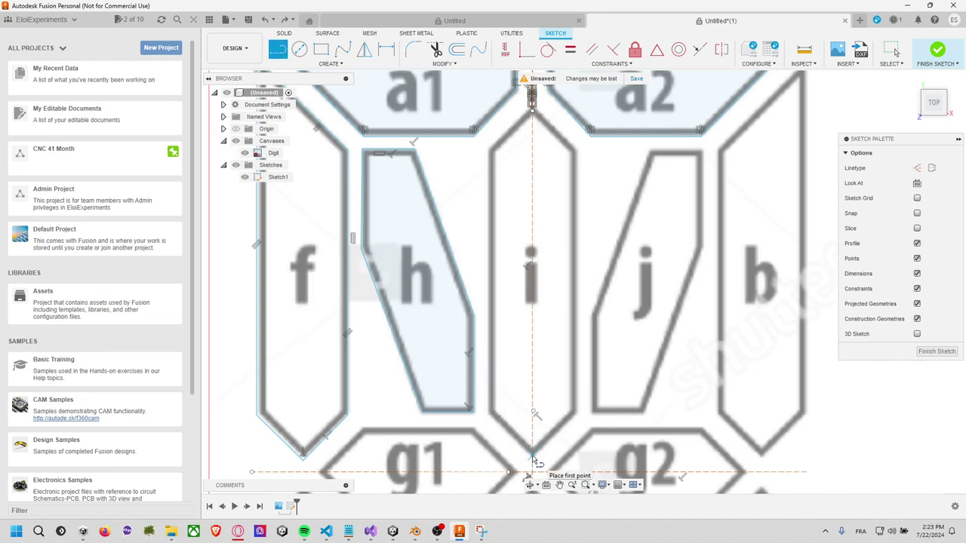
key("Escape")
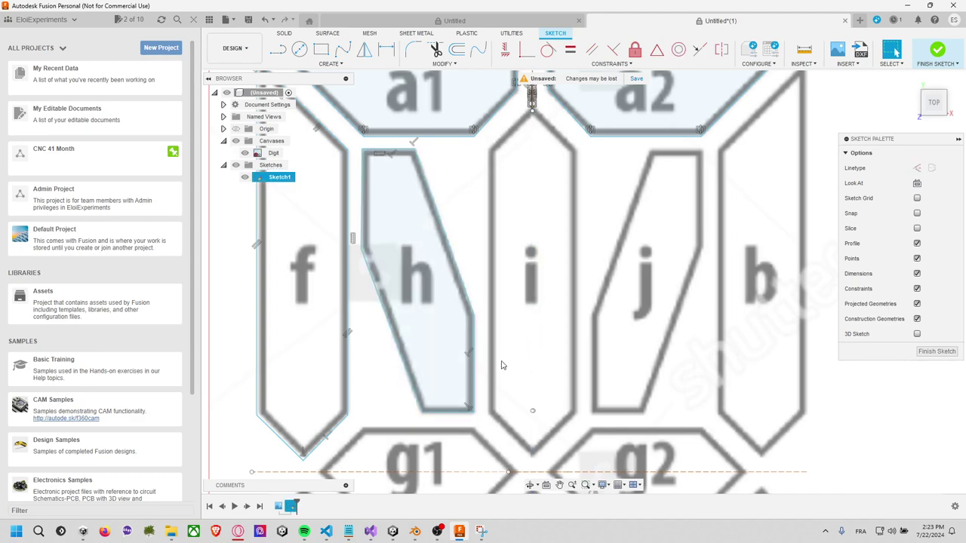
left_click_drag(519, 393, 558, 432)
key("Delete")
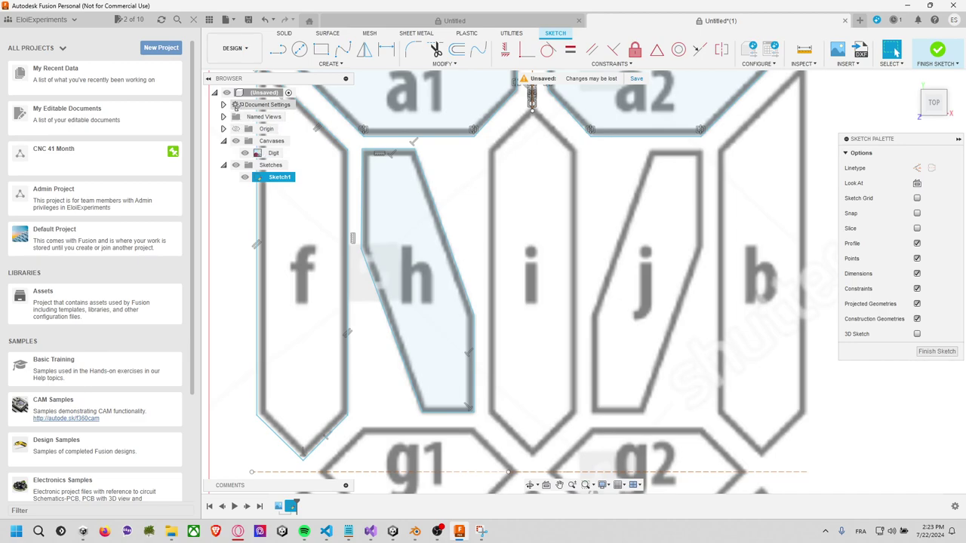
Delete the leftover vertical line between segments a1 and a2
middle_click_drag(541, 147, 532, 273)
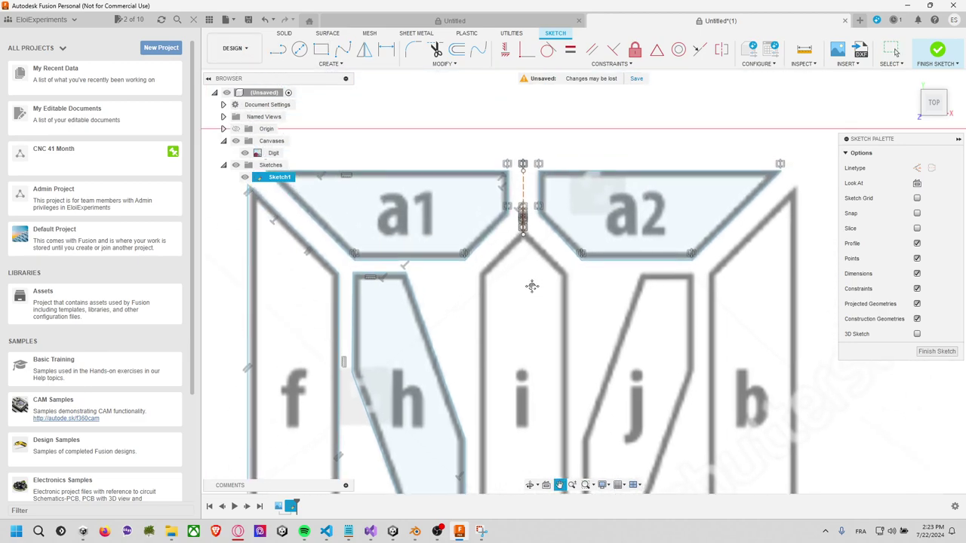
scroll(528, 251, "up", 3)
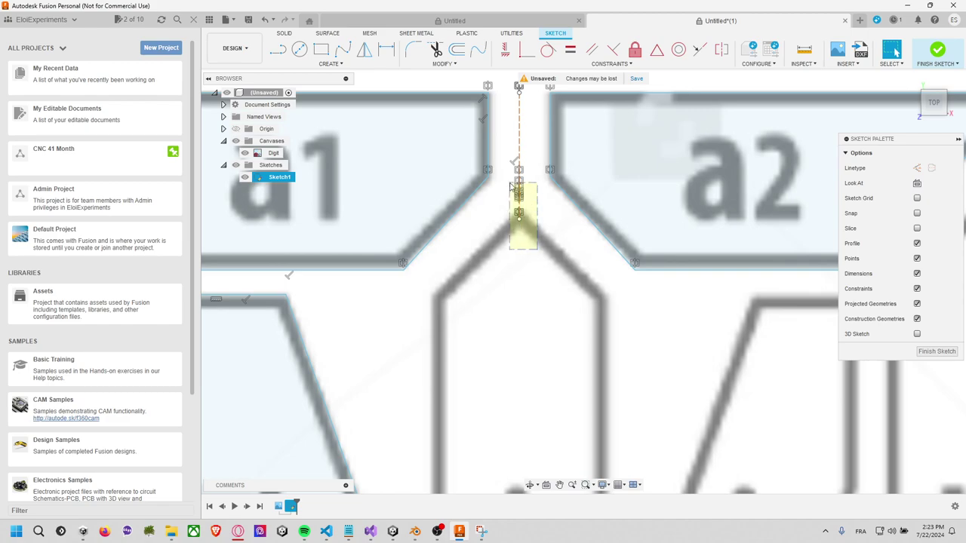
left_click_drag(530, 247, 503, 183)
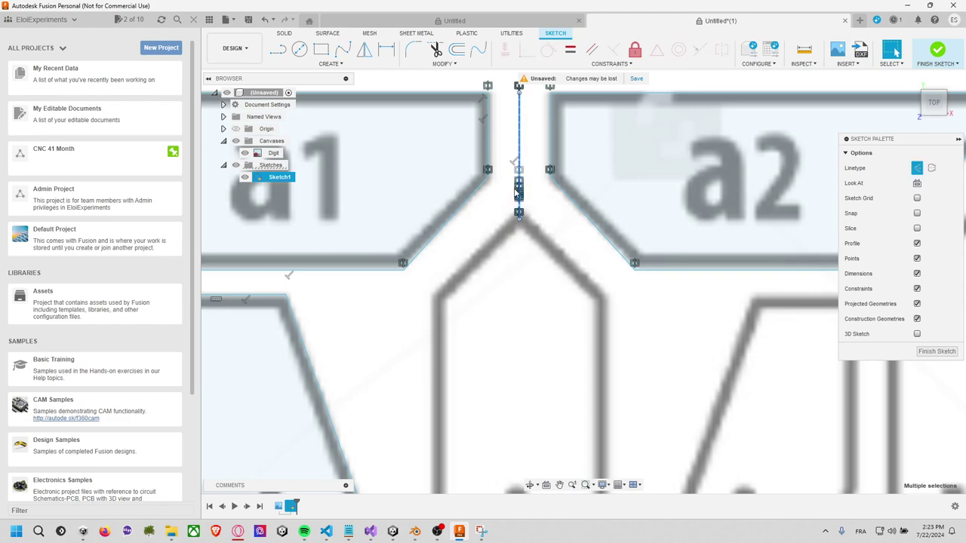
key("Delete")
scroll(528, 276, "down", 2)
scroll(524, 280, "down", 2)
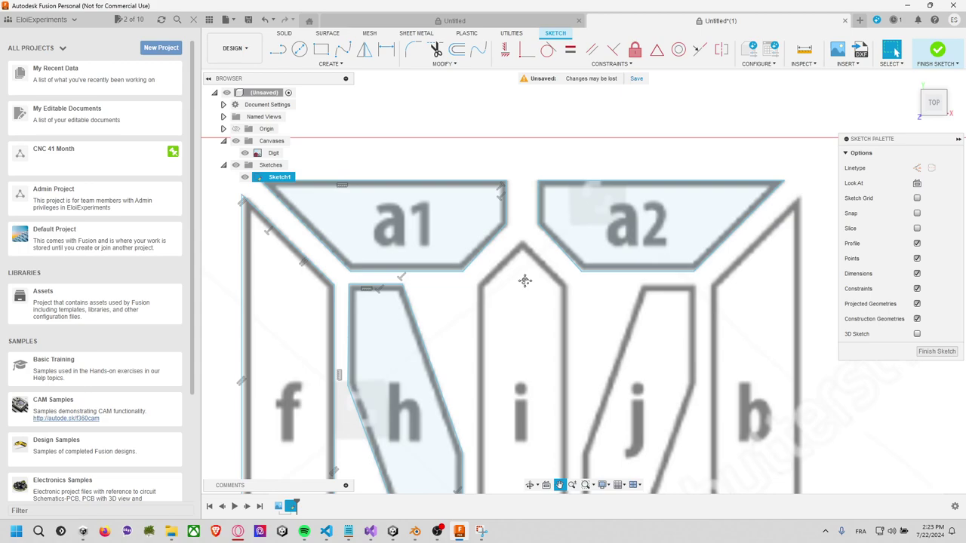
middle_click_drag(523, 280, 511, 169)
scroll(515, 184, "up", 1)
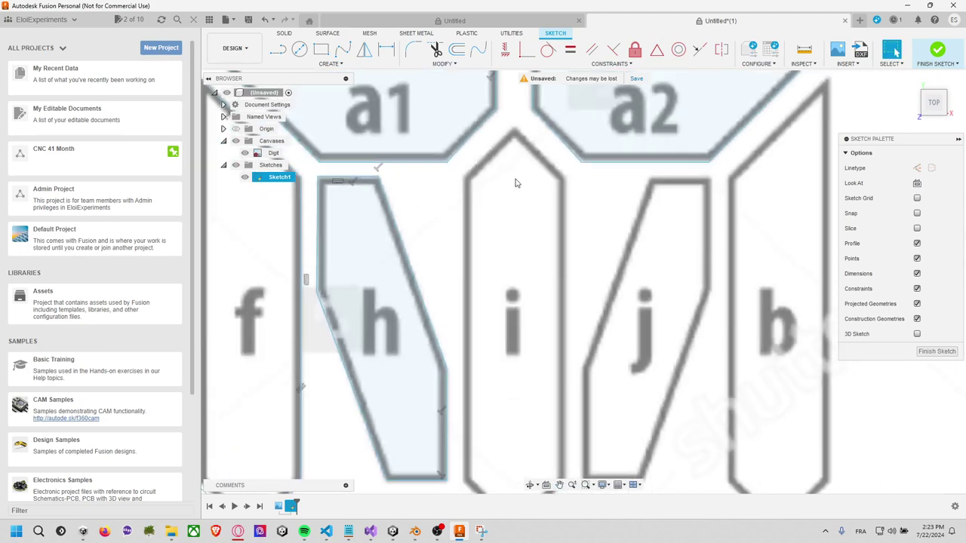
scroll(515, 185, "down", 2)
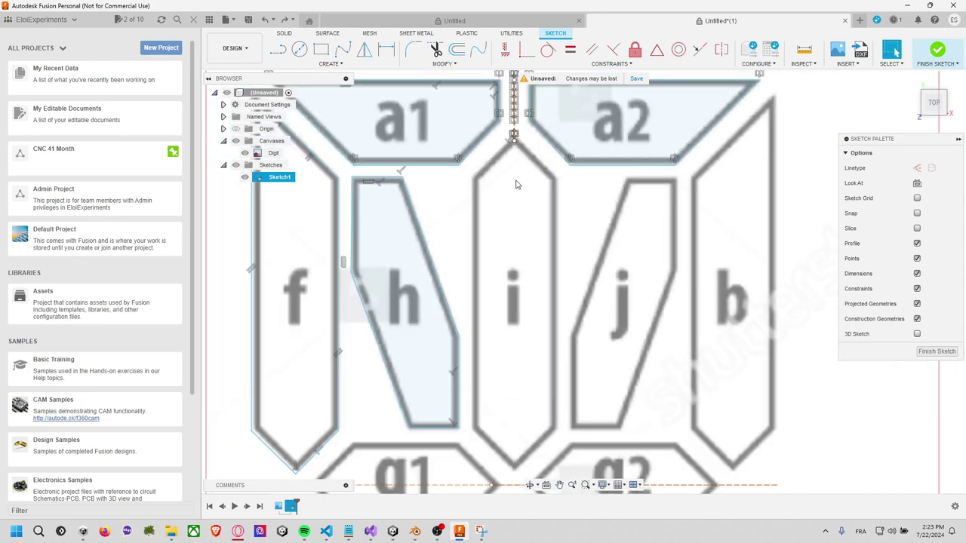
Draw a vertical line from the a1/a2 apex down through segment i to the g1/g2 crossing
left_click(513, 140)
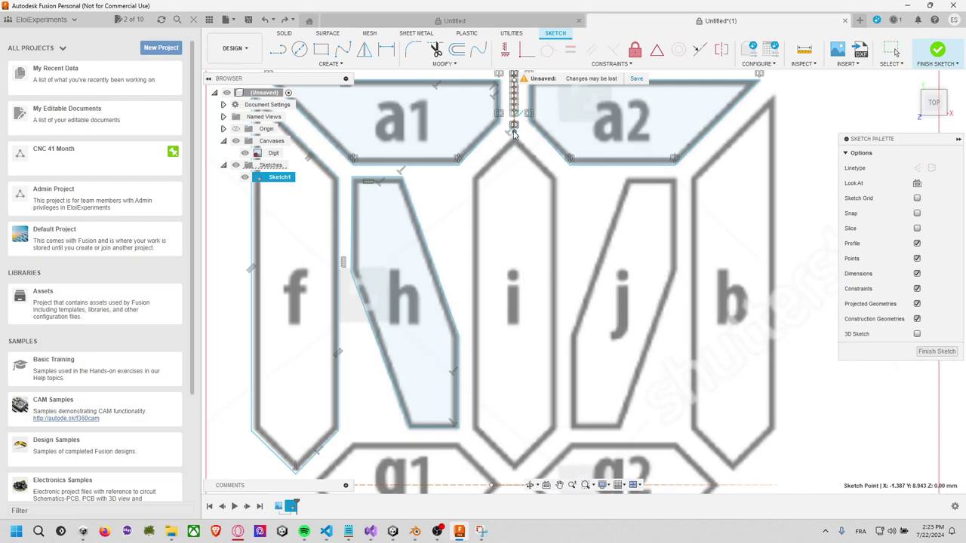
left_click(277, 49)
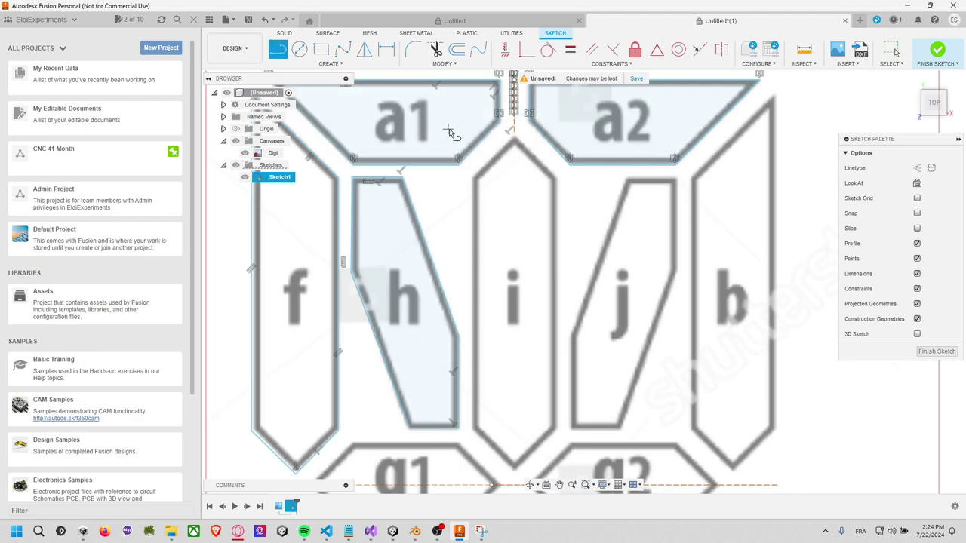
scroll(513, 140, "down", 1)
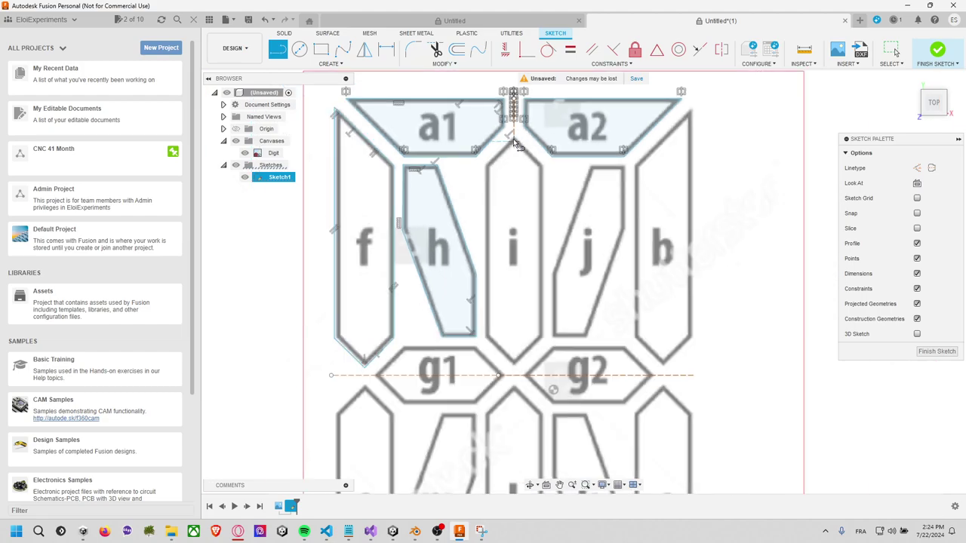
scroll(515, 141, "up", 2)
scroll(516, 142, "up", 2)
scroll(517, 141, "up", 2)
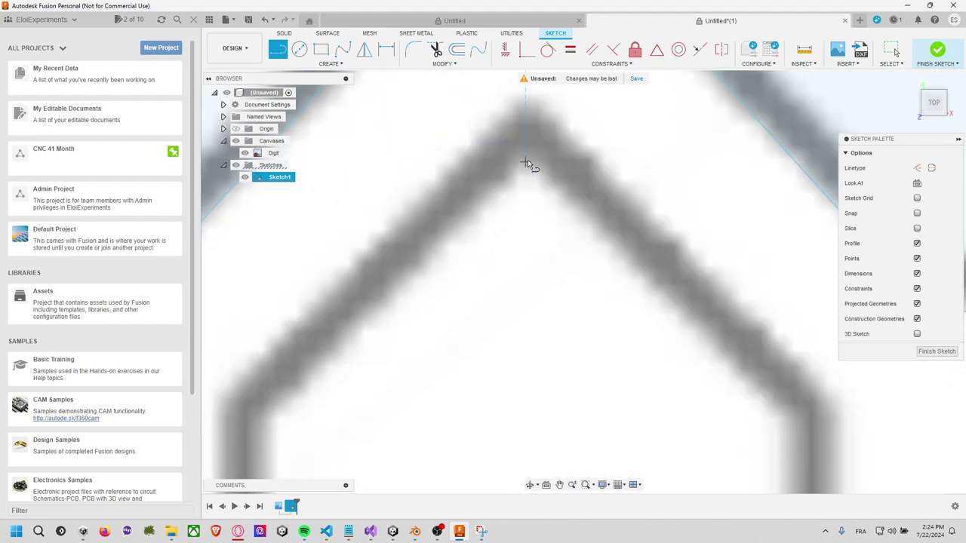
left_click(530, 99)
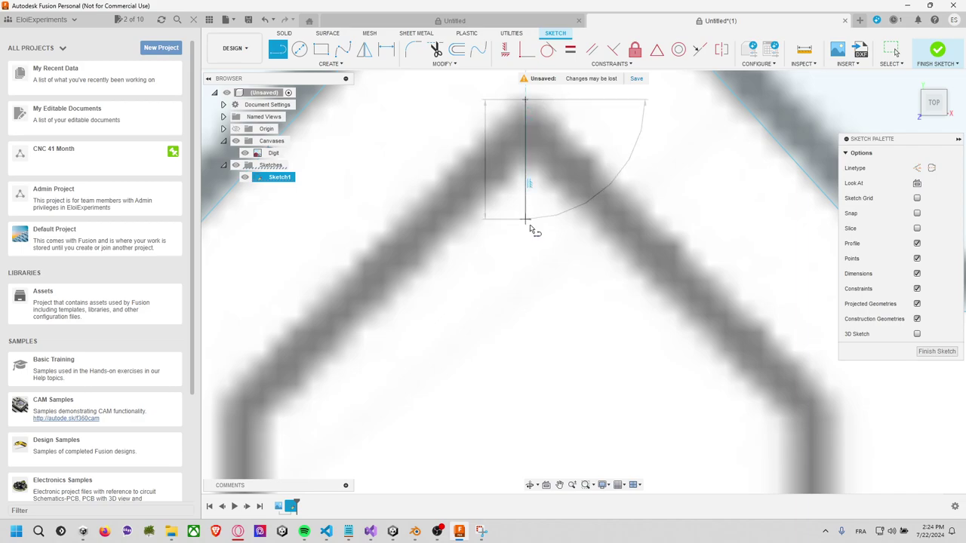
scroll(525, 336, "up", 2)
scroll(521, 320, "down", 3)
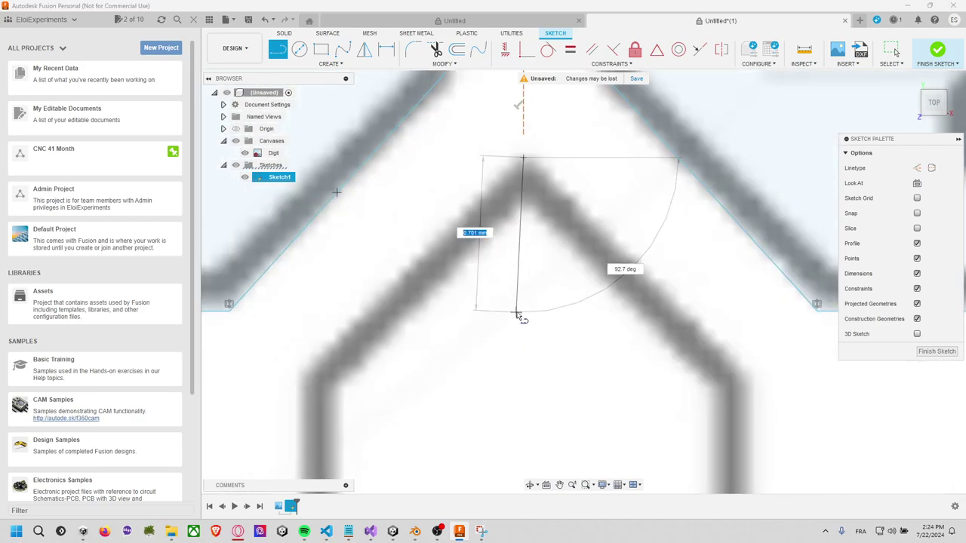
scroll(524, 335, "down", 2)
middle_click_drag(523, 334, 524, 189)
scroll(515, 176, "up", 2)
scroll(516, 177, "down", 3)
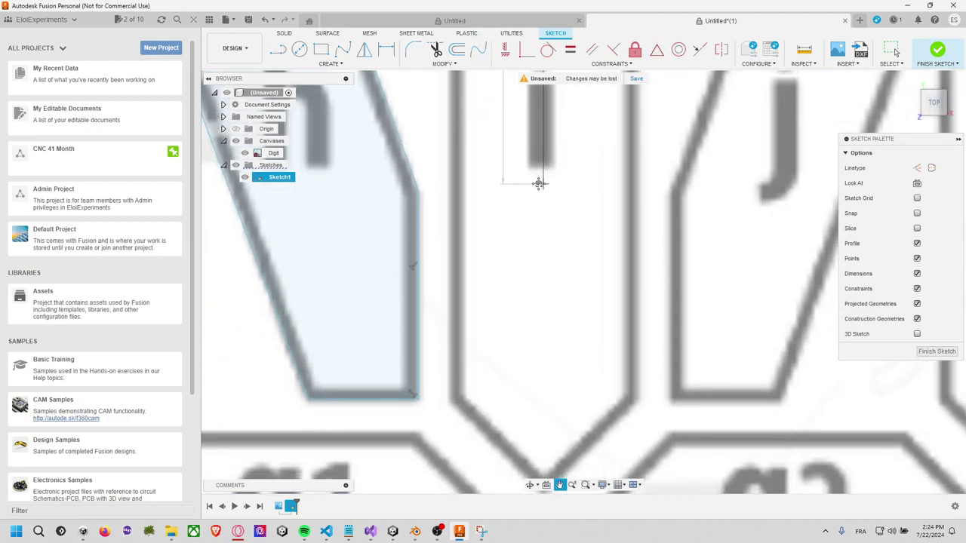
scroll(539, 181, "up", 3)
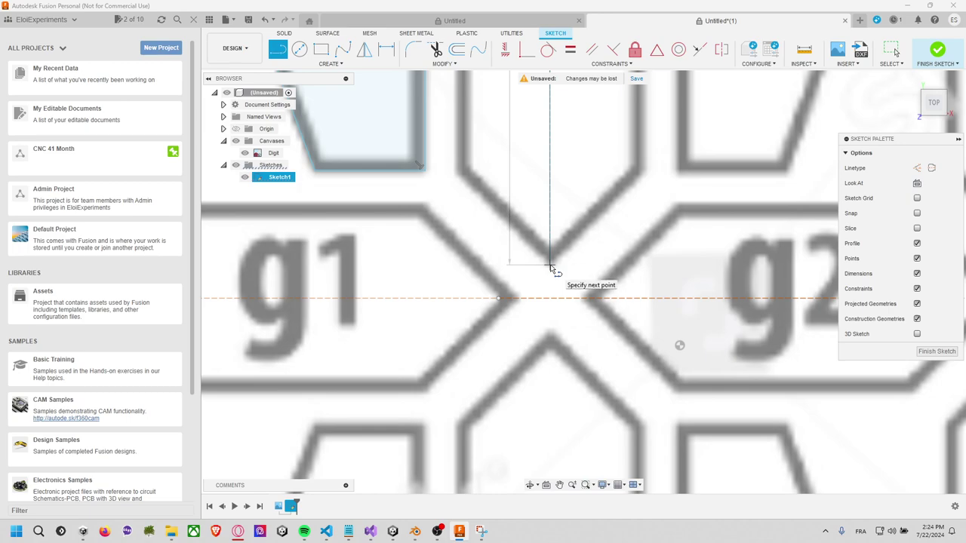
scroll(550, 204, "down", 1)
key("Escape")
Bring a1 and a2 back into view and pick the rectangle drawing options
scroll(528, 269, "up", 3)
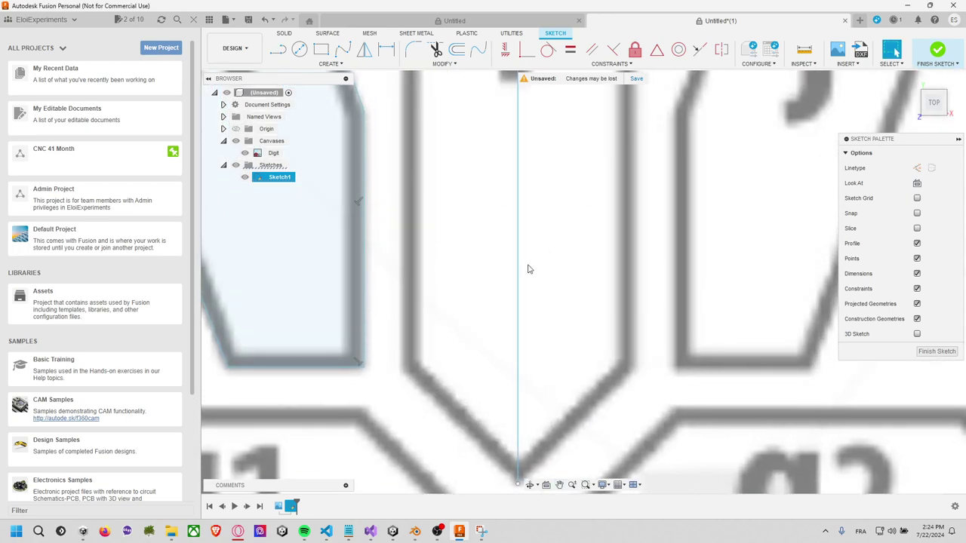
scroll(528, 270, "up", 1)
scroll(524, 226, "down", 2)
scroll(524, 226, "down", 2)
scroll(524, 218, "down", 2)
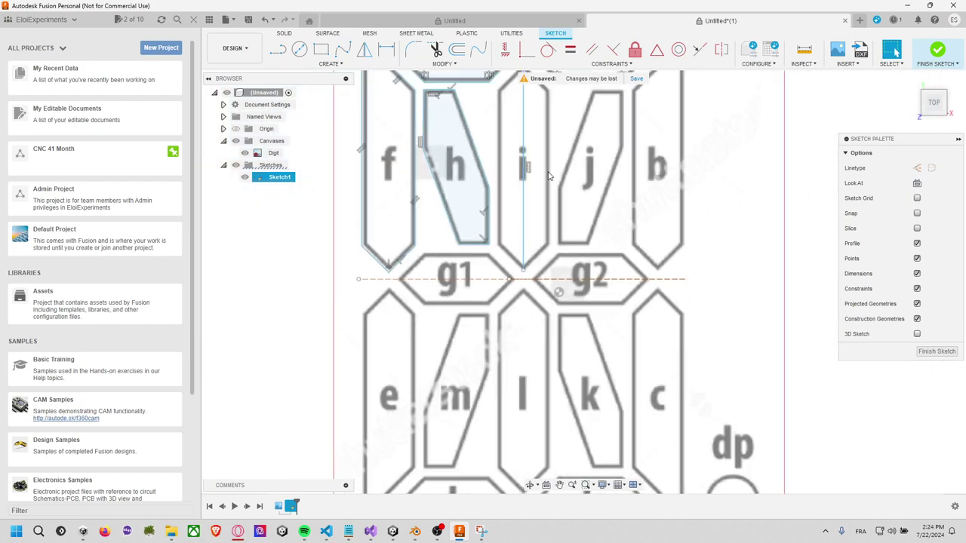
middle_click_drag(549, 176, 522, 255)
left_click(321, 49)
left_click(330, 64)
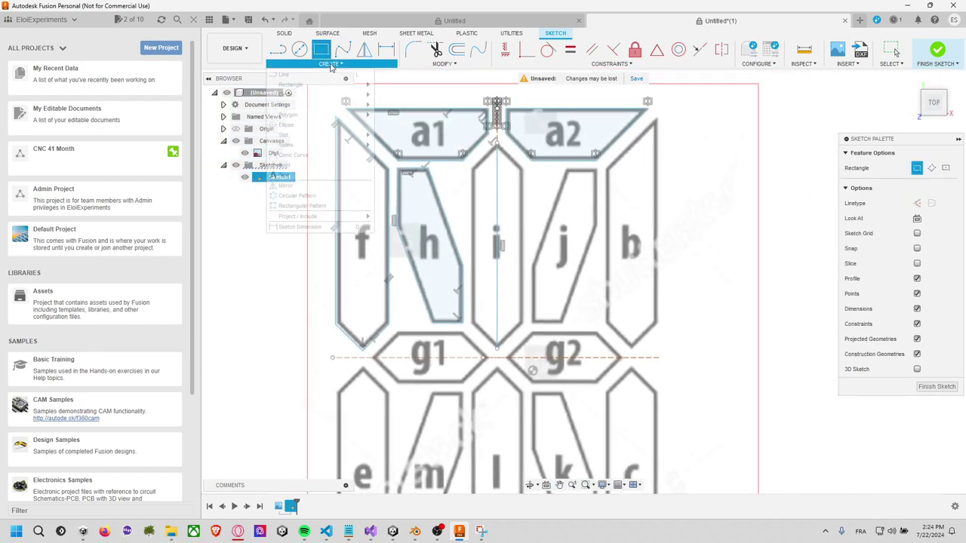
mouse_move(290, 84)
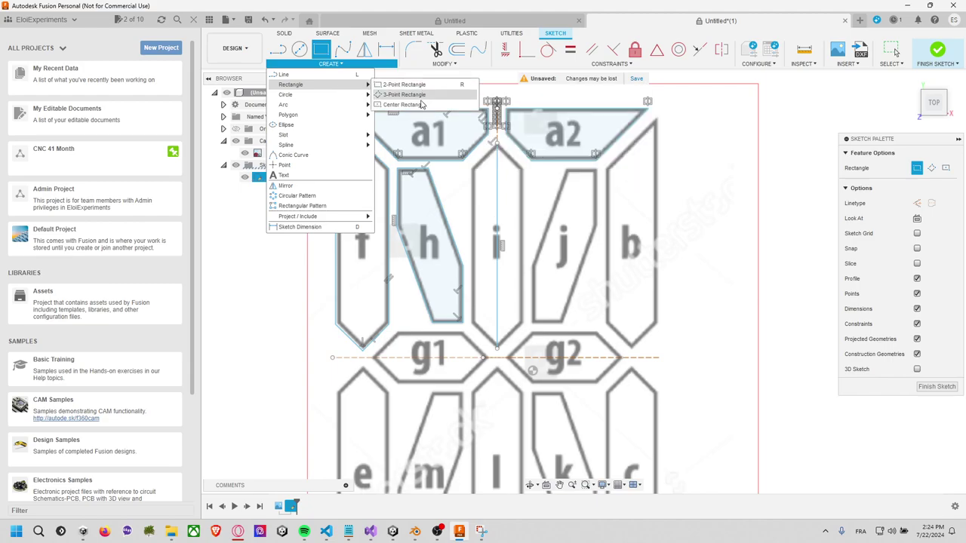
Draw a centre rectangle on segment i's axis
left_click(421, 105)
scroll(478, 252, "up", 3)
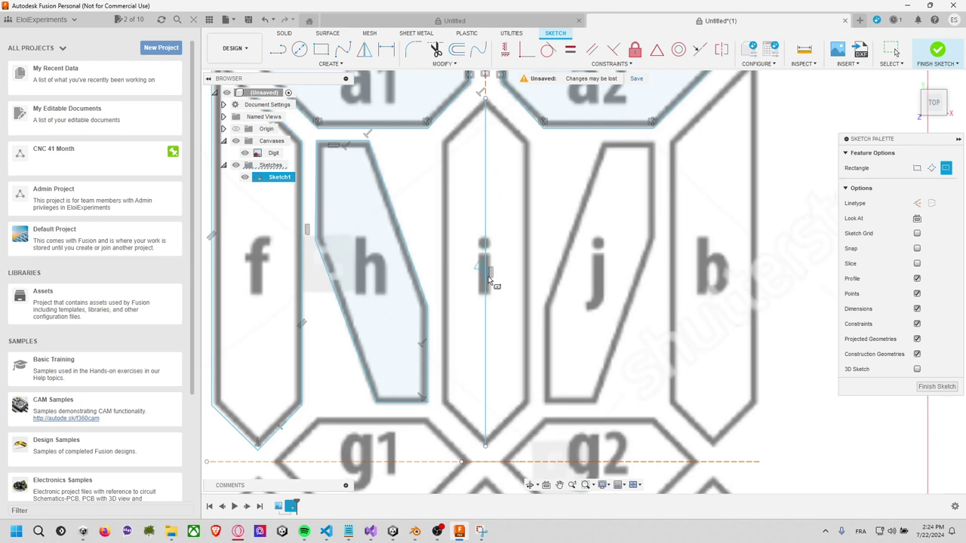
left_click(485, 272)
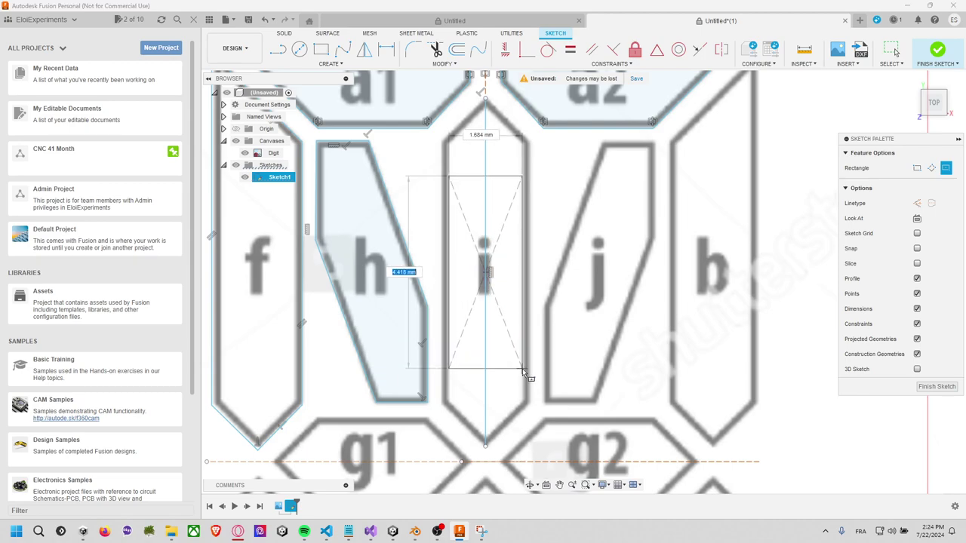
scroll(529, 404, "up", 5)
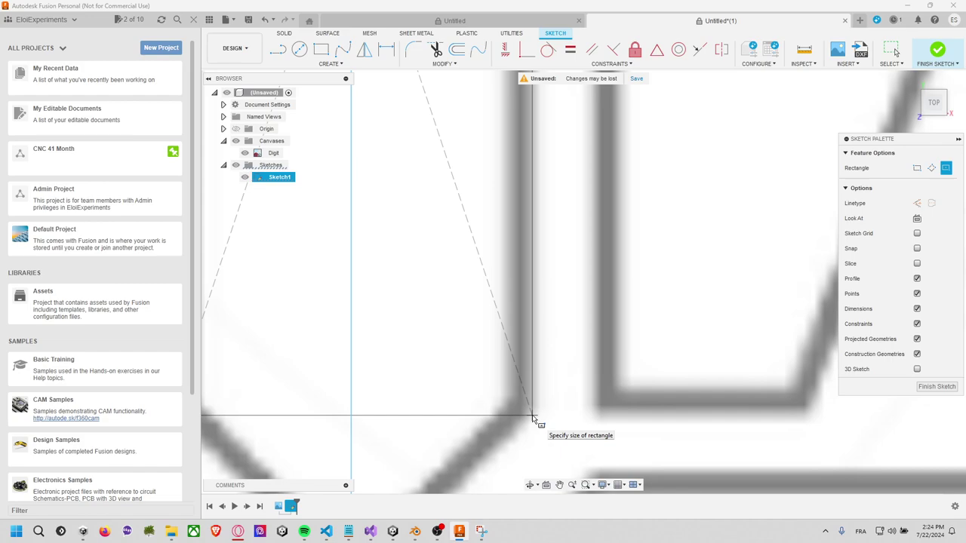
left_click(532, 417)
middle_click_drag(501, 410, 516, 258)
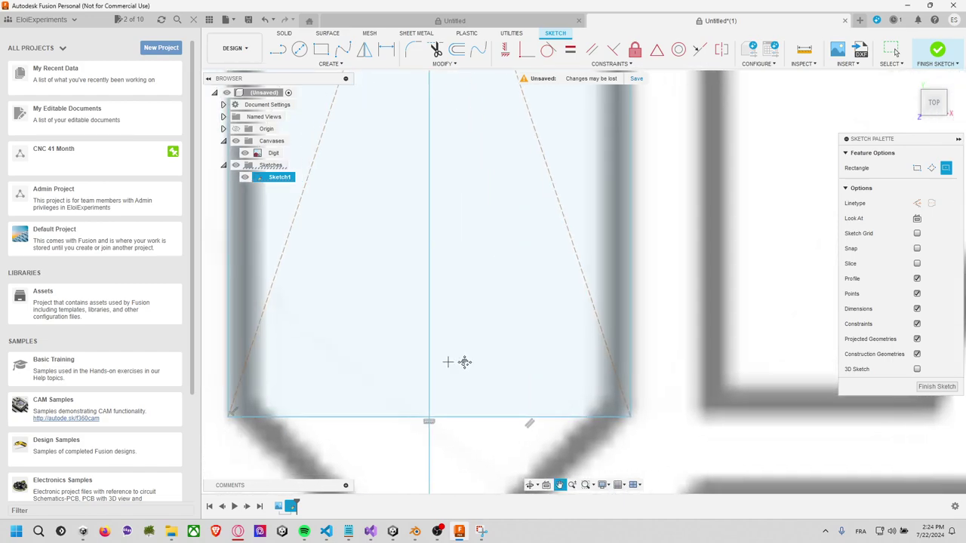
middle_click_drag(500, 351, 510, 240)
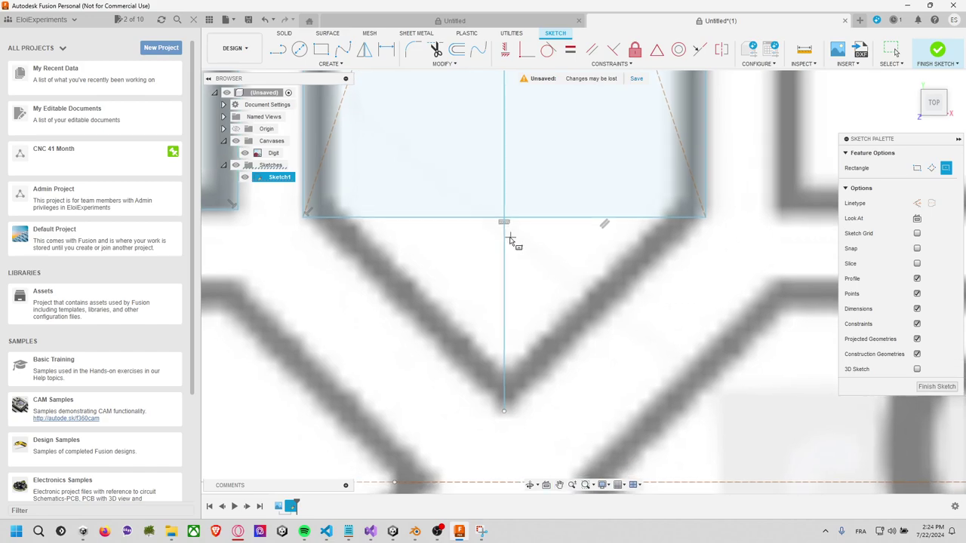
Form segment i's pointed bottom with lines from the rectangle's corners to the axis's bottom point
left_click(278, 53)
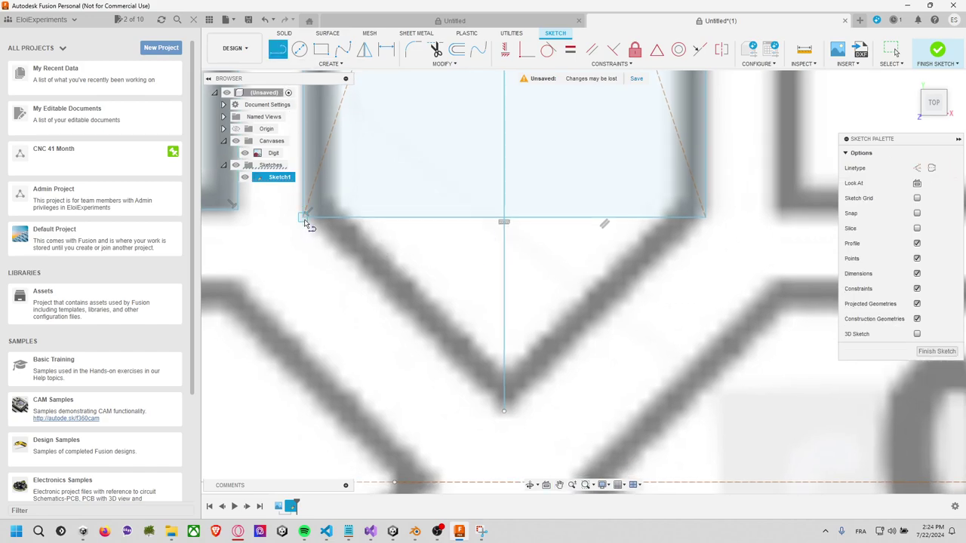
left_click(304, 218)
left_click(504, 411)
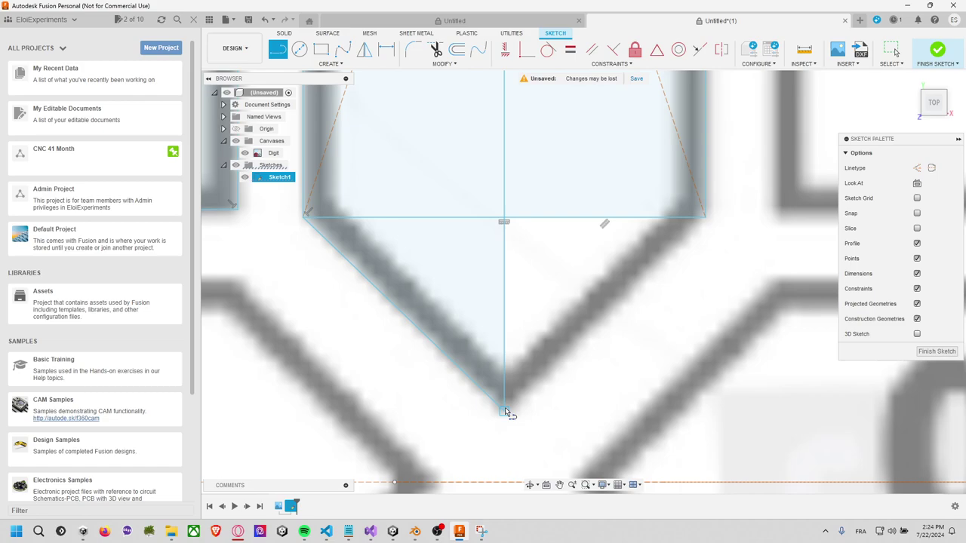
left_click(706, 218)
scroll(586, 196, "up", 2)
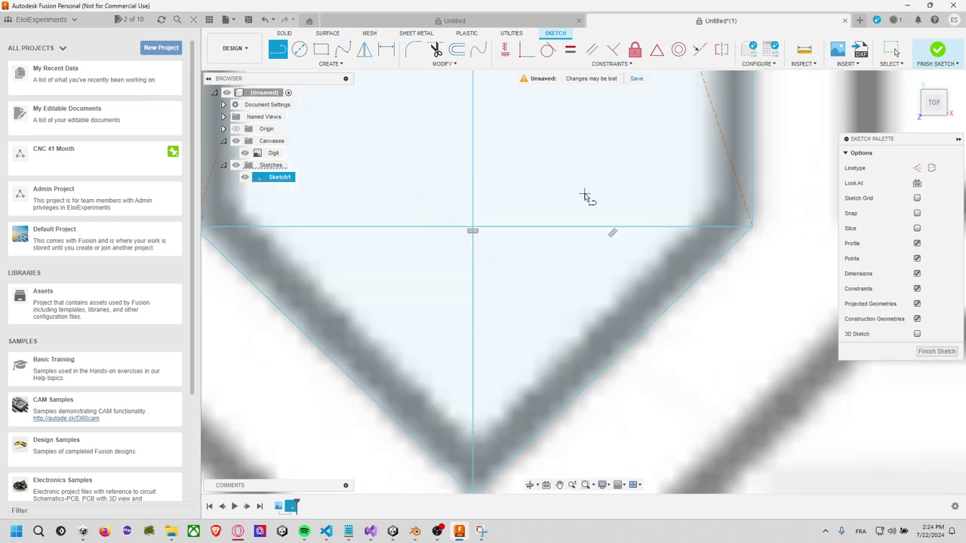
scroll(581, 199, "down", 2)
scroll(580, 189, "down", 2)
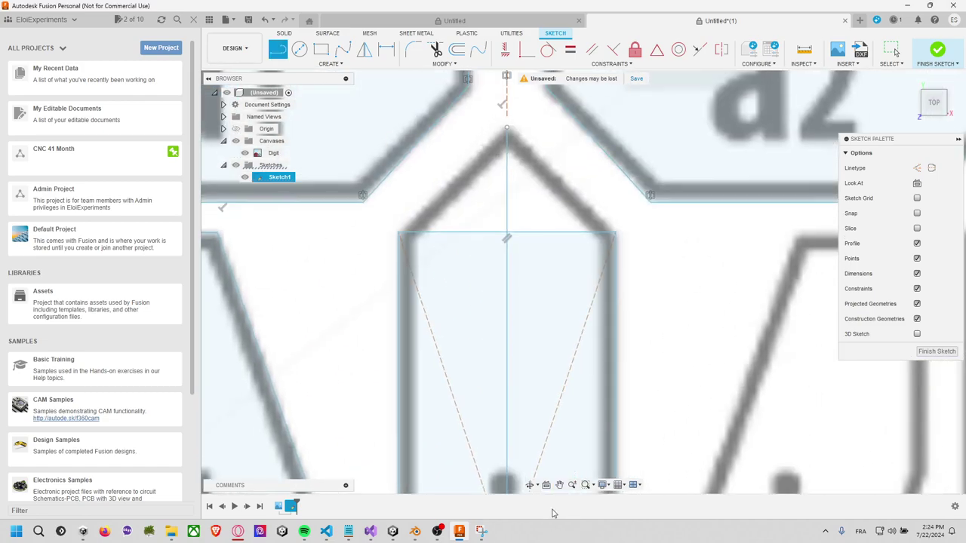
Join the rectangle's top-left and top-right corners to the a1/a2 apex with lines
left_click(400, 233)
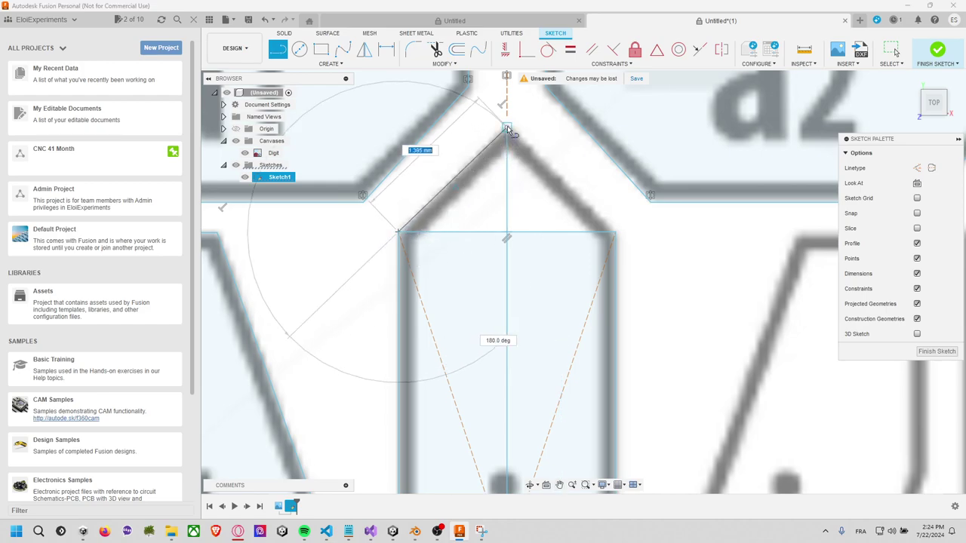
left_click(507, 130)
left_click(615, 233)
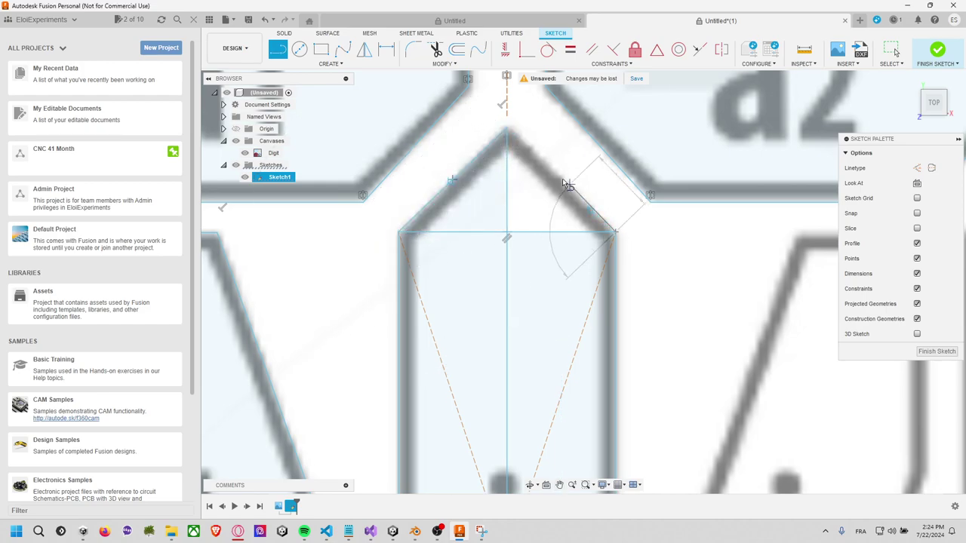
left_click(506, 132)
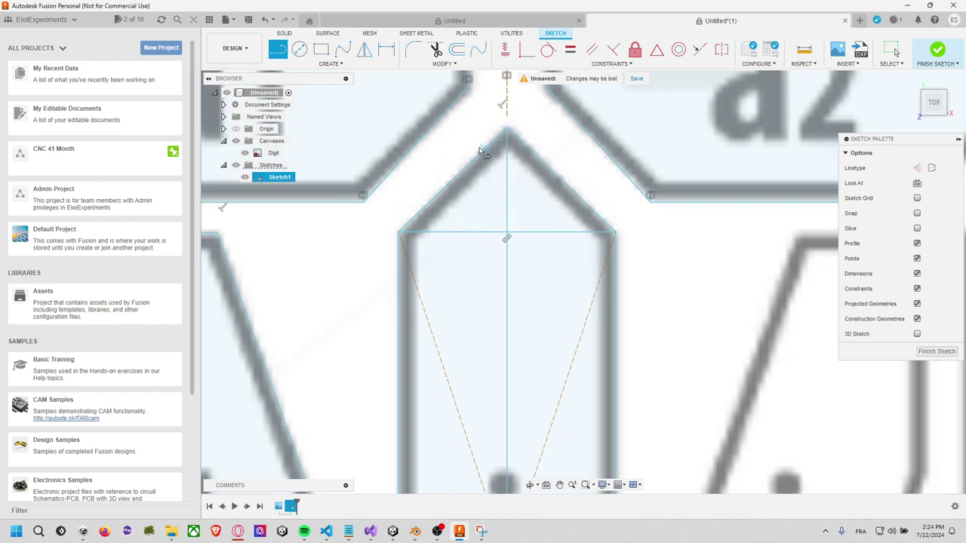
Trim both halves of the rectangle's top edge and the centre line inside the pointed top
left_click(436, 52)
left_click(554, 233)
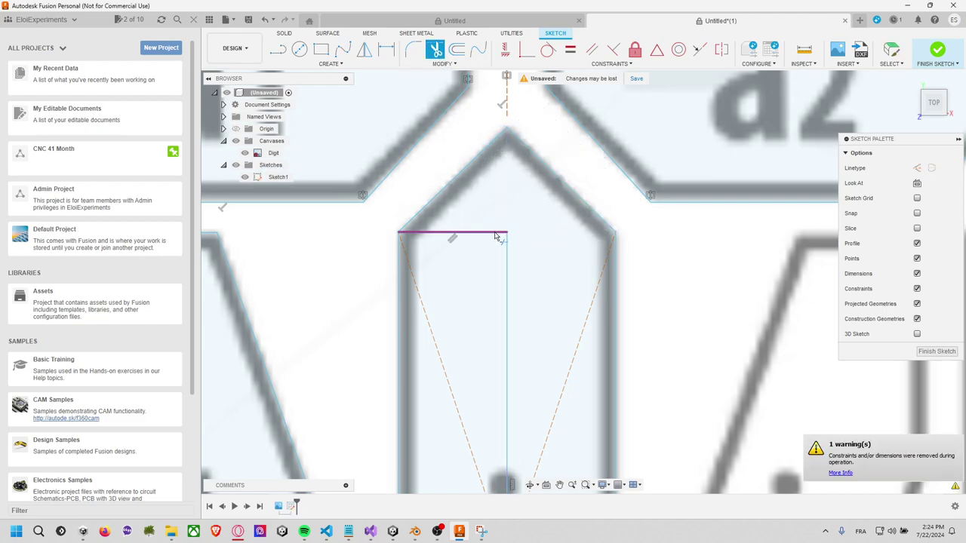
left_click(496, 236)
left_click(506, 272)
scroll(543, 399, "up", 5)
scroll(538, 159, "down", 5)
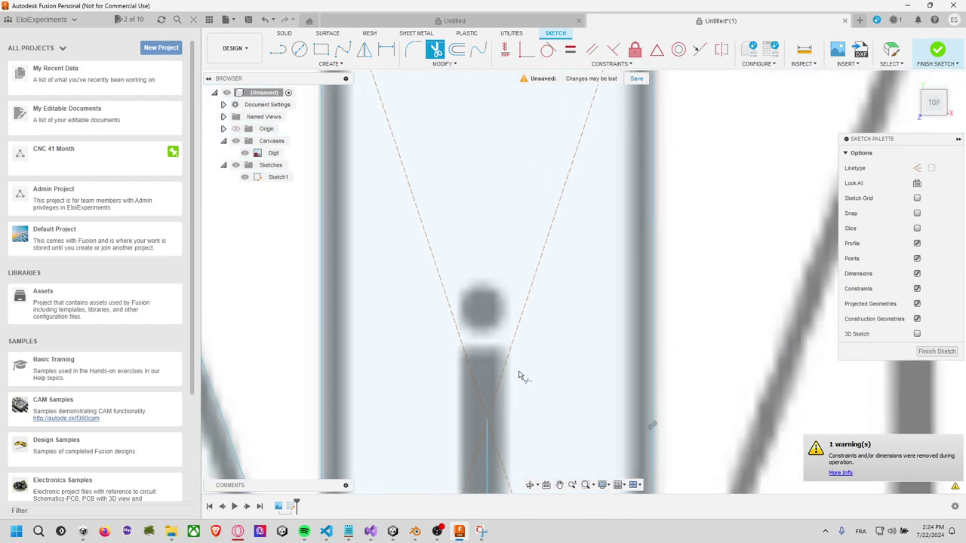
scroll(519, 385, "down", 1)
scroll(518, 403, "down", 1)
scroll(518, 408, "down", 2)
scroll(517, 419, "down", 2)
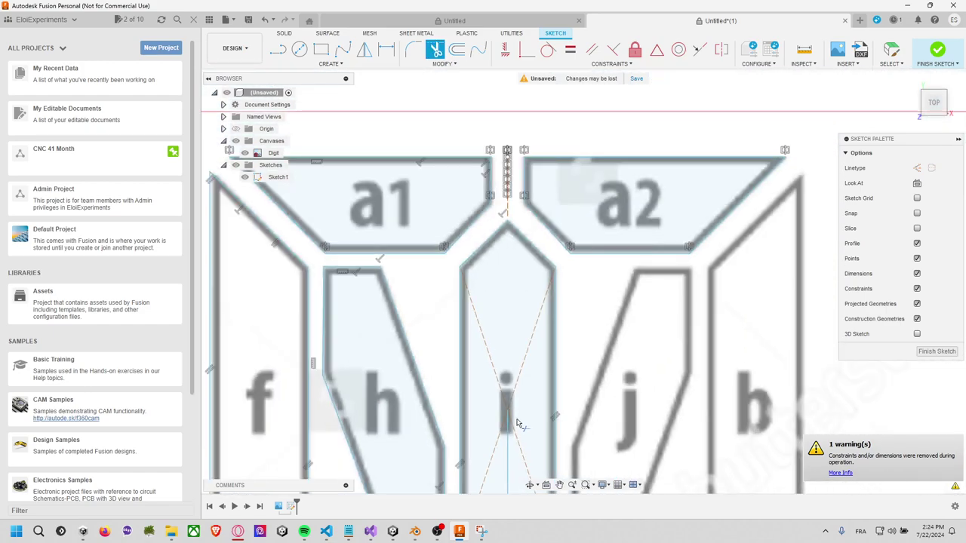
Exit Trim and zoom in on the g1 and g2 hexagons
middle_click_drag(518, 424, 527, 213)
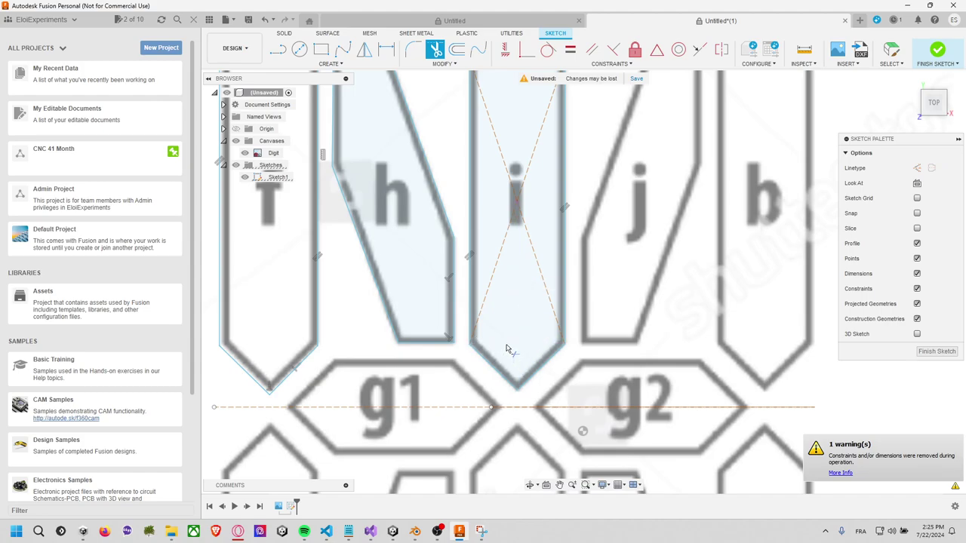
scroll(507, 348, "down", 1)
scroll(507, 349, "down", 3)
key("Escape")
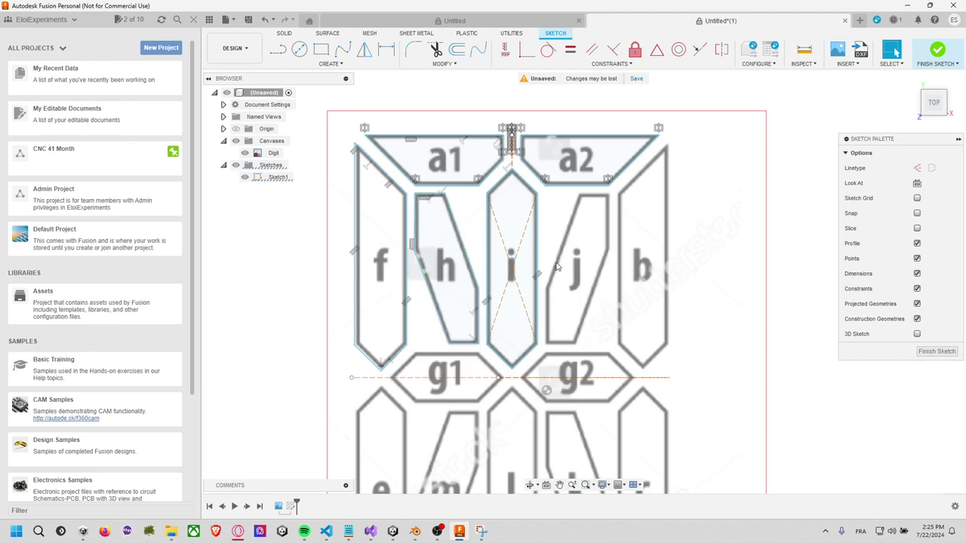
scroll(444, 371, "up", 1)
scroll(441, 373, "up", 2)
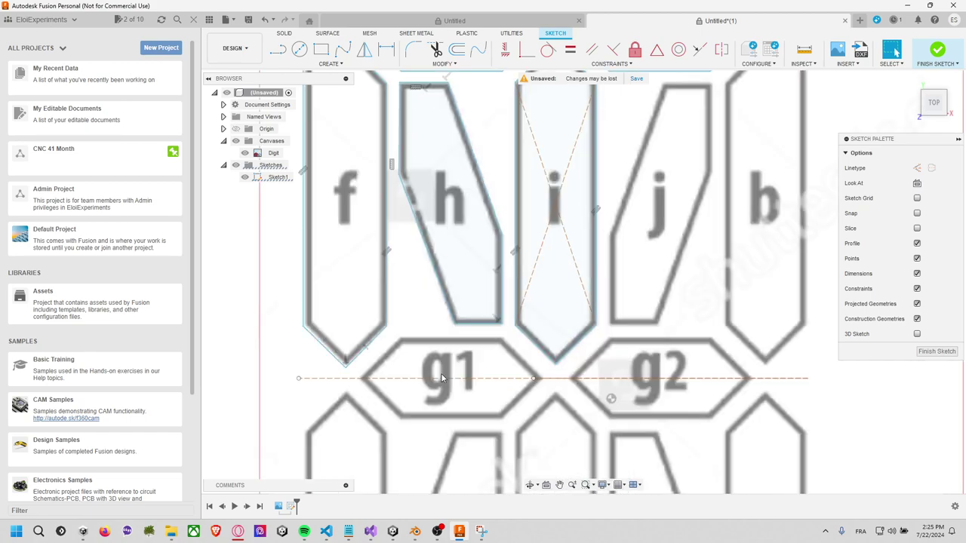
scroll(482, 359, "up", 2)
scroll(541, 338, "up", 1)
scroll(541, 338, "up", 1)
Draw a 4.494 mm solid line along g1's dashed centre line, left point to right point
scroll(532, 332, "up", 1)
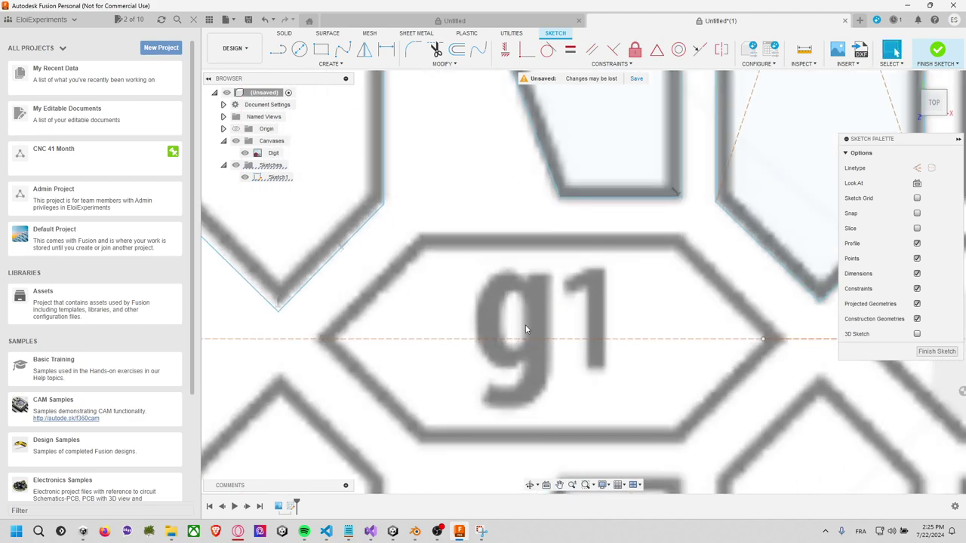
left_click(534, 339)
key("Delete")
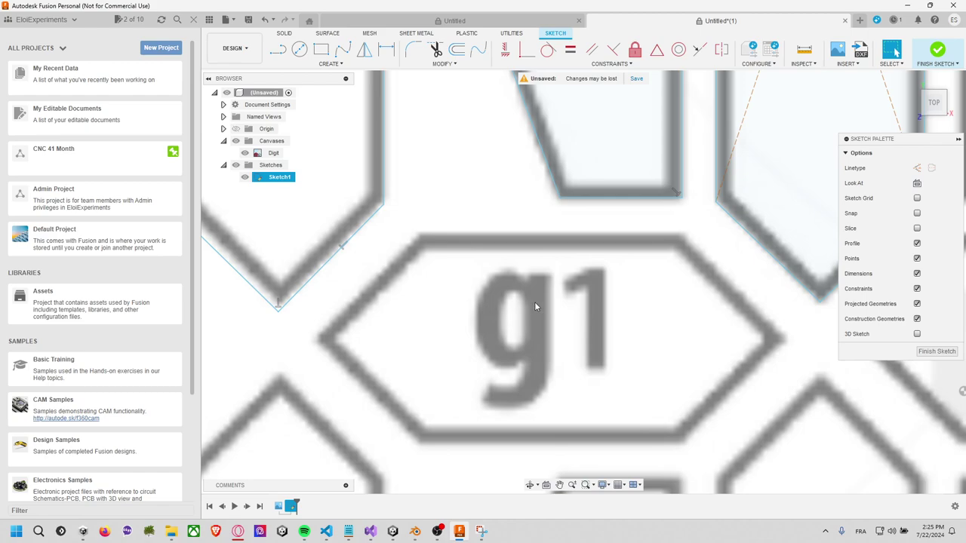
key("ctrl+z")
key("l")
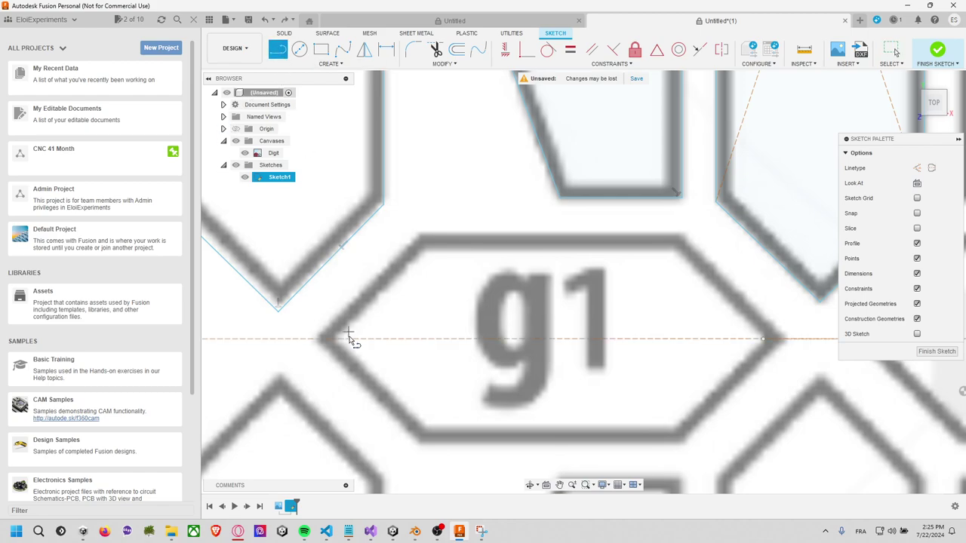
left_click(321, 339)
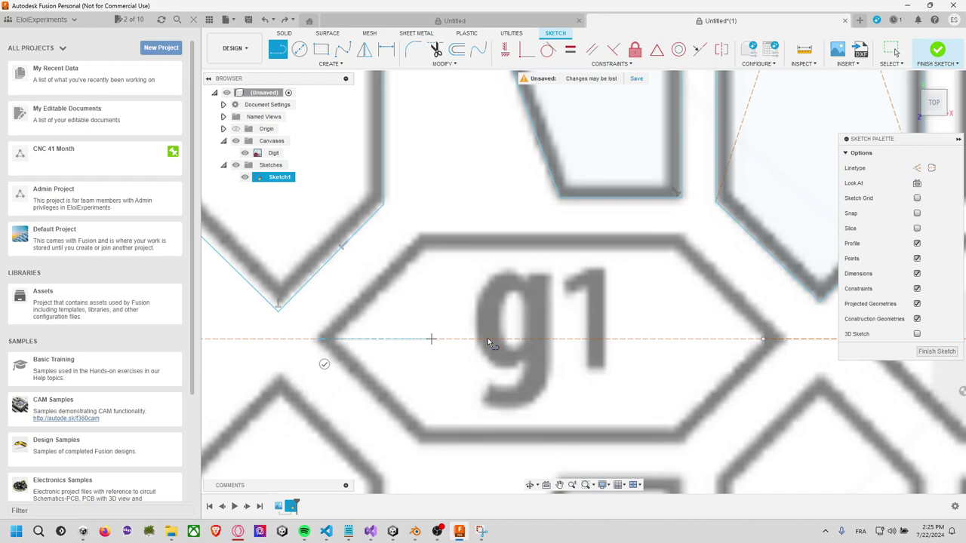
left_click(786, 339)
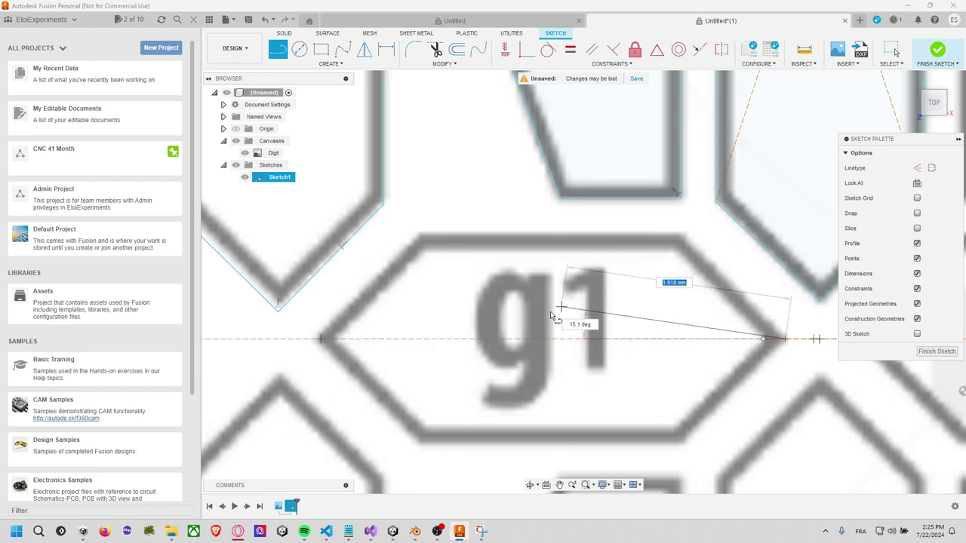
key("Escape")
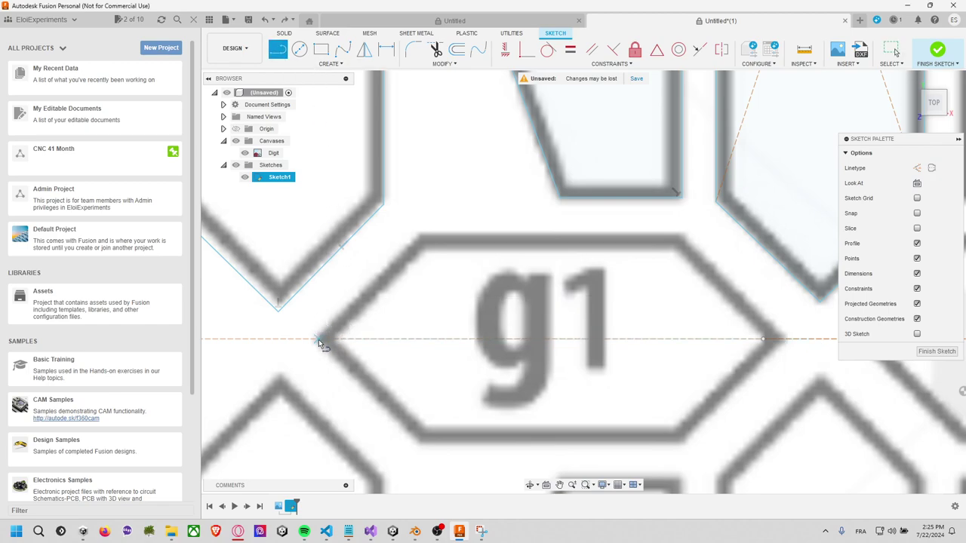
left_click(785, 338)
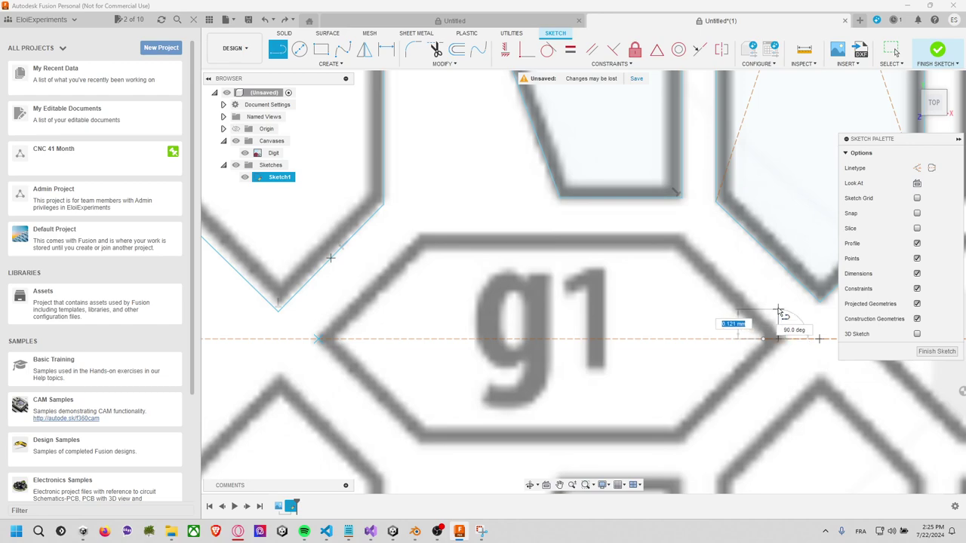
left_click(785, 340)
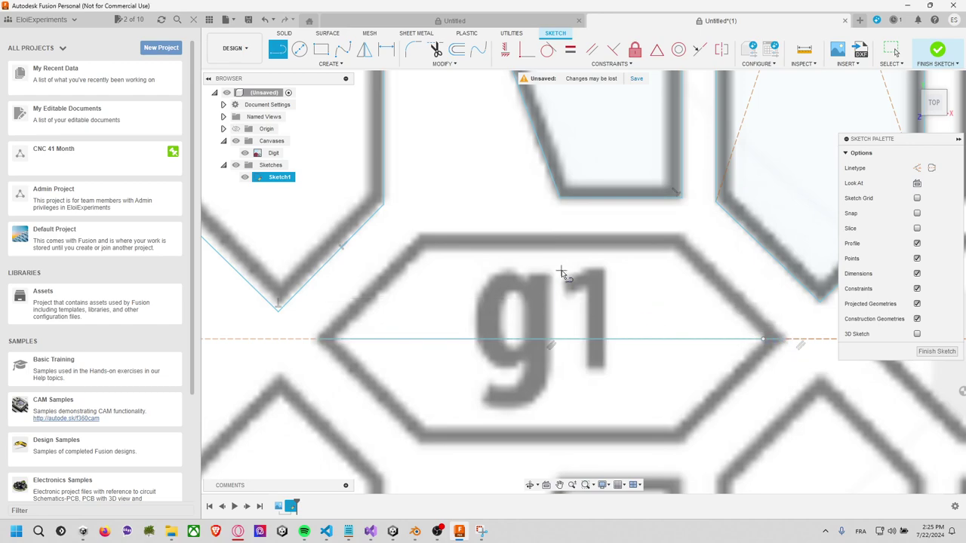
left_click(321, 52)
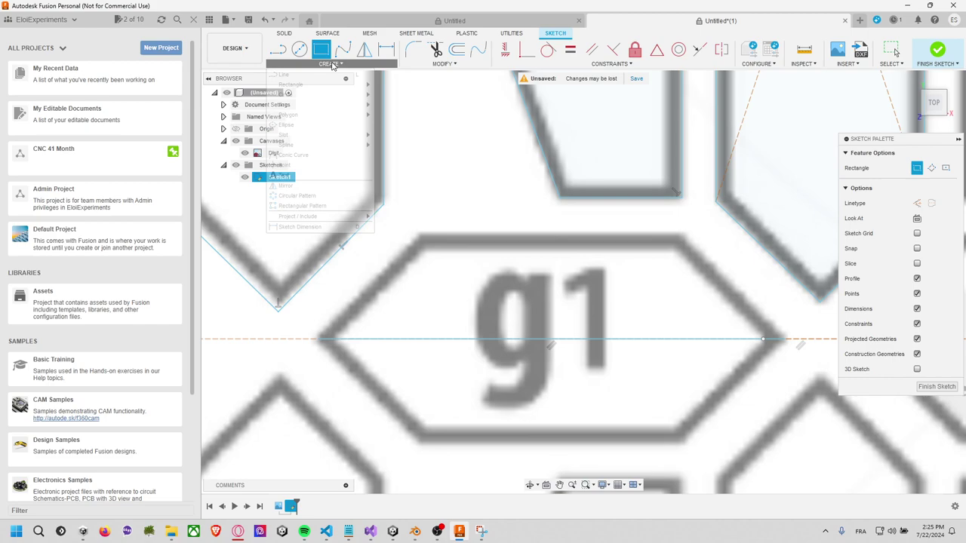
Draw a centre rectangle from g1's midpoint out to its top edge
left_click(329, 63)
left_click(404, 104)
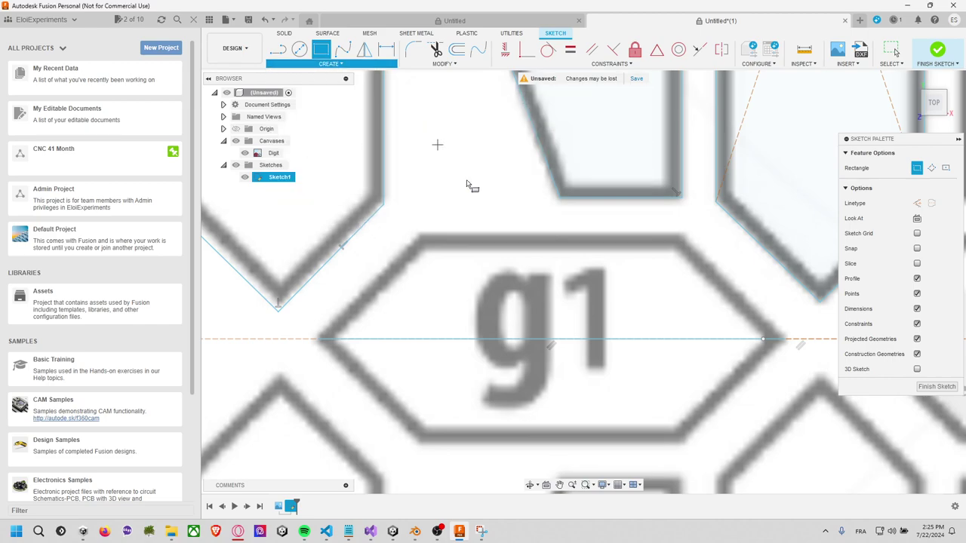
left_click(551, 339)
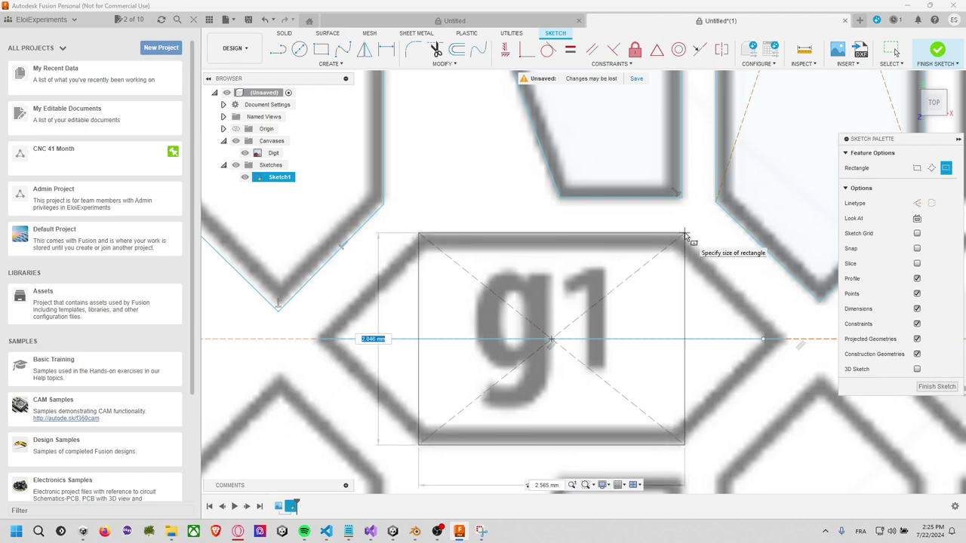
left_click(685, 237)
Connect the rectangle's four corners to g1's left and right points with slanted lines
left_click(275, 53)
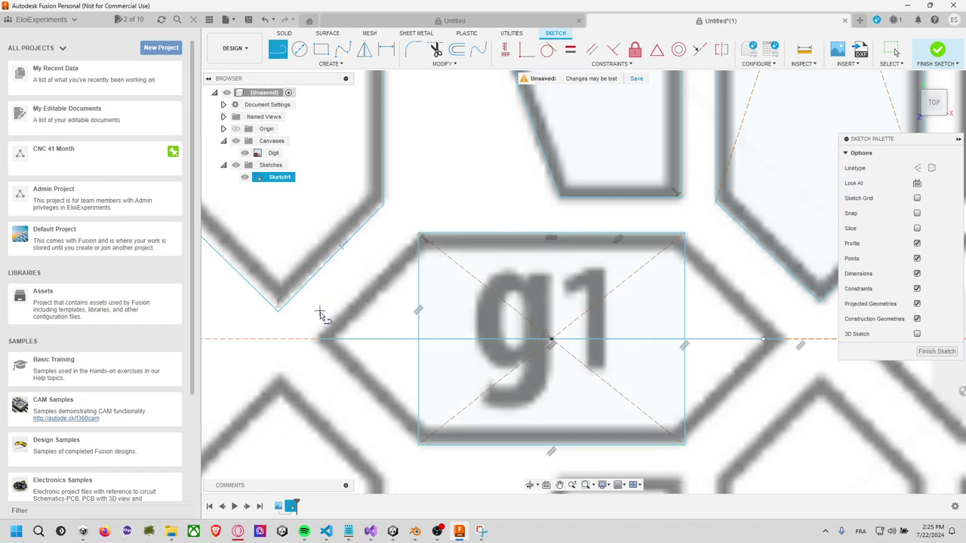
left_click(318, 339)
left_click(418, 228)
key("Escape")
left_click(278, 49)
left_click_drag(418, 230, 318, 339)
key("Escape")
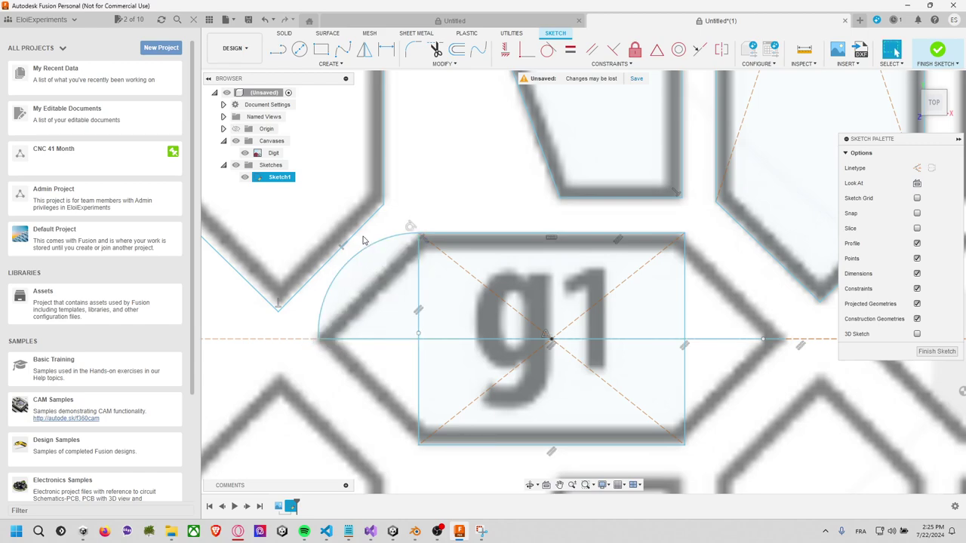
key("ctrl+z")
left_click(277, 49)
mouse_move(418, 234)
left_mouse_down()
mouse_move(313, 351)
mouse_move(303, 341)
mouse_move(318, 339)
left_mouse_up()
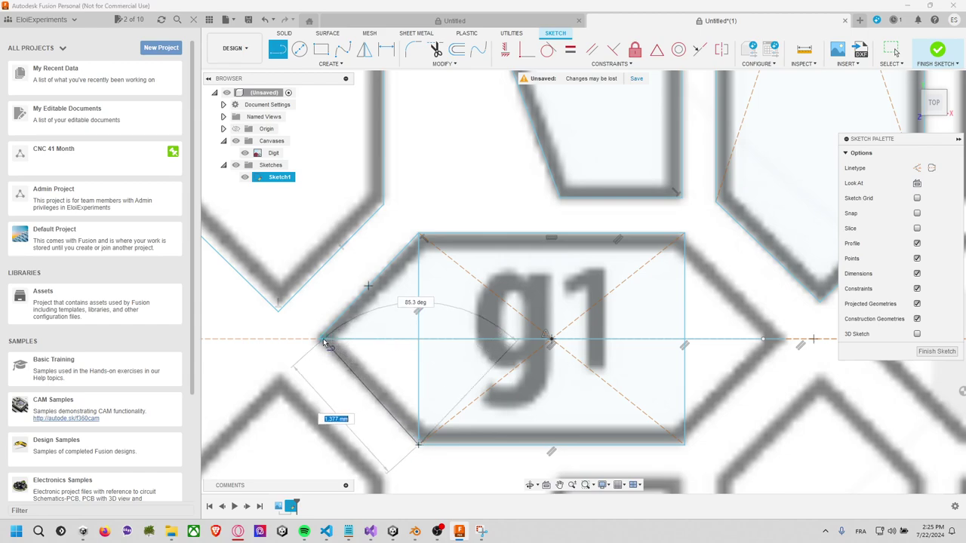
left_click_drag(420, 449, 319, 339)
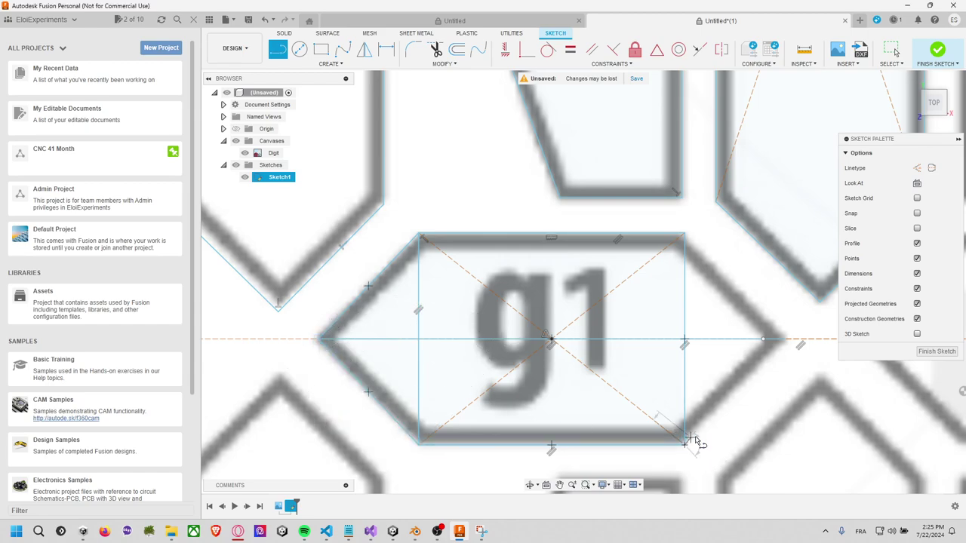
left_click_drag(692, 441, 762, 339)
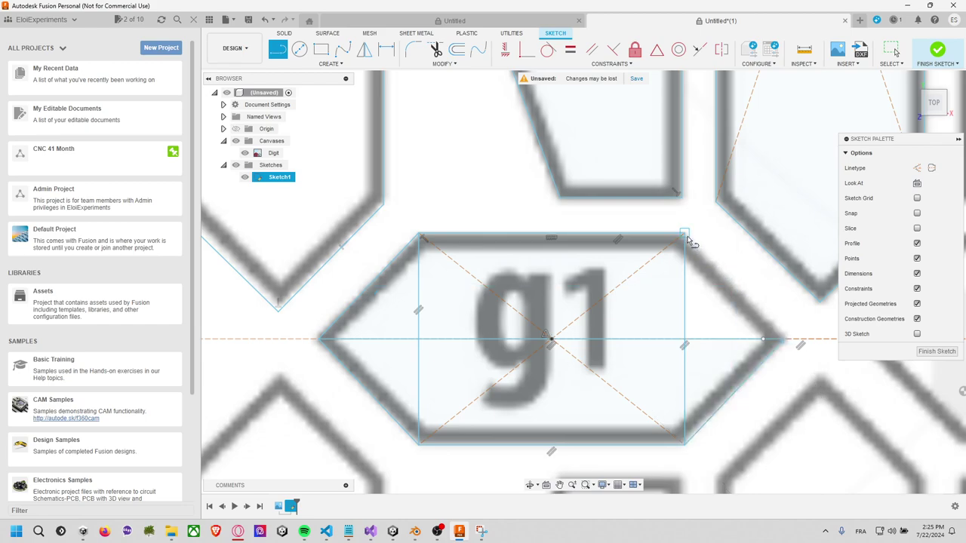
left_click_drag(684, 234, 762, 339)
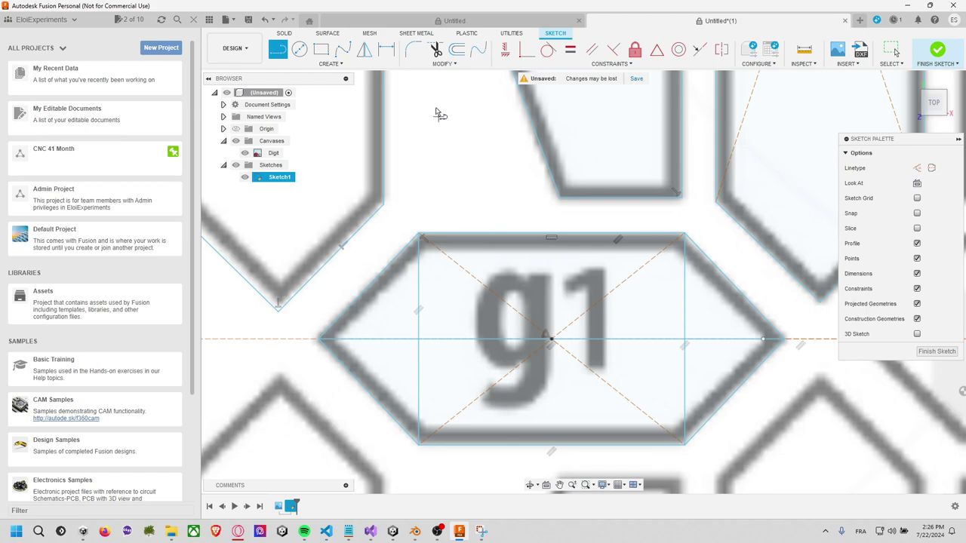
Trim the rectangle's vertical edges and the centre-line pieces inside the g1 hexagon
left_click(438, 58)
left_click(725, 337)
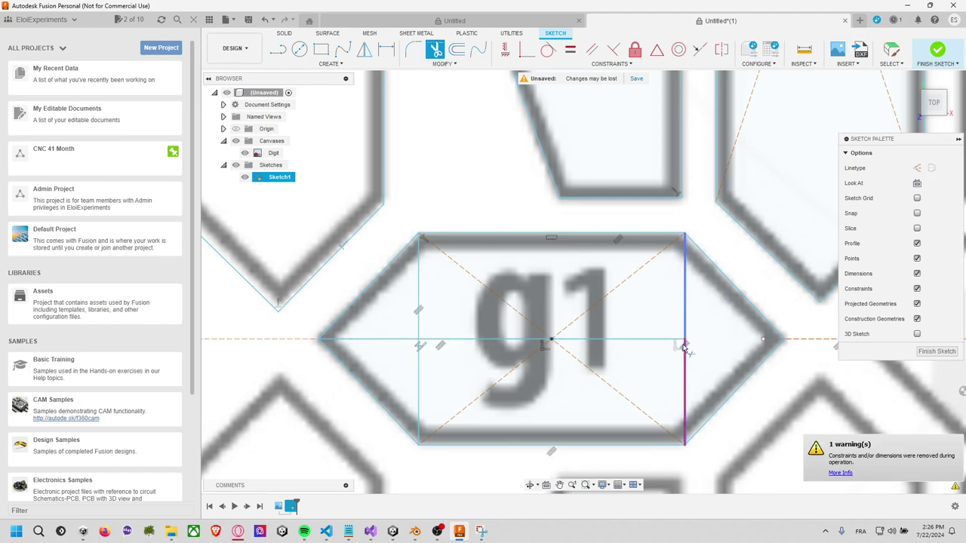
left_click(682, 338)
left_click(667, 339)
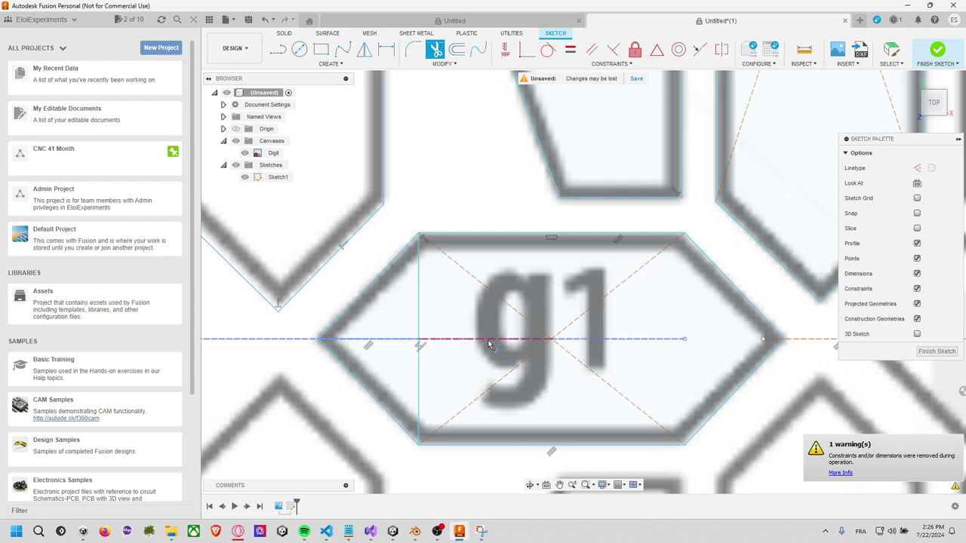
left_click(400, 339)
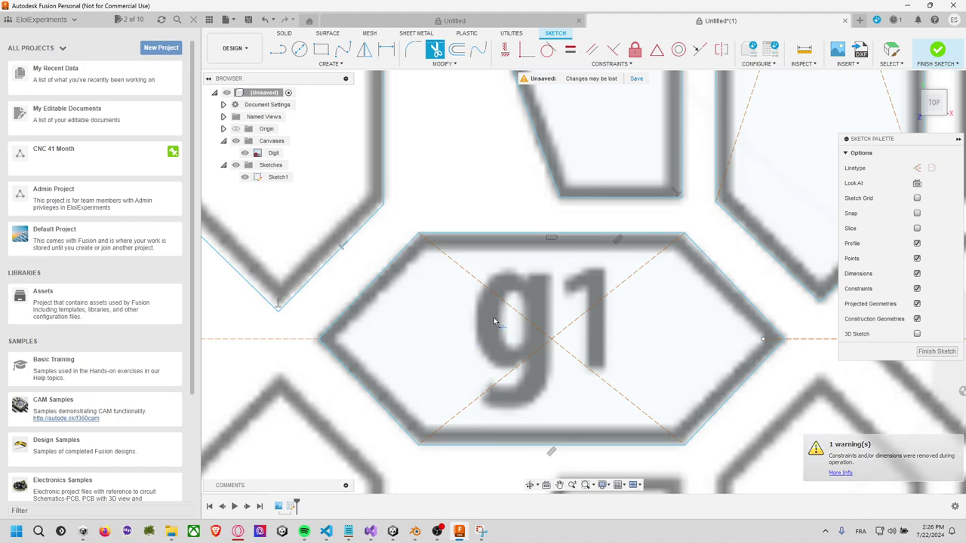
scroll(491, 319, "up", 1)
scroll(565, 319, "down", 2)
scroll(609, 315, "down", 2)
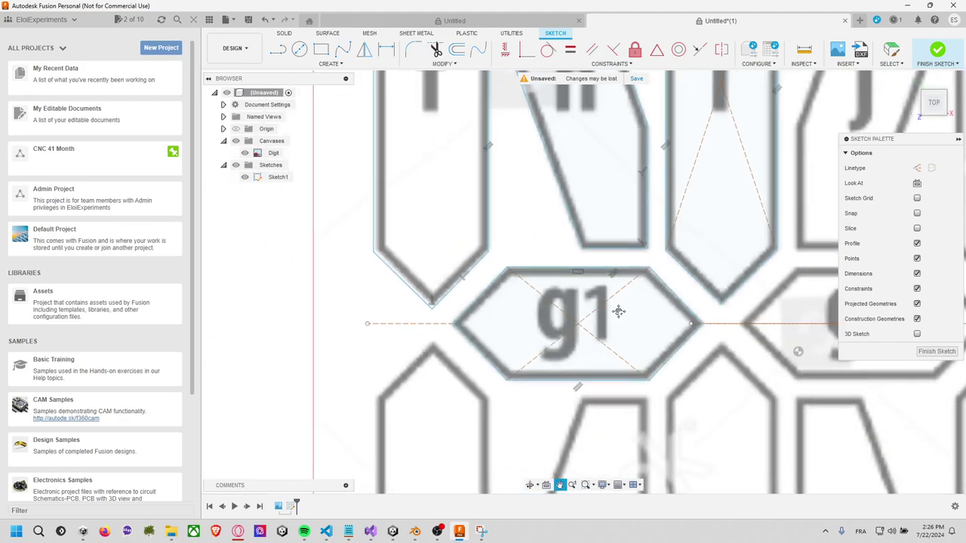
middle_click_drag(631, 321, 485, 285)
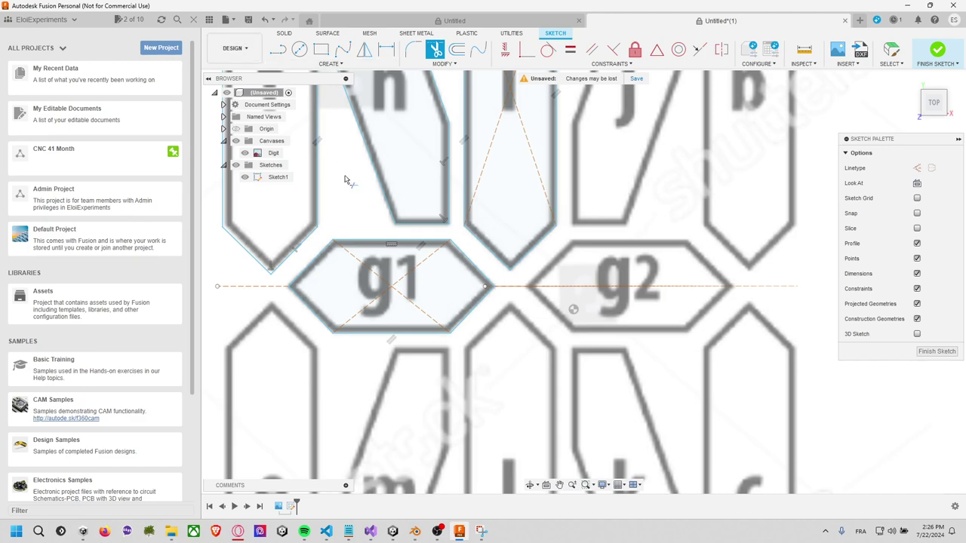
scroll(531, 289, "up", 1)
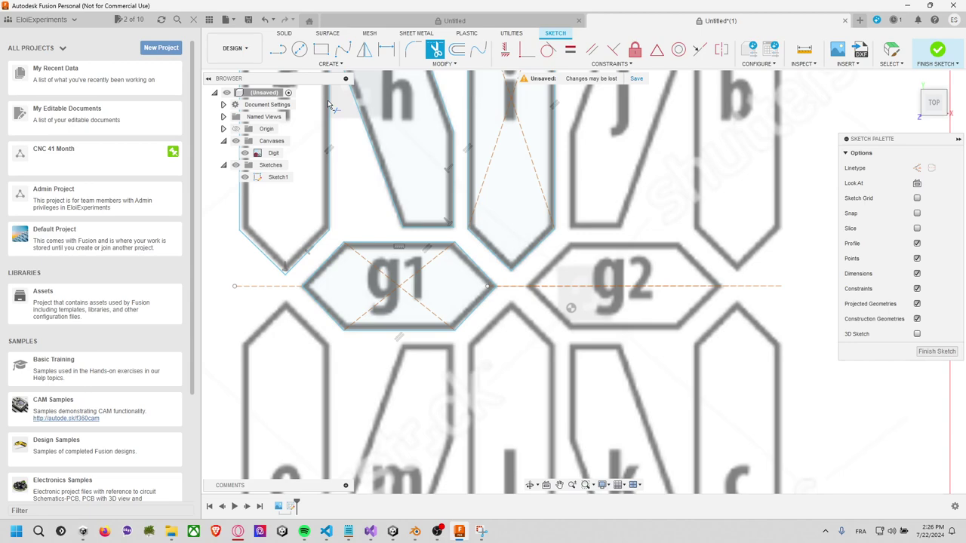
Move the second hexagon outline 5.20 mm right so it sits over segment g2
key("Escape")
double_click(368, 243)
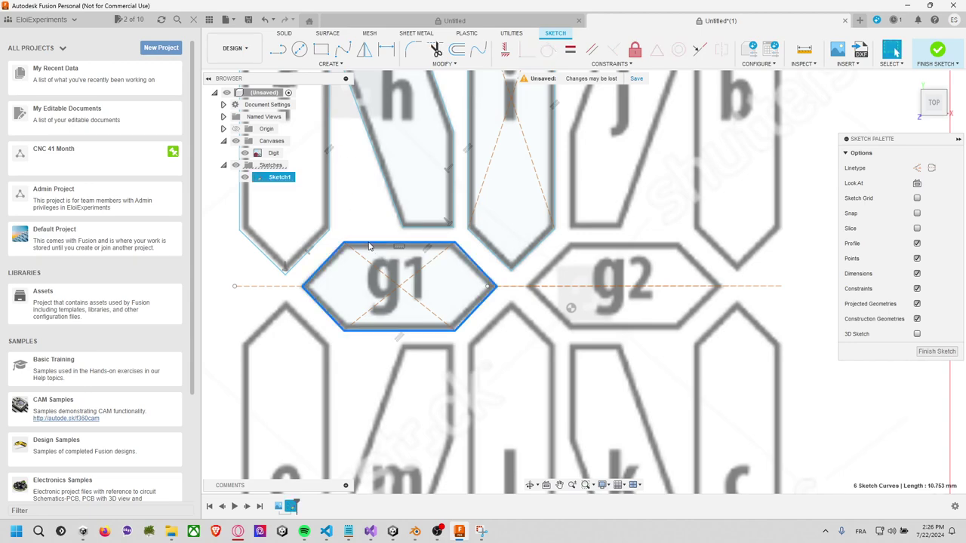
key("m")
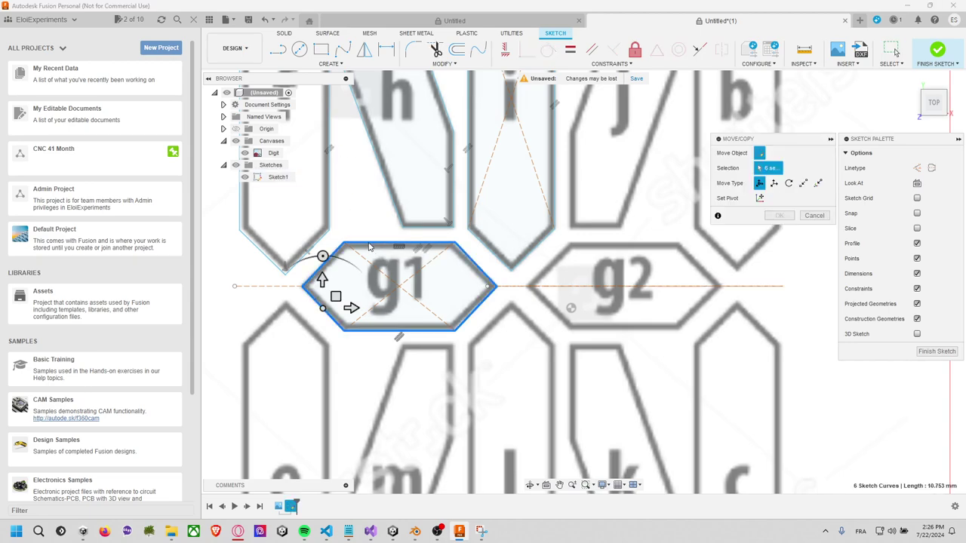
left_click_drag(354, 308, 579, 314)
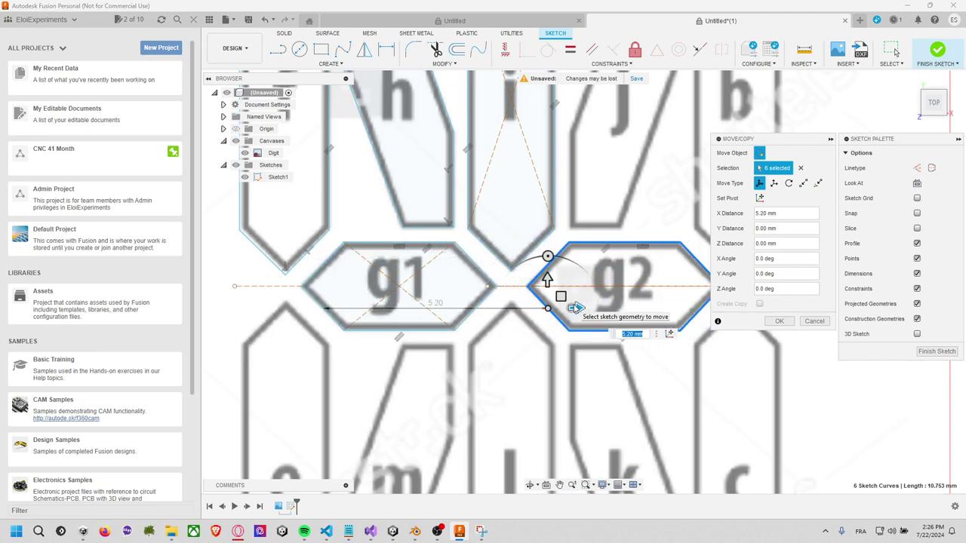
key("Return")
scroll(546, 232, "up", 2)
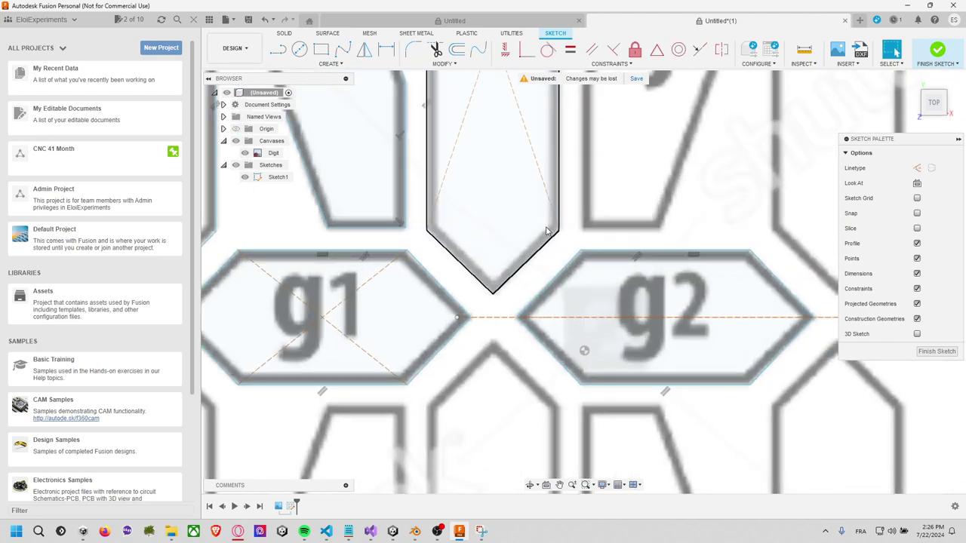
scroll(546, 232, "down", 1)
scroll(542, 245, "down", 1)
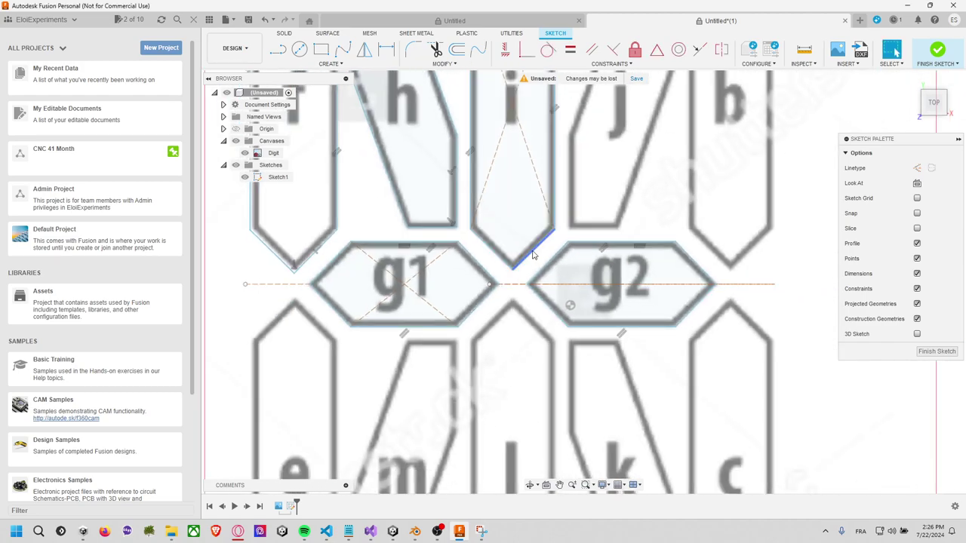
Copy the pointed i outline 8.70 mm down onto the l segment position
double_click(533, 255)
key("m")
scroll(532, 255, "up", 2)
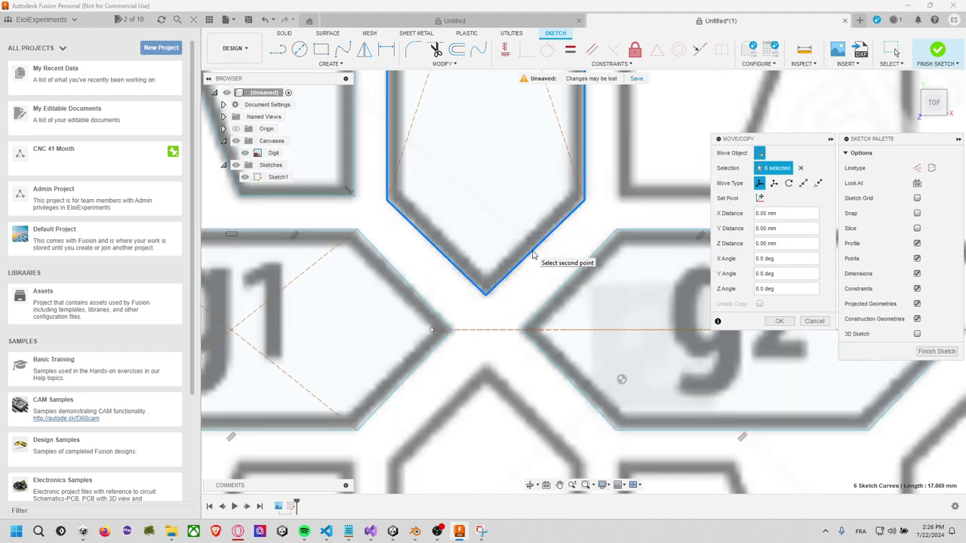
scroll(533, 253, "down", 3)
scroll(536, 240, "down", 2)
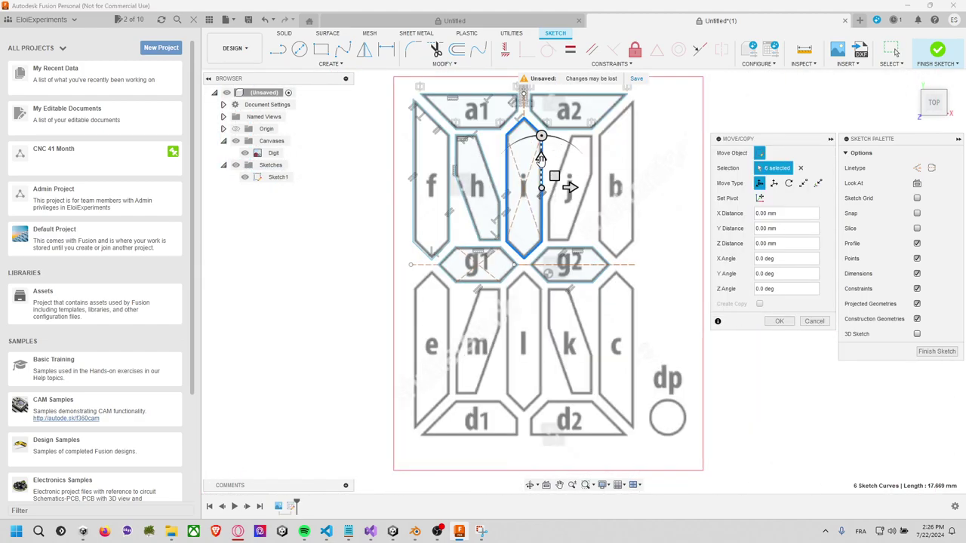
left_click_drag(540, 159, 542, 303)
scroll(541, 302, "down", 1)
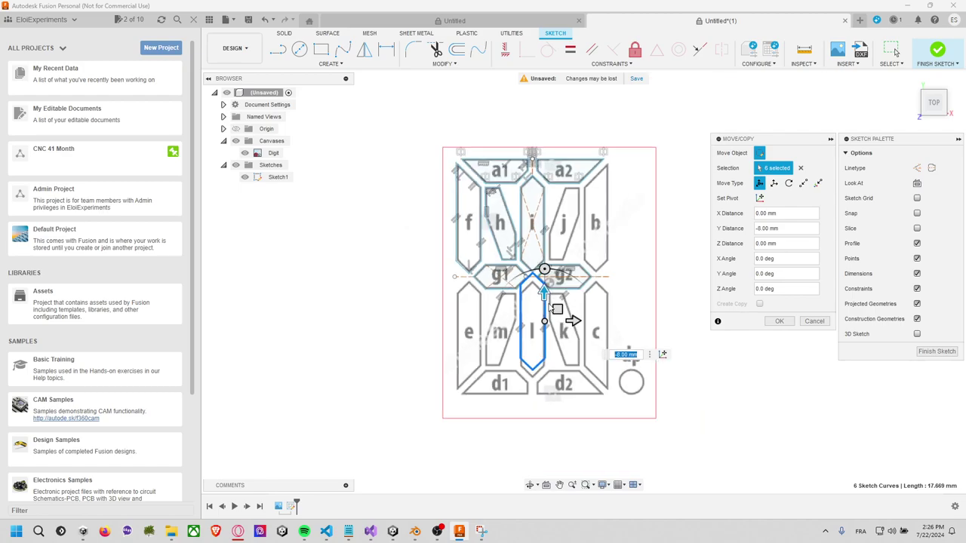
scroll(542, 302, "up", 2)
scroll(541, 298, "up", 3)
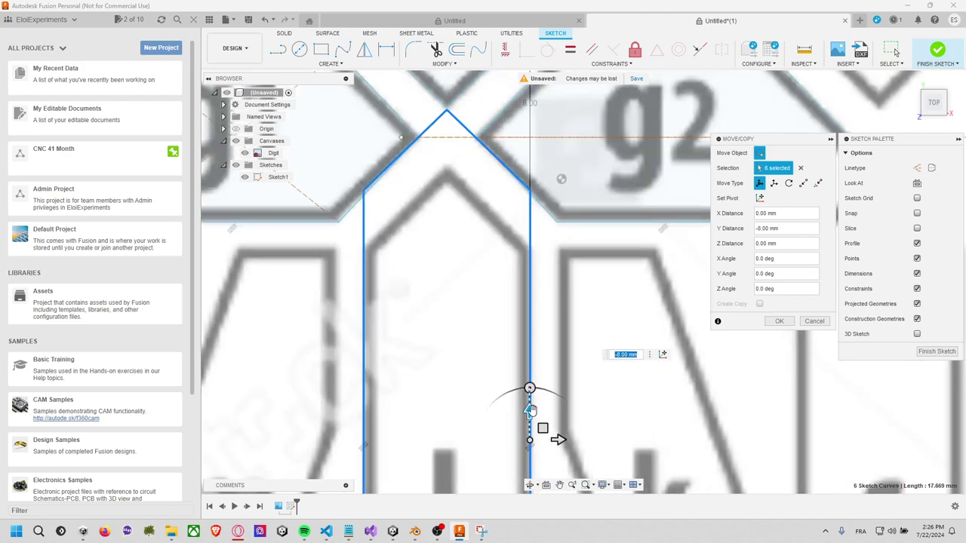
left_click_drag(530, 410, 530, 460)
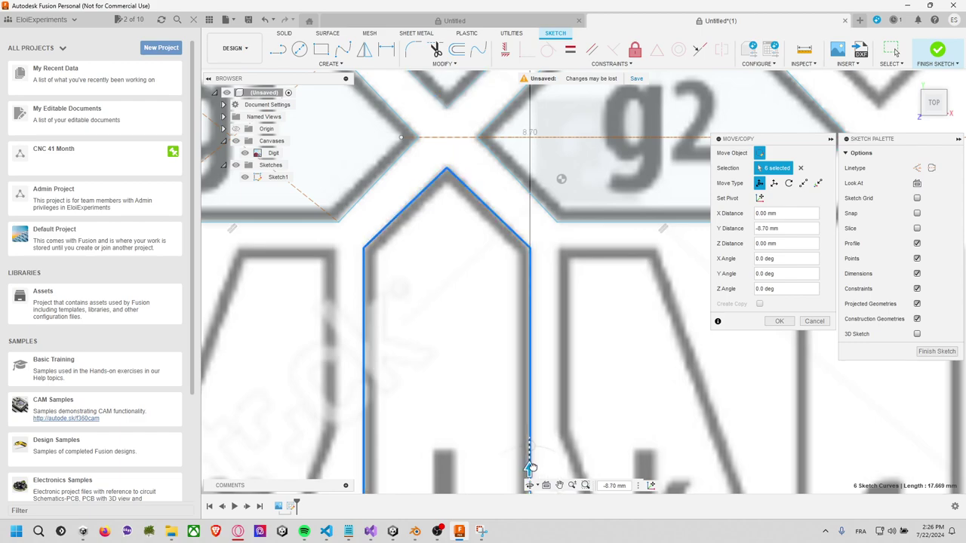
left_click_drag(531, 462, 530, 467)
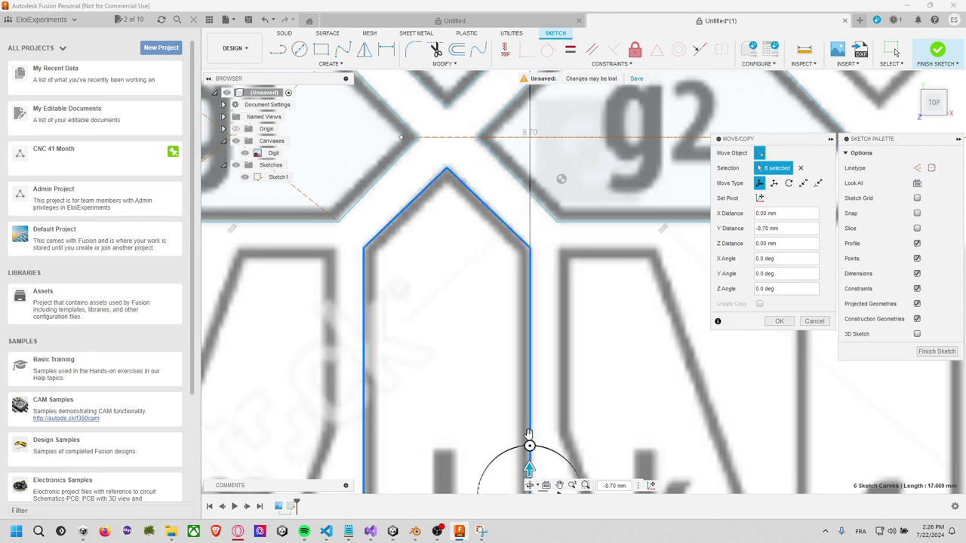
key("Return")
scroll(468, 320, "up", 2)
scroll(468, 320, "down", 2)
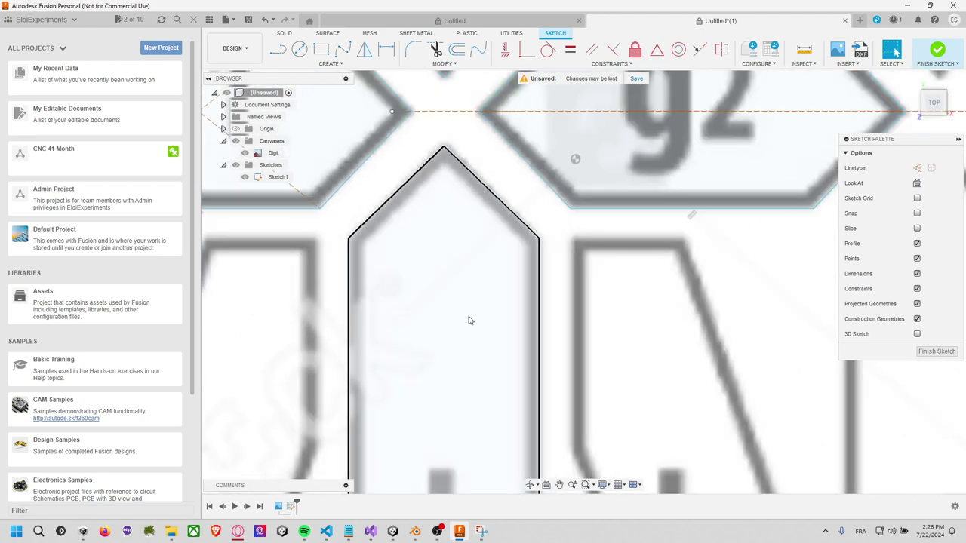
scroll(468, 320, "down", 2)
scroll(468, 321, "down", 2)
middle_click_drag(468, 321, 556, 317)
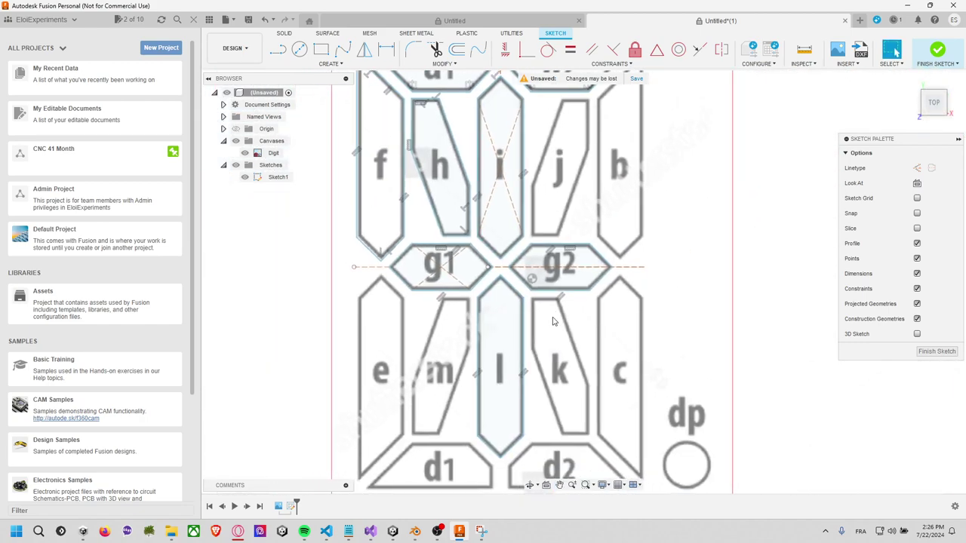
Mirror the h outline across the horizontal centre line to create m
double_click(467, 178)
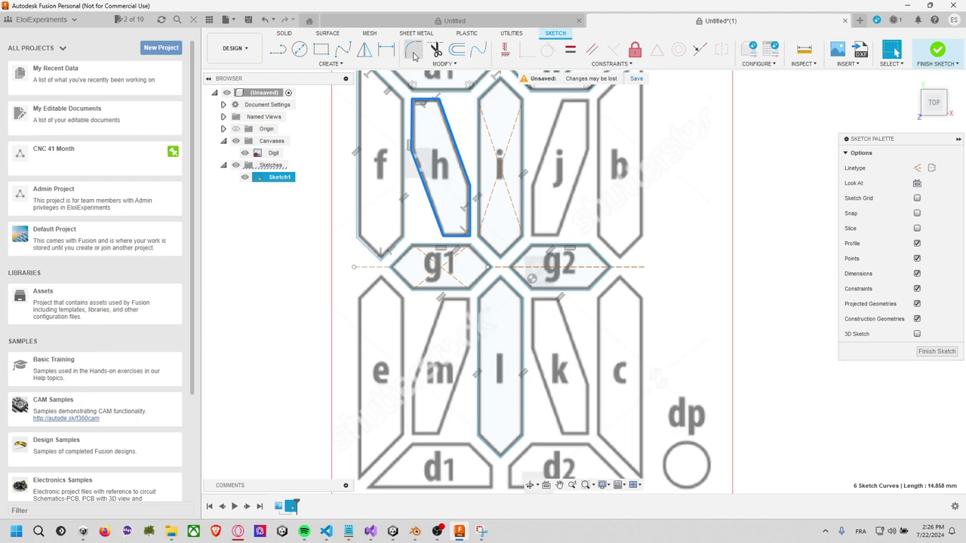
left_click(363, 50)
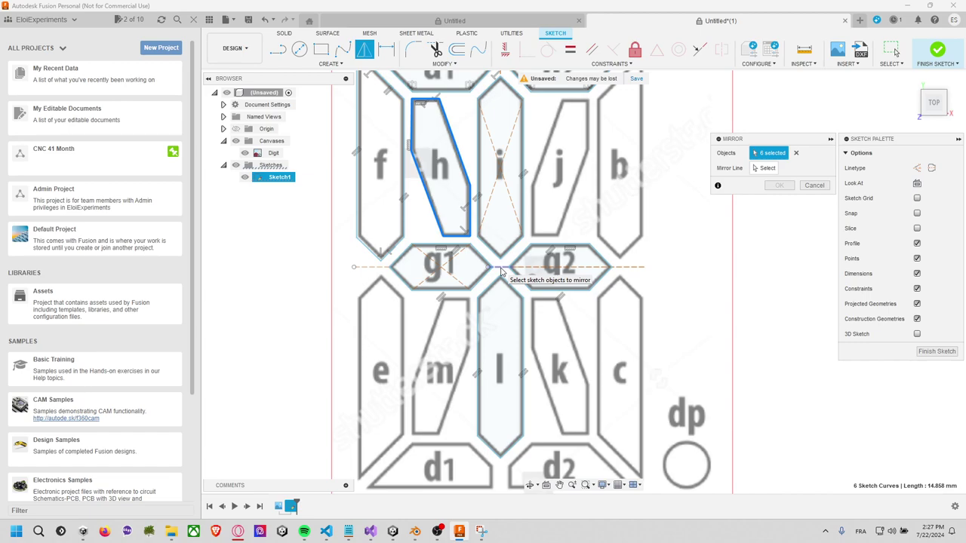
left_click(764, 168)
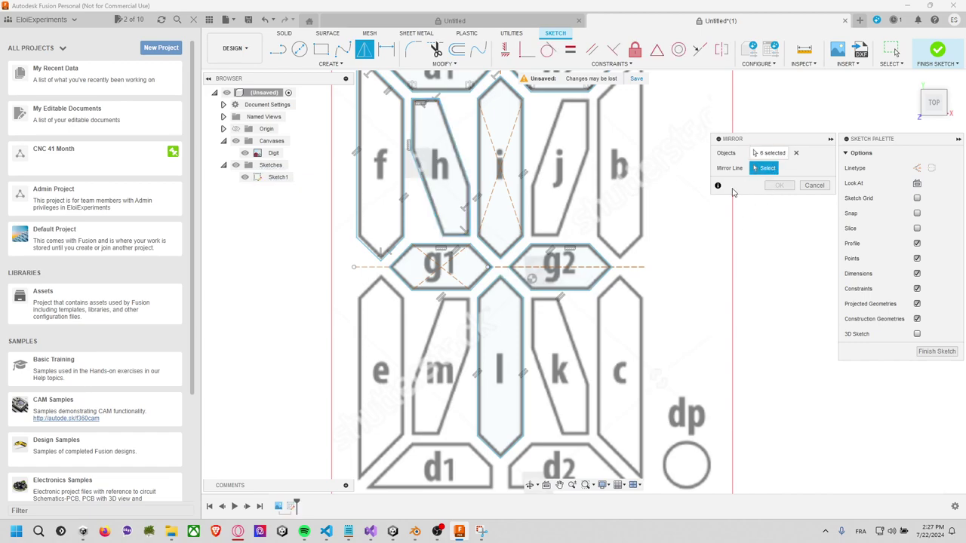
left_click(604, 267)
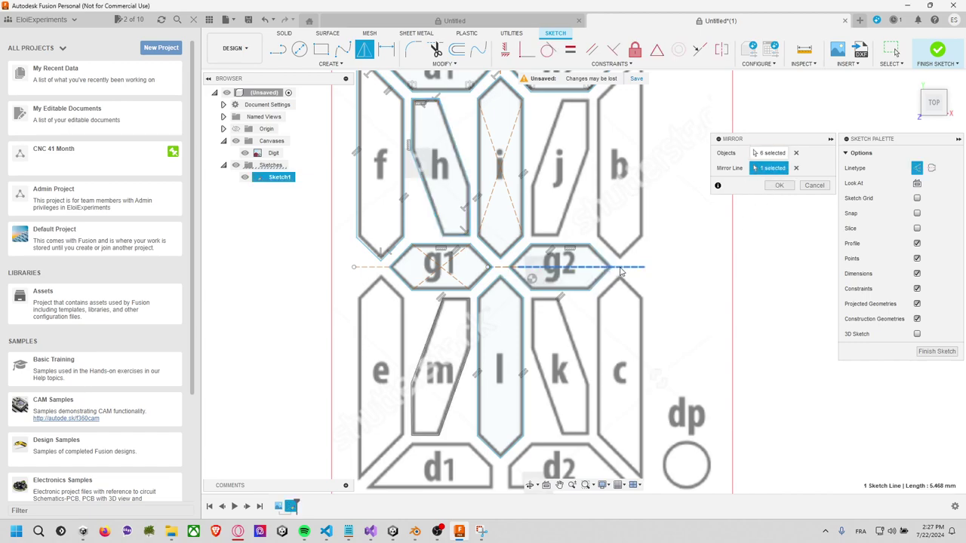
left_click(780, 186)
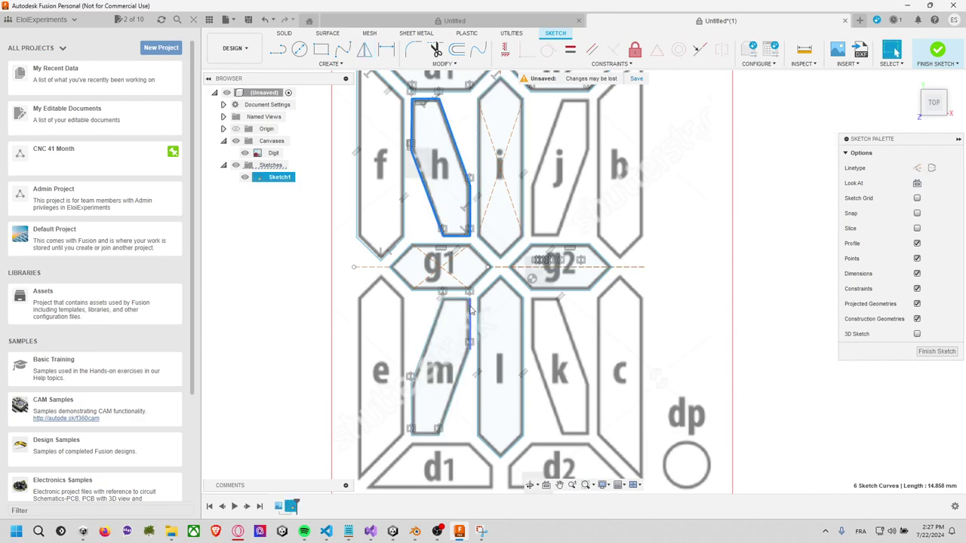
Set up a mirror of h and m across the vertical centre line
double_click(469, 328)
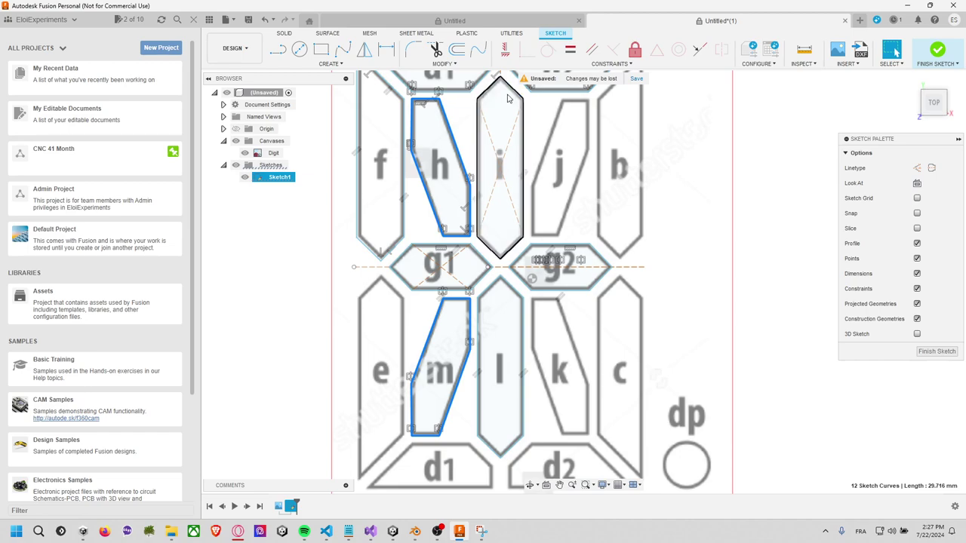
left_click(365, 49)
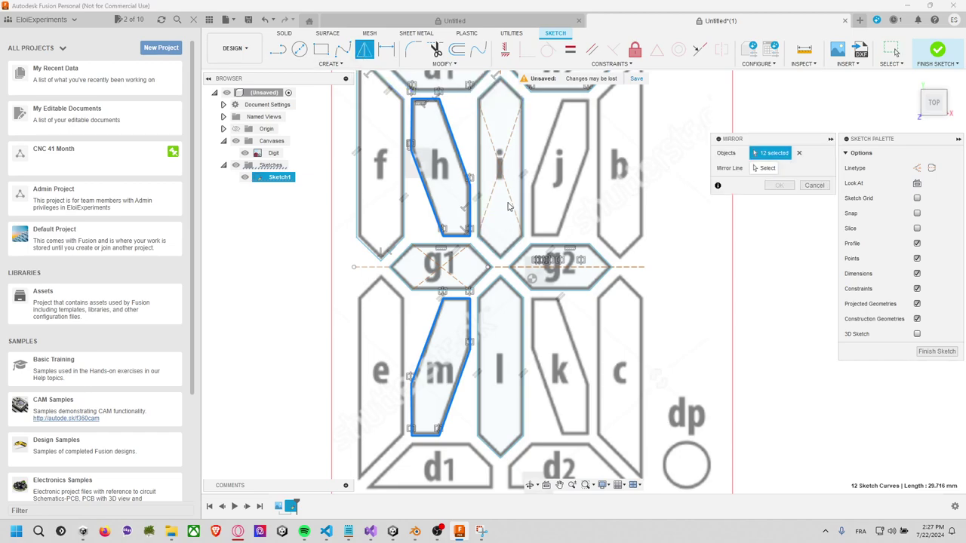
scroll(507, 136, "up", 2)
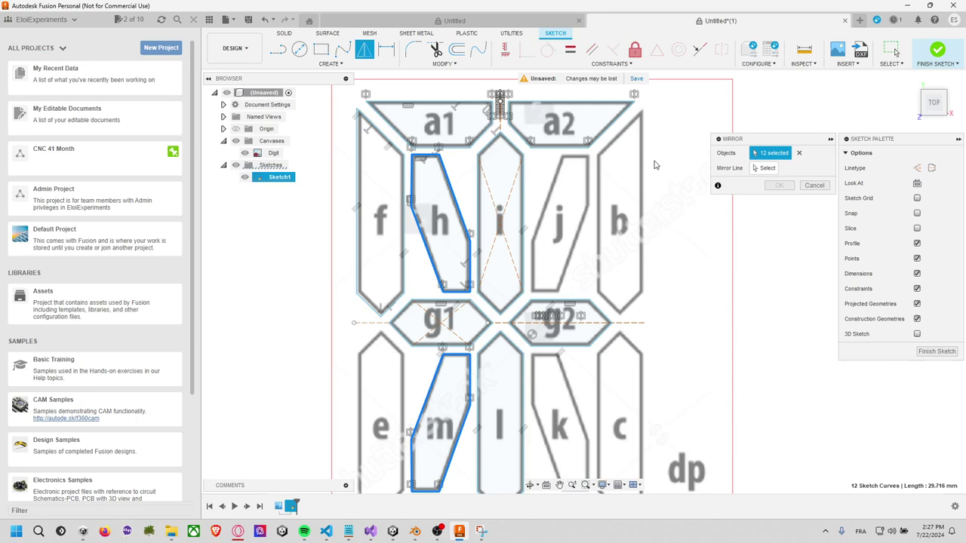
left_click(766, 168)
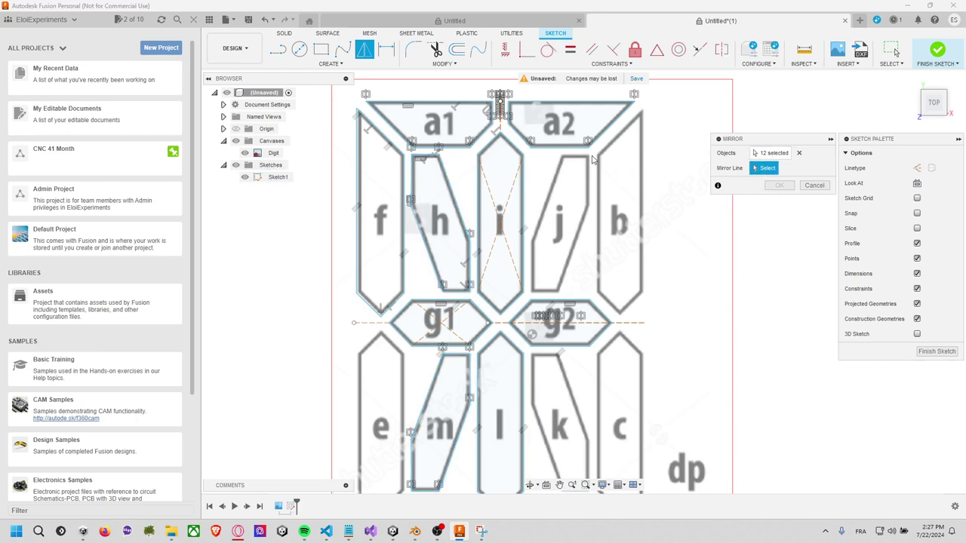
left_click(502, 130)
Apply the vertical mirror, creating the j and k outlines
left_click(779, 185)
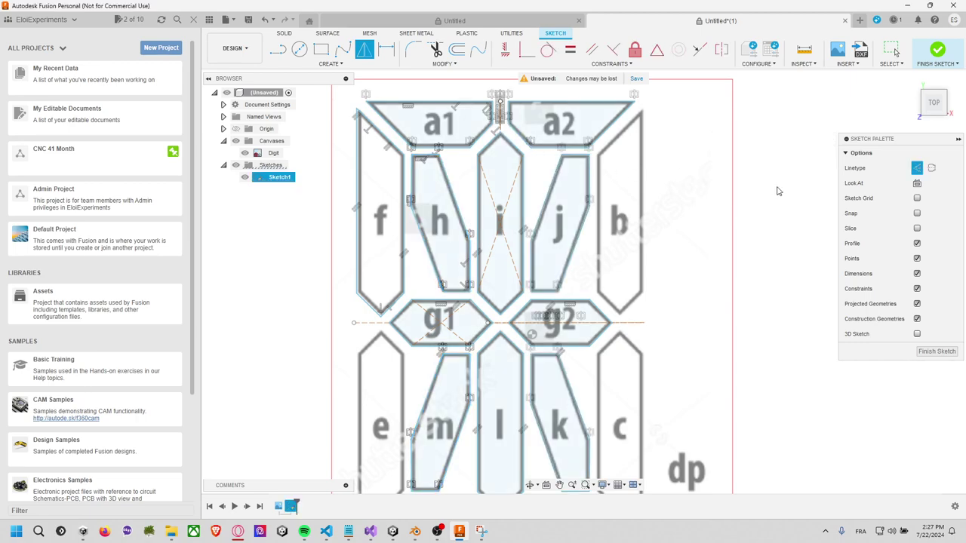
scroll(677, 259, "down", 1)
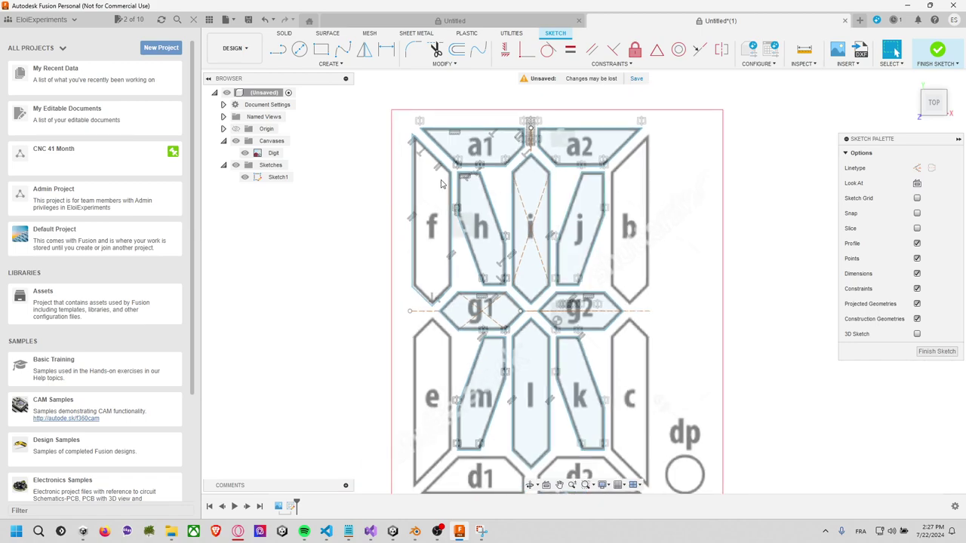
middle_click_drag(504, 247, 474, 197)
Mirror the a1 and a2 outlines across the horizontal centre line to form d1 and d2
left_click(506, 143)
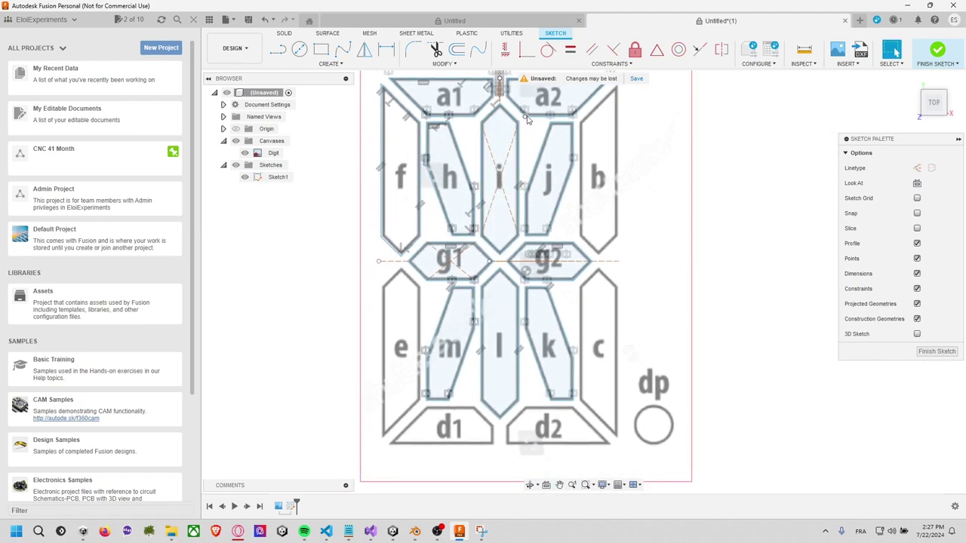
key("m")
middle_click_drag(515, 149, 500, 166)
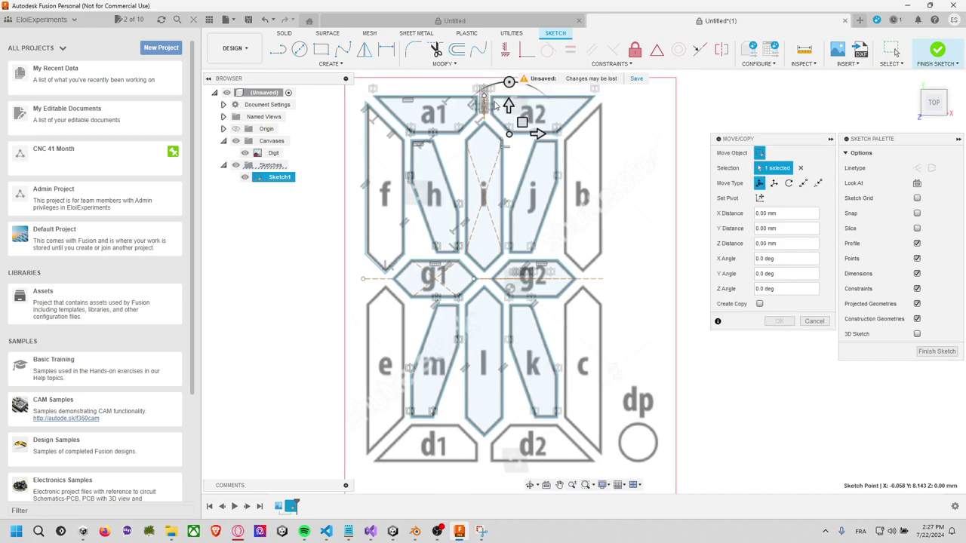
left_click(572, 104)
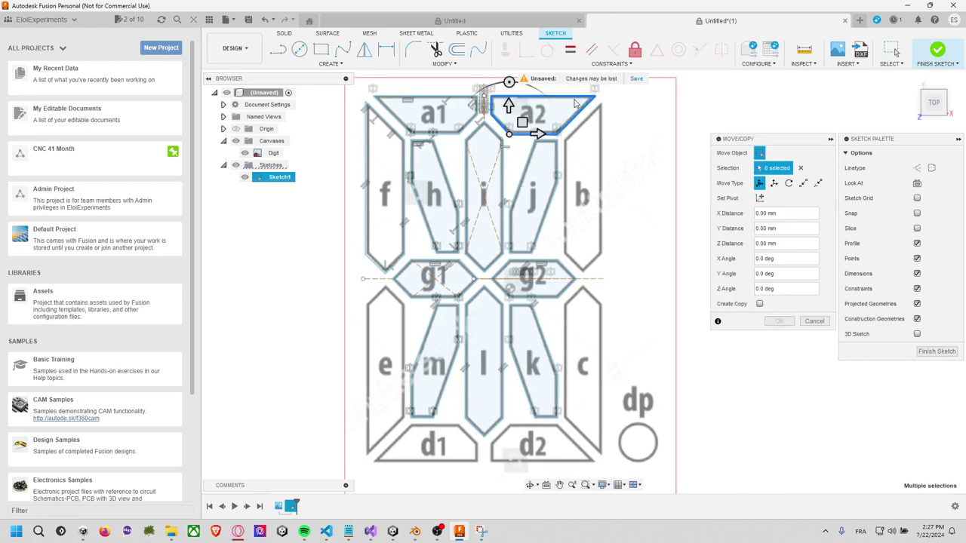
left_click(453, 94)
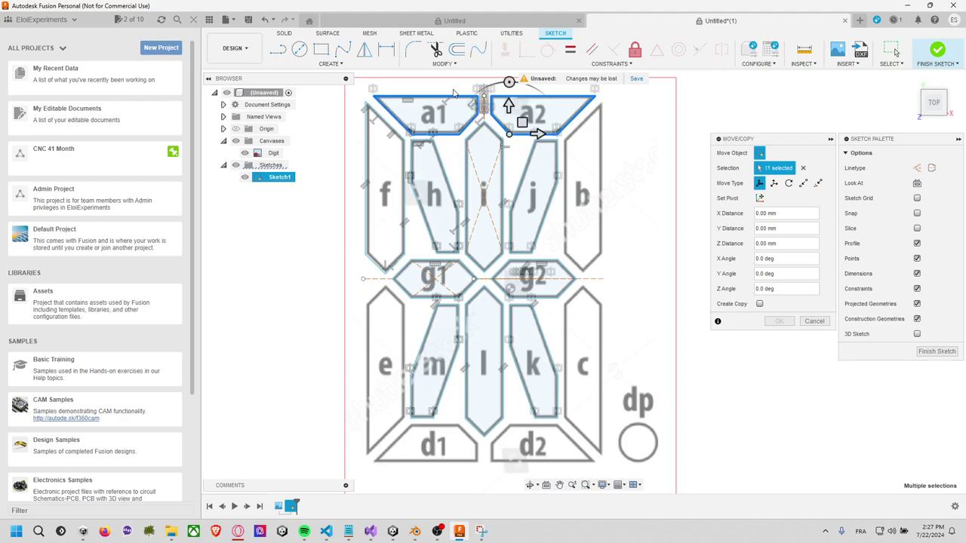
left_click(364, 49)
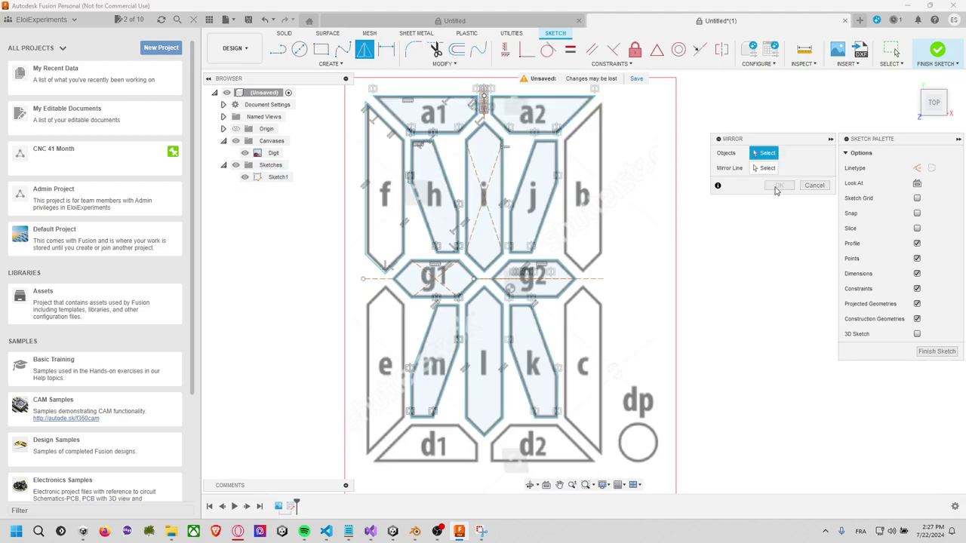
left_click(766, 167)
left_click(601, 278)
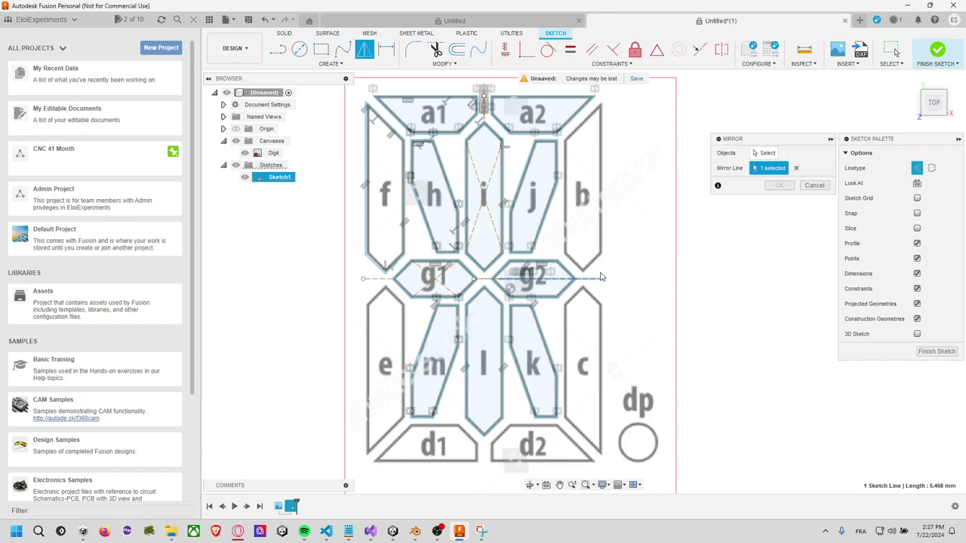
left_click(777, 153)
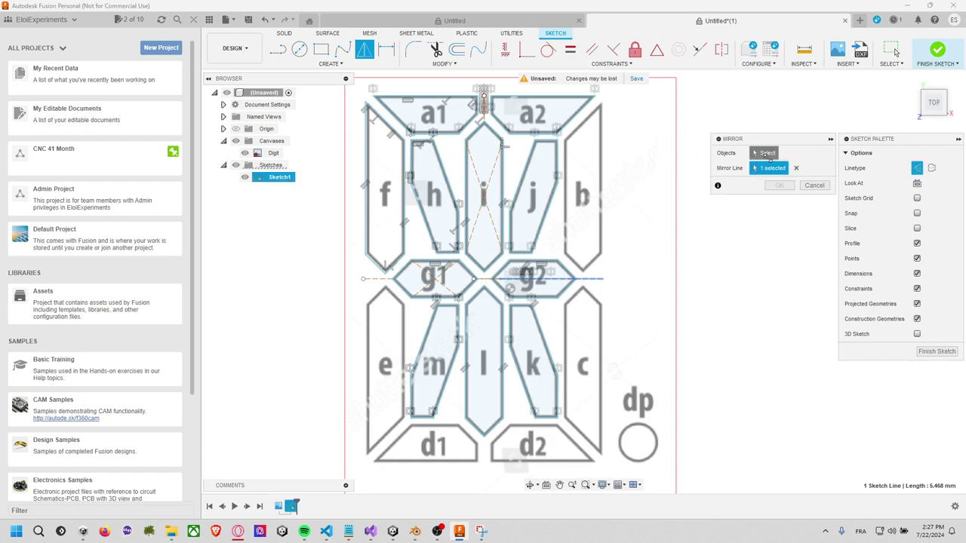
double_click(569, 123)
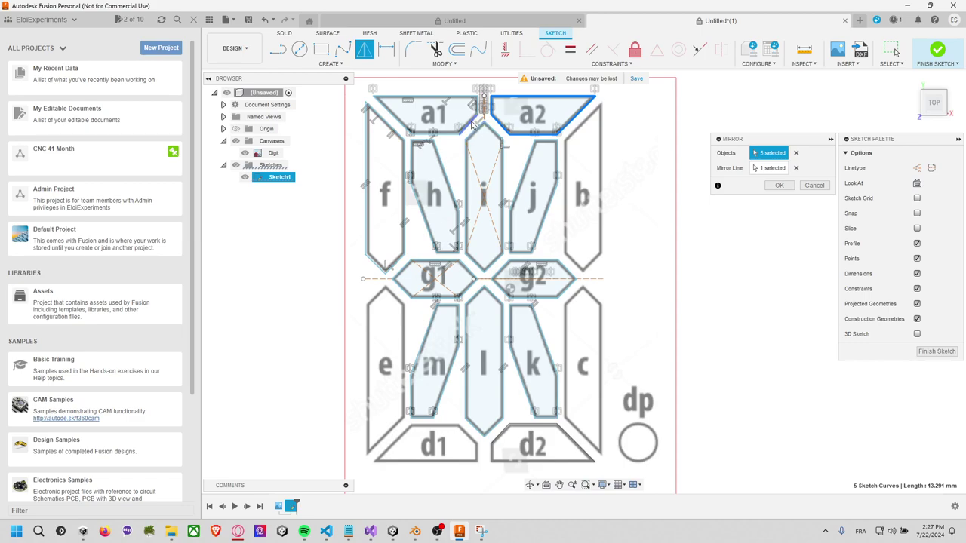
left_click(779, 185)
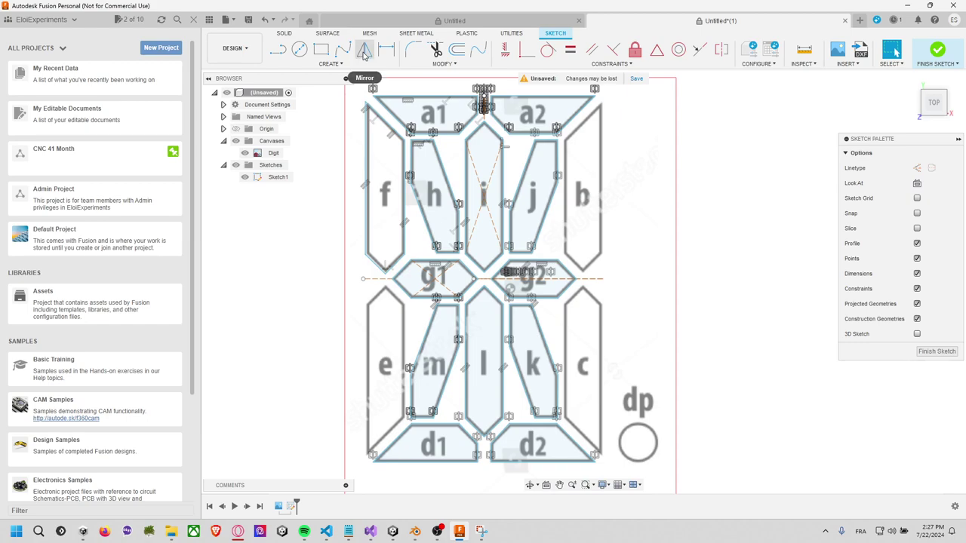
Mirror the f outline across the horizontal centreline to create e
left_click(365, 55)
double_click(406, 211)
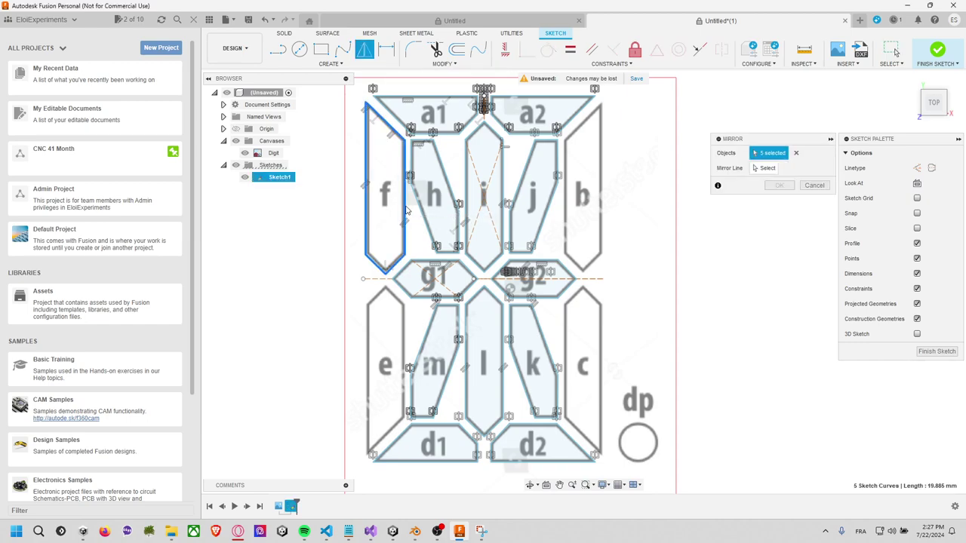
left_click(768, 168)
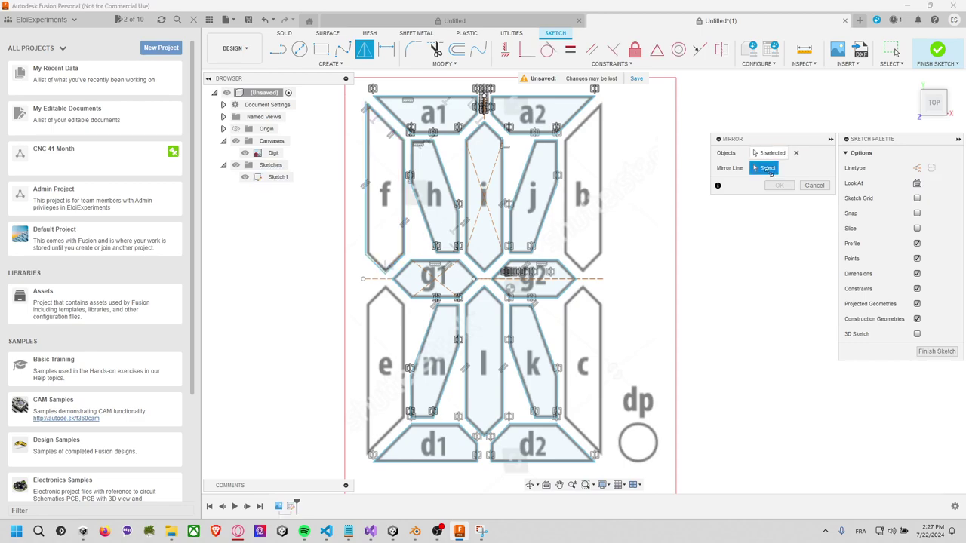
left_click(382, 278)
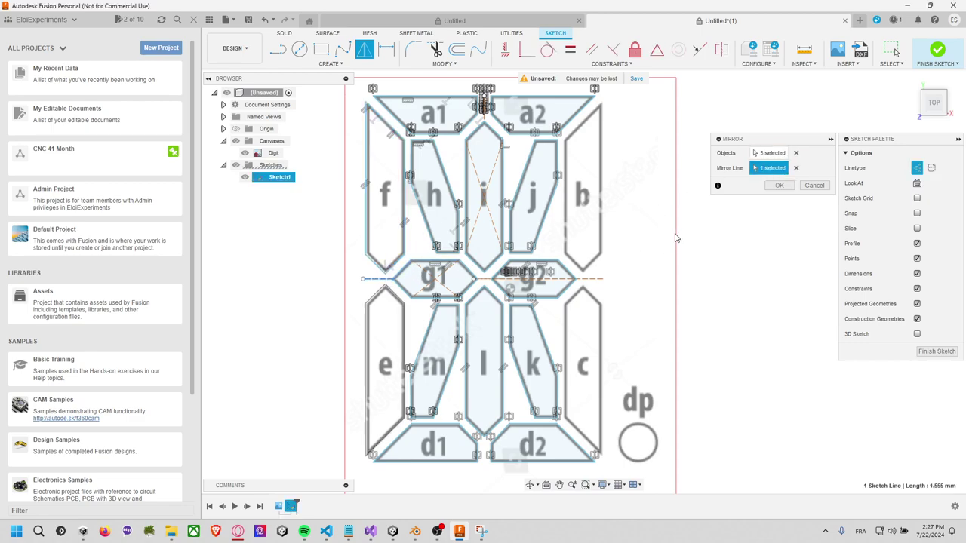
left_click(779, 185)
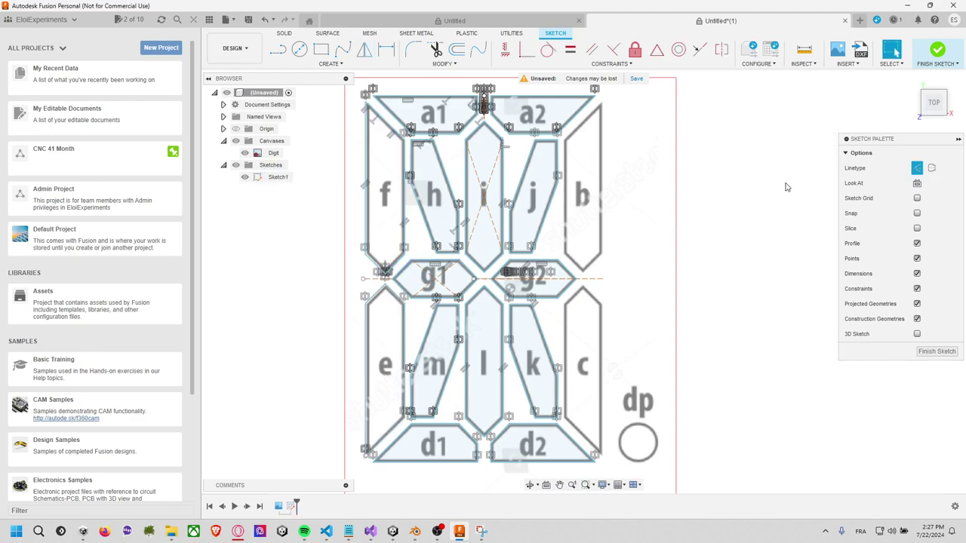
Mirror f and e across the vertical centreline onto the b/c side
left_click(364, 50)
double_click(404, 224)
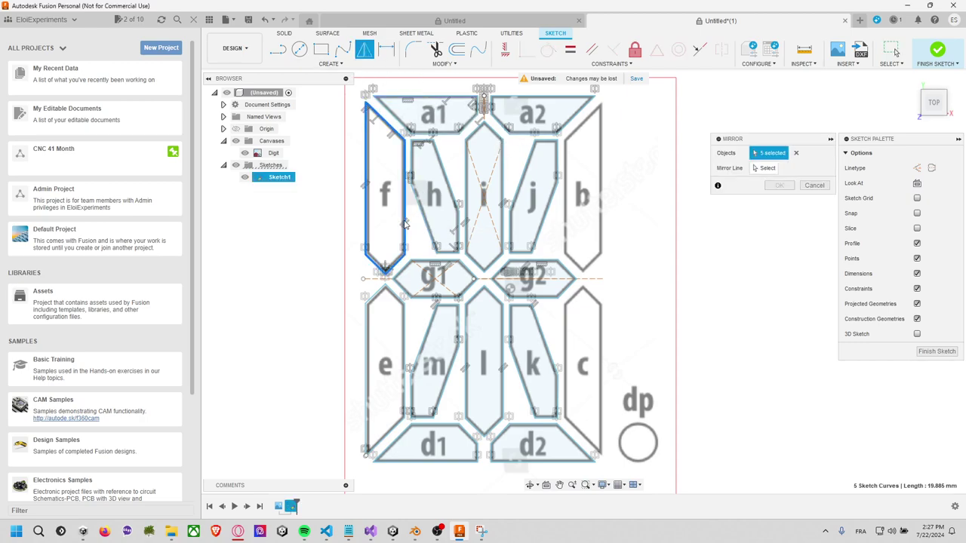
double_click(405, 325)
left_click(774, 169)
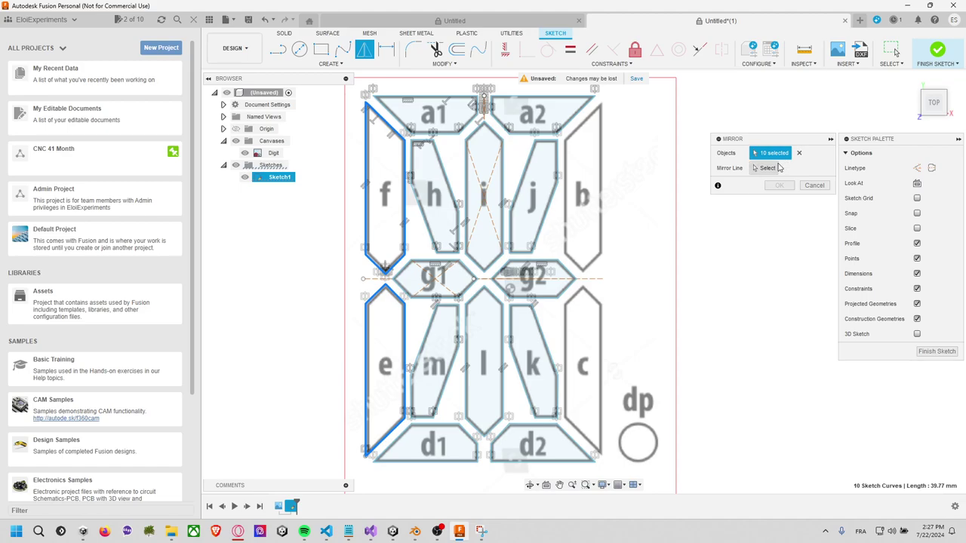
left_click(485, 117)
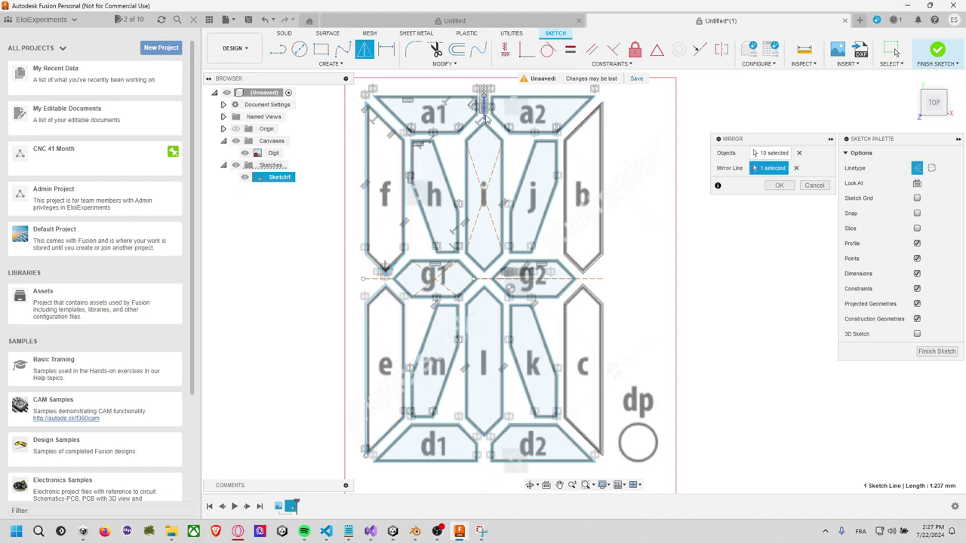
left_click(778, 185)
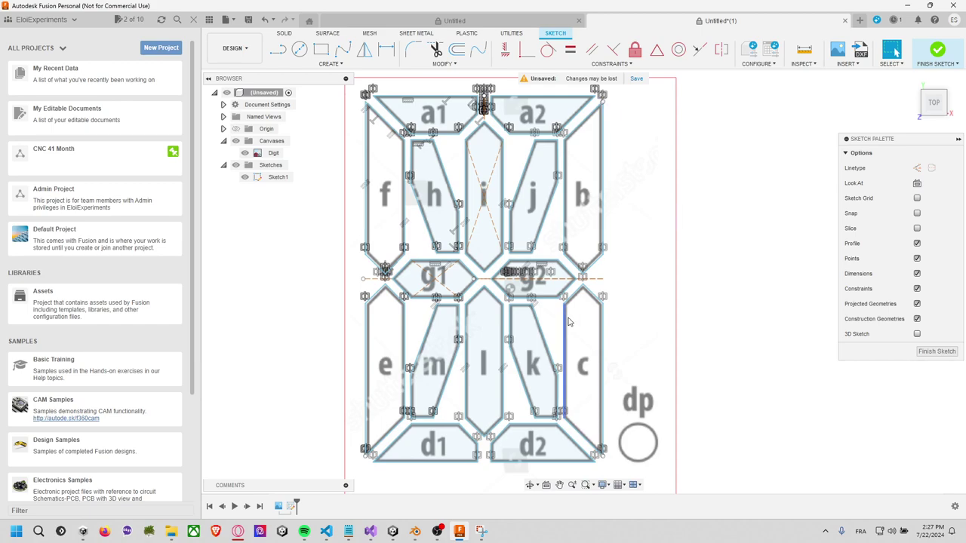
scroll(338, 173, "down", 2)
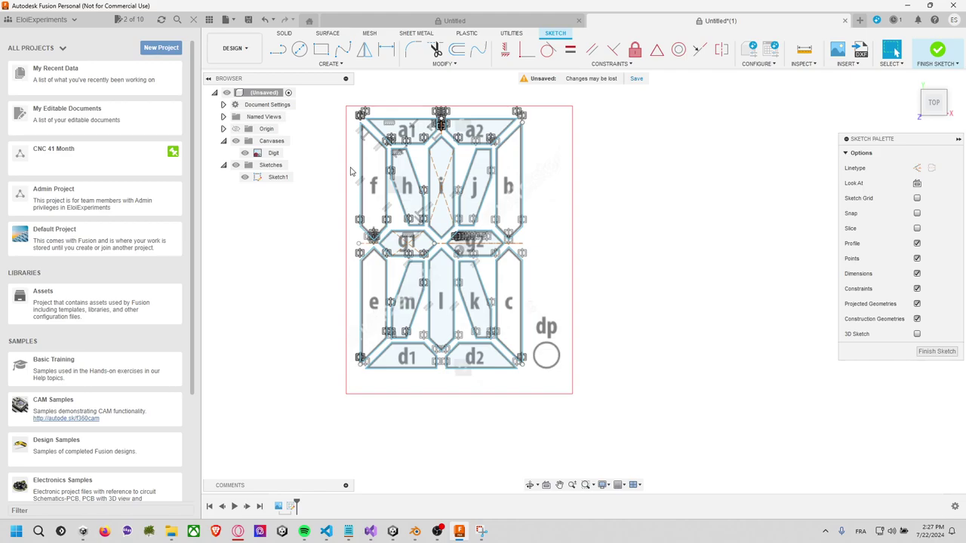
scroll(354, 170, "up", 4)
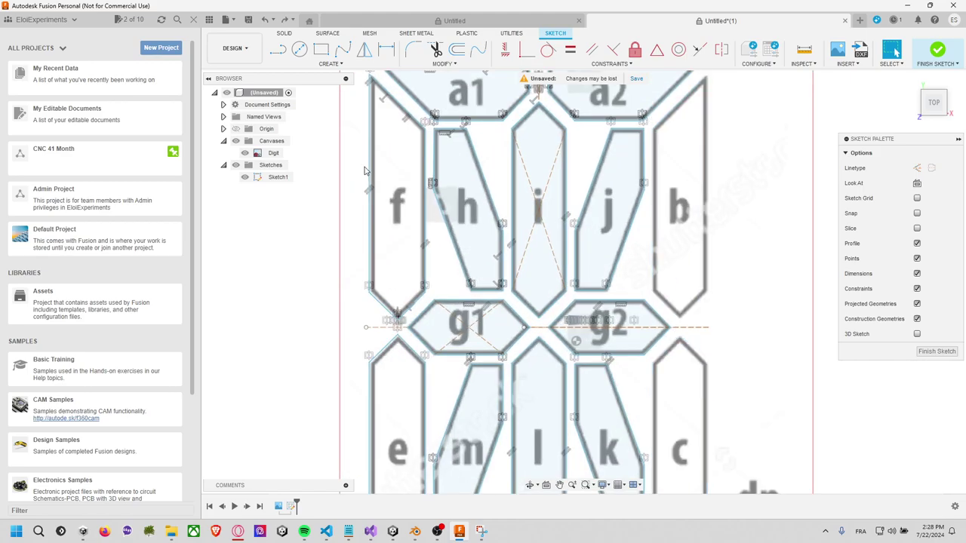
scroll(373, 167, "down", 2)
scroll(376, 174, "up", 2)
scroll(461, 282, "up", 2)
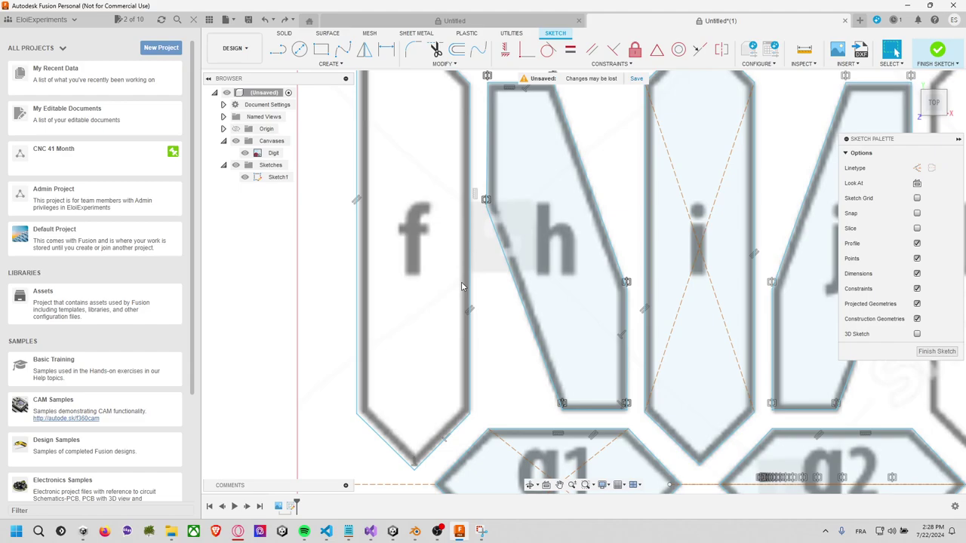
scroll(452, 280, "up", 2)
scroll(442, 279, "up", 1)
scroll(443, 279, "down", 2)
scroll(546, 423, "up", 2)
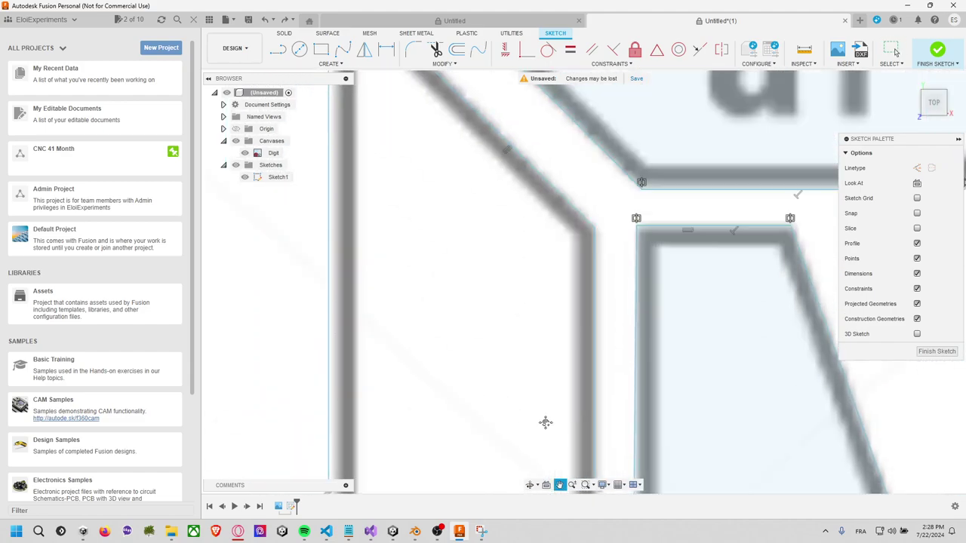
scroll(470, 274, "up", 1)
scroll(448, 353, "up", 2)
scroll(437, 294, "up", 1)
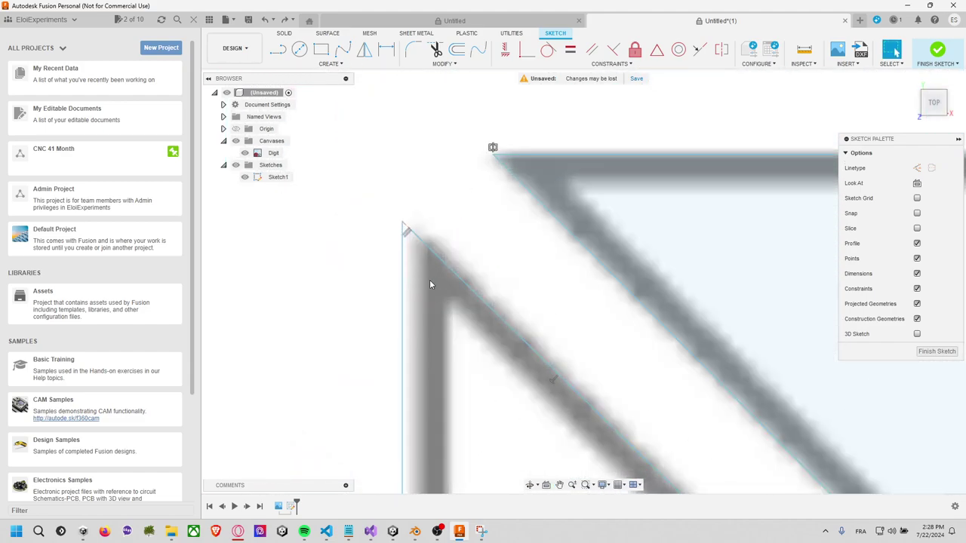
scroll(426, 260, "up", 1)
left_click(386, 190)
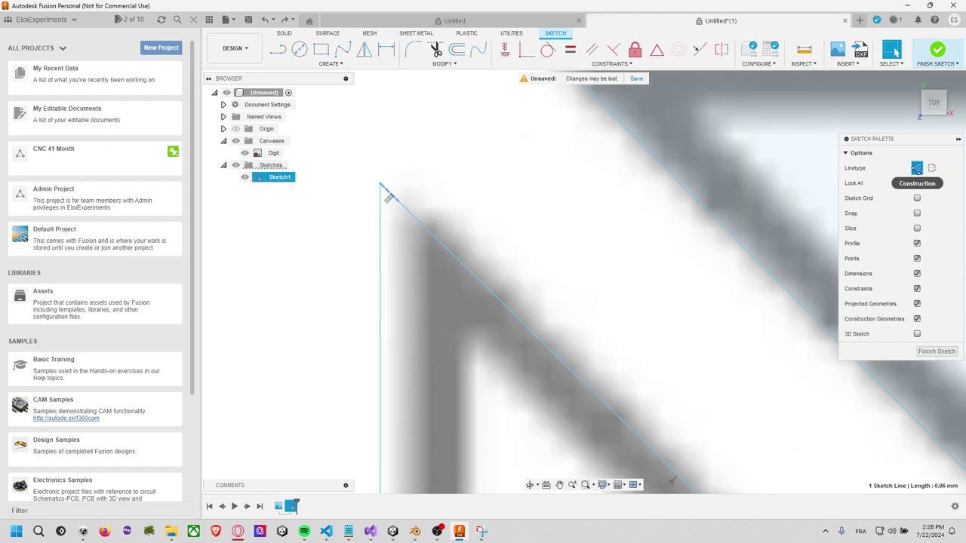
scroll(673, 283, "down", 1)
scroll(673, 283, "down", 1)
scroll(664, 294, "down", 1)
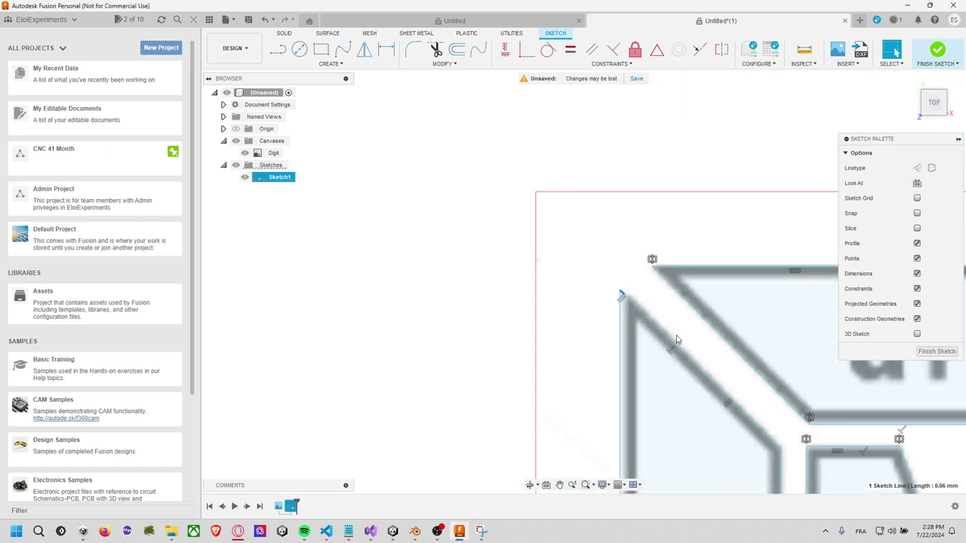
scroll(604, 309, "down", 2)
scroll(645, 355, "down", 1)
mouse_move(646, 355)
middle_mouse_down()
mouse_move(495, 175)
mouse_move(519, 155)
middle_mouse_up()
Mirror the f outline across the horizontal centreline into the e position
left_click(362, 57)
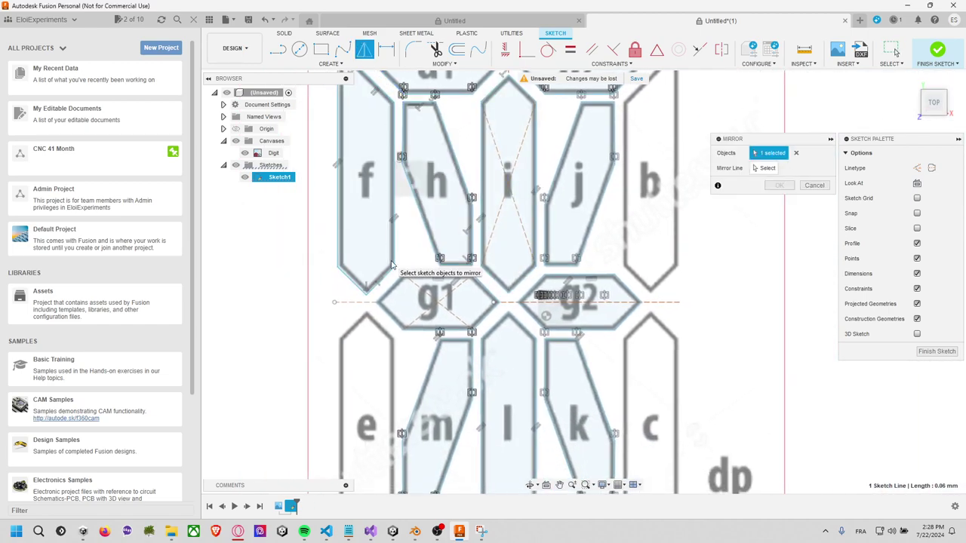
double_click(393, 264)
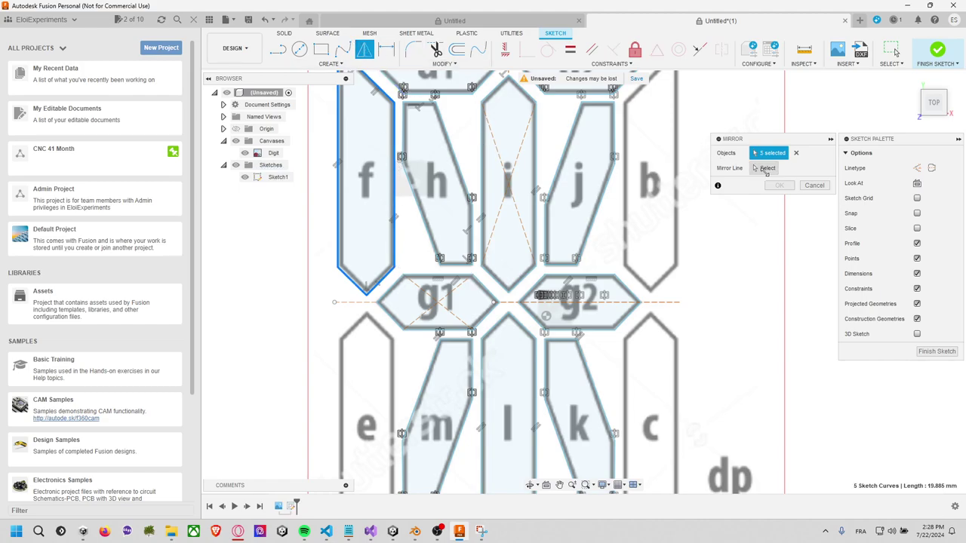
left_click(767, 167)
left_click(365, 303)
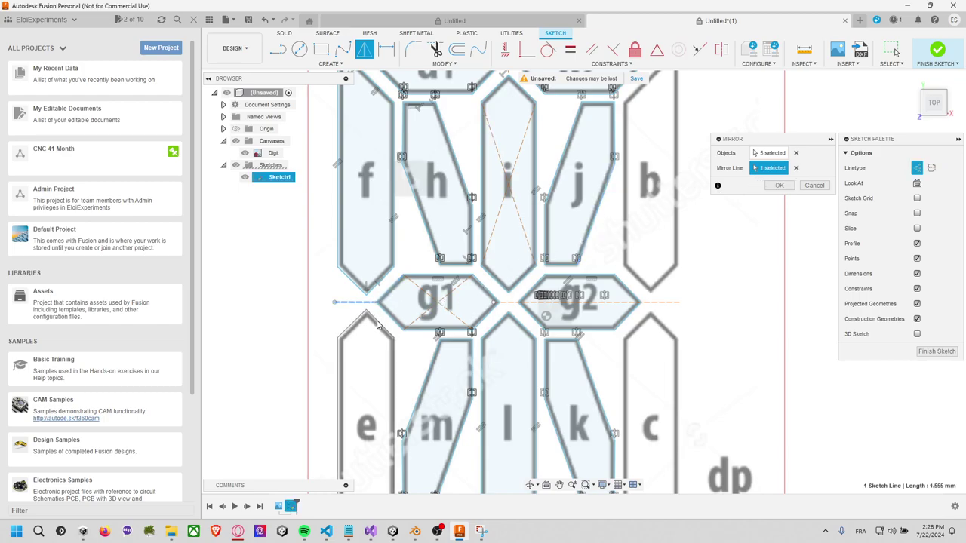
left_click(779, 185)
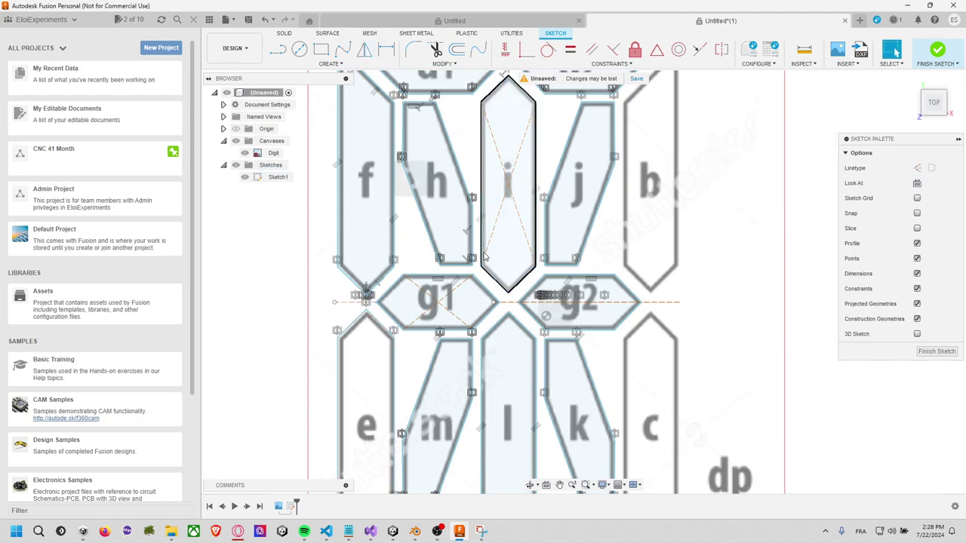
Select the f and e outlines, then clear the selection and zoom into e's corner
double_click(383, 278)
double_click(381, 329, "shift")
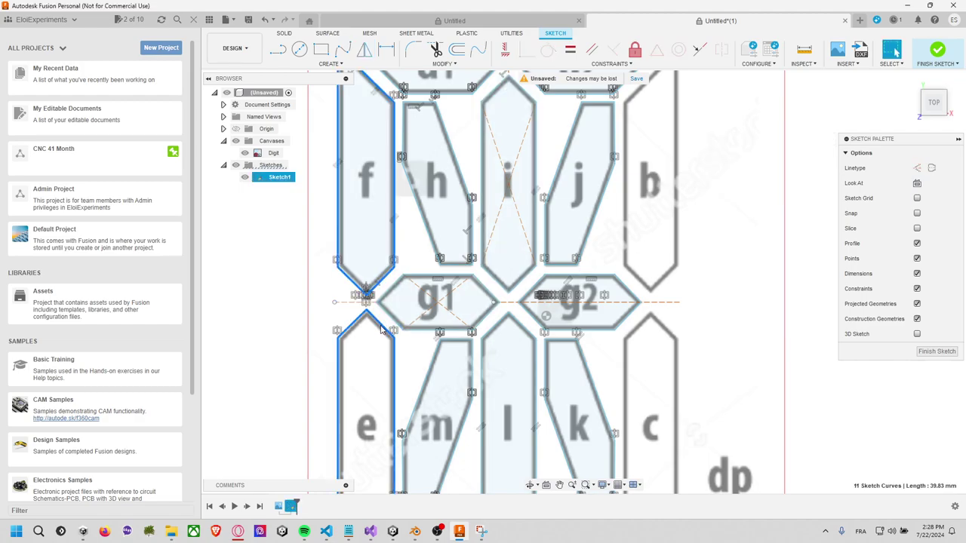
middle_click_drag(405, 392, 425, 285)
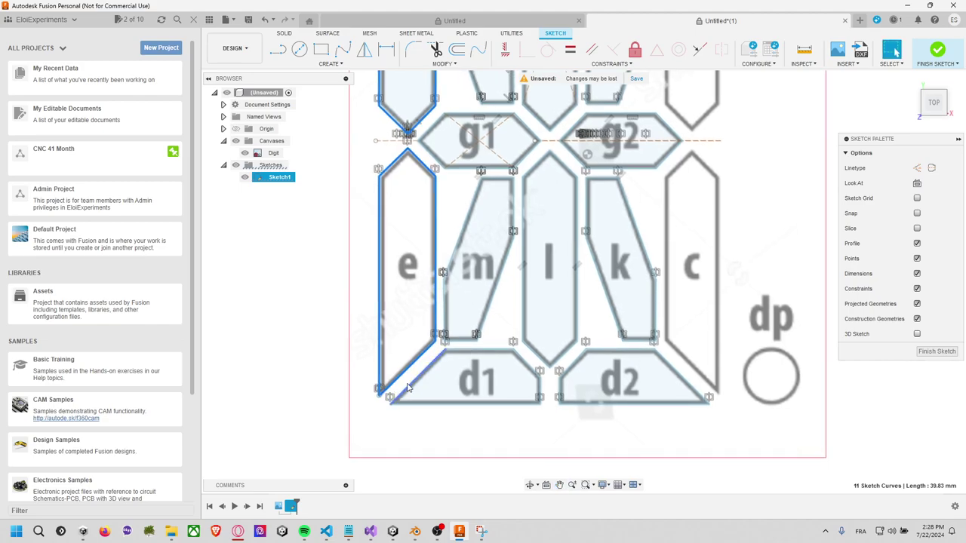
left_click(356, 408)
double_click(434, 264)
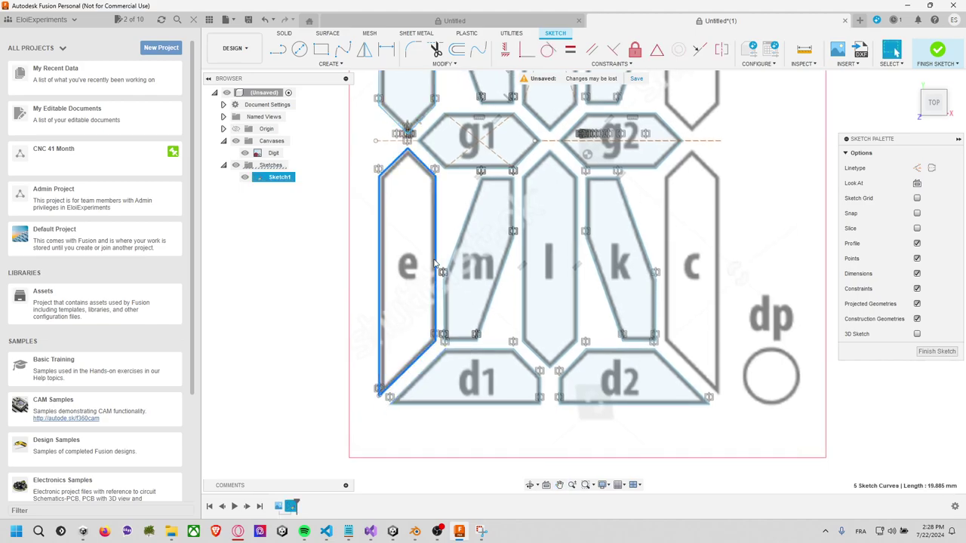
scroll(414, 405, "up", 6)
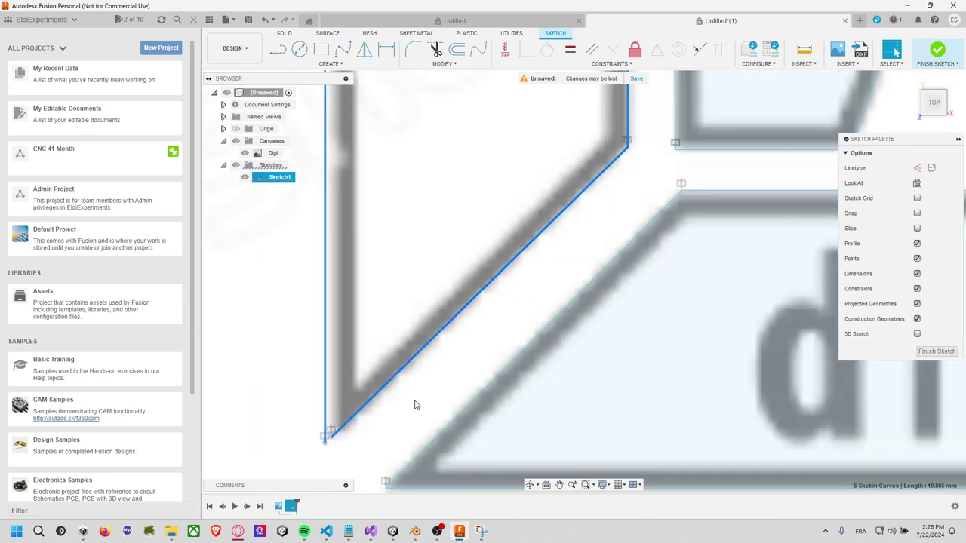
left_click(414, 405)
scroll(388, 420, "up", 2)
scroll(438, 349, "up", 2)
Draw a short line closing the corner gap where the outline's diagonal begins
scroll(448, 308, "up", 2)
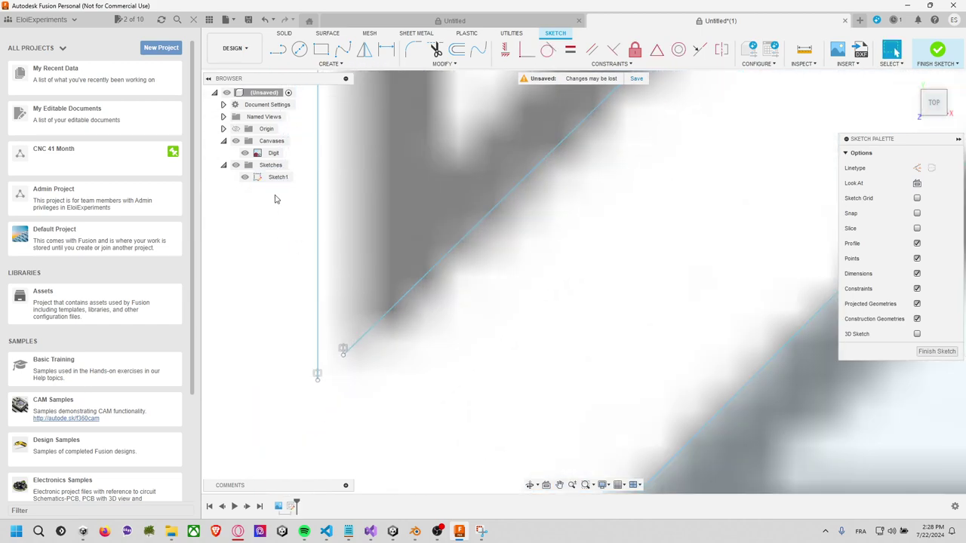
left_click(277, 49)
left_click(317, 380)
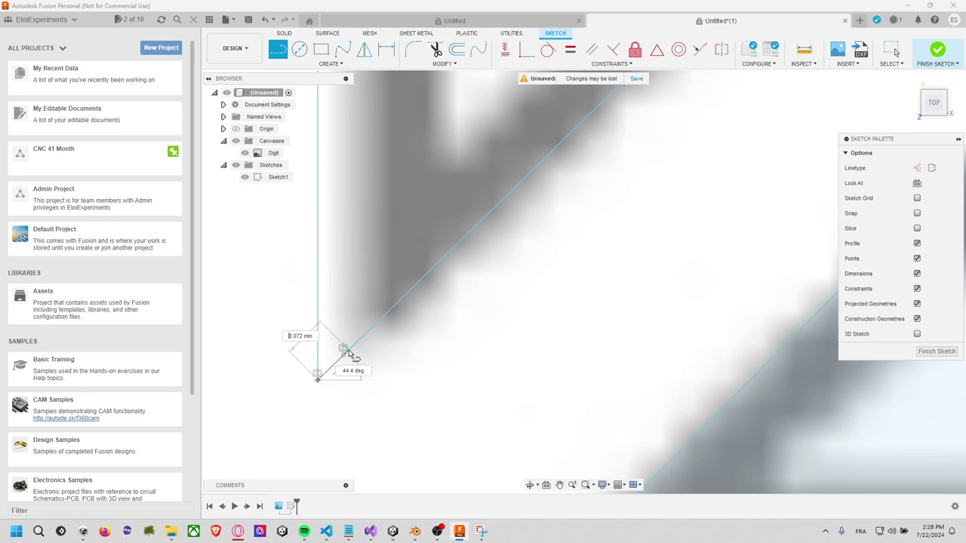
left_click(342, 349)
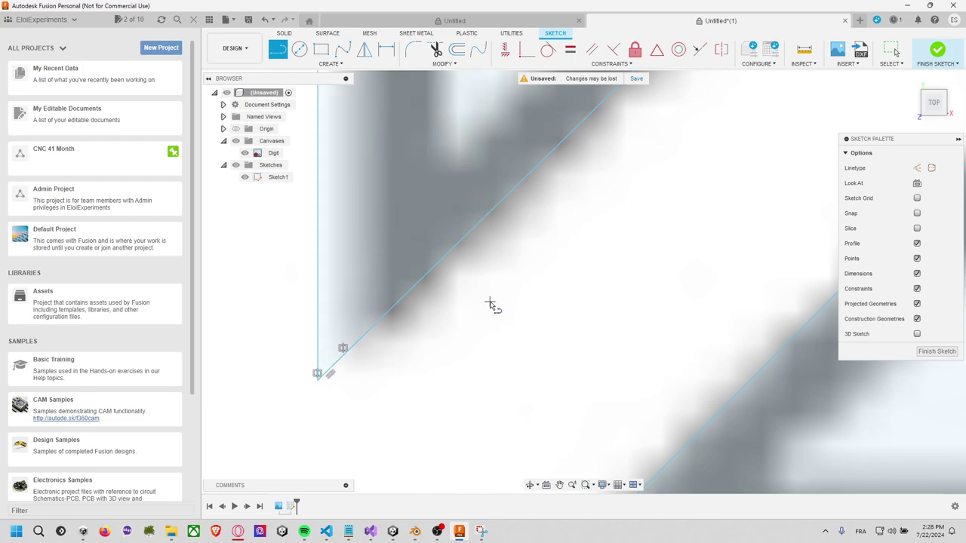
scroll(494, 302, "down", 2)
scroll(495, 301, "down", 2)
scroll(495, 298, "down", 2)
scroll(496, 297, "down", 2)
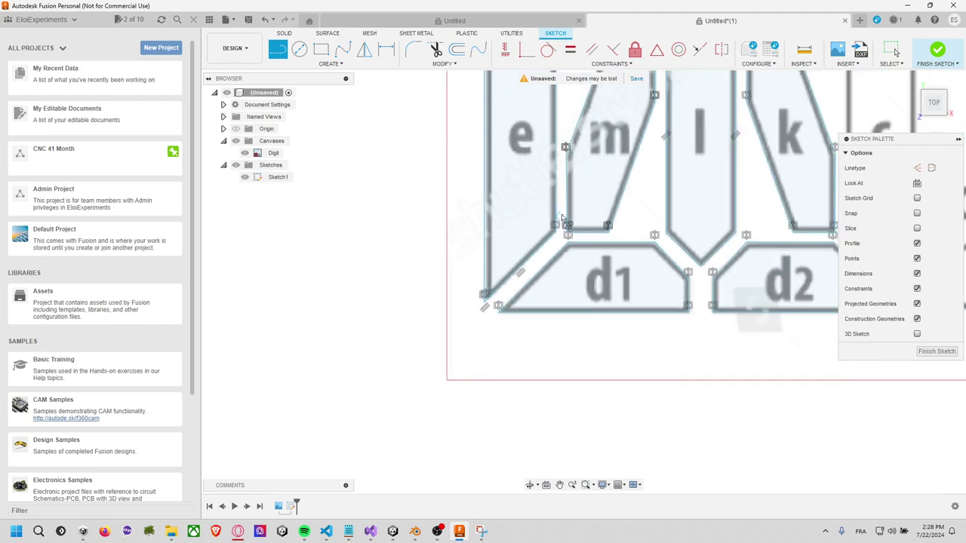
scroll(468, 309, "down", 2)
scroll(408, 332, "down", 2)
scroll(385, 332, "down", 2)
scroll(392, 317, "down", 2)
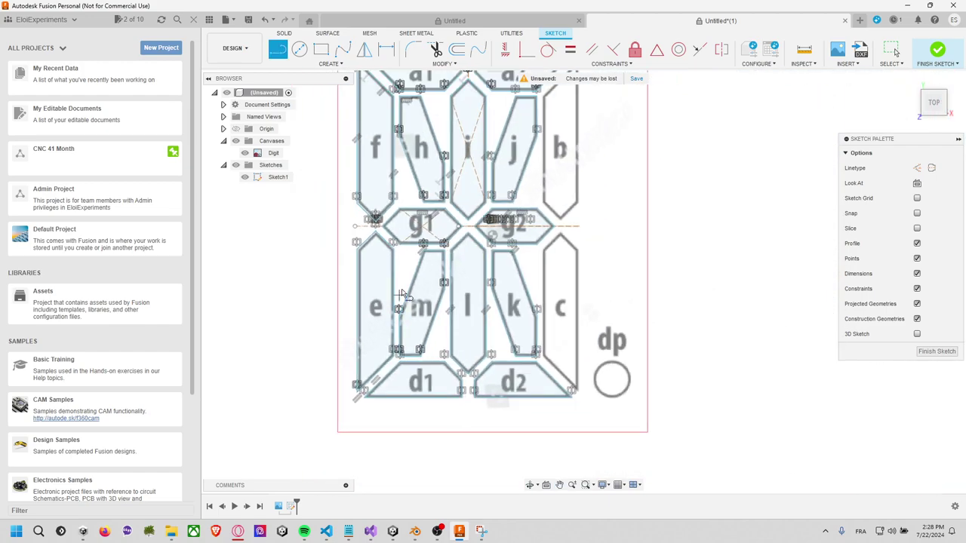
Mirror the f and e outlines across the vertical centre line onto b and c
left_click(364, 50)
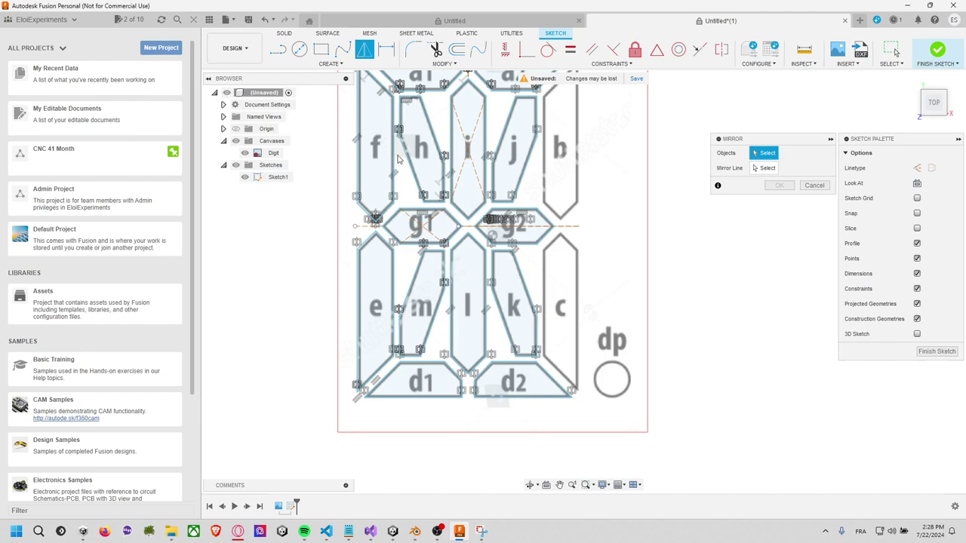
double_click(393, 158)
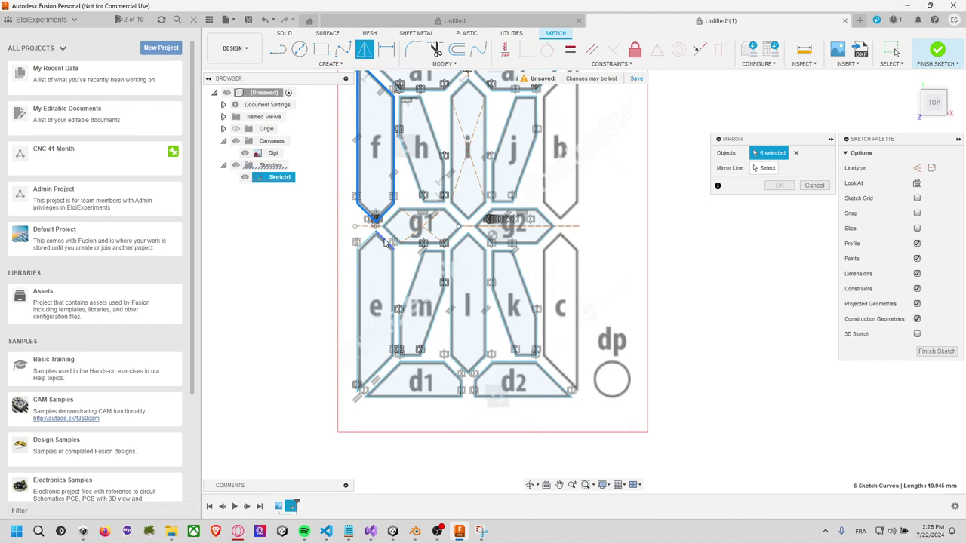
double_click(384, 241)
left_click(765, 167)
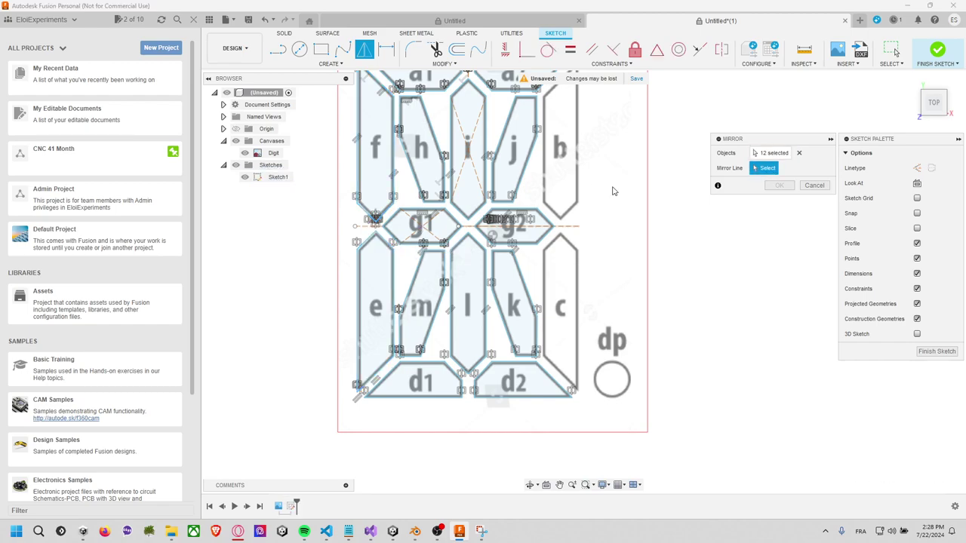
middle_click_drag(491, 140, 490, 185)
left_click(465, 132)
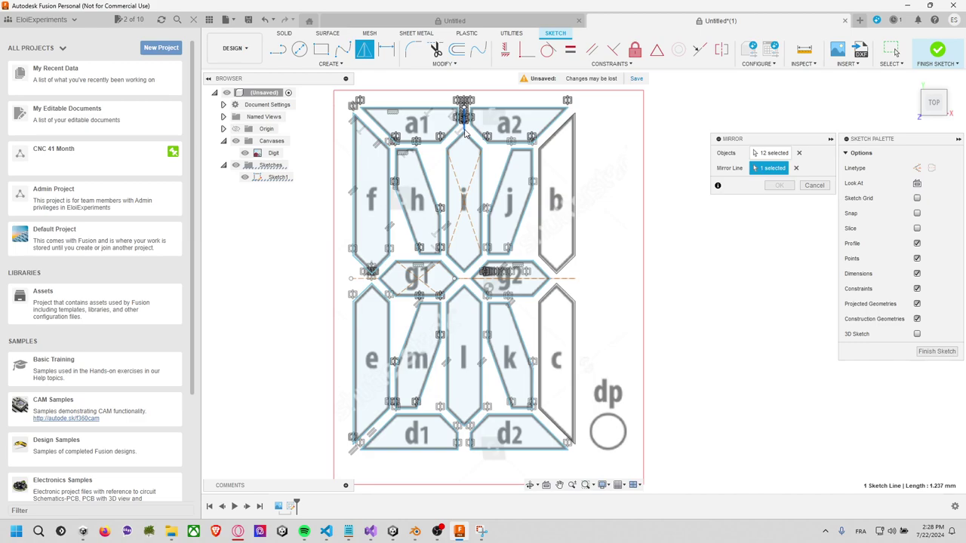
left_click(769, 185)
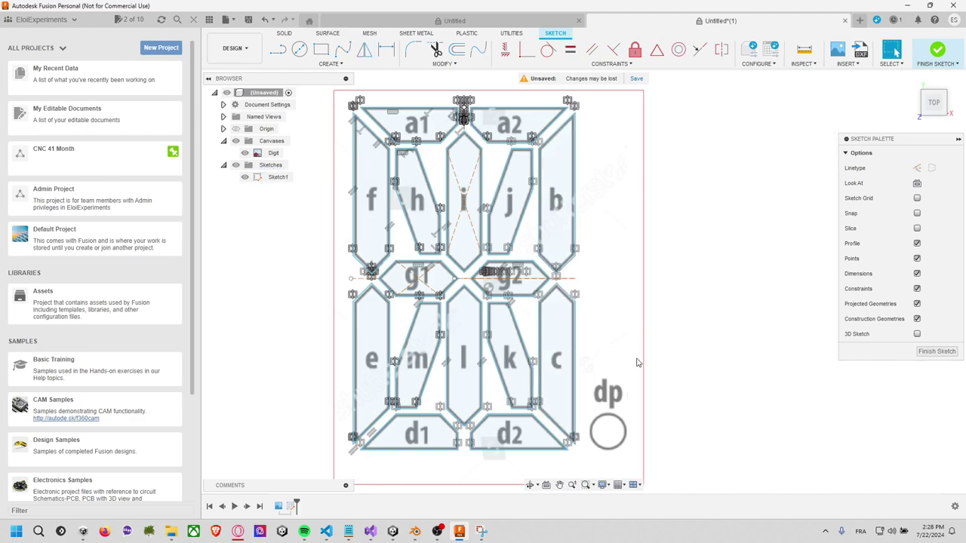
Zoom in on the dp marker and try the circumscribed polygon tool from the Create list
scroll(671, 436, "down", 1)
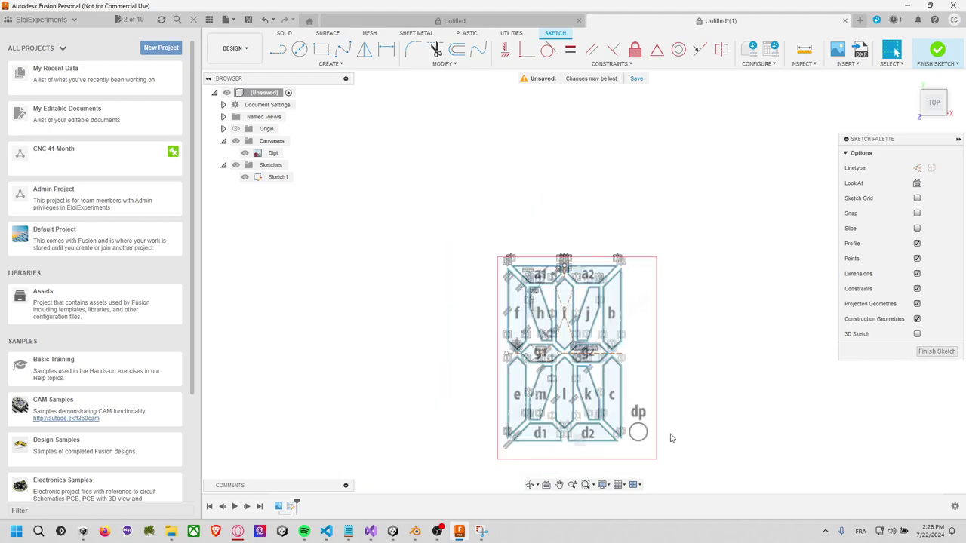
scroll(670, 437, "up", 2)
scroll(660, 439, "up", 3)
middle_click_drag(659, 440, 719, 341)
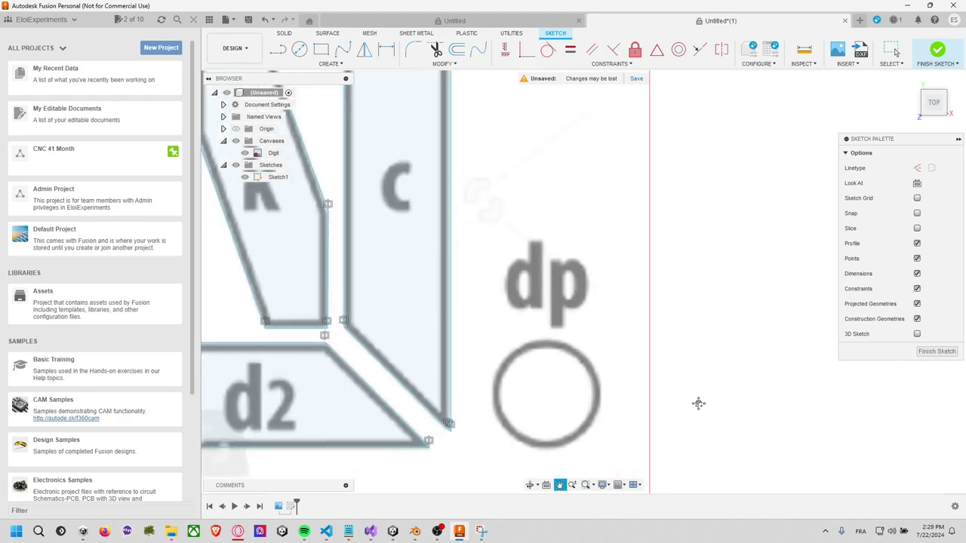
scroll(687, 352, "up", 2)
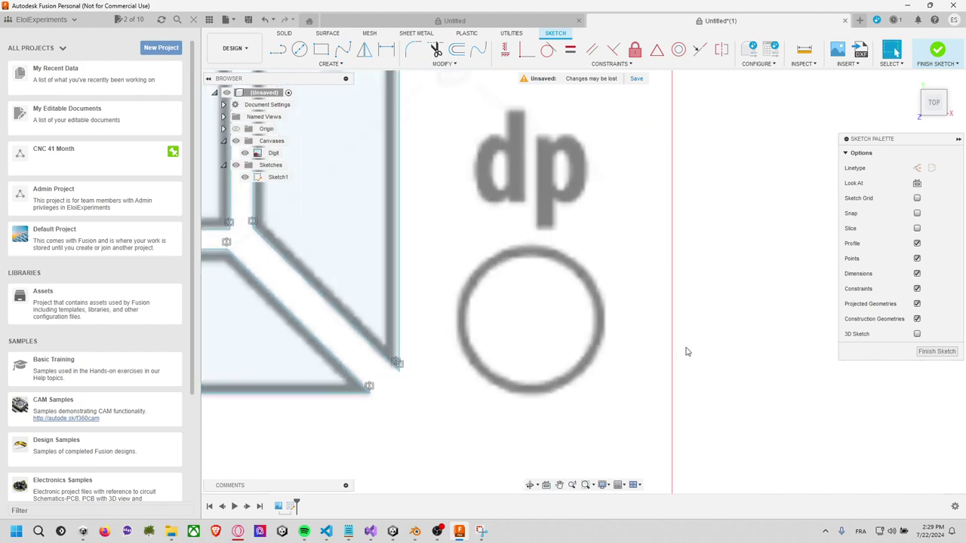
left_click(298, 49)
left_click(329, 63)
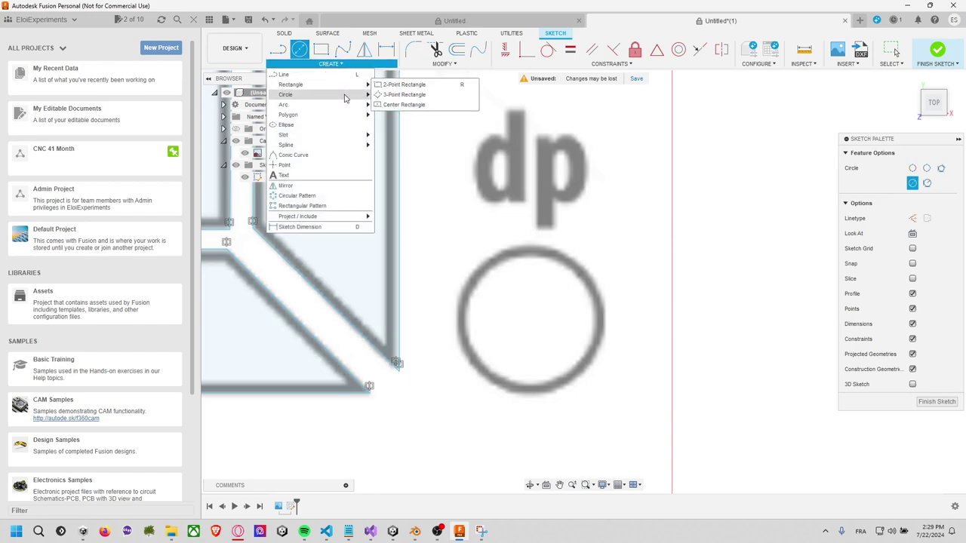
mouse_move(321, 115)
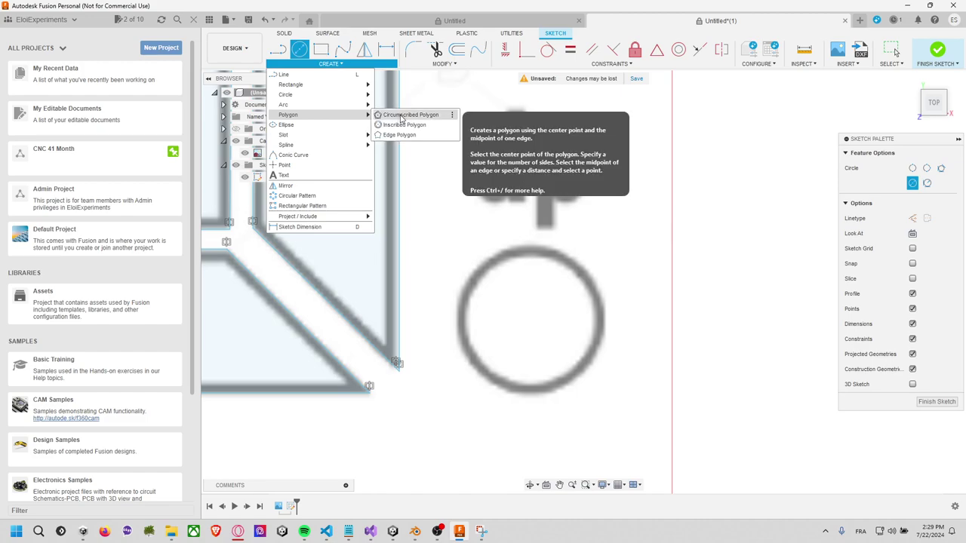
left_click(402, 115)
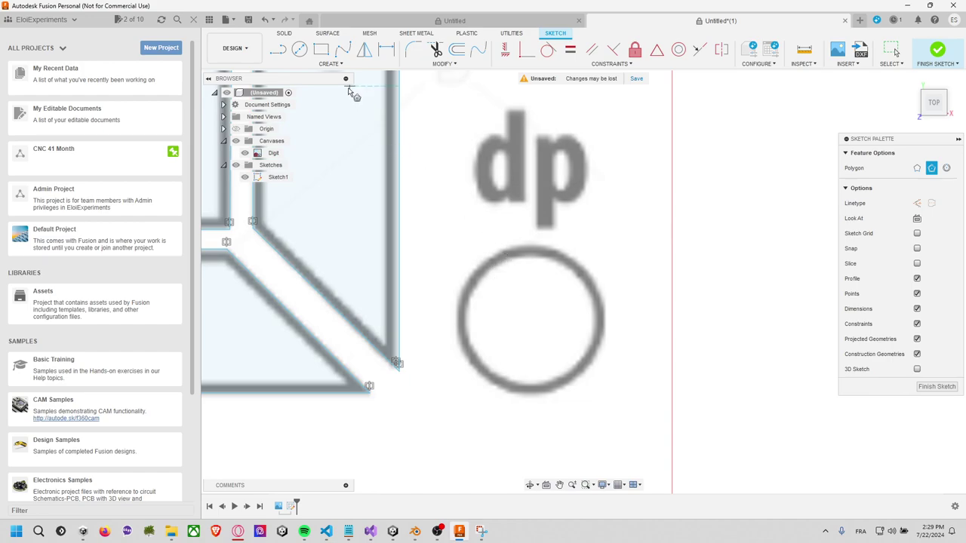
left_click(329, 64)
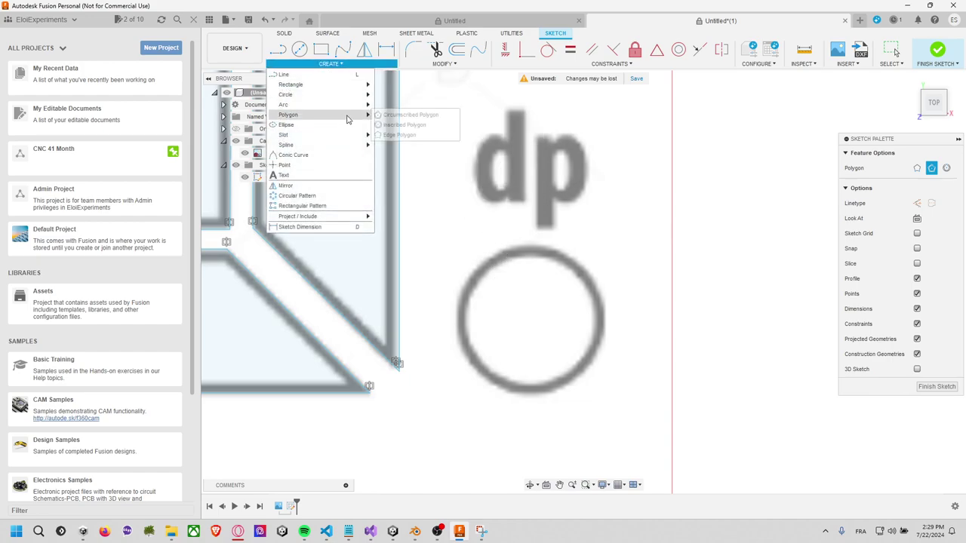
mouse_move(288, 115)
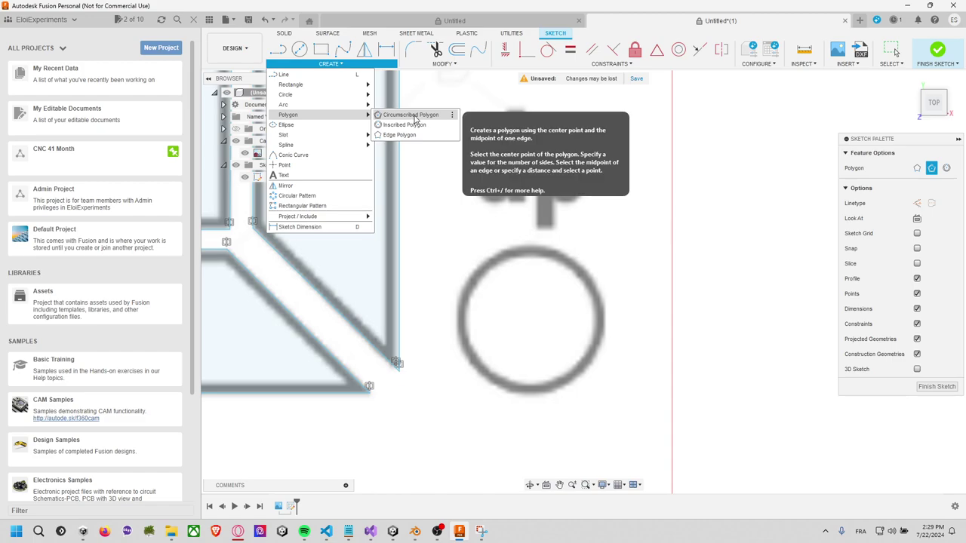
left_click(414, 118)
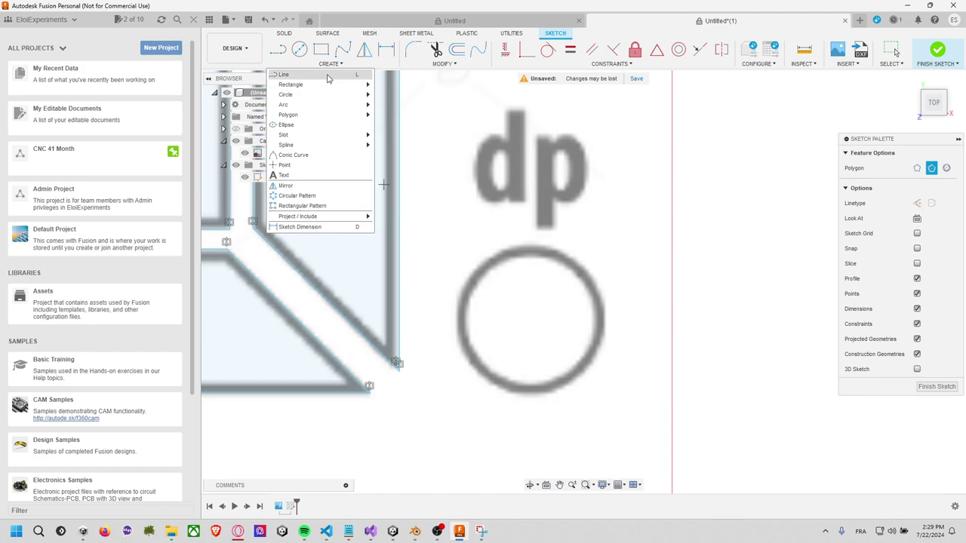
Try circle methods on the dp marker, including the three-tangent circle, and box-select its geometry
key("c")
left_click(491, 258)
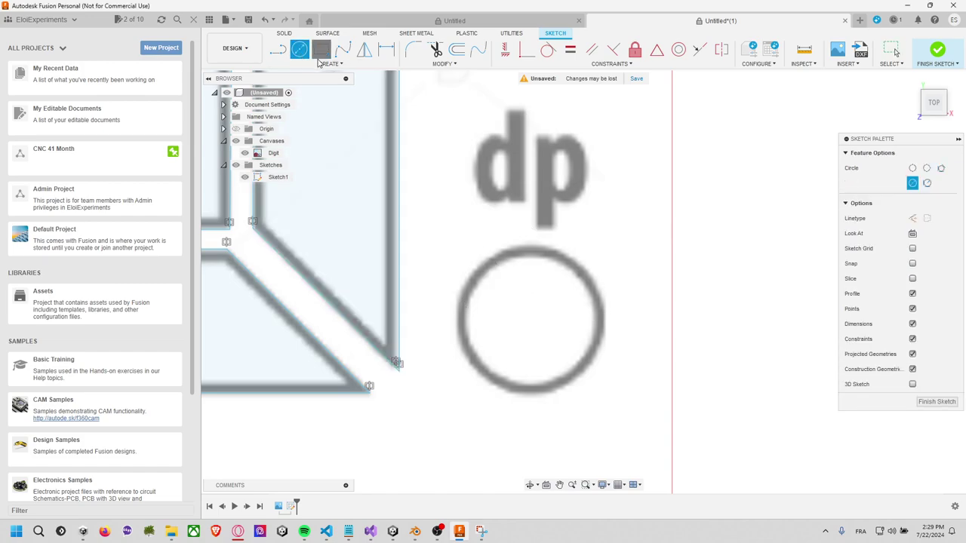
left_click(319, 58)
left_click(325, 63)
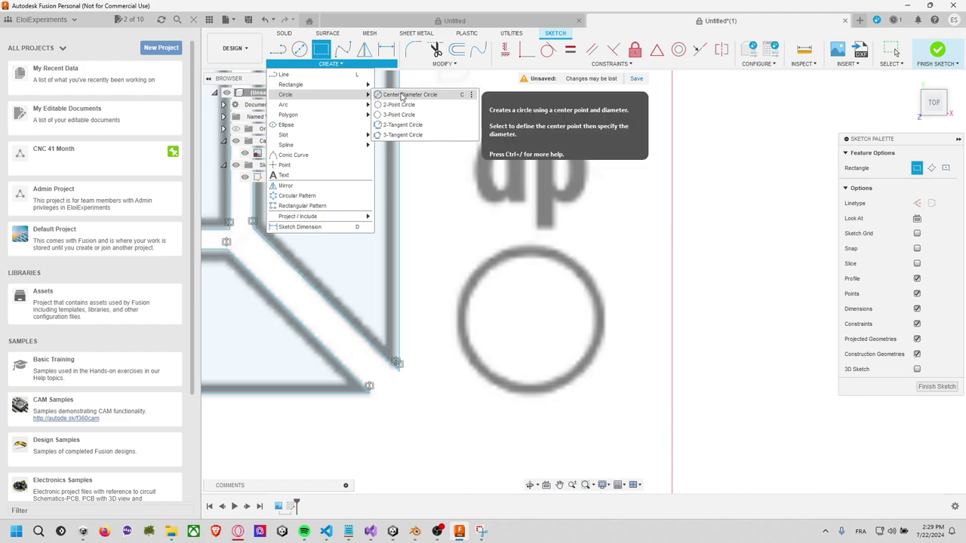
left_click(400, 135)
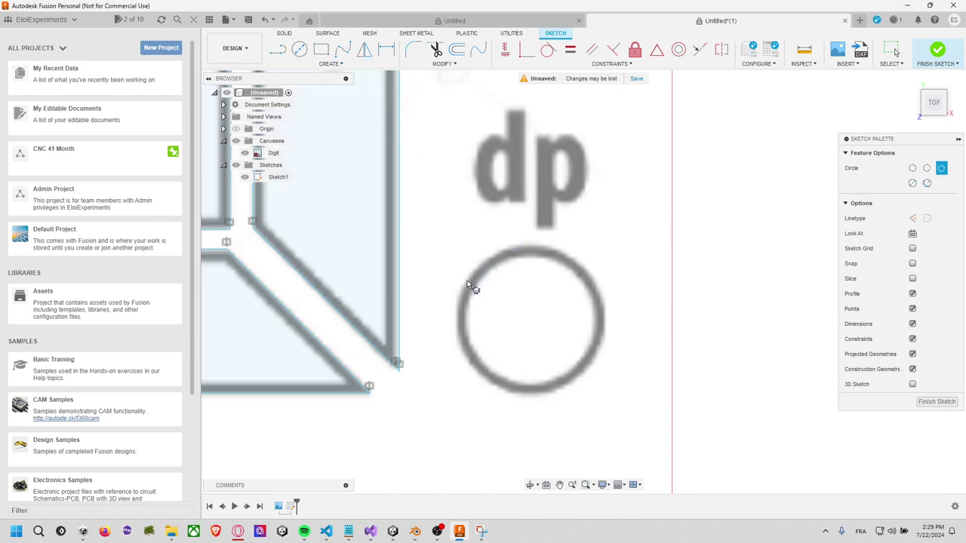
left_click_drag(466, 280, 599, 305)
left_click(335, 65)
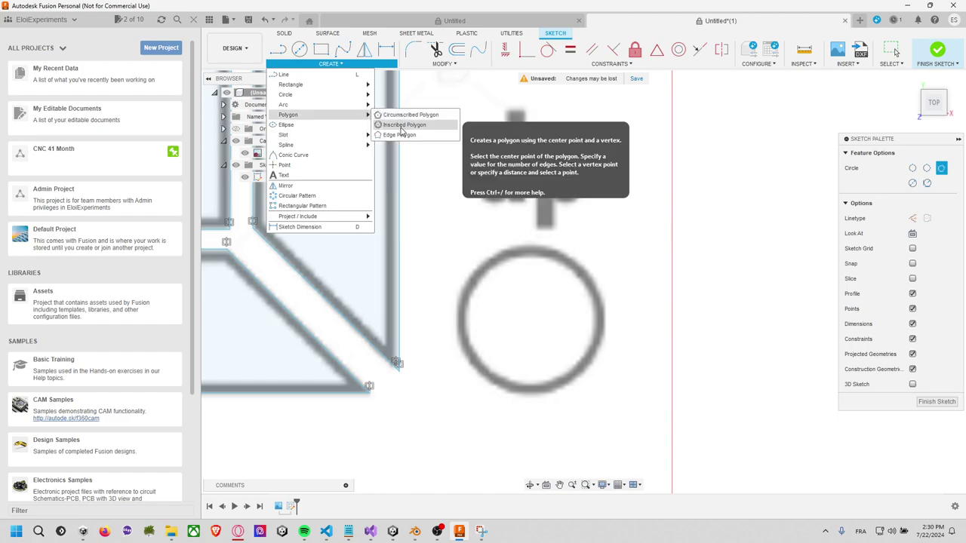
mouse_move(316, 94)
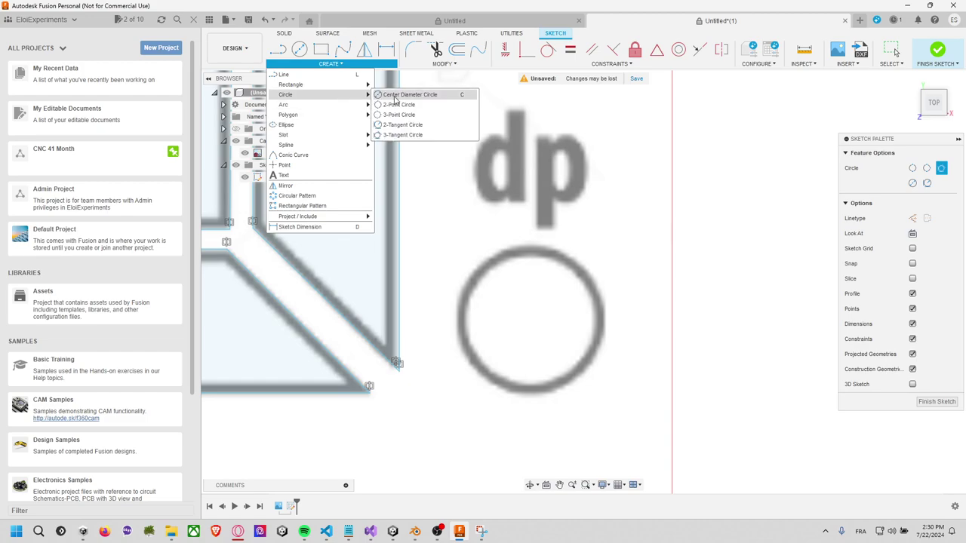
Trace the dp dot with a 3-point circle through three points on its edge
left_click(403, 114)
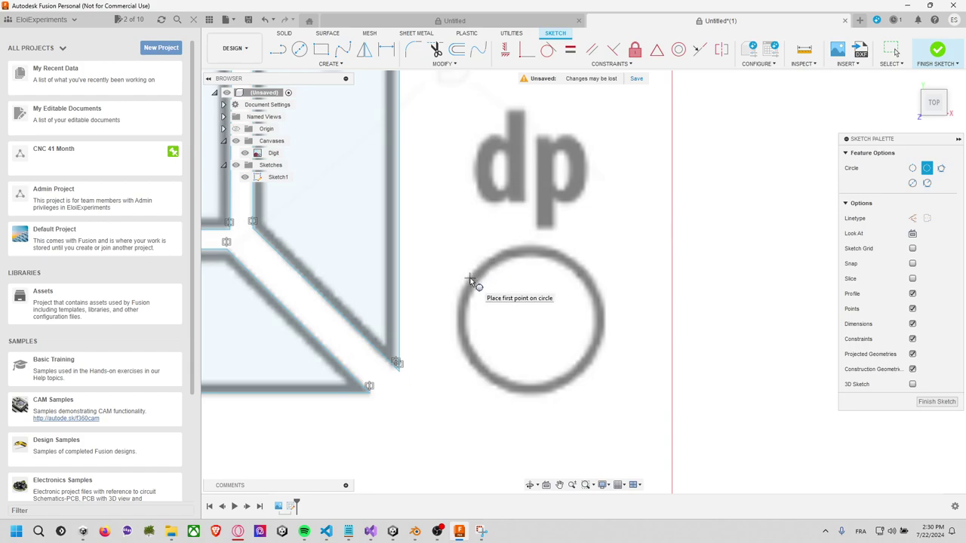
left_click(469, 278)
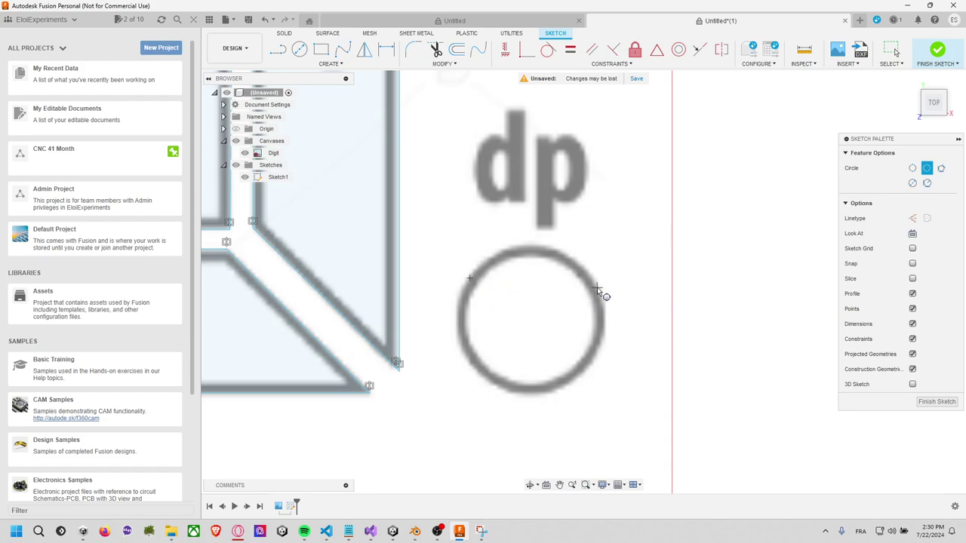
left_click(596, 287)
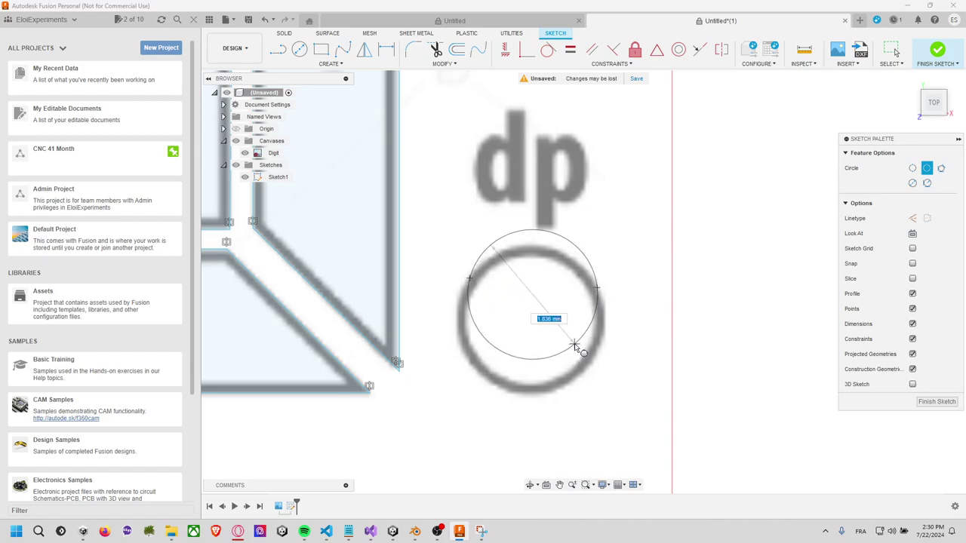
left_click(537, 394)
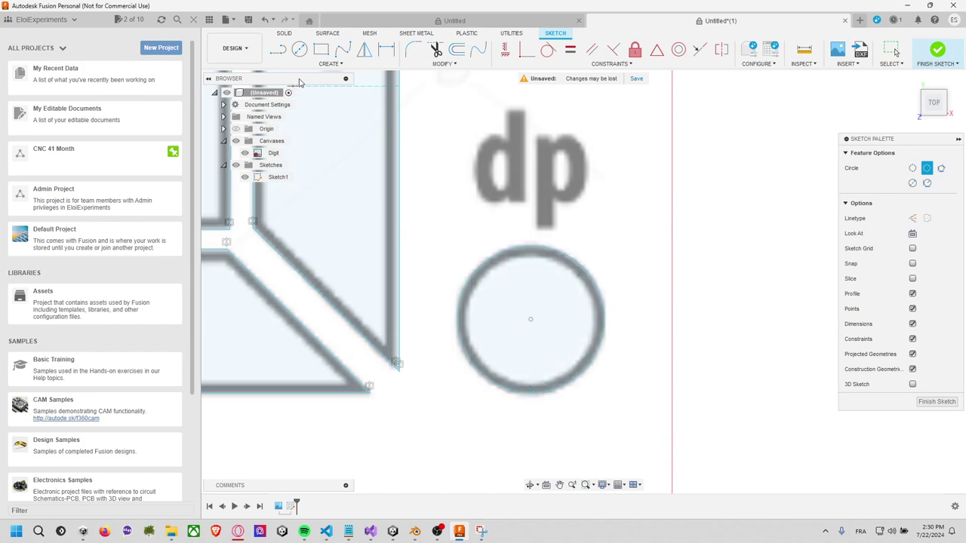
left_click(330, 63)
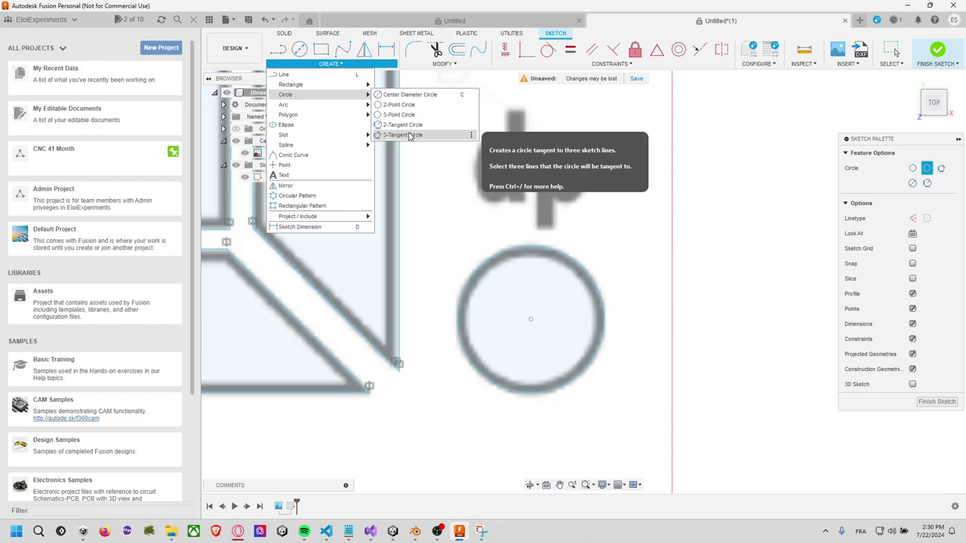
mouse_move(288, 114)
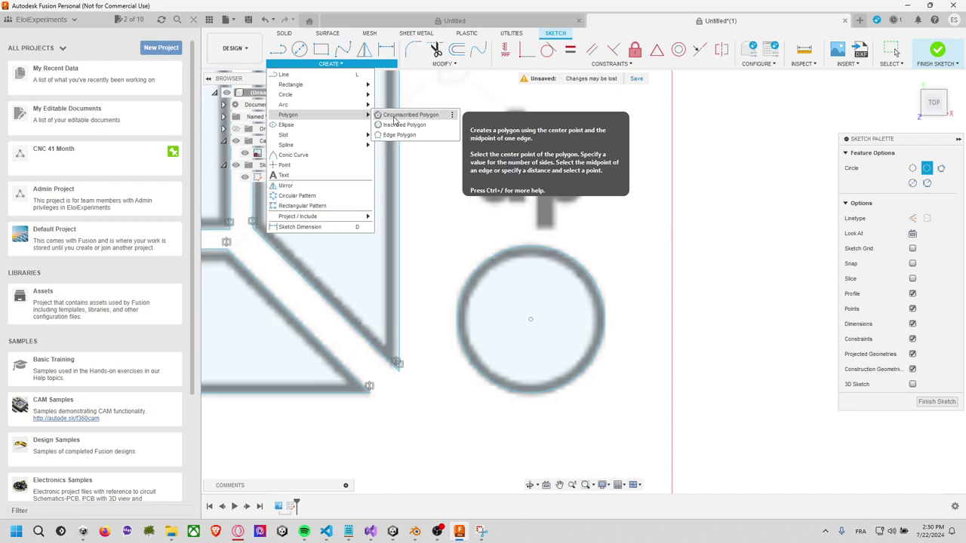
Attempt a polygon centred on the dp circle, undoing the first hexagon and cancelling a retry
left_click(394, 119)
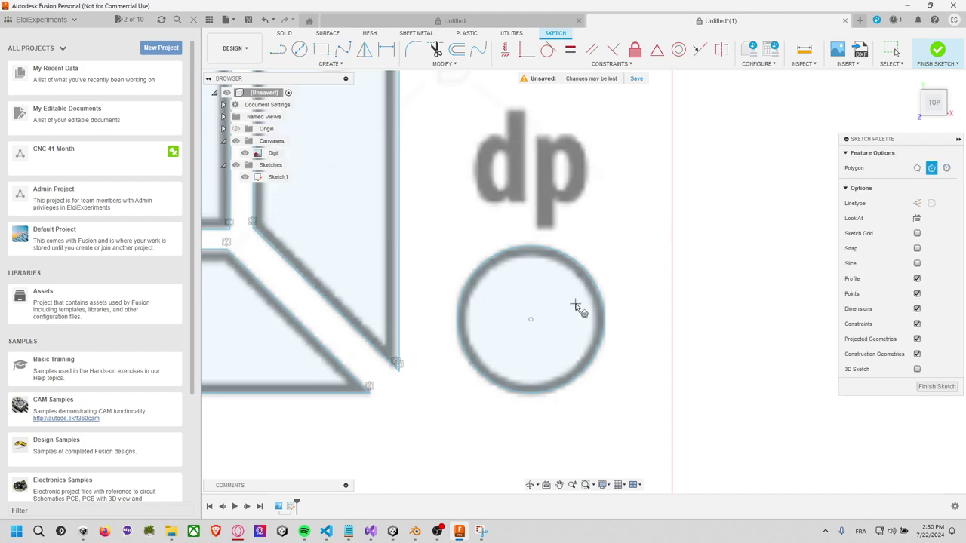
left_click(530, 319)
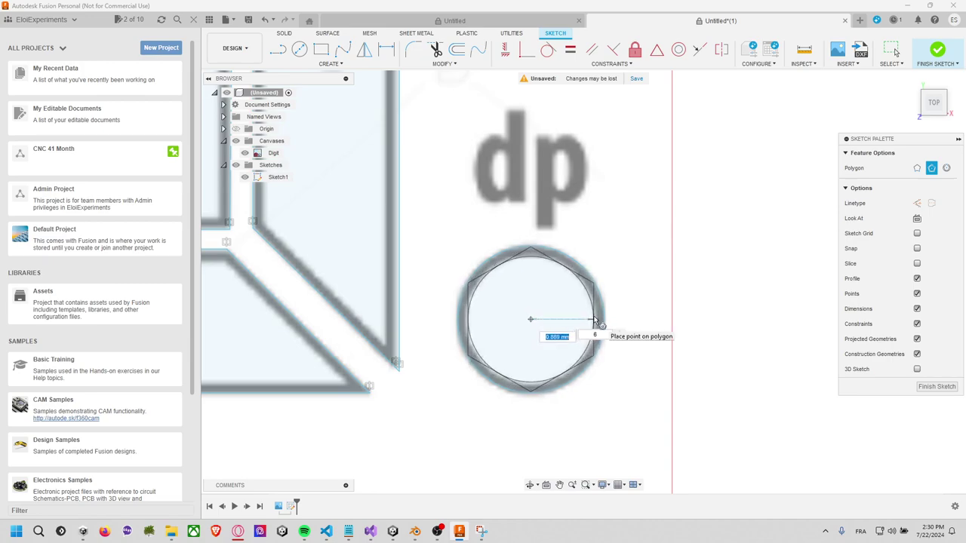
left_click(593, 320)
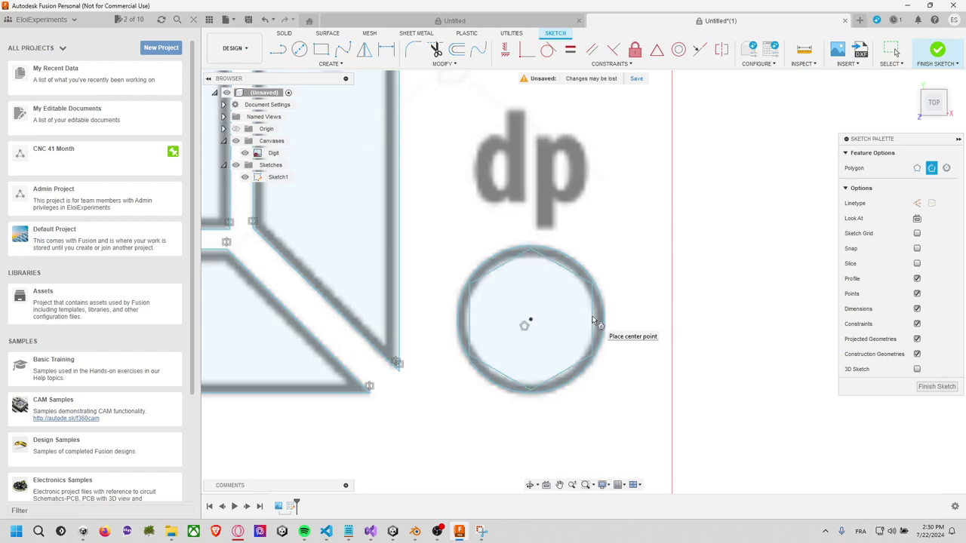
key("Escape")
key("ctrl+z")
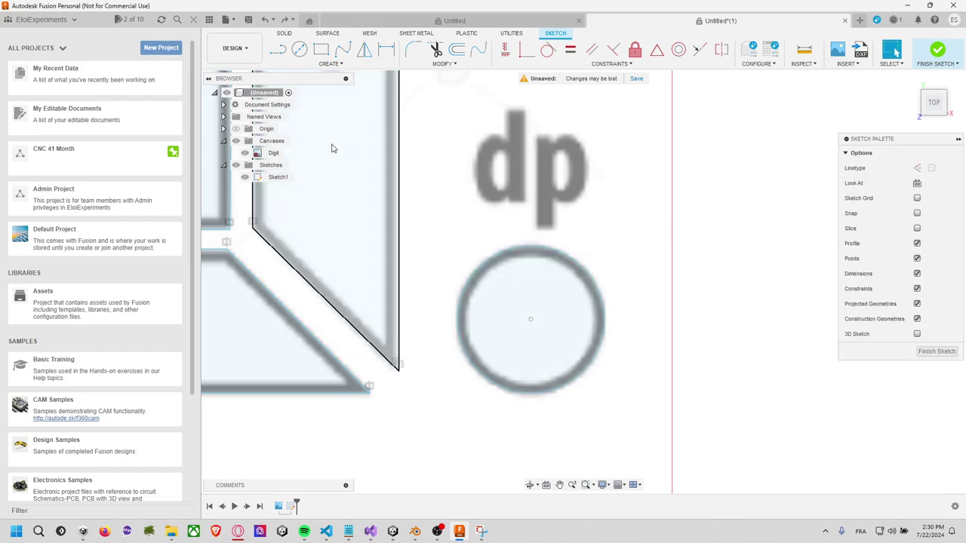
left_click(330, 64)
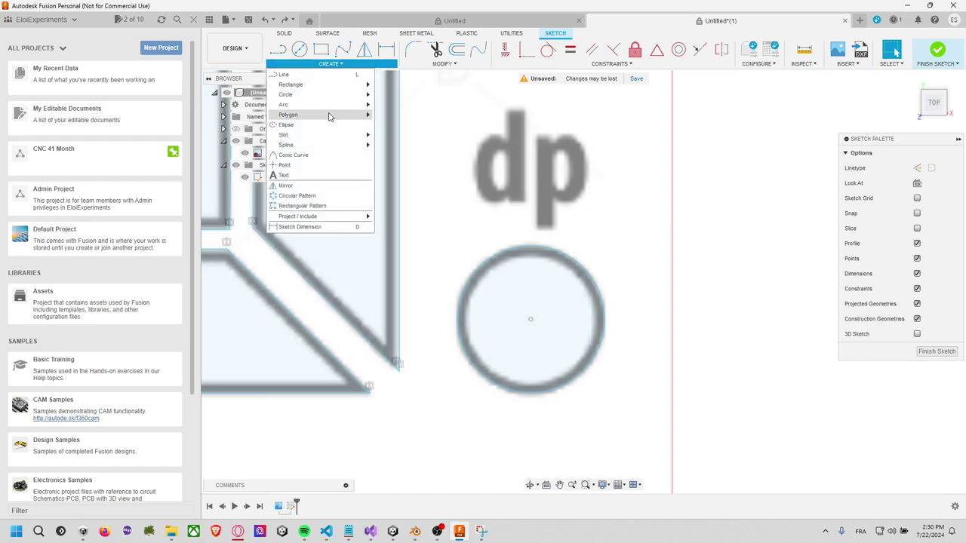
mouse_move(288, 115)
left_click(407, 115)
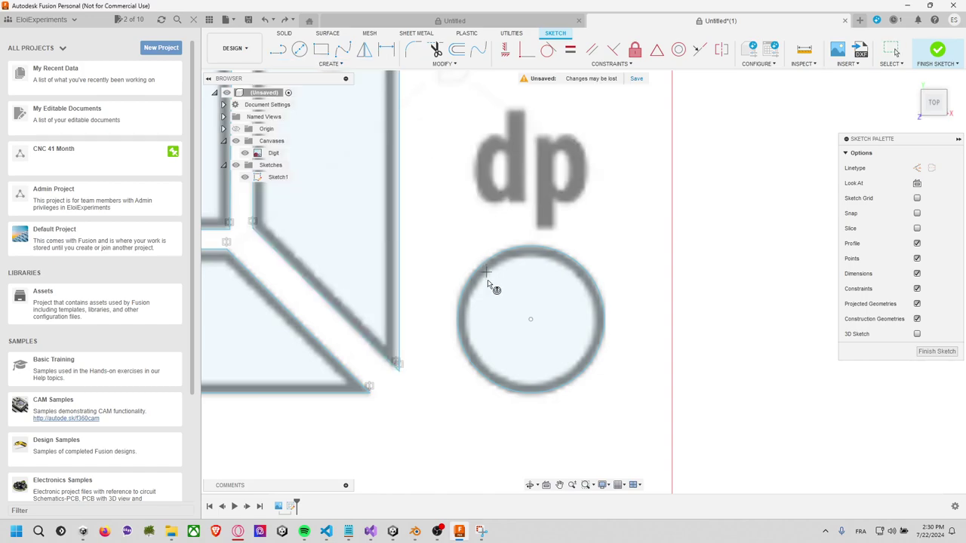
left_click(529, 319)
key("Escape")
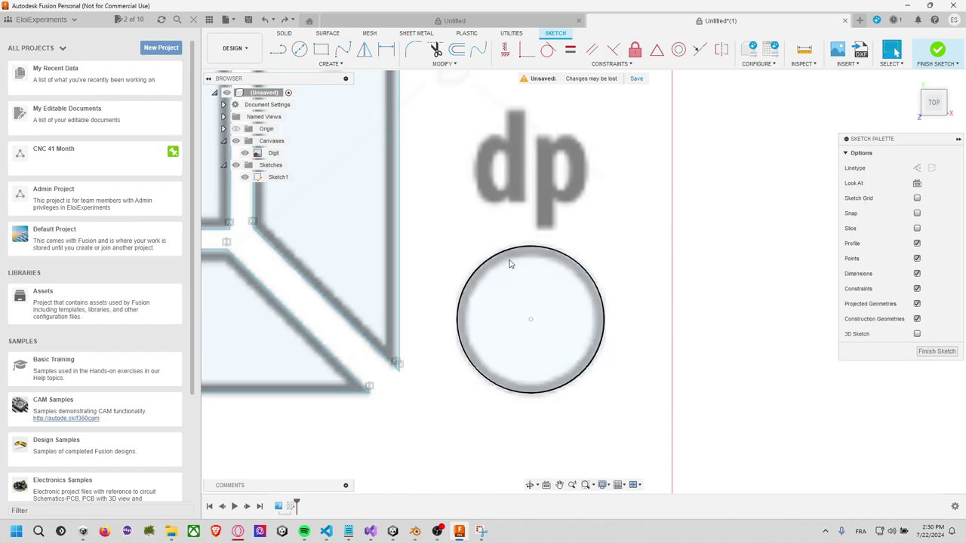
Draw an eight-sided circumscribed polygon centred on the dp circle, then zoom out to the full layout
left_click(330, 65)
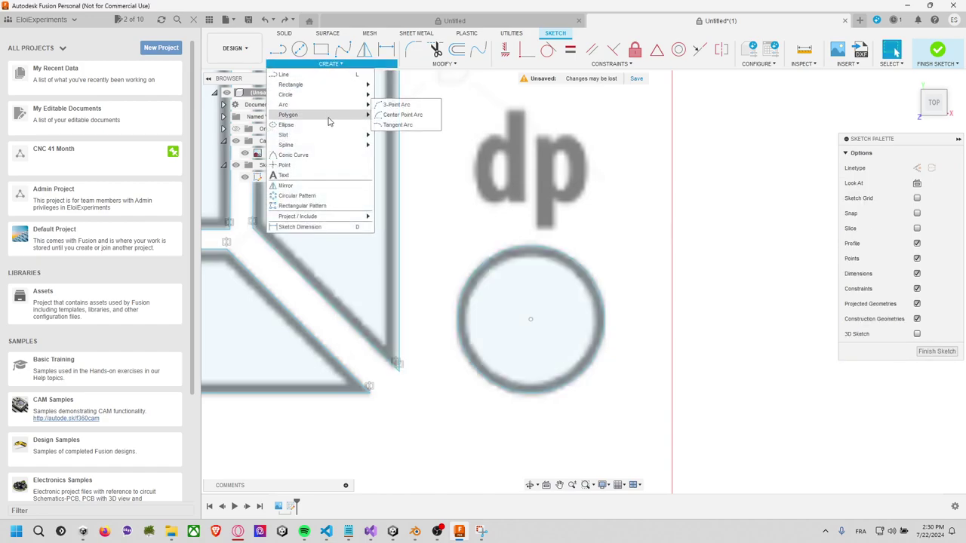
mouse_move(288, 115)
left_click(414, 135)
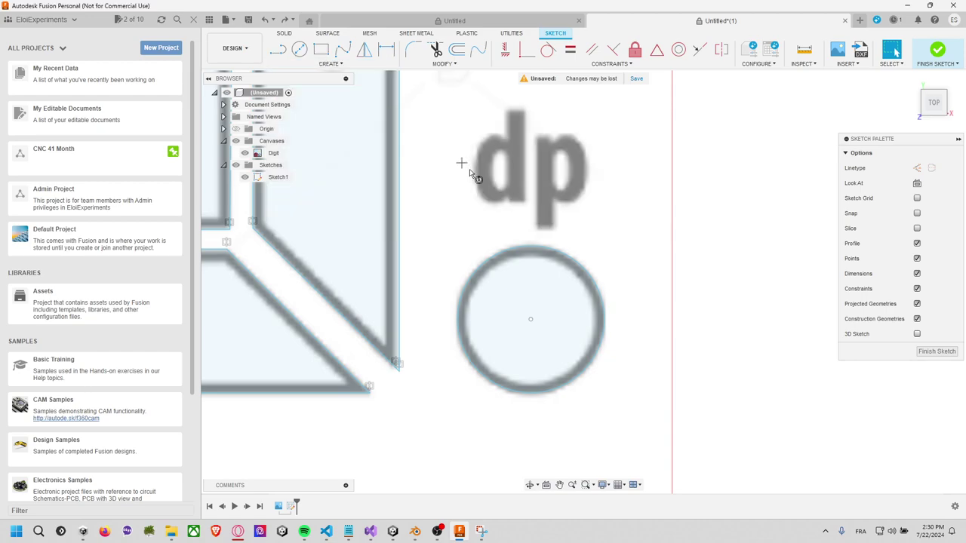
left_click(530, 320)
key("Tab")
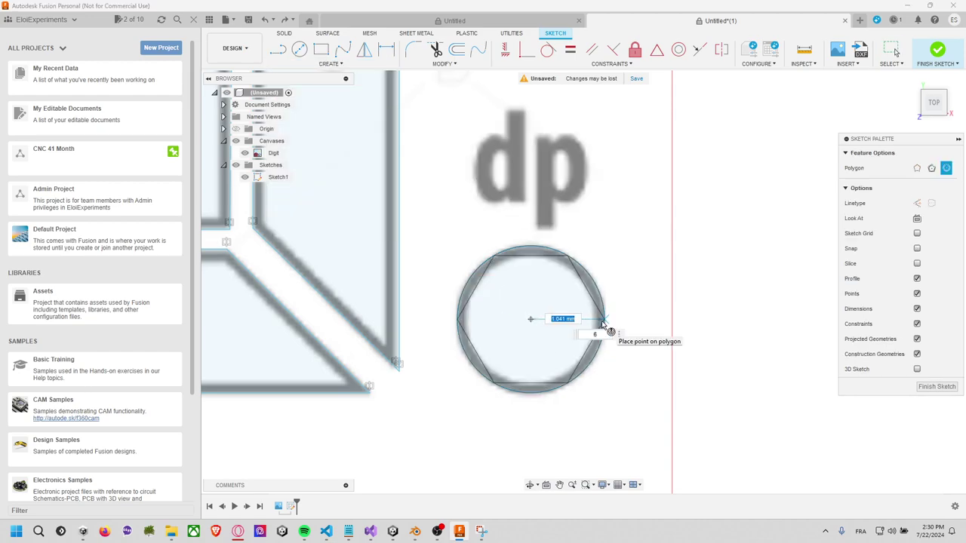
key("Tab")
type("8")
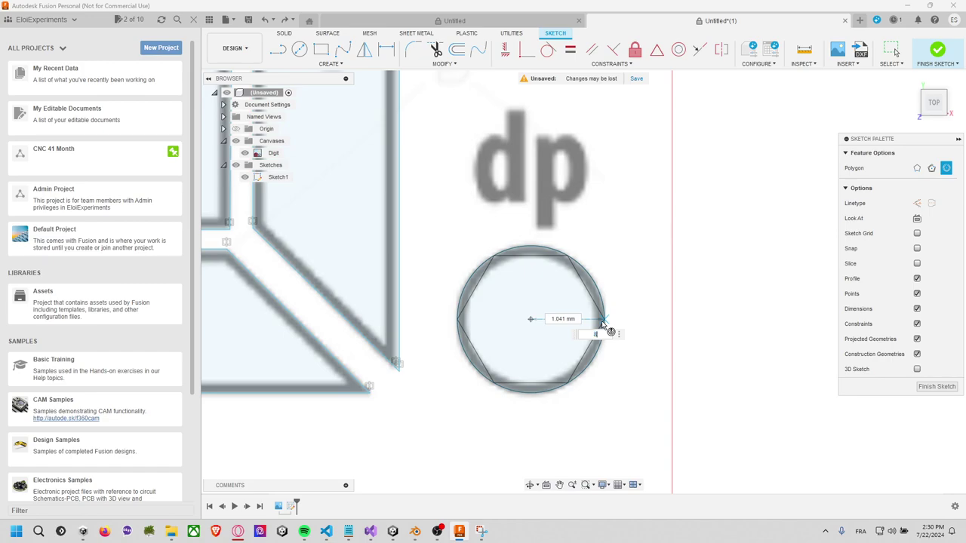
key("Return")
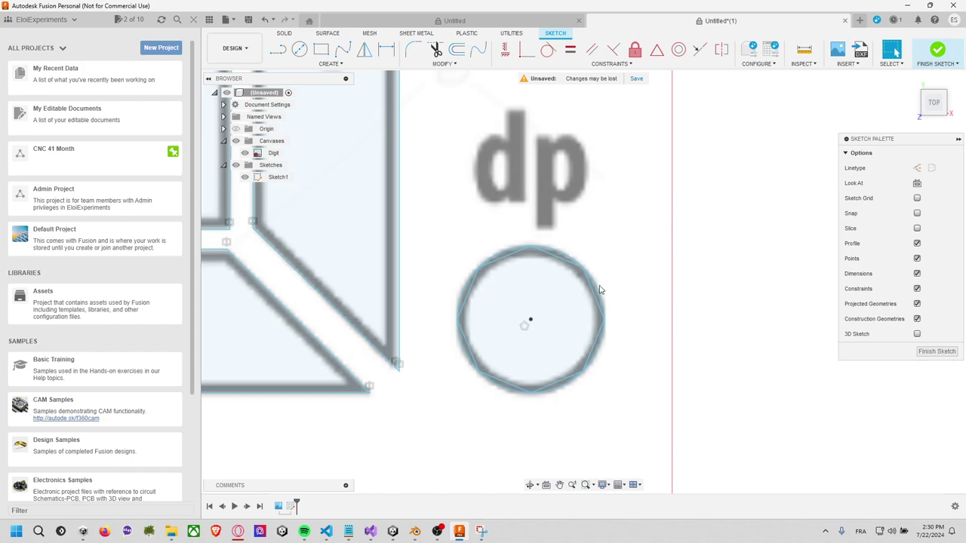
left_click(599, 291)
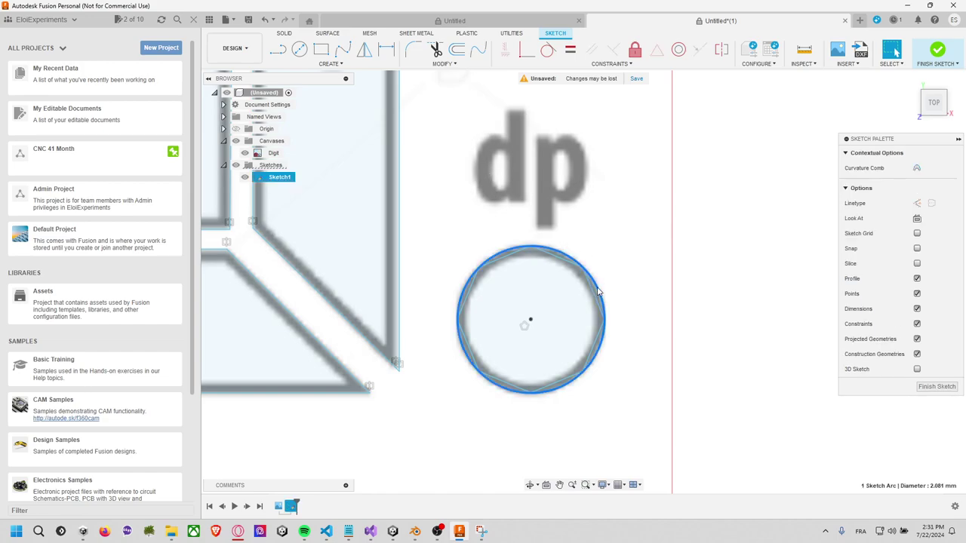
left_click(602, 288)
scroll(610, 265, "down", 3)
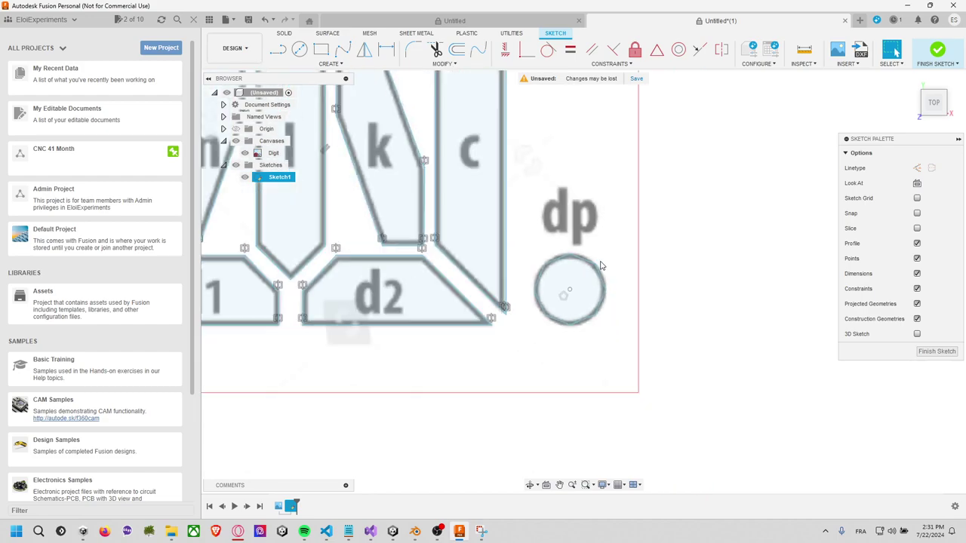
scroll(634, 276, "down", 2)
scroll(658, 287, "down", 2)
scroll(658, 287, "down", 2)
scroll(637, 280, "down", 1)
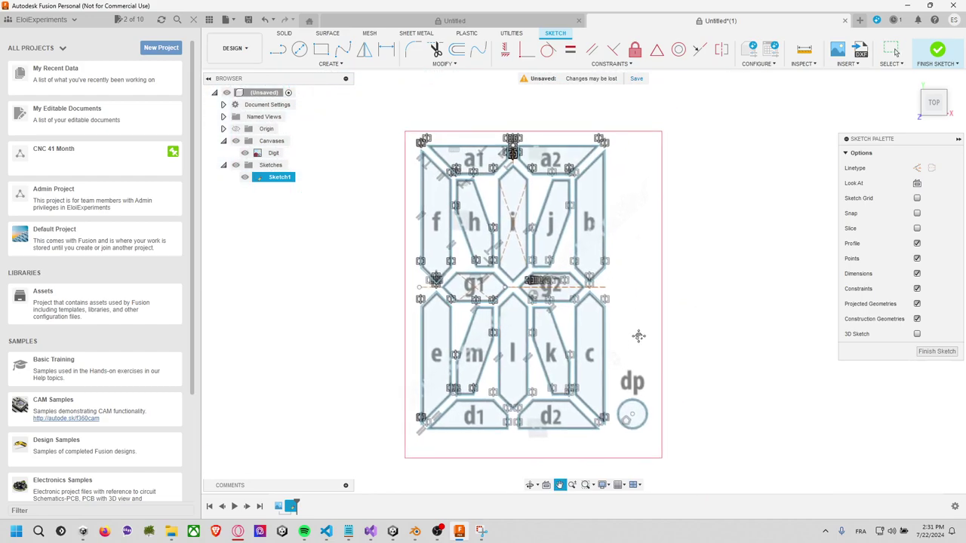
Finish the segment sketch and tilt the view to a 3D angle
left_click(938, 50)
middle_click_drag(765, 215, 752, 142)
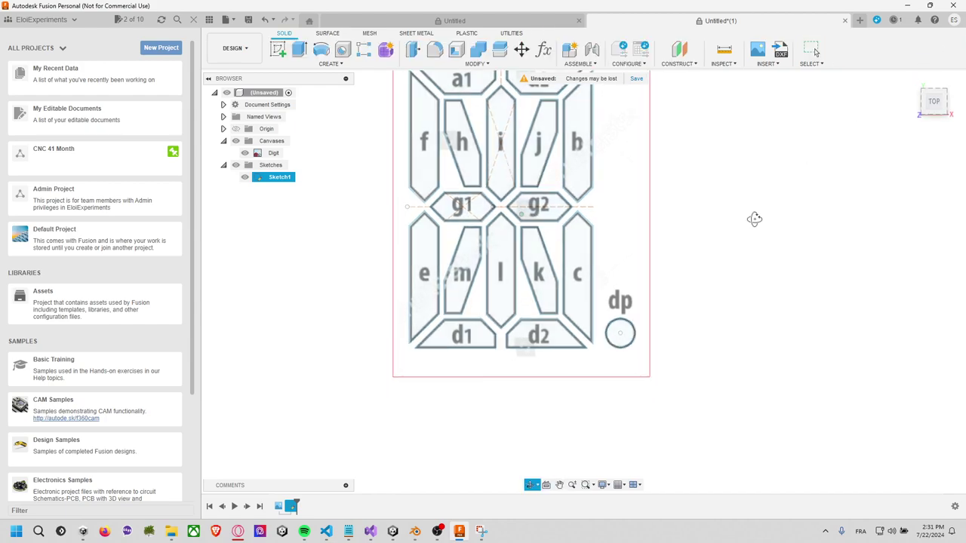
mouse_move(754, 218)
middle_mouse_down("shift")
mouse_move(743, 158)
mouse_move(755, 188)
mouse_move(747, 181)
mouse_move(739, 204)
mouse_move(755, 189)
middle_mouse_up("shift")
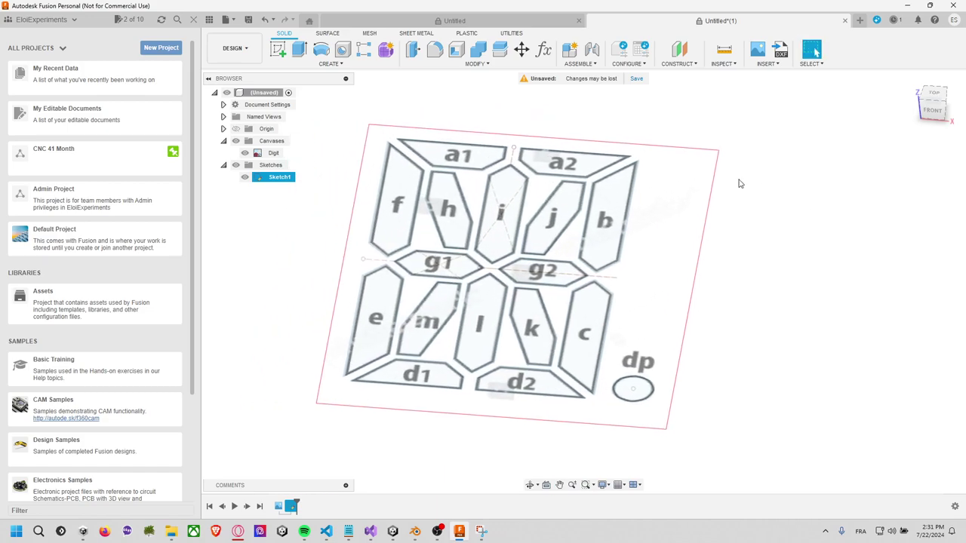
right_click(765, 181)
left_click(765, 179)
Extrude the dp profile 4 mm into its own solid body
key("e")
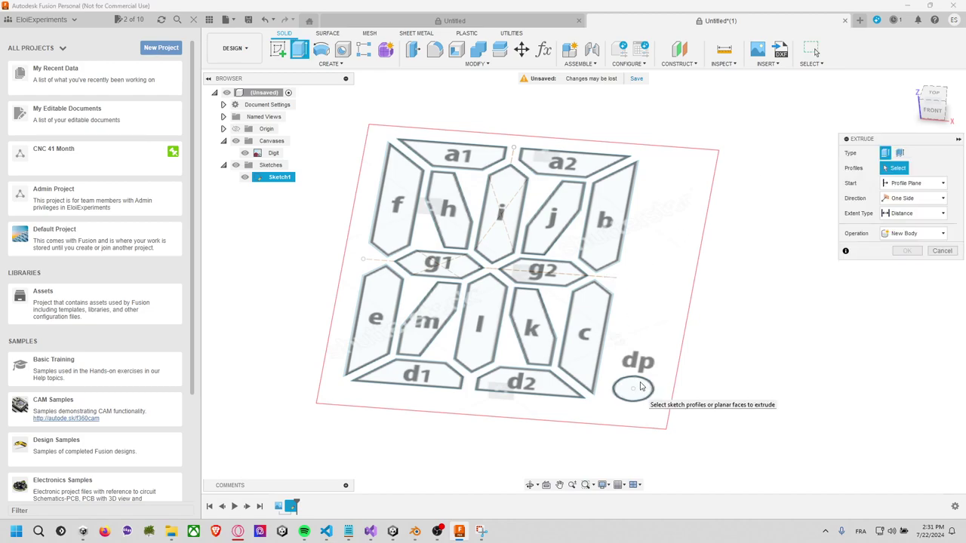
left_click(640, 388)
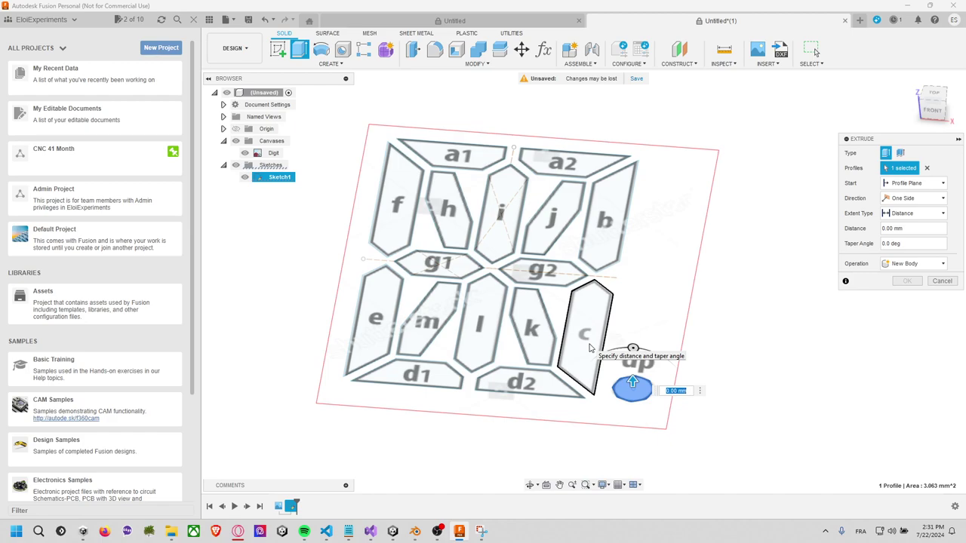
type("4")
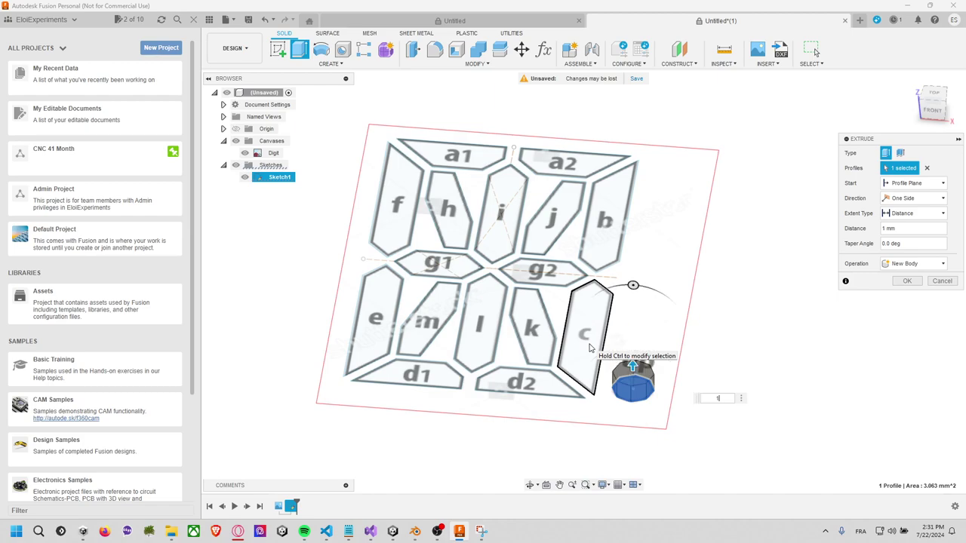
key("Return")
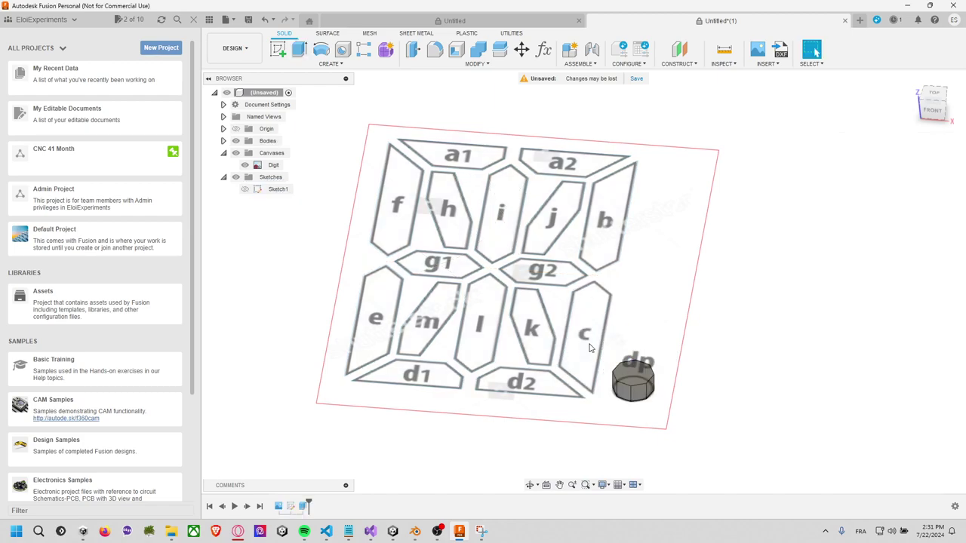
key("e")
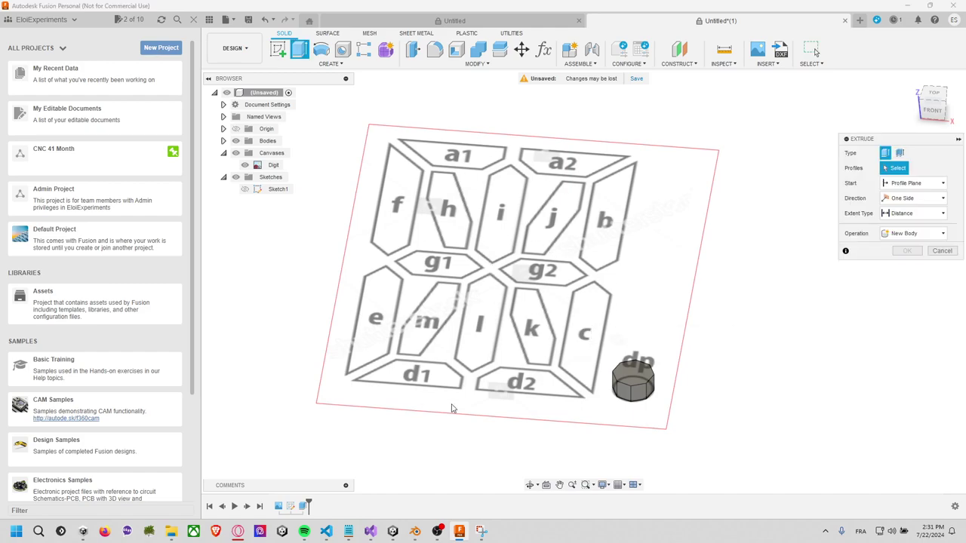
left_click(245, 189)
Select the first eight segment profiles for extrusion: c, b, a2, j, i, a1, h and f
left_click(244, 189)
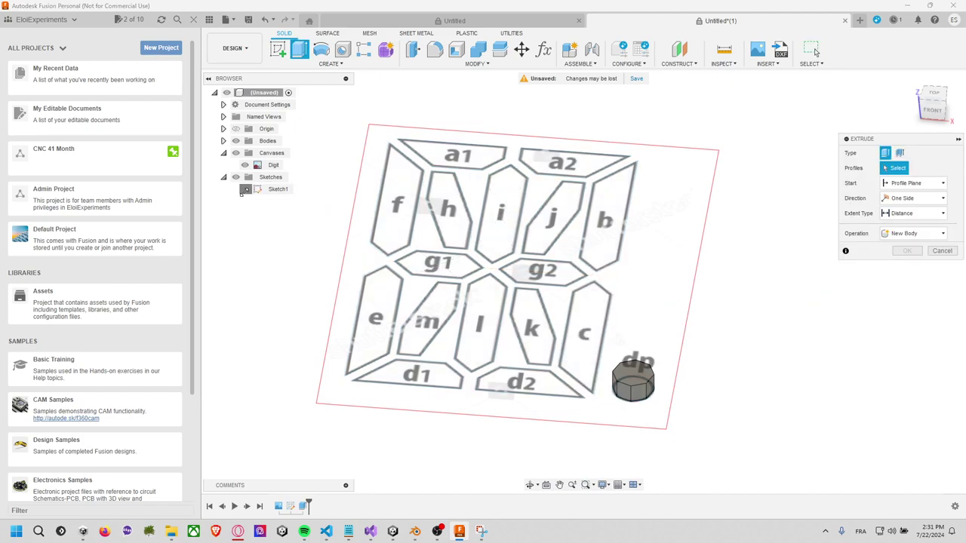
left_click(589, 317)
left_click(607, 215)
left_click(573, 162)
left_click(554, 215)
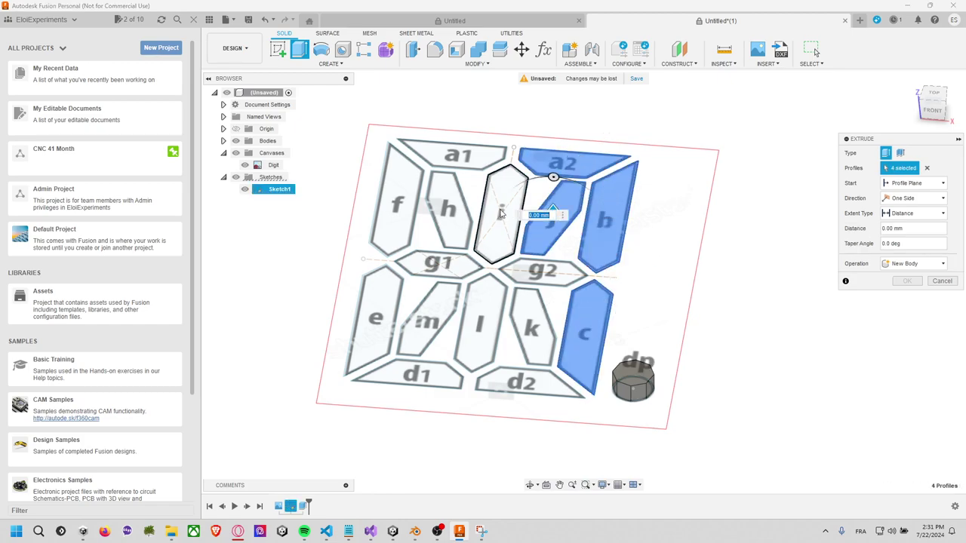
left_click(499, 211)
left_click(453, 155)
left_click(449, 199)
left_click(400, 211)
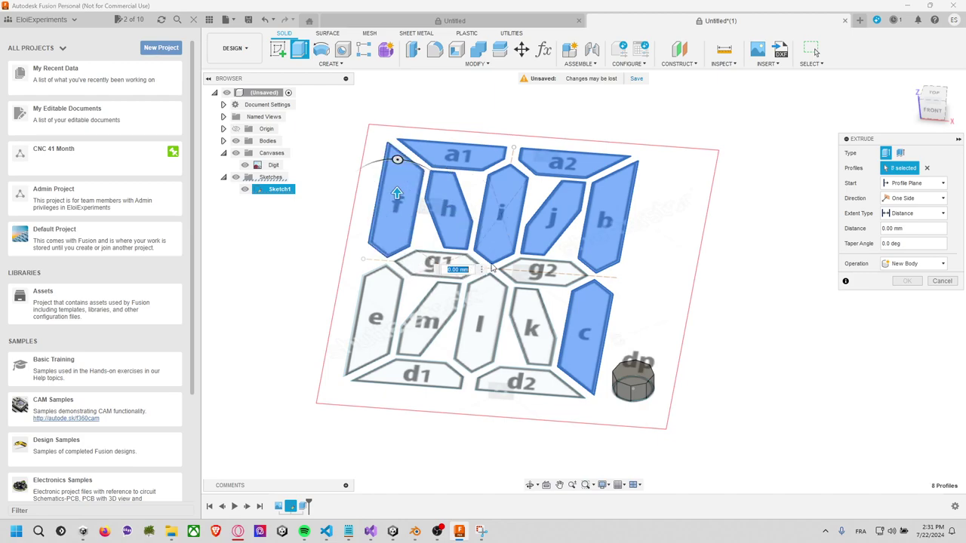
Add profiles g1, l, k, m, e, d1 and d2, then extrude all sixteen 5 as new bodies
left_click(532, 328)
left_click(479, 324)
left_click(438, 268)
left_click(426, 321)
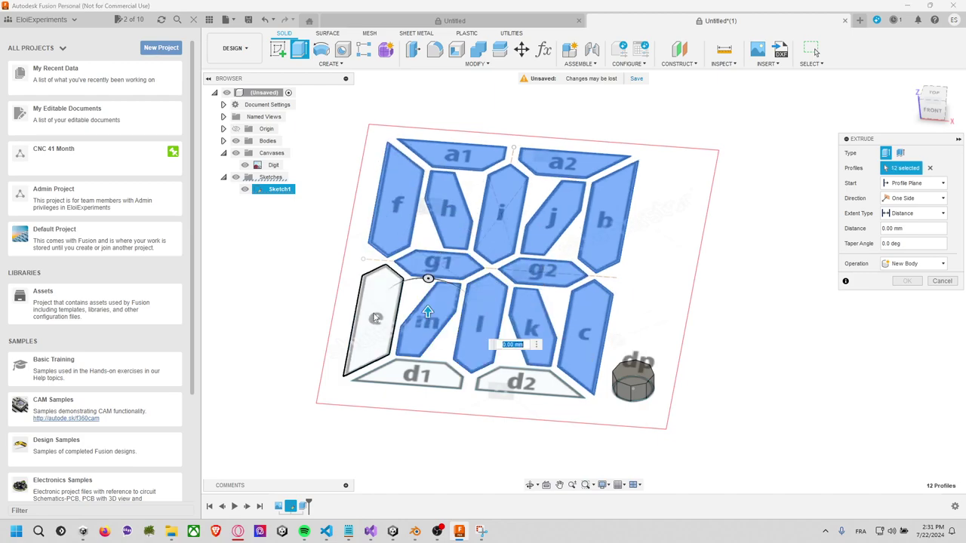
left_click(373, 316)
left_click(414, 373)
left_click(531, 377)
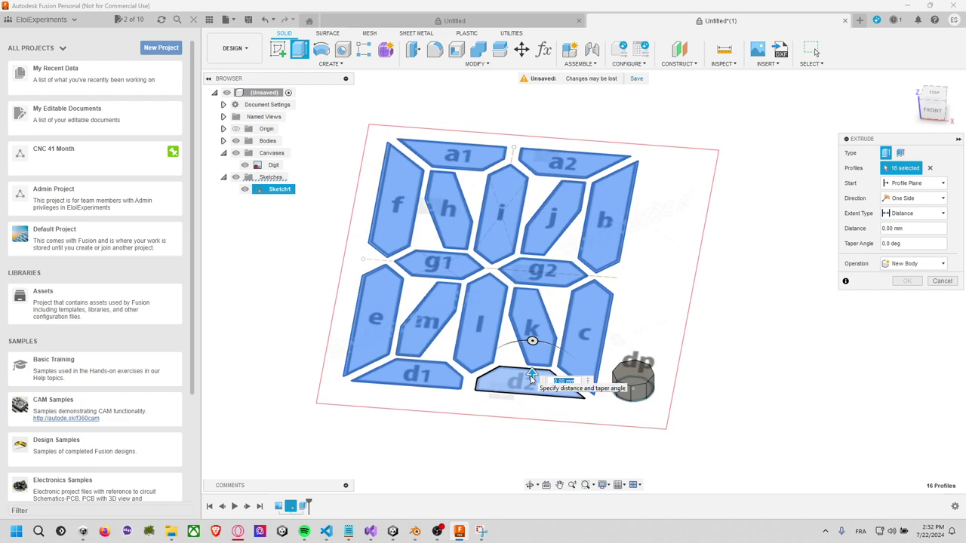
type("5")
key("Return")
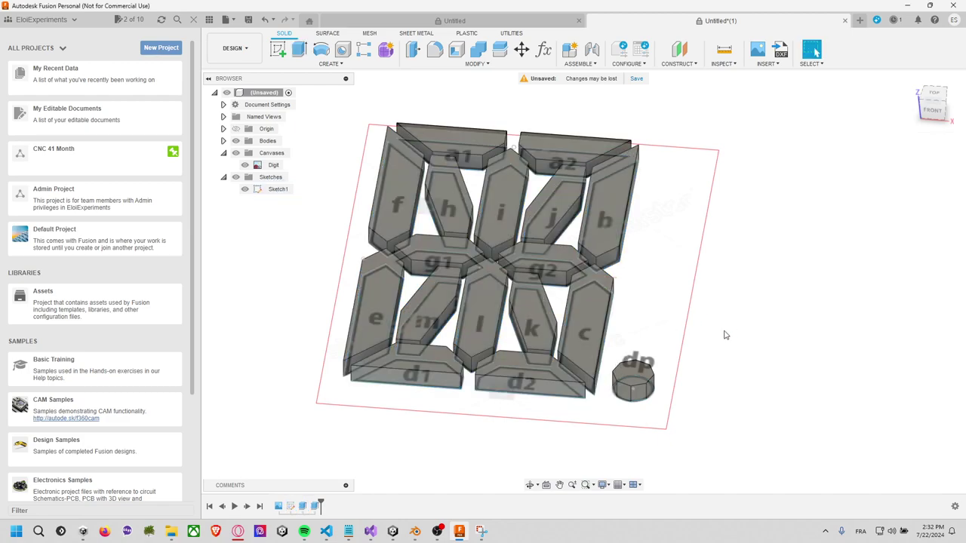
Switch to the Top view, expand the Bodies folder and rename the dp body to Point
left_click(936, 94)
scroll(675, 186, "up", 3)
scroll(675, 186, "down", 5)
mouse_move(674, 186)
middle_mouse_down()
mouse_move(674, 213)
mouse_move(654, 246)
middle_mouse_up()
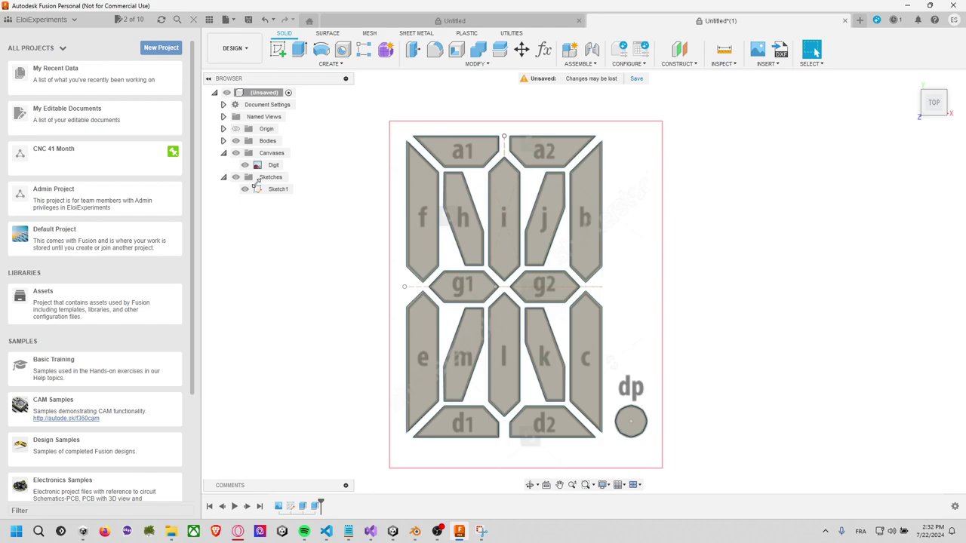
left_click(224, 141)
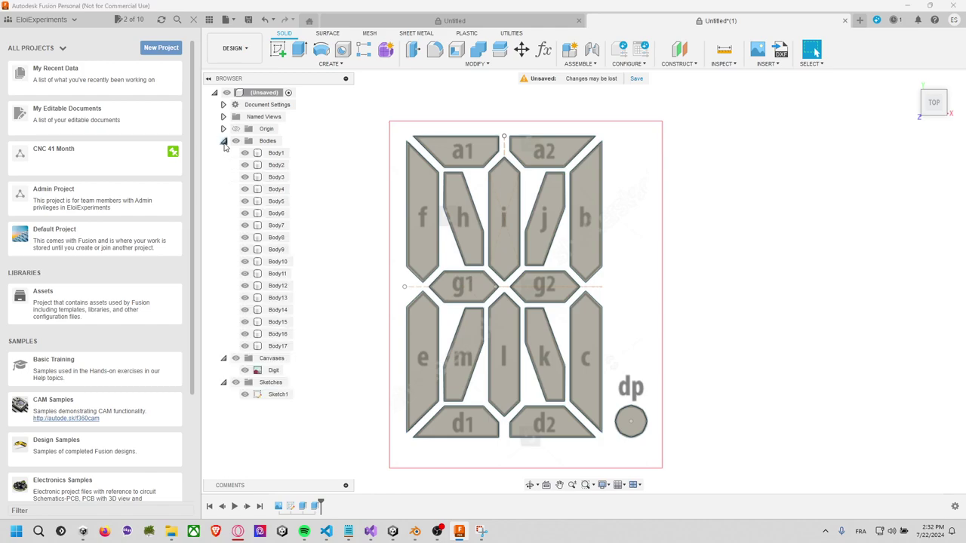
left_click(277, 153)
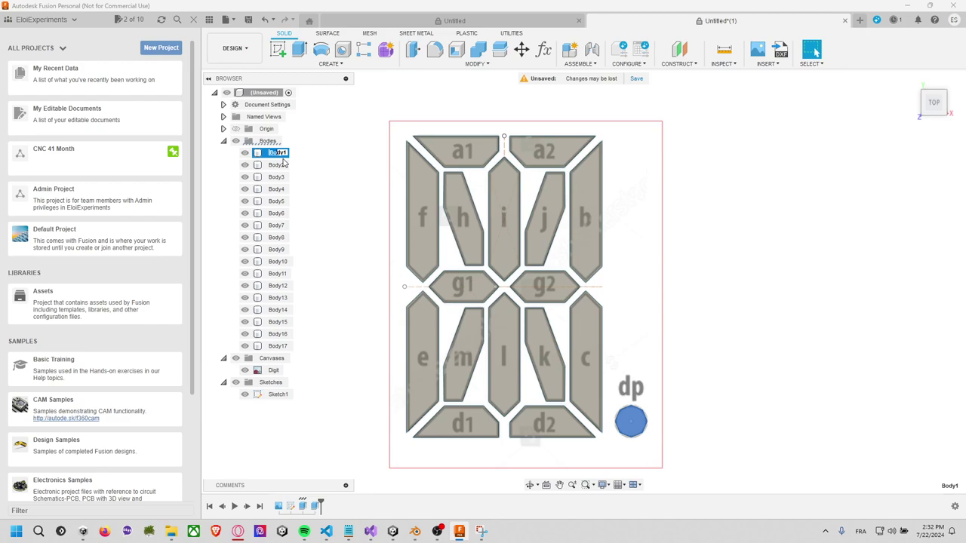
double_click(277, 153)
type("Point")
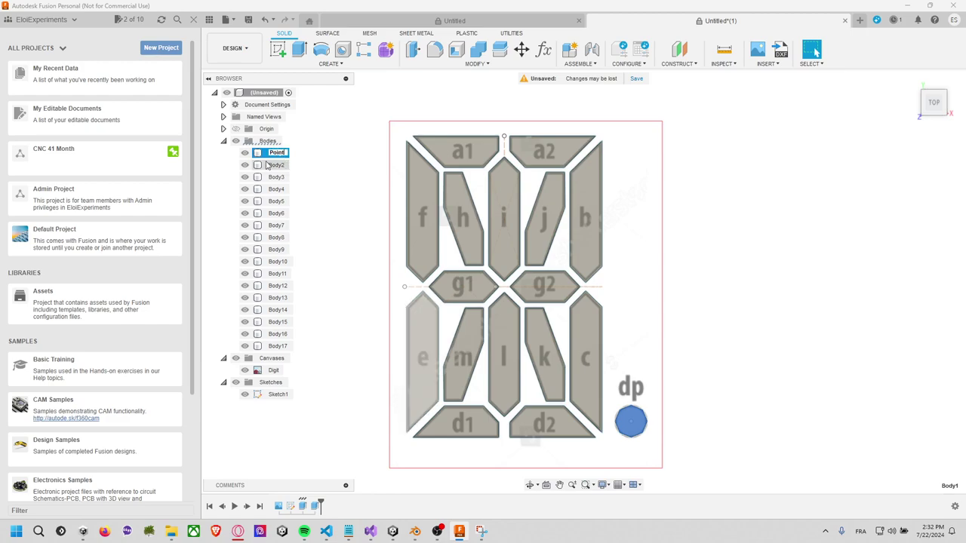
key("Return")
Rename the bodies for segments e and k to E and K
left_click(270, 165)
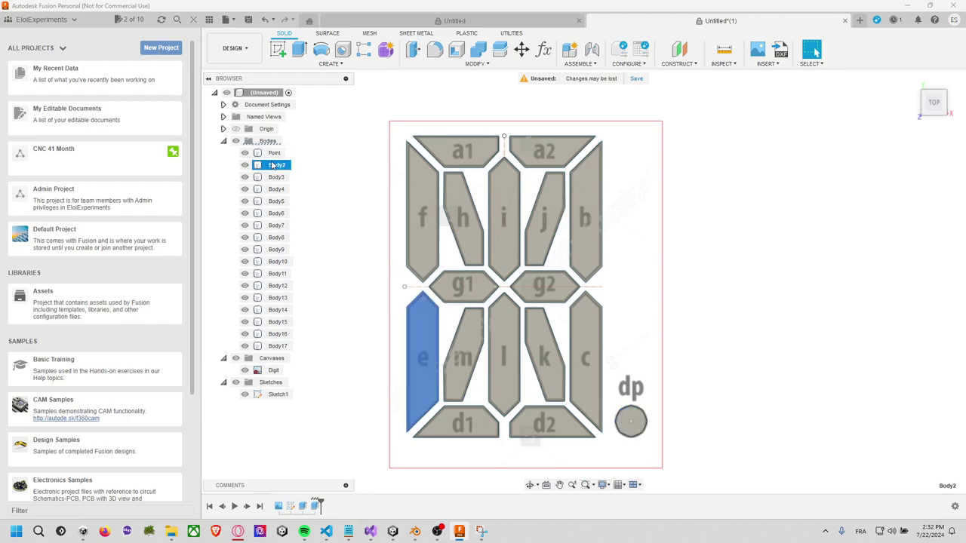
double_click(276, 165)
type("E")
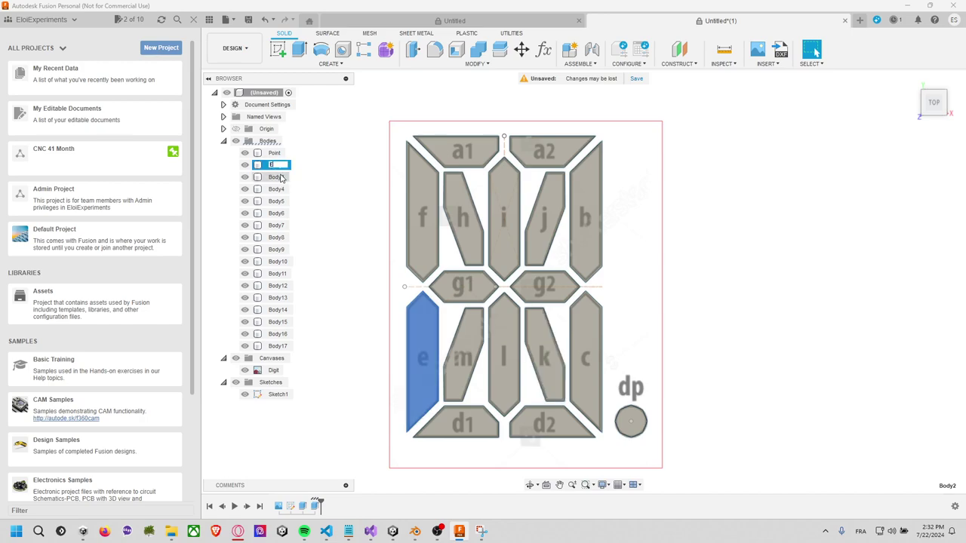
left_click(281, 178)
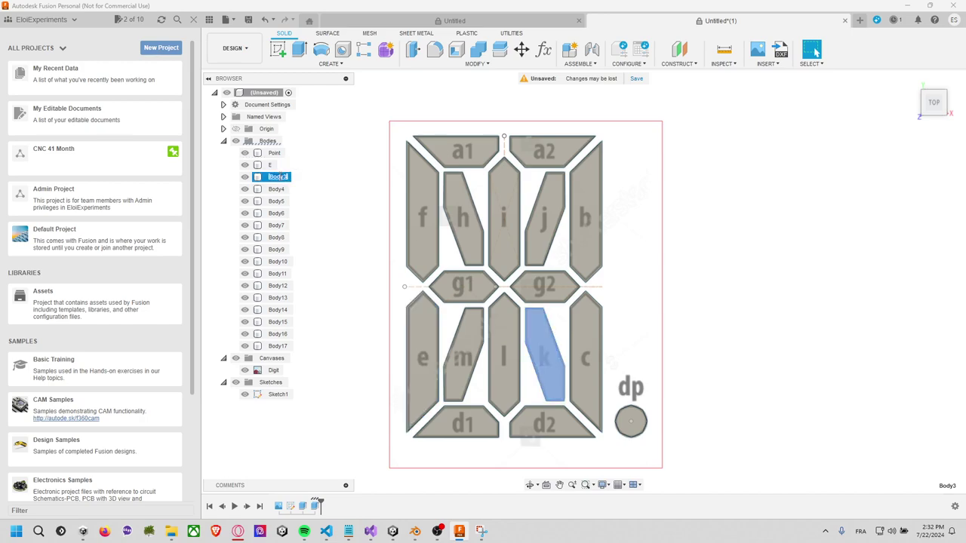
double_click(278, 177)
type("K")
left_click(278, 189)
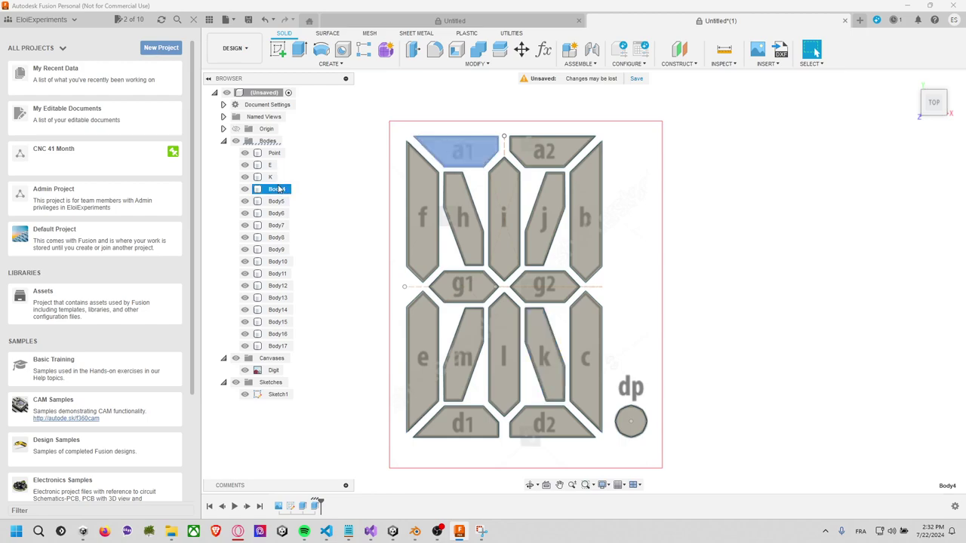
Rename the a1 and a2 segment bodies to A1 and A2, leaving segment b's body unchanged
double_click(277, 189)
type("A")
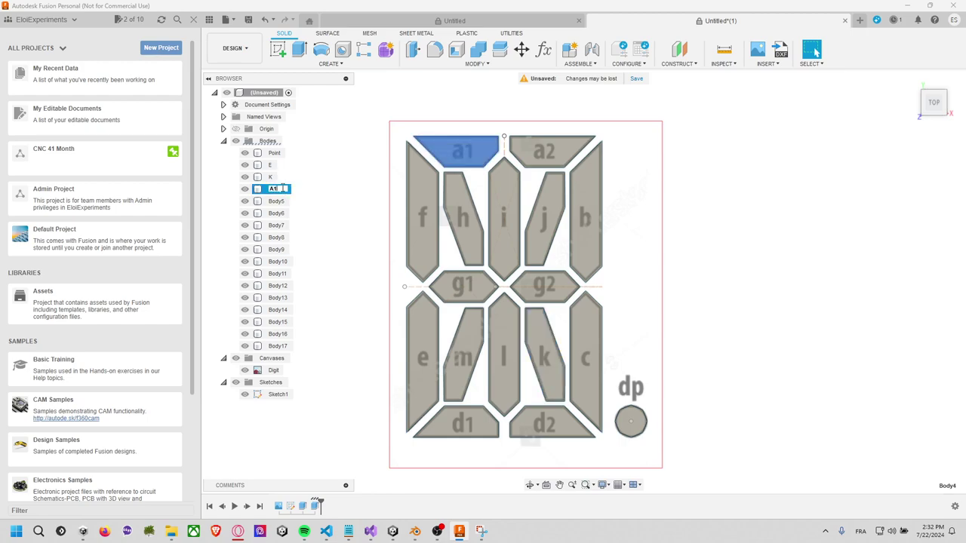
type("1")
left_click(278, 200)
double_click(278, 200)
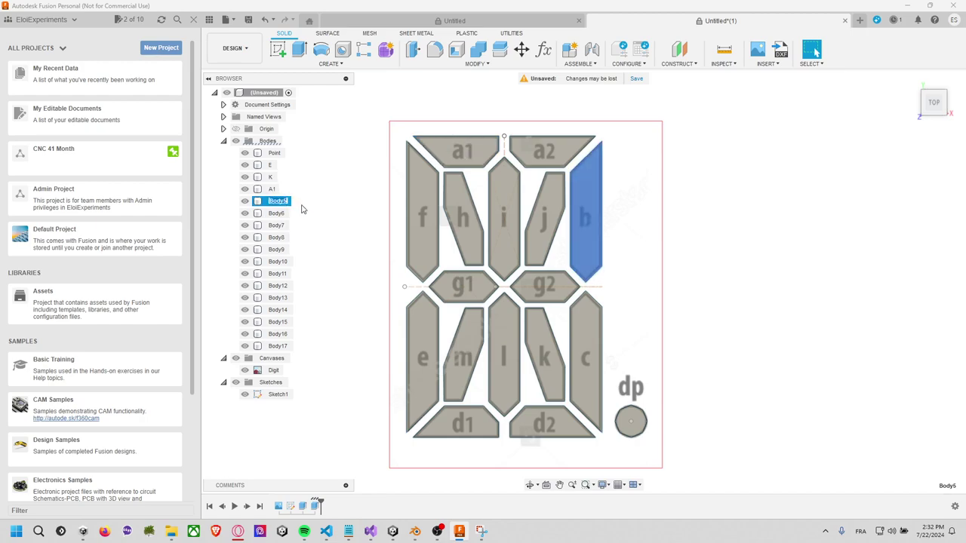
left_click(284, 214)
double_click(284, 215)
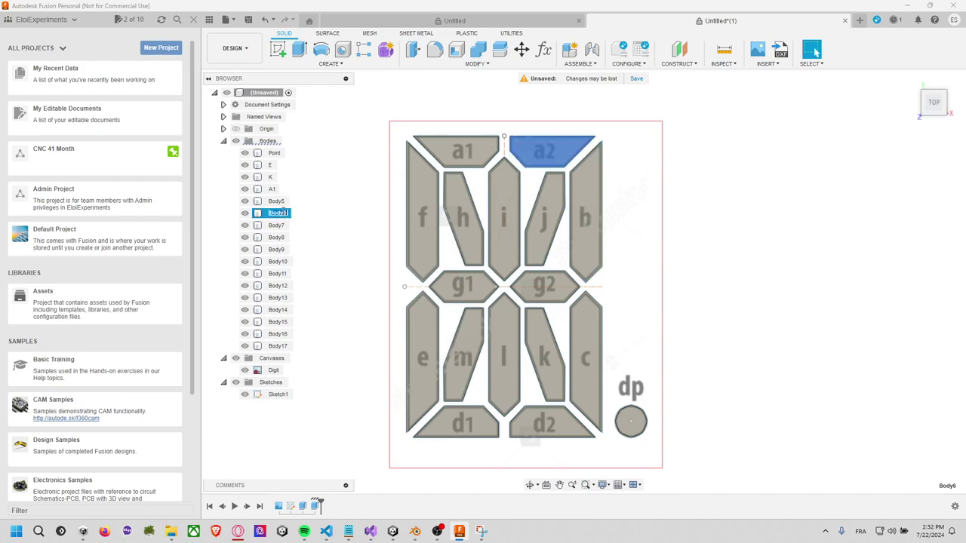
type("A2")
left_click(280, 225)
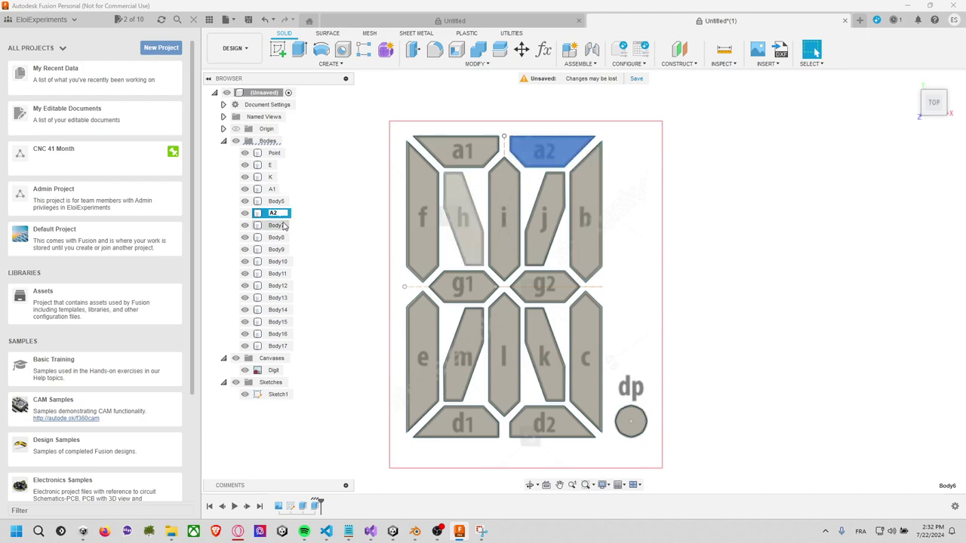
Rename the h and l segment bodies to H and L, then start renaming the d1 body
double_click(279, 224)
type("H")
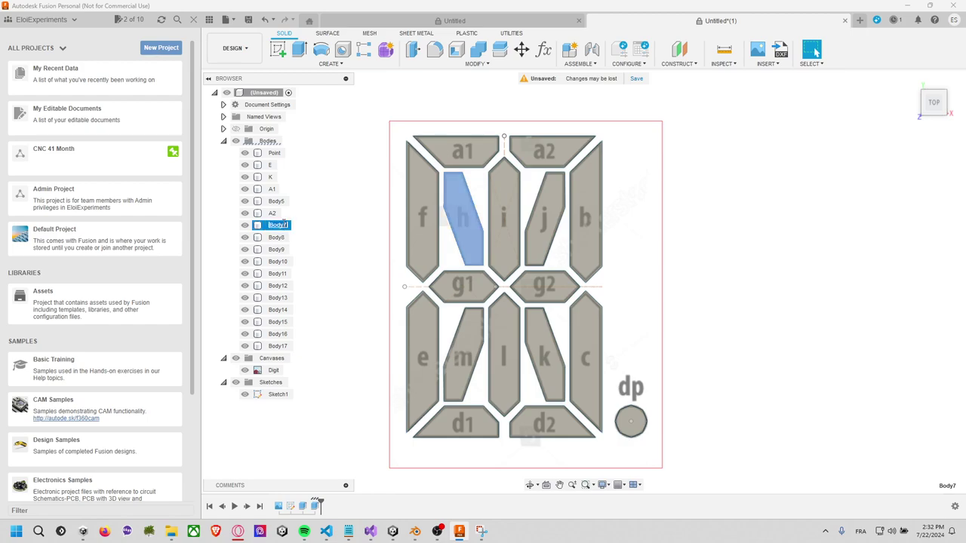
left_click(278, 237)
double_click(279, 238)
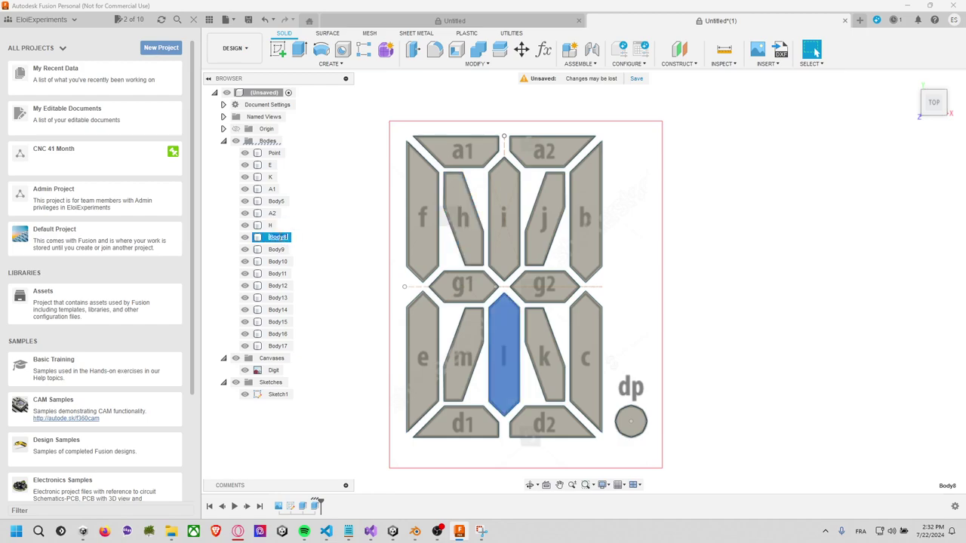
type("L")
left_click(279, 249)
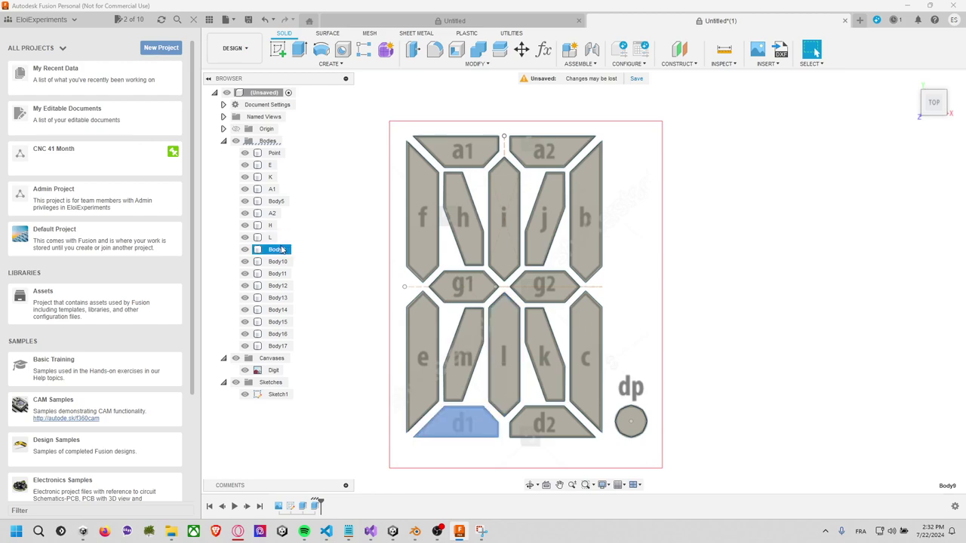
double_click(283, 251)
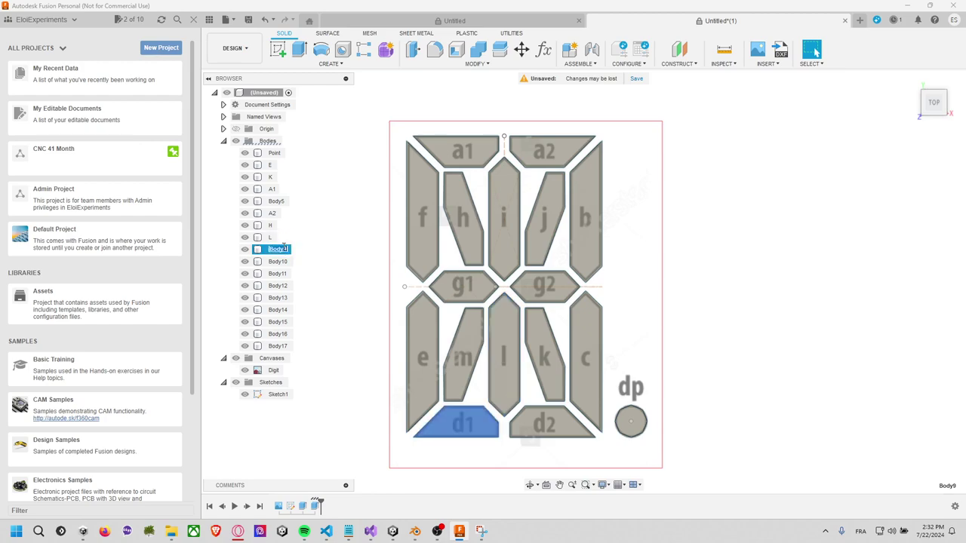
Finish naming the d1 body D1, then rename body E to LeftDown
type("D1")
left_click(286, 261)
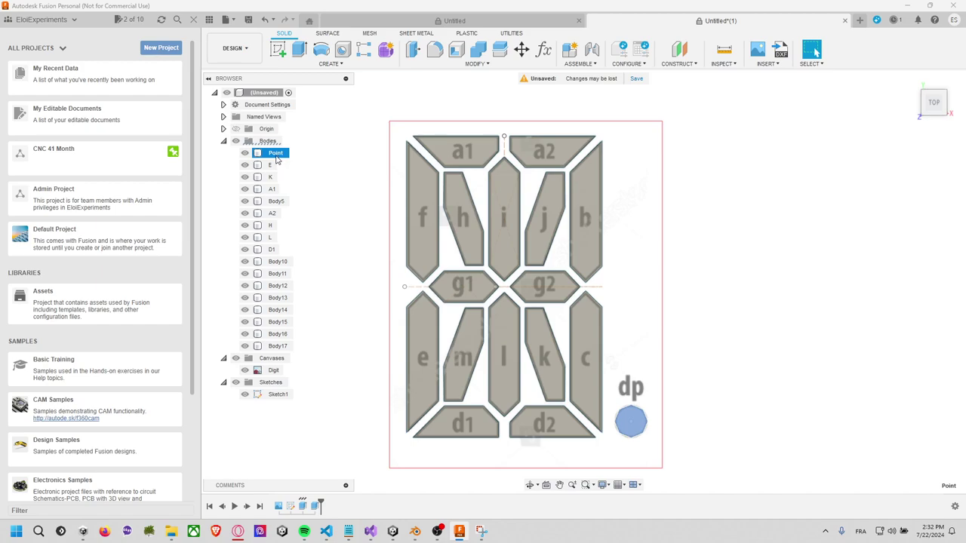
left_click(272, 166)
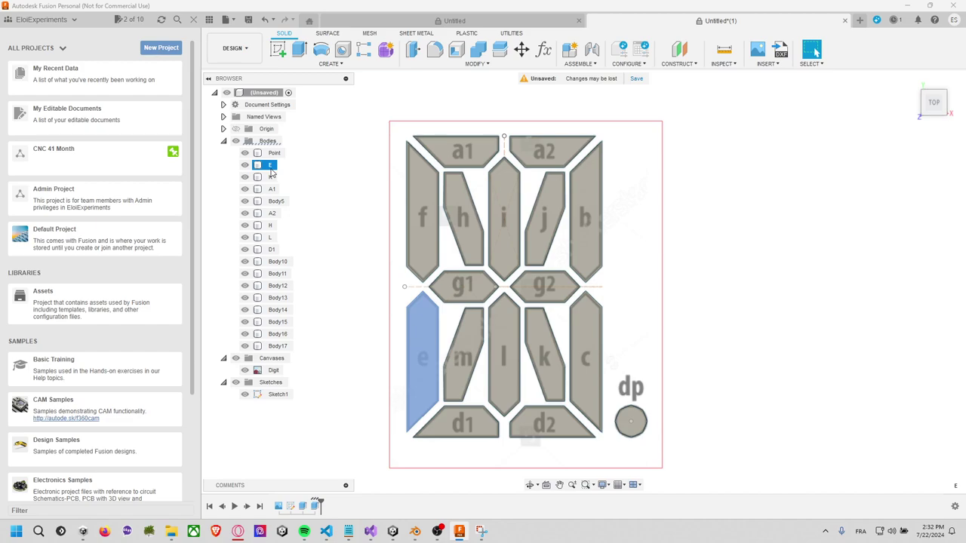
type("Left")
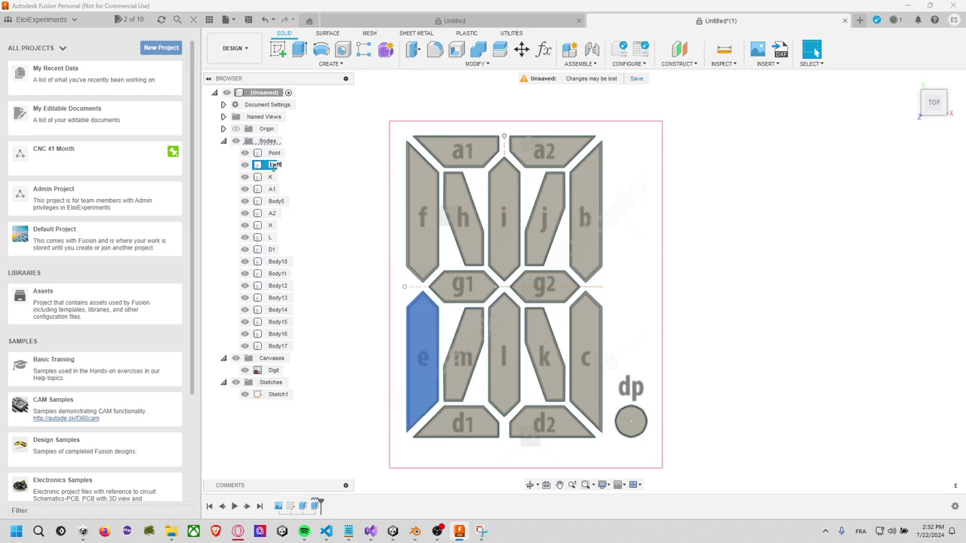
type("Down")
key("Return")
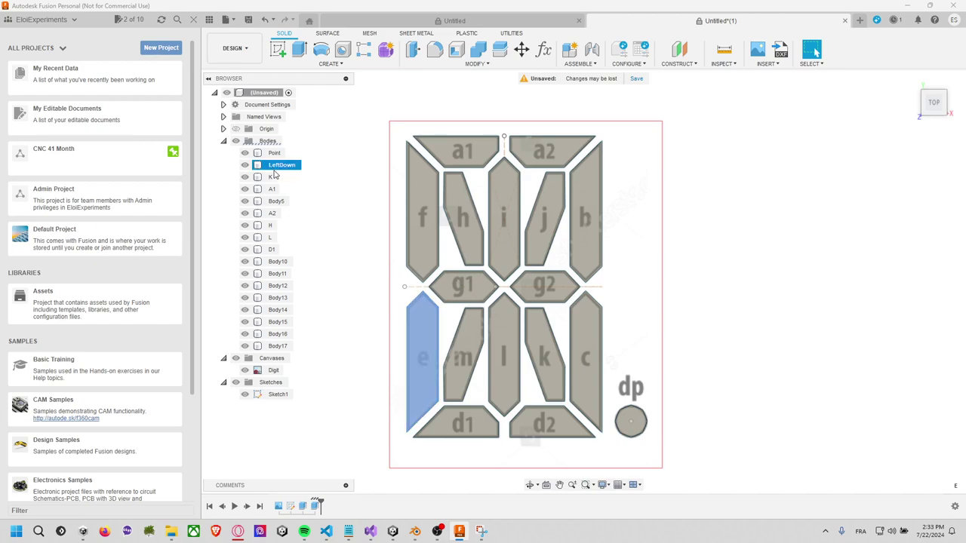
Rename body K to Diagonal DR
left_click(273, 177)
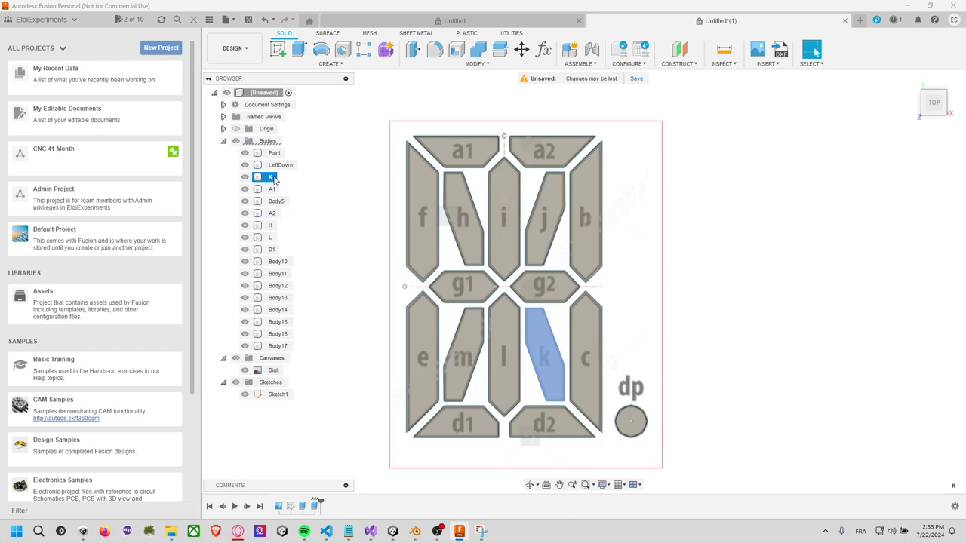
double_click(272, 177)
type("Di")
type("agonal")
key("Return")
type("D")
type("R")
key("Return")
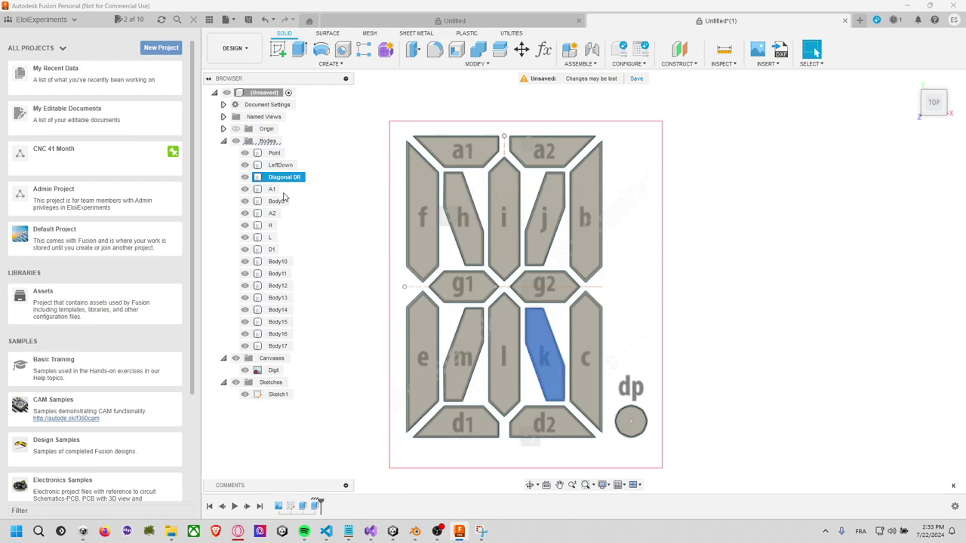
left_click(276, 189)
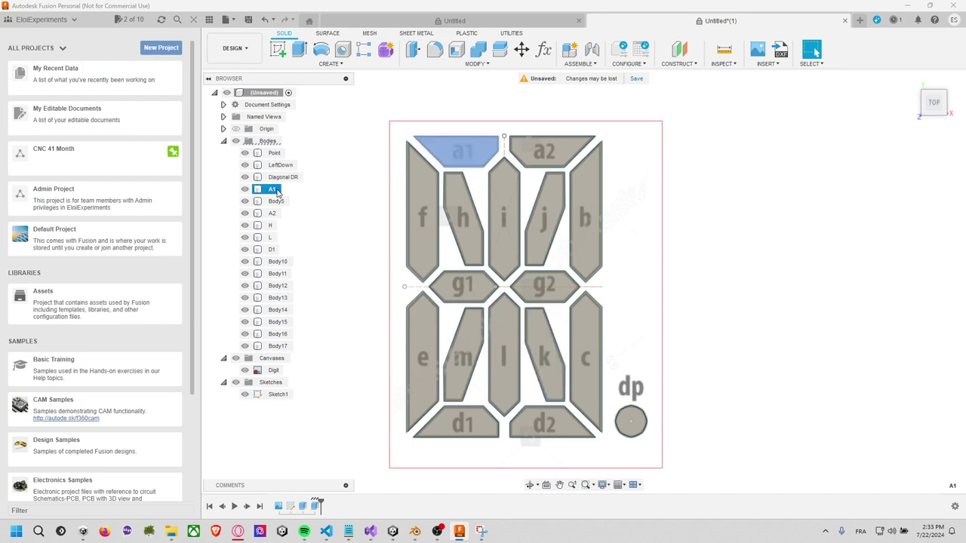
Find segment j's body and rename Body14 to Diagonal TR
left_click(276, 201)
left_click(542, 219)
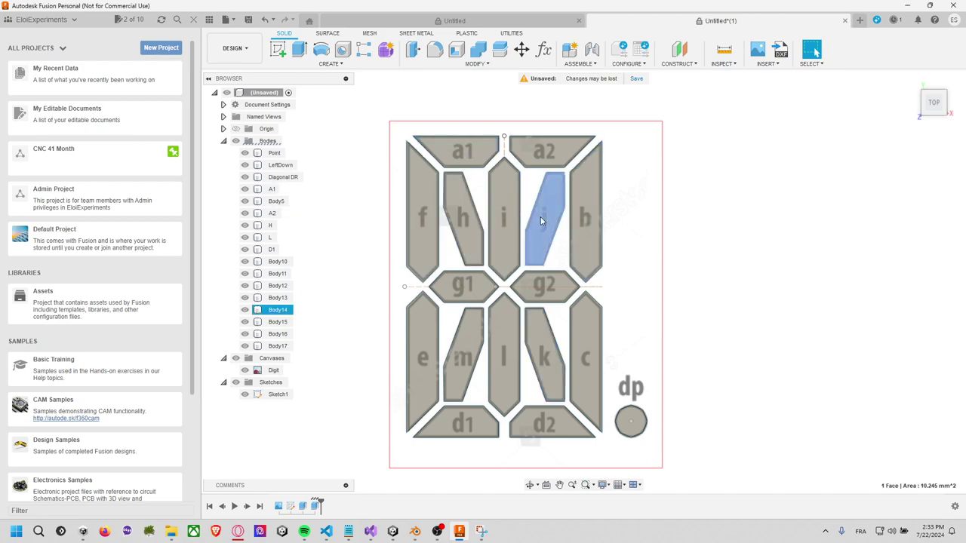
double_click(281, 310)
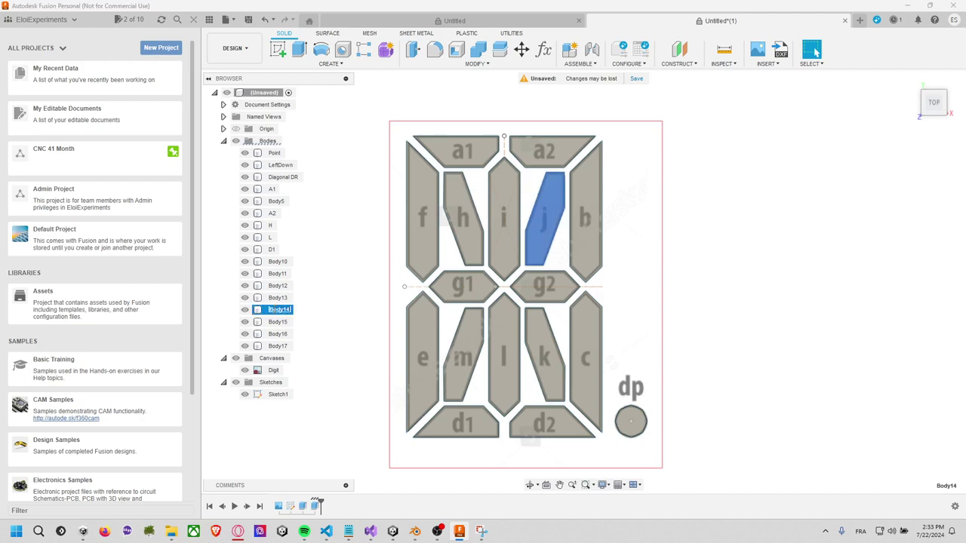
type("Diagonal TR")
key("Return")
Check which segments Body15 through Body10 belong to: f, g1, c, i, g2 and m
left_click(279, 322)
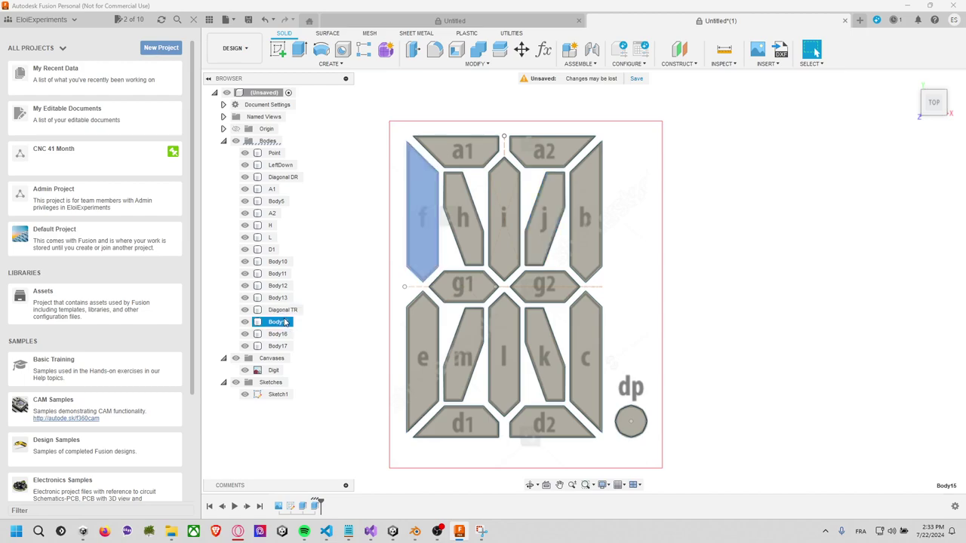
key("Down")
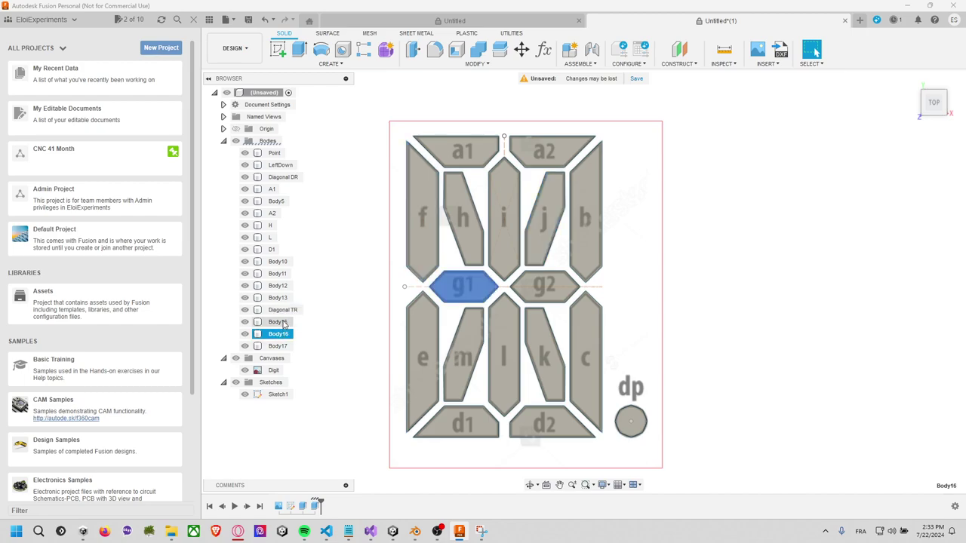
left_click(284, 322)
left_click(280, 297)
left_click(283, 285)
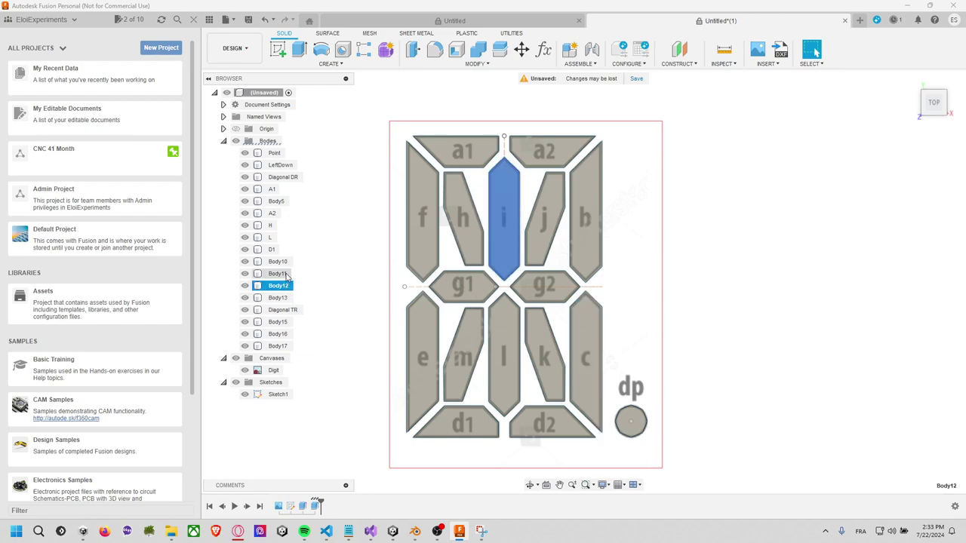
left_click(286, 274)
left_click(285, 265)
Rename Body10, segment m's body, to Diagonal DL
double_click(280, 262)
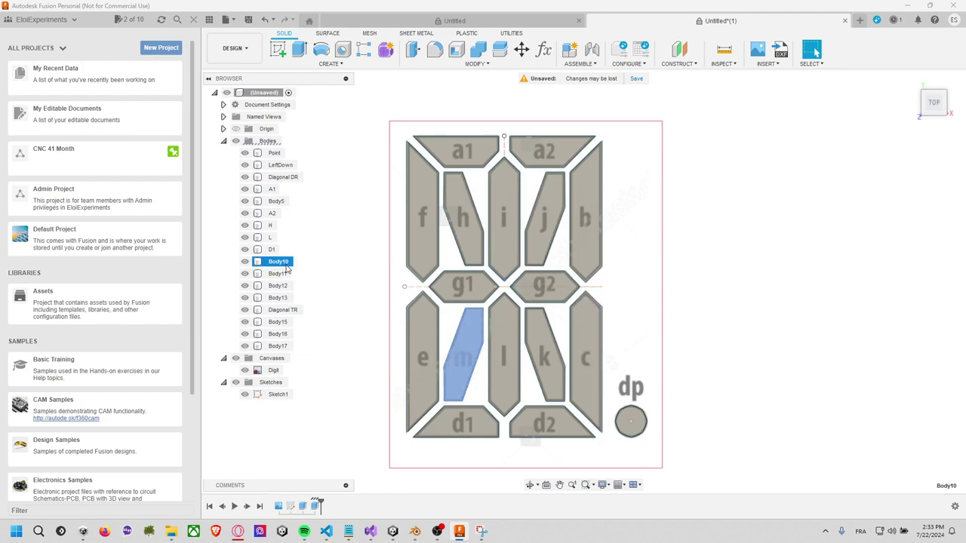
type("Diagonal D")
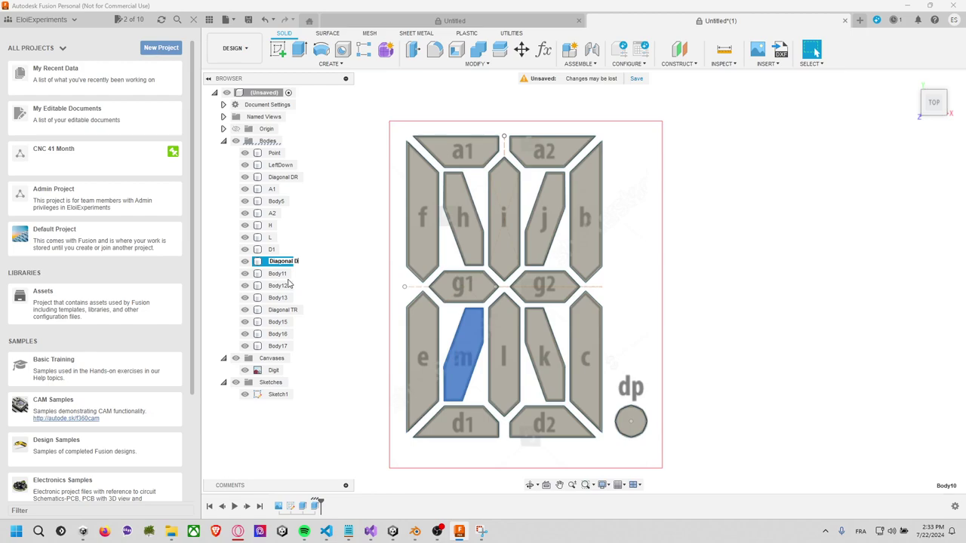
type("R")
key("BackSpace")
type("L")
key("Return")
Step through Body11 to Body17 to confirm segments g2, i, c, j, f, g1 and d2
left_click(277, 274)
left_click(278, 286)
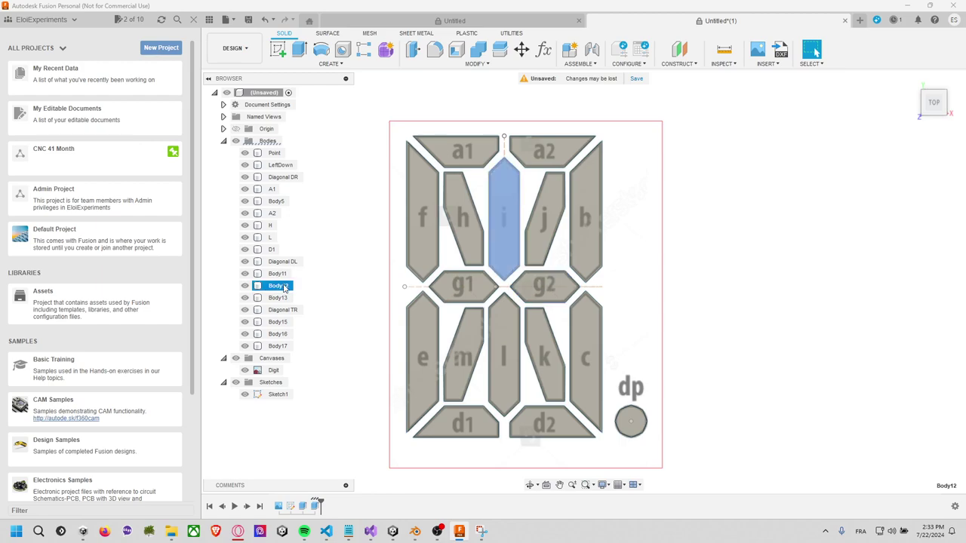
left_click(277, 297)
left_click(278, 310)
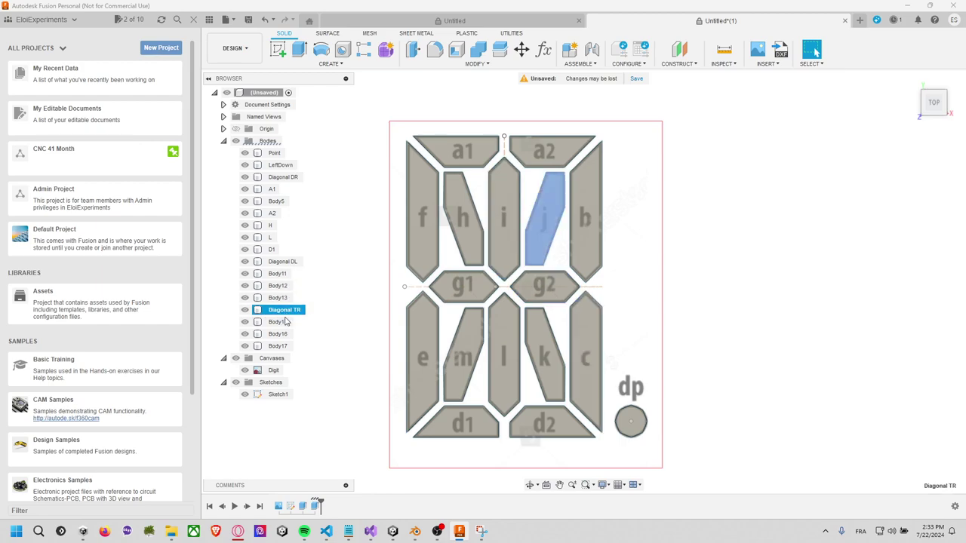
left_click(280, 322)
left_click(285, 334)
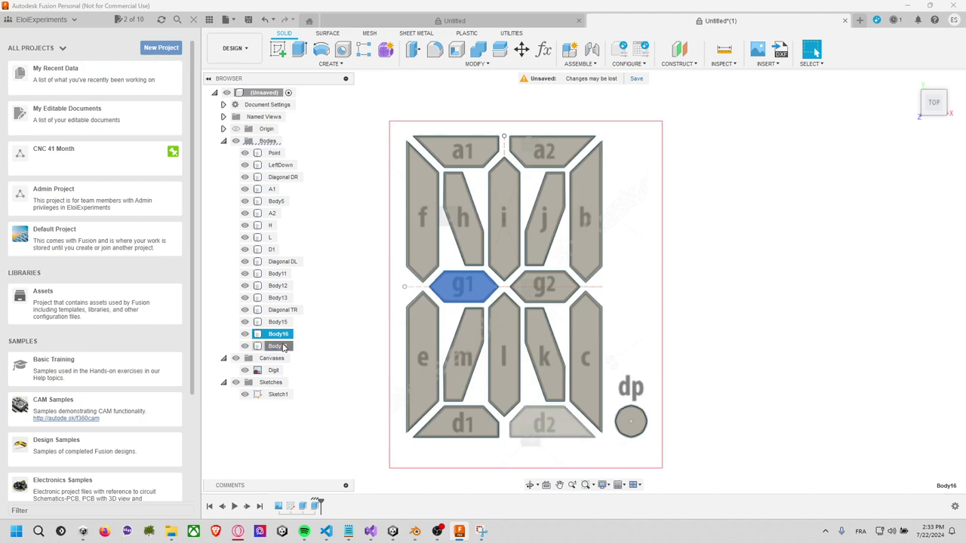
left_click(279, 345)
Rename segment h's body to Diagonal TL, correcting the duplicate Diagonal TR name
left_click(475, 220)
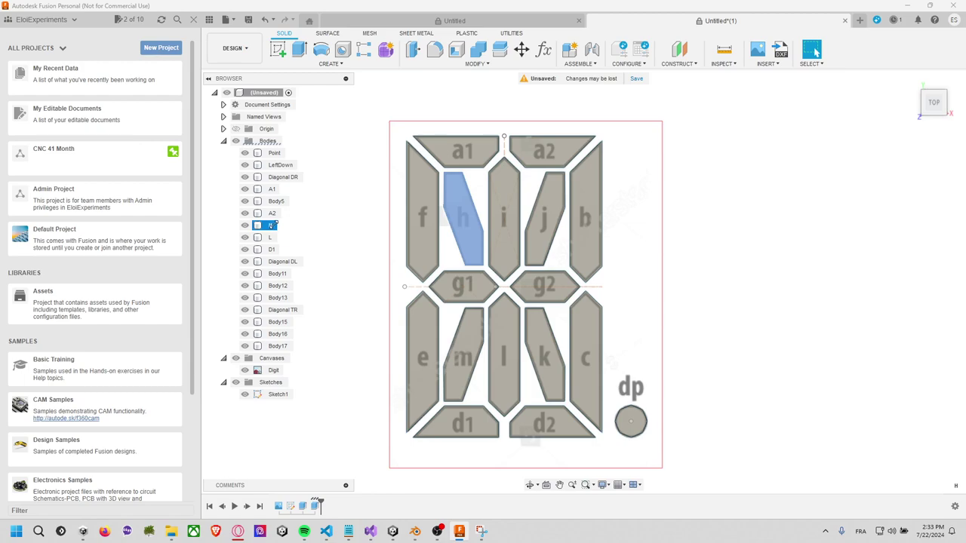
double_click(271, 225)
type("Diagonal T")
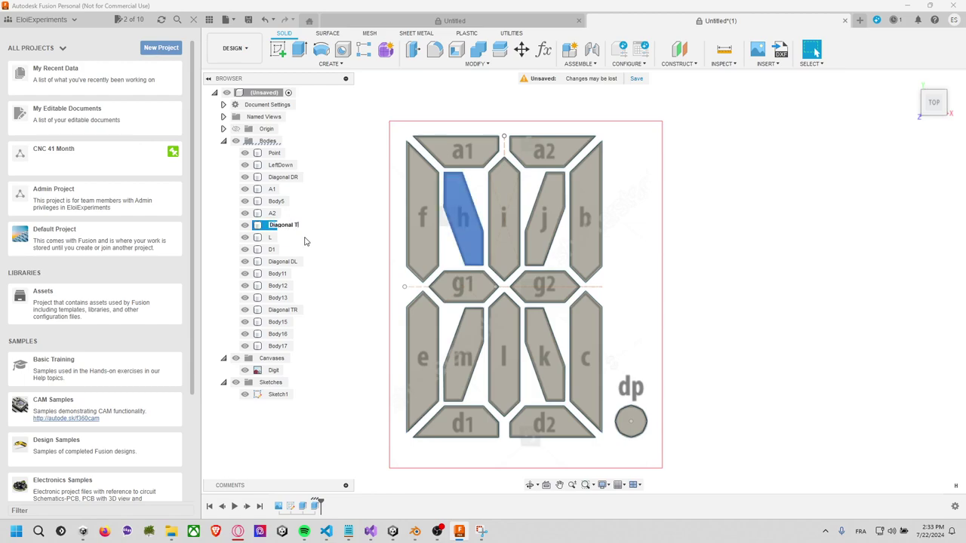
type("R")
key("Return")
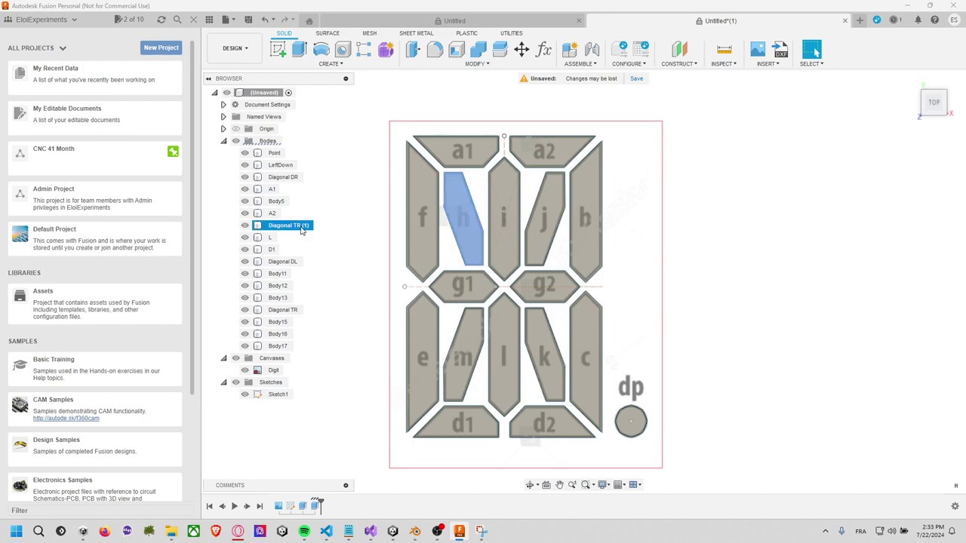
double_click(301, 229)
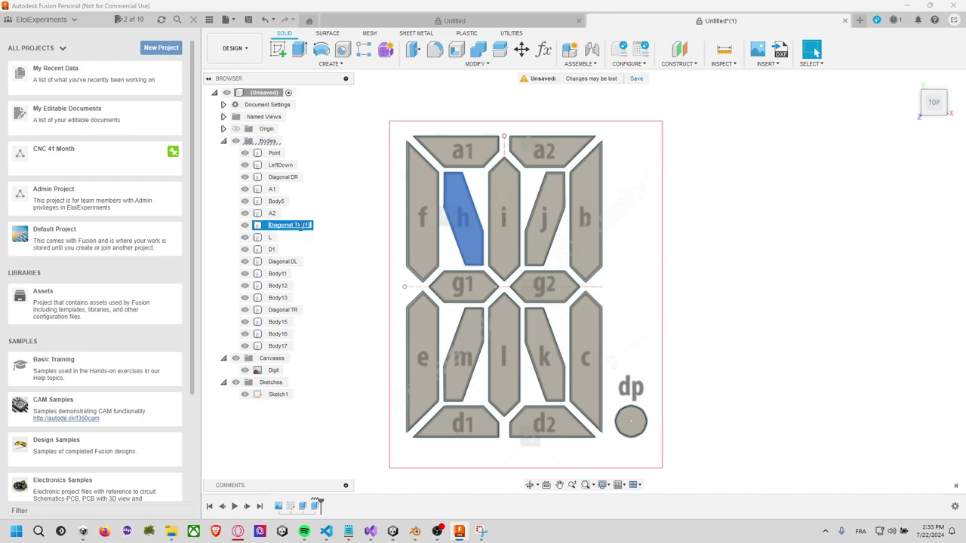
left_click(306, 225)
key("BackSpace")
key("BackSpace")
key("BackSpace")
key("BackSpace")
key("BackSpace")
type("L")
key("Return")
Rename the A1 body to TopLeft and Body5, for segment b, to RightTop
left_click(273, 189)
double_click(277, 189)
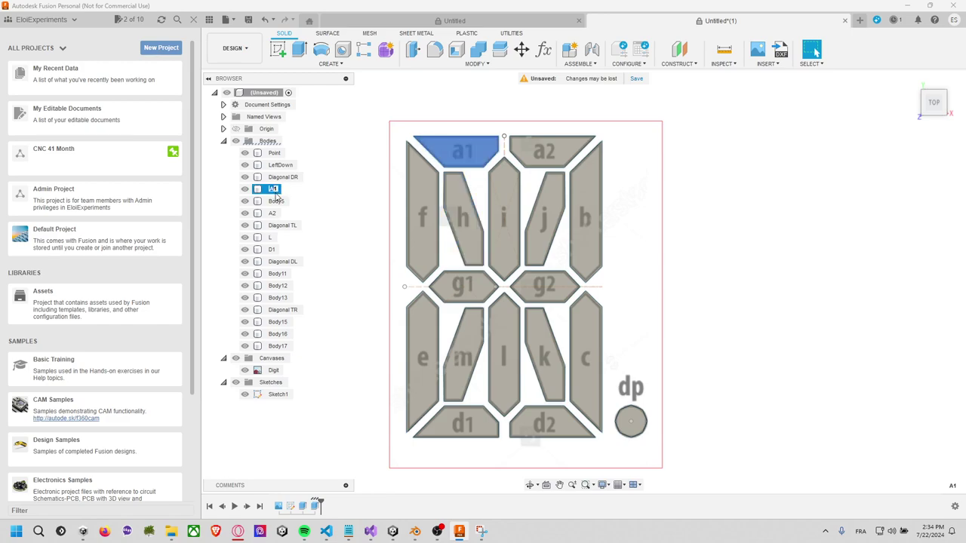
type("To")
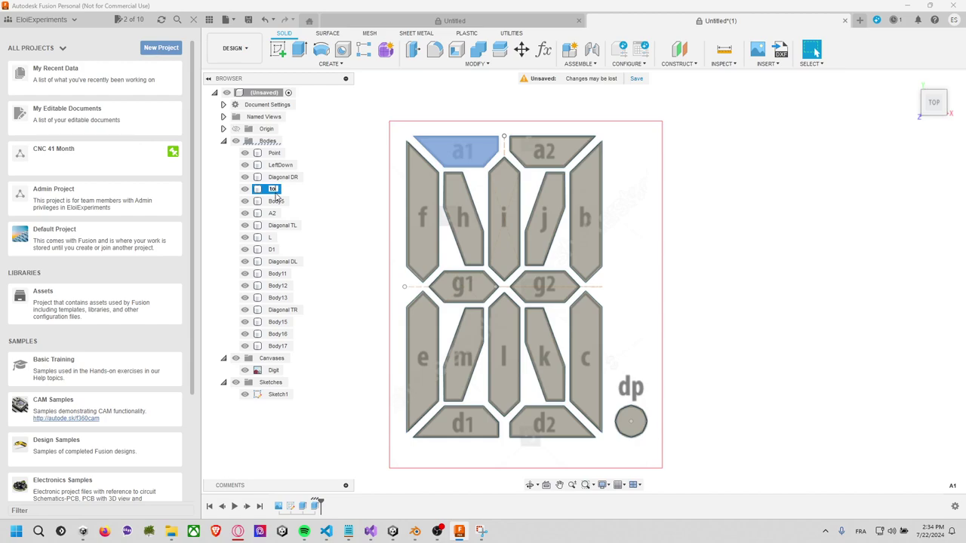
type("pLeft")
key("Return")
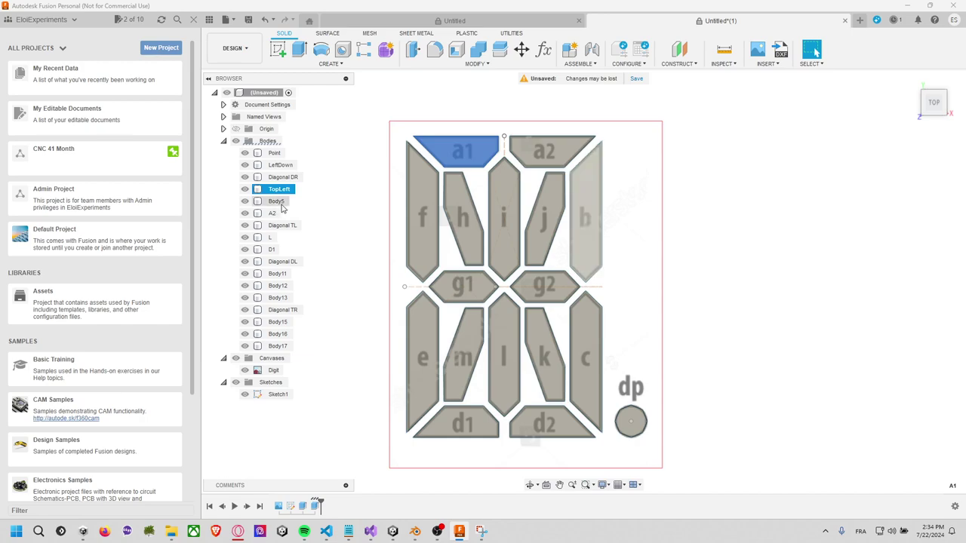
left_click(278, 201)
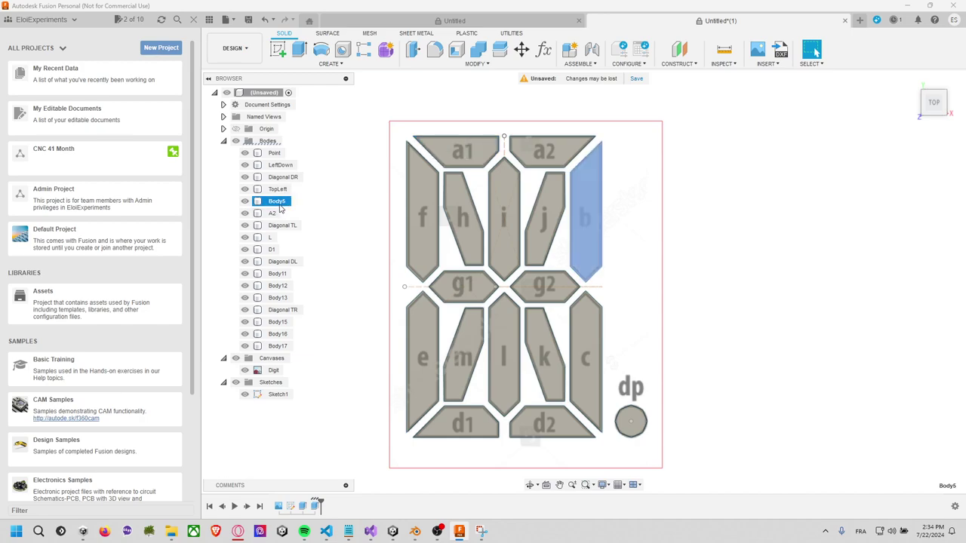
double_click(280, 205)
type("Right")
type("Top")
key("Return")
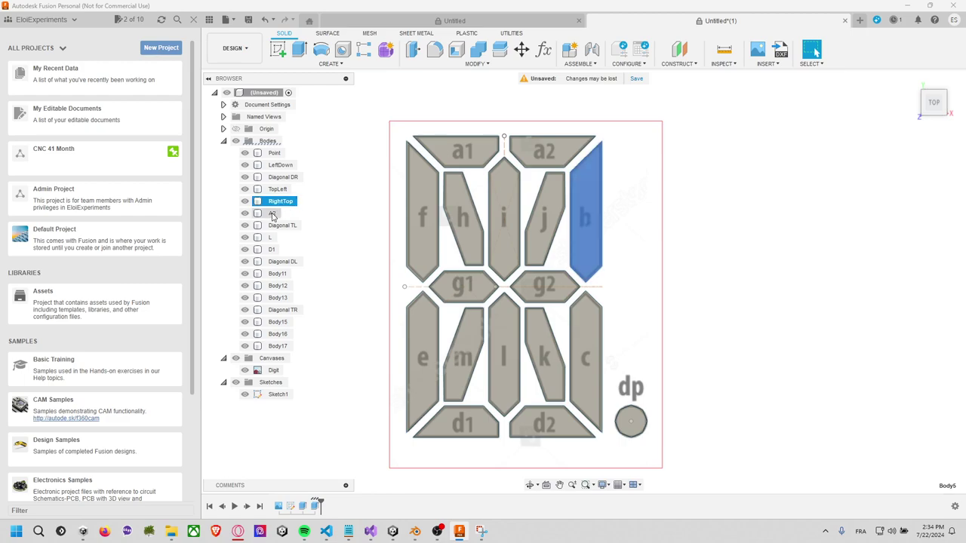
Rename the A2 body to TopRight, L to Down and D1 to DownLeft
double_click(273, 214)
type("To")
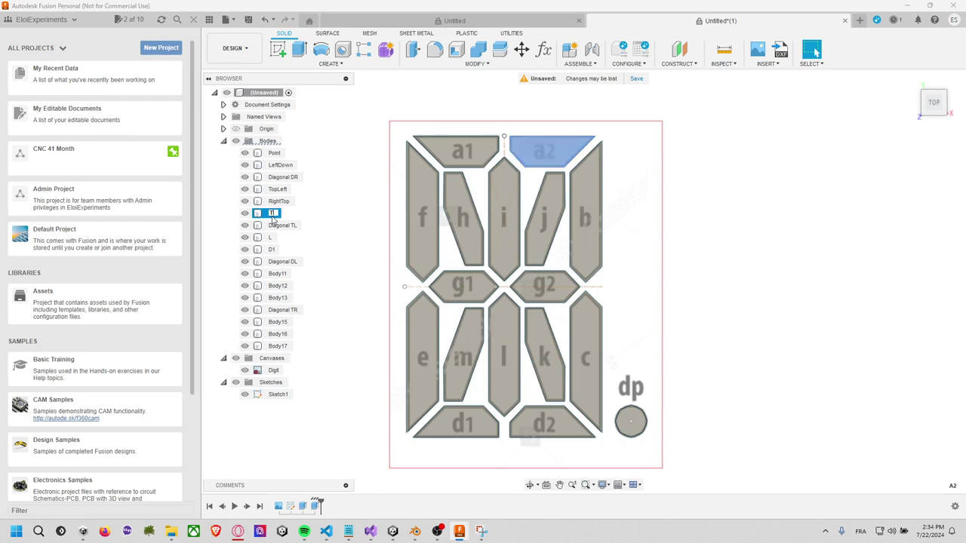
type("pRight")
key("Return")
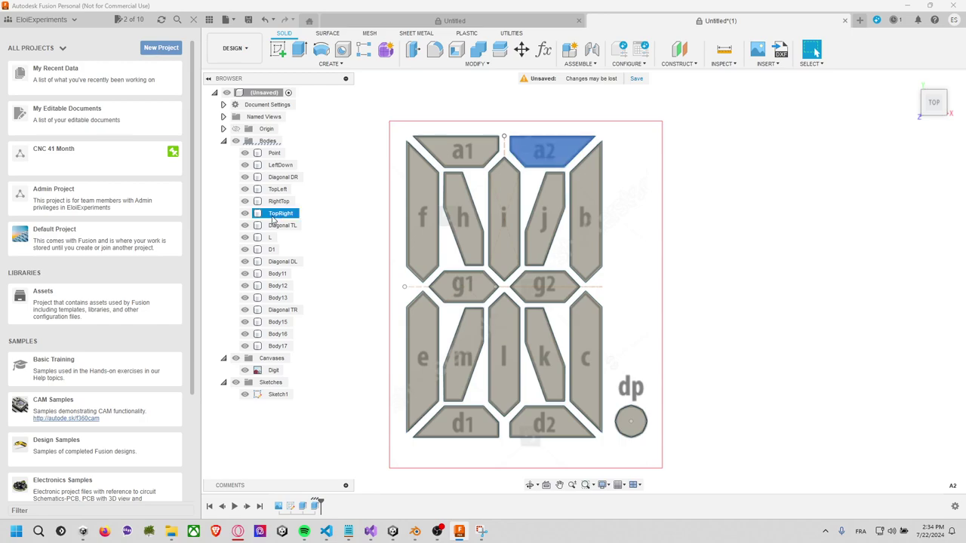
double_click(269, 238)
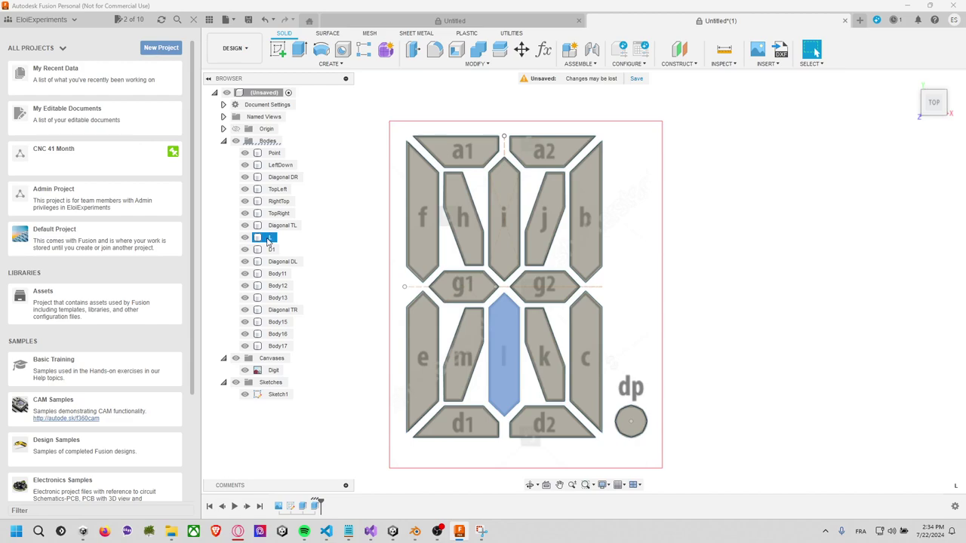
left_click(271, 238)
type("Dow")
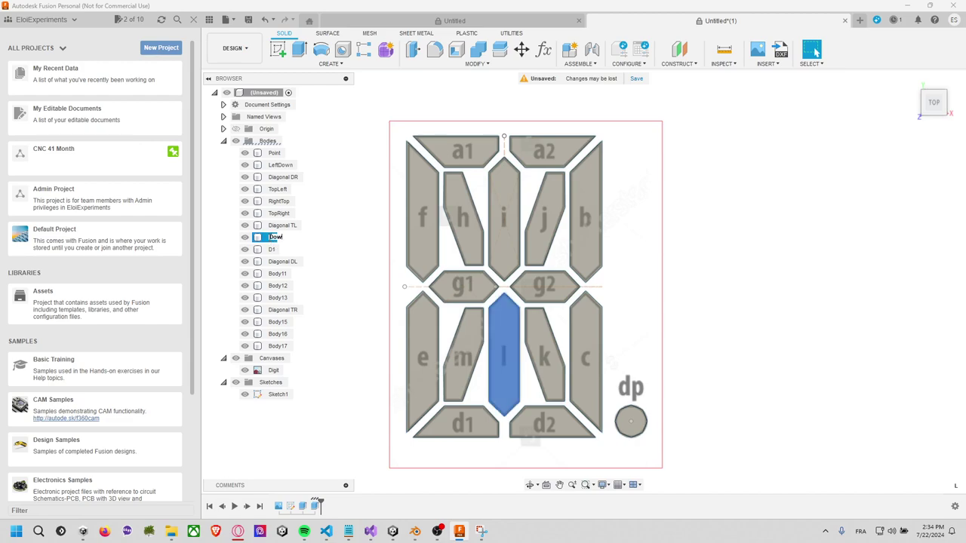
type("n")
key("Return")
double_click(271, 249)
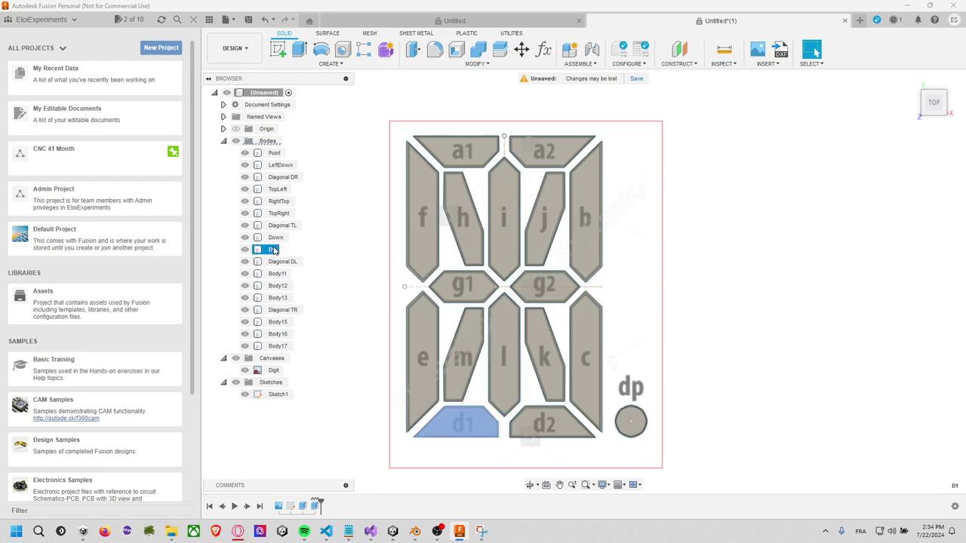
type("Do")
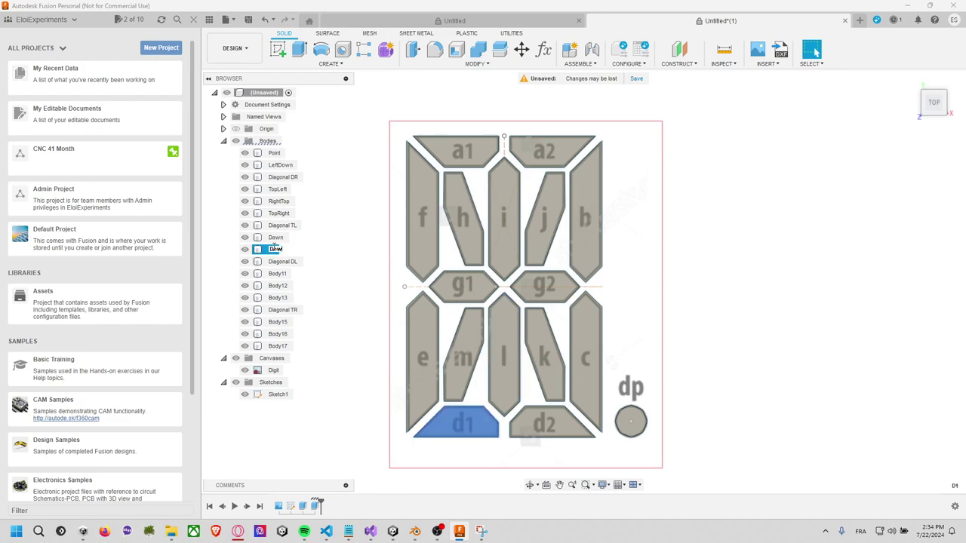
type("wnLeft")
key("Return")
Rename Body11 to Right, Body12 to Top and Body13 to RightDown
left_click(279, 275)
double_click(278, 276)
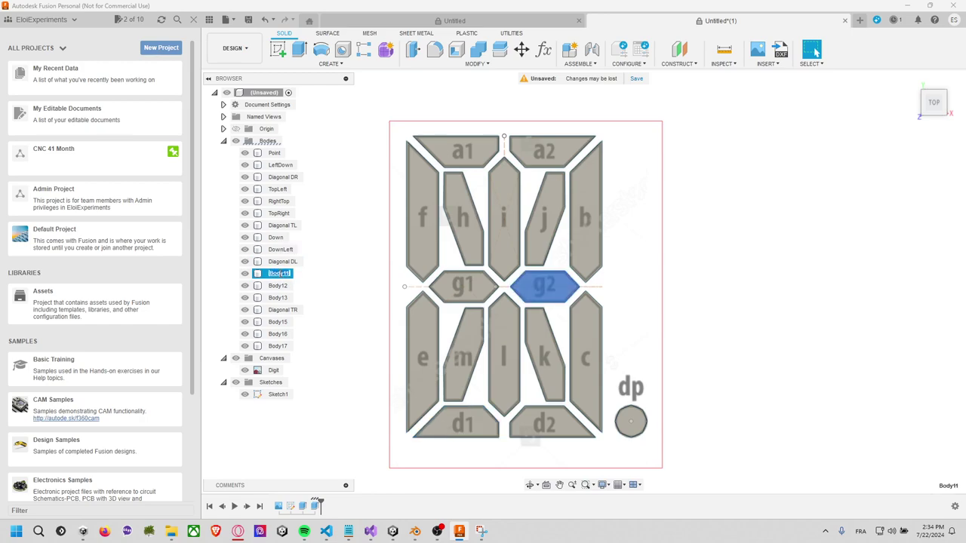
type("Right")
key("Return")
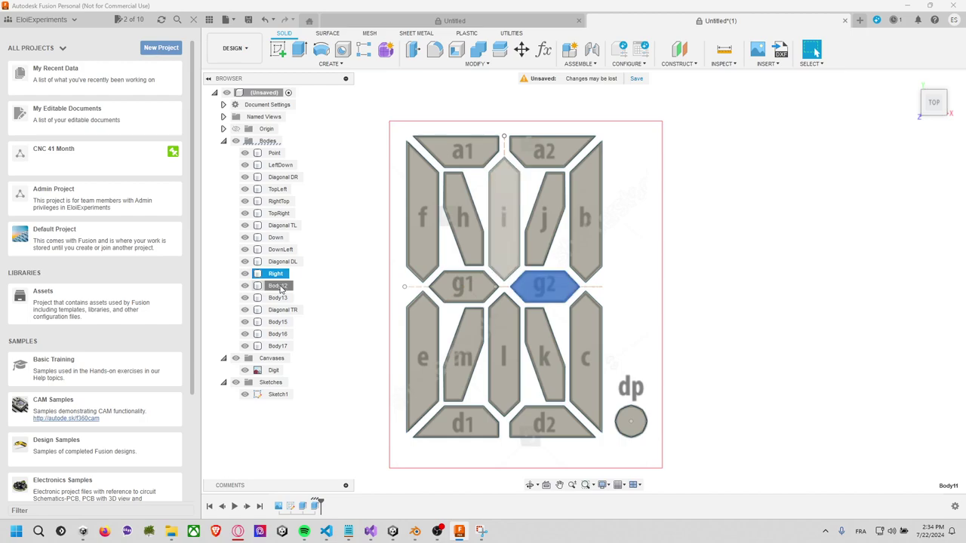
left_click(279, 286)
double_click(278, 286)
type("T")
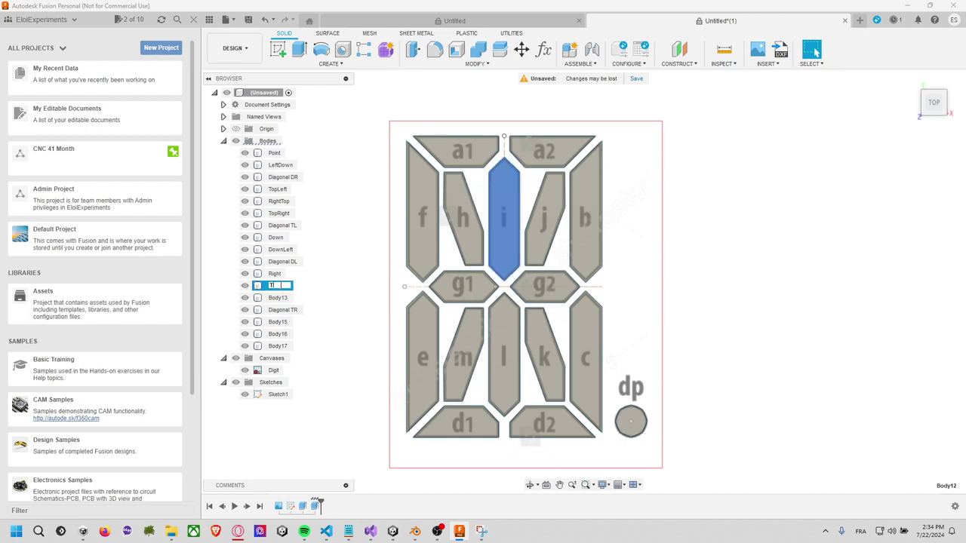
type("op")
key("Return")
left_click(279, 298)
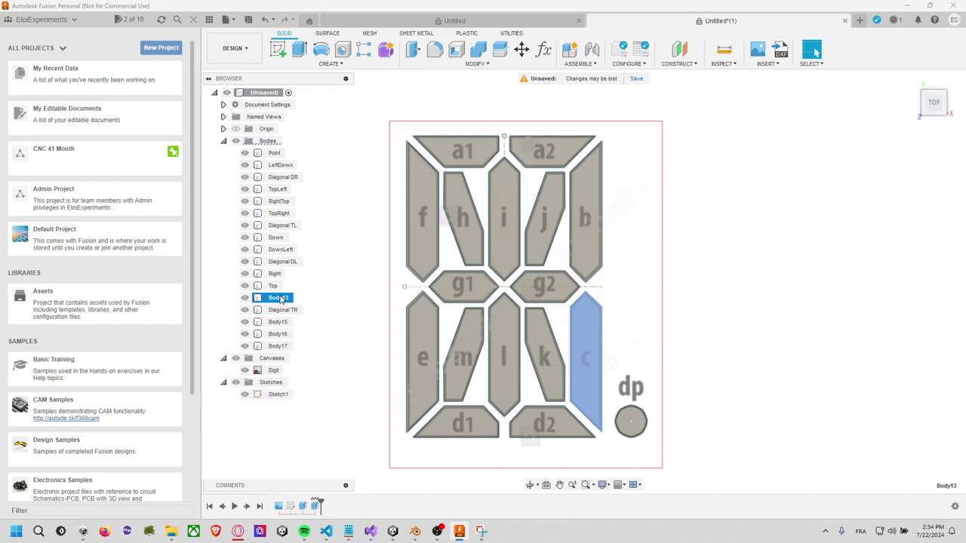
double_click(279, 298)
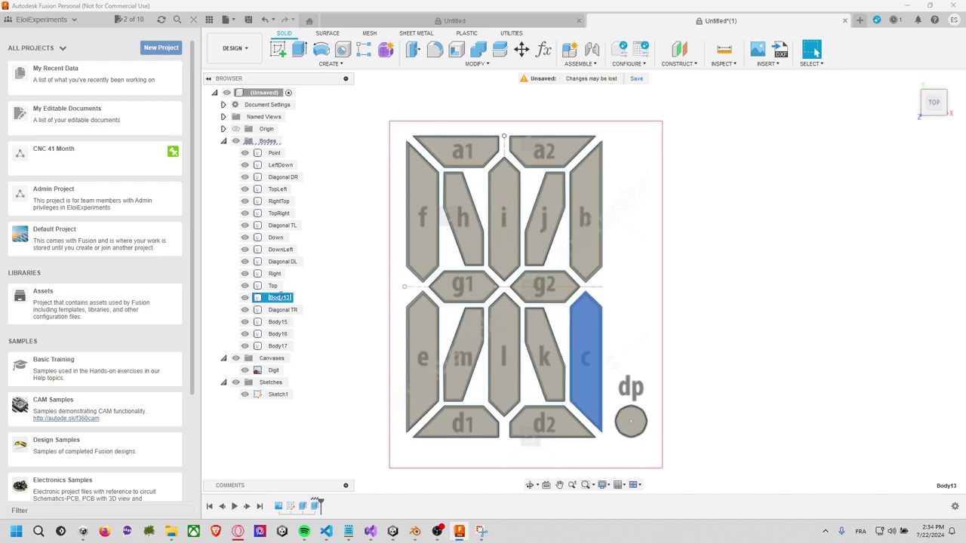
type("RightDown")
key("Return")
Rename Body15, segment f's body, to LeftTop
left_click(280, 322)
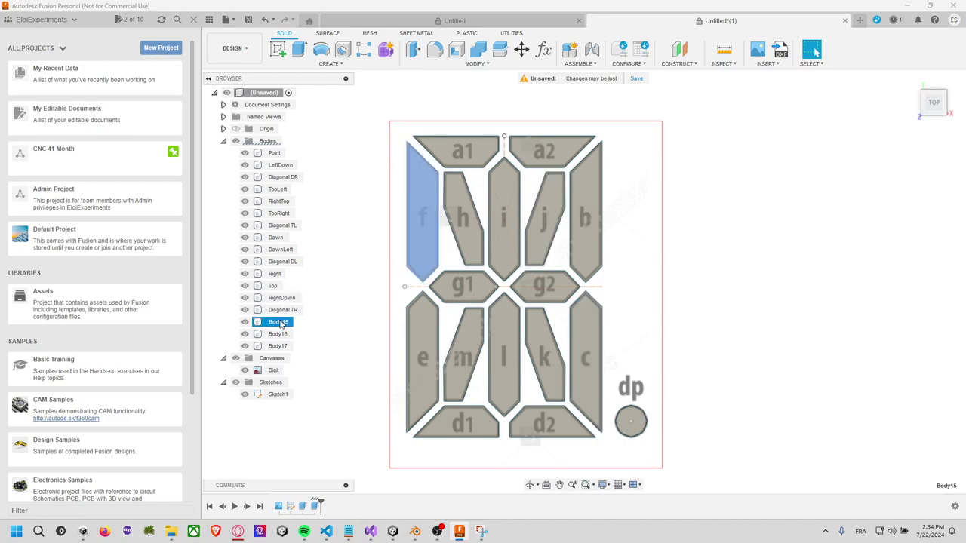
double_click(281, 322)
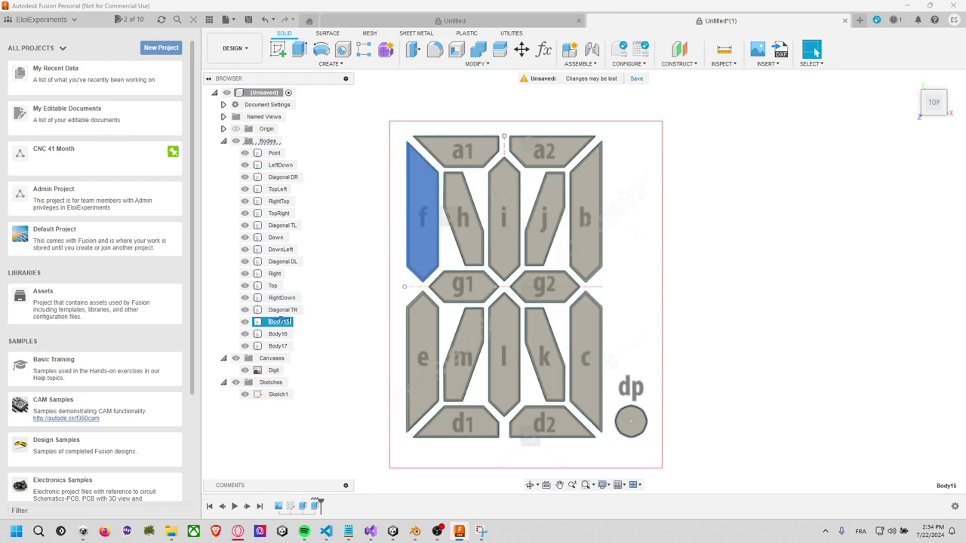
type("LeftU")
type("p")
key("BackSpace")
key("BackSpace")
type("Top")
key("BackSpace")
key("BackSpace")
key("BackSpace")
type("Top")
key("Return")
double_click(280, 322)
key("Return")
Rename Body16 to Left and Body17 to DownRight
left_click(281, 334)
double_click(281, 334)
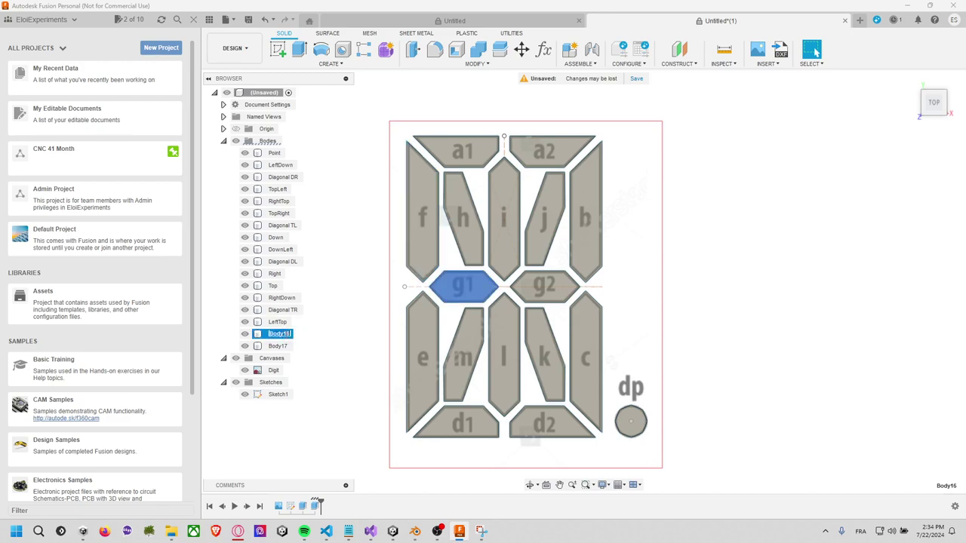
type("Left")
key("Return")
left_click(276, 347)
double_click(276, 347)
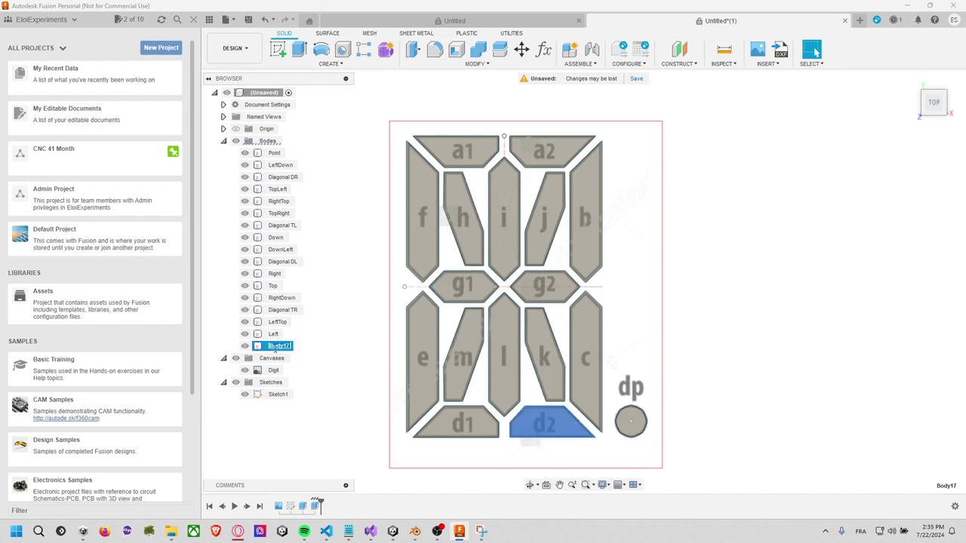
type("DownRight")
key("Return")
left_click(277, 154)
left_click(283, 165)
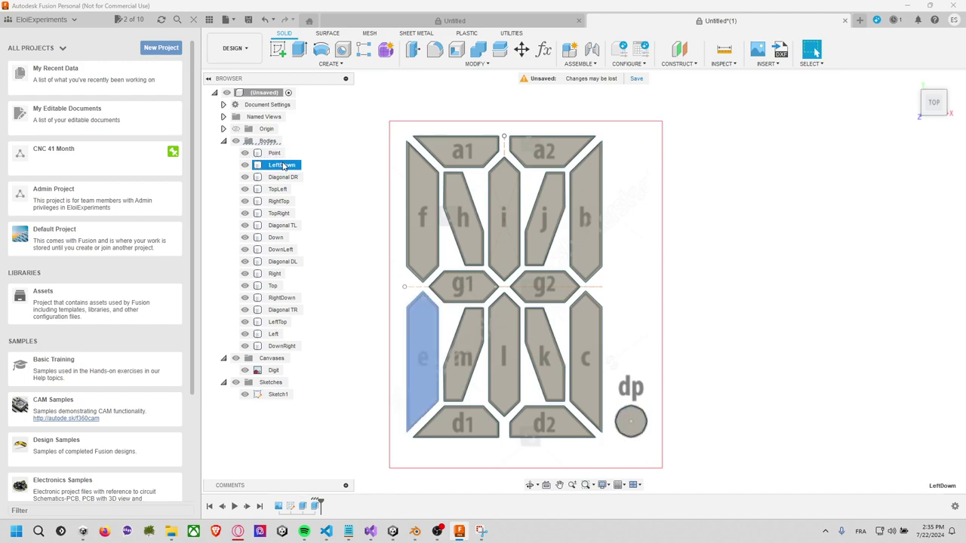
key("Down")
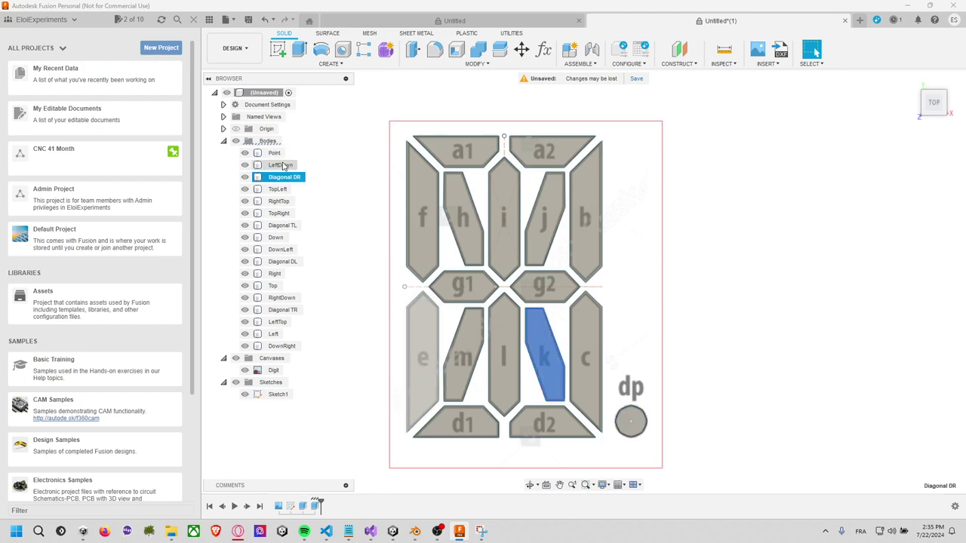
key("Down")
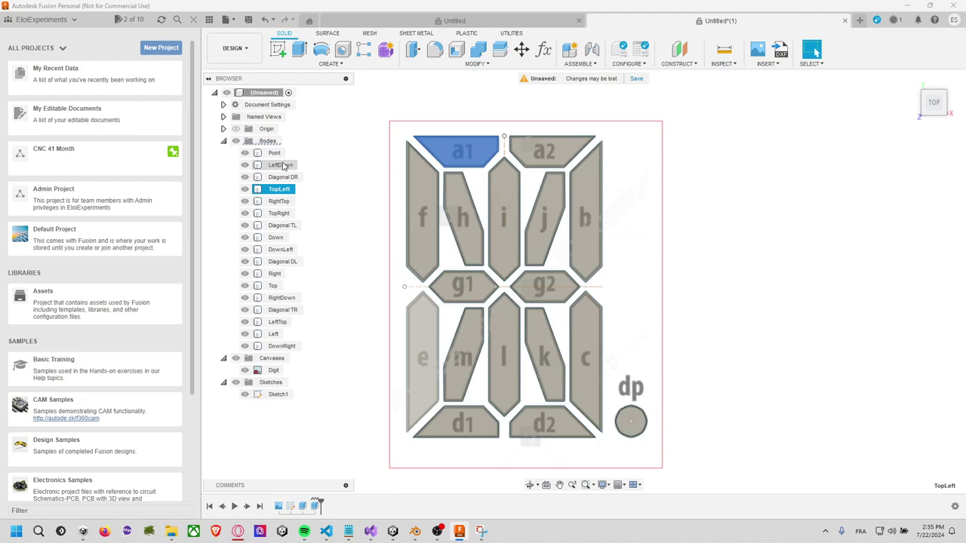
key("Down")
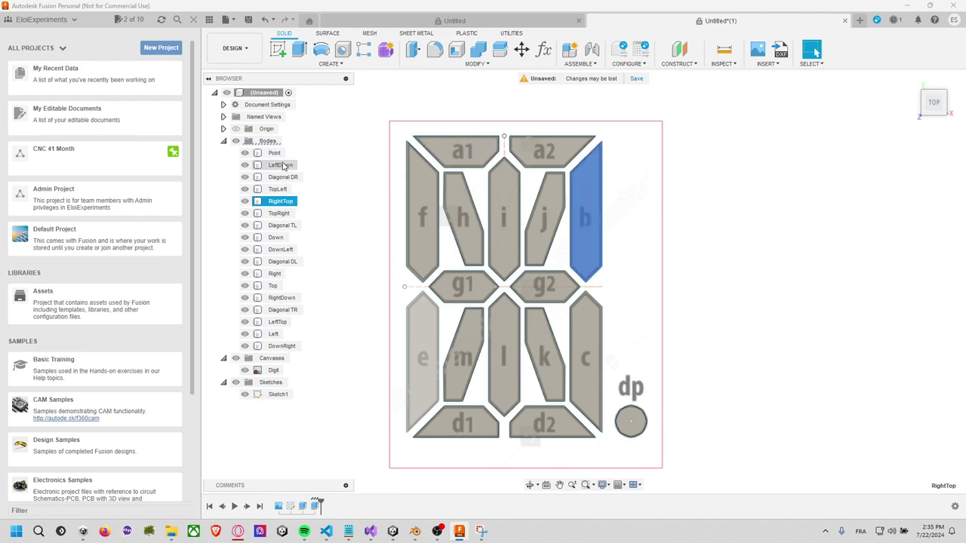
key("Down")
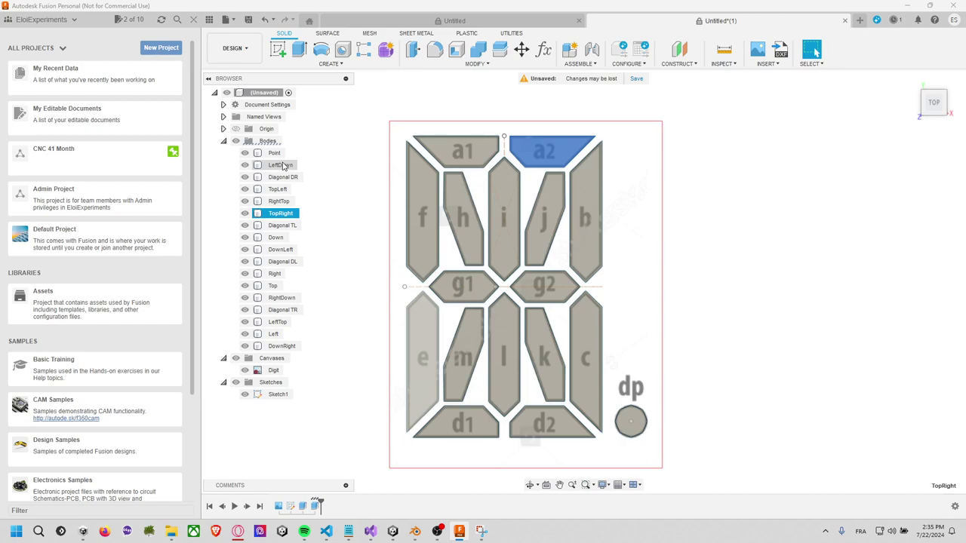
key("Down")
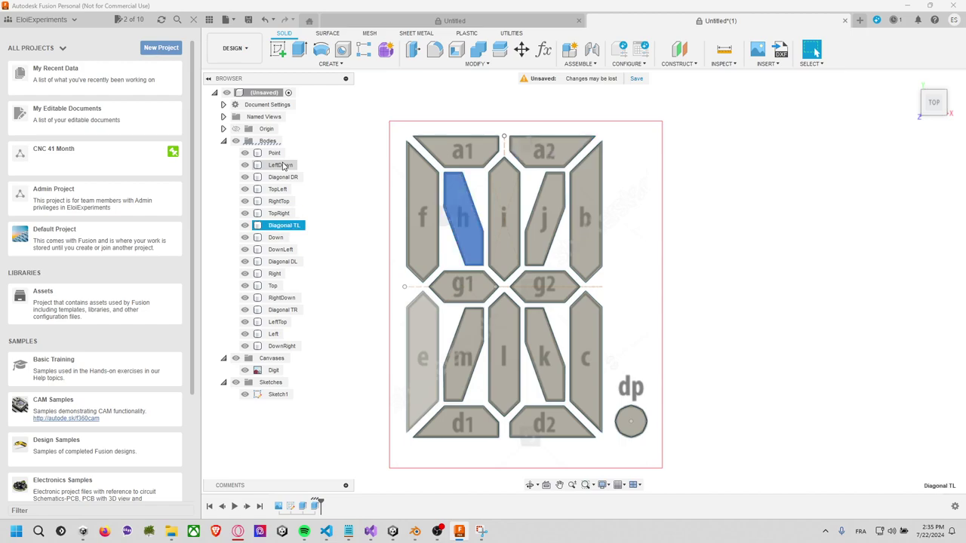
key("Down")
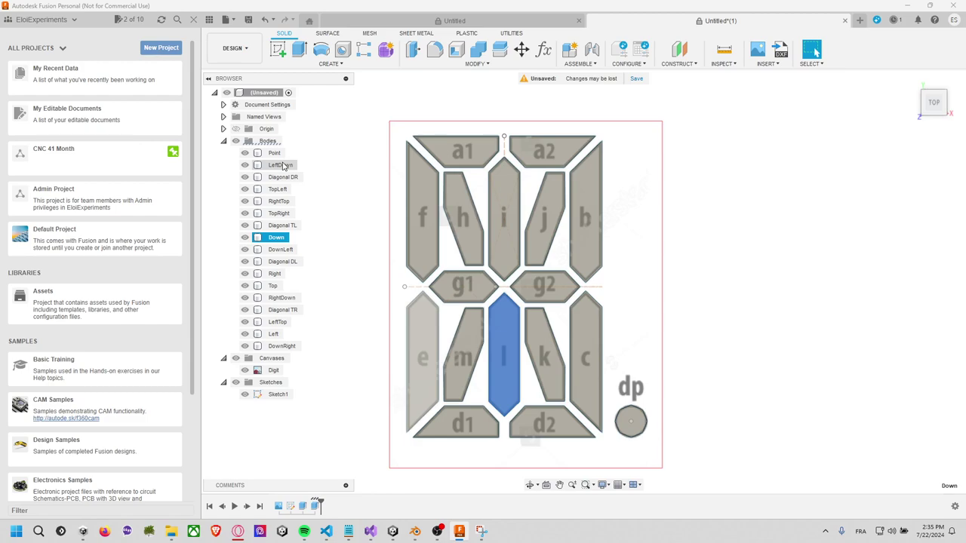
key("Down")
key("Down")
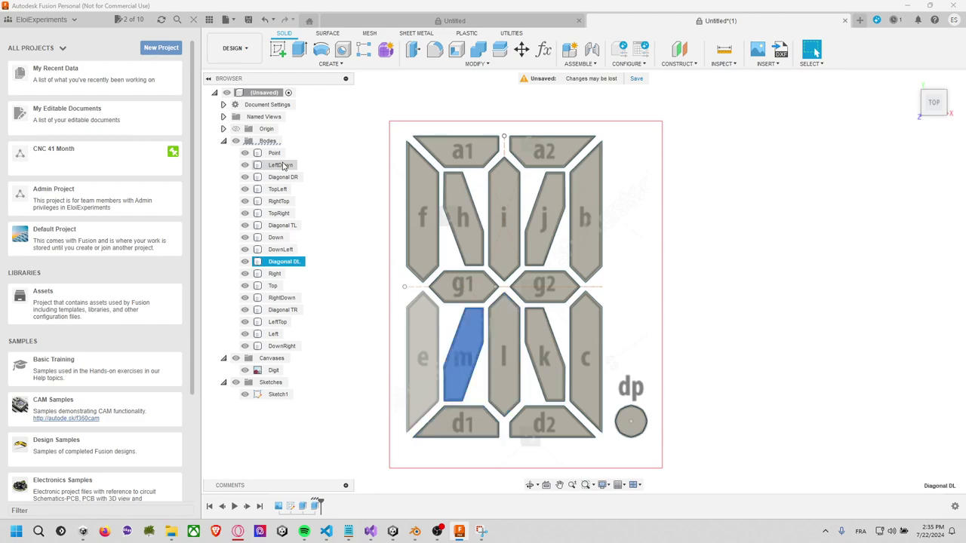
key("Down")
key("Down")
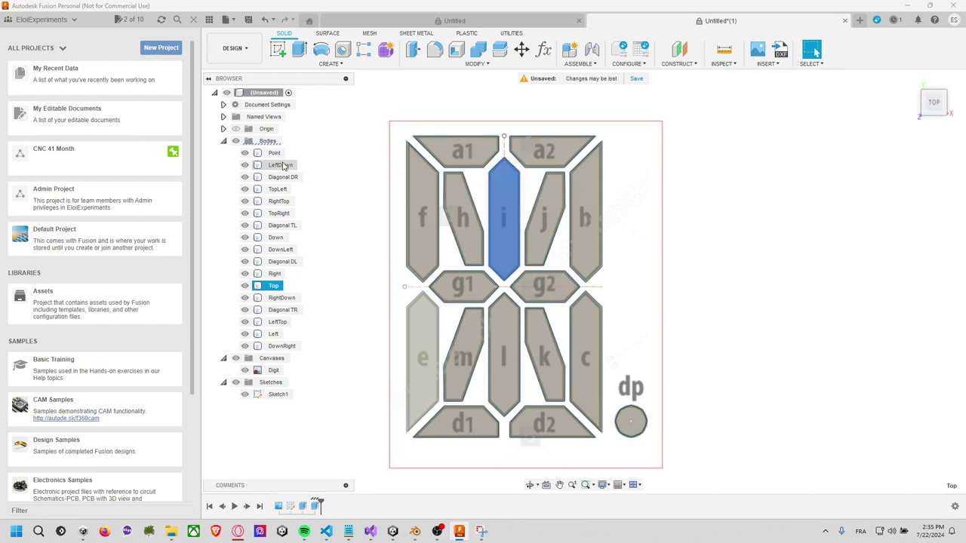
key("Down")
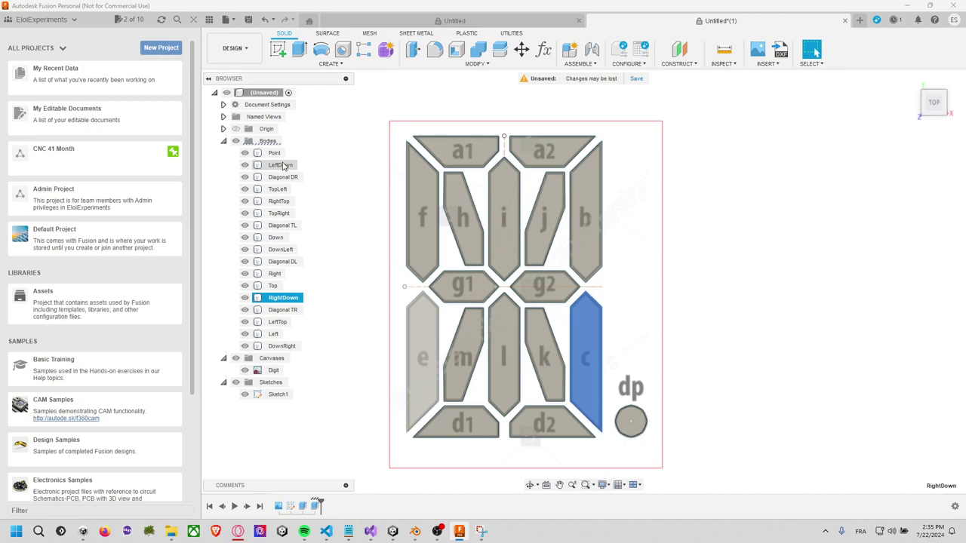
key("Down")
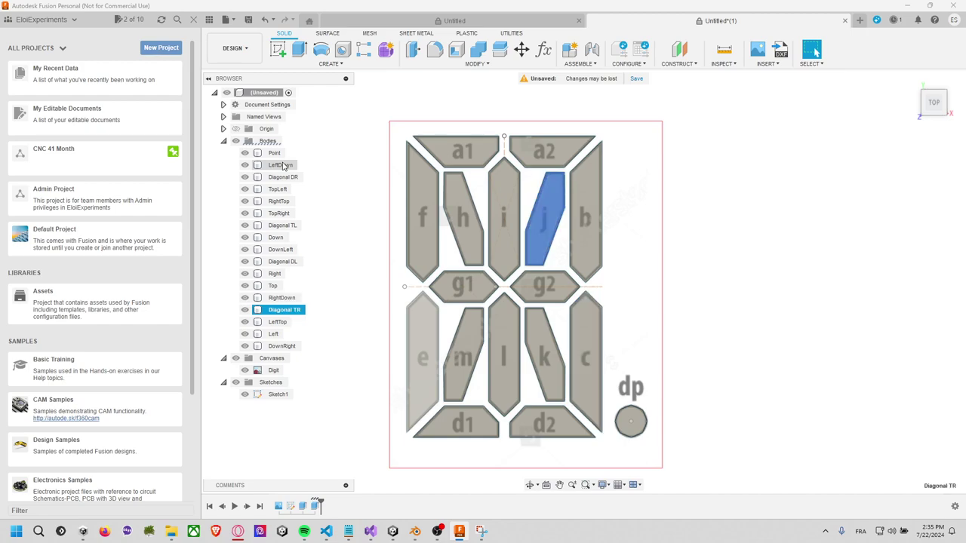
key("Down")
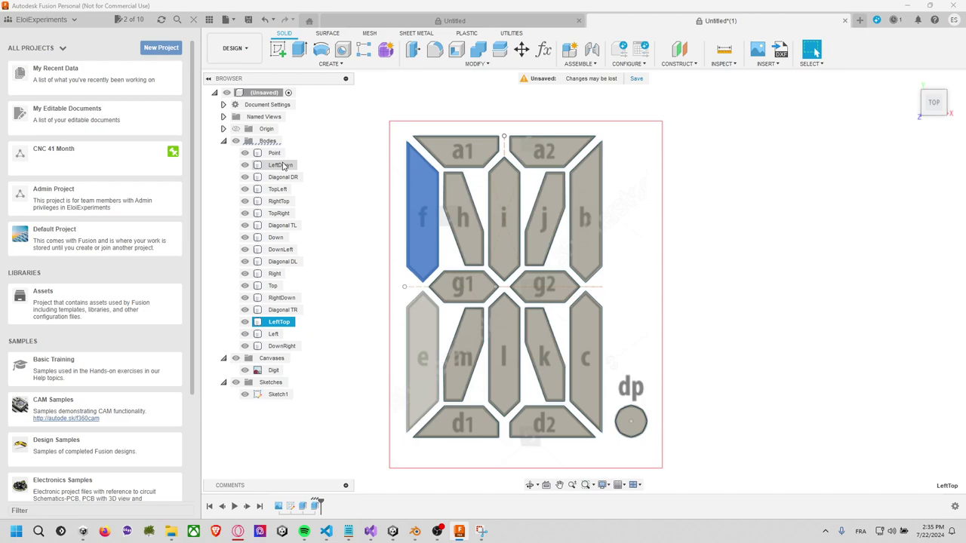
key("Down")
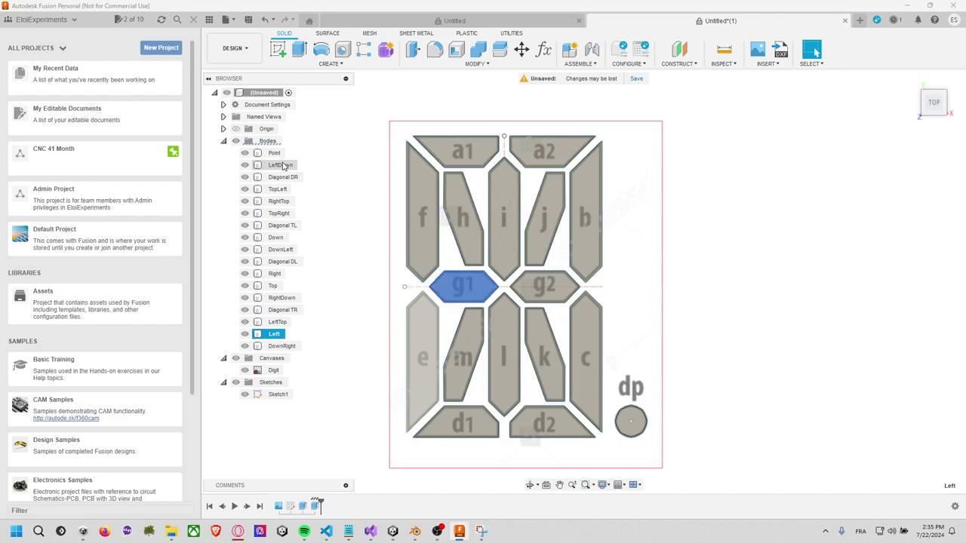
key("Down")
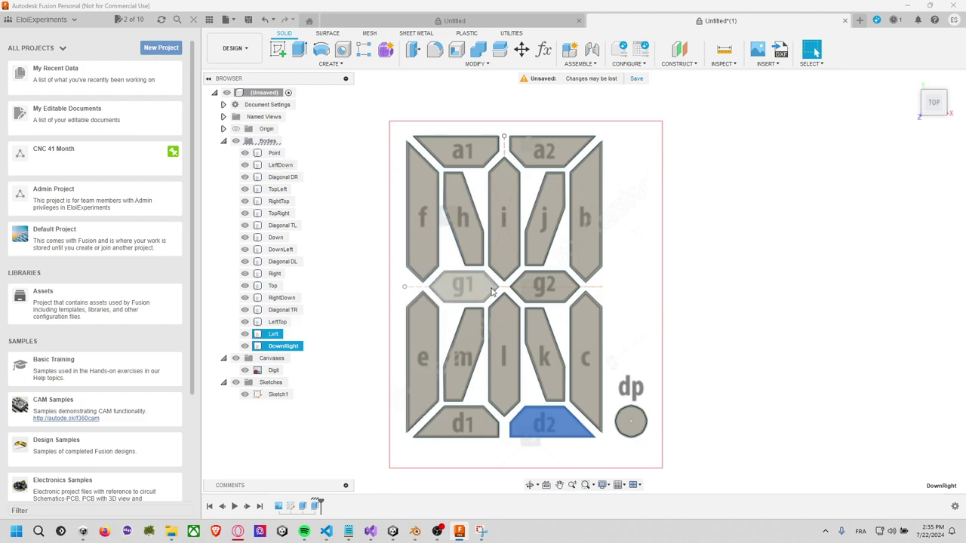
Undo and redo the extrusion to check that the segment solids are restored
scroll(725, 290, "up", 1)
mouse_move(716, 280)
middle_mouse_down()
mouse_move(733, 306)
mouse_move(816, 289)
middle_mouse_up()
key("ctrl+z")
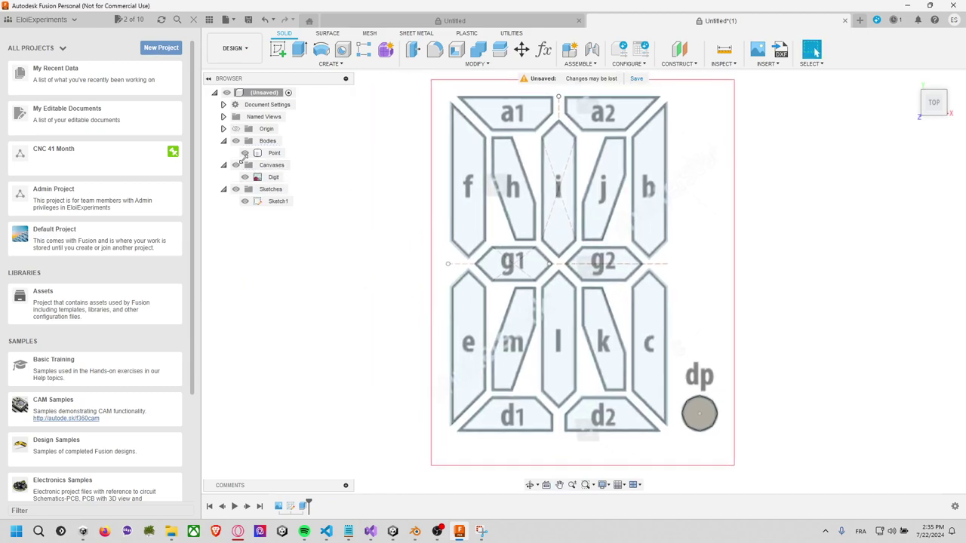
key("ctrl+y")
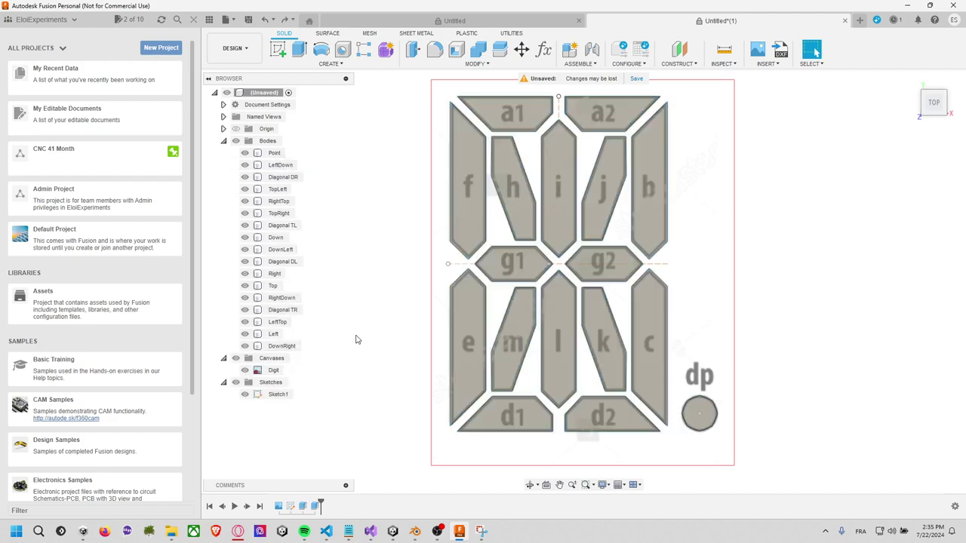
Select all 17 bodies, from Point through DownRight, in the Browser
scroll(394, 321, "up", 2)
scroll(373, 248, "down", 4)
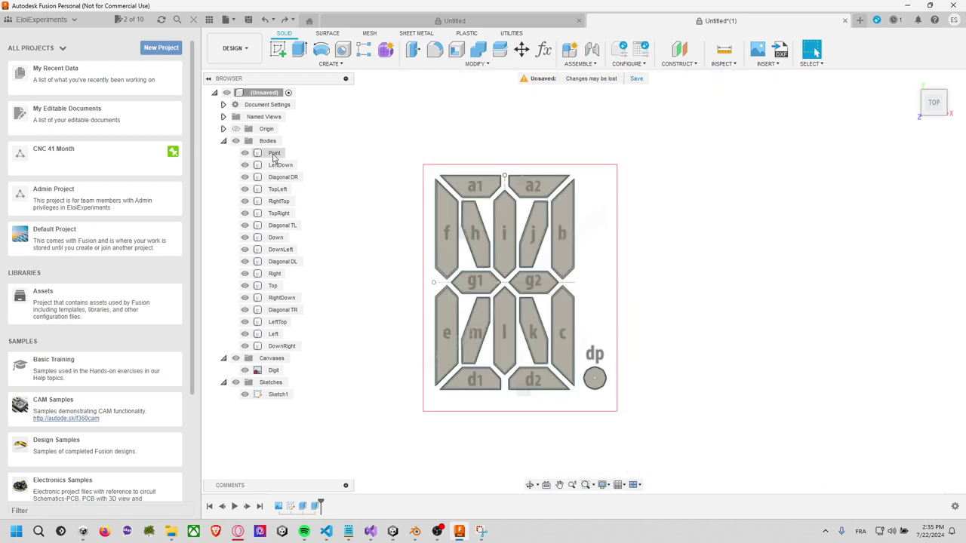
left_click(275, 153)
left_click(291, 346, "shift")
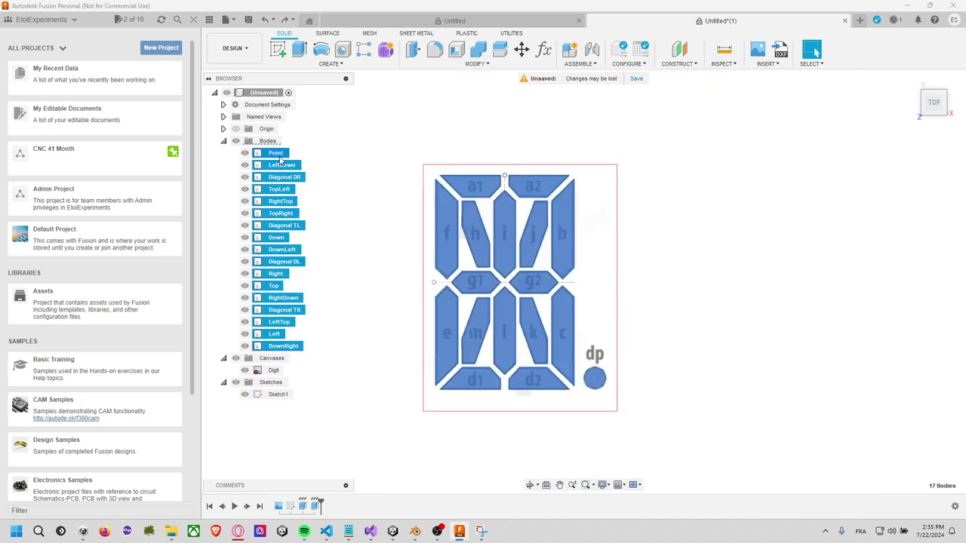
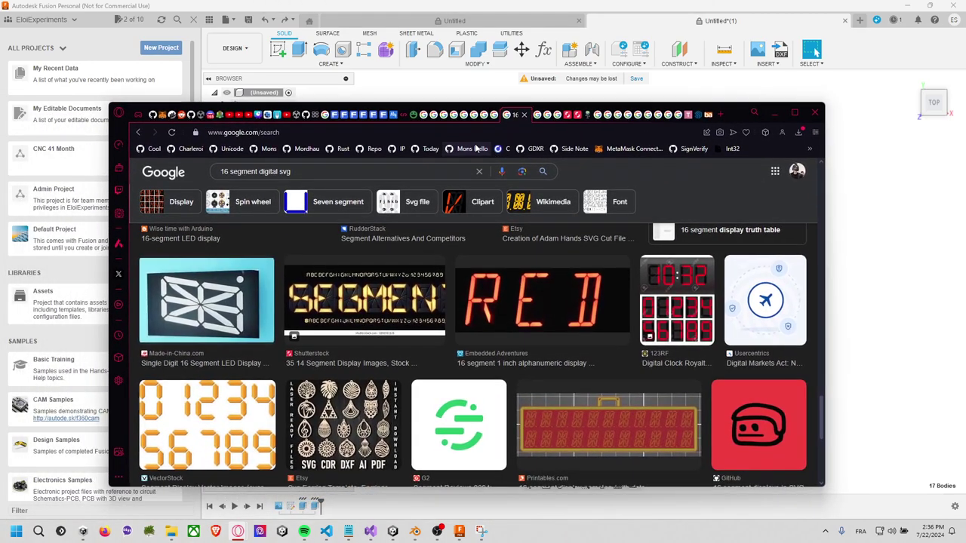
Search the web for 'dimension' digit drawings and switch to image results
left_click(476, 132)
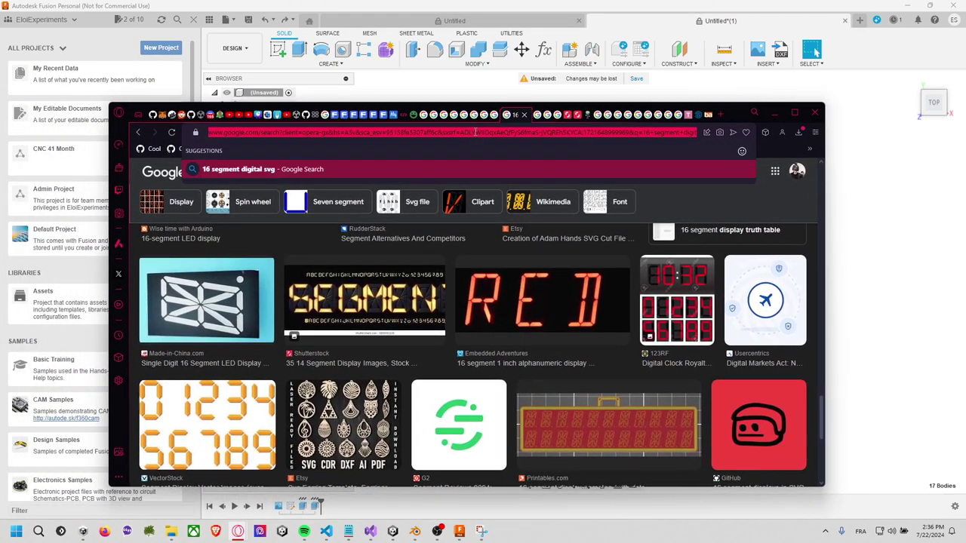
type("dimension")
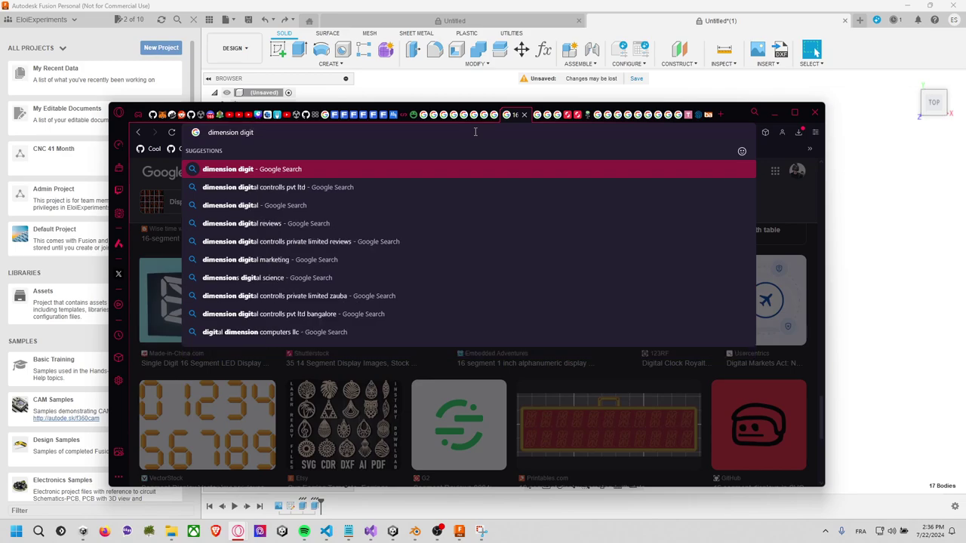
key("Return")
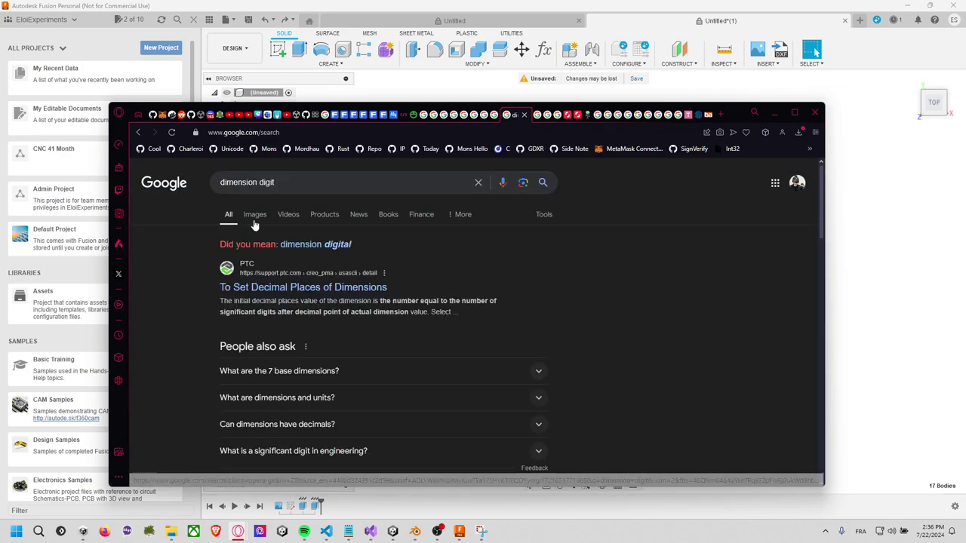
left_click(255, 215)
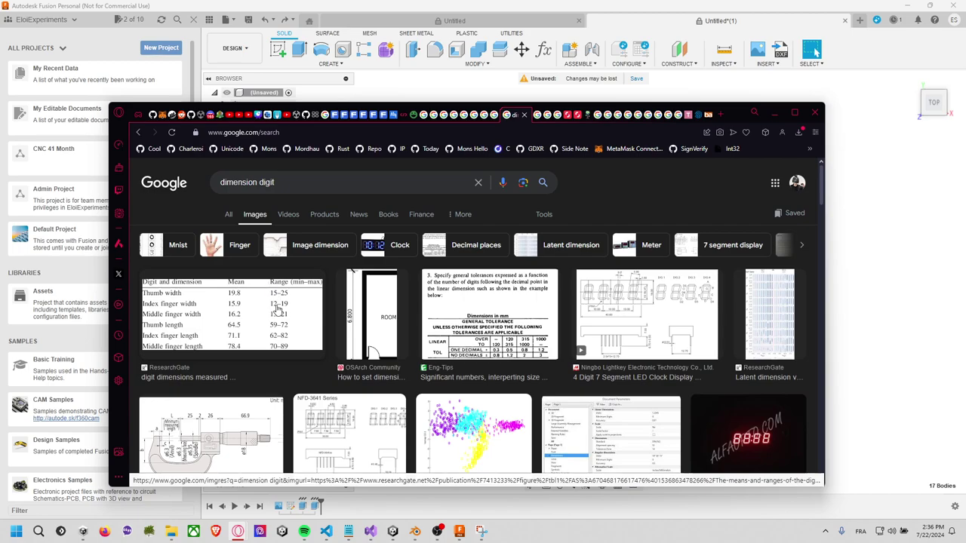
Refine the image search with 'alpha numeric' and preview the Alpha-Numeric Indicators and SparkFun drawings
left_click(330, 182)
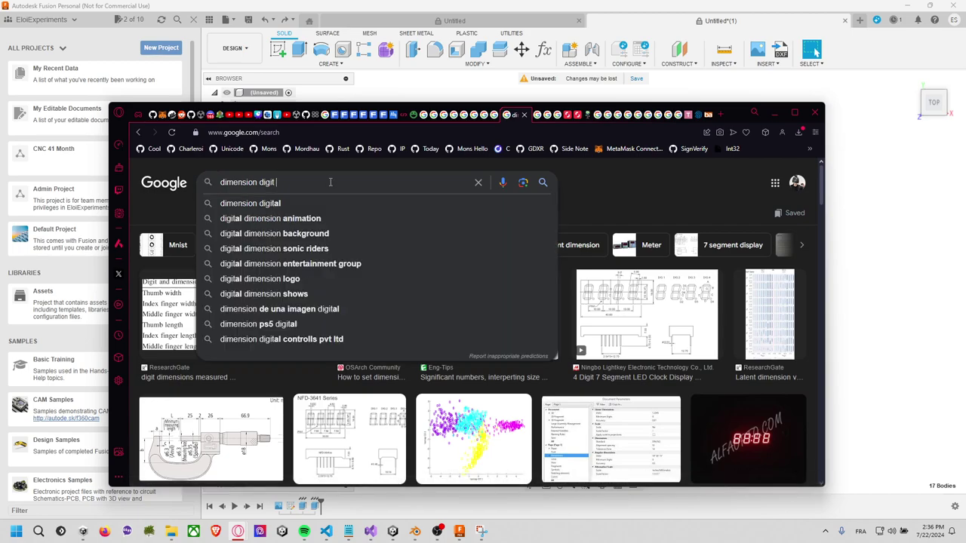
type("alpha numeric")
key("Return")
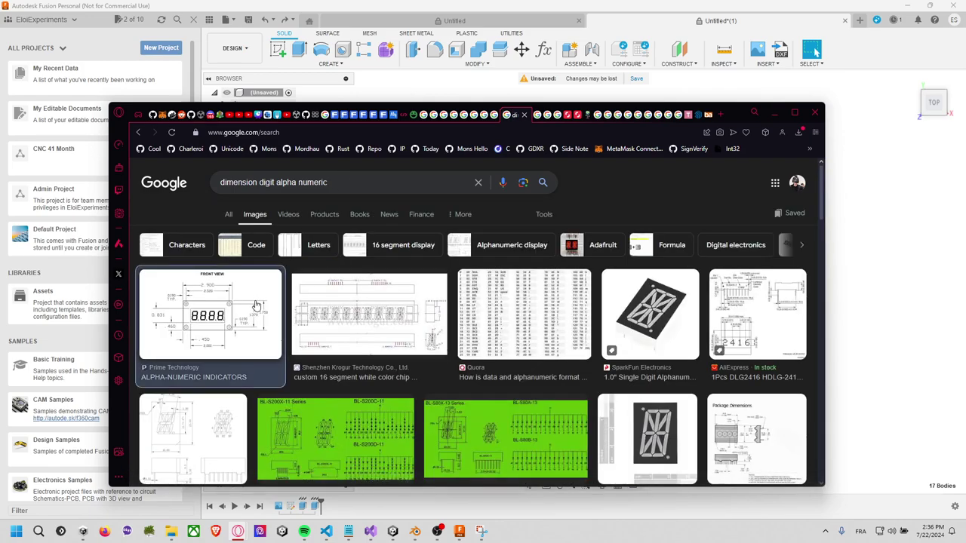
left_click(211, 317)
left_click(381, 409)
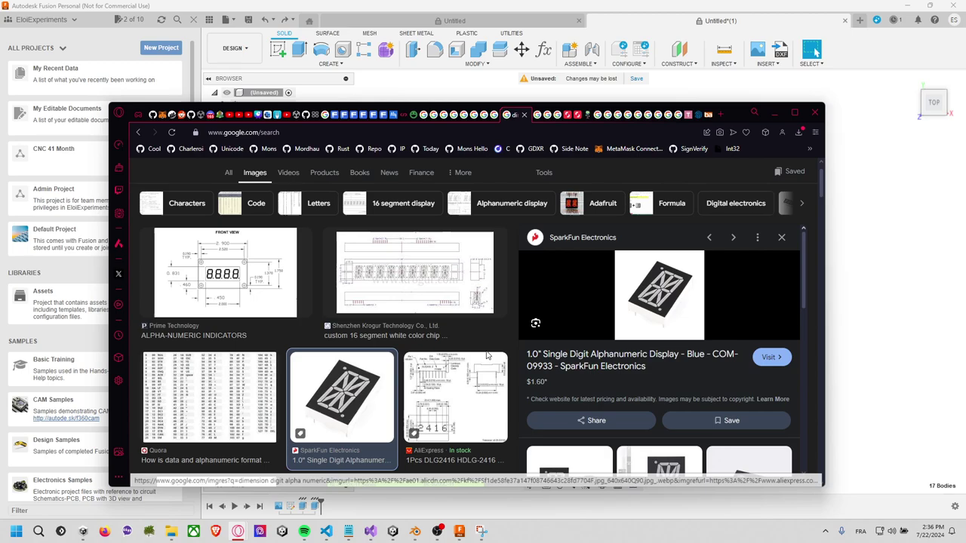
scroll(452, 339, "down", 1)
scroll(469, 329, "down", 3)
scroll(470, 332, "down", 2)
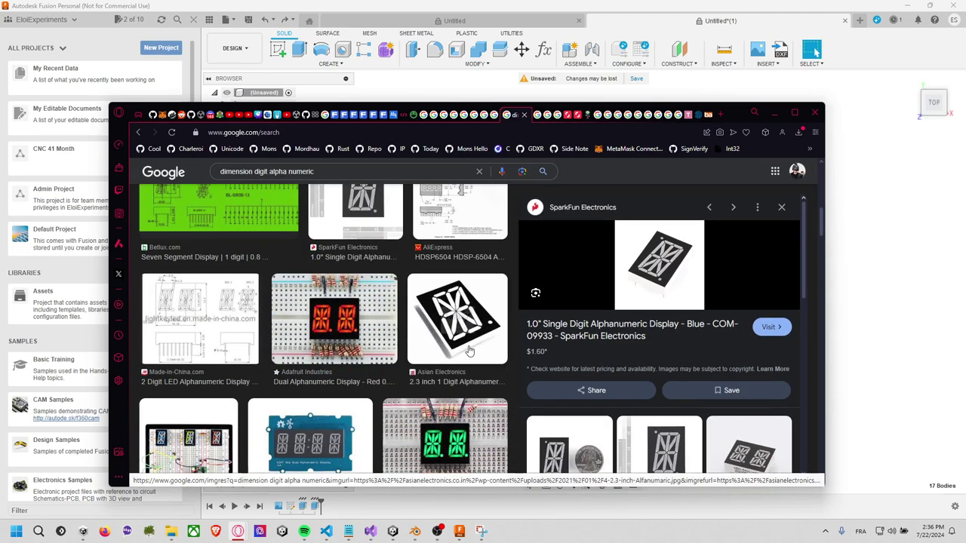
scroll(469, 336, "up", 1)
scroll(632, 377, "down", 1)
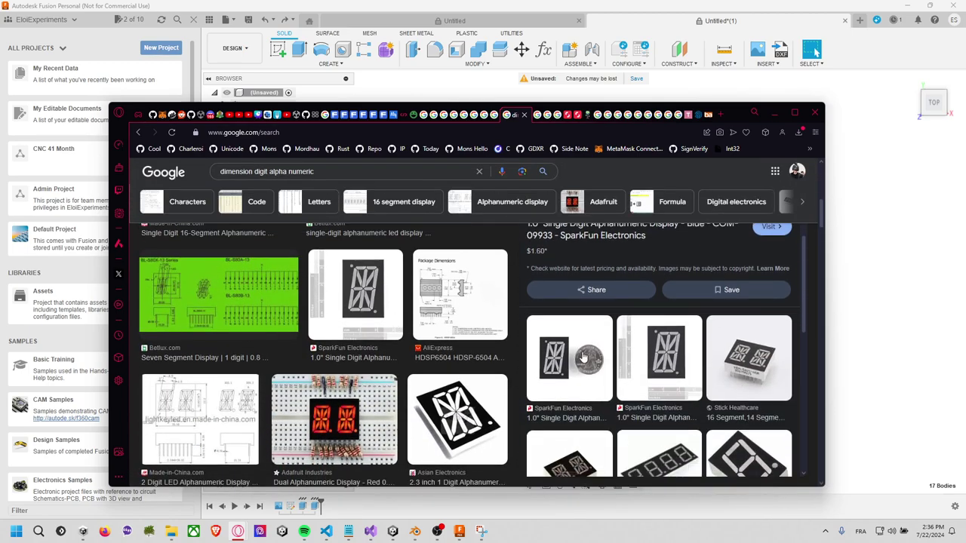
Preview the HDSP6504 package drawing and the China LED two-digit display drawing
left_click(474, 306)
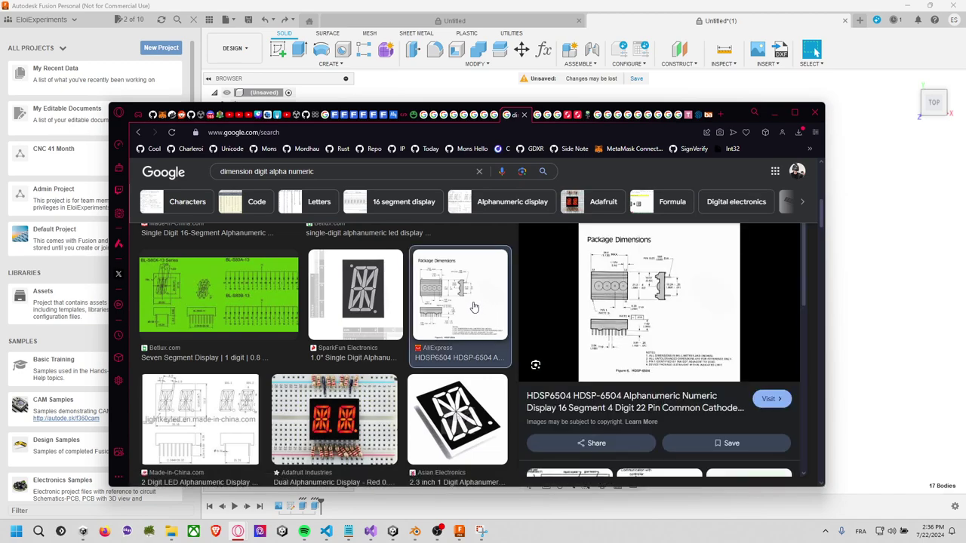
key("Right")
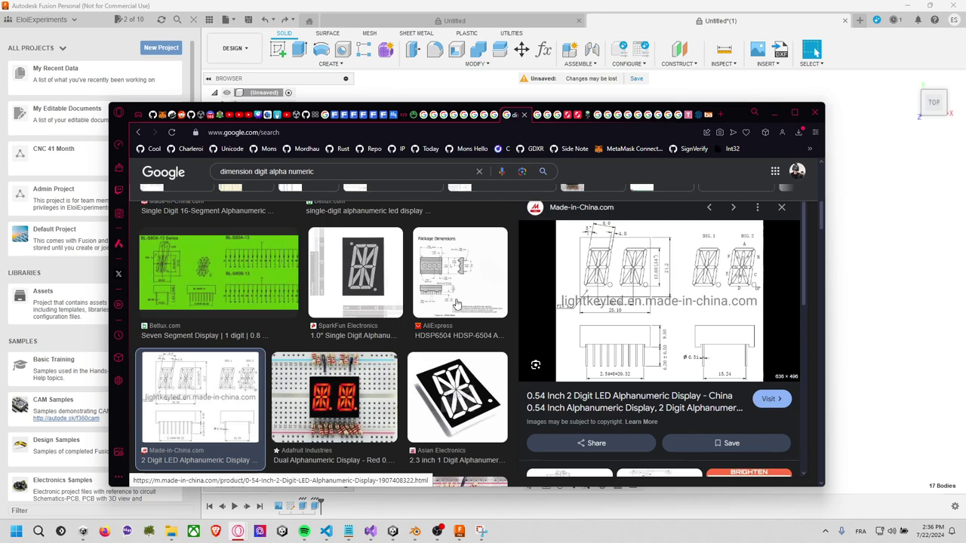
scroll(335, 341, "down", 2)
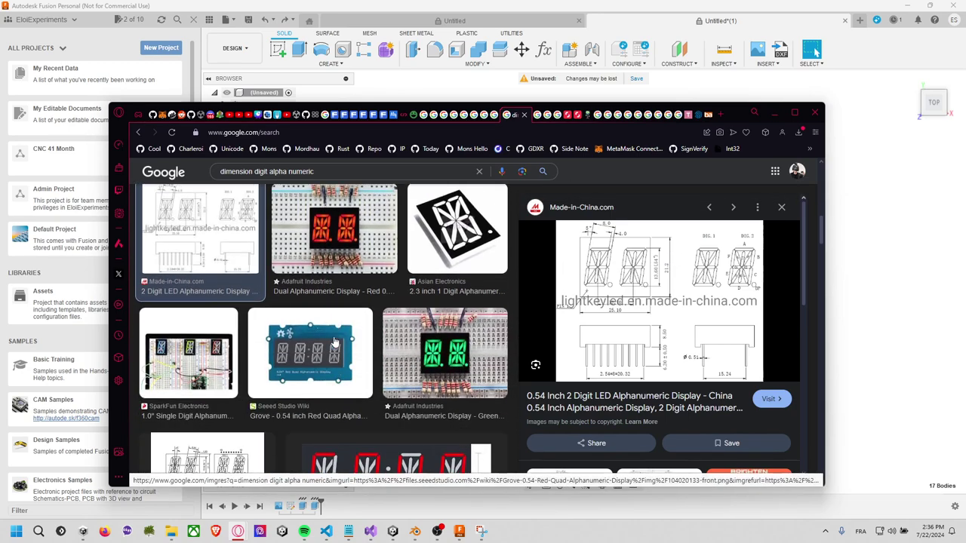
scroll(335, 342, "down", 1)
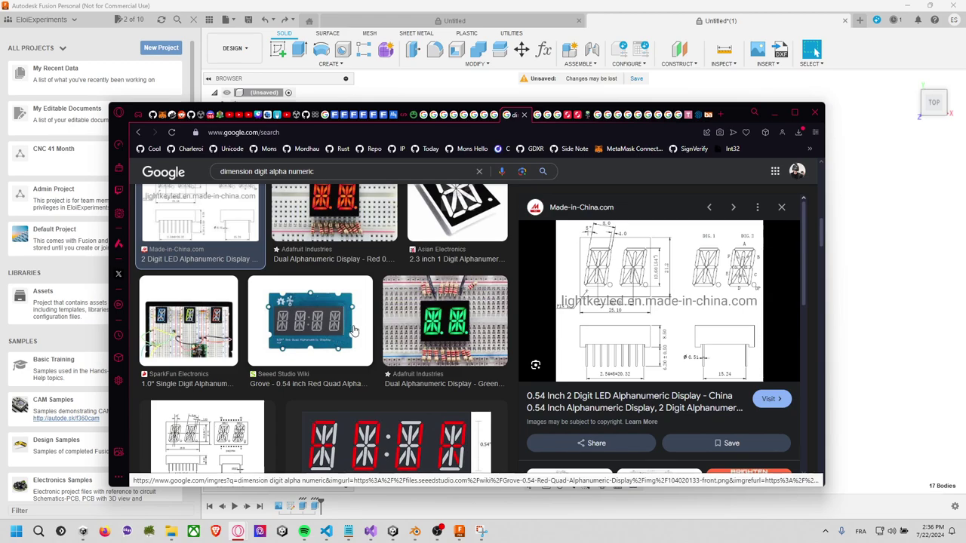
scroll(359, 326, "down", 2)
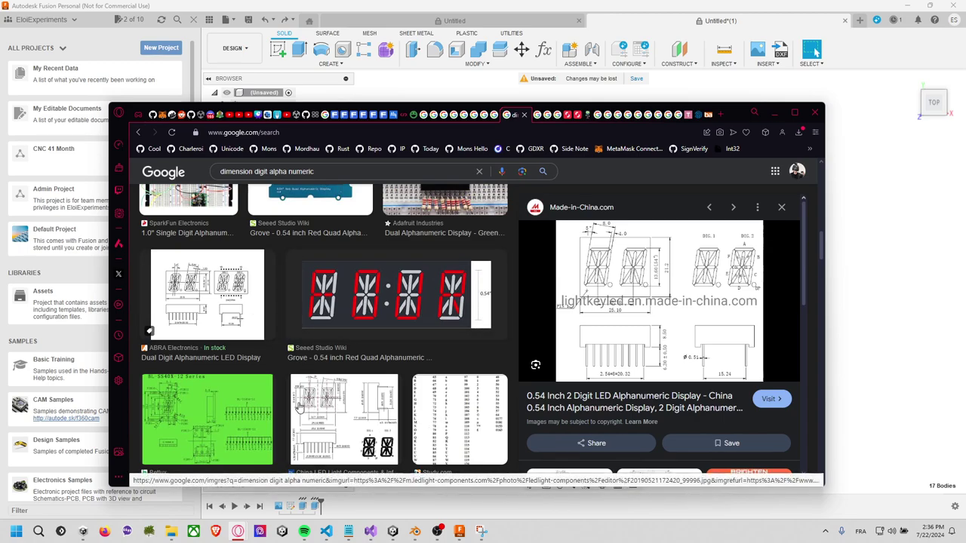
scroll(351, 422, "down", 1)
left_click(343, 349)
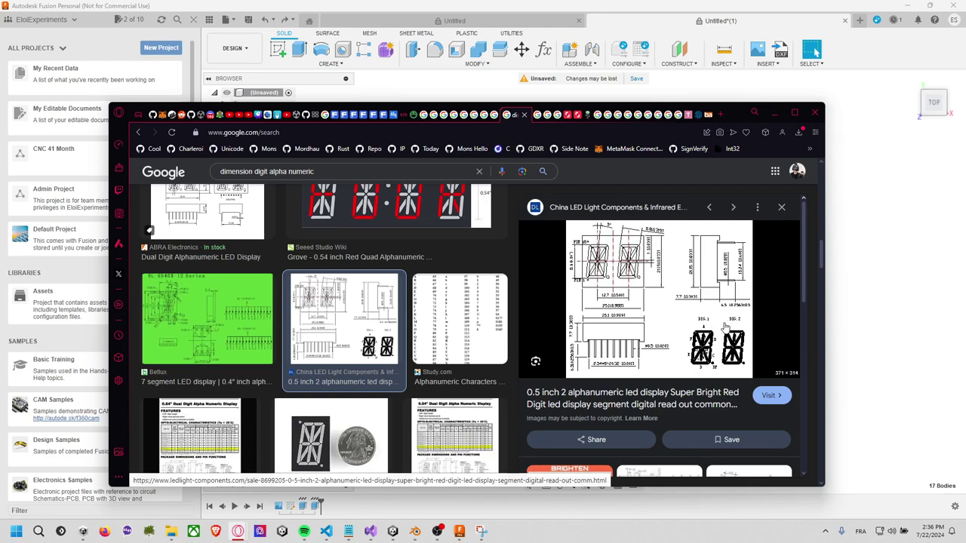
scroll(452, 316, "down", 2)
scroll(415, 264, "up", 2)
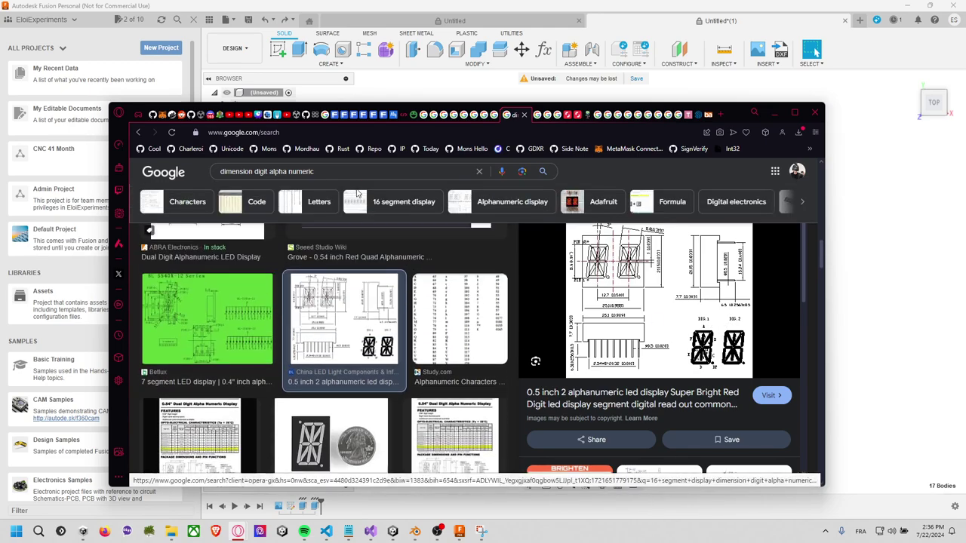
Add 'mm' to the image search and preview the Krogur custom 16-segment chip drawing
type(" mm")
key("Return")
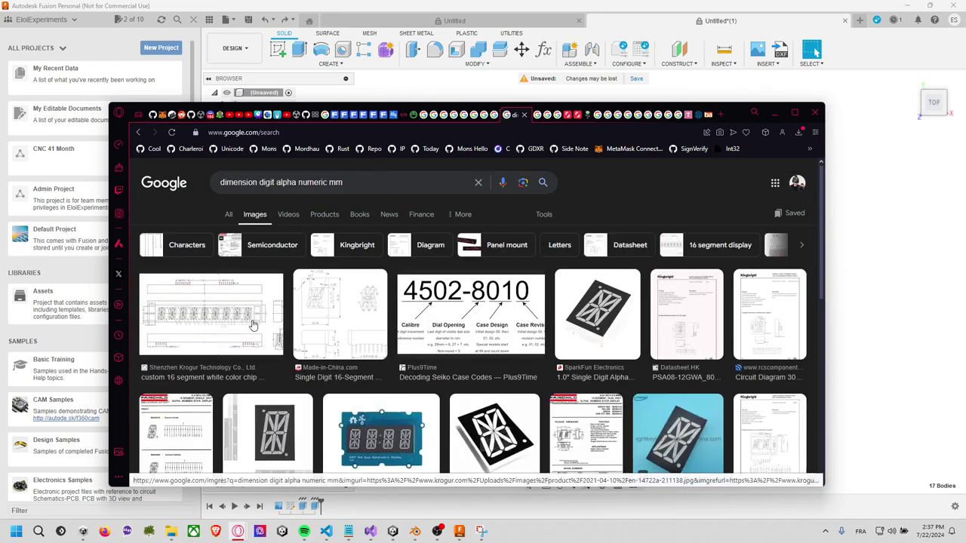
left_click(253, 324)
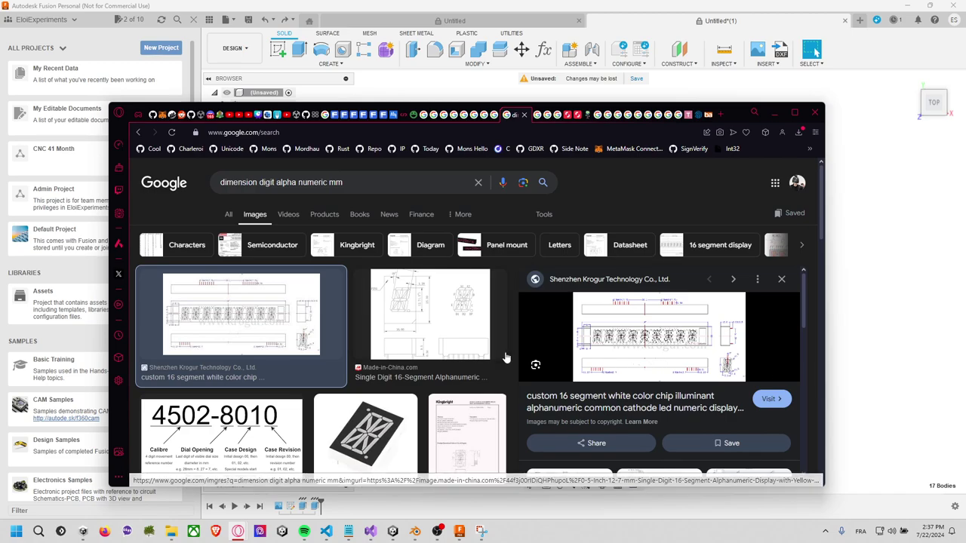
scroll(513, 350, "down", 2)
scroll(620, 318, "down", 1)
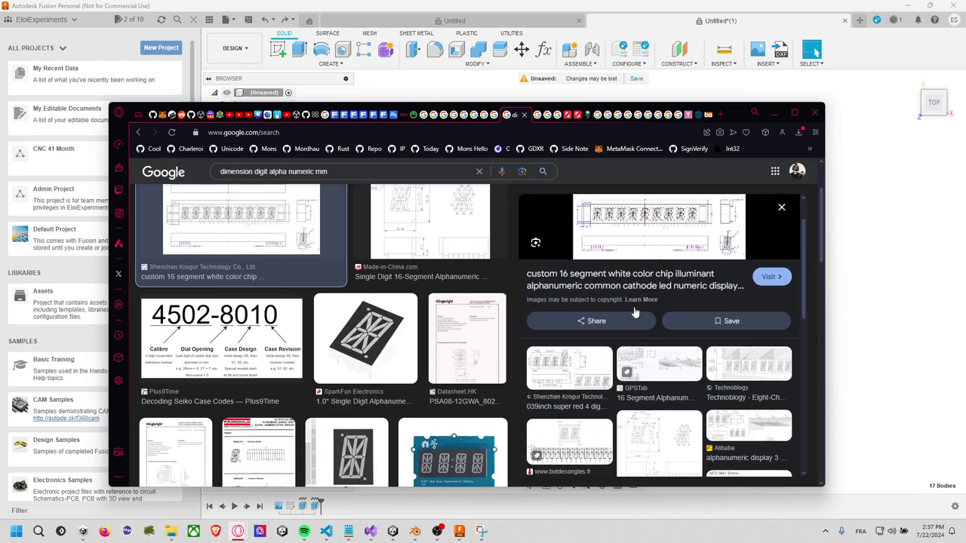
Open the Krogur product page, review its 147 mm-wide 16-segment drawing, and return to Fusion
left_click(610, 269)
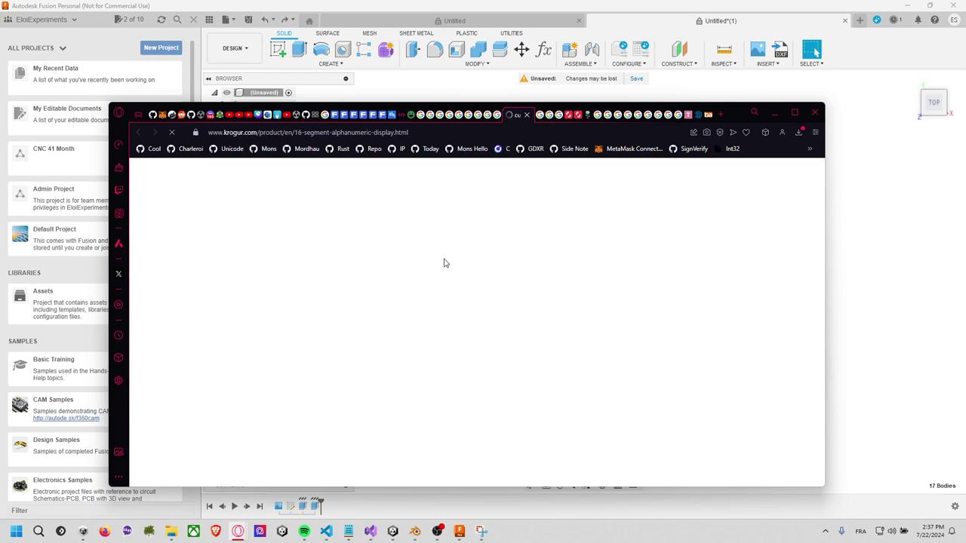
scroll(445, 302, "down", 3)
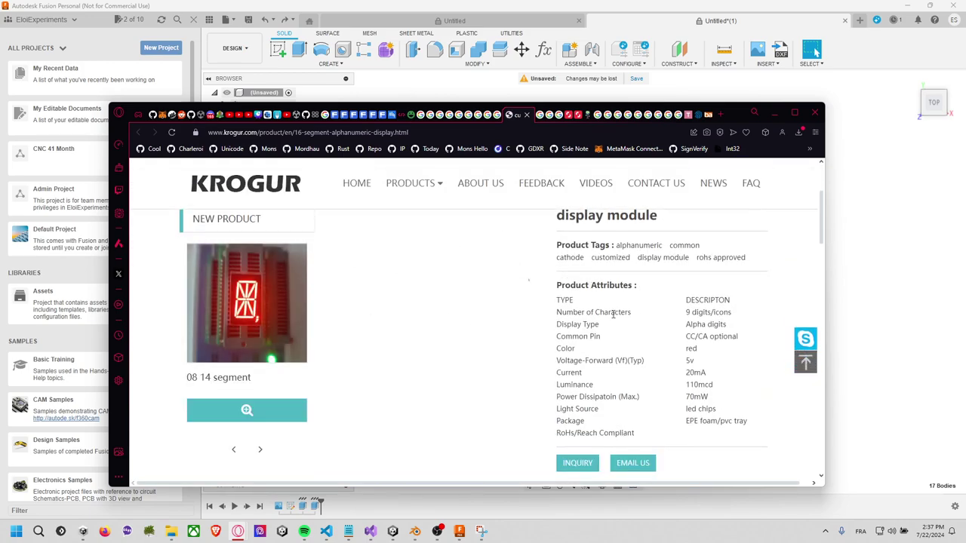
scroll(654, 373, "down", 2)
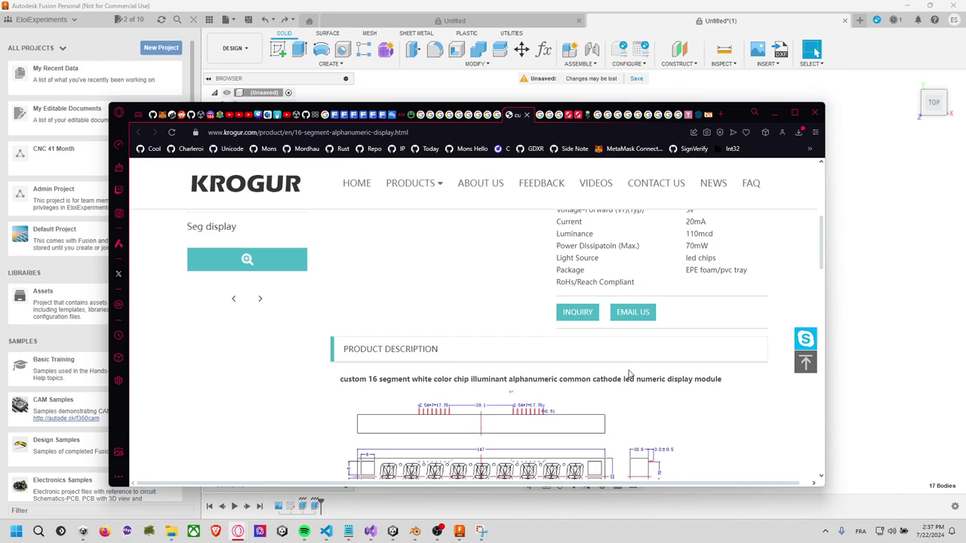
scroll(594, 365, "down", 2)
scroll(475, 330, "up", 3, "ctrl")
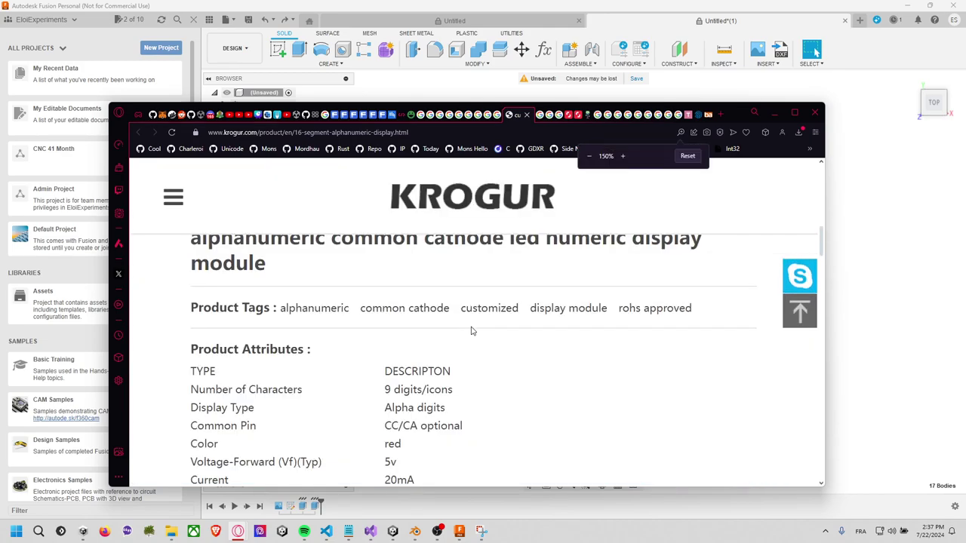
scroll(475, 330, "down", 1, "ctrl")
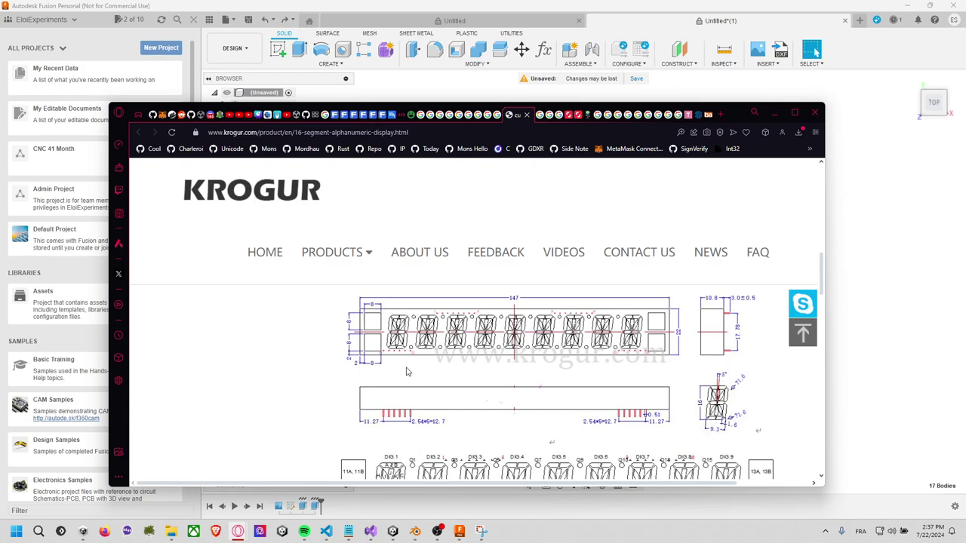
scroll(404, 383, "down", 1)
scroll(404, 384, "down", 1)
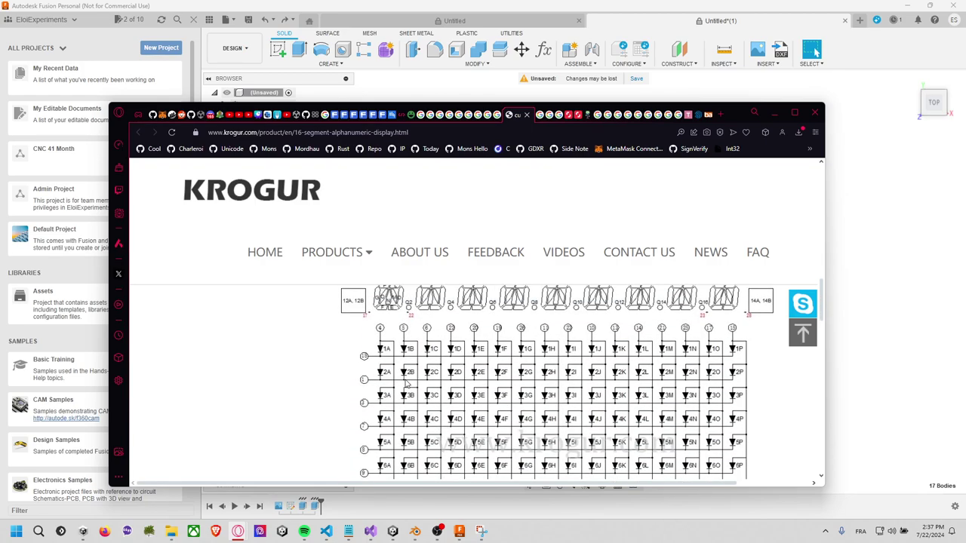
scroll(405, 383, "down", 4)
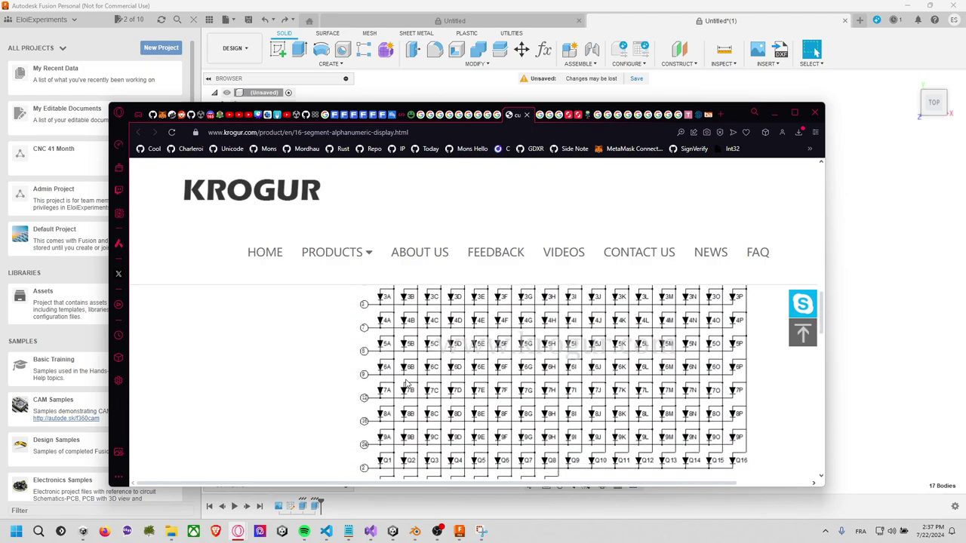
scroll(407, 384, "up", 3)
scroll(408, 384, "up", 2)
scroll(408, 384, "up", 1)
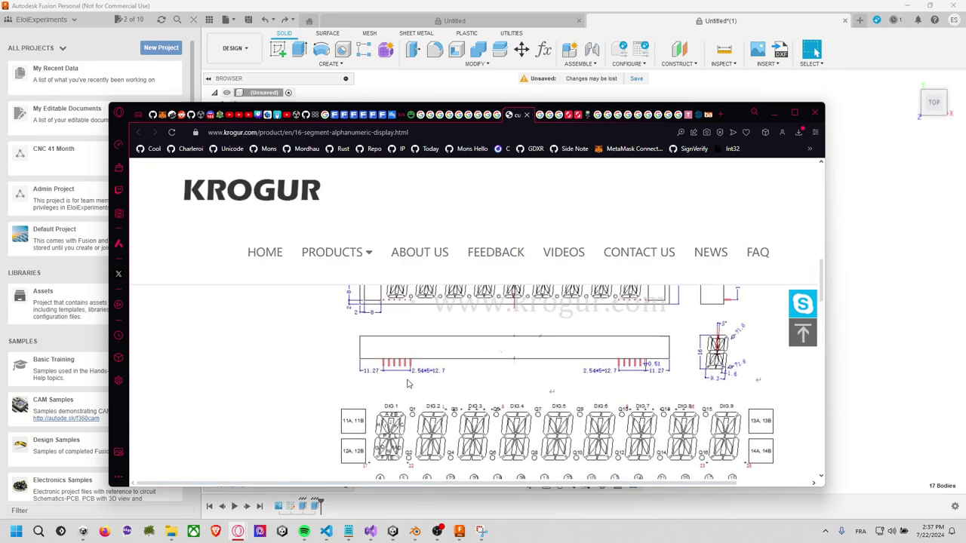
scroll(409, 383, "down", 1)
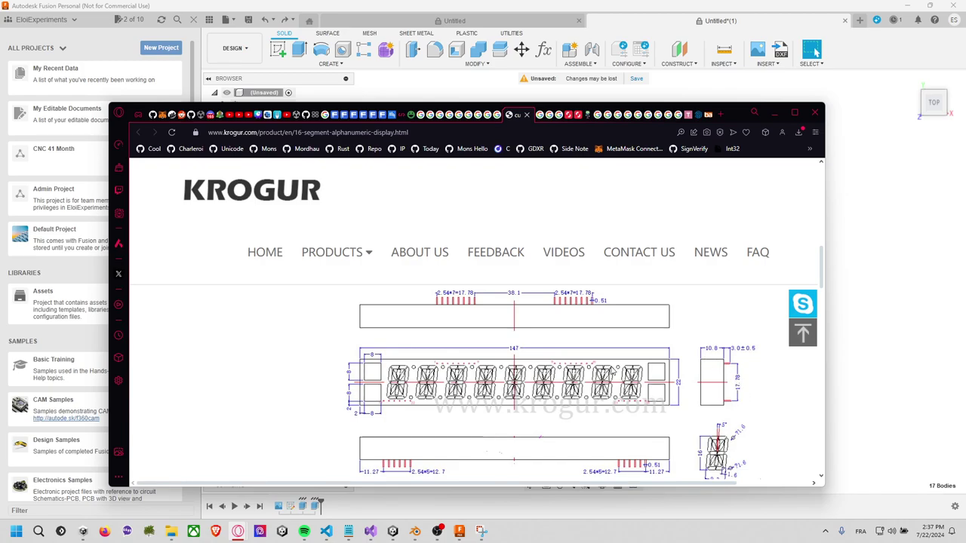
key("alt+Tab")
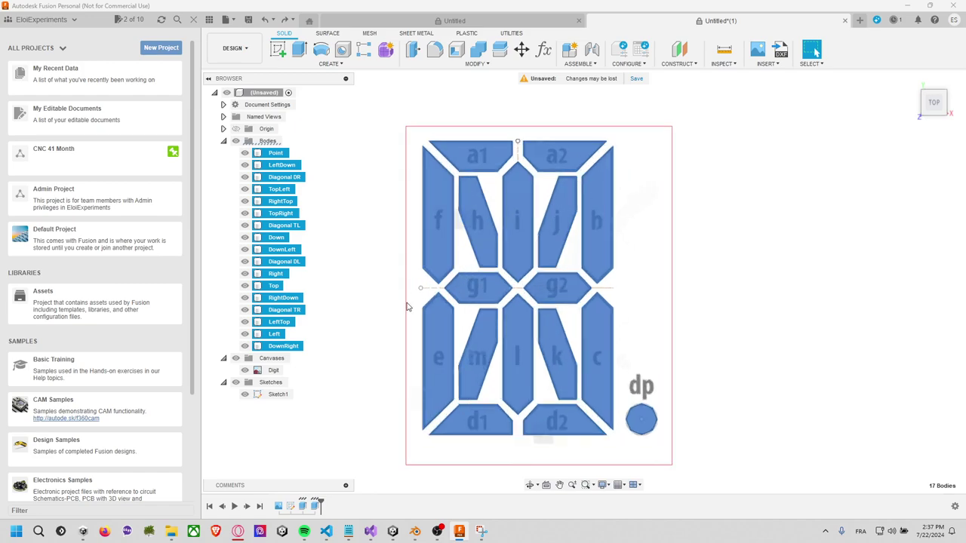
Start a new sketch on the plane beside the digit
left_click(276, 394)
right_click(276, 394)
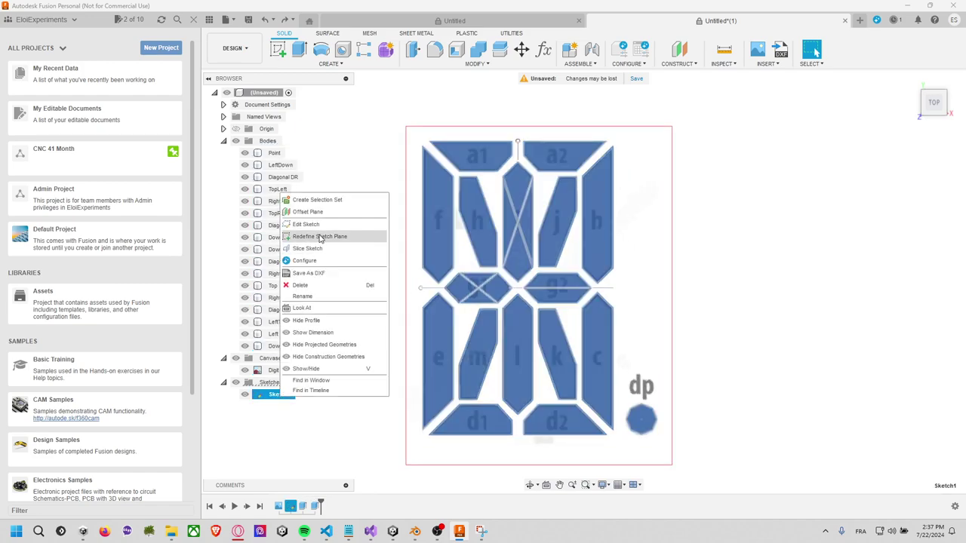
left_click(353, 155)
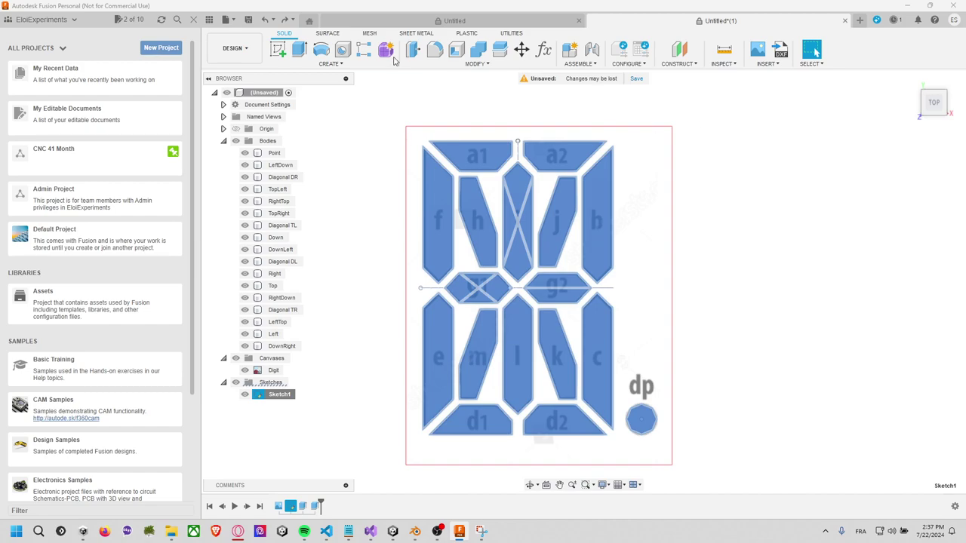
left_click(278, 49)
left_click(363, 148)
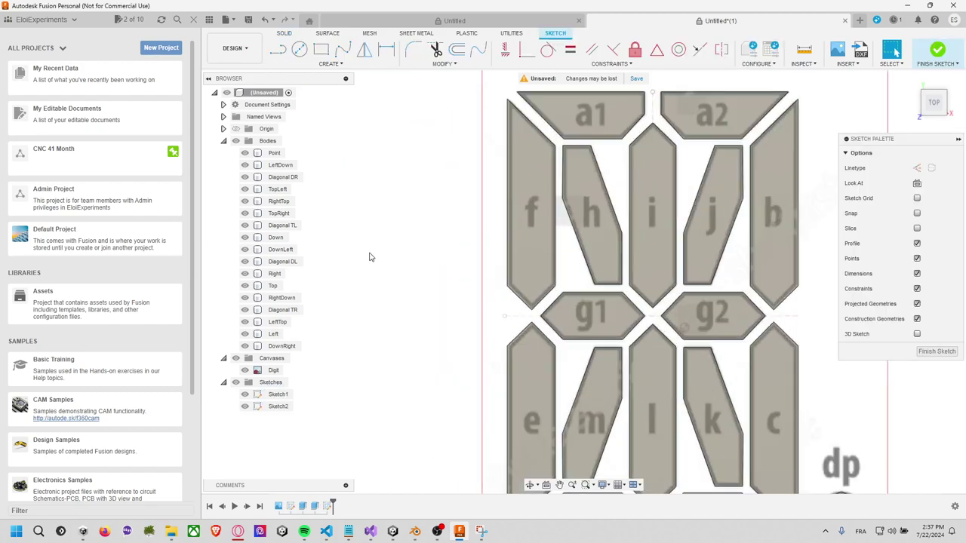
scroll(370, 257, "down", 5)
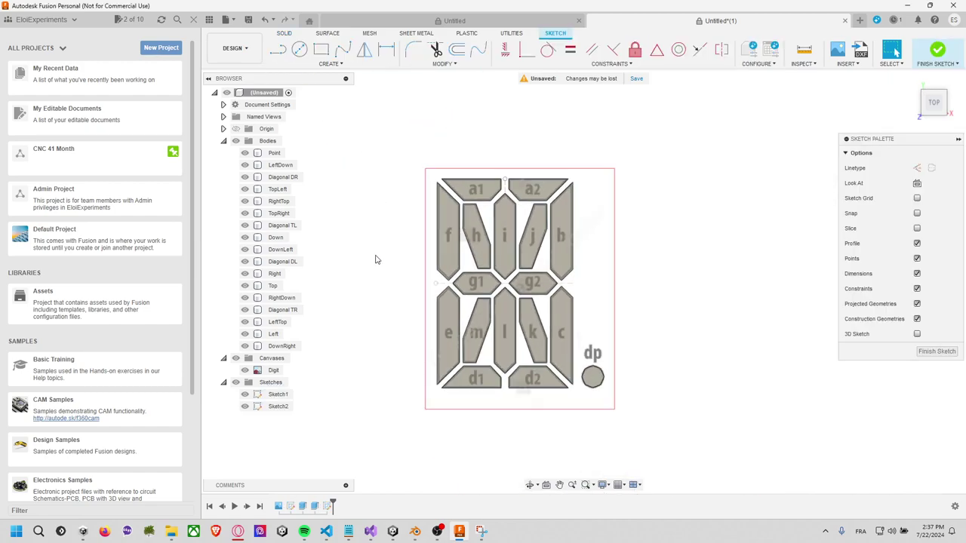
Draw a 12 × 18 mm two-point rectangle and finish the sketch
left_click(321, 50)
left_click(370, 360)
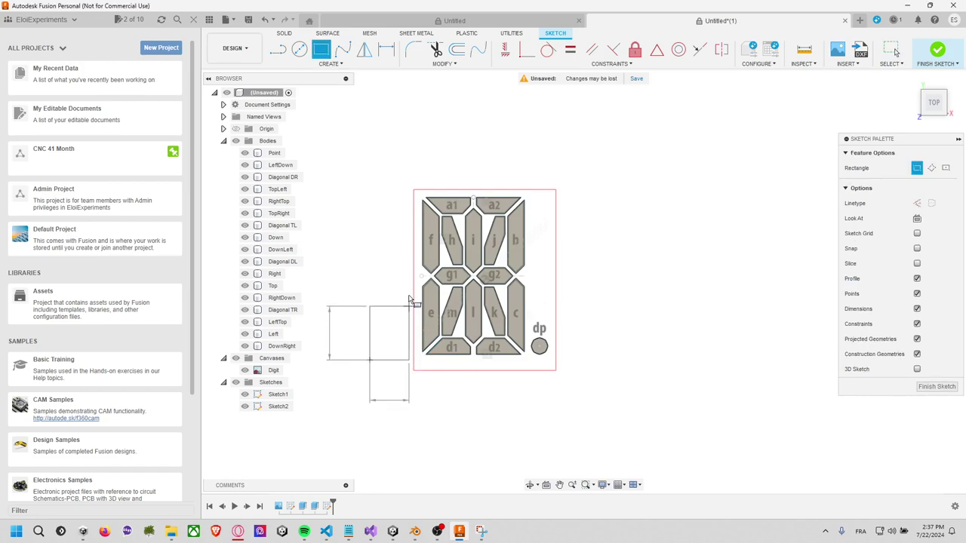
type("12")
key("Tab")
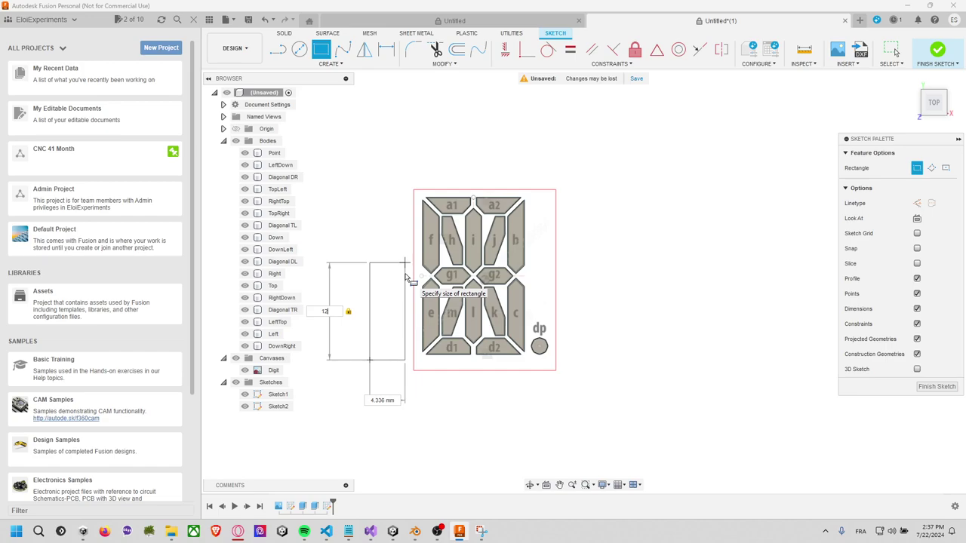
type("18")
key("Tab")
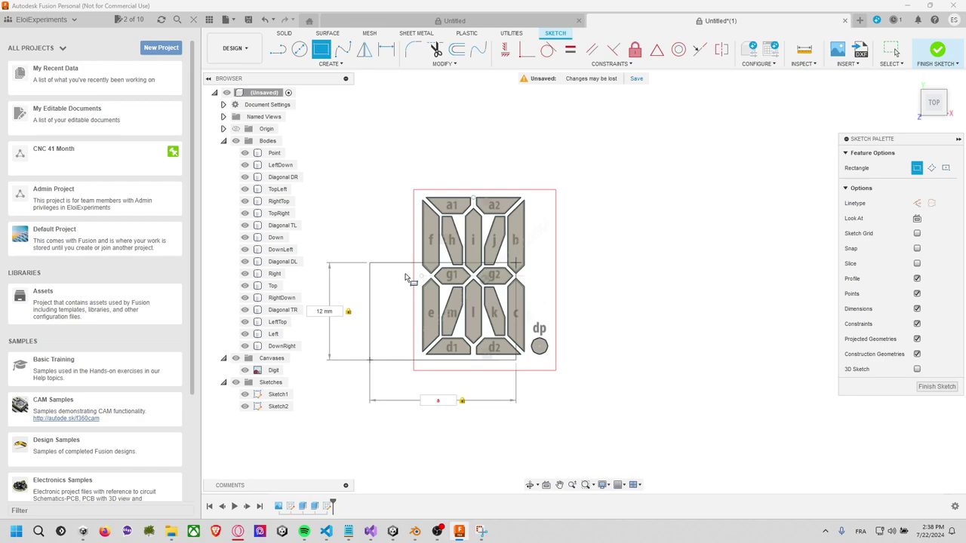
key("Tab")
type("1")
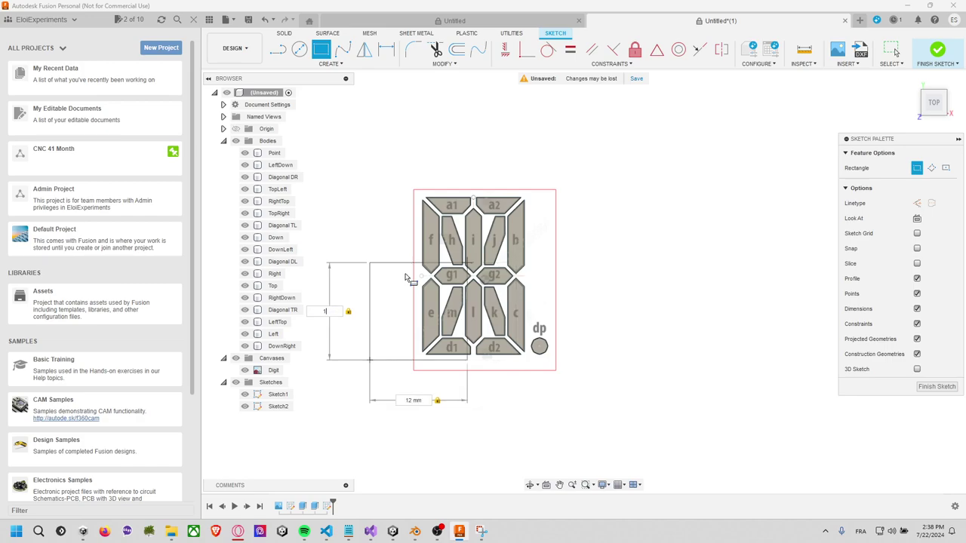
type("8")
key("Return")
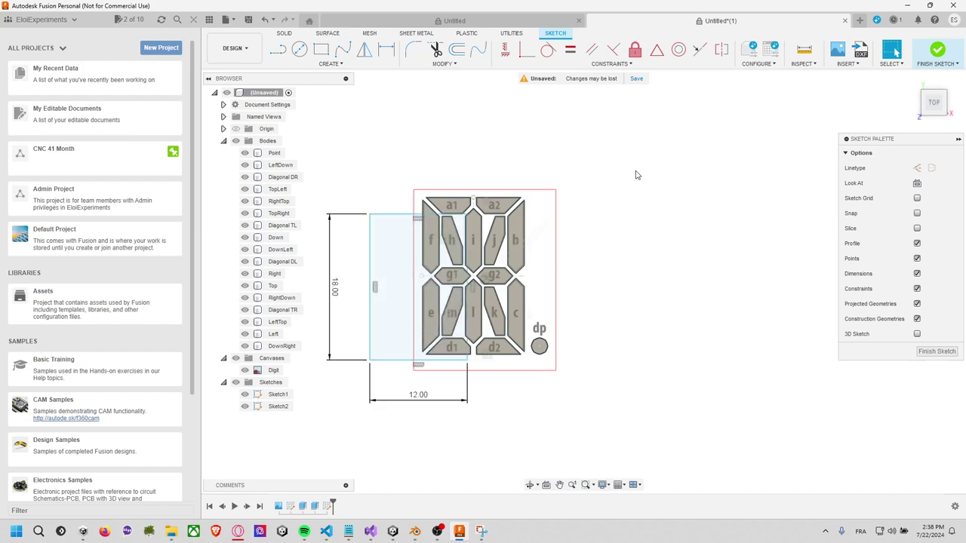
left_click(922, 60)
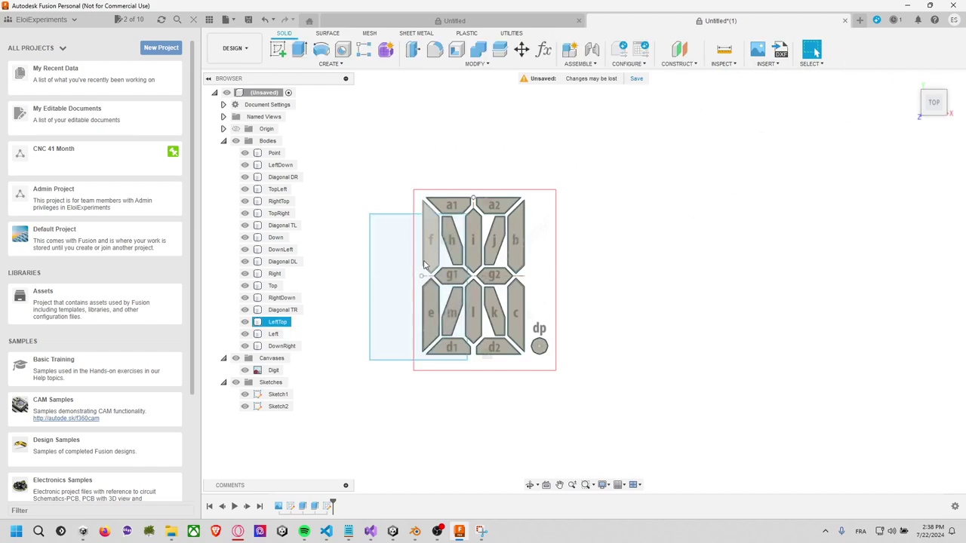
Show the origin, drag the rectangle over the digit's upper right, and select the digit geometry
scroll(370, 320, "up", 2)
scroll(359, 310, "down", 2)
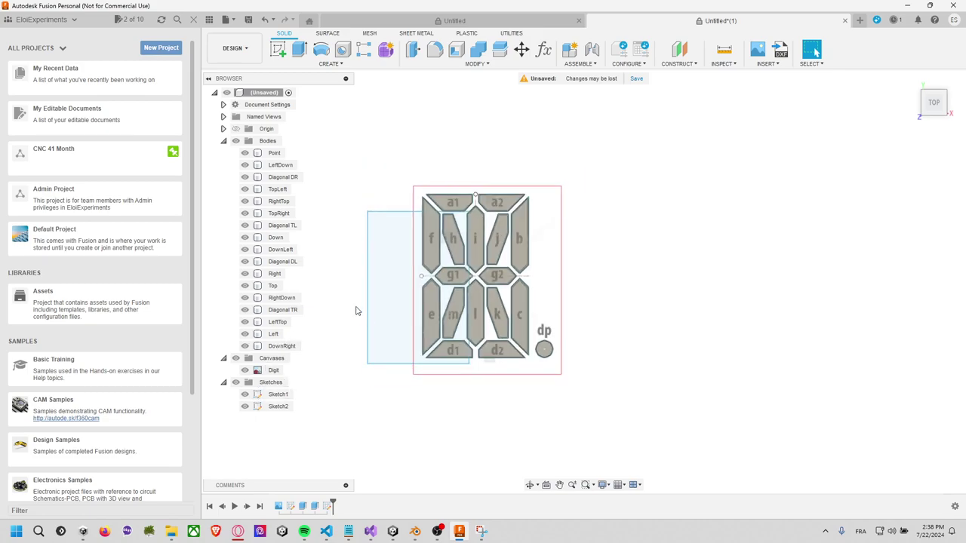
left_click(237, 129)
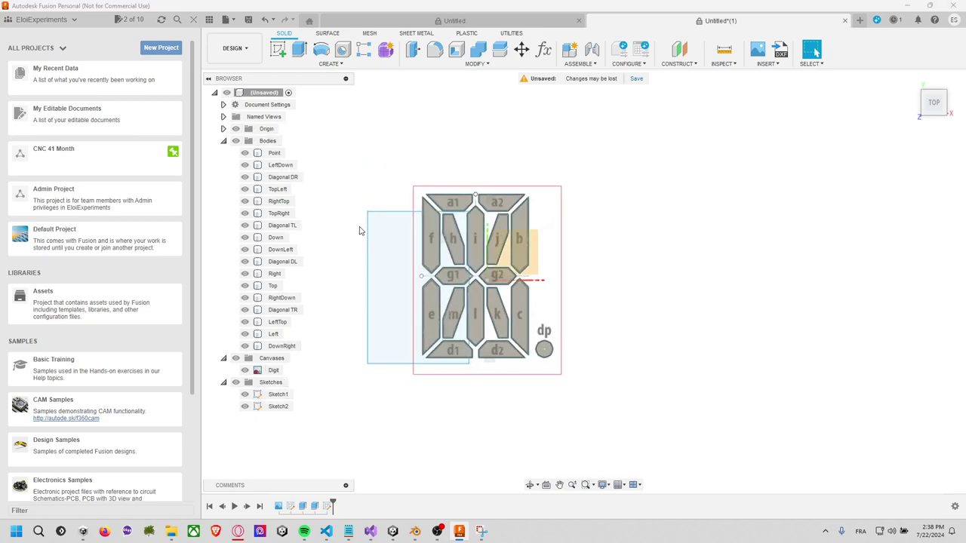
middle_click_drag(656, 290, 601, 319)
left_click(335, 351)
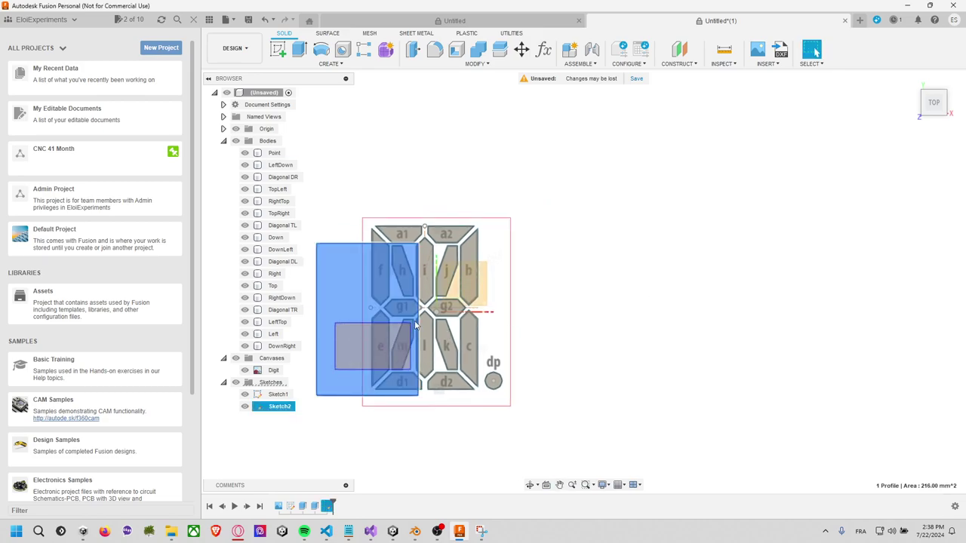
left_click_drag(363, 367, 452, 317)
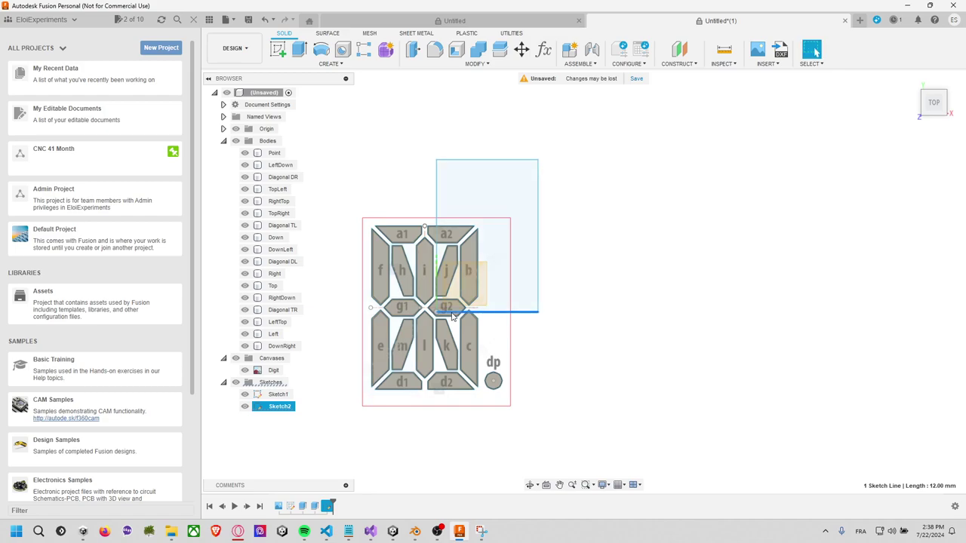
left_click(277, 395)
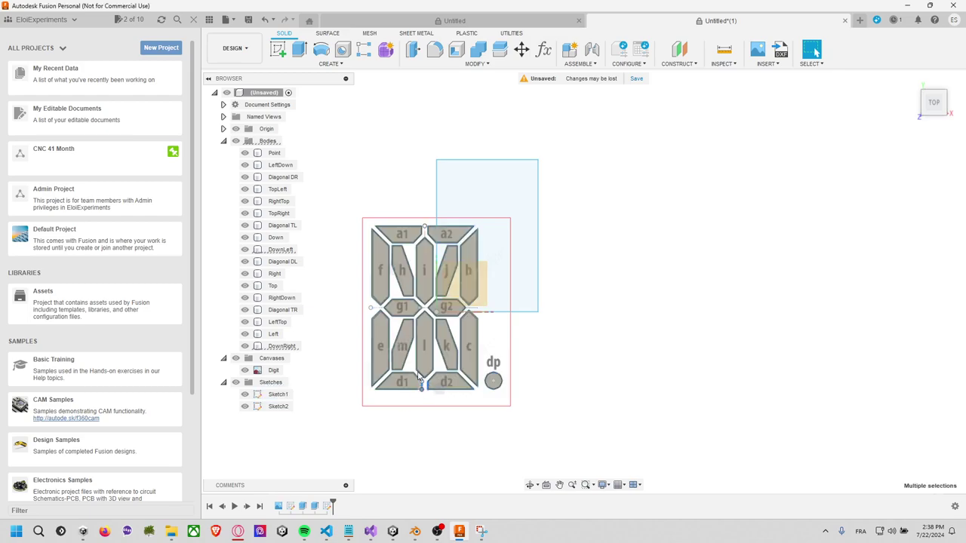
left_click_drag(347, 209, 554, 438)
Reselect all the digit geometry and cancel the started Move/Copy
key("Escape")
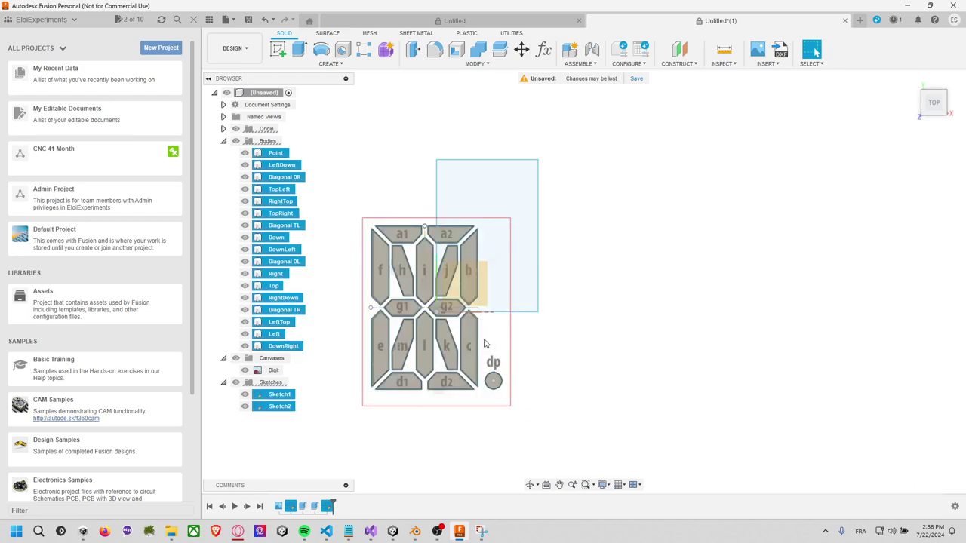
left_click_drag(346, 193, 576, 451)
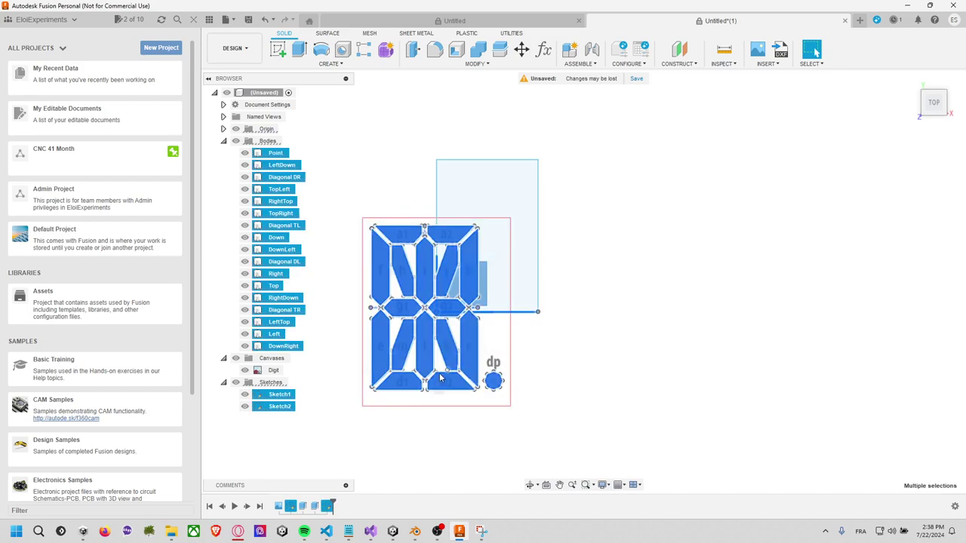
left_click(521, 50)
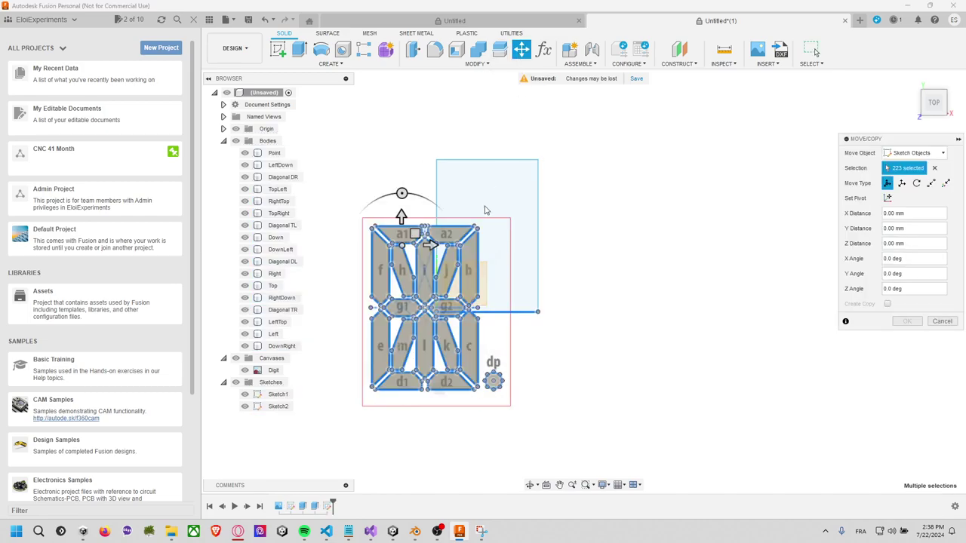
key("Escape")
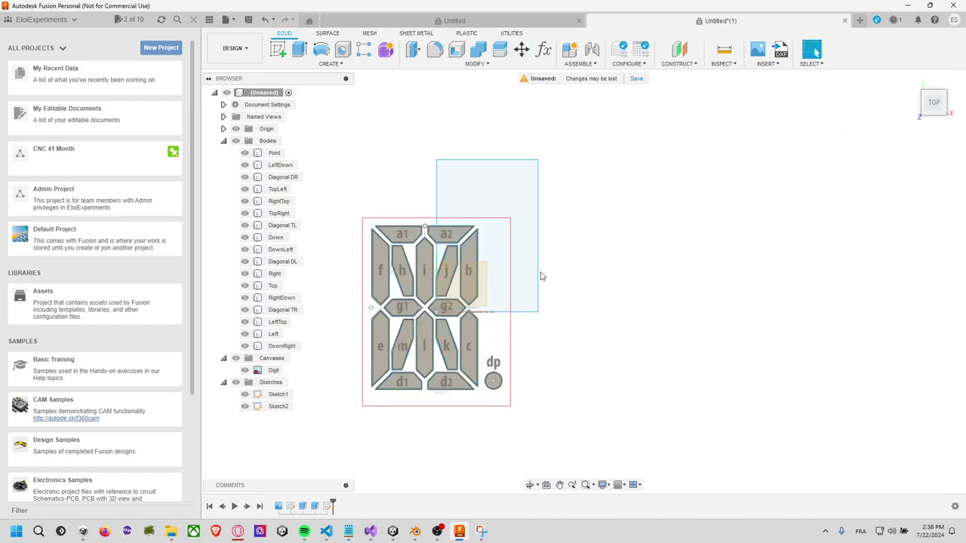
Open Sketch1 for editing and window-select all its segment geometry
right_click(280, 395)
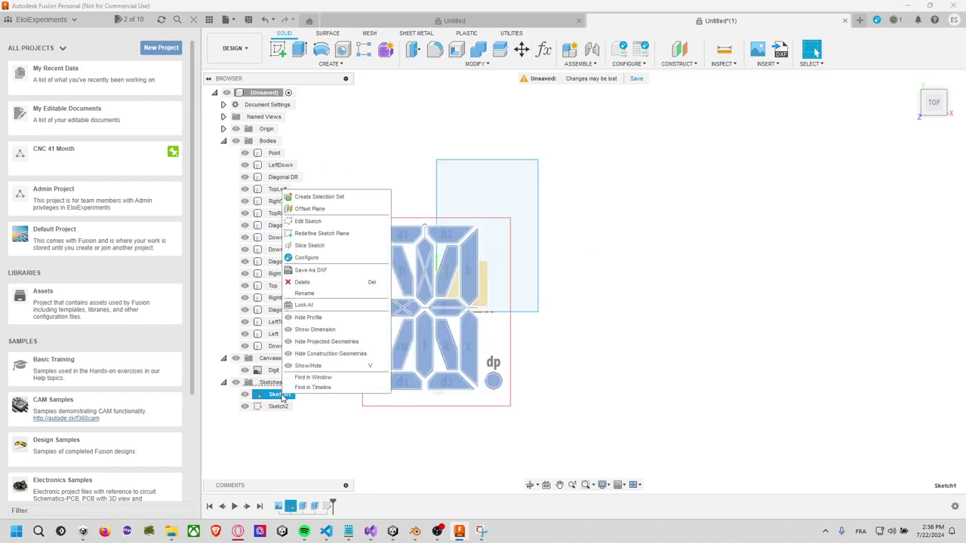
left_click(324, 220)
right_click(281, 394)
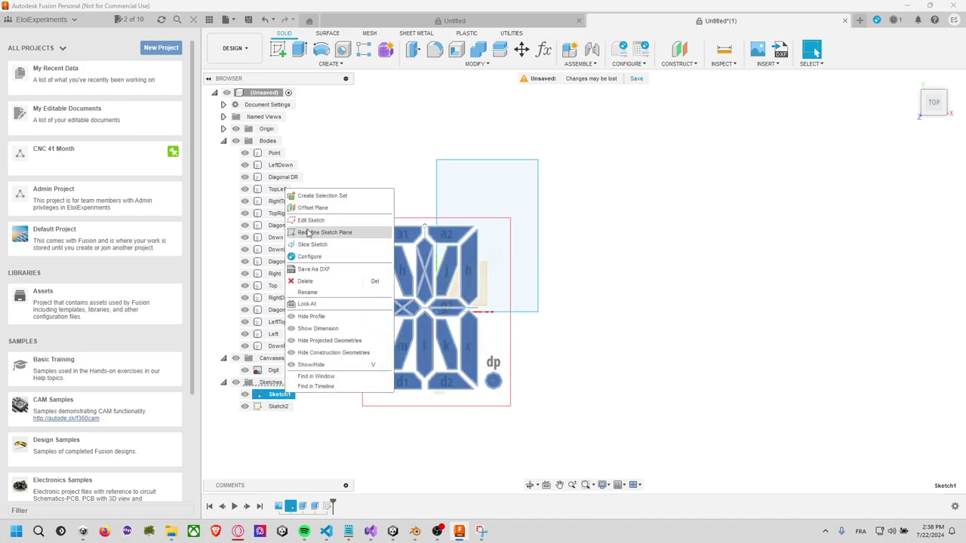
left_click(315, 220)
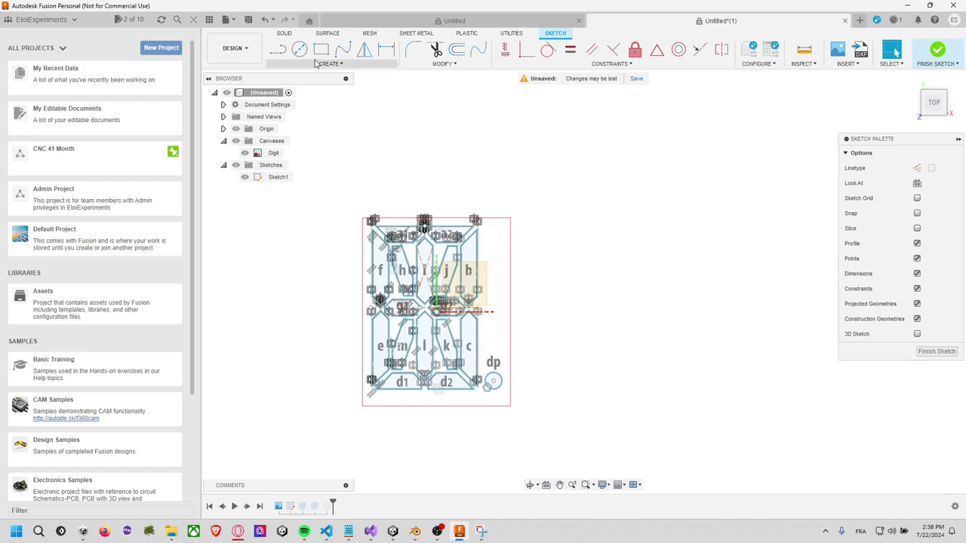
left_click_drag(338, 162, 612, 451)
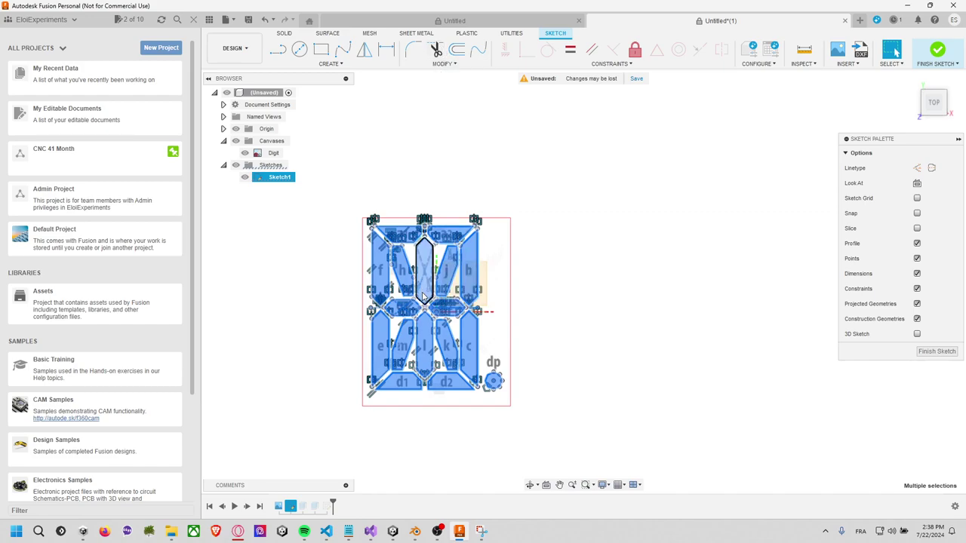
left_click(556, 297)
left_click_drag(324, 168, 498, 379)
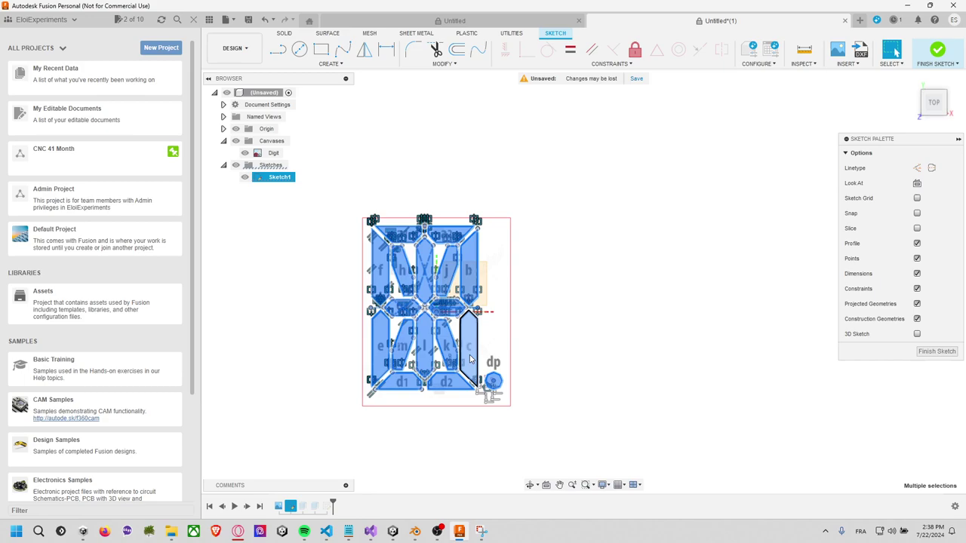
left_click_drag(460, 355, 601, 365)
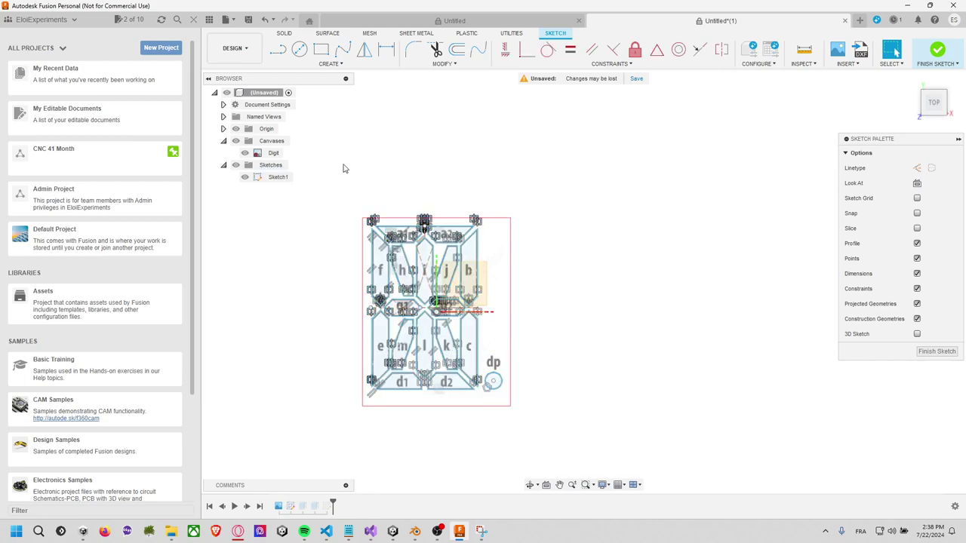
left_click_drag(331, 171, 617, 445)
Move the selected Sketch1 digit geometry 27 mm along X and confirm the move
left_click(443, 63)
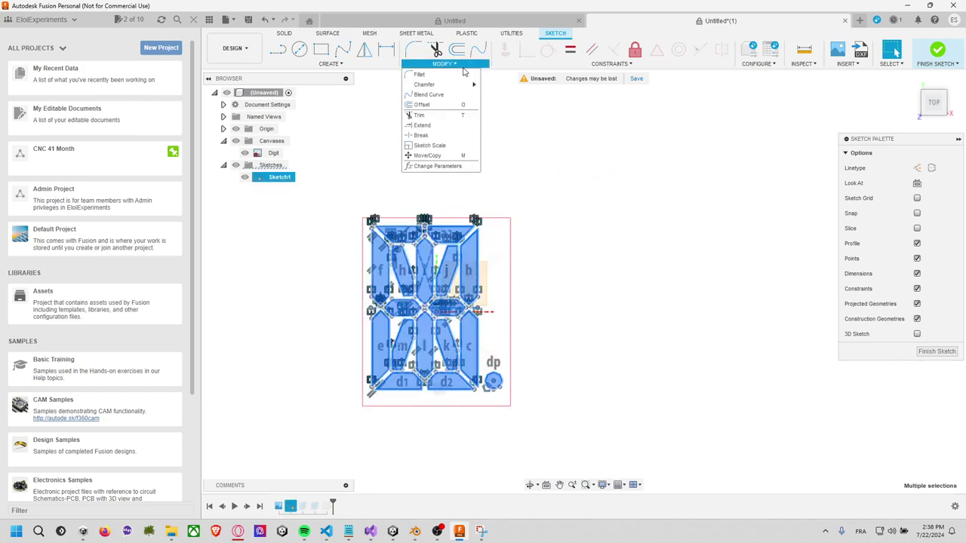
left_click(443, 156)
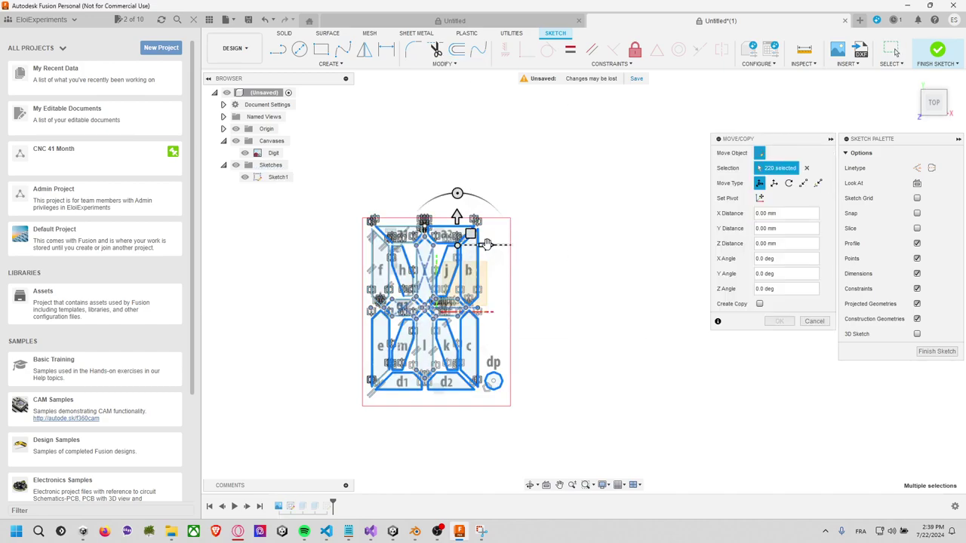
left_click_drag(485, 246, 687, 261)
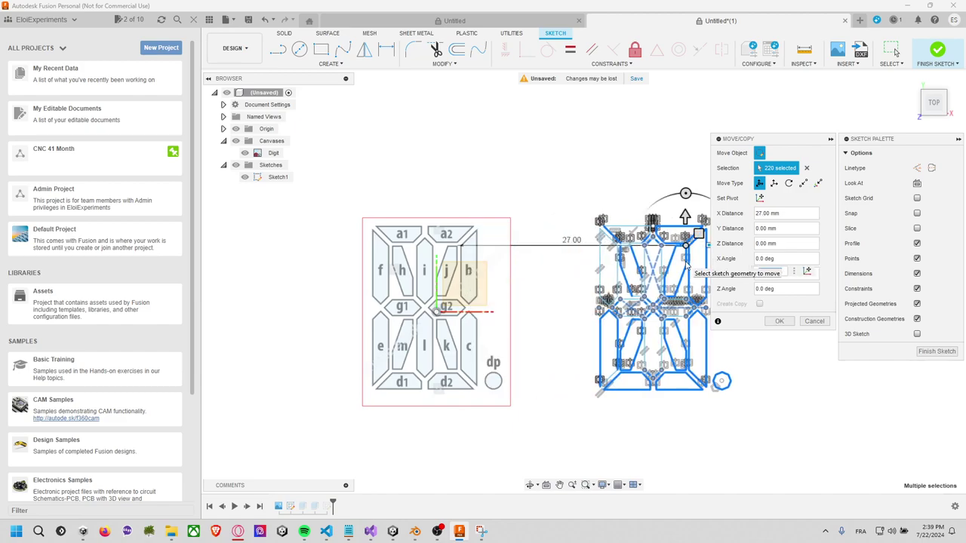
key("Return")
left_click(512, 240)
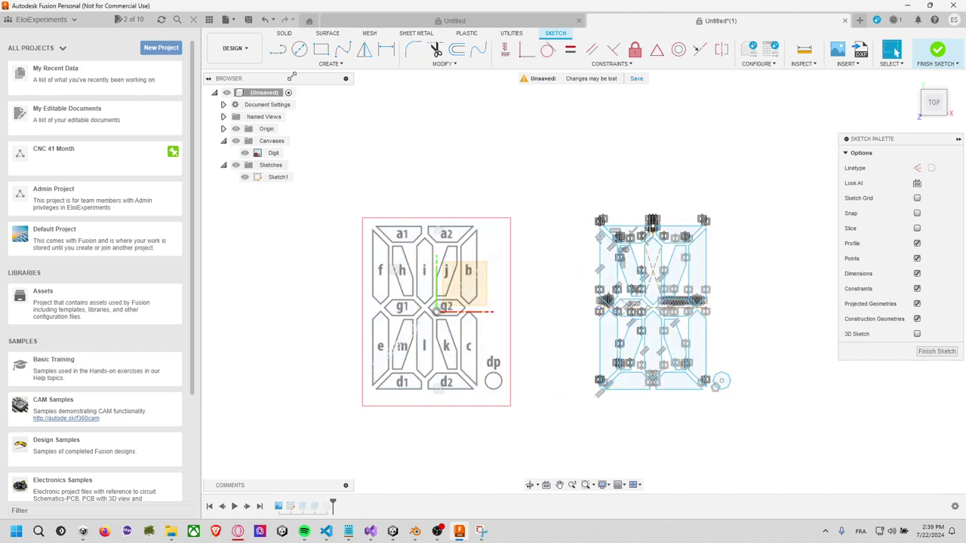
left_click(321, 49)
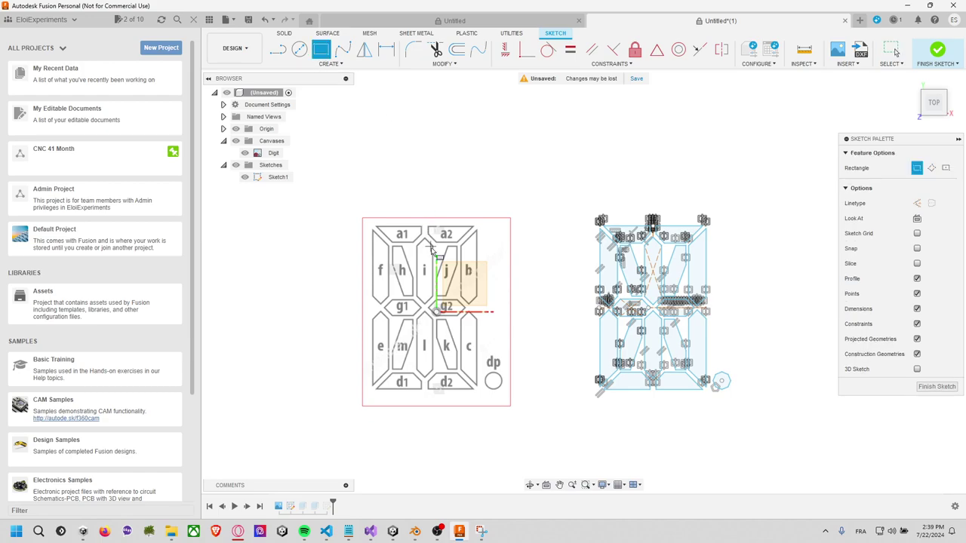
Draw a 12 × 18 mm rectangle from the sketch origin, then window-select the imported digit geometry
left_click(436, 311)
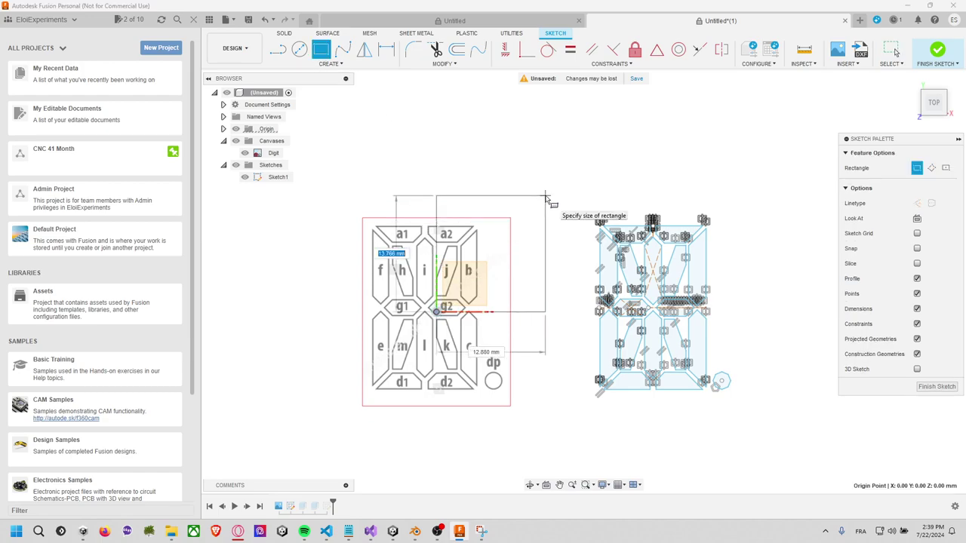
type("18")
key("Tab")
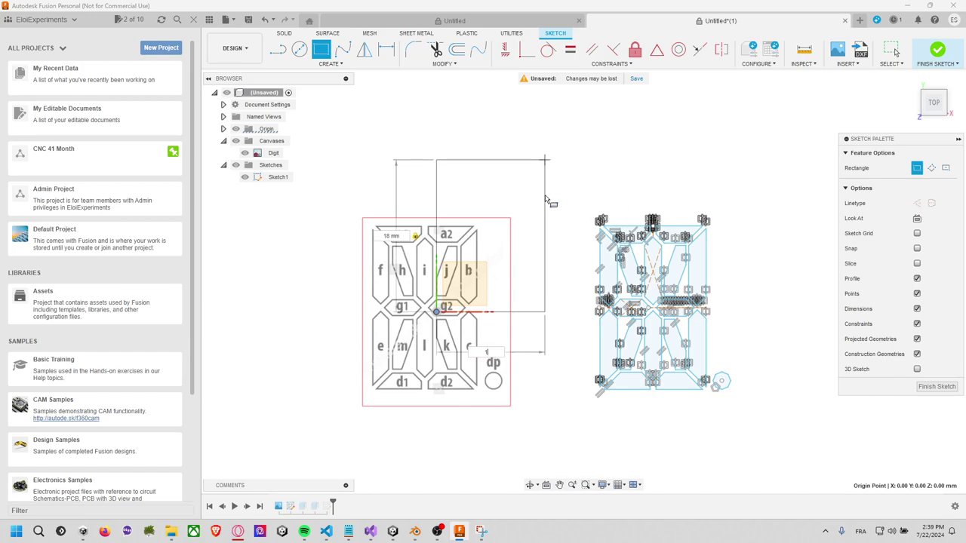
type("2")
key("Return")
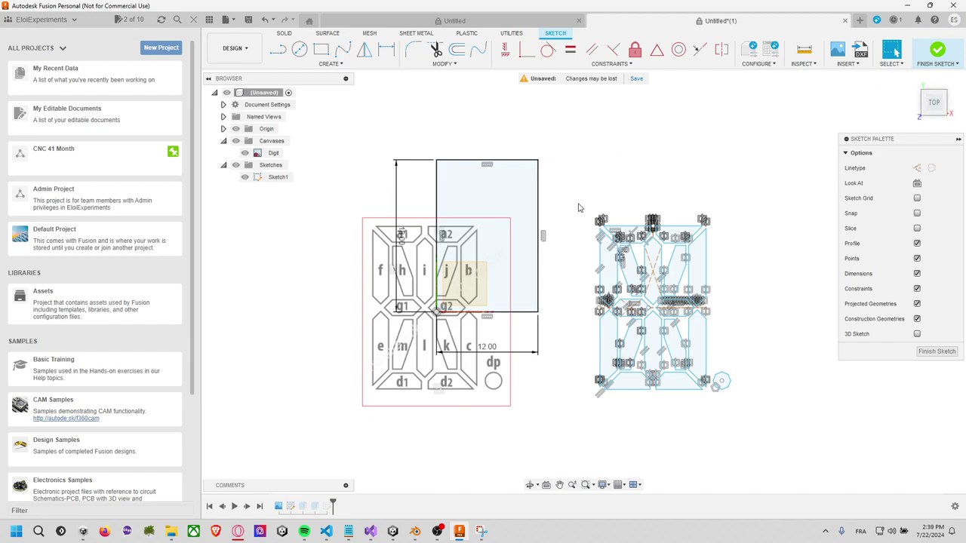
left_click_drag(567, 211, 785, 450)
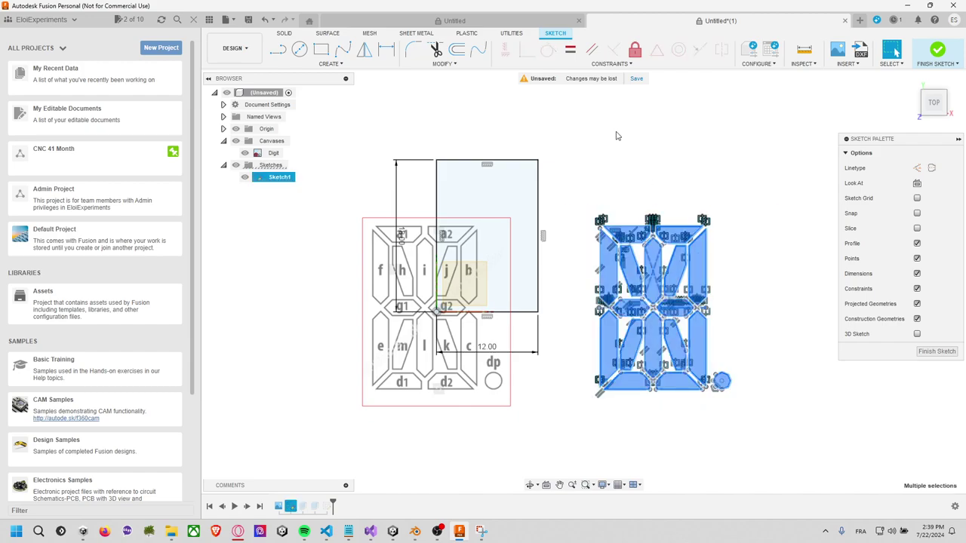
Move the segment outlines about −18.9 mm in X and 9.6 mm in Y onto the rectangle
left_click(456, 64)
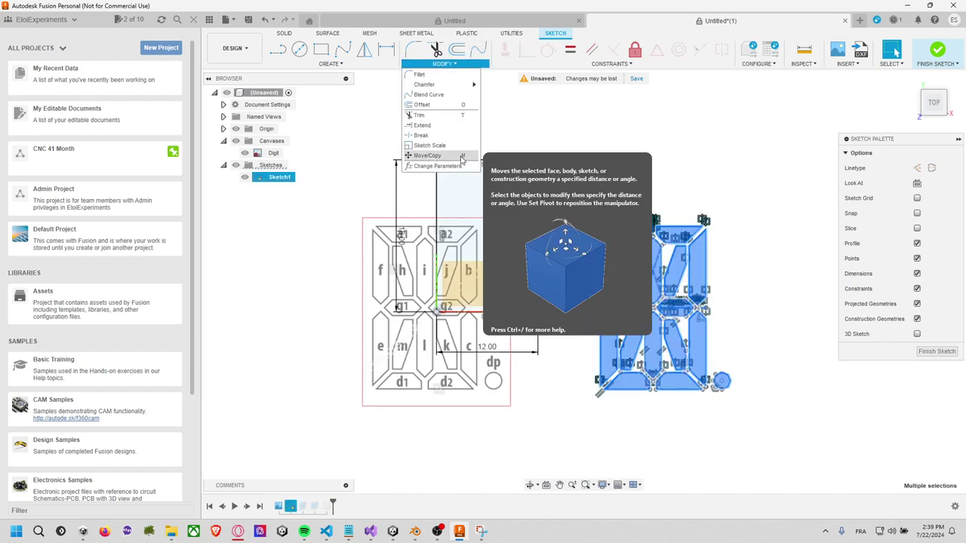
left_click(432, 153)
left_click_drag(630, 304, 466, 225)
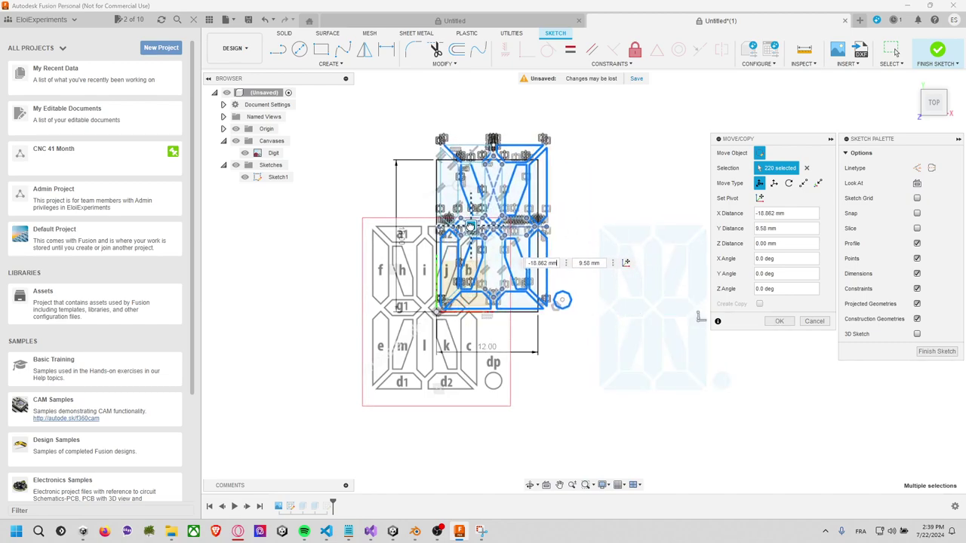
scroll(534, 195, "down", 1)
scroll(534, 195, "up", 3)
scroll(533, 196, "up", 2)
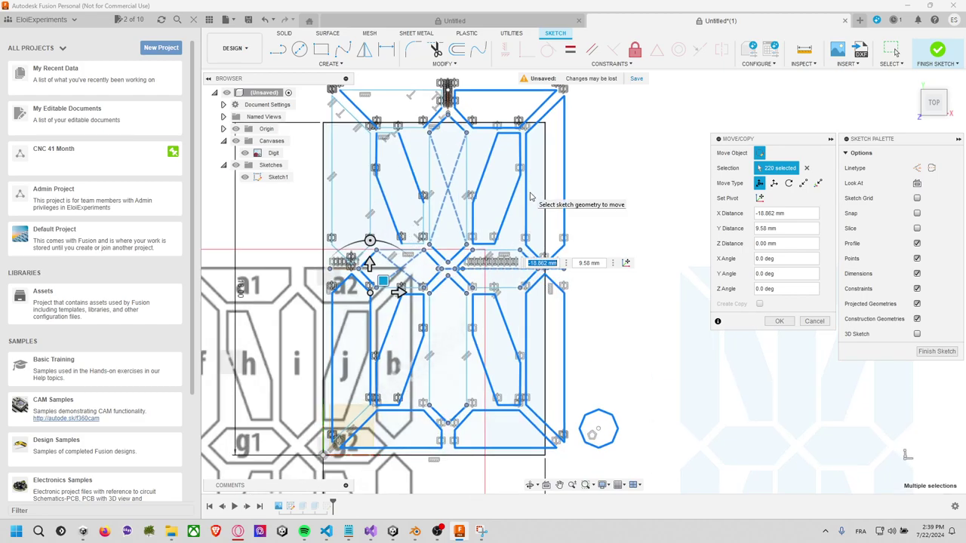
scroll(587, 148, "down", 2)
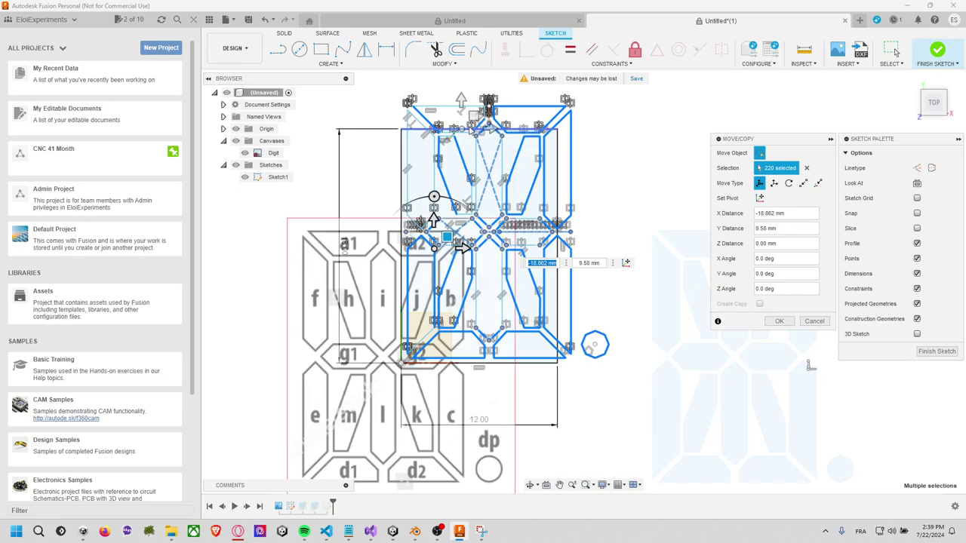
left_click(459, 64)
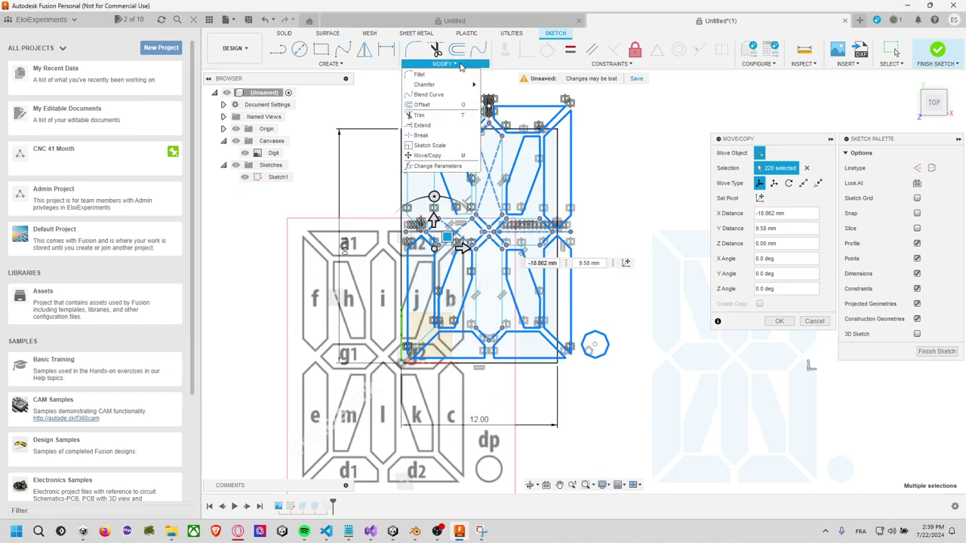
left_click(452, 144)
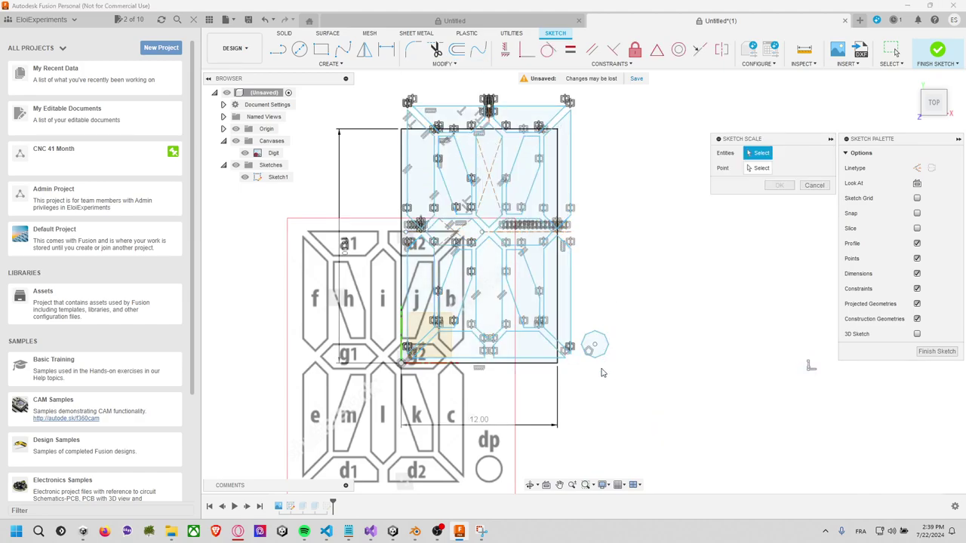
Scale the outlines, excluding the rectangle's left edge, by 0.895 about the origin corner
mouse_move(611, 382)
left_mouse_down()
mouse_move(444, 76)
mouse_move(406, 94)
left_mouse_up()
left_click(402, 156)
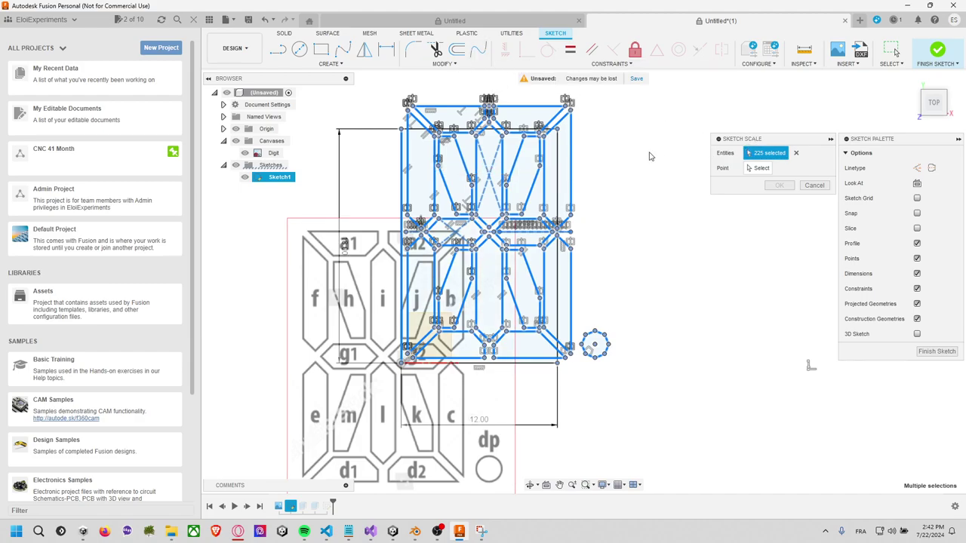
scroll(604, 129, "up", 1)
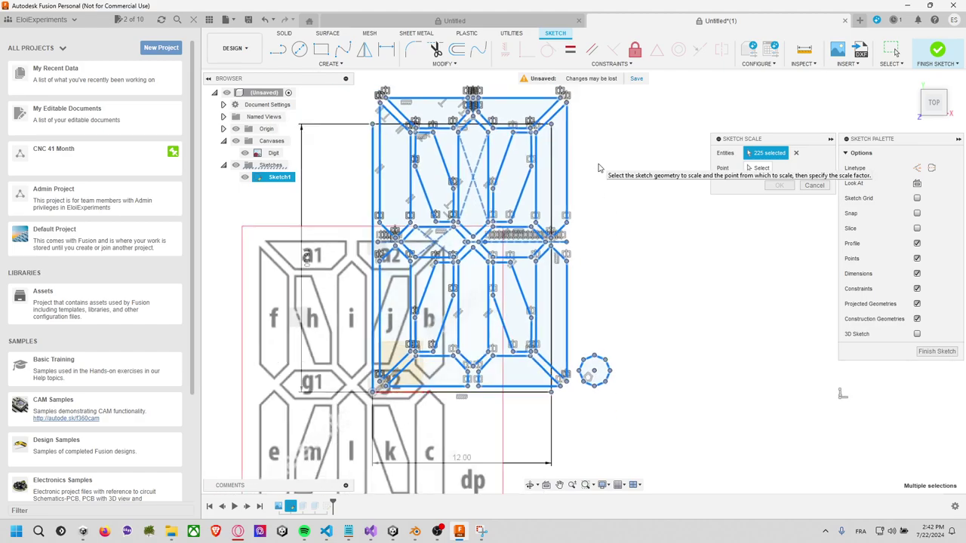
middle_click_drag(604, 143, 615, 200)
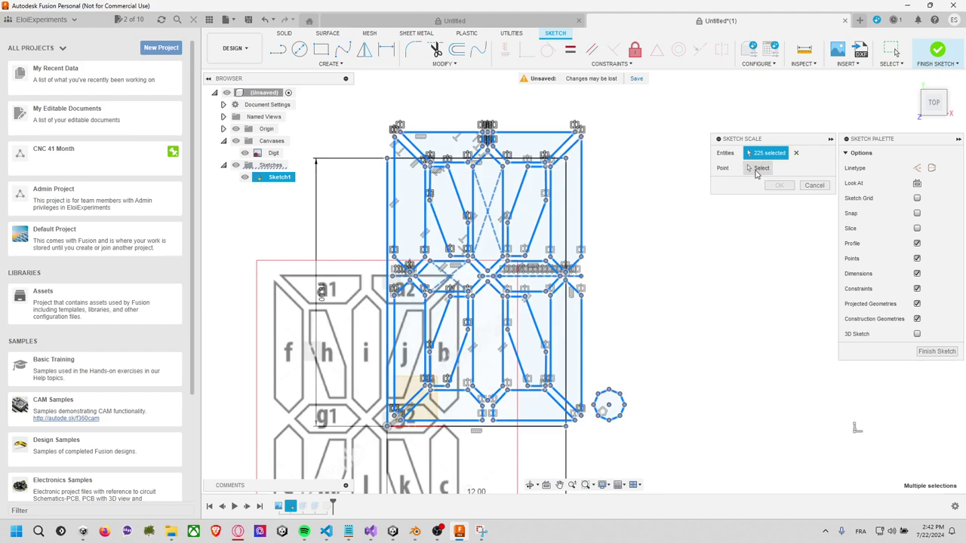
left_click(758, 169)
left_click(389, 426)
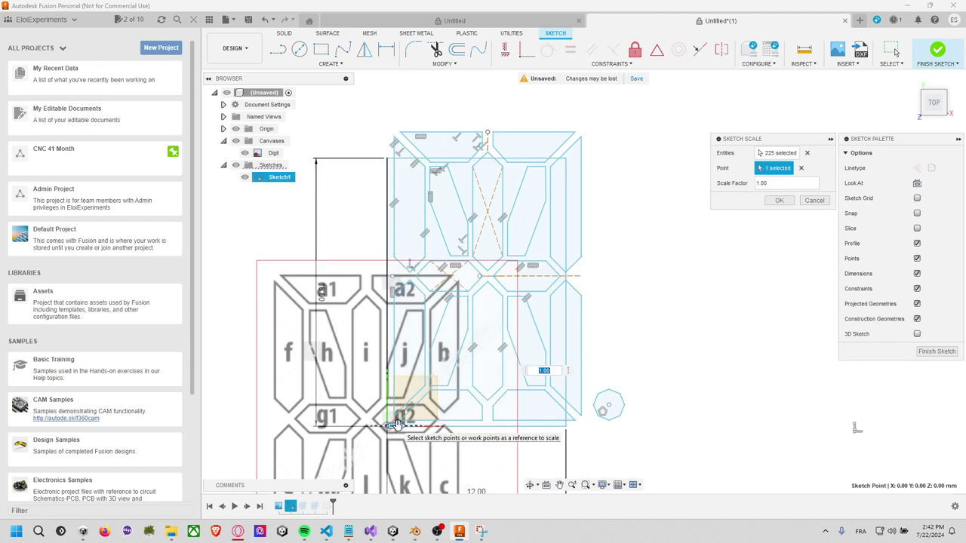
mouse_move(394, 425)
left_mouse_down()
mouse_move(370, 428)
mouse_move(381, 427)
left_mouse_up()
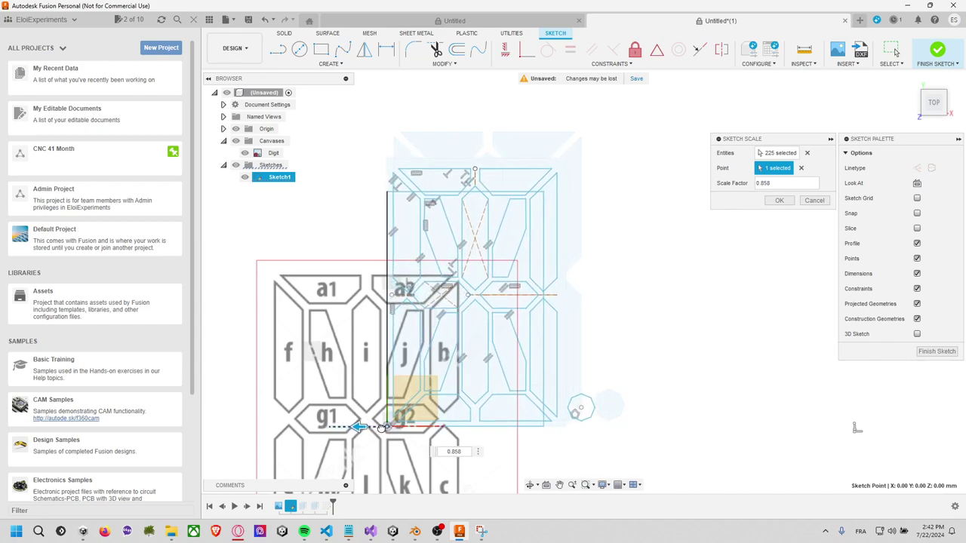
left_click_drag(382, 428, 383, 429)
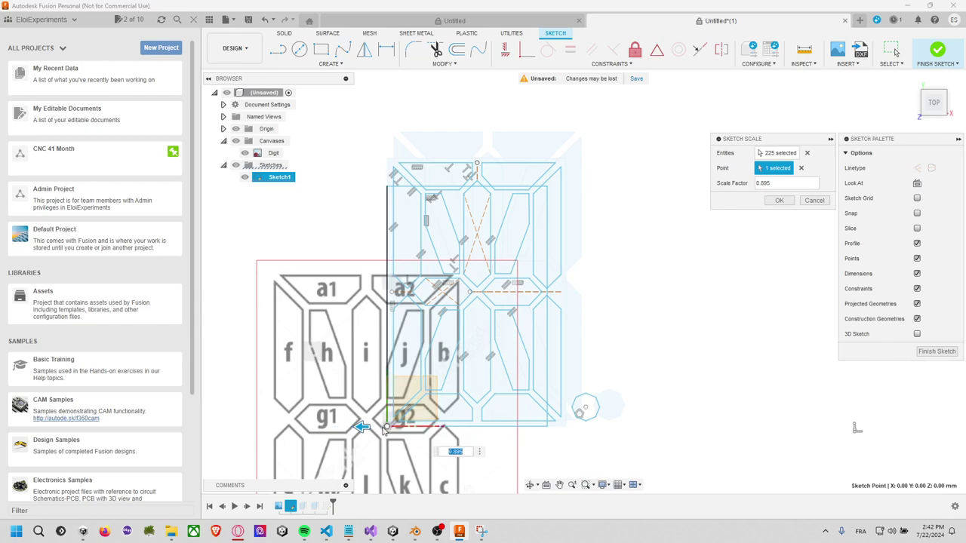
key("Return")
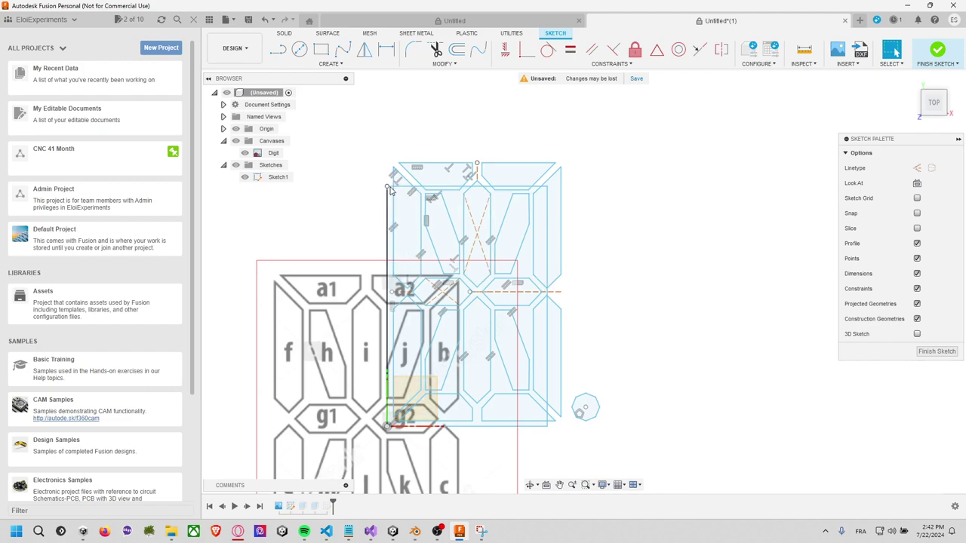
Delete the sizing rectangle's four lines and the leftover right vertical line
key("m")
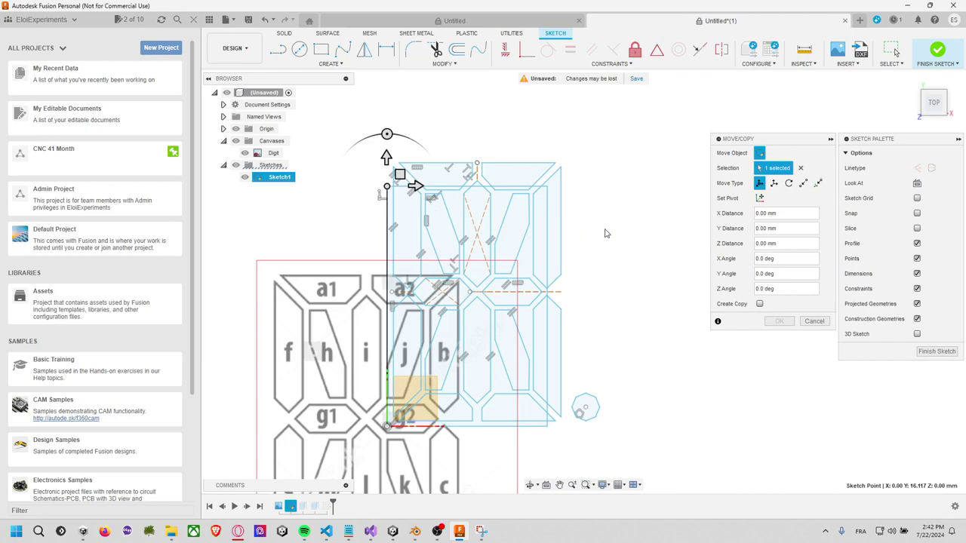
key("Escape")
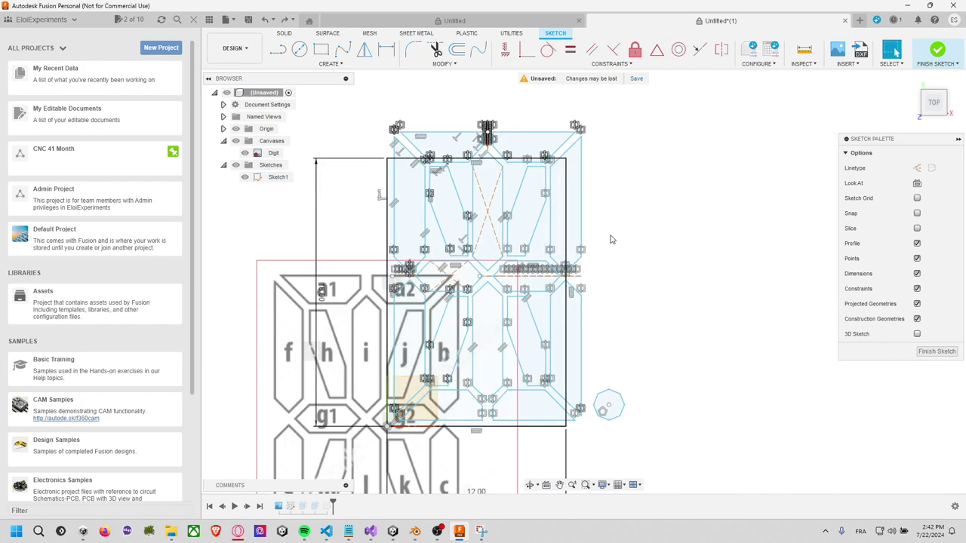
left_click_drag(393, 162, 388, 193)
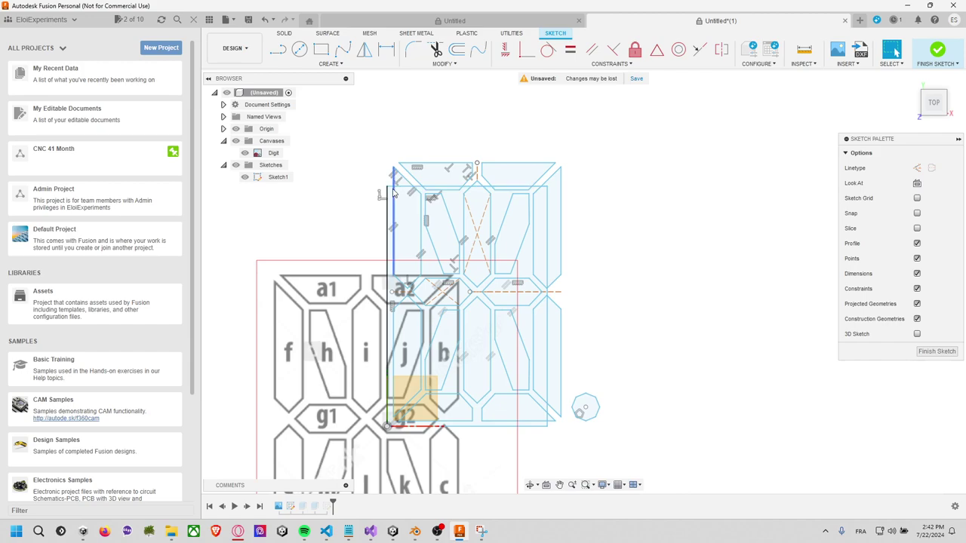
key("m")
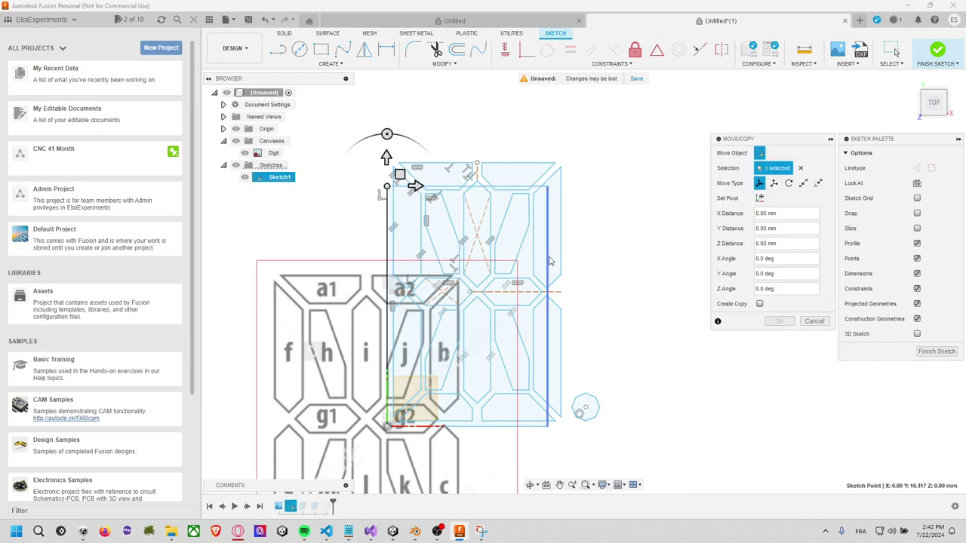
right_click(388, 240)
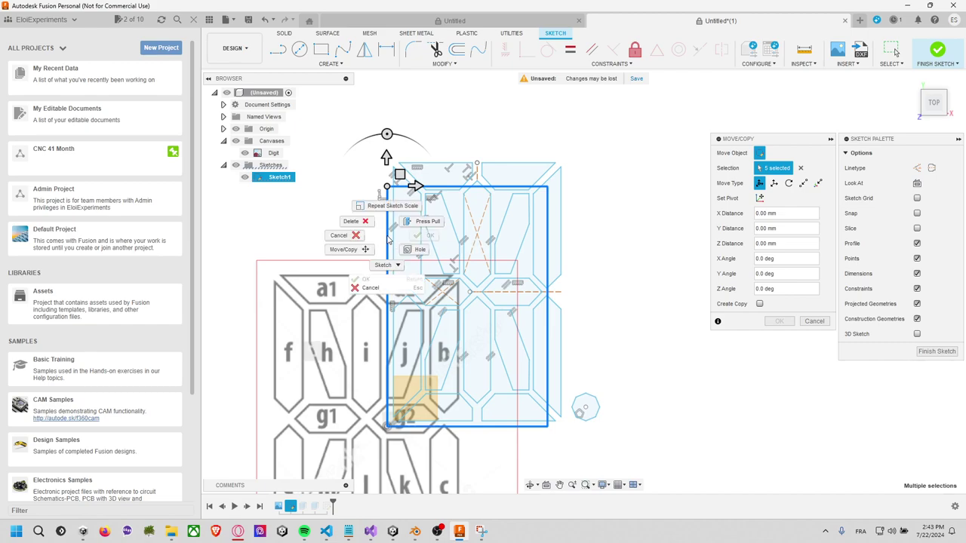
left_click(472, 109)
left_click(389, 254)
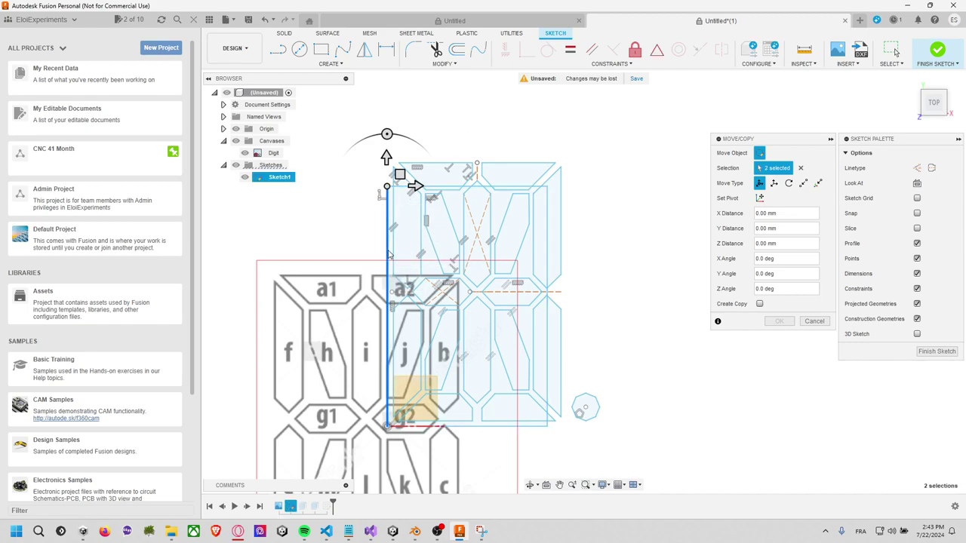
right_click(389, 255)
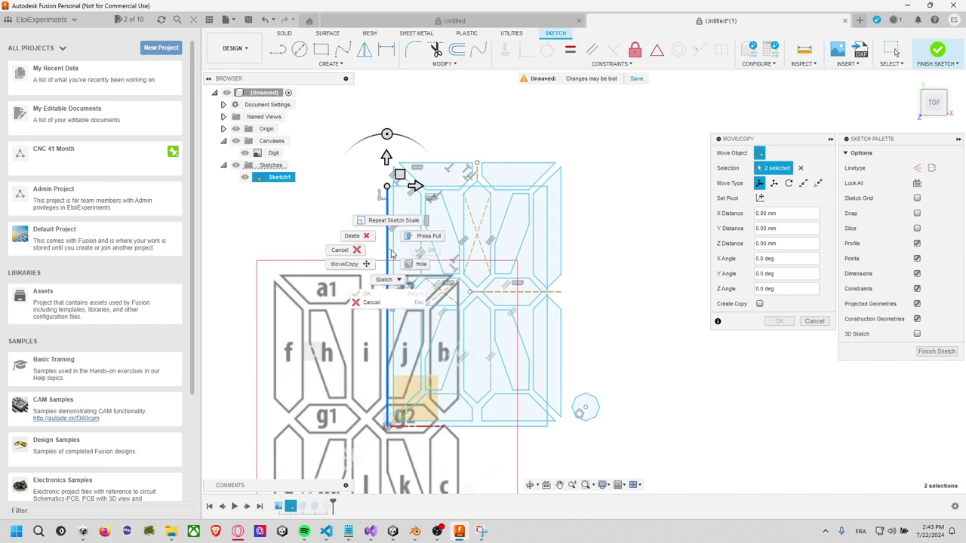
left_click(340, 193)
left_click(389, 229)
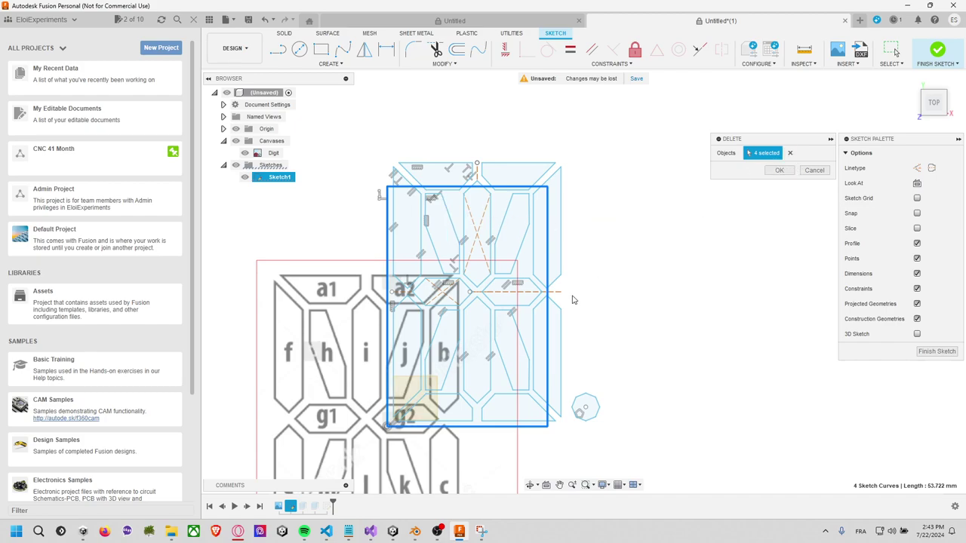
left_click(781, 170)
left_click(548, 287)
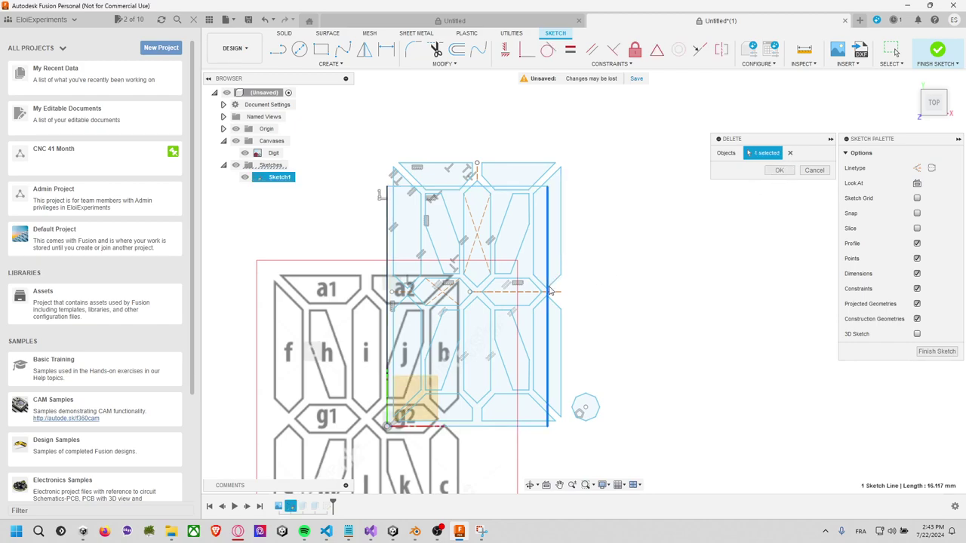
left_click(780, 171)
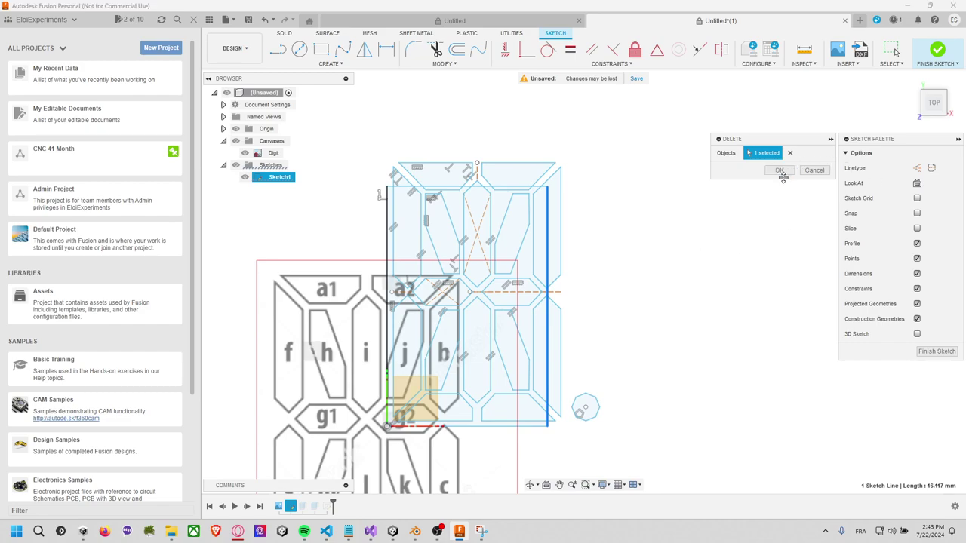
Delete the three remaining connected curves, finish the sketch, and frame the 17 digit bodies
double_click(388, 210)
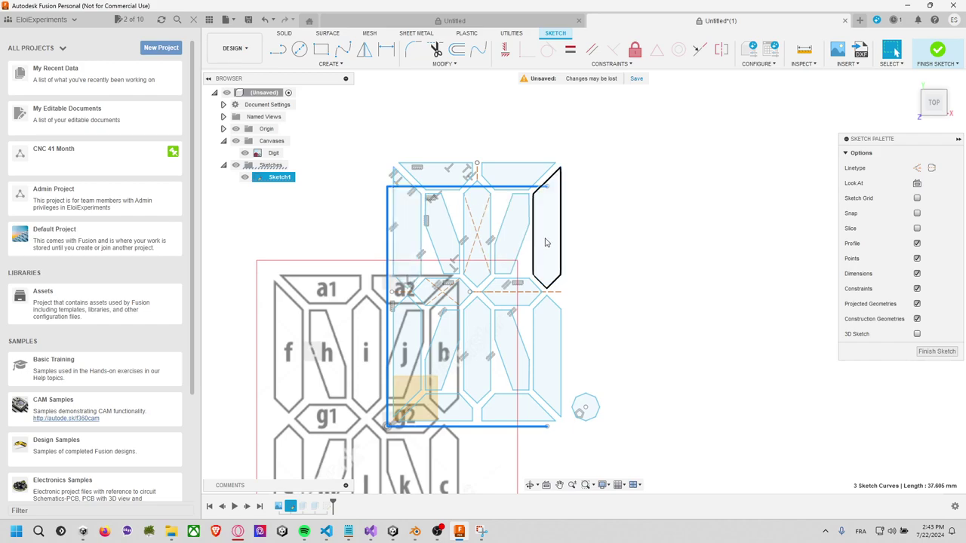
key("Delete")
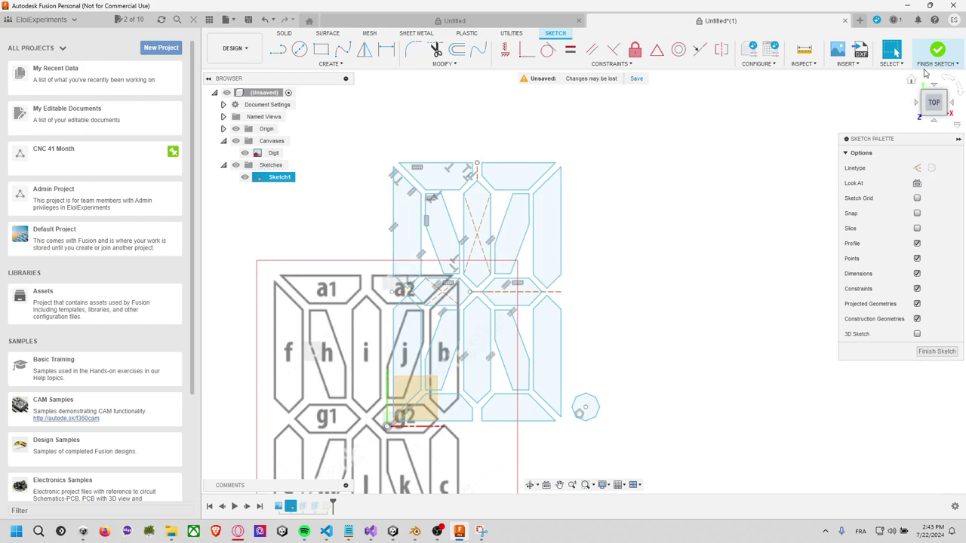
left_click(937, 50)
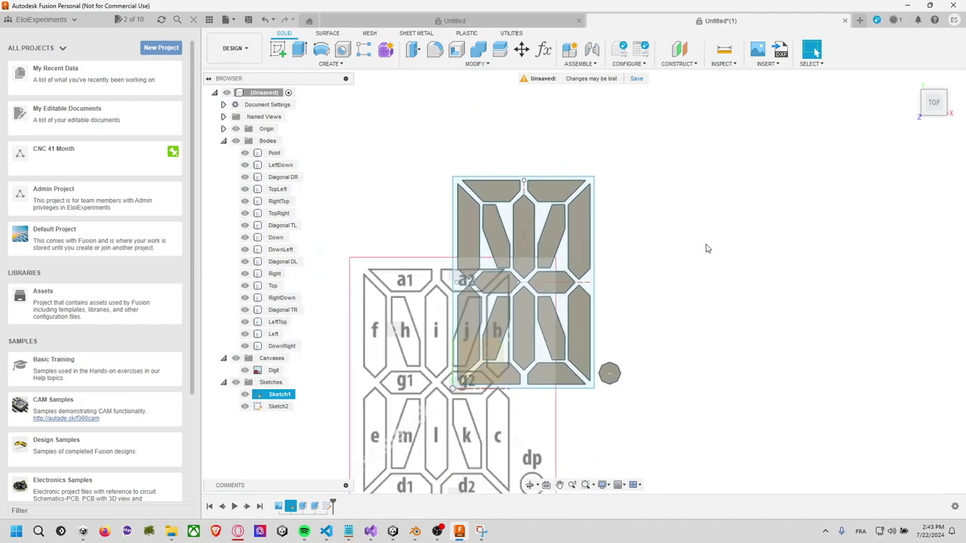
scroll(708, 248, "down", 1)
scroll(708, 248, "down", 1)
middle_click_drag(707, 248, 653, 241)
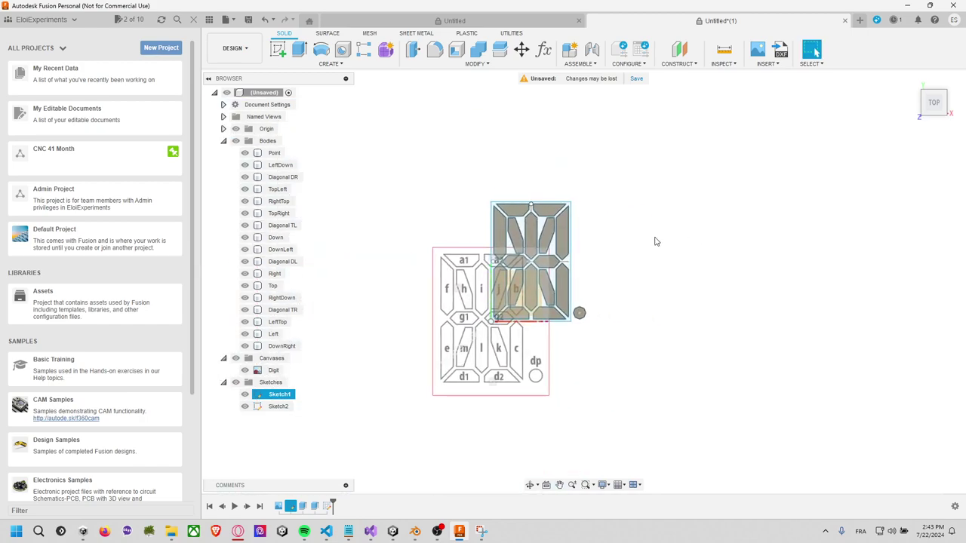
scroll(677, 259, "down", 1)
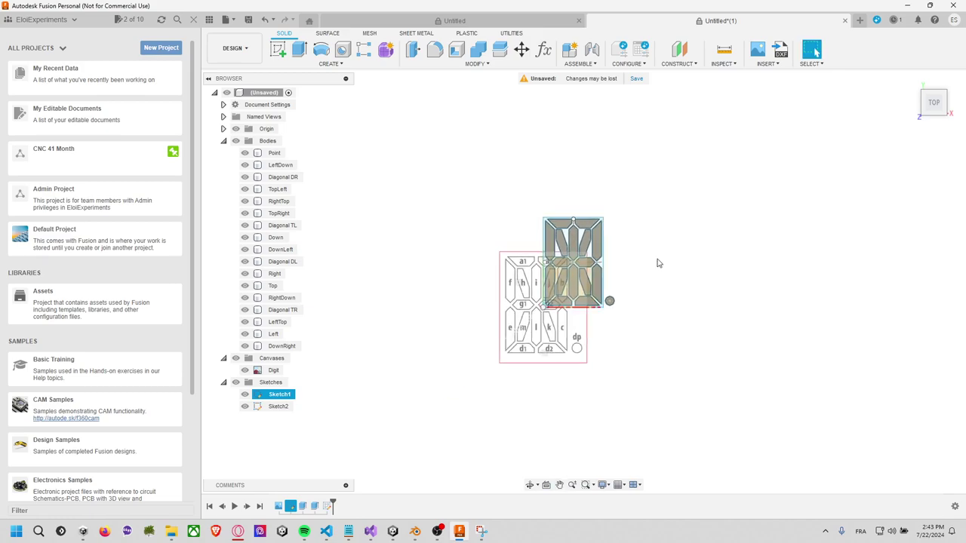
scroll(652, 259, "up", 2)
middle_click_drag(651, 279, 682, 257)
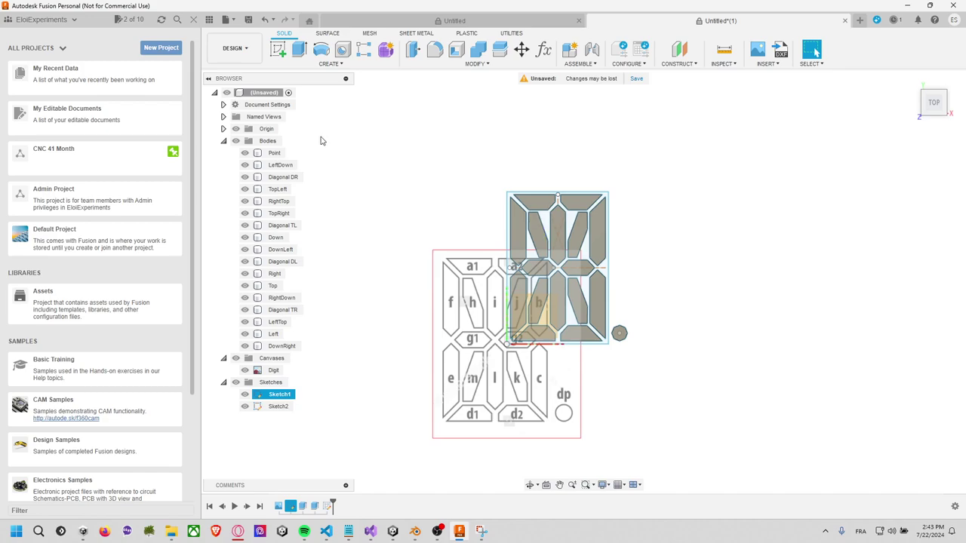
Go to GitHub and open the 2023_02_17_DigitalScoreAndClock repository by filtering repositories for 'digit'
left_click(238, 531)
left_click(246, 495)
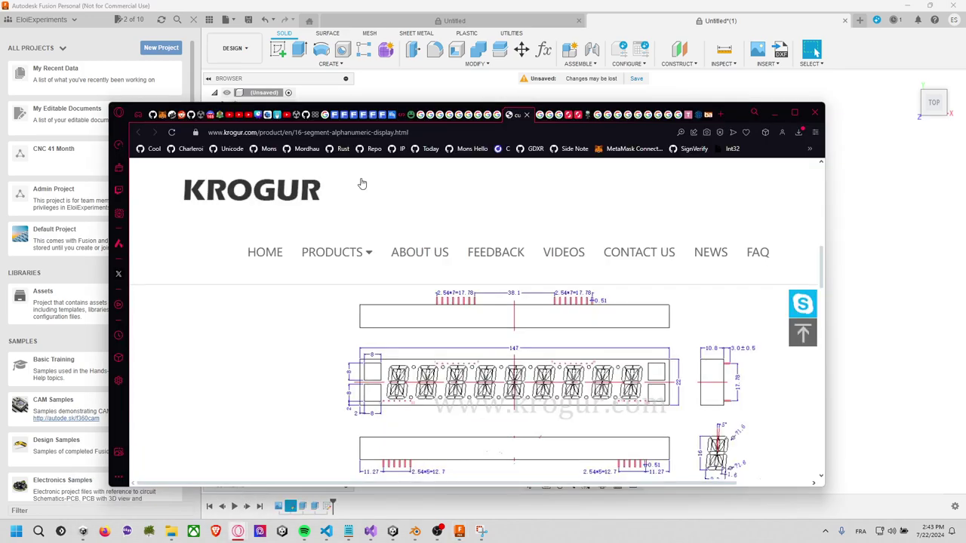
left_click(528, 128)
type("gith")
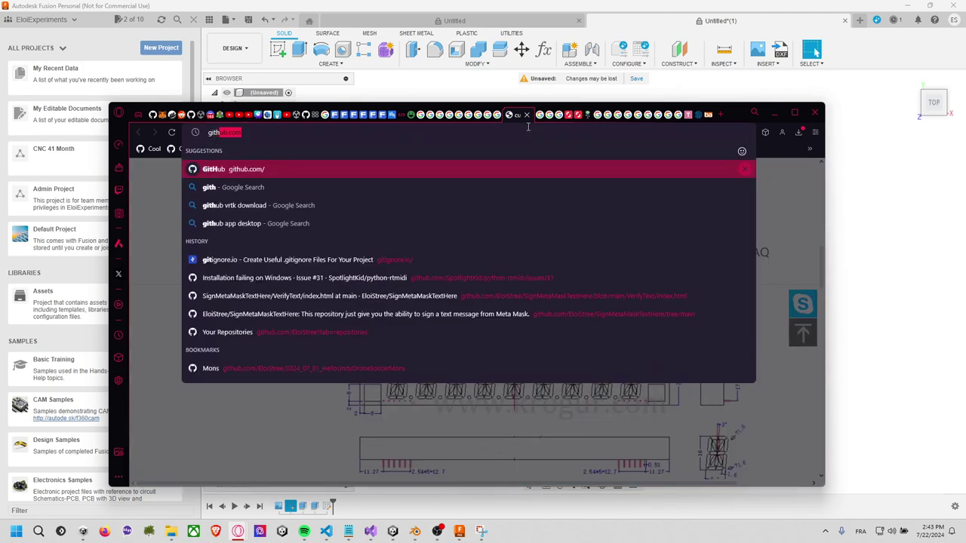
key("Return")
left_click(248, 270)
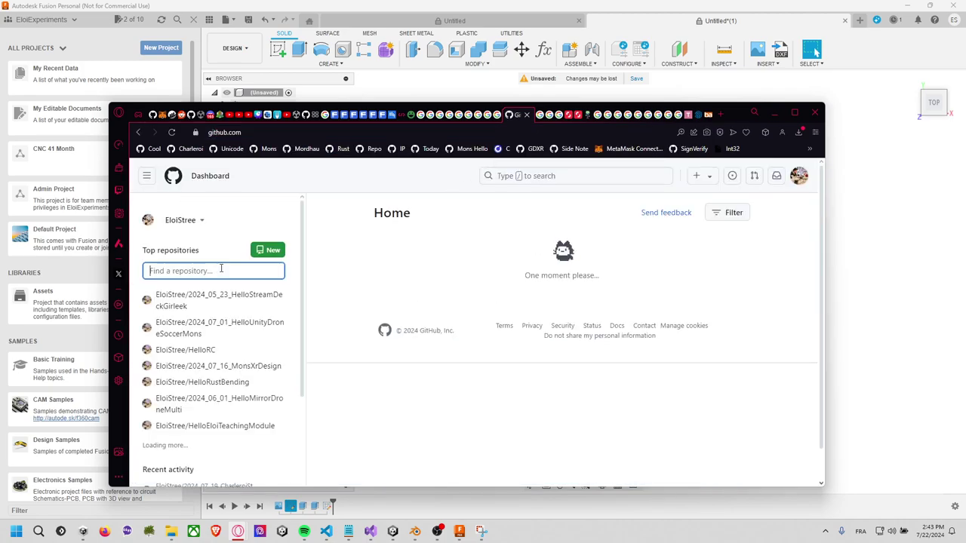
type("digit")
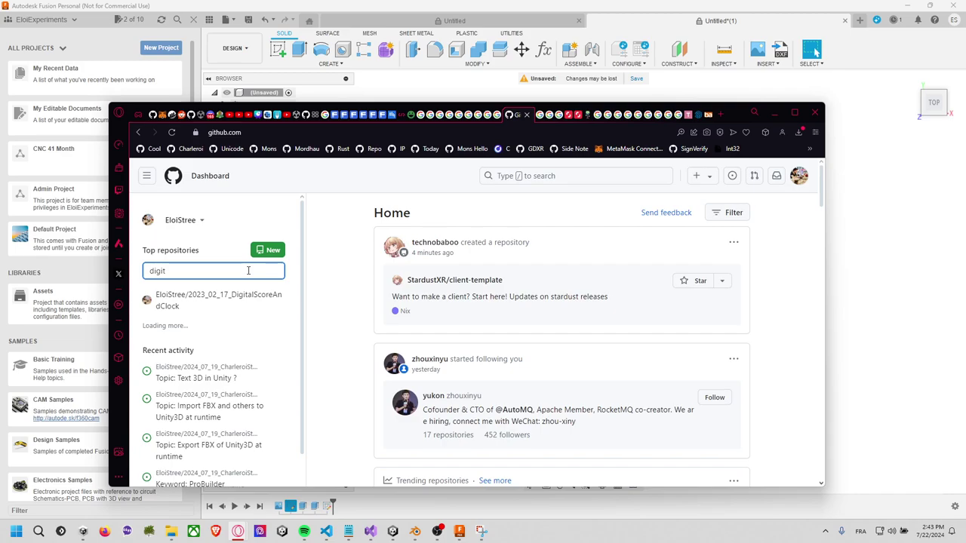
left_click(269, 299)
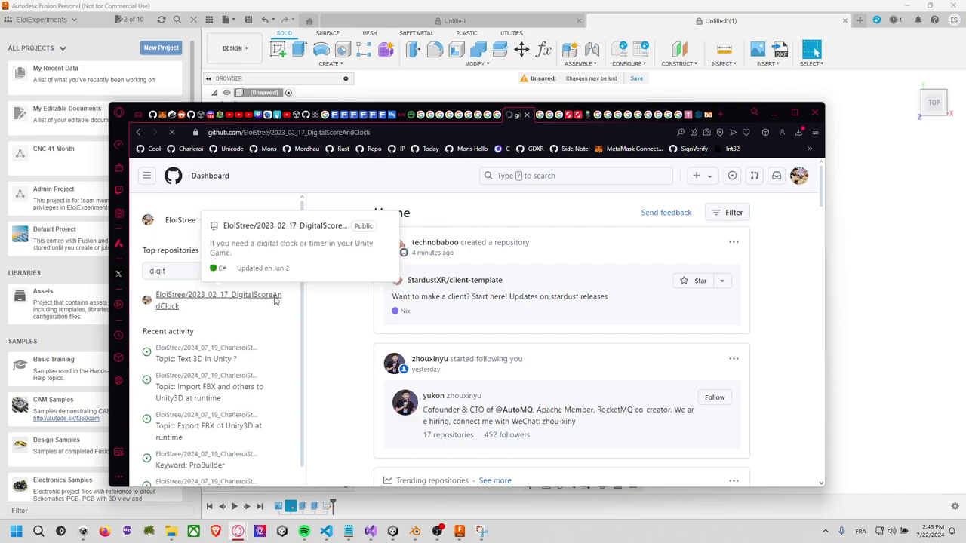
Copy the repository's HTTPS clone address from the Code menu
left_click(612, 273)
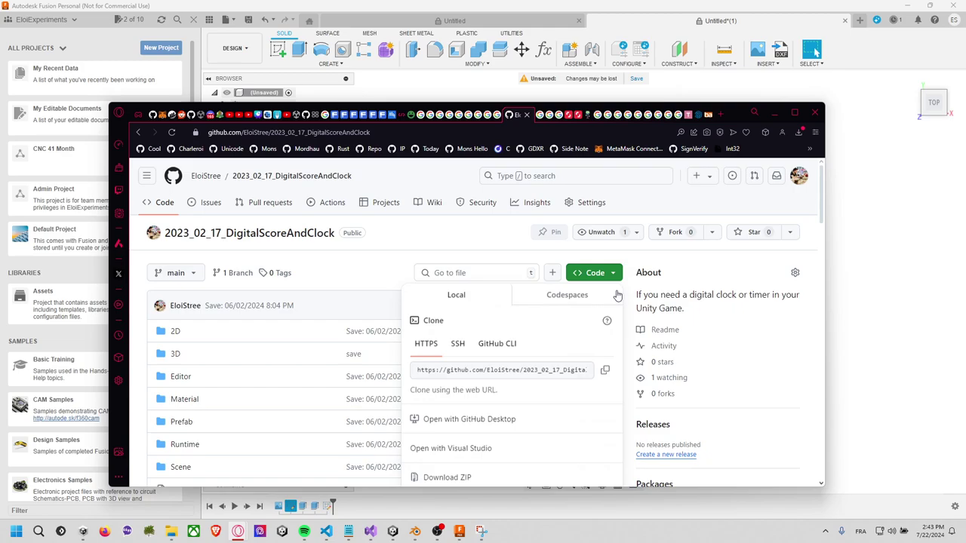
left_click(604, 369)
key("alt+Tab")
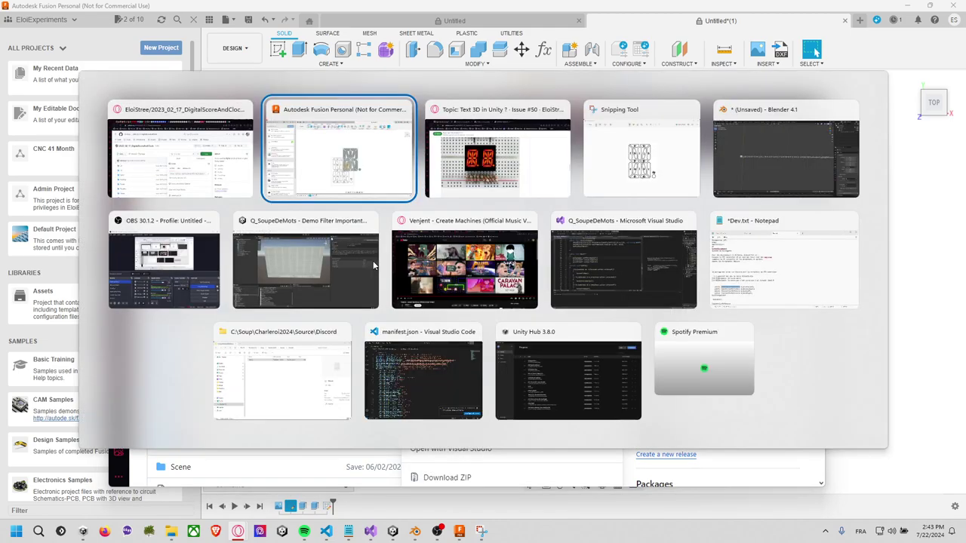
key("alt+Tab")
key("alt+Tab")
key("alt+Tab")
key("alt+Tab")
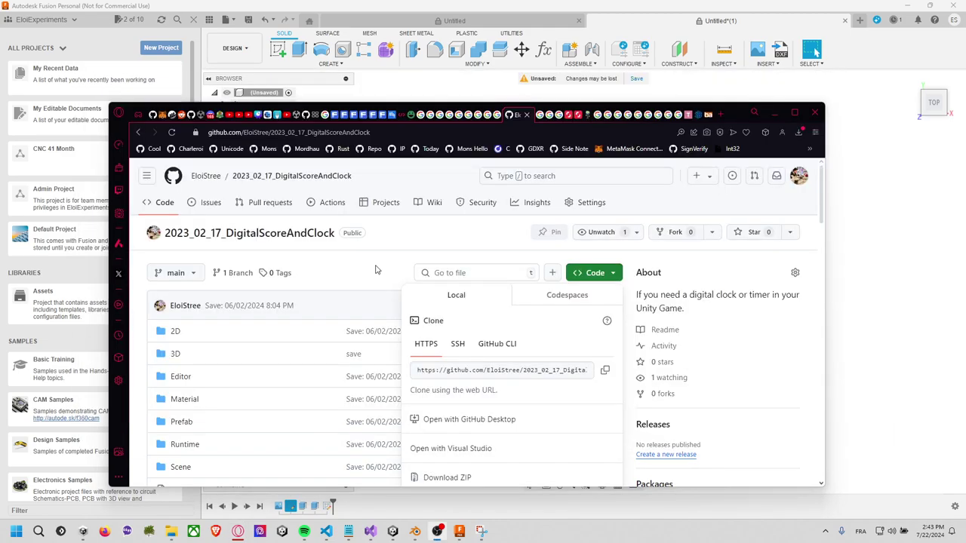
key("alt+Tab")
key("alt+Tab")
key("alt+Tab")
Reveal Unity's Assets folder in File Explorer and launch a command prompt there with cmd
left_click(388, 258)
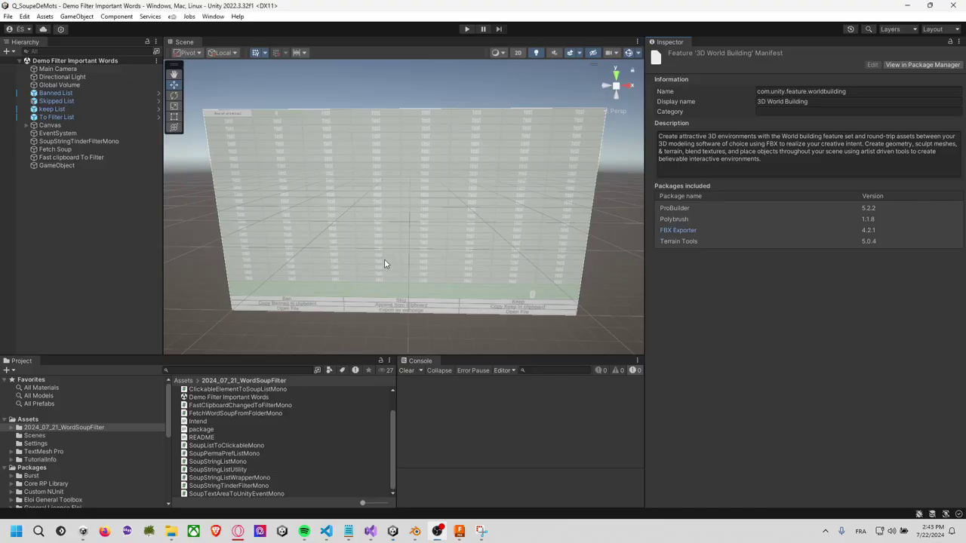
right_click(74, 419)
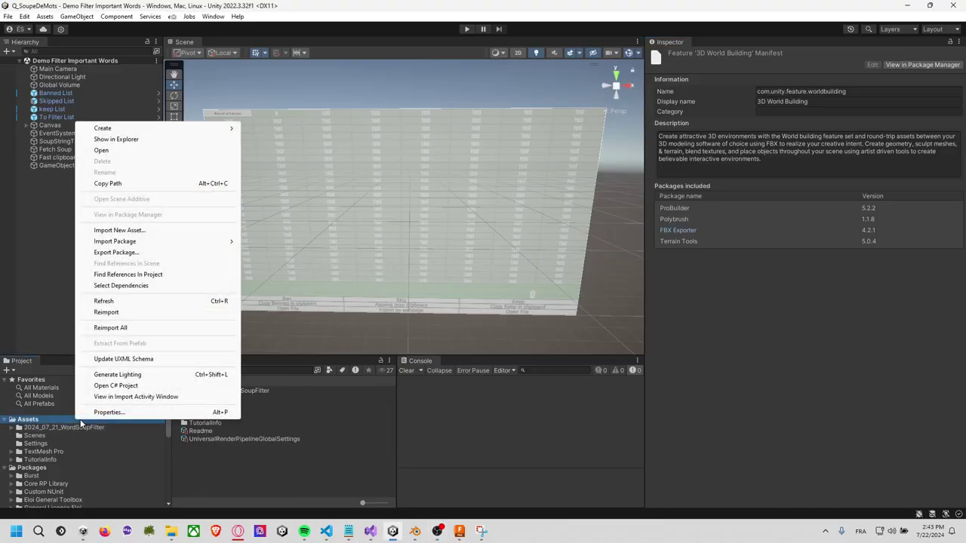
left_click(194, 138)
double_click(277, 197)
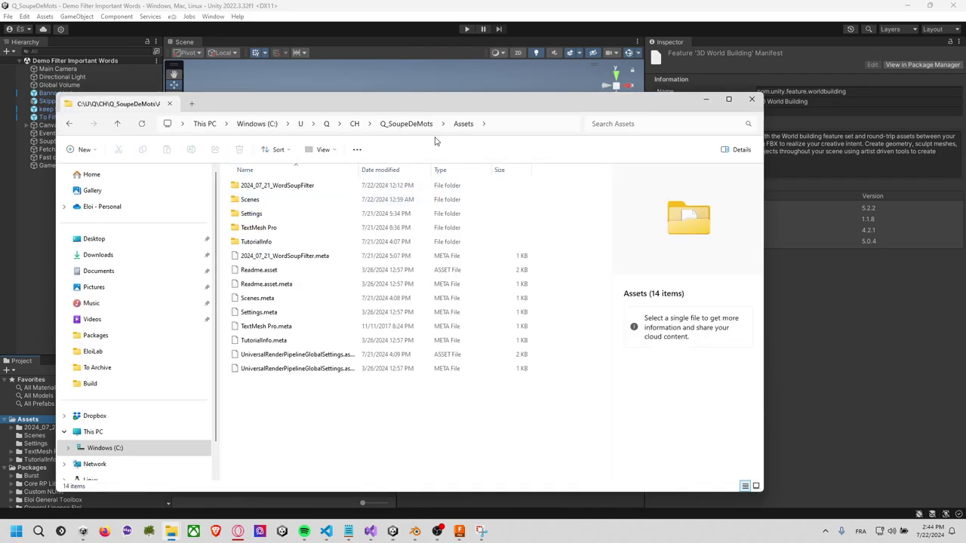
left_click(505, 123)
type("cmd")
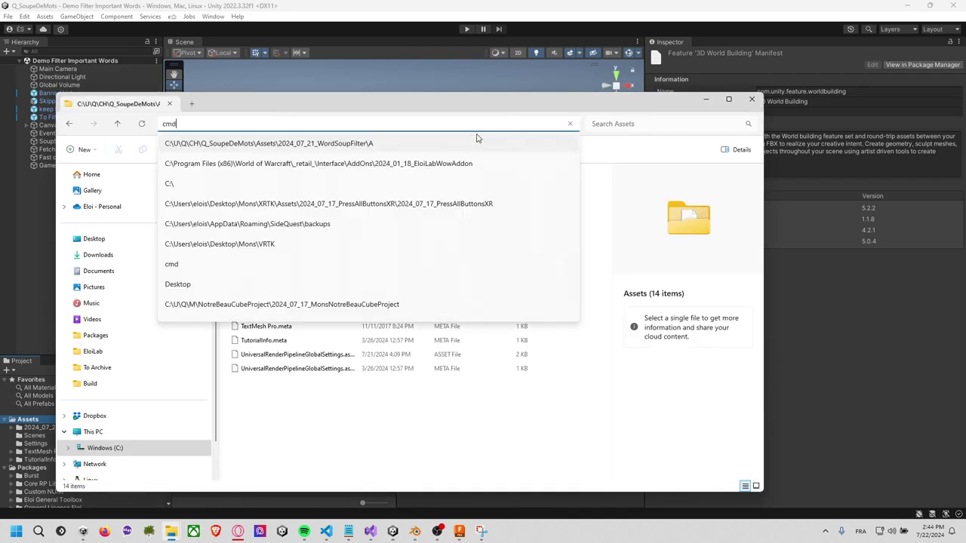
key("Return")
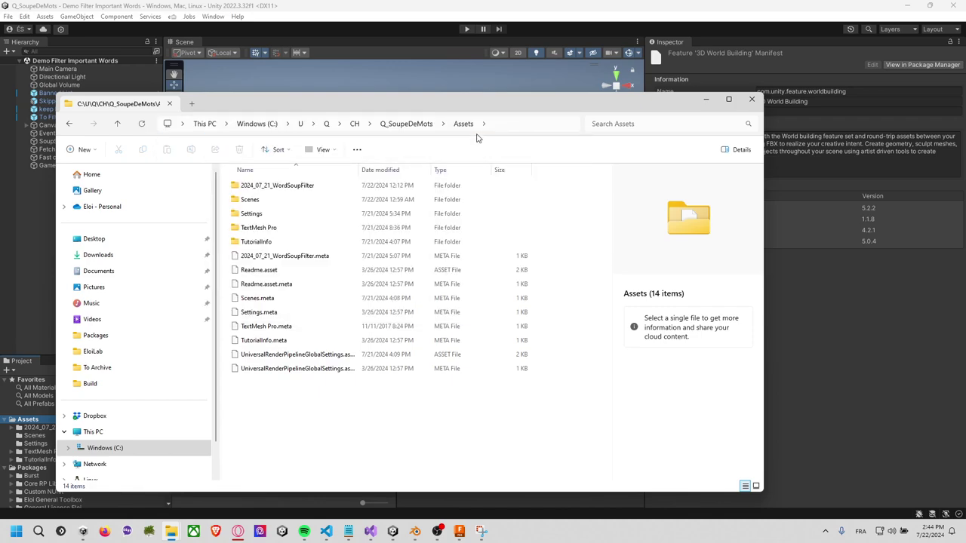
Run git clone with the 2023_02_17_DigitalScoreAndClock HTTPS URL, check the cloned folder, and return to Unity
type("git clone")
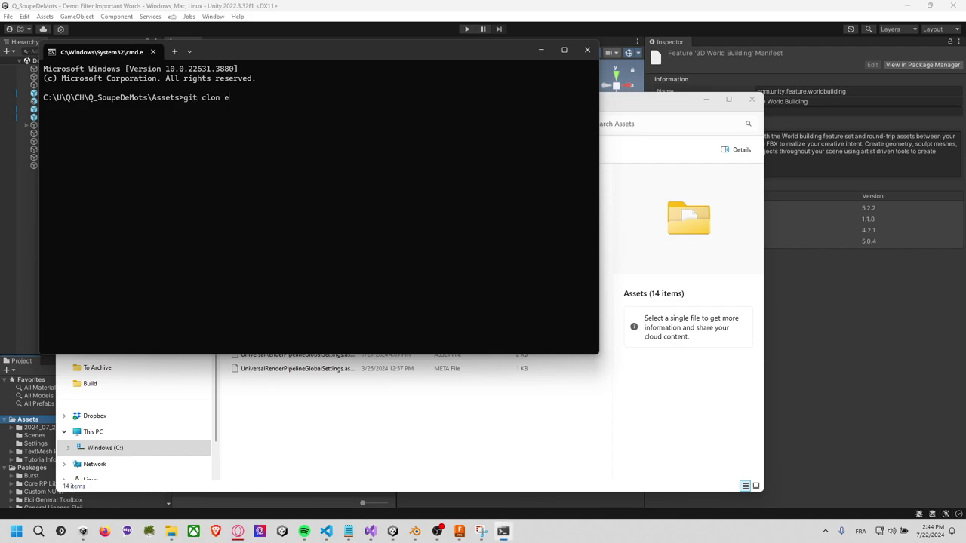
type(" https://github.com/EloiStree/2023_02_17_DigitalScoreAndClock.git")
key("Return")
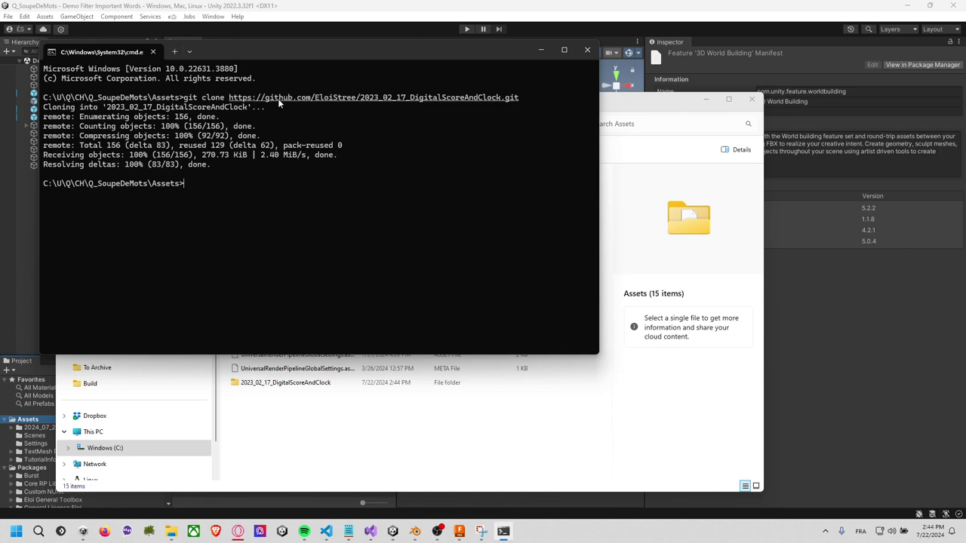
left_click(464, 426)
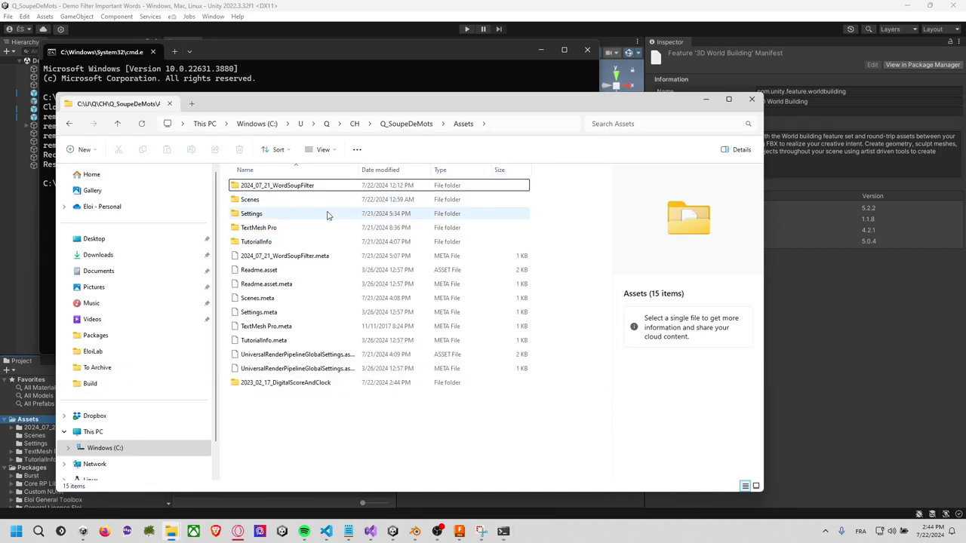
left_click(411, 61)
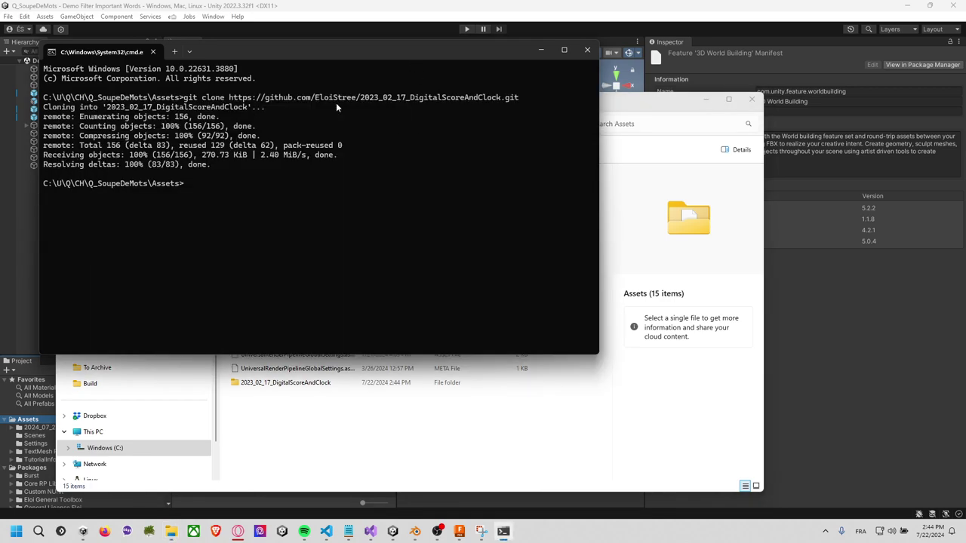
left_click(498, 422)
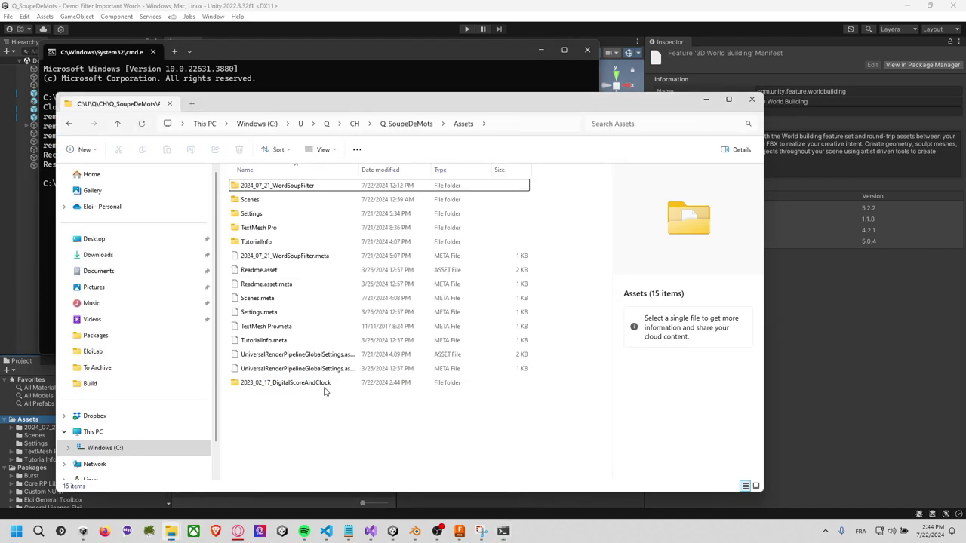
left_click(812, 410)
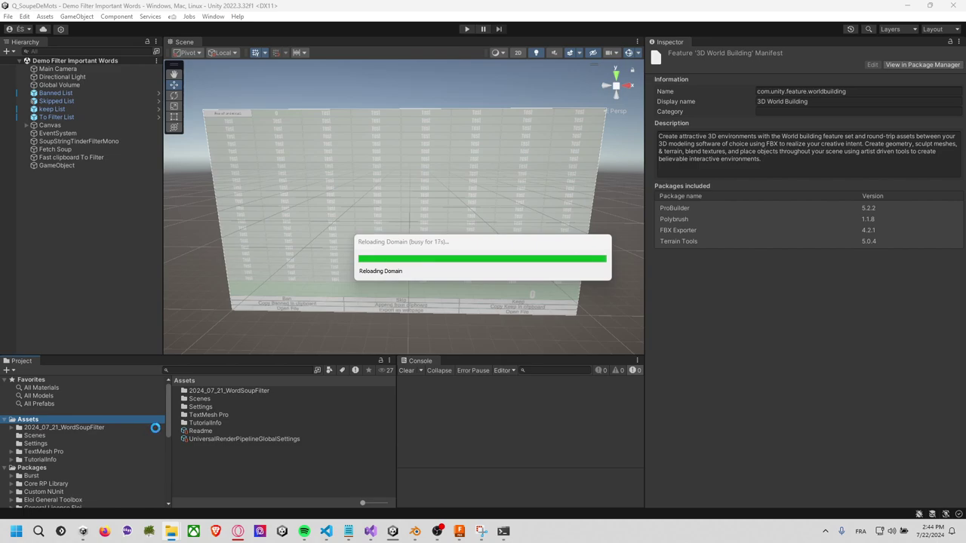
Create a new folder named 16Seg inside the cloned repository's 3D folder
left_click(459, 531)
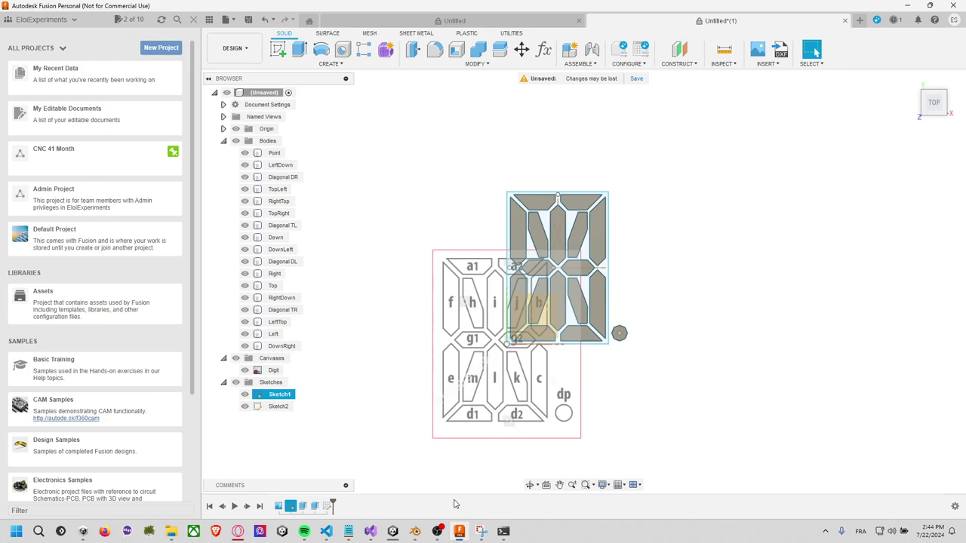
key("alt+Tab")
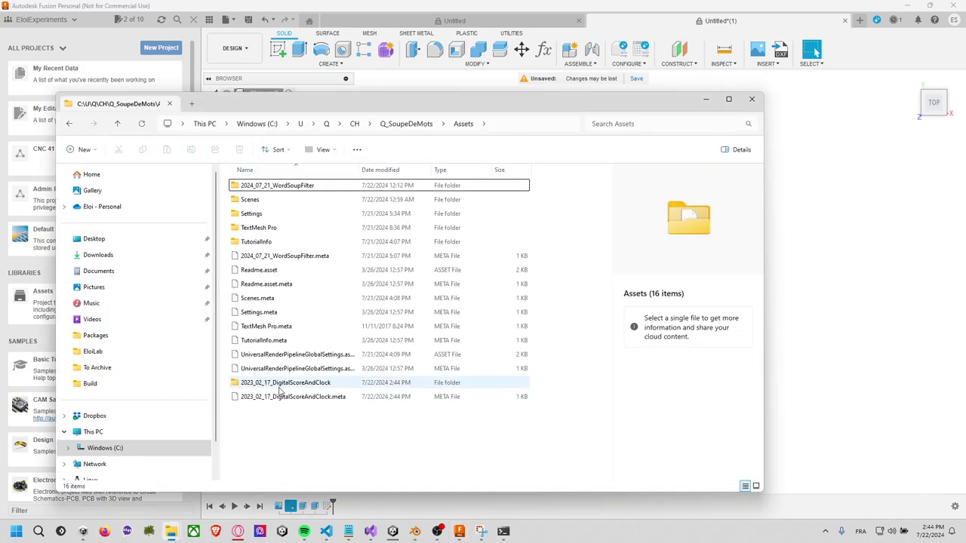
double_click(294, 384)
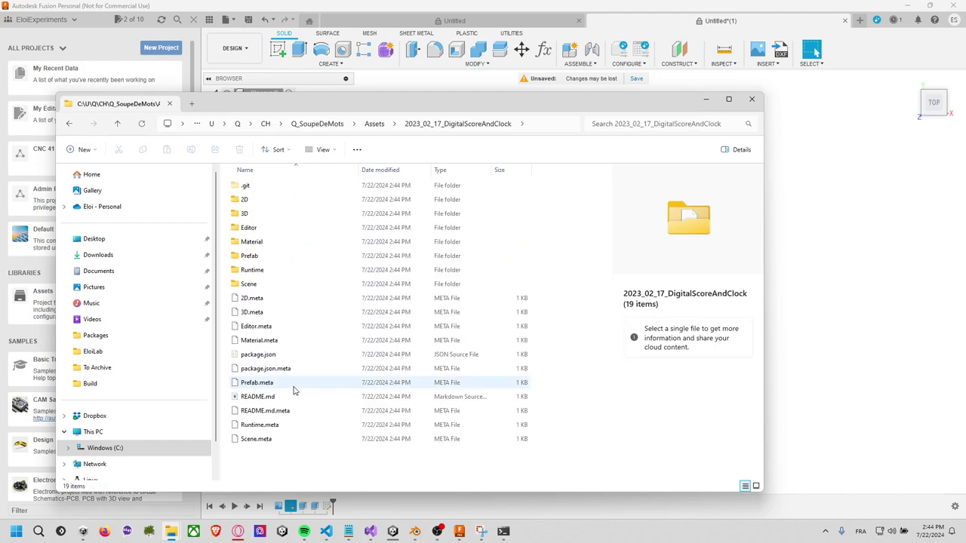
double_click(284, 214)
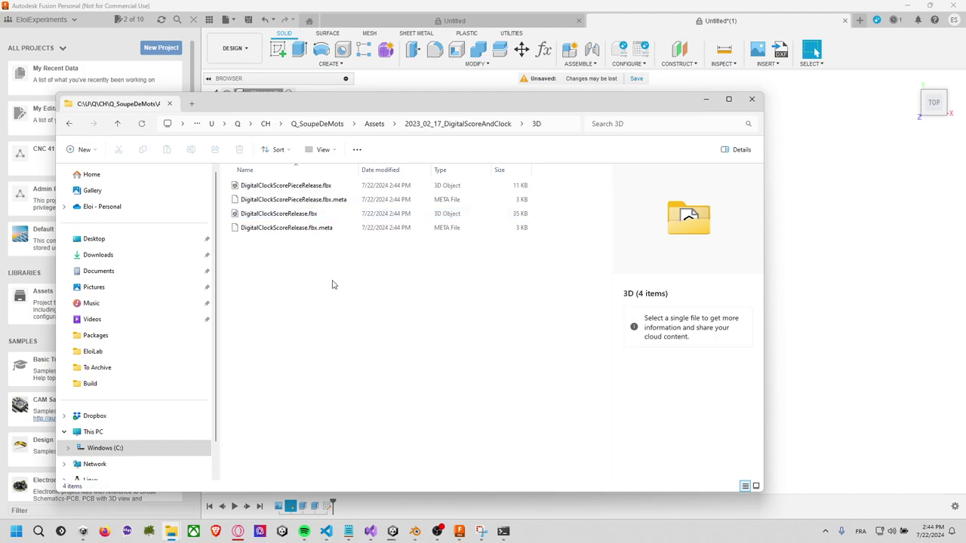
key("ctrl+shift+n")
type("16Seg")
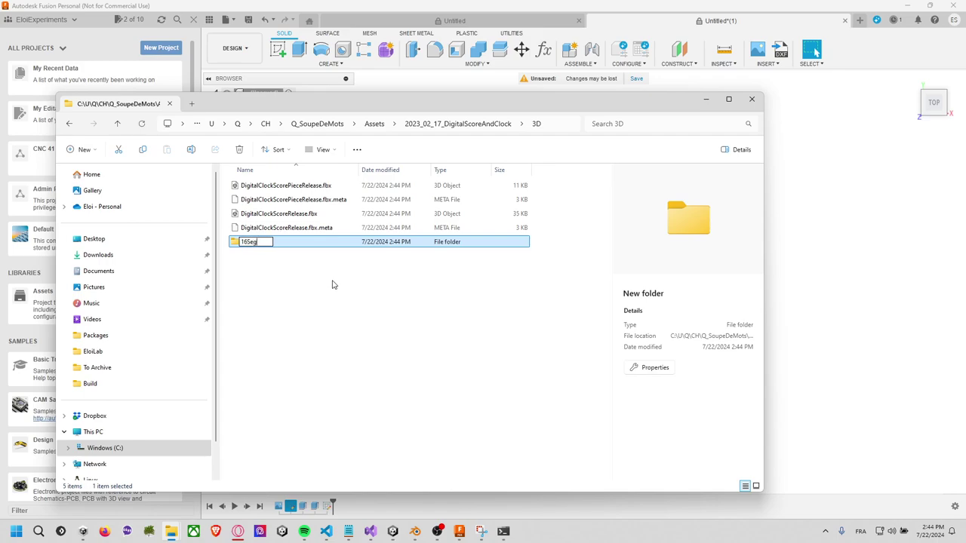
key("Return")
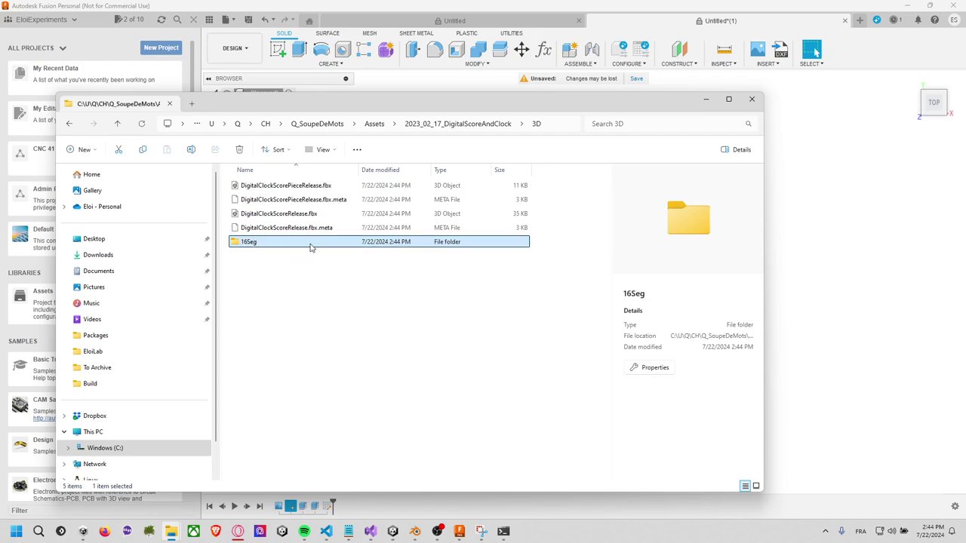
Open the 16Seg folder and copy its full path from the address bar
double_click(310, 248)
left_click(573, 126)
key("BackSpace")
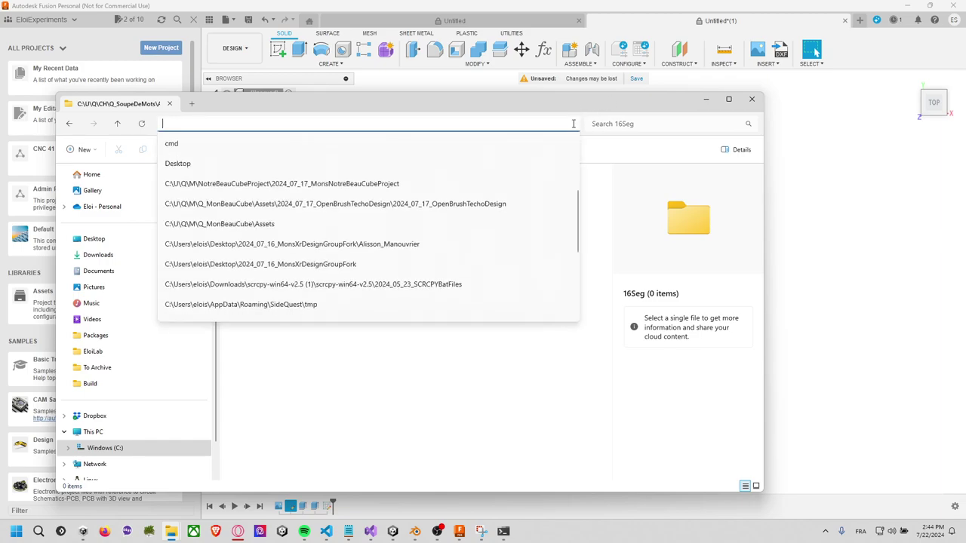
key("Escape")
left_click(565, 127)
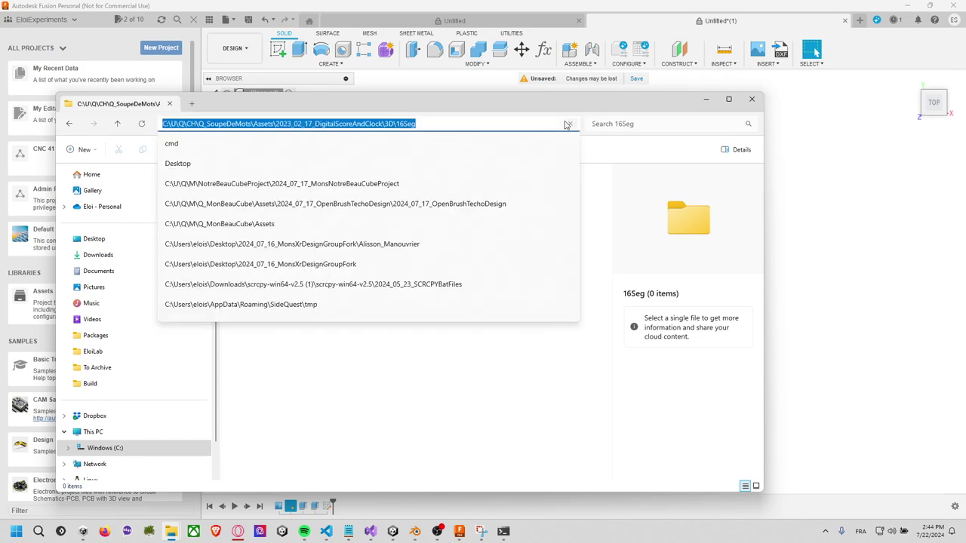
left_click(843, 256)
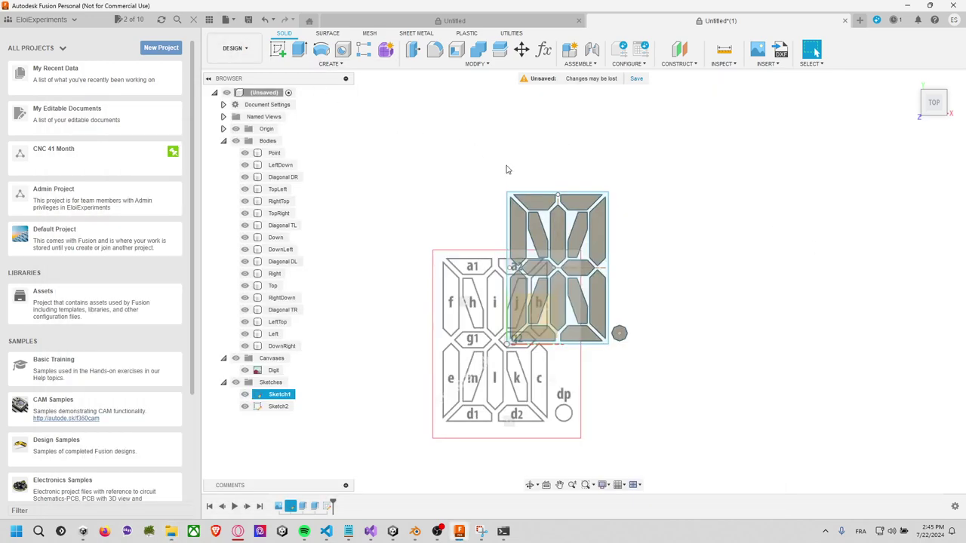
Try exporting the design as FBX, then cancel because it hasn't been saved
left_click(224, 21)
left_click(287, 147)
left_click(438, 188)
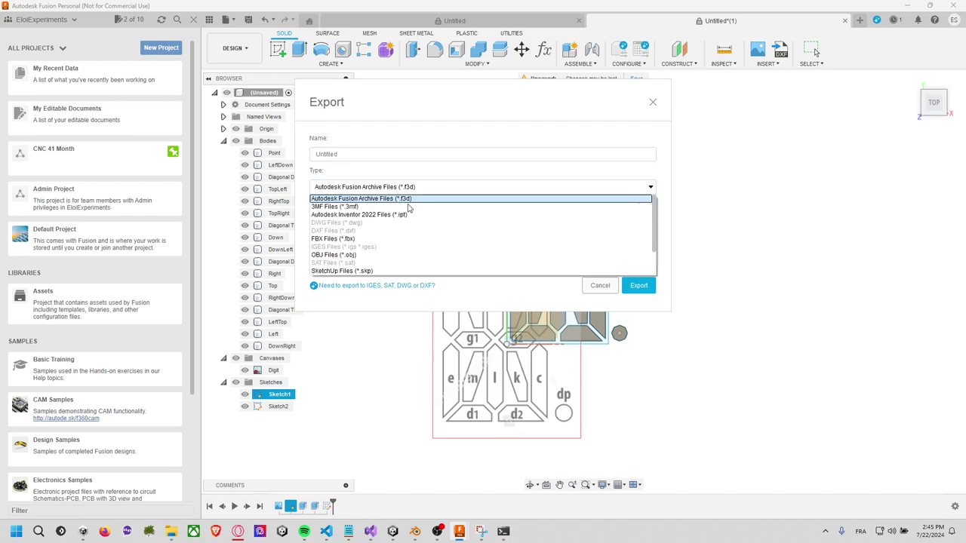
left_click(389, 242)
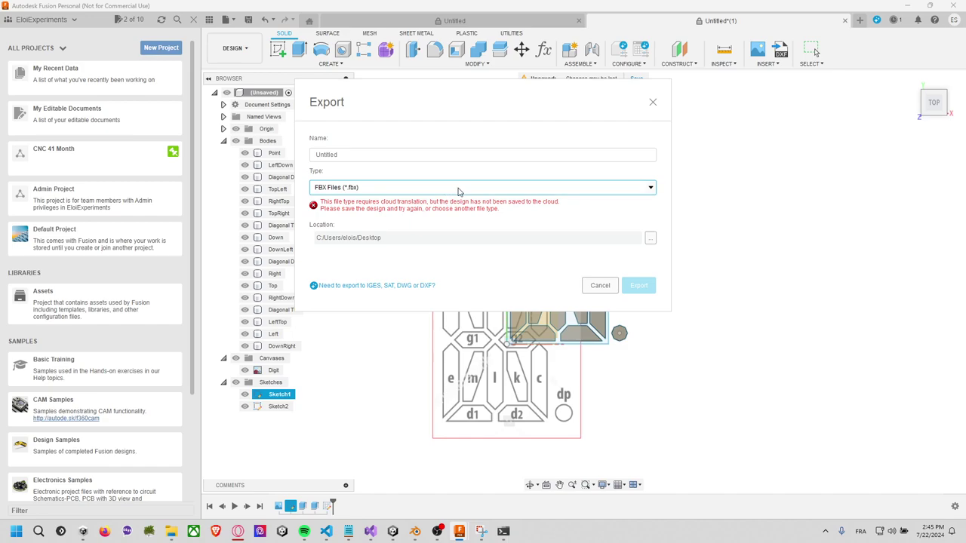
left_click(599, 285)
Save the design to the cloud as 16 Seg Digit
key("ctrl+s")
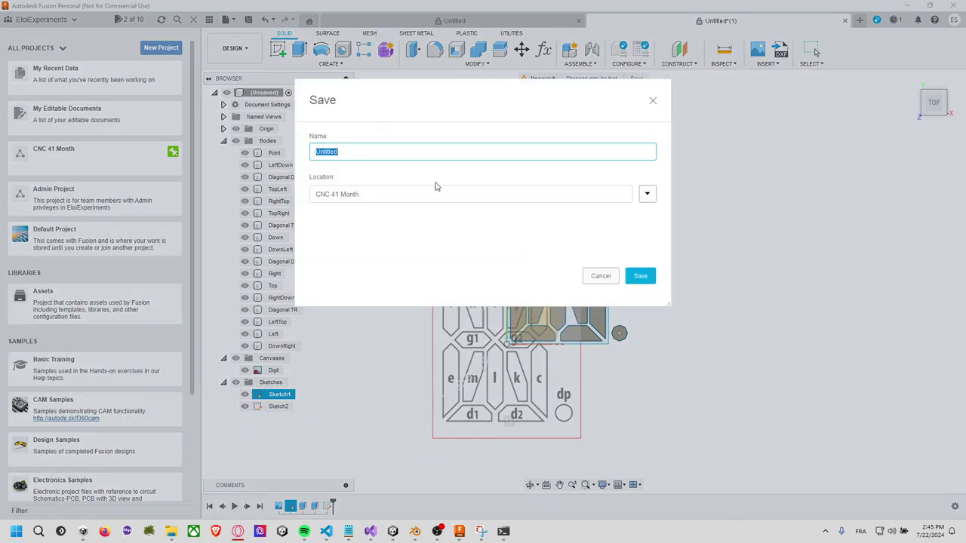
type("18")
left_click(641, 276)
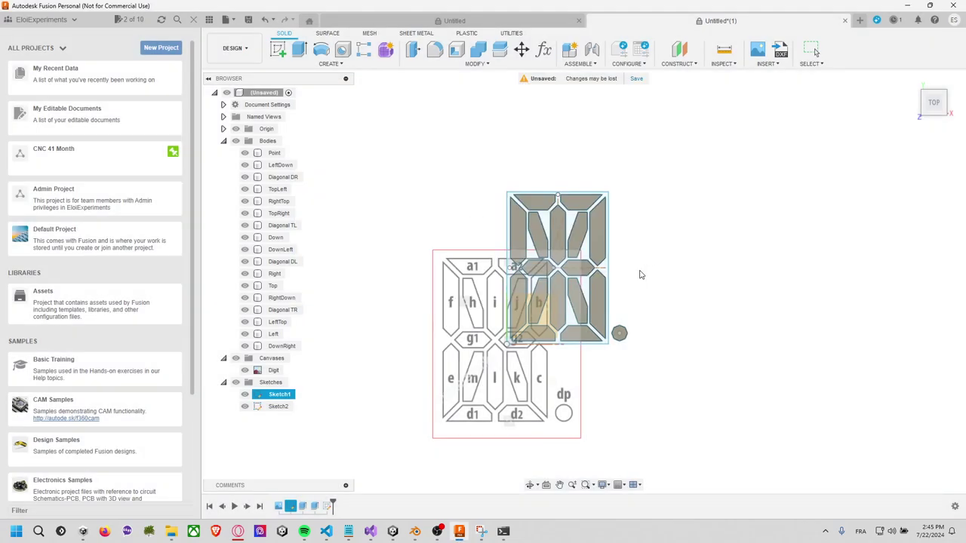
Export the design as an .f3d file into the pasted 16Seg folder location
left_click(228, 27)
left_click(302, 147)
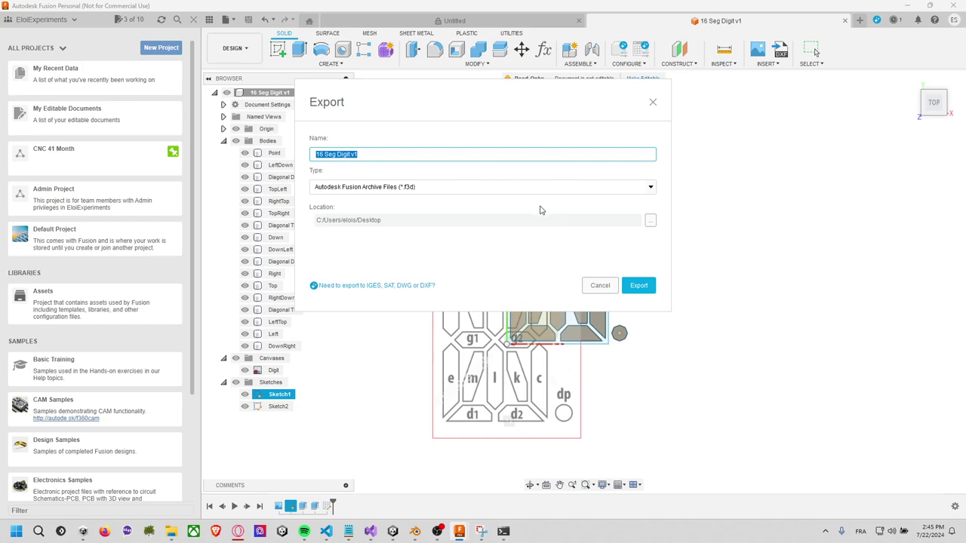
left_click(650, 220)
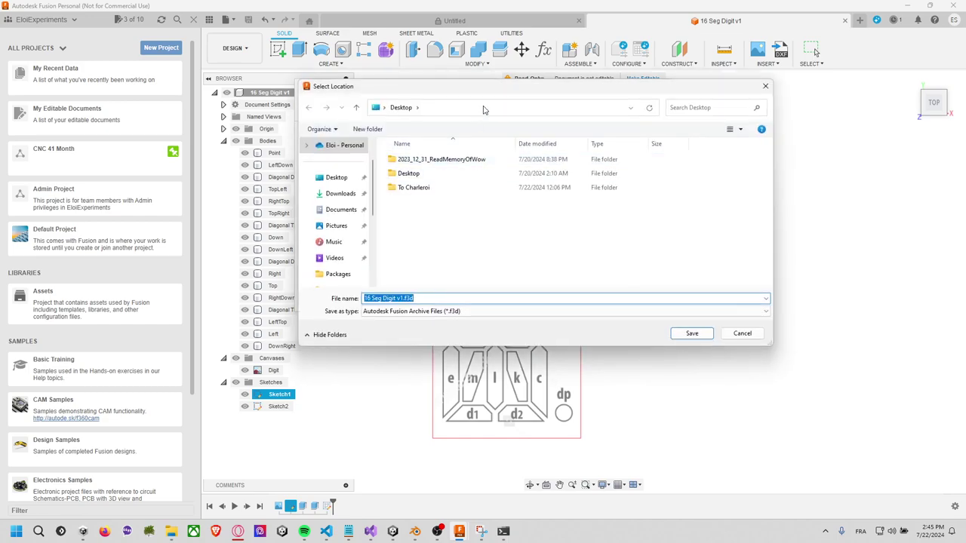
left_click(483, 110)
type("C:\\U\\Q\\CH\\Q_SoupeDeMots\\Assets\\2023_02_17_DigitalScoreAndClock\\3D\\16Seg")
key("Return")
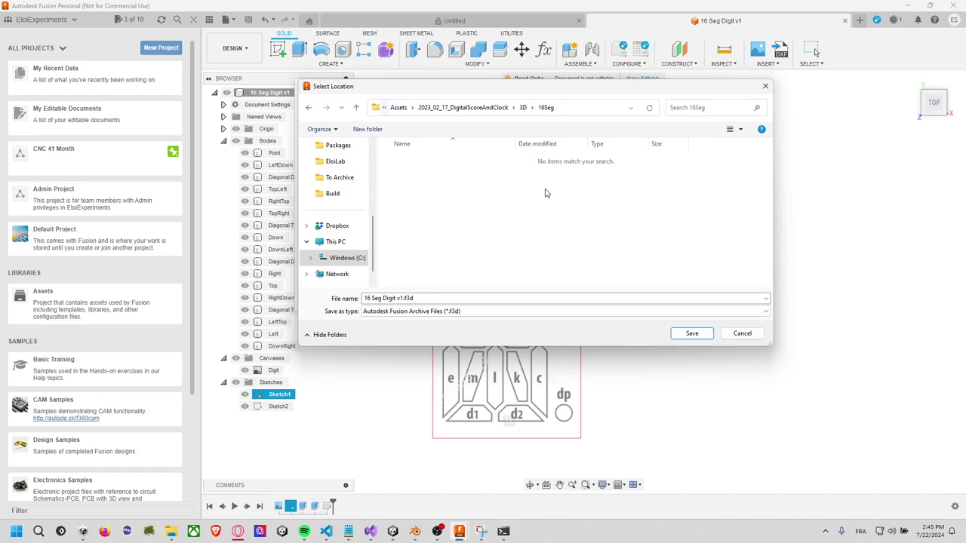
left_click(691, 334)
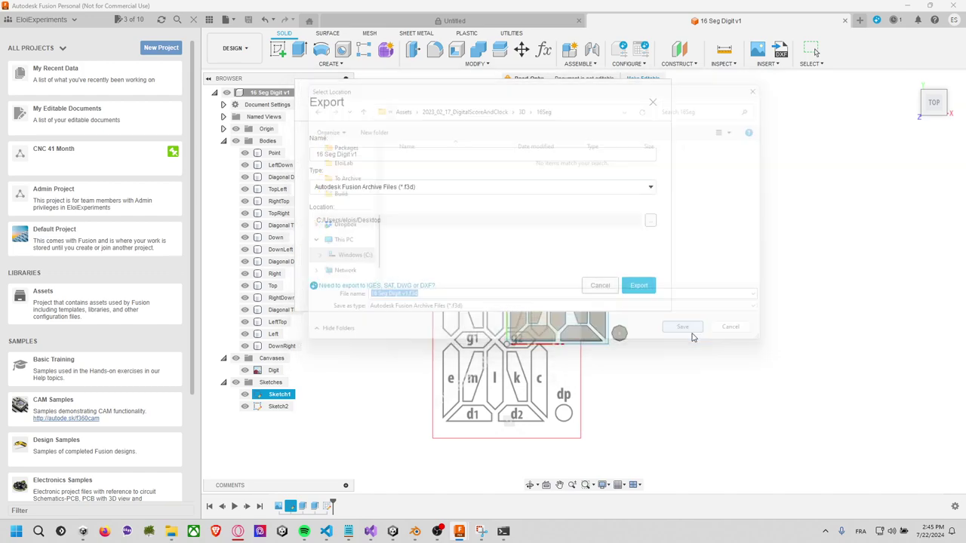
left_click(653, 290)
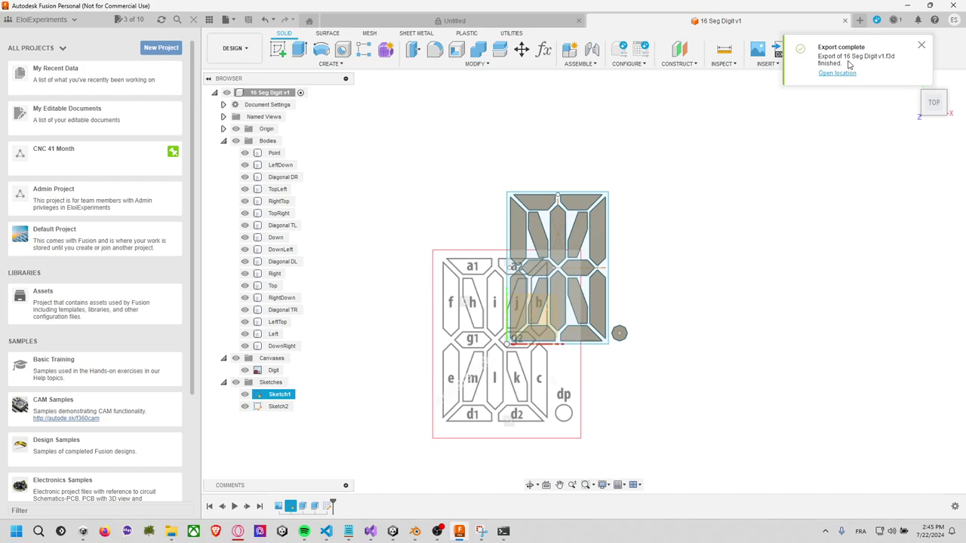
left_click(844, 75)
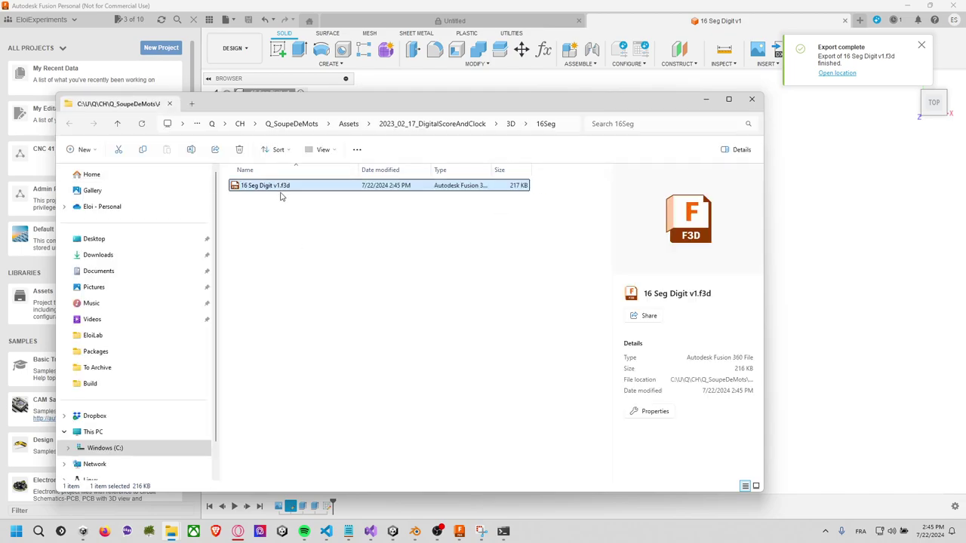
left_click(791, 303)
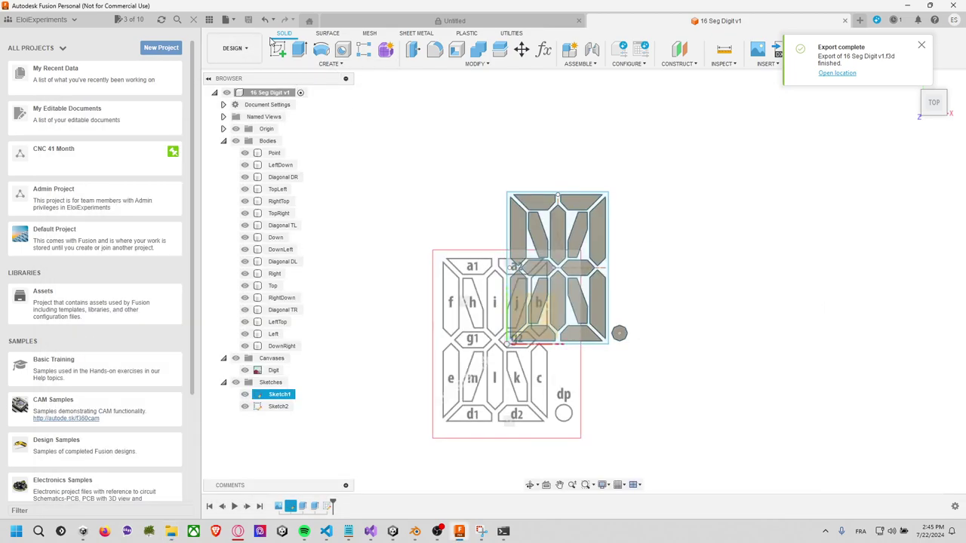
Export the design as an FBX file to 16Seg and show it in File Explorer
left_click(228, 19)
left_click(303, 138)
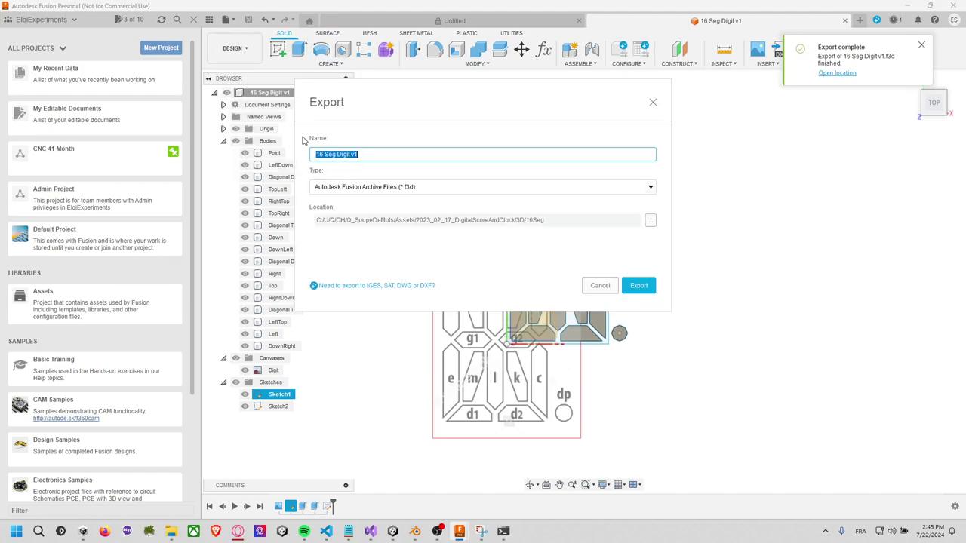
left_click(389, 187)
left_click(386, 241)
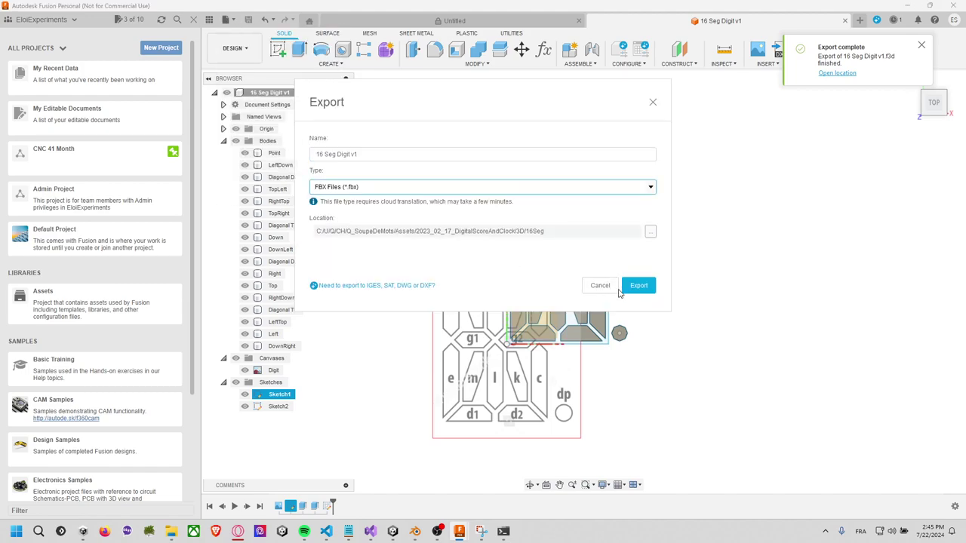
left_click(638, 287)
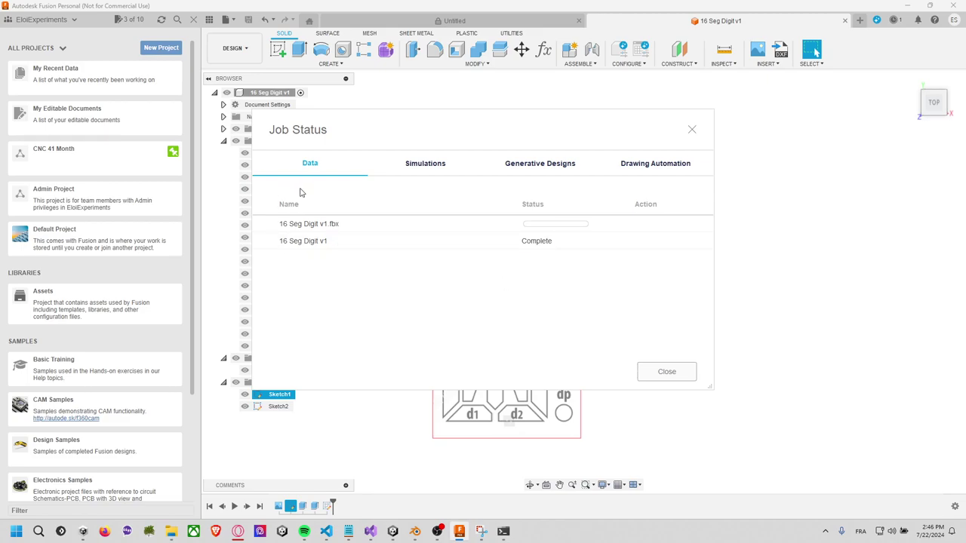
left_click_drag(374, 140, 451, 129)
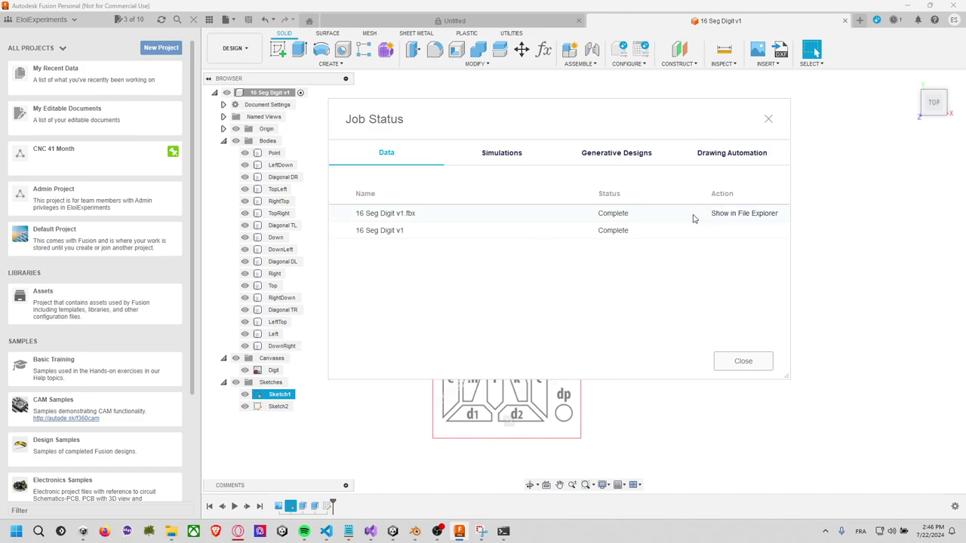
left_click(720, 218)
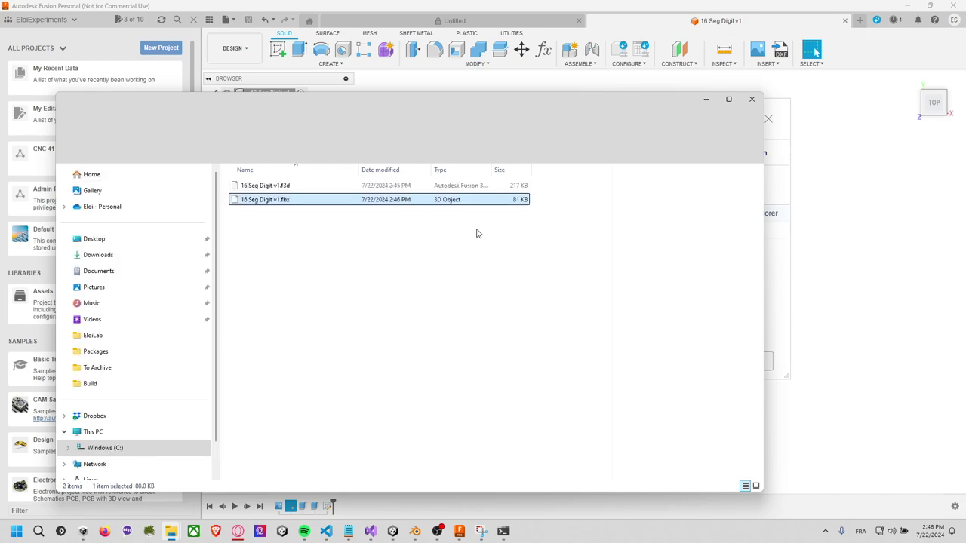
key("alt+Tab")
key("Tab")
key("Tab")
key("Tab")
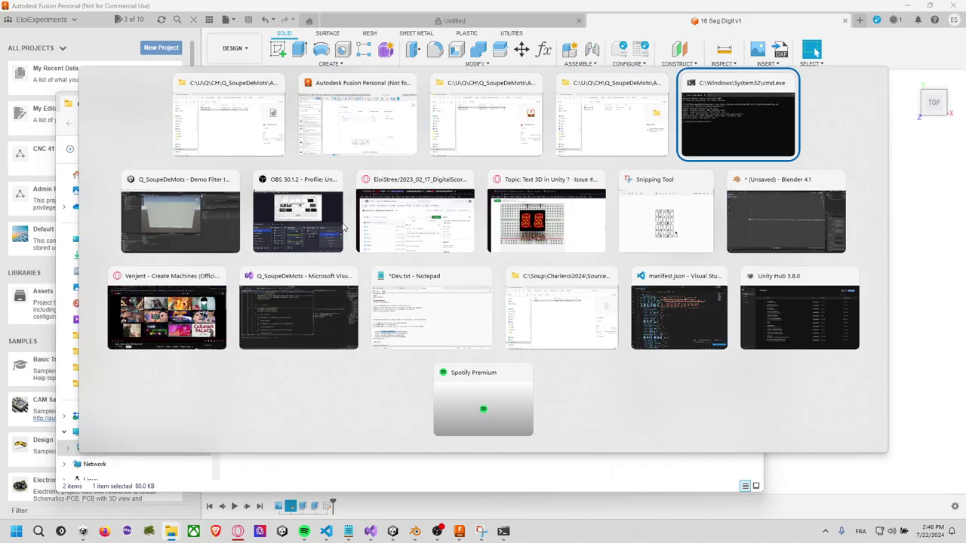
key("Tab")
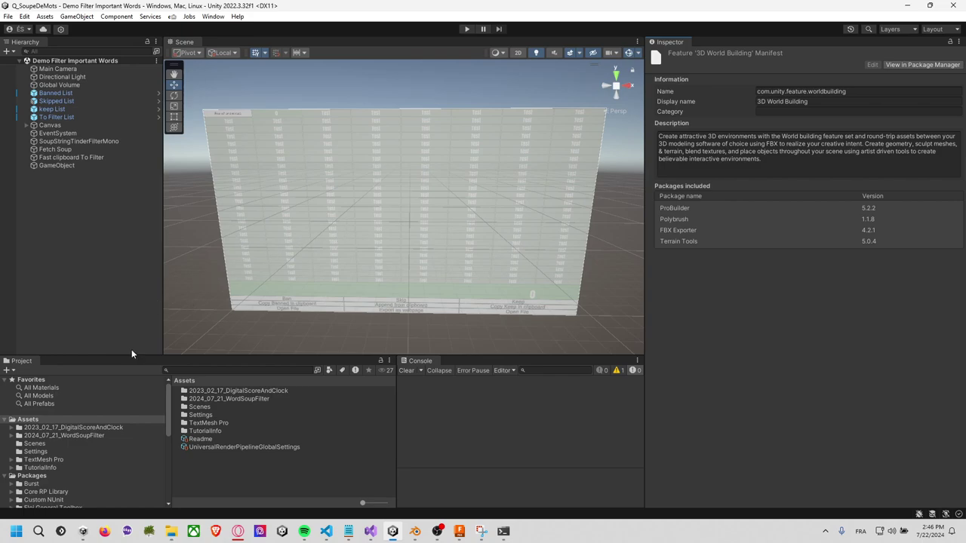
Expand 2023_02_17_DigitalScoreAndClock and open the Demo Digits scene from its Scene folder
left_click(120, 428)
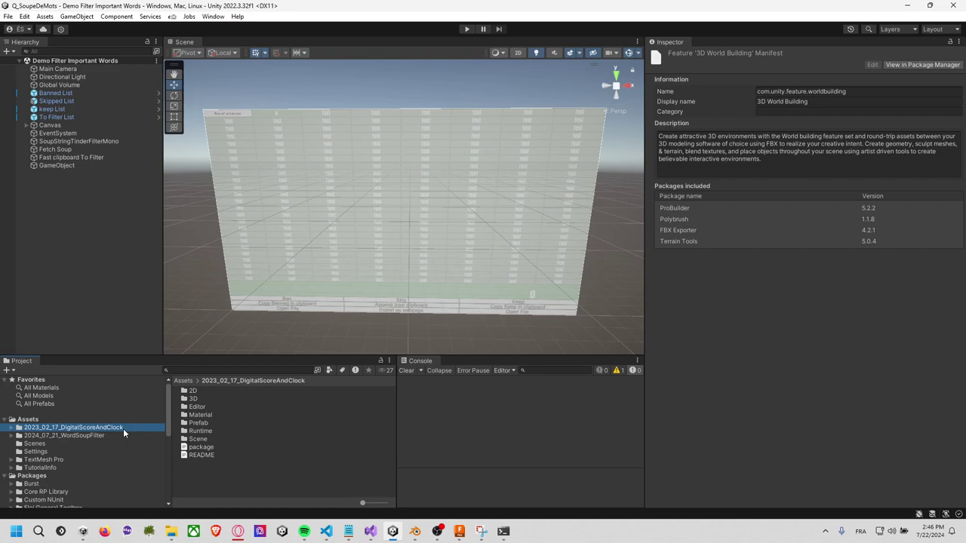
left_click(104, 435)
left_click(116, 428)
left_click(14, 427)
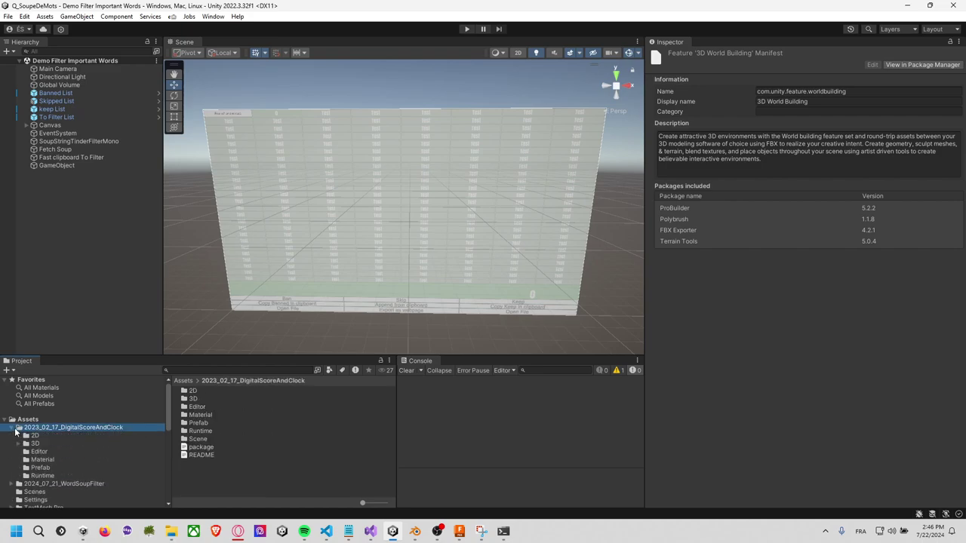
left_click(145, 237)
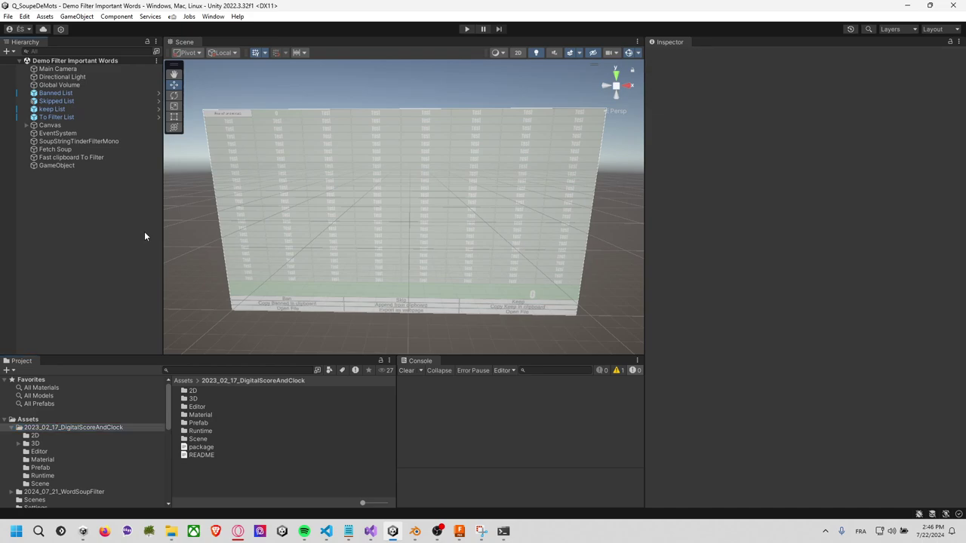
left_click(61, 468)
left_click(60, 476)
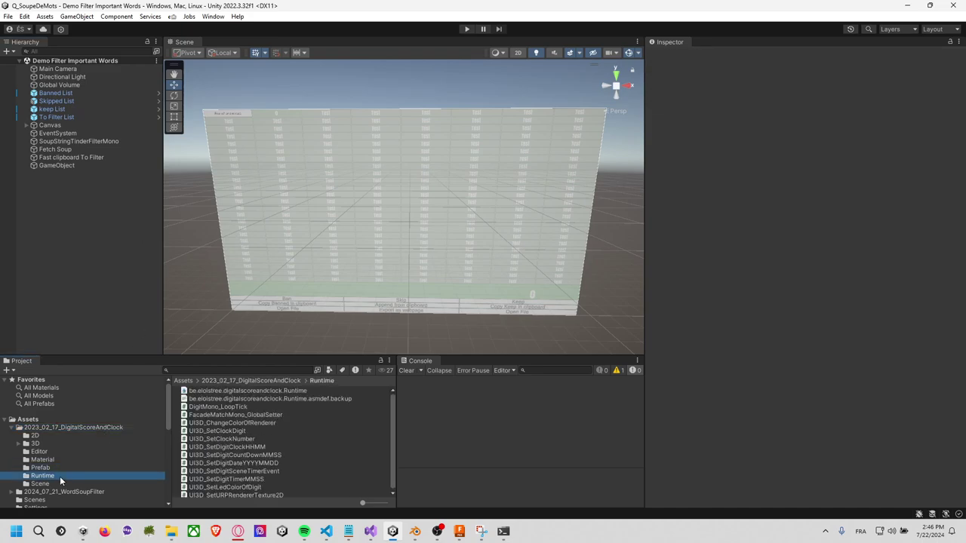
left_click(60, 484)
left_click(218, 390)
double_click(218, 390)
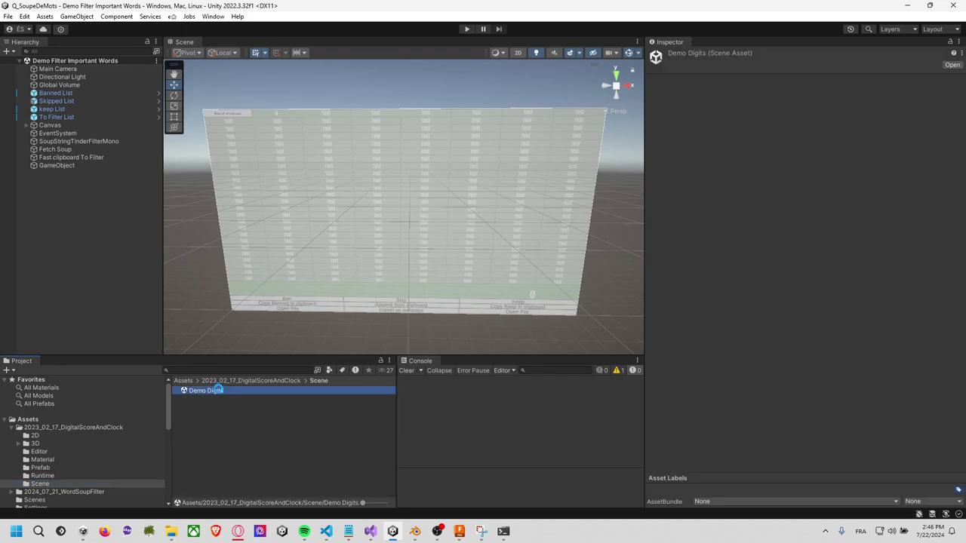
Frame Match Point, orbit and zoom out to face the whole scoreboard, then deselect it
left_click(26, 85)
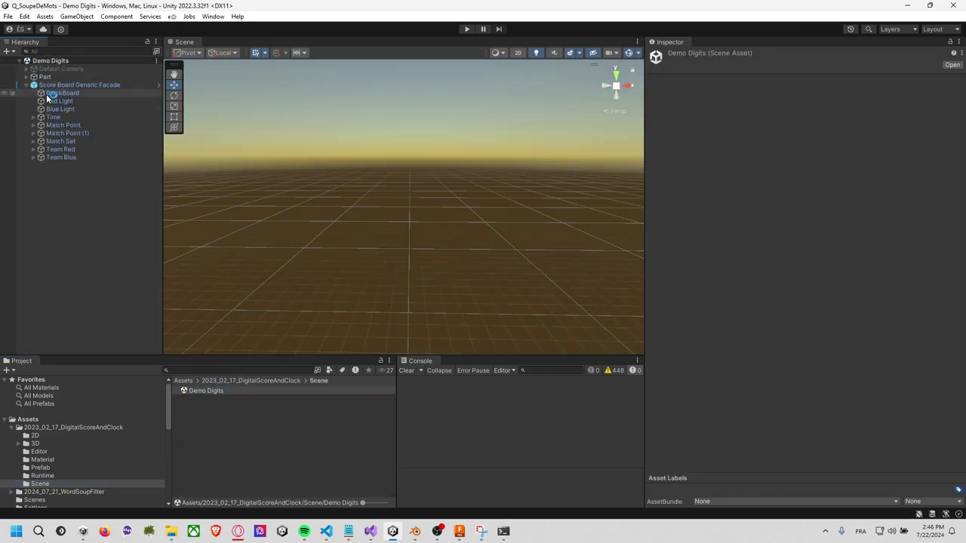
left_click(62, 124)
key("f")
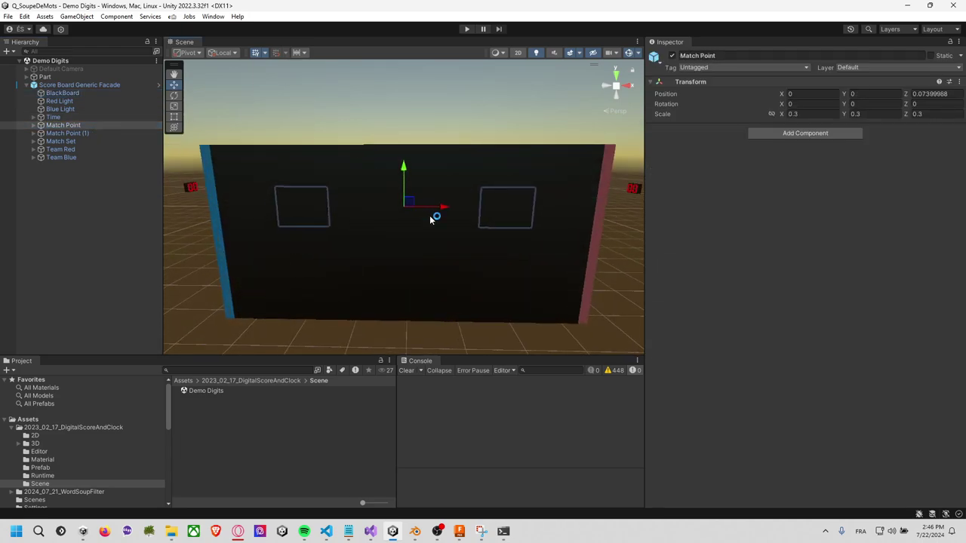
mouse_move(349, 148)
right_mouse_down()
mouse_move(330, 250)
mouse_move(776, 252)
right_mouse_up()
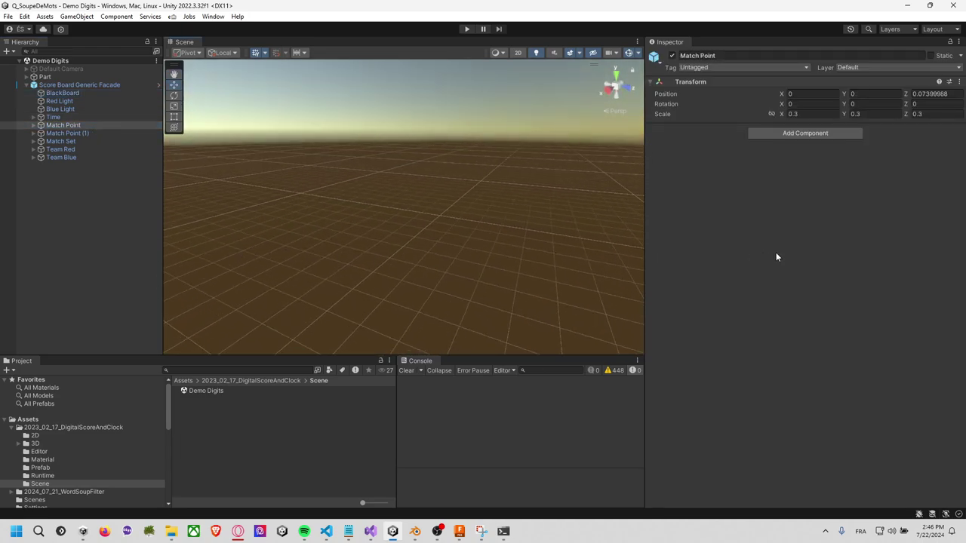
mouse_move(621, 238)
right_mouse_down()
mouse_move(420, 221)
mouse_move(444, 138)
mouse_move(460, 160)
right_mouse_up()
mouse_move(454, 255)
right_mouse_down()
mouse_move(431, 216)
mouse_move(467, 249)
mouse_move(417, 218)
right_mouse_up()
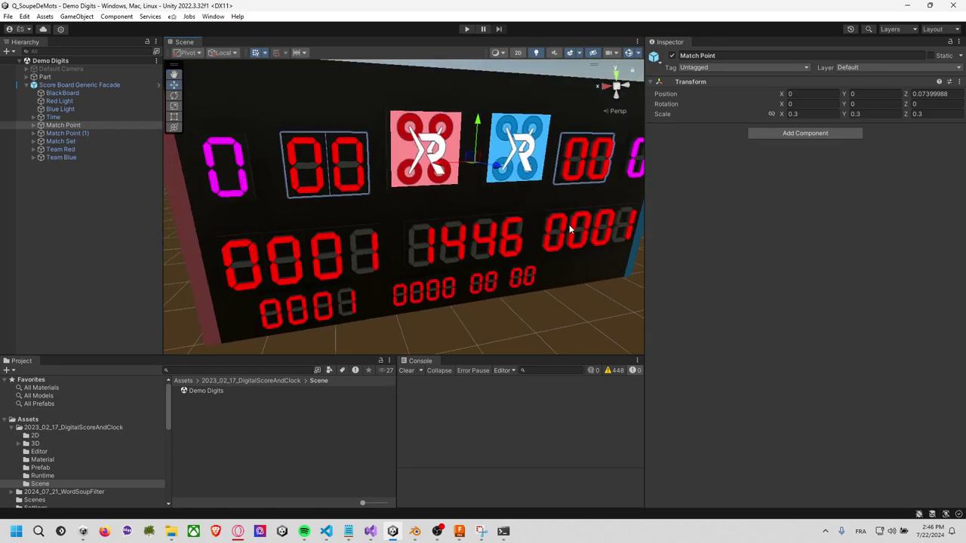
scroll(477, 234, "down", 3)
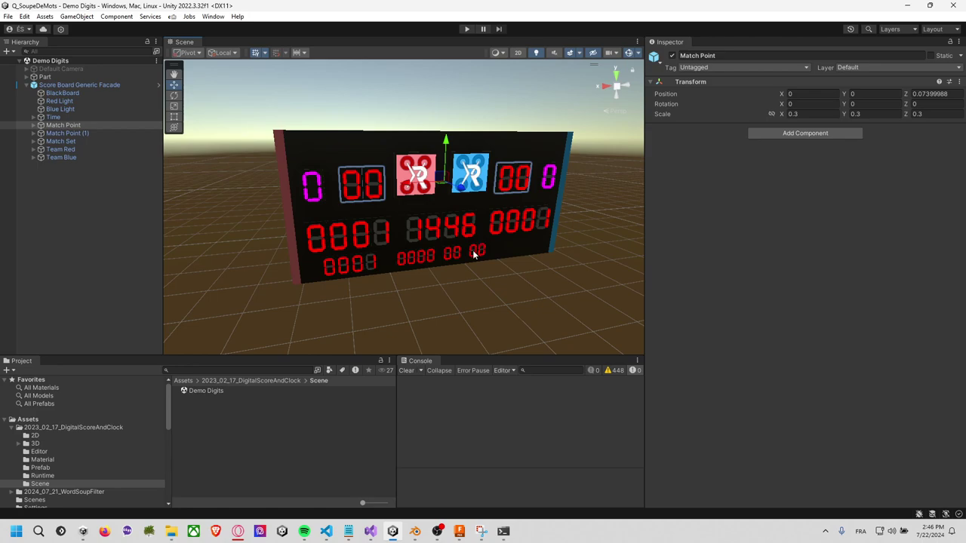
left_click(493, 119)
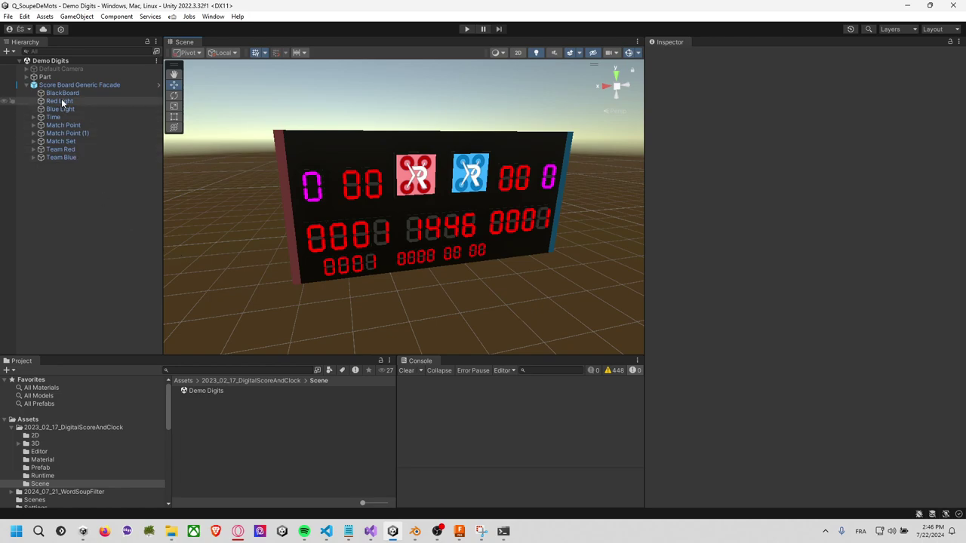
Select the red digit's Digit Prefab and ping its UI3D_SetClockDigit script in the Runtime folder
left_click(350, 186)
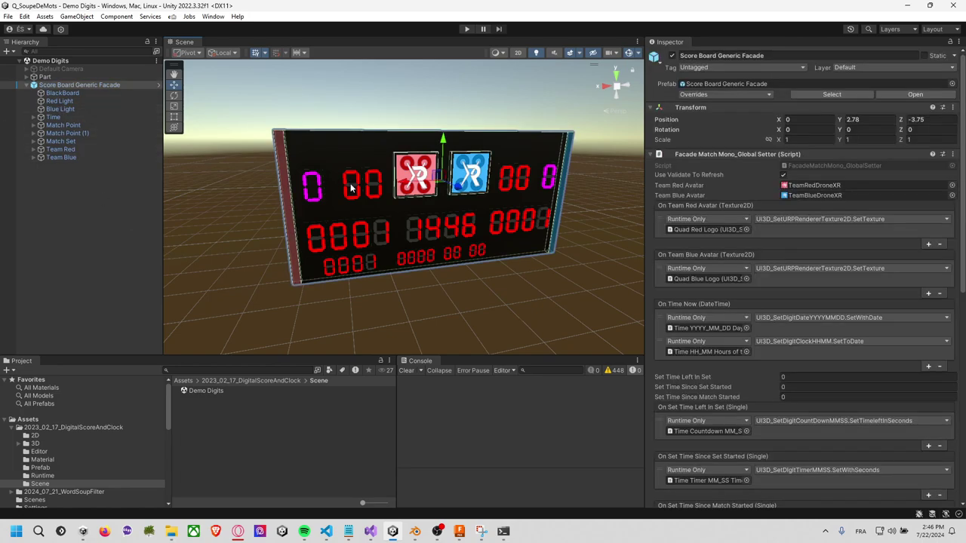
left_click(128, 166)
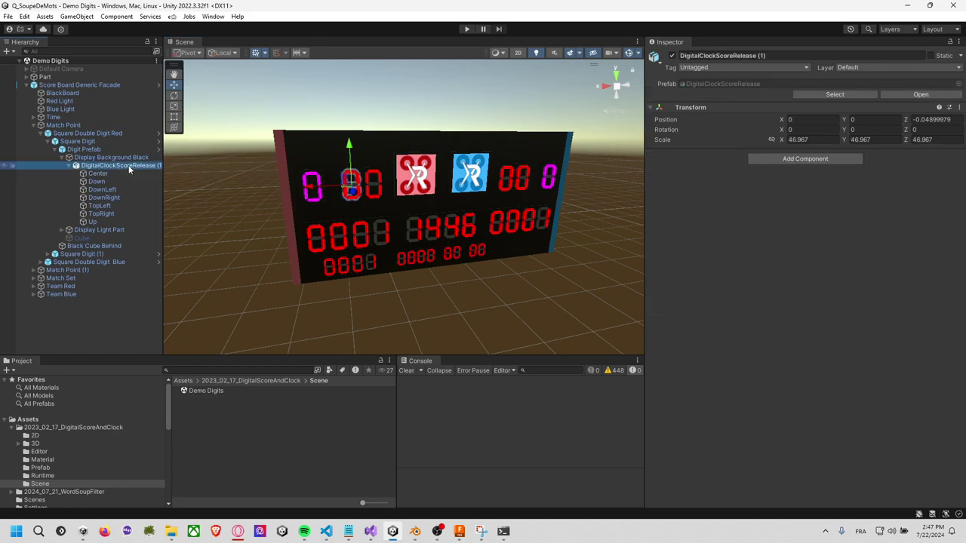
left_click(144, 157)
left_click(126, 150)
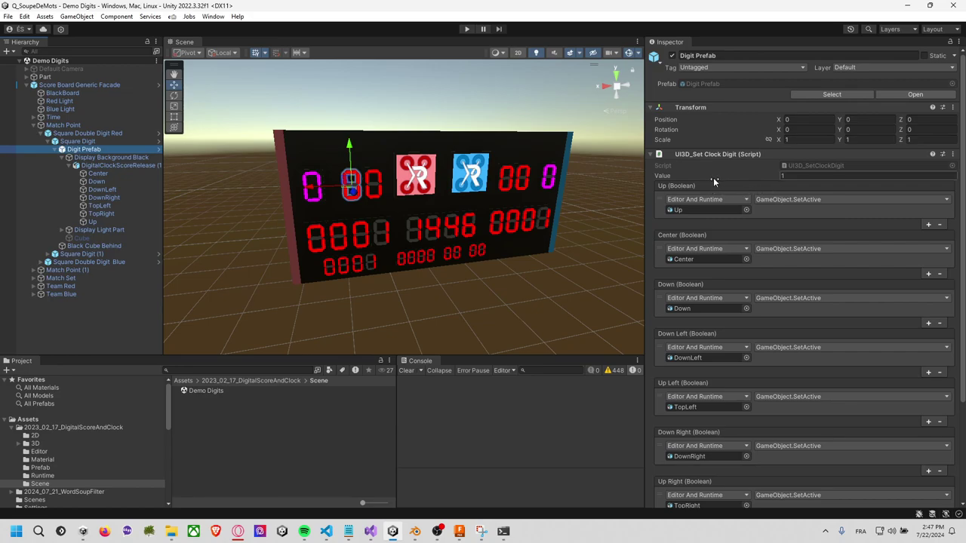
left_click(807, 163)
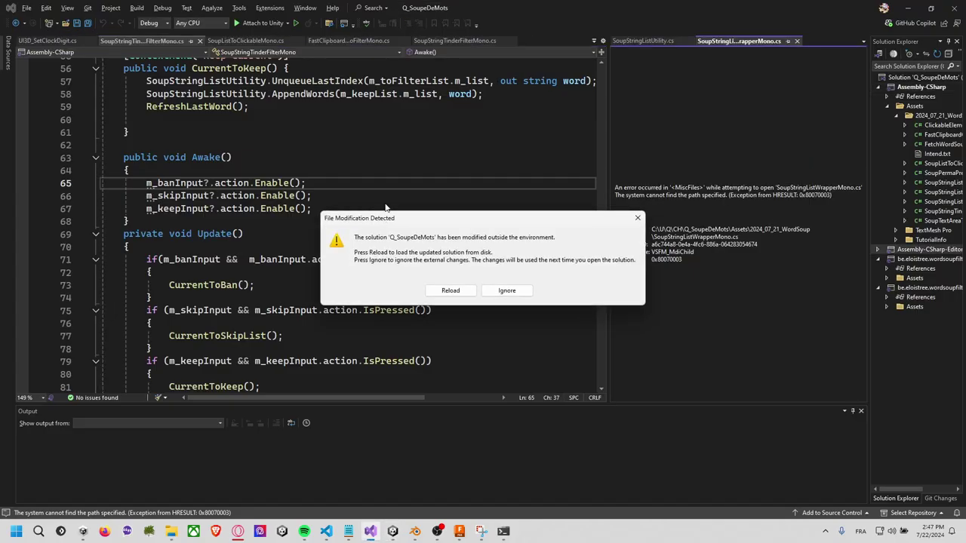
Reload the Q_SoupeDeMots solution in Visual Studio and open UI3D_SetClockDigit.cs
left_click(467, 292)
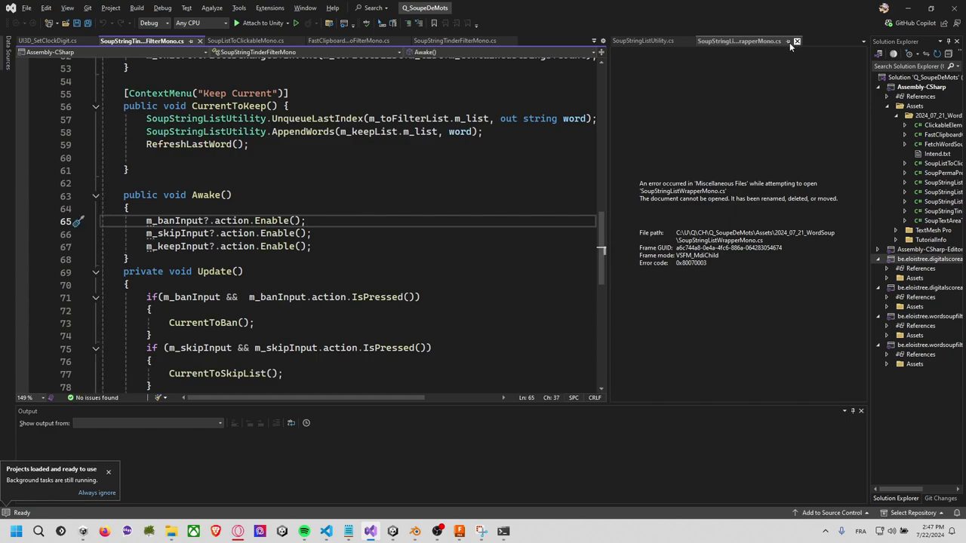
scroll(387, 156, "up", 1)
key("alt+Tab")
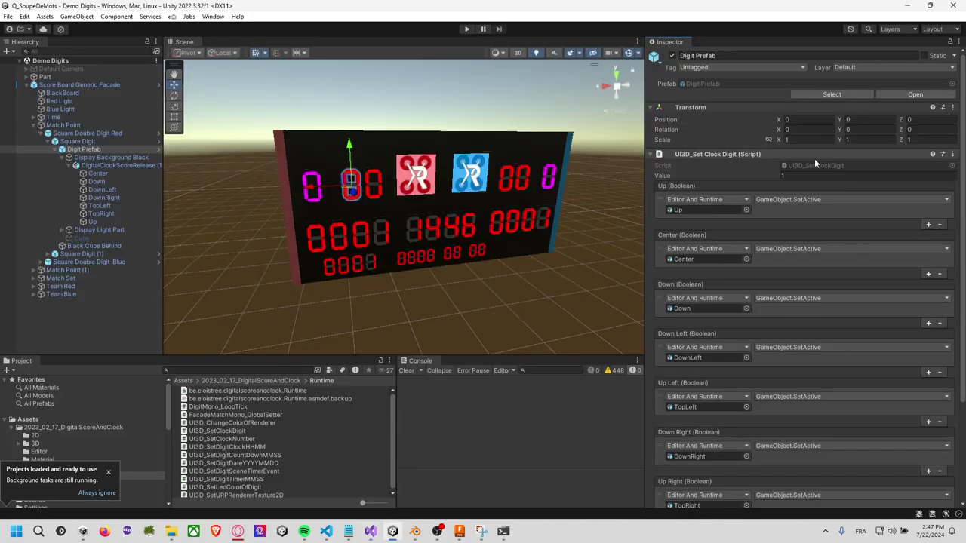
double_click(813, 164)
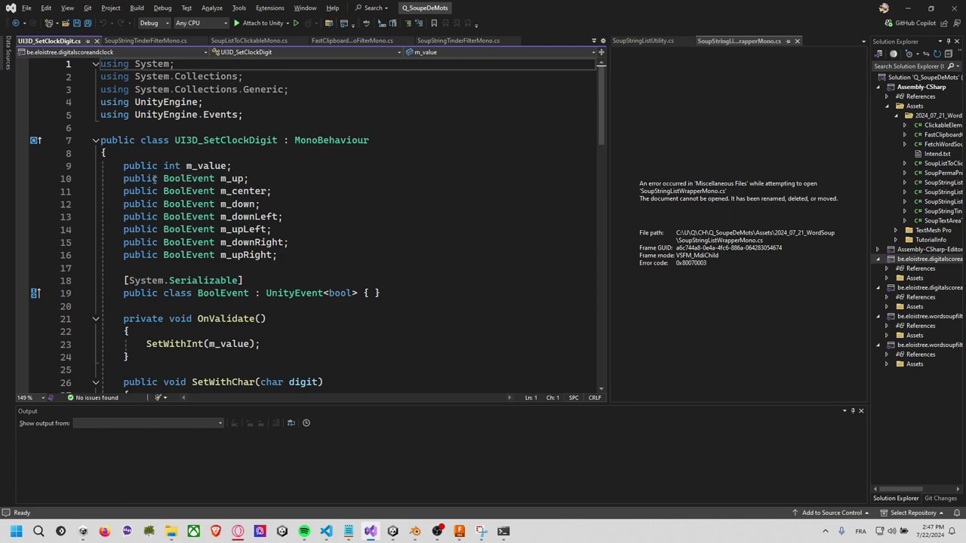
Read through the script's segment fields and digit 0–9 logic, select all code, then return to Unity
left_click_drag(121, 167, 415, 293)
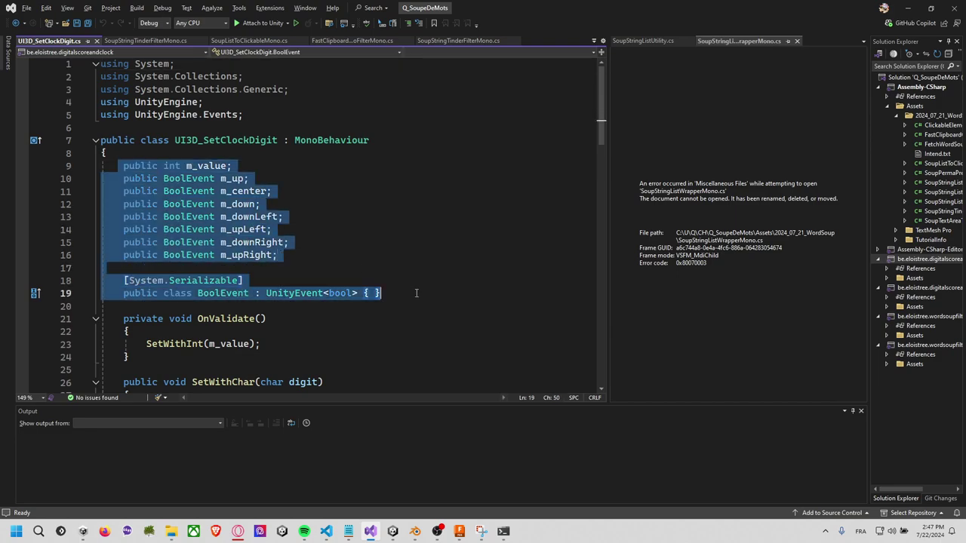
scroll(350, 263, "down", 4)
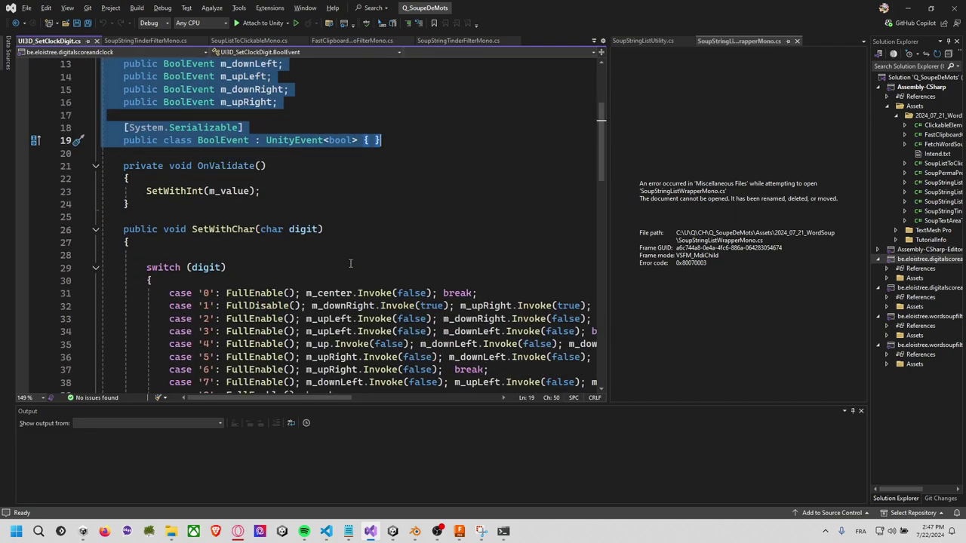
scroll(350, 262, "down", 1)
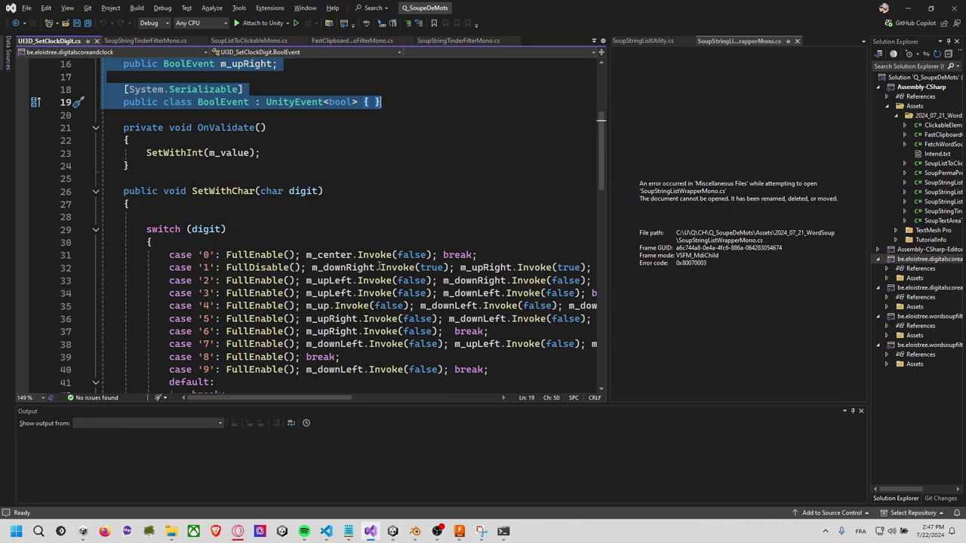
mouse_move(350, 397)
left_mouse_down()
mouse_move(488, 399)
mouse_move(349, 399)
left_mouse_up()
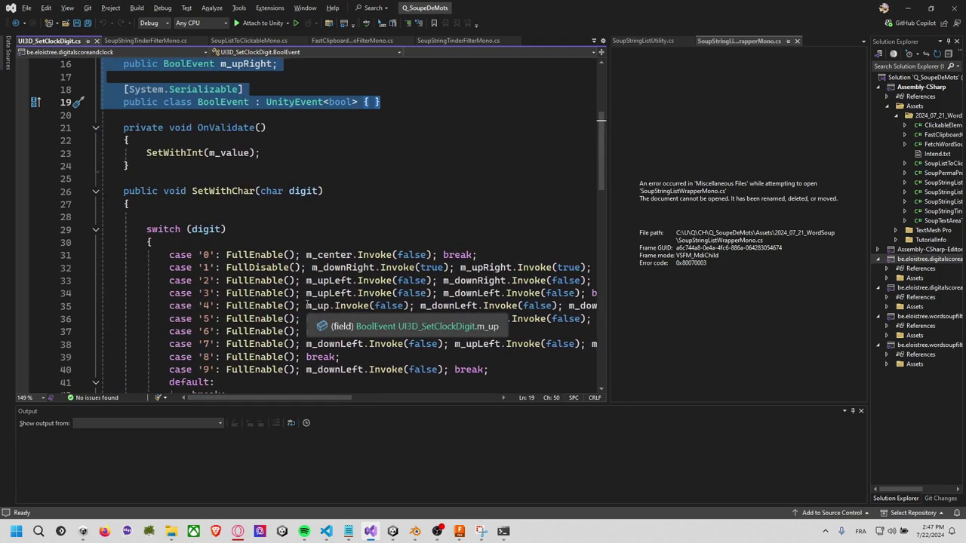
scroll(309, 304, "down", 3)
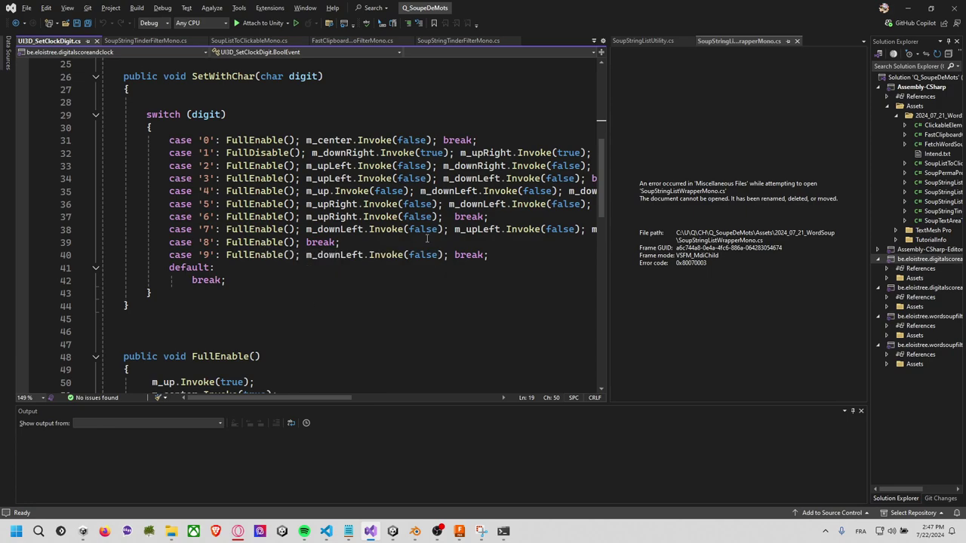
scroll(349, 272, "down", 3)
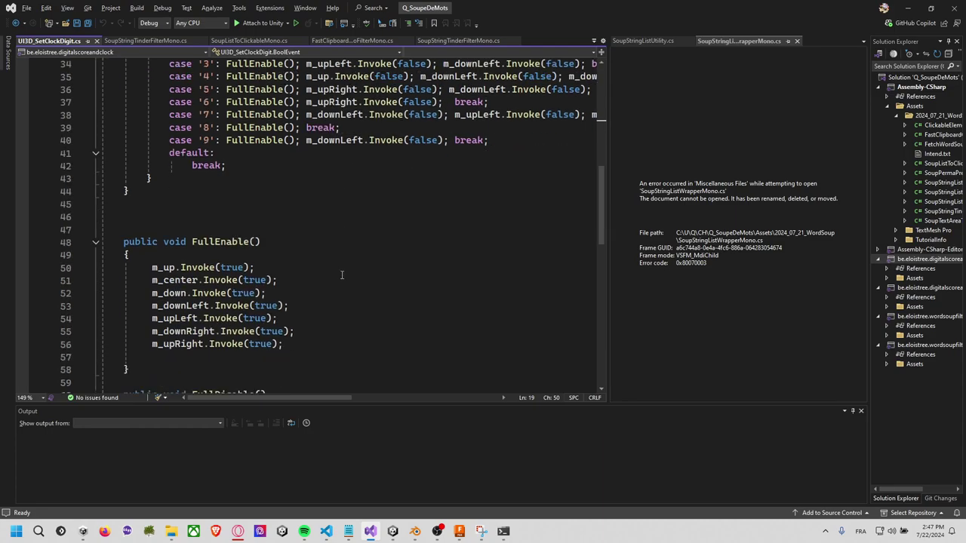
scroll(347, 274, "down", 3)
left_click(347, 273)
key("ctrl+a")
scroll(351, 272, "up", 8)
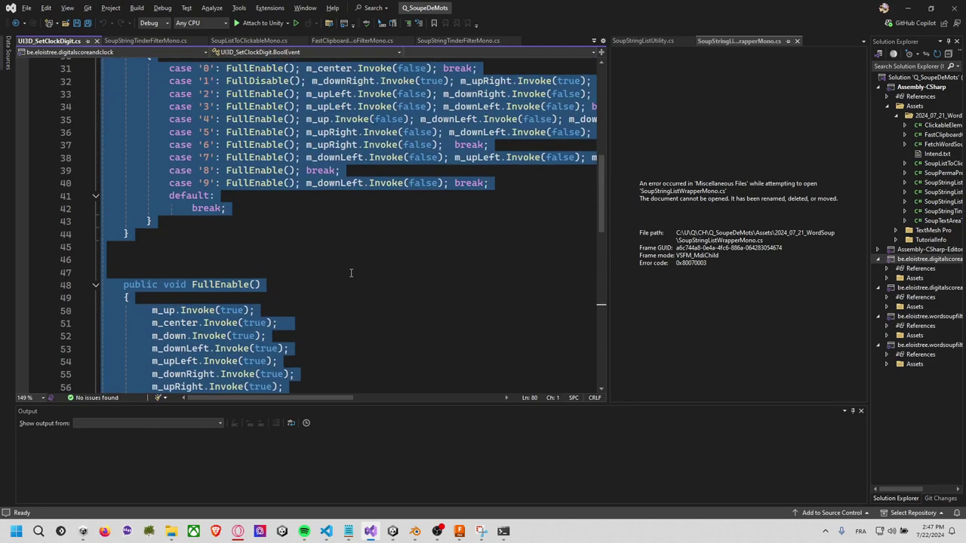
scroll(351, 272, "up", 6)
key("alt+Tab")
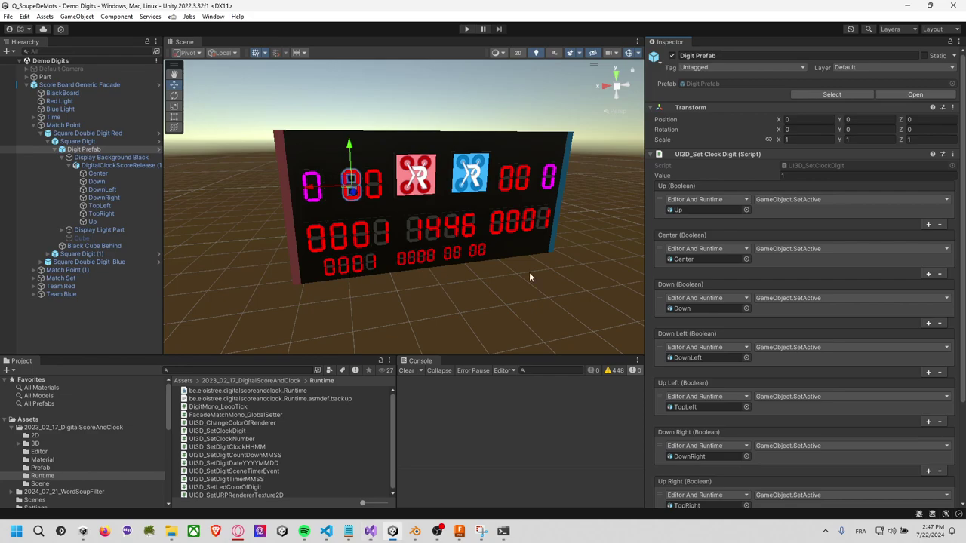
Create an empty GameObject and raise it above the scoreboard to Y 4.476
left_click(86, 341)
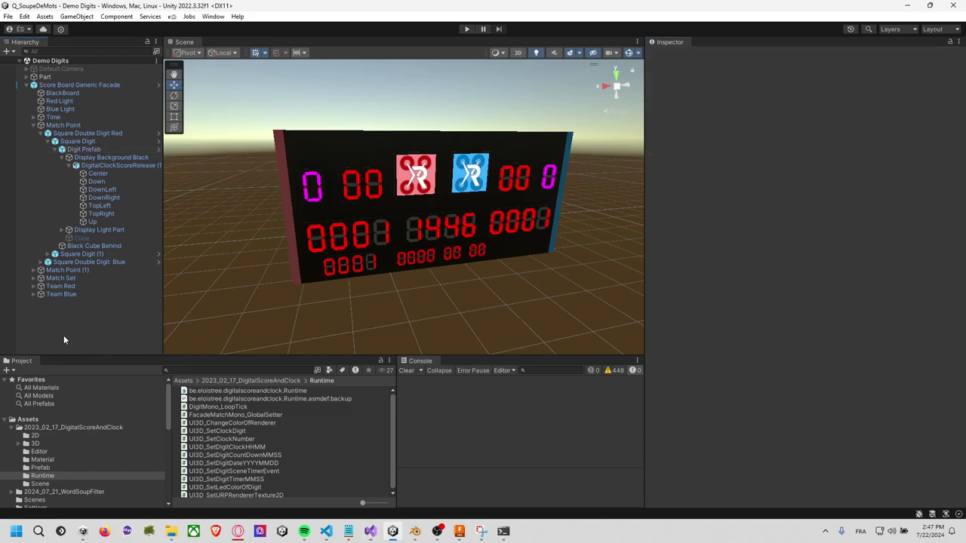
right_click(64, 335)
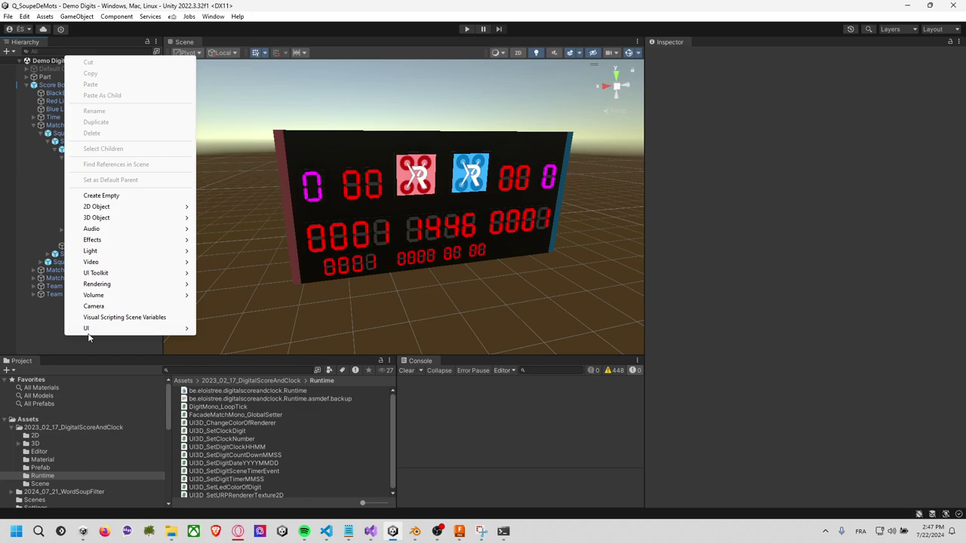
left_click(101, 196)
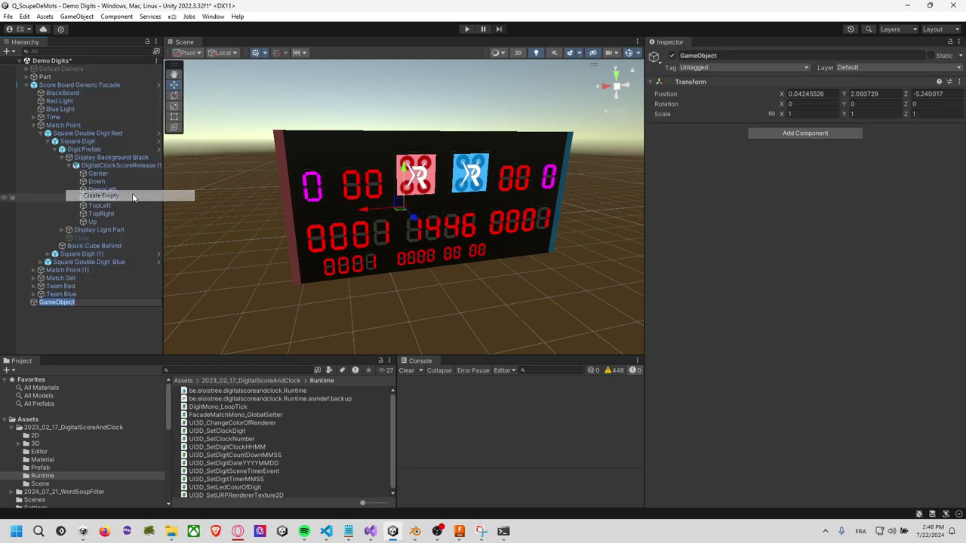
left_click_drag(405, 168, 404, 80)
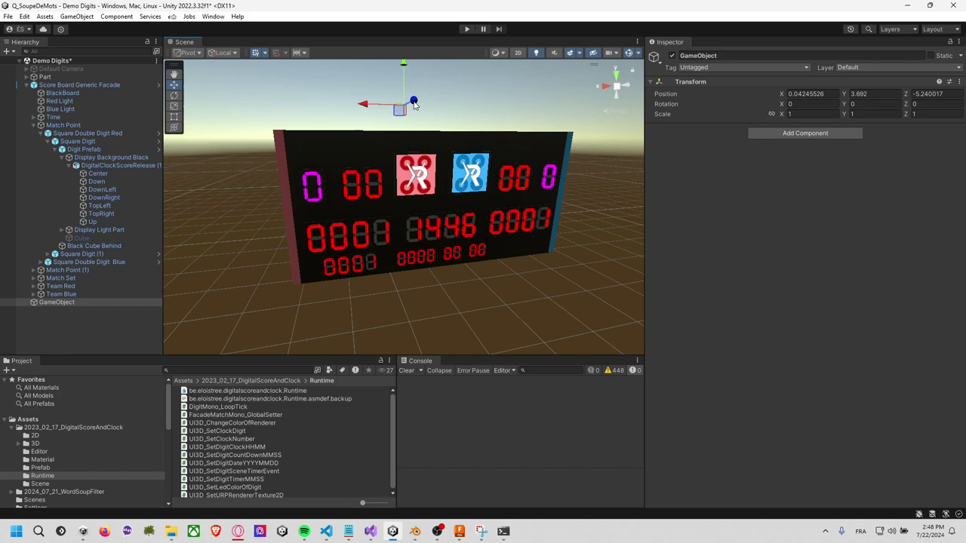
key("f")
left_click_drag(399, 154, 399, 98)
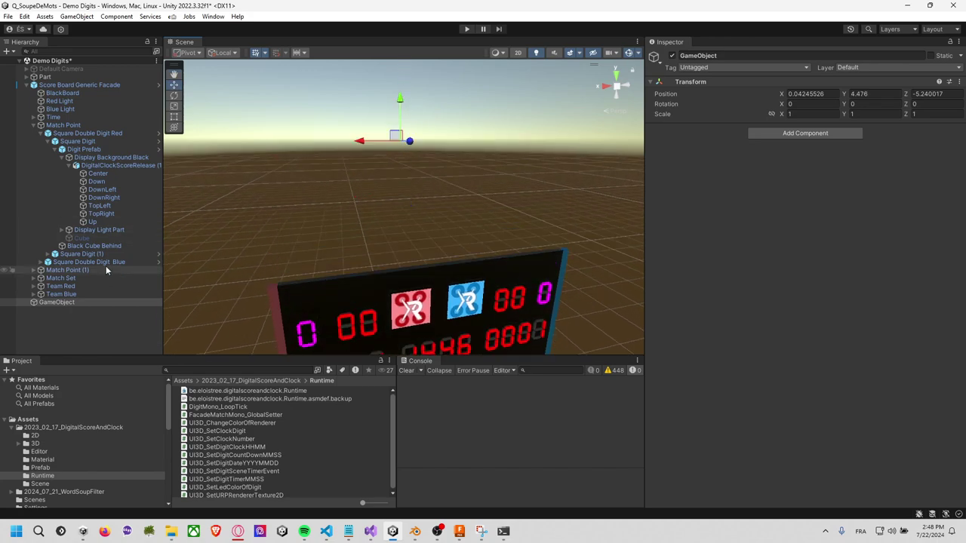
Rename the new empty object to Alpha Num Digit
left_click(74, 302)
left_click(73, 301)
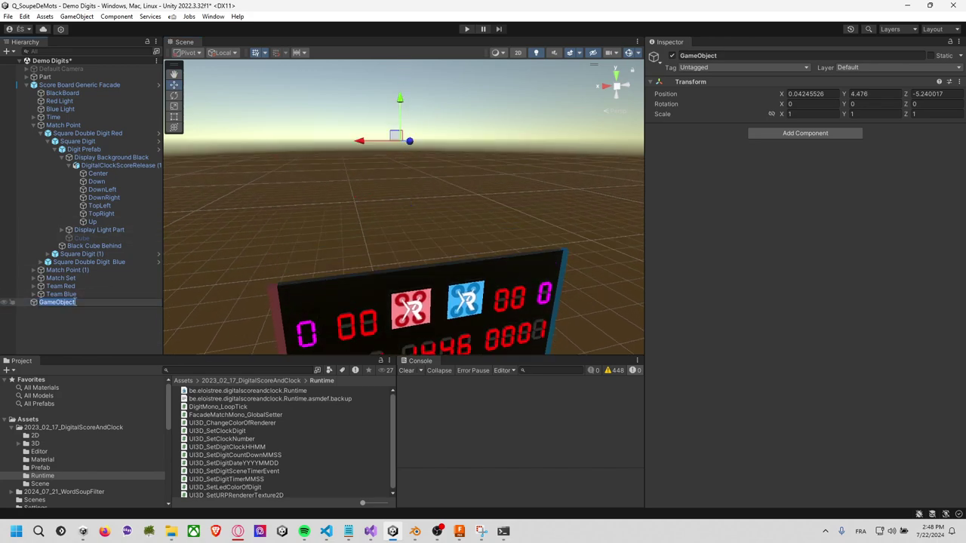
type("Alpha")
type(" Num Digit")
key("Return")
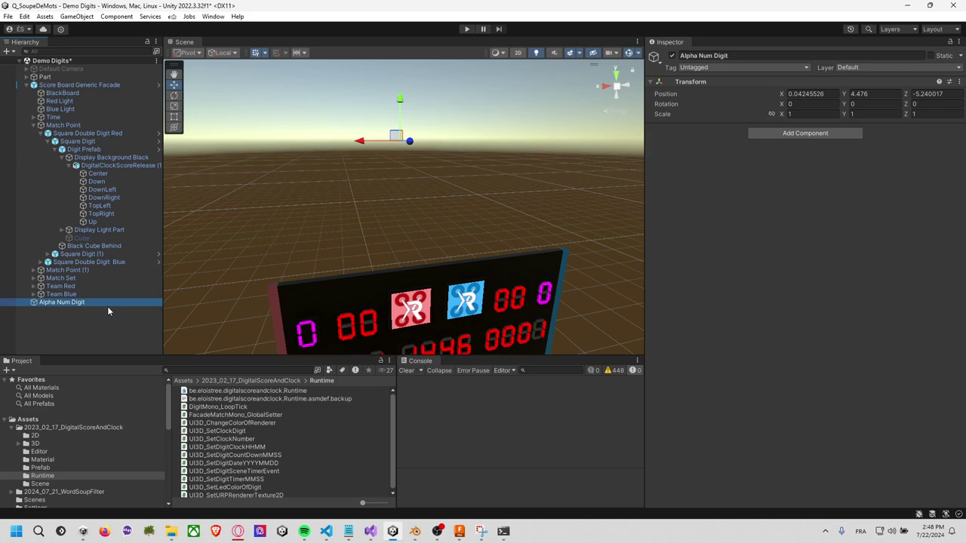
Browse the Project window to Assets/2023_02_17_DigitalScoreAndClock/3D/16Seg
left_click(104, 427)
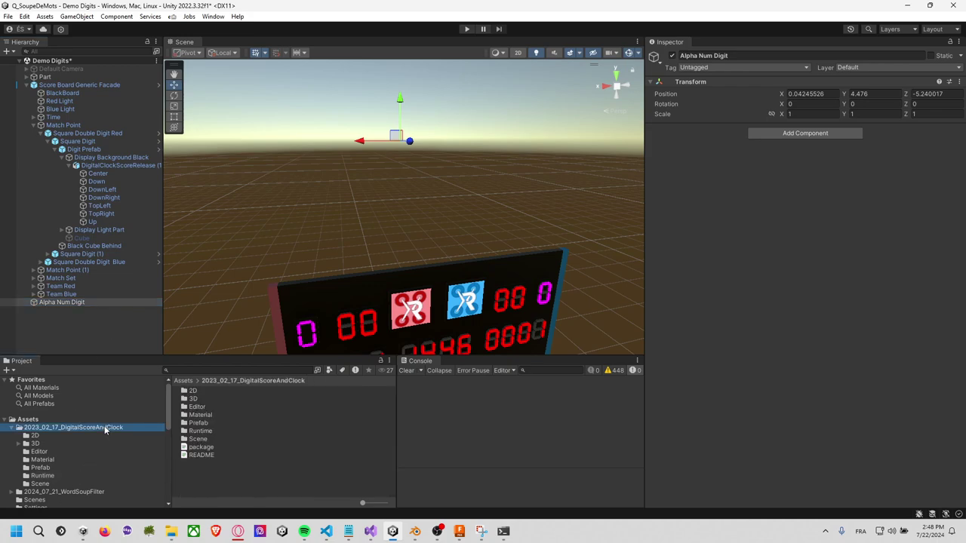
left_click(195, 400)
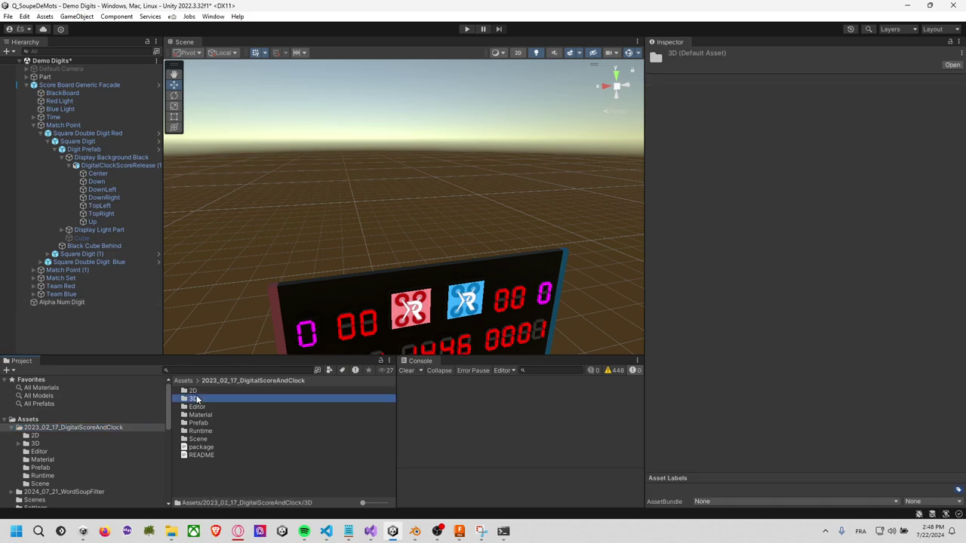
left_click(61, 445)
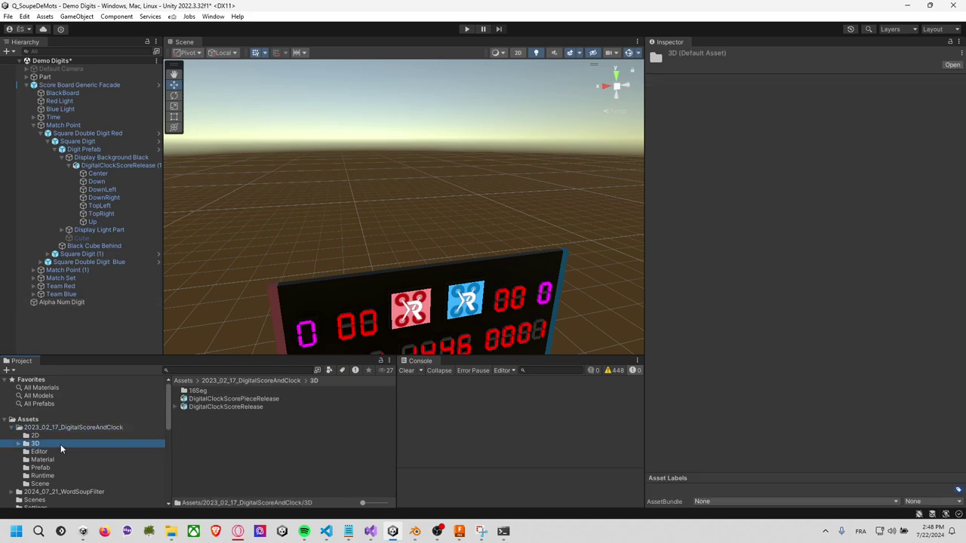
double_click(196, 390)
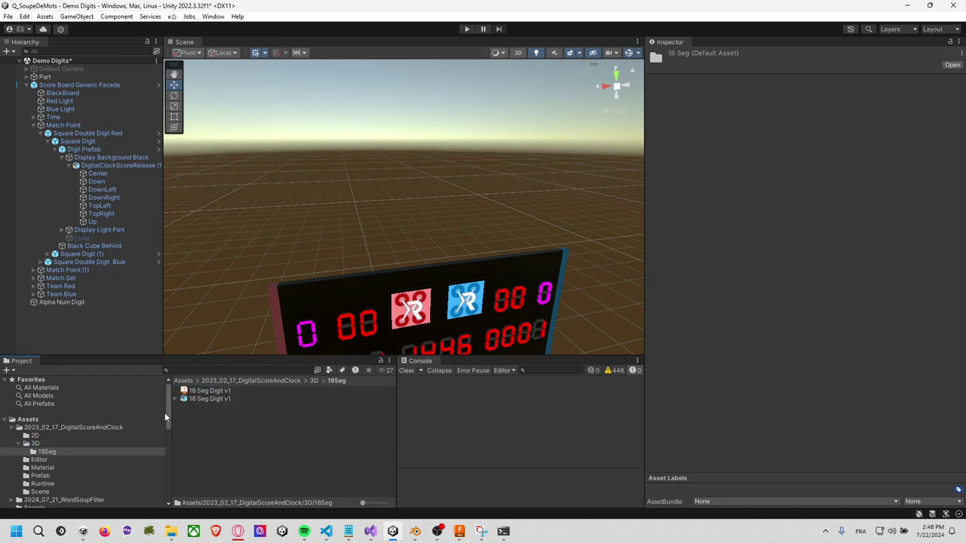
left_click(64, 445)
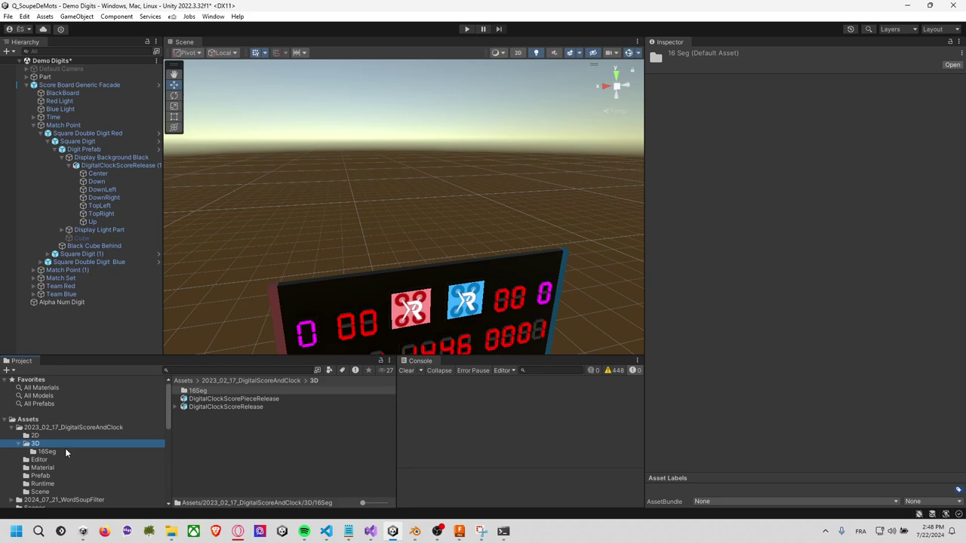
left_click(65, 451)
Drag the 16 Seg Digit v1 model into the scene as a child of Alpha Num Digit
left_click(221, 397)
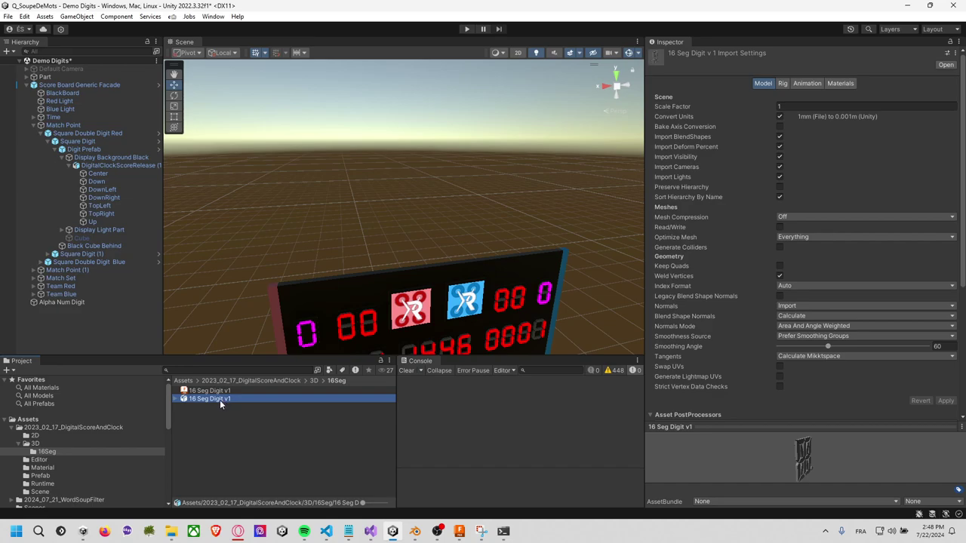
left_click_drag(87, 162, 119, 270)
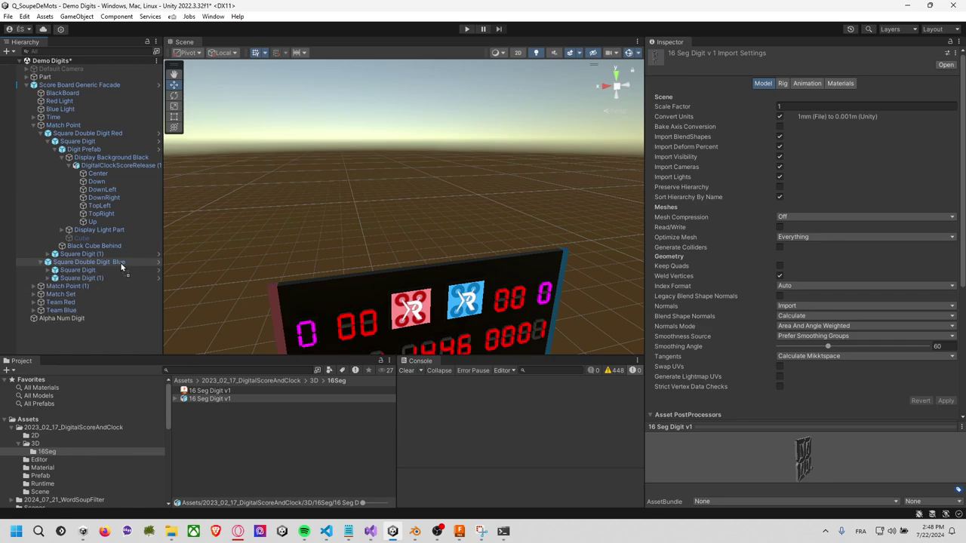
mouse_move(119, 270)
left_mouse_down()
mouse_move(113, 336)
mouse_move(91, 108)
mouse_move(96, 288)
mouse_move(90, 112)
mouse_move(85, 319)
left_mouse_up()
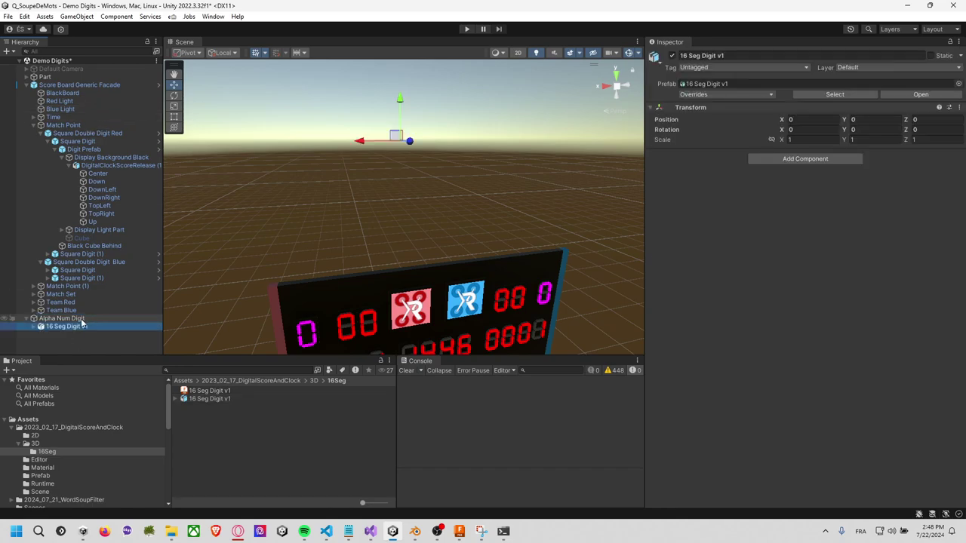
Add a default unit Cube under Alpha Num Digit and orbit the view around it
left_click(82, 319)
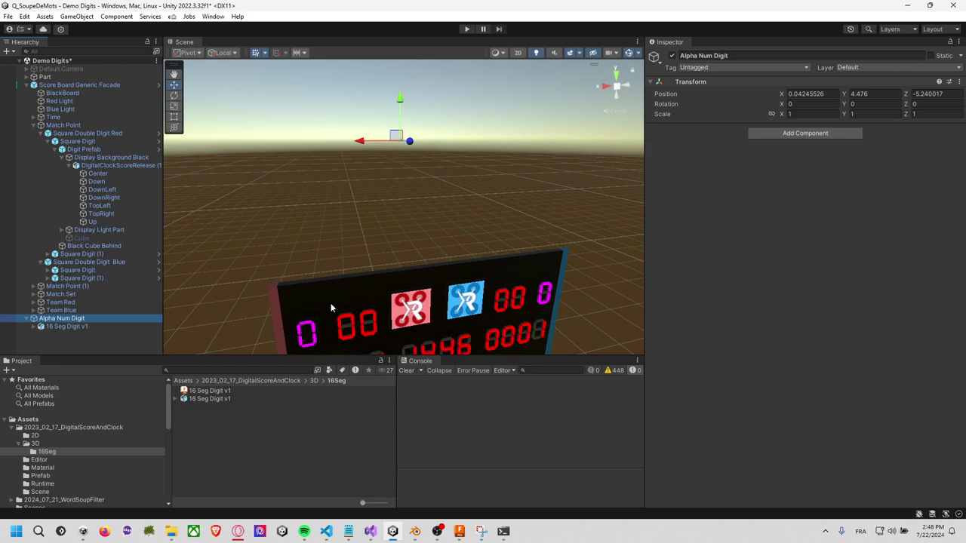
double_click(91, 320)
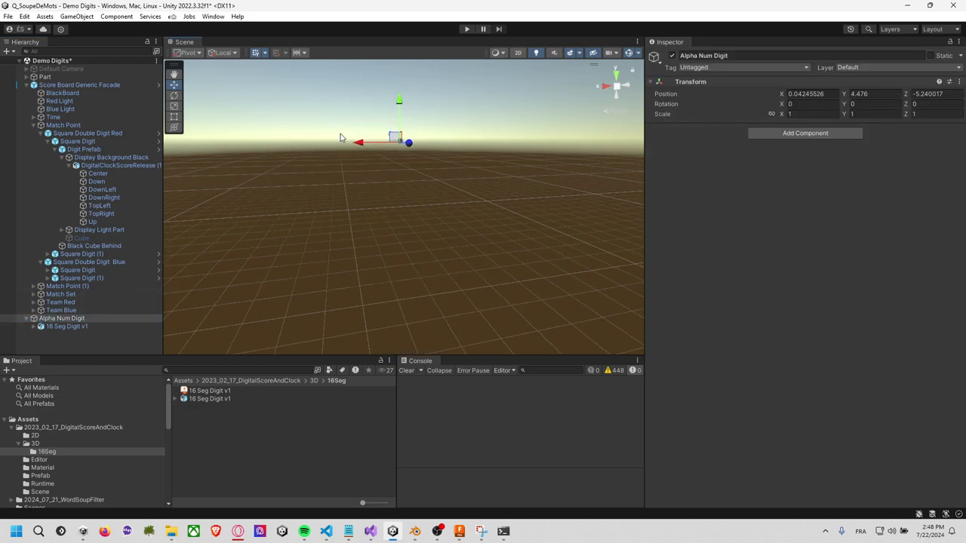
right_click(55, 318)
mouse_move(89, 341)
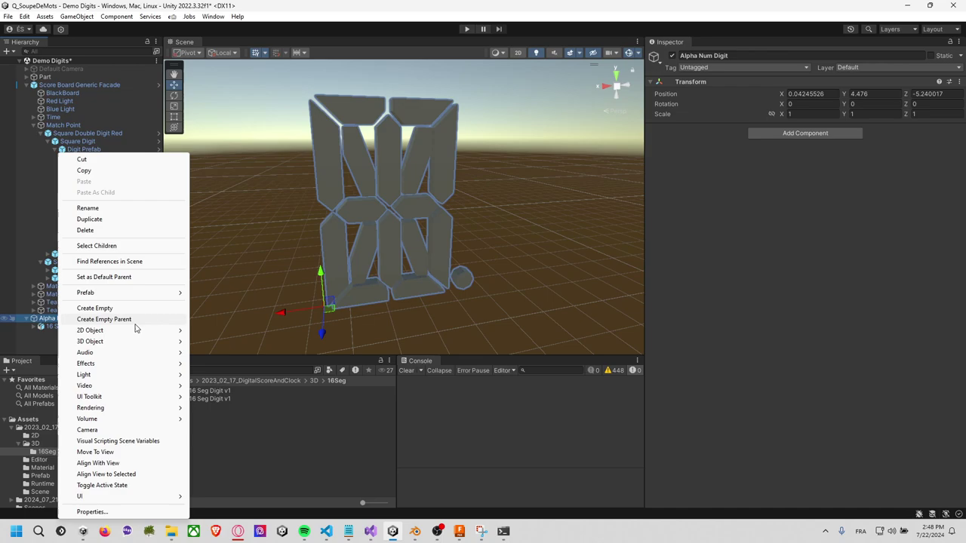
left_click(264, 341)
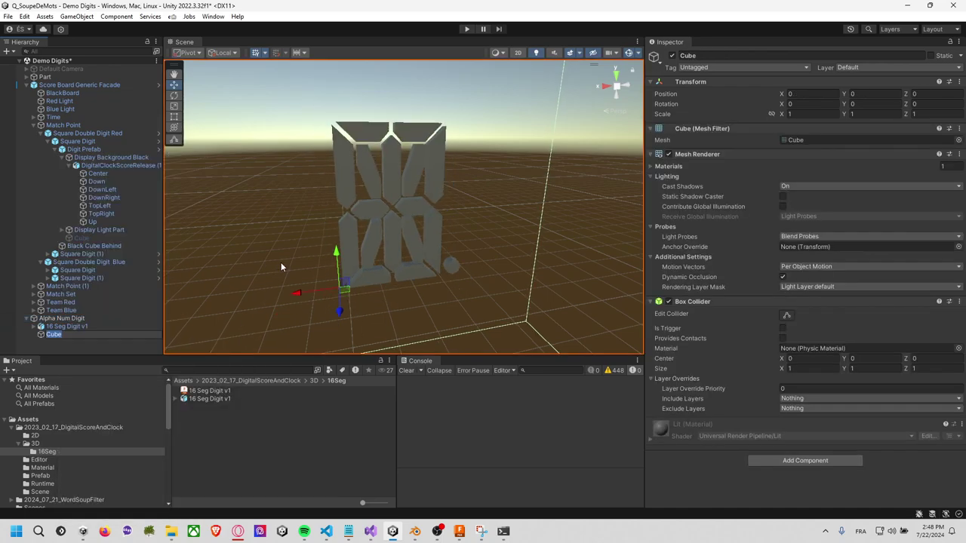
key("f")
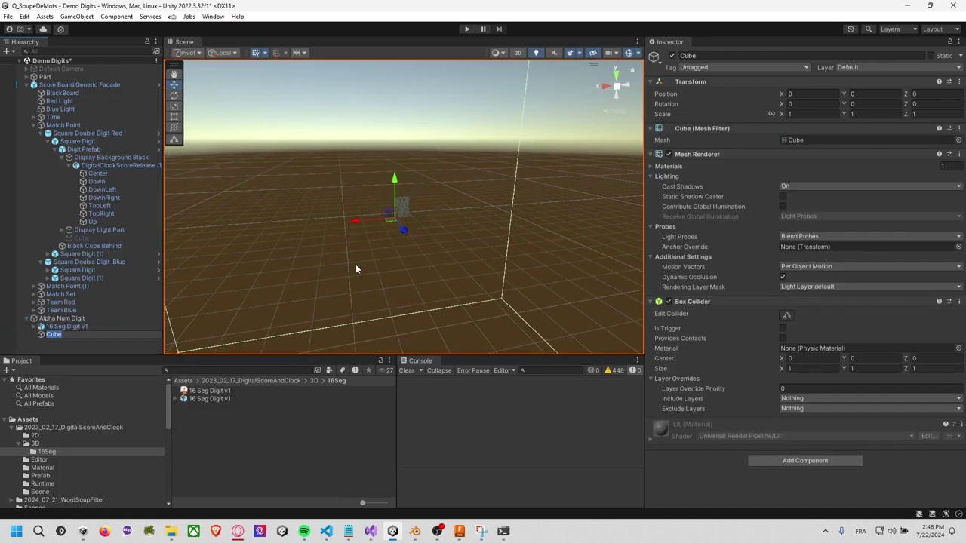
scroll(366, 250, "down", 3)
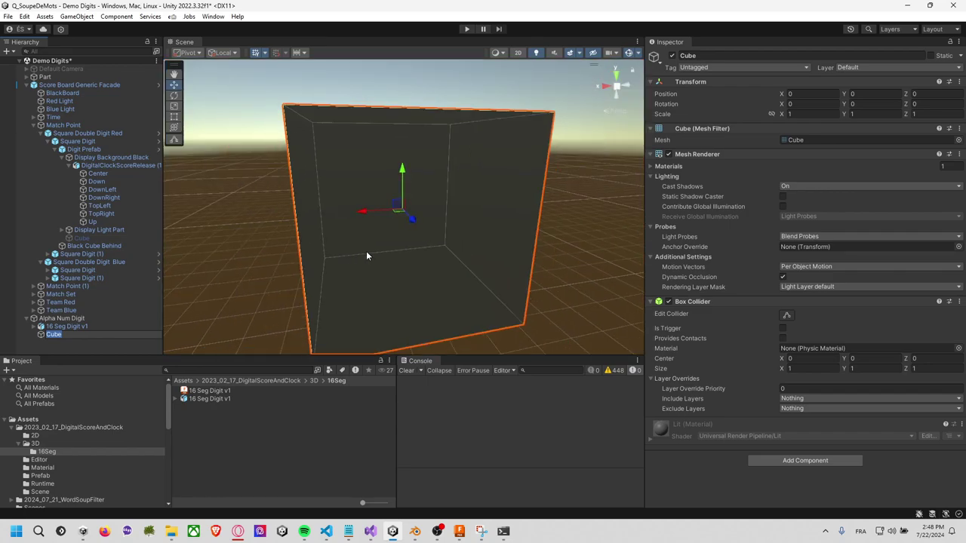
right_click_drag(473, 224, 532, 246)
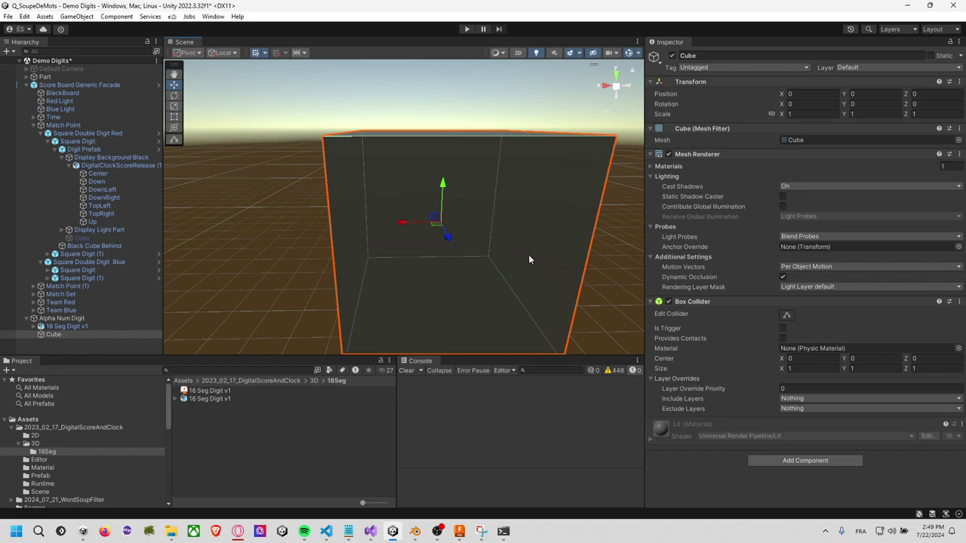
left_click(92, 327)
In the front view, scale 16 Seg Digit v1 uniformly and move it to fill the cube
key("f")
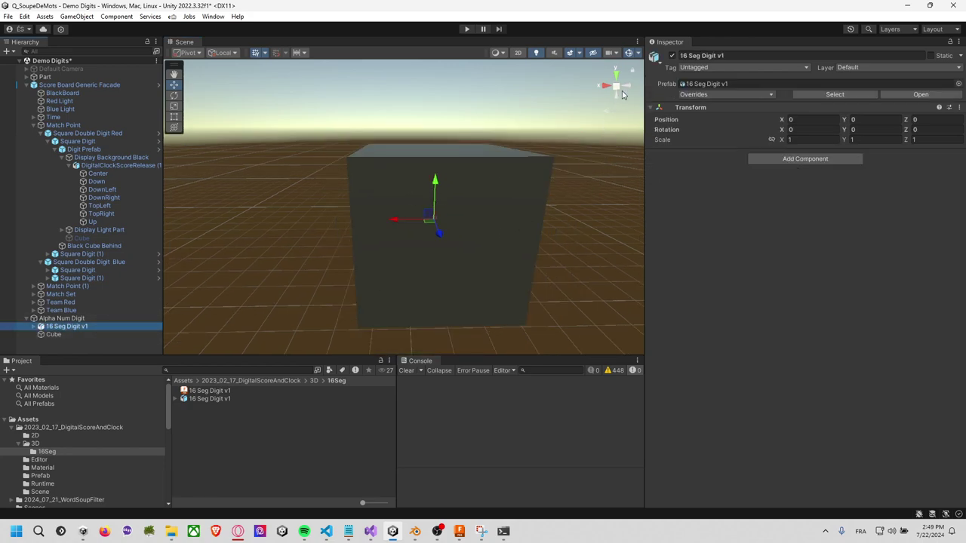
left_click(608, 85)
left_click(608, 85)
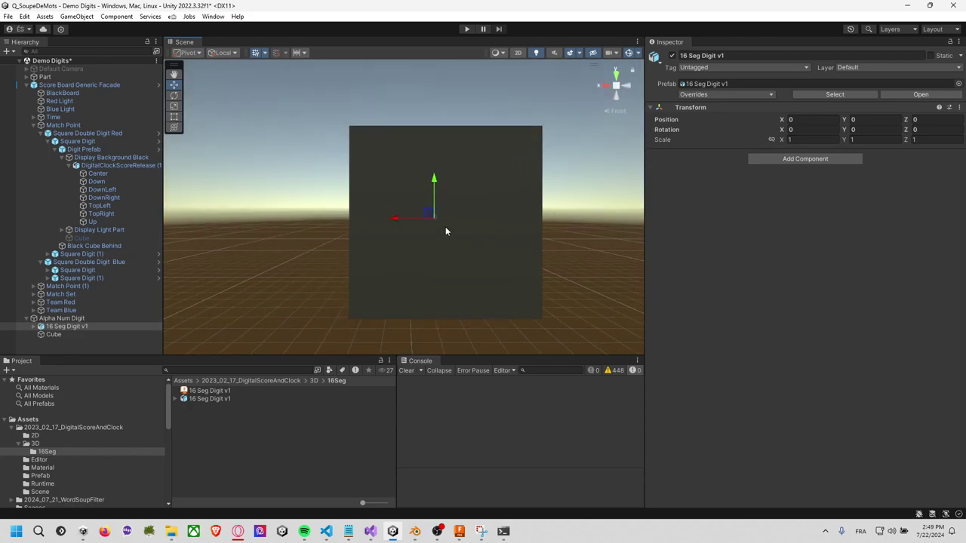
key("r")
mouse_move(436, 218)
left_mouse_down()
mouse_move(520, 218)
mouse_move(308, 153)
left_mouse_up()
left_click(615, 86)
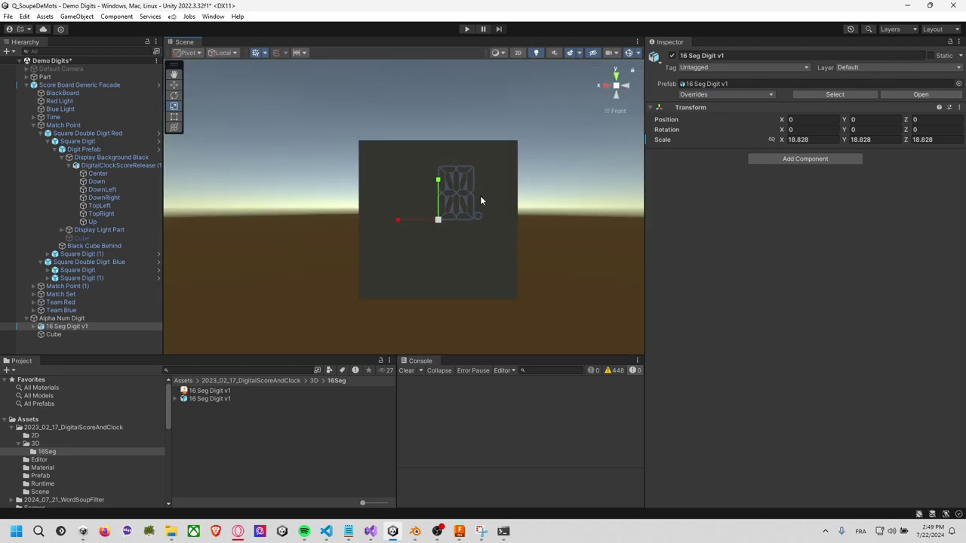
mouse_move(439, 219)
left_mouse_down()
mouse_move(484, 219)
mouse_move(495, 203)
left_mouse_up()
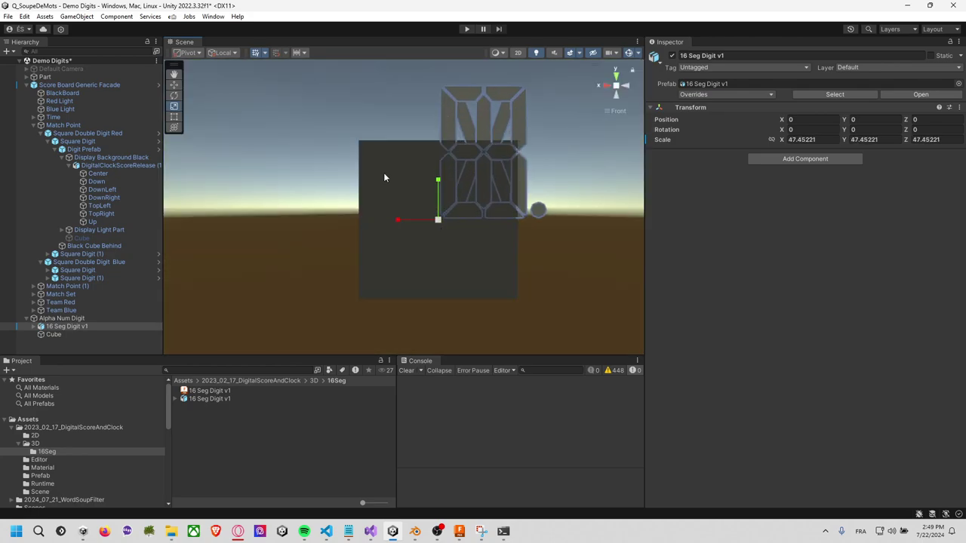
left_click(174, 85)
left_click_drag(430, 217, 381, 289)
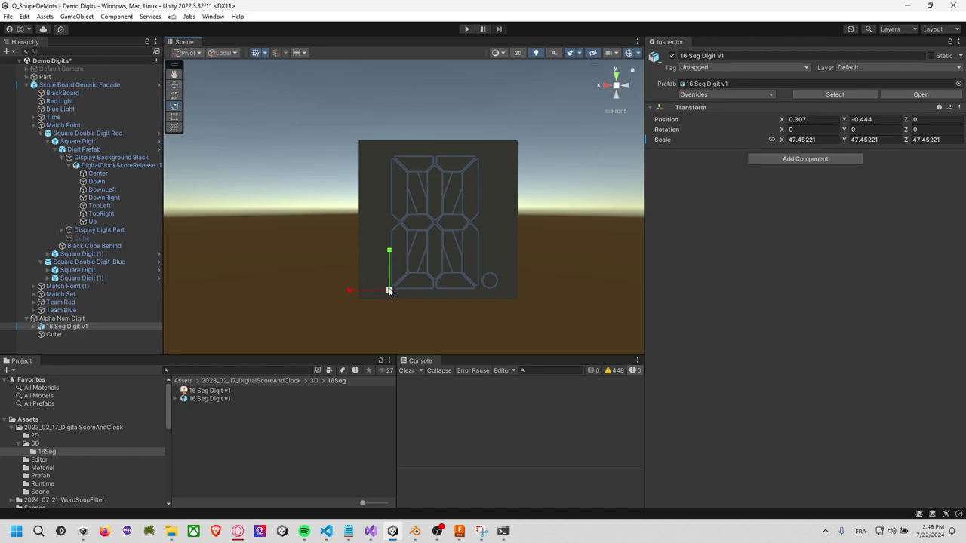
mouse_move(388, 290)
left_mouse_down()
mouse_move(400, 291)
mouse_move(384, 295)
left_mouse_up()
left_click(174, 85)
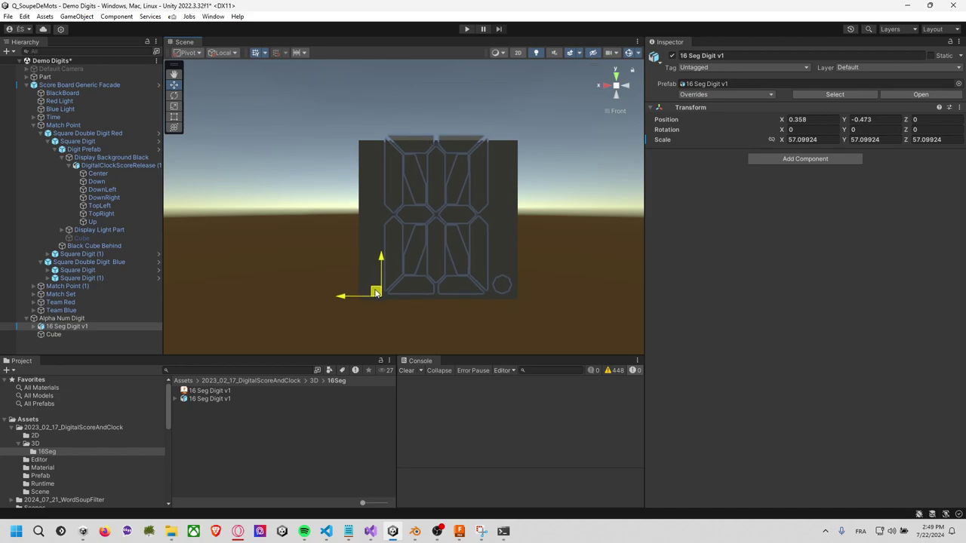
key("r")
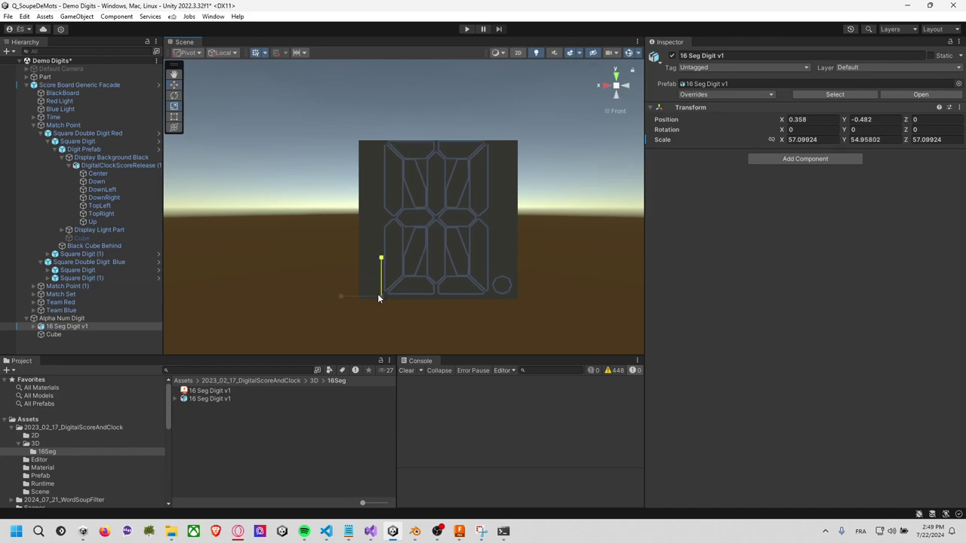
left_click_drag(382, 295, 378, 295)
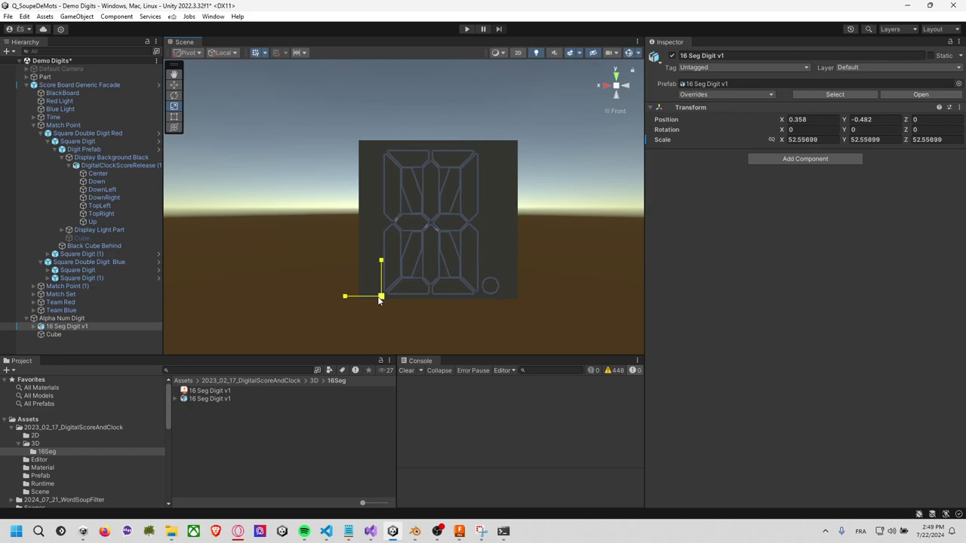
key("w")
left_click_drag(376, 292, 381, 289)
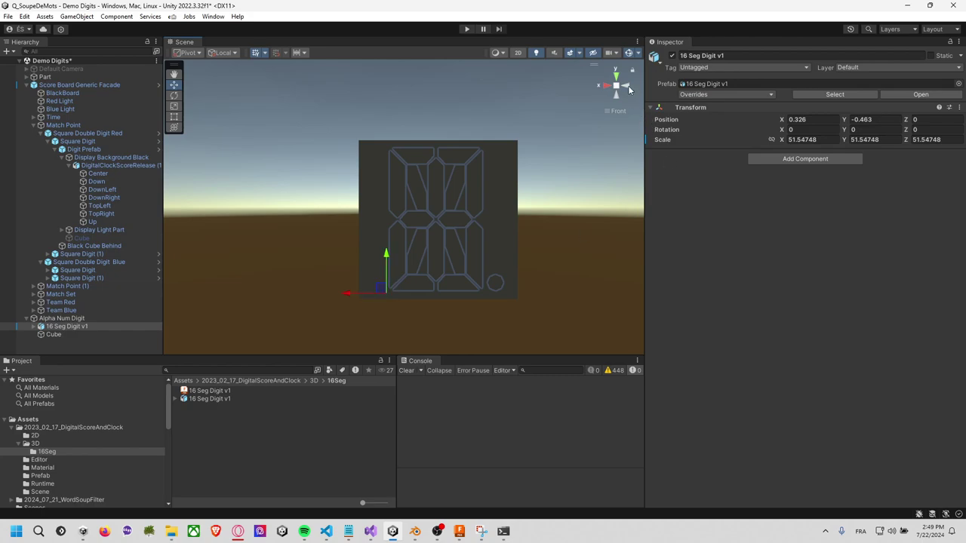
In the left view, stretch the digit's depth toward the cube's depth
left_click(628, 86)
key("r")
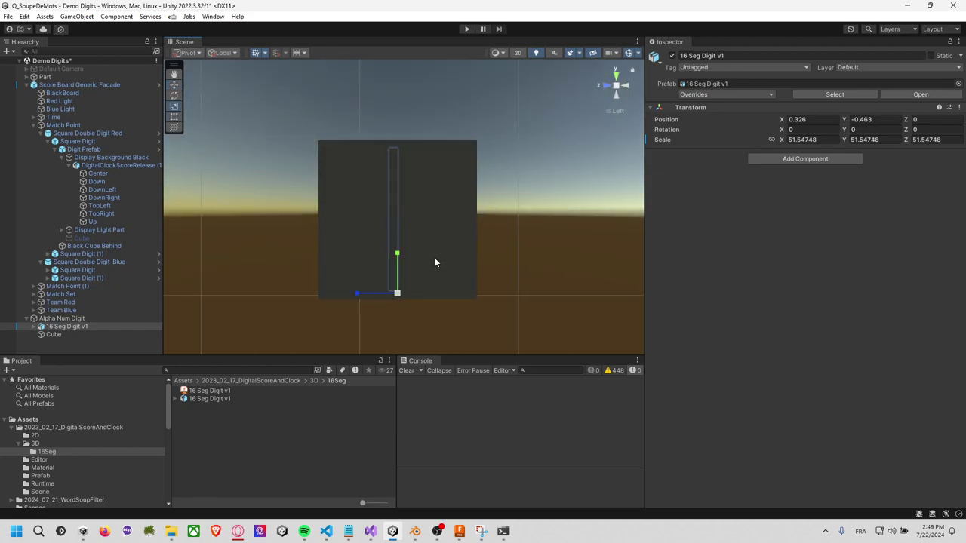
left_click_drag(359, 294, 113, 294)
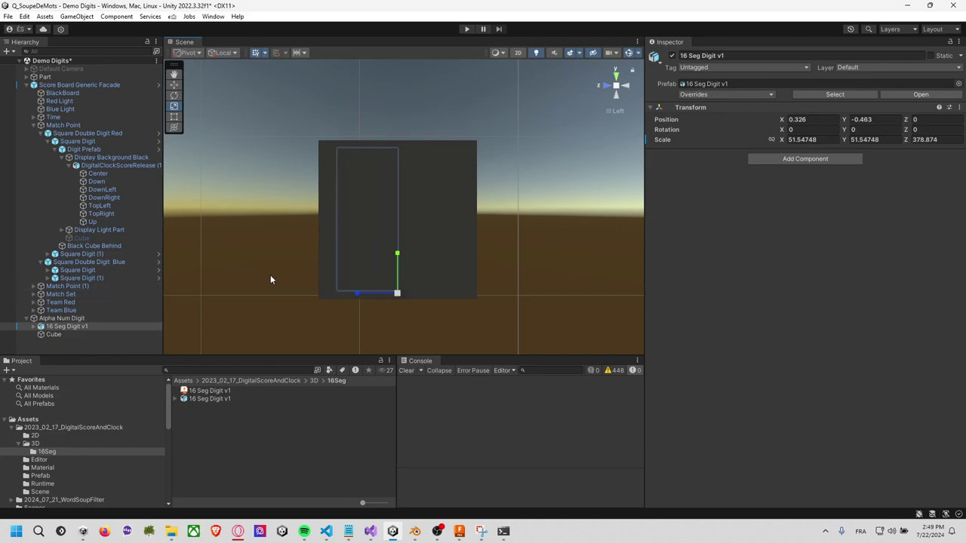
key("t")
key("e")
key("t")
left_click(338, 206)
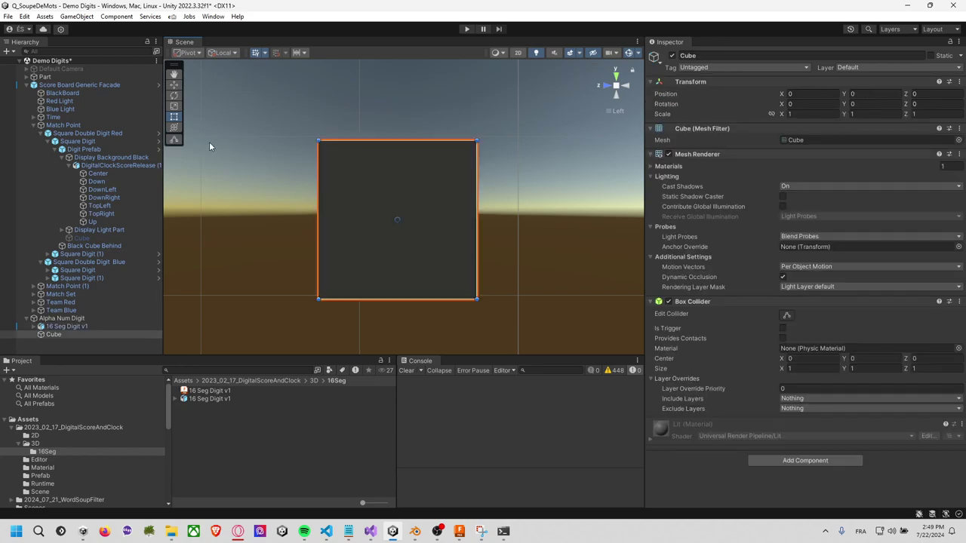
left_click(106, 326)
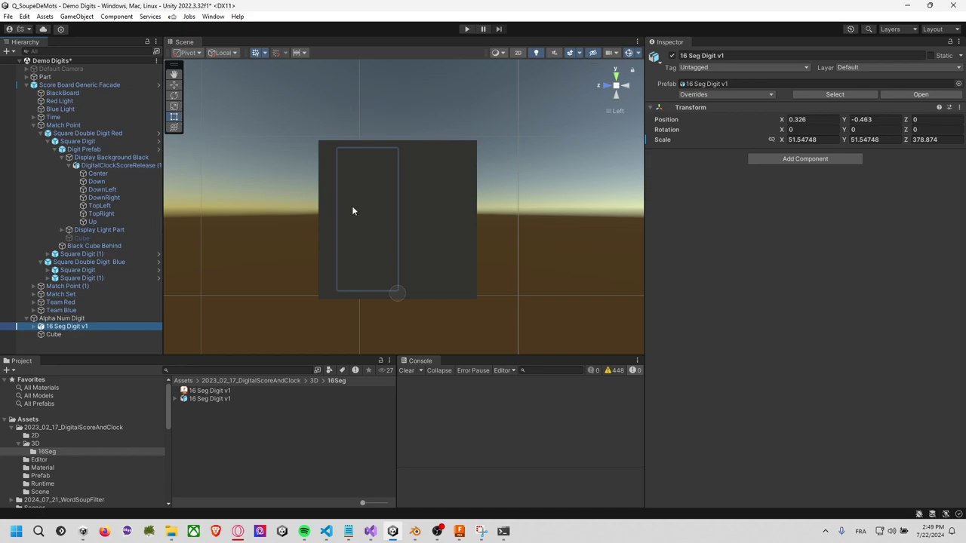
scroll(352, 207, "down", 2)
scroll(228, 147, "up", 1)
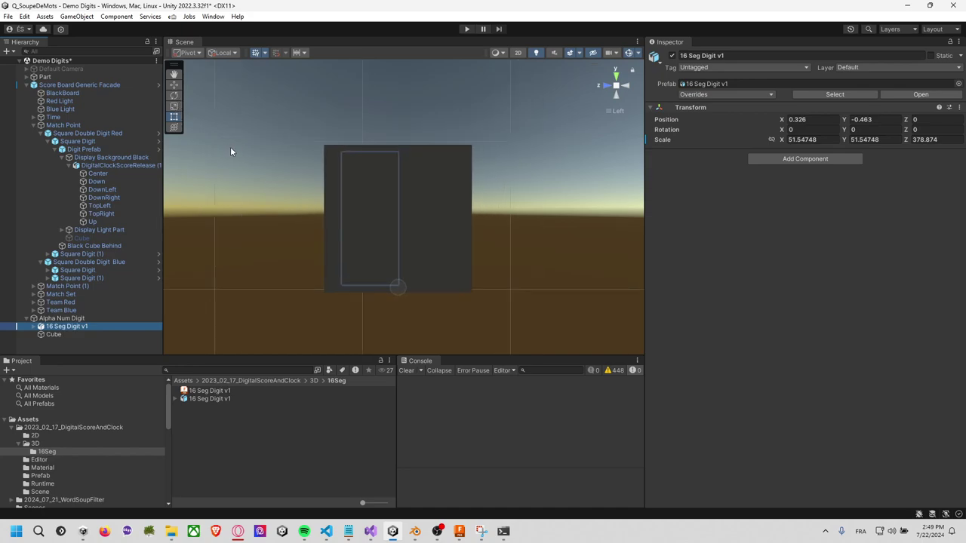
Fine-tune the digit to Scale Z ≈980 and Position Z ≈-0.47, then deselect it
left_click(175, 127)
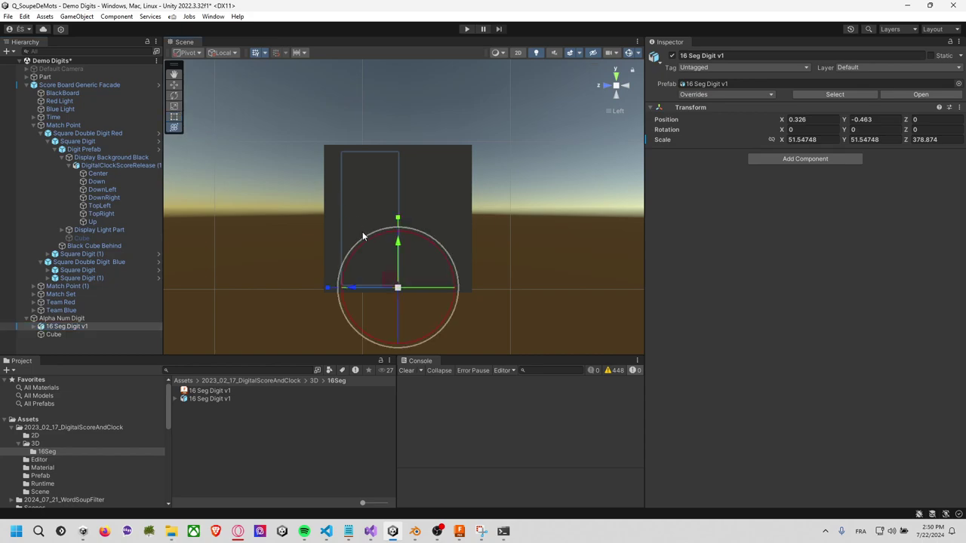
left_click_drag(326, 287, 267, 283)
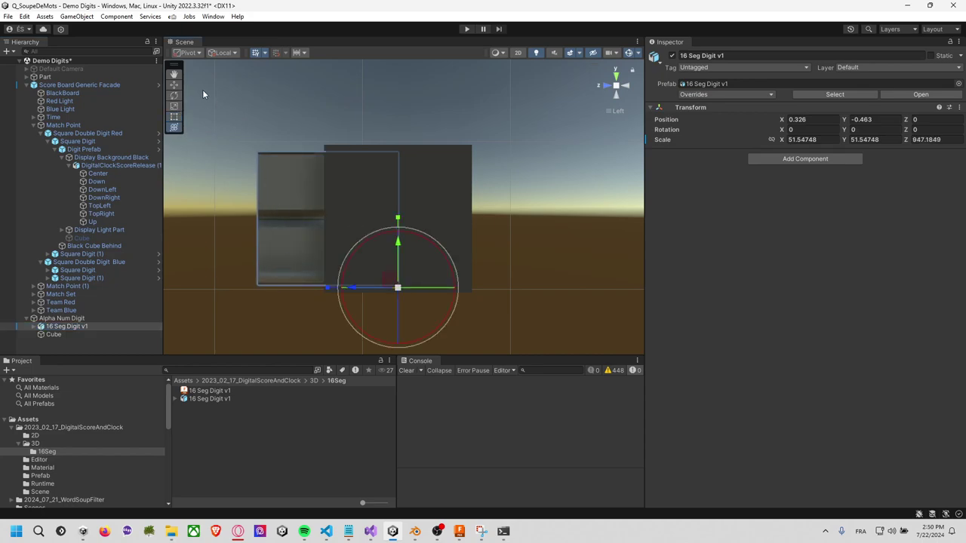
left_click(175, 86)
left_click_drag(355, 287, 425, 292)
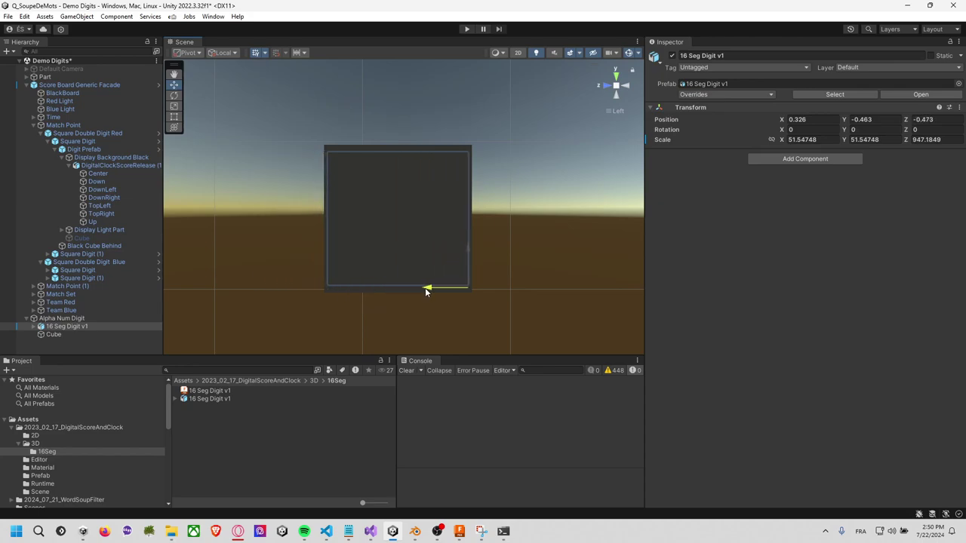
key("r")
key("t")
key("y")
mouse_move(395, 281)
left_mouse_down()
mouse_move(395, 289)
mouse_move(430, 291)
mouse_move(399, 287)
left_mouse_up()
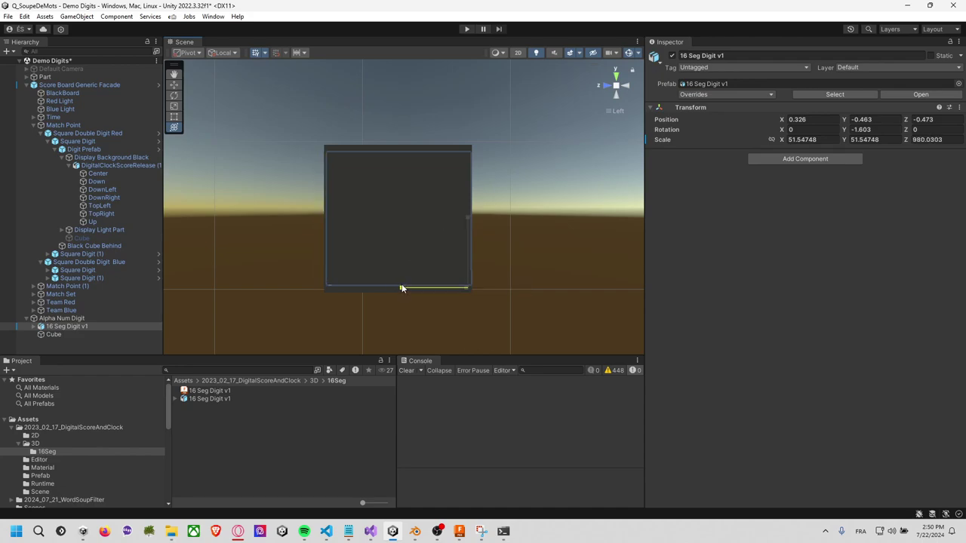
left_click(264, 160)
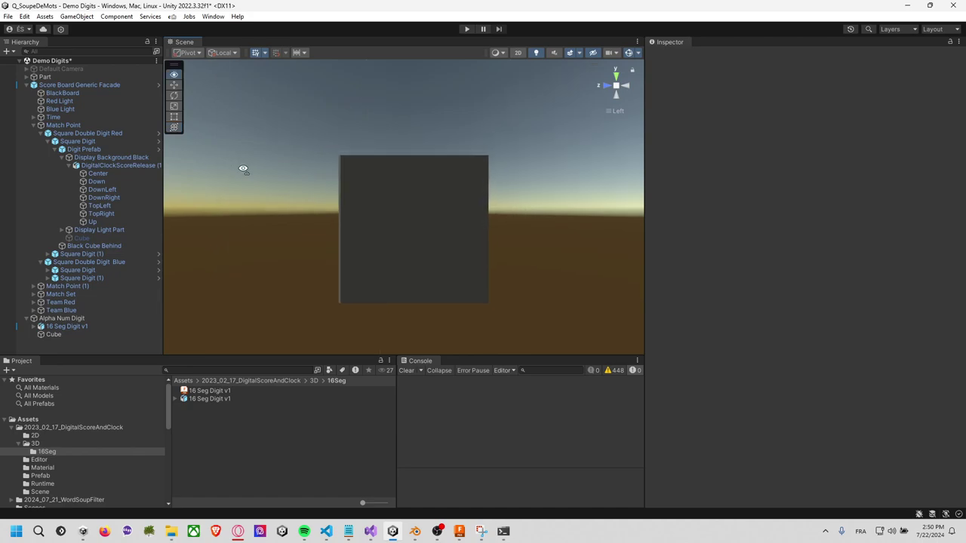
Turn off the placeholder Cube's Mesh Renderer so the digit shows through
mouse_move(244, 168)
left_mouse_down("alt")
mouse_move(457, 226)
mouse_move(491, 183)
left_mouse_up("alt")
left_click(491, 184)
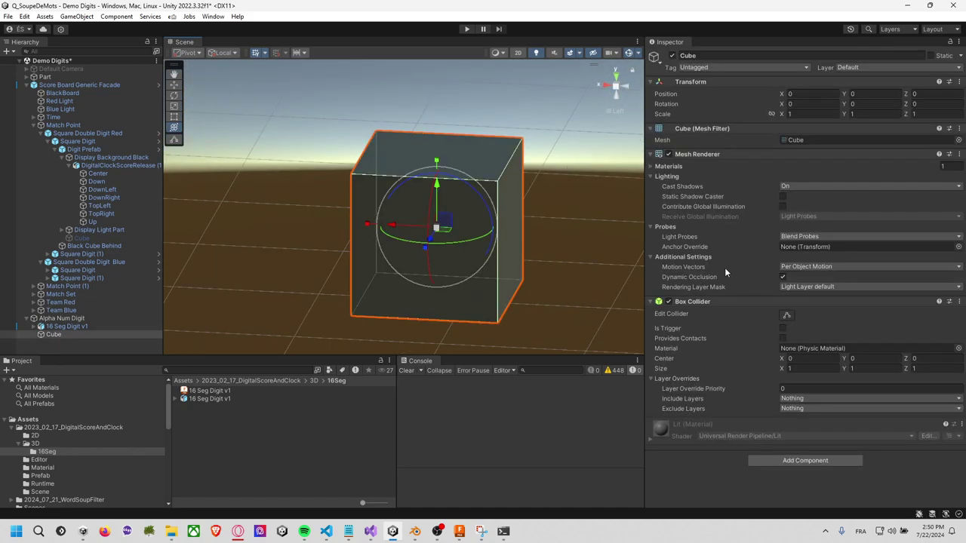
left_click(668, 154)
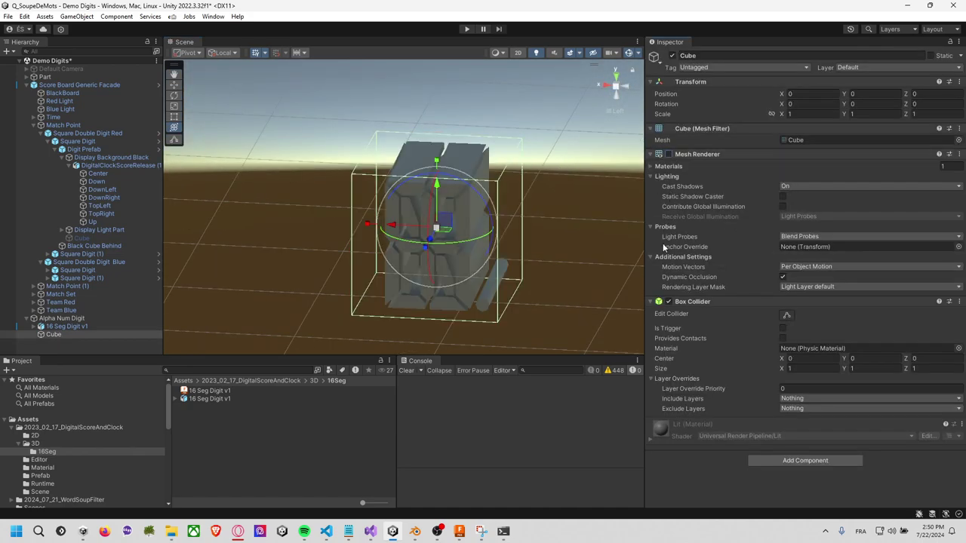
left_click(667, 306)
left_click(610, 257)
mouse_move(612, 258)
left_mouse_down("alt")
mouse_move(566, 297)
mouse_move(592, 251)
mouse_move(271, 144)
mouse_move(203, 218)
mouse_move(579, 284)
mouse_move(565, 219)
left_mouse_up("alt")
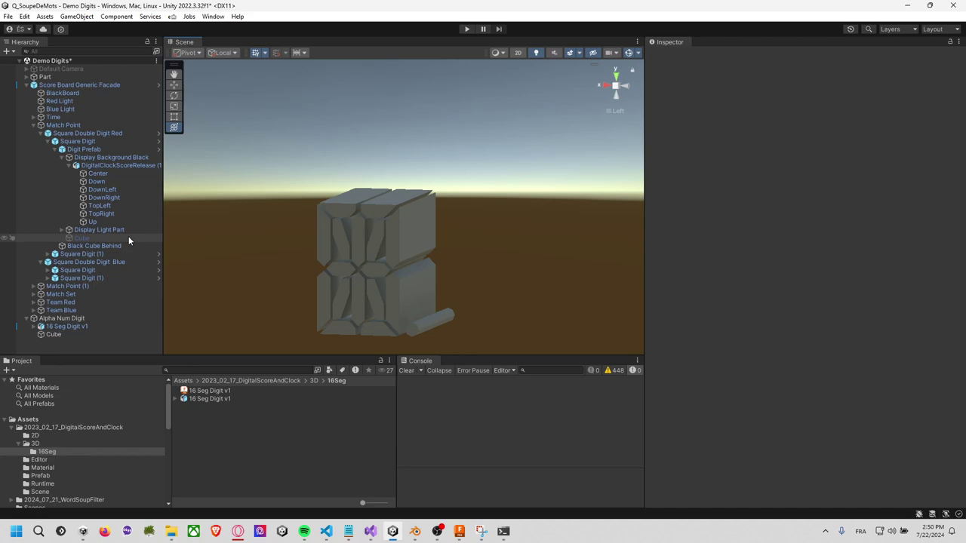
Expand 16 Seg Digit v1's segments, then select Digit Prefab to show its UI3D_Set Clock Digit script
left_click(33, 326)
scroll(68, 325, "down", 3)
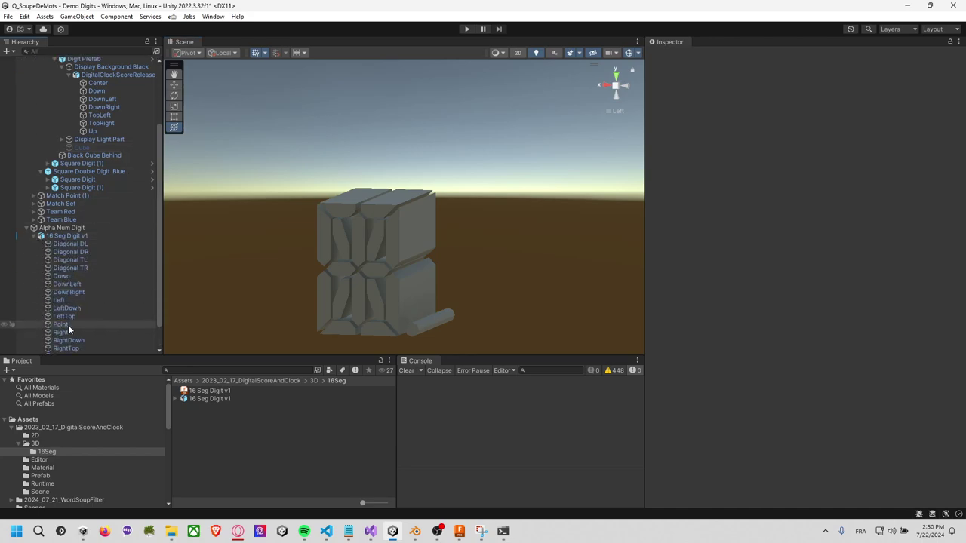
scroll(71, 227, "down", 1)
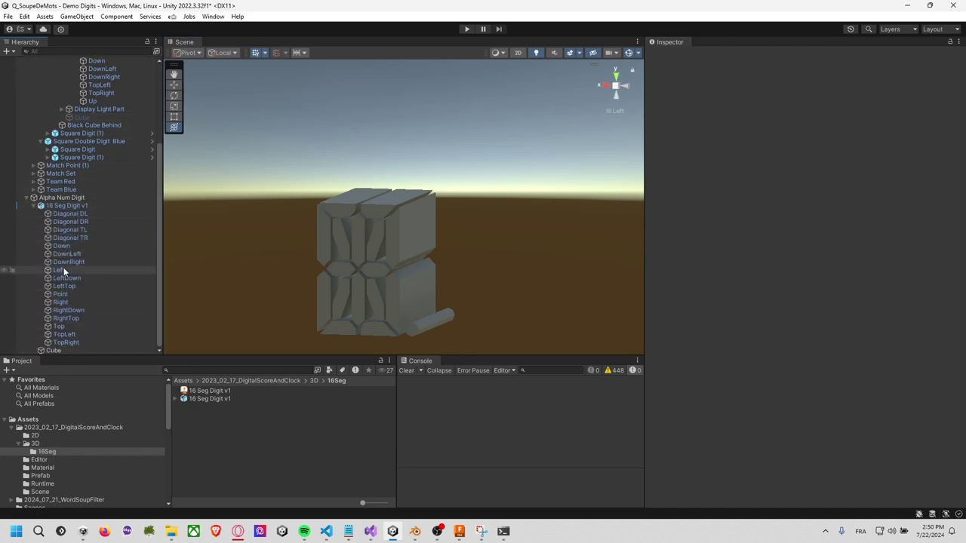
left_click(88, 198)
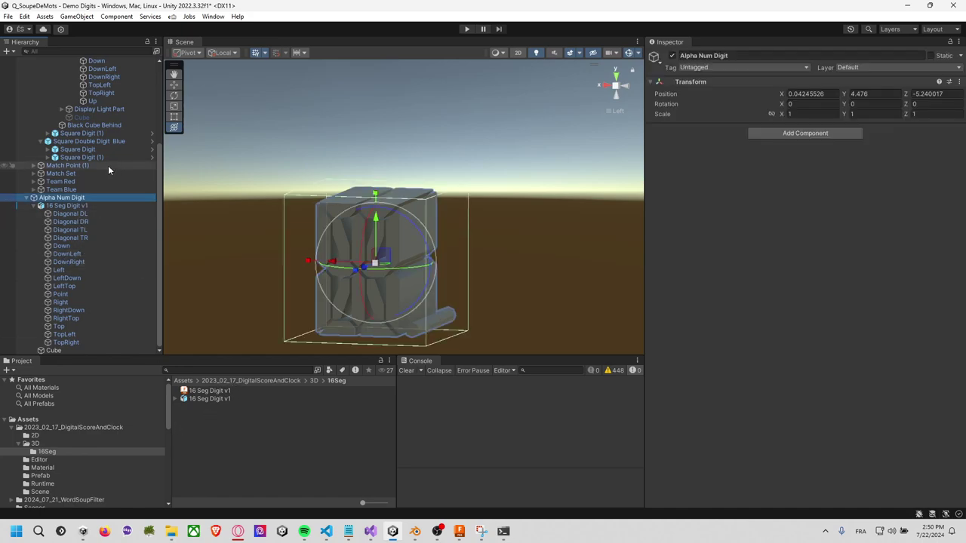
scroll(110, 166, "up", 3)
left_click(99, 137)
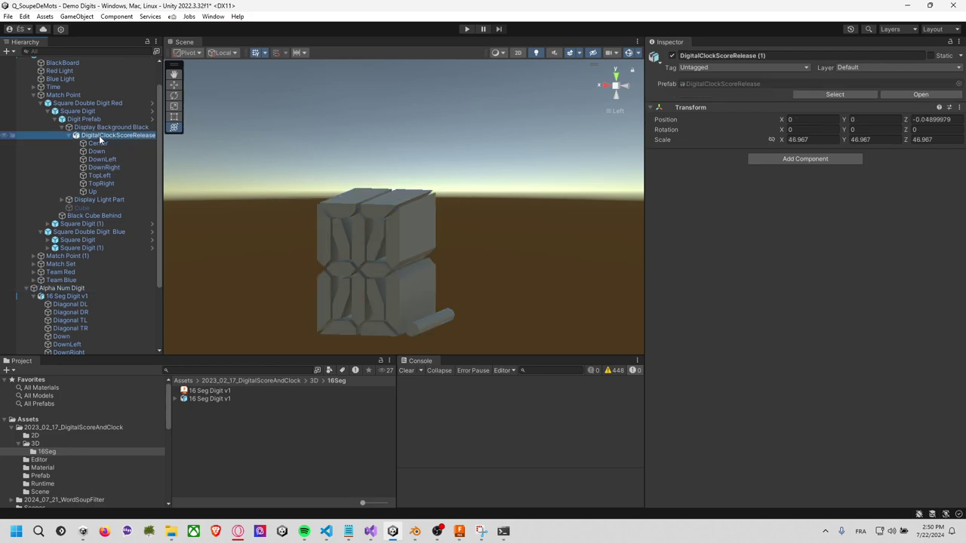
left_click(112, 128)
left_click(101, 120)
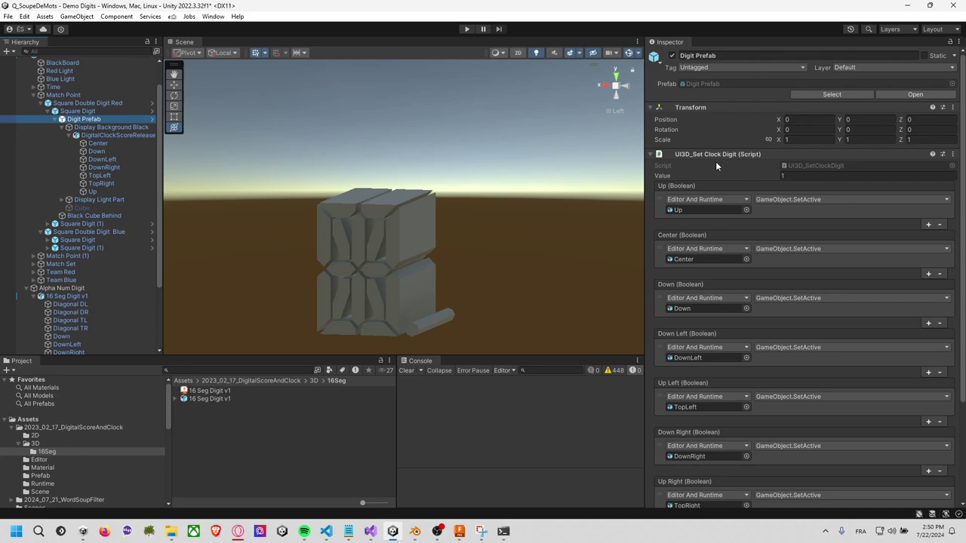
Open UI3D_SetClockDigit.cs in Visual Studio and go to the end of the file
double_click(797, 167)
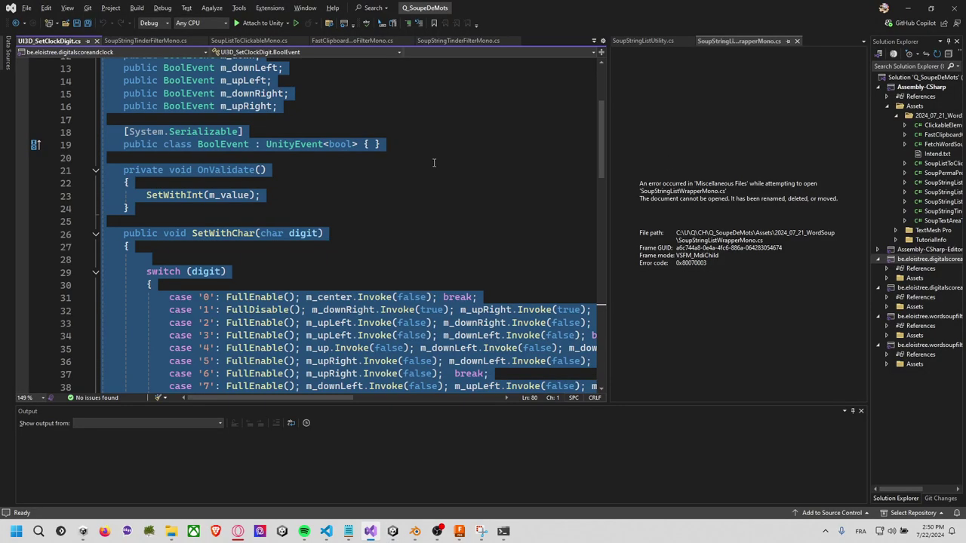
scroll(434, 163, "up", 4)
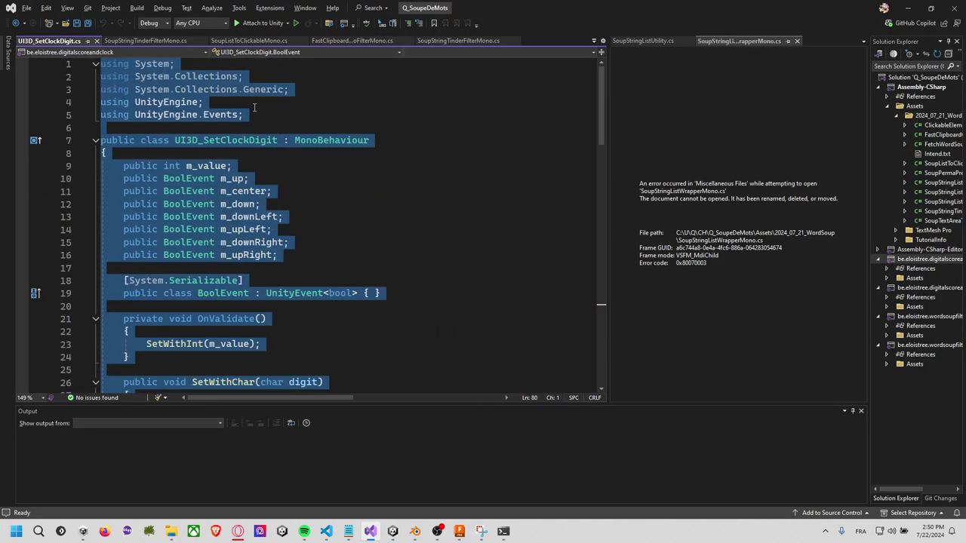
left_click(291, 124)
scroll(317, 151, "down", 2)
scroll(324, 159, "down", 9)
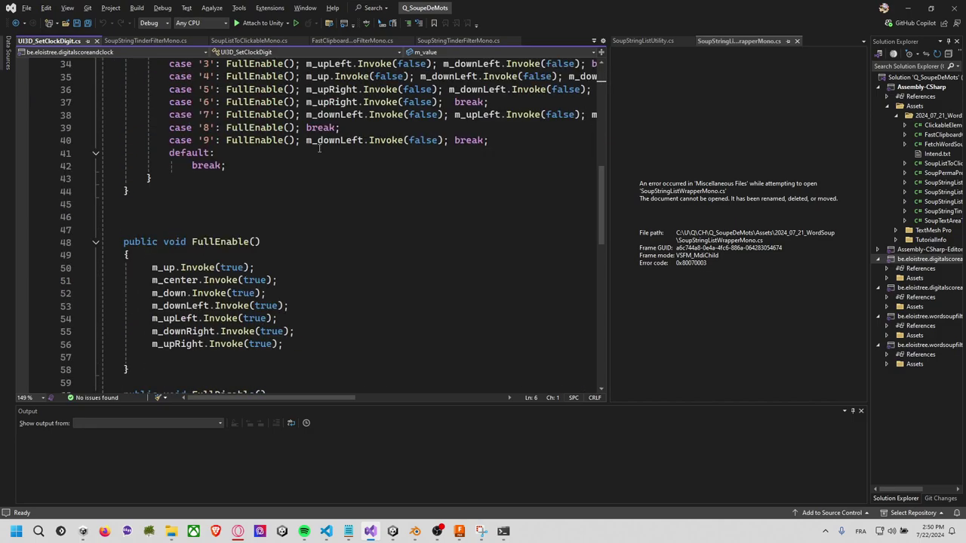
scroll(332, 169, "down", 12)
scroll(332, 169, "down", 3)
left_click(303, 197)
scroll(311, 190, "up", 4)
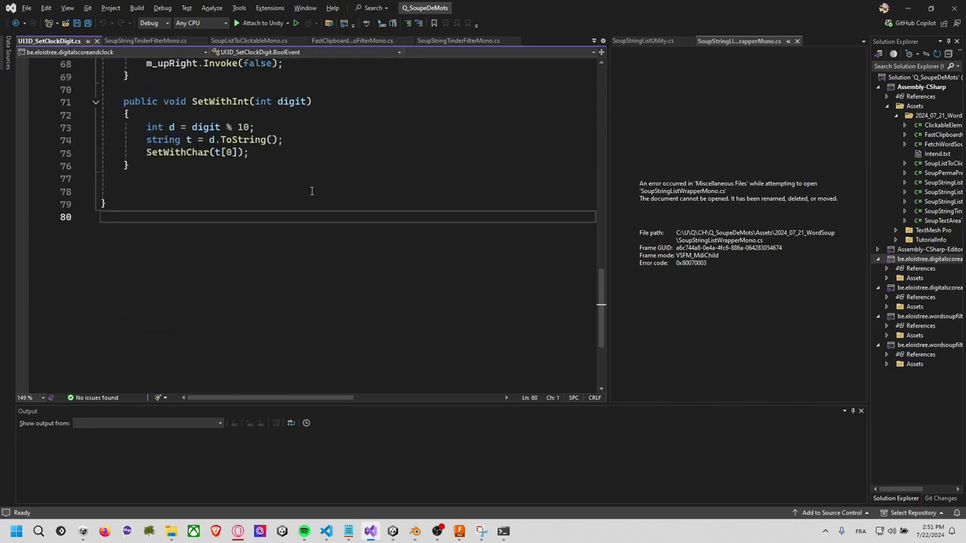
Paste a copy of the class at the end and delete its duplicated using lines
key("Return")
key("Return")
key("ctrl+v")
scroll(311, 196, "up", 5)
scroll(311, 204, "up", 10)
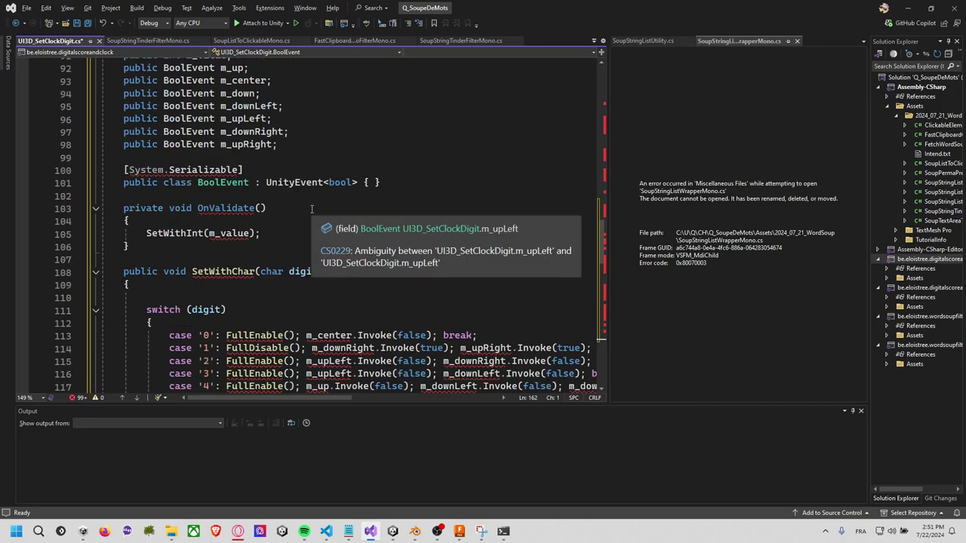
scroll(311, 209, "up", 10)
scroll(257, 197, "down", 5)
left_click(251, 194)
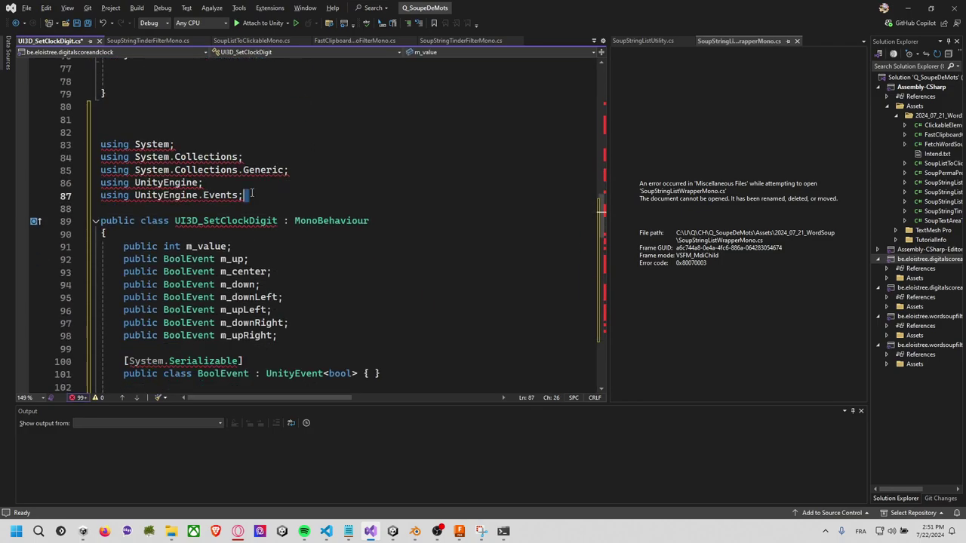
left_click_drag(251, 194, 100, 144)
key("Delete")
Rename the copied class to UI3D_SetAlphaNumDigit
left_click(213, 157)
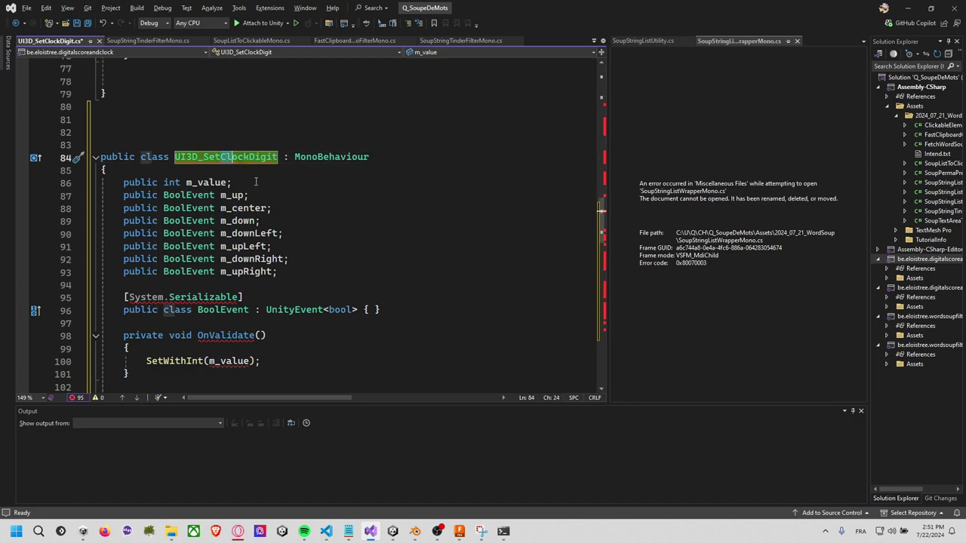
key("Right")
key("Right")
key("Right")
key("BackSpace")
key("BackSpace")
key("BackSpace")
type("Alpha")
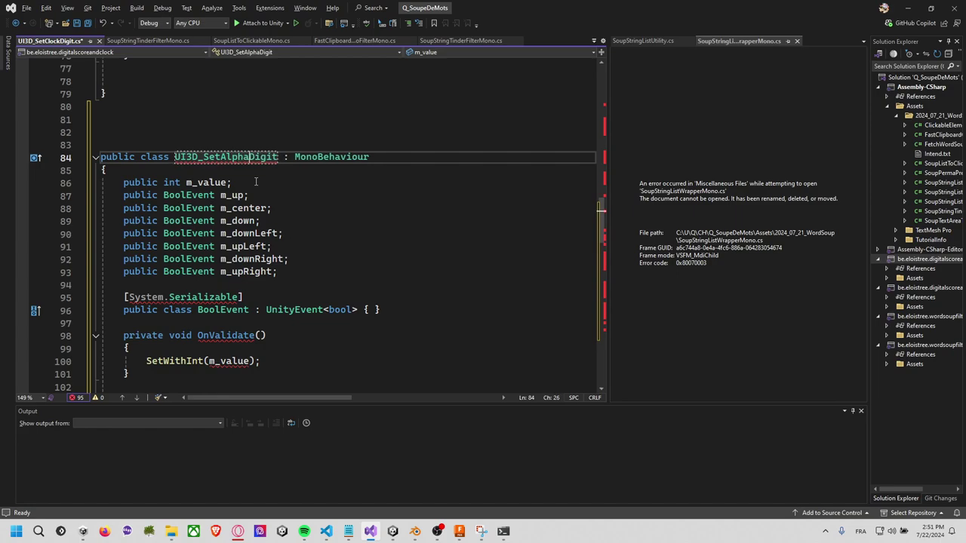
type("Num")
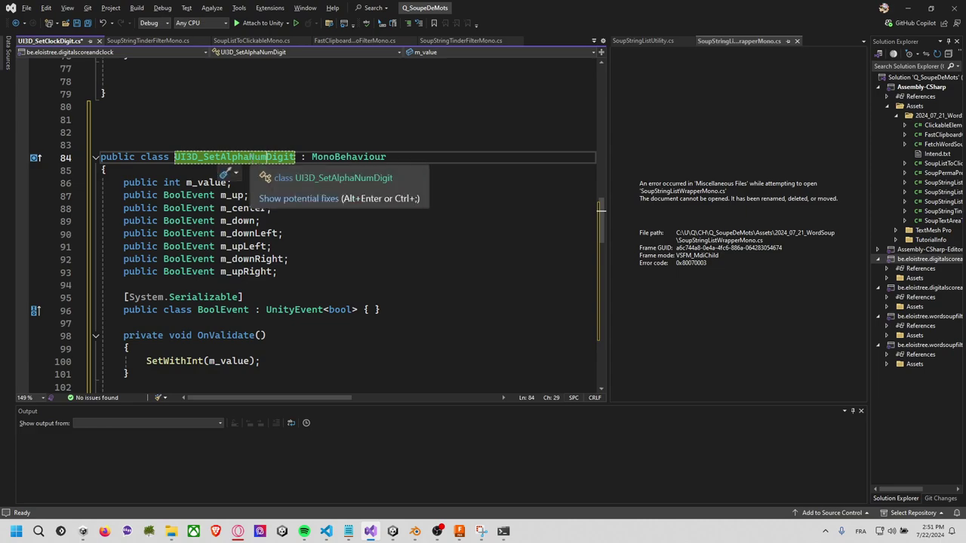
left_click(255, 199)
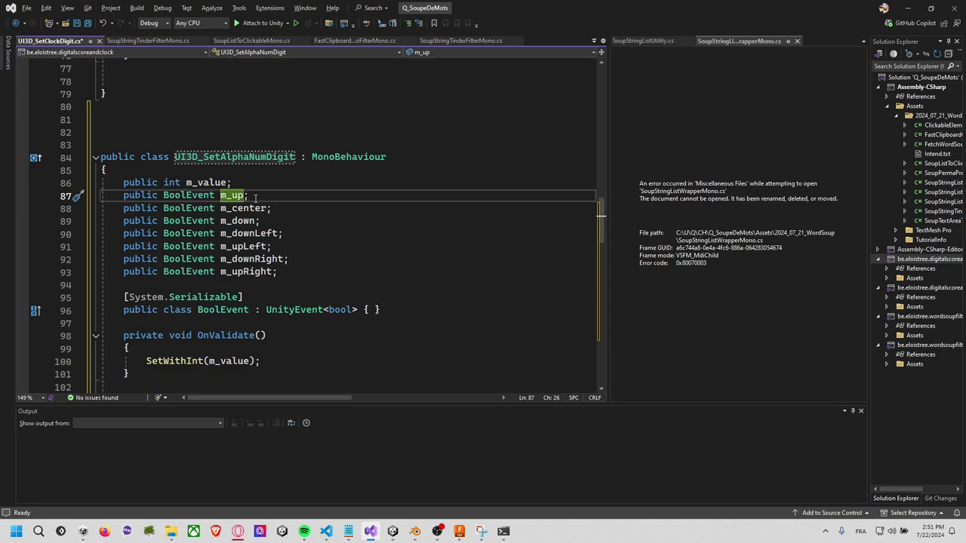
Rename the field to m_left and duplicate the declaration as m_down
key("BackSpace")
key("BackSpace")
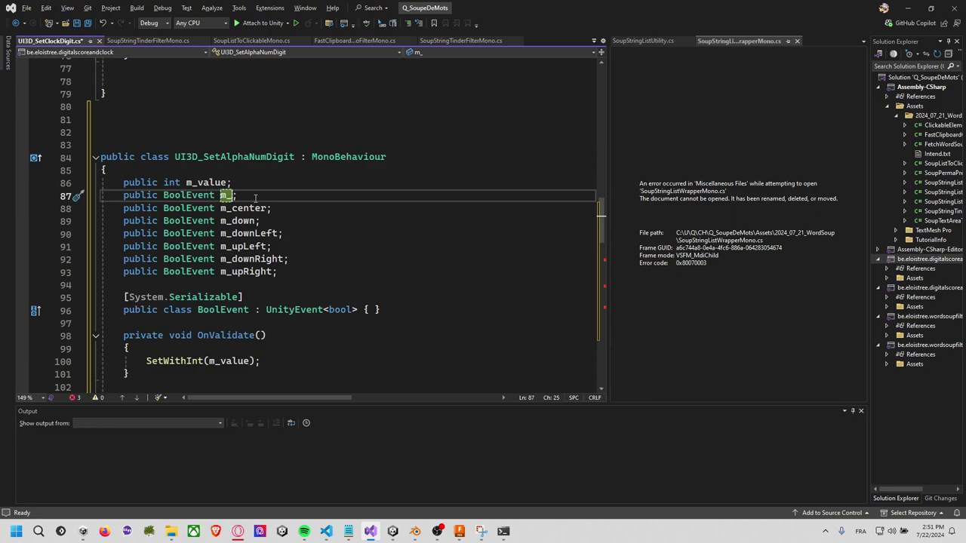
type("left")
key("End")
key("shift+Up")
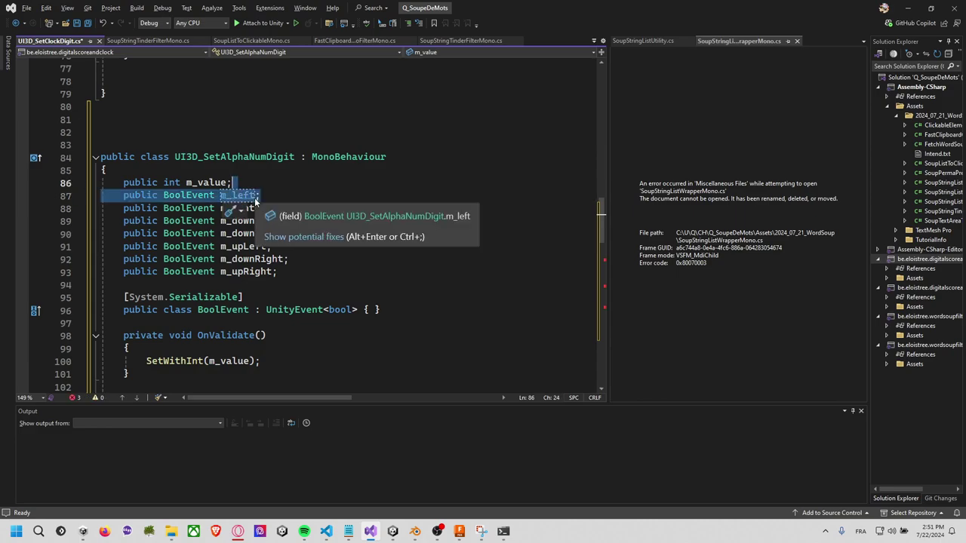
key("ctrl+d")
key("Left")
key("BackSpace")
key("BackSpace")
key("BackSpace")
type("dow")
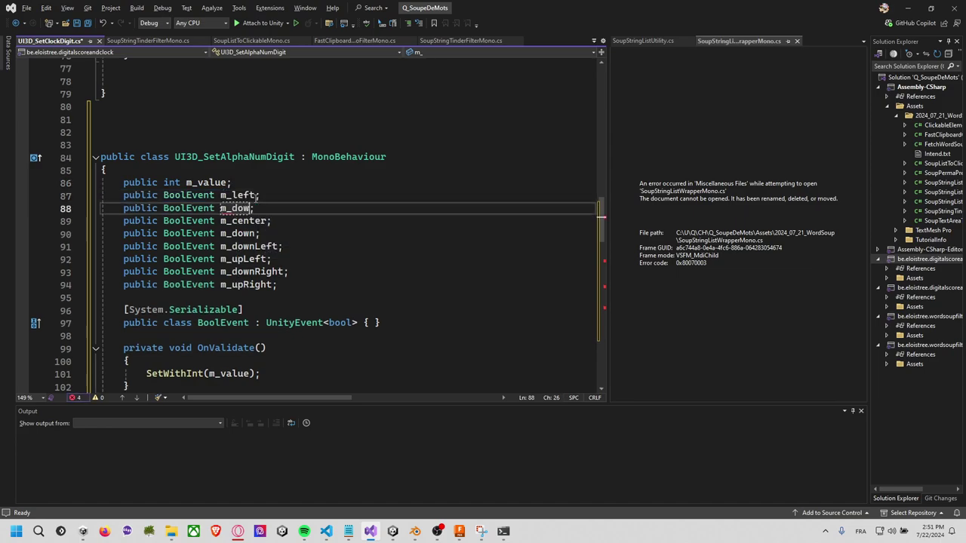
type("n")
Duplicate the m_left declaration again and rename the copy m_right
key("Up")
key("End")
key("shift+Up")
key("ctrl+d")
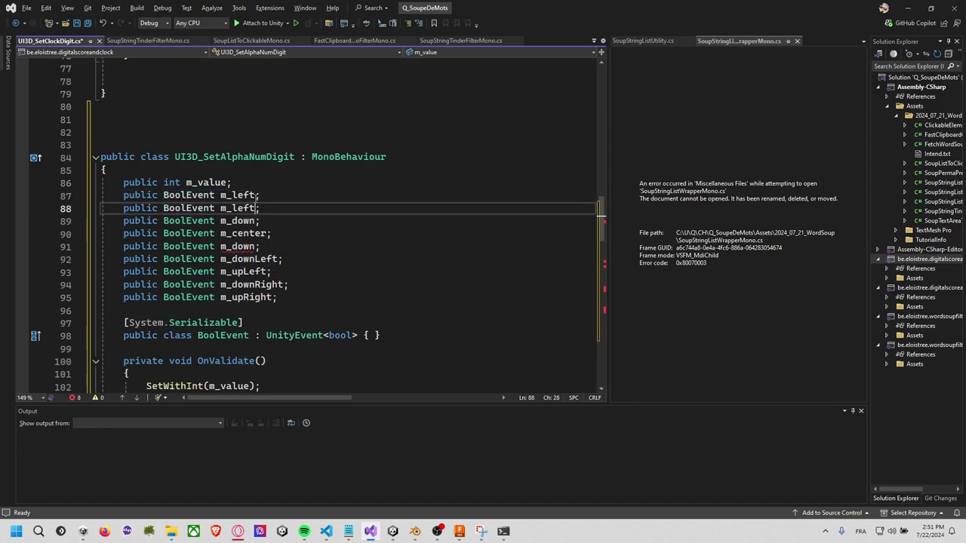
key("ctrl+shift+Left")
type("m_right")
Duplicate the m_down declaration and rename the copy m_up
key("Down")
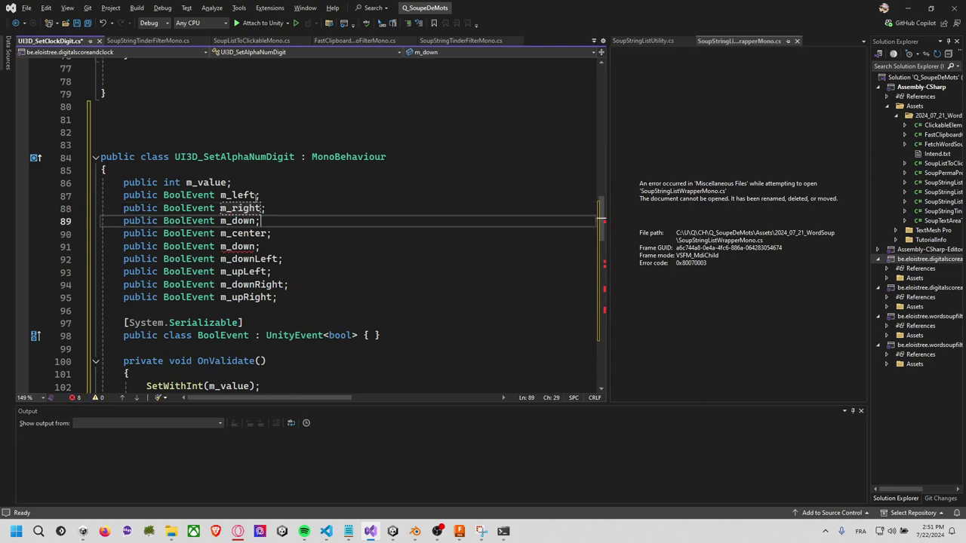
key("shift+Up")
key("ctrl+d")
key("Left")
key("BackSpace")
key("BackSpace")
key("BackSpace")
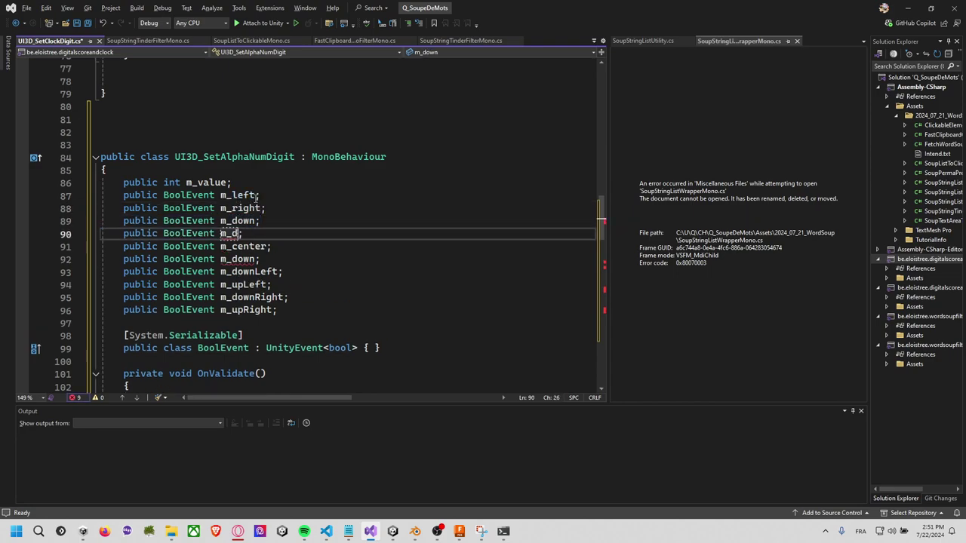
key("BackSpace")
type("up")
Declare a public BoolEvent m_topLeft field below m_up
key("Return")
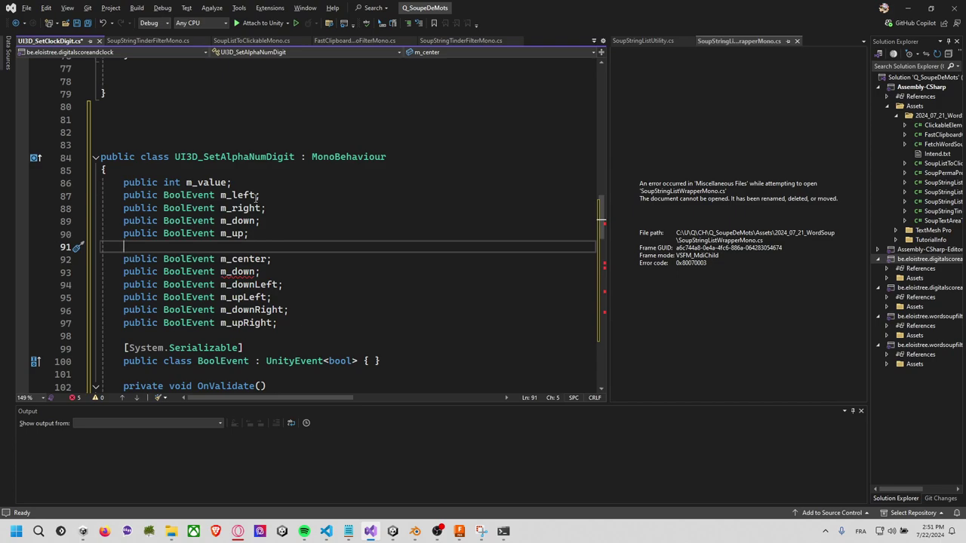
type("public bool")
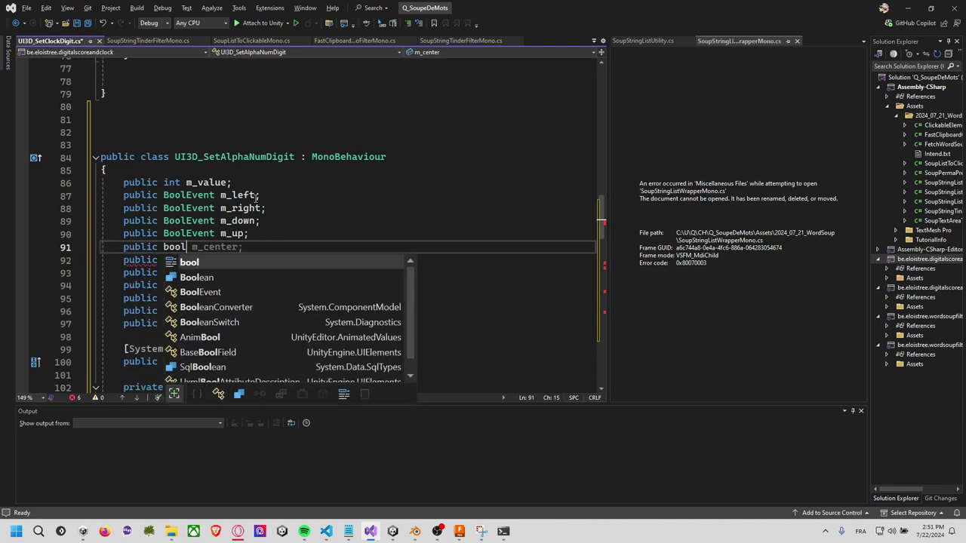
key("Down")
key("Down")
type("m_")
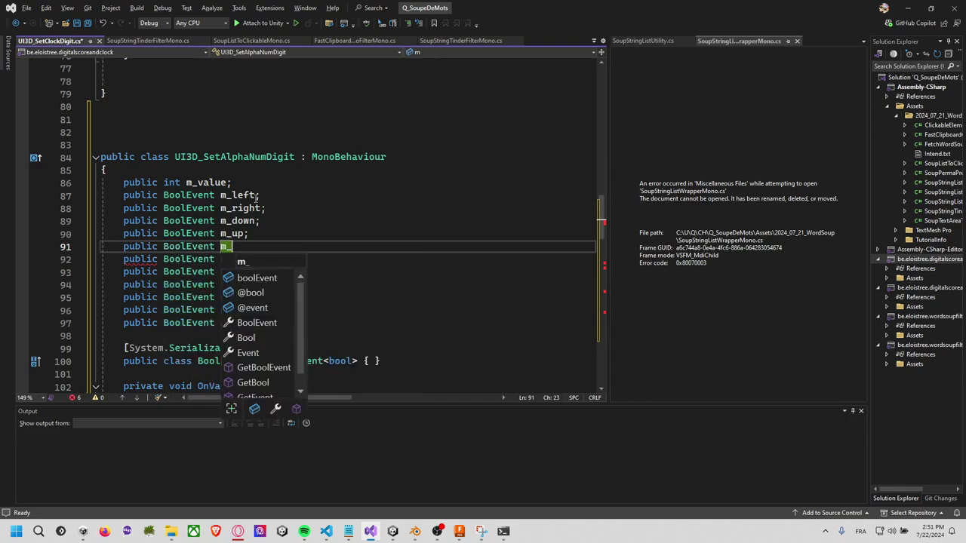
type("top")
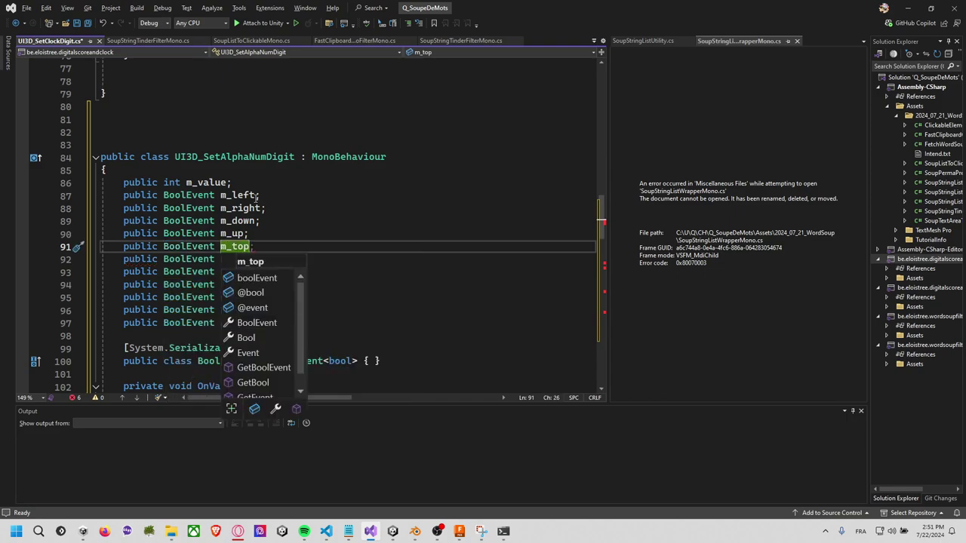
type("Left")
key("Escape")
Duplicate m_topLeft and rename the copy m_topright
key("Home")
key("Down")
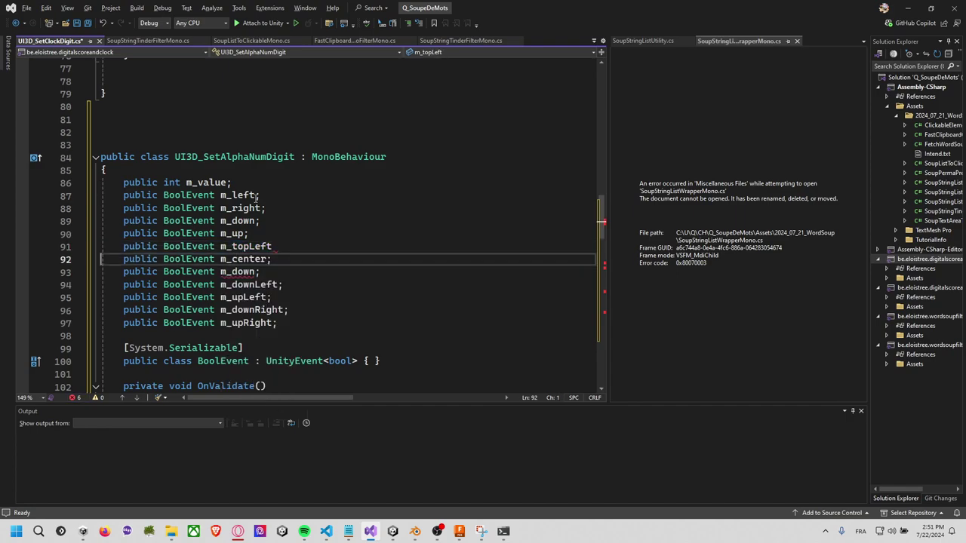
key("Up")
key("shift+Down")
key("ctrl+d")
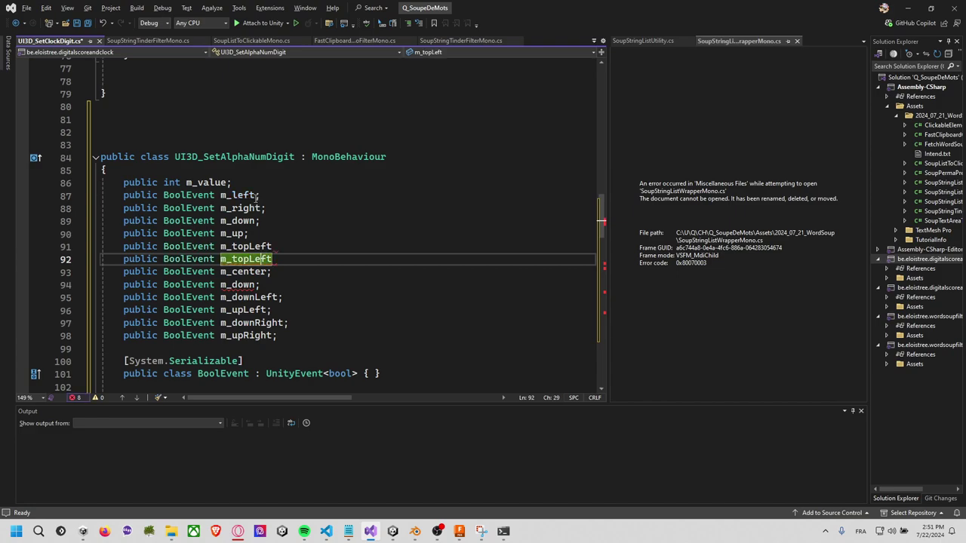
key("BackSpace")
key("BackSpace")
key("Delete")
key("Delete")
type("right")
Add blank lines above m_topLeft and below m_topright to group the fields
key("Up")
key("Down")
key("End")
key("Return")
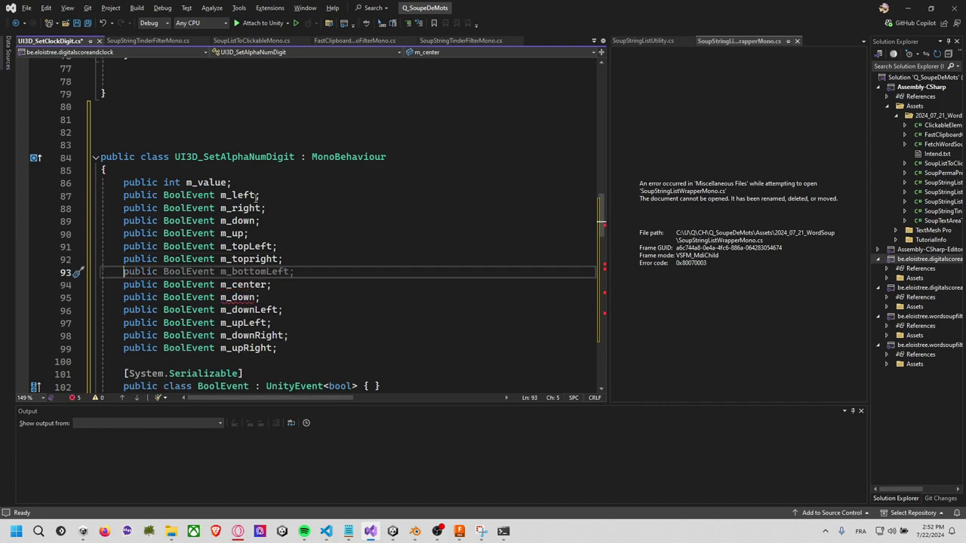
key("Up")
key("Up")
key("Up")
key("End")
key("Return")
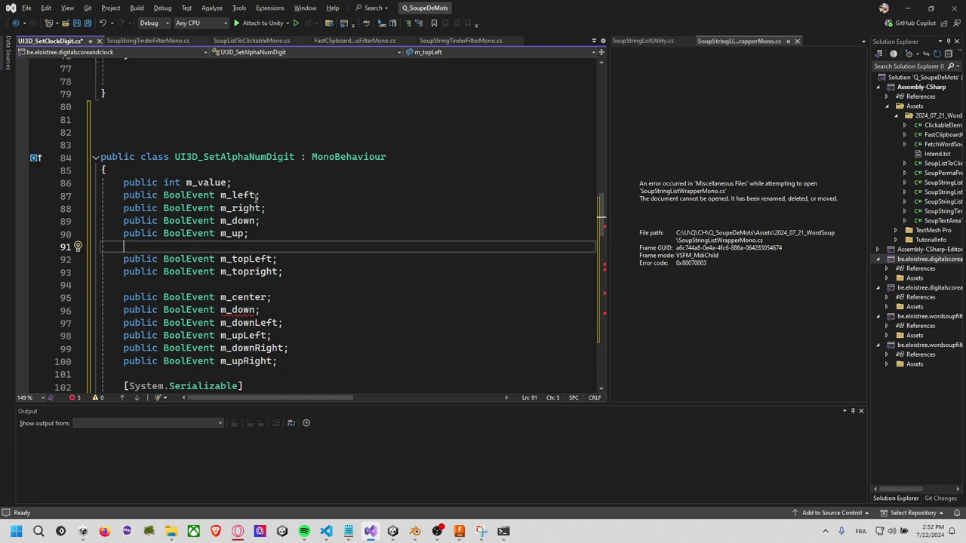
Tidy the blank lines and start a new field line below m_up
key("Return")
type("public")
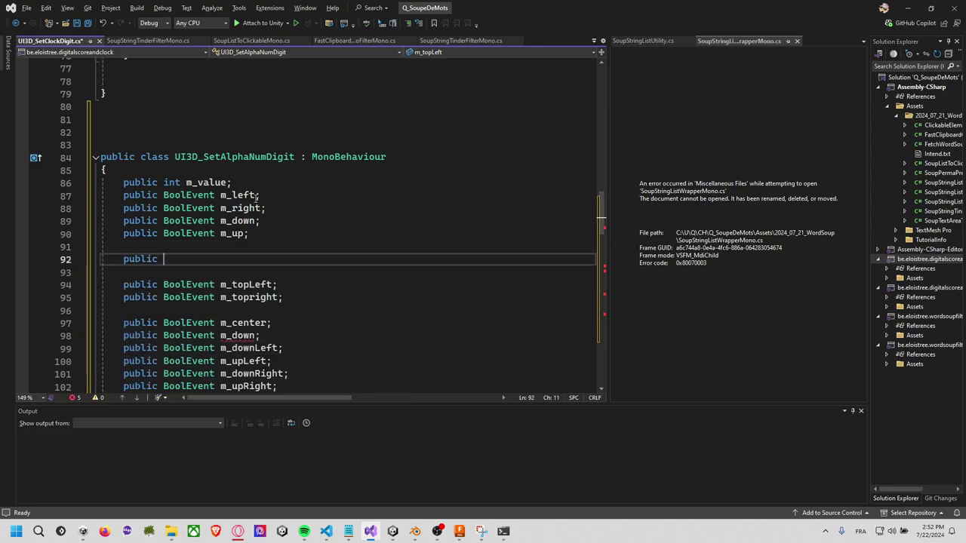
key("BackSpace")
key("BackSpace")
key("BackSpace")
key("BackSpace")
key("BackSpace")
key("shift+Up")
key("shift+Up")
key("Up")
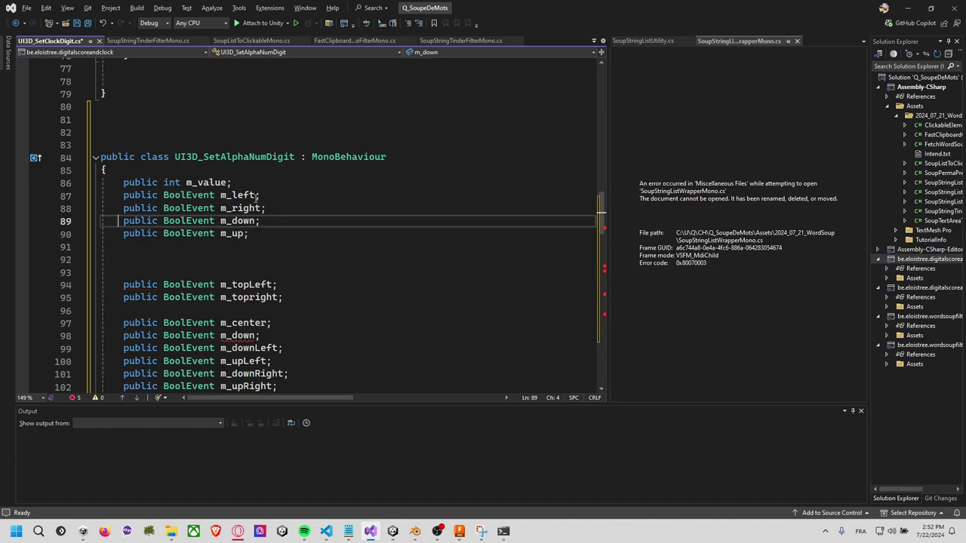
key("Down")
key("Down")
key("Return")
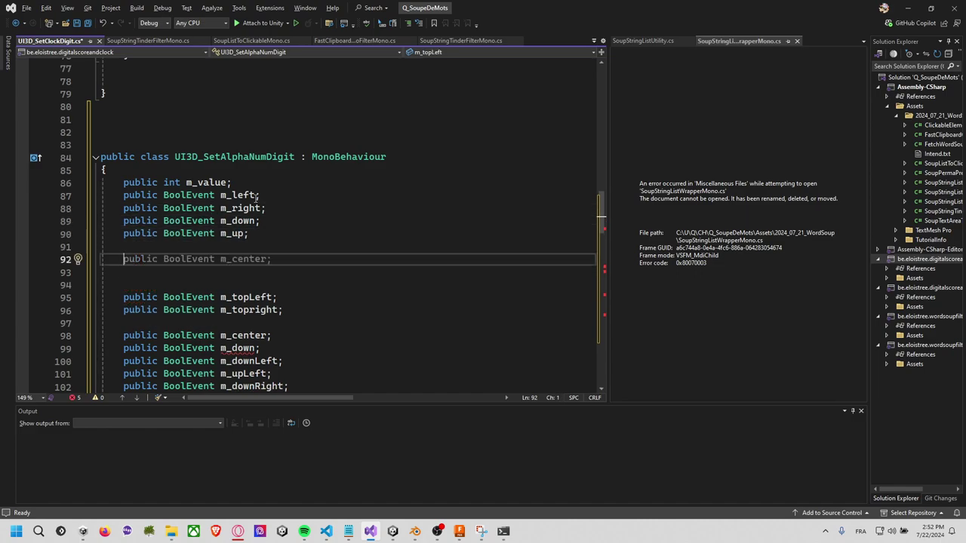
Accept the Copilot BoolEvent suggestion and name it m_diagonalTopLeft
key("Tab")
key("BackSpace")
key("BackSpace")
key("BackSpace")
key("BackSpace")
key("BackSpace")
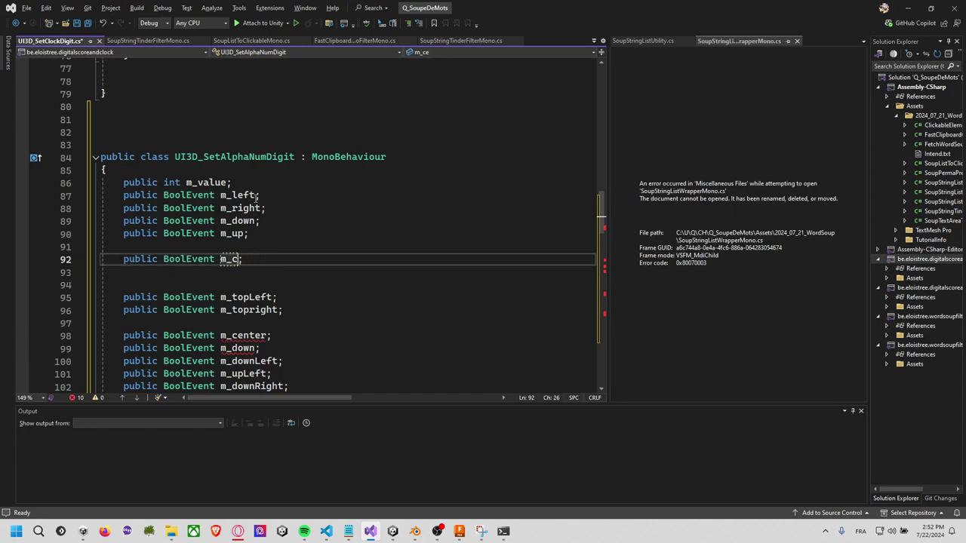
key("BackSpace")
type("diagonal")
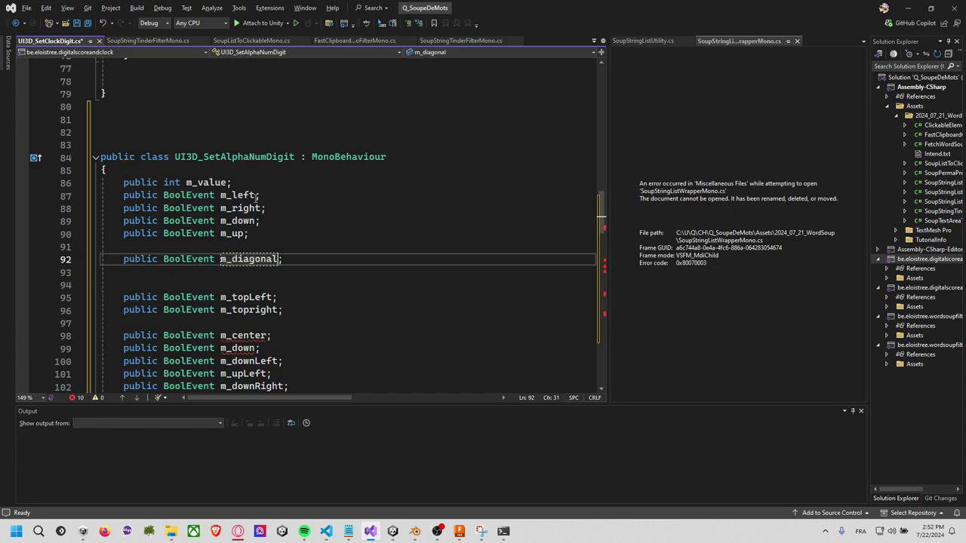
type("T")
type("oP")
key("BackSpace")
type("pLeft")
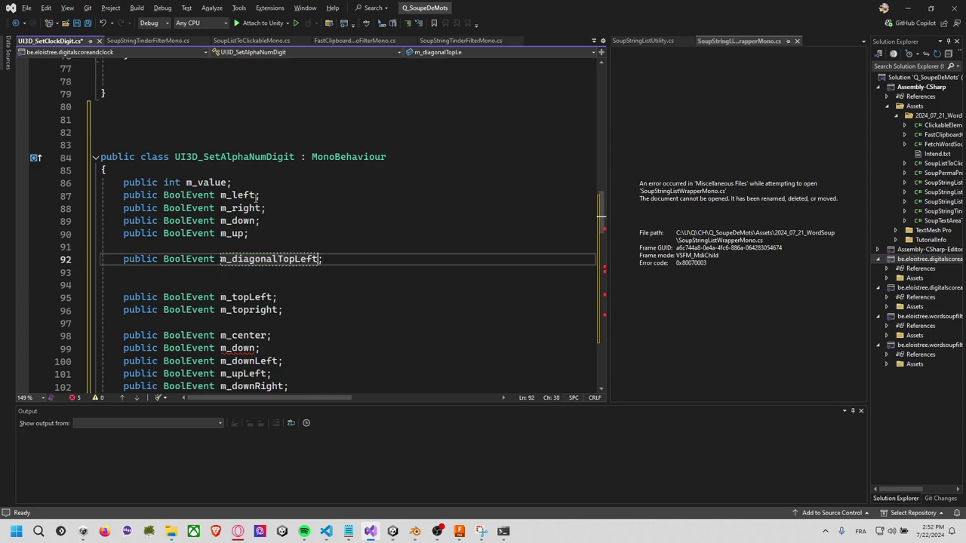
Duplicate it as m_diagonalTopRight and delete the extra copy
key("ctrl+d")
key("ctrl+d")
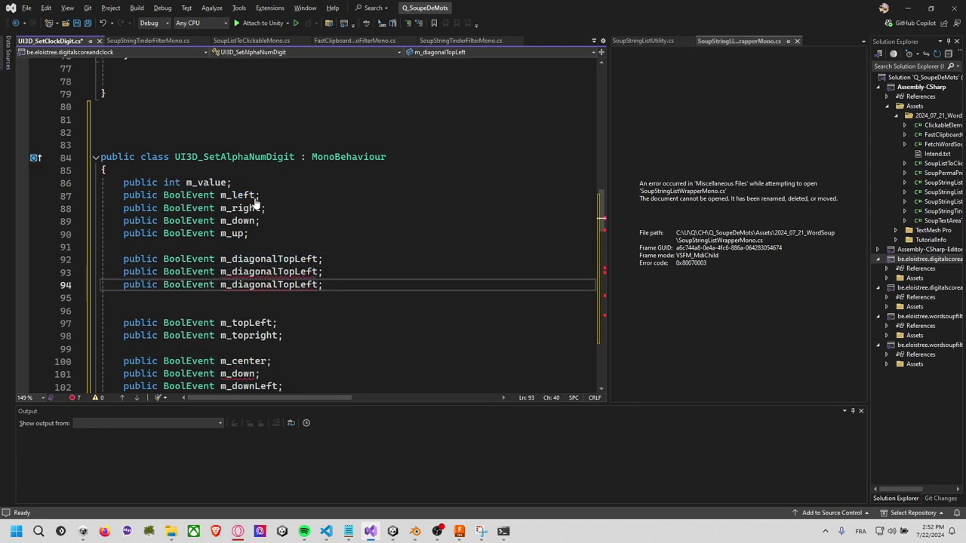
key("Up")
key("Left")
key("BackSpace")
key("BackSpace")
key("BackSpace")
type("Right")
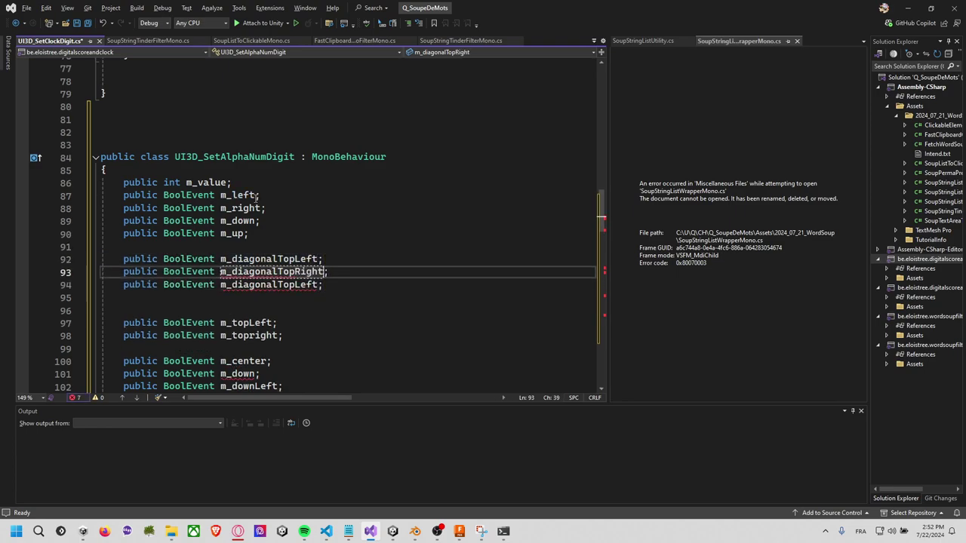
key("Down")
key("shift+Up")
key("Delete")
Duplicate both diagonal fields and box-edit Top to Down, giving m_diagonalDownLeft and m_diagonalDownRight
key("shift+Up")
key("shift+Up")
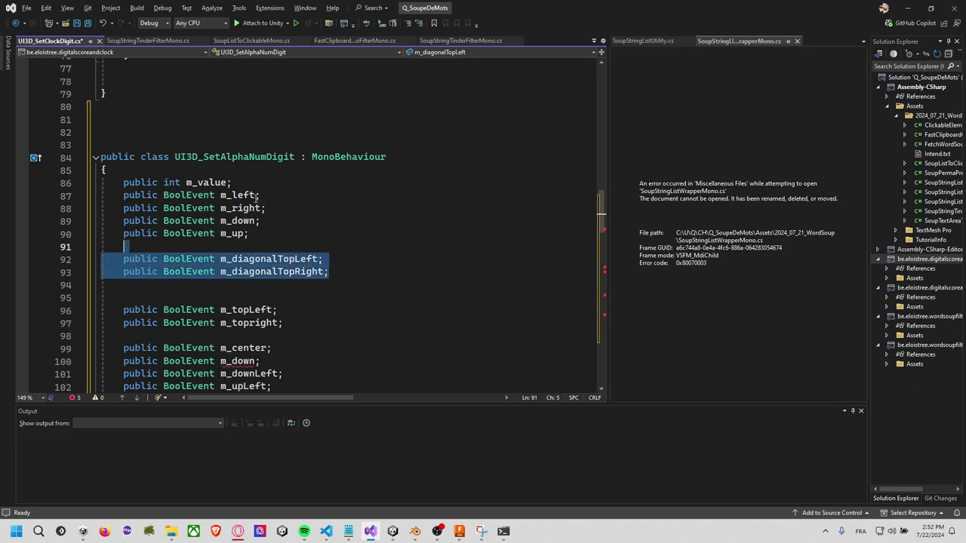
key("ctrl+d")
key("Left")
key("Left")
key("Left")
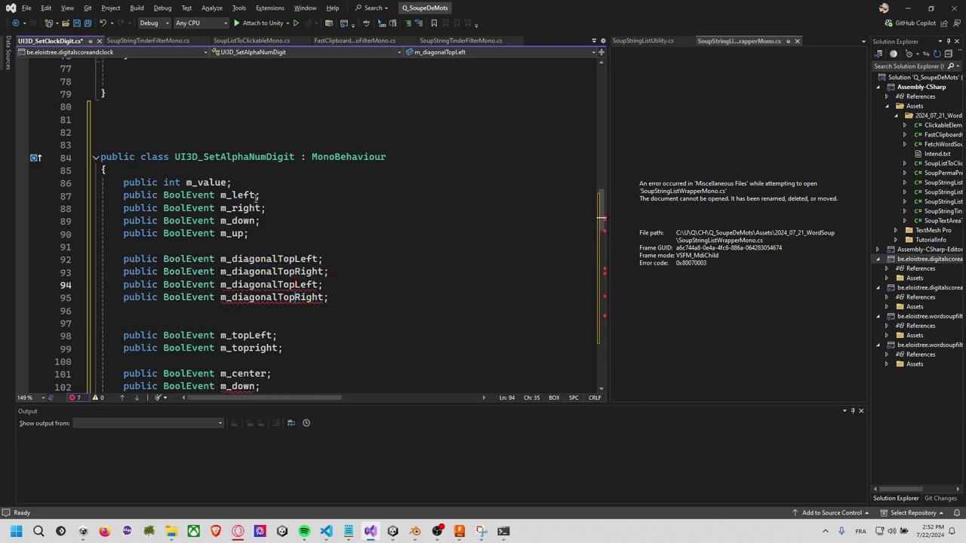
key("shift+alt+Up")
key("shift+alt+Right")
key("BackSpace")
type("Down")
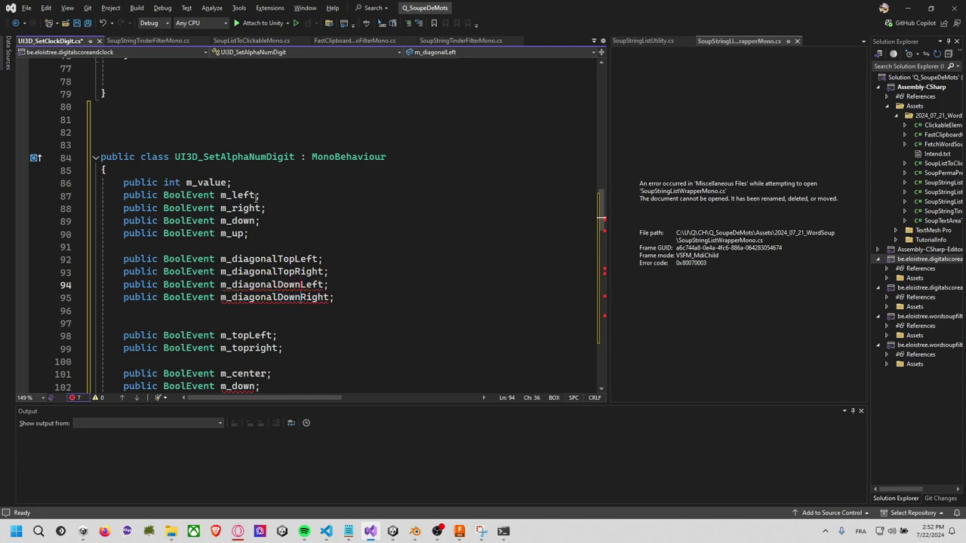
key("Right")
left_click(345, 285)
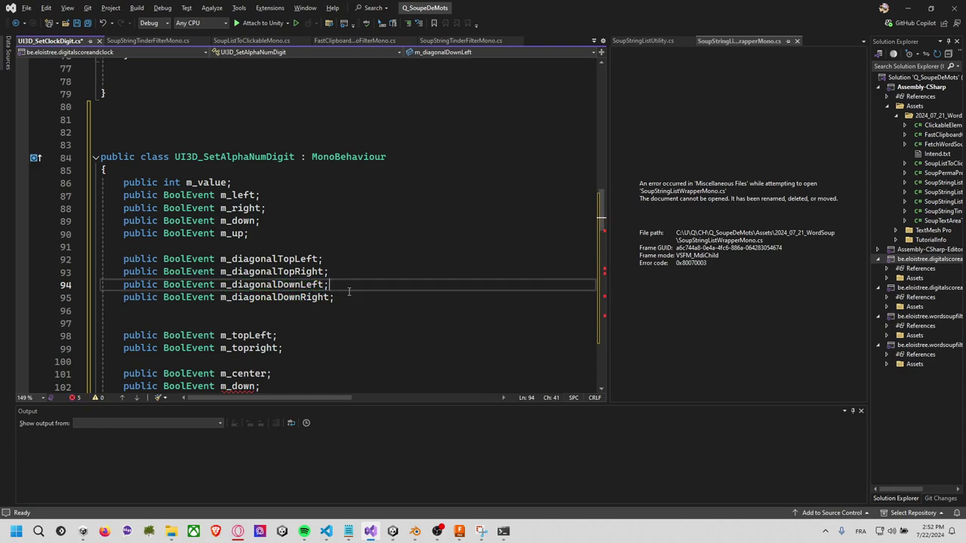
scroll(343, 286, "down", 2)
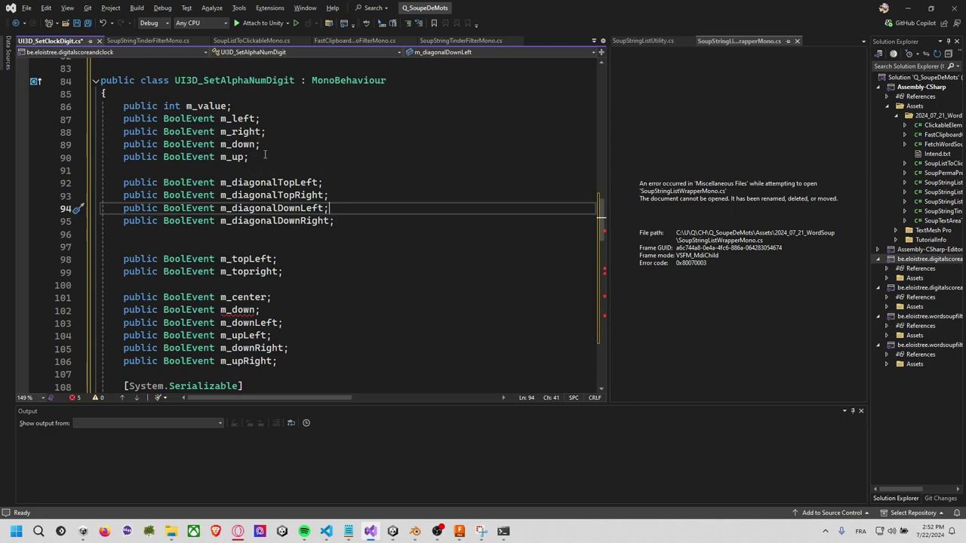
Delete the old segment field declarations below m_topLeft and m_topright
left_click(298, 261)
left_click(299, 278)
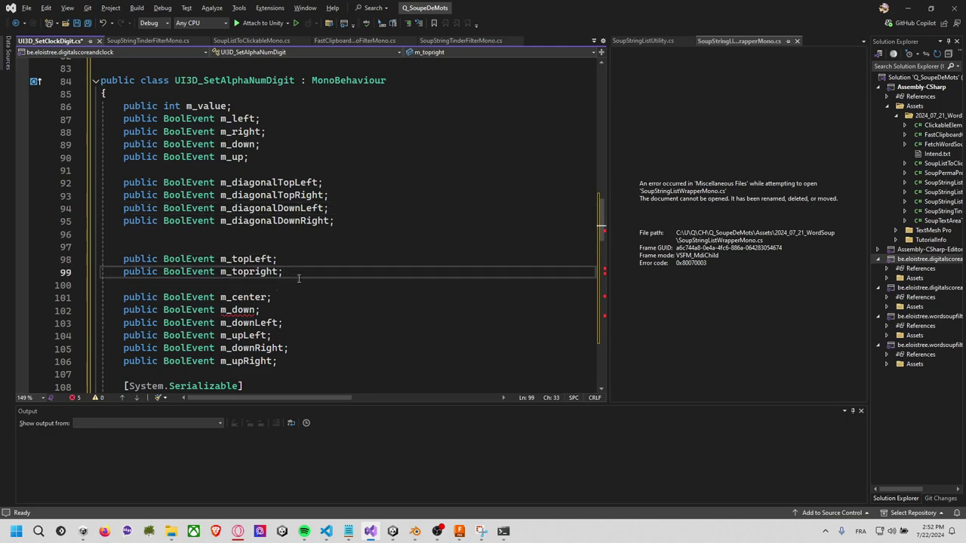
key("Down")
key("shift+Down")
key("shift+Down")
key("shift+Down")
key("shift+Down")
key("shift+Down")
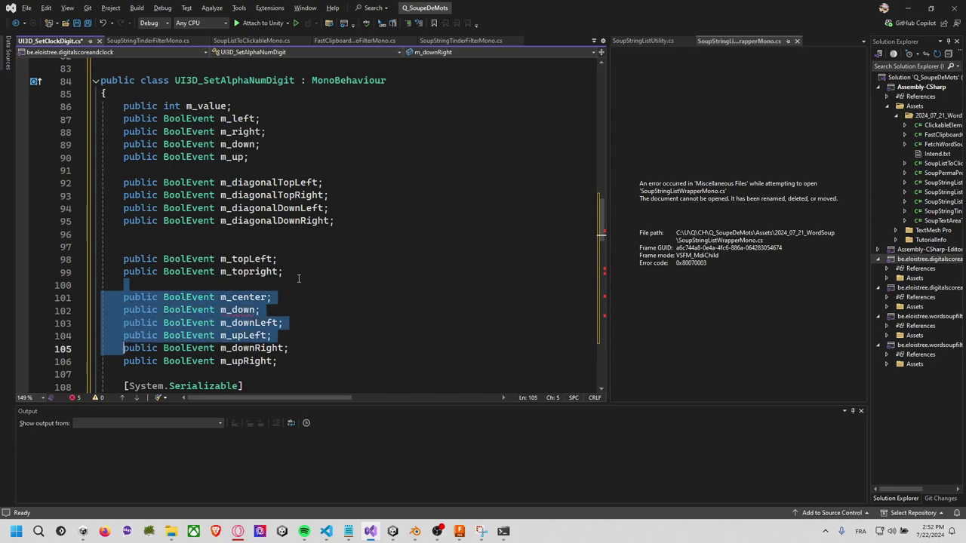
key("shift+Down")
key("shift+Down")
key("shift+Down")
key("Delete")
key("Up")
key("Return")
key("Return")
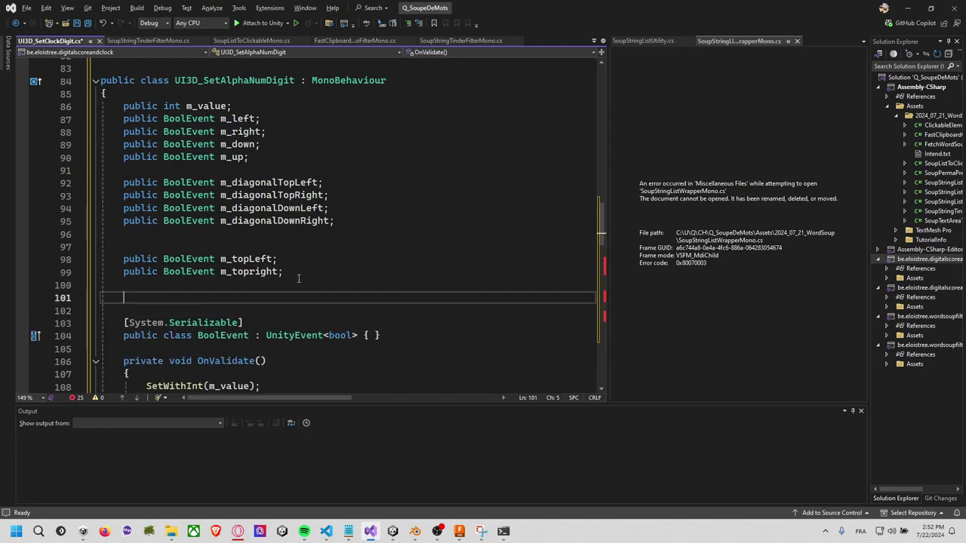
Duplicate the m_topLeft and m_topright fields and rename the copies to m_downBorderLeft and m_downBorderright
key("Up")
key("Up")
key("Up")
key("shift+Down")
key("shift+Down")
key("Left")
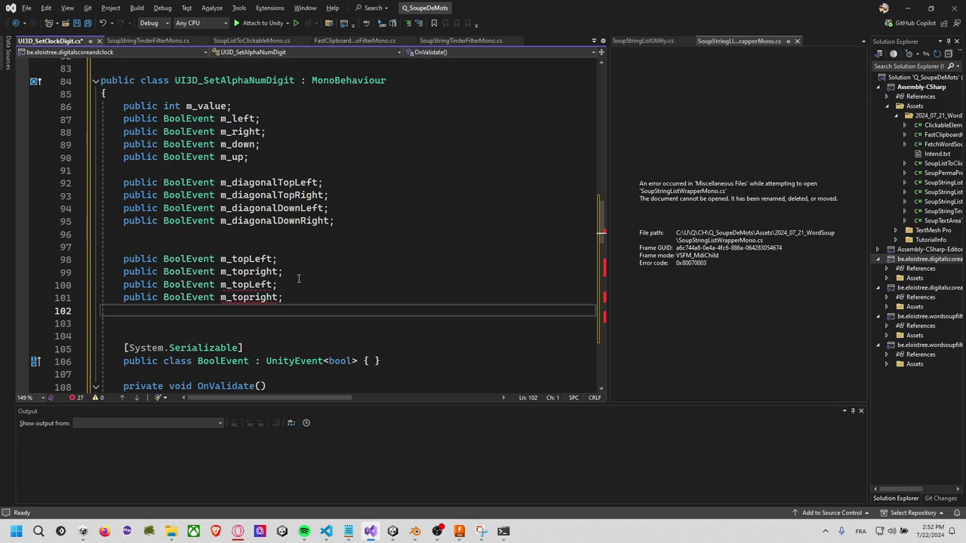
key("Up")
key("Left")
key("Left")
key("Left")
key("shift+alt+Down")
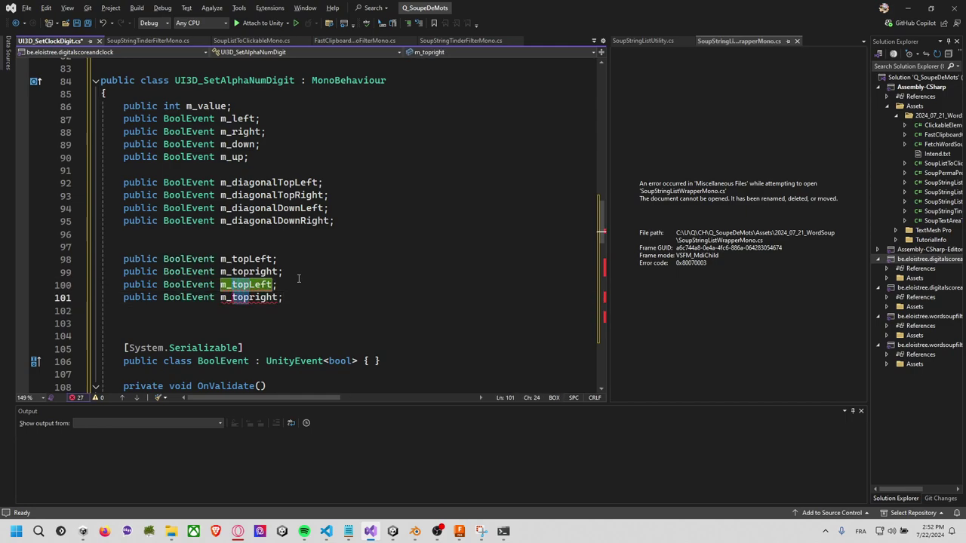
key("BackSpace")
key("BackSpace")
key("BackSpace")
type("donw")
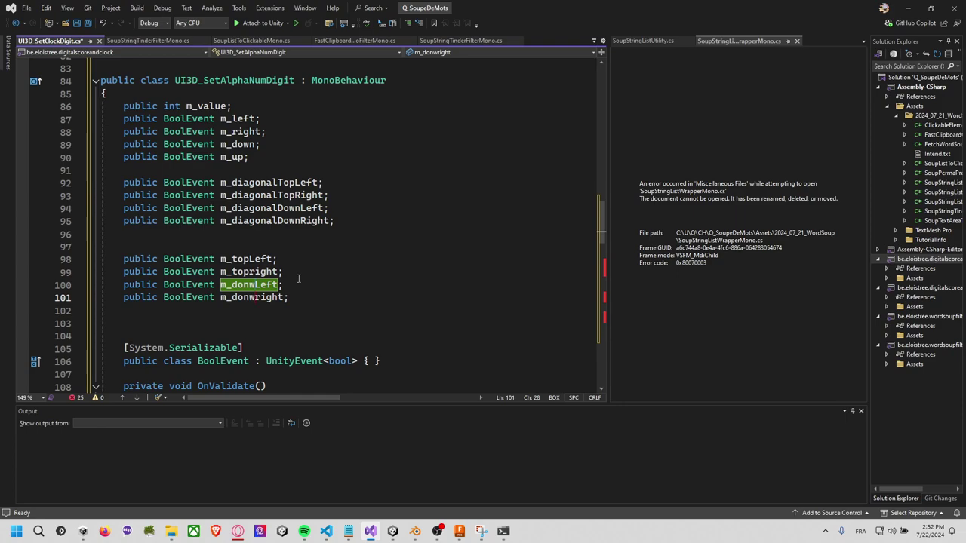
key("BackSpace")
key("BackSpace")
key("BackSpace")
type("w")
key("BackSpace")
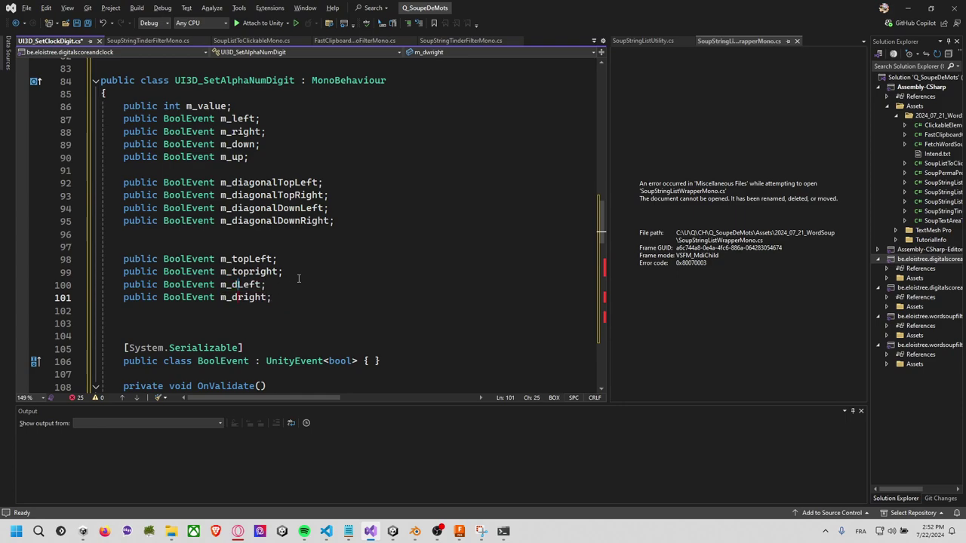
type("ownBorder")
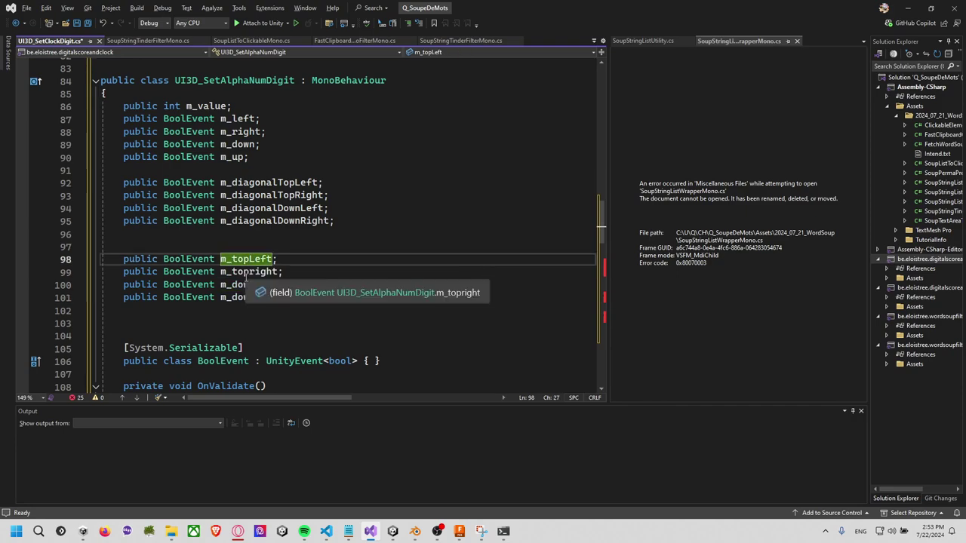
Rename the top fields to m_topBorderLeft and m_topBorderRight, then save the script
left_click_drag(249, 258, 249, 272, "alt")
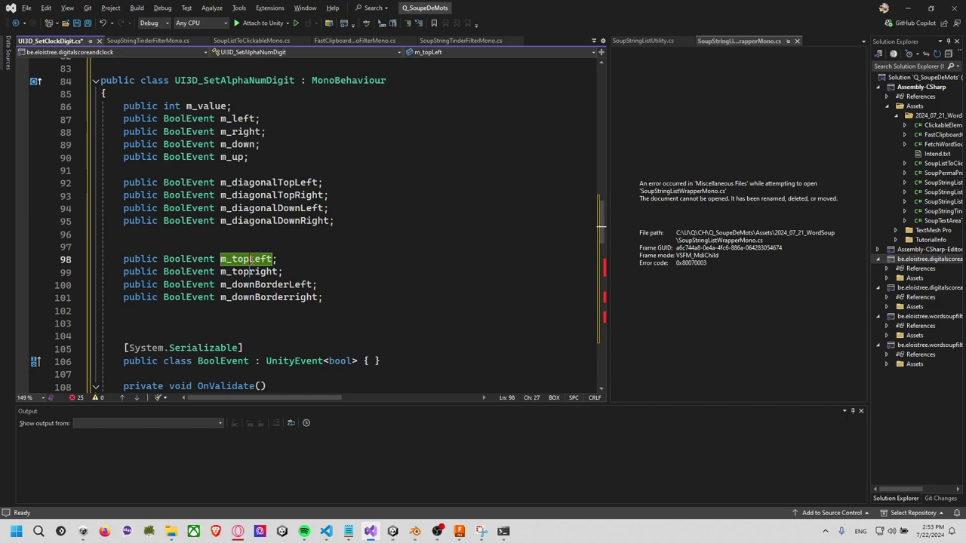
type("Border")
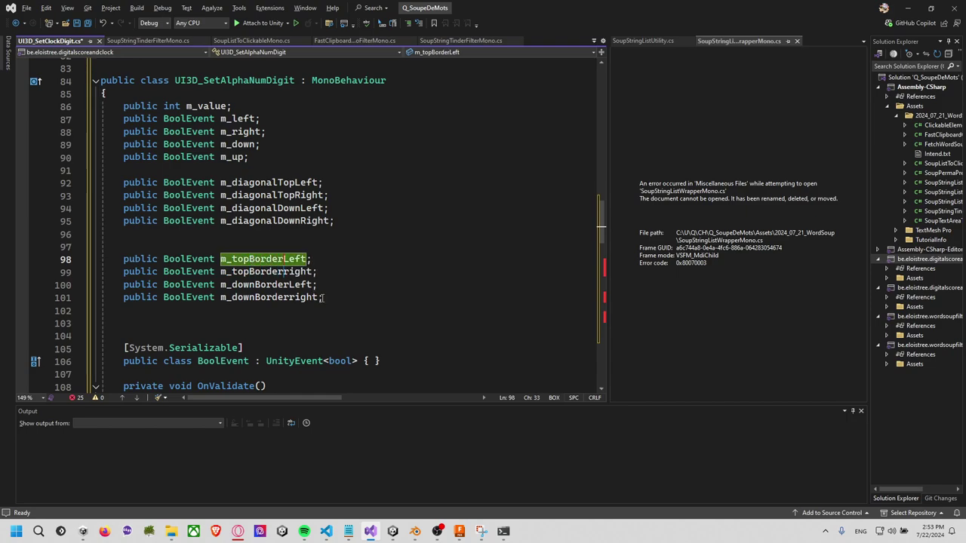
left_click(332, 298)
key("Return")
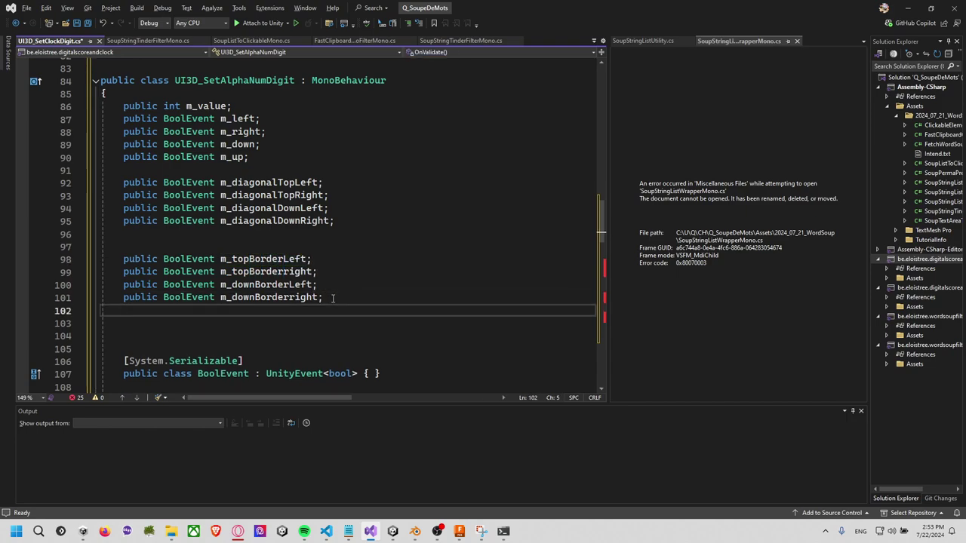
key("Up")
key("Up")
key("Up")
key("Right")
key("Right")
key("Right")
key("Right")
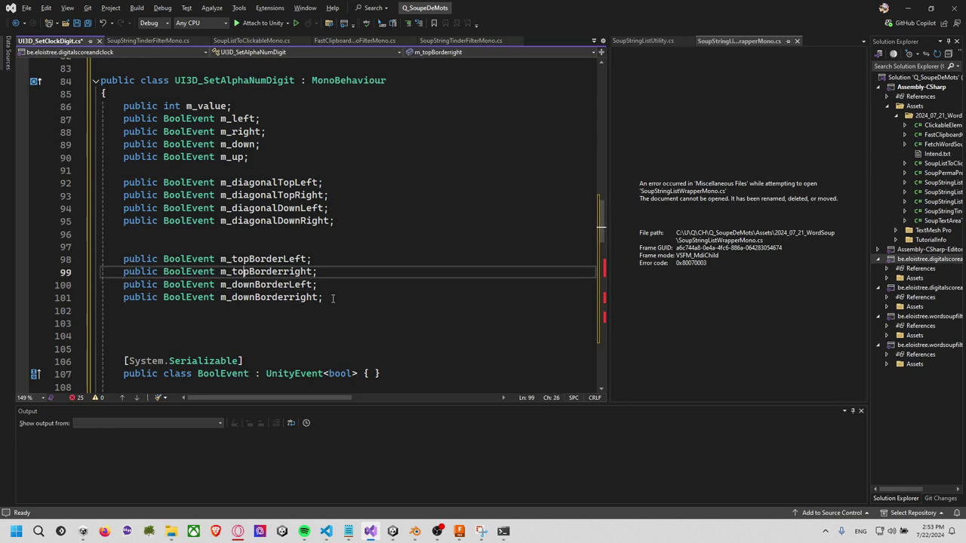
key("Right")
key("Right")
key("Right")
key("BackSpace")
type("R")
key("Right")
key("Down")
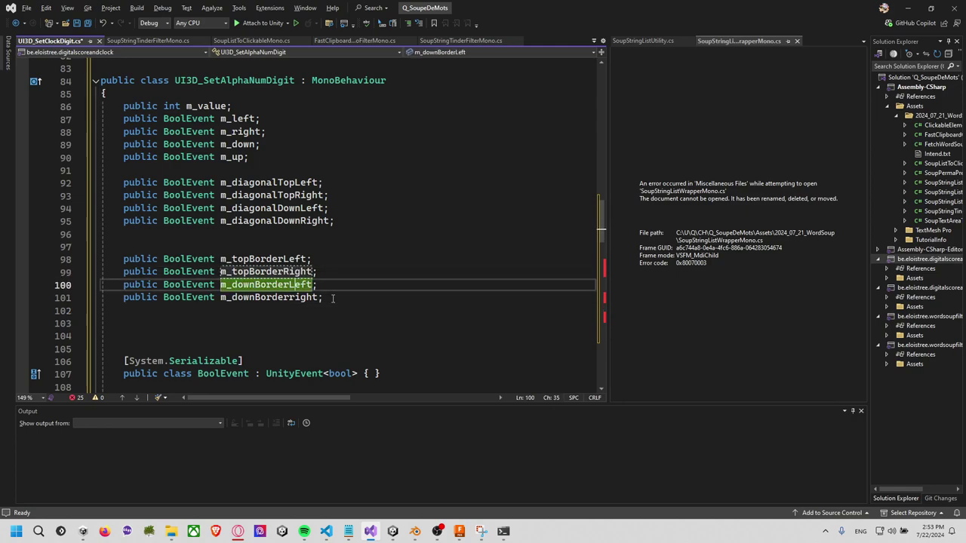
key("ctrl+s")
Append 'Side' to the four border field names, e.g. m_topBorderLeftSide
key("Down")
key("Down")
key("Up")
key("Up")
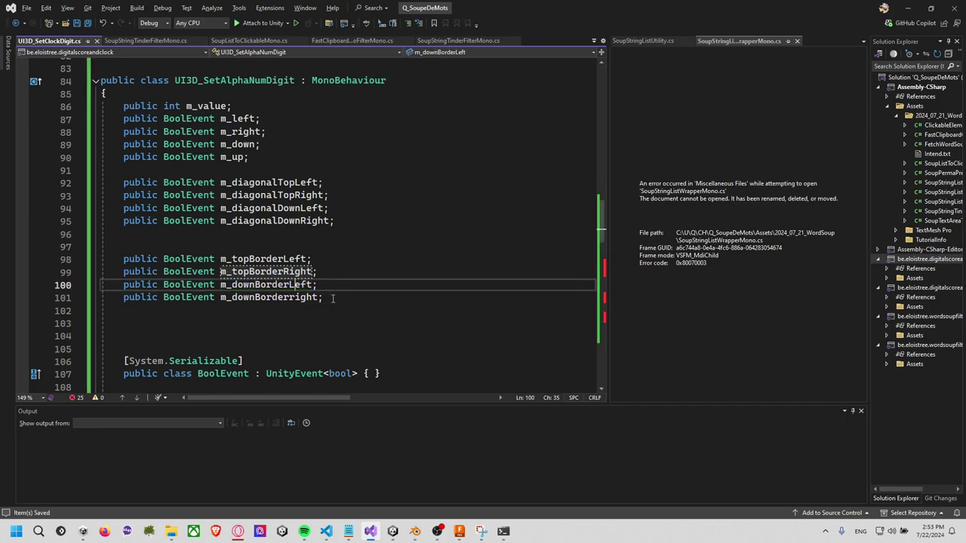
key("Down")
key("Up")
key("Up")
key("Up")
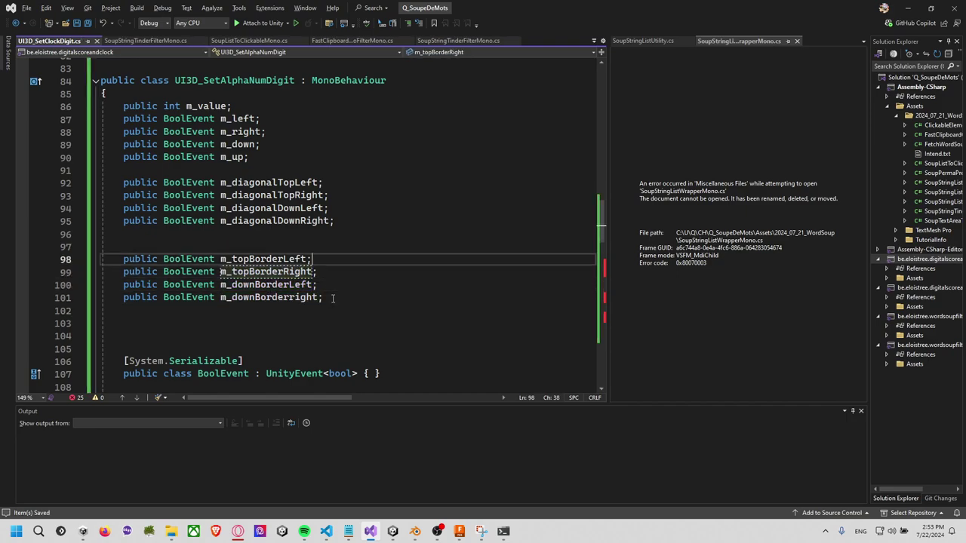
key("Left")
type("Side")
key("Down")
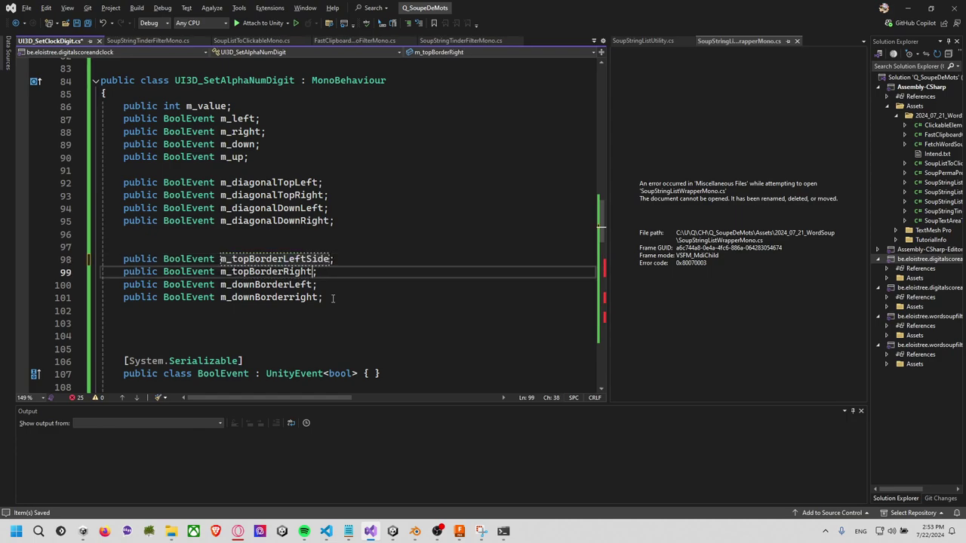
key("Left")
type("Side")
key("Down")
key("Left")
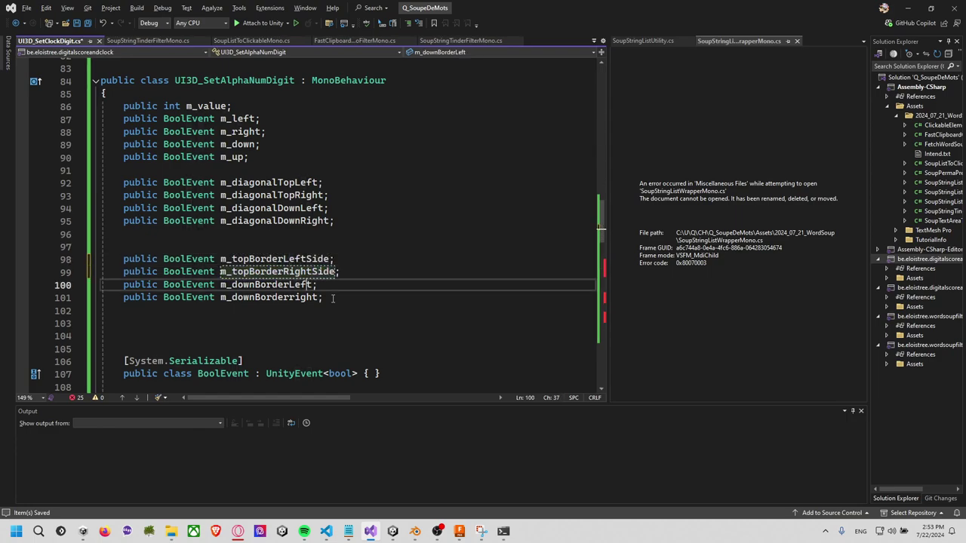
type("Side")
key("Down")
key("Left")
type("Side")
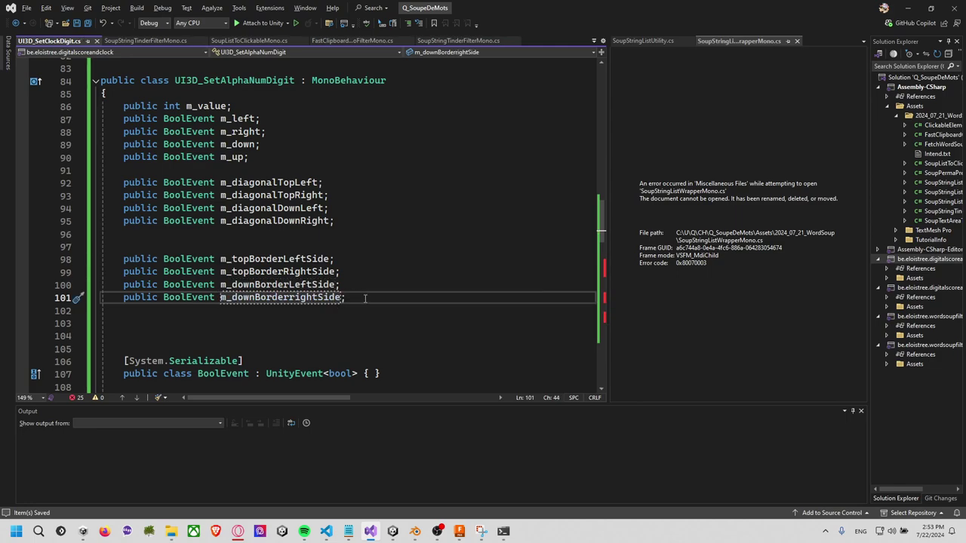
Copy the four border fields and rename the pasted copies to m_leftBorder… and m_rightBorder…
mouse_move(365, 299)
left_mouse_down()
mouse_move(334, 258)
mouse_move(381, 249)
left_mouse_up()
key("ctrl+c")
key("Right")
key("ctrl+v")
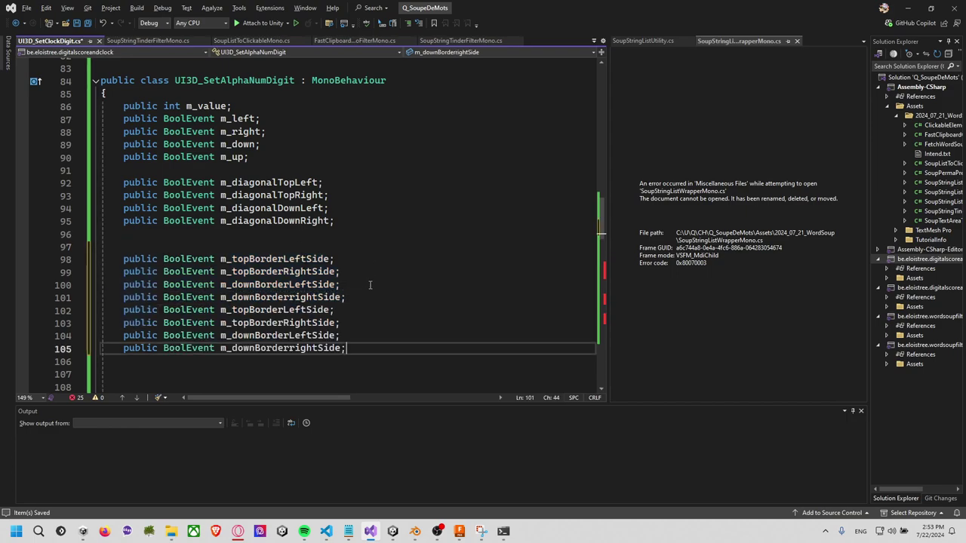
left_click(231, 310)
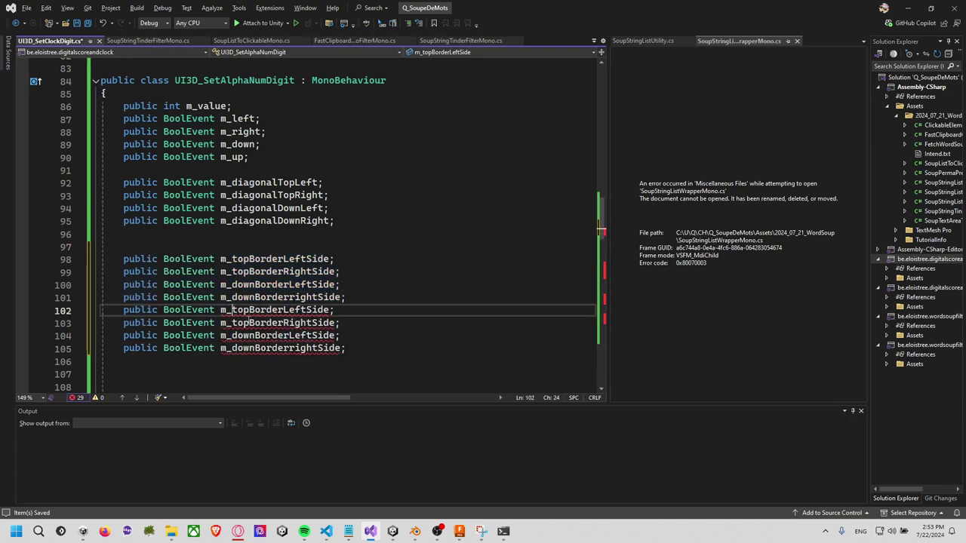
key("alt+shift+Down")
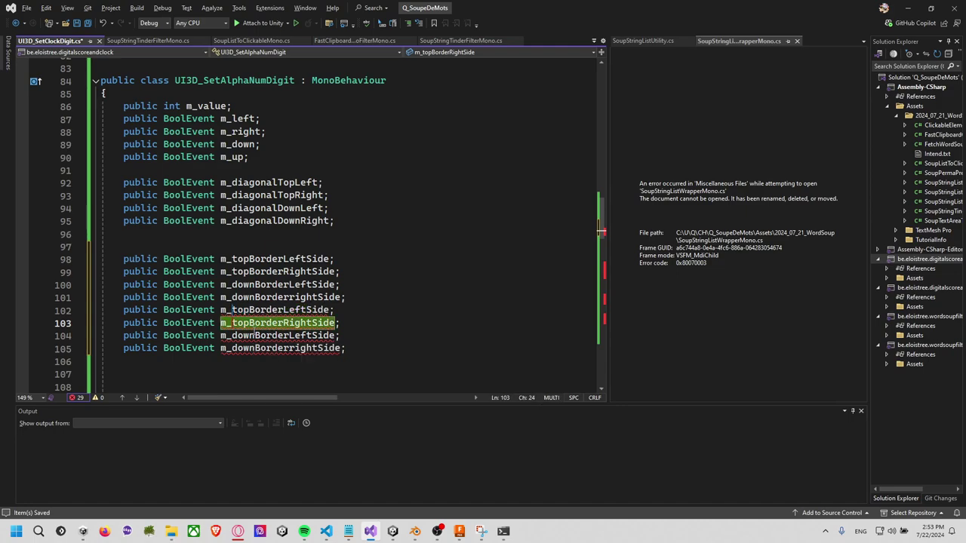
key("shift+Right")
key("shift+Right")
key("shift+Right")
type("left")
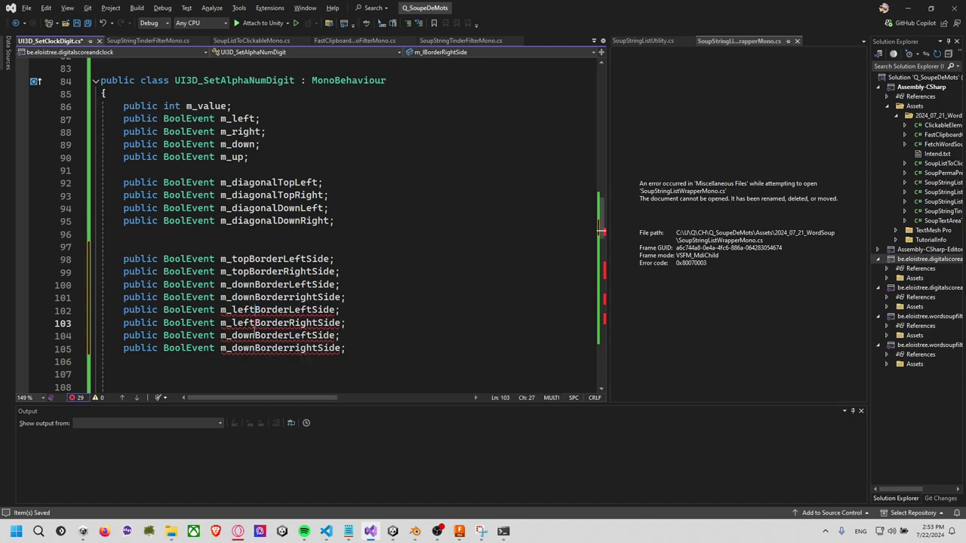
key("Down")
key("Down")
key("BackSpace")
key("BackSpace")
key("BackSpace")
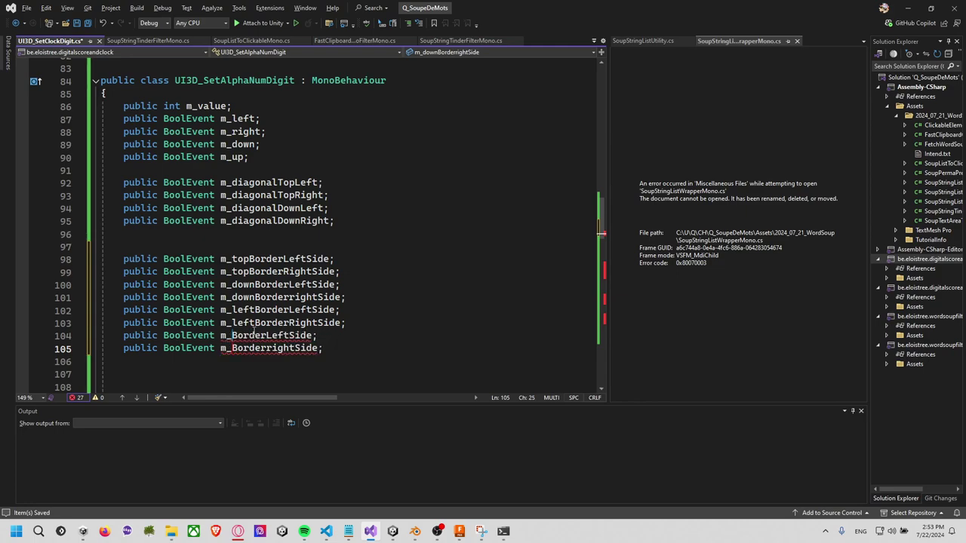
type("right")
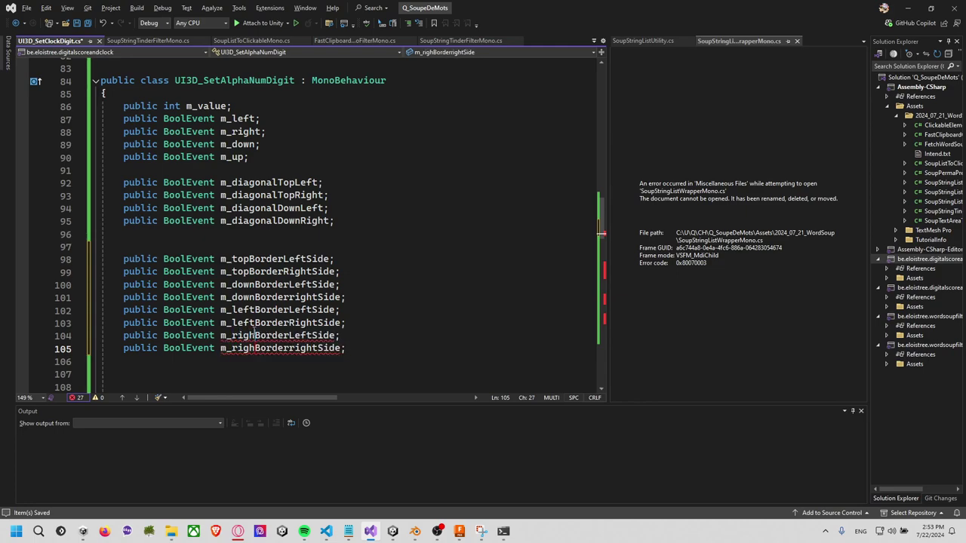
Change the left and right border fields to TopSide and DownSide, e.g. m_rightBorderTopSide
left_click(312, 309)
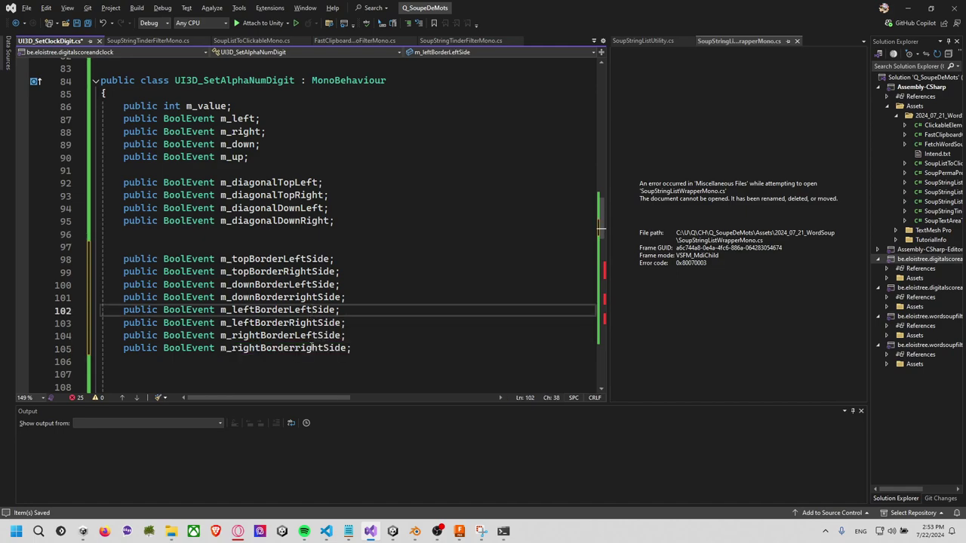
key("BackSpace")
key("BackSpace")
key("BackSpace")
type("Top")
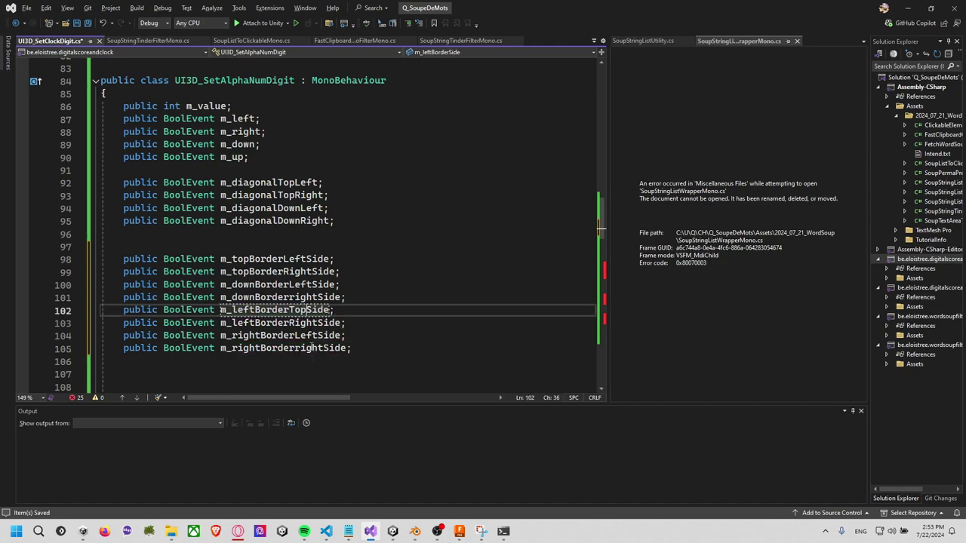
key("Down")
key("BackSpace")
key("BackSpace")
key("BackSpace")
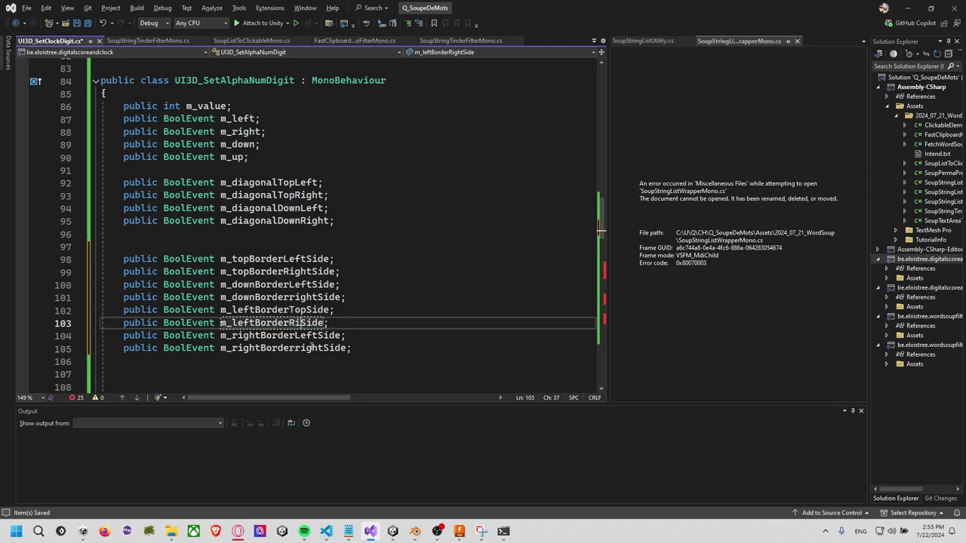
type("Down")
key("BackSpace")
key("BackSpace")
key("BackSpace")
type("d")
key("BackSpace")
type("Do")
type("wn")
key("Down")
key("BackSpace")
key("BackSpace")
key("BackSpace")
key("BackSpace")
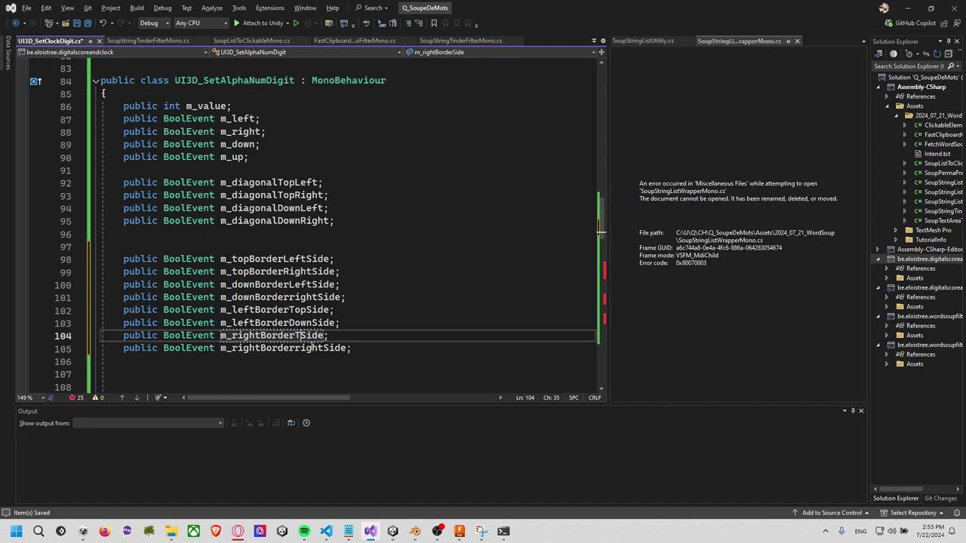
type("Top")
key("Down")
key("BackSpace")
key("BackSpace")
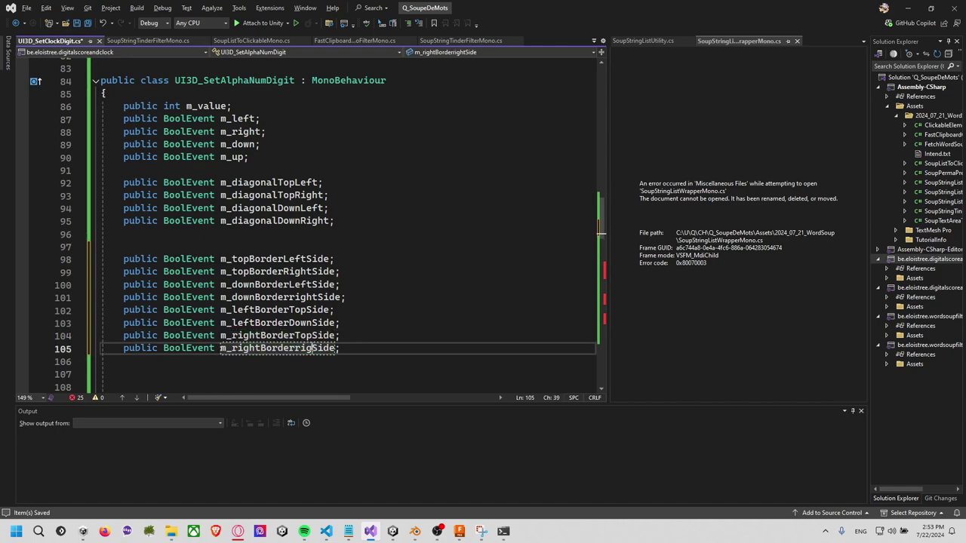
key("BackSpace")
key("BackSpace")
key("BackSpace")
type("Down")
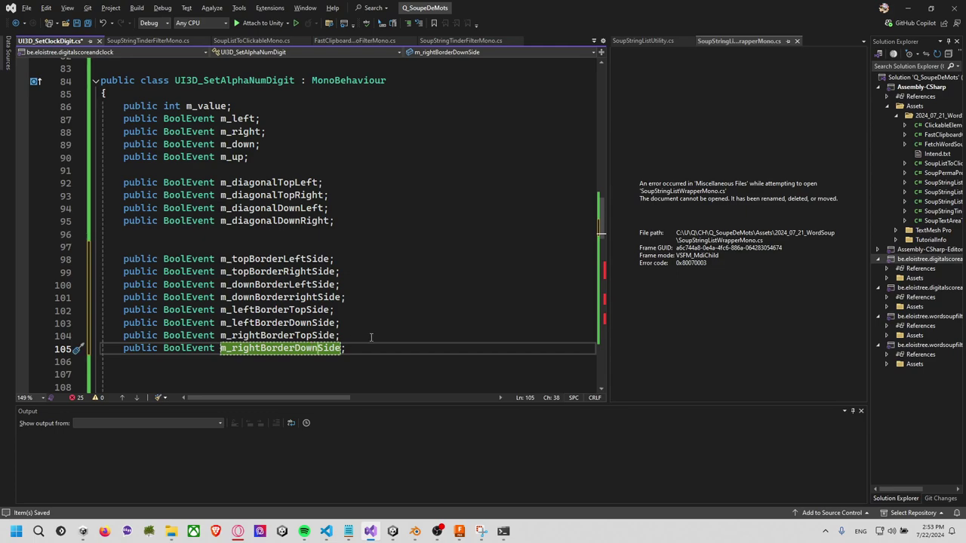
Separate the two border field groups with a blank line and duplicate the m_rightBorderDownSide line
left_click(372, 301)
key("Return")
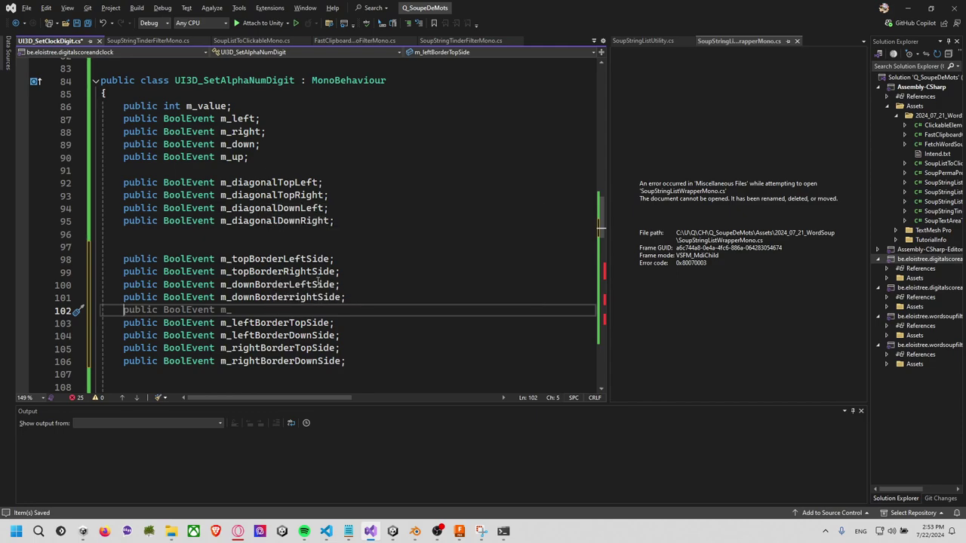
left_click(353, 349)
left_click(354, 360)
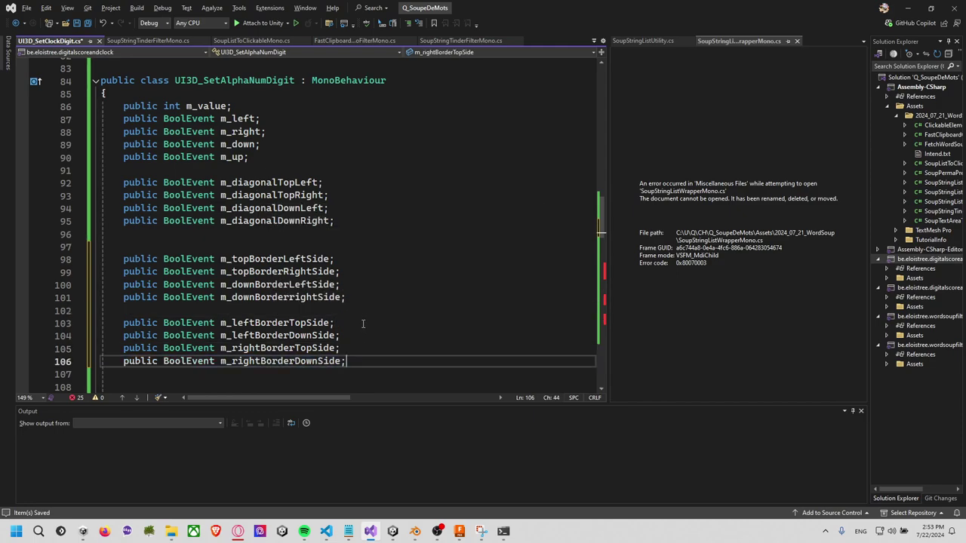
key("ctrl+d")
scroll(362, 323, "down", 1, "ctrl")
Rename the duplicated field to m_dot and insert a blank line above it
double_click(290, 312)
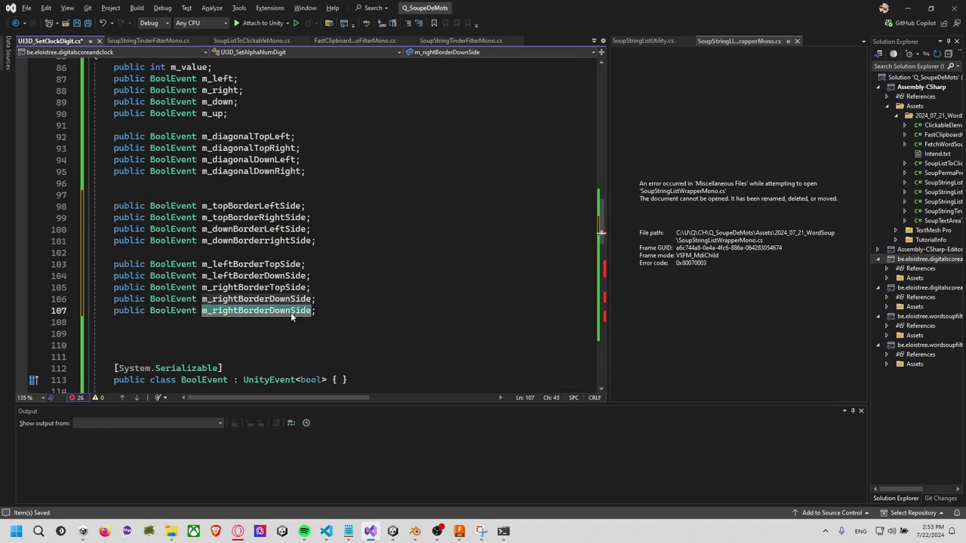
type("m_dot")
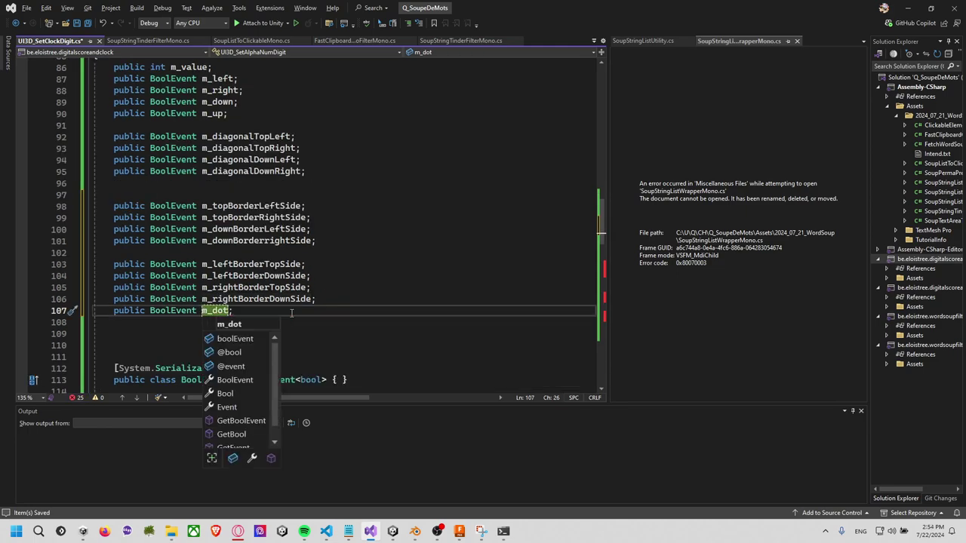
key("Escape")
key("Up")
key("End")
key("Return")
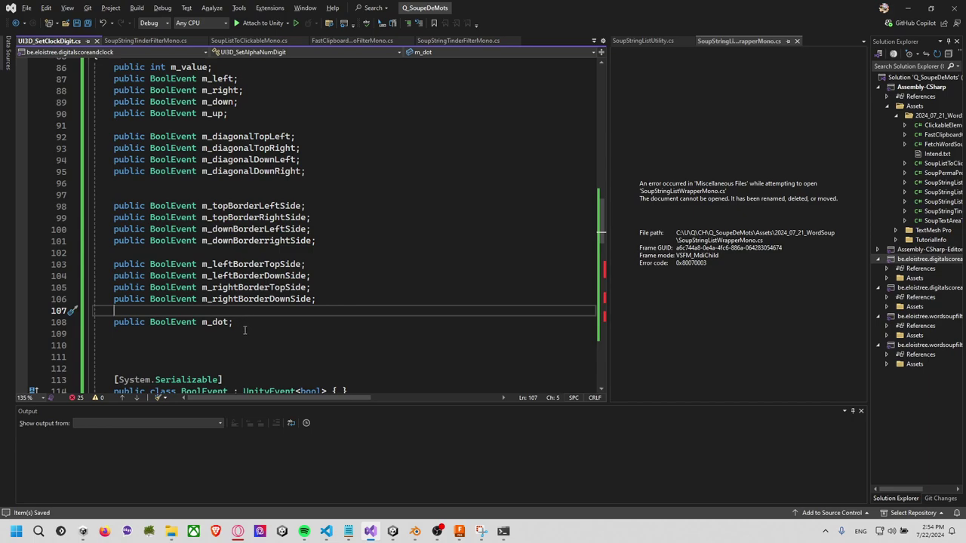
Find m_center in the switch's case '0' line and pick up the m_dot name to reuse there
left_click(289, 322)
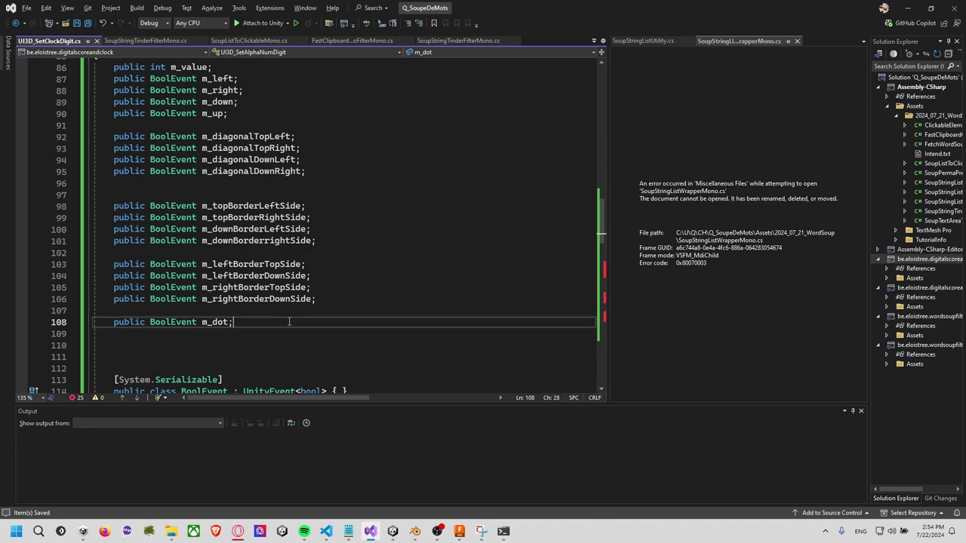
scroll(286, 323, "up", 2)
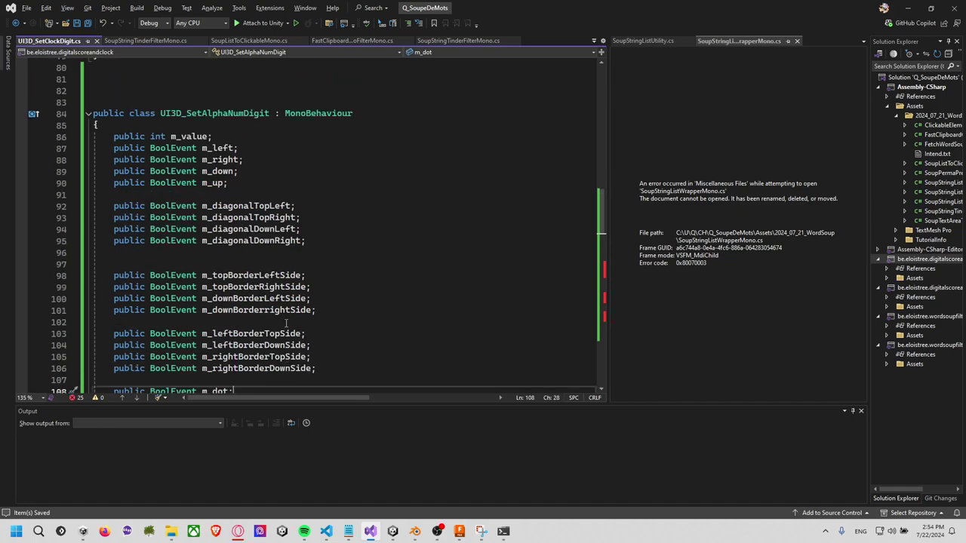
scroll(286, 323, "down", 4)
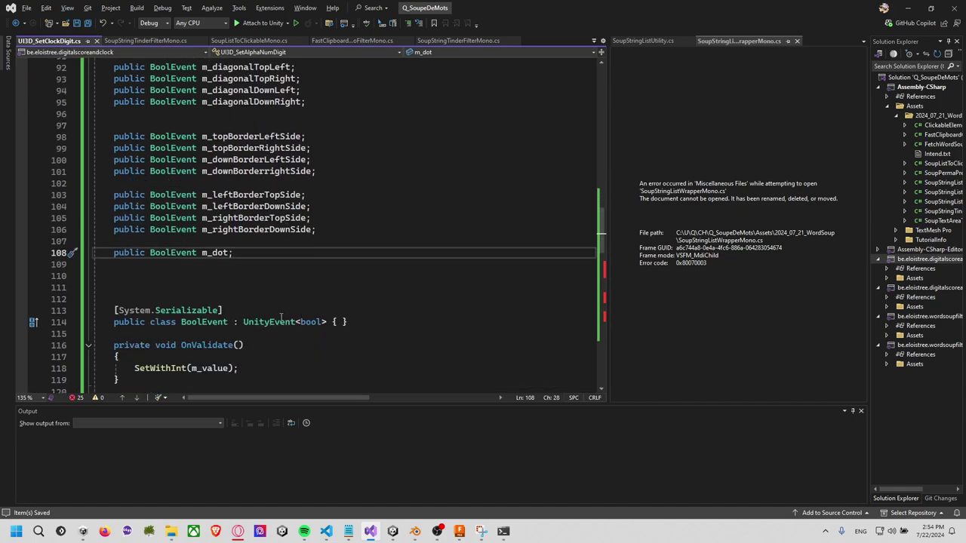
scroll(252, 300, "down", 3)
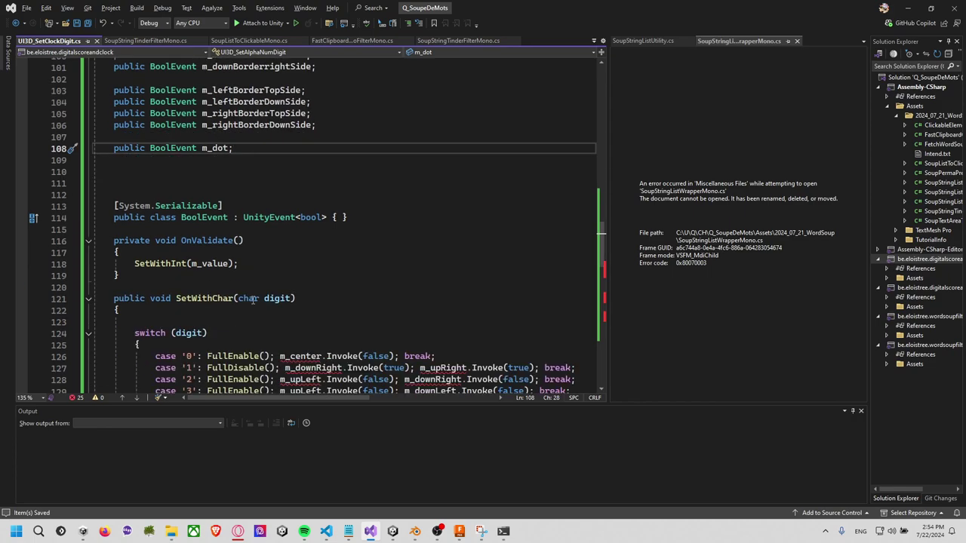
scroll(253, 300, "down", 2)
scroll(253, 300, "down", 1)
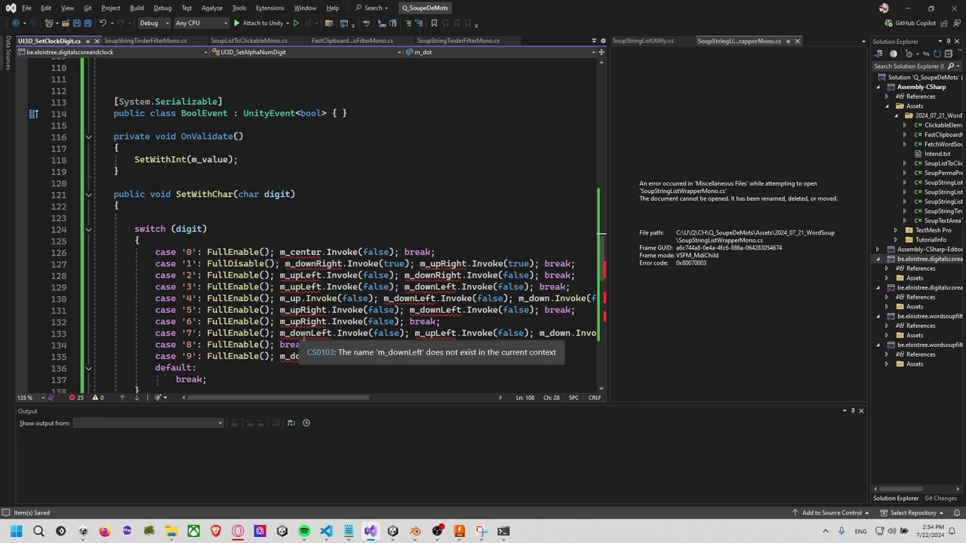
left_click(449, 350)
scroll(430, 324, "down", 3)
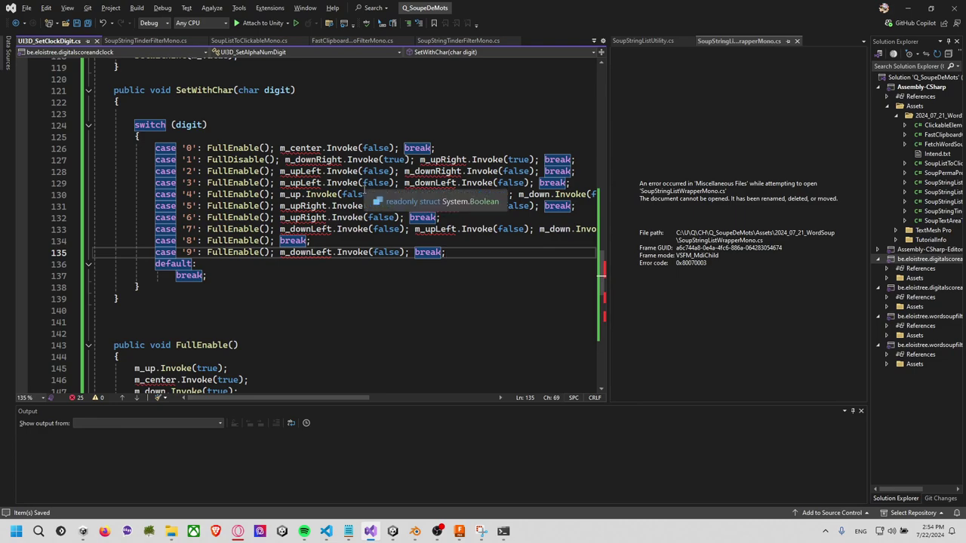
mouse_move(300, 148)
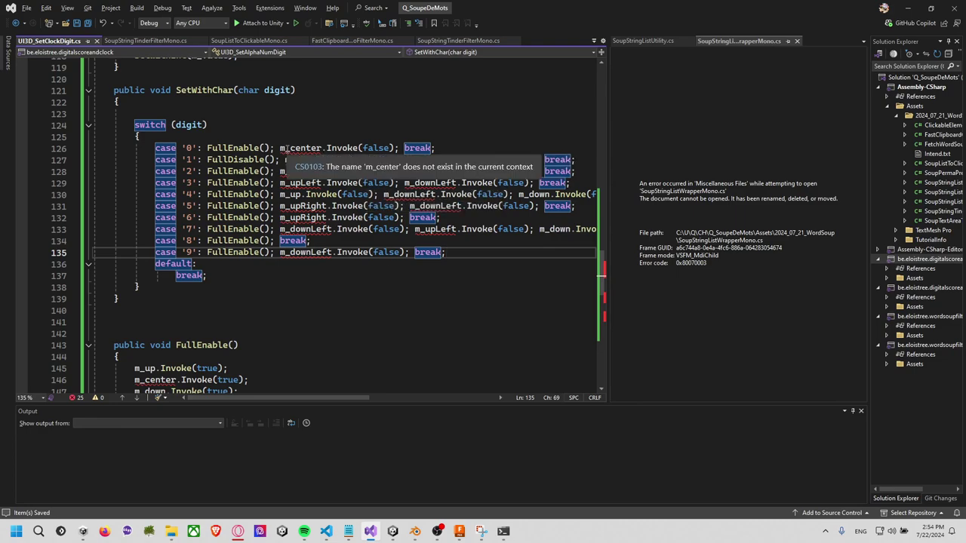
double_click(286, 148)
scroll(261, 302, "up", 2)
scroll(261, 301, "up", 5)
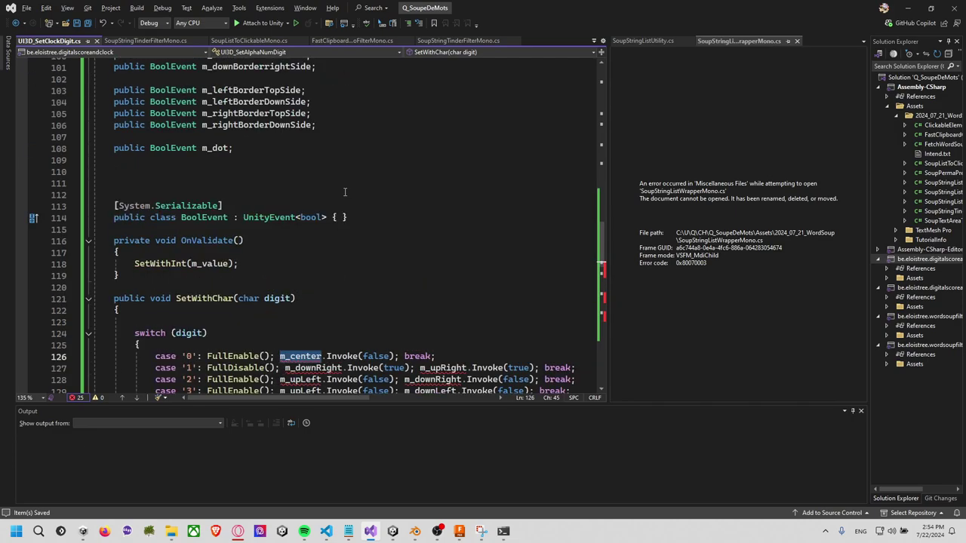
scroll(261, 302, "up", 4)
left_click(215, 292)
scroll(302, 364, "down", 4)
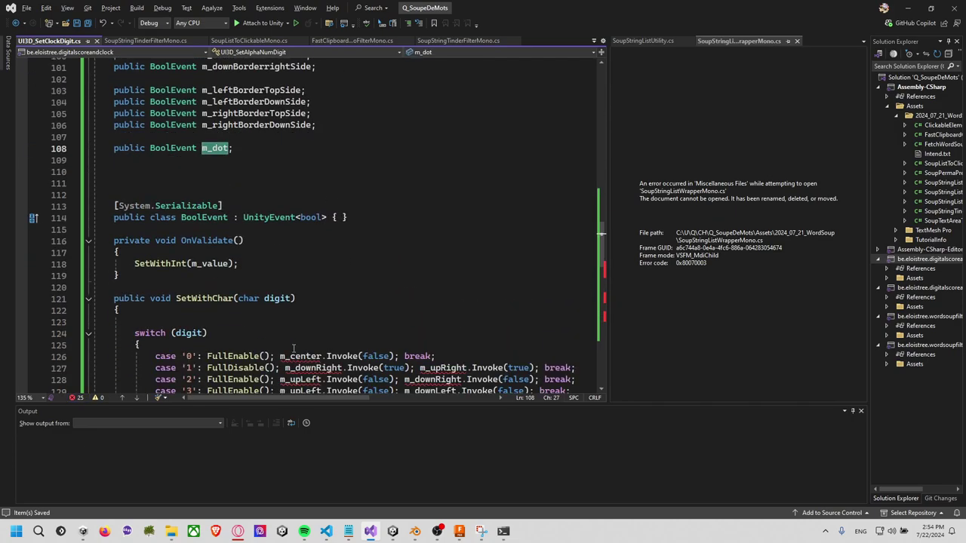
scroll(302, 364, "down", 4)
Replace m_center with m_dot in the case '0' line
double_click(287, 219)
type("m_dot")
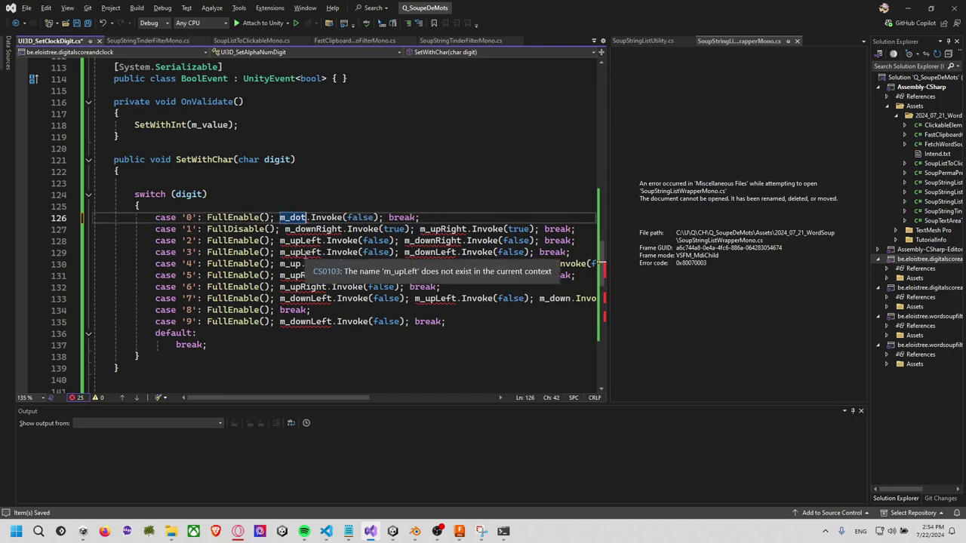
left_click(414, 218)
left_click_drag(419, 218, 279, 217)
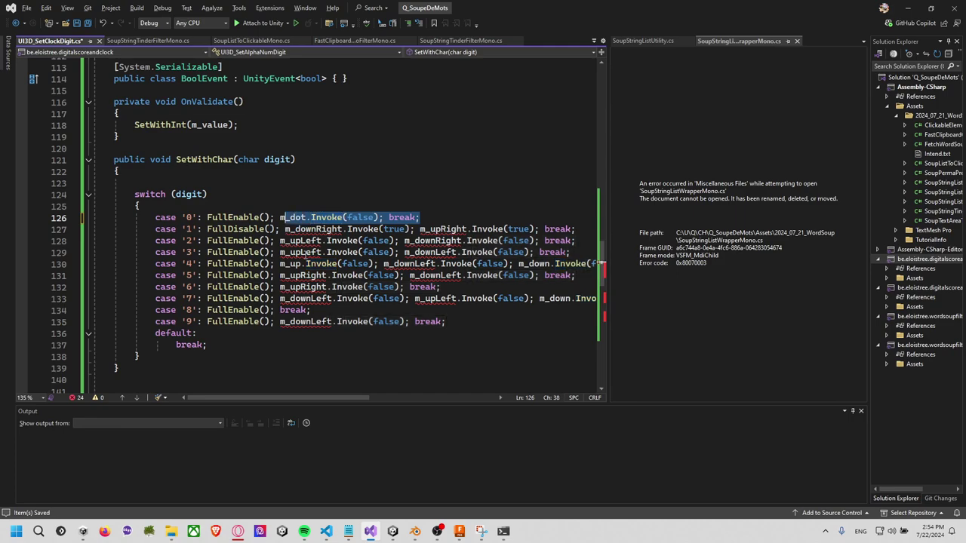
Box-select and delete the individual segment Invoke calls in cases '1' through '9'
key("Down")
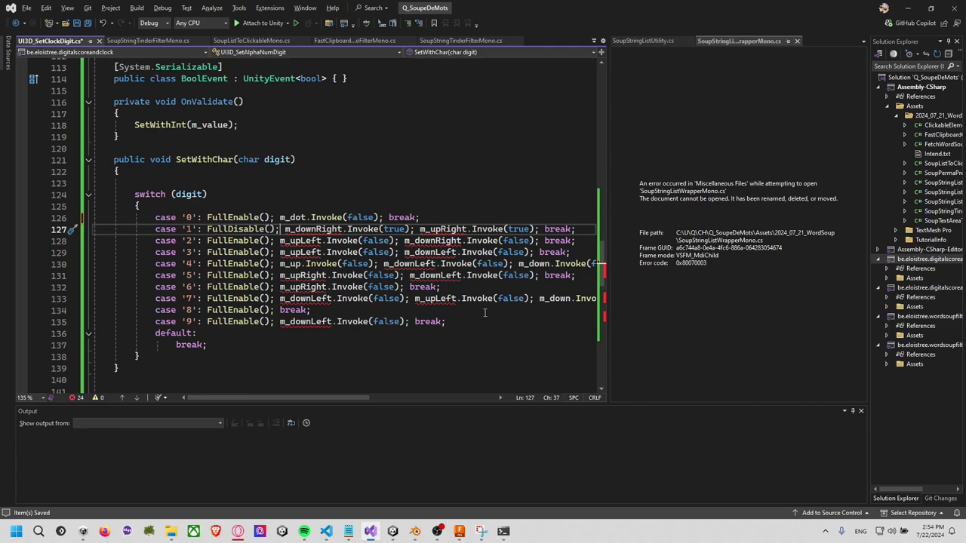
left_click_drag(389, 392, 510, 320, "alt+shift")
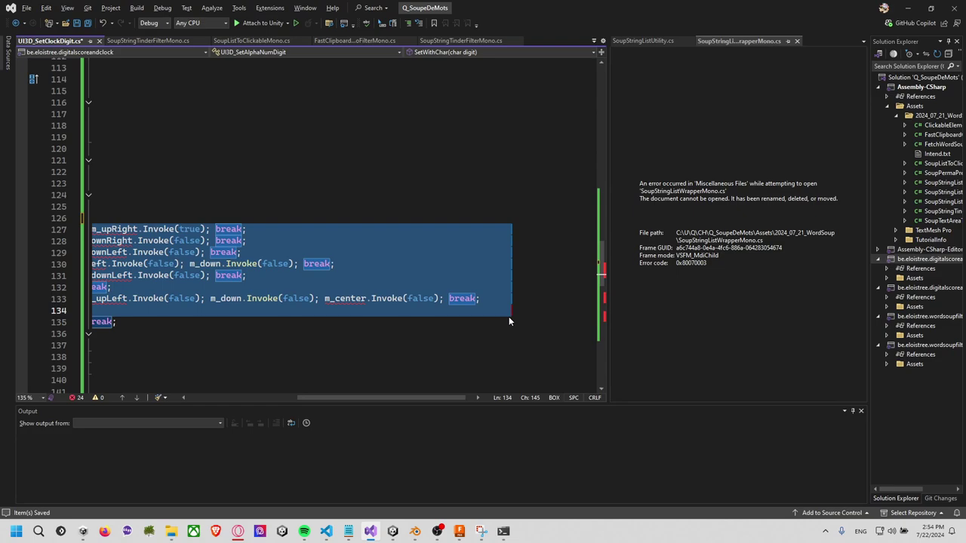
key("shift+alt+Down")
key("Delete")
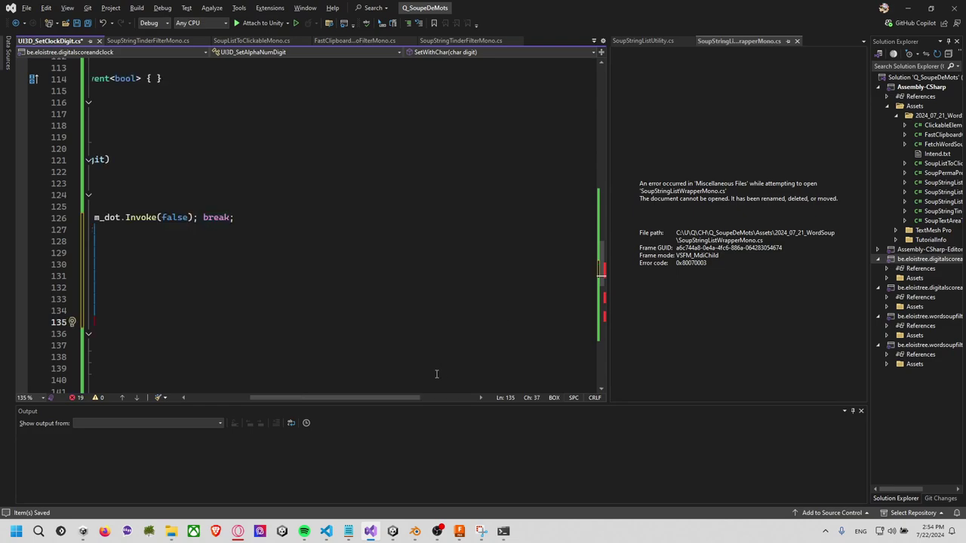
left_click_drag(398, 398, 337, 398)
left_click(336, 300)
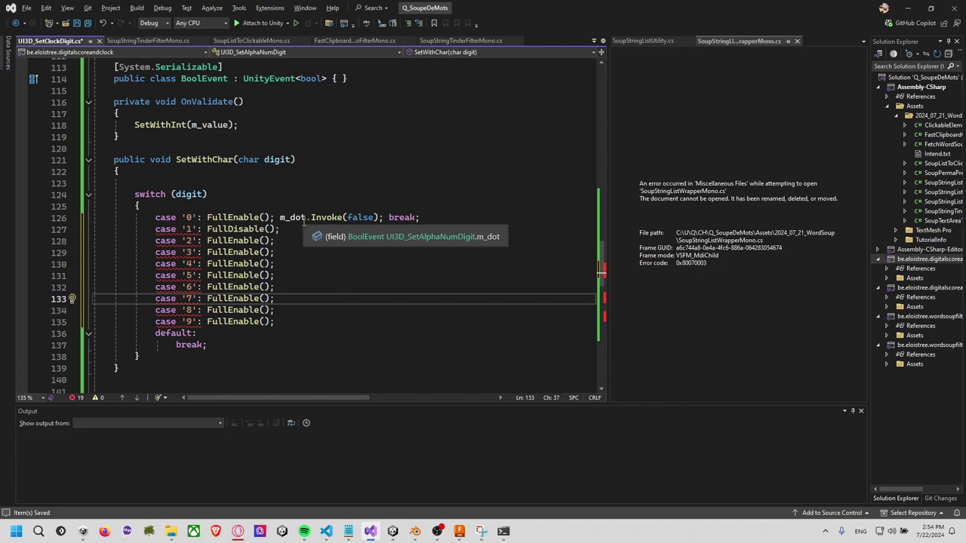
scroll(332, 249, "up", 1)
scroll(319, 194, "up", 2)
scroll(341, 240, "up", 2)
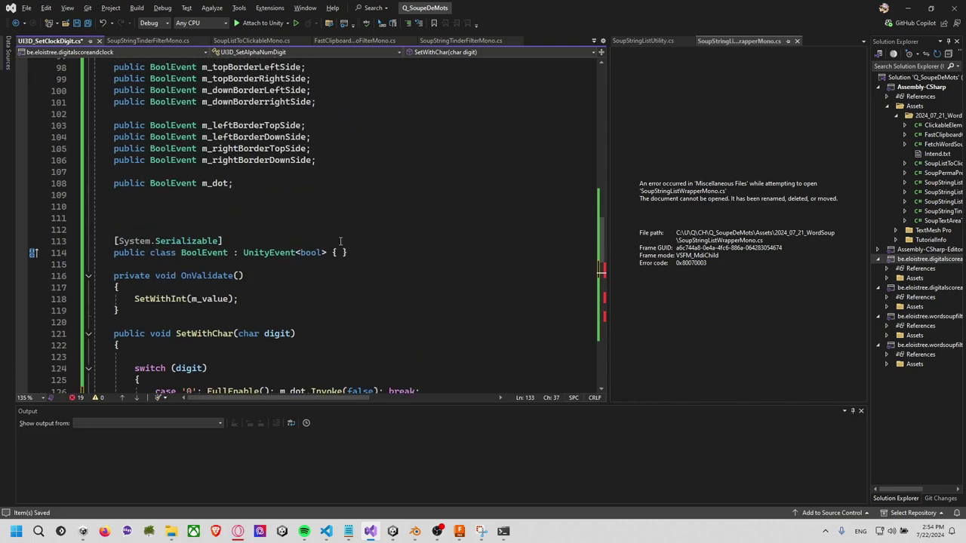
scroll(336, 249, "up", 3)
scroll(332, 256, "up", 3)
scroll(326, 268, "down", 3)
Declare public enum AlphaNumDigit16Seg starting with the values Down, Left and Up
left_click(237, 311)
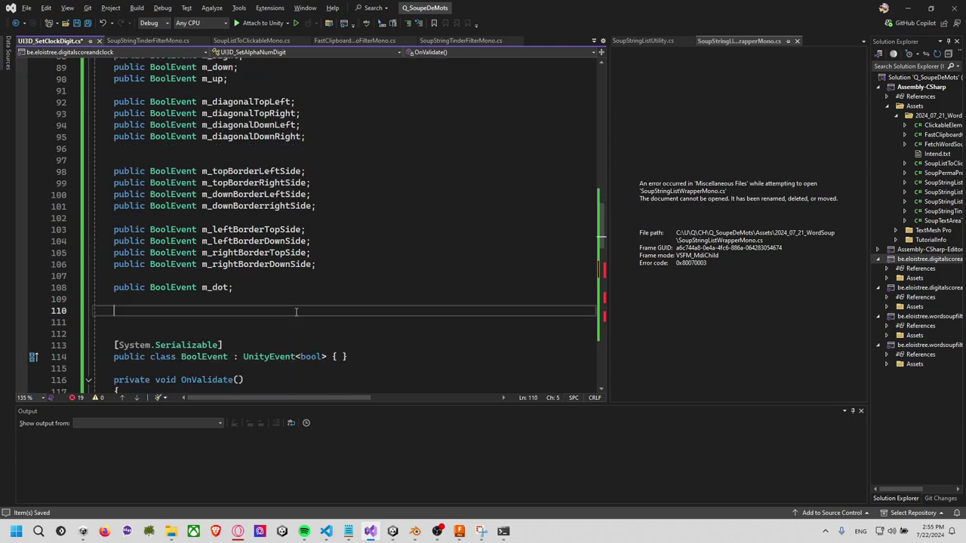
key("Return")
type("public enu")
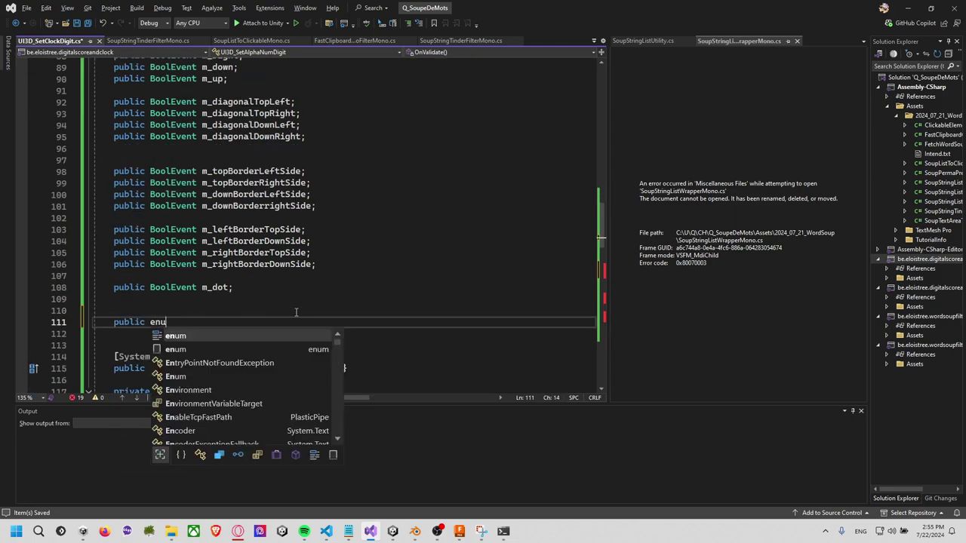
type("m ")
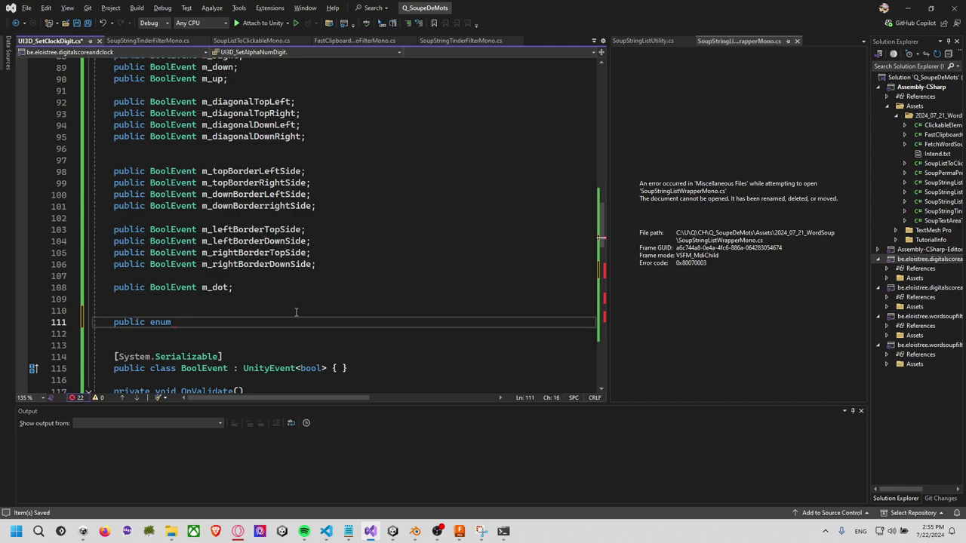
type("{ ")
type("Down,")
key("ctrl+Left")
key("ctrl+Left")
key("ctrl+Left")
type("AlphaNu")
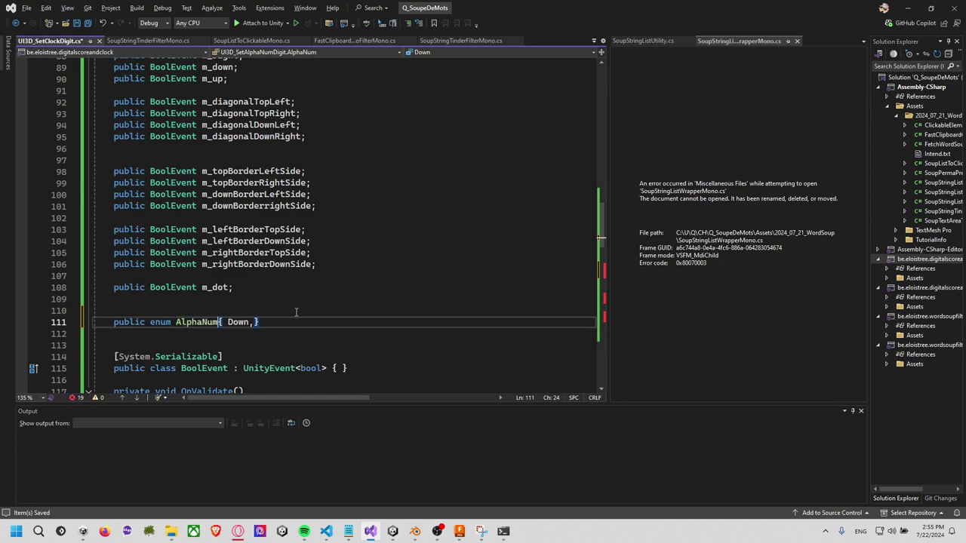
type("mDigitS")
type("e")
key("BackSpace")
key("BackSpace")
type("16Se")
type("g")
key("Right")
key("Right")
key("Right")
key("Right")
key("Right")
key("Right")
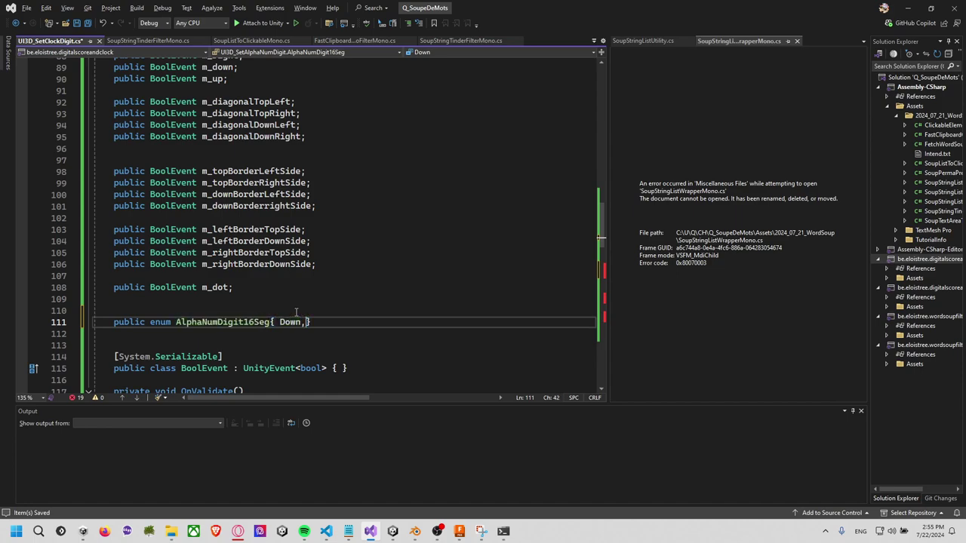
type("Left")
type(",Up,")
type("Down")
type(",")
key("BackSpace")
key("BackSpace")
key("BackSpace")
key("BackSpace")
key("BackSpace")
key("BackSpace")
Add Right, DiagTL, DiagTR, DiagDL, DiagDW and border values BTL through BRD to the enum
type("Right, ")
type("DiagTOP")
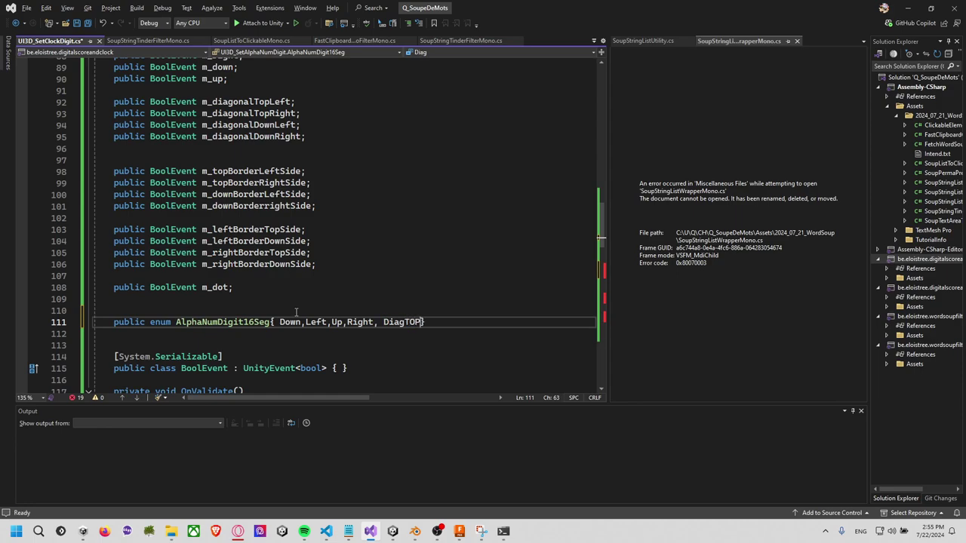
key("BackSpace")
key("BackSpace")
type("L")
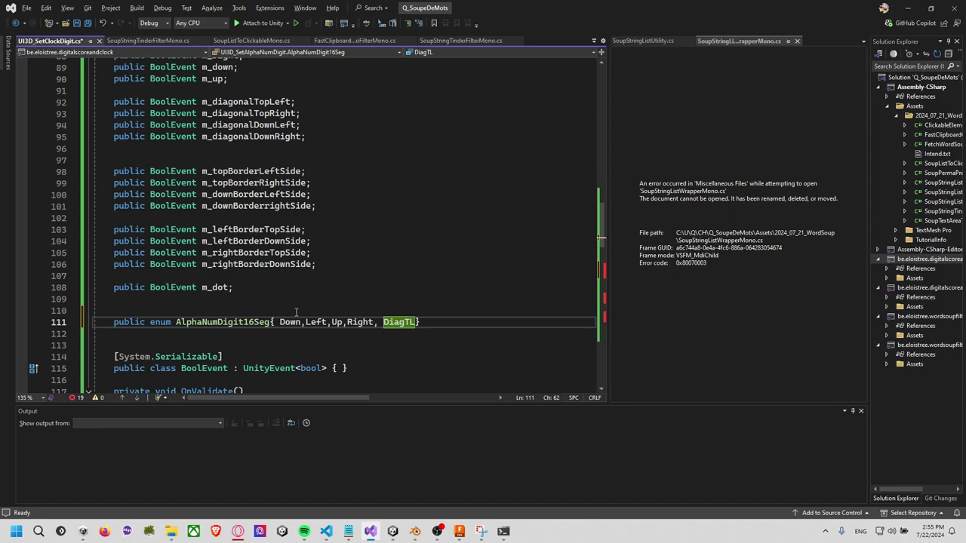
type(",DiagT")
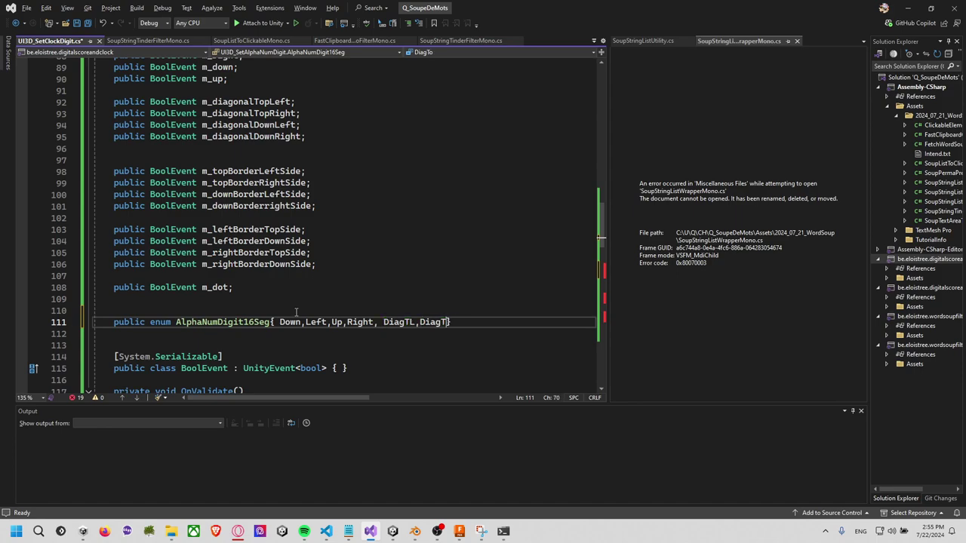
type("R,Diag")
type("DL")
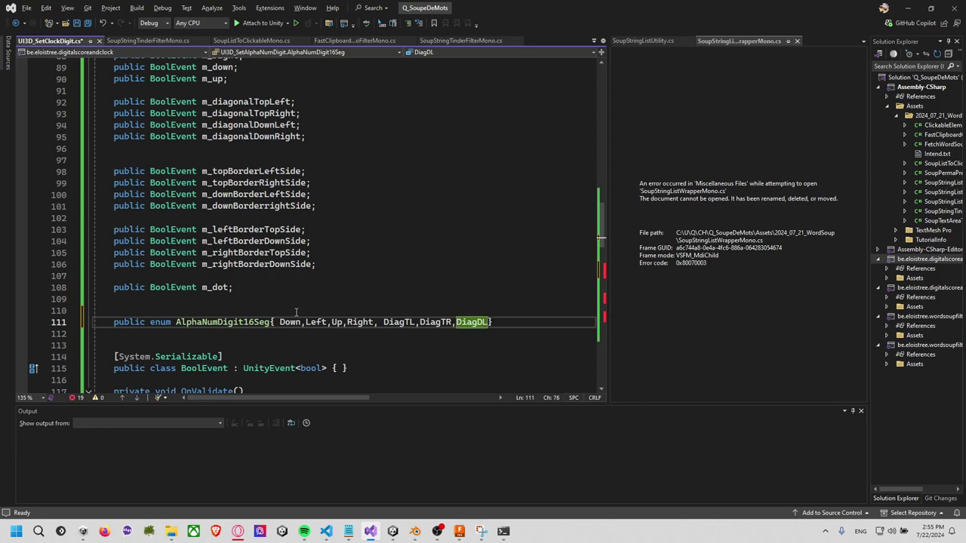
type(",DiagD")
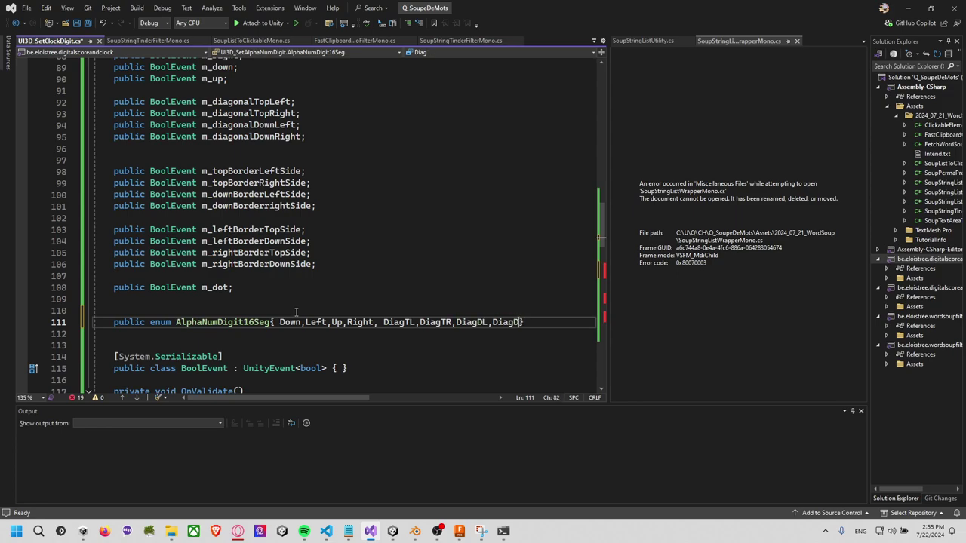
type("W")
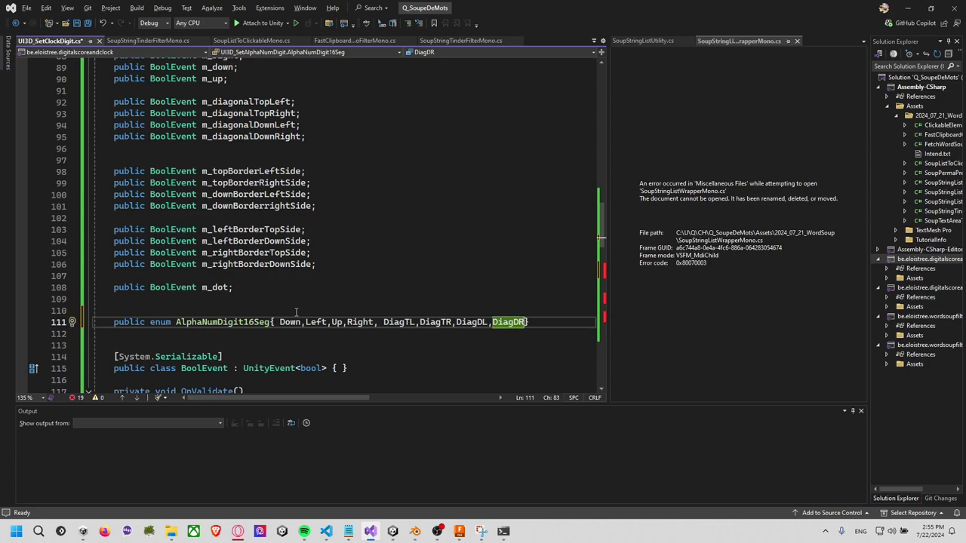
type(", ")
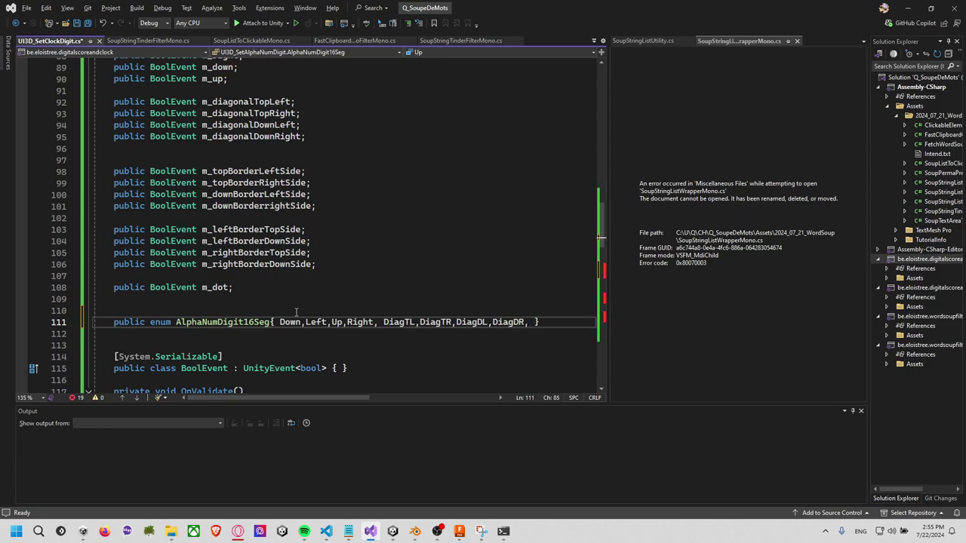
type("B")
type("TL")
type(", BTR")
type(", BD")
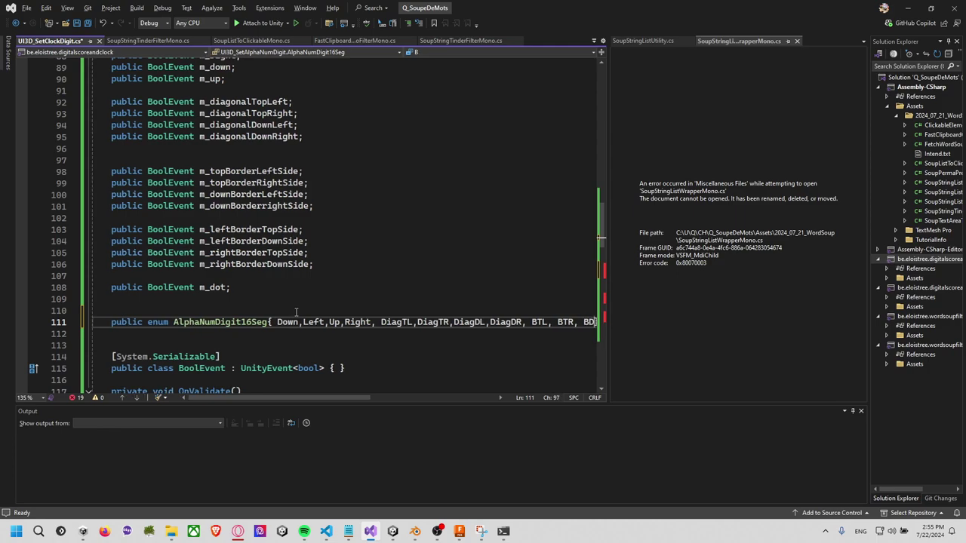
type("L,")
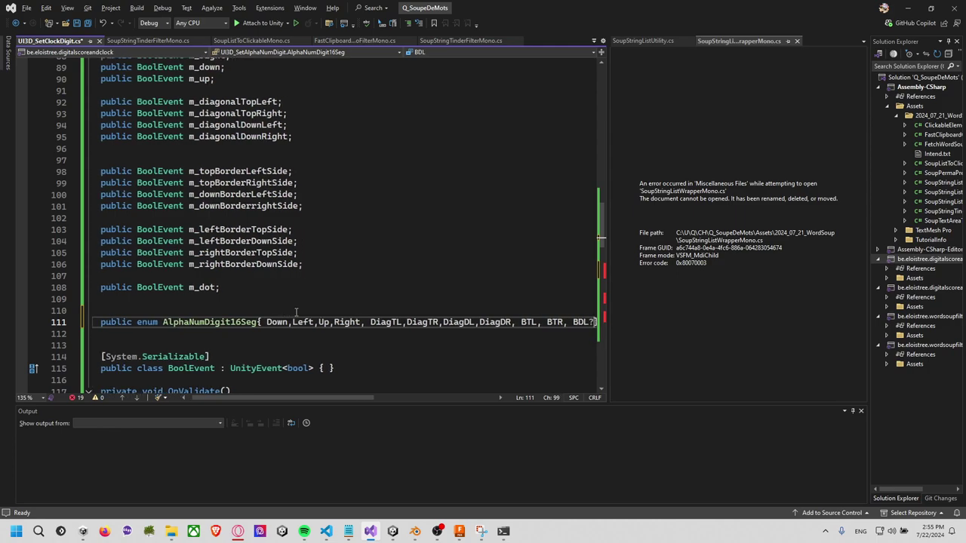
type("BD")
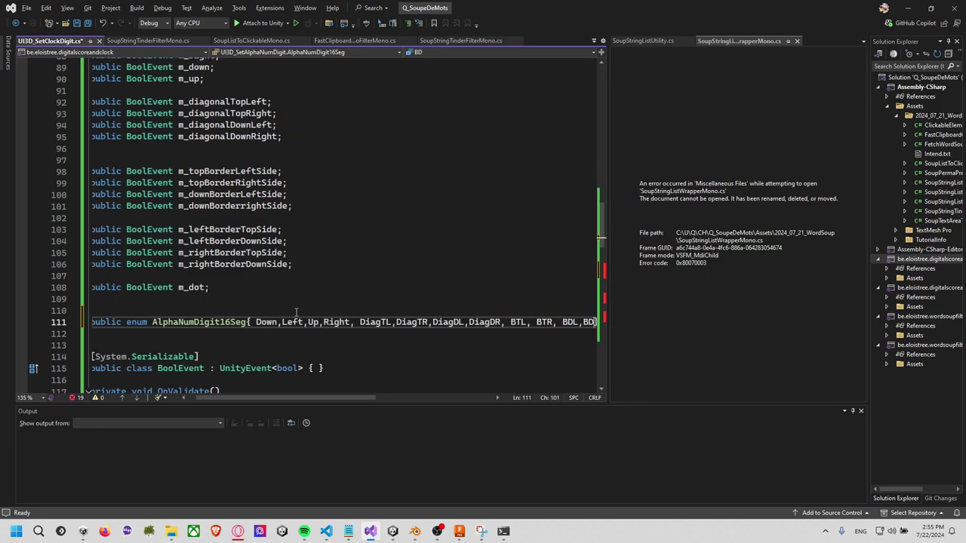
type("R")
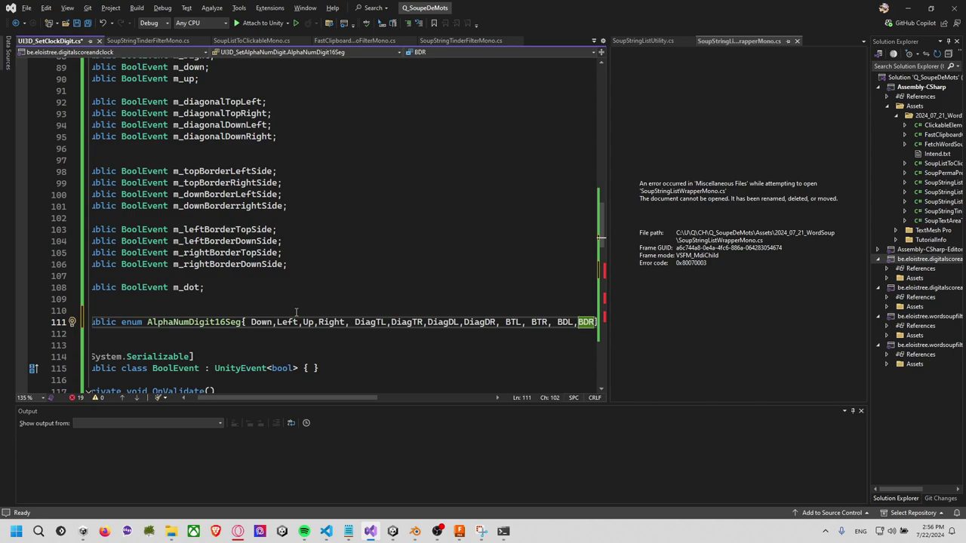
type(", B")
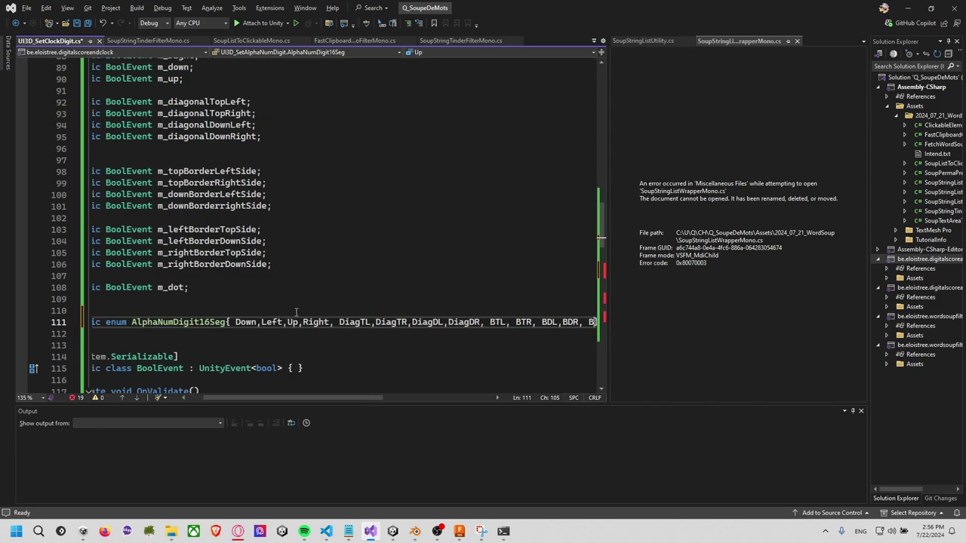
type("L")
type("T")
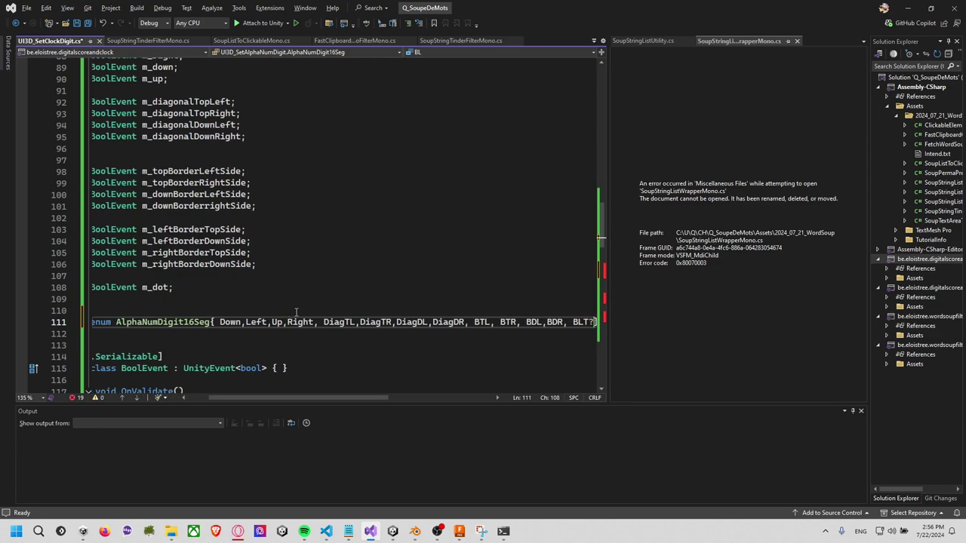
type(",B")
type("?")
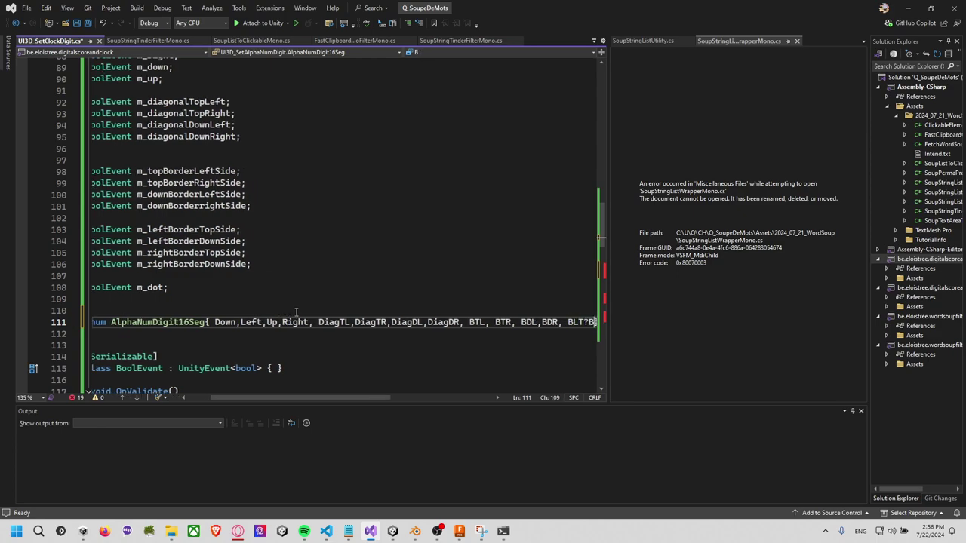
key("BackSpace")
type("L")
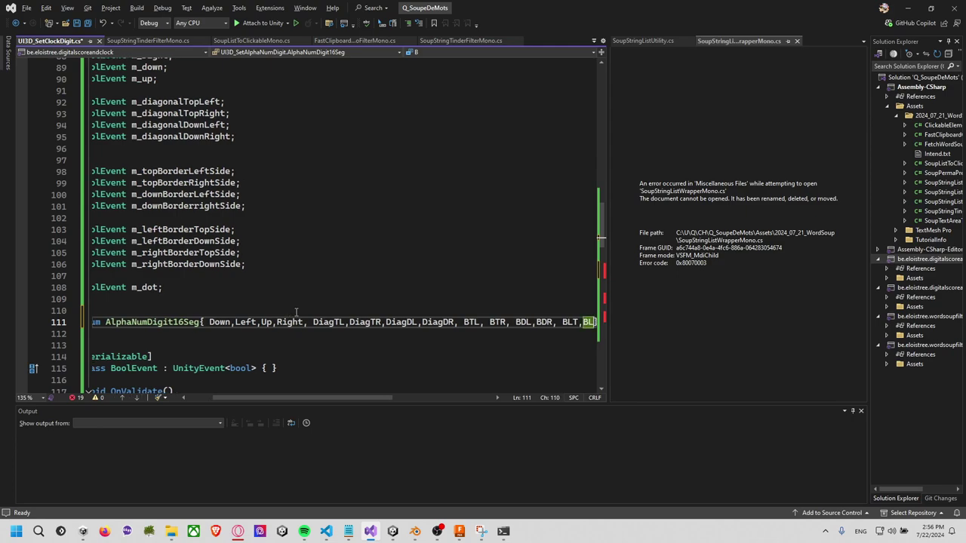
type("D,B")
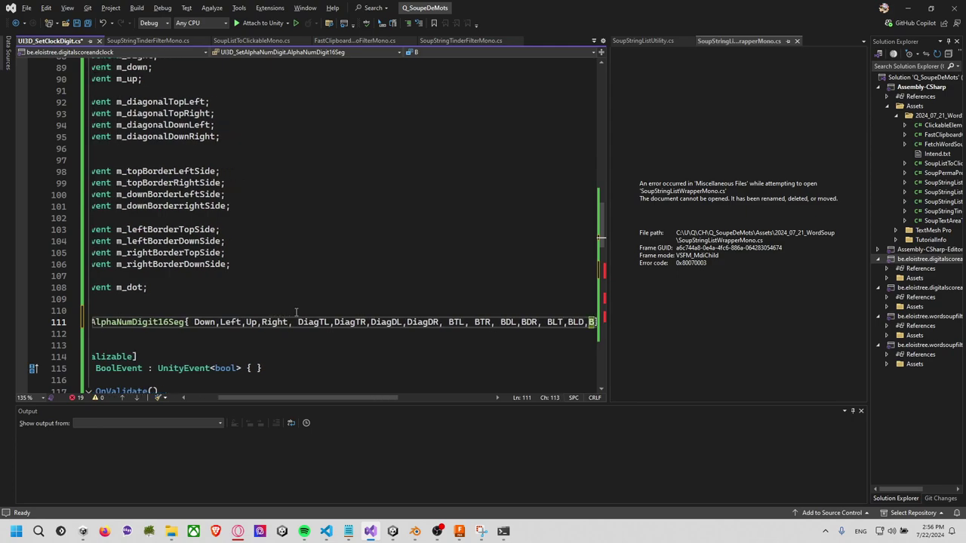
type("R")
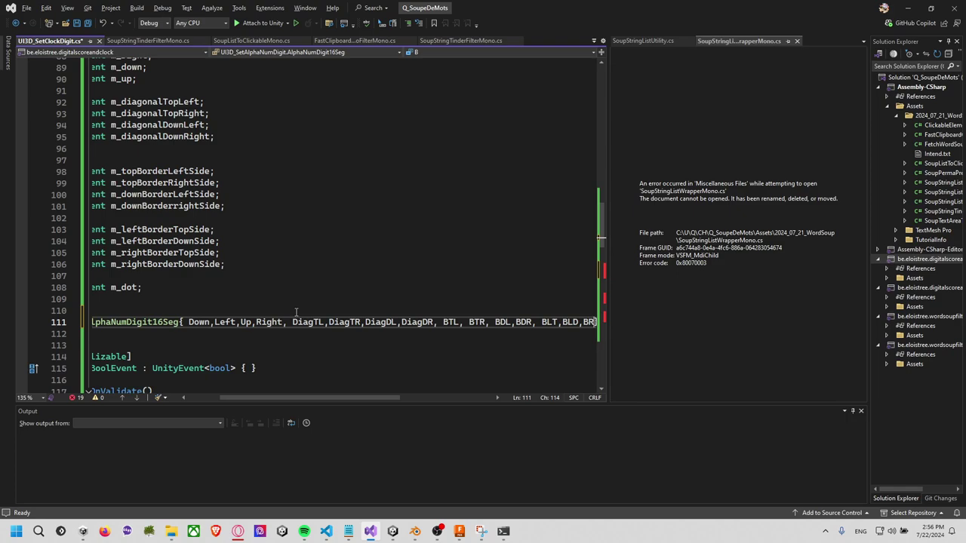
type("T,B")
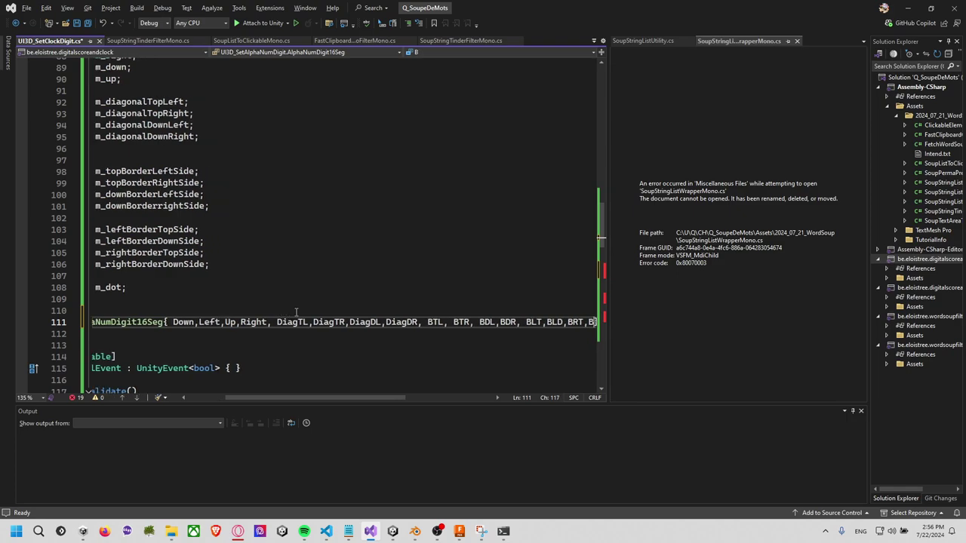
type("D")
type("RD")
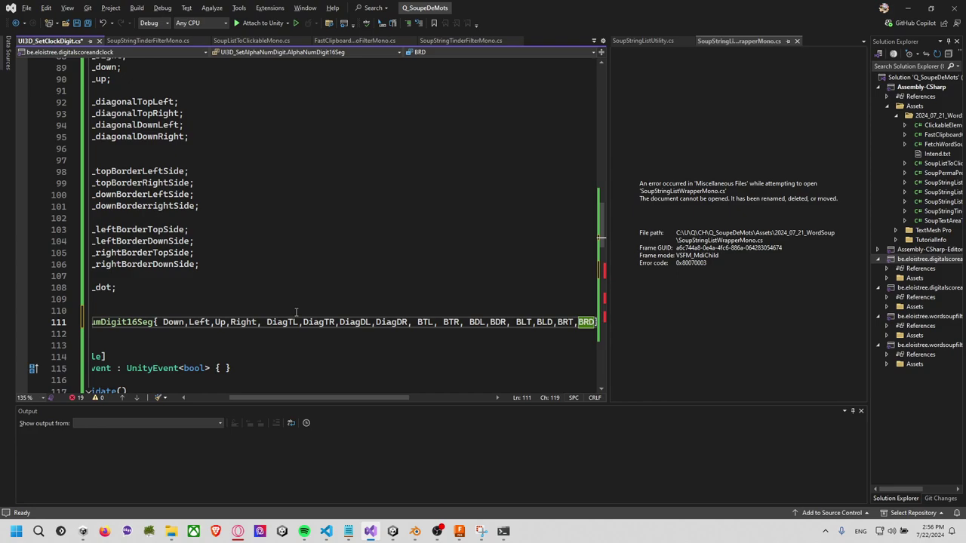
key("Left")
key("Left")
key("Right")
key("alt+Tab")
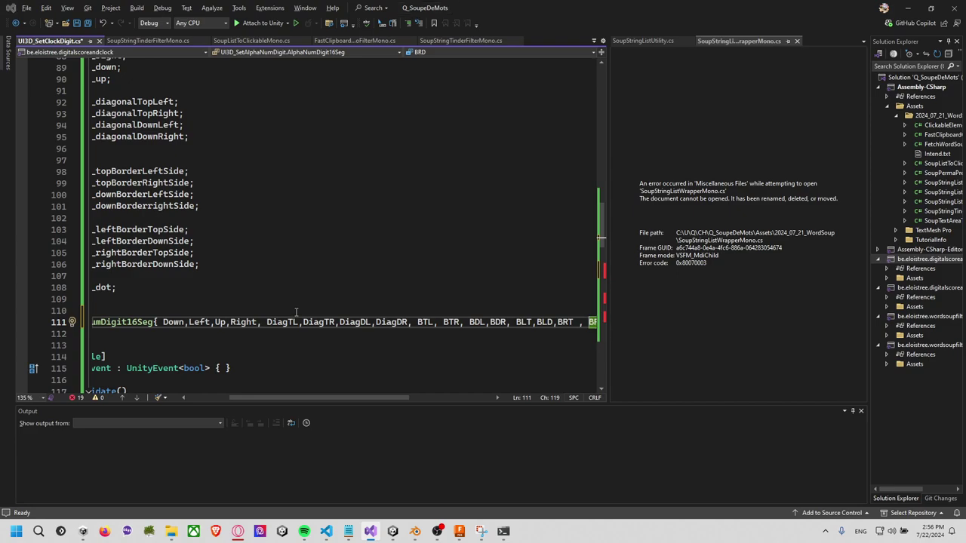
key("alt+Tab")
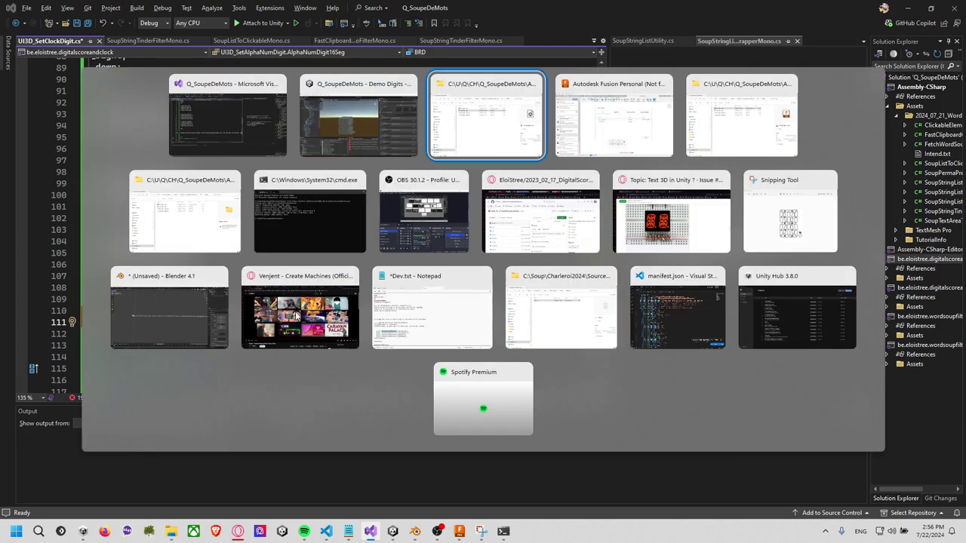
key("alt+Tab")
key("alt+Tab")
key("alt+Tab")
key("alt+Tab")
key("alt+Tab")
key("alt+Tab")
key("alt+Tab")
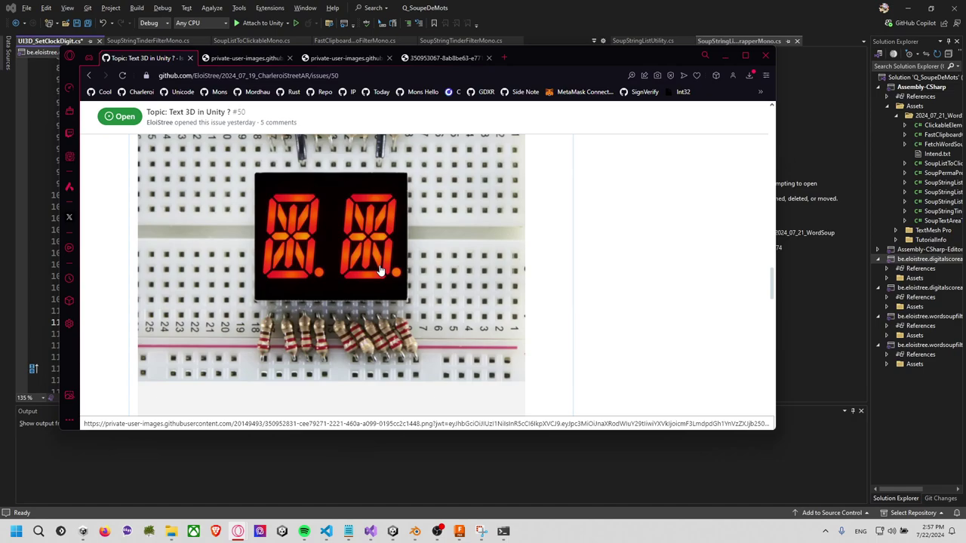
key("alt+Tab")
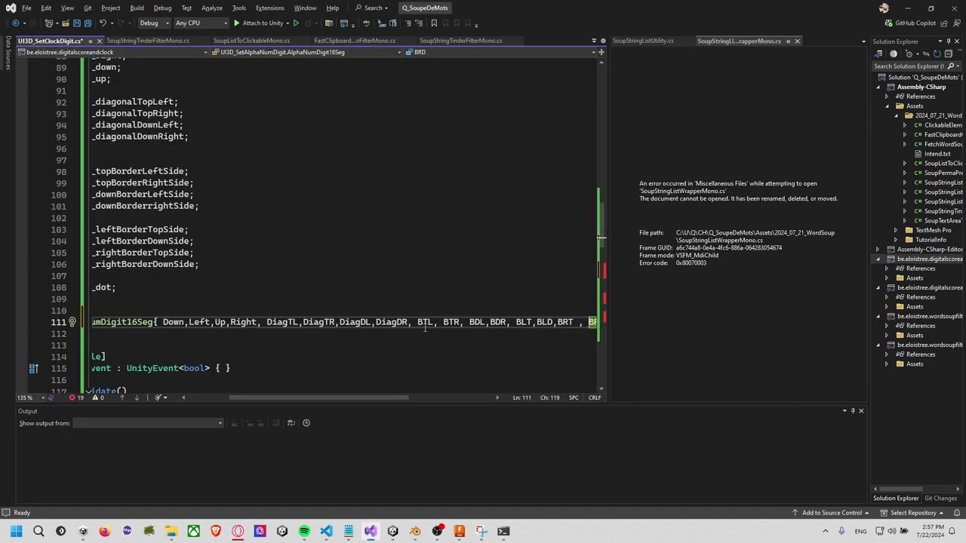
Break Down, Left and Up onto separate lines and add the missing comma after Up
mouse_move(404, 398)
left_mouse_down()
mouse_move(433, 398)
mouse_move(390, 388)
left_mouse_up()
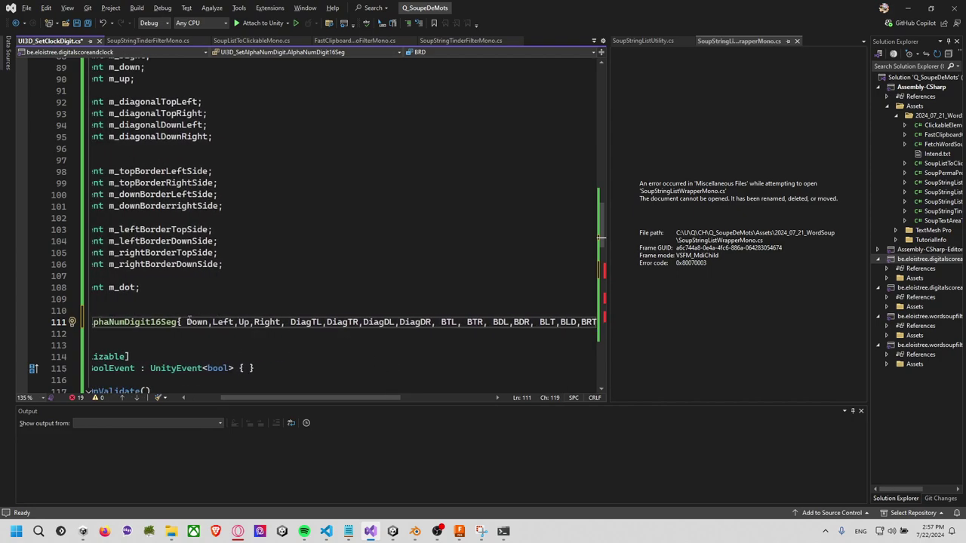
left_click(188, 321)
scroll(202, 318, "down", 2)
key("Return")
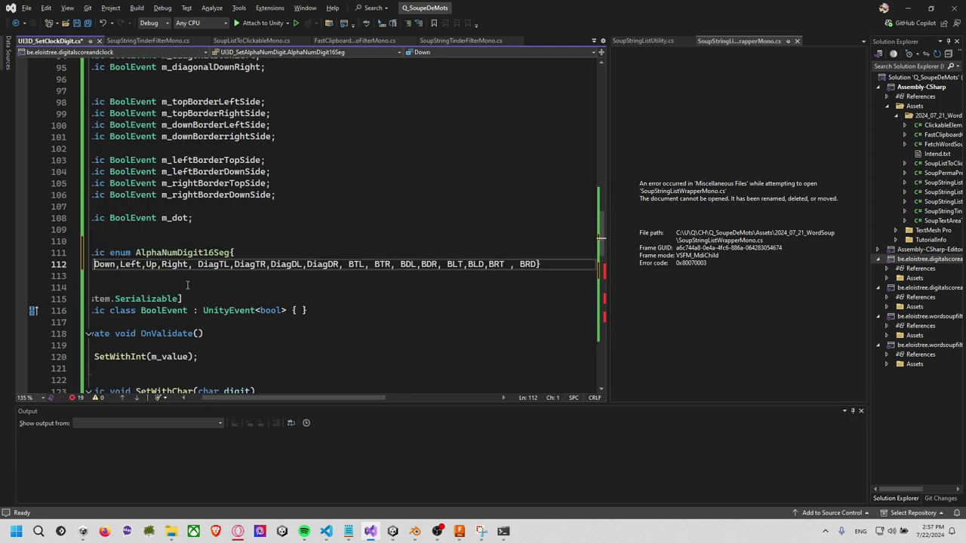
left_click(120, 264)
key("Return")
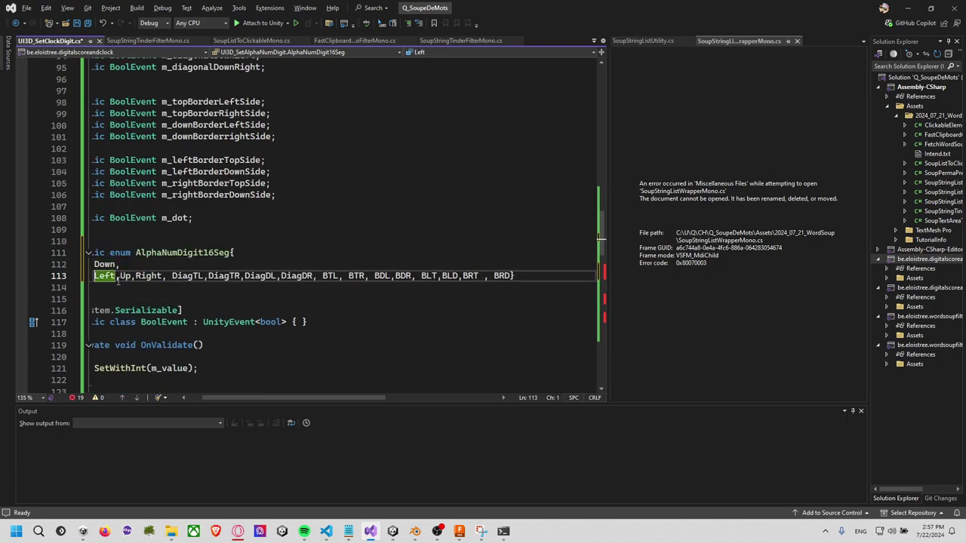
left_click(120, 277)
key("Return")
left_click(106, 287)
type(",")
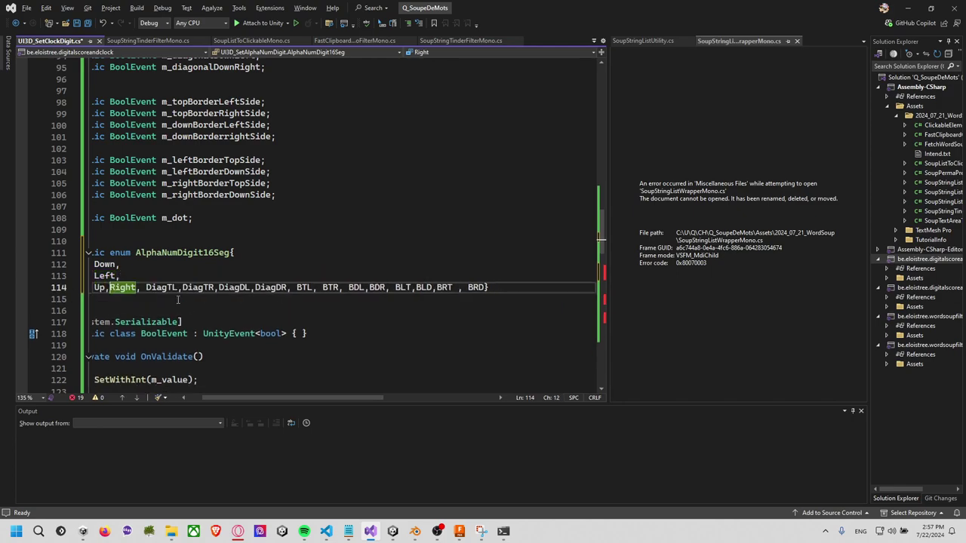
Put Right, DiagTL, DiagTR, DiagDL, DiagDR, BTL and BTR each on its own line
key("Return")
key("ctrl+Right")
key("ctrl+Right")
key("Return")
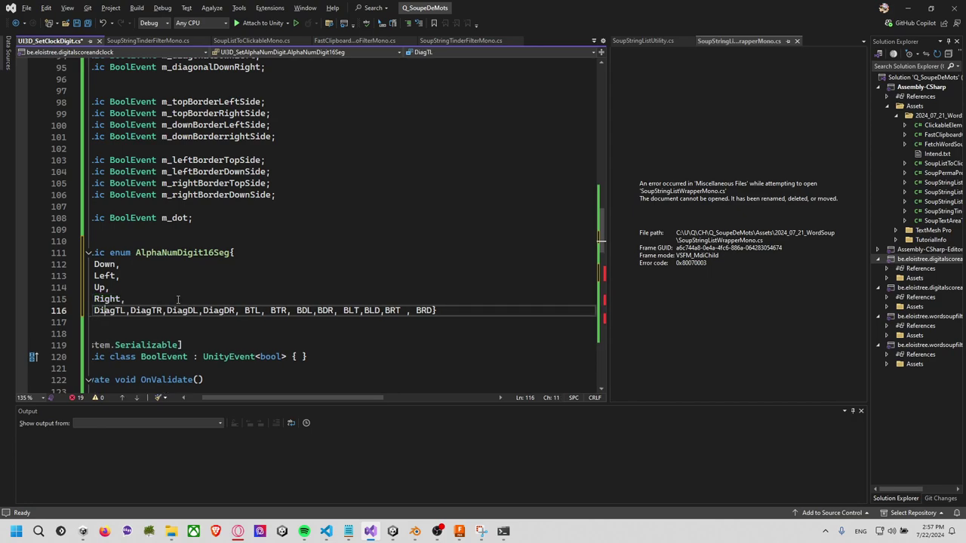
key("ctrl+Right")
key("ctrl+Right")
key("Return")
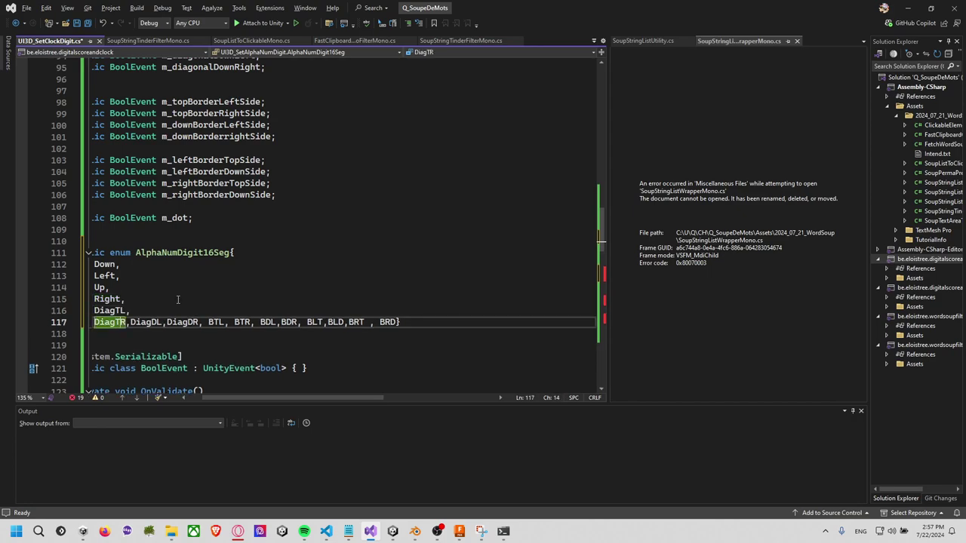
key("ctrl+Right")
key("Return")
key("BackSpace")
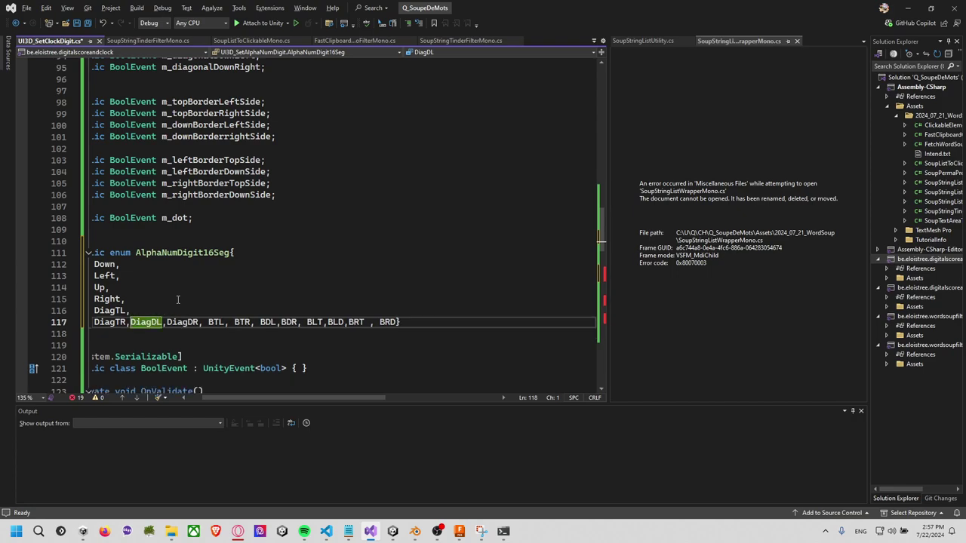
key("Return")
key("ctrl+Right")
key("Return")
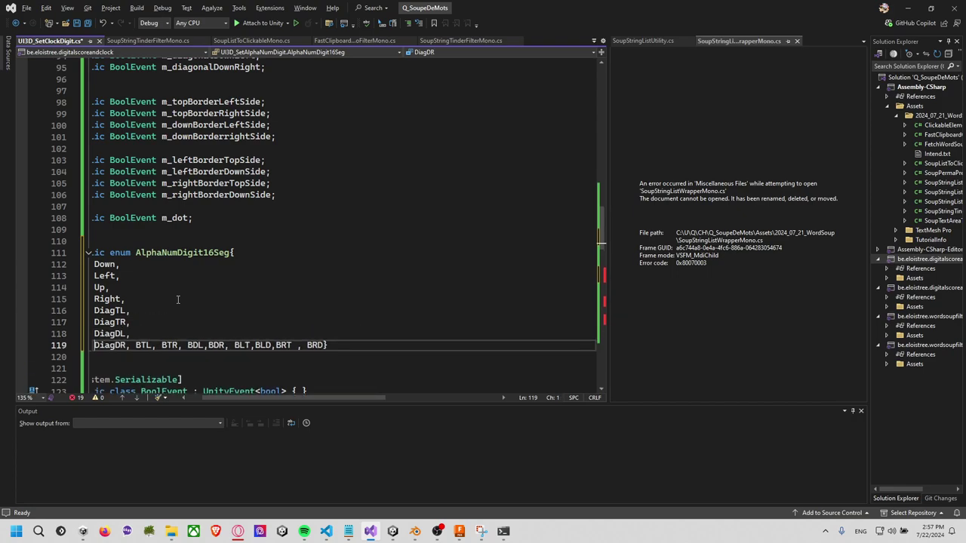
key("ctrl+Right")
key("Return")
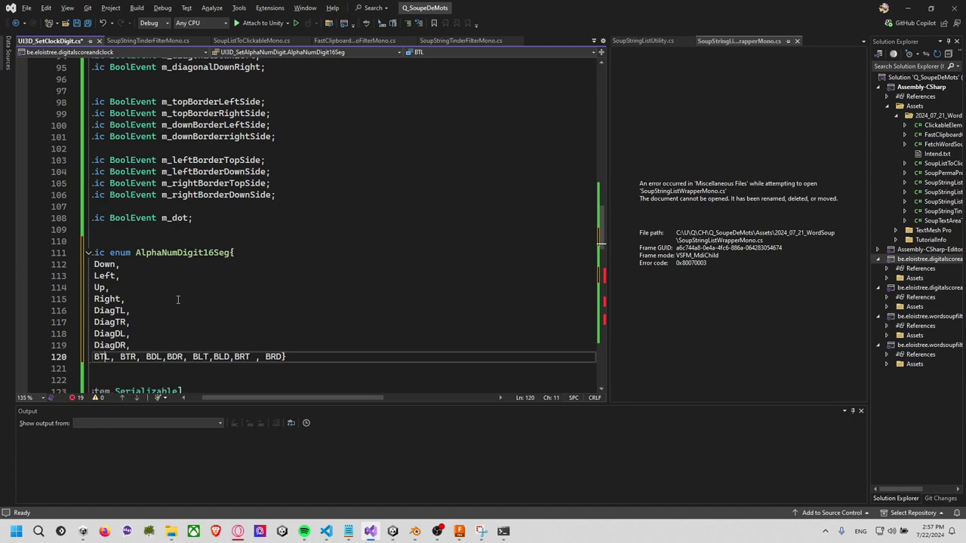
key("ctrl+Right")
key("Return")
Split BDL, BDR, BLT, BLD, BRT and BRD onto their own lines
key("ctrl+Right")
key("Return")
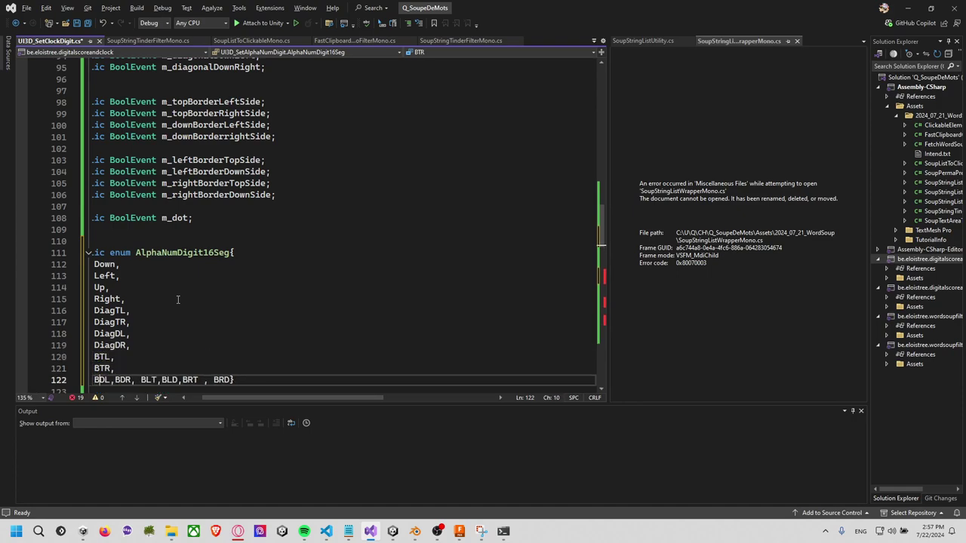
key("ctrl+Right")
key("Return")
key("ctrl+Right")
key("Return")
key("ctrl+Right")
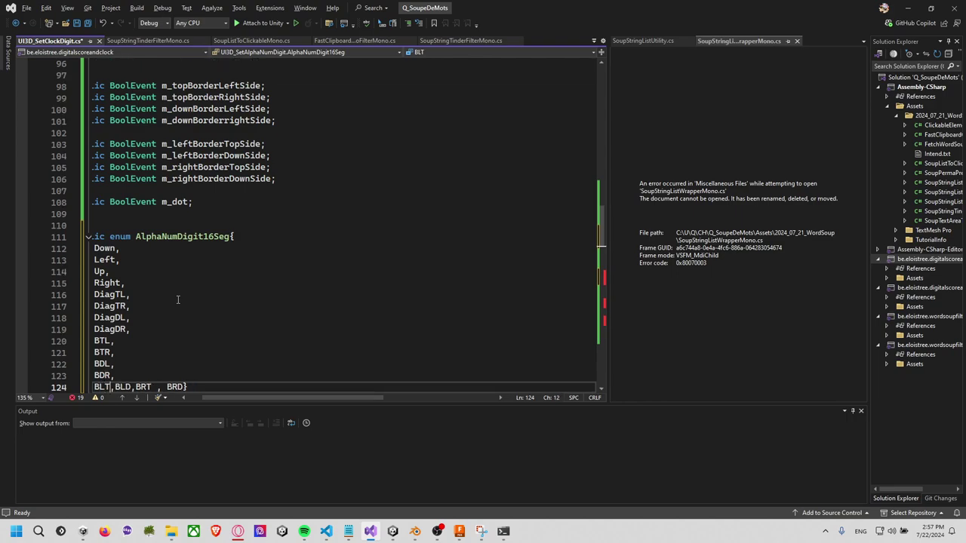
key("Return")
key("ctrl+Right")
key("Return")
key("ctrl+Right")
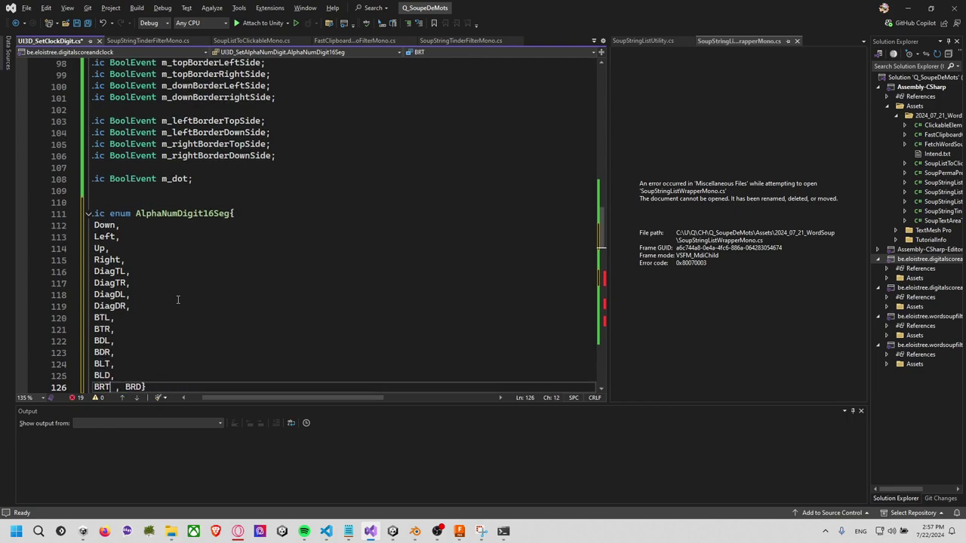
key("Return")
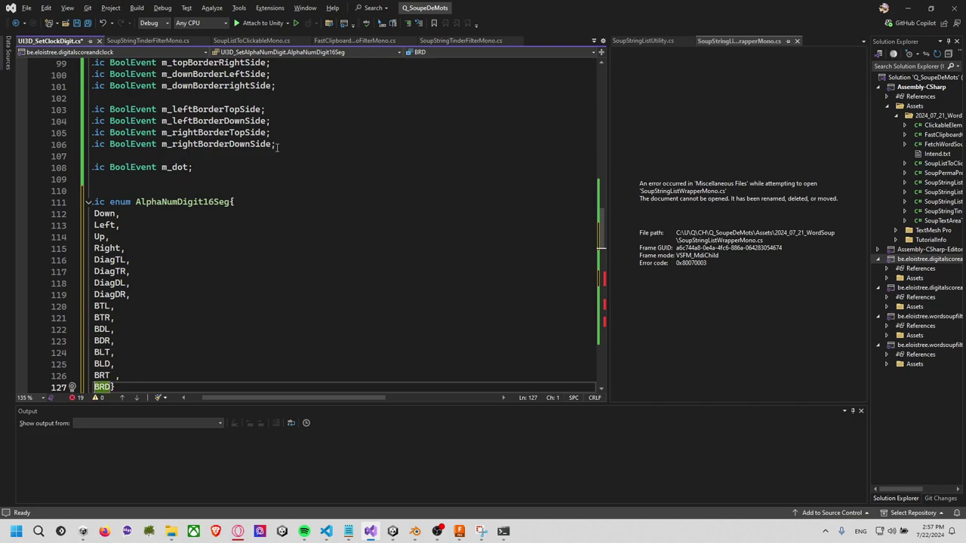
mouse_move(226, 155)
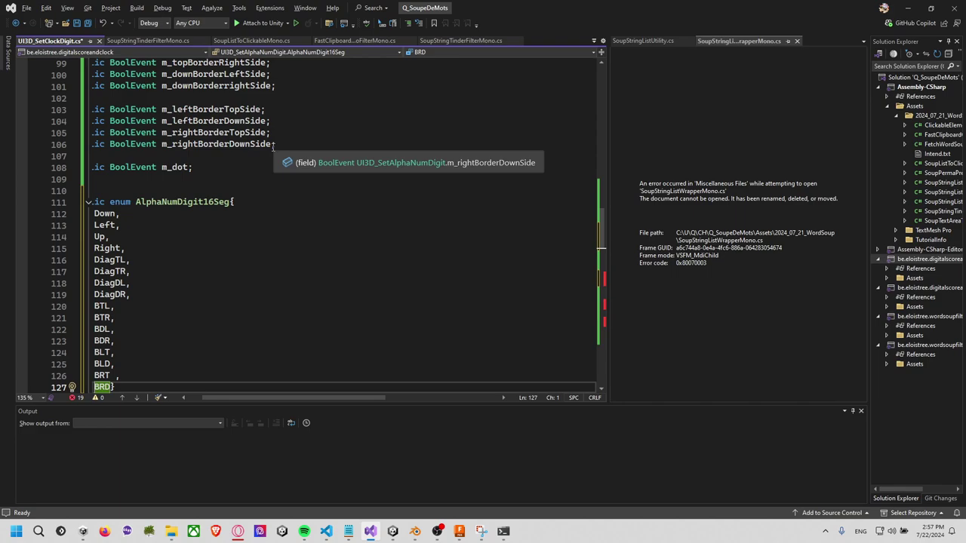
left_click(273, 147)
scroll(181, 142, "up", 4)
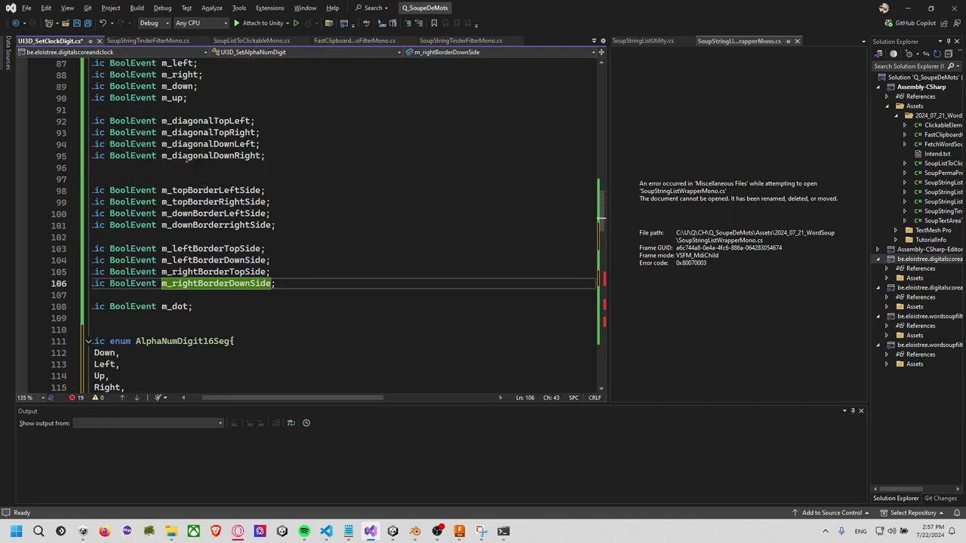
Paste the copied diagonal and border field names over the short entries DiagTL through BRD
left_click(172, 121, "alt+shift")
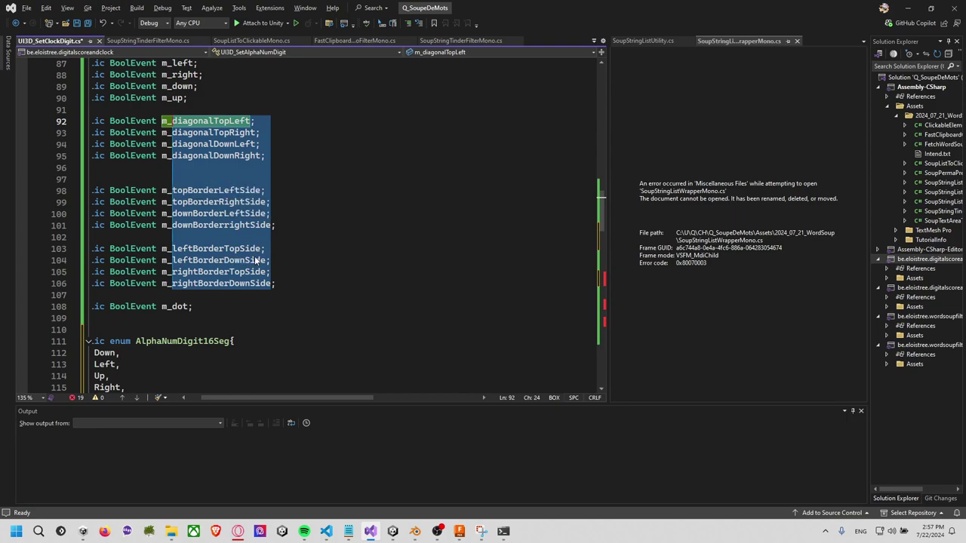
scroll(255, 260, "down", 4)
scroll(255, 259, "down", 2)
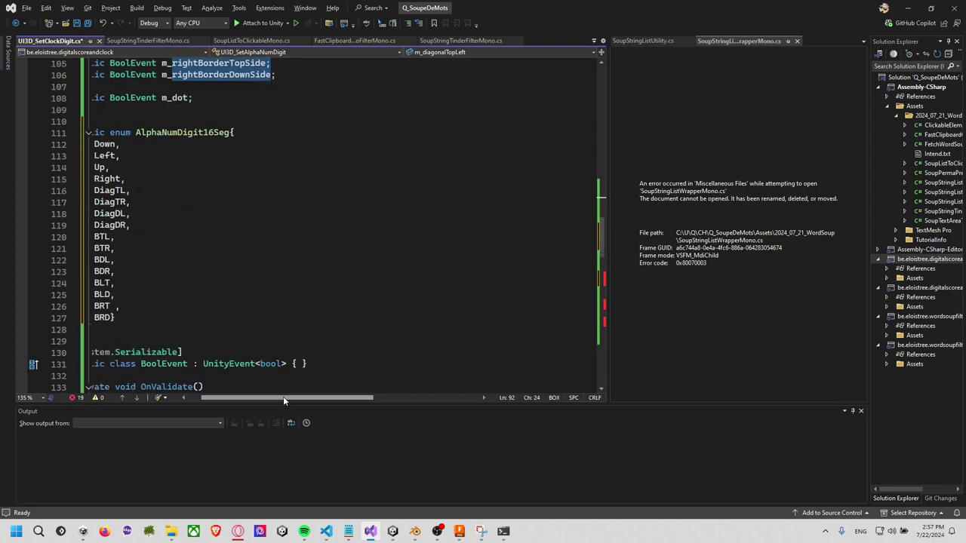
left_click_drag(283, 400, 266, 400)
left_click(154, 317)
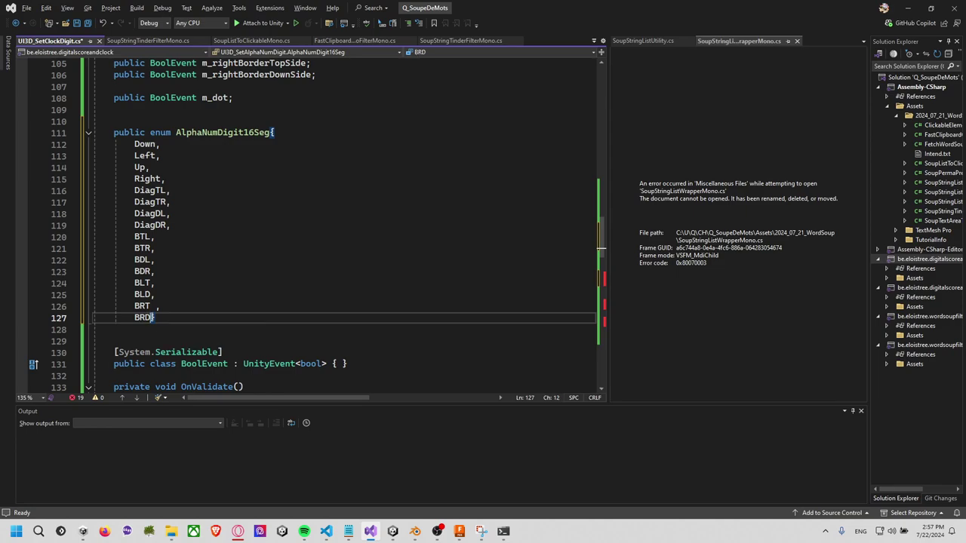
key("Return")
key("Return")
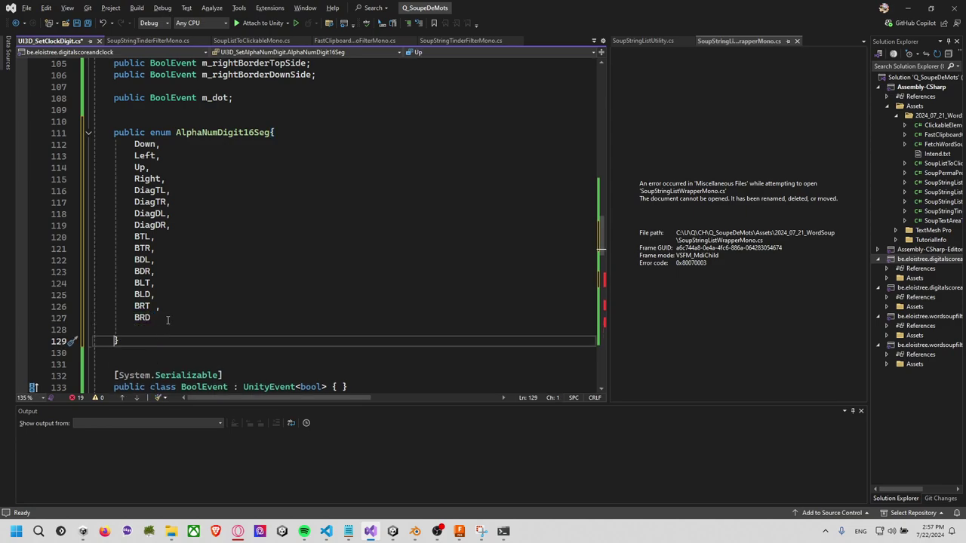
mouse_move(151, 318)
left_mouse_down("alt")
mouse_move(132, 191)
mouse_move(201, 317)
left_mouse_up("alt")
type("diagonalTopLeft; diagonalTopRight; diagonalDownLeft; diagonalDownRight; topBorderLeftSide; topBorderRightSide; downBorderLeftSide; downBorderrightSide leftBorderTopSide; leftBorderDownSide; rightBorderTopSide; rightBorderDownSide")
Capitalize the pasted names' first letters, giving DiagonalTopLeft, TopBorderLeftSide, RightBorderTopSide and so on
left_click(140, 190)
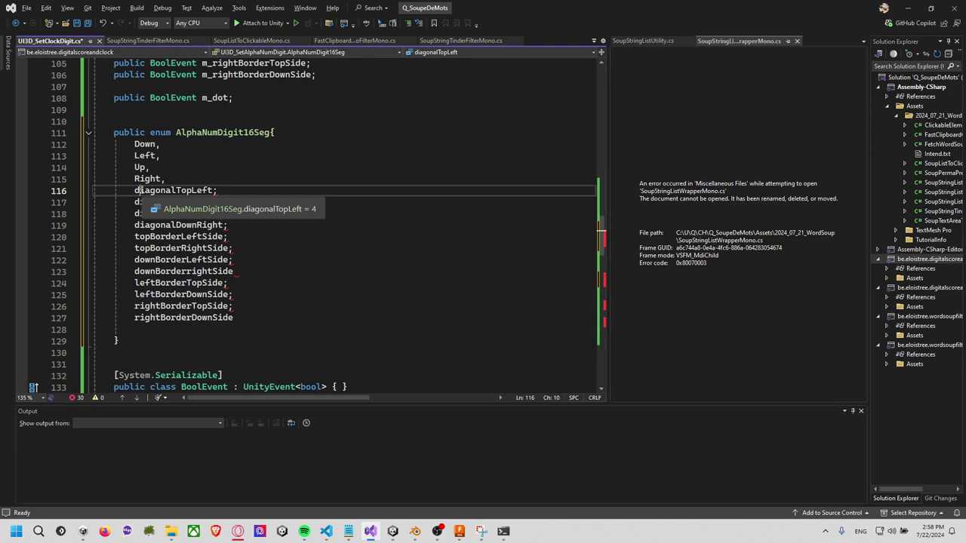
mouse_move(139, 190)
left_mouse_down()
mouse_move(139, 225)
mouse_move(134, 190)
left_mouse_up()
left_click(139, 225)
type("D")
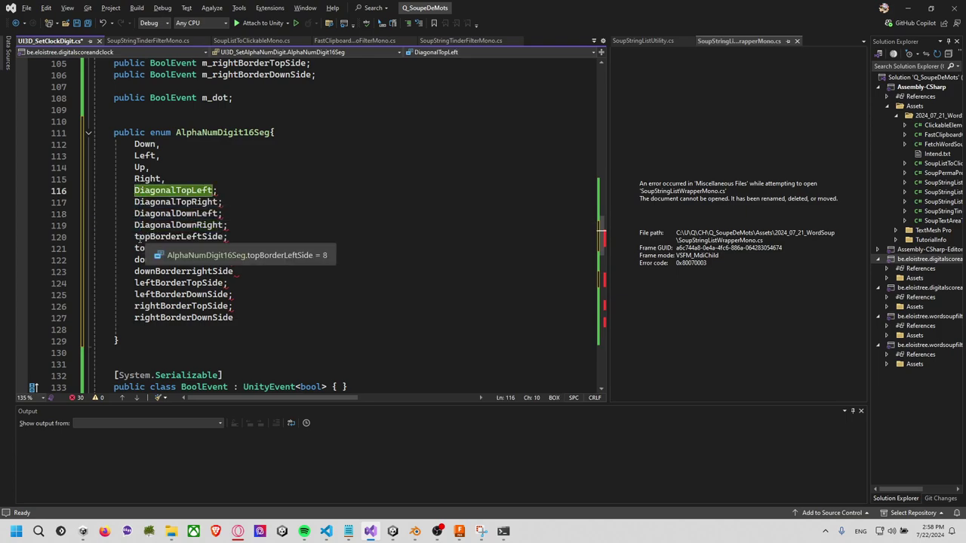
left_click_drag(135, 237, 136, 296, "alt")
type("TD")
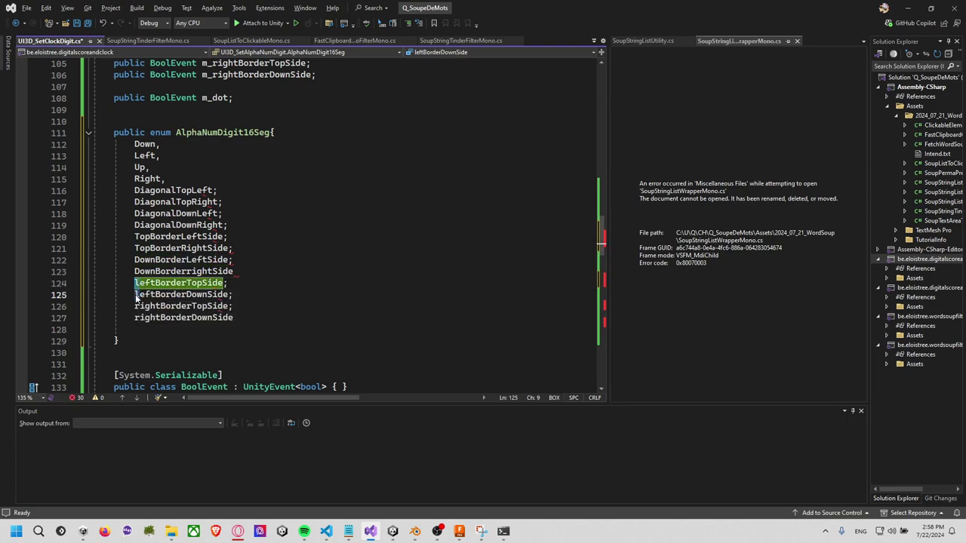
type("L")
left_click(139, 306)
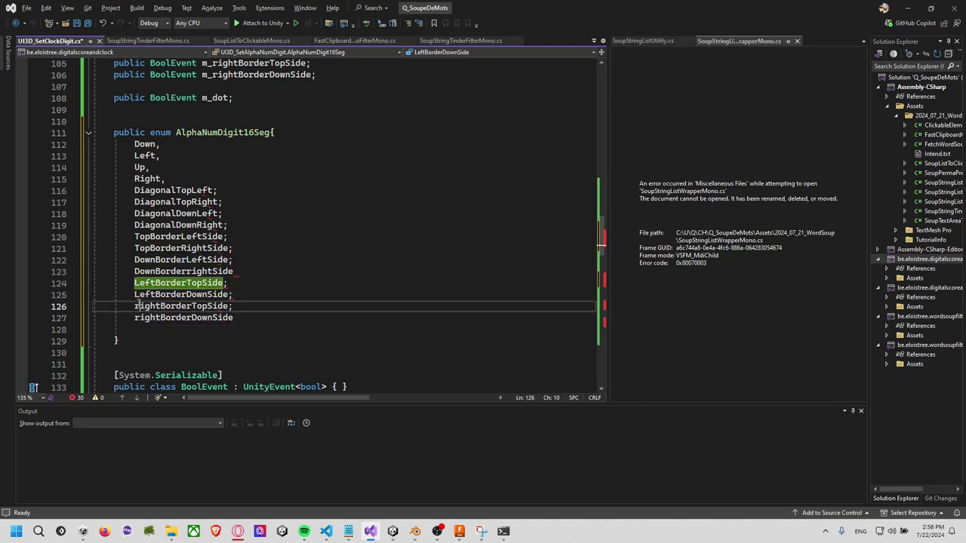
left_click_drag(136, 320, 136, 311, "alt")
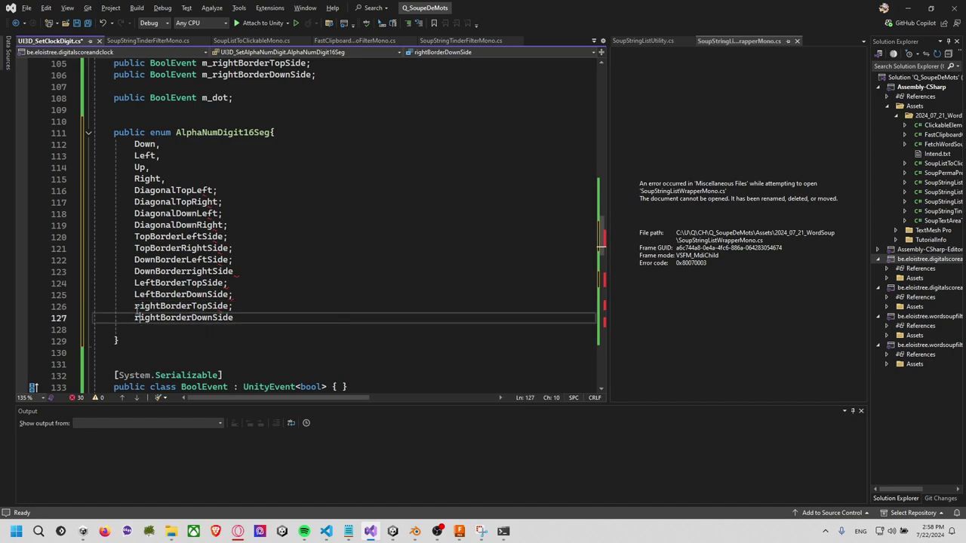
type("R")
Change the semicolons after the diagonal and top border names to commas
left_click(269, 301)
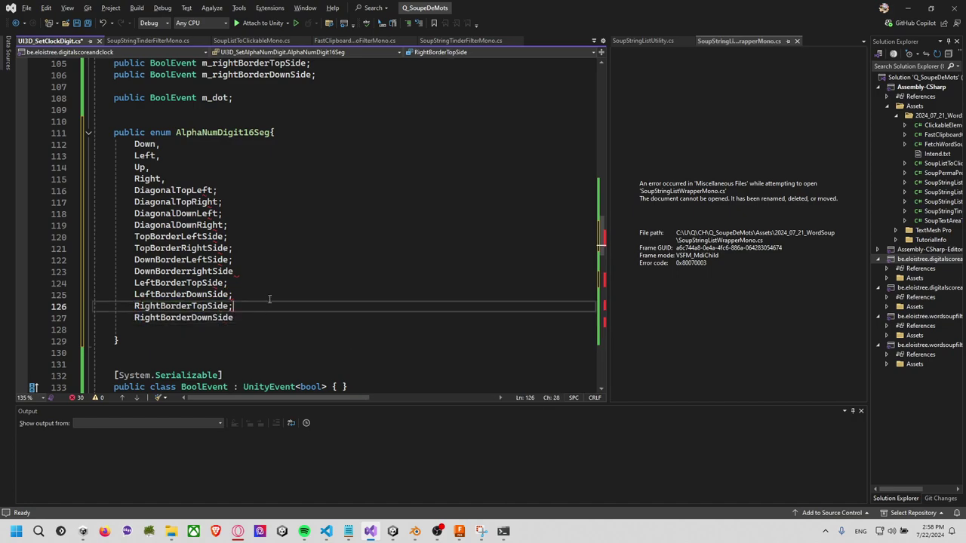
left_click(249, 191)
key("BackSpace")
type(",")
key("Down")
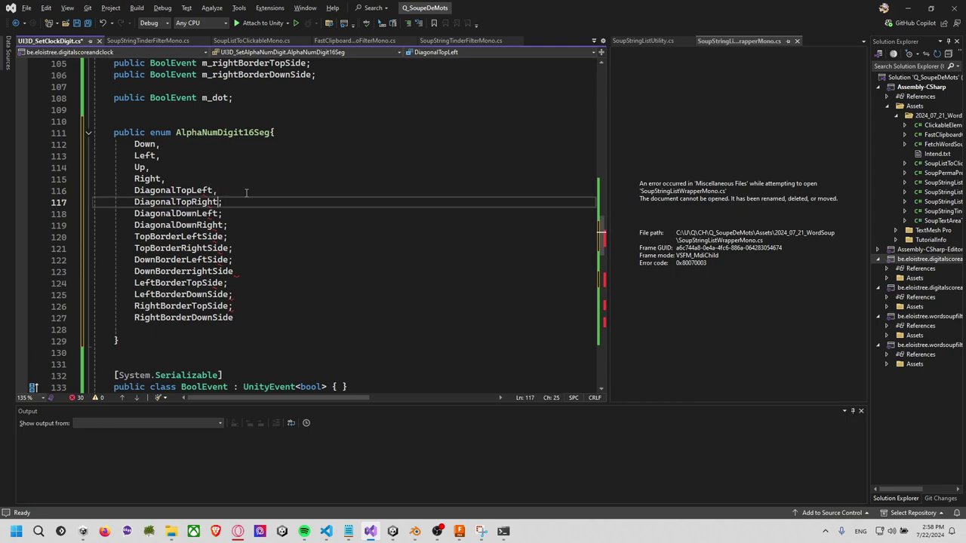
key("BackSpace")
type(",")
key("Down")
key("Down")
key("Home")
key("Home")
key("End")
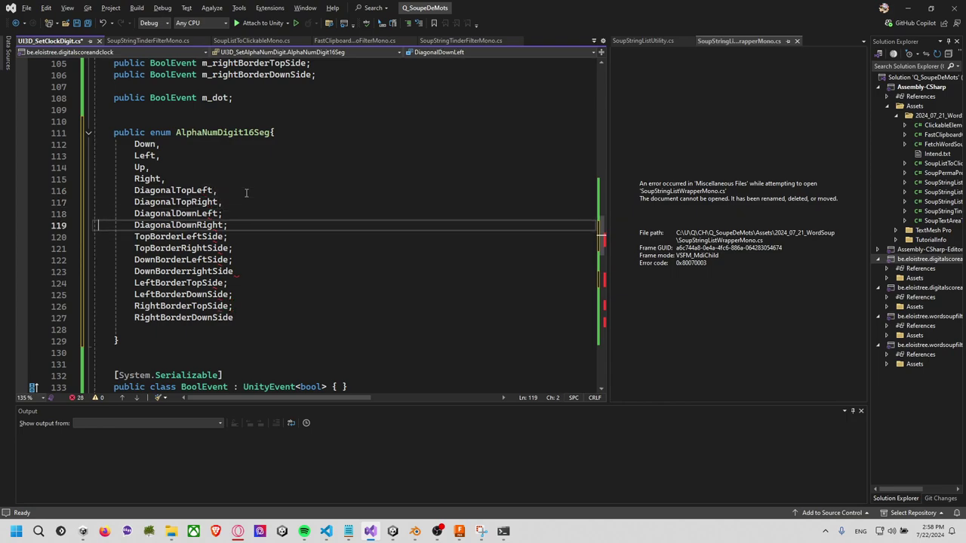
key("Up")
key("Down")
key("BackSpace")
type(",")
key("Down")
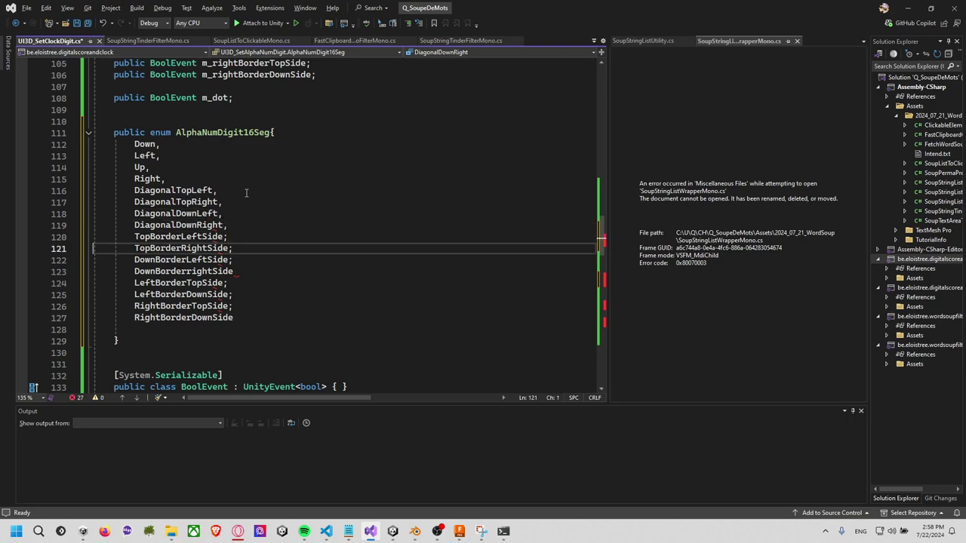
key("BackSpace")
type(",")
key("Down")
key("BackSpace")
type(",")
Replace the remaining semicolons on the down, left and right border names with commas and save
key("Down")
key("BackSpace")
type(",")
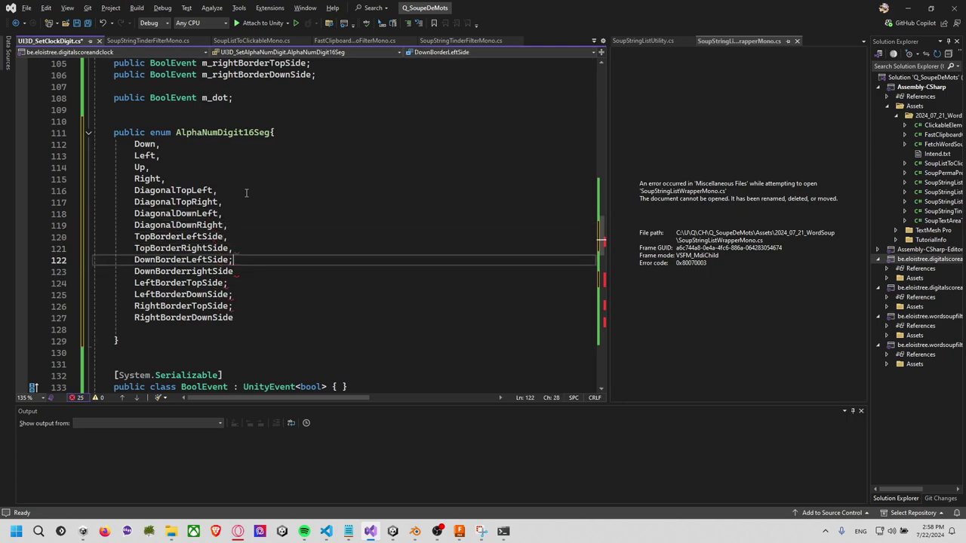
key("Down")
type(",")
key("Down")
key("BackSpace")
type(",")
key("Down")
key("BackSpace")
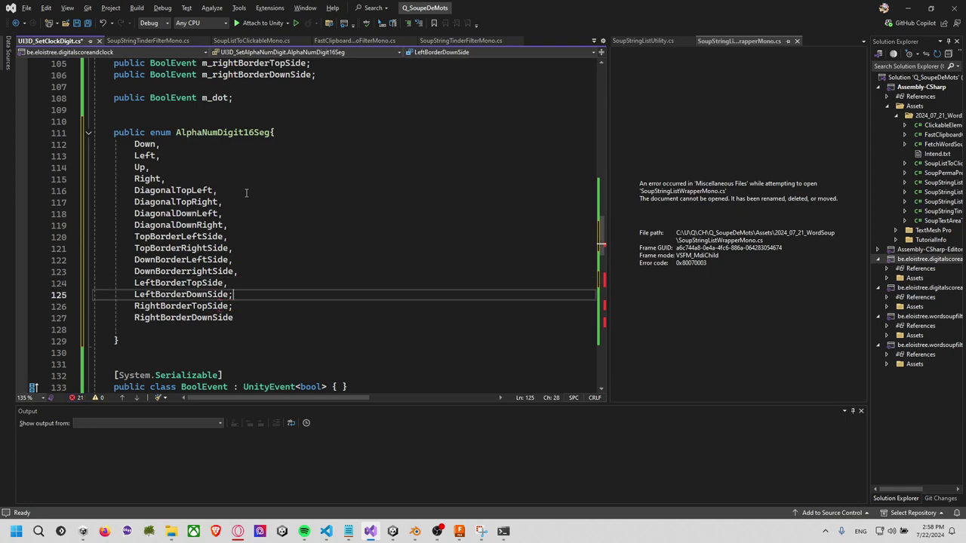
type(",")
key("Down")
key("BackSpace")
type(",")
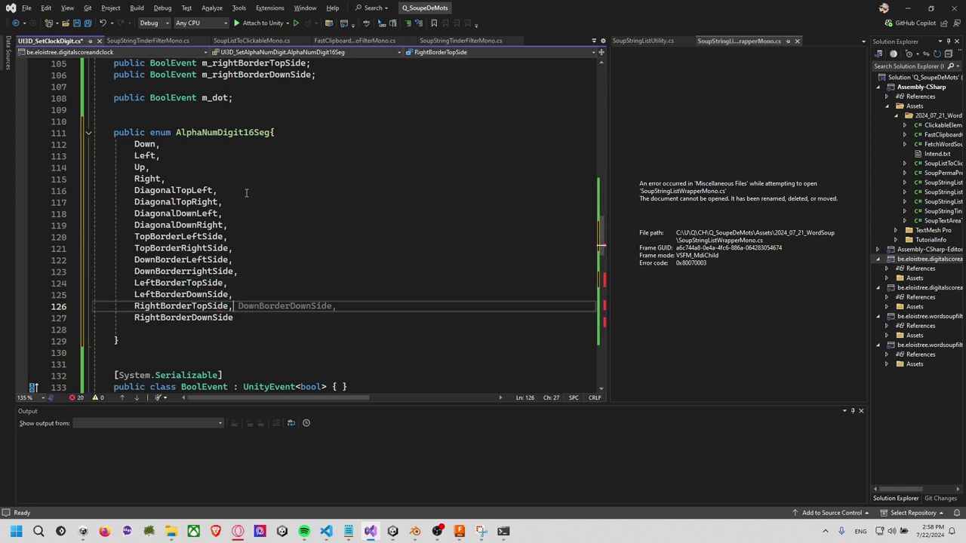
left_click(302, 215)
key("ctrl+s")
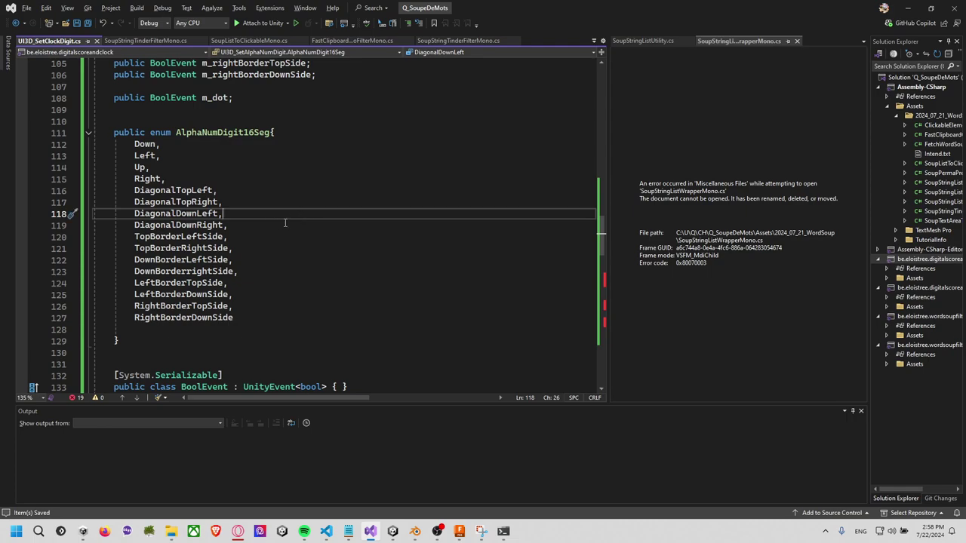
Replace the FullDisable call in case '1' with FullEnable
scroll(287, 227, "down", 5)
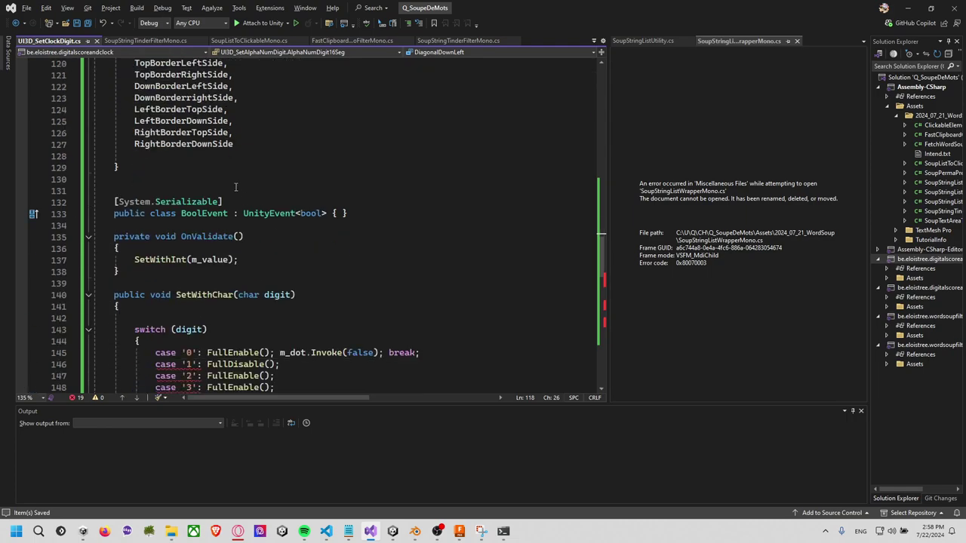
left_click(244, 189)
scroll(245, 188, "down", 4)
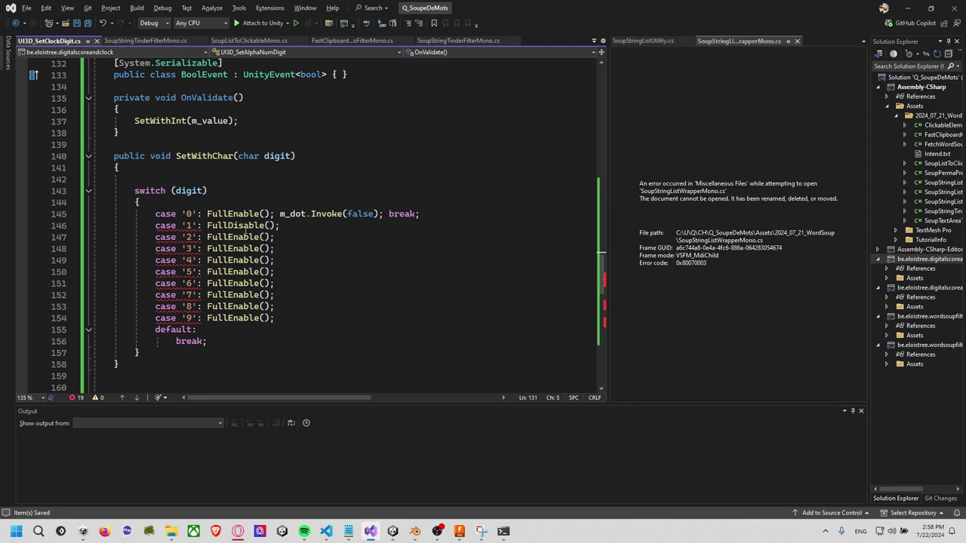
double_click(244, 224)
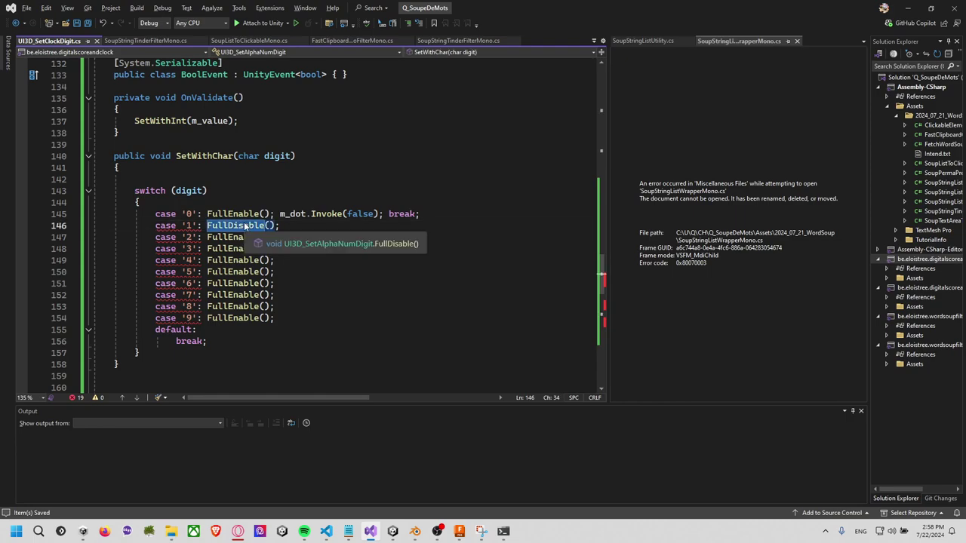
type("Fullen")
key("Tab")
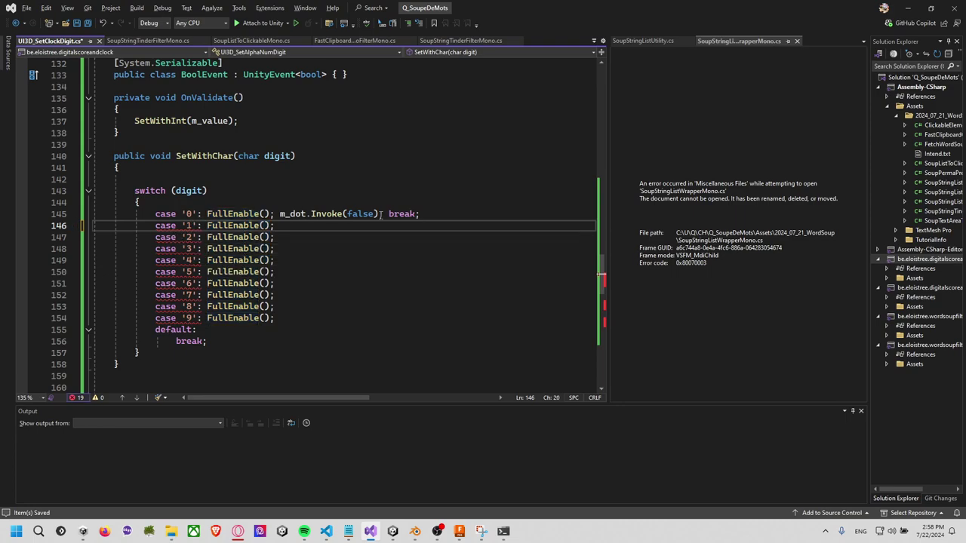
key("End")
Edit the break lines of cases '1'–'9' with multiple carets, then undo the change
left_click(295, 318, "alt+shift")
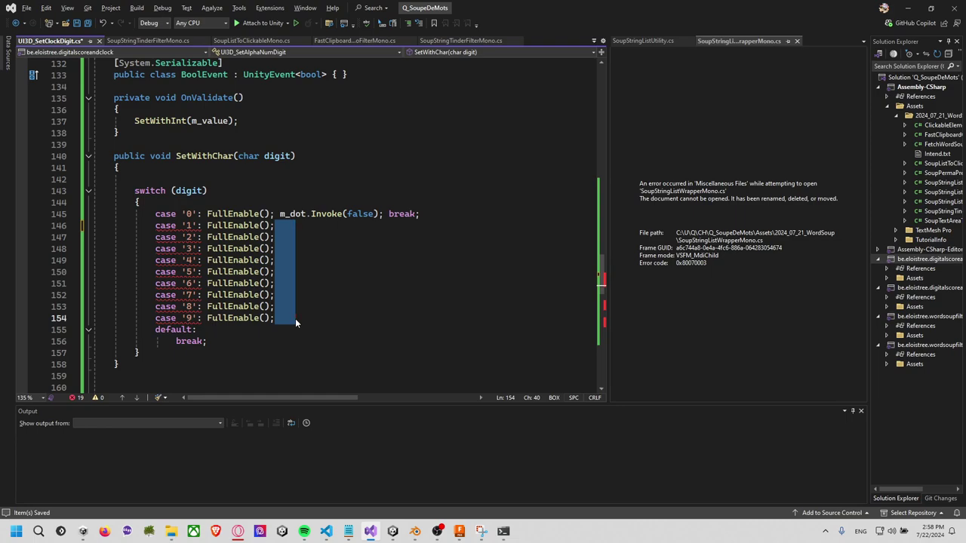
type("break;")
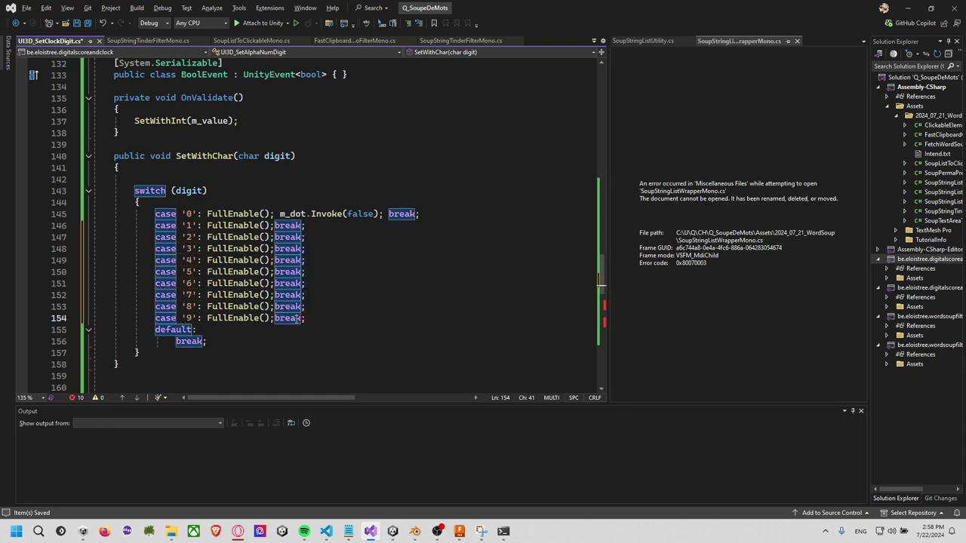
left_click(314, 306)
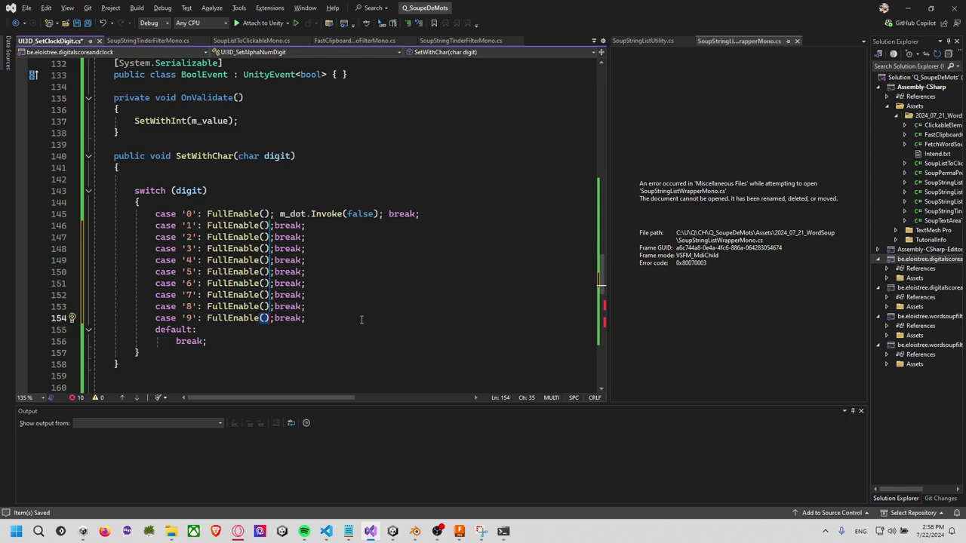
left_click(274, 225)
left_click(273, 318, "alt+shift")
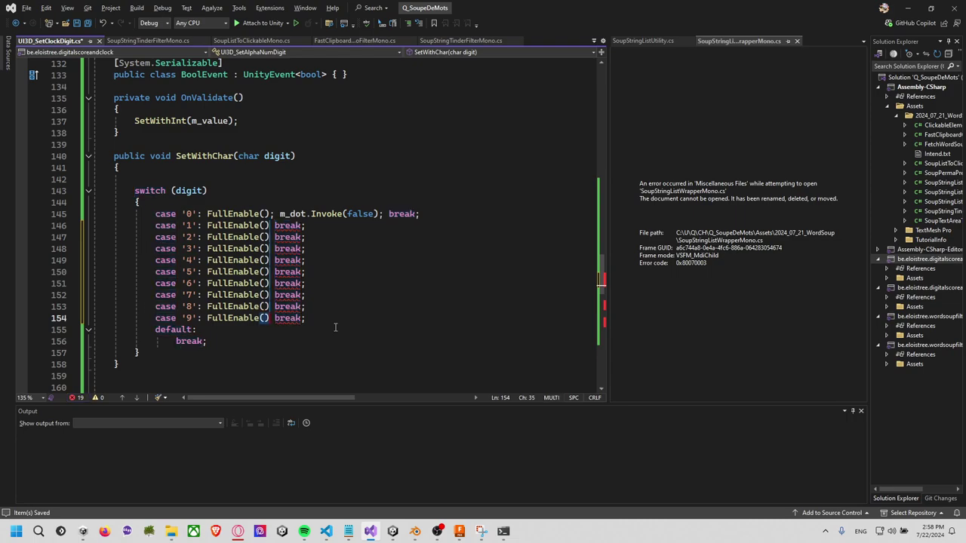
key("ctrl+z")
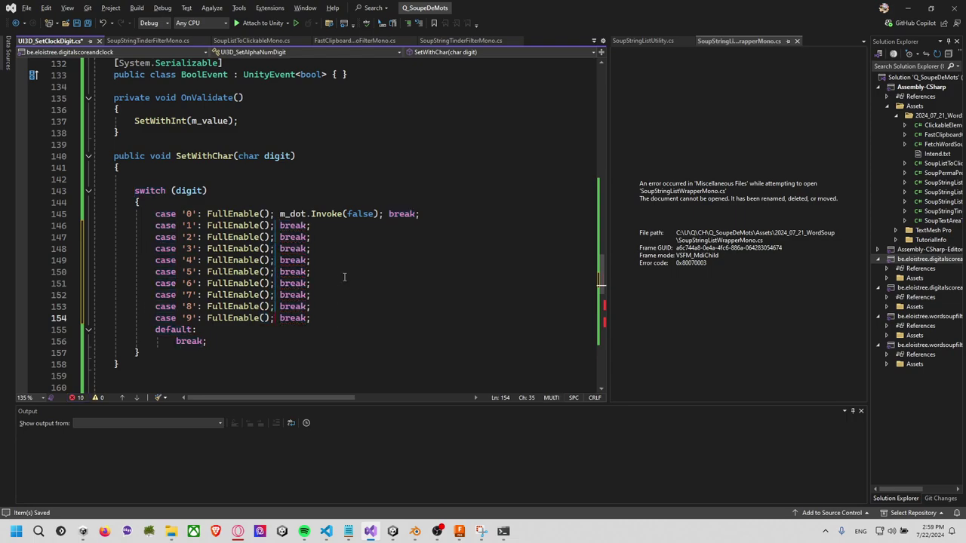
left_click(343, 272)
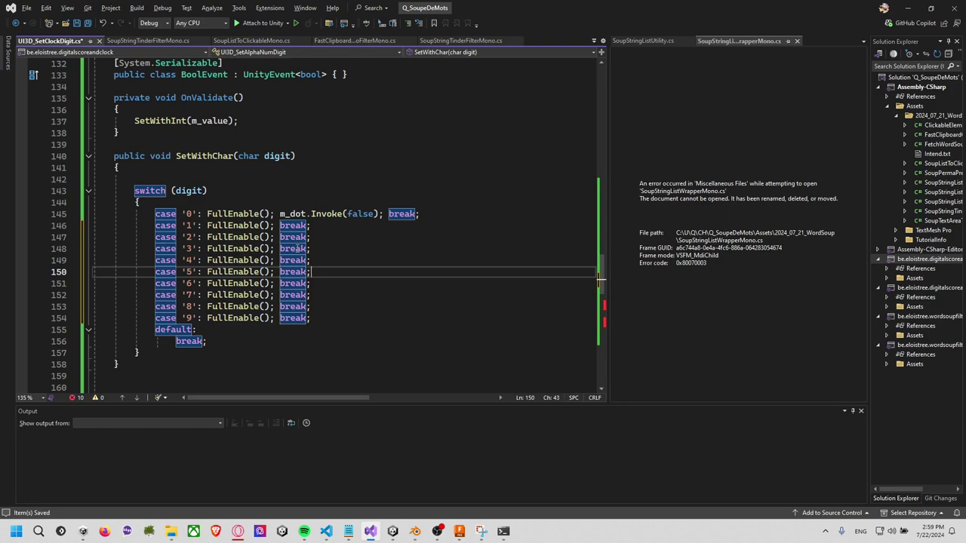
Insert Disable(); after FullEnable() in cases '1' through '9' with a column caret
key("ctrl+shift+Up")
key("ctrl+shift+Up")
key("ctrl+shift+Up")
key("alt+shift+Down")
key("alt+shift+Down")
key("alt+shift+Down")
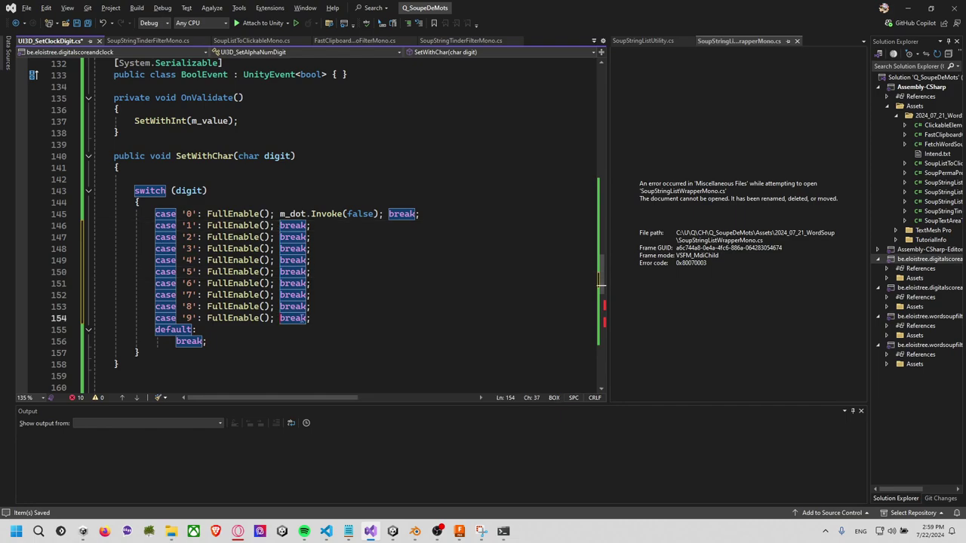
type("D")
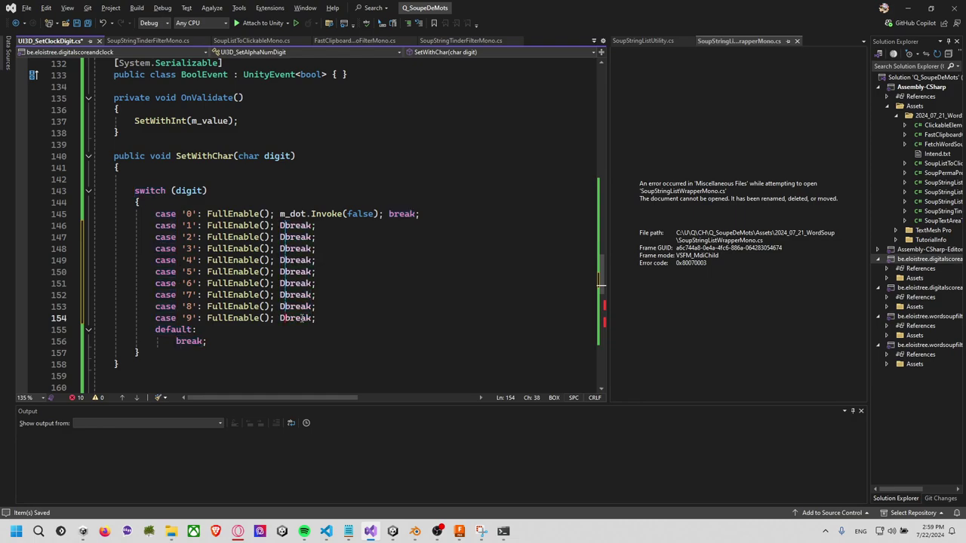
type("isable(")
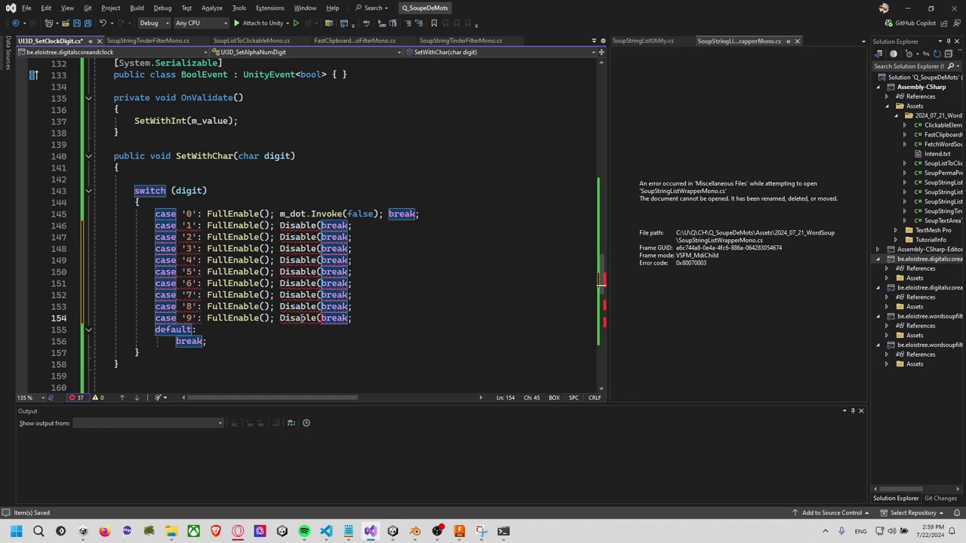
type(");")
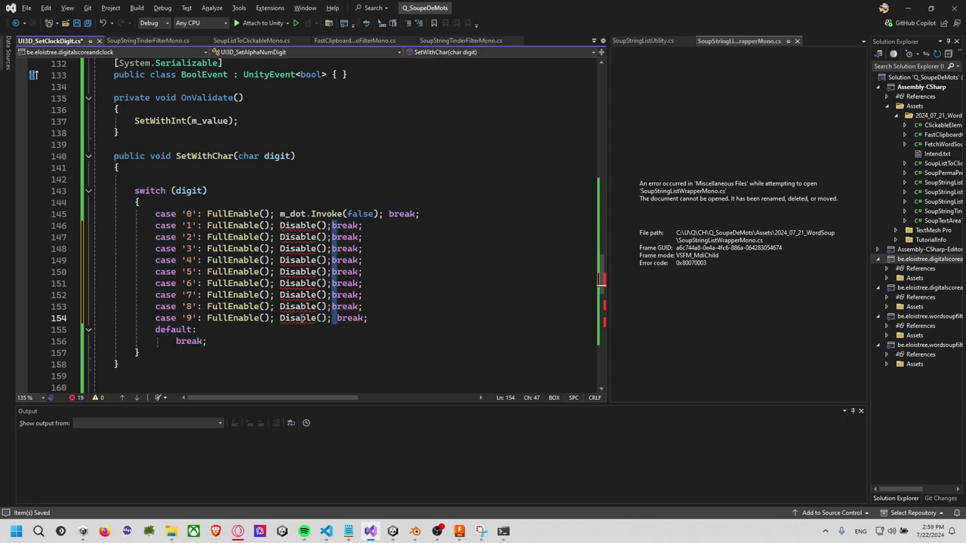
left_click(390, 290)
scroll(372, 295, "down", 5)
left_click(325, 242)
scroll(325, 242, "up", 2)
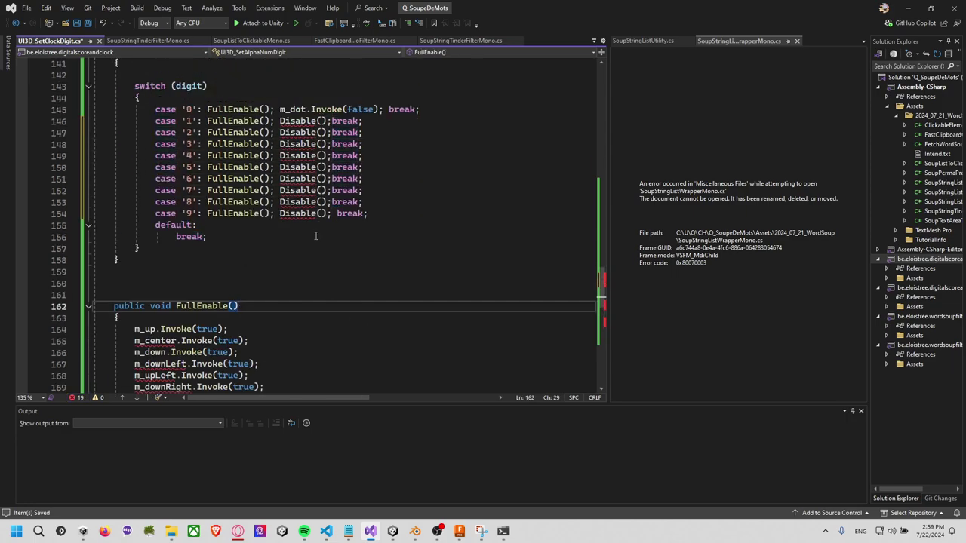
left_click(305, 214)
Generate a Disable method stub and copy the AlphaNumDigit16Seg type name
key("ctrl+period")
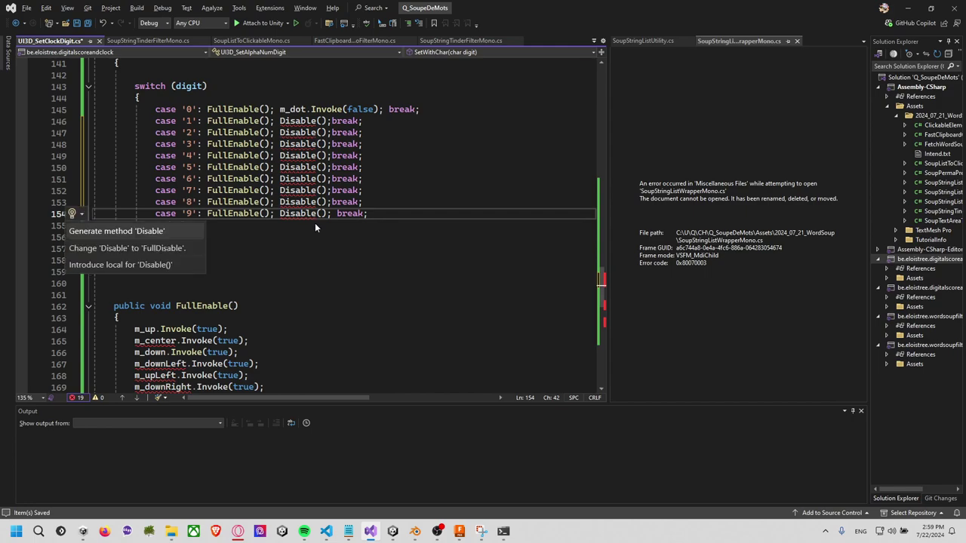
left_click(151, 228)
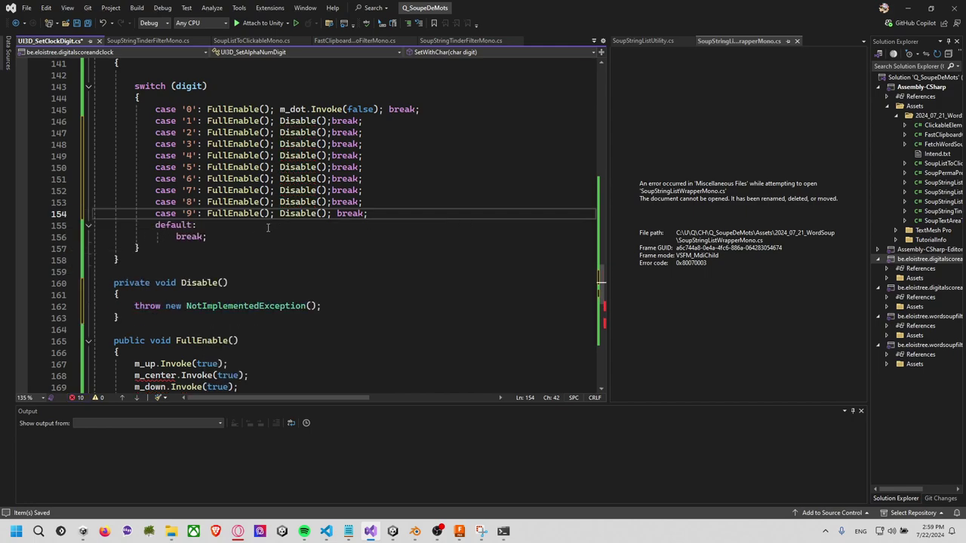
left_click(223, 282)
scroll(218, 243, "up", 8)
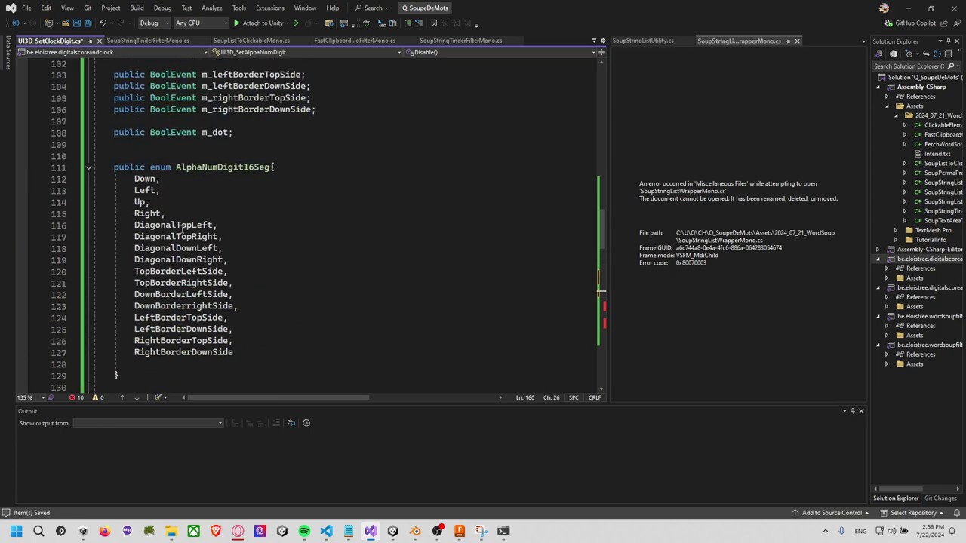
double_click(226, 167)
scroll(291, 302, "down", 6)
scroll(292, 324, "down", 9)
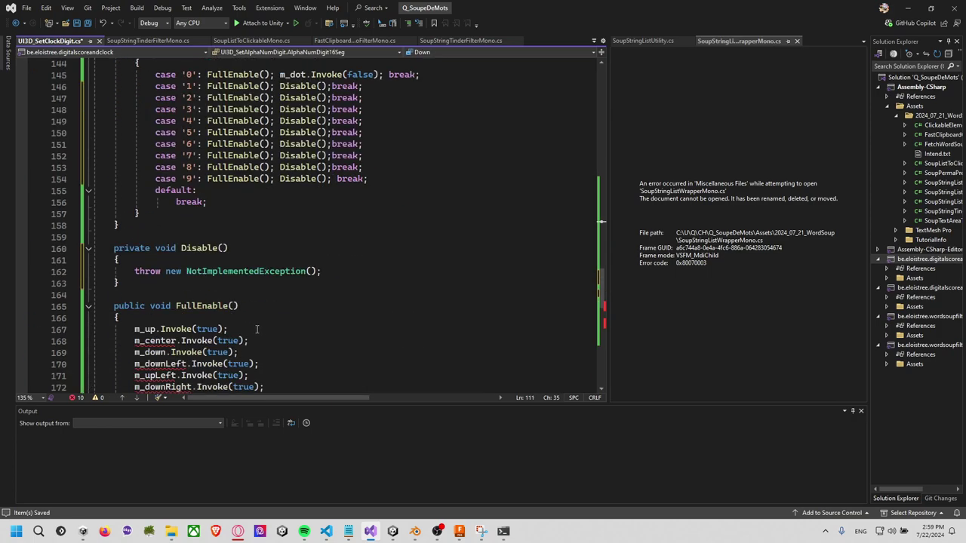
Change Disable's parameter to params AlphaNumDigit16Seg[] toDisable
left_click(224, 244)
type("AlphaNumDigit16Seg")
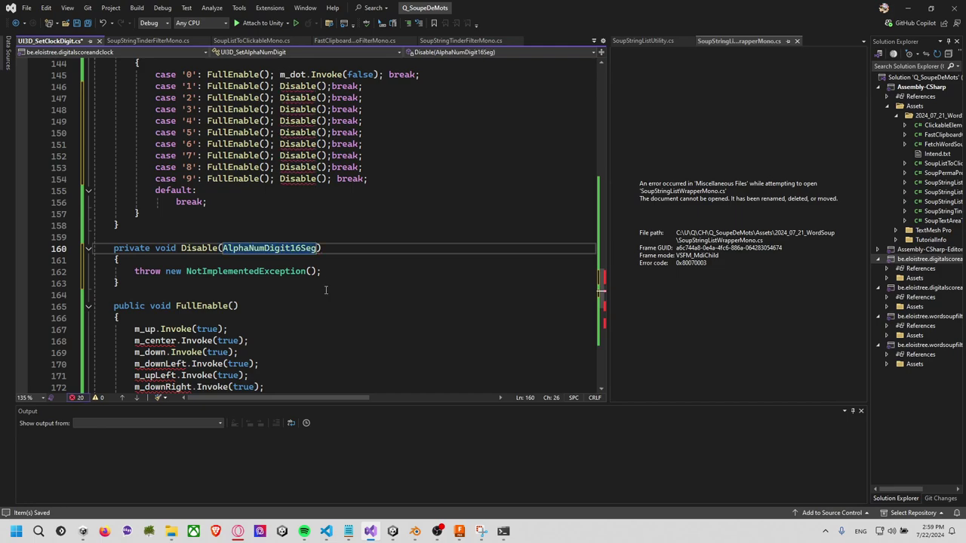
key("Escape")
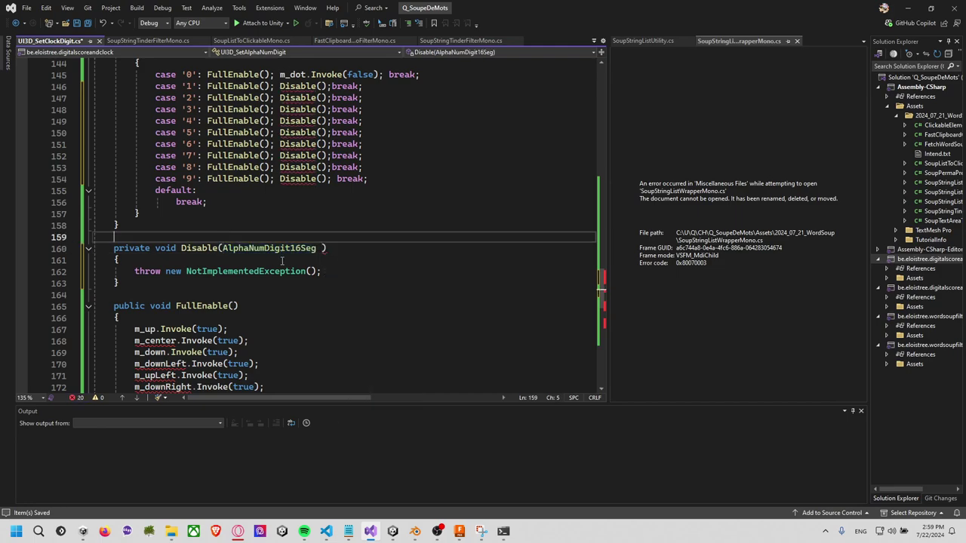
key("Home")
key("Home")
key("Right")
key("Right")
key("Right")
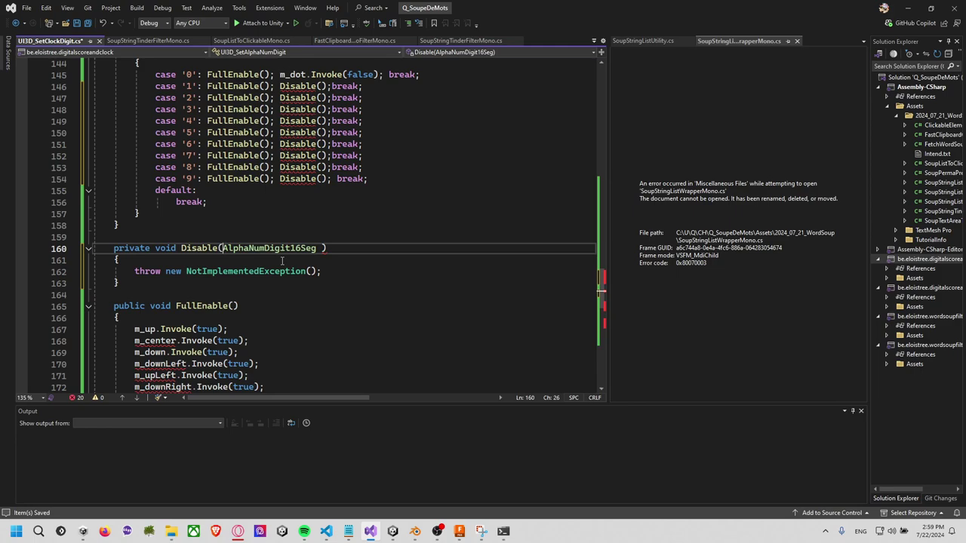
type("para")
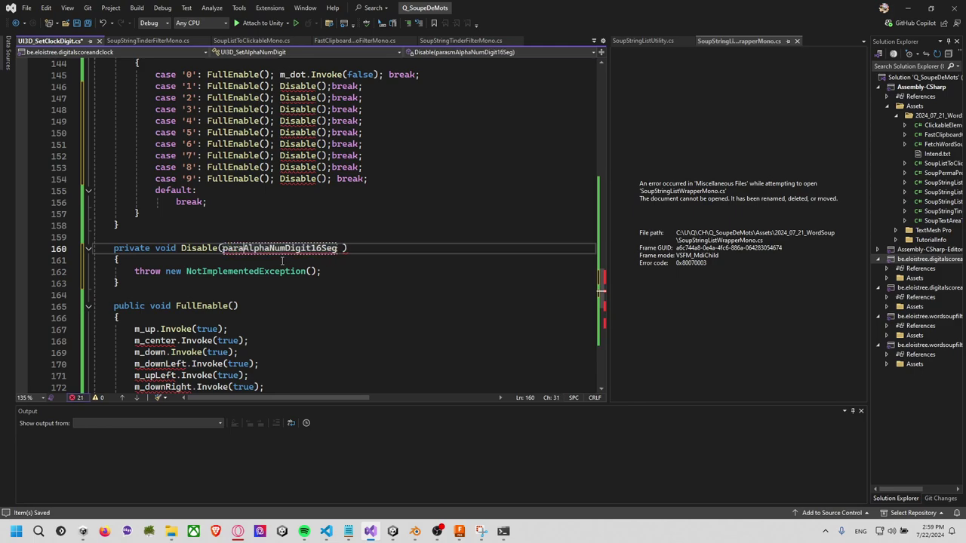
type("ms [")
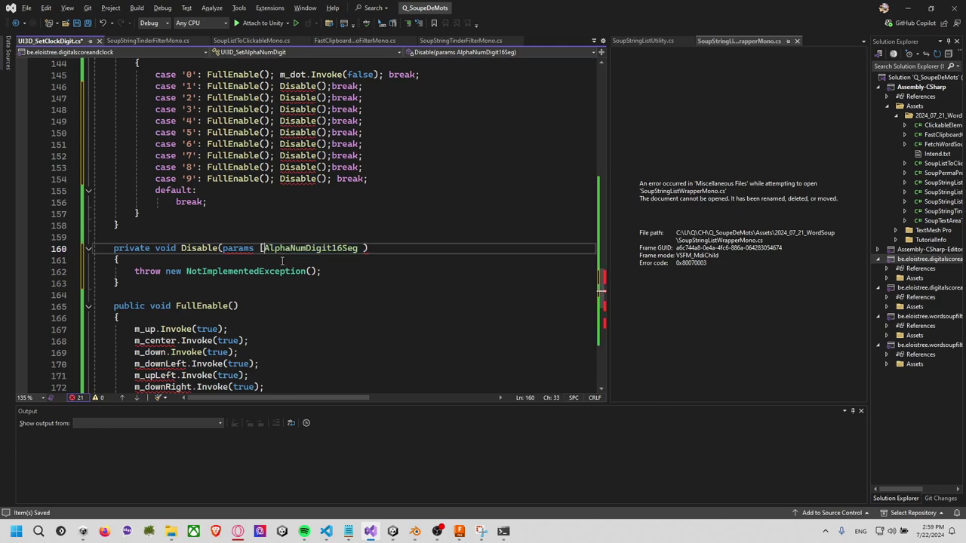
key("Right")
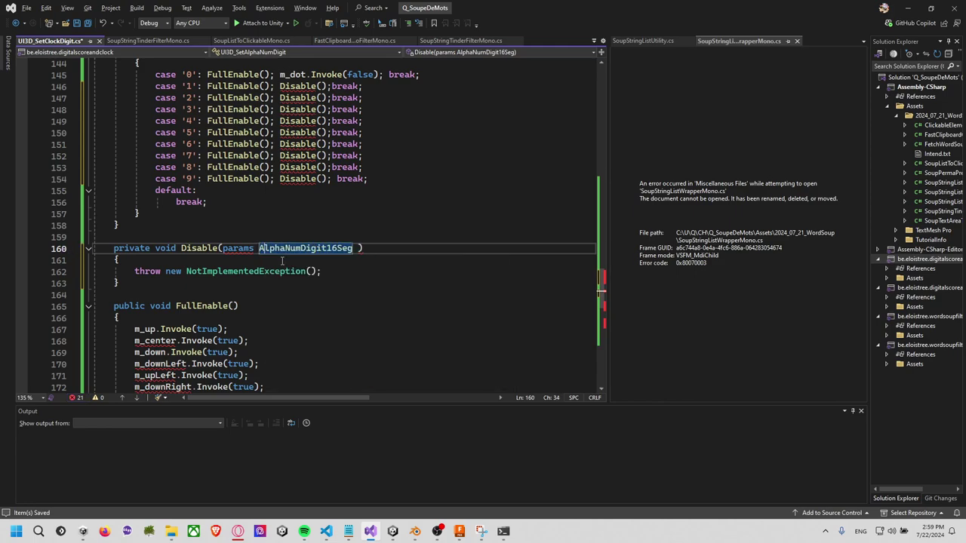
type("[] ")
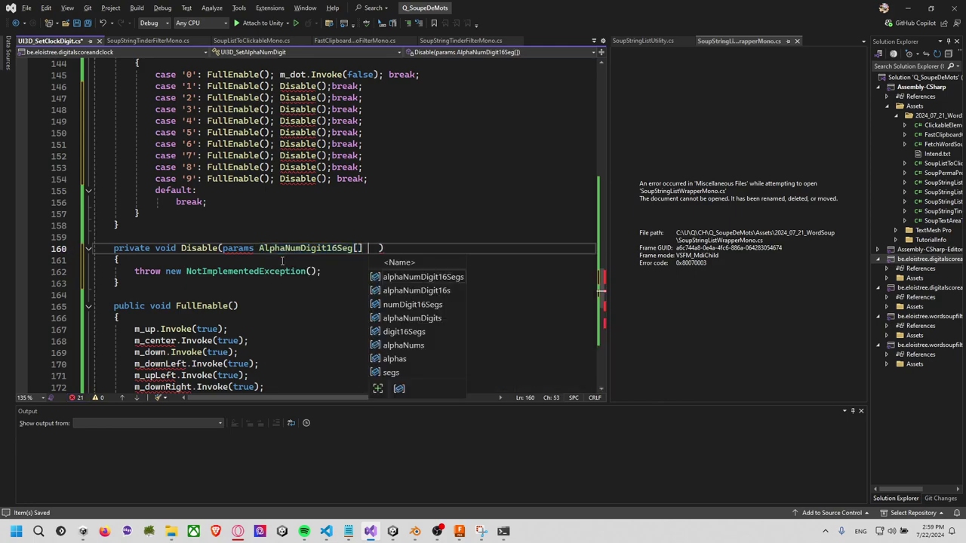
type("toDisable")
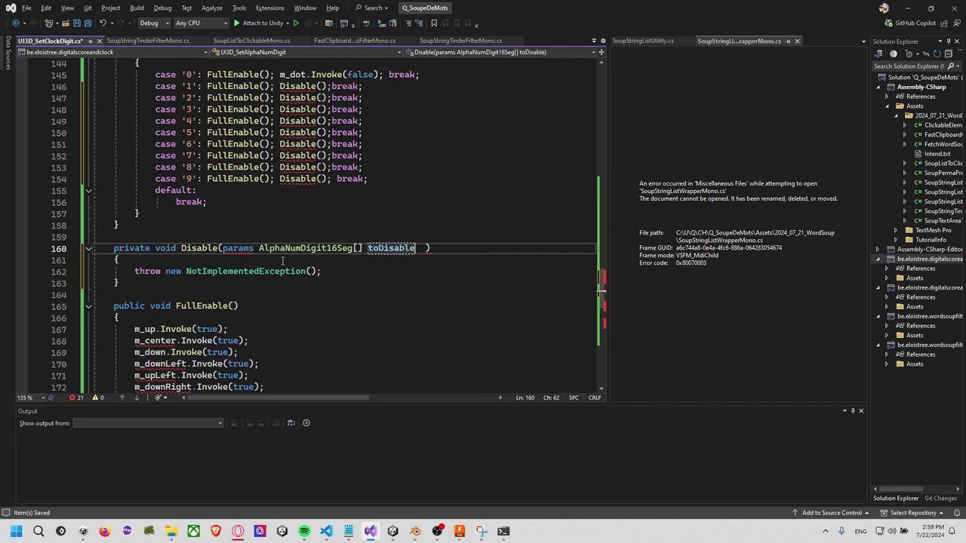
Duplicate the Disable method as a single-segment overload taking AlphaNumDigit16Seg toDisable
key("Down")
key("Down")
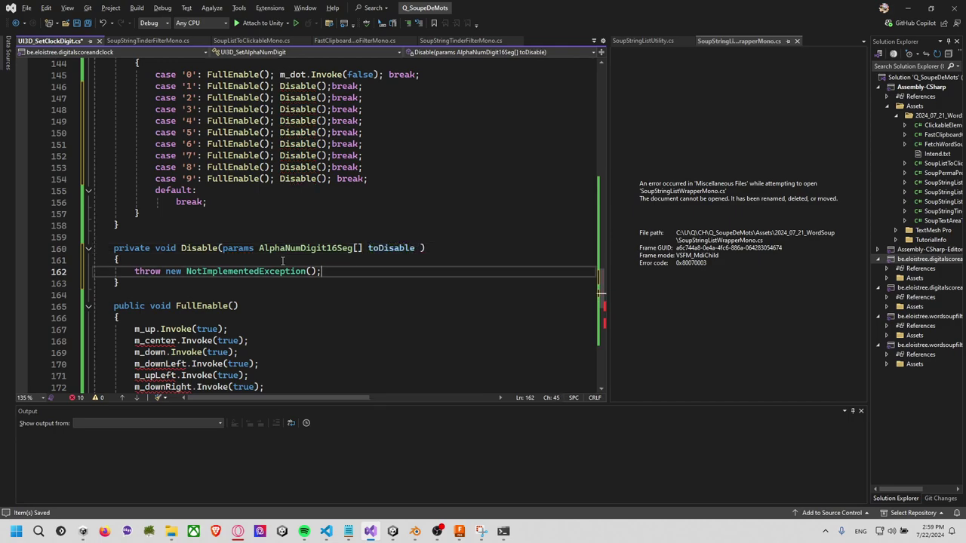
key("shift+Up")
key("shift+Up")
key("shift+Home")
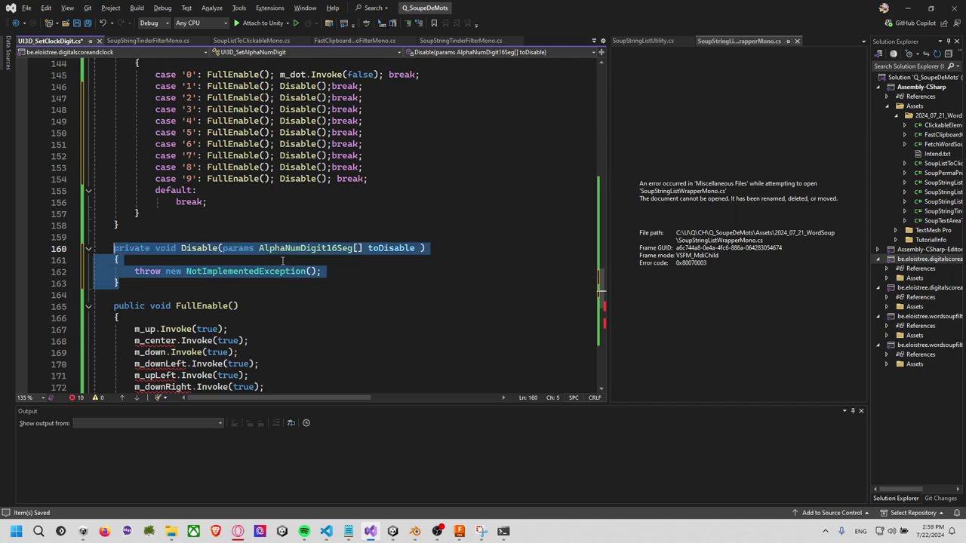
key("ctrl+c")
key("Down")
key("ctrl+v")
scroll(293, 262, "down", 1)
double_click(240, 260)
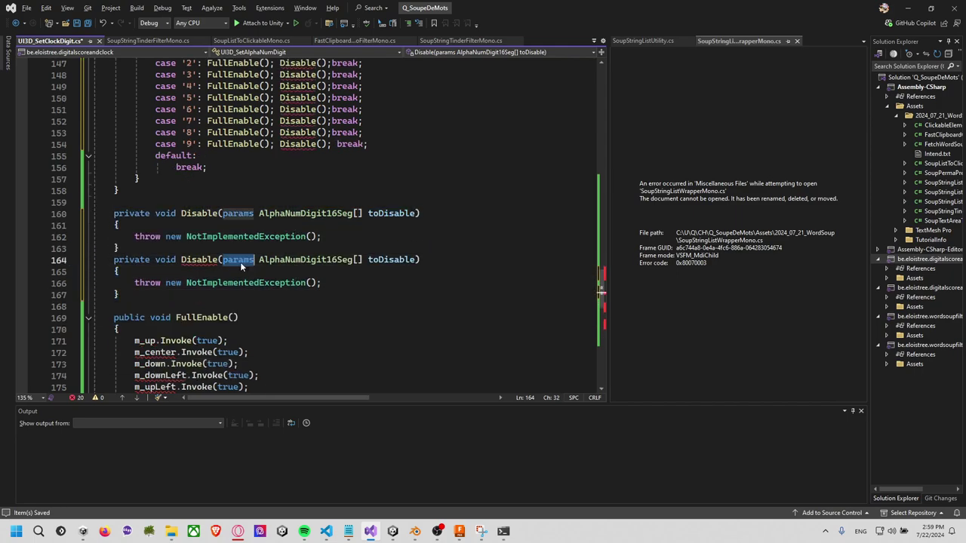
key("Delete")
left_click(332, 260)
key("BackSpace")
key("BackSpace")
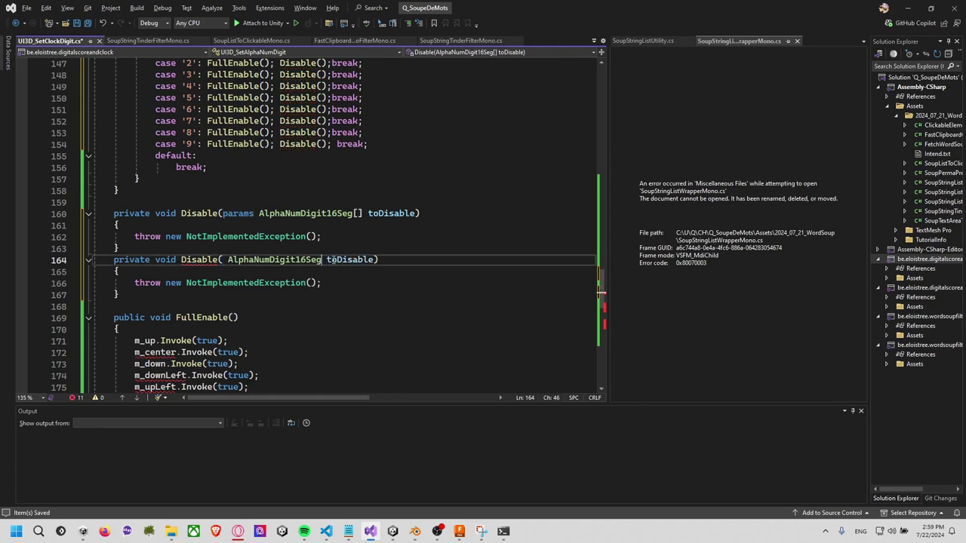
Replace the array version's placeholder throw with a foreach over toDisable calling Disable(item)
left_click_drag(331, 238, 331, 229)
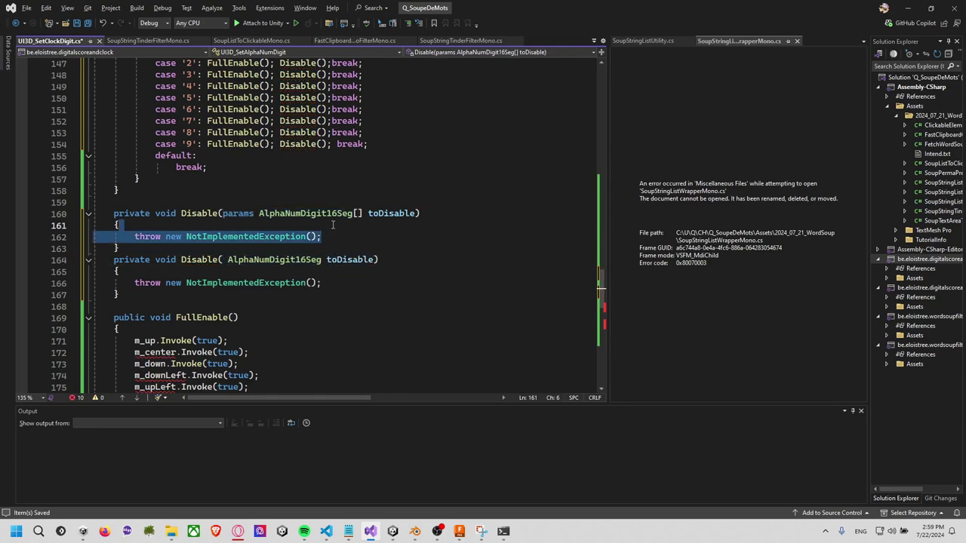
key("Delete")
key("Return")
type("for")
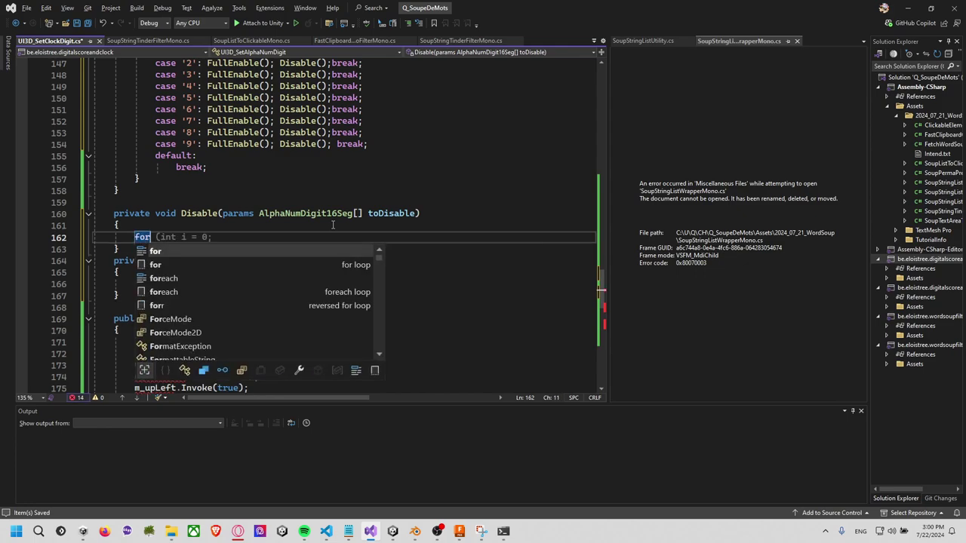
type("each")
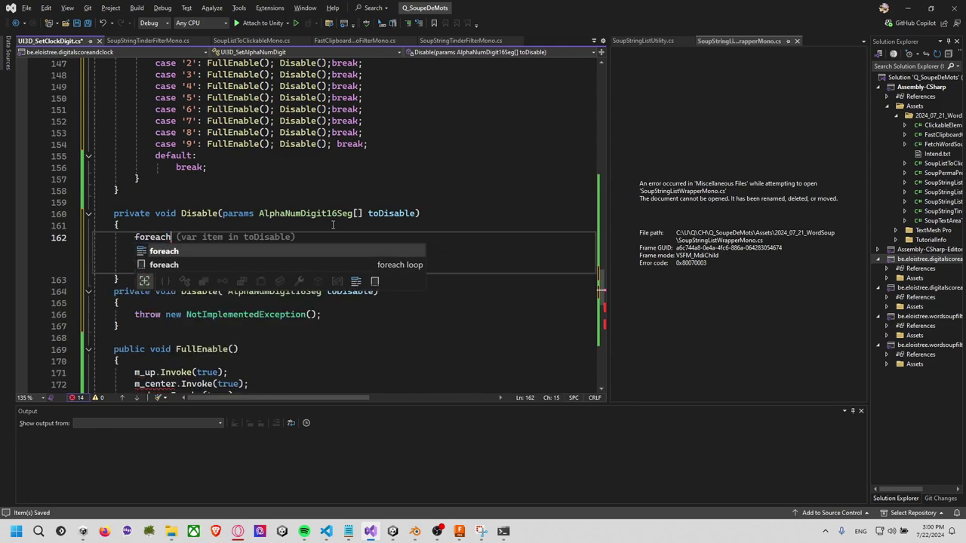
key("Tab")
key("Tab")
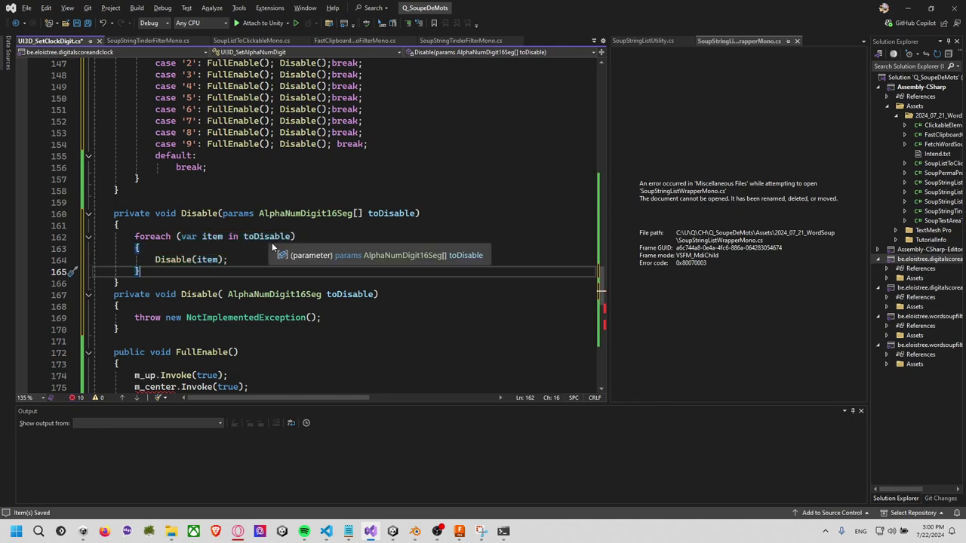
scroll(258, 288, "down", 2)
left_click_drag(344, 248, 121, 236)
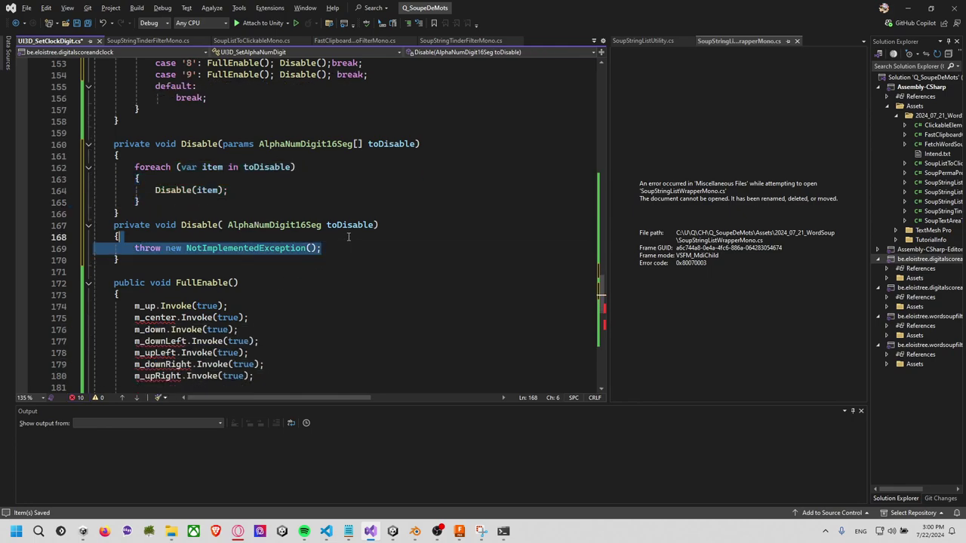
scroll(297, 280, "down", 2)
scroll(298, 280, "up", 4)
Add a Dot entry to the segment enum after RightBorderDownSide
scroll(290, 277, "up", 5)
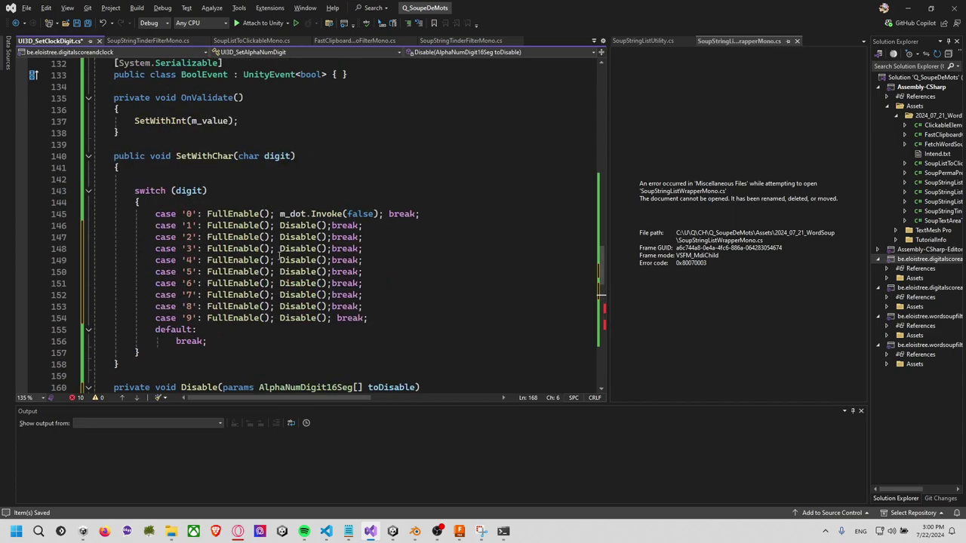
scroll(279, 275, "up", 8)
scroll(271, 273, "up", 3)
scroll(264, 256, "up", 1)
scroll(241, 219, "up", 3)
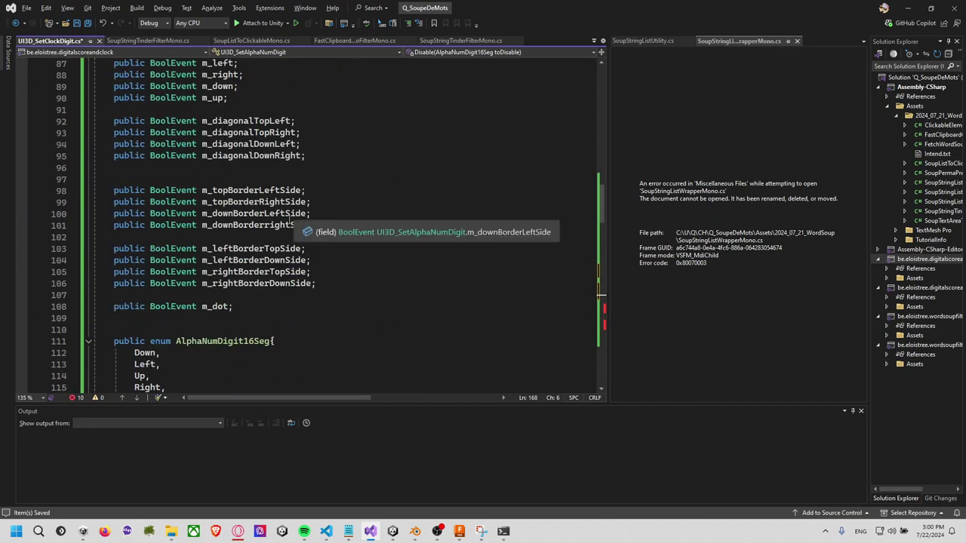
scroll(228, 200, "up", 1)
scroll(227, 197, "down", 8)
left_click(249, 280)
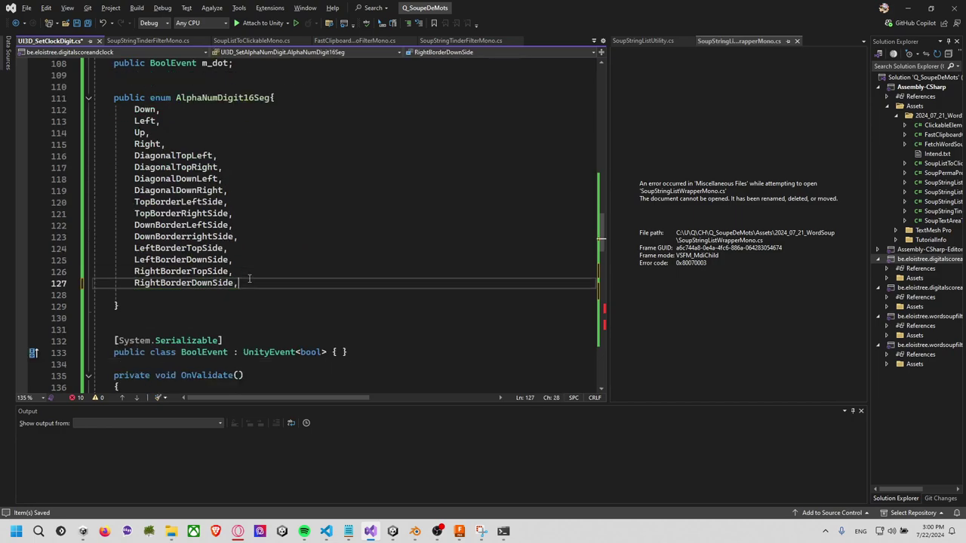
key("Return")
type("Dot")
left_click(287, 259)
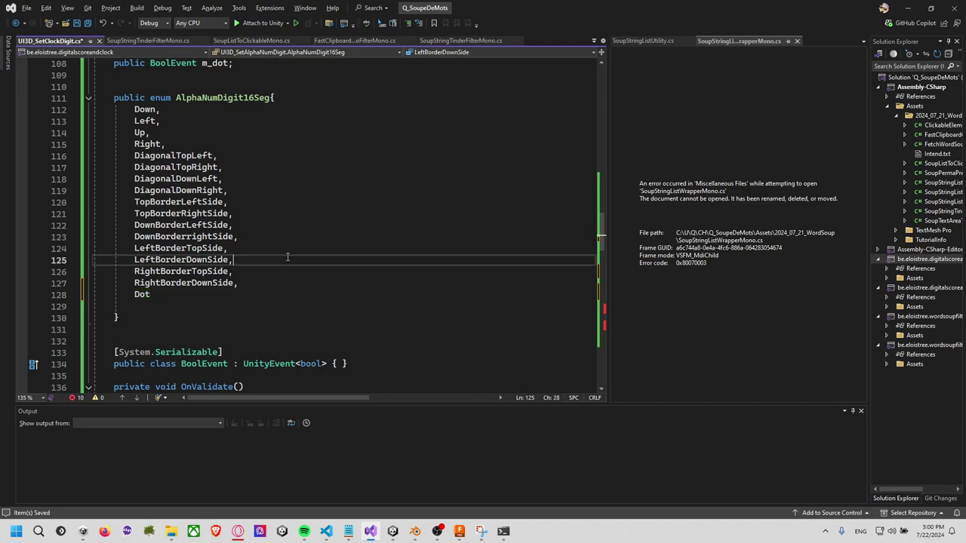
Column-select the segment fields from m_left down to m_dot
scroll(306, 245, "up", 8)
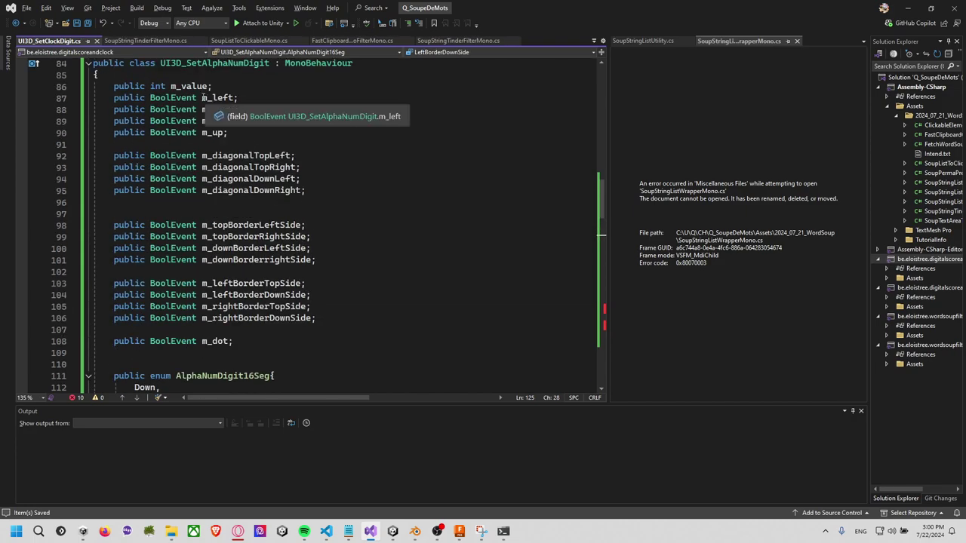
left_click(201, 98)
left_click(357, 341, "alt+shift")
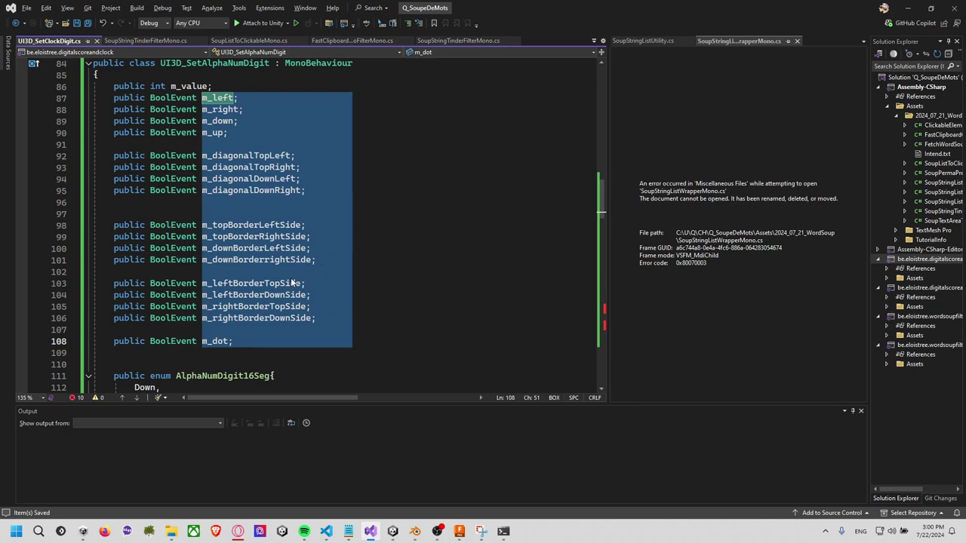
Select FullEnable's segment Invoke calls, then the single-segment Disable method name for renaming
scroll(293, 283, "down", 3)
scroll(299, 289, "down", 8)
scroll(299, 289, "down", 5)
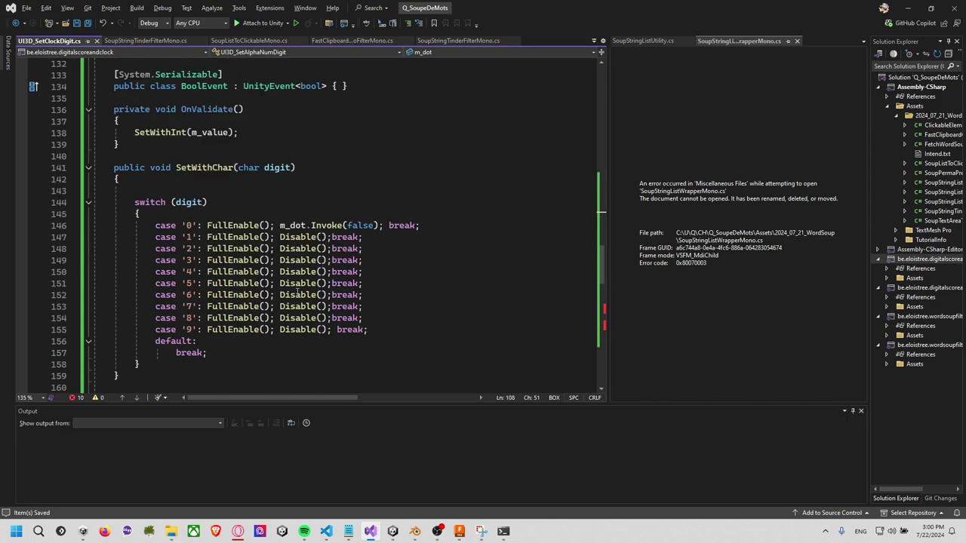
scroll(298, 290, "down", 6)
scroll(296, 291, "down", 6)
scroll(295, 292, "down", 4)
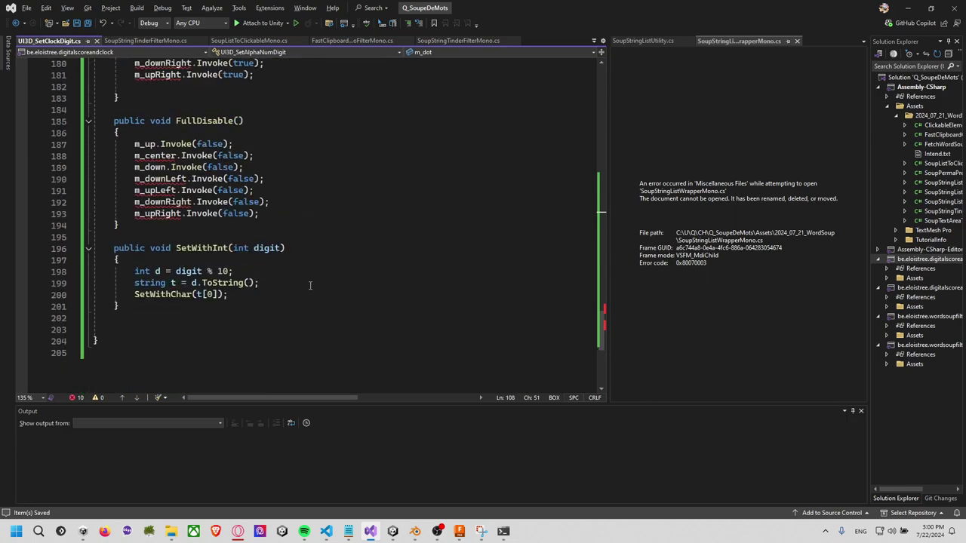
scroll(309, 286, "up", 7)
scroll(262, 303, "down", 1)
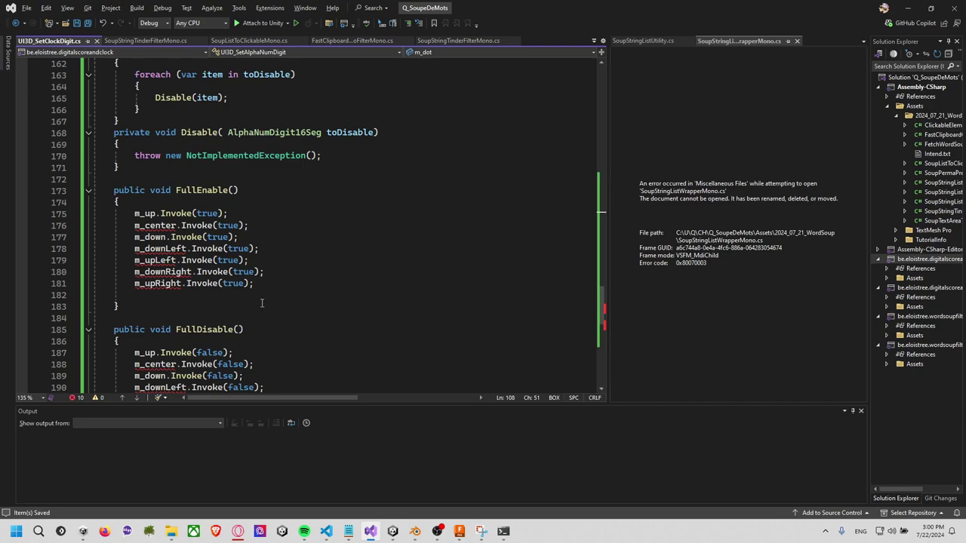
left_click(273, 285)
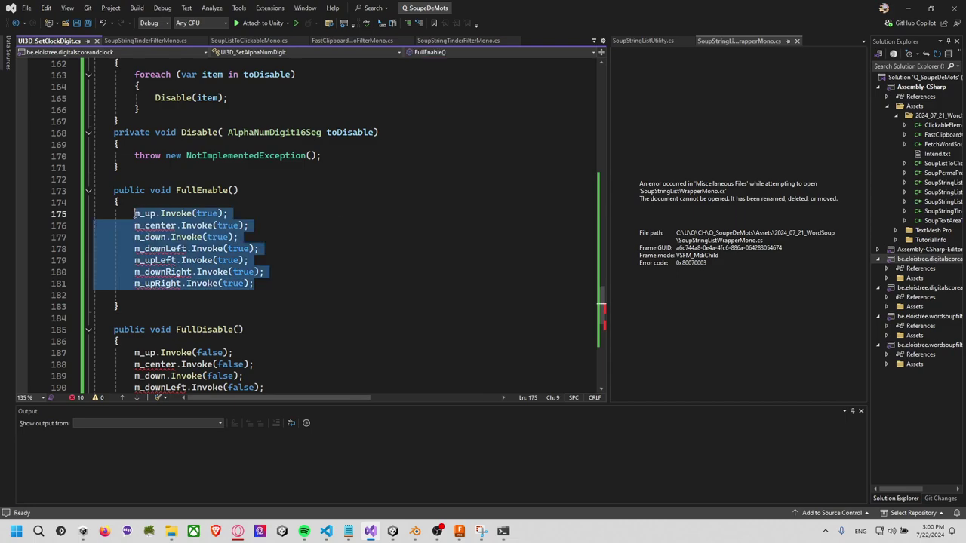
left_click(134, 214, "shift")
scroll(305, 264, "up", 1)
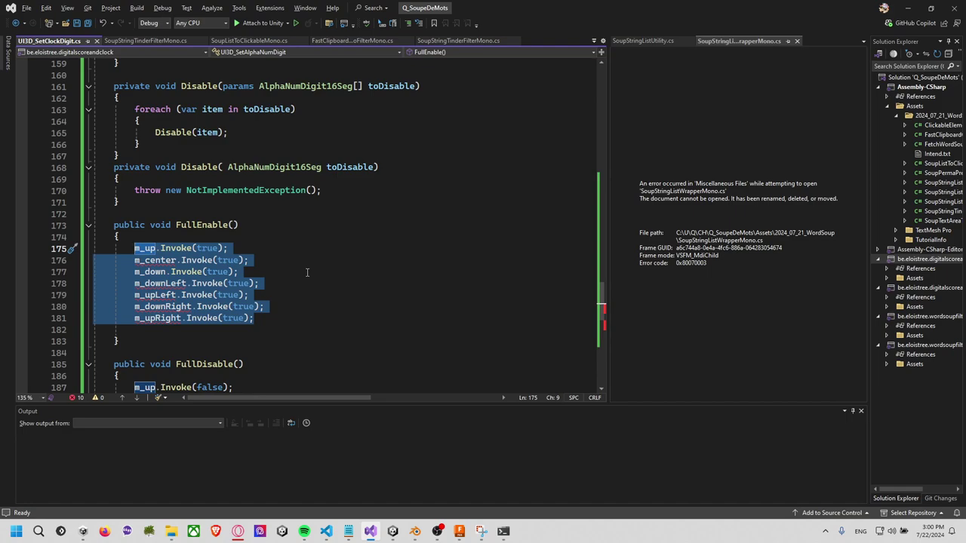
double_click(200, 166)
Rename the overload to SetAsActive and add a bool isActive parameter
type("Set")
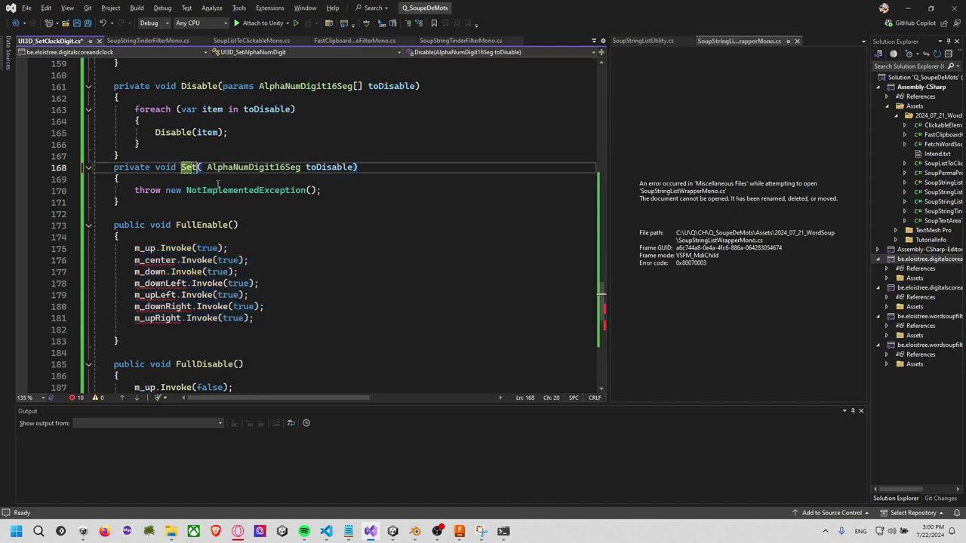
scroll(274, 220, "up", 1)
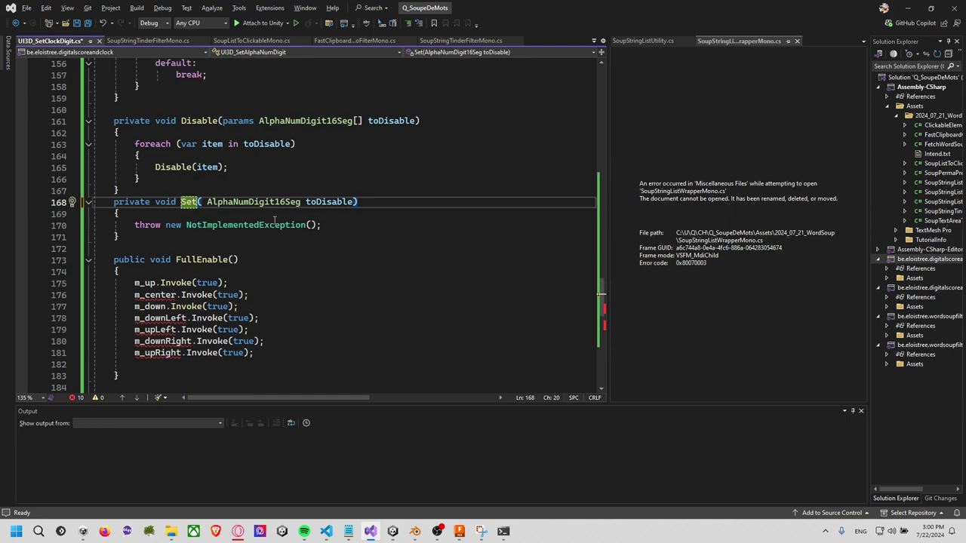
type("As")
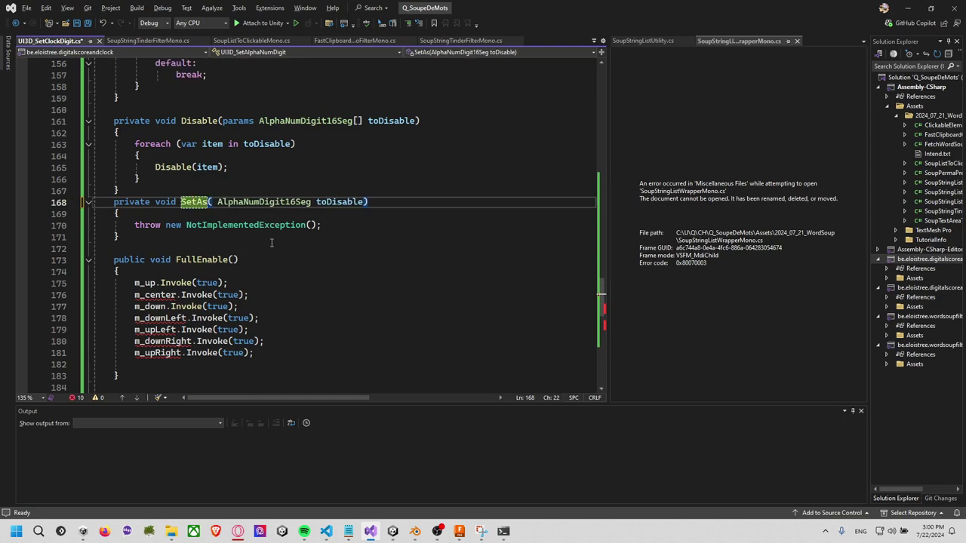
type("Active")
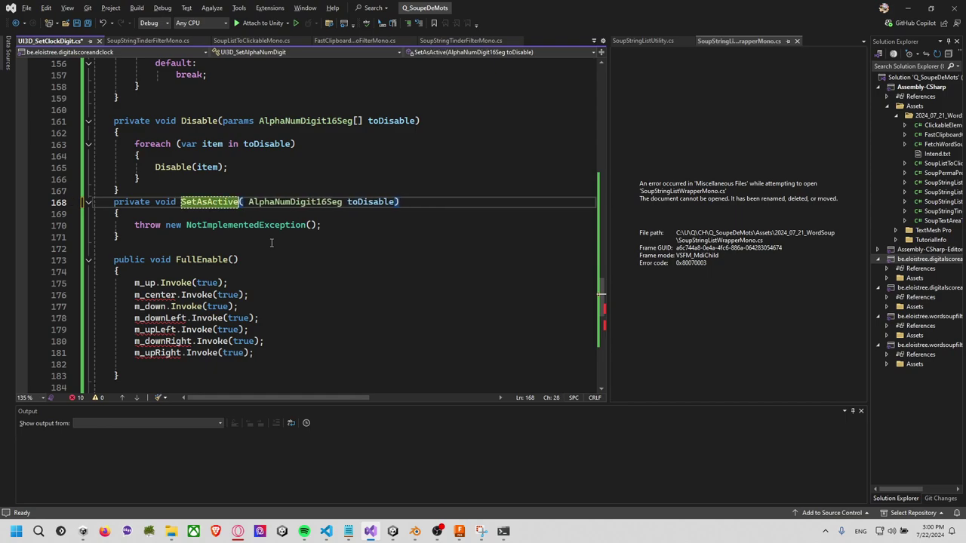
key("Down")
key("Up")
key("End")
key("Left")
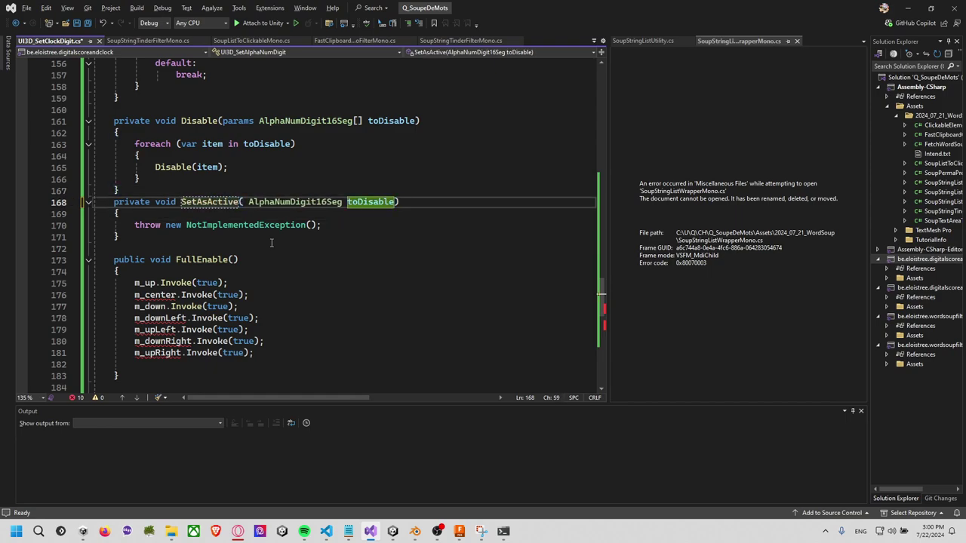
type(", bool isAc")
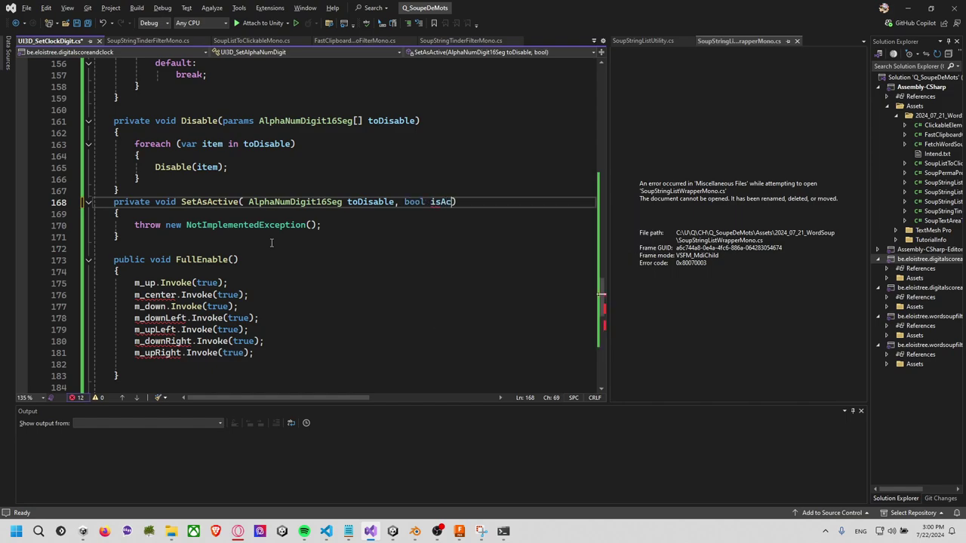
type("tive")
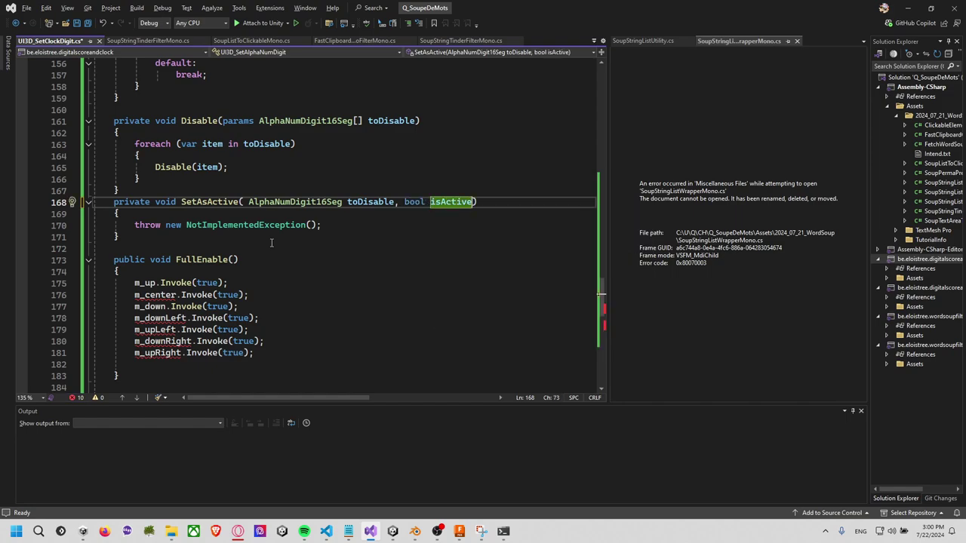
Change the loop's Disable(item) call to SetAsActive(item, false)
left_click(271, 242)
left_click_drag(322, 225, 349, 215)
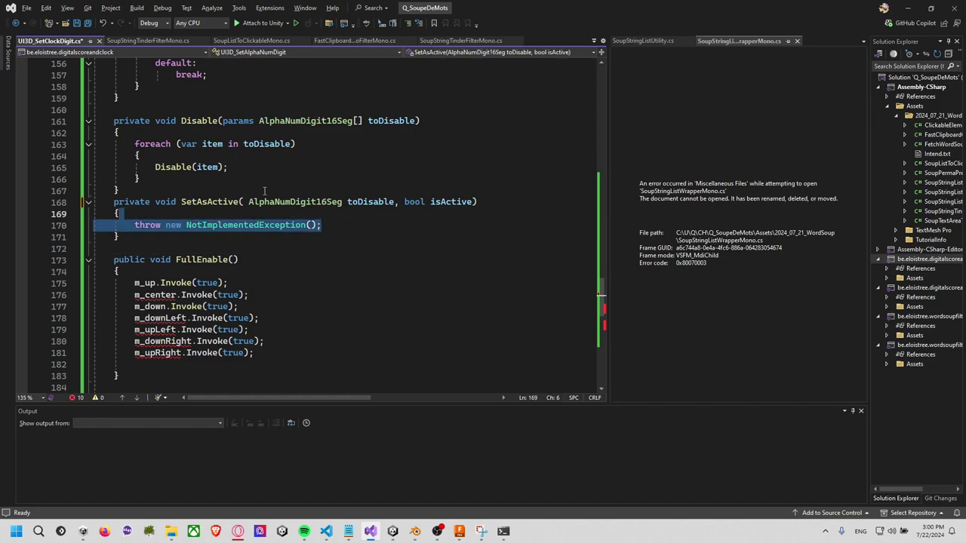
left_click(229, 167)
double_click(209, 201)
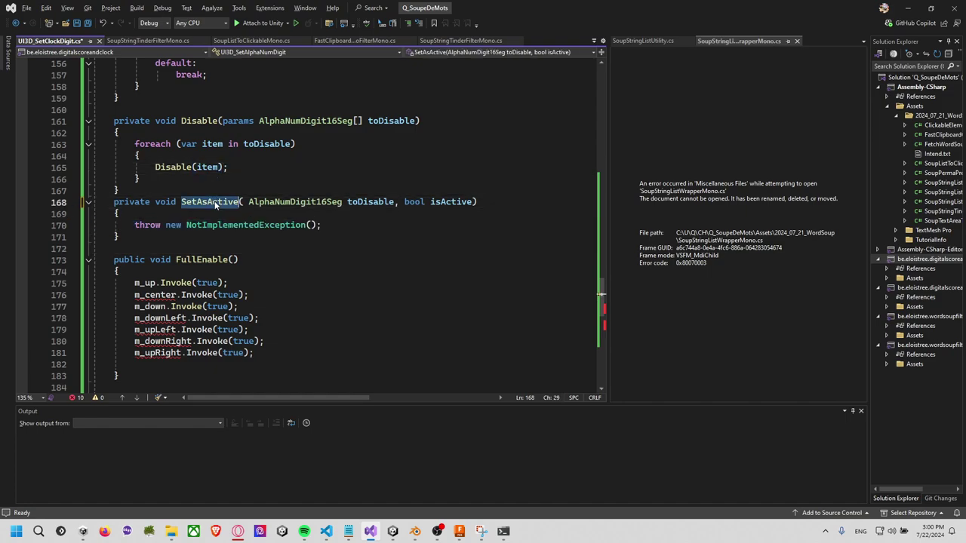
key("ctrl+c")
double_click(173, 167)
key("ctrl+v")
left_click(239, 166)
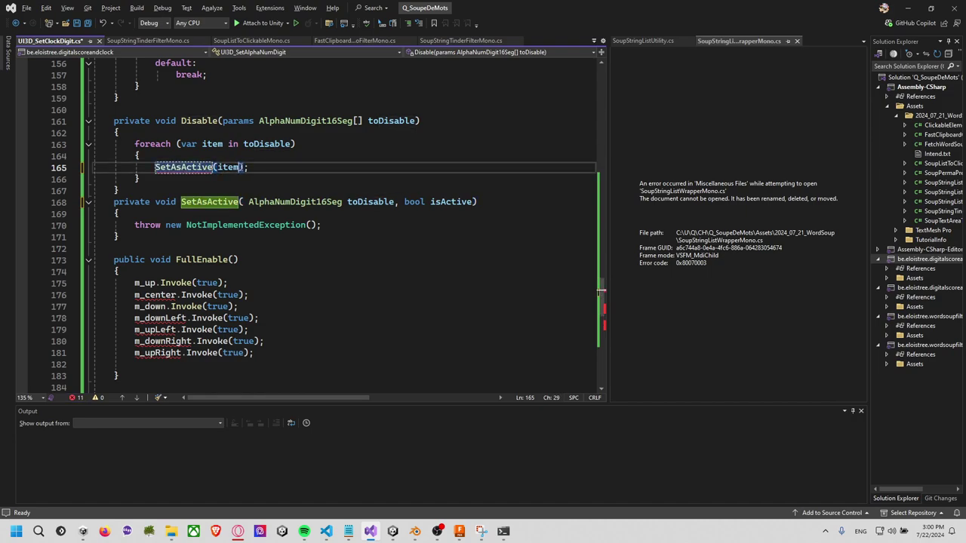
type(", ")
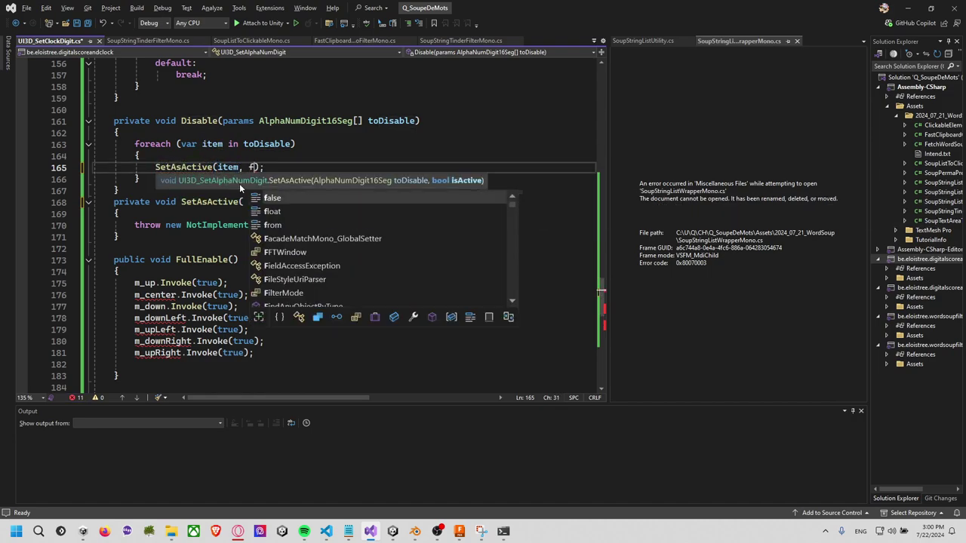
type("false)")
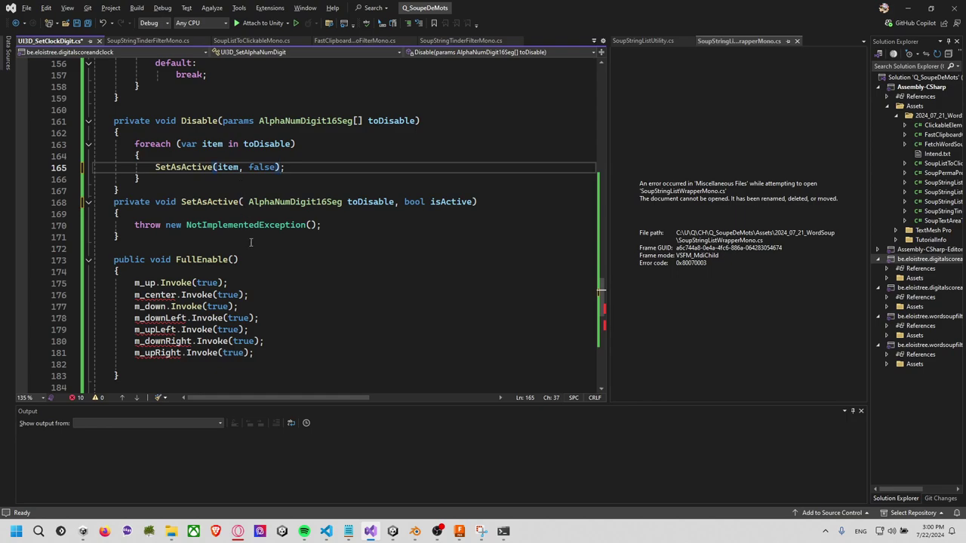
Copy the foreach loop that calls SetAsActive
left_click_drag(140, 179, 135, 144)
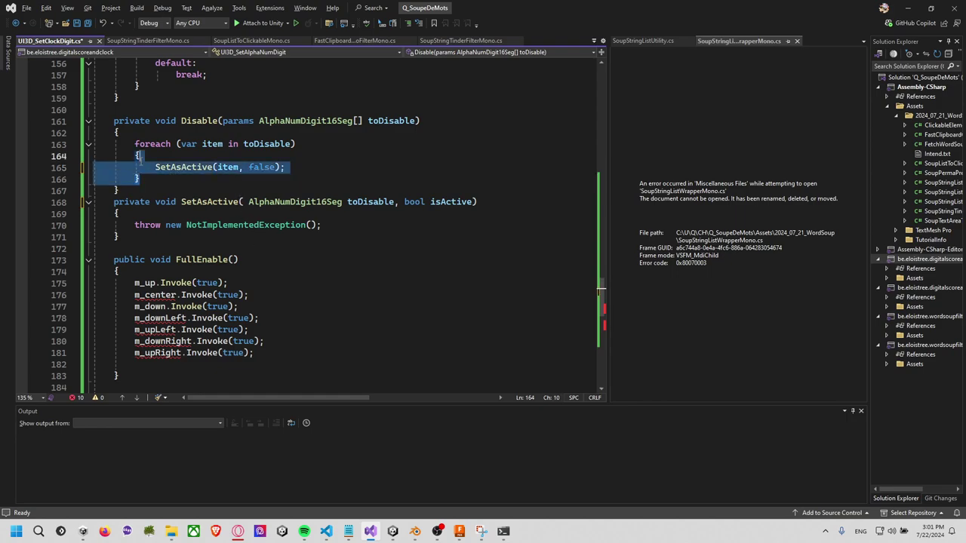
key("ctrl+c")
scroll(168, 191, "down", 2)
Paste the foreach loop over FullEnable's m_up…m_upRight Invoke(true) calls
left_click_drag(260, 284, 134, 213)
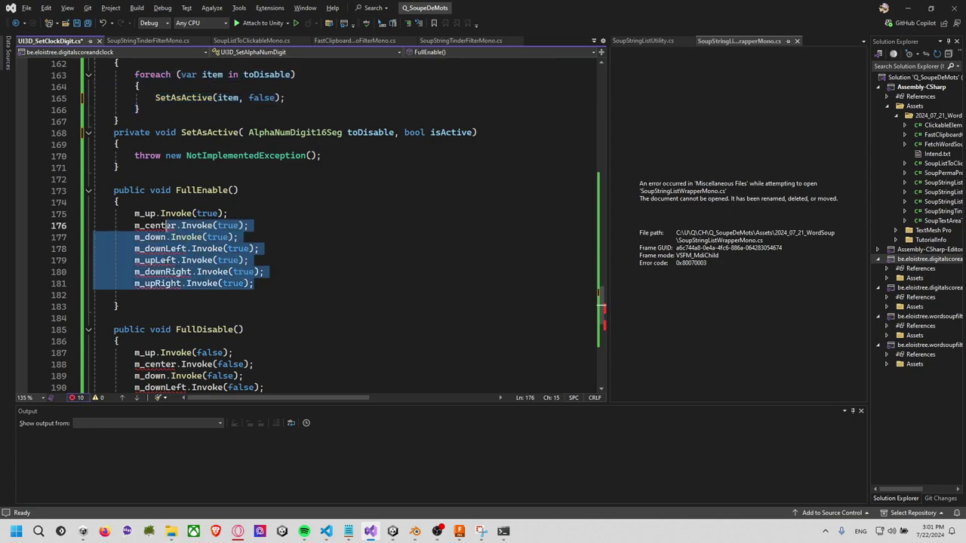
key("ctrl+v")
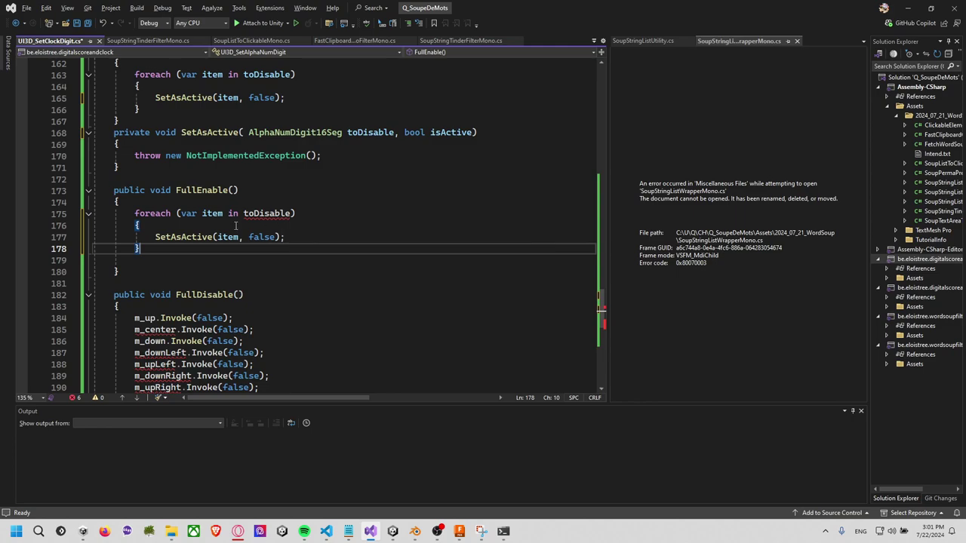
scroll(241, 234, "up", 2)
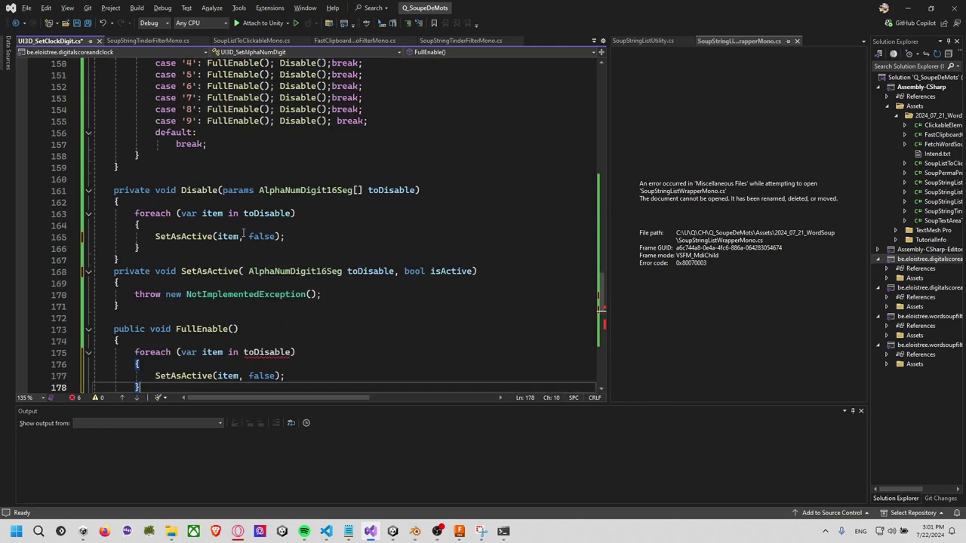
scroll(242, 234, "up", 9)
scroll(242, 233, "up", 3)
scroll(243, 233, "up", 5)
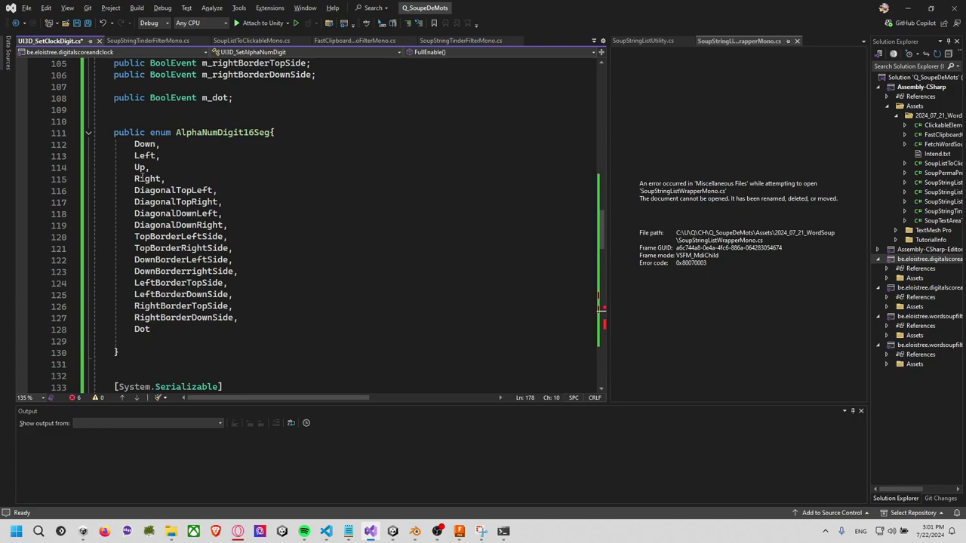
left_click(132, 143)
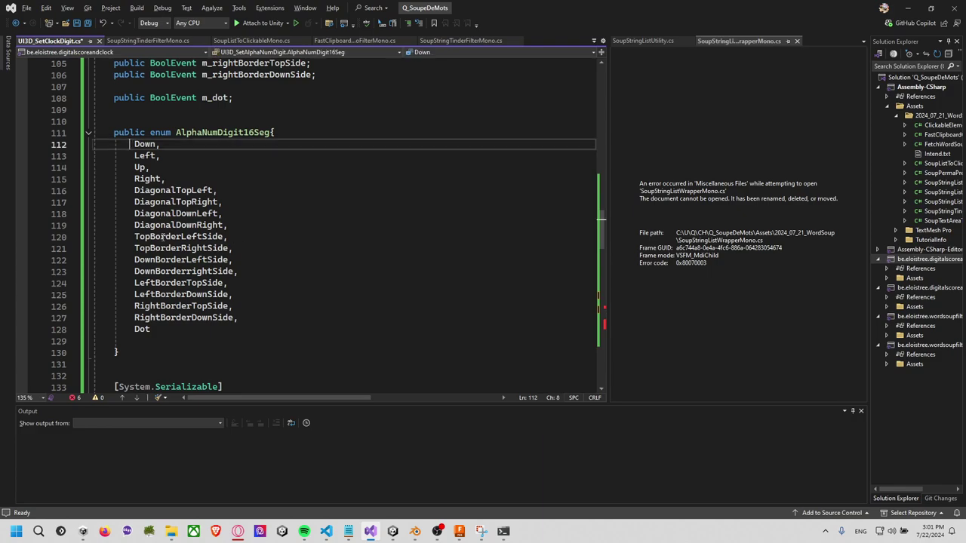
scroll(172, 278, "down", 1)
Add a public AlphaNumDigit16Seg[] m_all = new [] { } field below the enum
left_click(160, 313)
key("Return")
key("Return")
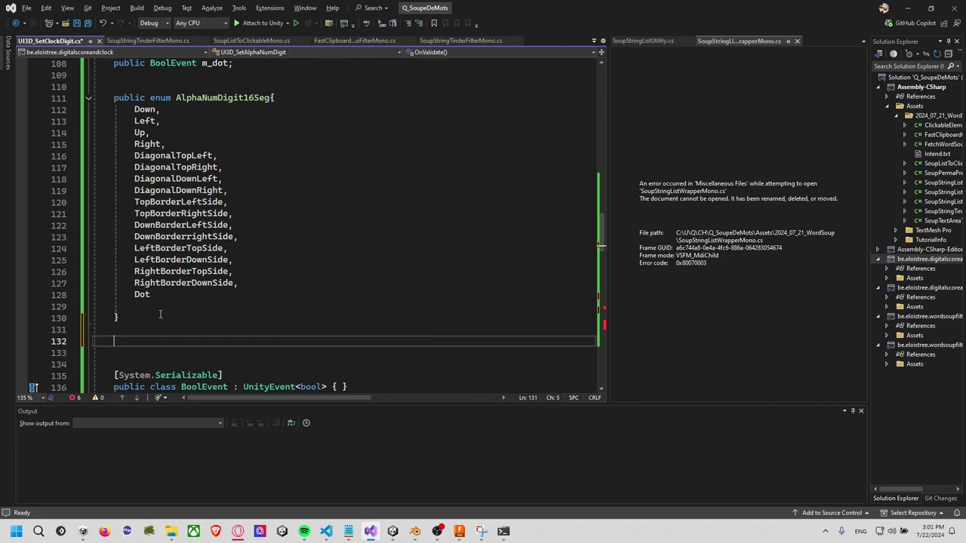
type("public enc")
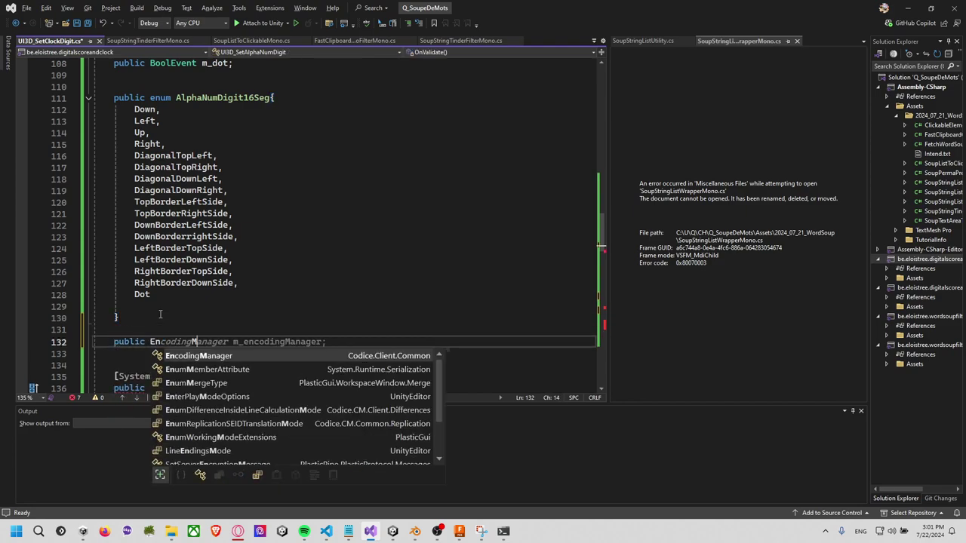
key("BackSpace")
key("BackSpace")
key("BackSpace")
type("alphaN")
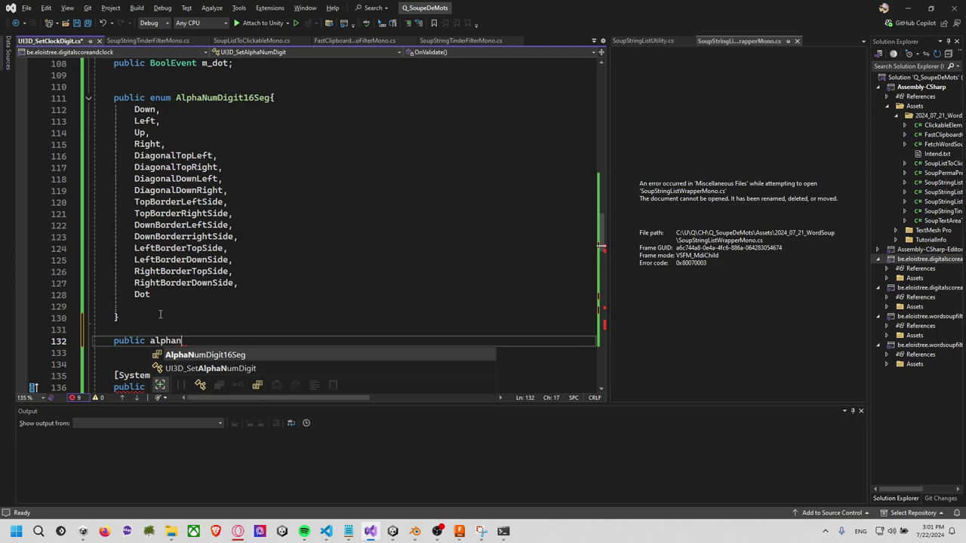
key("Tab")
key("Tab")
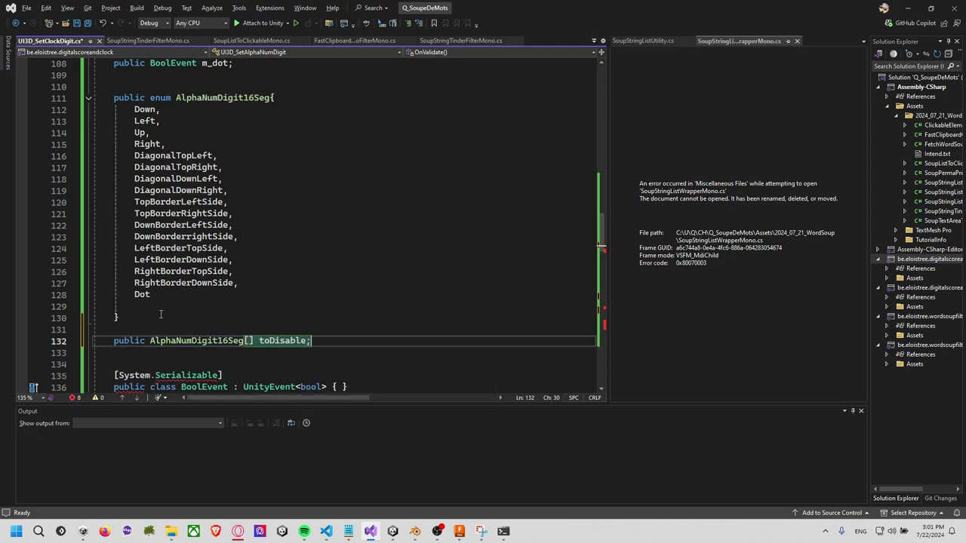
key("BackSpace")
key("BackSpace")
key("BackSpace")
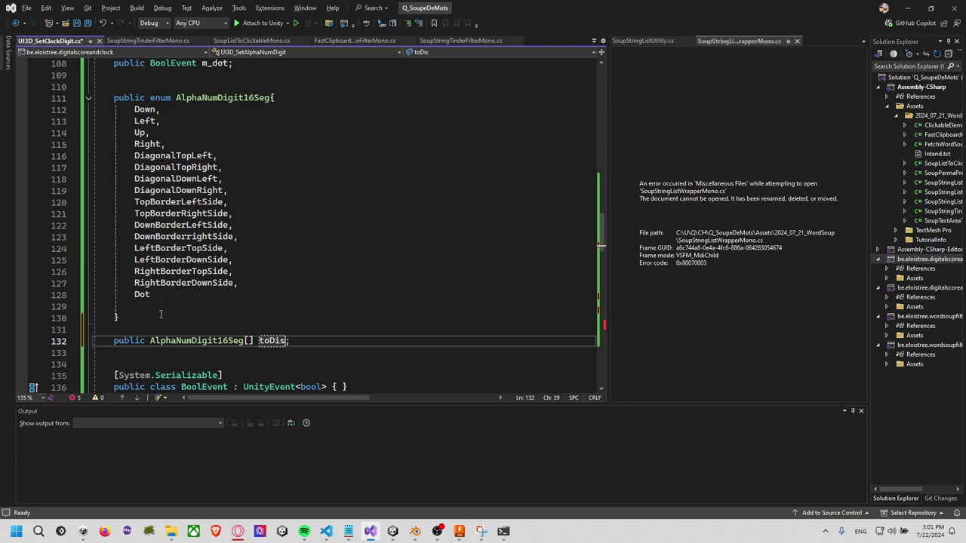
key("BackSpace")
key("BackSpace")
key("BackSpace")
type("m_all")
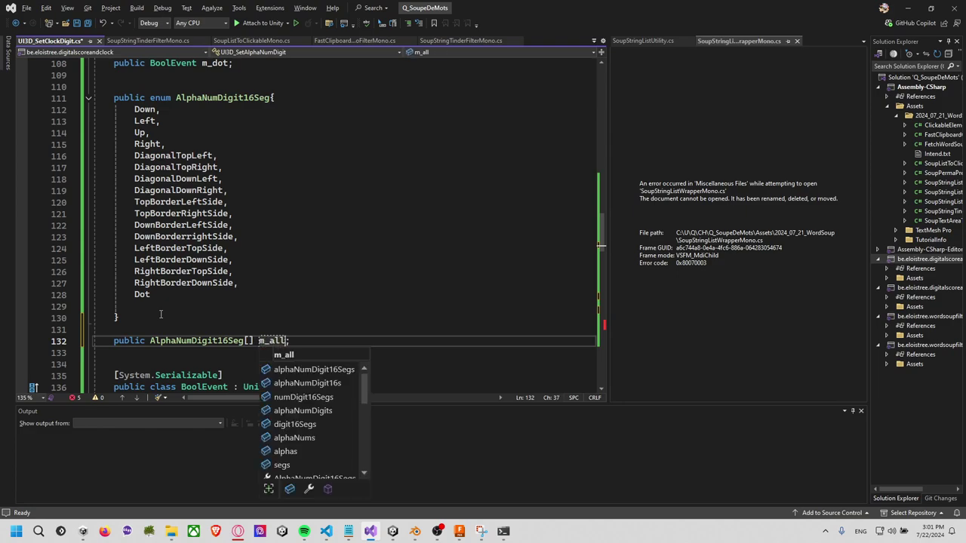
type(" = new ")
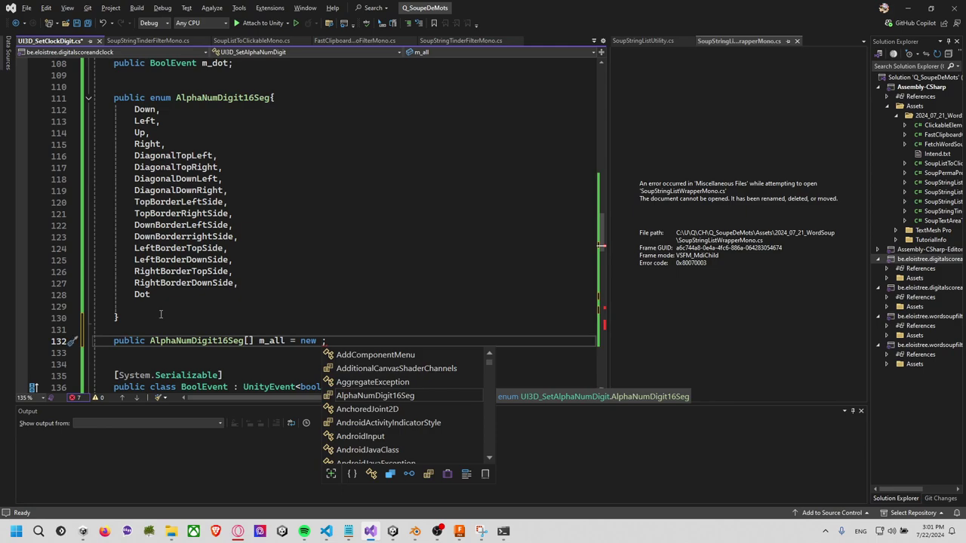
type("[] {")
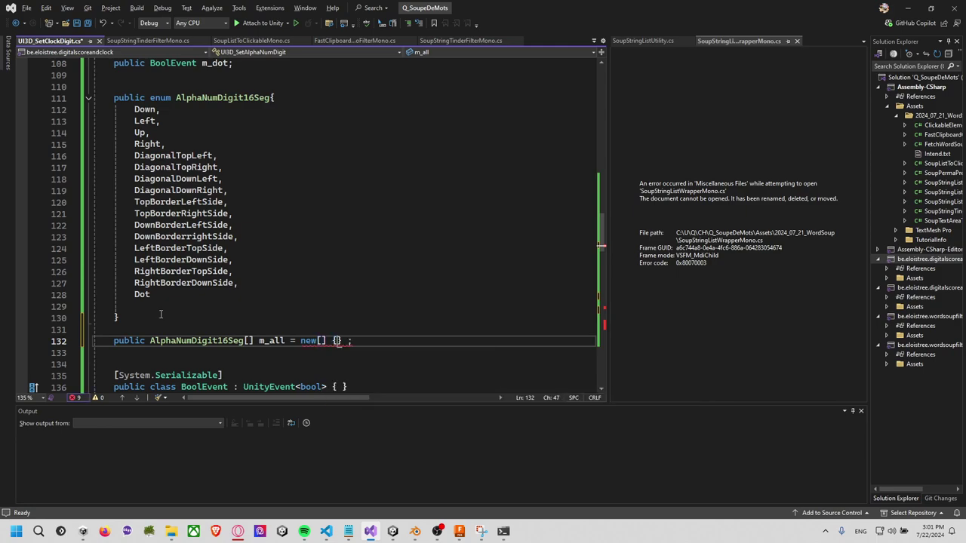
key("Return")
key("Return")
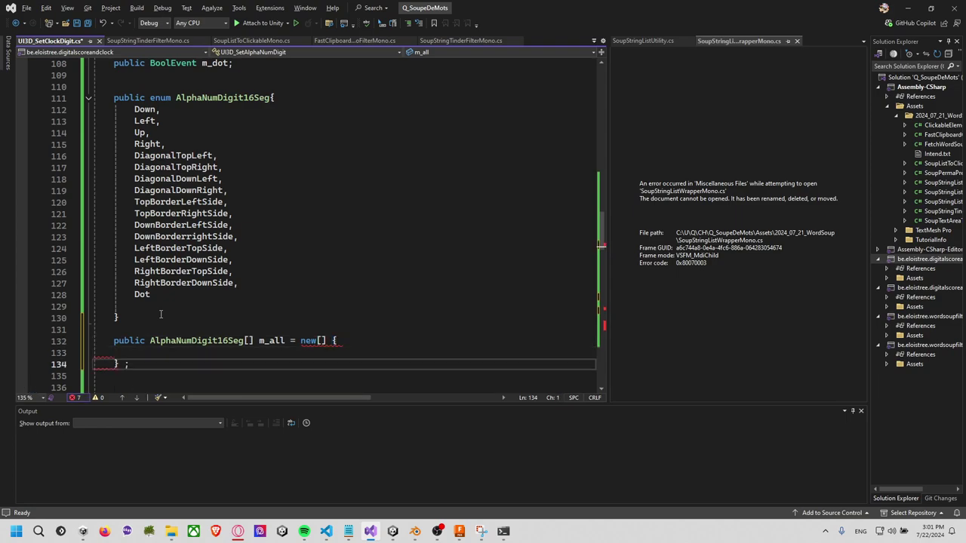
Make the initializer new AlphaNumDigit16Seg[] and open a blank line inside its braces
left_click(198, 340)
left_click(315, 340)
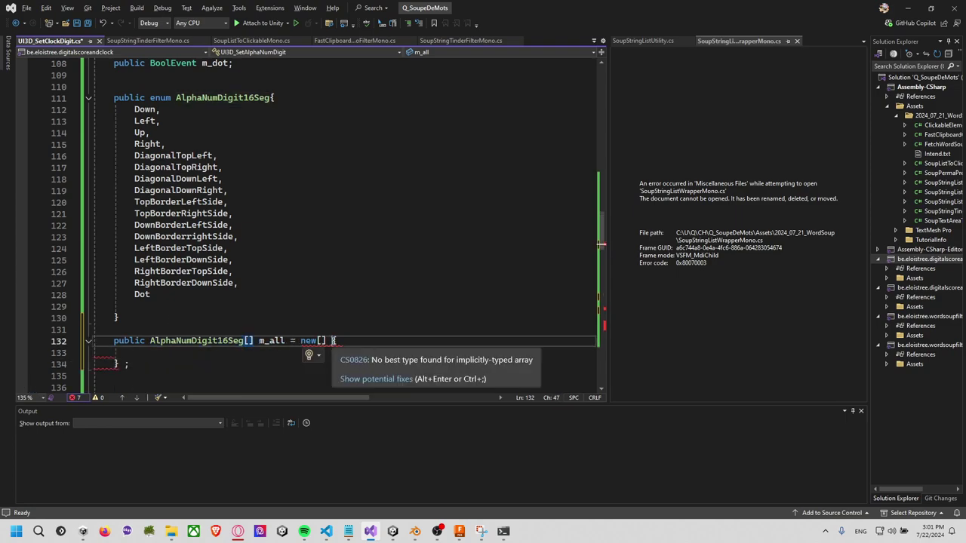
type("Al")
key("Tab")
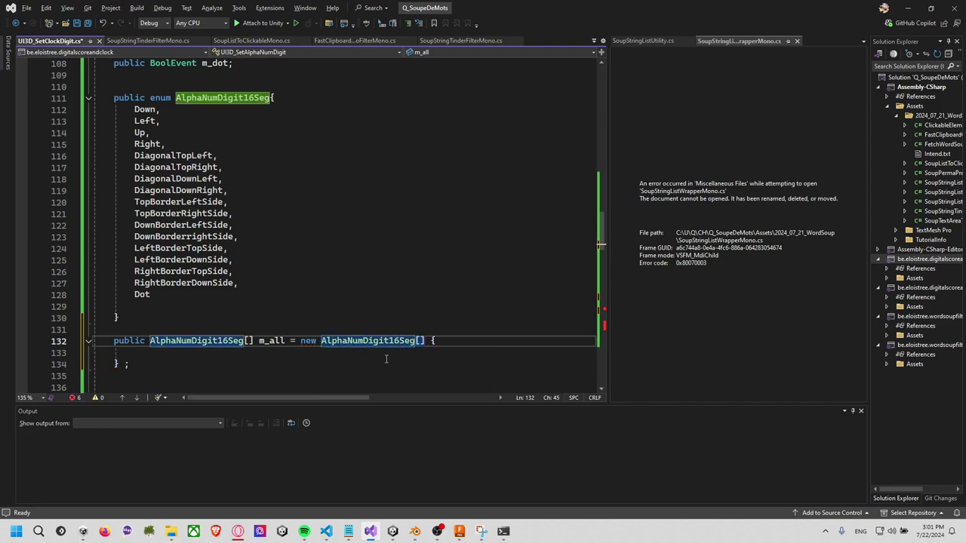
key("Down")
key("Down")
left_click(249, 341)
scroll(231, 357, "down", 1)
left_click(236, 322)
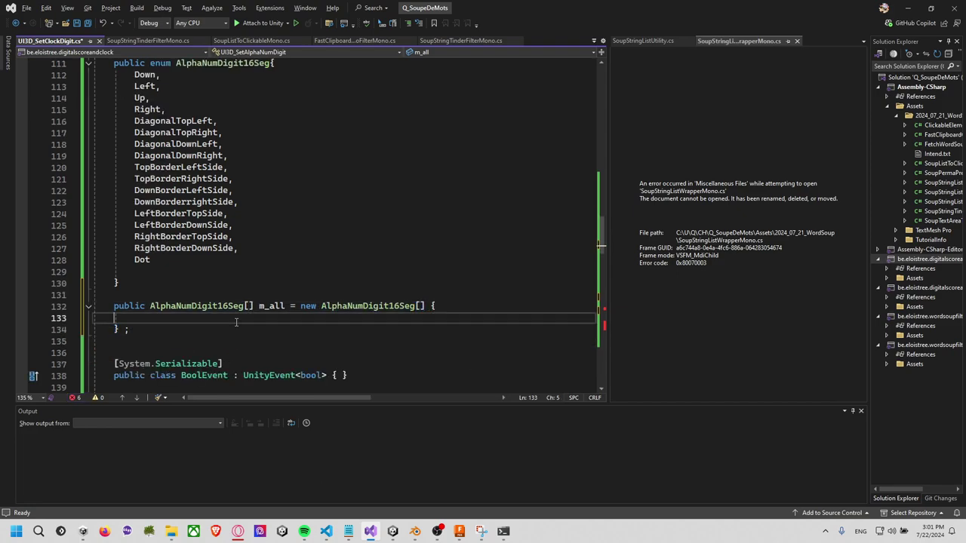
key("Return")
key("Up")
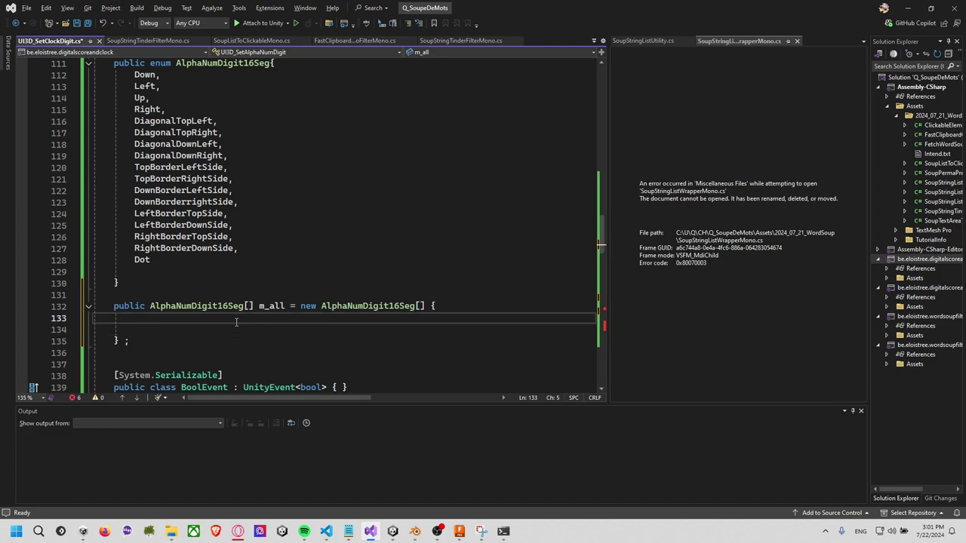
Enter AlphaNumDigit16Seg.Dot as the first m_all array entry
type("AlphaNumDigit16Seg")
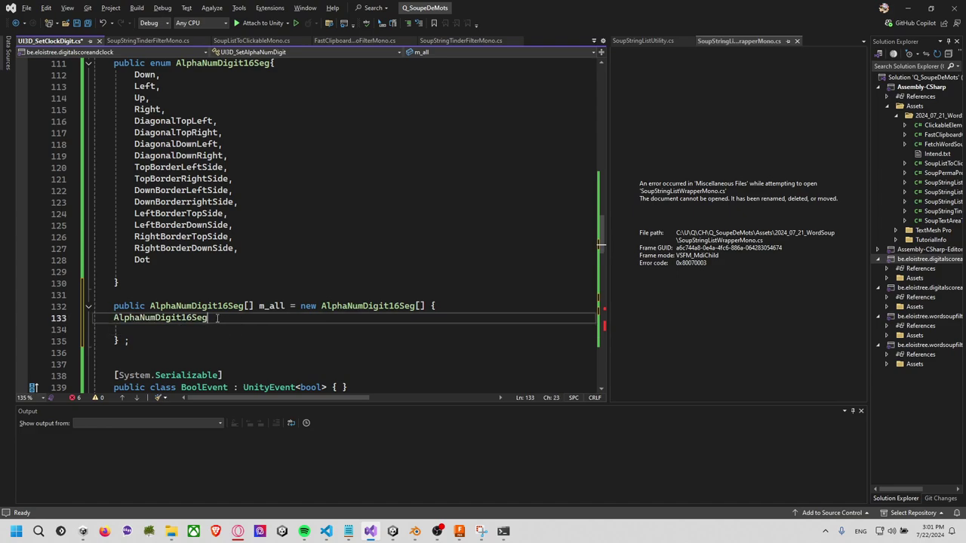
type(".Dot,")
key("shift+Home")
key("ctrl+c")
key("End")
key("ctrl+v")
key("ctrl+v")
key("ctrl+v")
key("ctrl+v")
key("ctrl+v")
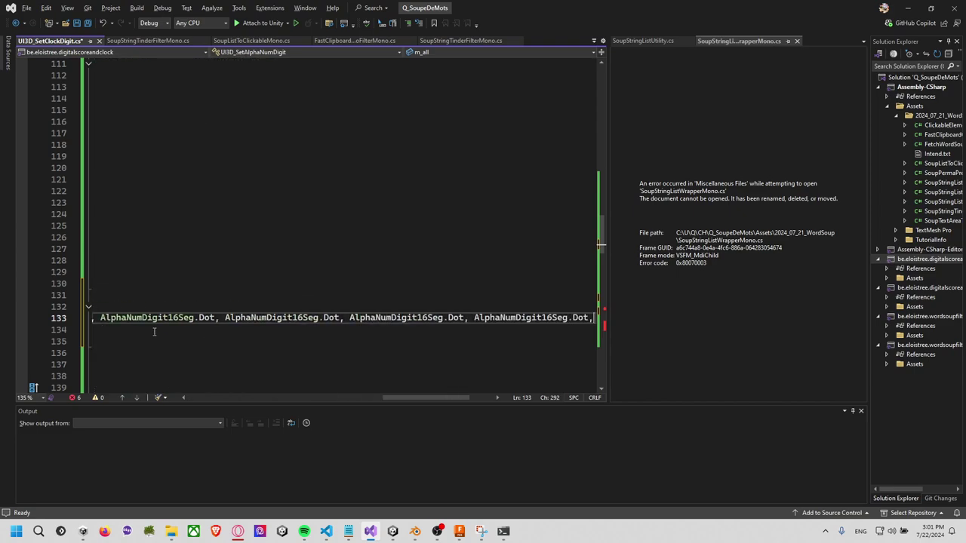
key("ctrl+z")
key("ctrl+z")
key("ctrl+z")
key("ctrl+z")
key("ctrl+z")
key("ctrl+z")
key("ctrl+z")
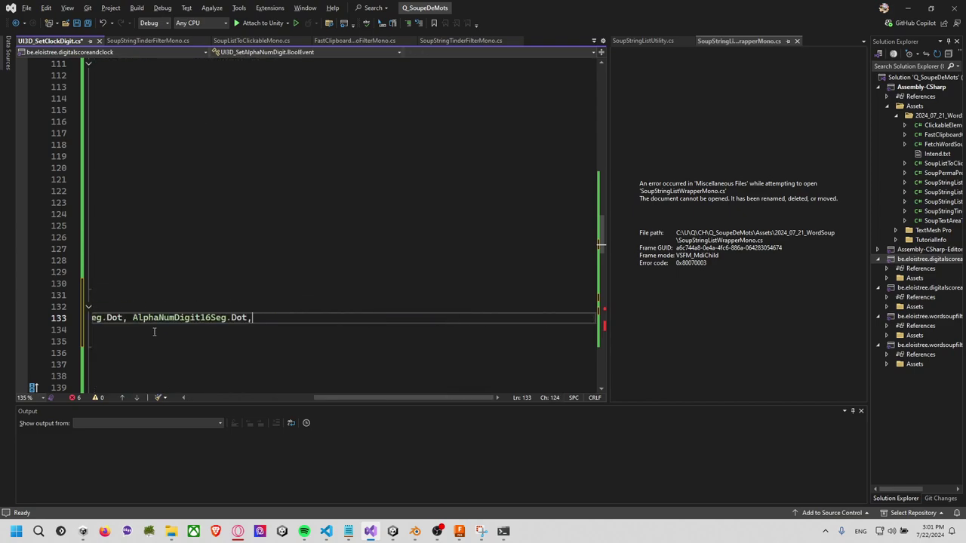
key("ctrl+z")
key("ctrl+z")
key("ctrl+z")
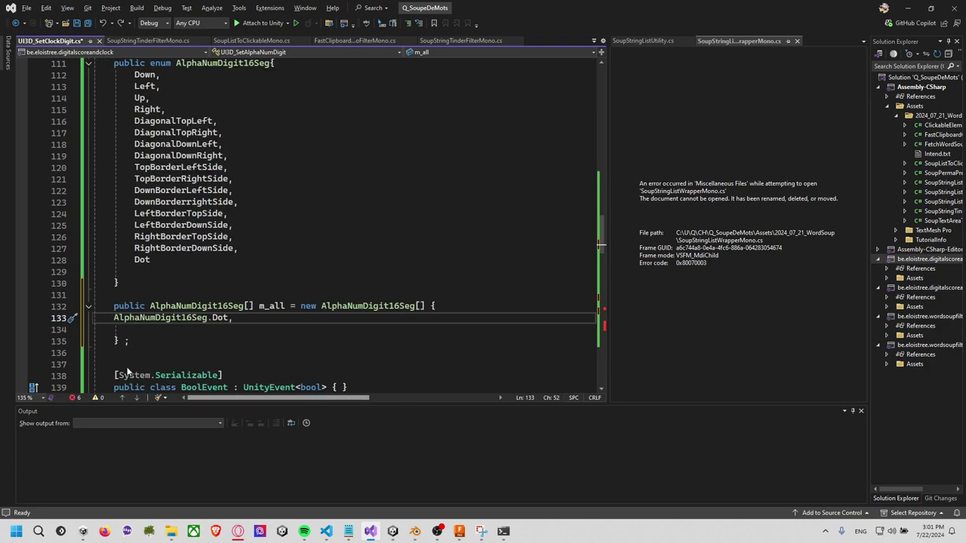
Add entries Down, Left, Up, Right and the four Diagonal values, one per line
key("Return")
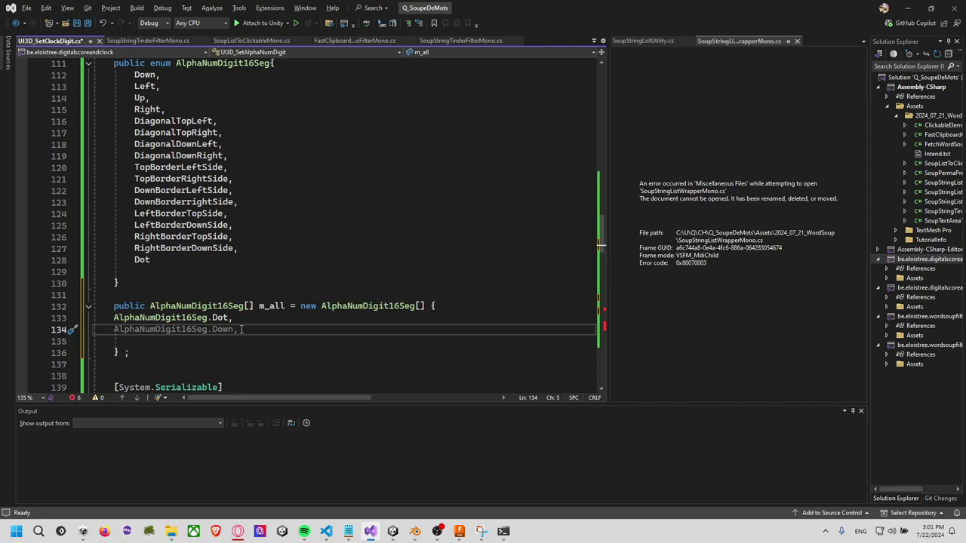
key("Tab")
key("Return")
key("Tab")
key("Return")
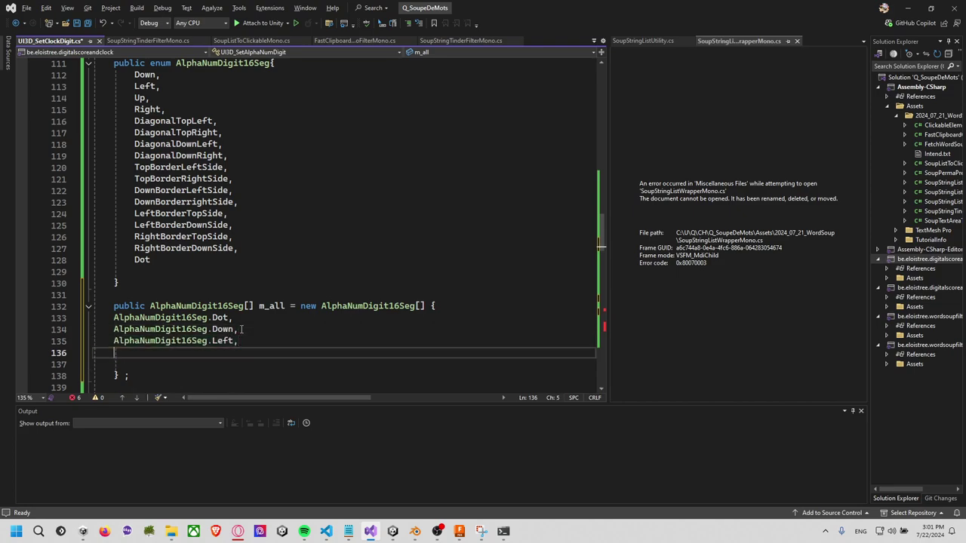
key("Tab")
key("Return")
key("Tab")
key("Return")
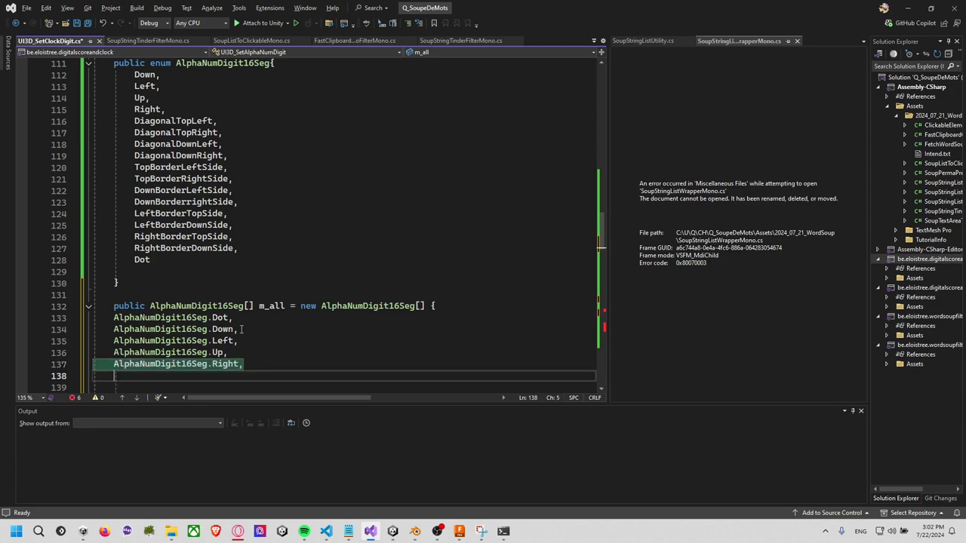
key("Tab")
key("Return")
key("Tab")
key("Return")
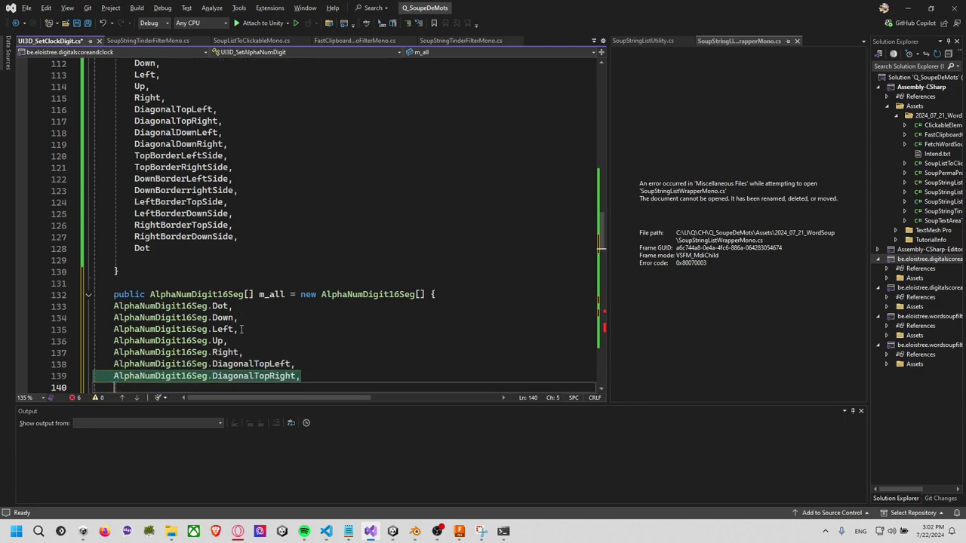
key("Tab")
key("Return")
key("Tab")
Add the eight border entries, TopBorderLeftSide through RightBorderDownSide, ending with a blank line
key("Return")
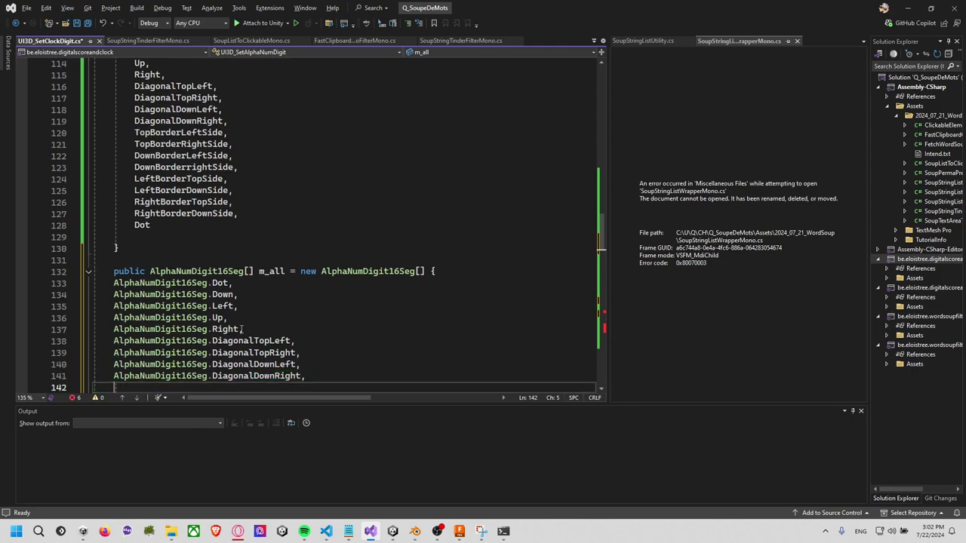
key("Tab")
key("Return")
key("Tab")
key("Return")
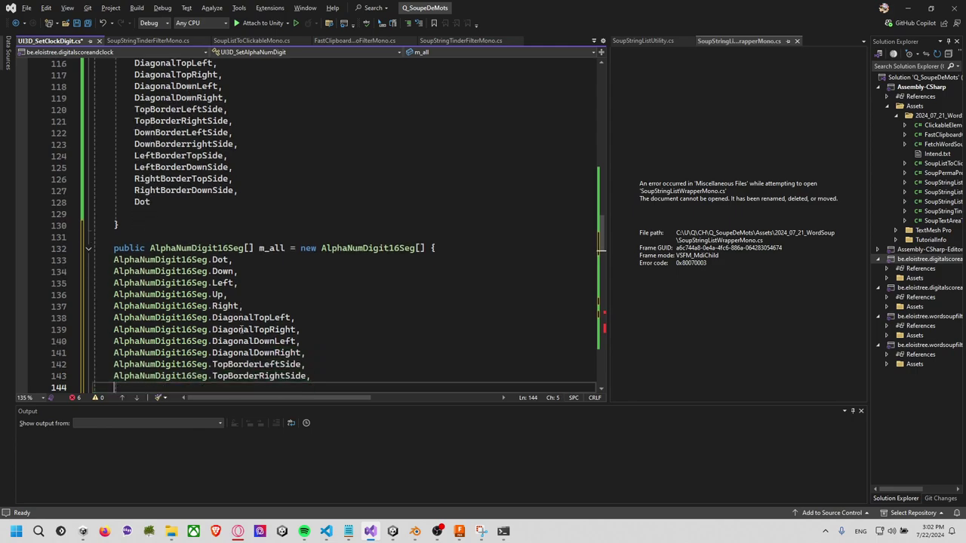
key("Tab")
key("Return")
key("Tab")
key("Return")
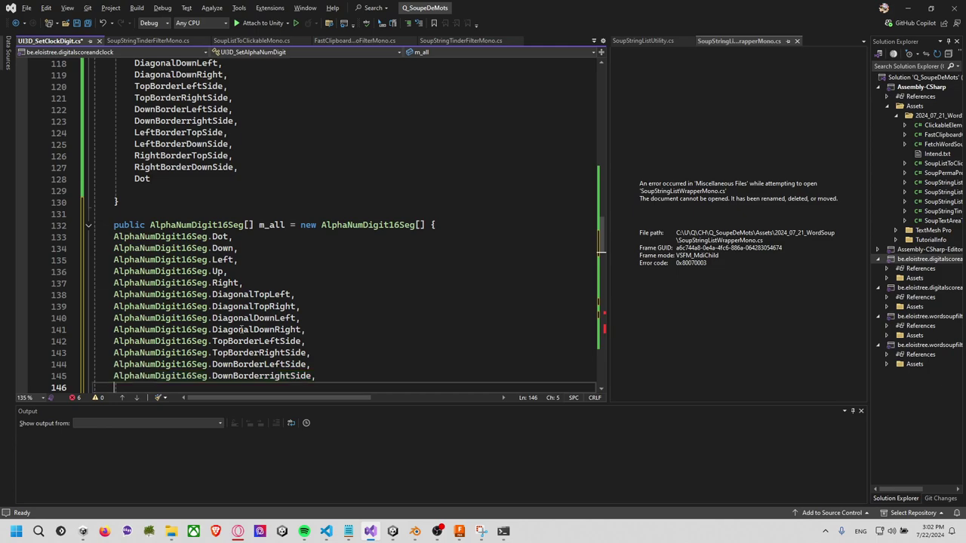
key("Tab")
key("Return")
key("Tab")
key("Return")
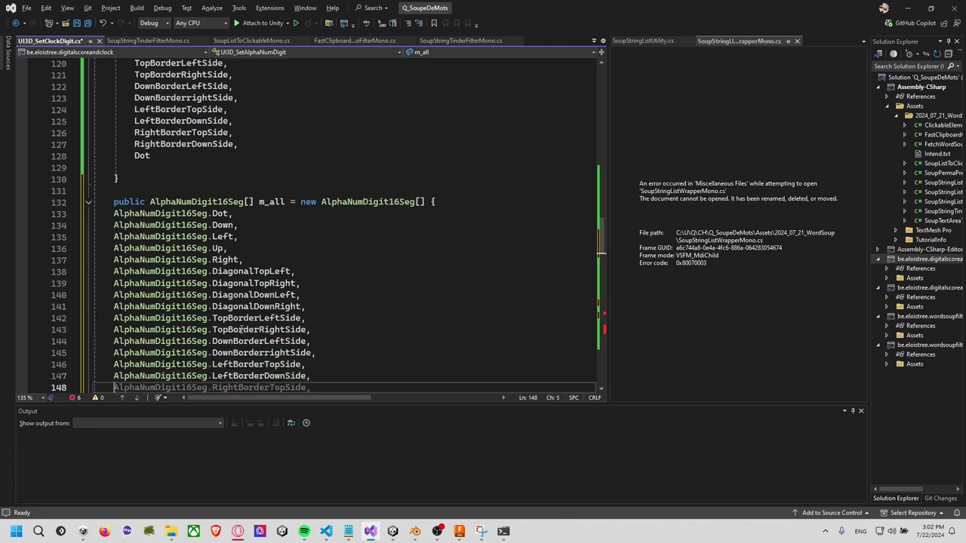
key("Tab")
key("Return")
key("Tab")
key("Return")
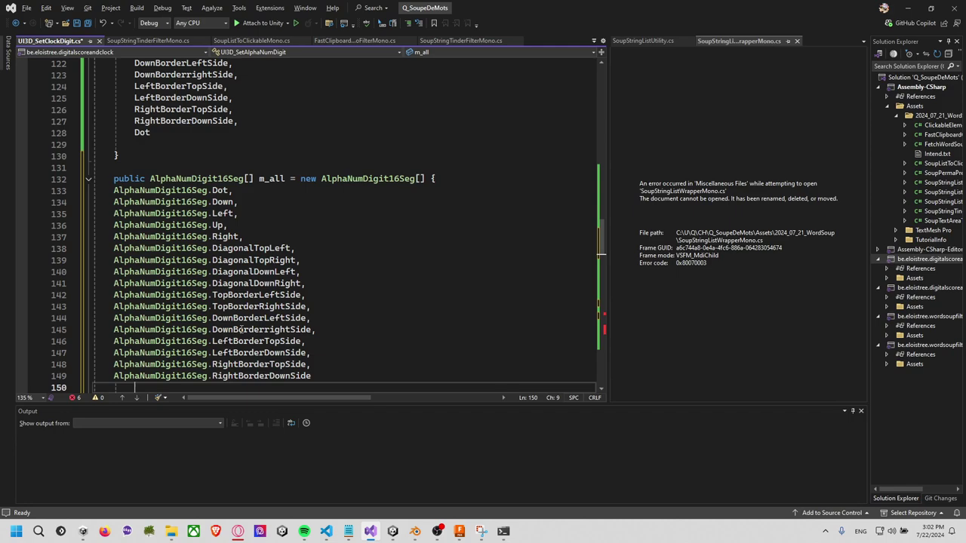
key("Return")
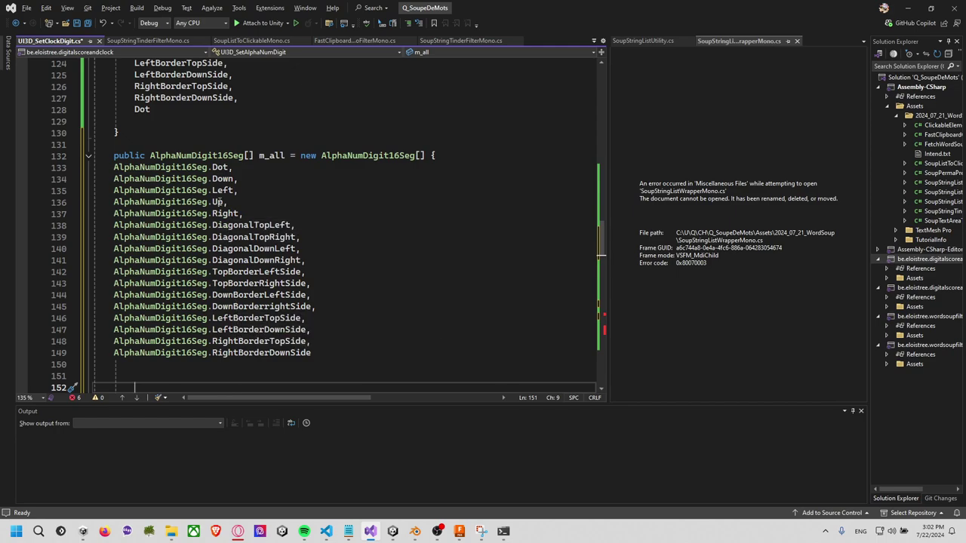
Delete the old Invoke calls in FullDisable
left_click(311, 224)
scroll(311, 241, "up", 2)
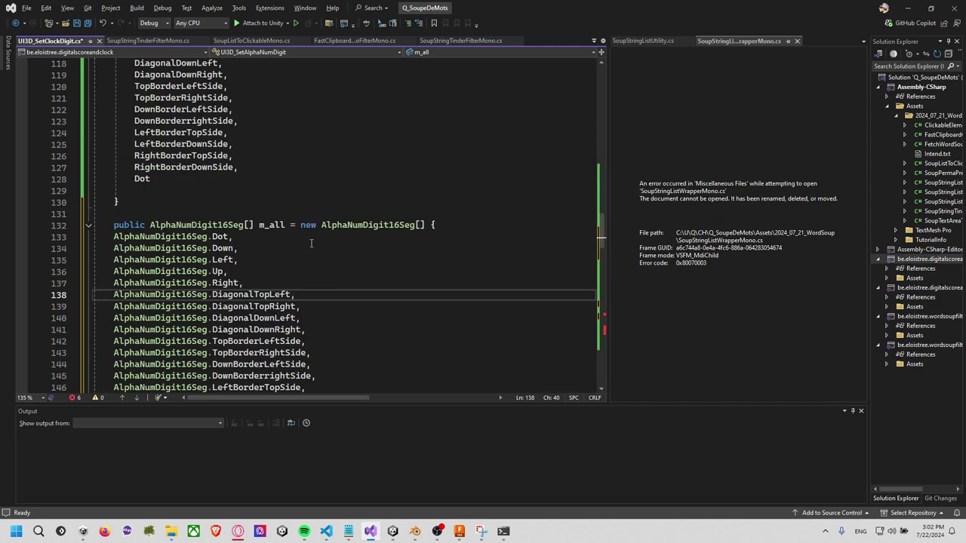
left_click(264, 225)
scroll(257, 249, "down", 13)
scroll(251, 264, "down", 5)
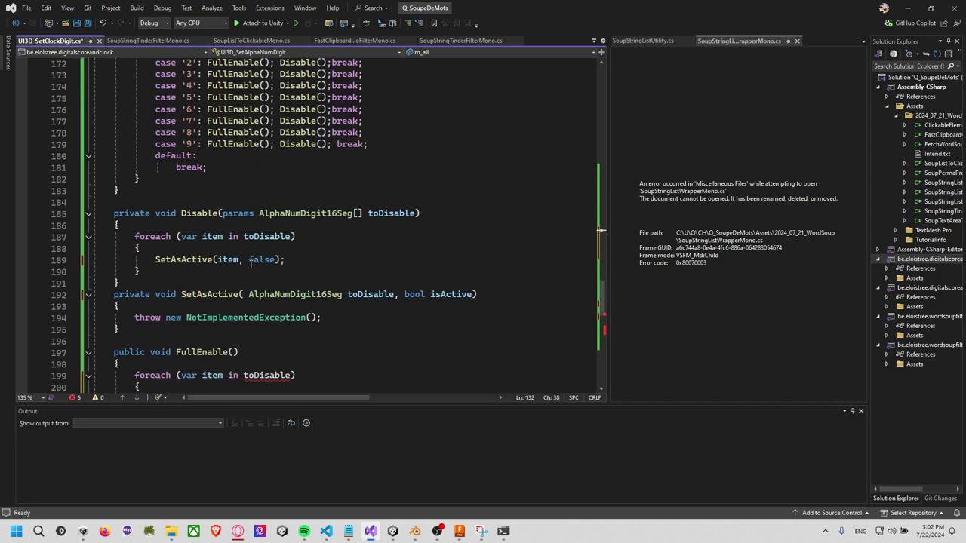
scroll(251, 264, "down", 4)
scroll(251, 263, "down", 3)
scroll(252, 264, "down", 2)
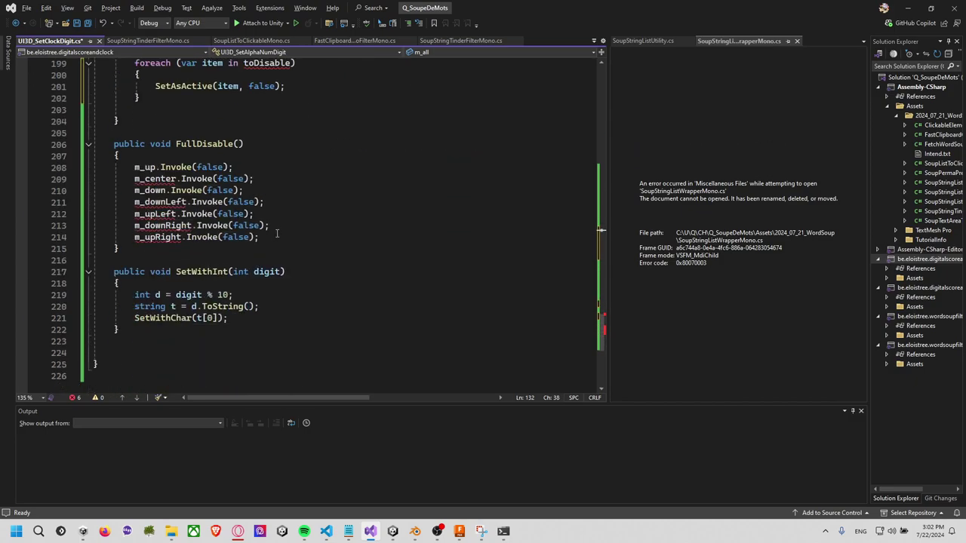
scroll(276, 234, "up", 1)
left_click_drag(260, 271, 130, 202)
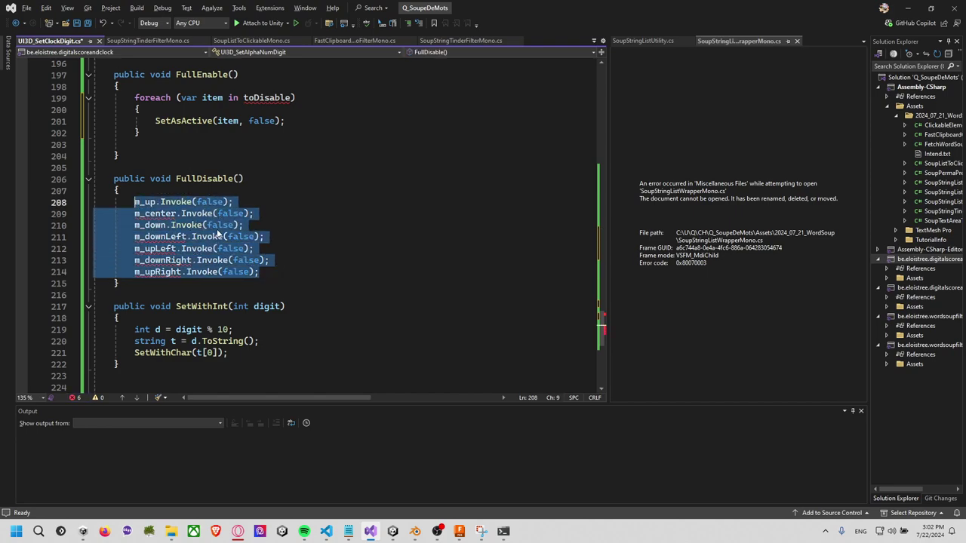
scroll(217, 236, "up", 2)
key("Delete")
Write a foreach loop in FullDisable over m_all calling SetAsActive(item, false)
type("foreach")
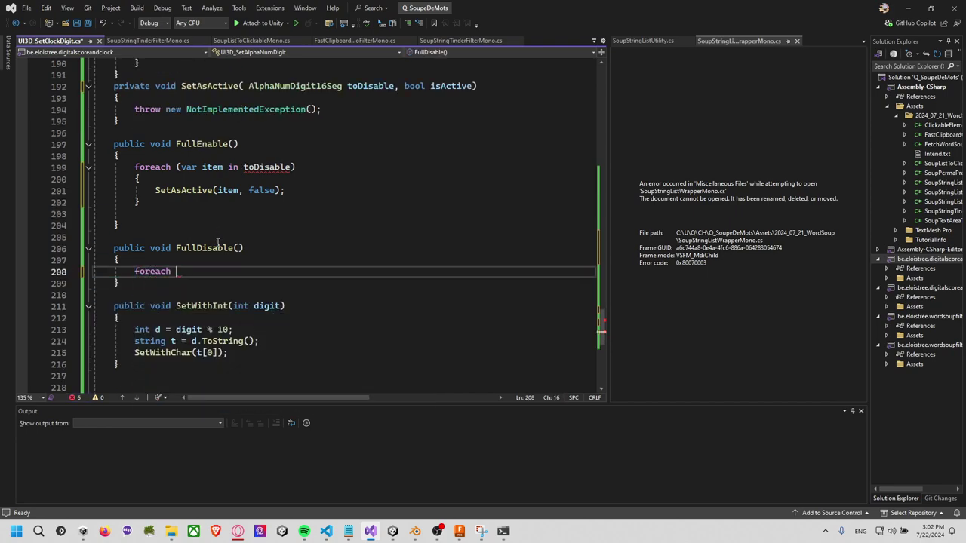
key("Tab")
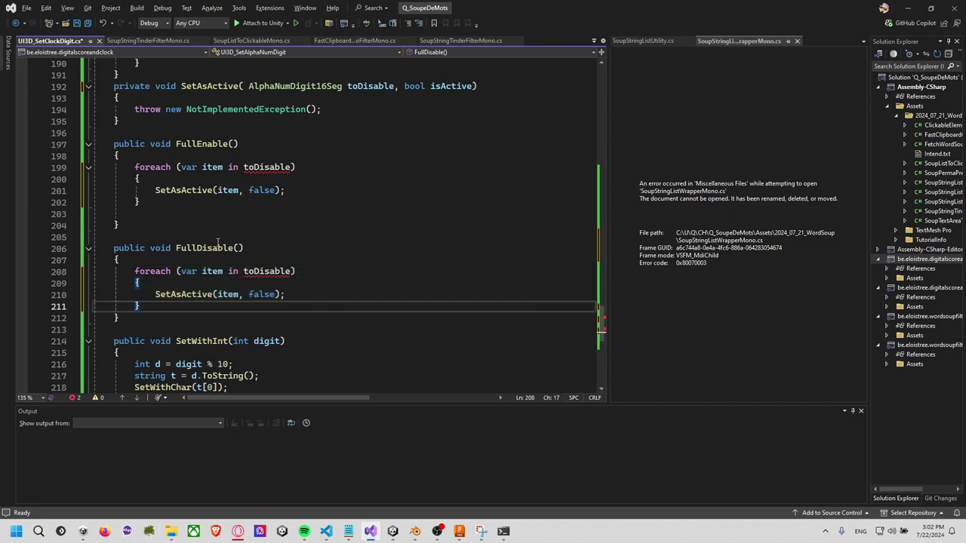
double_click(268, 271)
type("m_all")
key("Down")
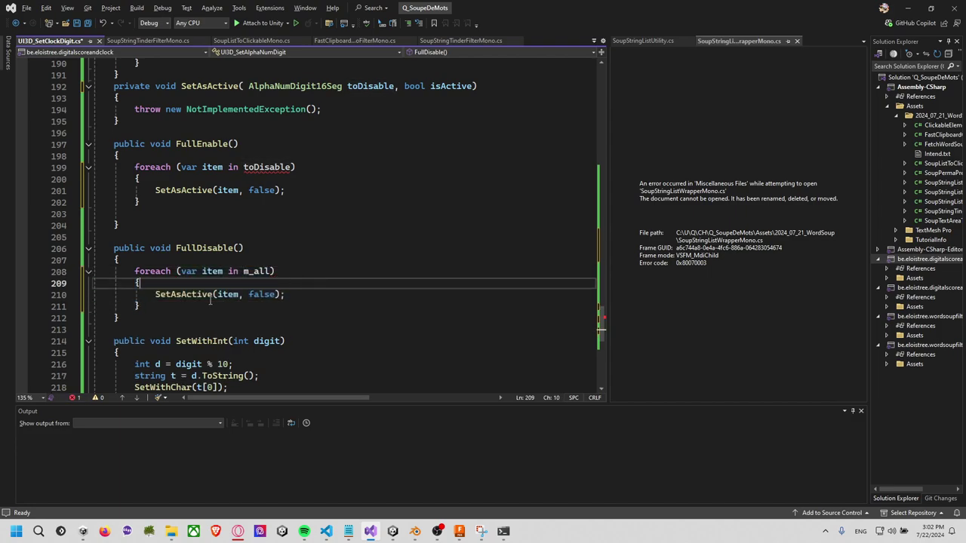
Copy the loop into FullEnable using SetAsActive(item, true) and save the file
mouse_move(166, 309)
left_mouse_down()
mouse_move(132, 278)
mouse_move(132, 202)
left_mouse_up()
scroll(162, 271, "up", 1)
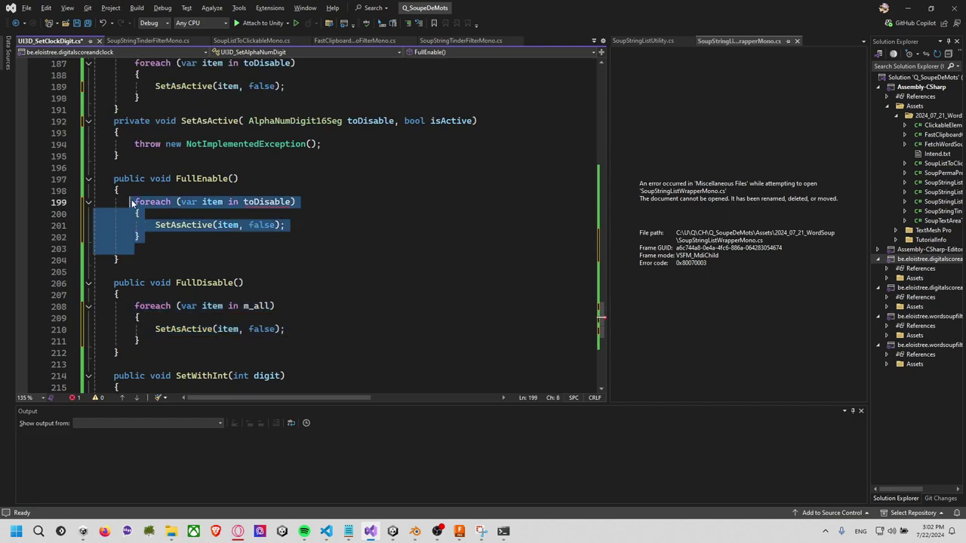
type("foreach (var item in m_all)         {             SetAsActive(item, false);         }")
double_click(260, 225)
type("true")
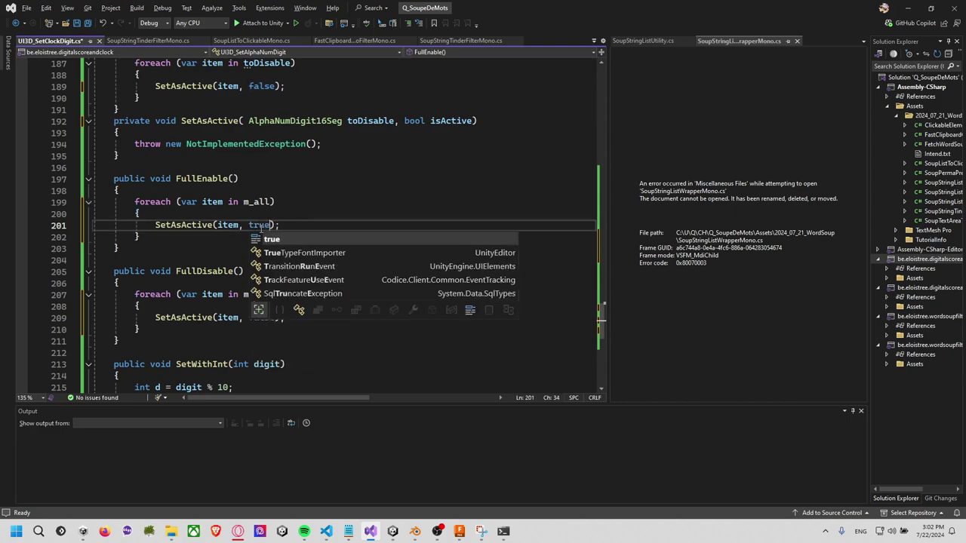
key("Right")
key("Right")
key("ctrl+s")
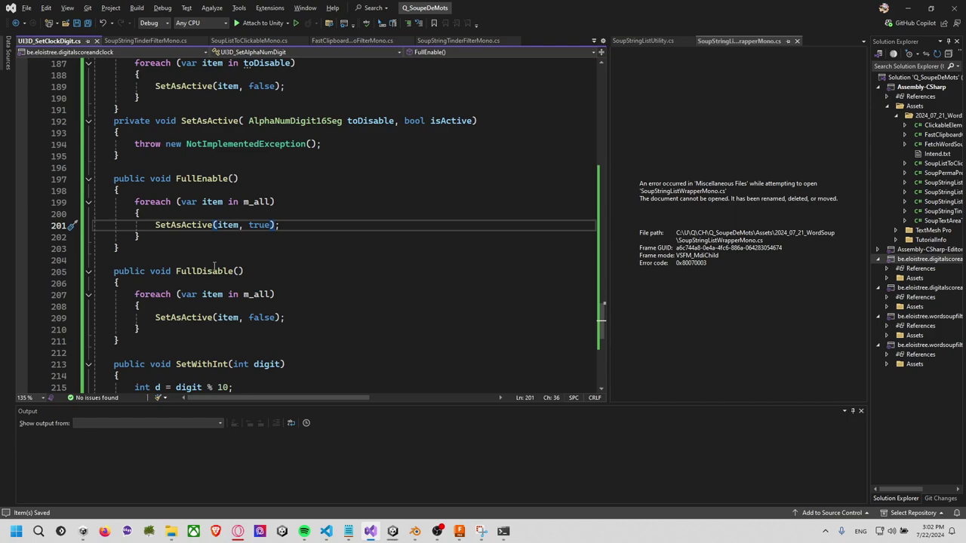
scroll(215, 265, "down", 2)
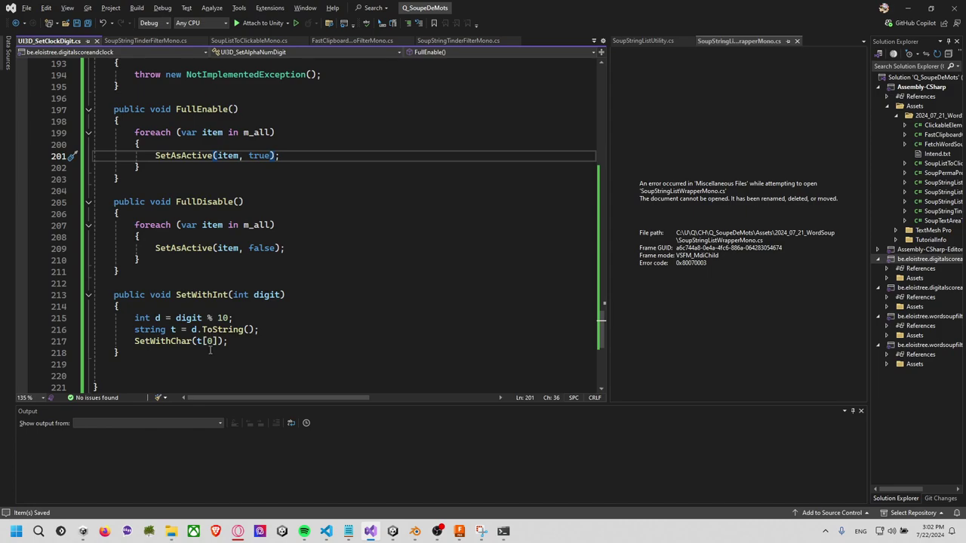
Select the 'throw new NotImplementedException();' line inside SetAsActive's braces
scroll(248, 345, "up", 1)
scroll(249, 347, "up", 2)
scroll(253, 351, "up", 3)
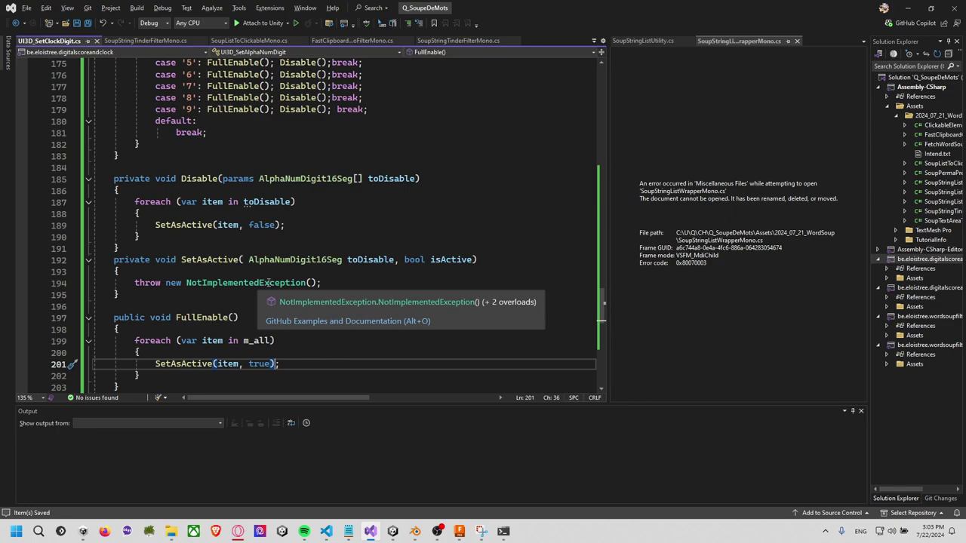
double_click(370, 259)
left_click(351, 289)
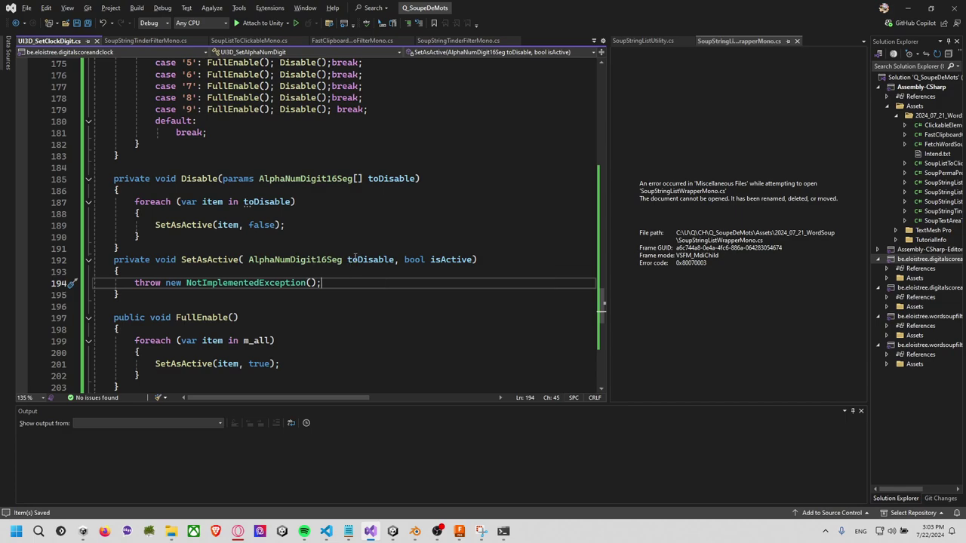
double_click(371, 260)
left_click_drag(367, 284, 369, 274)
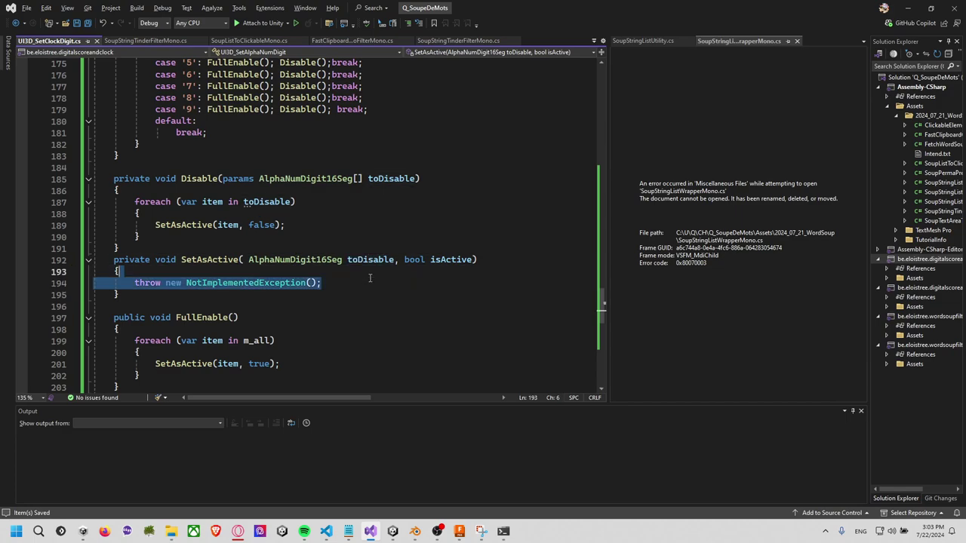
scroll(372, 278, "up", 6)
scroll(369, 276, "up", 10)
scroll(355, 271, "up", 5)
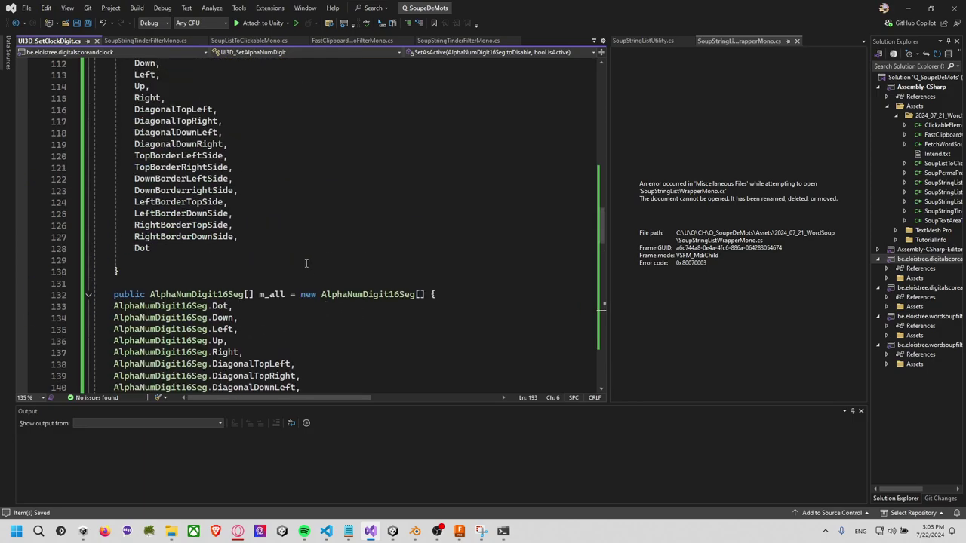
scroll(308, 262, "down", 5)
scroll(309, 267, "down", 11)
scroll(315, 284, "down", 7)
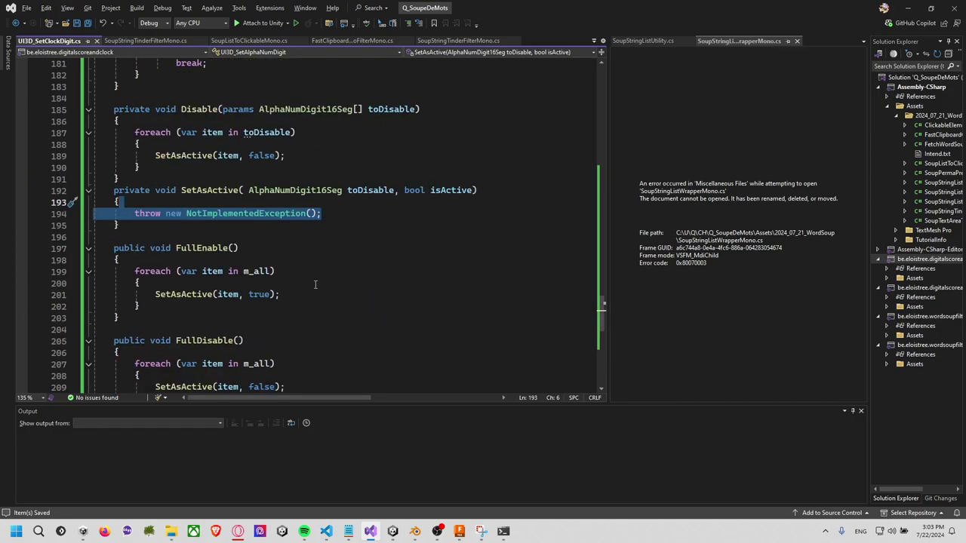
Delete the placeholder line and hand-write a switch on toDisable with braces
key("BackSpace")
type("swi")
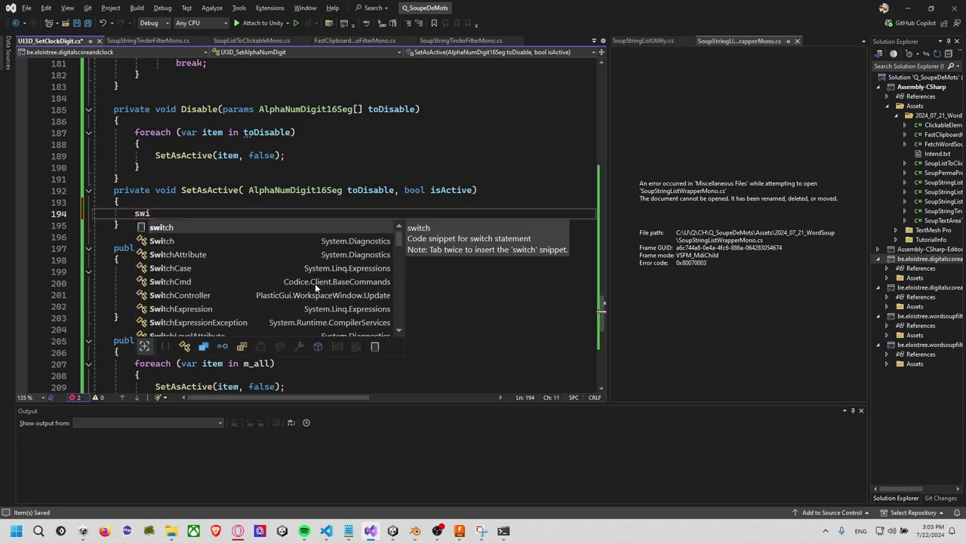
key("Tab")
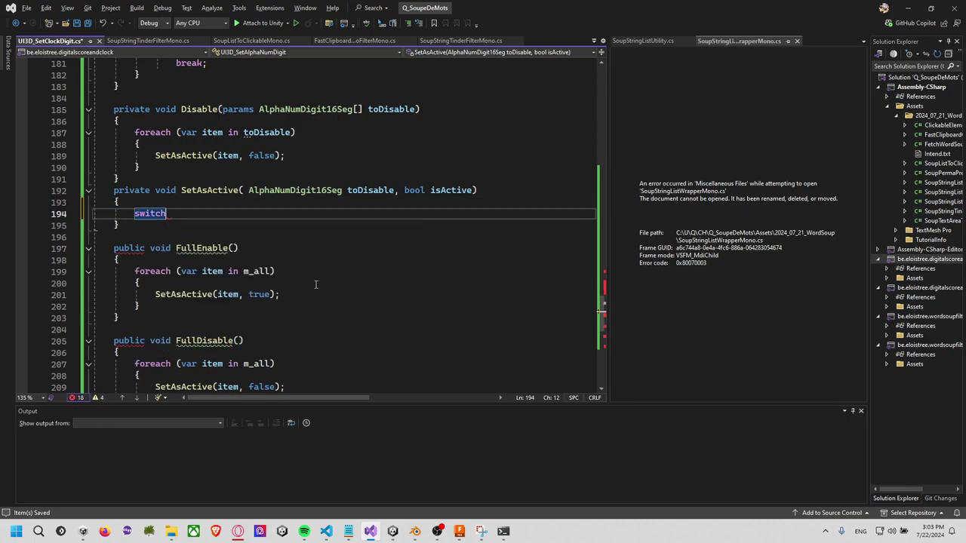
key("BackSpace")
key("BackSpace")
key("BackSpace")
key("BackSpace")
key("BackSpace")
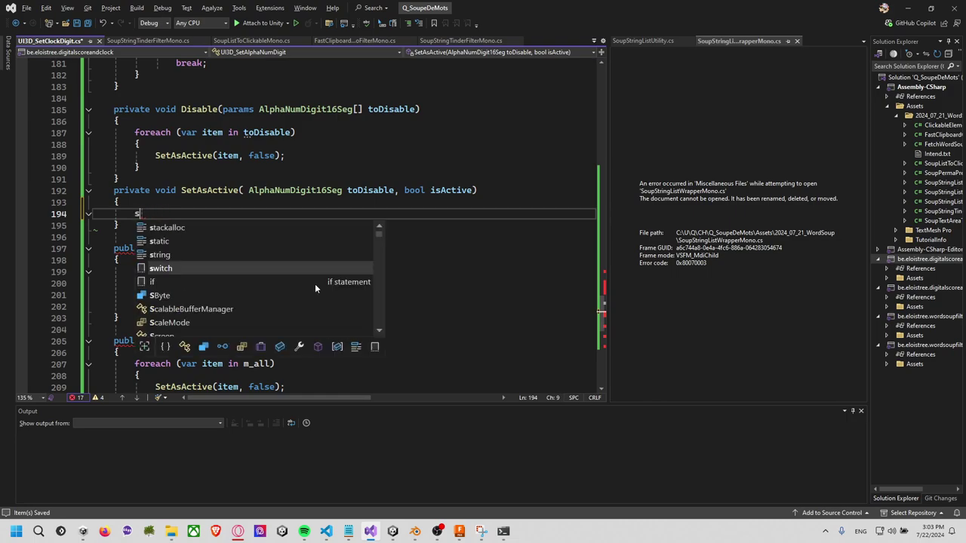
type("w")
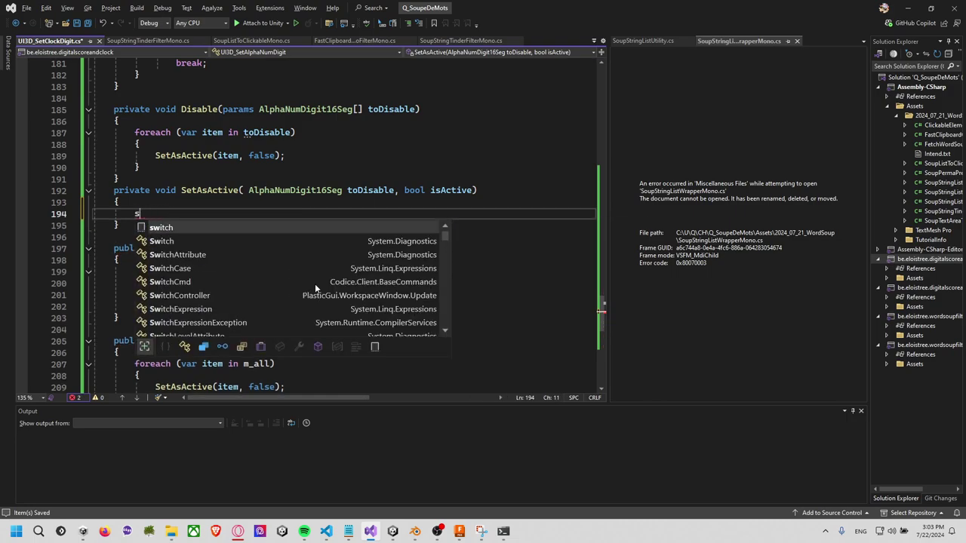
type("it")
key("Tab")
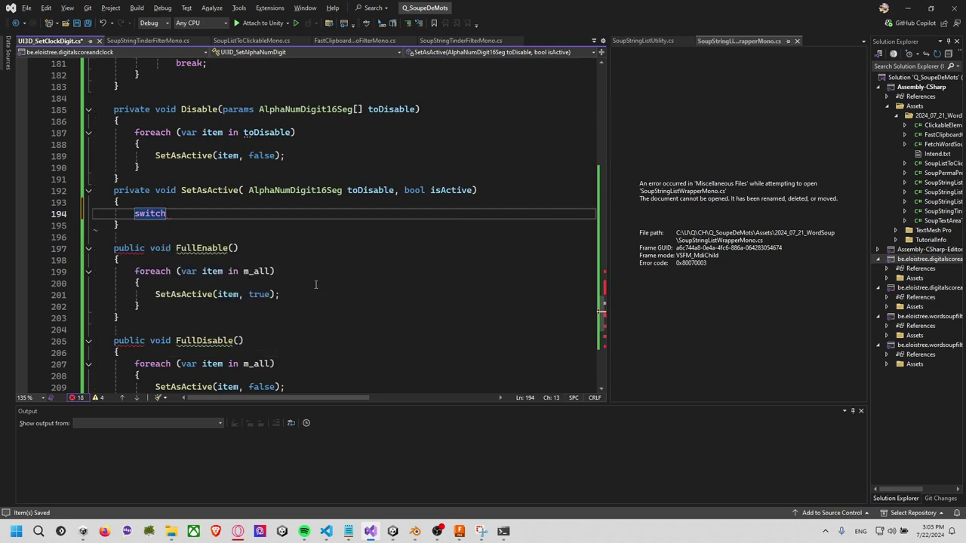
key("BackSpace")
key("BackSpace")
key("BackSpace")
key("BackSpace")
key("BackSpace")
key("BackSpace")
type("swi")
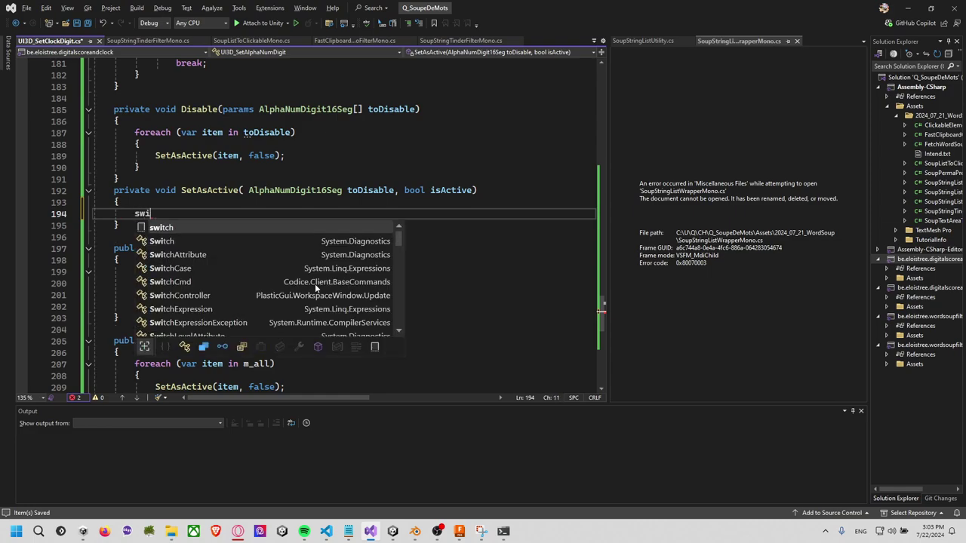
key("Tab")
type("()")
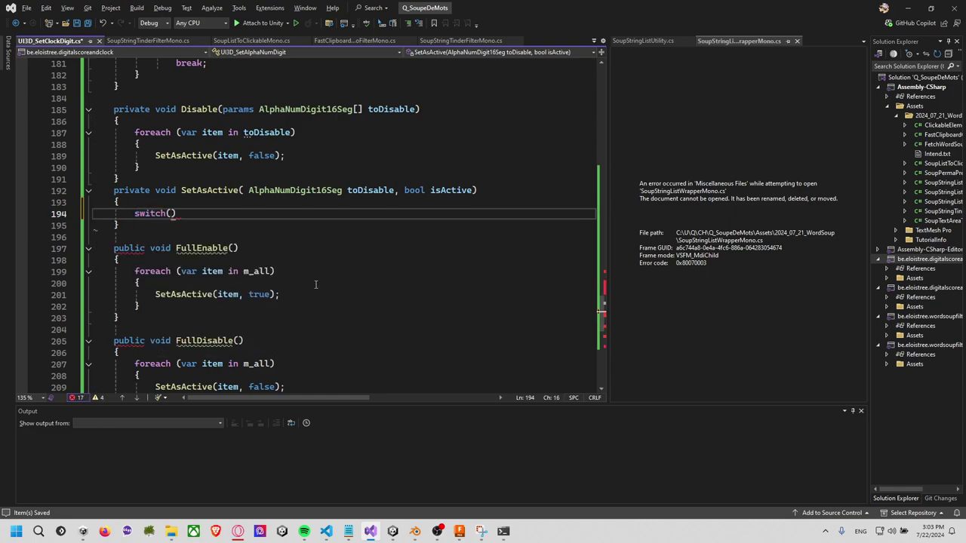
key("Tab")
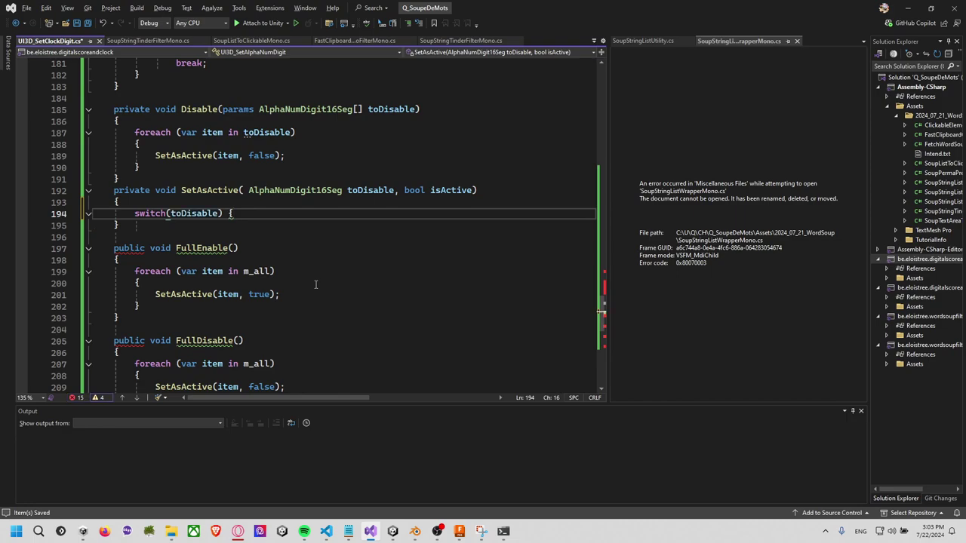
key("Return")
type("}")
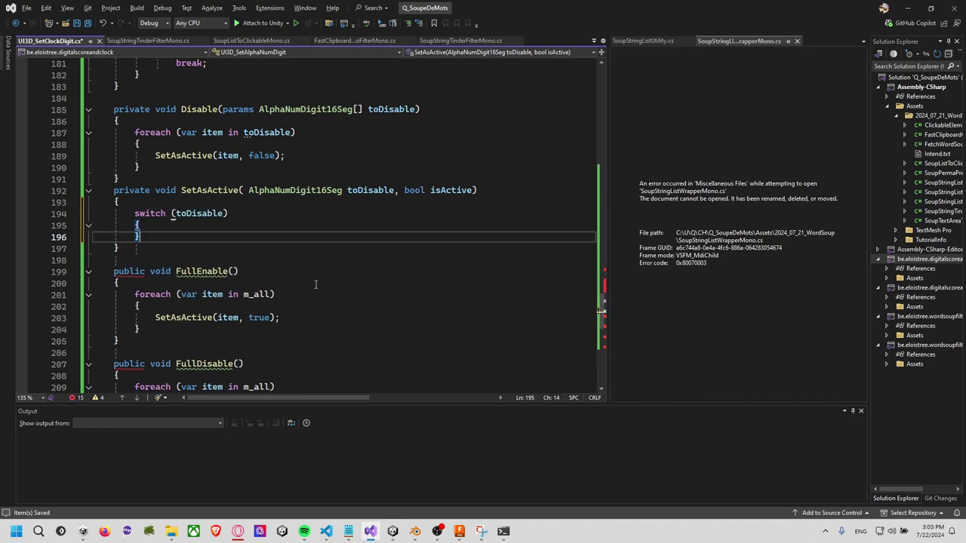
key("Return")
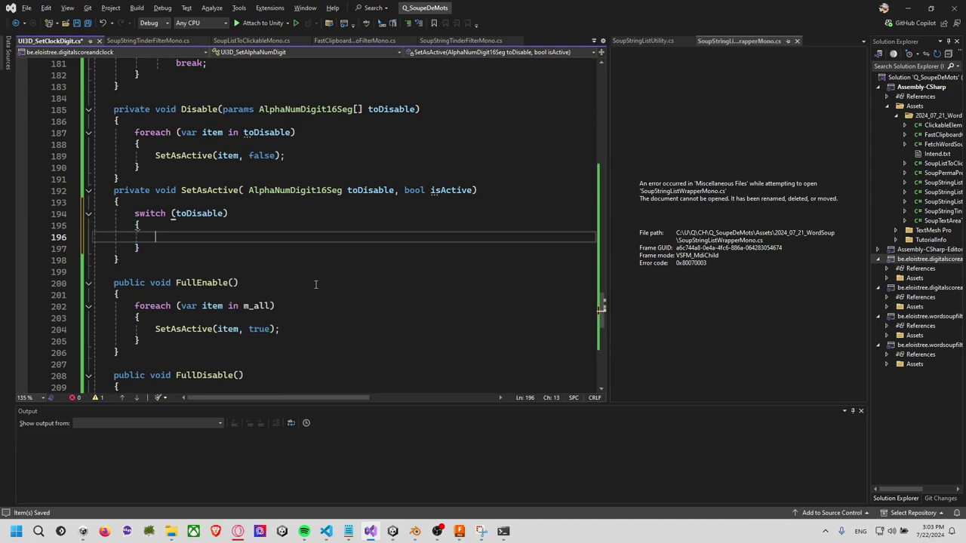
Discard the hand-written block and expand the switch snippet on toDisable, generating every AlphaNumDigit16Seg case
key("shift+Up")
key("shift+Up")
key("shift+Up")
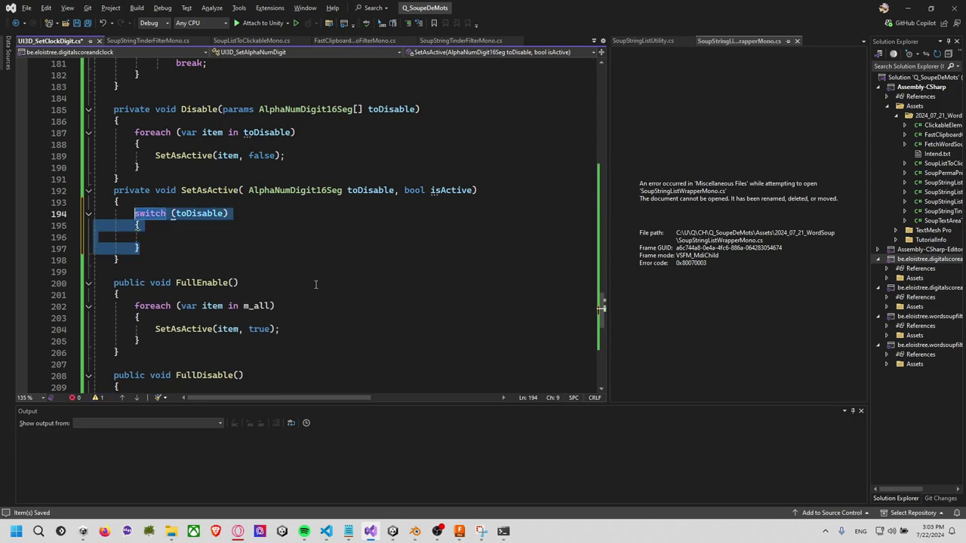
key("Delete")
key("ctrl+f")
key("Escape")
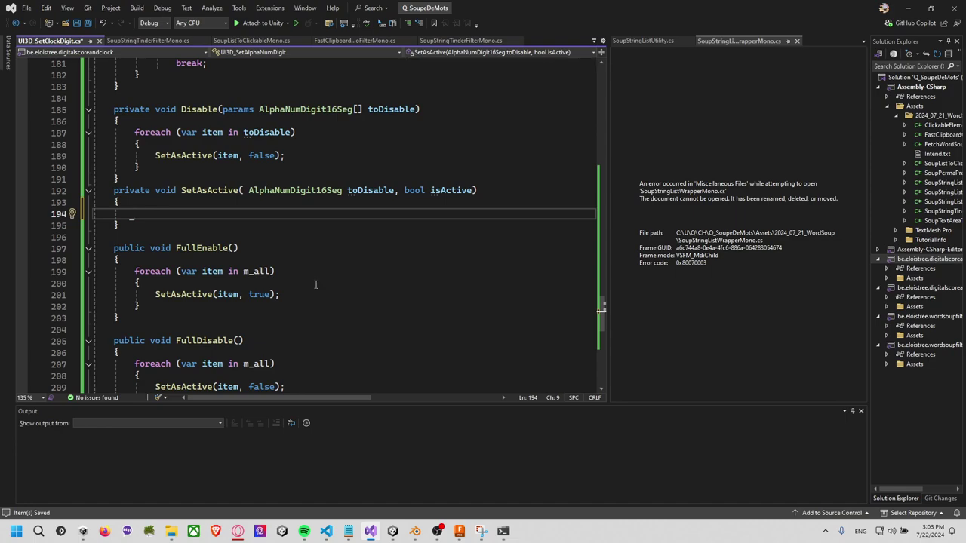
type("switch")
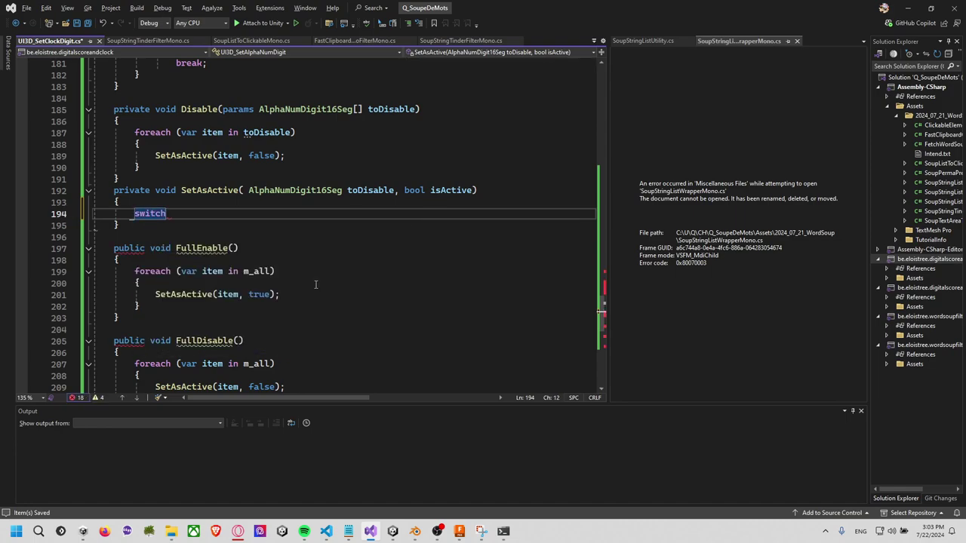
key("Tab")
key("Tab")
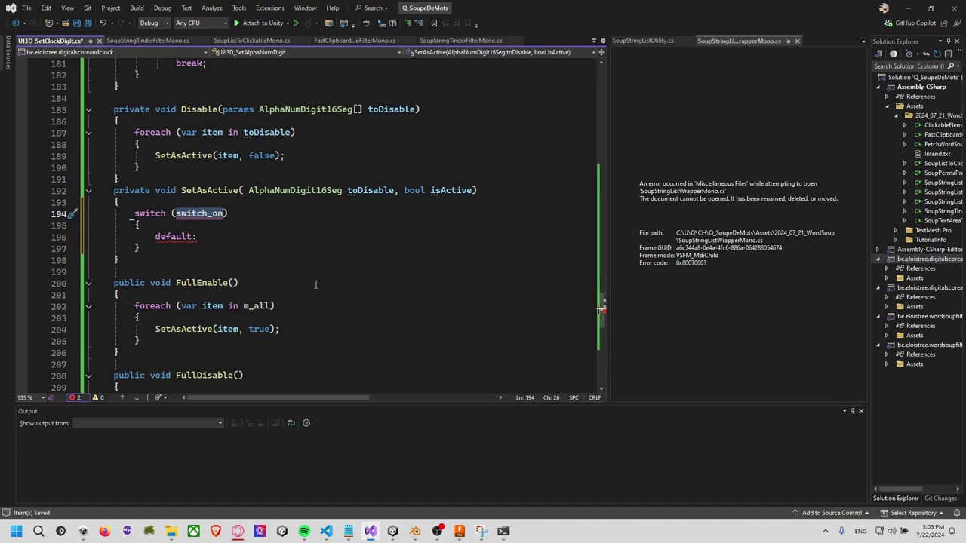
type("toD")
key("Tab")
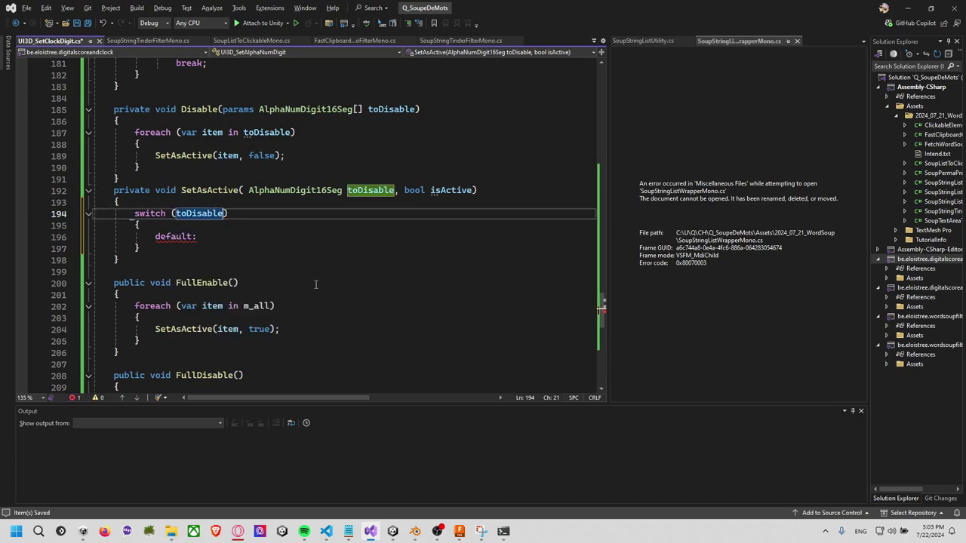
key("Return")
scroll(315, 284, "up", 5)
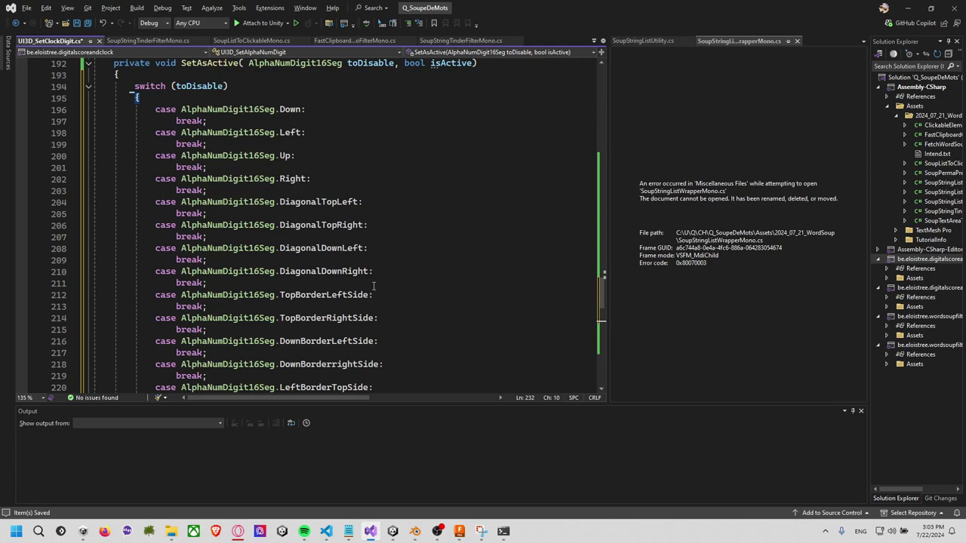
scroll(371, 286, "up", 2)
Make Down call m_down.Invoke(isActive) and delete the breaks under Down, Left, Up and Right
left_click(361, 214)
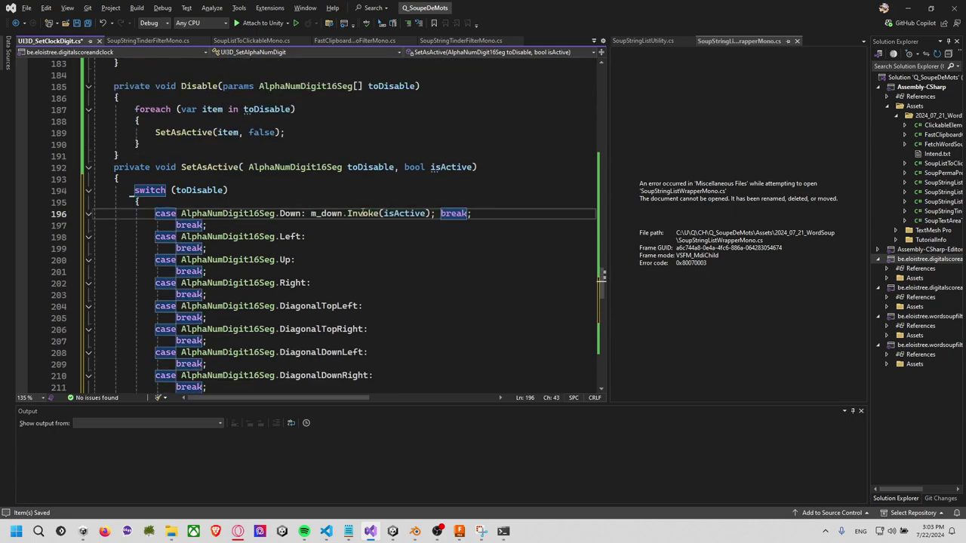
key("Tab")
key("Down")
key("Down")
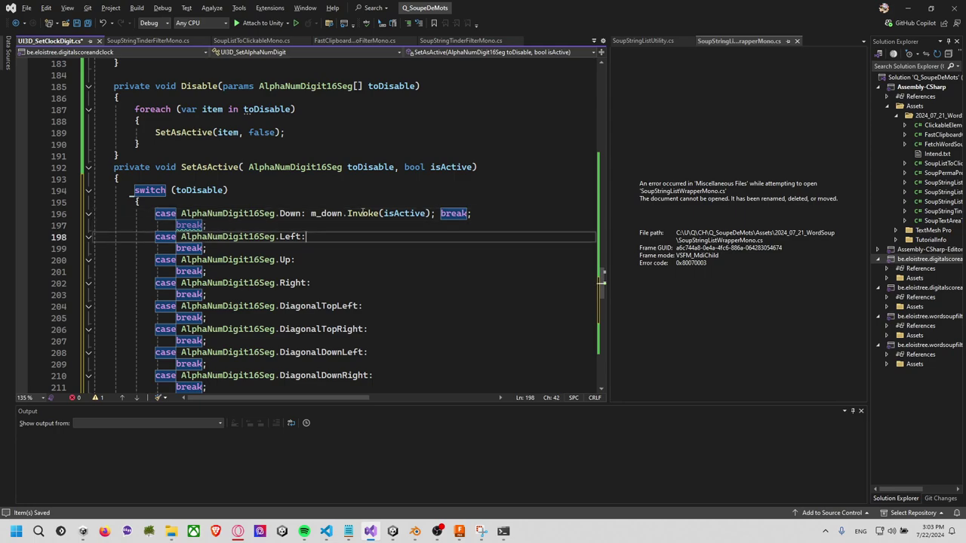
key("Up")
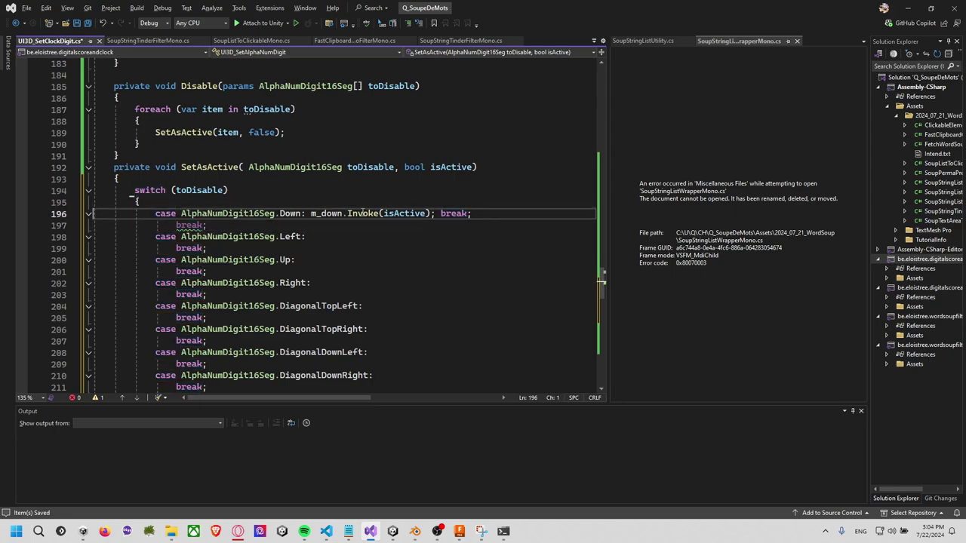
key("ctrl+shift+l")
key("Down")
key("ctrl+shift+l")
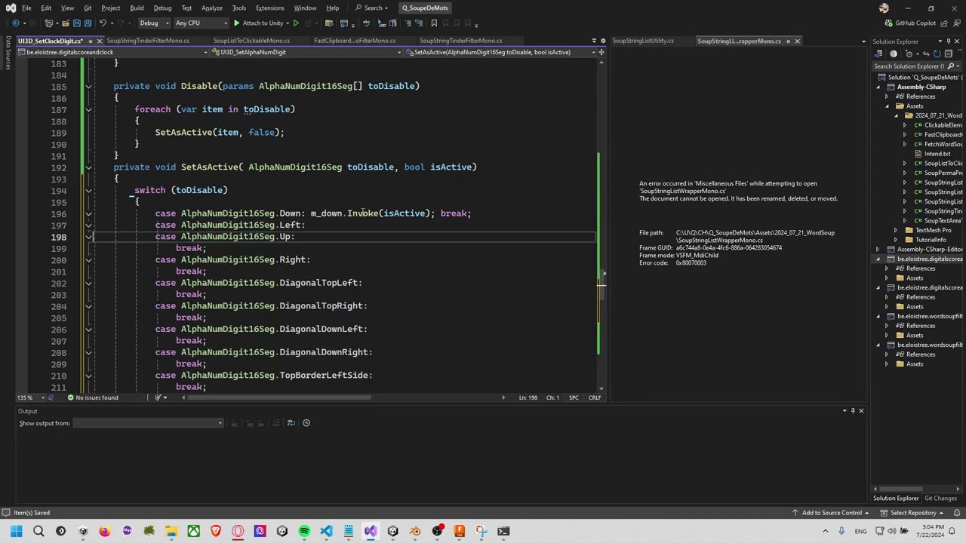
key("Down")
key("ctrl+shift+l")
key("Down")
key("ctrl+shift+l")
key("Down")
key("shift+Down")
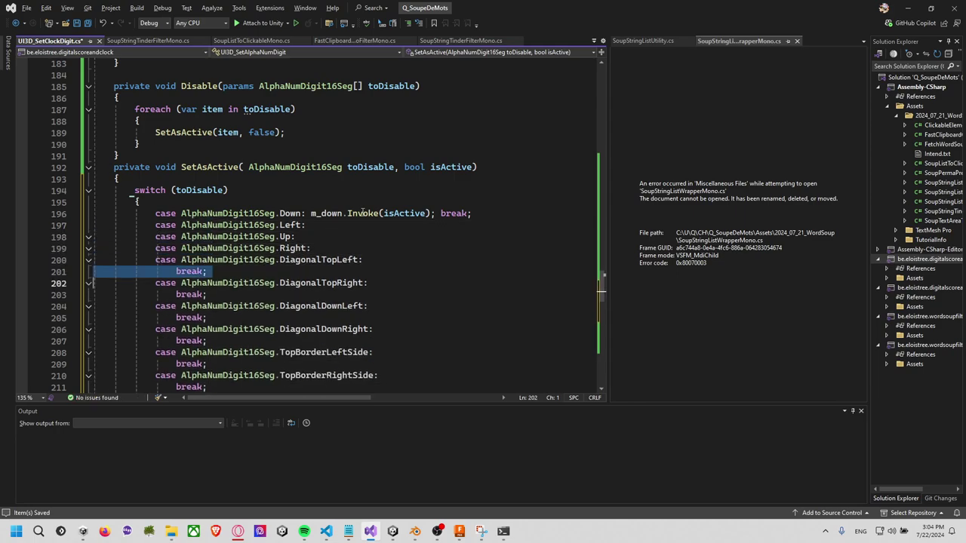
key("Delete")
key("Down")
key("shift+Down")
Delete the break lines under the diagonal, top border, down border and LeftBorderTopSide cases
key("Delete")
key("Down")
key("shift+Down")
key("Delete")
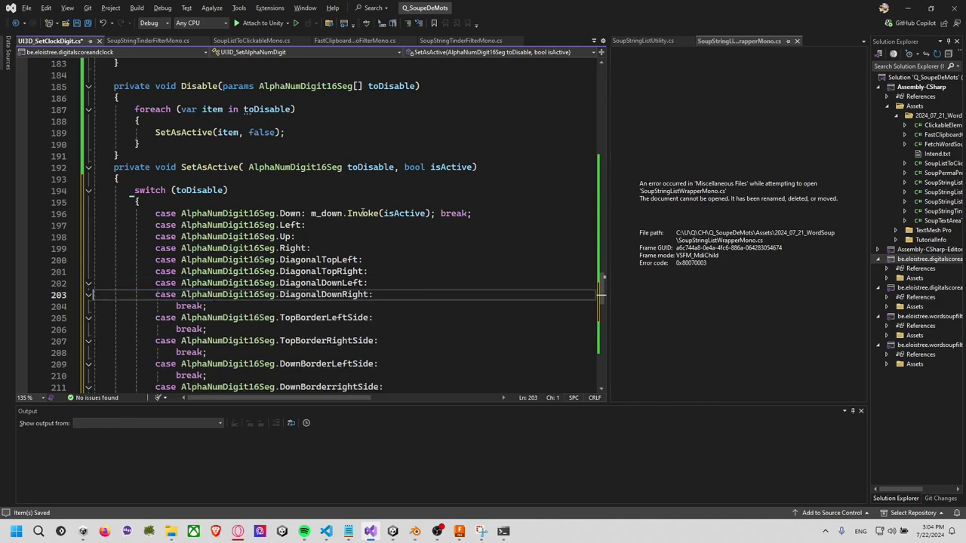
key("Down")
key("shift+Down")
key("Delete")
key("Down")
key("shift+Down")
key("Delete")
key("Down")
key("shift+Down")
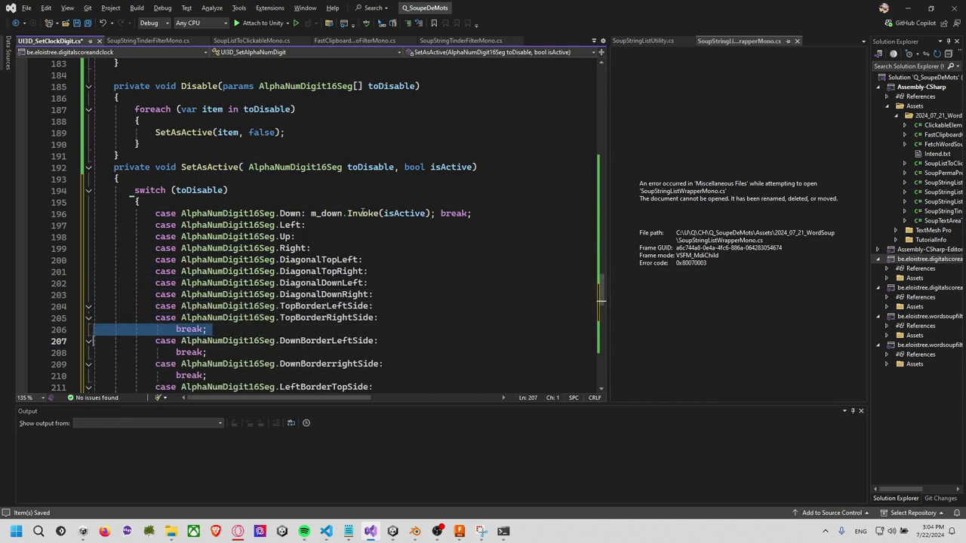
key("Delete")
key("Down")
key("shift+Down")
key("Delete")
key("Down")
key("shift+Down")
key("Delete")
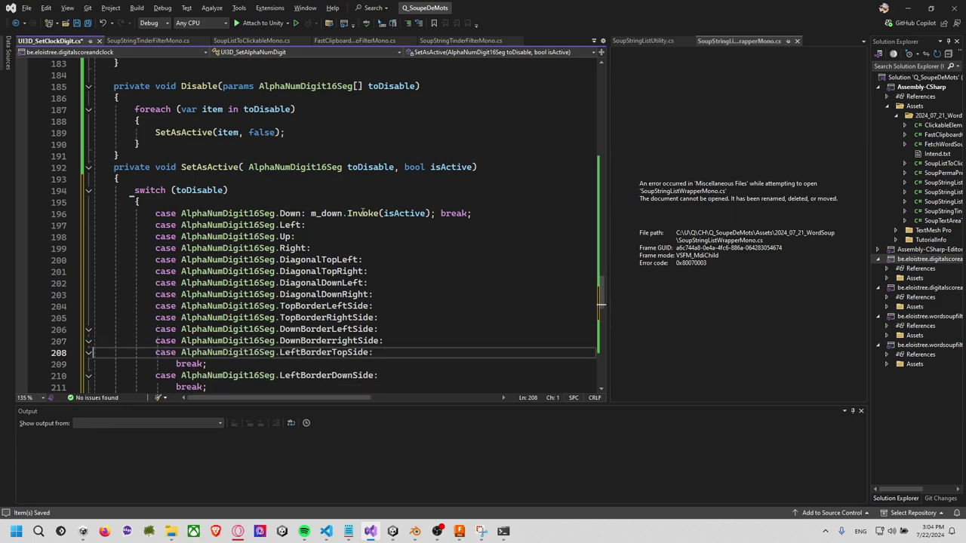
key("Down")
key("shift+Down")
key("Delete")
Delete the remaining breaks under LeftBorderDownSide, the right border cases and Dot
key("Down")
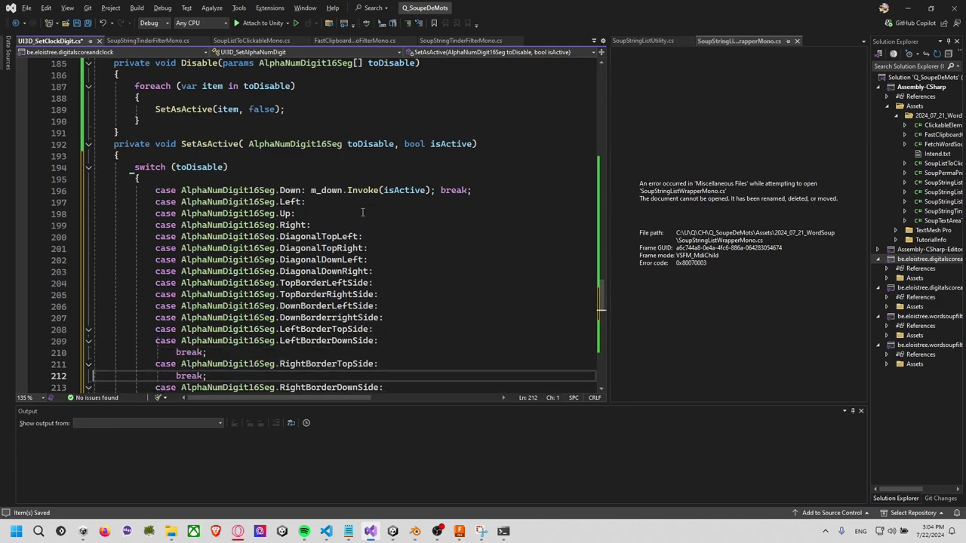
key("shift+Down")
key("Delete")
key("Down")
key("shift+Down")
key("Delete")
key("Down")
key("shift+Down")
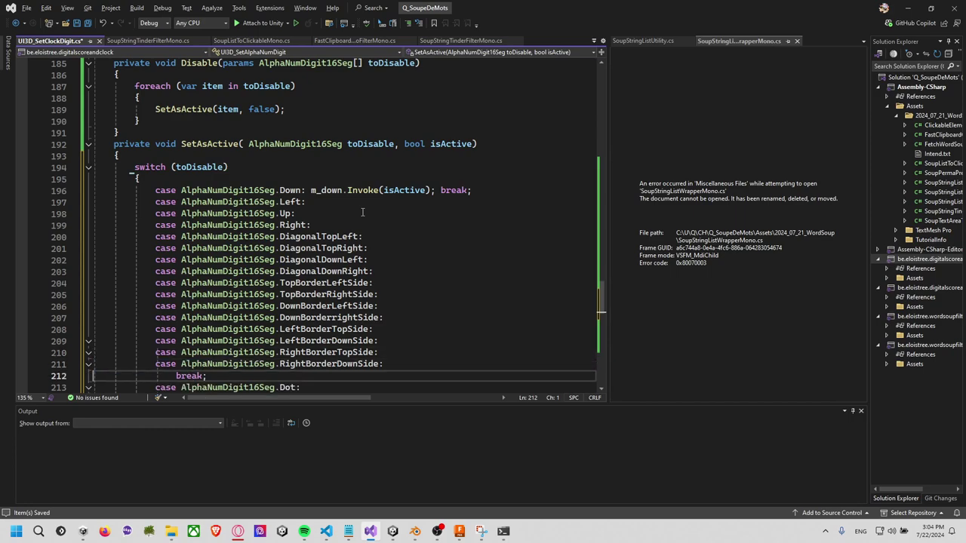
key("Delete")
key("Down")
key("Down")
key("Down")
key("Down")
key("Up")
key("Up")
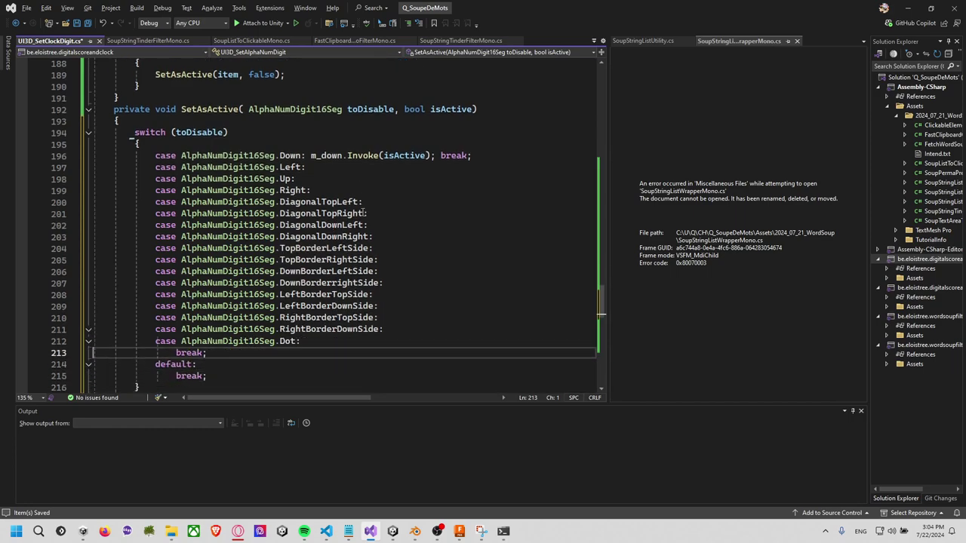
key("Up")
key("shift+Down")
key("Delete")
Make the Left, Up, Right and four diagonal cases call their segment field's Invoke(isActive)
left_click(372, 168)
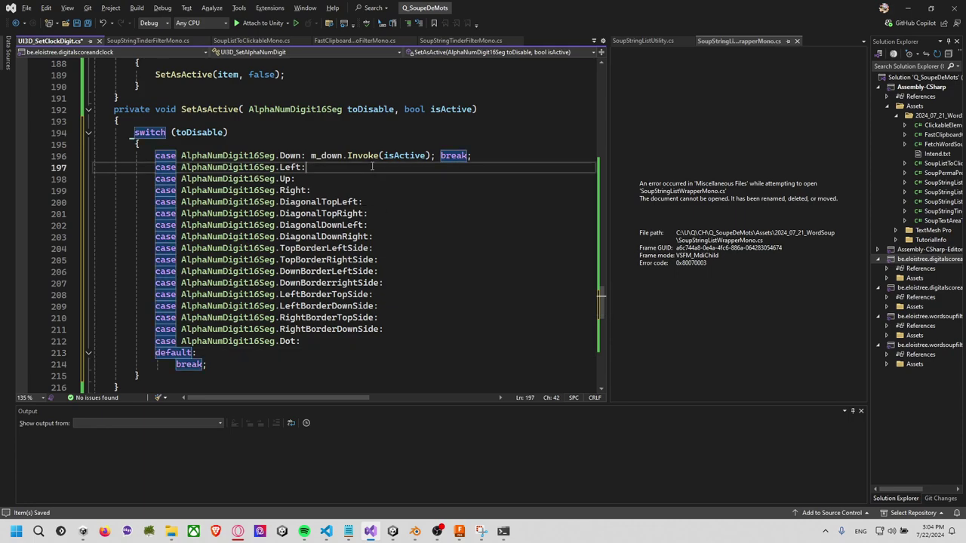
type("m")
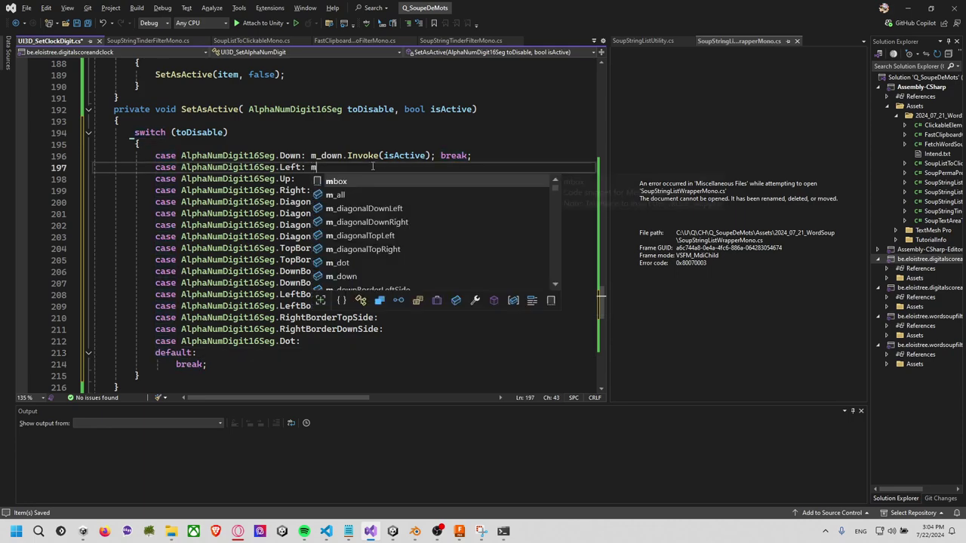
type("_l")
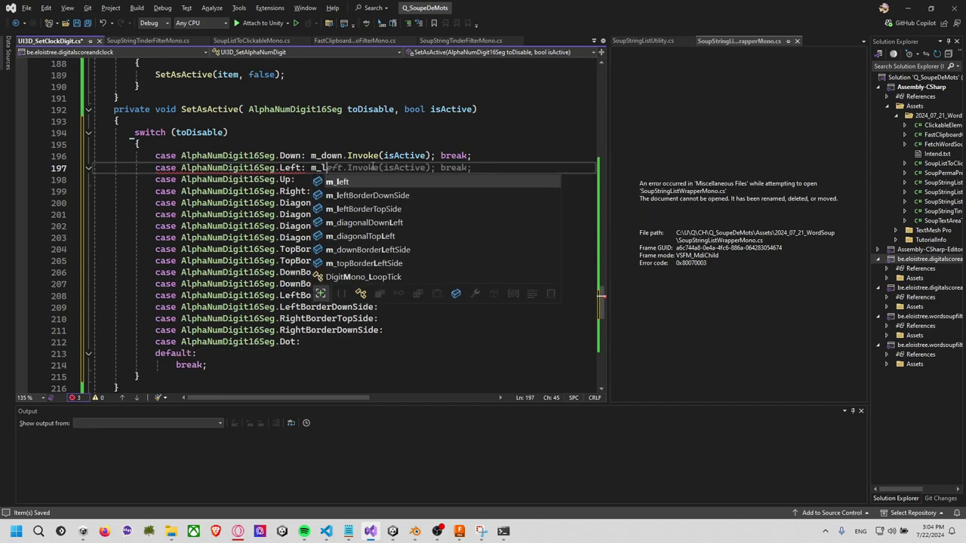
type("eft.Invoke(isActive); break;")
key("Tab")
key("Down")
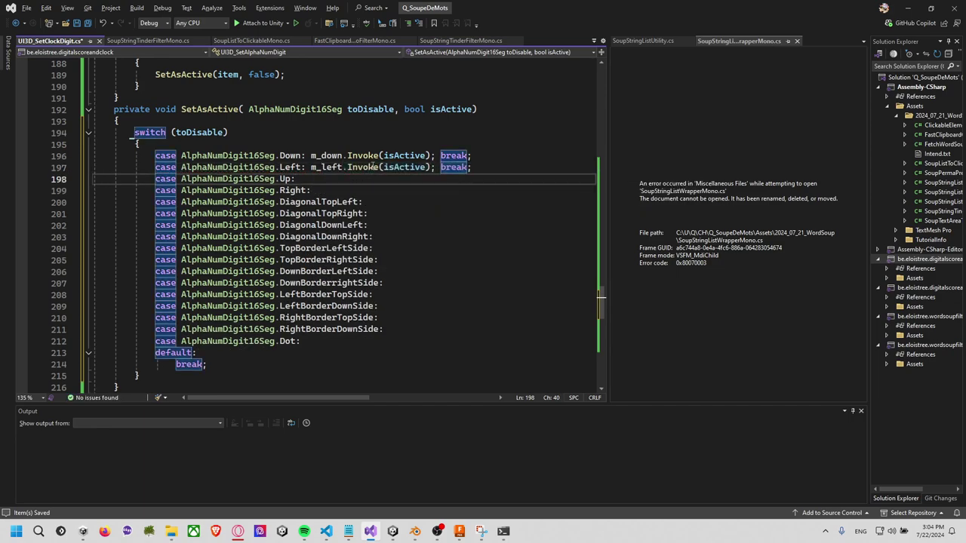
type("m_up.")
key("Tab")
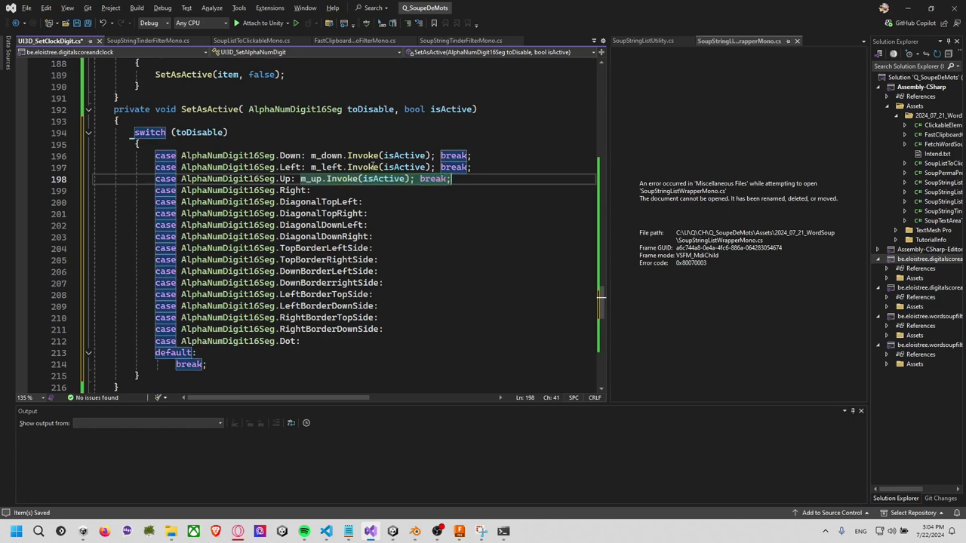
key("Down")
type("m_right.")
key("Tab")
key("Down")
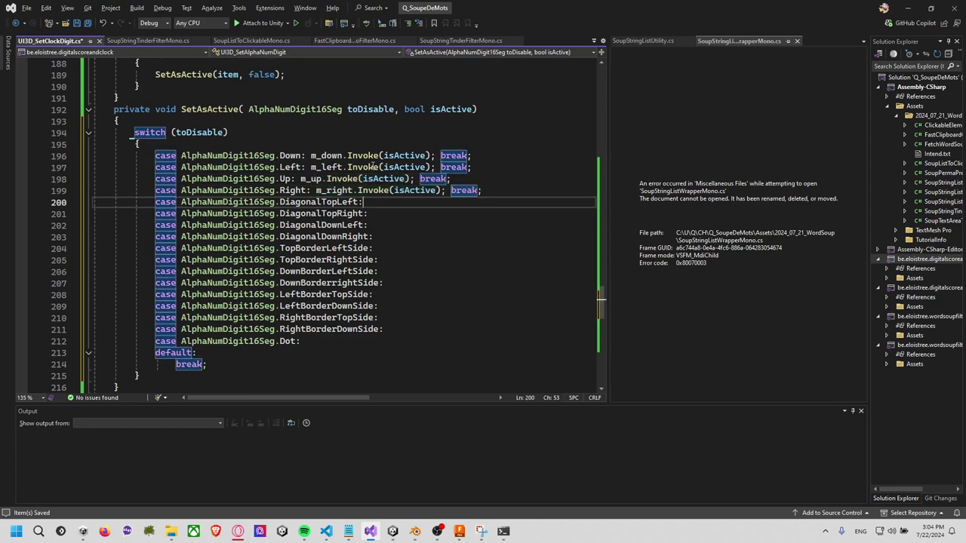
key("Tab")
key("Down")
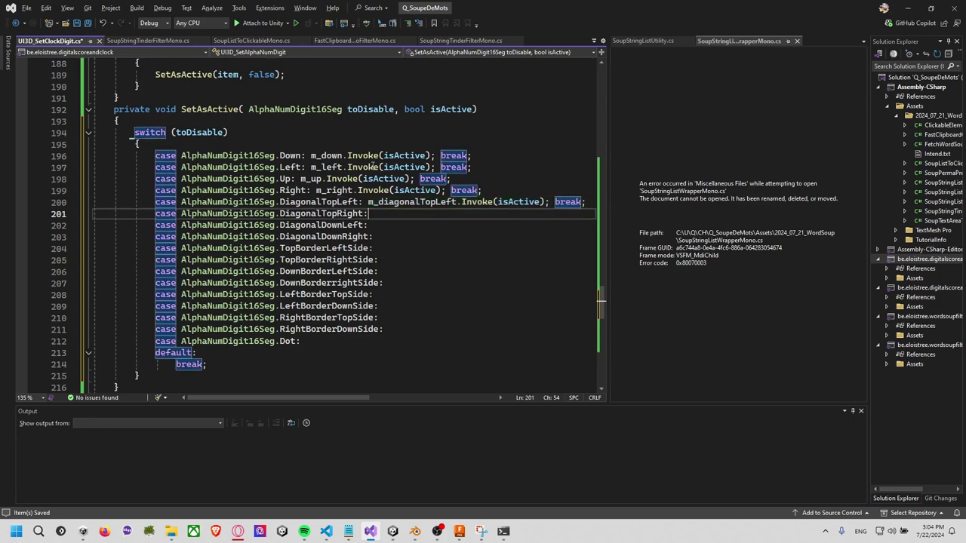
key("Tab")
key("Down")
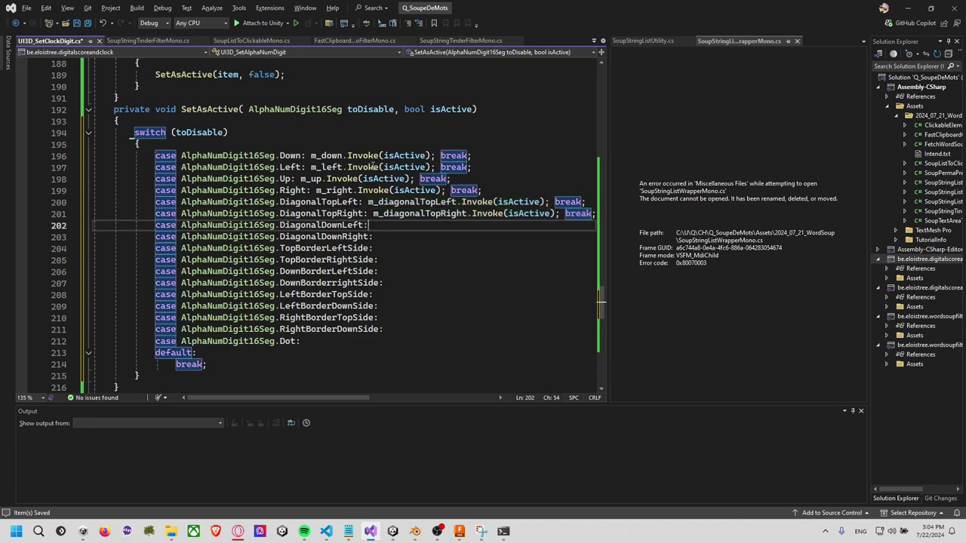
key("Tab")
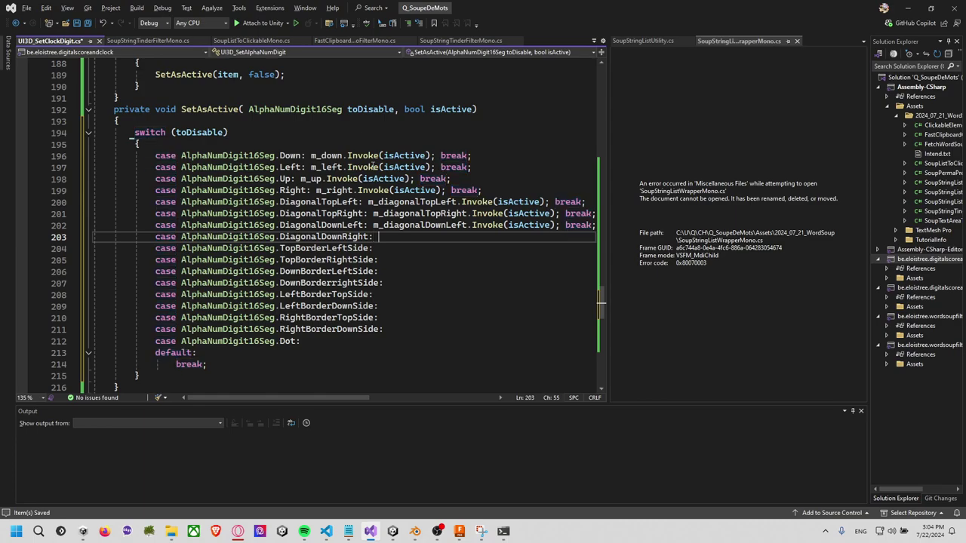
key("Down")
key("Tab")
Make the eight border cases and Dot call their matching field's Invoke(isActive)
key("Down")
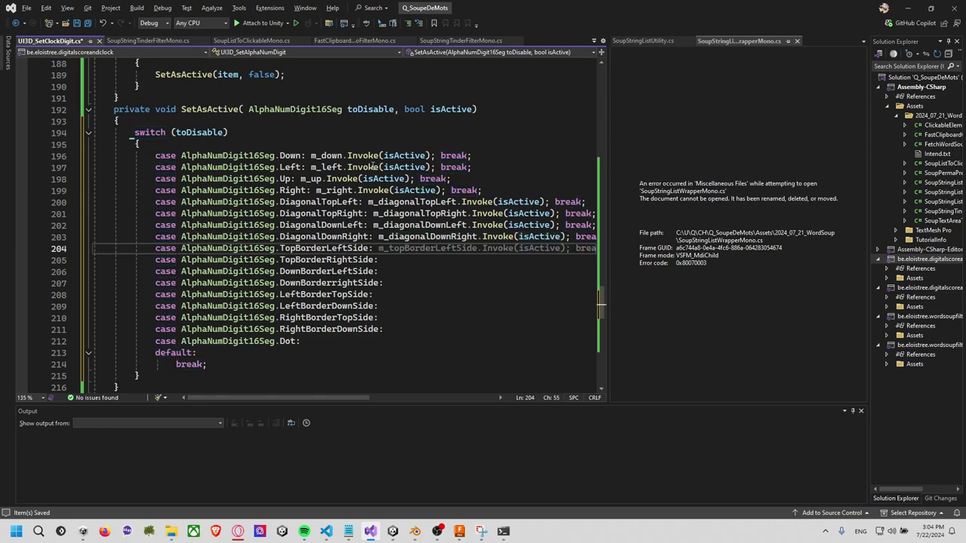
key("Tab")
key("Down")
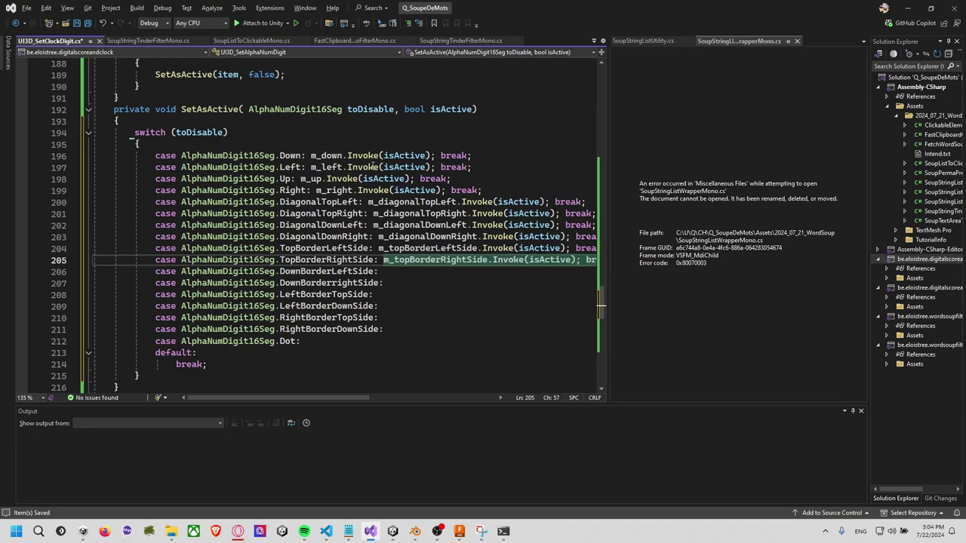
key("Tab")
key("Down")
key("Tab")
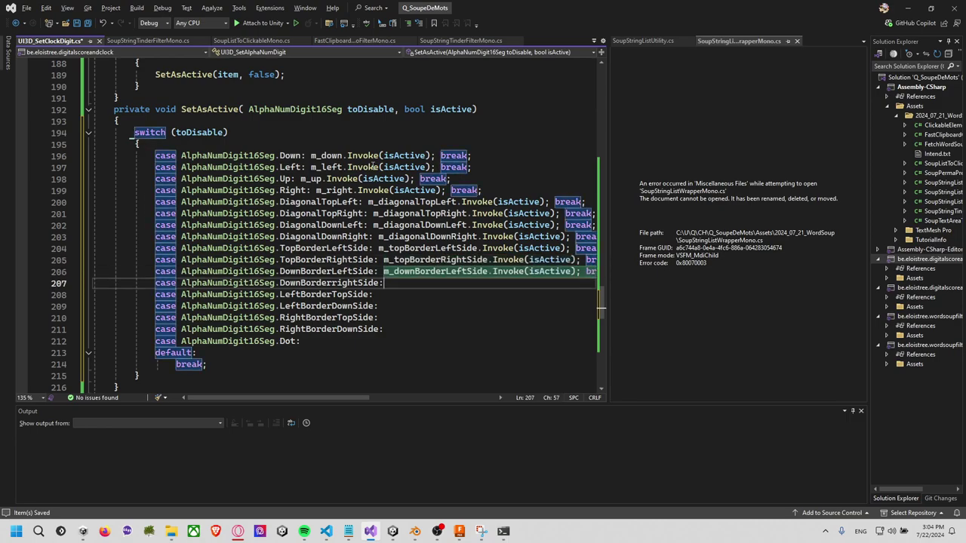
key("Down")
key("Tab")
key("Down")
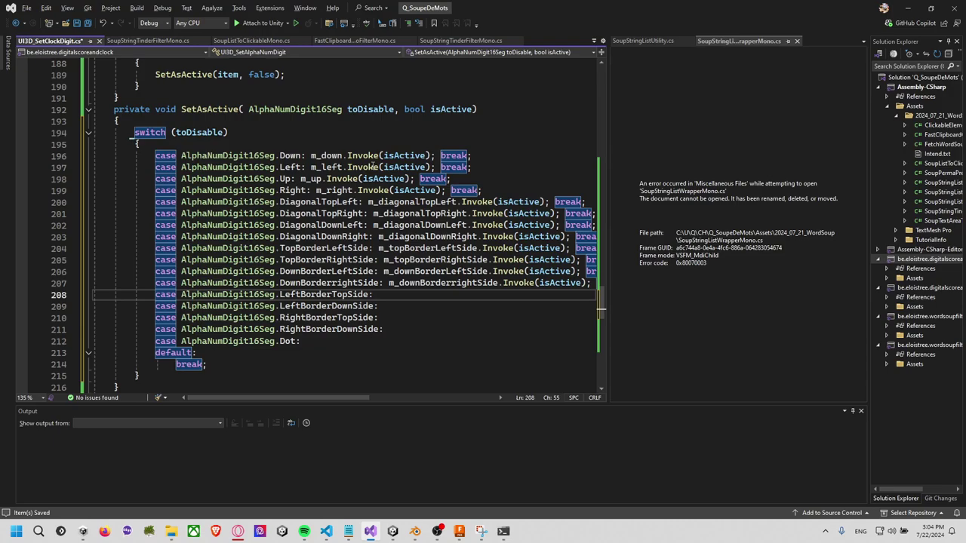
key("Tab")
key("Down")
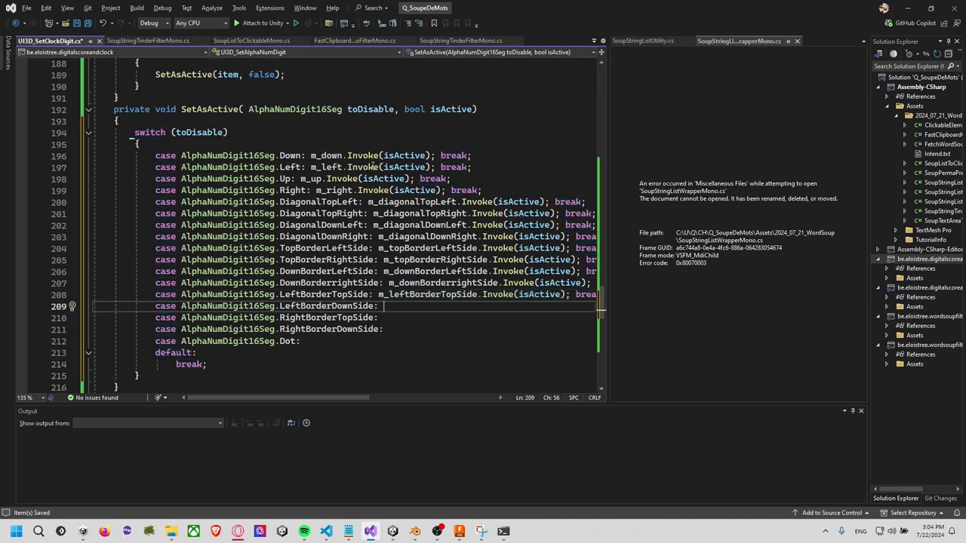
key("Tab")
key("Down")
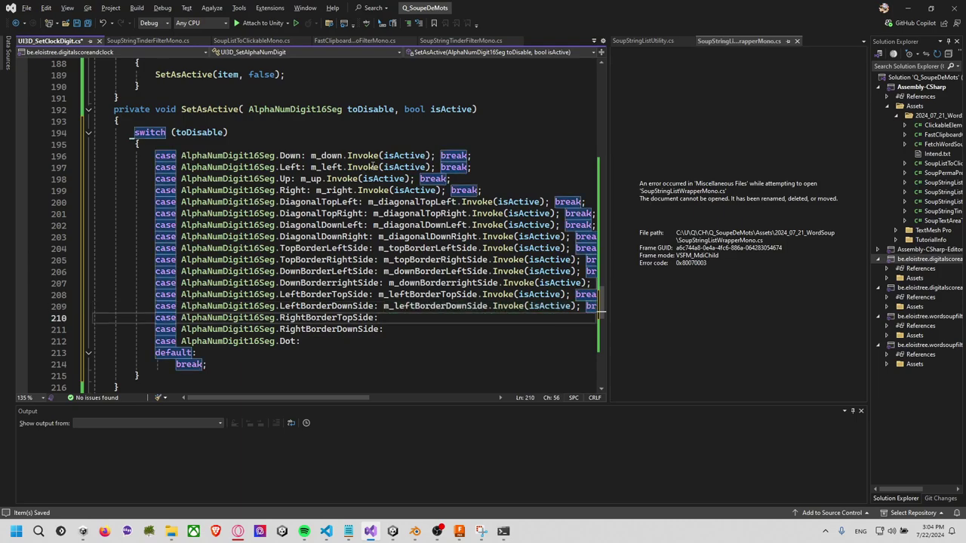
key("Tab")
key("Down")
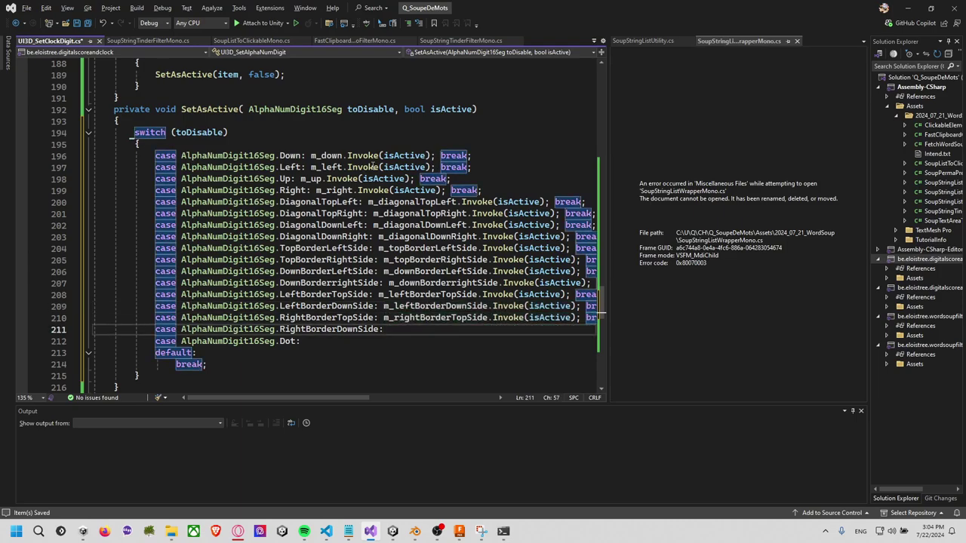
key("Tab")
key("Down")
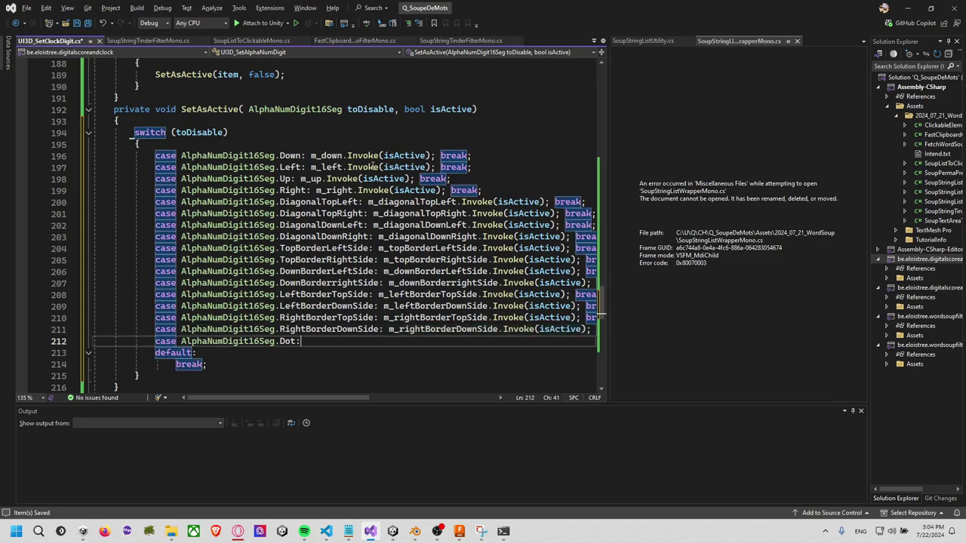
key("Tab")
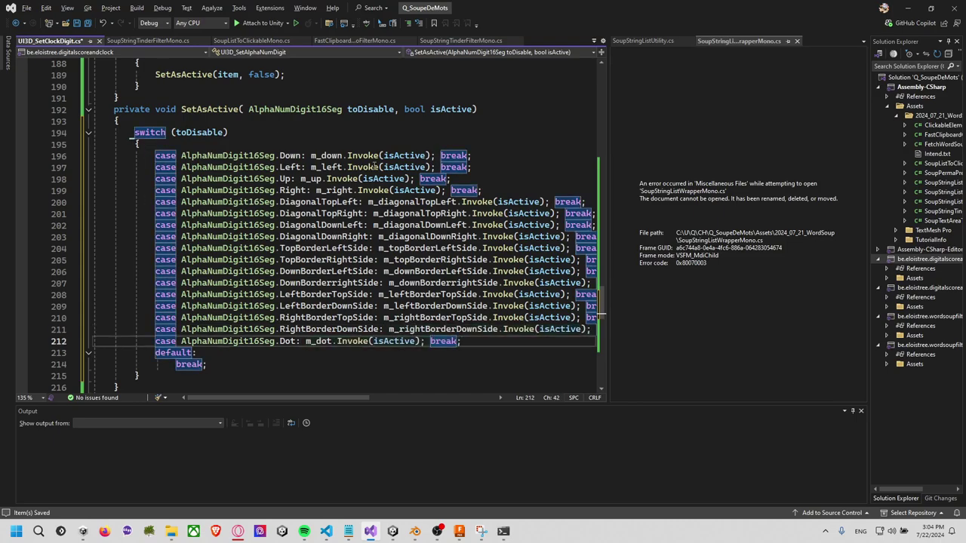
Rename m_downBorderrightSide to m_downBorderRightSide everywhere
right_click(460, 283)
left_click(483, 249)
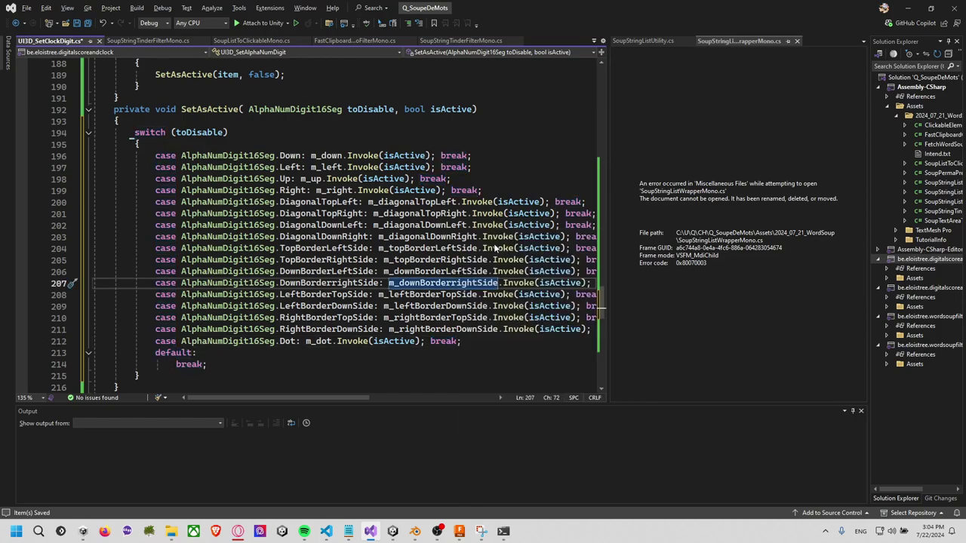
key("Right")
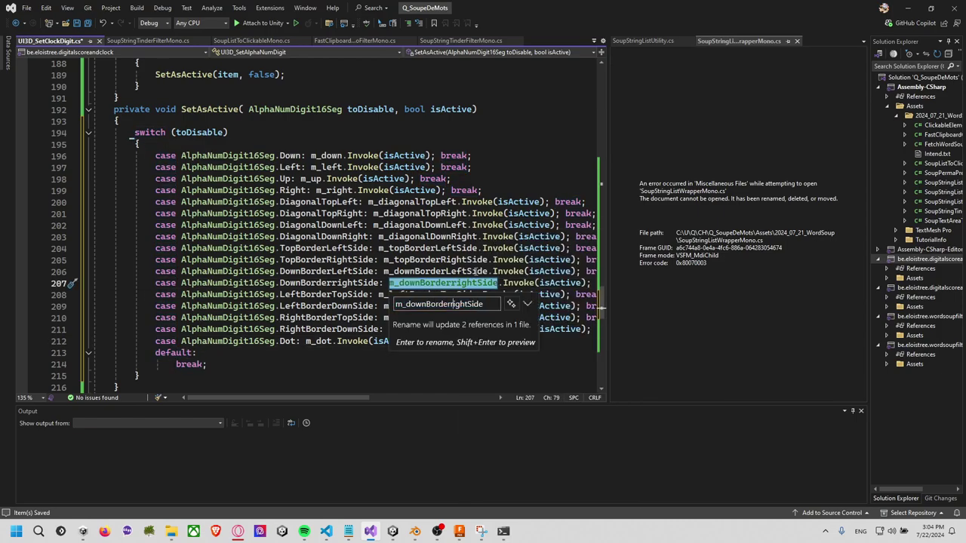
key("BackSpace")
type("R")
key("Return")
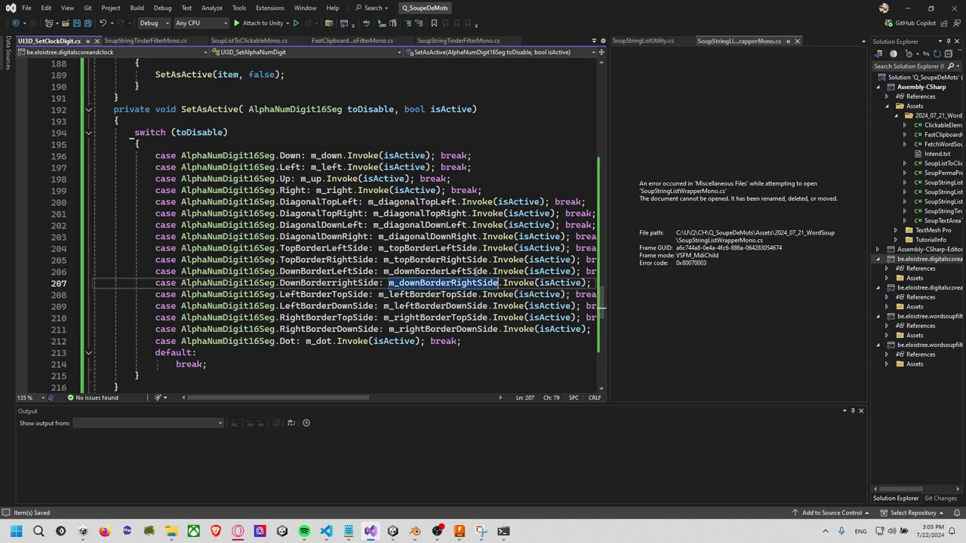
left_click(518, 354)
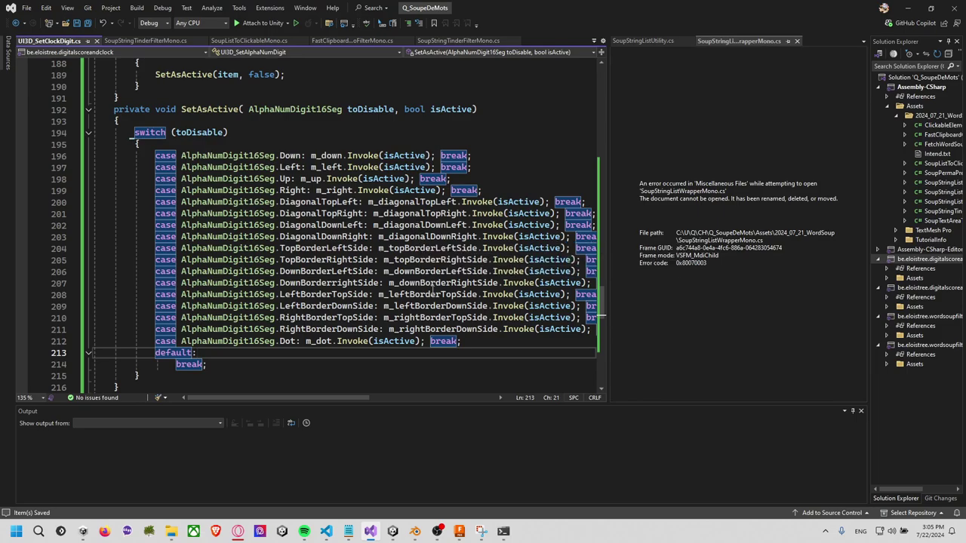
Look through SetWithChar to locate the FullEnable calls in the digit cases
left_click(283, 363)
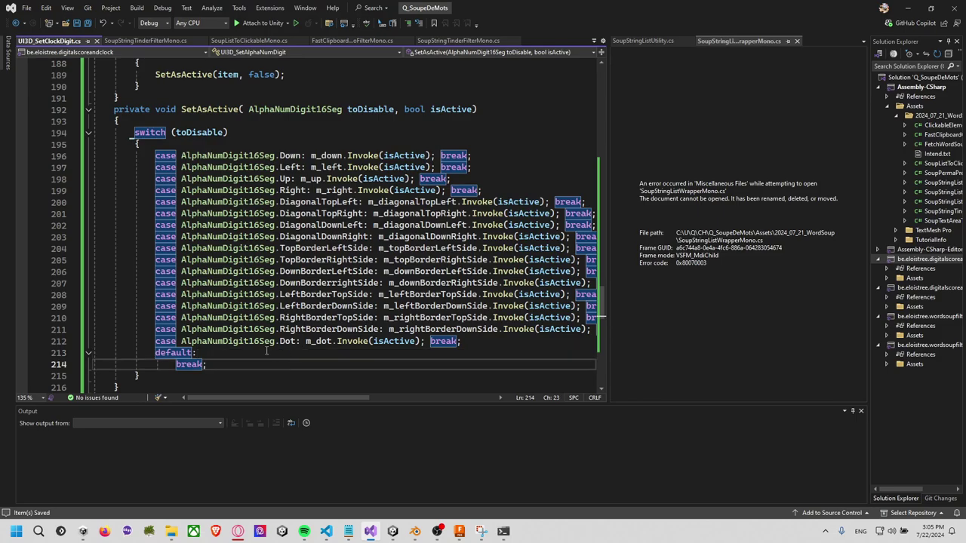
scroll(266, 350, "down", 3)
scroll(279, 264, "up", 2)
scroll(290, 189, "up", 2)
left_click(297, 143)
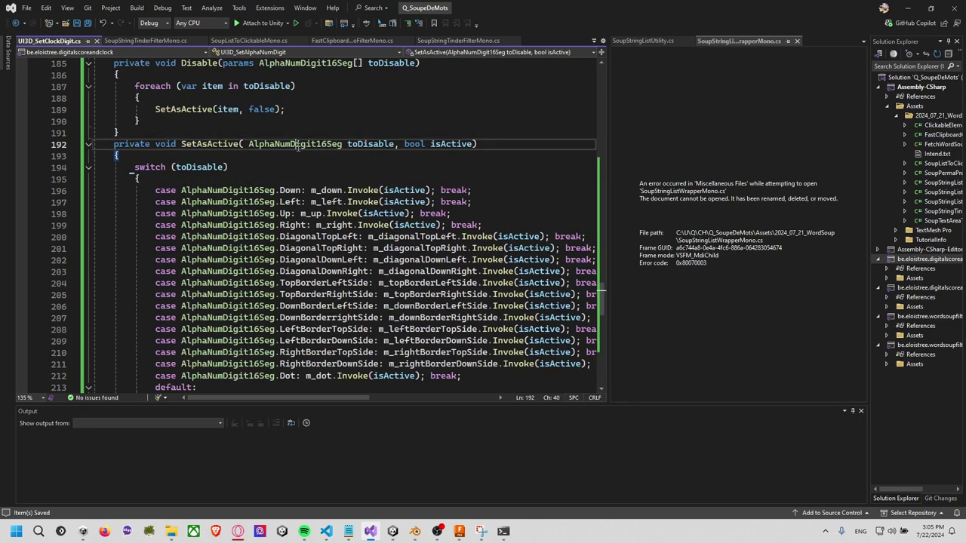
double_click(297, 144)
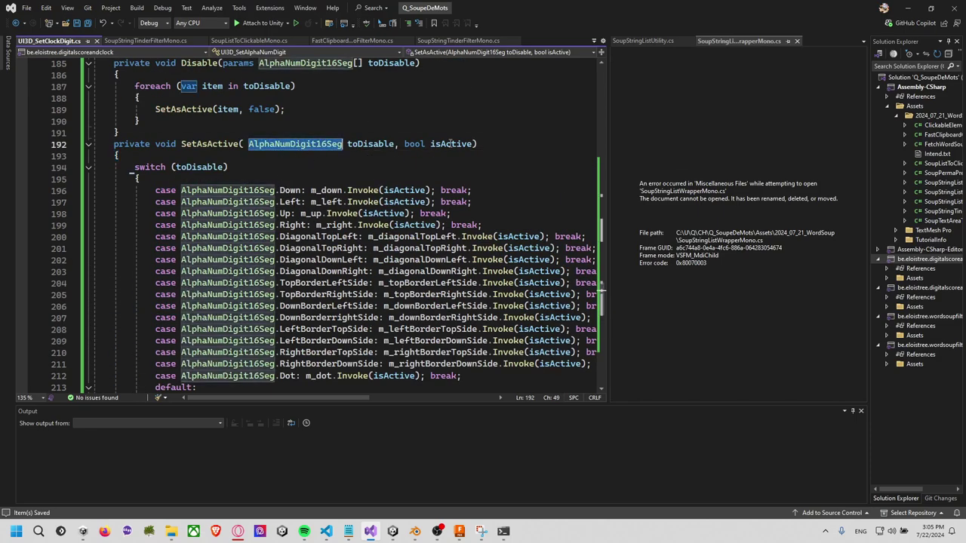
left_click(300, 170)
scroll(304, 179, "up", 3)
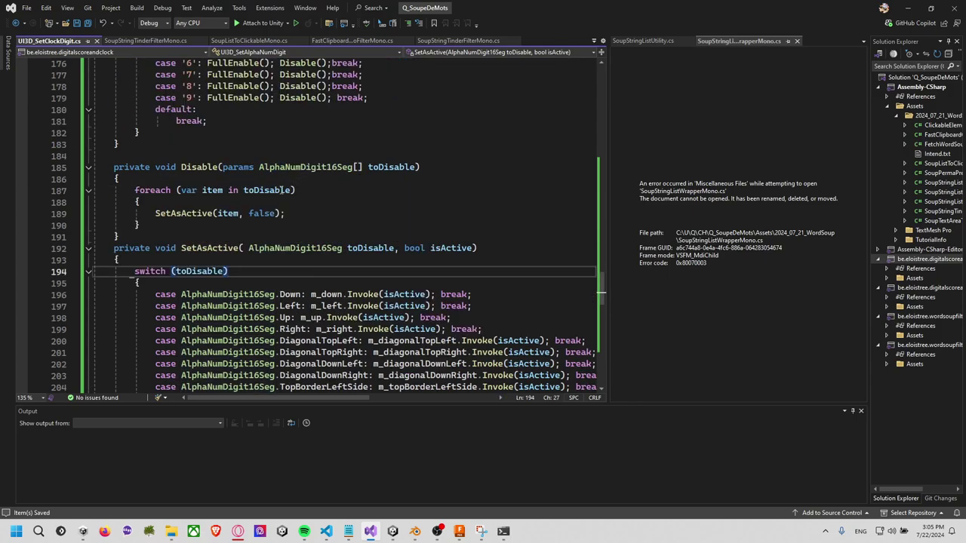
scroll(278, 185, "up", 3)
scroll(332, 174, "up", 1)
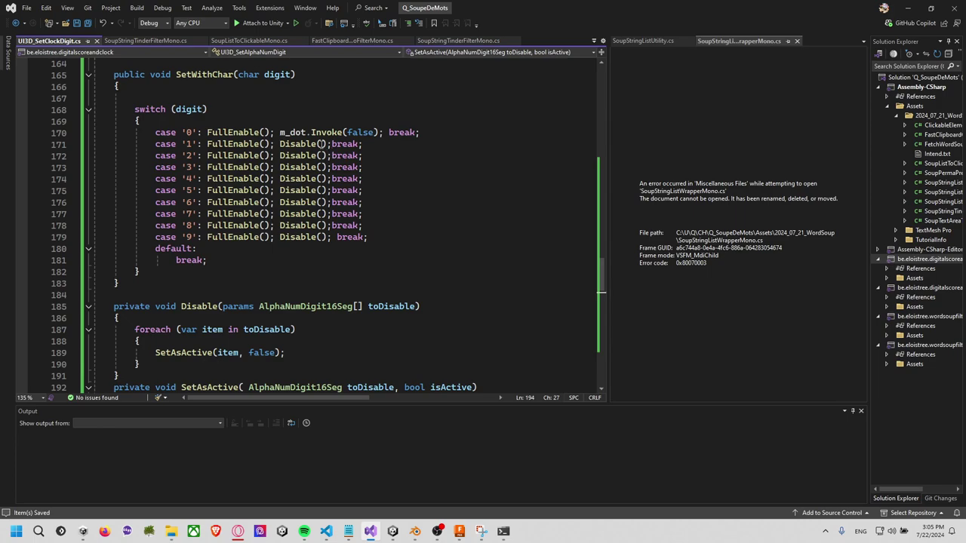
left_click(320, 143)
scroll(357, 214, "up", 1)
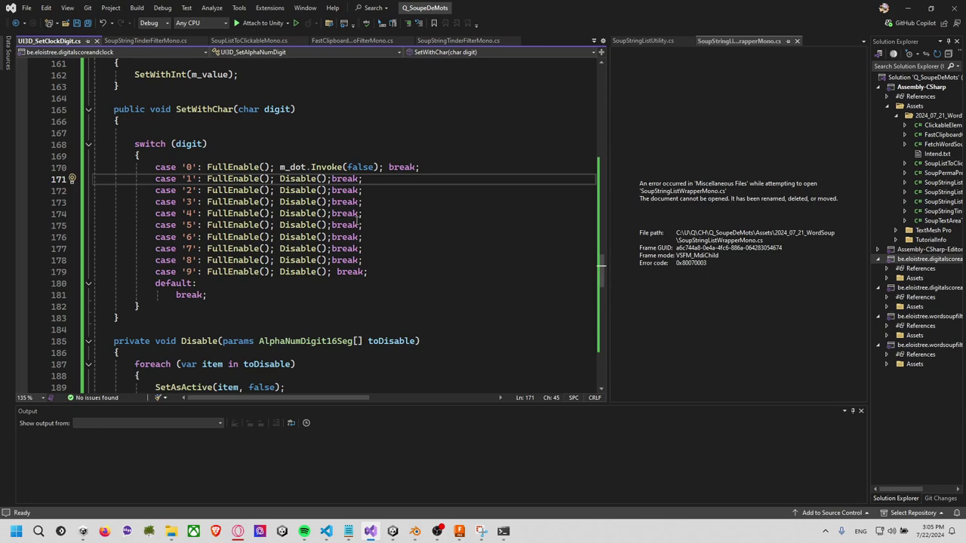
mouse_move(232, 179)
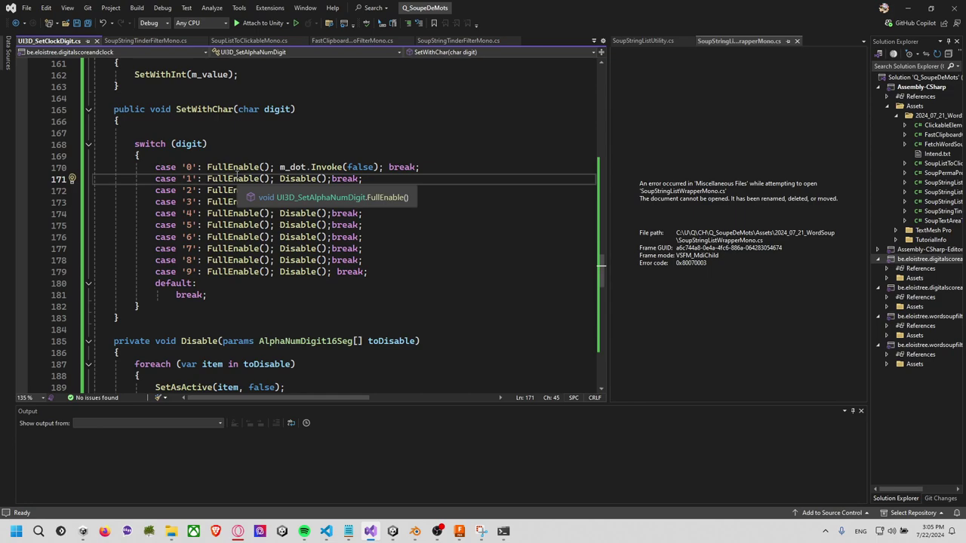
Column-select FullEnable in cases '0' to '9' and replace it with FullDisable
left_click(228, 167)
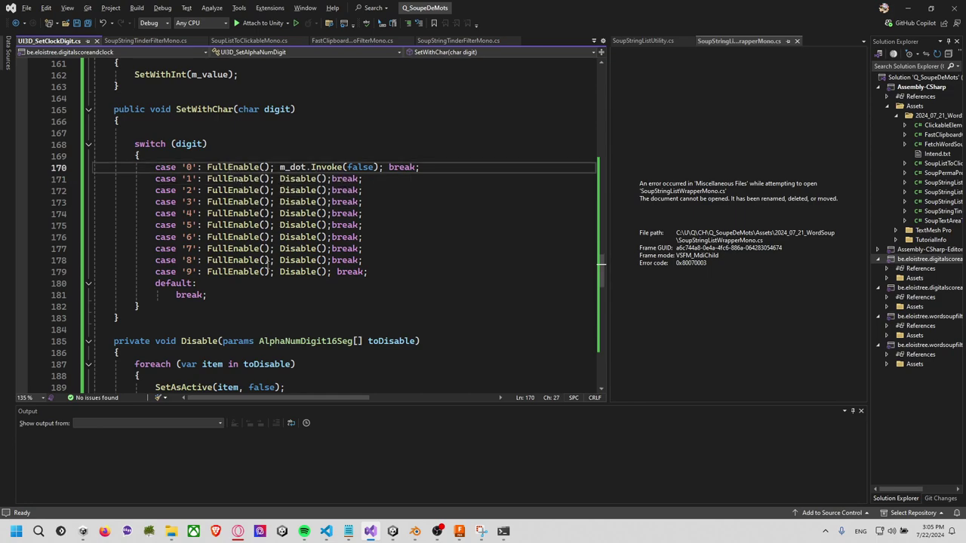
left_click_drag(206, 167, 259, 272, "alt")
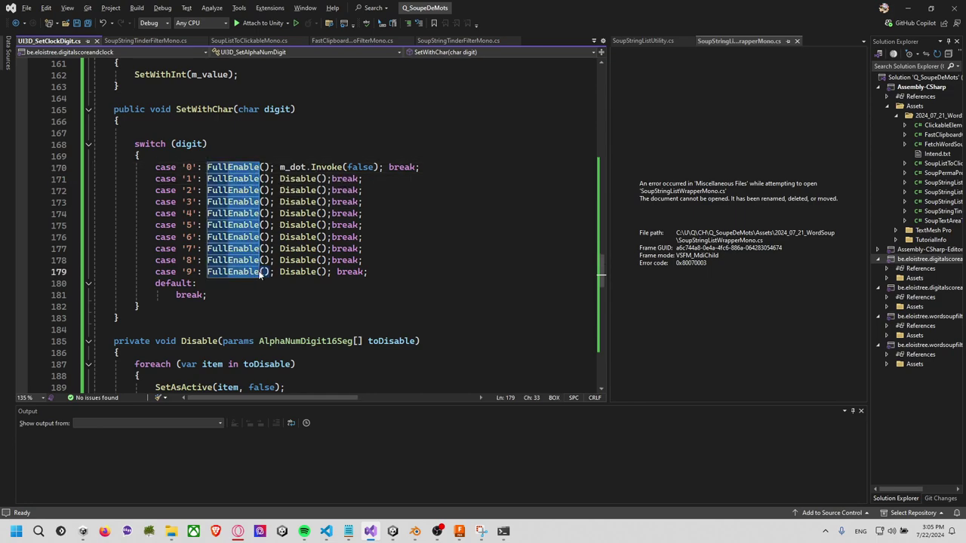
type("FullDisable")
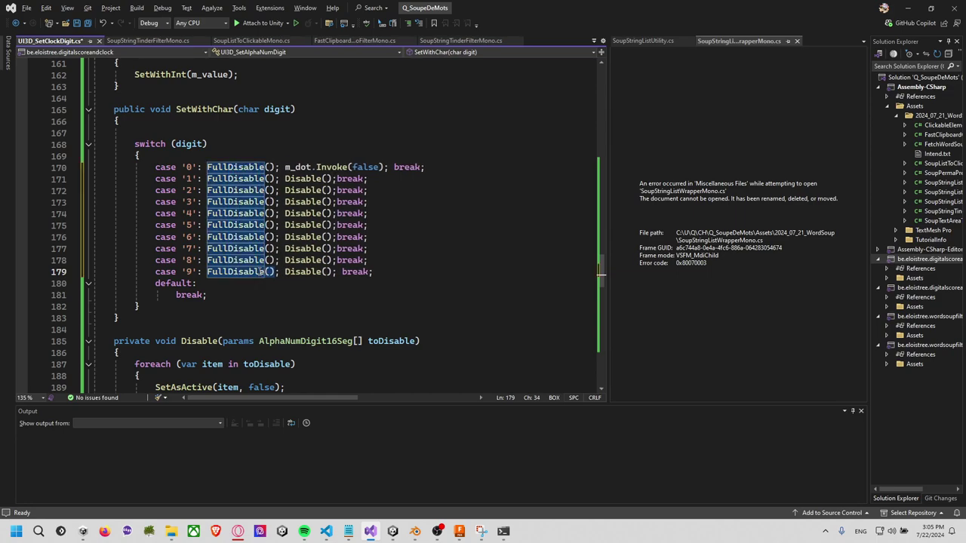
left_click(368, 248)
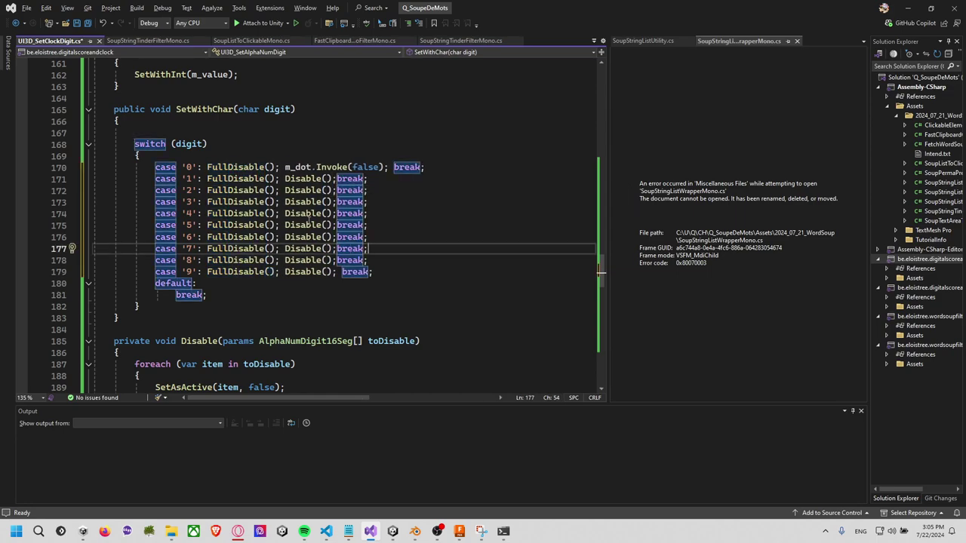
scroll(309, 250, "down", 4)
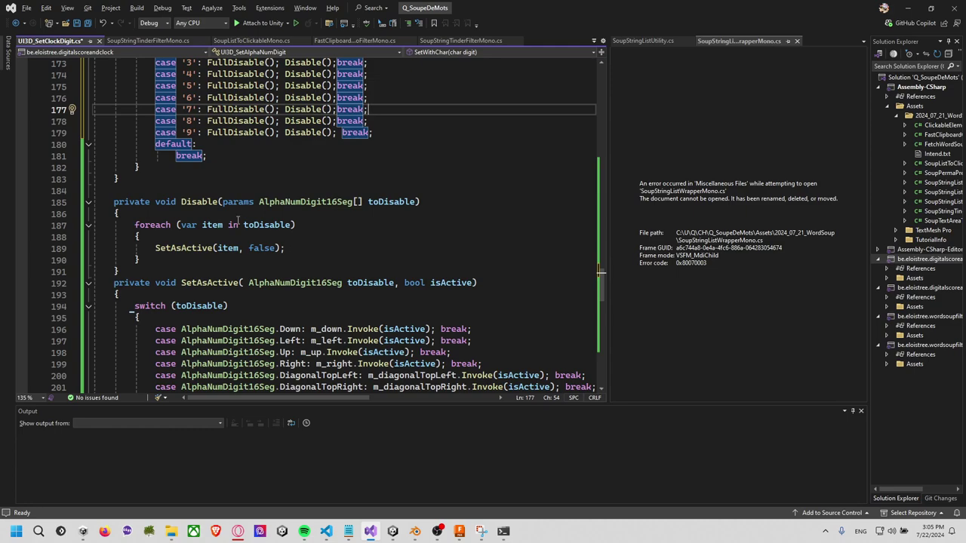
Duplicate the Disable method as Enable calling SetAsActive(item, true), and save
mouse_move(121, 271)
left_mouse_down()
mouse_move(134, 225)
mouse_move(113, 202)
left_mouse_up()
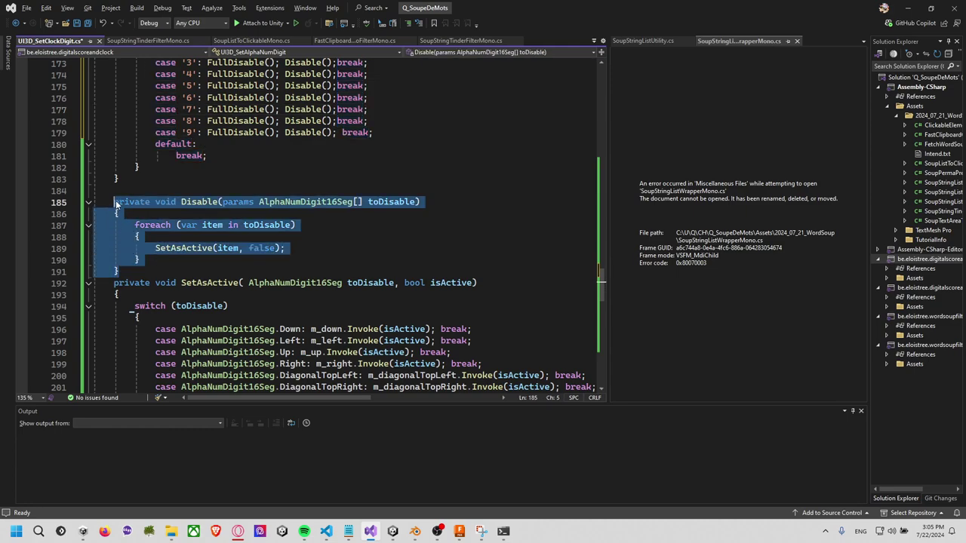
key("ctrl+d")
double_click(202, 283)
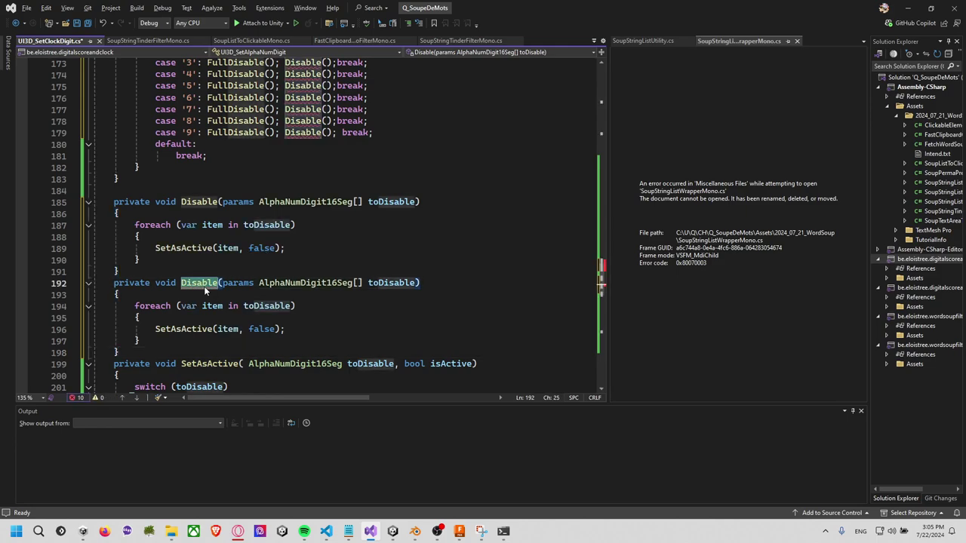
type("Enable")
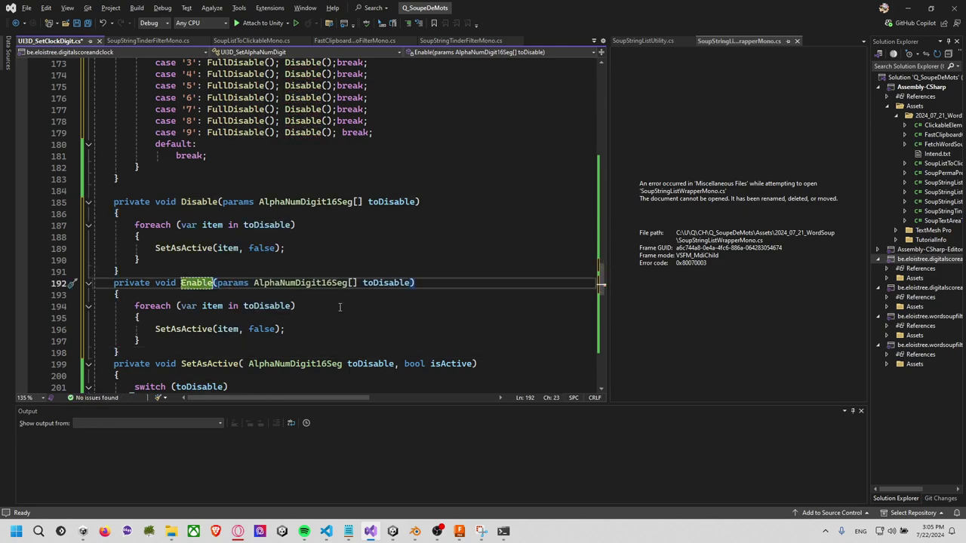
left_click(340, 306)
double_click(250, 329)
type("true")
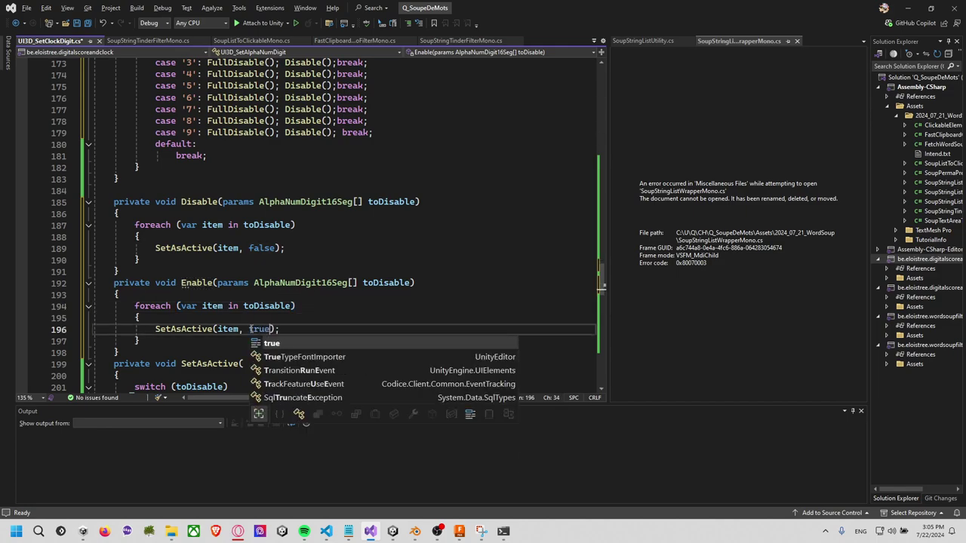
key("End")
left_click(315, 306)
key("ctrl+s")
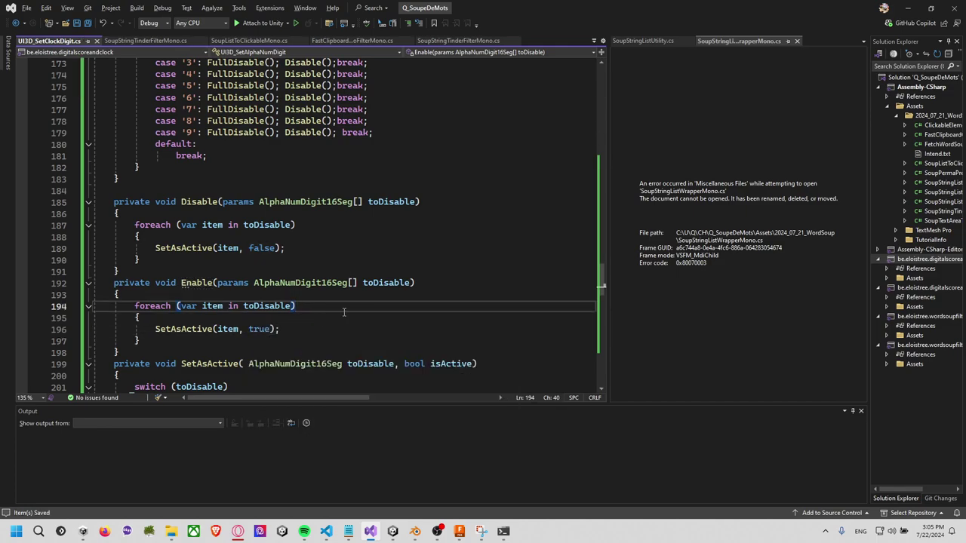
Change the Disable calls in cases '1' to '9' (lines 171–179) to Enable
scroll(333, 307, "up", 6)
left_click_drag(285, 248, 321, 345, "alt")
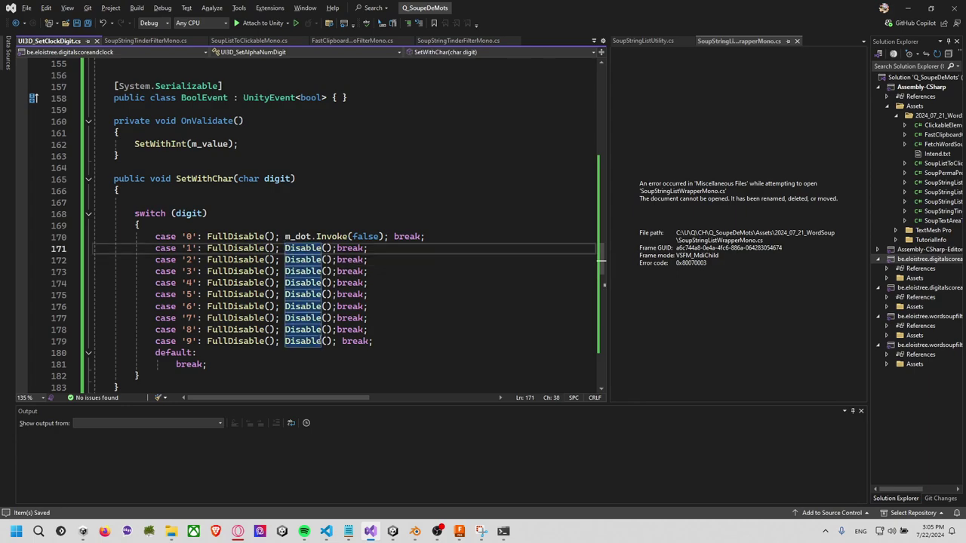
type("Ena")
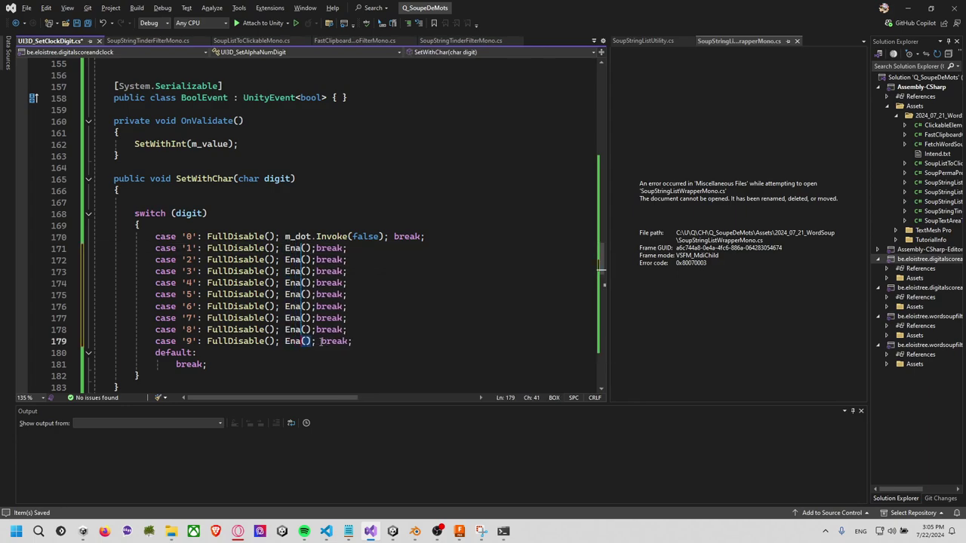
type("ble")
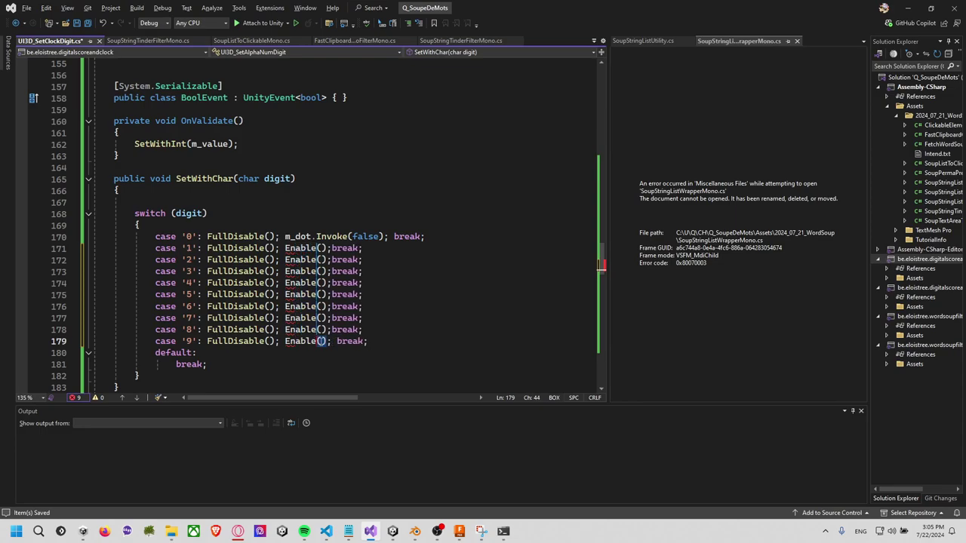
left_click(434, 301)
key("super+Tab")
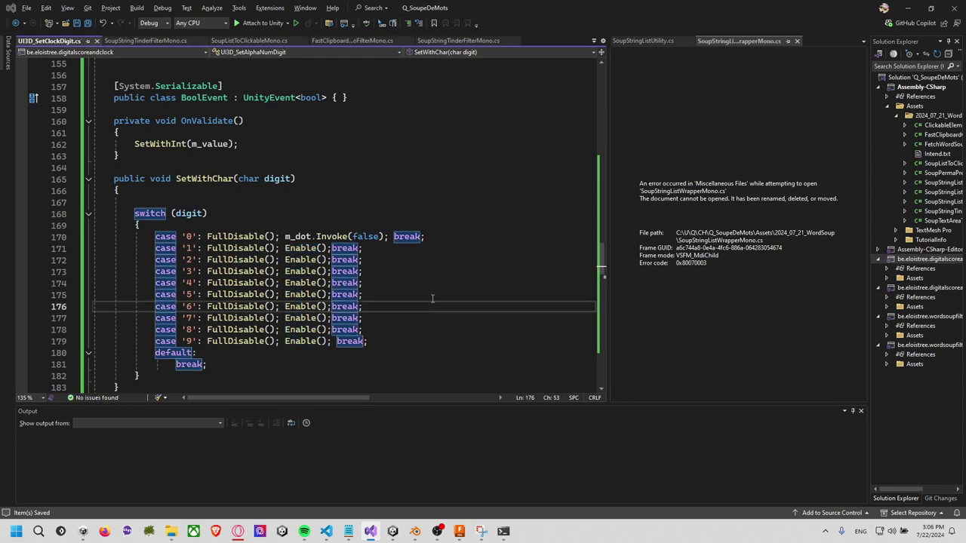
key("Return")
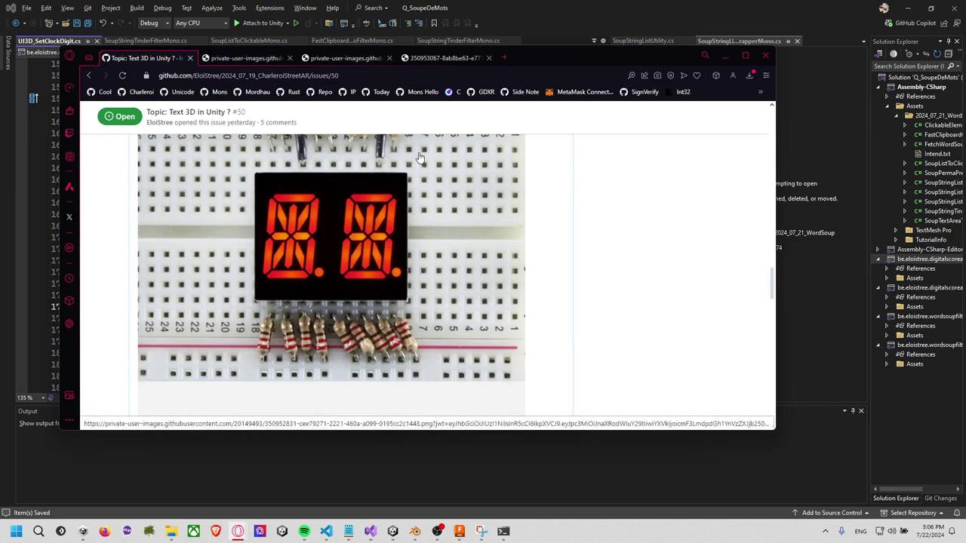
scroll(421, 160, "down", 3)
scroll(421, 161, "down", 3)
scroll(421, 161, "down", 5)
scroll(421, 161, "down", 3)
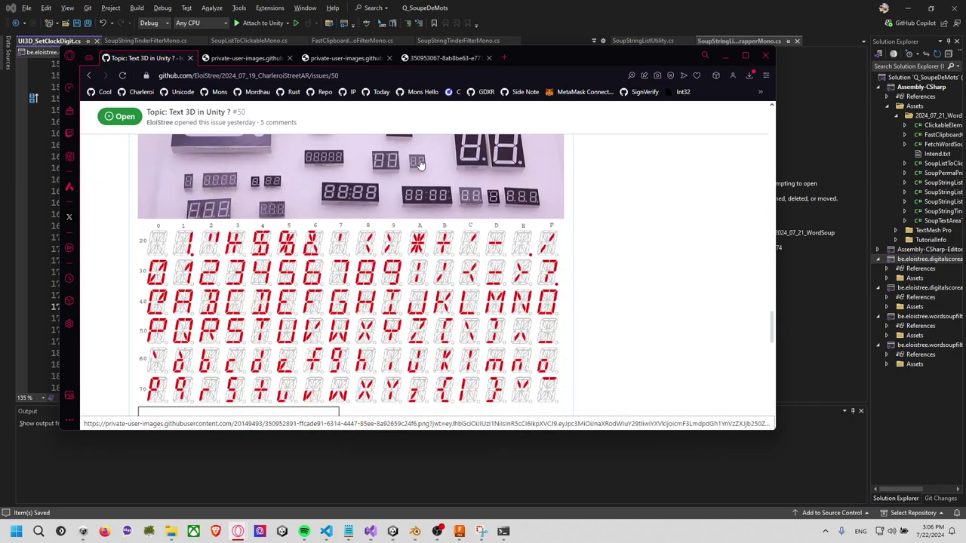
scroll(421, 166, "down", 3)
left_click(421, 174)
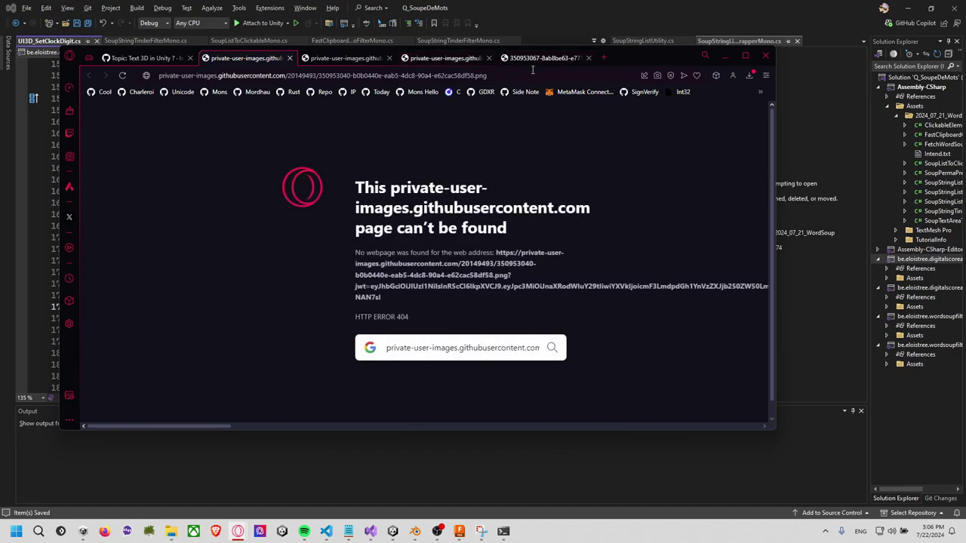
left_click(430, 61)
left_click(519, 63)
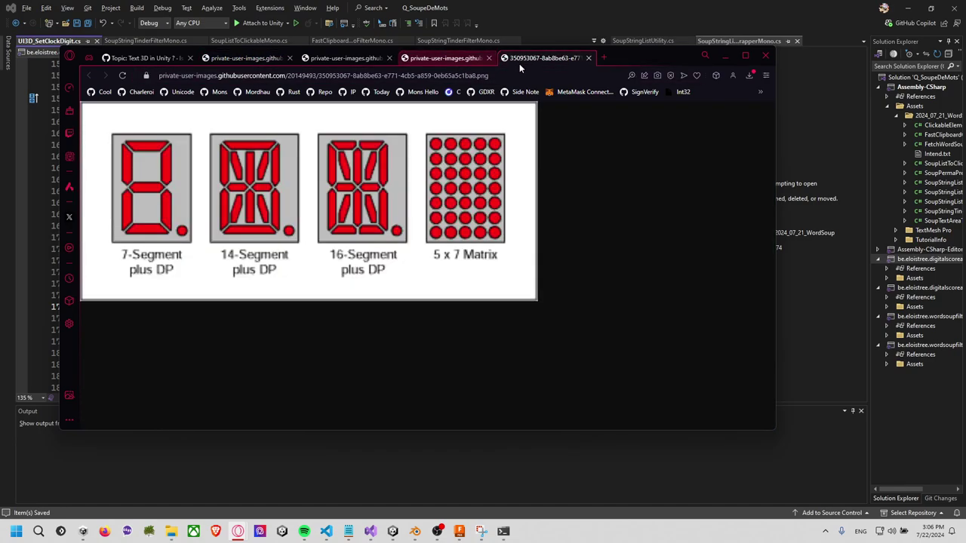
left_click(366, 62)
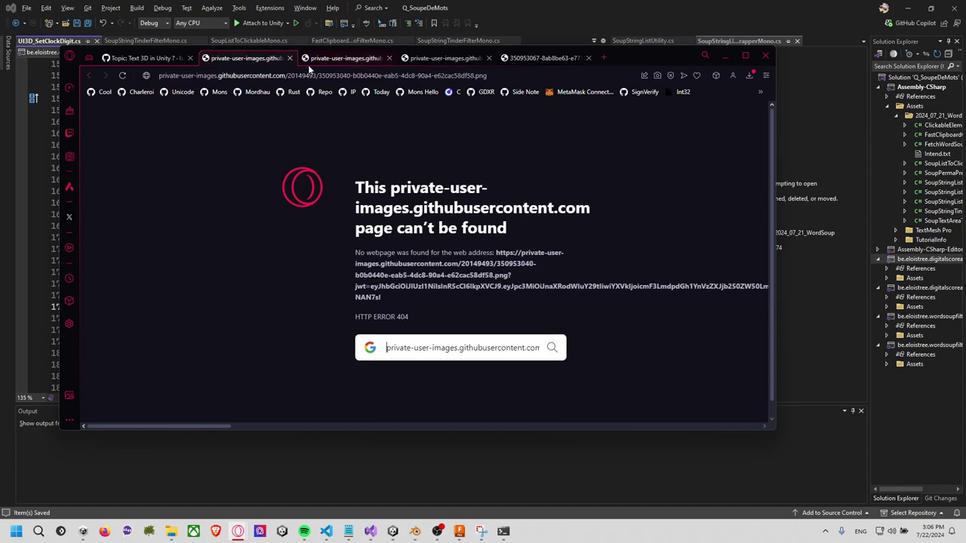
key("ctrl+1")
scroll(399, 181, "down", 15)
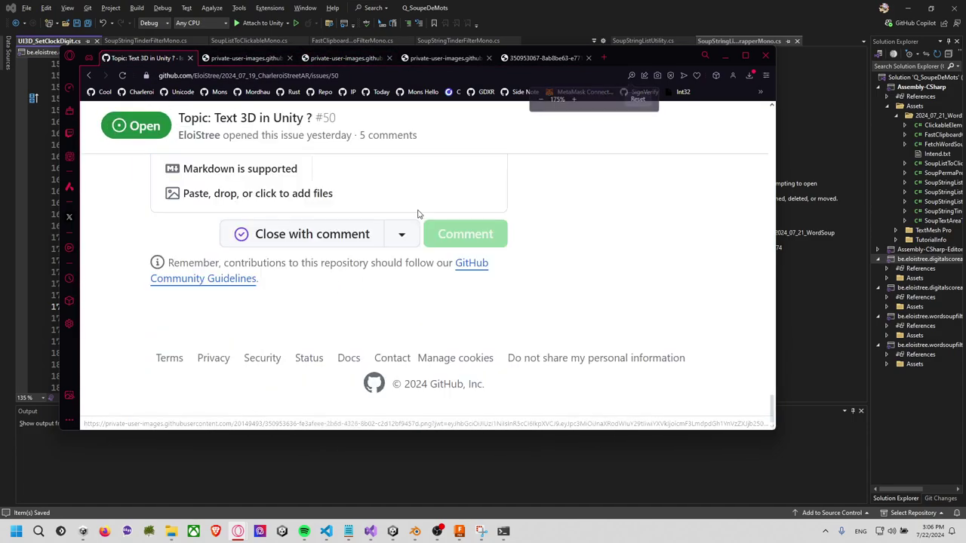
scroll(420, 214, "up", 10)
scroll(438, 226, "up", 5)
scroll(469, 243, "up", 2)
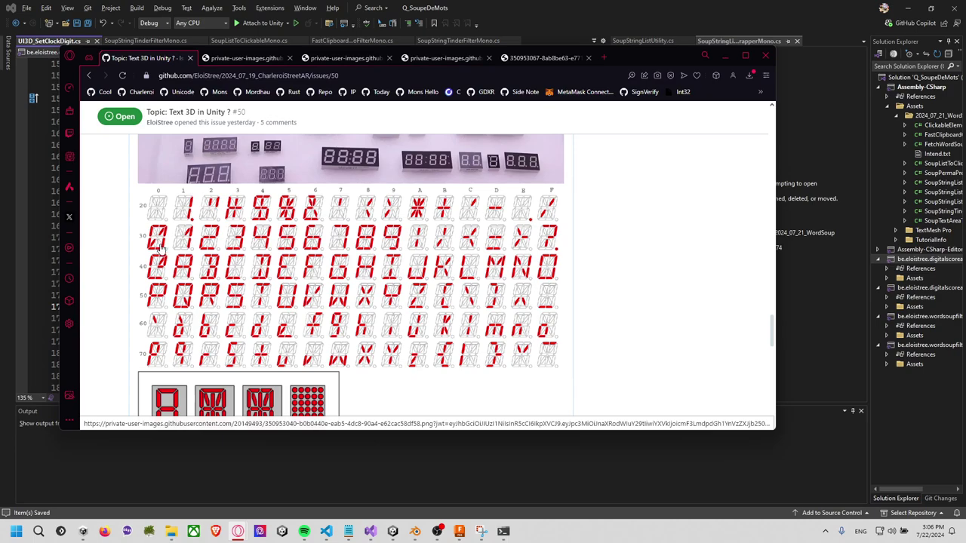
key("alt+Tab")
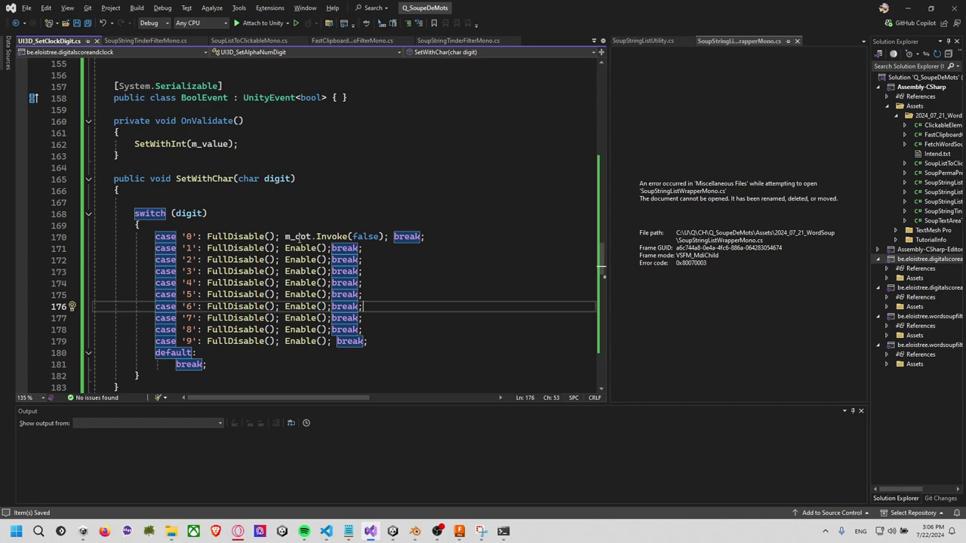
Restore FullEnable in case '0' and begin its Disable call with AlphaNumDigit16Seg.Up
double_click(263, 236)
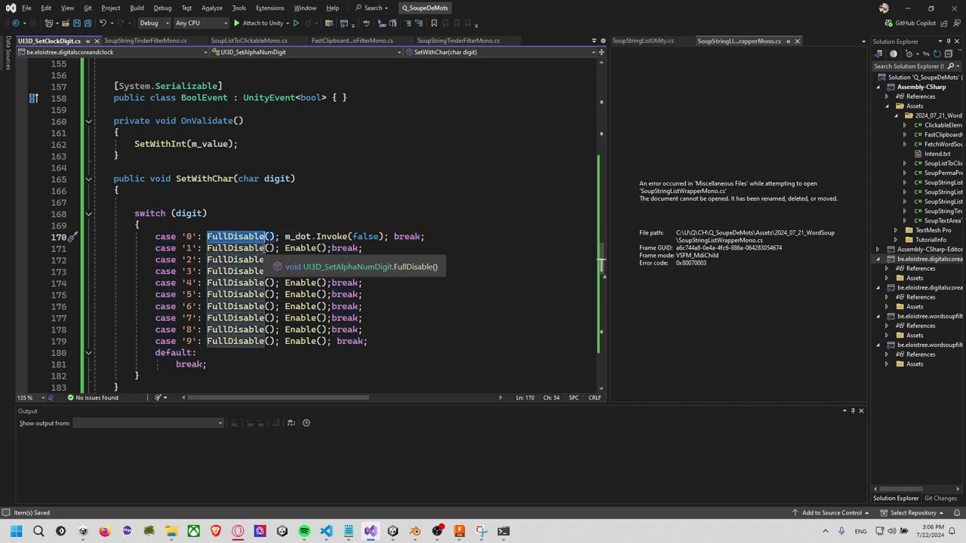
type("FullEn")
key("Tab")
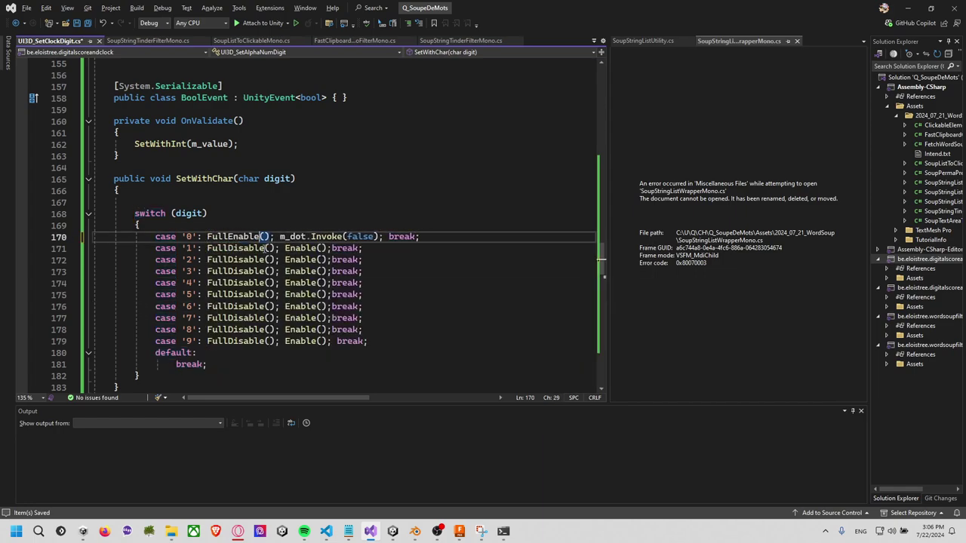
key("ctrl+Right")
key("ctrl+Right")
key("ctrl+Right")
key("ctrl+Left")
key("ctrl+Left")
type("Disable ")
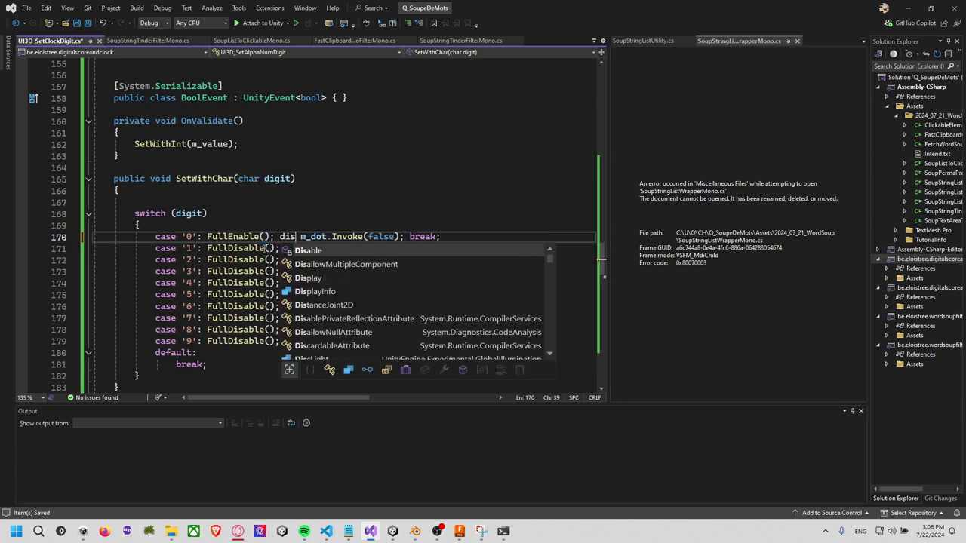
type("(top")
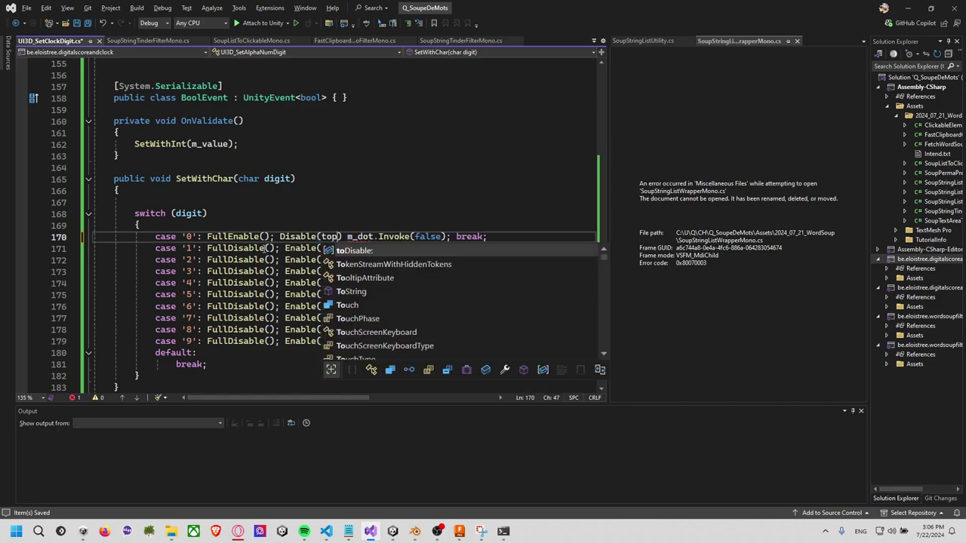
key("BackSpace")
key("BackSpace")
key("BackSpace")
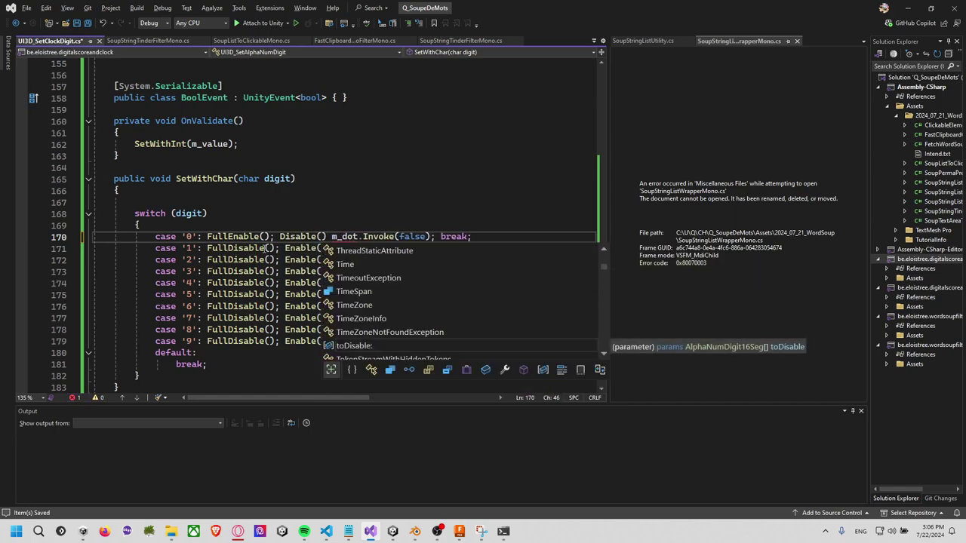
type("Di")
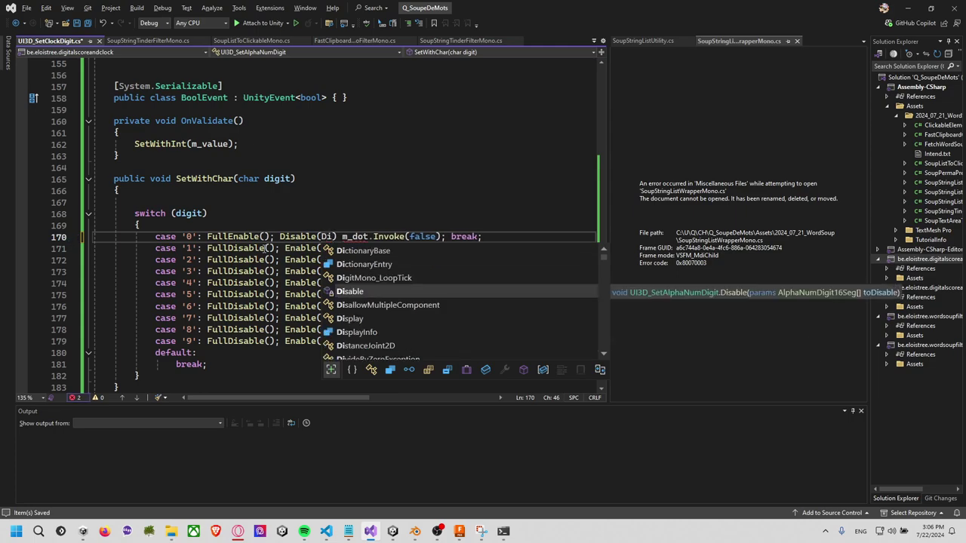
key("BackSpace")
key("BackSpace")
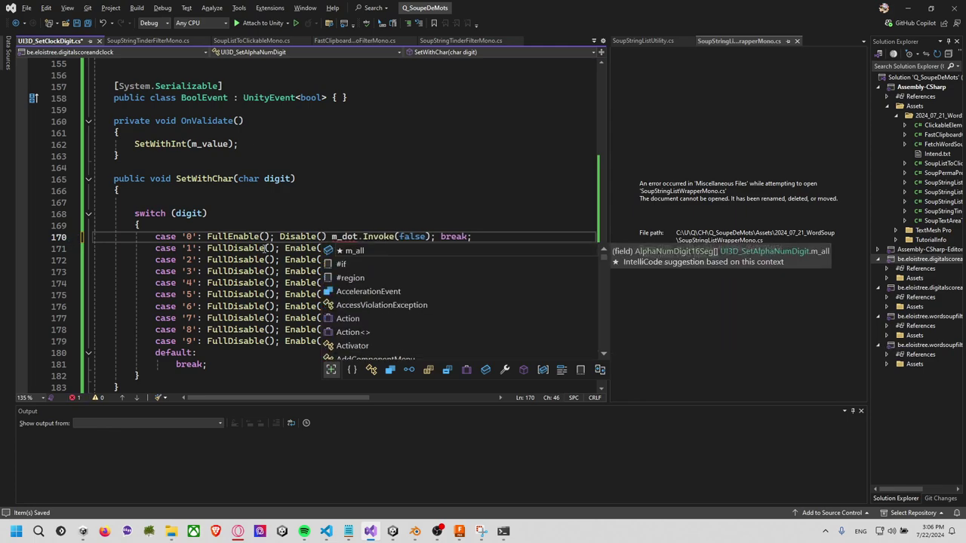
type("Enu")
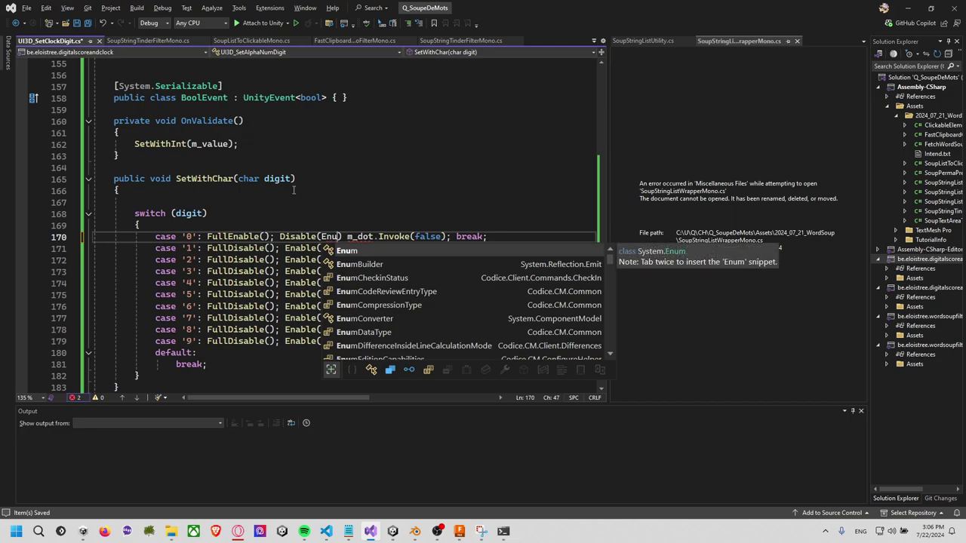
left_click(309, 202)
scroll(309, 202, "up", 3)
scroll(286, 202, "up", 1)
scroll(228, 146, "up", 3)
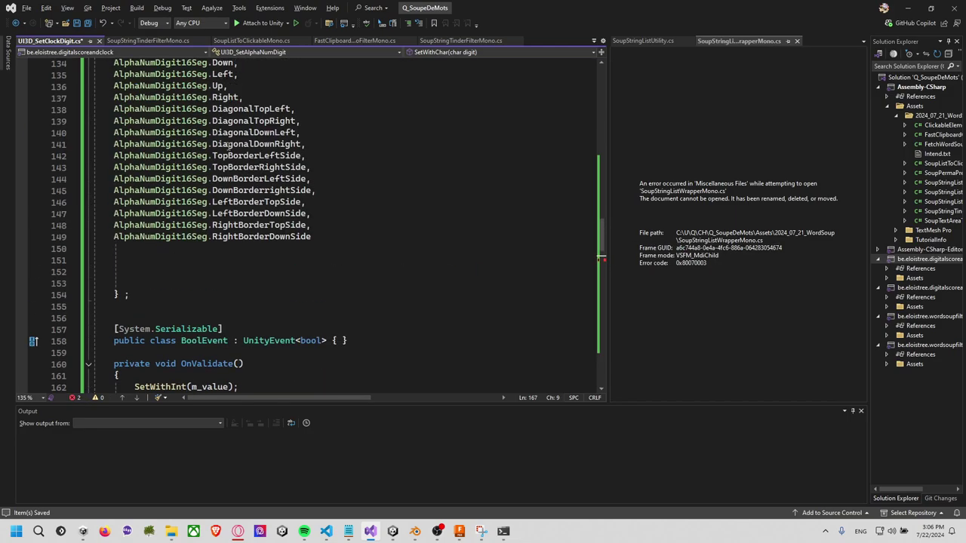
left_click(194, 144)
scroll(227, 151, "down", 5)
scroll(226, 151, "down", 3)
left_click(328, 202)
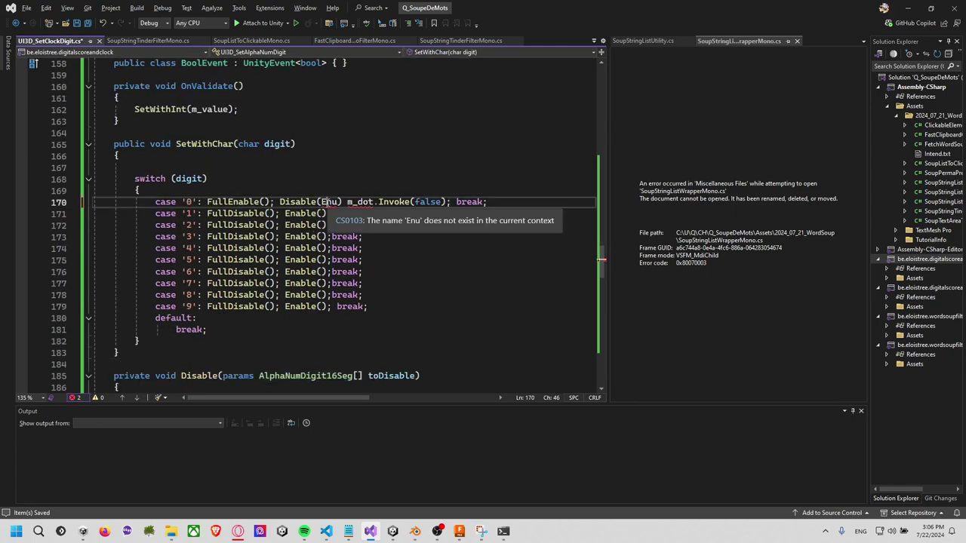
double_click(327, 203)
type("AlphaNumDigit16Seg.")
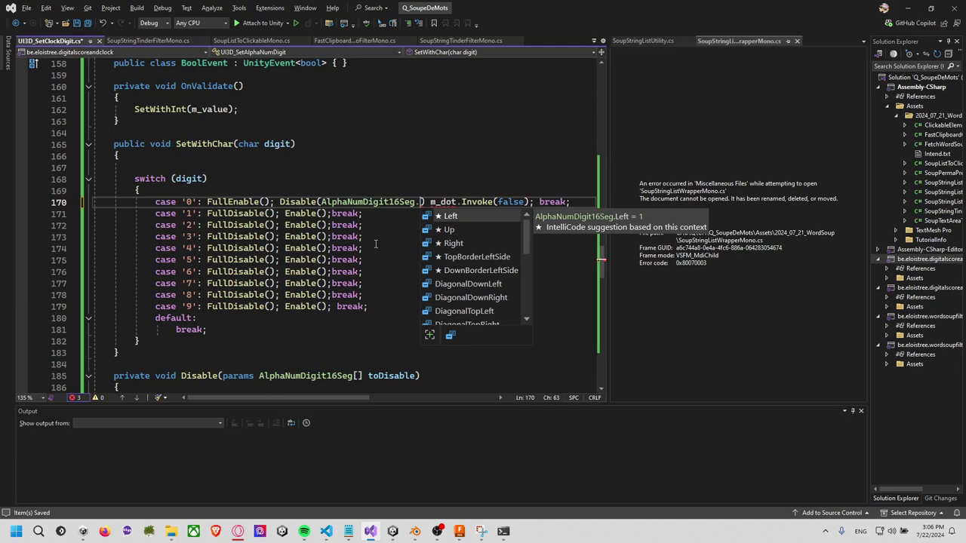
type("Up)")
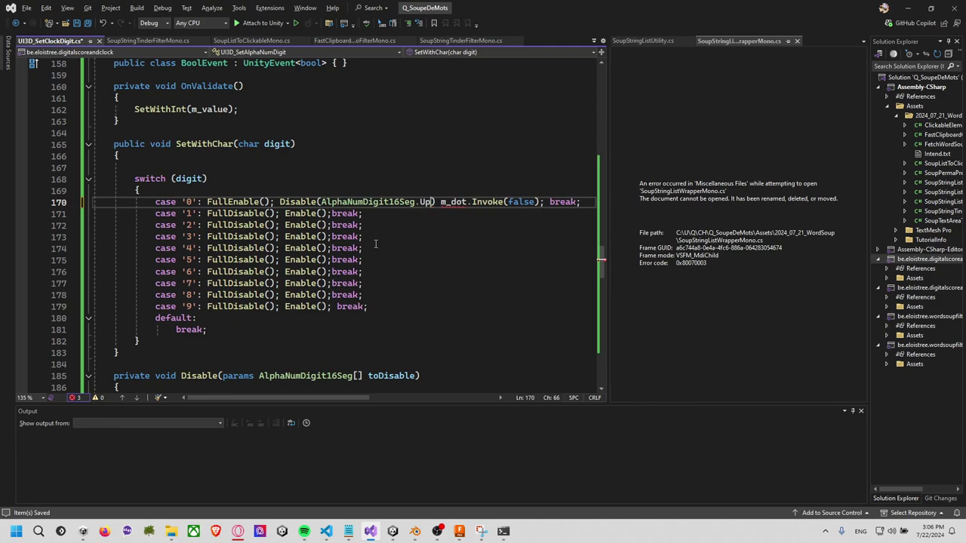
type(",")
Copy the Up reference into extra entries and change the second one to Down
key("ctrl+space")
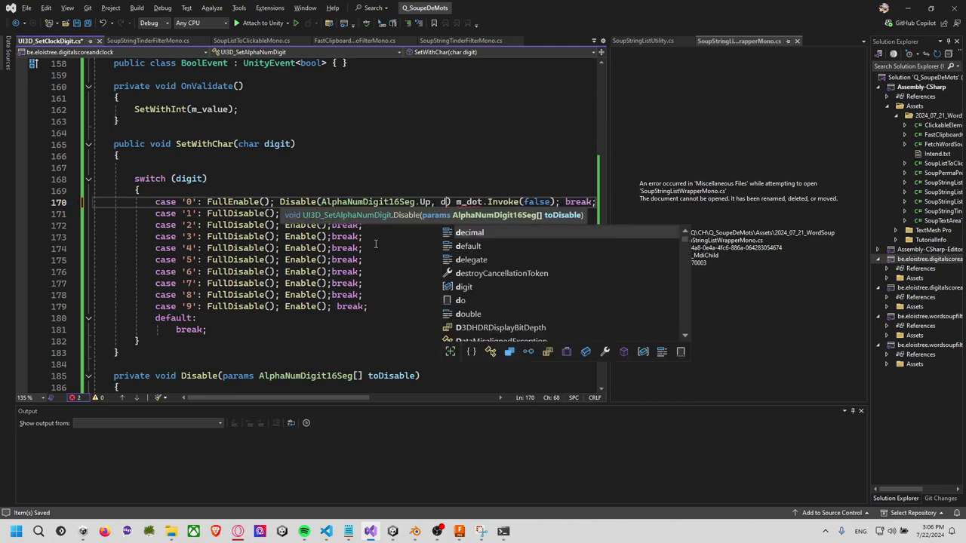
key("Page_Down")
key("Page_Down")
key("Escape")
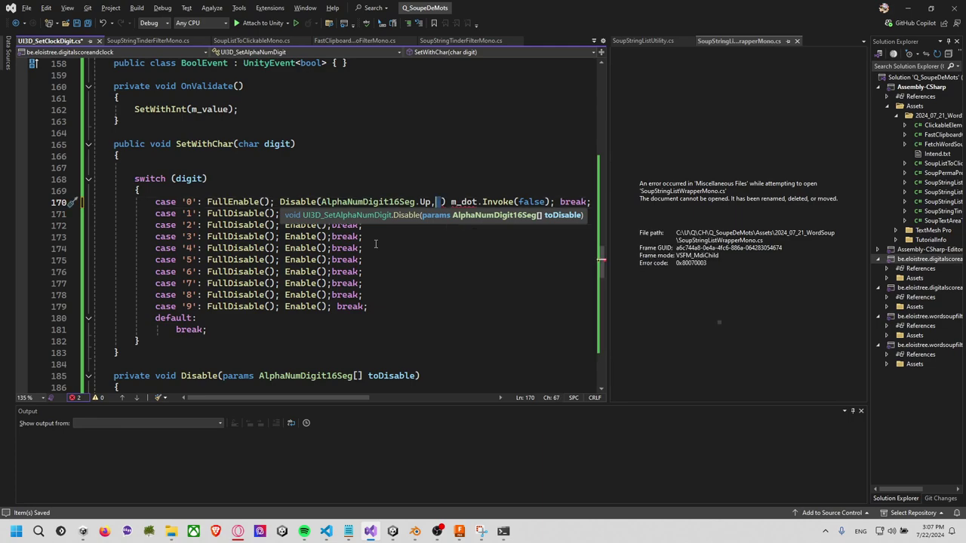
key("Left")
key("Left")
key("Right")
key("Right")
key("shift+Left")
key("shift+Left")
key("shift+Left")
key("shift+Left")
key("shift+Left")
key("shift+Left")
key("ctrl+c")
key("Right")
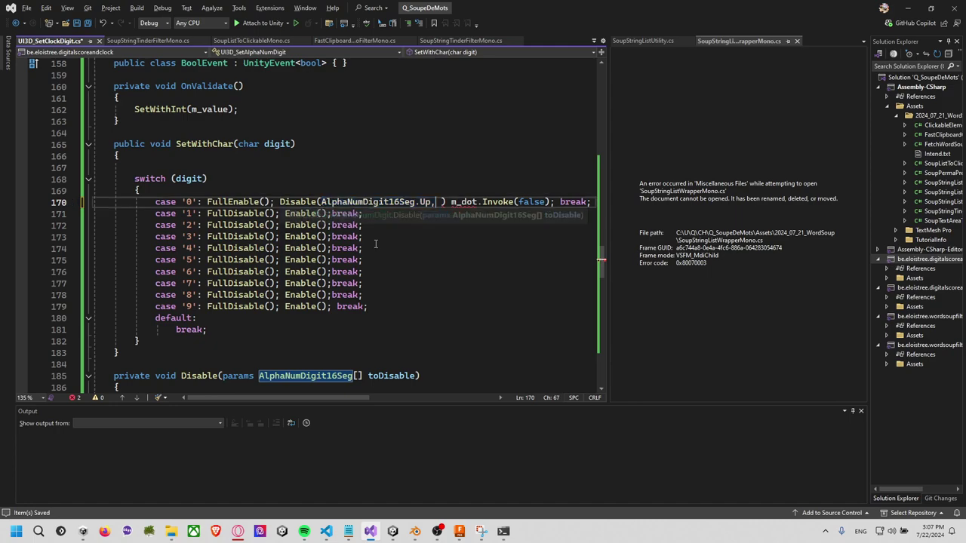
key("ctrl+v")
key("ctrl+v")
key("Left")
key("Left")
key("Left")
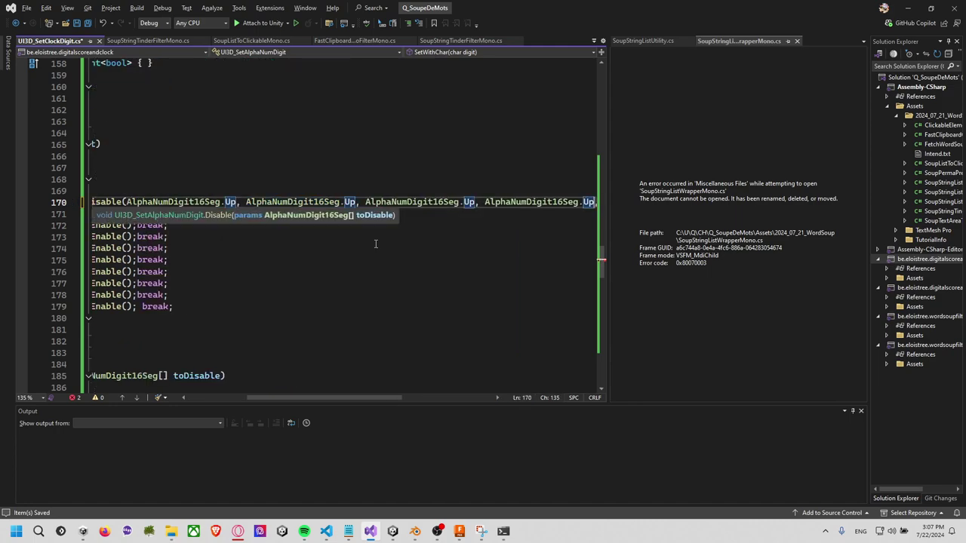
key("Left")
key("Left")
key("Left")
key("BackSpace")
key("BackSpace")
key("BackSpace")
type("do")
key("Tab")
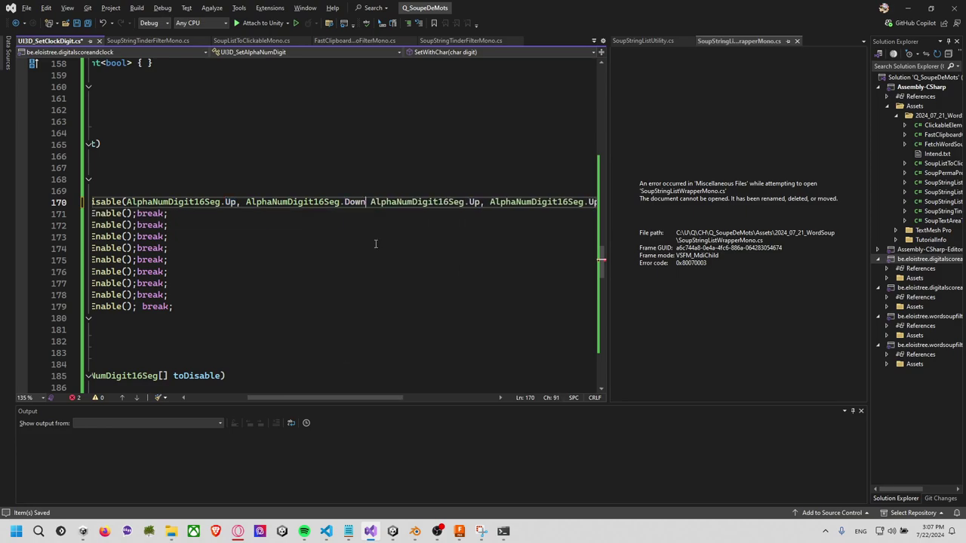
Make DiagonalTopLeft and DiagonalTopRight the third and fourth disabled segments
type(",")
key("Right")
key("Right")
key("Right")
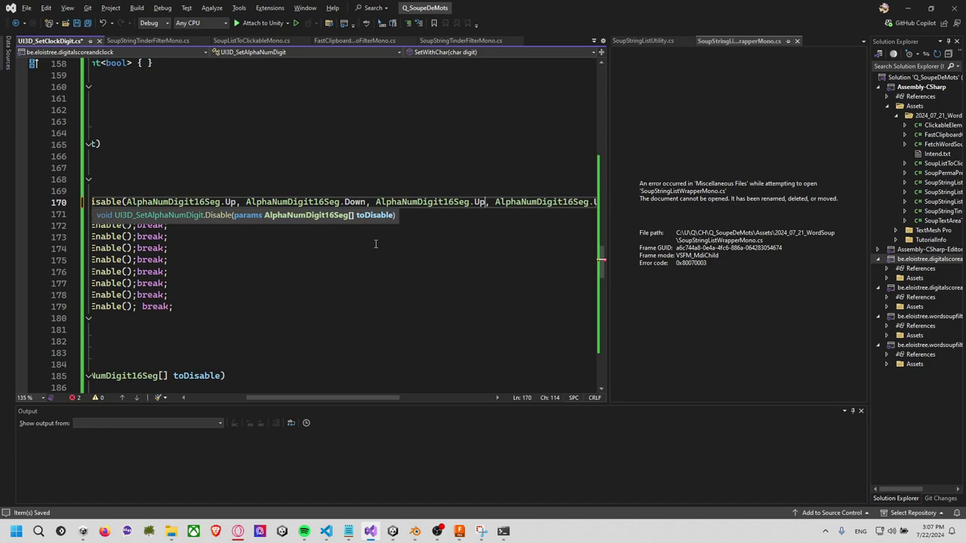
key("BackSpace")
key("BackSpace")
type("lef")
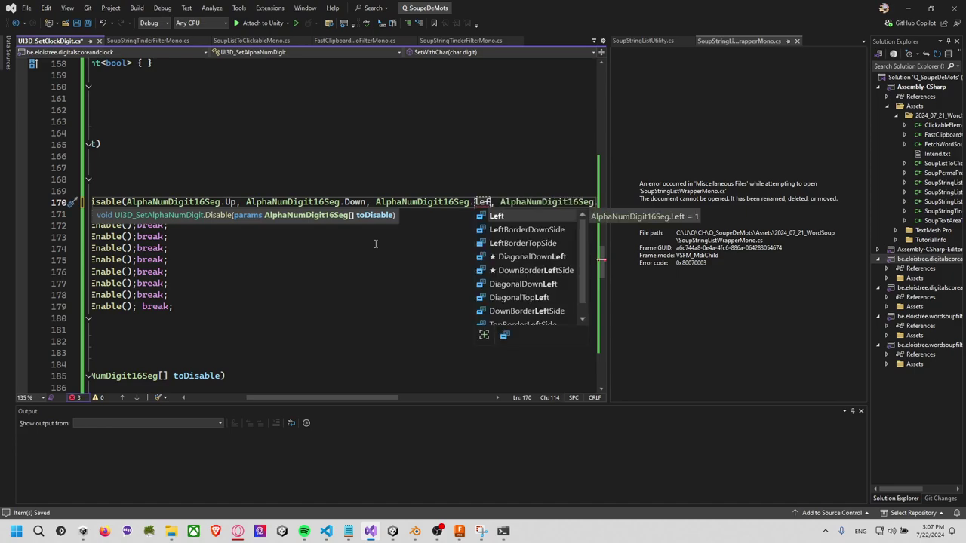
key("BackSpace")
key("BackSpace")
key("BackSpace")
type("diag")
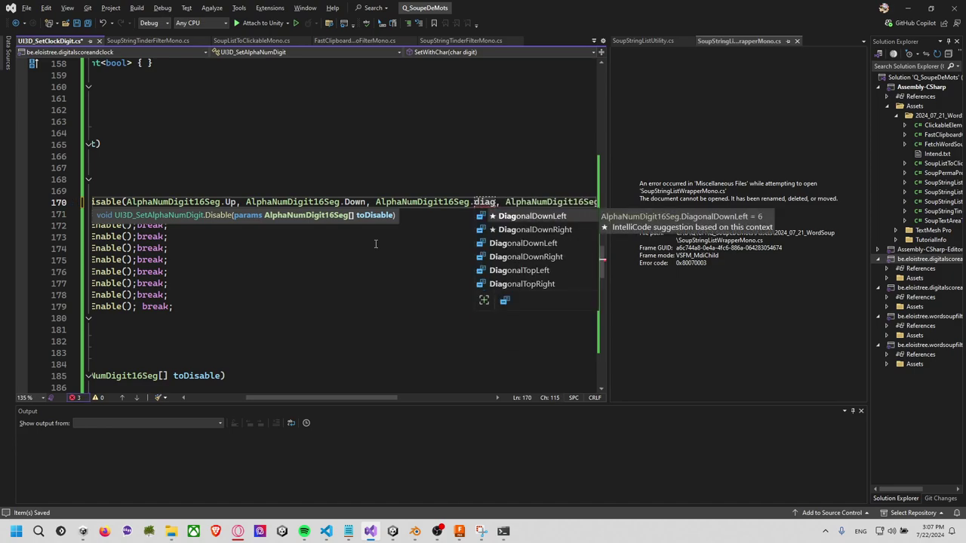
key("Down")
key("Down")
key("Down")
key("Down")
key("Tab")
key("Tab")
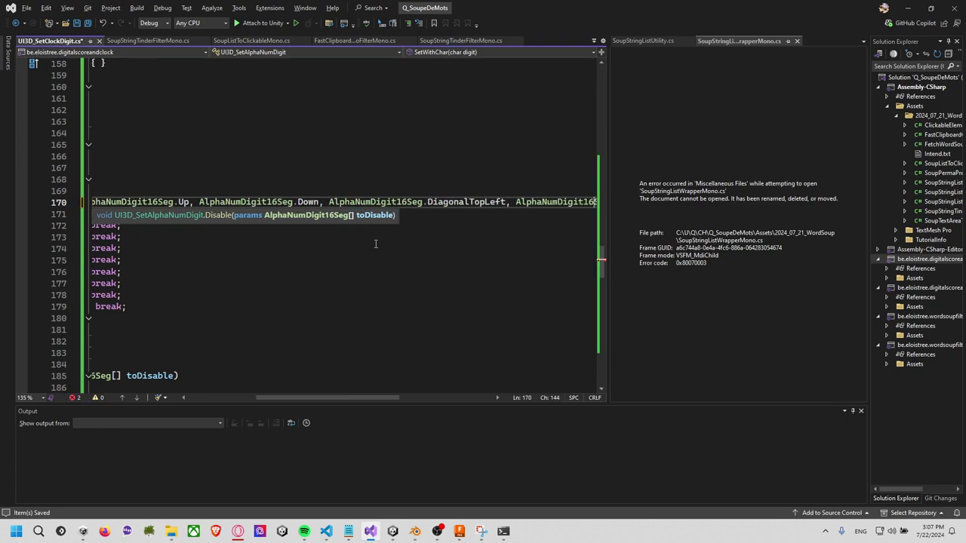
key("BackSpace")
key("BackSpace")
key("BackSpace")
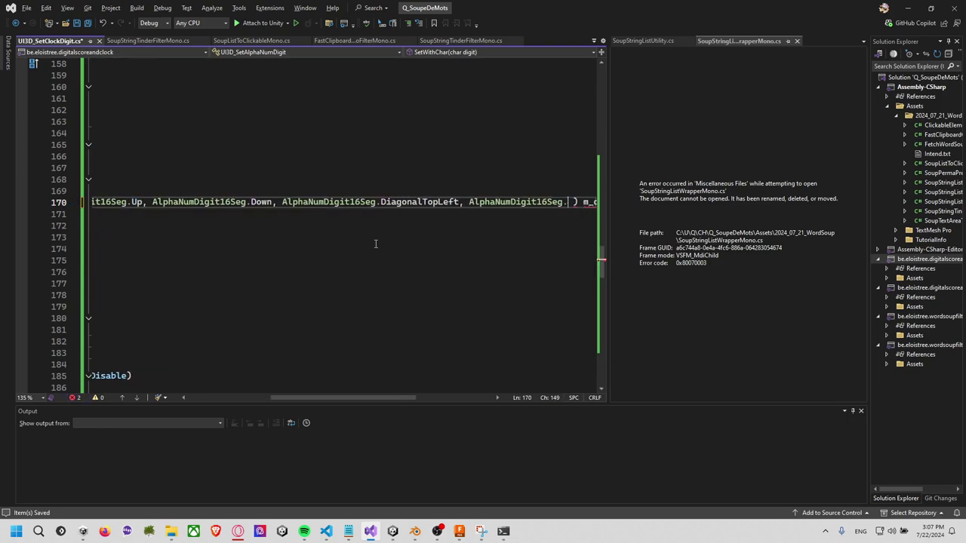
type("diag")
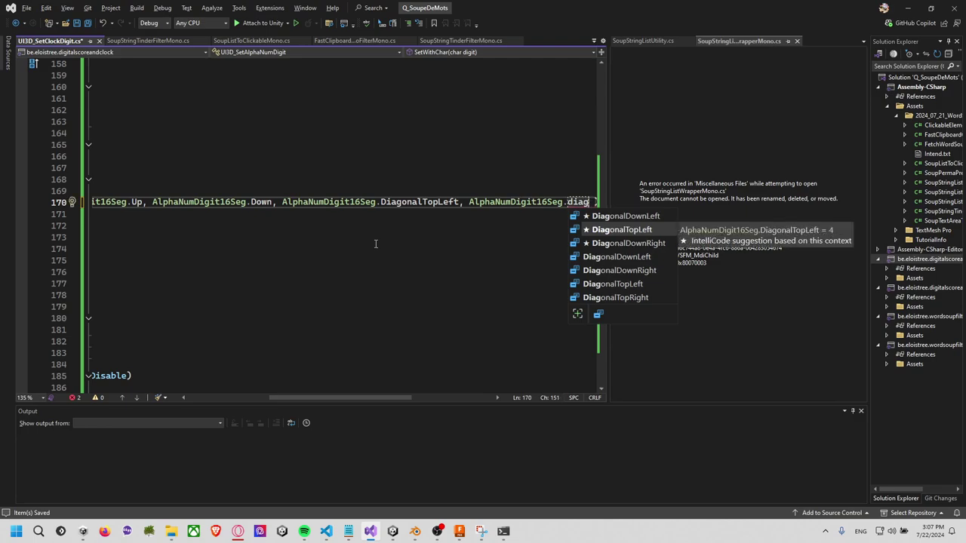
key("Down")
key("Up")
key("Down")
key("Down")
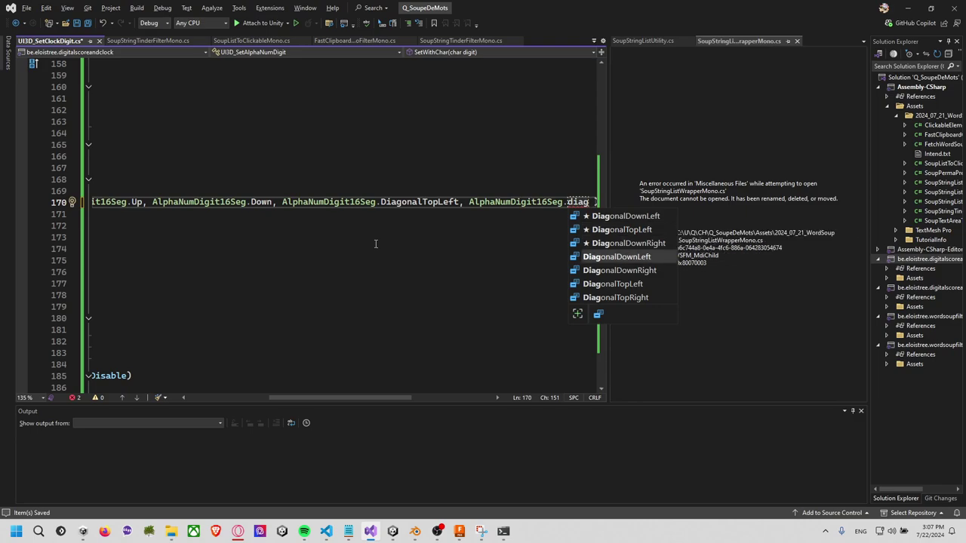
key("Down")
key("Down")
key("Down")
key("Tab")
Delete the m_dot.Invoke(false) call and end line 170 with a semicolon
key("Home")
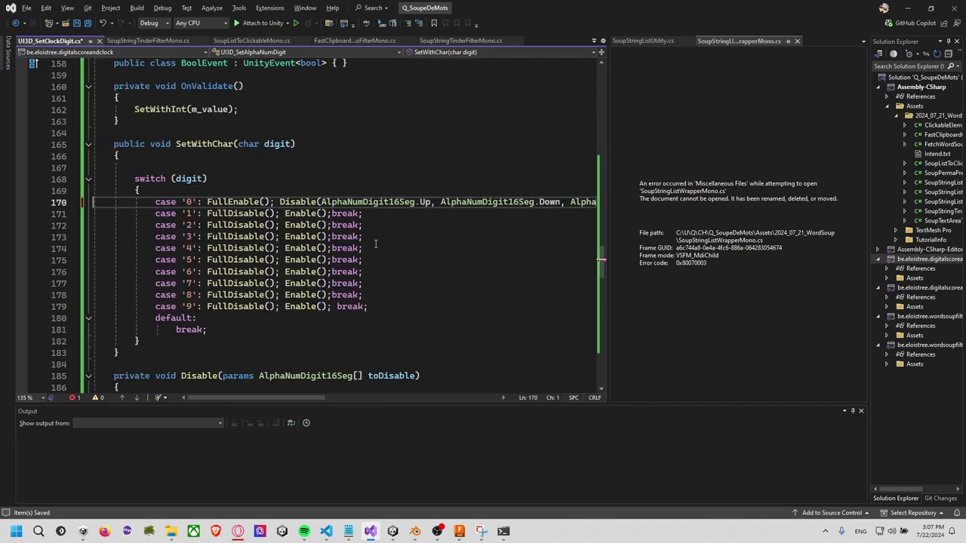
key("End")
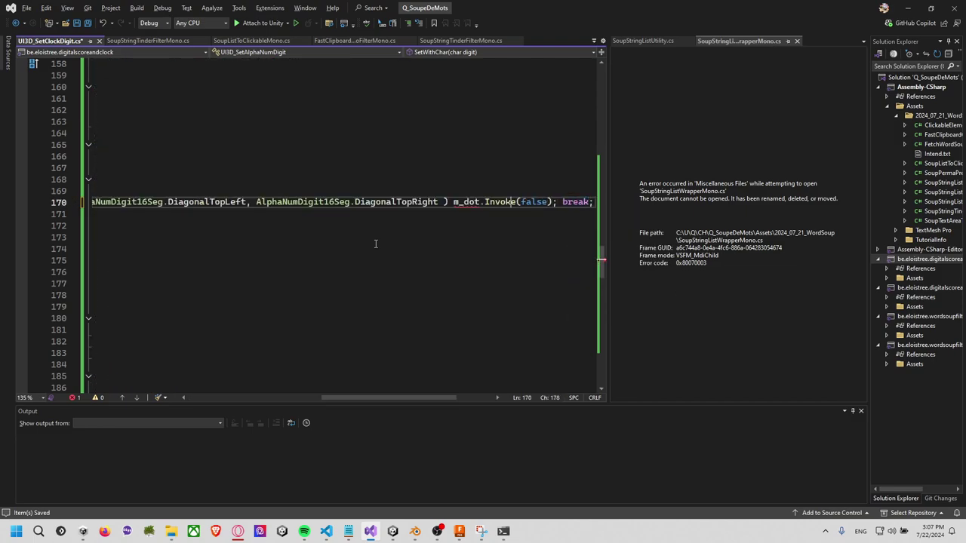
key("ctrl+Left")
key("ctrl+Left")
key("ctrl+Left")
key("shift+Right")
key("shift+Right")
key("shift+Right")
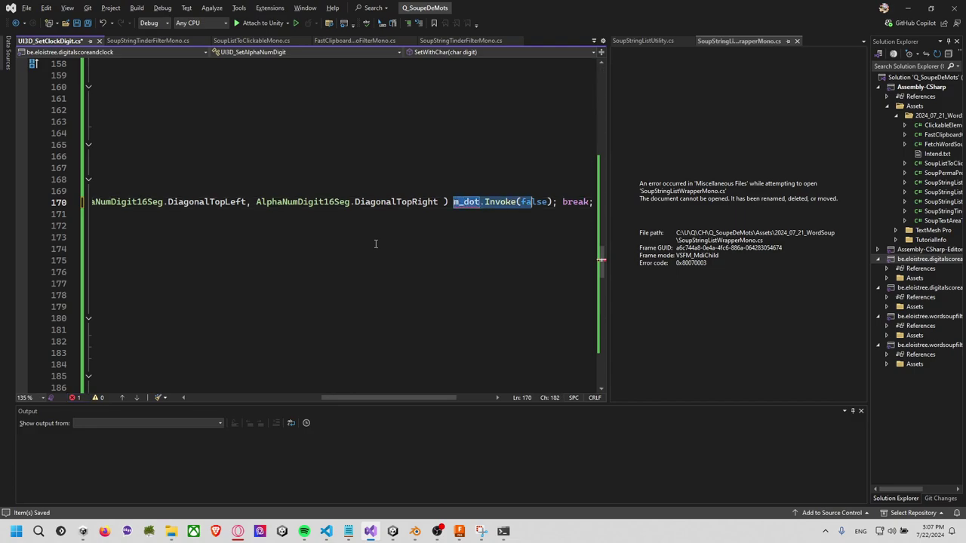
key("shift+Right")
key("shift+Right")
key("shift+Right")
key("shift+Right")
key("shift+Right")
key("shift+Right")
key("BackSpace")
key("BackSpace")
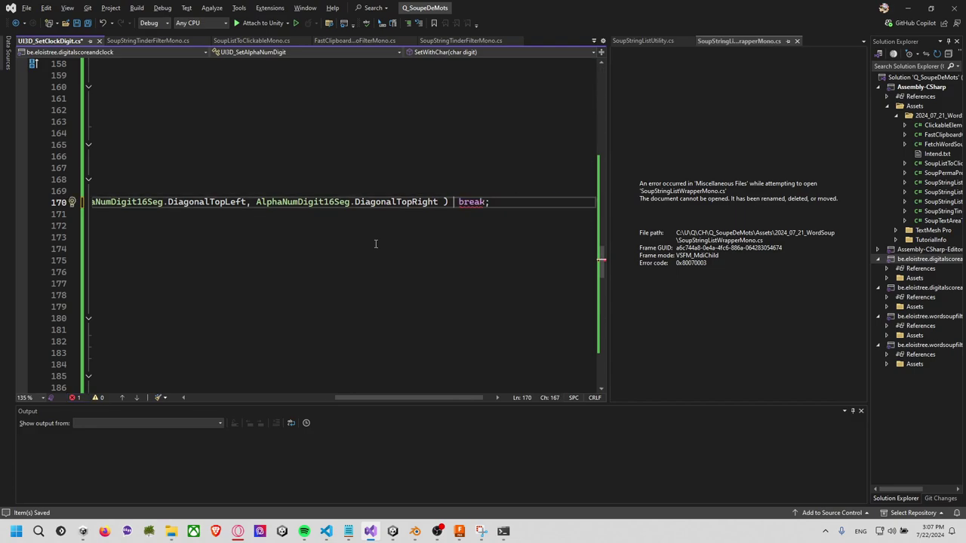
type(";")
key("Down")
key("Home")
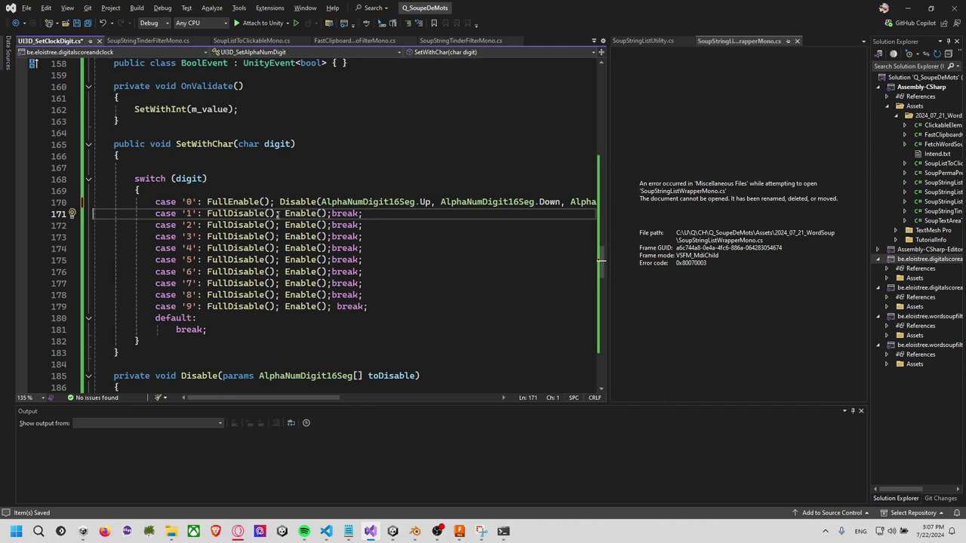
Start case '1' Enable arguments with AlphaNumDigit16Seg.RightBorderTopSide
left_click(320, 213)
key("ctrl+v")
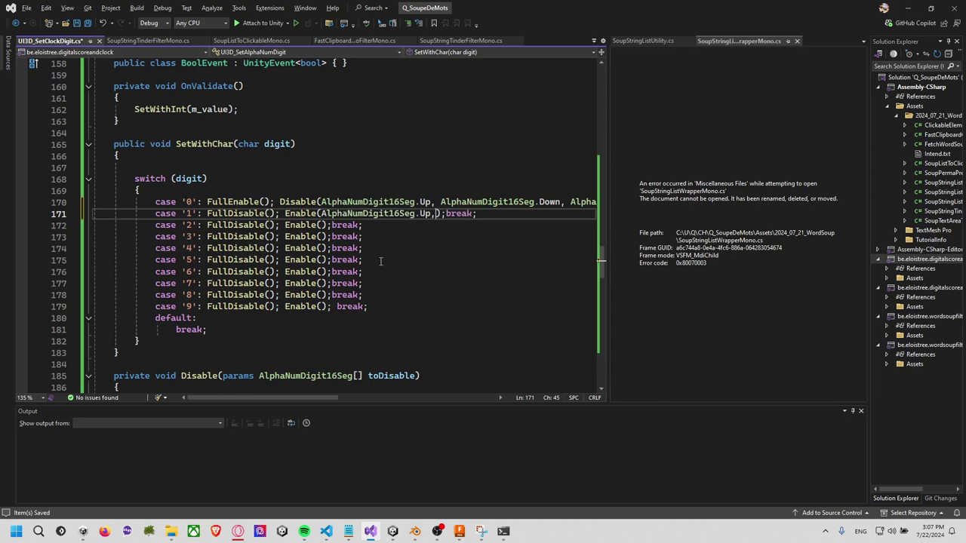
type(",")
key("Left")
key("BackSpace")
key("BackSpace")
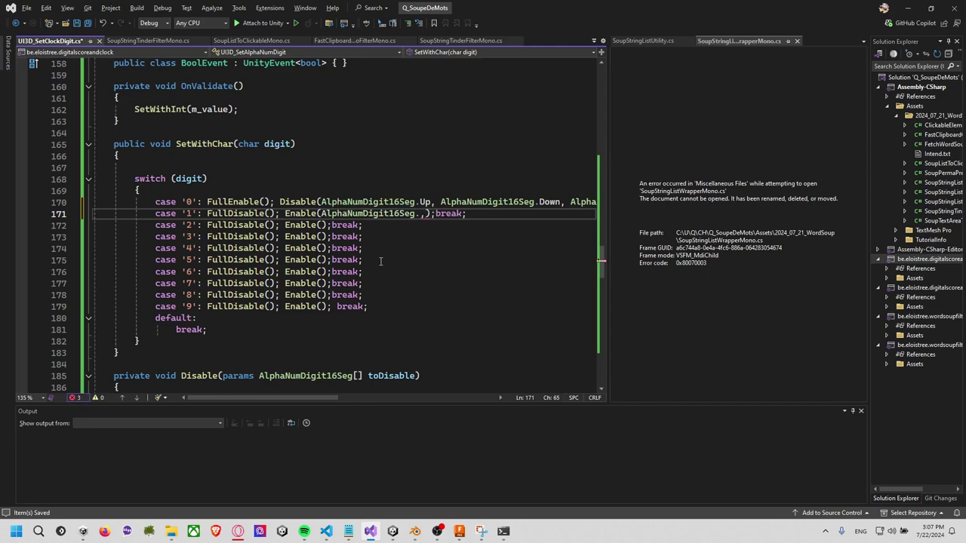
type("rightto")
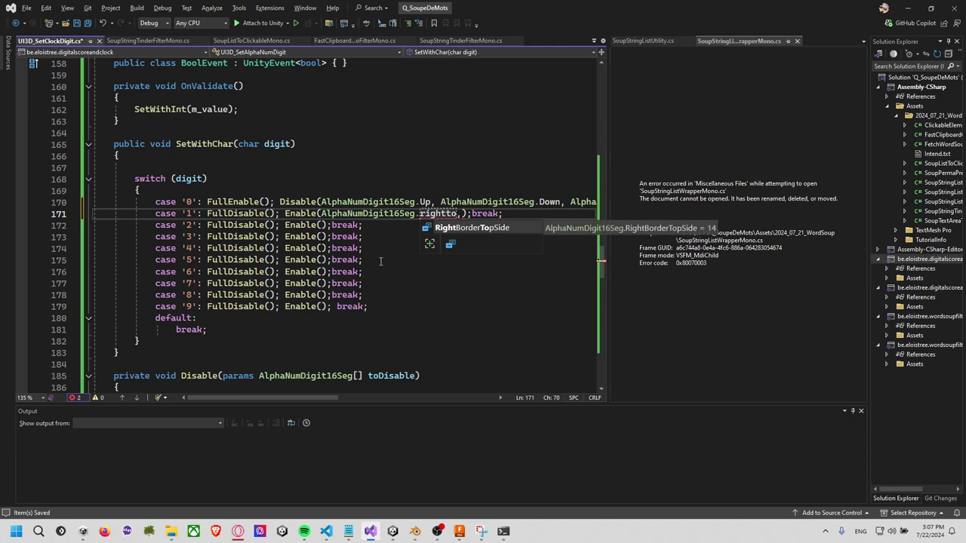
key("Tab")
Add RightBorderDownSide and DiagonalTopRight to case '1' Enable and close the statement
key("ctrl+v")
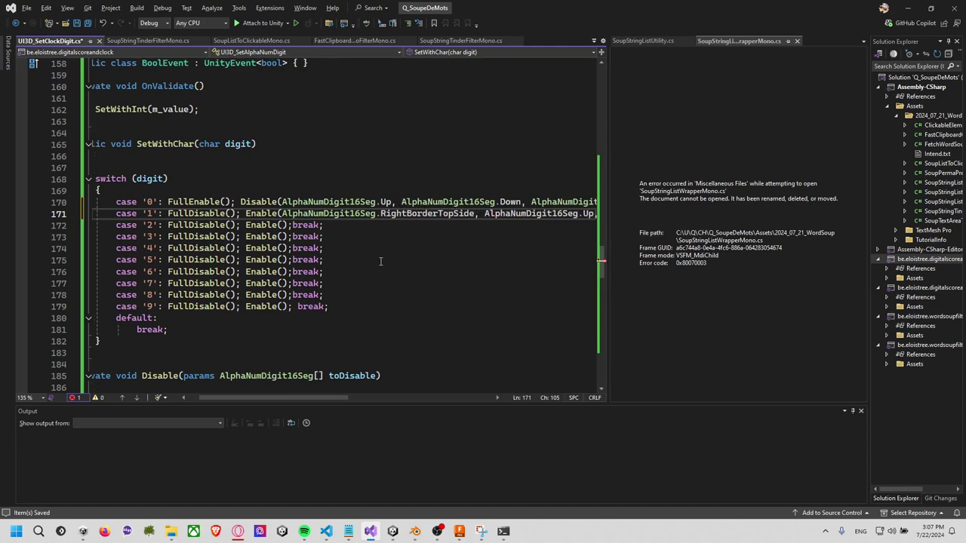
key("BackSpace")
key("BackSpace")
key("BackSpace")
type("rig")
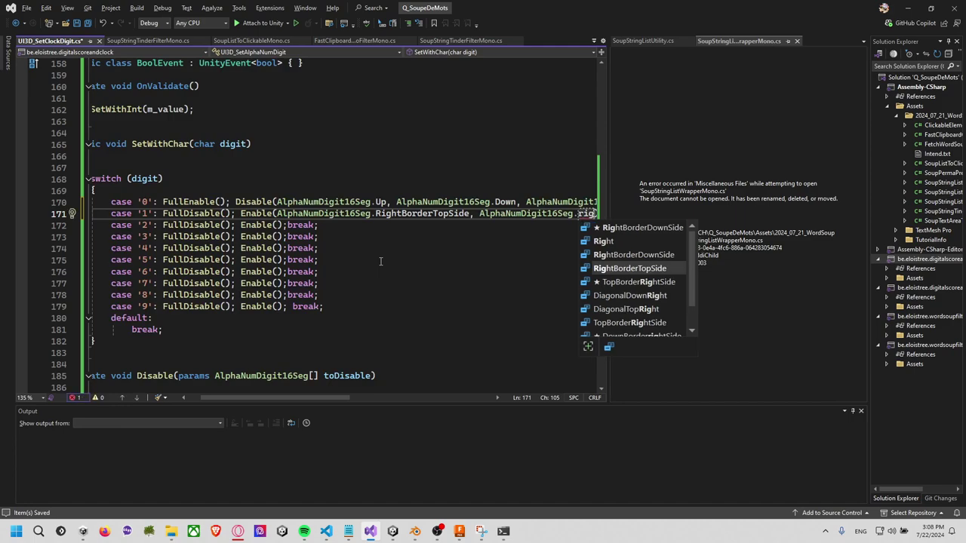
key("Up")
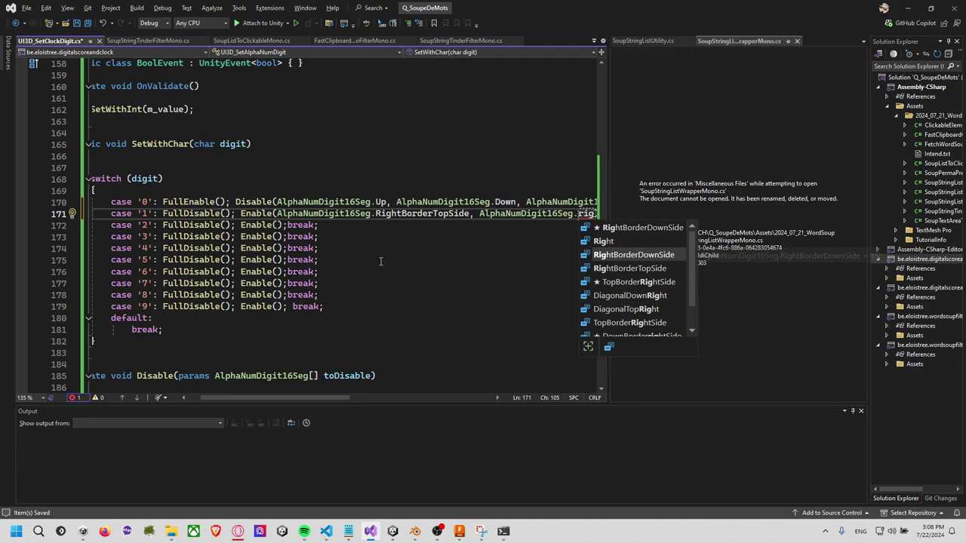
key("Tab")
type(",")
key("ctrl+v")
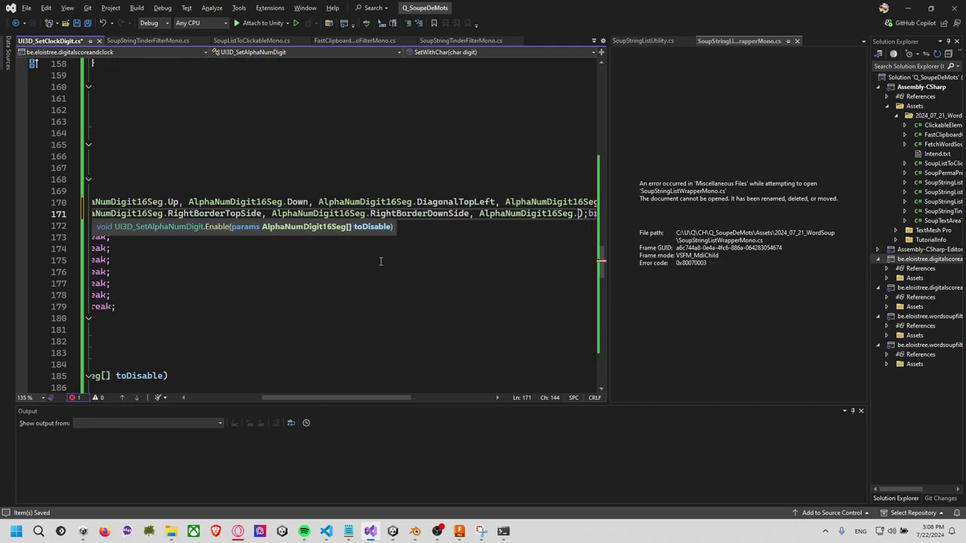
key("BackSpace")
key("BackSpace")
key("BackSpace")
type("diagori")
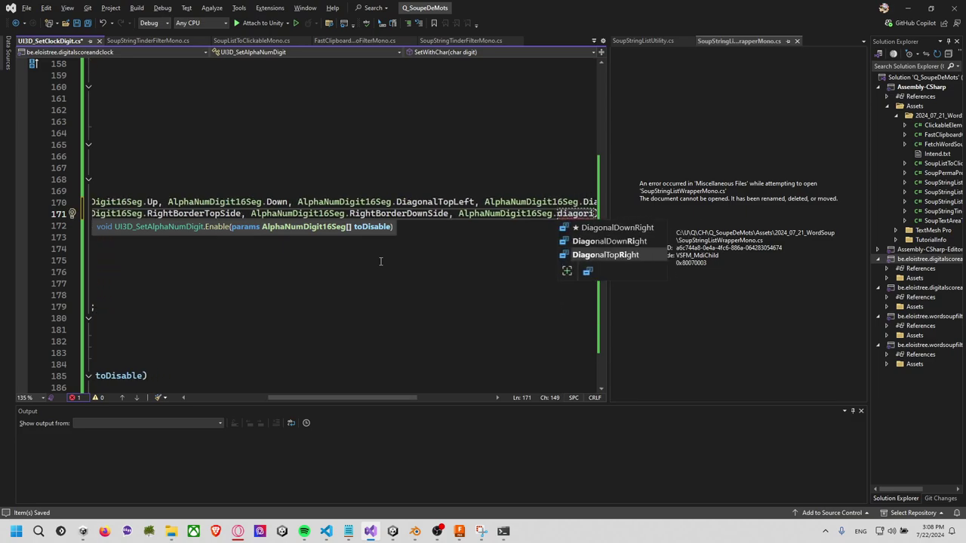
key("Tab")
type(";")
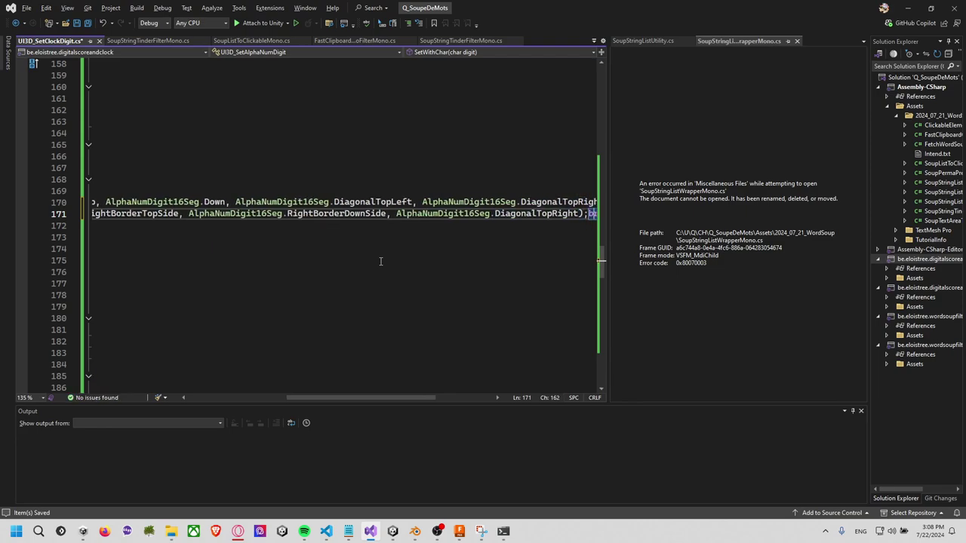
key("Up")
key("Home")
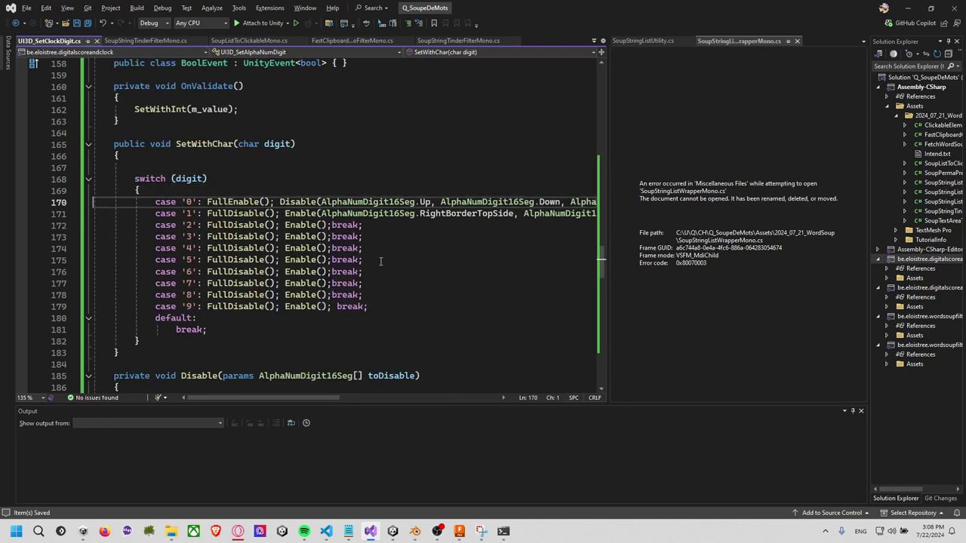
Select the whole UI3D_SetAlphaNumDigit class from its declaration to the file end
left_click(385, 248)
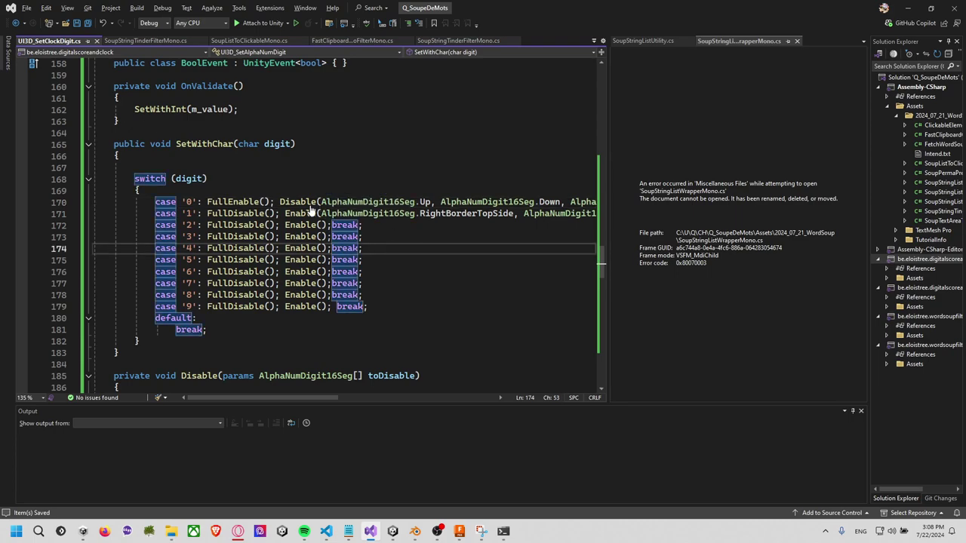
left_click(414, 260)
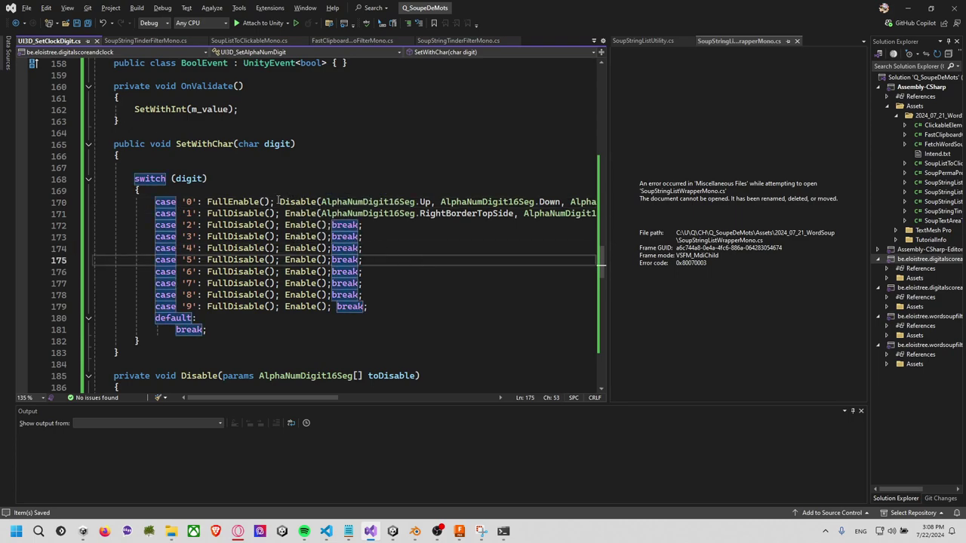
scroll(264, 213, "up", 6)
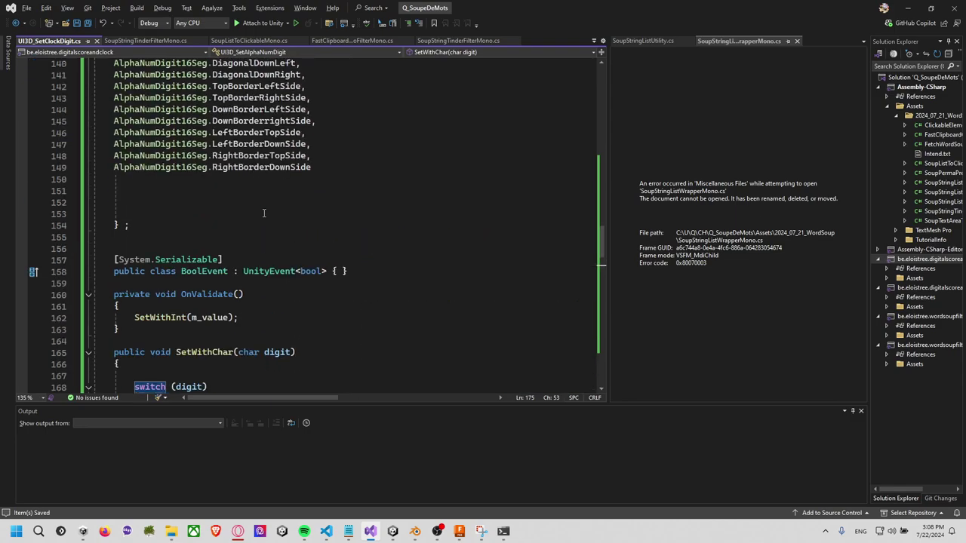
scroll(264, 212, "up", 7)
scroll(268, 213, "up", 2)
scroll(272, 213, "up", 5)
scroll(274, 212, "up", 8)
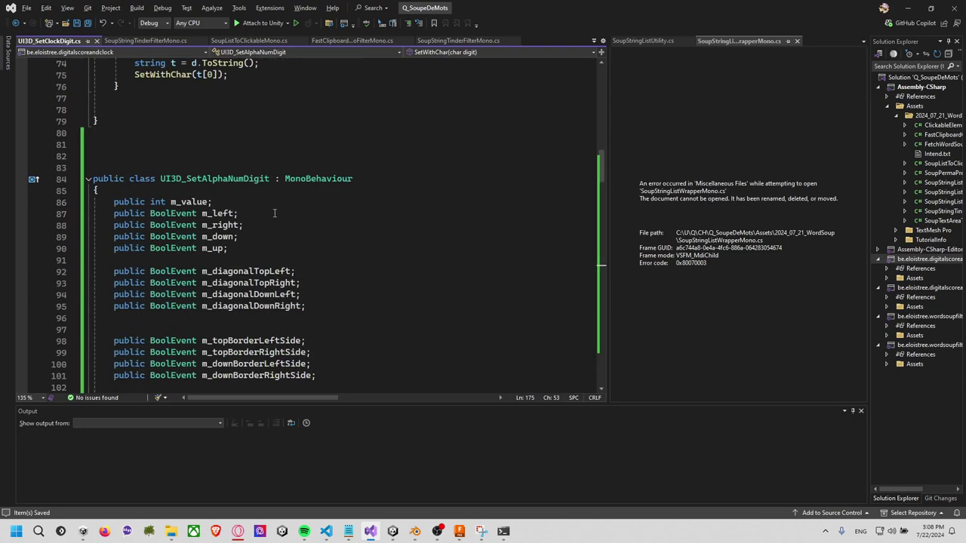
left_click(228, 167)
scroll(293, 261, "down", 5)
scroll(293, 261, "down", 9)
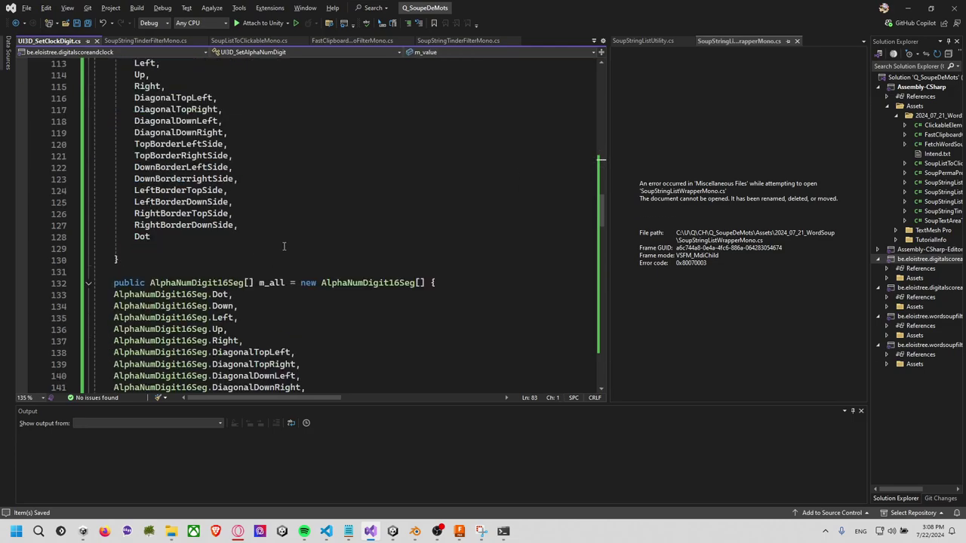
scroll(293, 261, "down", 9)
scroll(292, 261, "down", 11)
scroll(293, 261, "down", 12)
scroll(292, 274, "down", 7)
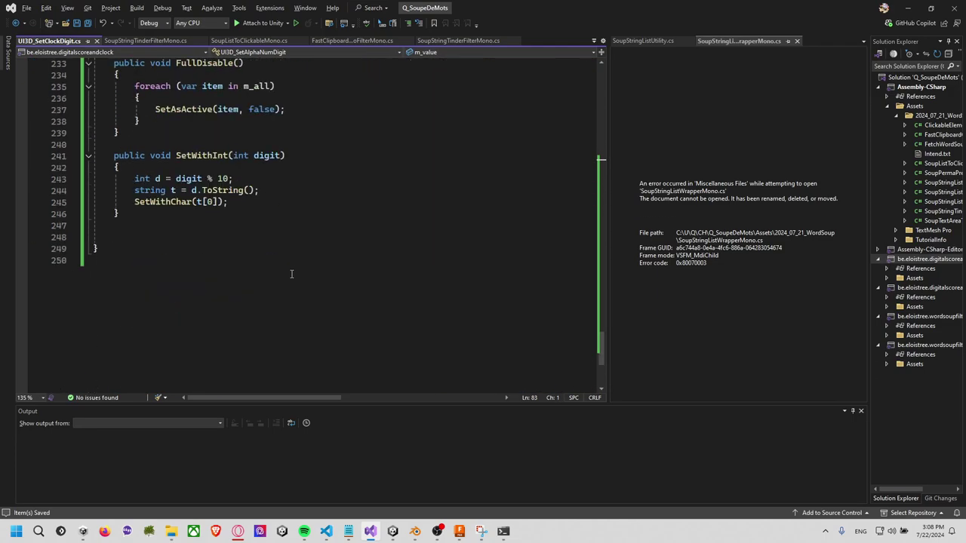
left_click(210, 266, "shift")
Move the class into UI3D_SetAlphaNumDigit.cs via quick actions and save UI3D_SetClockDigit.cs
key("ctrl+period")
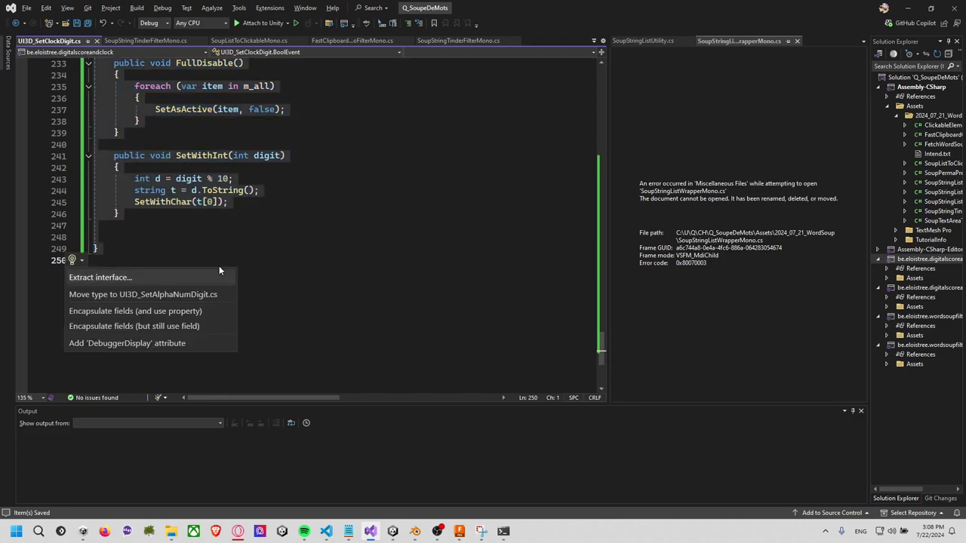
key("Down")
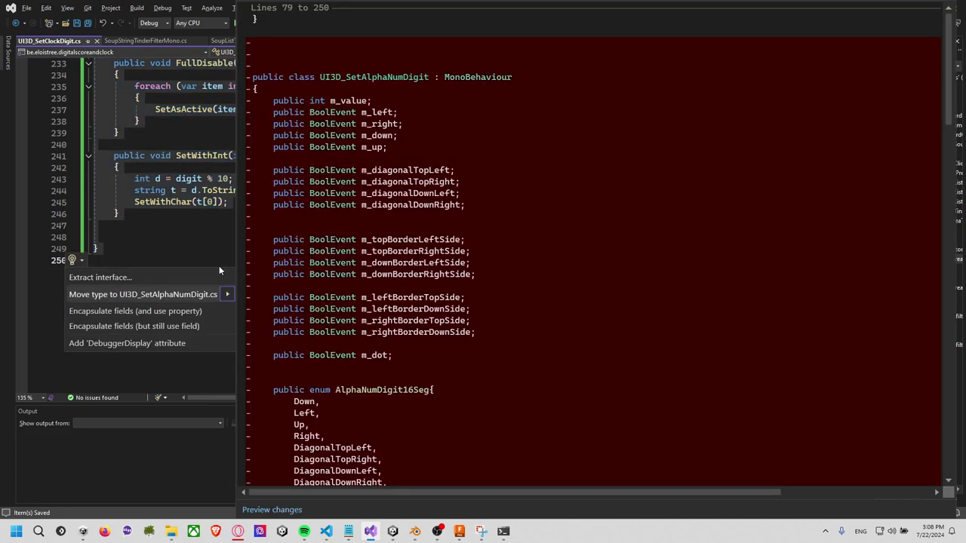
key("Escape")
key("Delete")
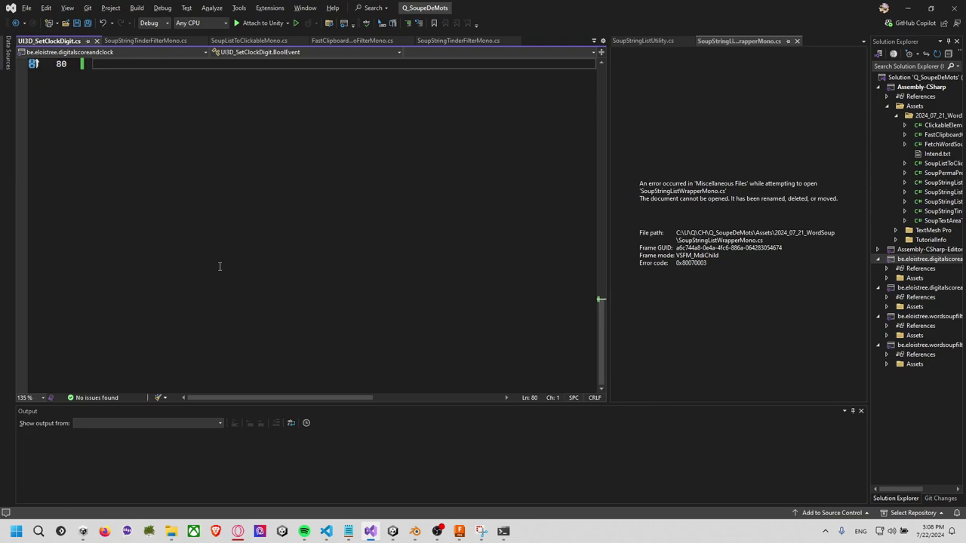
scroll(227, 265, "up", 7)
left_click(248, 280)
key("ctrl+s")
scroll(241, 249, "up", 4)
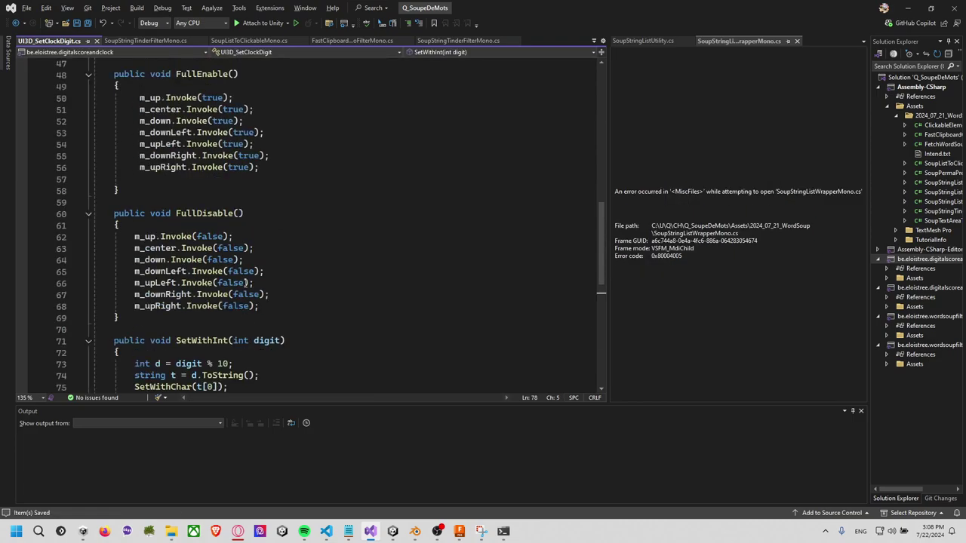
scroll(233, 213, "up", 4)
scroll(233, 213, "up", 6)
Return to Unity and attach the UI3D_SetAlphaNumDigit script to the Alpha Num Digit object
key("super+Tab")
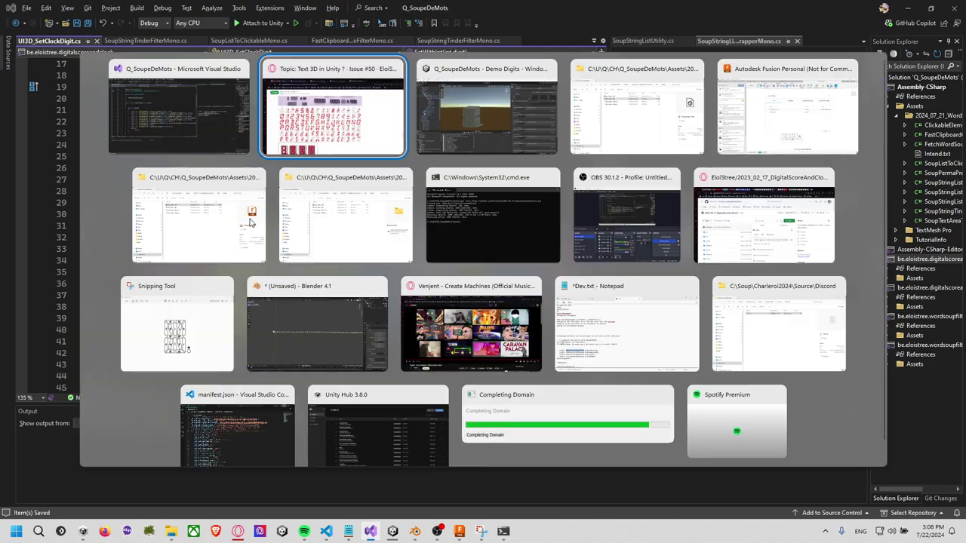
key("Right")
key("Return")
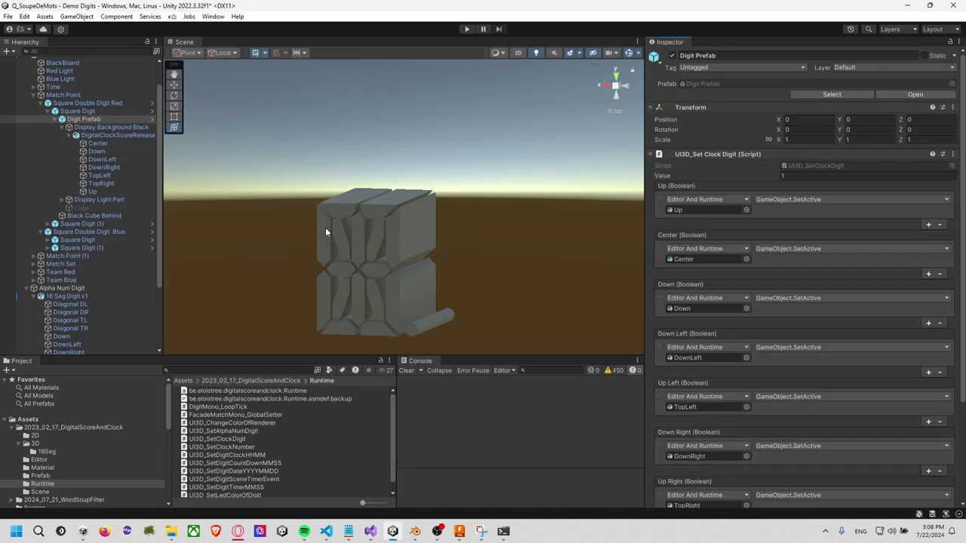
scroll(132, 199, "down", 3)
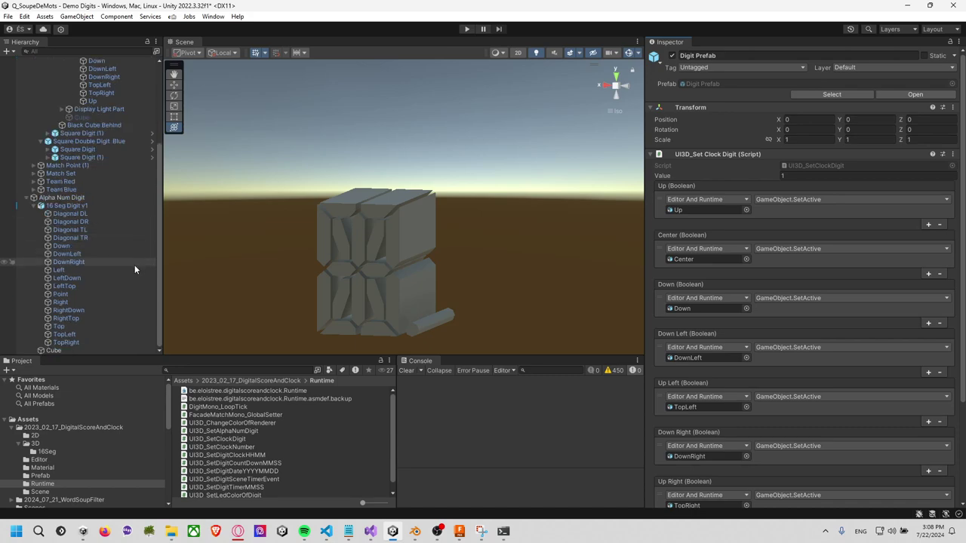
left_click(90, 198)
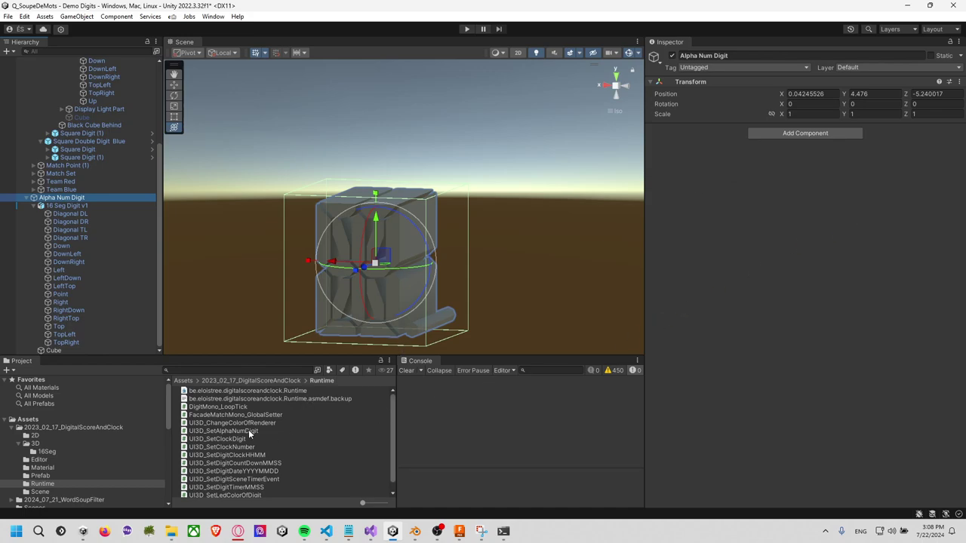
left_click_drag(249, 431, 857, 242)
Inspect and clear the NullReferenceException in the Console
scroll(816, 247, "down", 3)
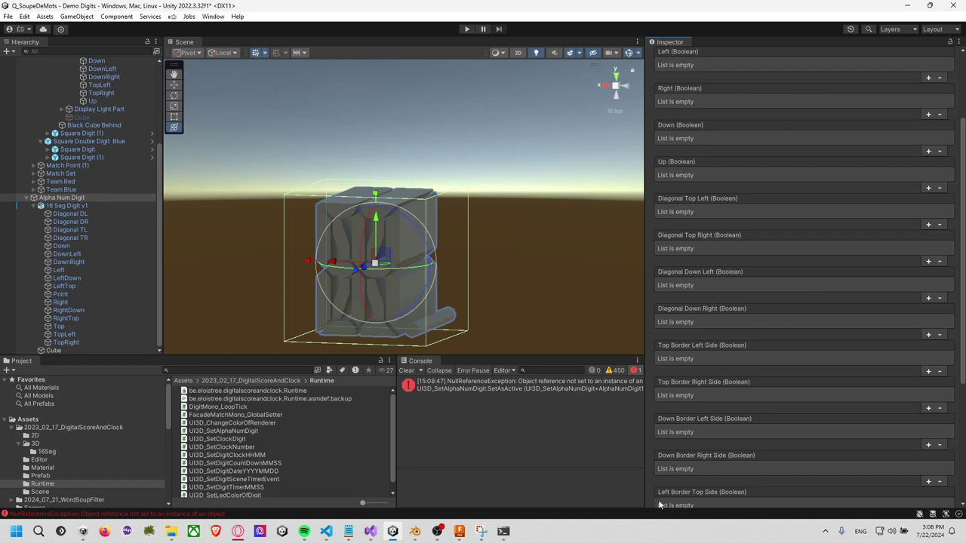
left_click(450, 387)
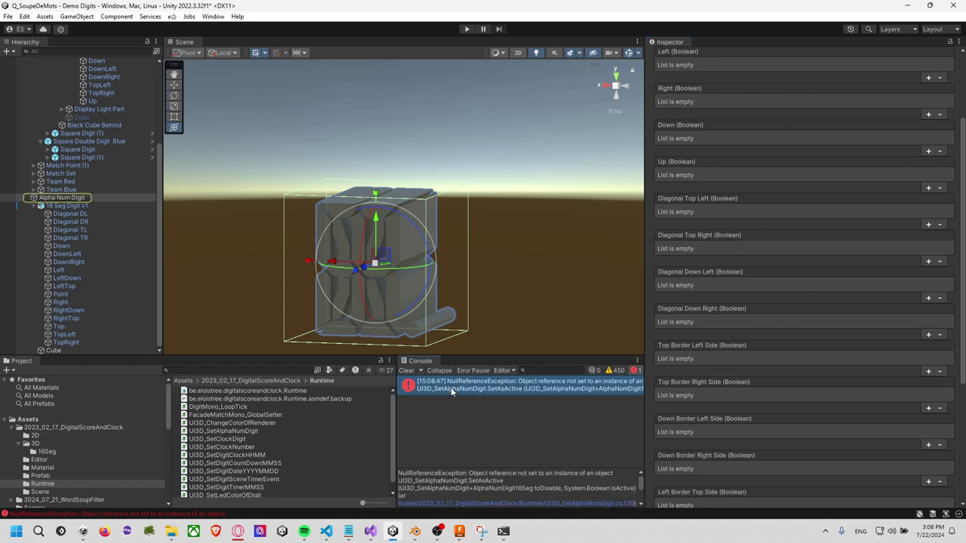
left_click(406, 371)
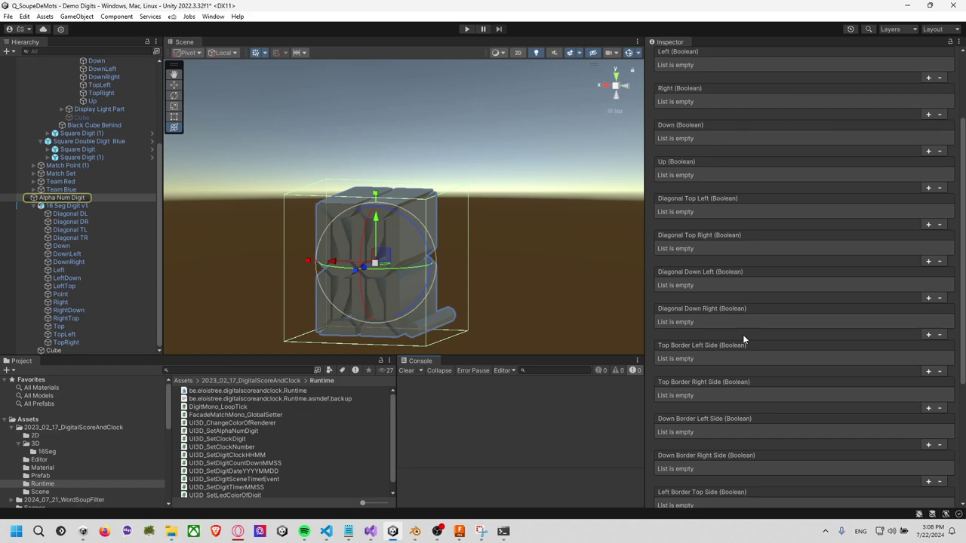
Add one empty entry to the Dot event and dock the Inspector beside the Hierarchy
scroll(742, 334, "down", 4)
scroll(756, 354, "down", 2)
scroll(759, 366, "up", 3)
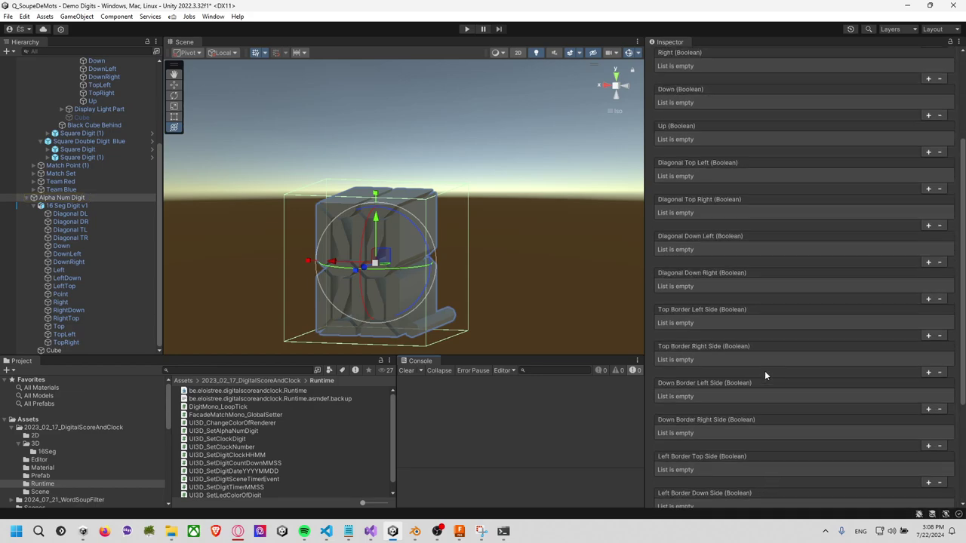
scroll(764, 370, "down", 3)
left_click(928, 466)
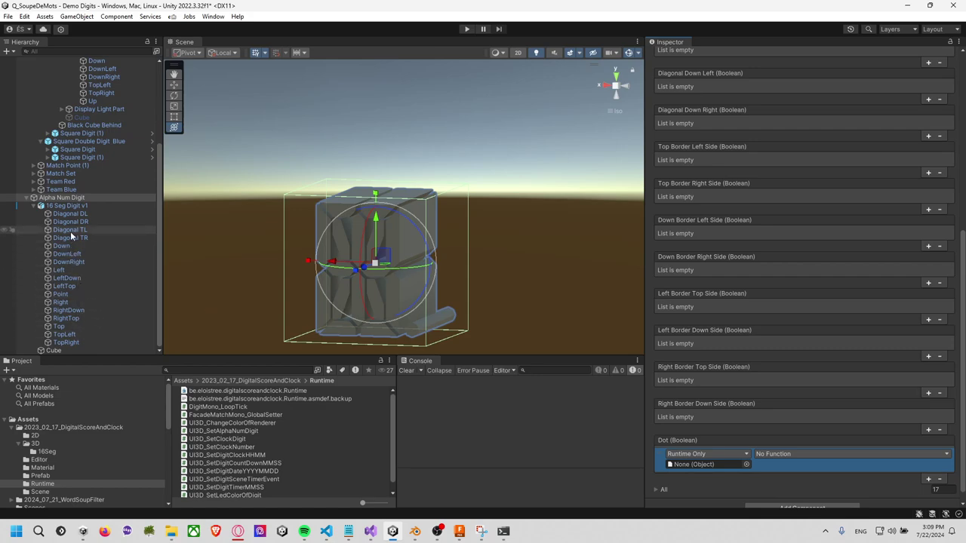
left_click_drag(675, 42, 214, 183)
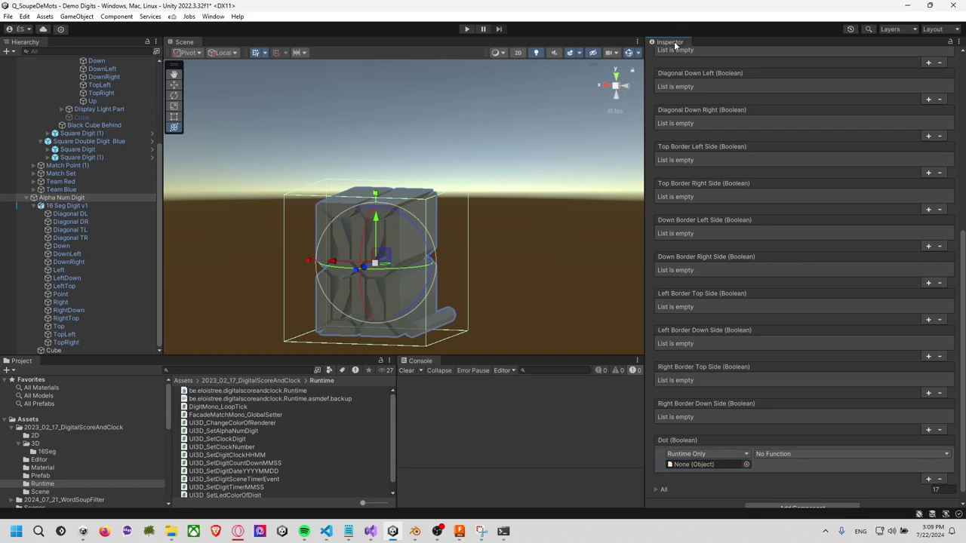
Make the Dot event call GameObject.SetActive on the Point object
scroll(299, 183, "down", 2)
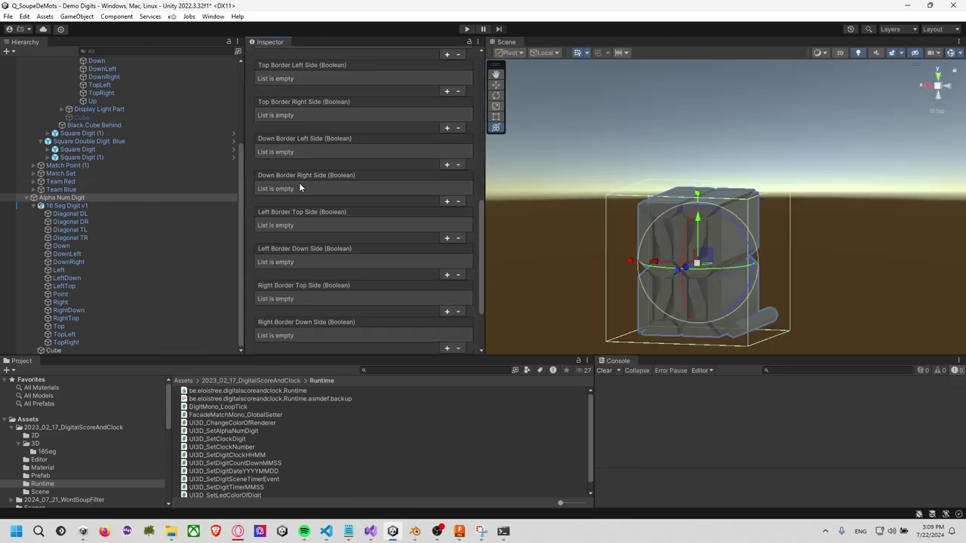
scroll(294, 195, "down", 2)
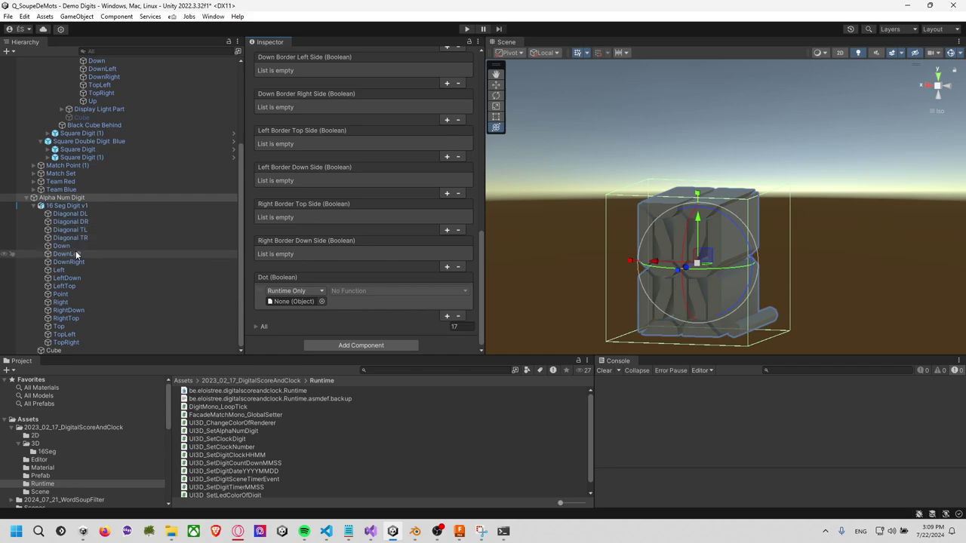
left_click_drag(59, 293, 306, 303)
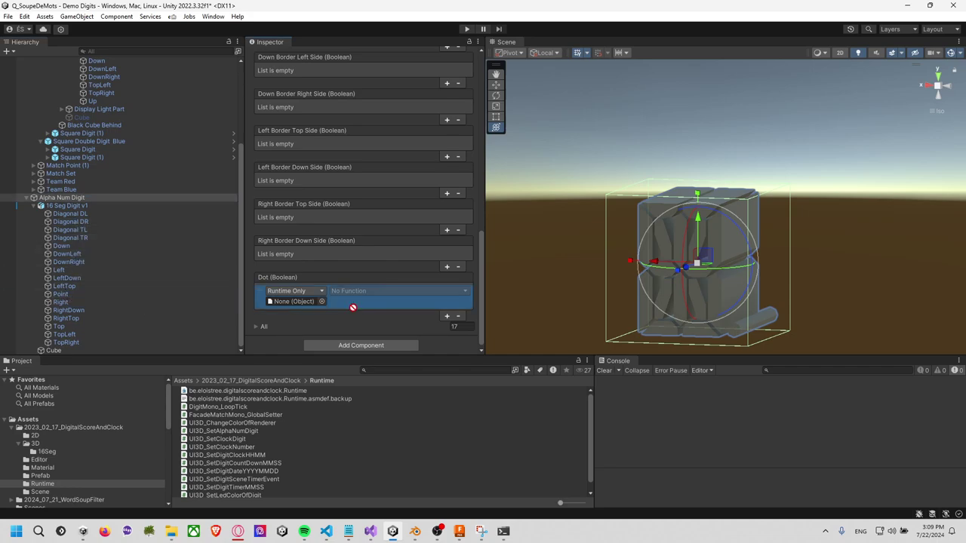
left_click(352, 299)
mouse_move(365, 318)
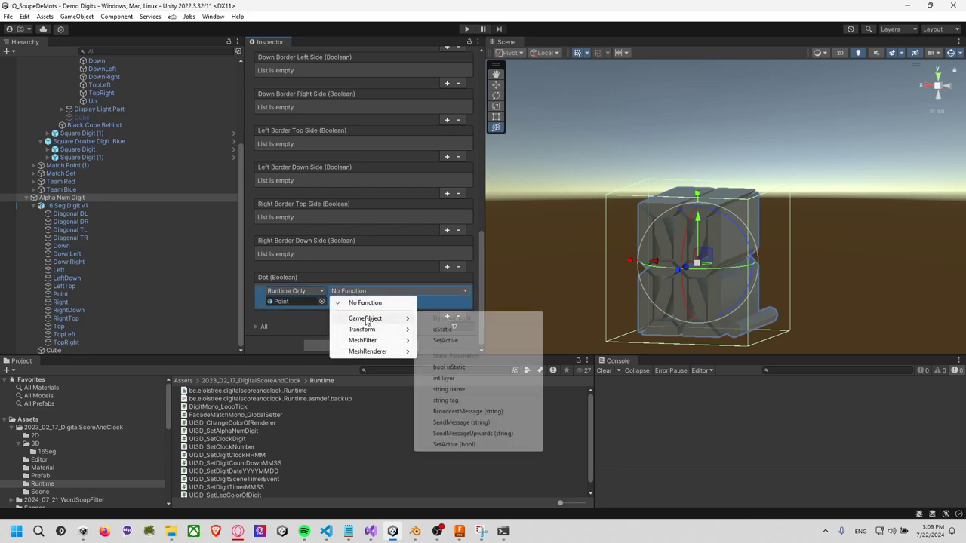
left_click(444, 340)
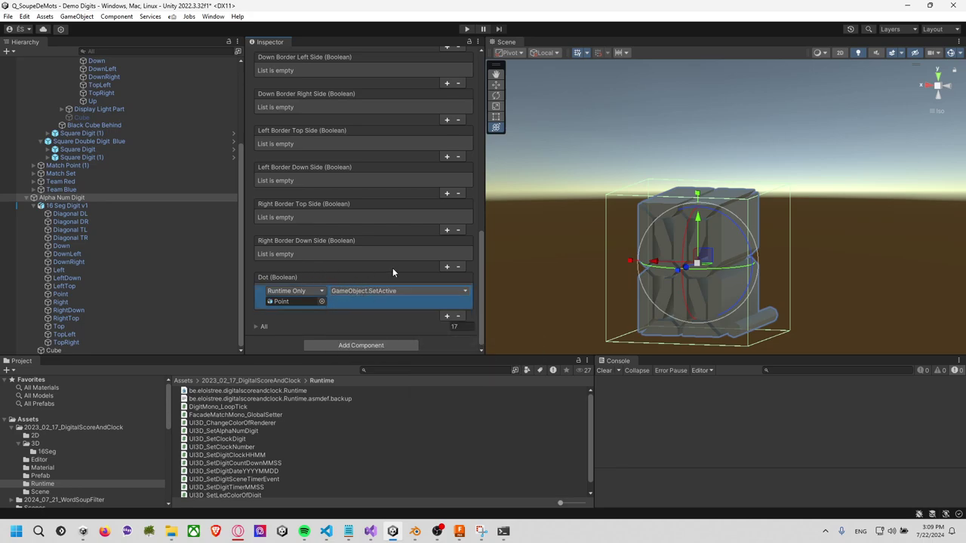
Add one empty entry to each of the eight Border Side events
left_click(446, 266)
left_click(446, 230)
left_click(446, 193)
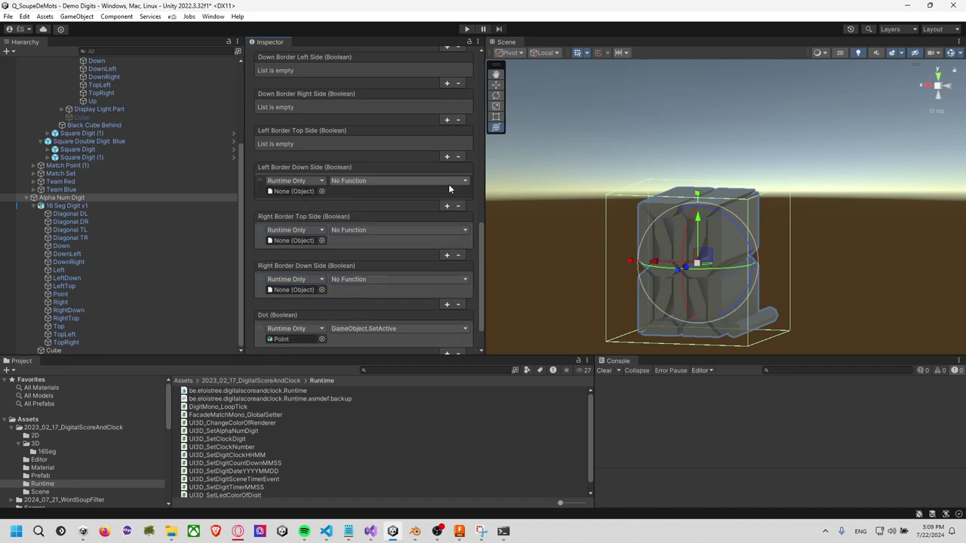
left_click(447, 157)
scroll(451, 171, "up", 1)
left_click(450, 147)
scroll(445, 150, "up", 2)
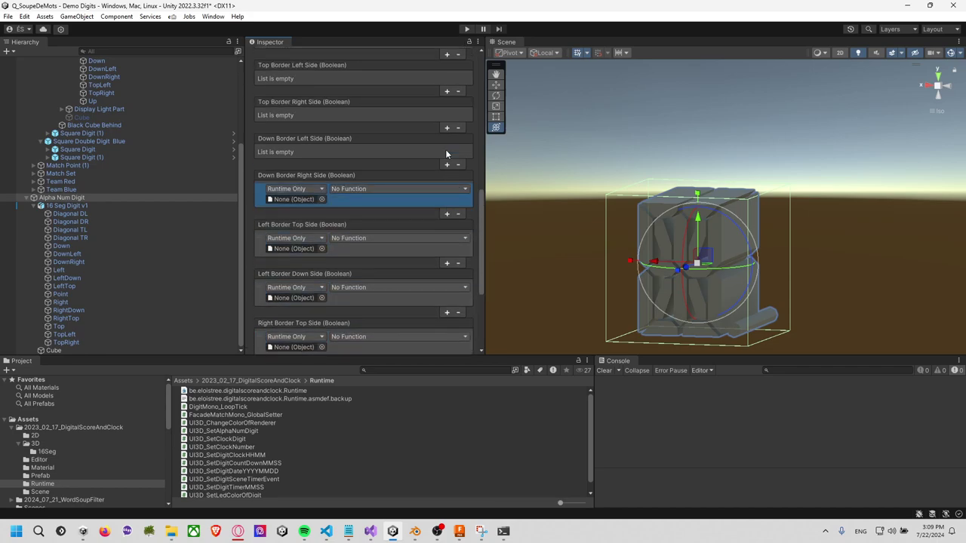
left_click(445, 164)
left_click(445, 130)
scroll(438, 144, "up", 1)
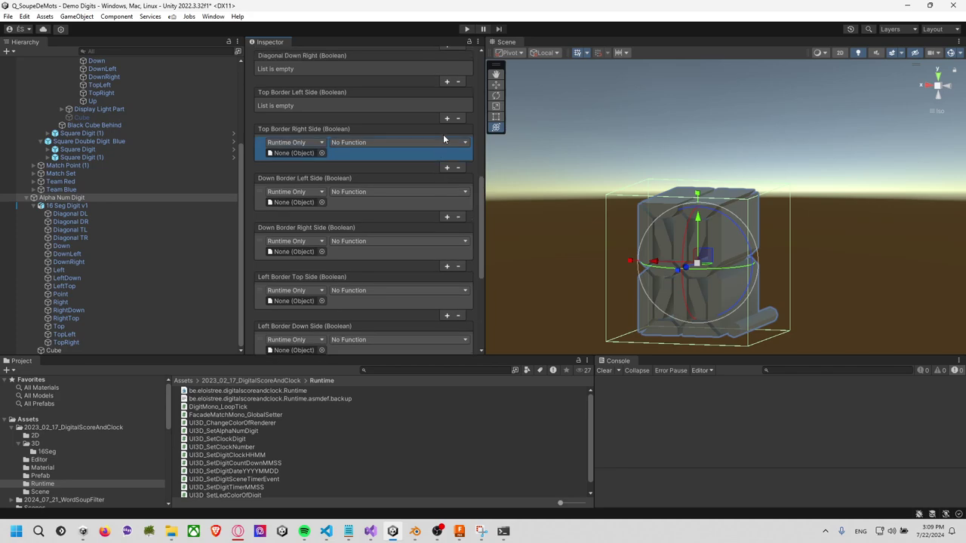
left_click(443, 132)
Add one empty entry to the four Diagonal events and to Up, Down, Right and Left
scroll(438, 132, "up", 1)
scroll(428, 146, "up", 1)
left_click(445, 136)
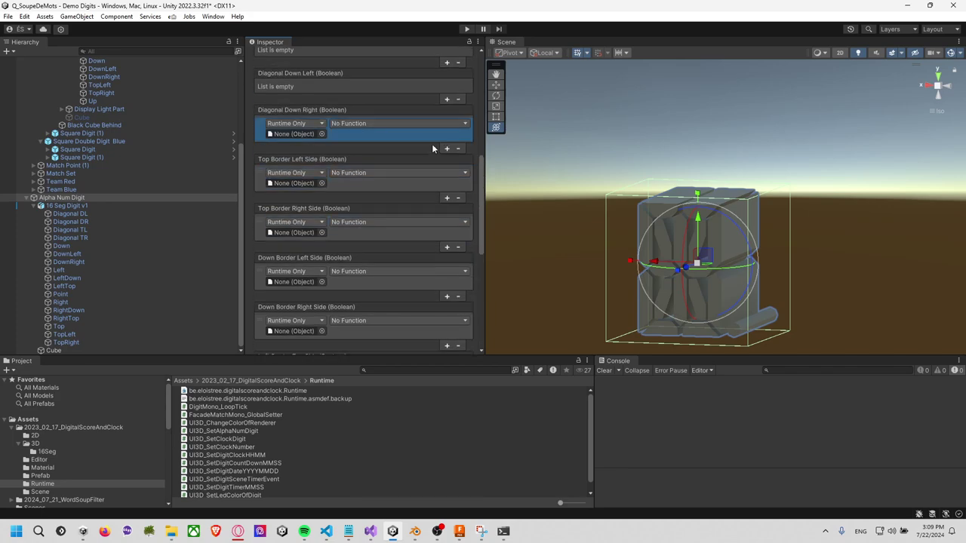
scroll(446, 140, "up", 1)
left_click(446, 126)
left_click(446, 117)
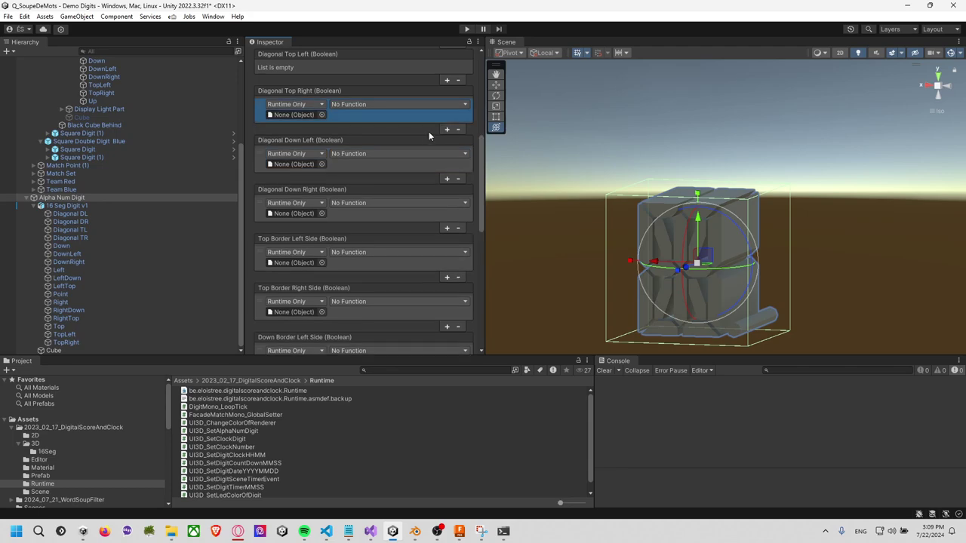
scroll(427, 134, "up", 3)
left_click(446, 164)
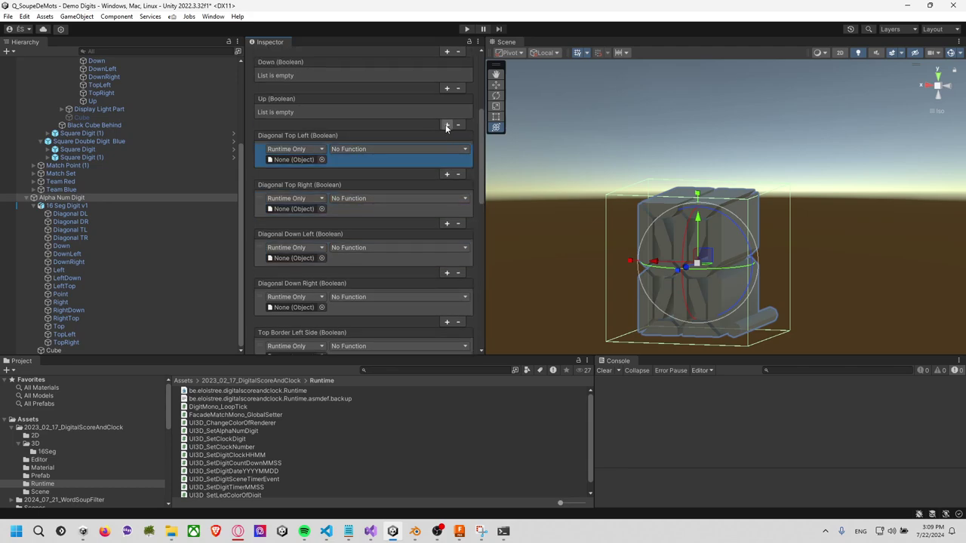
scroll(446, 150, "up", 2)
left_click(447, 158)
left_click(447, 142)
scroll(431, 142, "up", 1)
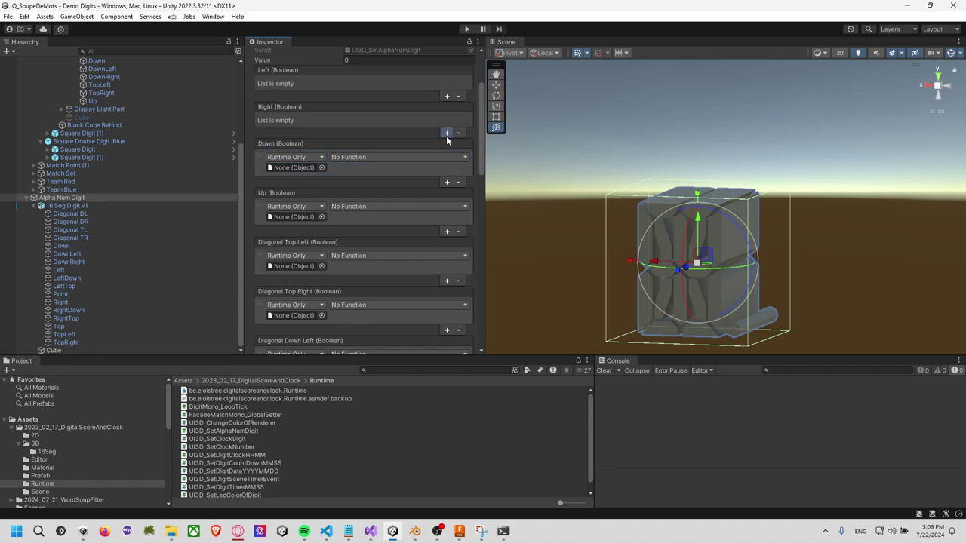
left_click(447, 133)
left_click(446, 96)
scroll(422, 121, "up", 2)
scroll(371, 164, "down", 1)
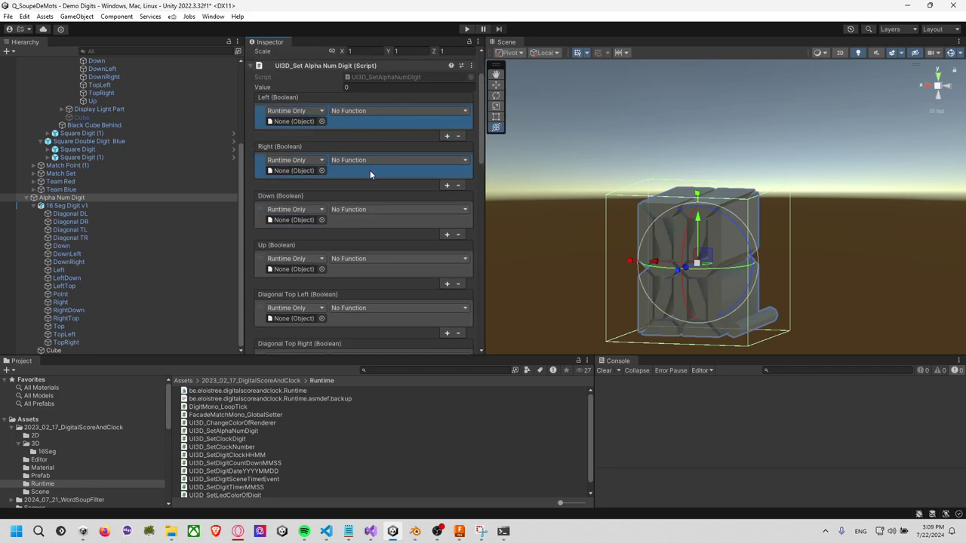
Assign the Left, Right, Down and Top segment objects to the Left, Right, Down and Up events
left_click_drag(89, 268, 300, 122)
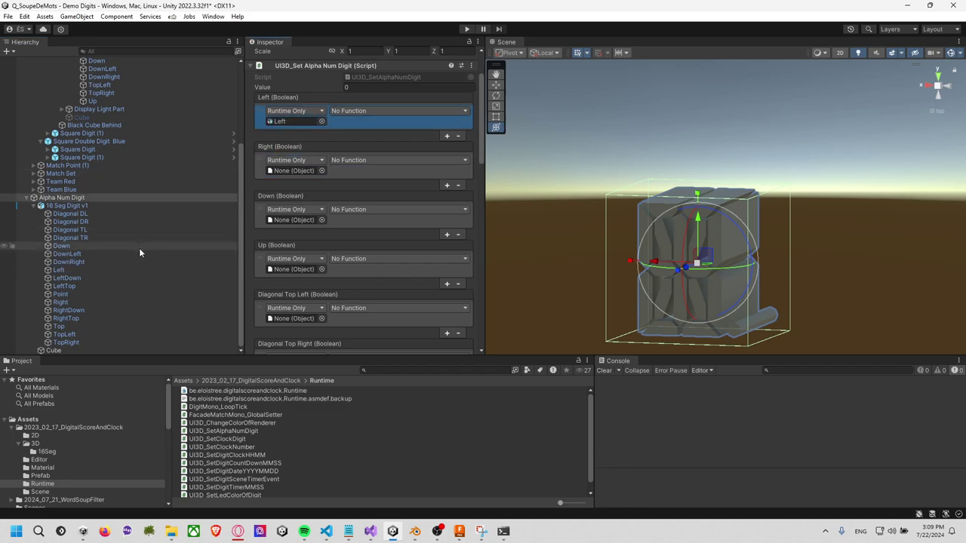
left_click_drag(60, 302, 304, 172)
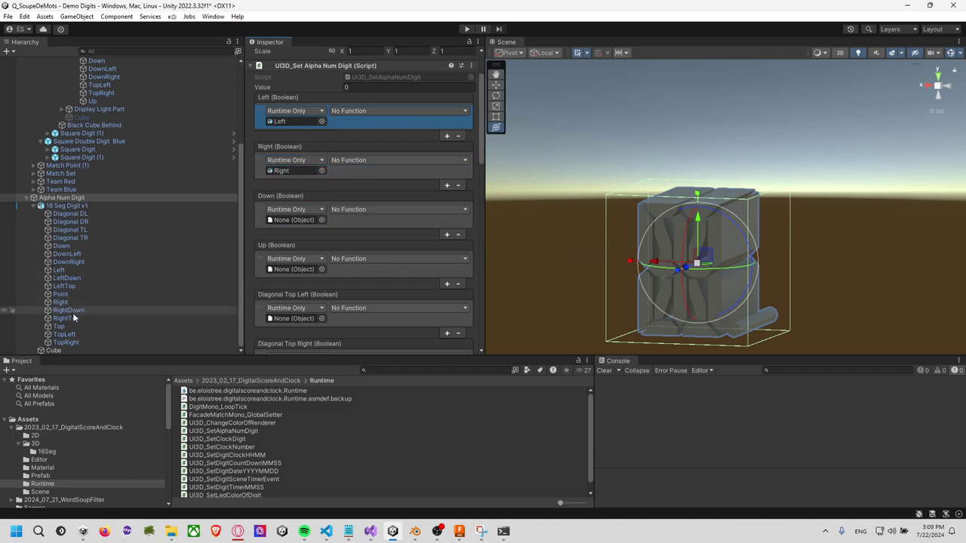
left_click_drag(62, 245, 294, 219)
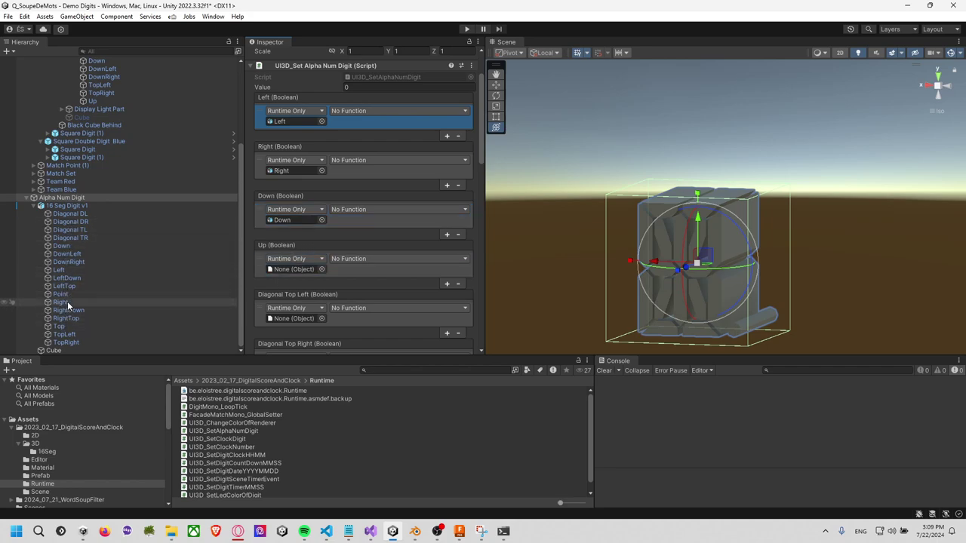
left_click(65, 326)
left_click_drag(66, 326, 294, 269)
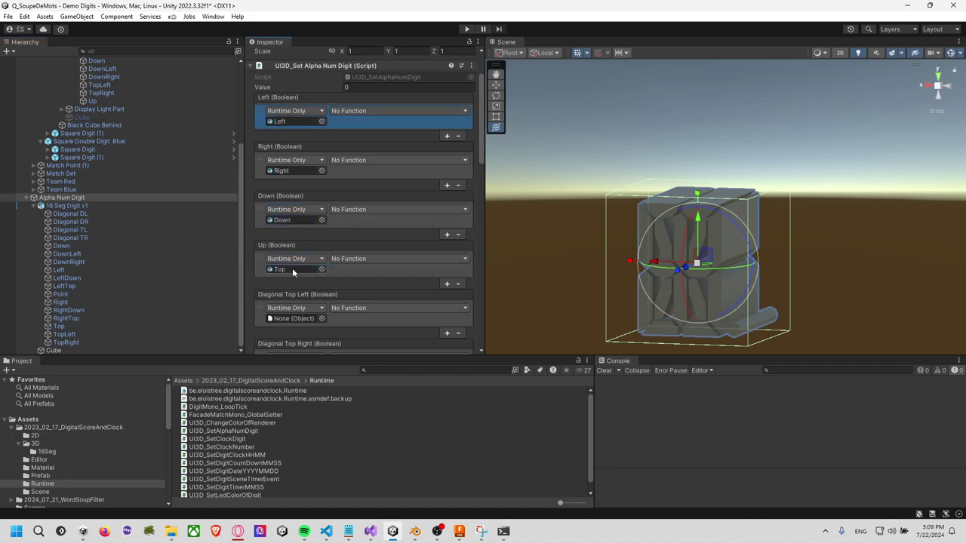
scroll(292, 267, "down", 3)
left_click(295, 263)
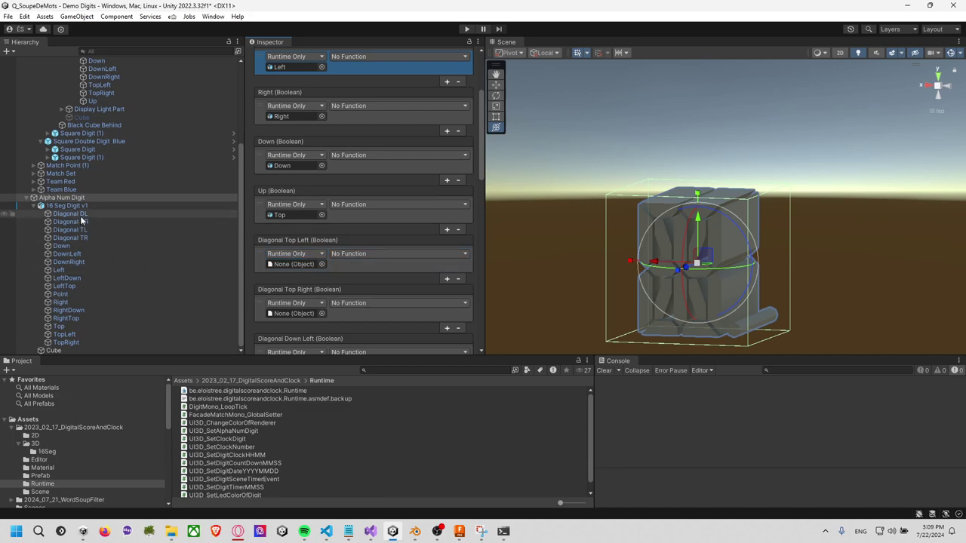
Assign Diagonal TL, DL and DR to their matching diagonal events
mouse_move(84, 231)
left_mouse_down()
mouse_move(295, 264)
mouse_move(291, 315)
left_mouse_up()
scroll(290, 312, "down", 3)
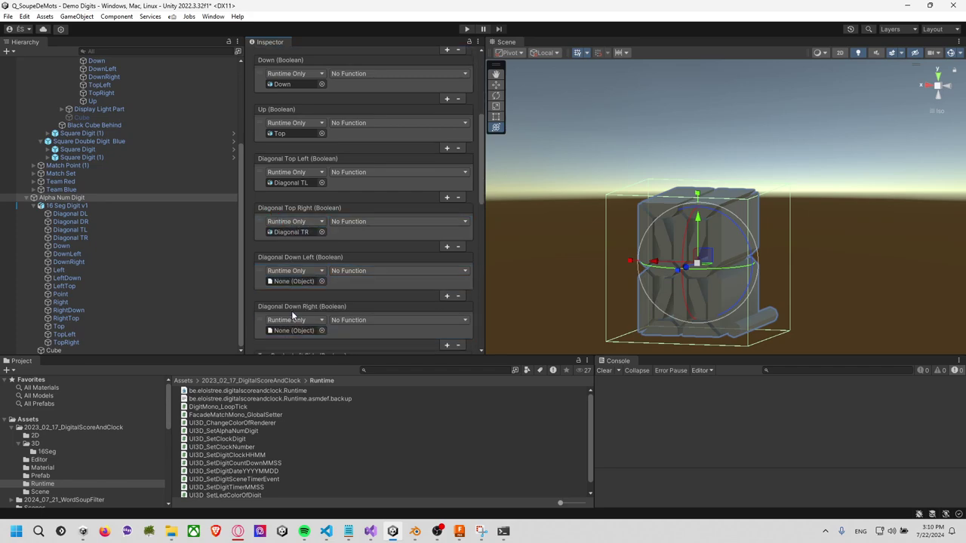
left_click_drag(83, 216, 296, 283)
left_click_drag(84, 219, 313, 331)
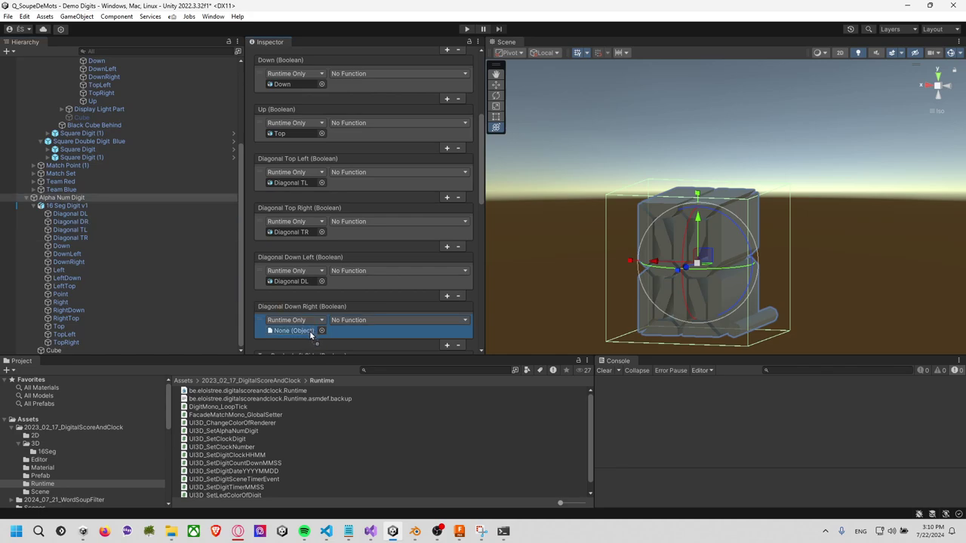
scroll(309, 335, "down", 3)
left_click(310, 270)
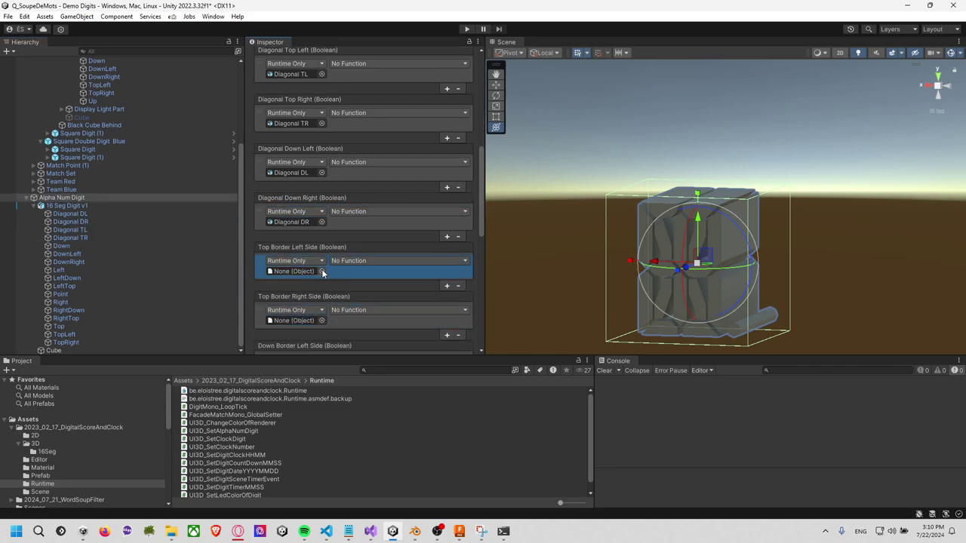
left_click(261, 247)
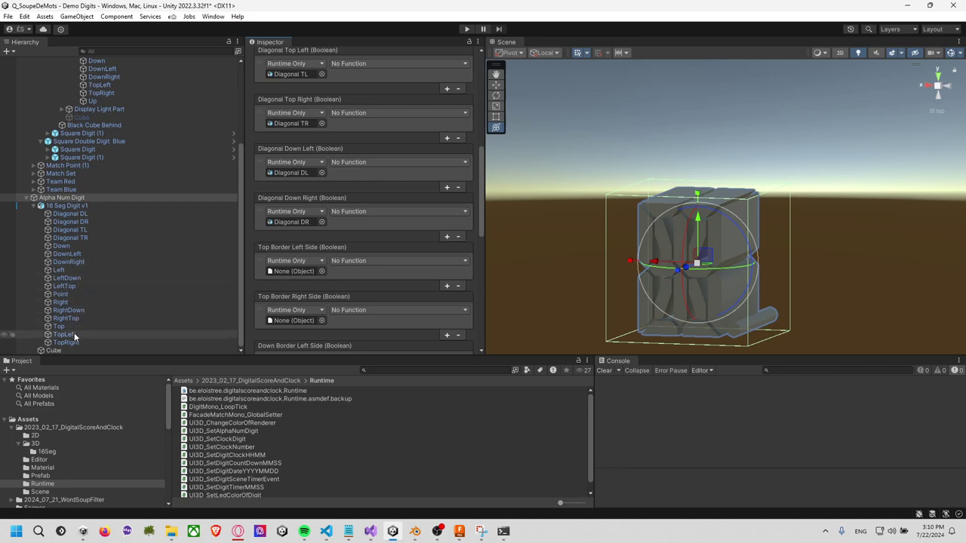
Assign TopLeft, TopRight, DownLeft and DownRight to the Top and Down Border Side events
left_click_drag(64, 334, 299, 273)
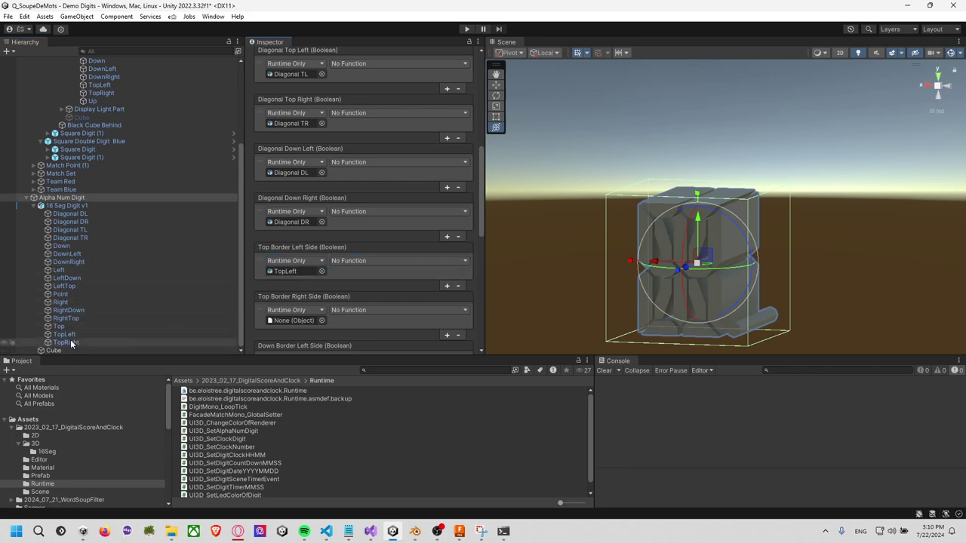
mouse_move(75, 342)
left_mouse_down()
mouse_move(300, 312)
mouse_move(302, 321)
left_mouse_up()
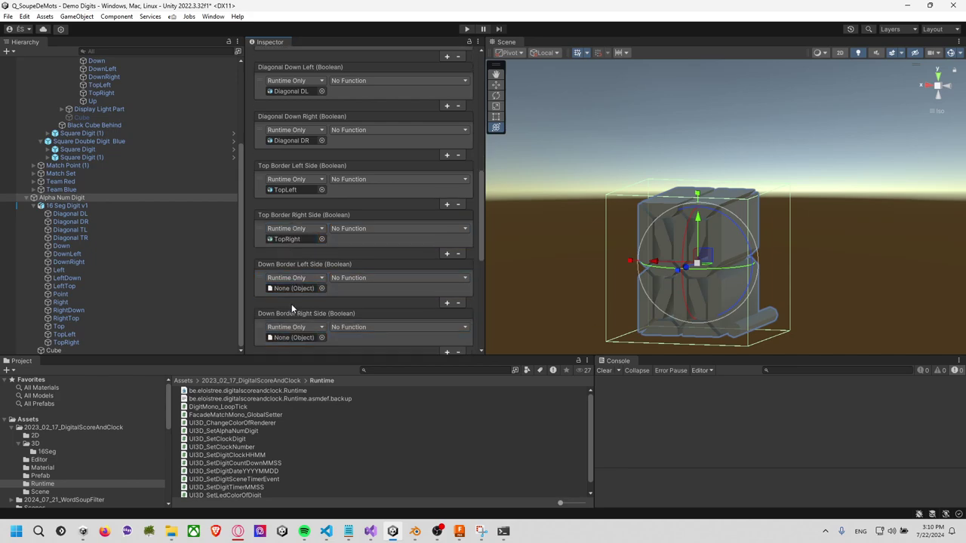
scroll(287, 299, "down", 2)
scroll(286, 299, "down", 2)
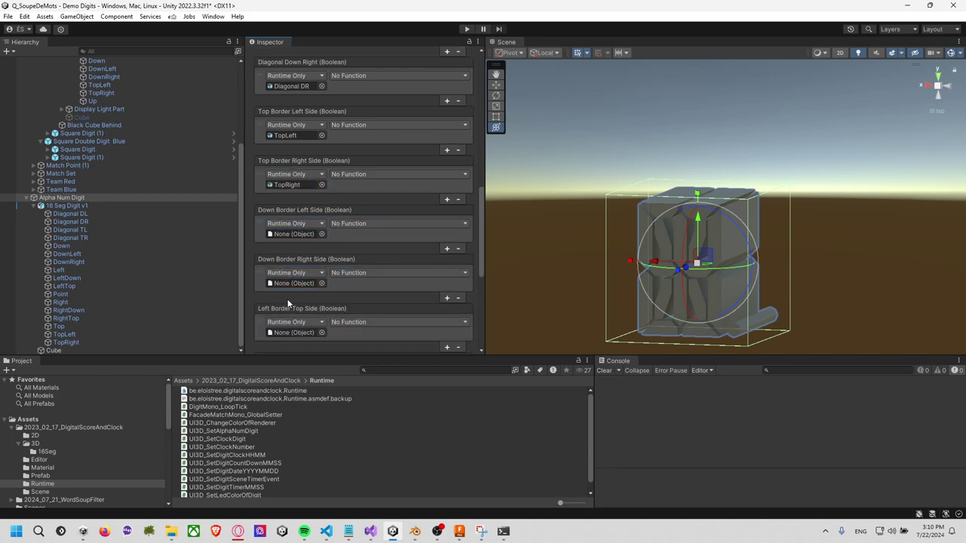
scroll(287, 298, "down", 1)
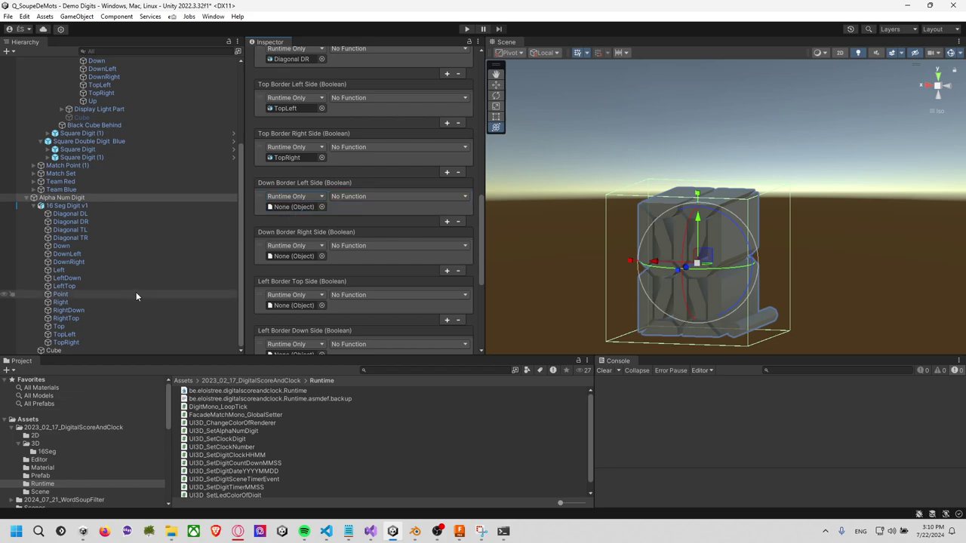
left_click_drag(81, 254, 303, 206)
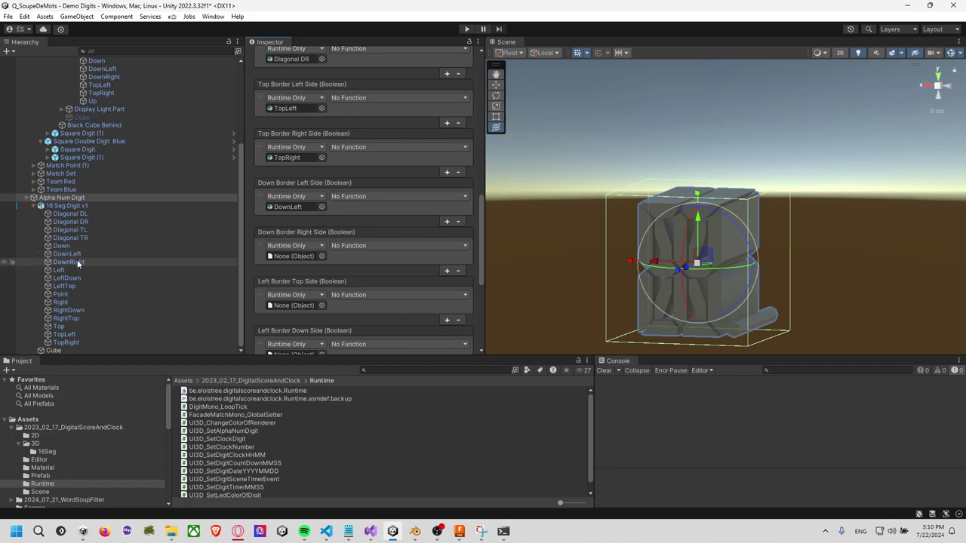
left_click_drag(77, 259, 291, 258)
Assign LeftTop, LeftDown, RightTop and RightDown to the Left and Right Border Side events
scroll(287, 261, "down", 1)
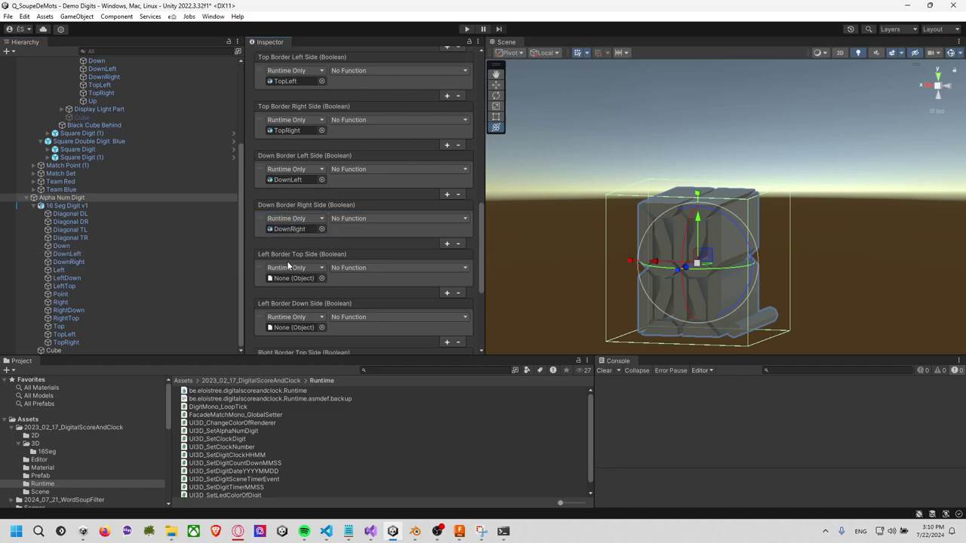
scroll(286, 261, "down", 1)
scroll(286, 261, "down", 1)
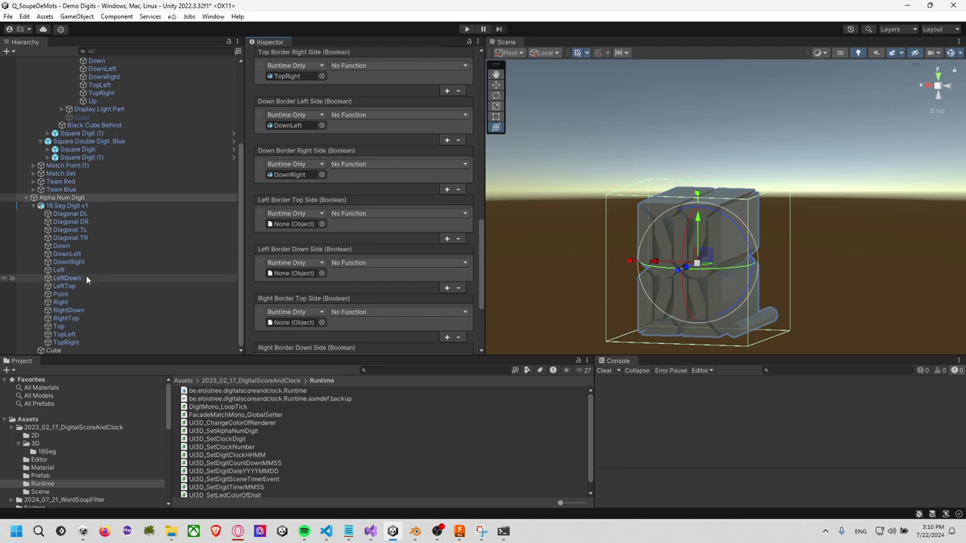
mouse_move(75, 279)
left_mouse_down()
mouse_move(330, 234)
mouse_move(303, 221)
left_mouse_up()
left_click_drag(109, 278, 292, 272)
scroll(292, 272, "down", 3)
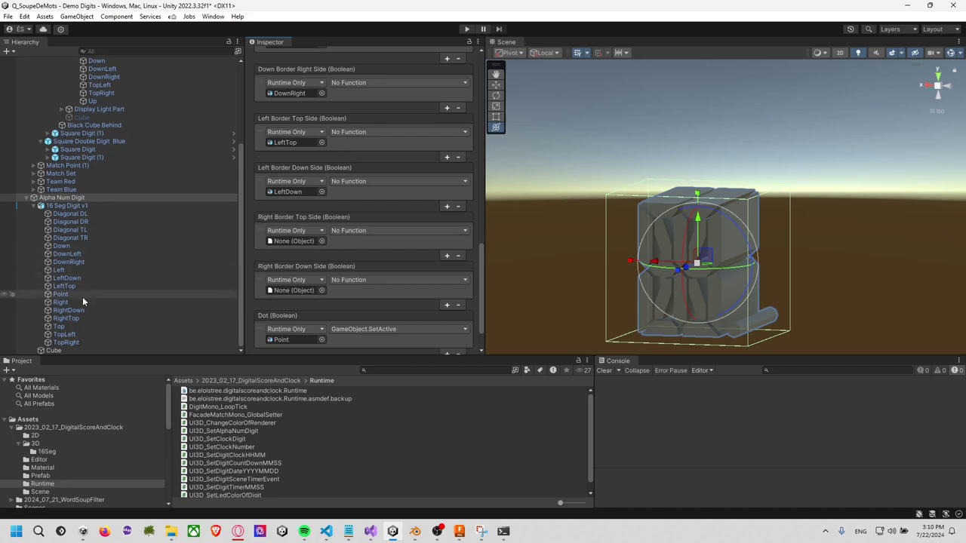
left_click_drag(81, 316, 285, 244)
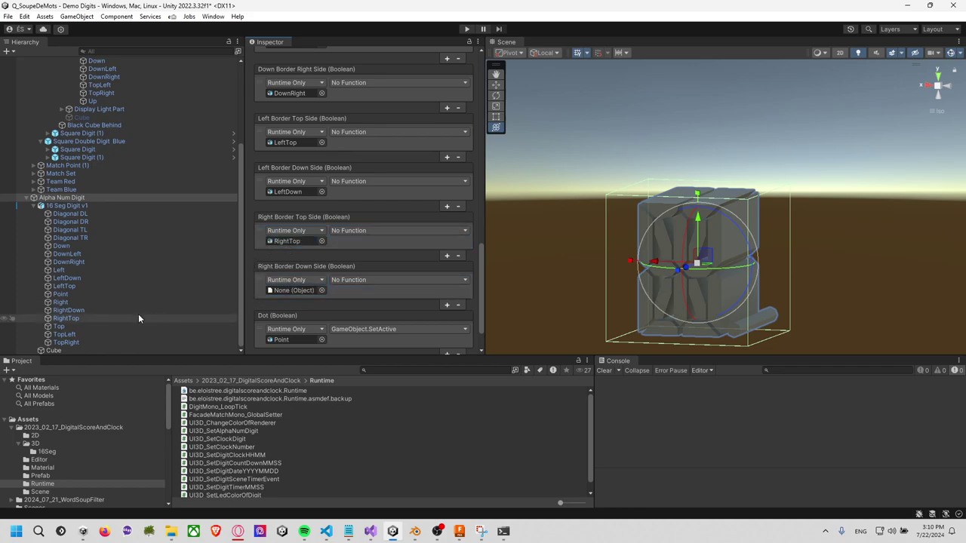
left_click_drag(77, 312, 295, 290)
Set Right Border Down, Right Border Top and Left Border Down to call GameObject.SetActive
scroll(301, 290, "down", 3)
left_click(304, 288)
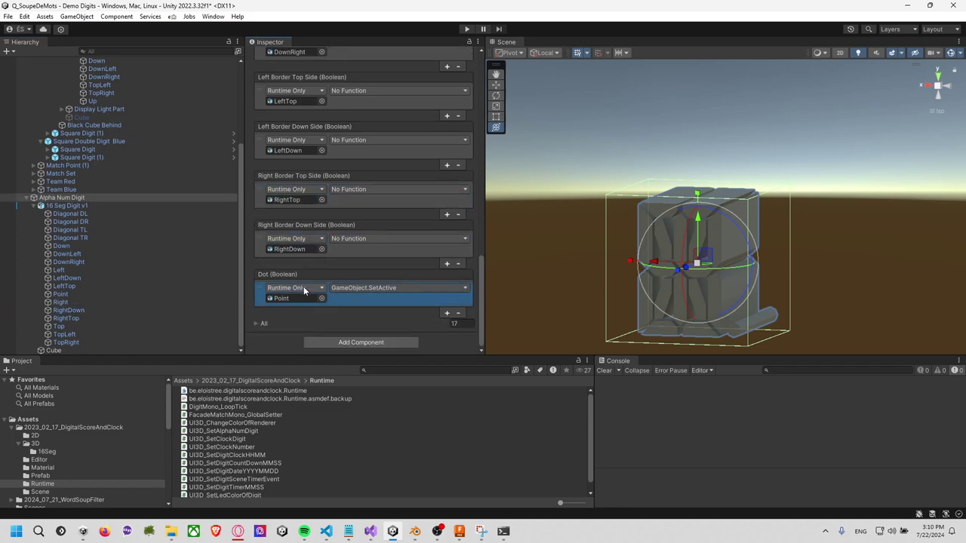
left_click(377, 254)
left_click(388, 237)
mouse_move(365, 265)
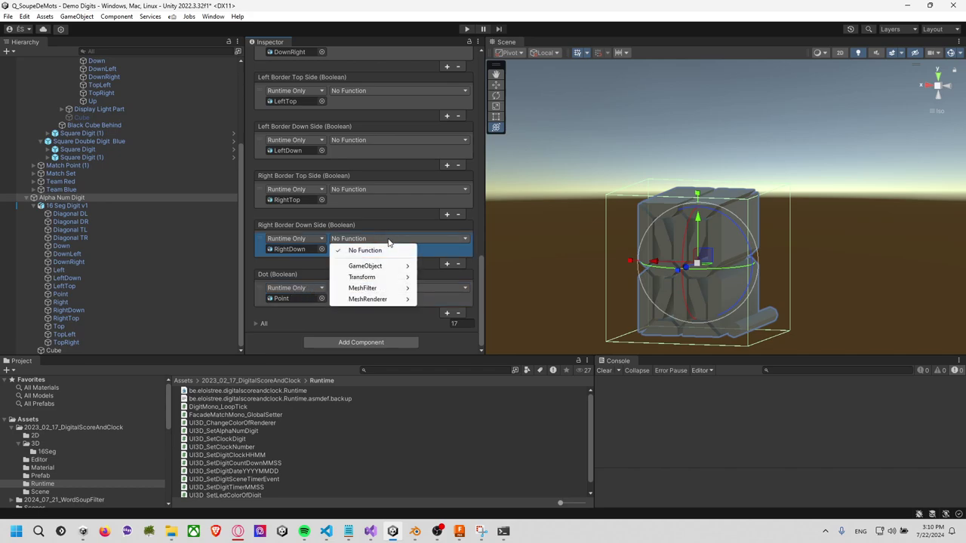
left_click(444, 288)
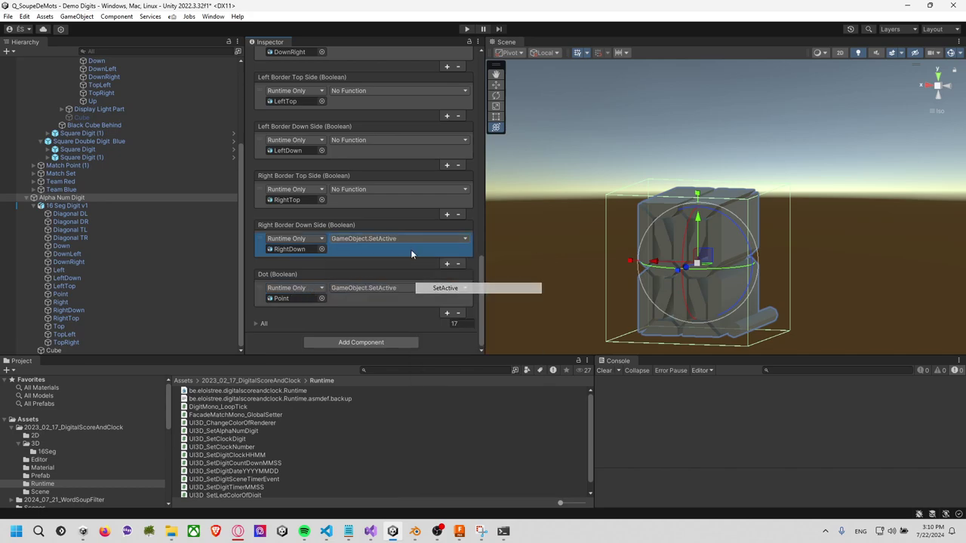
left_click(380, 189)
left_click(380, 190)
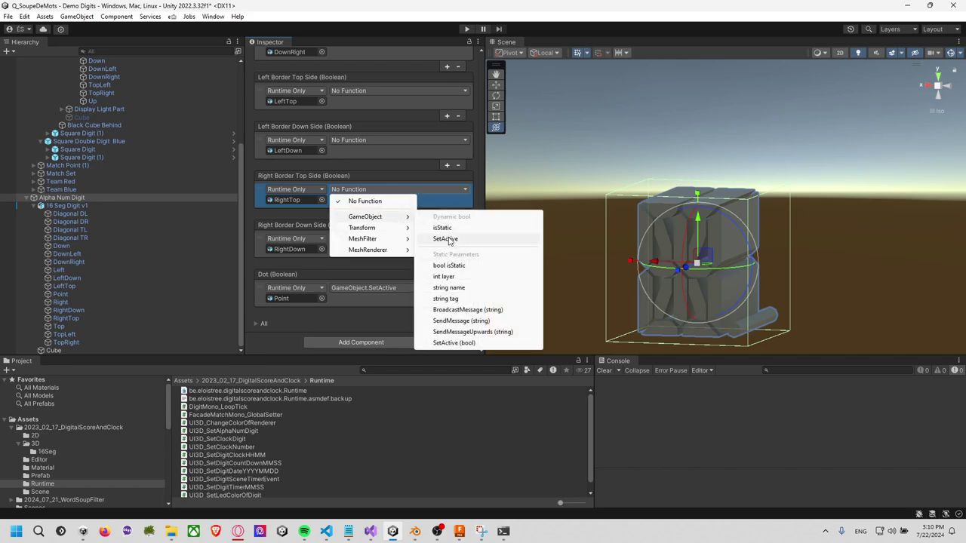
left_click(445, 238)
left_click(365, 169)
left_click(367, 168)
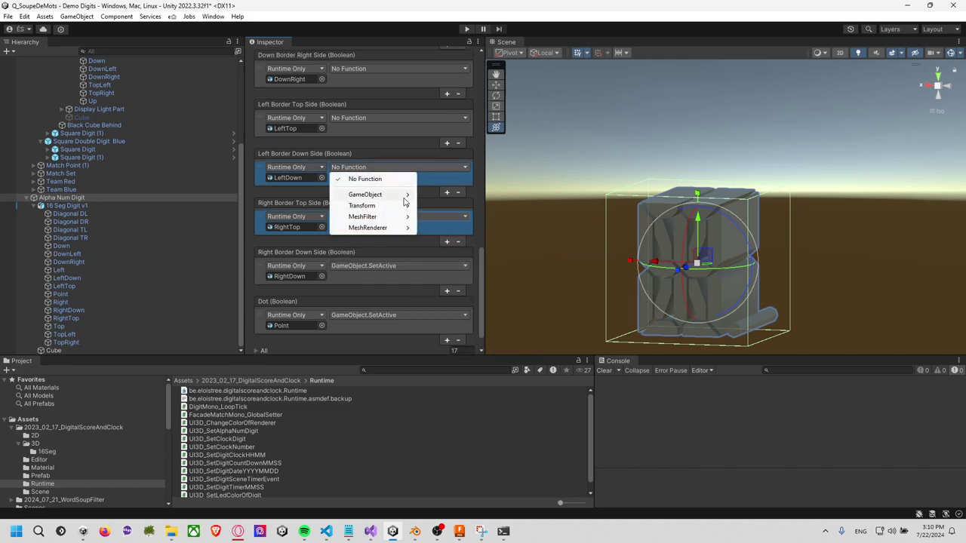
left_click(445, 215)
scroll(391, 207, "up", 3)
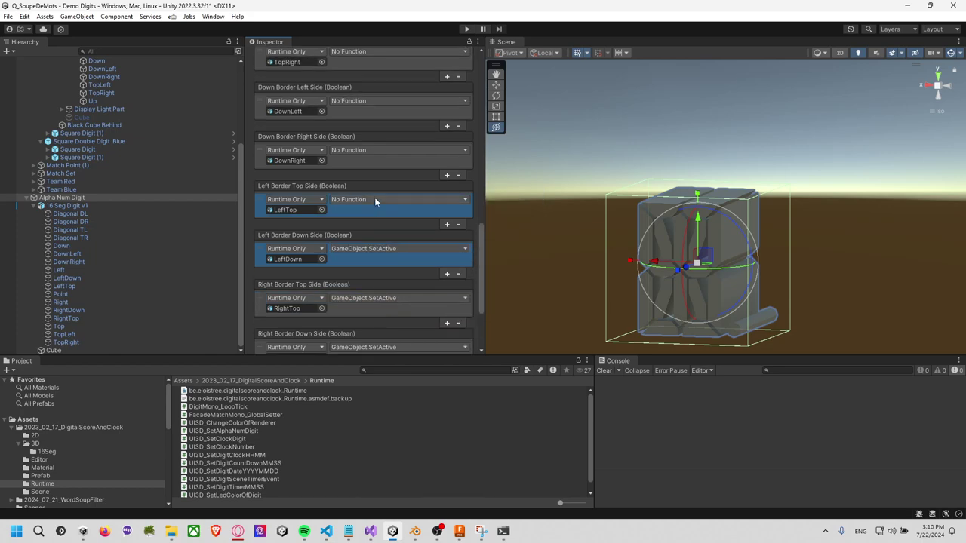
Set Left Border Top, Down Border Right/Left and Top Border Right/Left to GameObject.SetActive
left_click(374, 198)
left_click(445, 248)
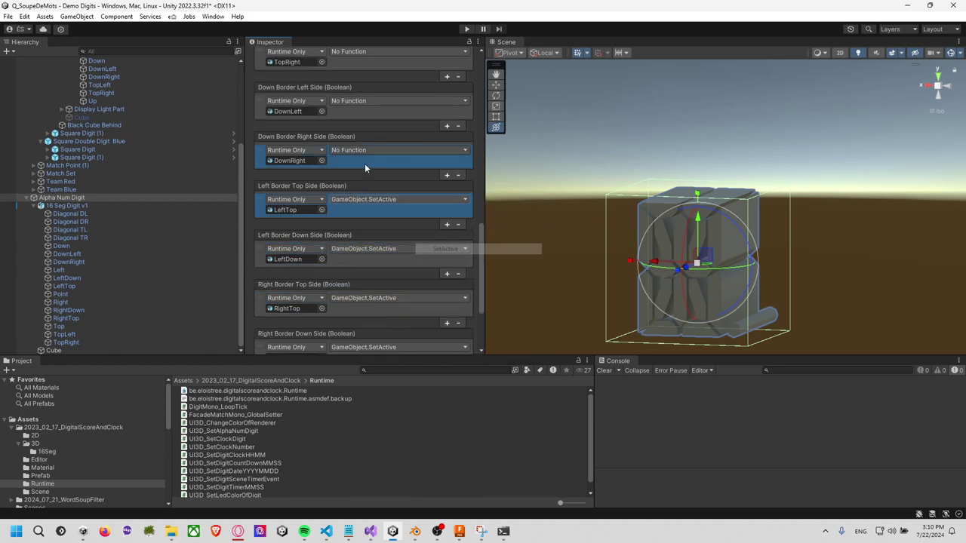
left_click(370, 150)
left_click(445, 200)
scroll(387, 180, "up", 1)
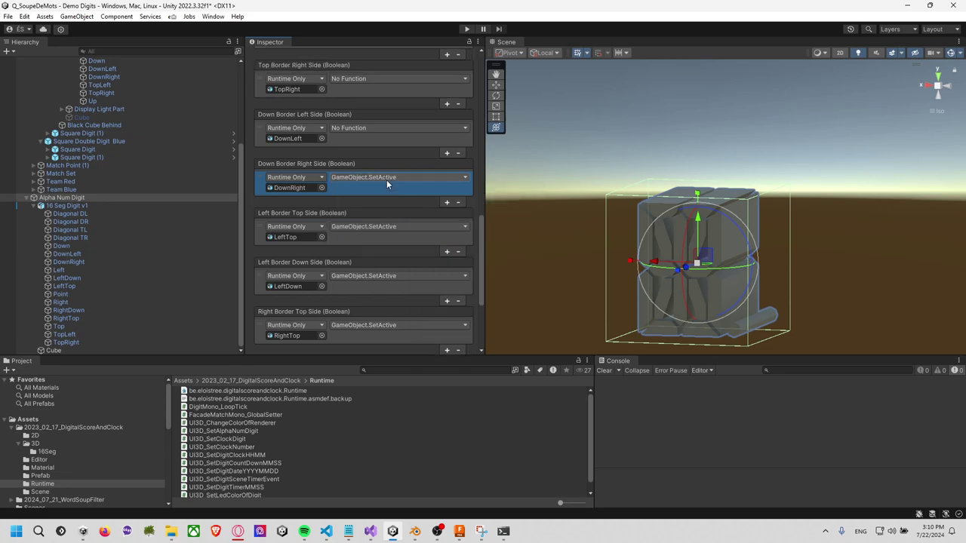
scroll(386, 180, "up", 1)
left_click(373, 159)
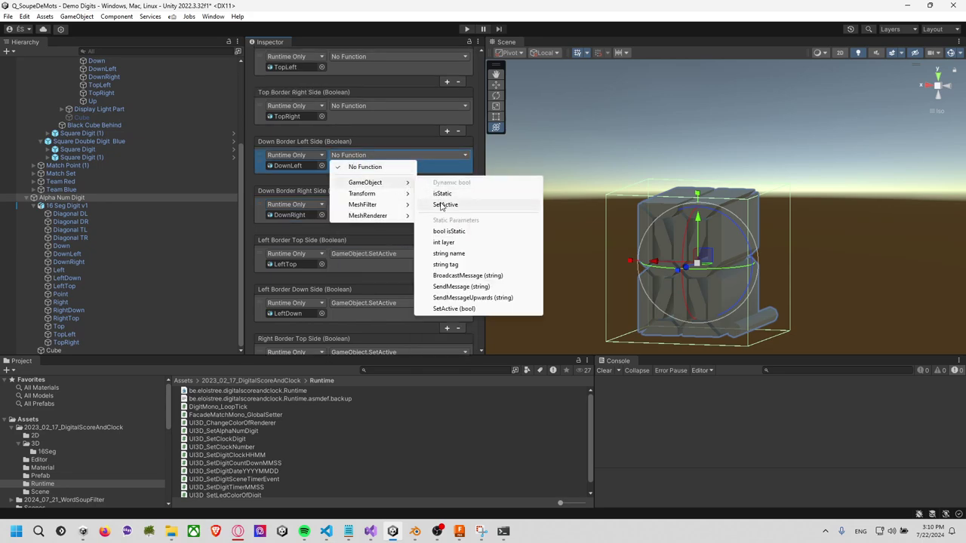
left_click(442, 204)
scroll(390, 183, "up", 1)
left_click(366, 133)
left_click(367, 132)
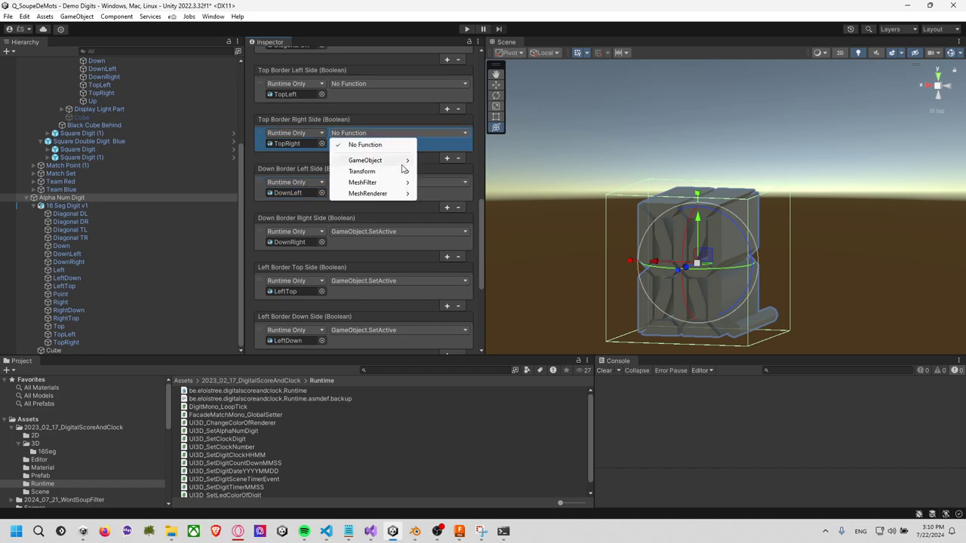
left_click(444, 206)
scroll(400, 162, "up", 1)
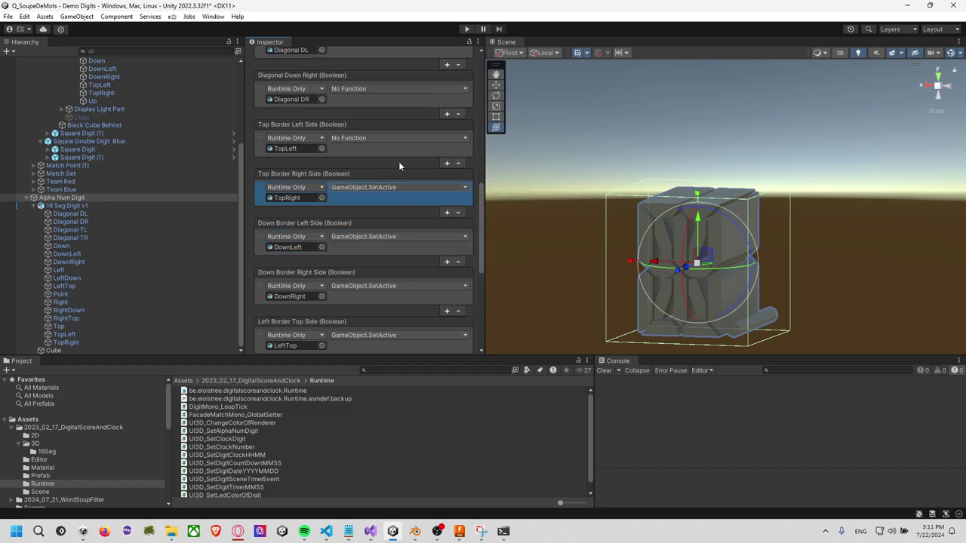
left_click(395, 141)
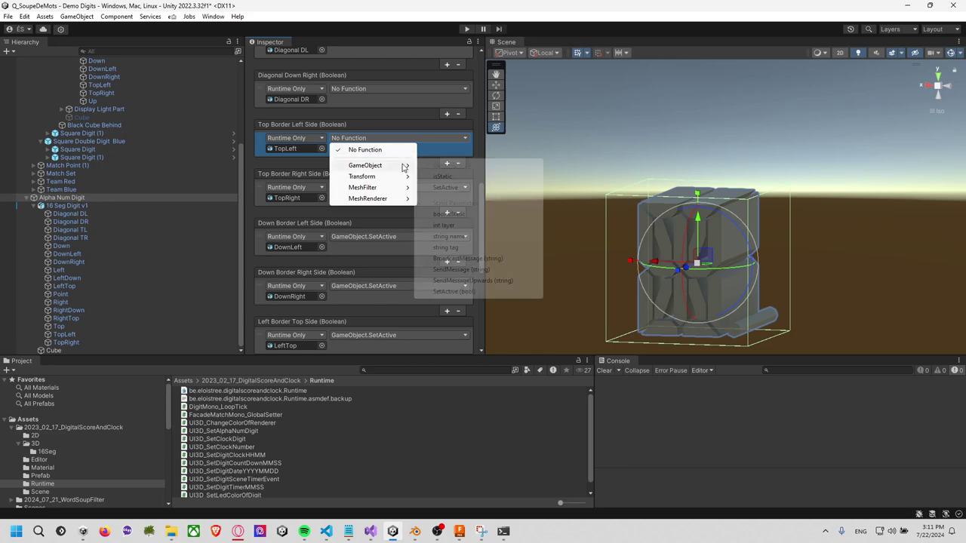
left_click(461, 187)
Make the four Diagonal events call GameObject.SetActive
scroll(400, 158, "up", 1)
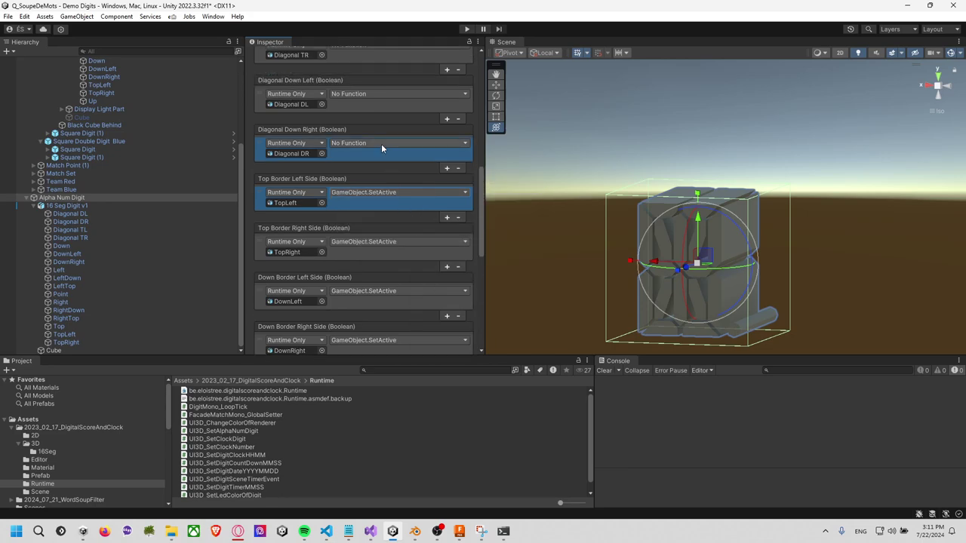
left_click(381, 143)
mouse_move(365, 170)
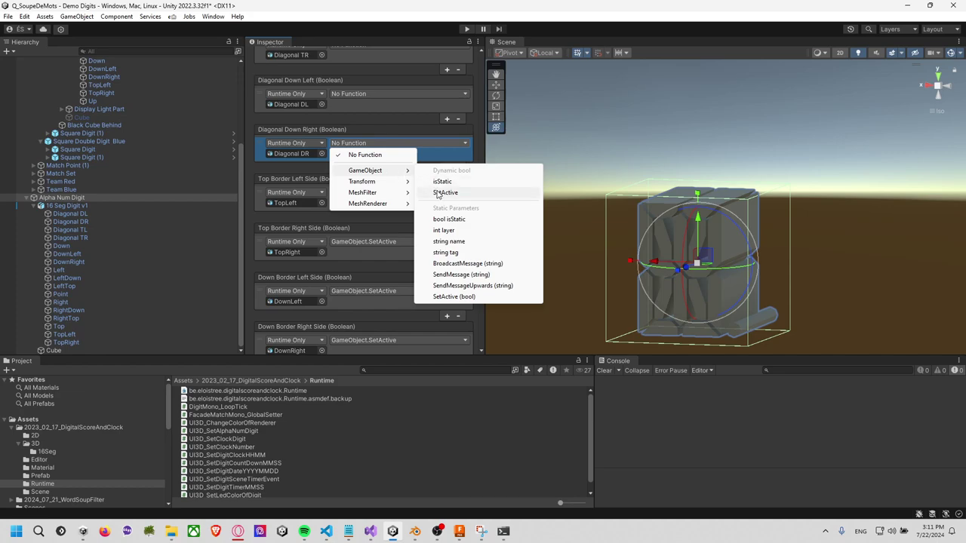
left_click(445, 192)
scroll(402, 179, "up", 1)
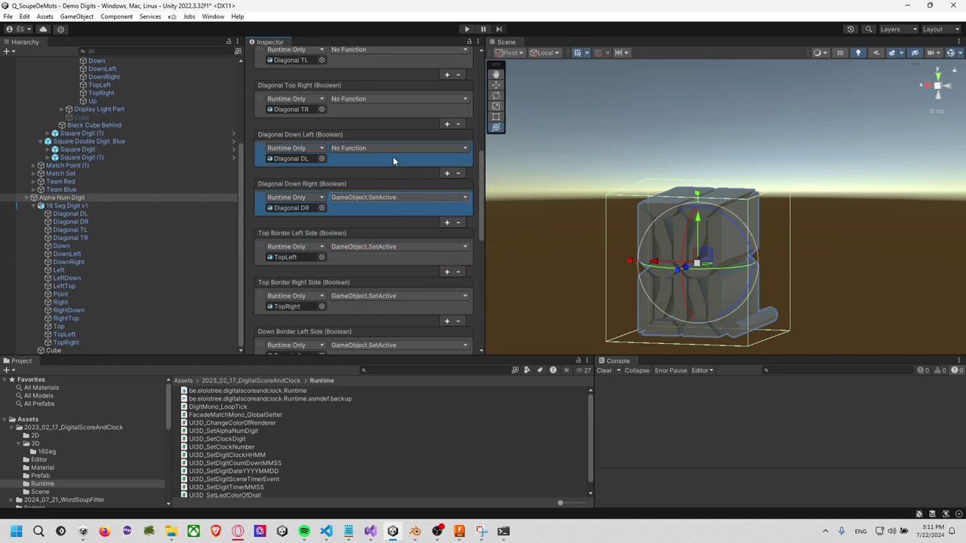
left_click(383, 148)
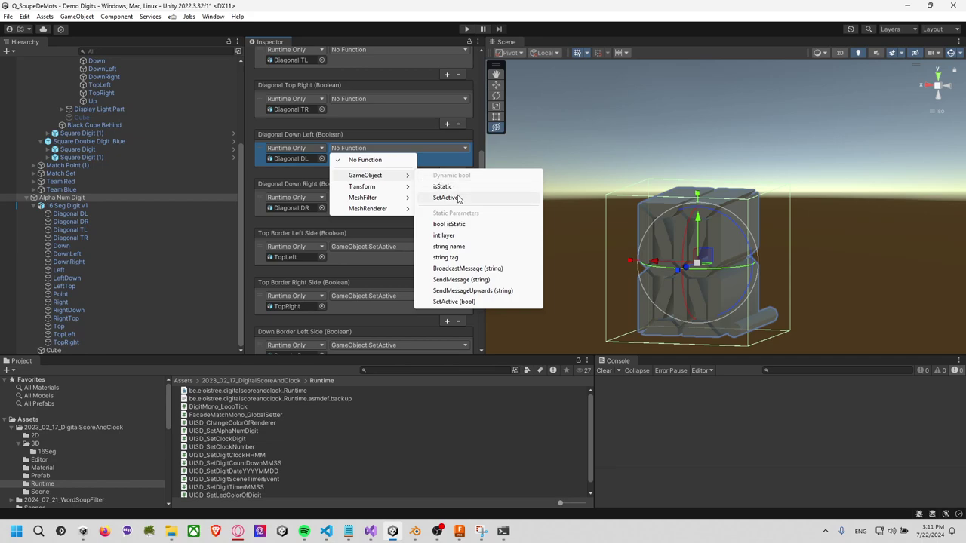
left_click(444, 196)
scroll(410, 181, "up", 1)
left_click(394, 153)
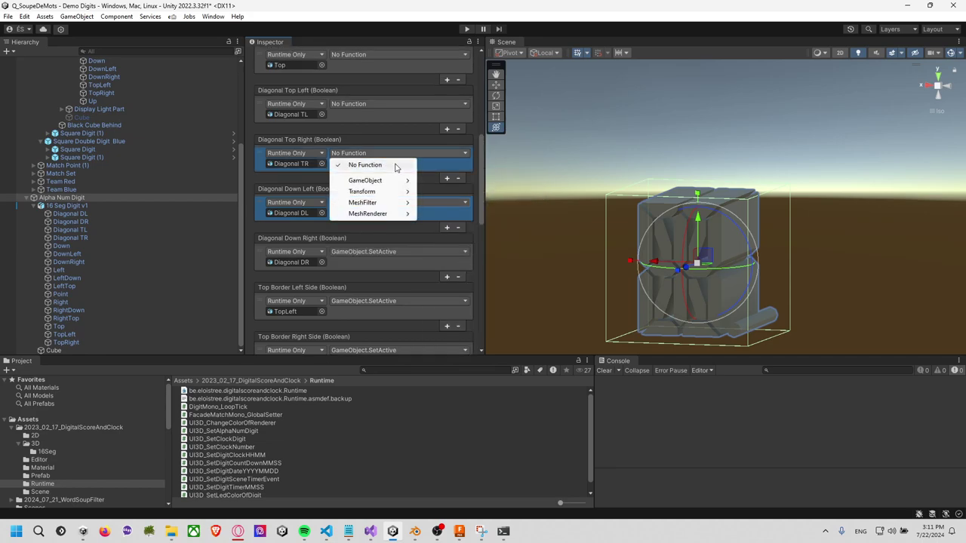
left_click(504, 199)
scroll(404, 184, "up", 1)
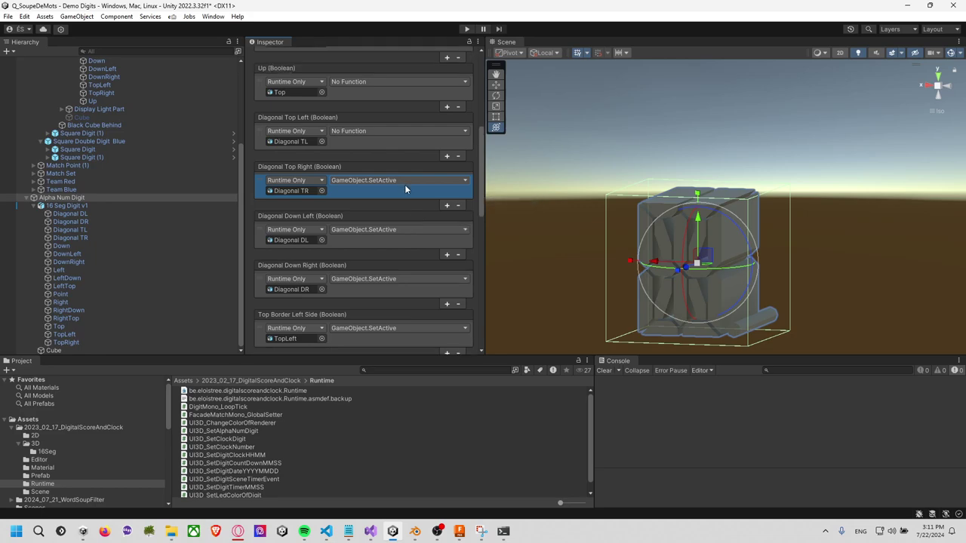
left_click(378, 158)
mouse_move(365, 186)
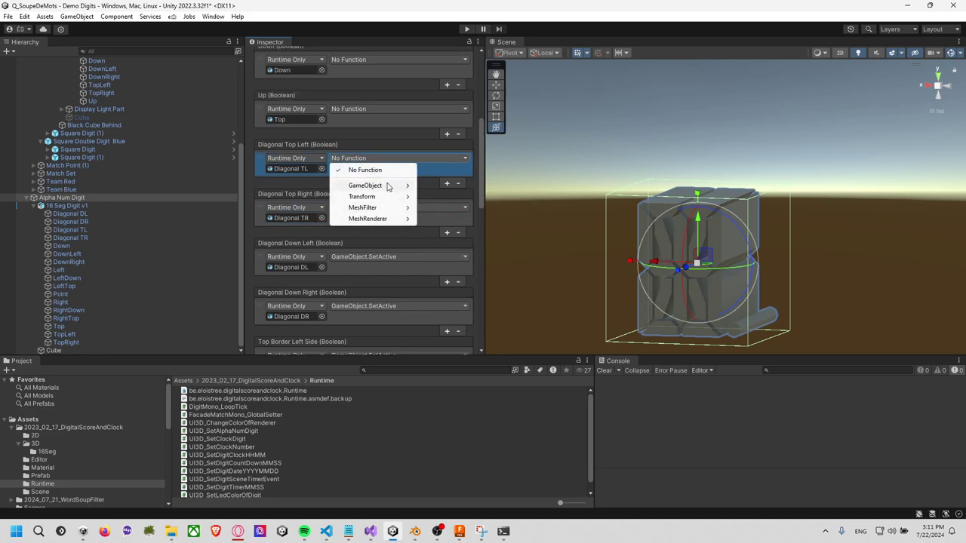
left_click(465, 207)
Make Up, Down, Right and Left call GameObject.SetActive, then open the script in Visual Studio
scroll(363, 164, "up", 1)
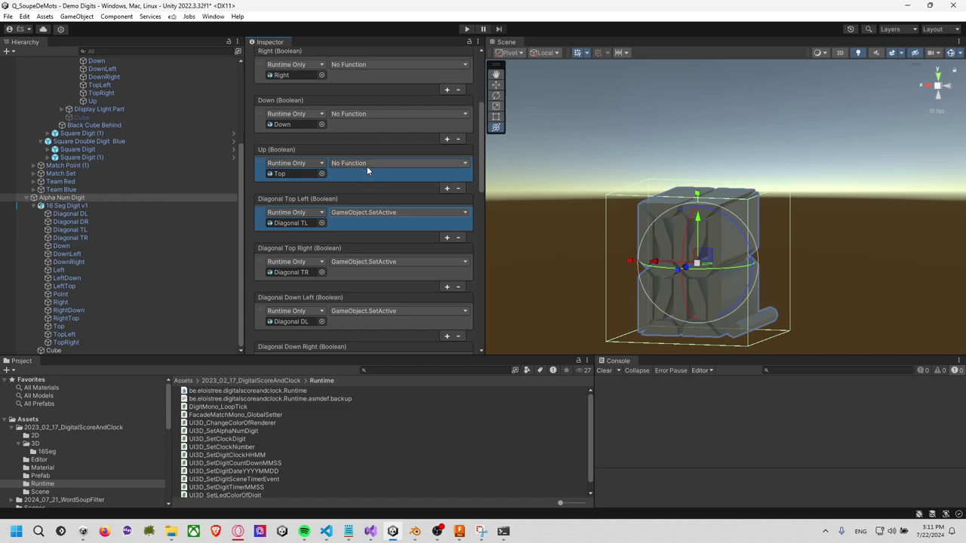
left_click(365, 165)
left_click(460, 213)
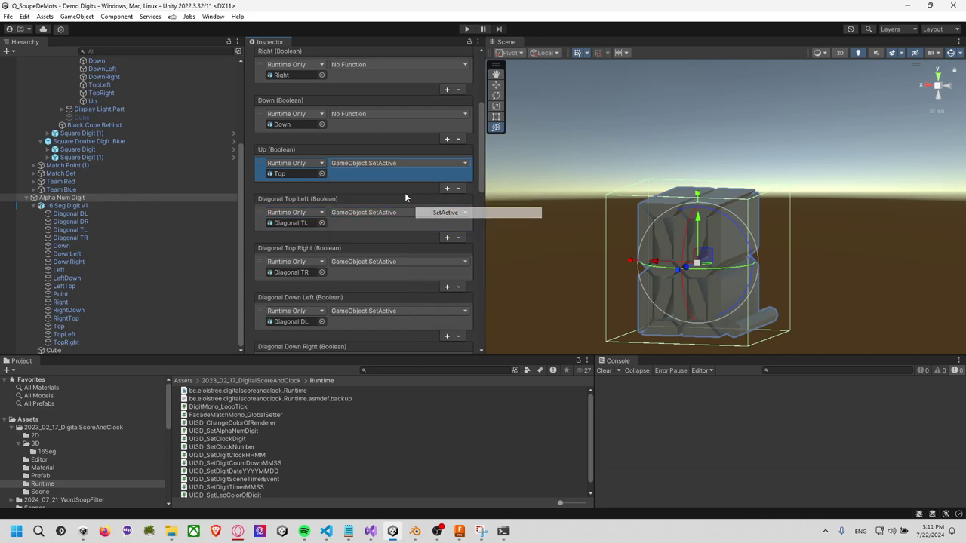
scroll(401, 191, "up", 1)
left_click(385, 167)
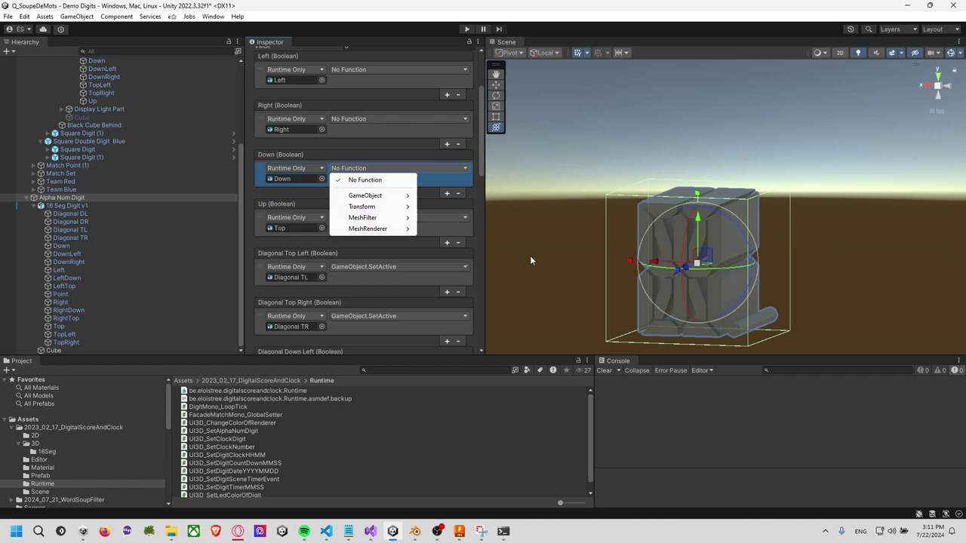
left_click(452, 218)
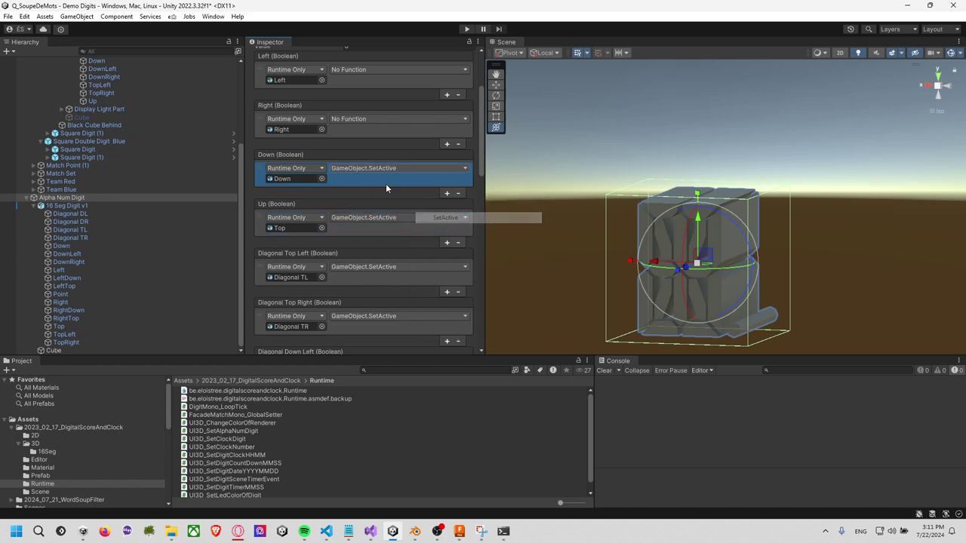
scroll(386, 183, "up", 1)
left_click(372, 180)
mouse_move(365, 200)
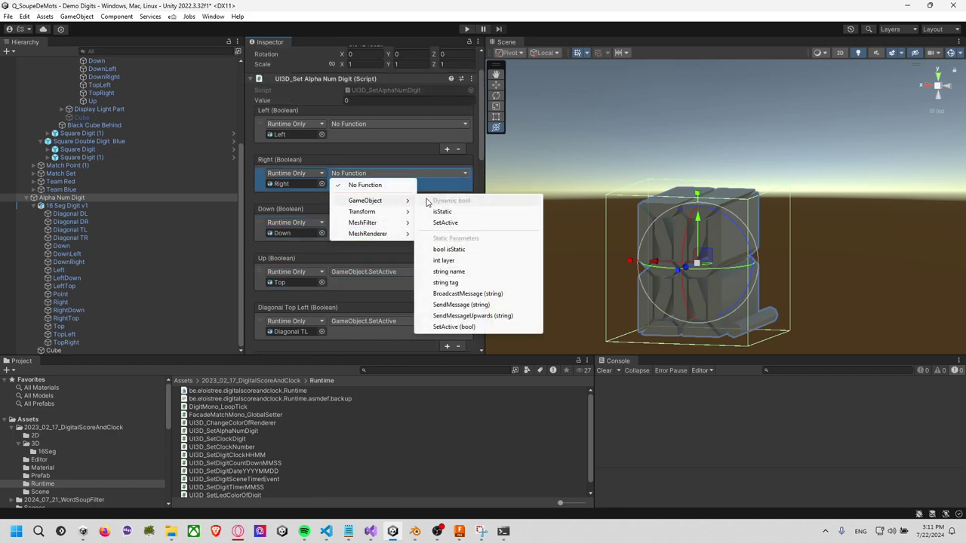
left_click(445, 223)
left_click(397, 124)
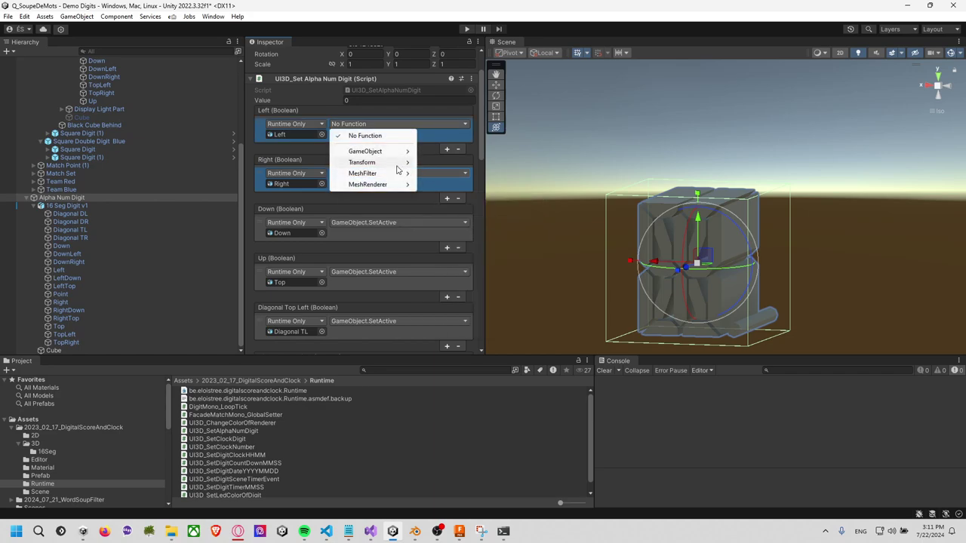
mouse_move(370, 151)
left_click(439, 173)
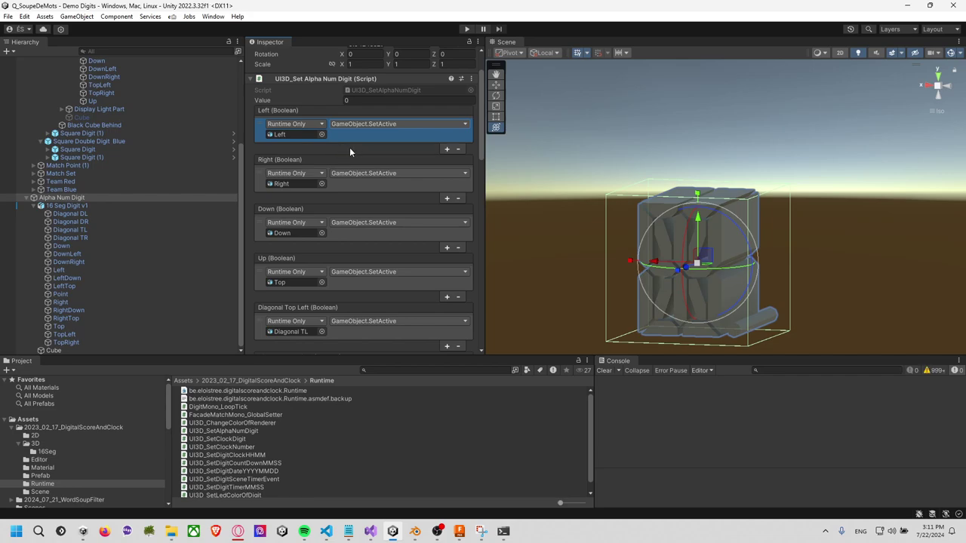
left_click(375, 99)
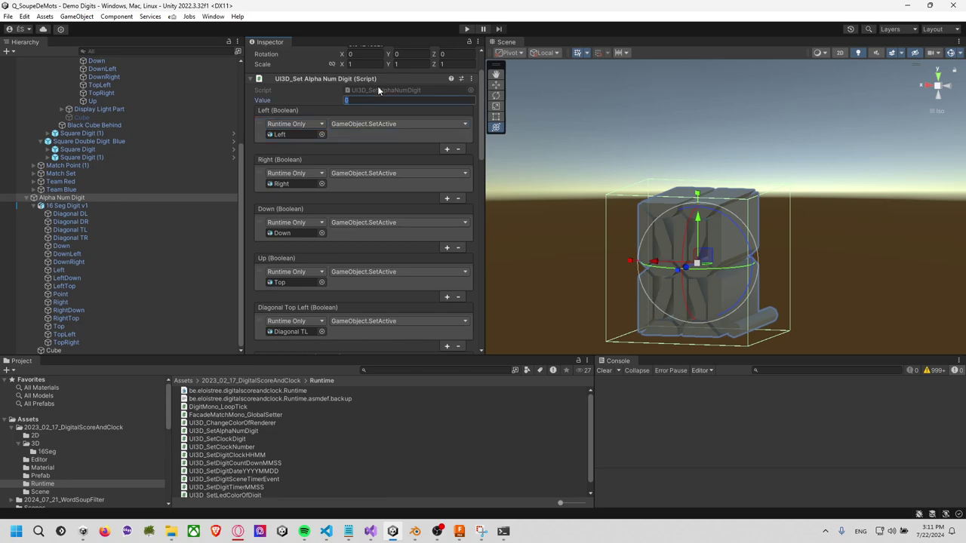
double_click(377, 89)
Change m_value's type from int to char and save the script
scroll(328, 182, "down", 5)
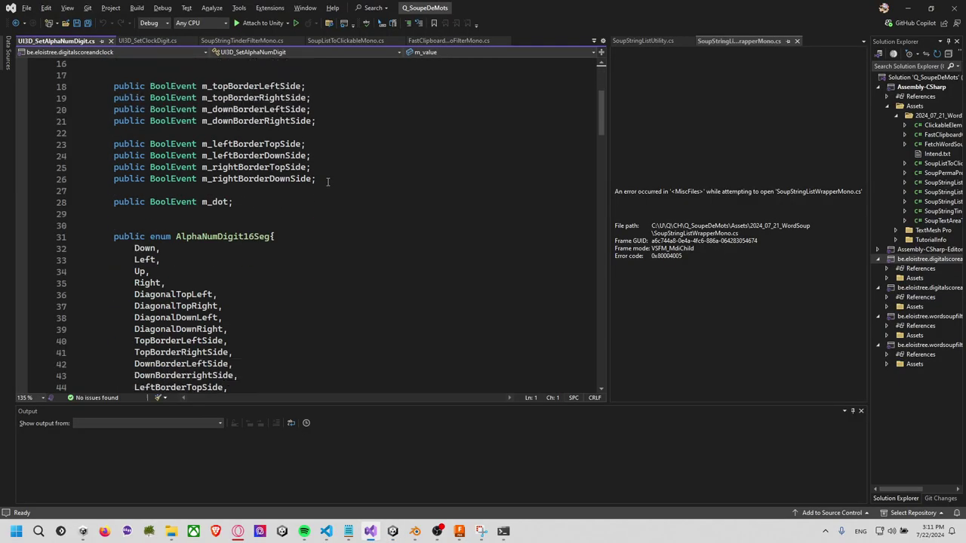
scroll(327, 182, "down", 4)
scroll(331, 181, "down", 10)
scroll(334, 185, "down", 4)
scroll(337, 191, "up", 3)
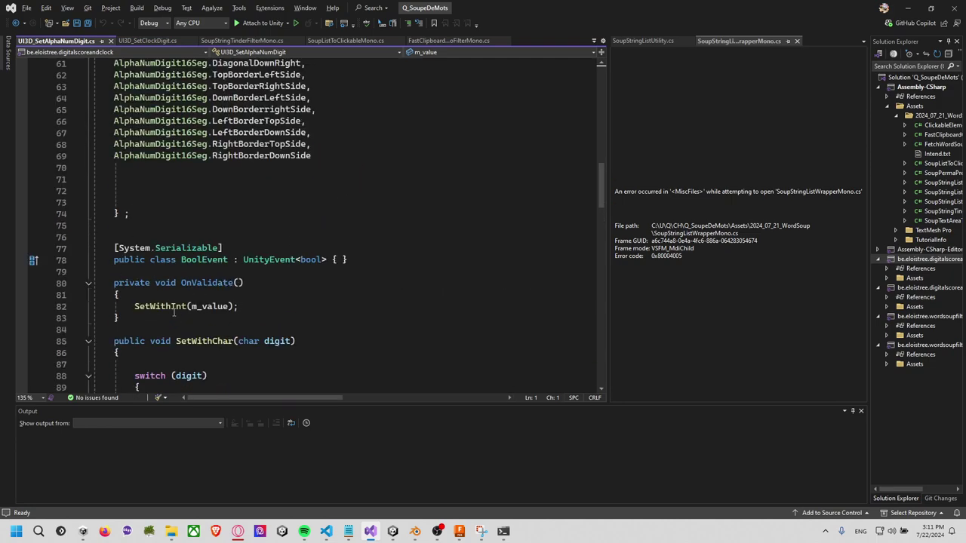
mouse_move(209, 306)
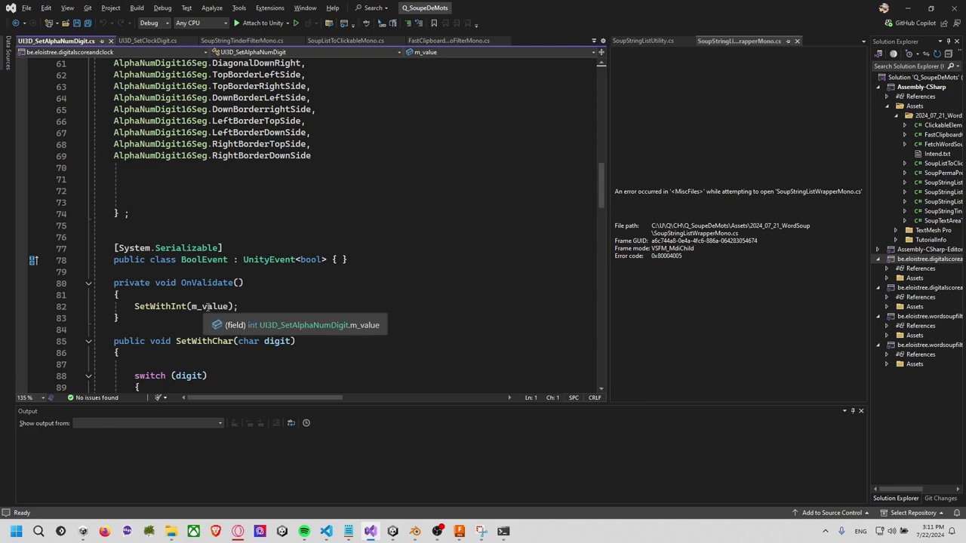
scroll(211, 305, "down", 2)
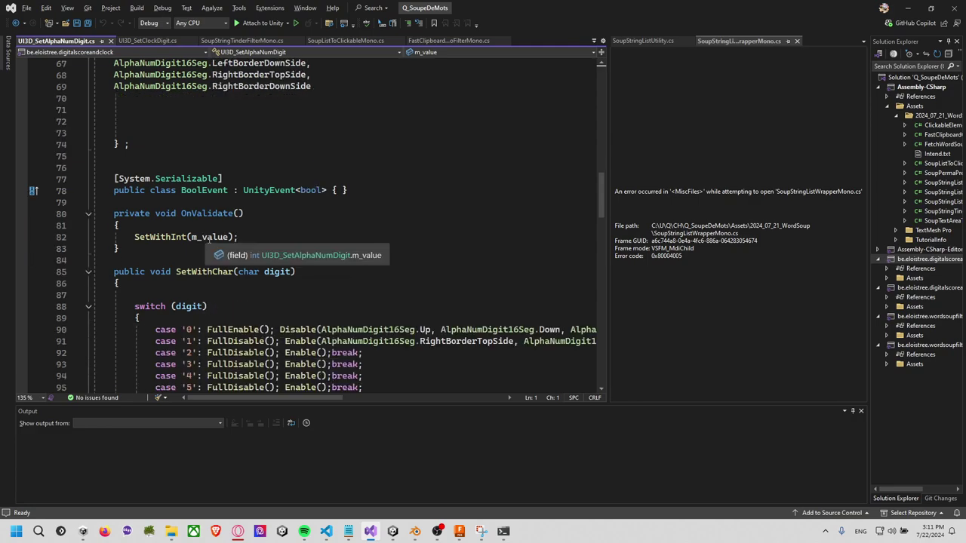
scroll(209, 240, "up", 5)
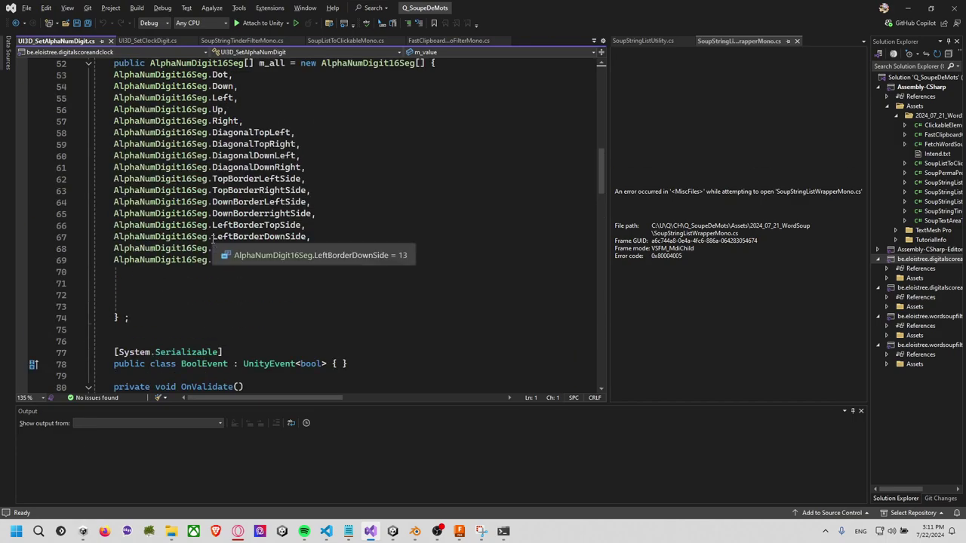
scroll(209, 240, "up", 9)
scroll(196, 230, "up", 8)
double_click(157, 120)
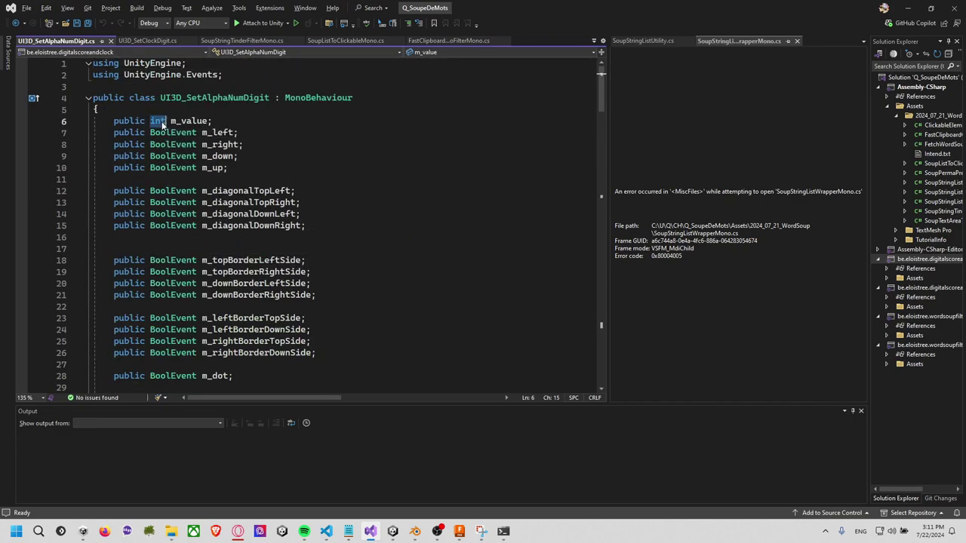
type("char")
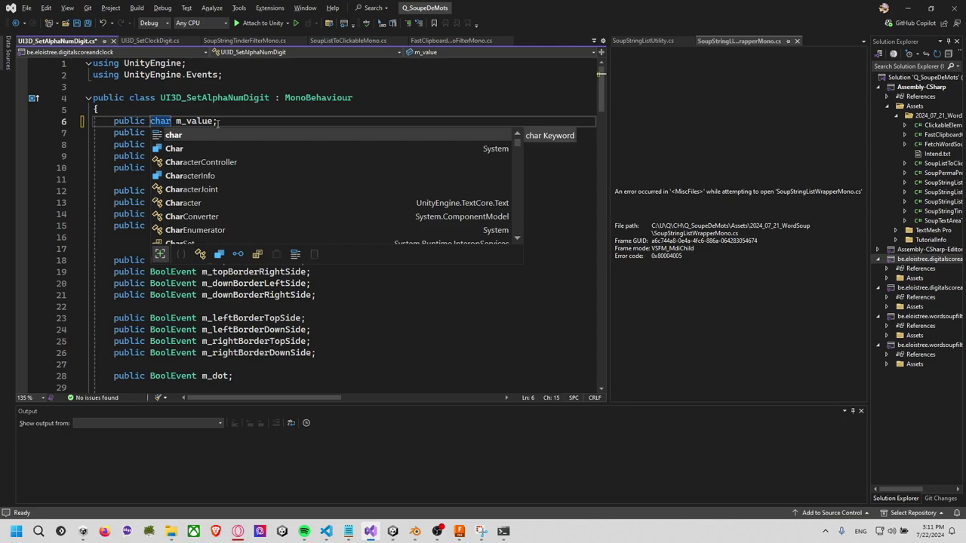
key("ctrl+s")
Make OnValidate call SetWithChar instead of SetWithInt
scroll(245, 167, "down", 8)
scroll(245, 167, "down", 9)
scroll(245, 167, "down", 8)
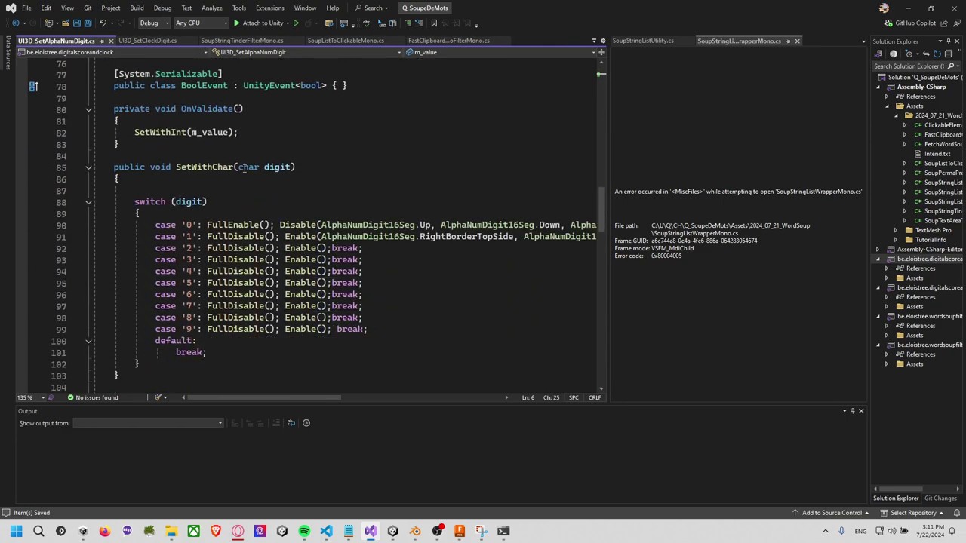
scroll(238, 192, "up", 2)
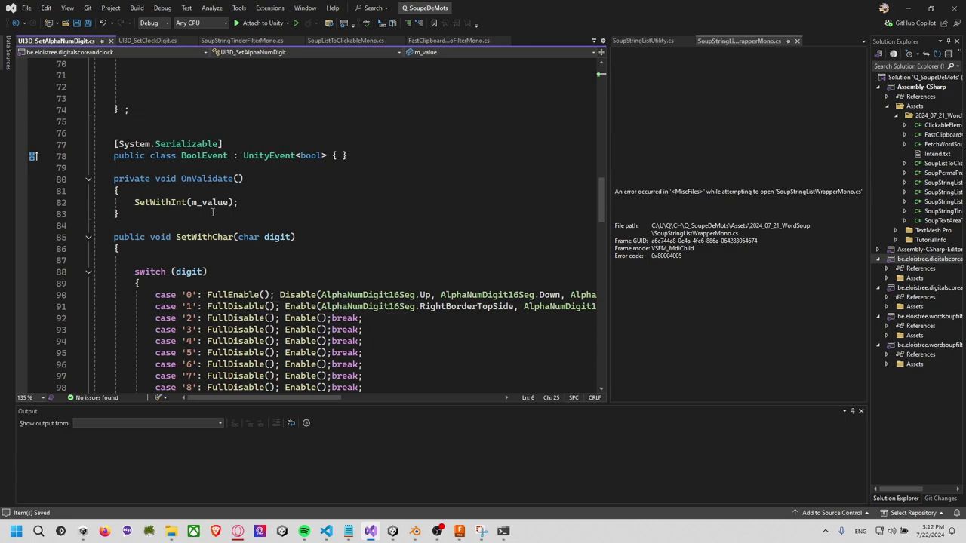
left_click(203, 237)
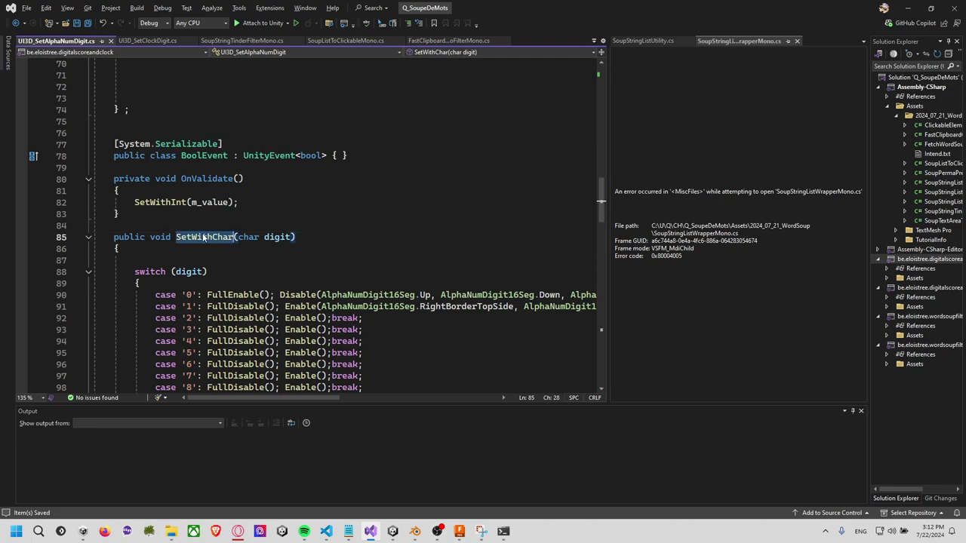
double_click(160, 202)
type("SetWithChar")
left_click(309, 226)
Widen the code editor to review SetWithChar's long case lines, then return to Unity
left_click(290, 264)
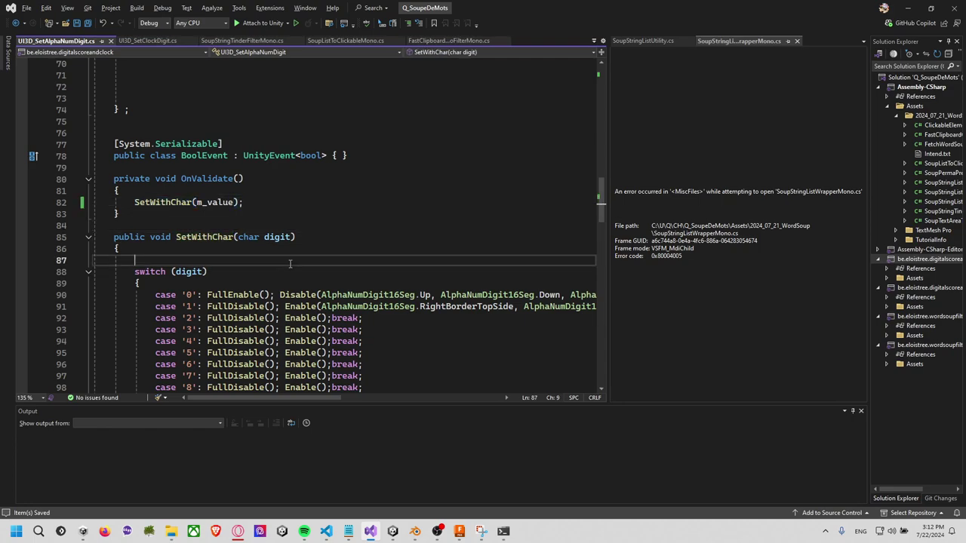
scroll(249, 241, "down", 1)
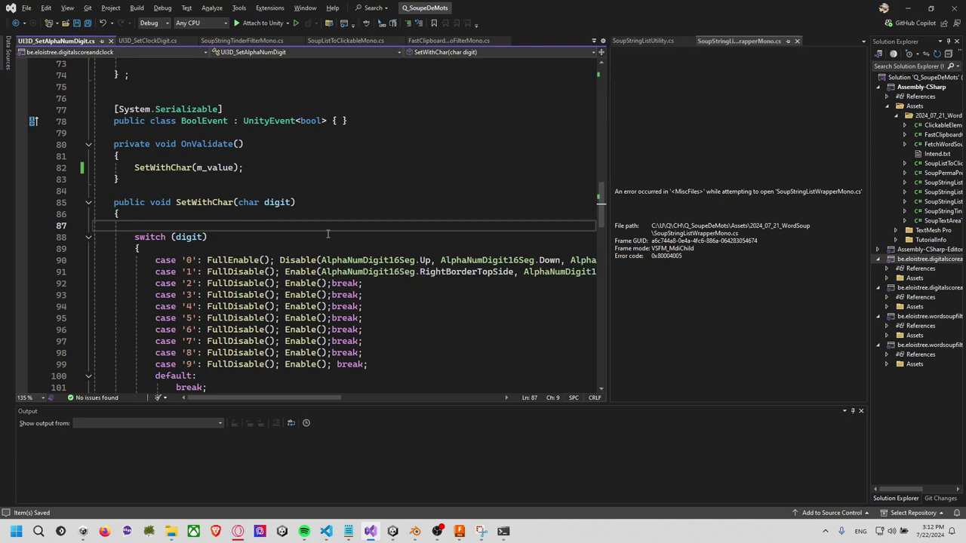
scroll(326, 236, "down", 2)
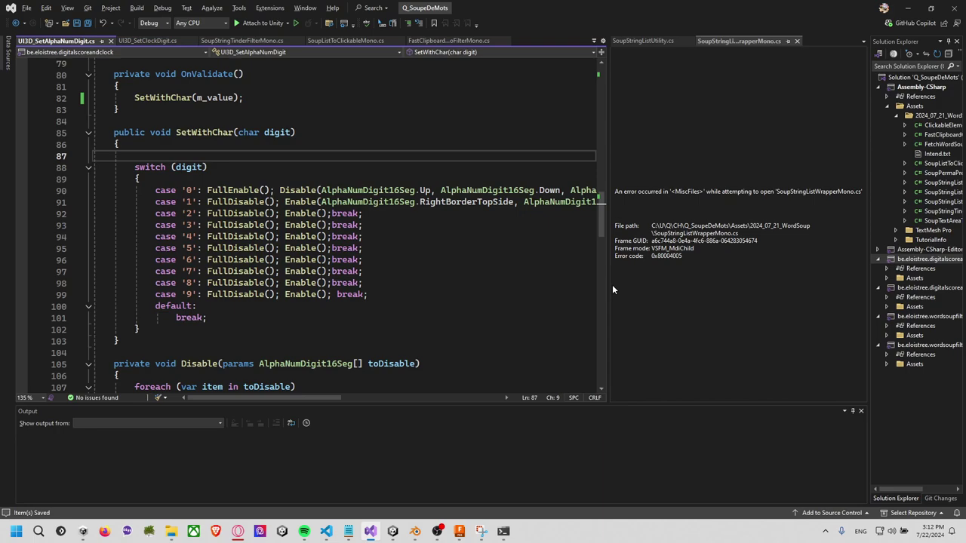
left_click_drag(610, 284, 848, 288)
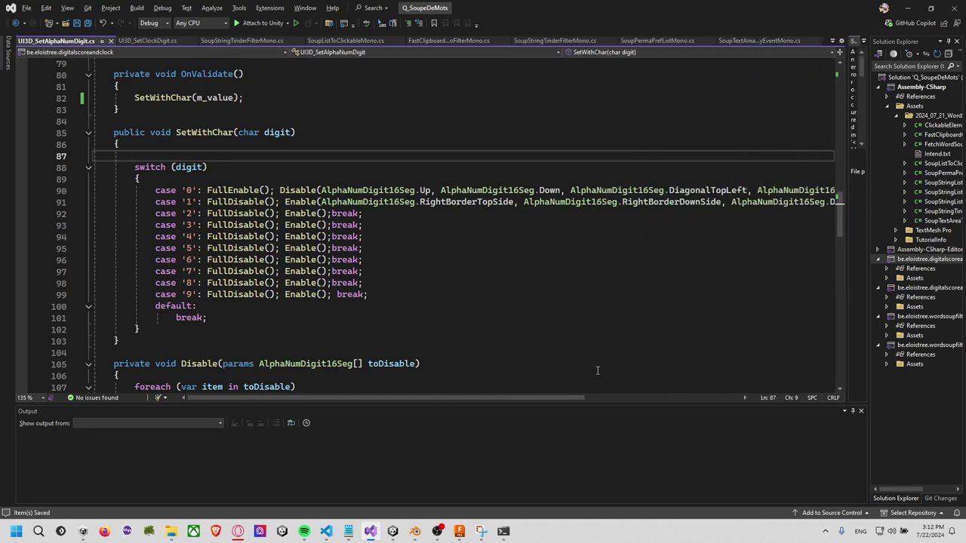
mouse_move(546, 398)
left_mouse_down()
mouse_move(659, 385)
mouse_move(531, 348)
left_mouse_up()
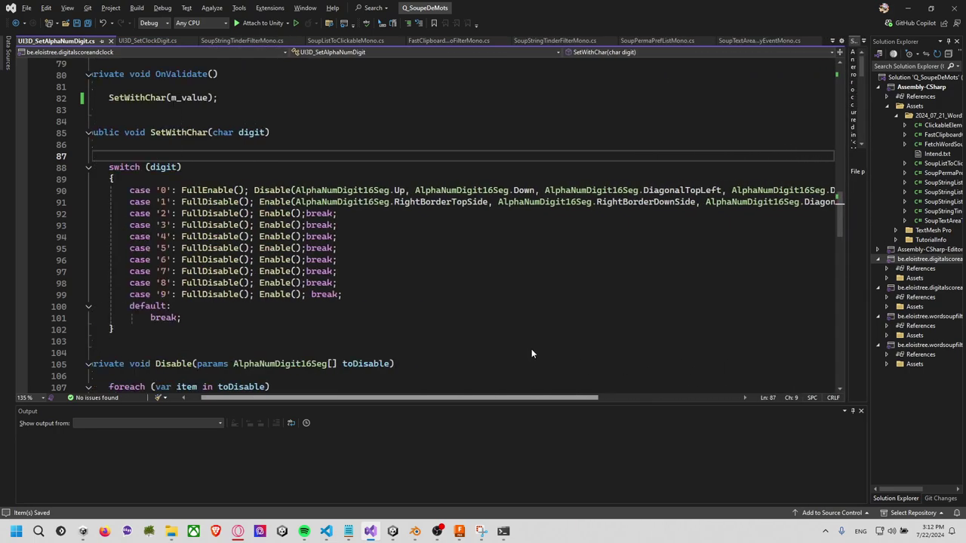
left_click(389, 237)
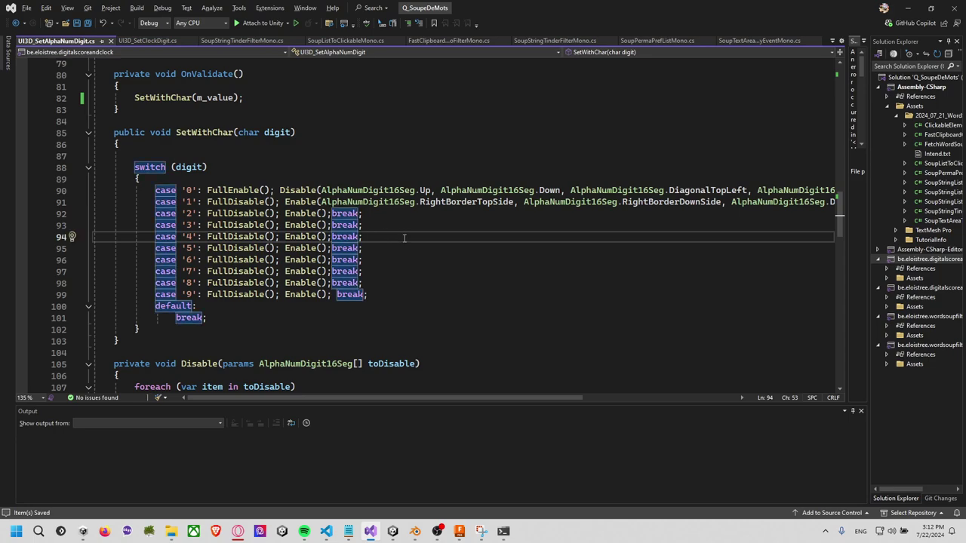
key("alt+Tab")
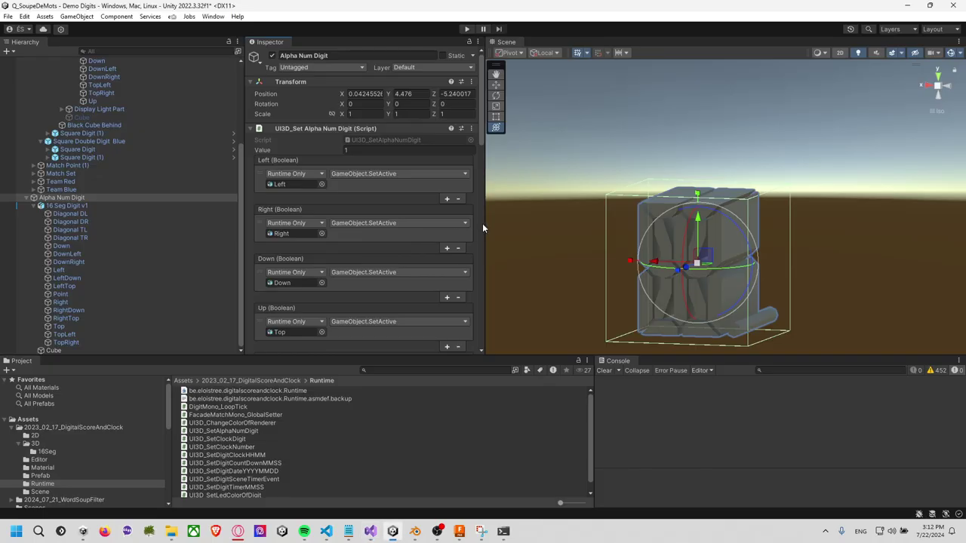
Set the Left, Right, Down, Up, Diagonal Top Left and Diagonal Top Right events to Editor And Runtime
left_click(313, 174)
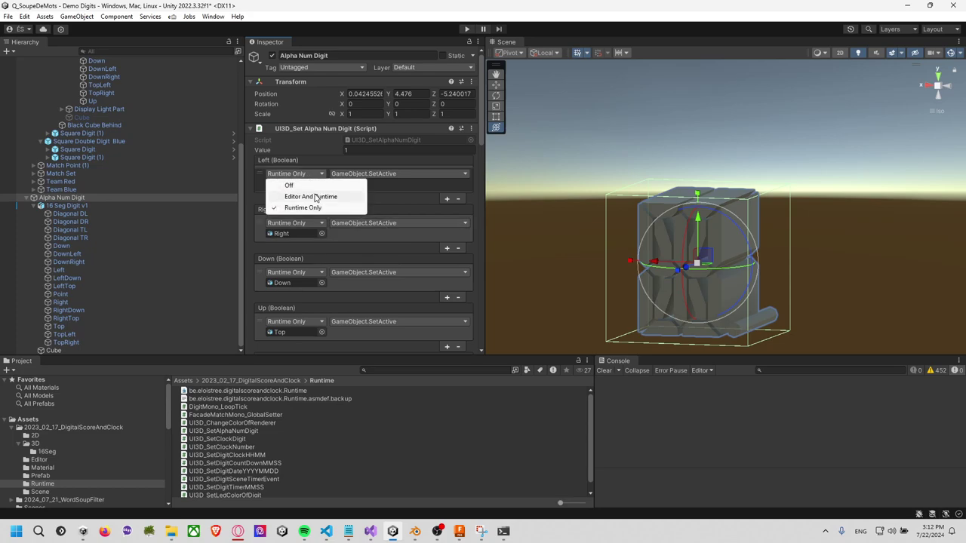
left_click(316, 199)
left_click(310, 223)
left_click(322, 243)
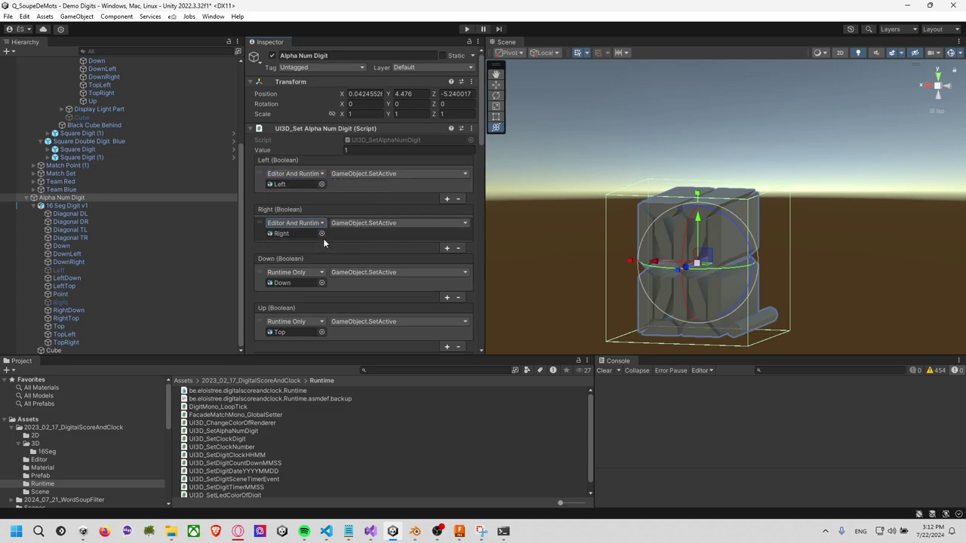
left_click(320, 273)
left_click(326, 295)
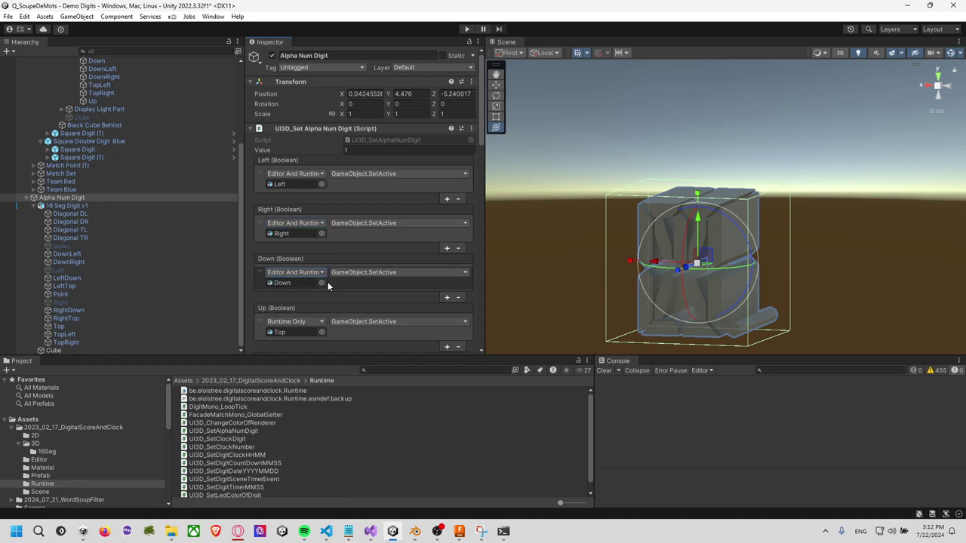
scroll(317, 279, "down", 3)
left_click(313, 267)
left_click(318, 291)
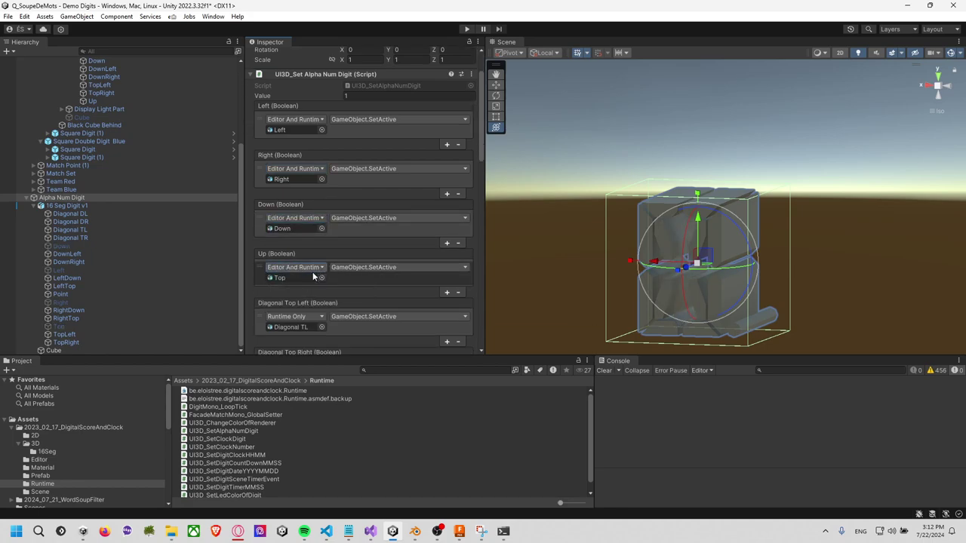
scroll(309, 280, "down", 3)
left_click(313, 264)
left_click(311, 284)
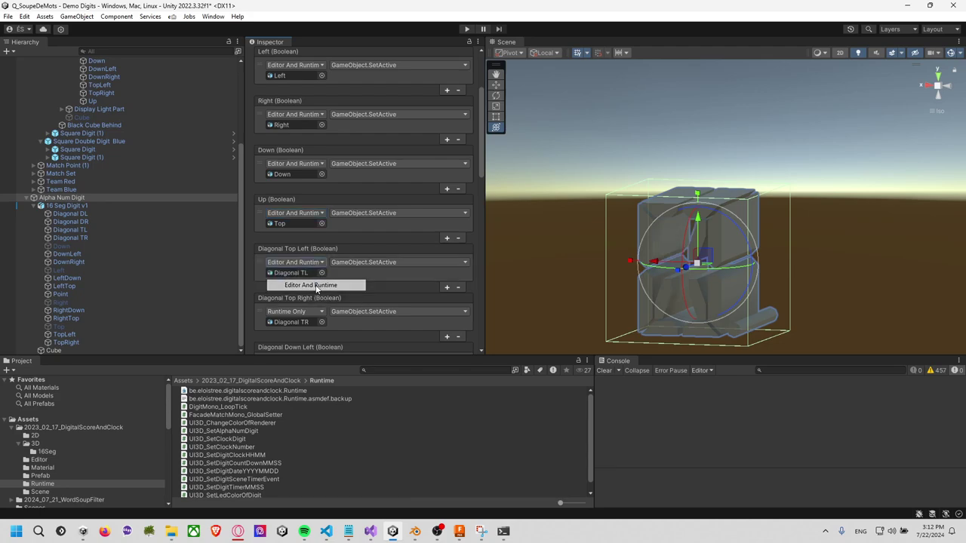
left_click(311, 309)
left_click(312, 334)
scroll(313, 320, "down", 1)
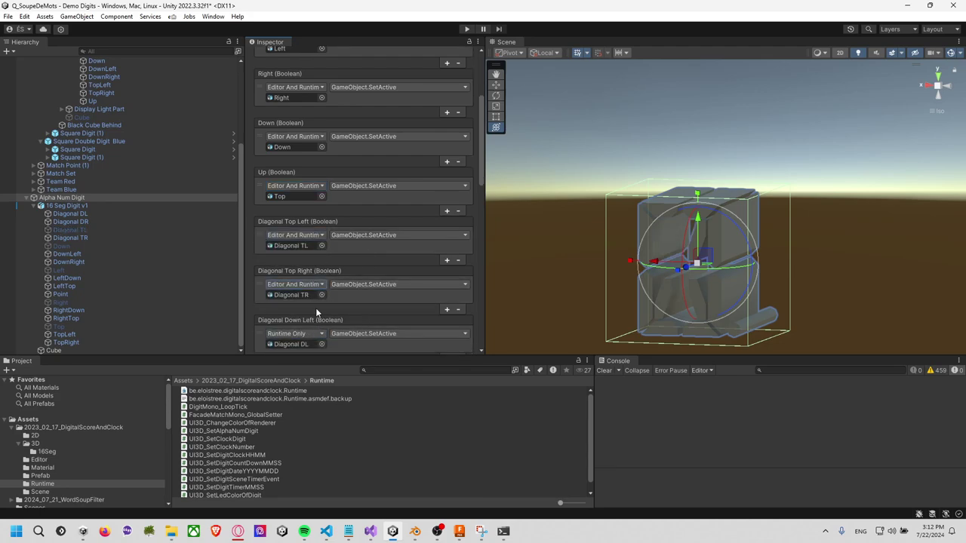
scroll(316, 298, "down", 2)
Set Diagonal Down Left/Right and Top and Down Border Left/Right Side events to Editor And Runtime
left_click(318, 278)
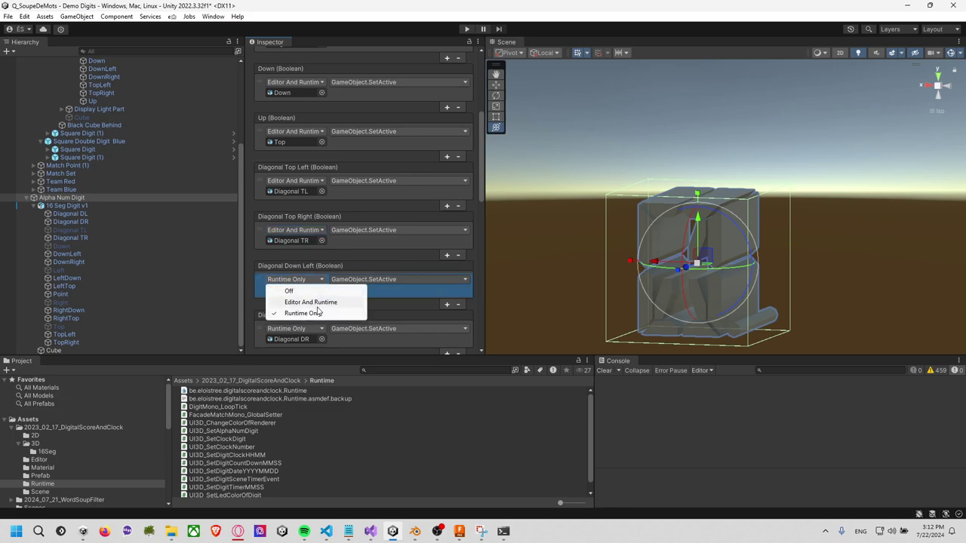
left_click(316, 302)
scroll(316, 311, "down", 1)
left_click(316, 301)
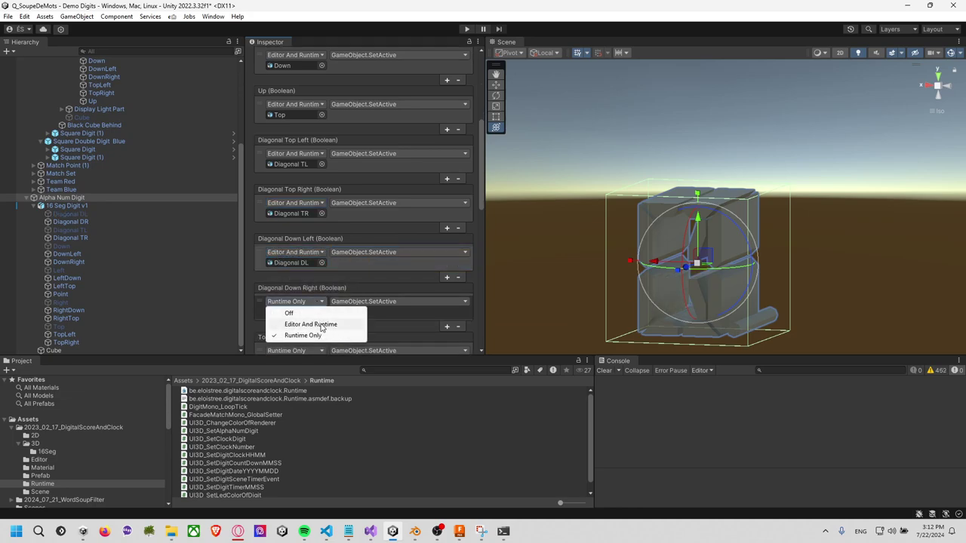
left_click(319, 323)
scroll(315, 298, "down", 1)
scroll(315, 295, "down", 1)
left_click(315, 296)
left_click(318, 319)
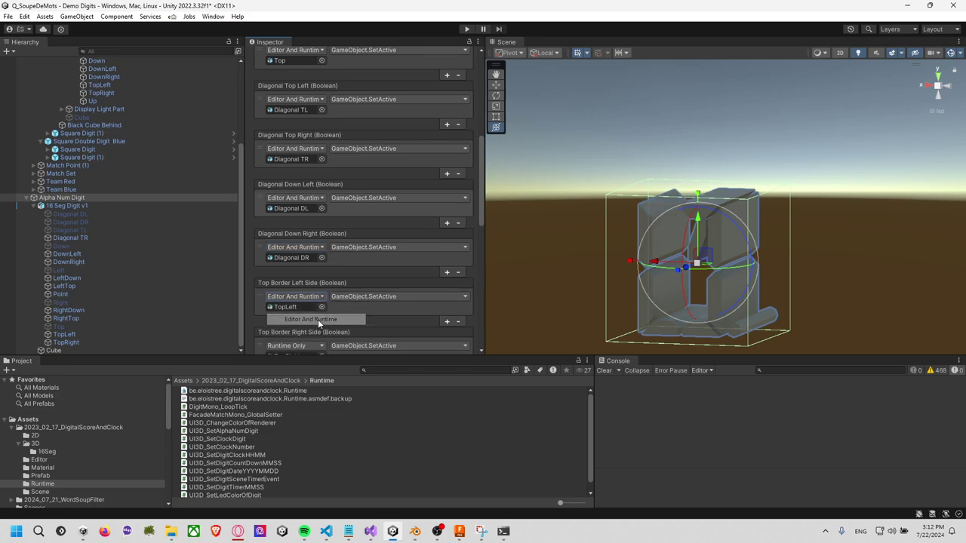
scroll(318, 319, "down", 1)
left_click(314, 318)
left_click(310, 341)
scroll(309, 320, "down", 2)
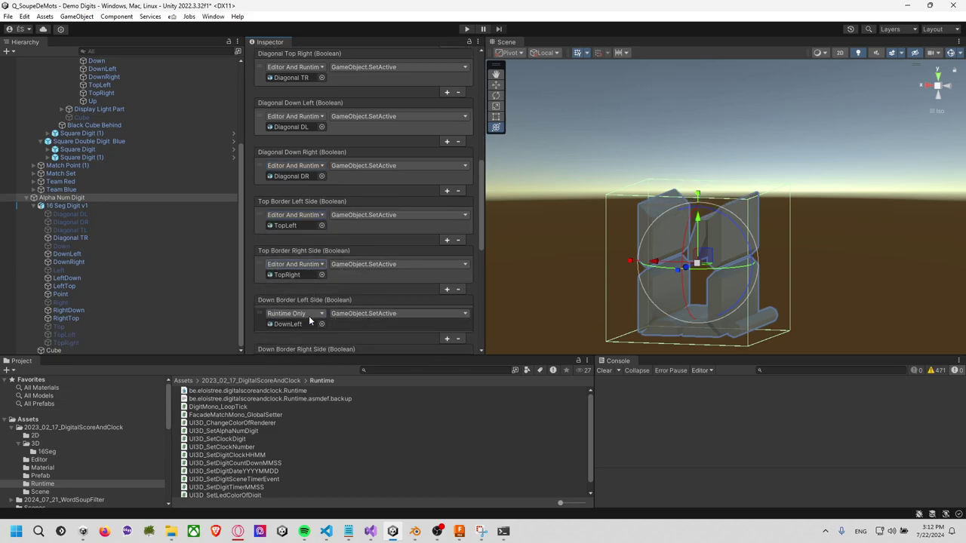
left_click(310, 315)
left_click(322, 336)
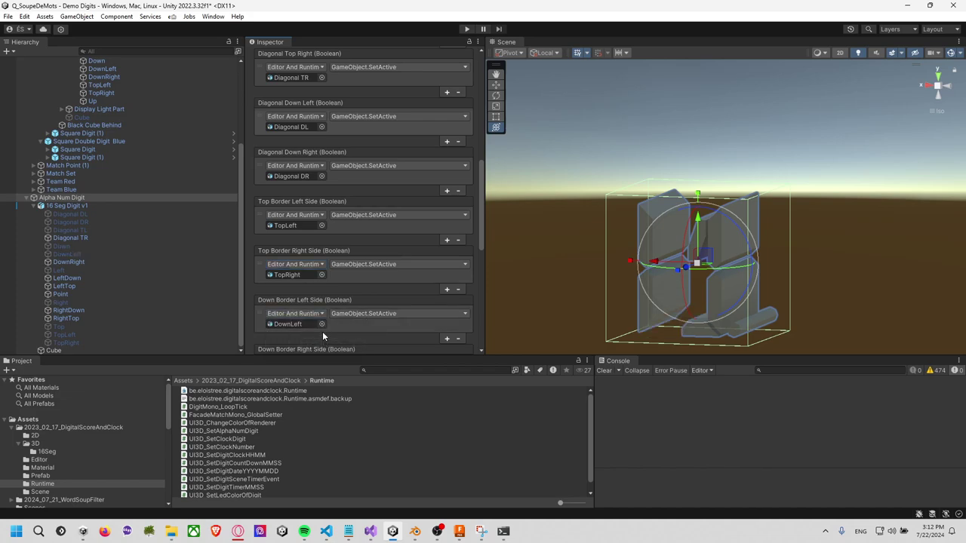
scroll(322, 331, "down", 2)
left_click(310, 308)
left_click(316, 327)
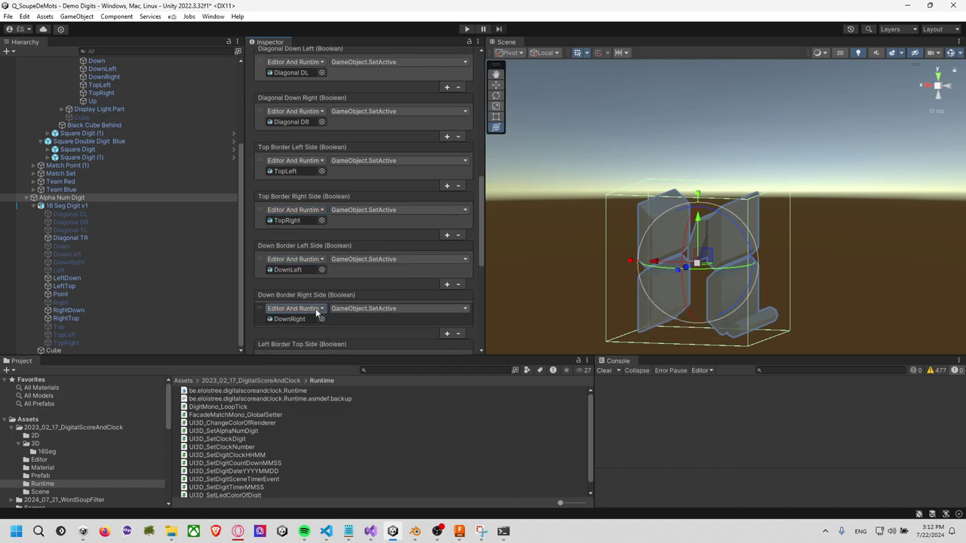
scroll(305, 296, "down", 2)
scroll(305, 291, "down", 3)
Set the Left and Right Border Top/Down Side events and the Dot event to Editor And Runtime
left_click(310, 223)
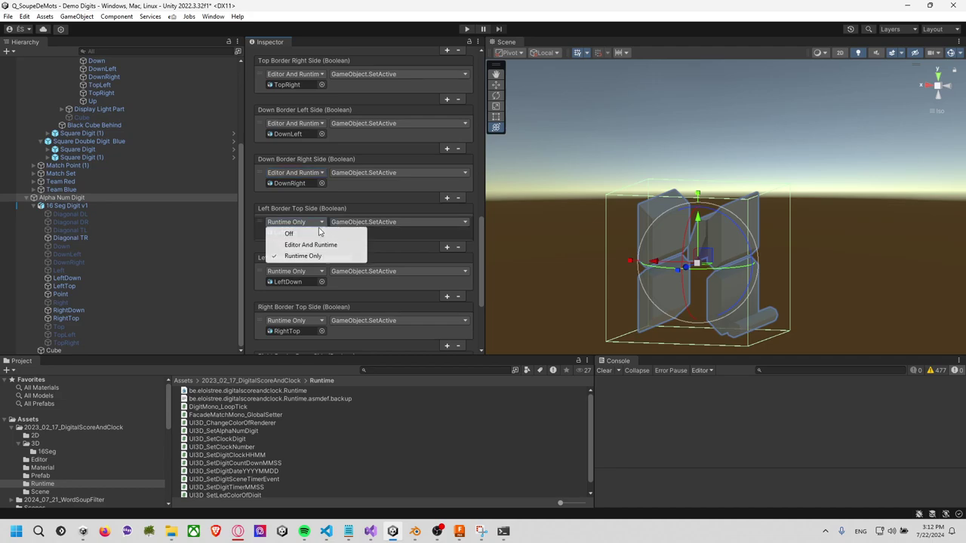
left_click(318, 245)
left_click(310, 271)
left_click(311, 293)
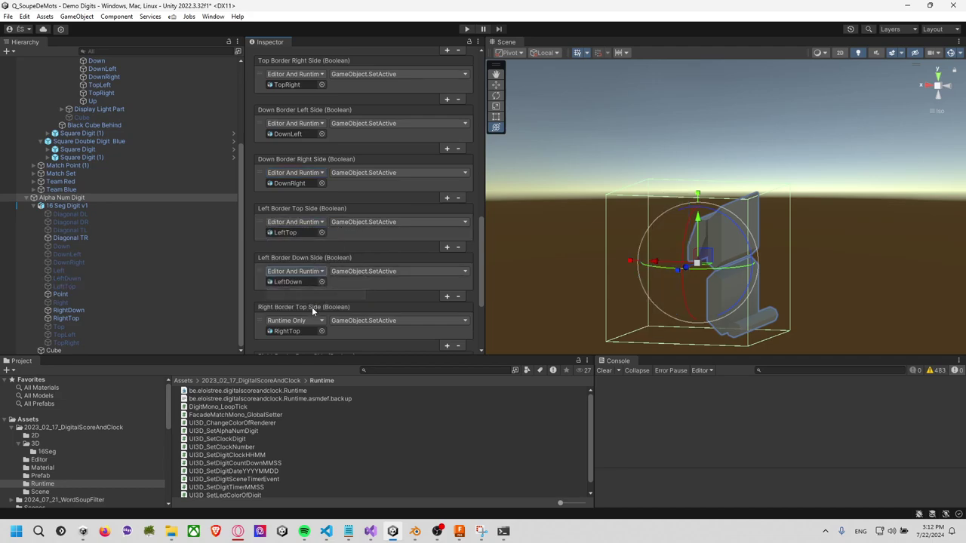
left_click(313, 321)
scroll(288, 314, "down", 3)
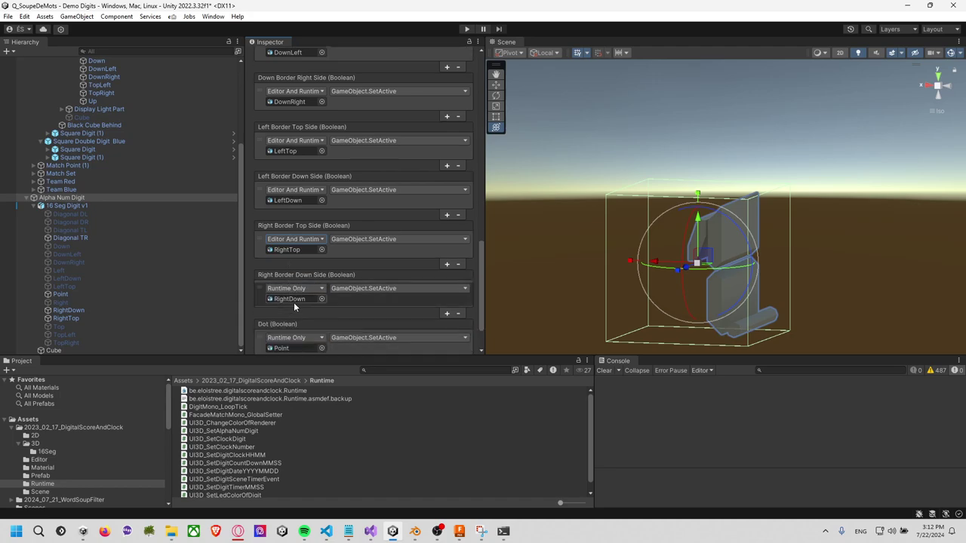
left_click(293, 302)
left_click(313, 311)
left_click(313, 312)
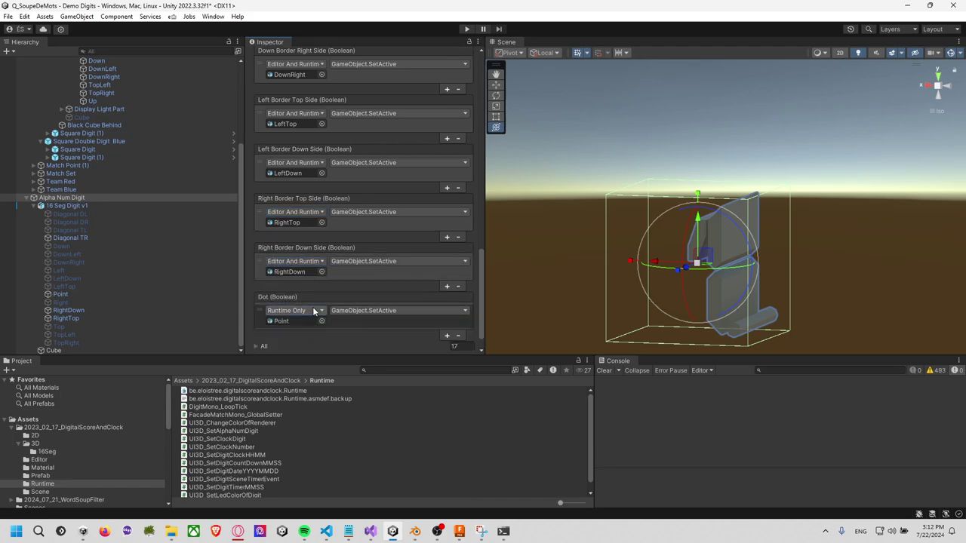
left_click(302, 330)
scroll(301, 305, "down", 1)
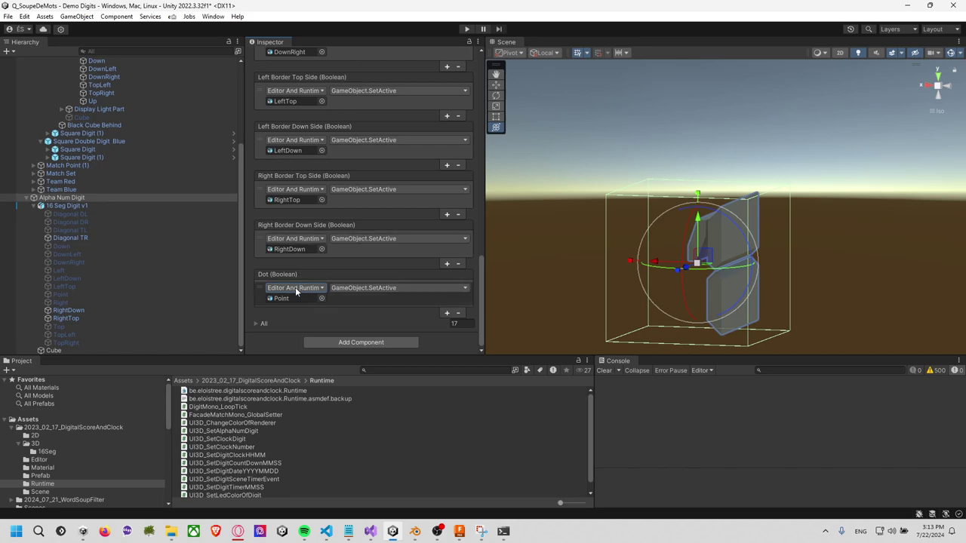
Inspect the RightDown and Diagonal TR segments, then check which object Diagonal Top Right toggles
left_click(275, 323)
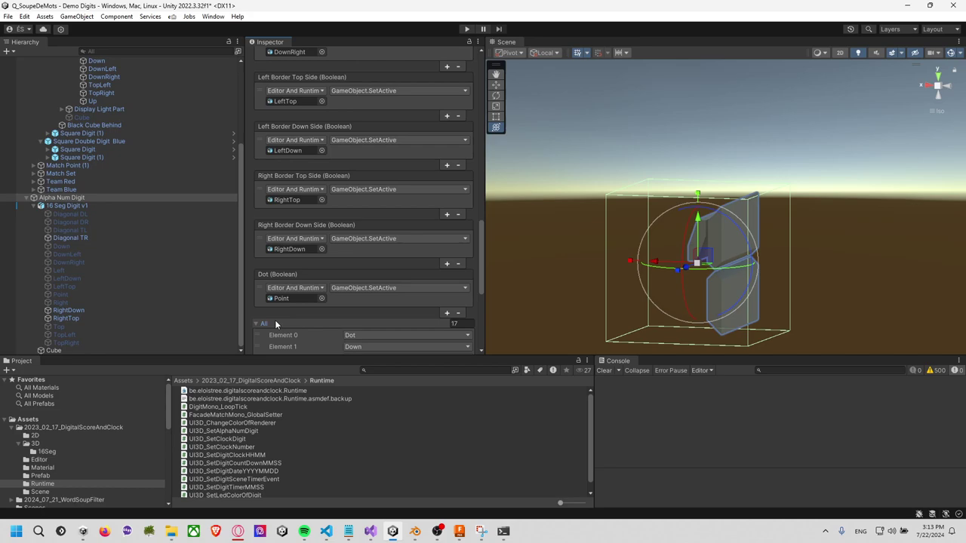
left_click(274, 323)
left_click(302, 298)
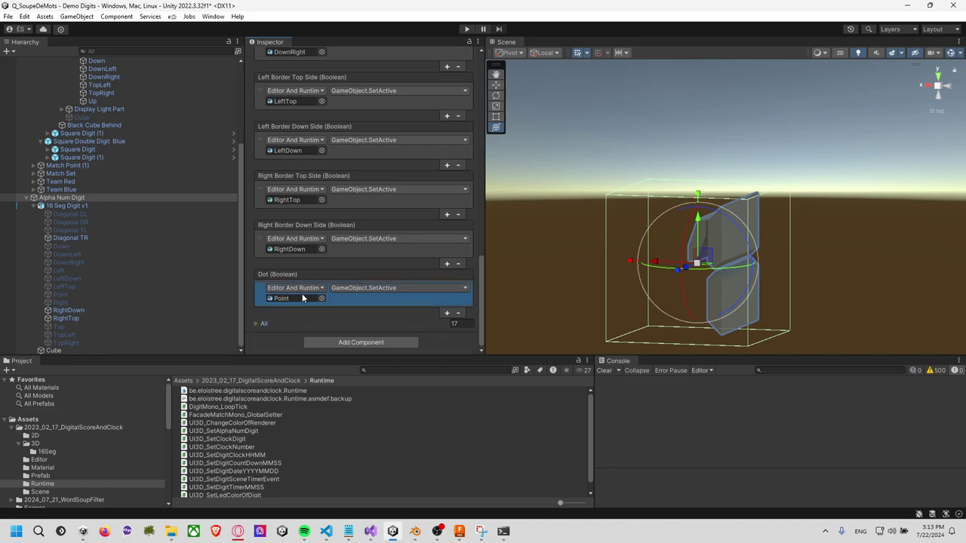
left_click(152, 310)
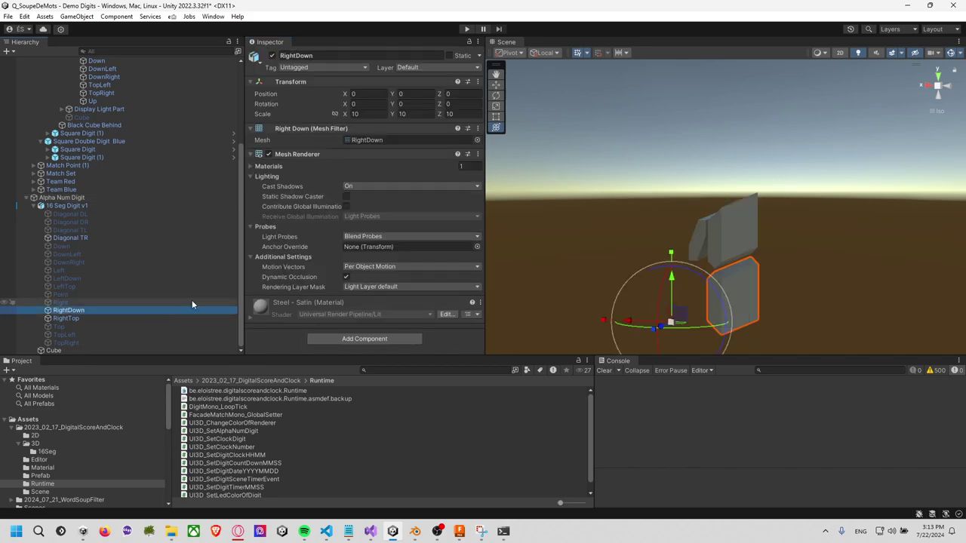
left_click(87, 208)
mouse_move(69, 229)
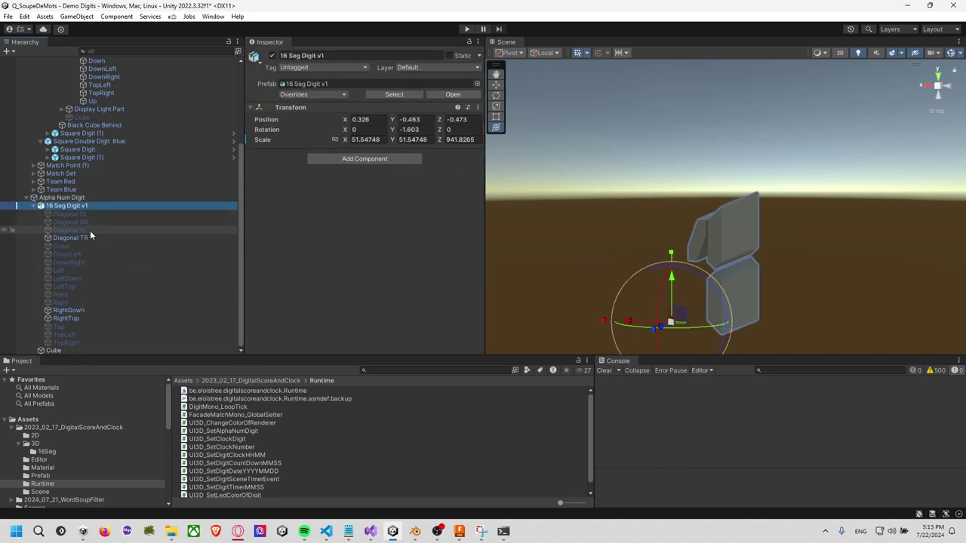
left_click(92, 237)
left_click(104, 198)
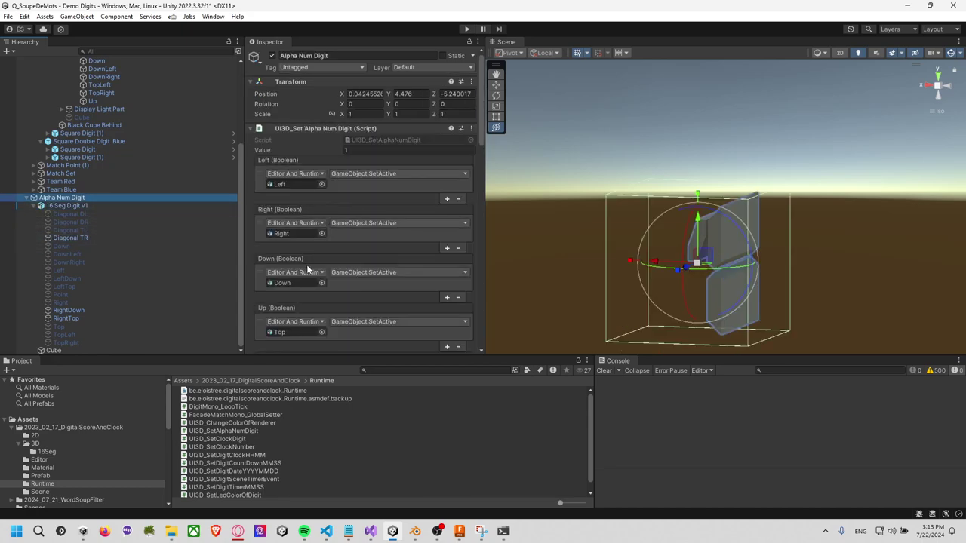
scroll(302, 317, "down", 3)
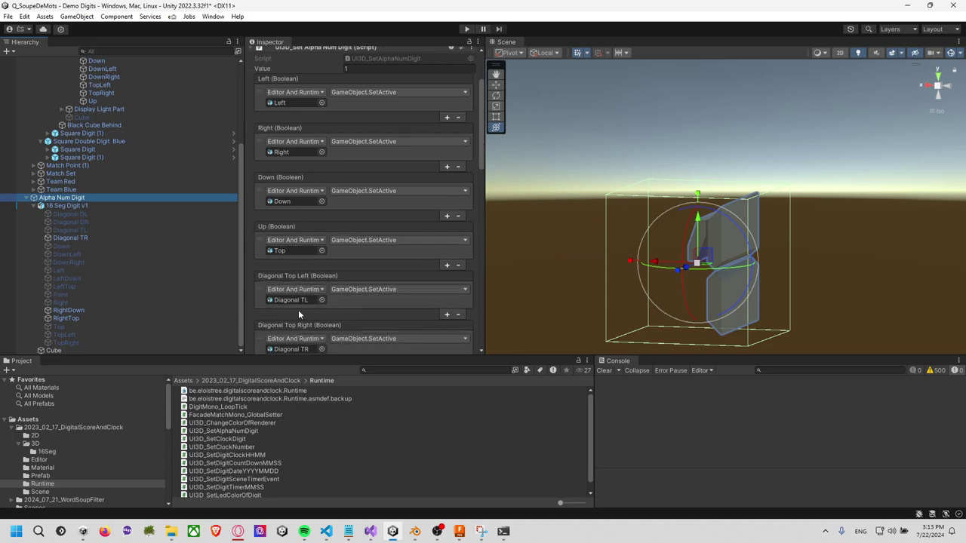
scroll(301, 294, "down", 1)
scroll(302, 280, "down", 2)
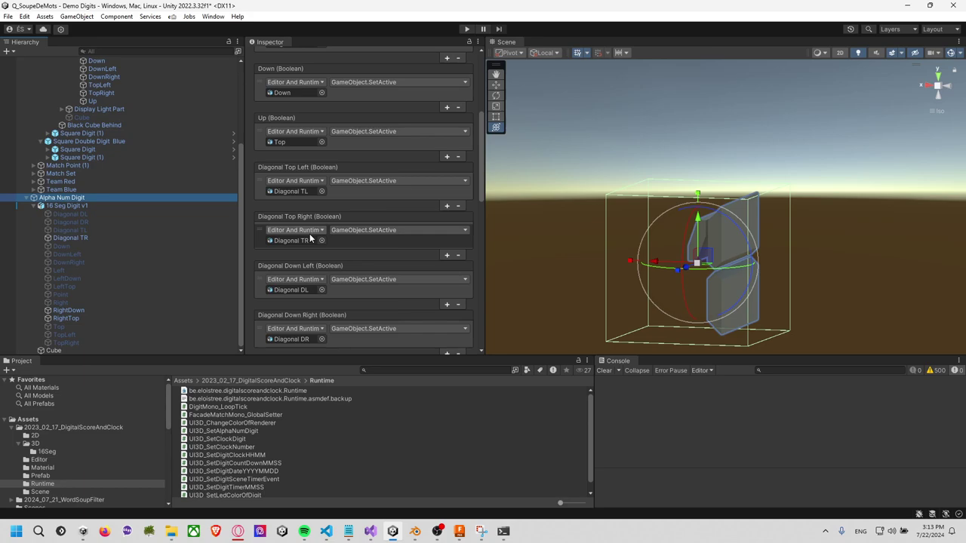
left_click(306, 241)
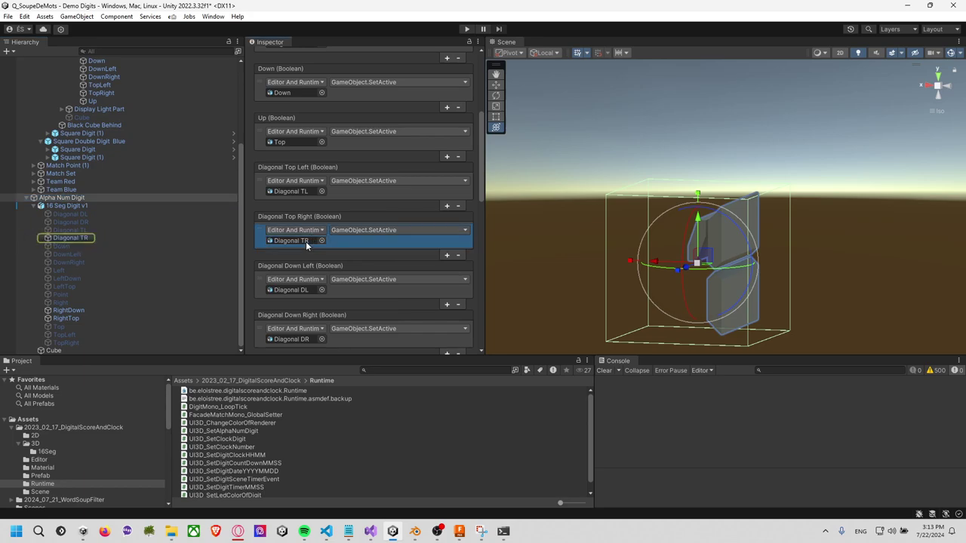
scroll(378, 232, "up", 5)
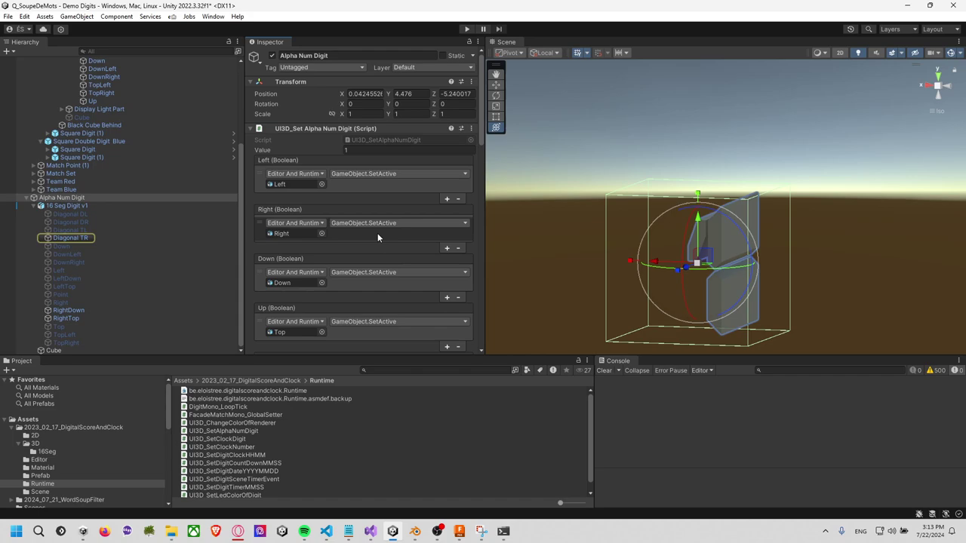
Try Values 0, 1 and 2 on Alpha Num Digit, end on 0, and view the digit front-on
left_click(387, 151)
type("0")
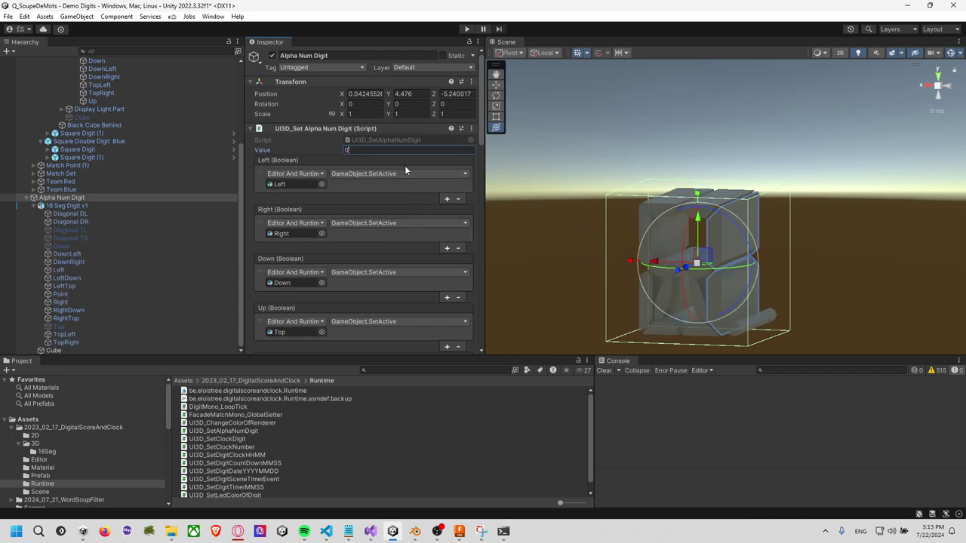
key("BackSpace")
type("1")
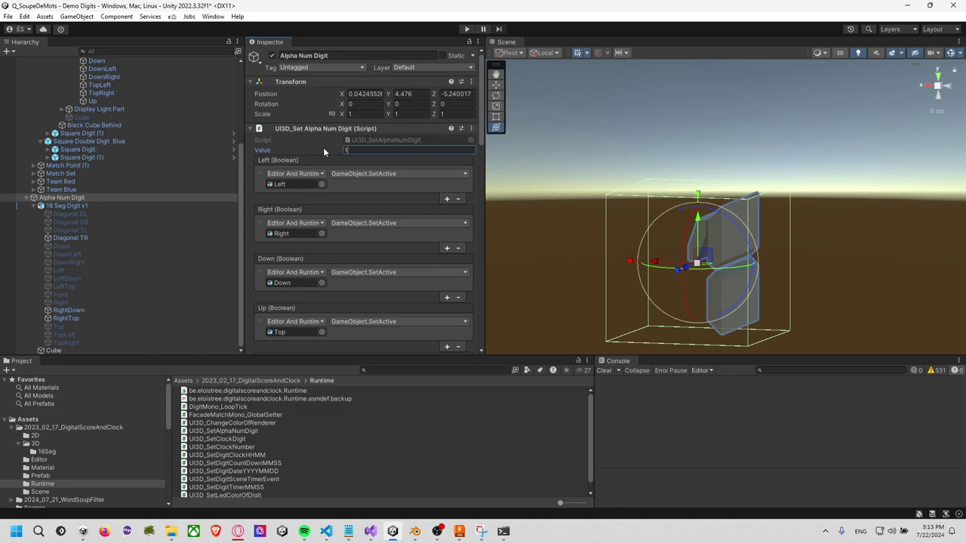
type("2")
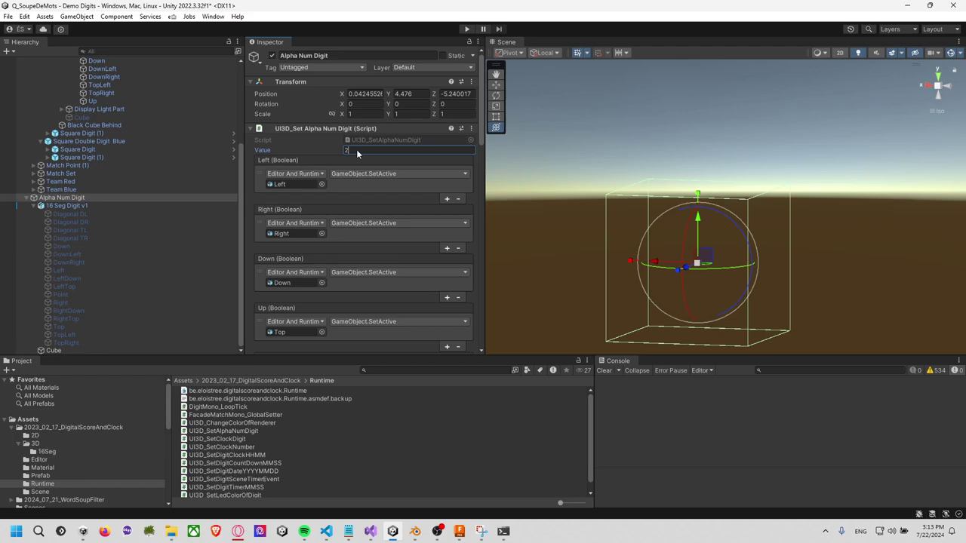
type("1")
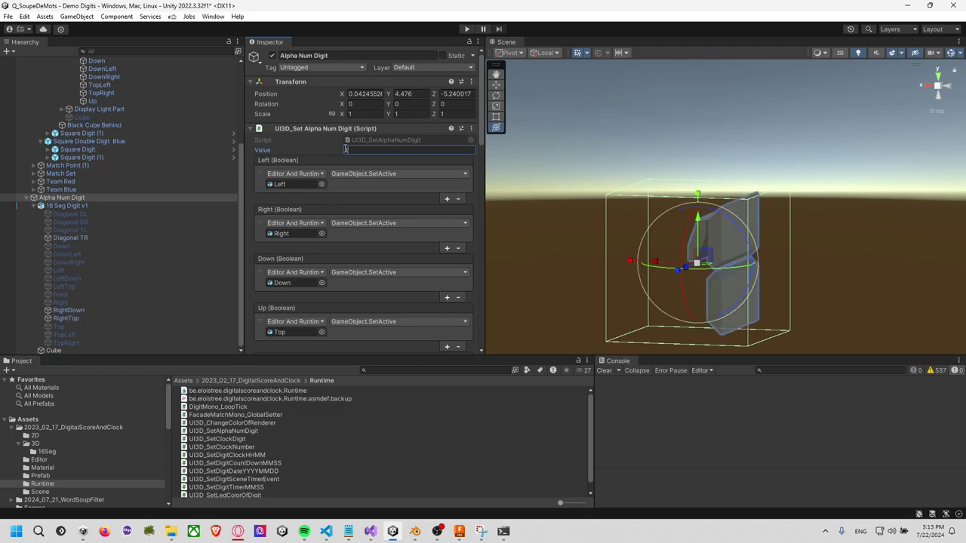
key("BackSpace")
type("0")
left_click_drag(502, 200, 641, 245, "alt")
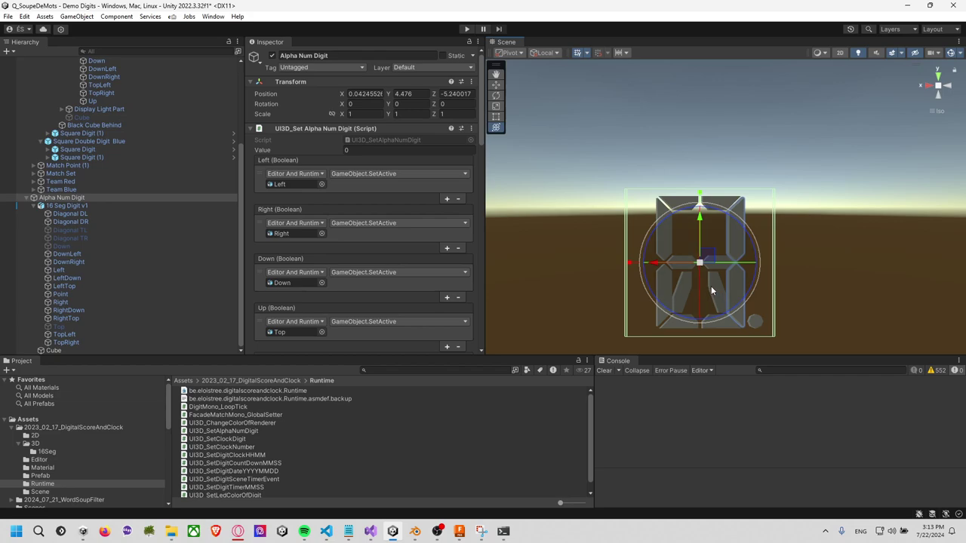
Replace DiagonalTopRight with DiagonalDownRight in case '0' on line 90
key("alt+Tab")
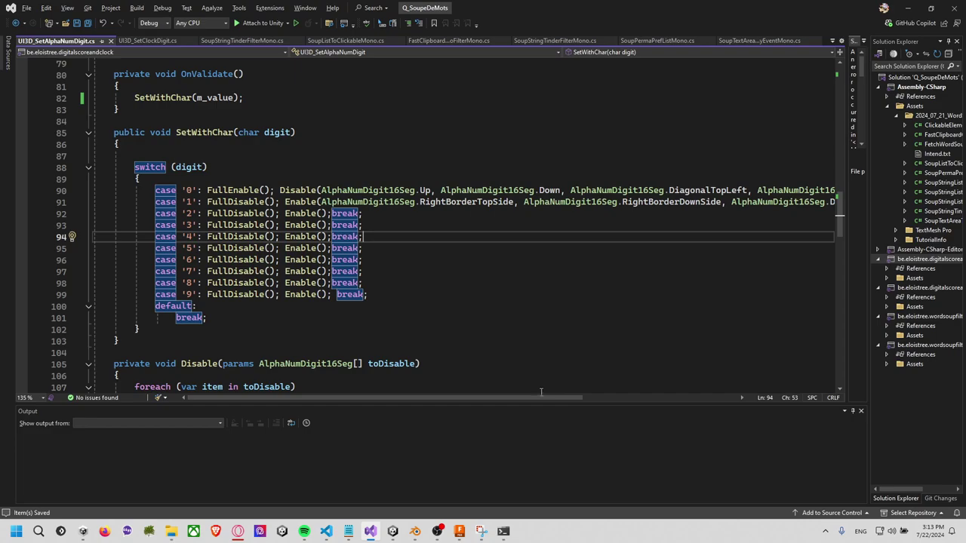
mouse_move(542, 398)
left_mouse_down()
mouse_move(642, 390)
mouse_move(668, 344)
left_mouse_up()
left_click(678, 181)
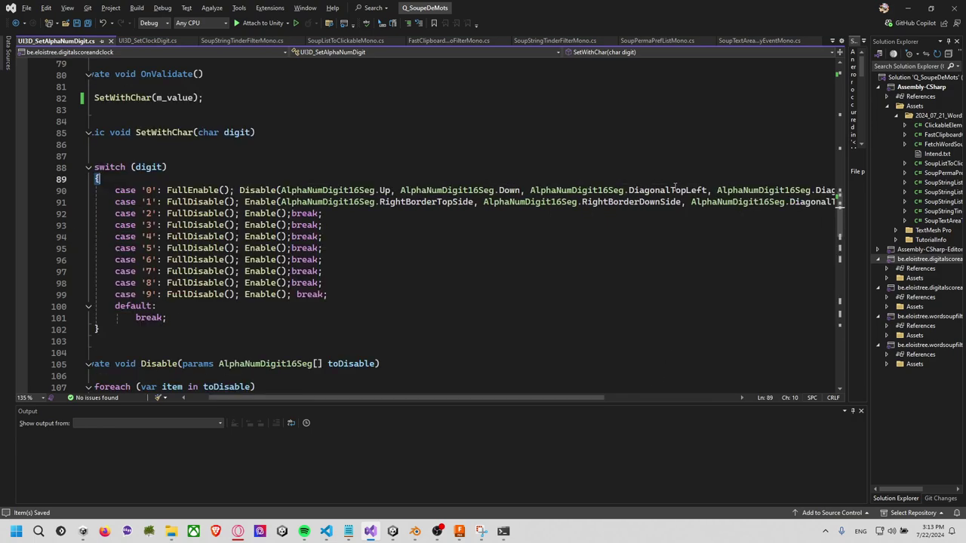
mouse_move(590, 403)
left_mouse_down()
mouse_move(697, 203)
mouse_move(676, 187)
left_mouse_up()
left_click_drag(609, 398, 707, 397)
double_click(663, 190)
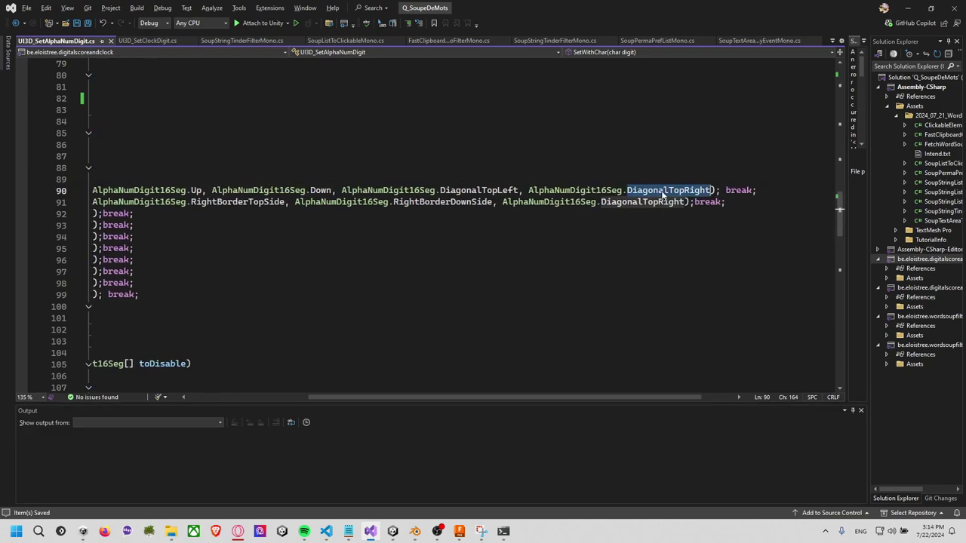
type("downri")
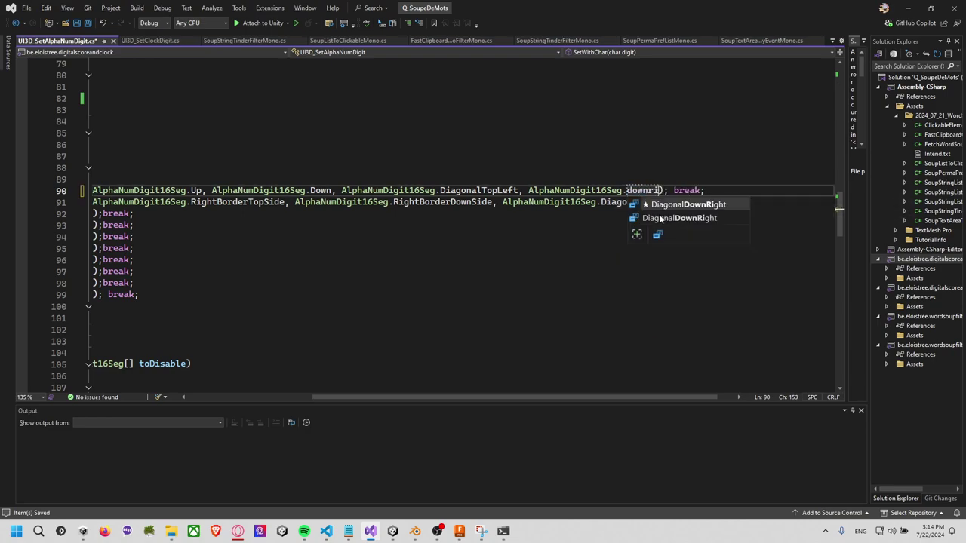
key("Tab")
key("Home")
key("Home")
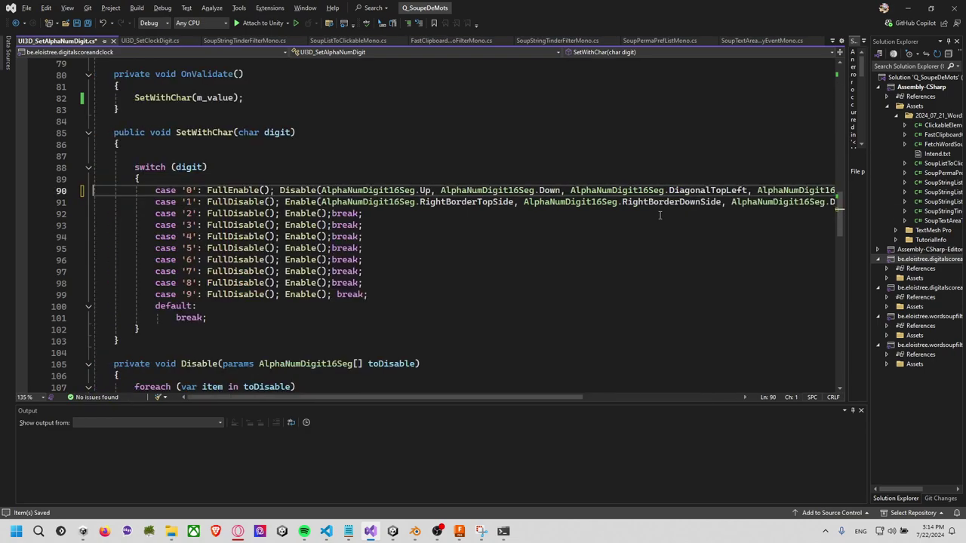
key("Down")
left_click(501, 215)
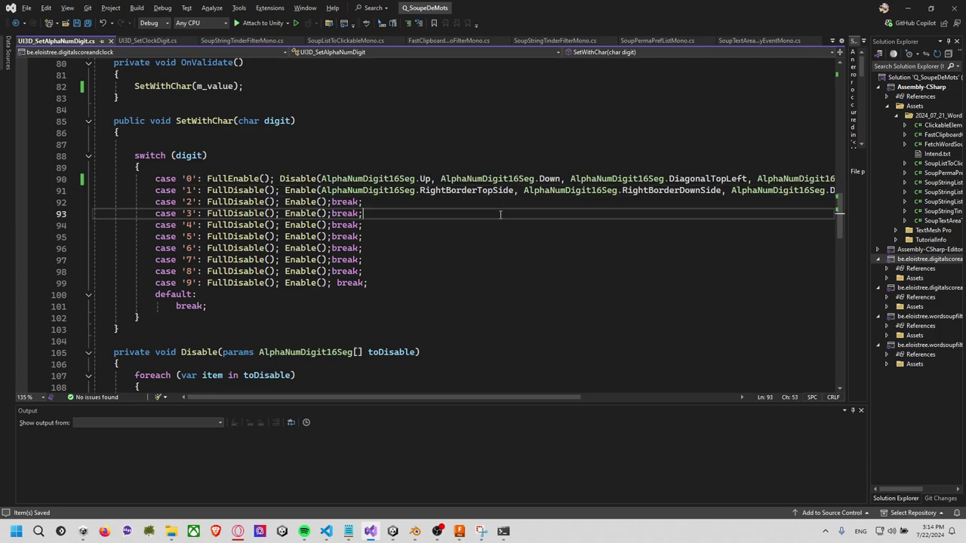
Preview the digit in Unity's Scene view by orbiting around it
key("super+Tab")
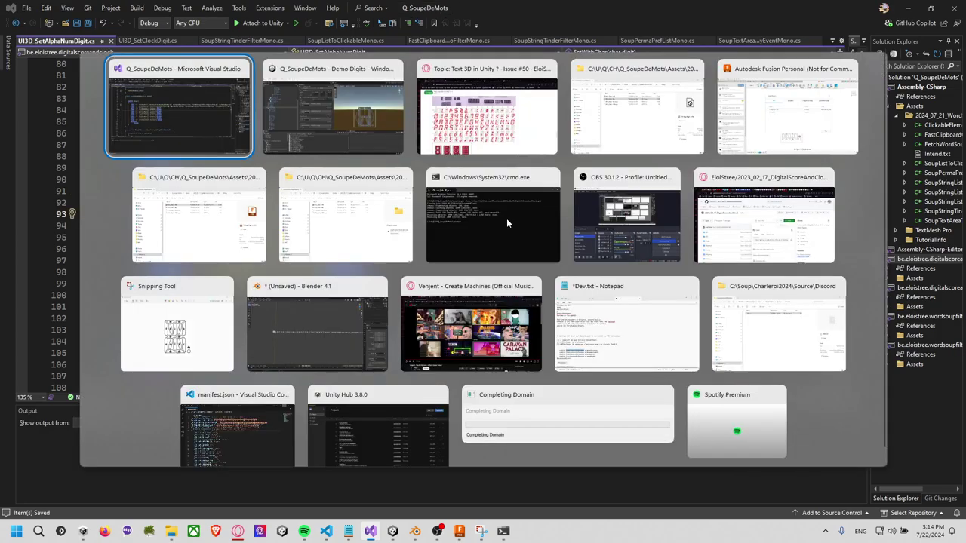
key("Escape")
key("alt+Tab")
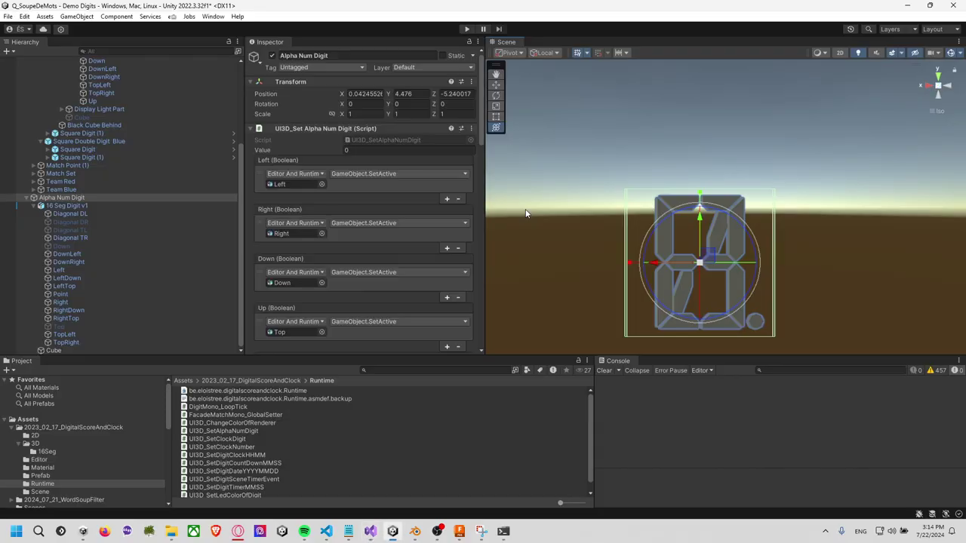
mouse_move(682, 229)
left_mouse_down("alt")
mouse_move(816, 263)
mouse_move(837, 246)
mouse_move(826, 251)
left_mouse_up("alt")
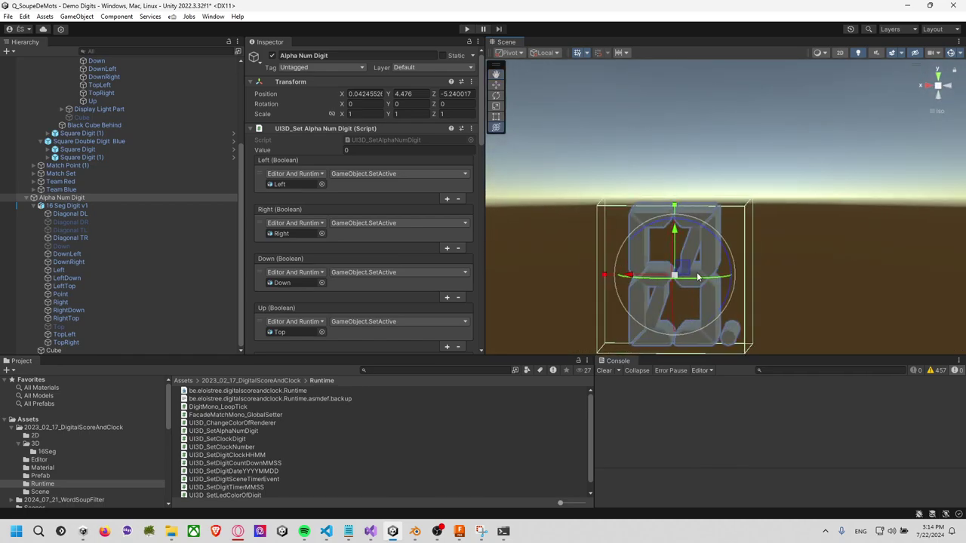
key("alt+Tab")
Duplicate case '0''s Up and Down entries and rename the copies Left and Right
left_click_drag(556, 178, 323, 190)
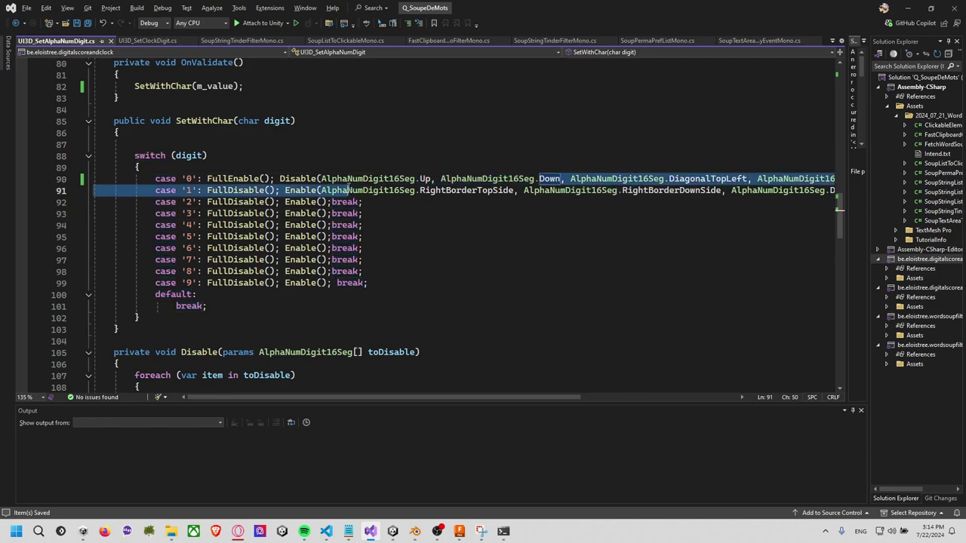
left_click(321, 179)
type("AlphaNumDigit16Seg.Up, AlphaNumDigit16Seg.Down")
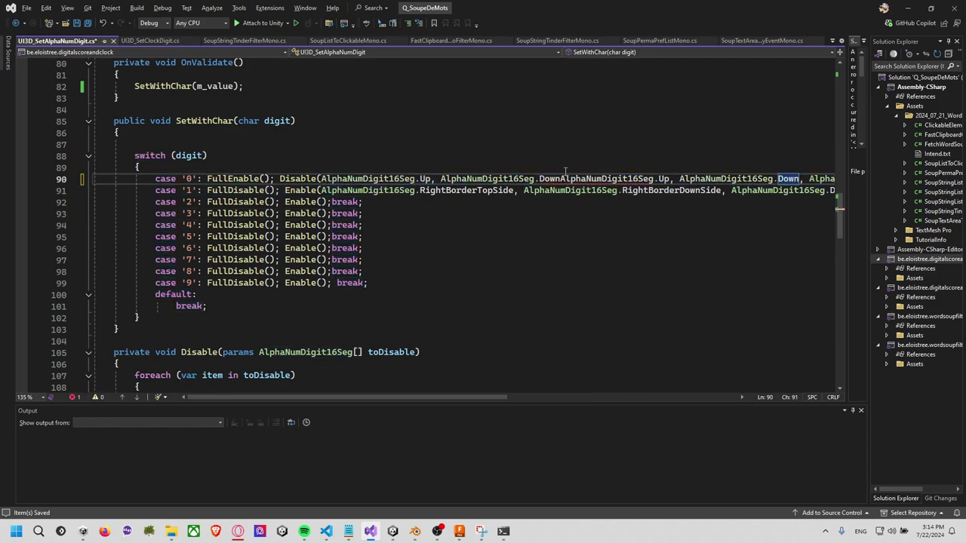
type(",")
left_click(671, 179)
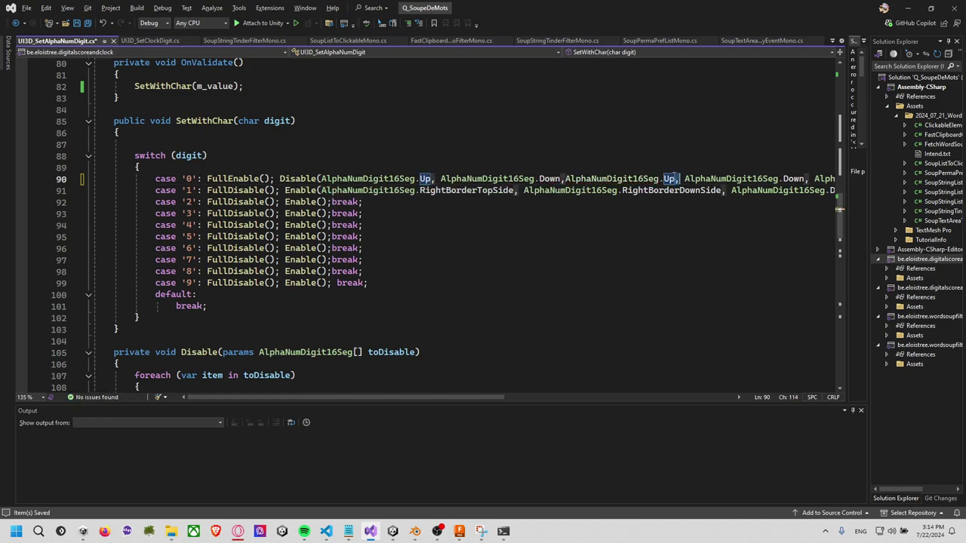
key("BackSpace")
key("BackSpace")
type("Left")
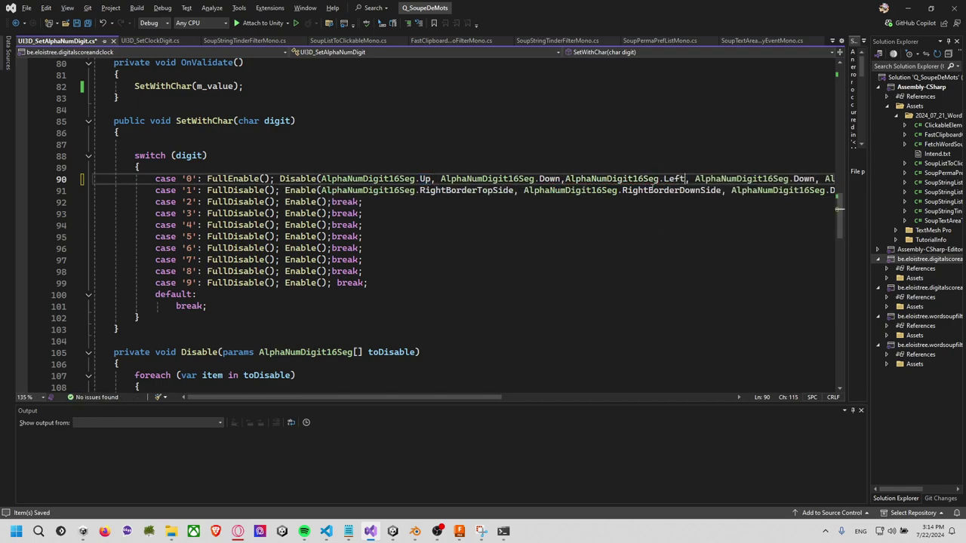
key("ctrl+Right")
key("ctrl+Right")
key("ctrl+Right")
key("BackSpace")
key("BackSpace")
key("BackSpace")
type("Right")
key("Home")
key("Home")
left_click(453, 216)
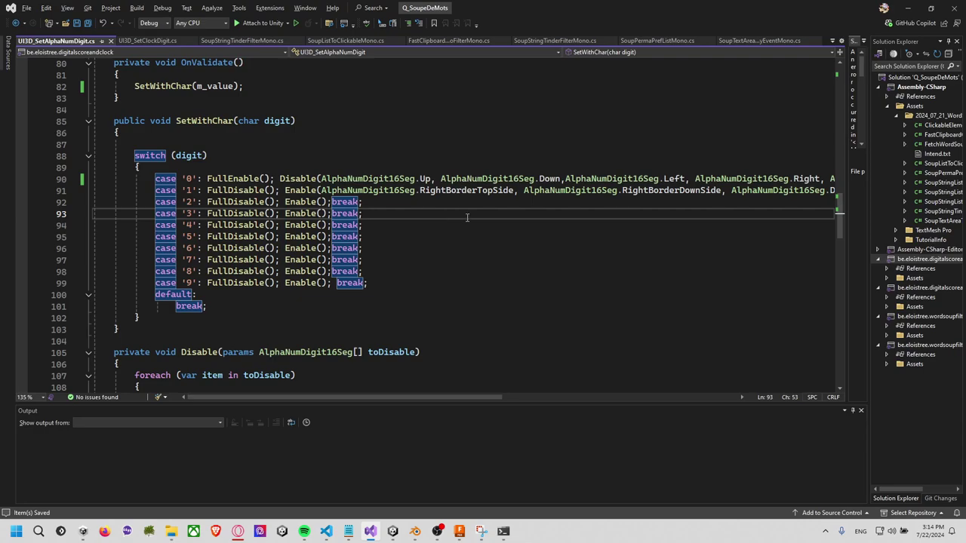
key("alt+Tab")
key("alt+Tab")
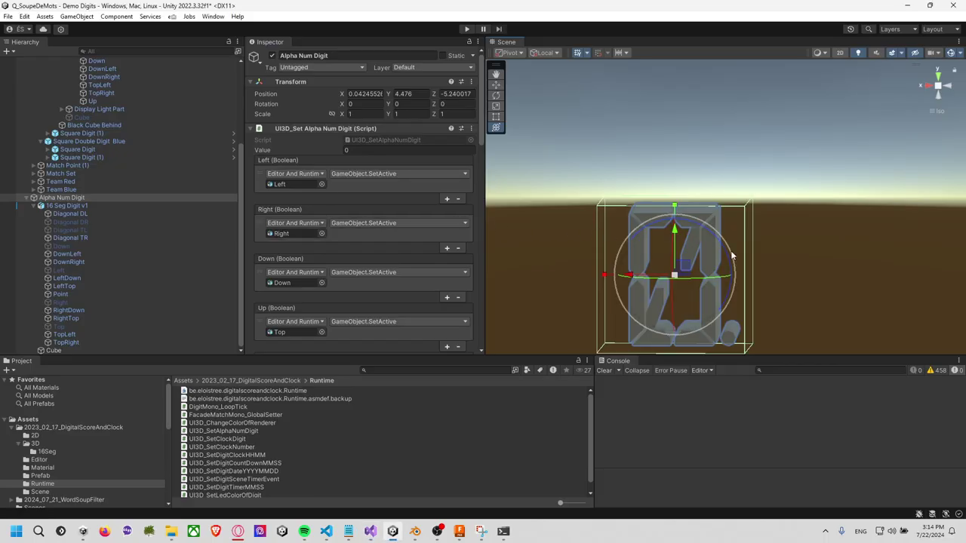
Insert AlphaNumDigit16Seg.Dot at the start of case '0''s Disable list
left_click_drag(798, 259, 738, 164, "alt")
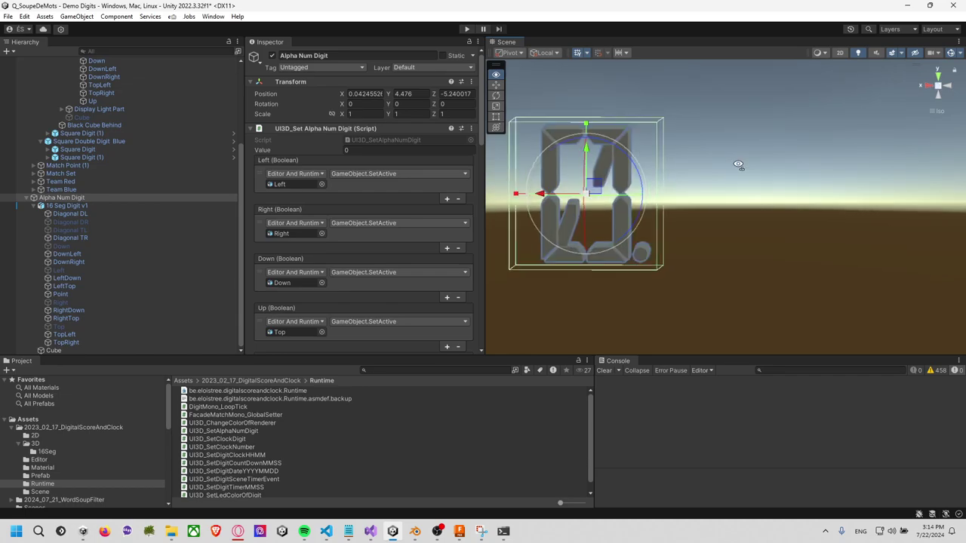
key("alt+Tab")
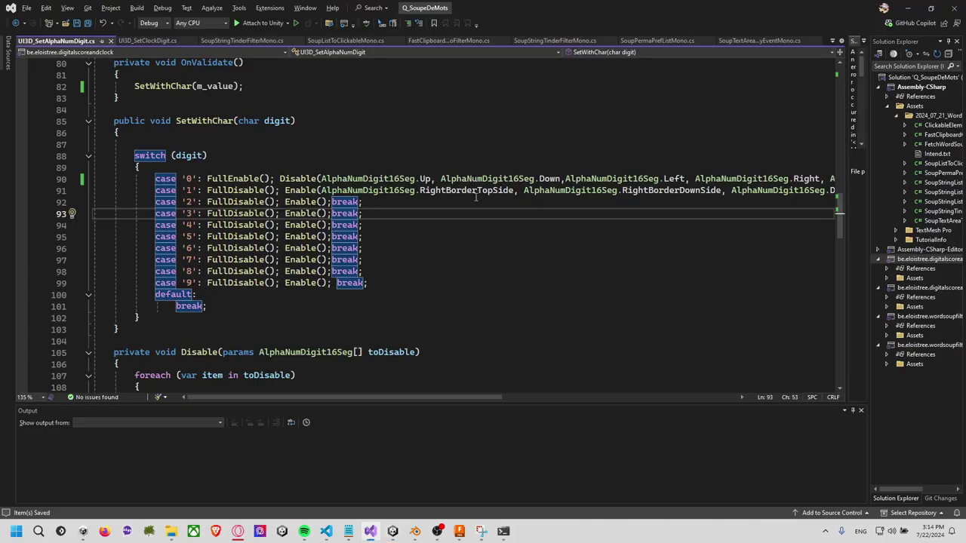
left_click(276, 179)
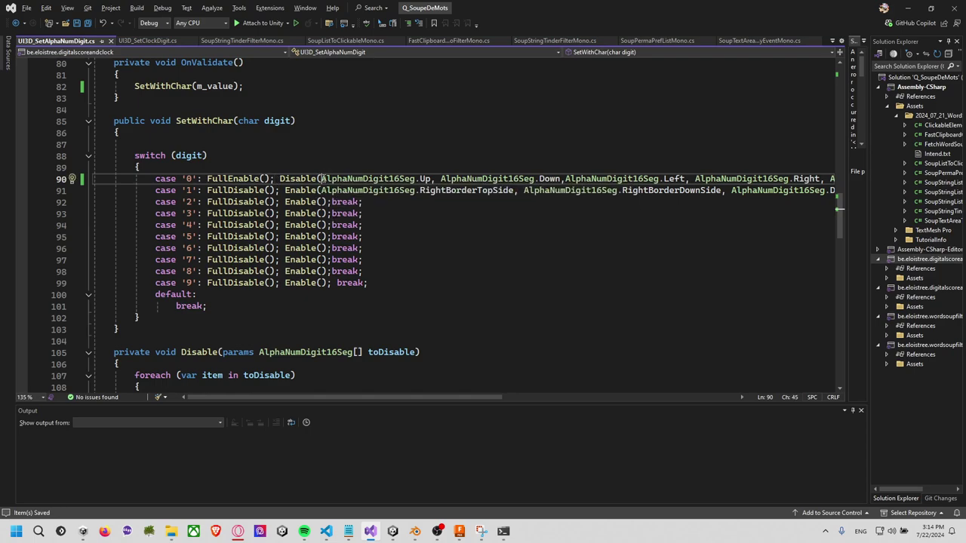
type("alph ")
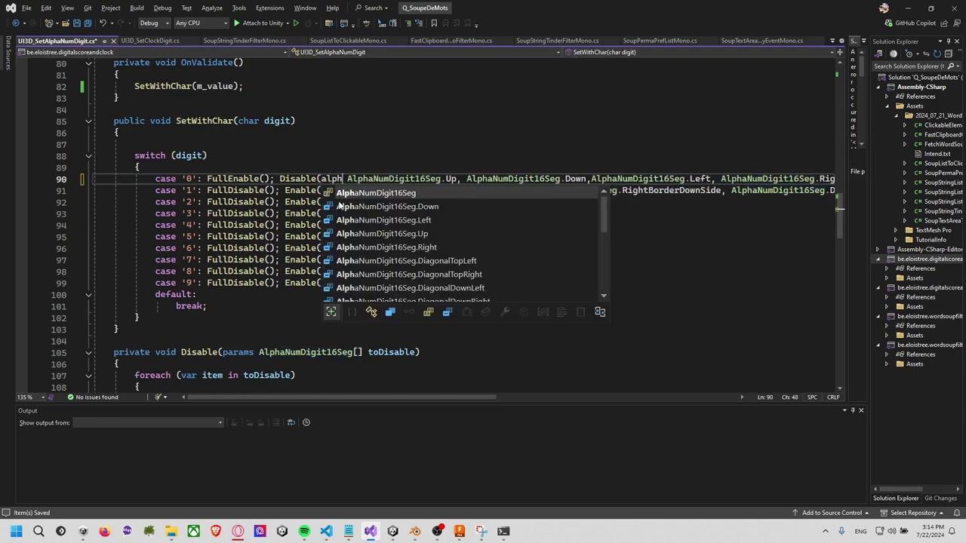
type(".do")
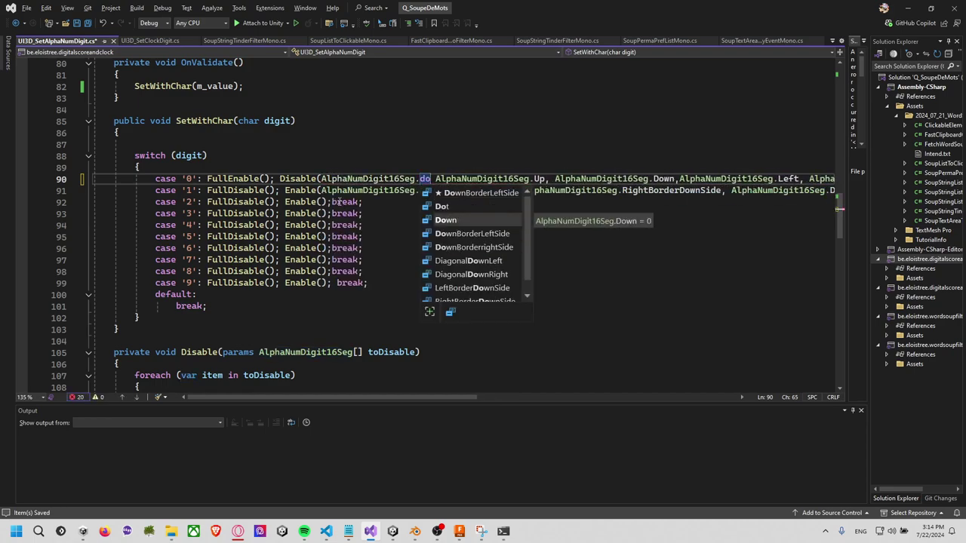
type("t,")
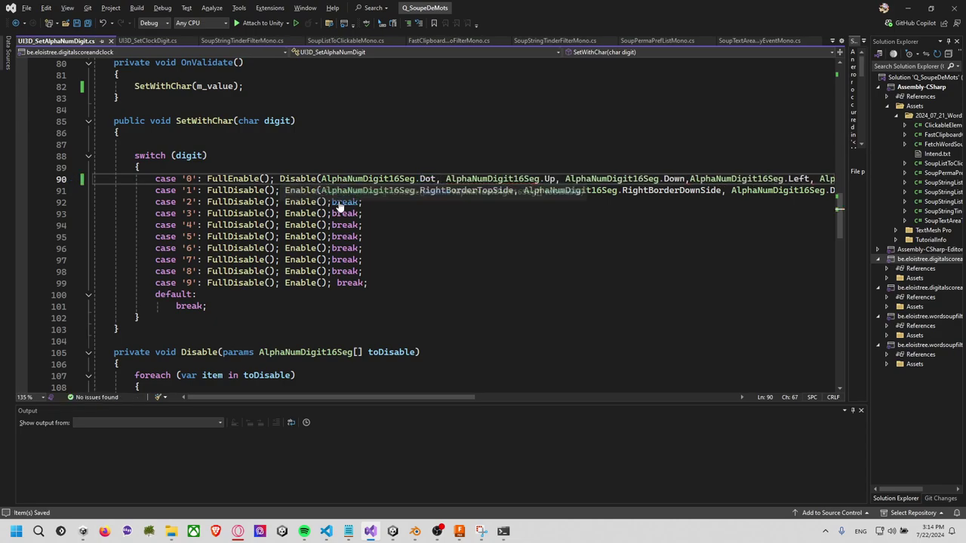
left_click(393, 260)
left_click(397, 213)
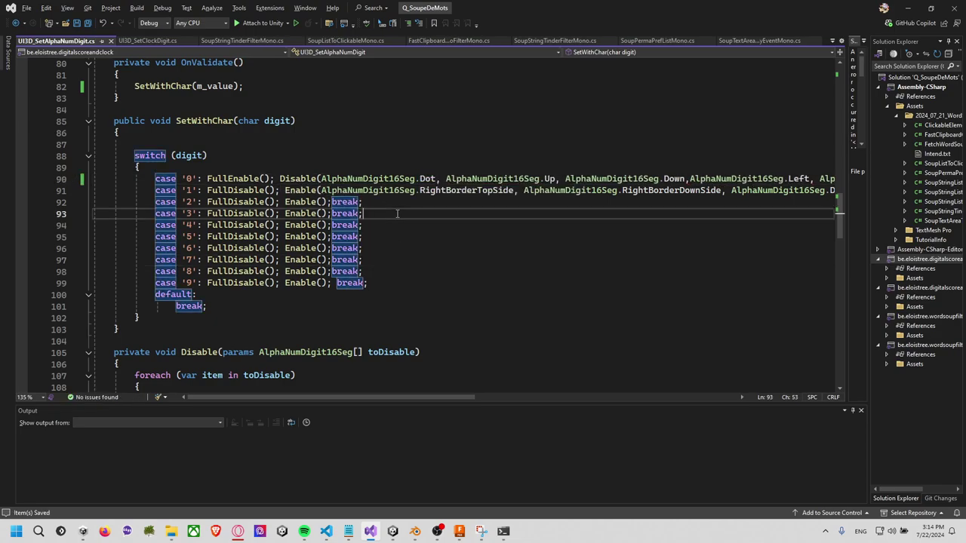
key("alt+Tab")
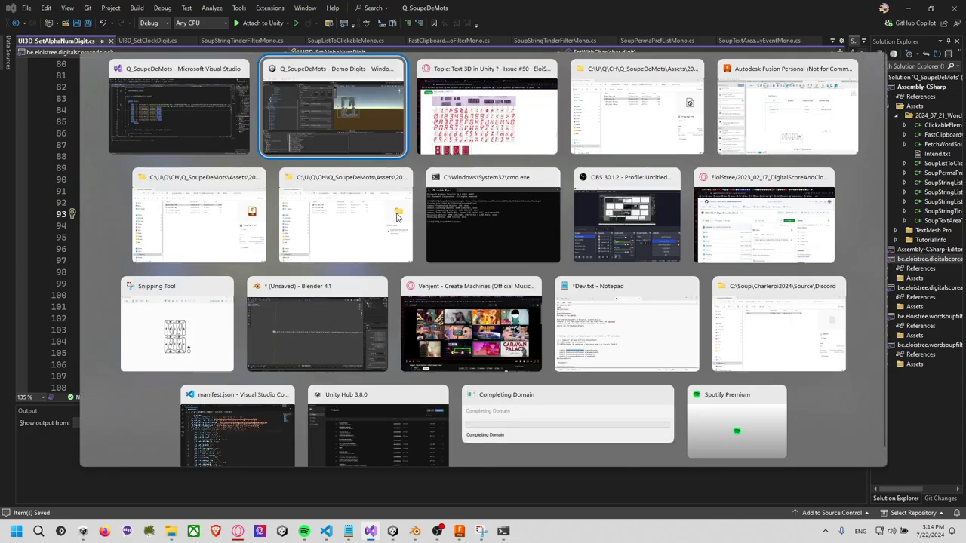
View the digit from above, then reselect Alpha Num Digit via 16 Seg Digit v1
key("Escape")
key("alt+Tab")
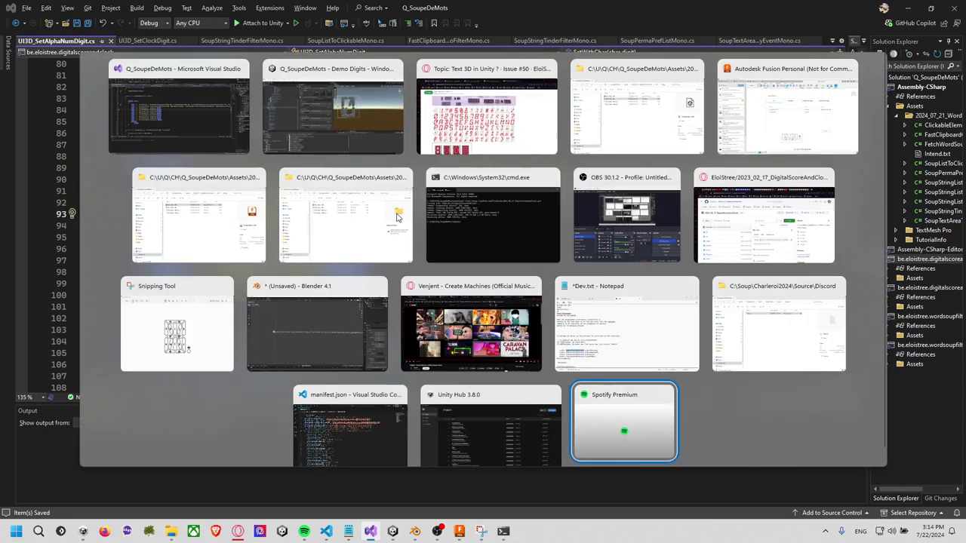
left_click(353, 138)
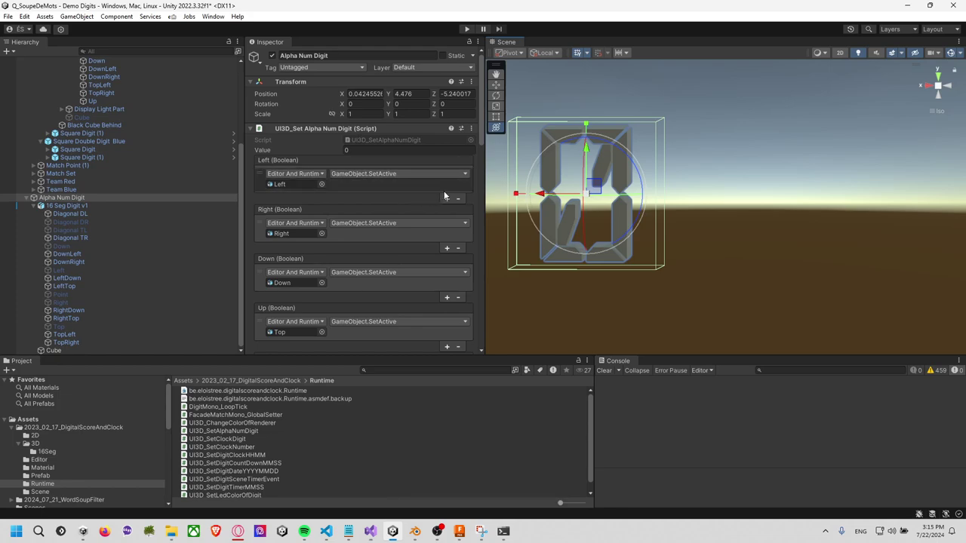
mouse_move(579, 218)
left_mouse_down("alt")
mouse_move(713, 161)
mouse_move(585, 327)
mouse_move(571, 311)
left_mouse_up("alt")
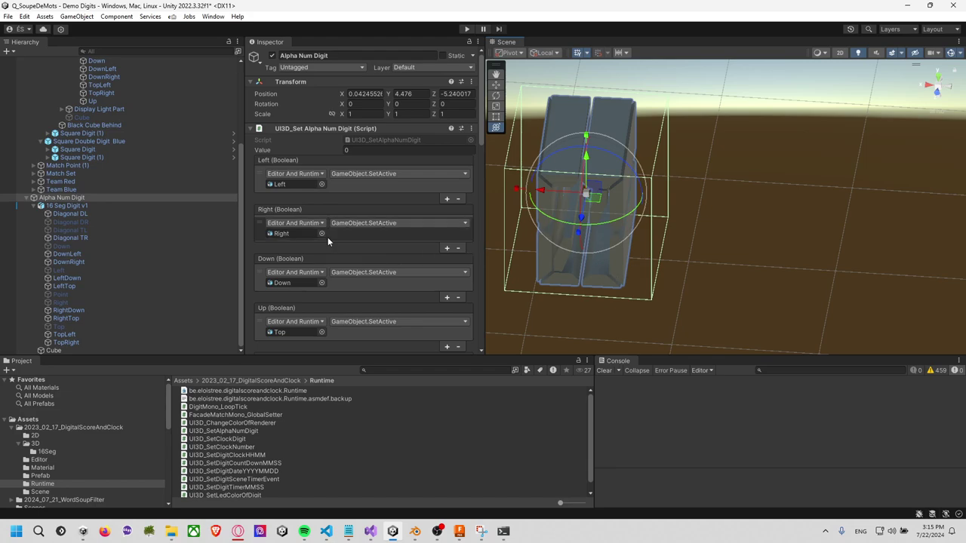
left_click(105, 206)
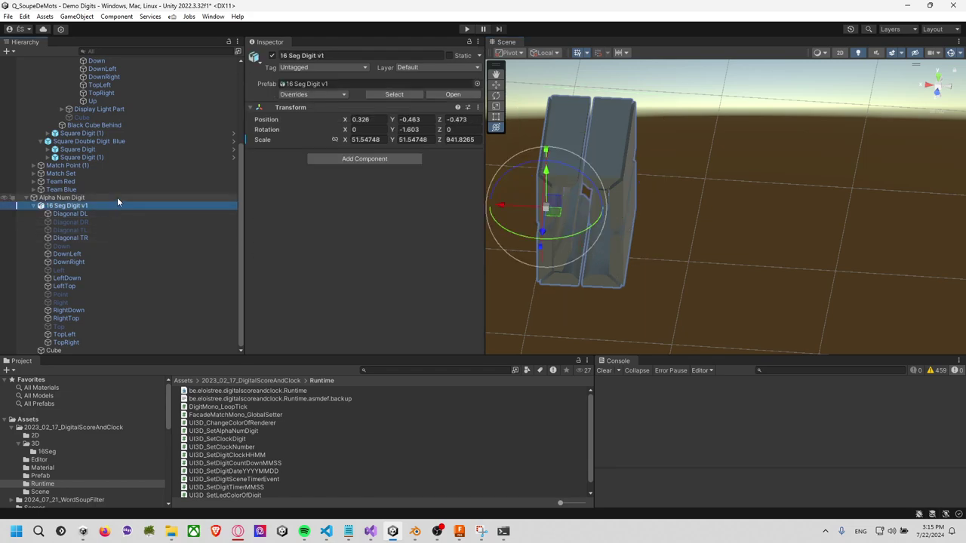
left_click(117, 197)
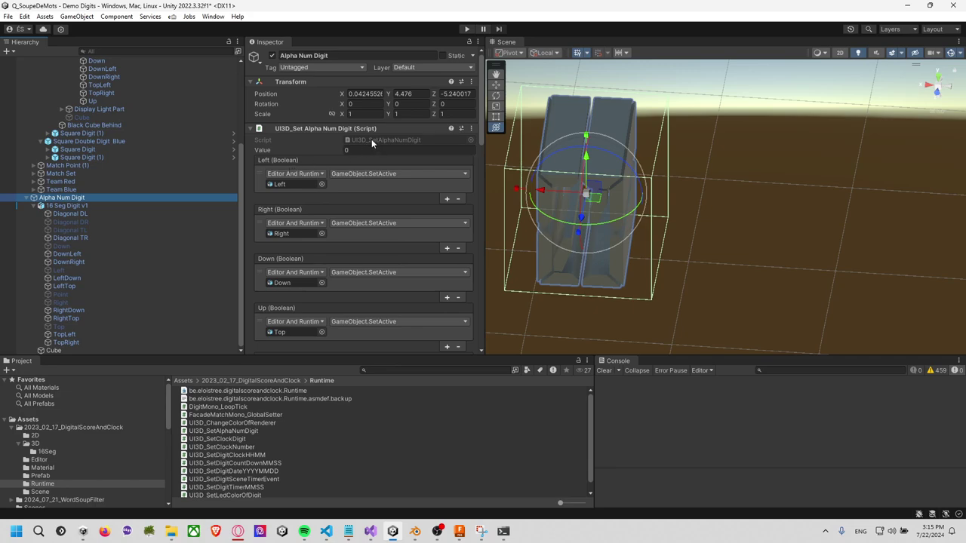
Create a new C# script in the Runtime folder named UI3D_CubeSizeToDigitSizeMono
left_click(253, 130)
left_click(333, 144)
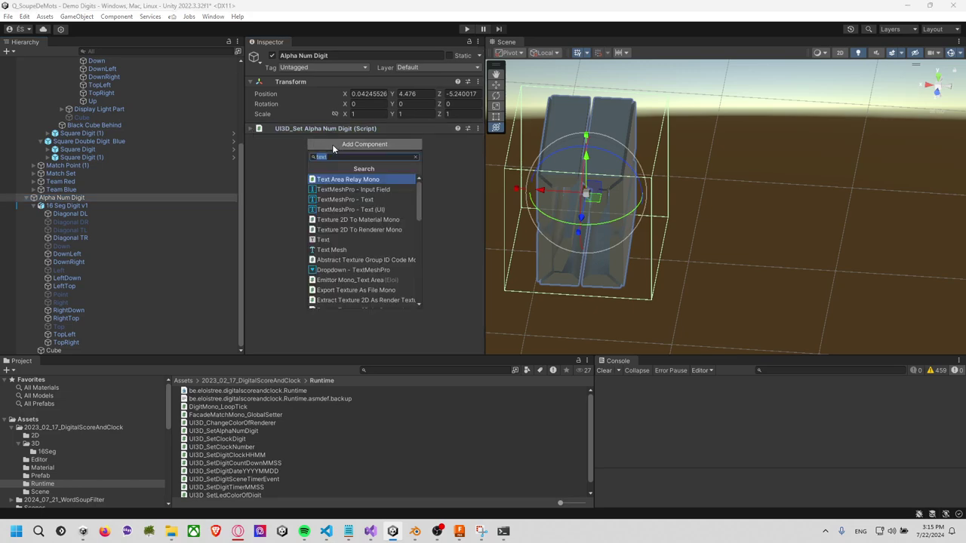
right_click(413, 479)
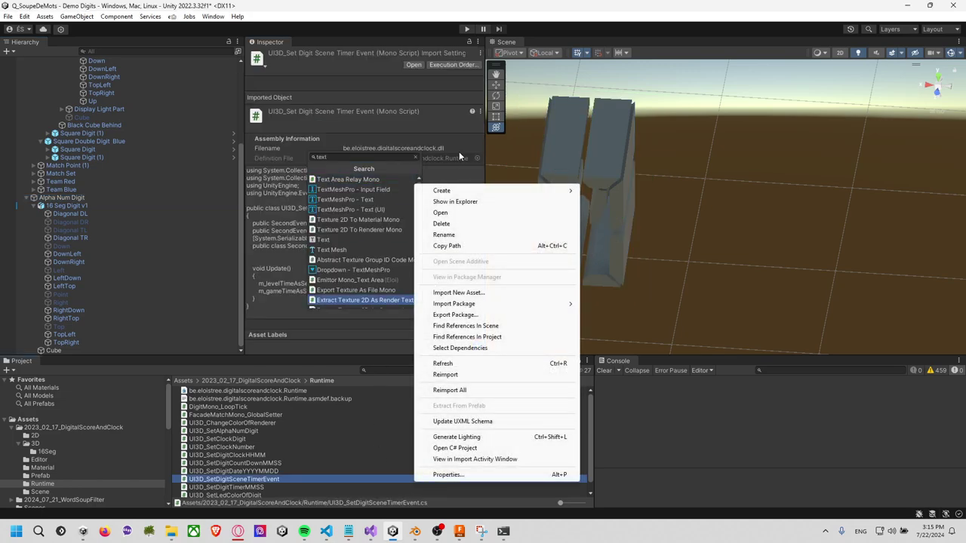
left_click(491, 192)
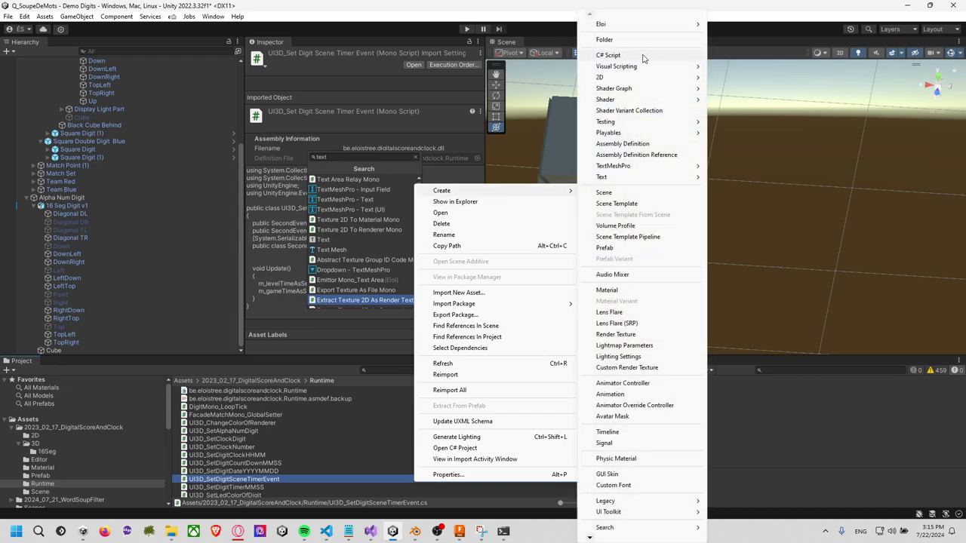
left_click(608, 55)
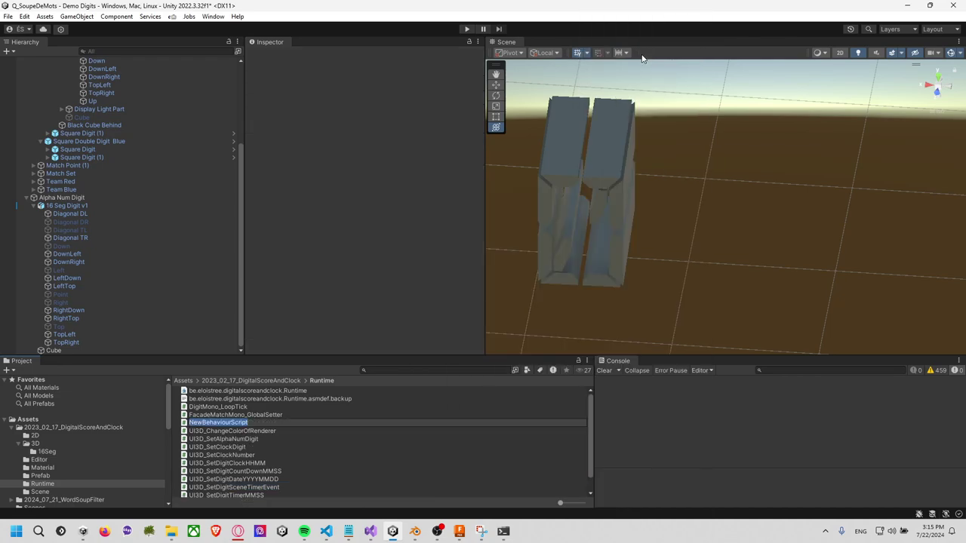
type("UI")
type("3D_CubeSizeToDigitMM")
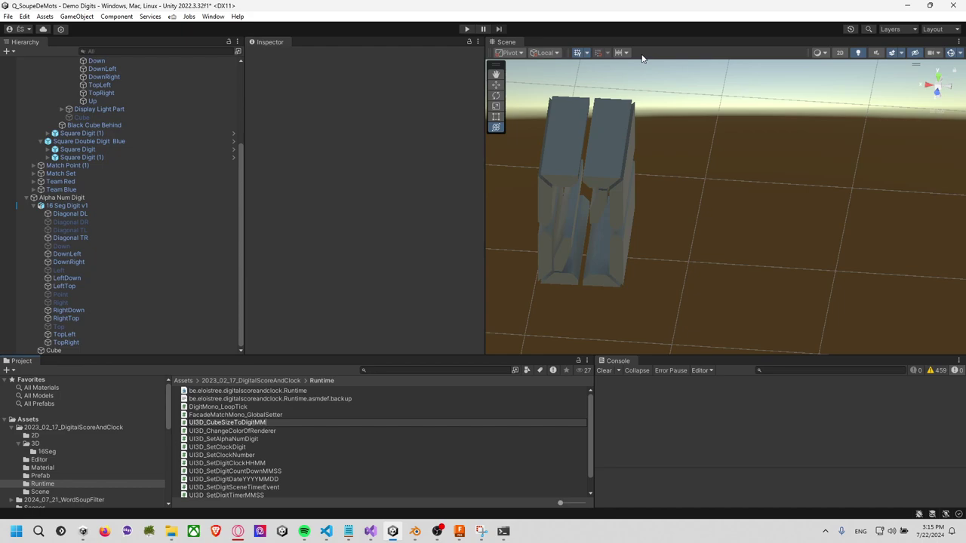
key("BackSpace")
key("BackSpace")
key("BackSpace")
key("BackSpace")
key("BackSpace")
key("BackSpace")
type("SizeMon")
key("Return")
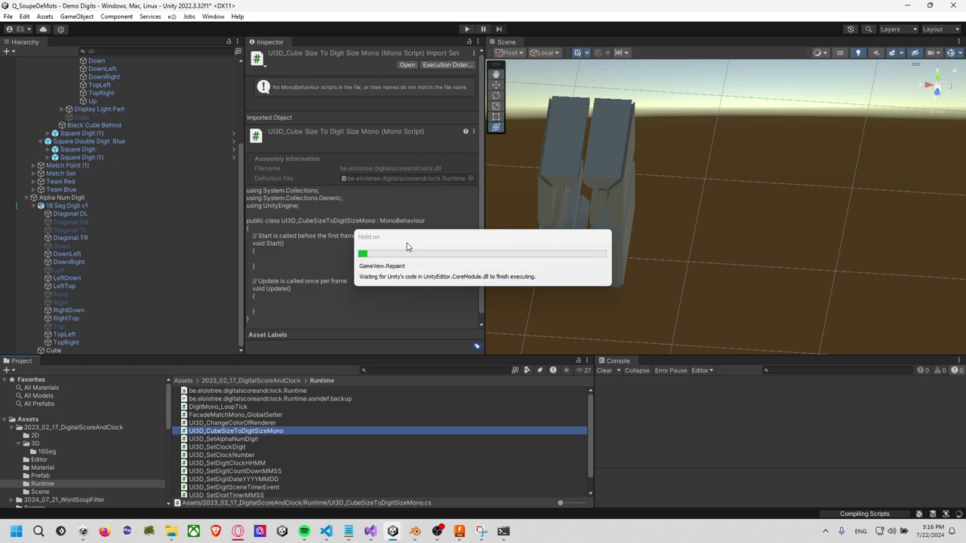
Attach UI3D_CubeSizeToDigitSizeMono to Alpha Num Digit and open it in the code editor
left_click(89, 198)
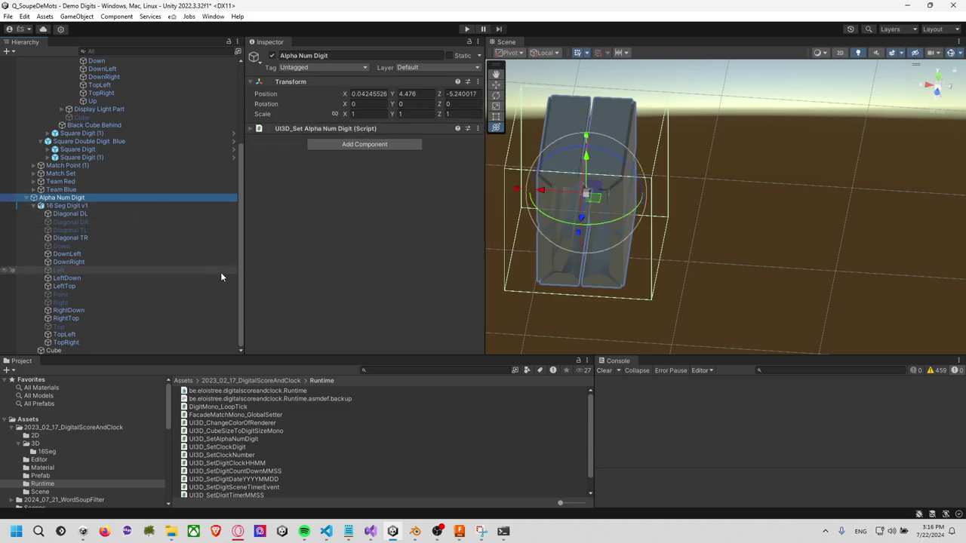
left_click(254, 131)
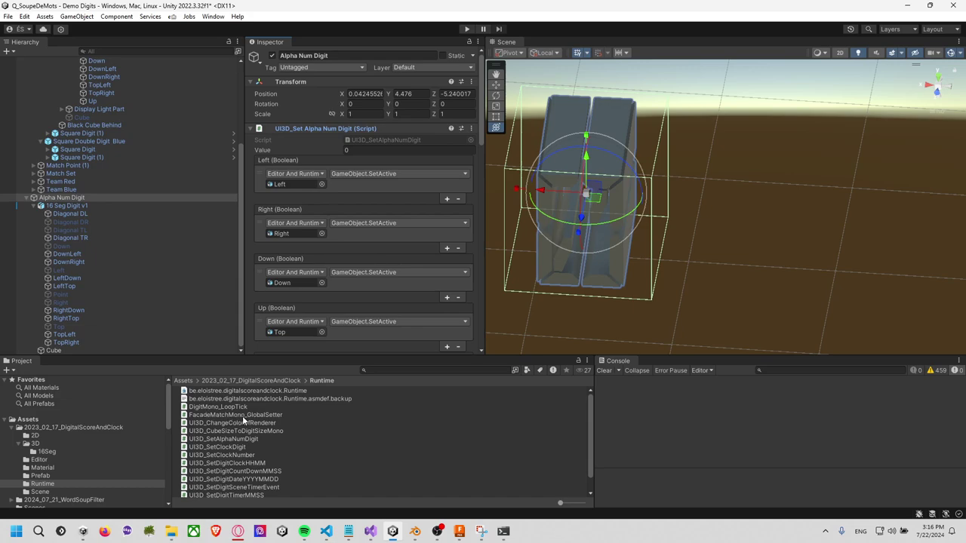
left_click(243, 432)
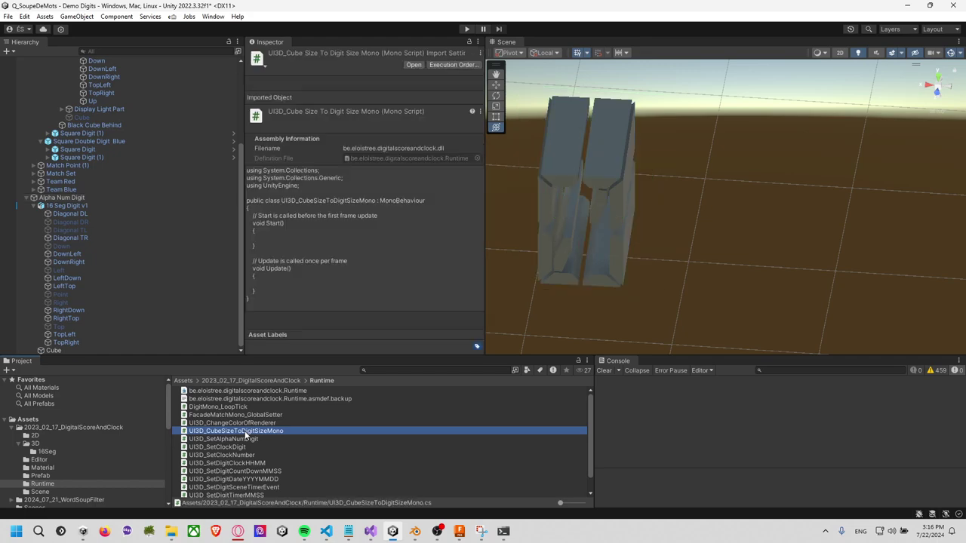
left_click(62, 197)
scroll(328, 243, "down", 5)
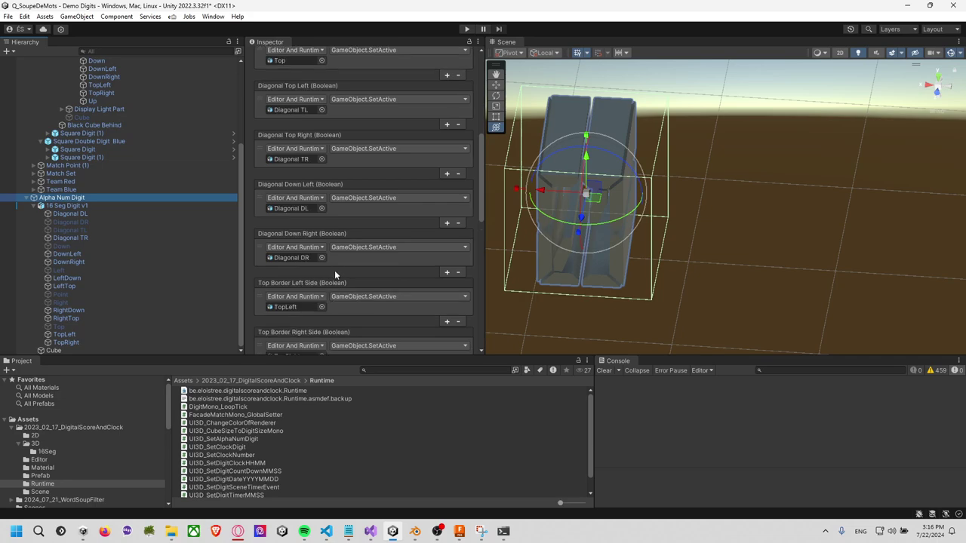
scroll(334, 270, "down", 5)
scroll(338, 192, "down", 3)
scroll(336, 219, "down", 3)
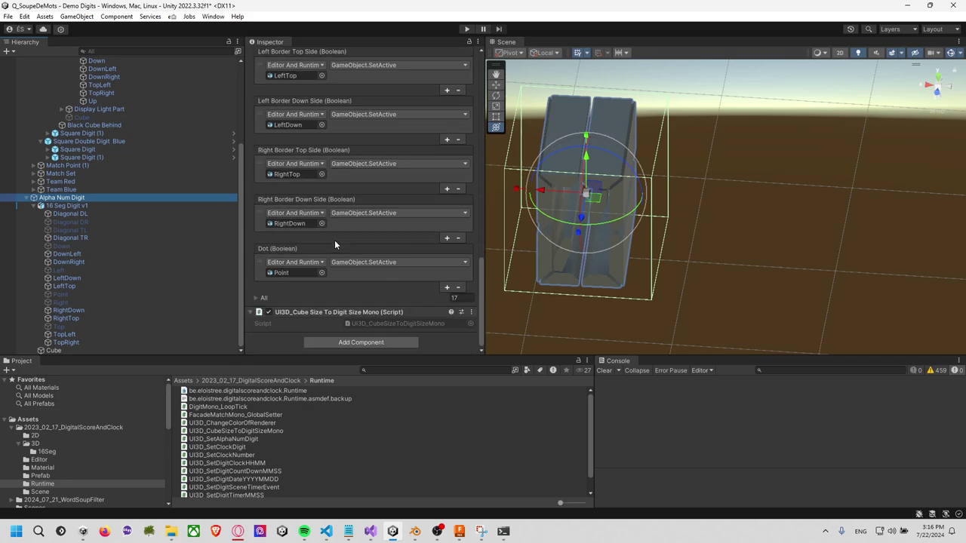
left_click(392, 322)
double_click(392, 323)
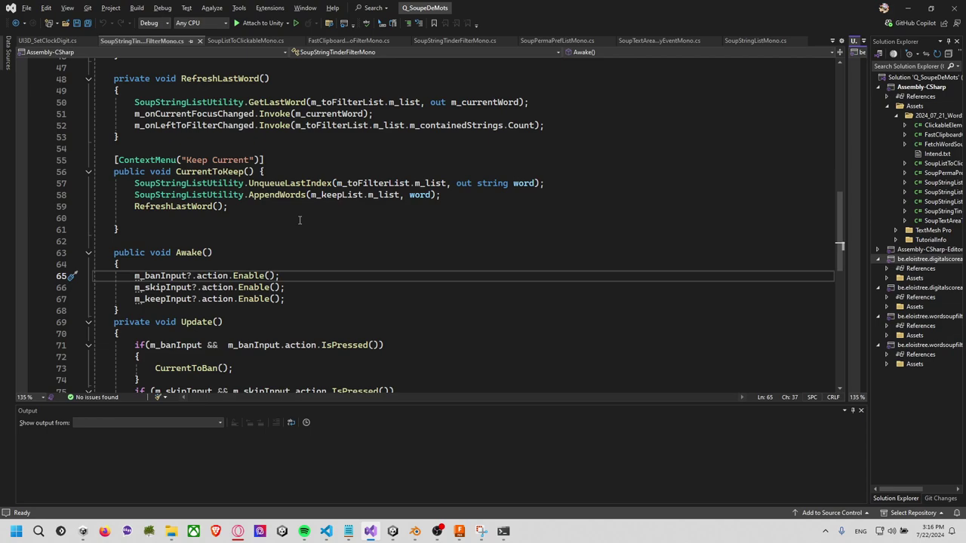
Add a blank line to SoupStringTinderFilterMono, then save and close that file
scroll(298, 219, "up", 4)
scroll(299, 219, "up", 8)
scroll(299, 219, "up", 4)
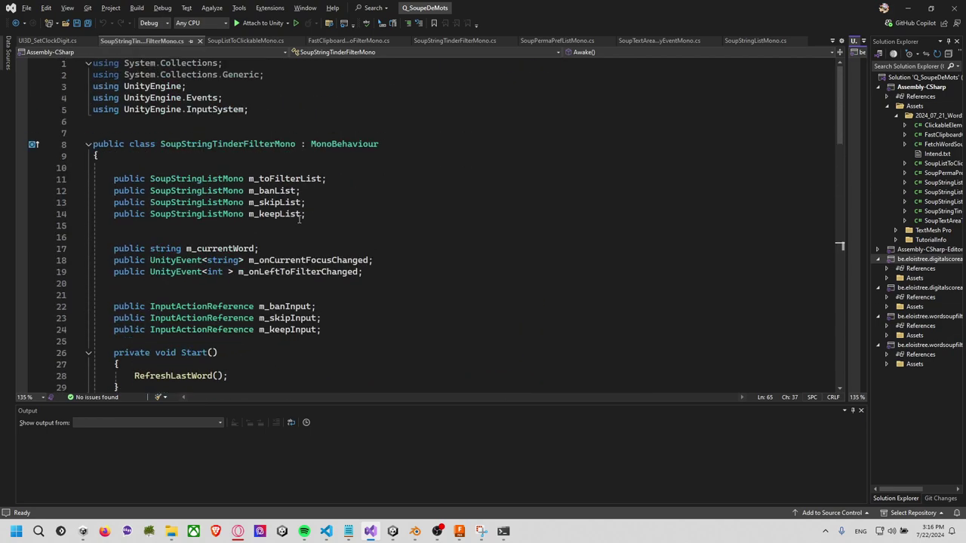
left_click(328, 167)
key("Return")
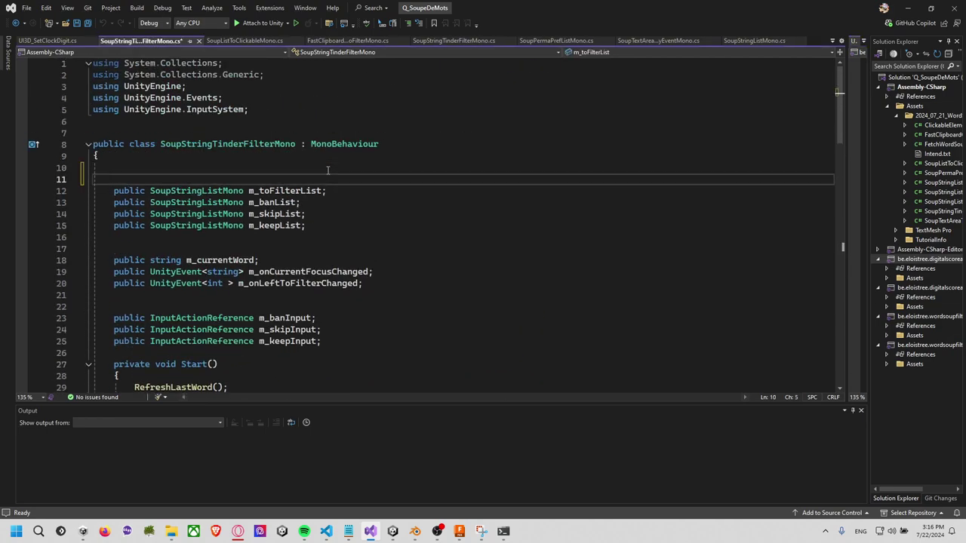
key("alt+Tab")
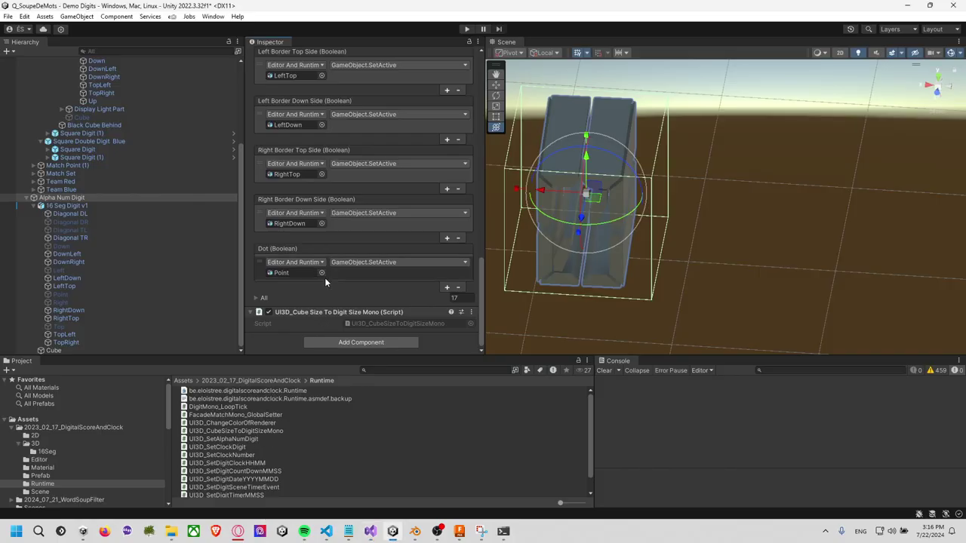
key("alt+Tab")
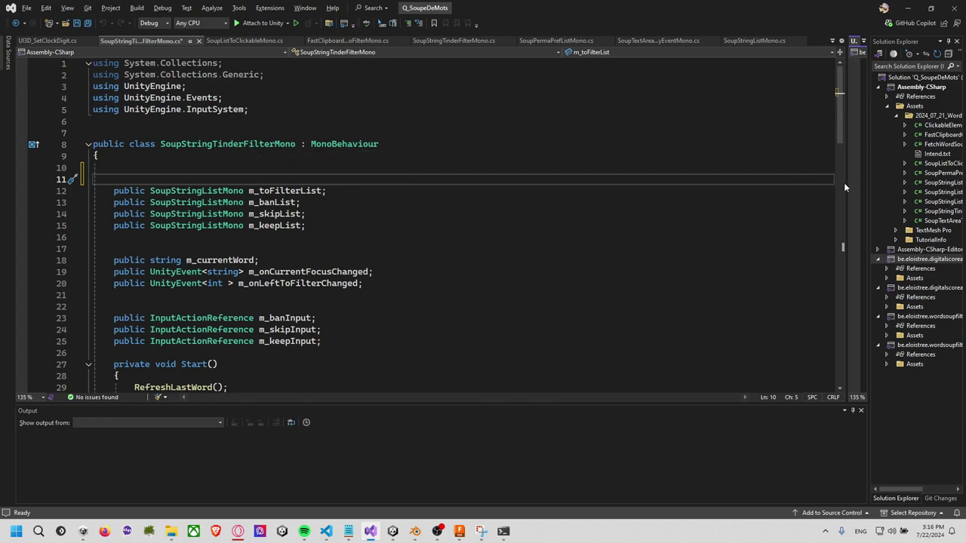
mouse_move(243, 41)
key("ctrl+s")
left_click(199, 41)
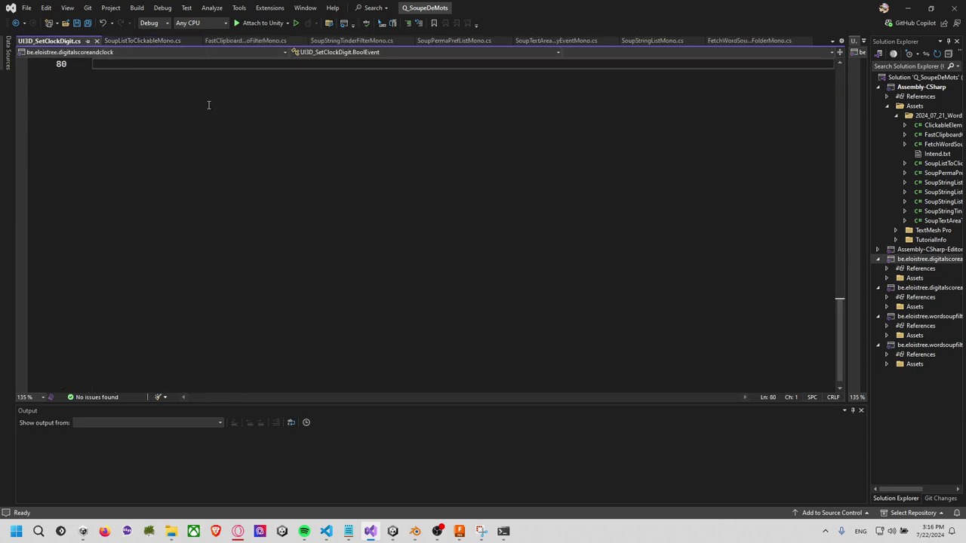
key("alt+Tab")
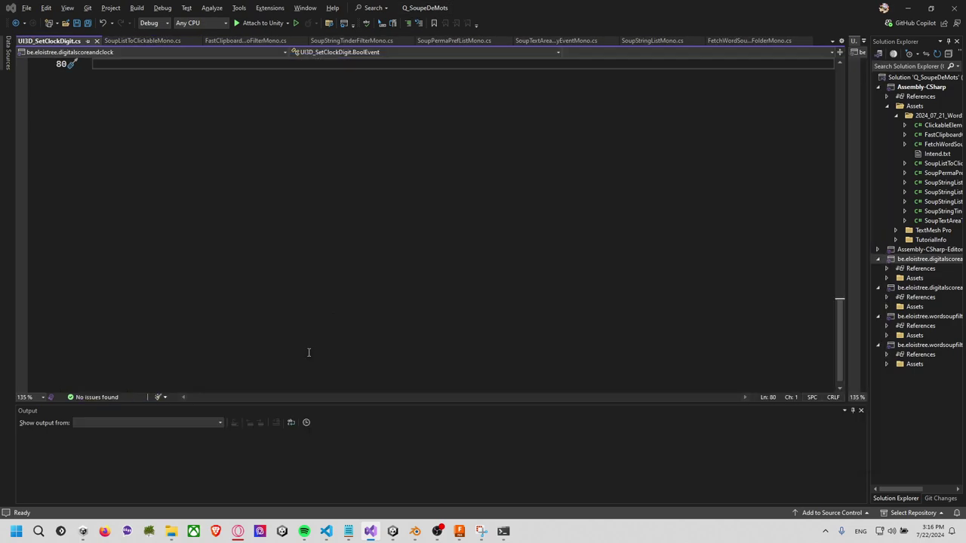
key("alt+Tab")
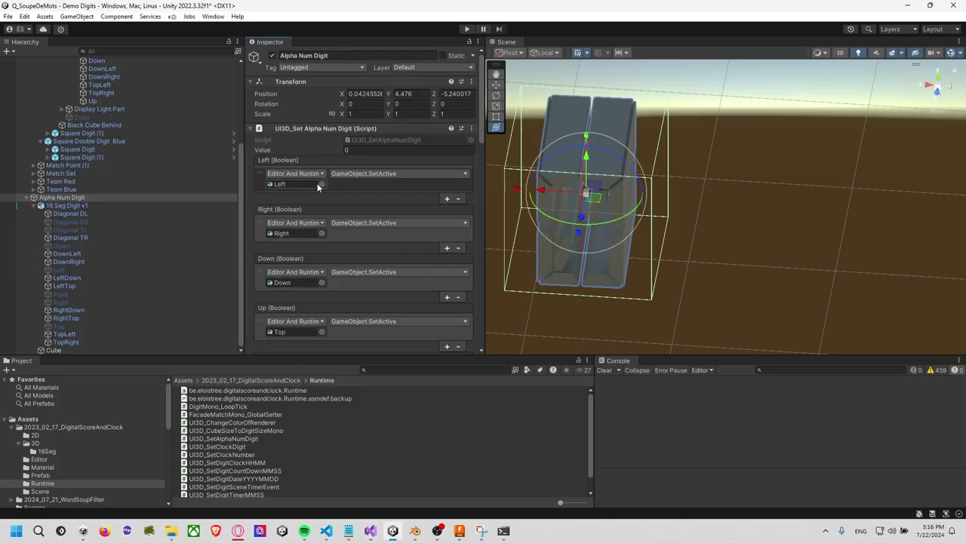
Reopen the cube-size script from Unity's Inspector in Visual Studio 2022
scroll(364, 169, "down", 5)
scroll(366, 187, "down", 5)
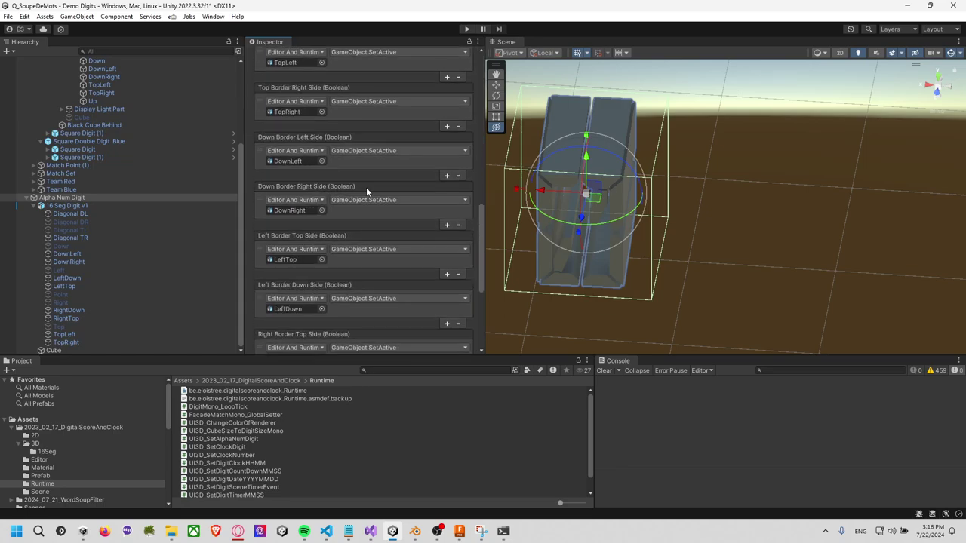
scroll(366, 211, "down", 5)
double_click(377, 319)
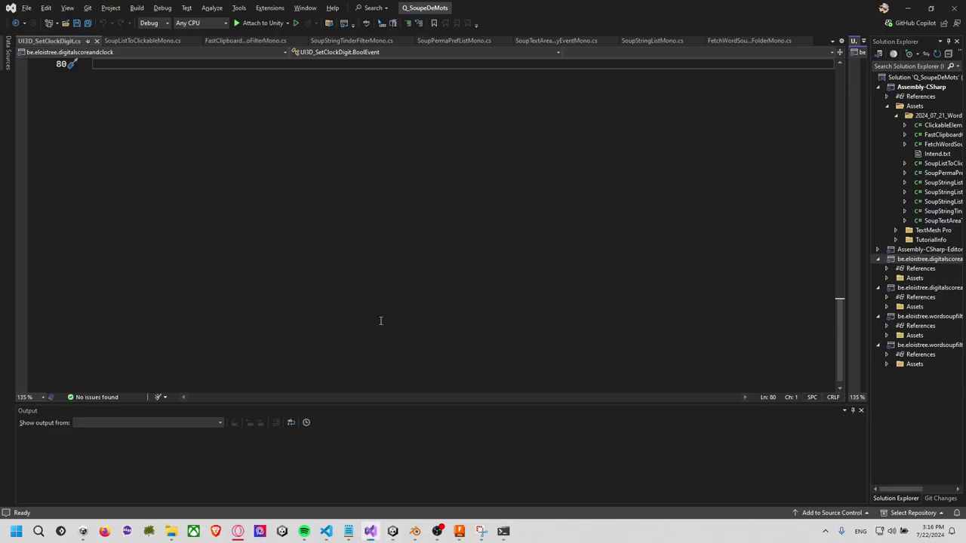
scroll(332, 230, "up", 6)
scroll(332, 231, "up", 15)
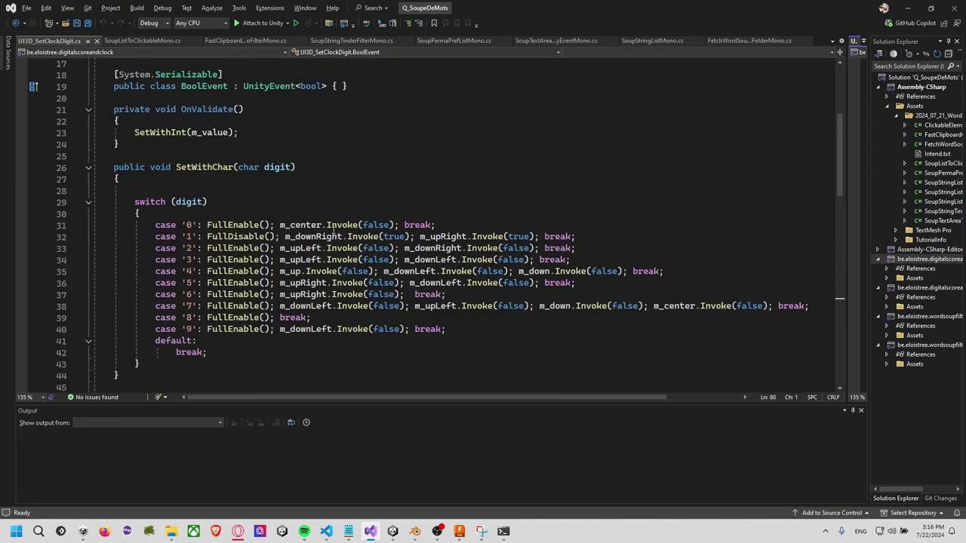
scroll(333, 230, "up", 5)
left_click(379, 207)
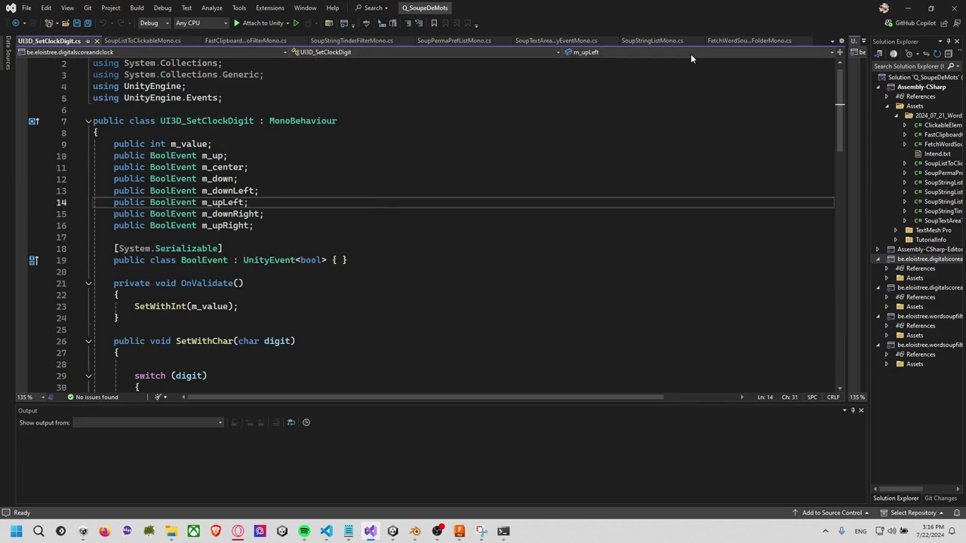
key("alt+Tab")
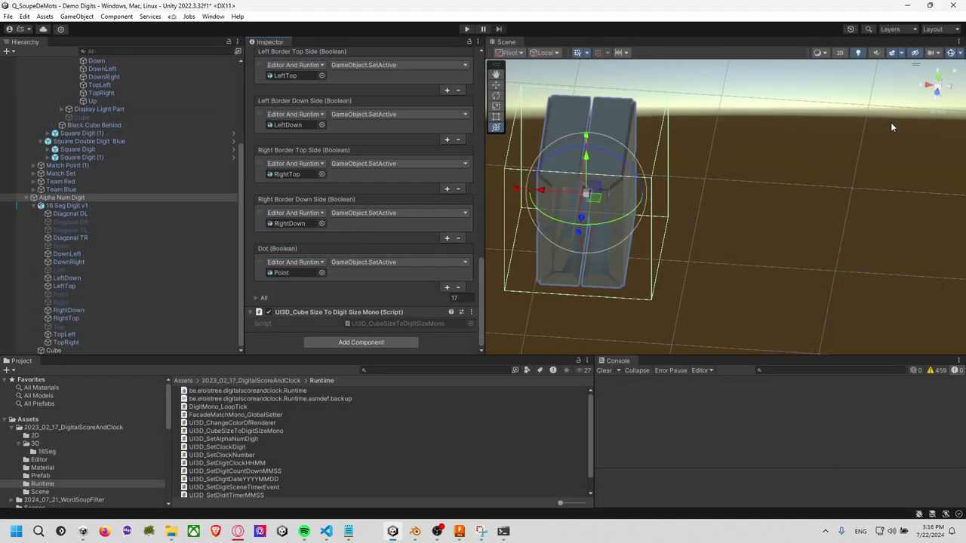
double_click(428, 321)
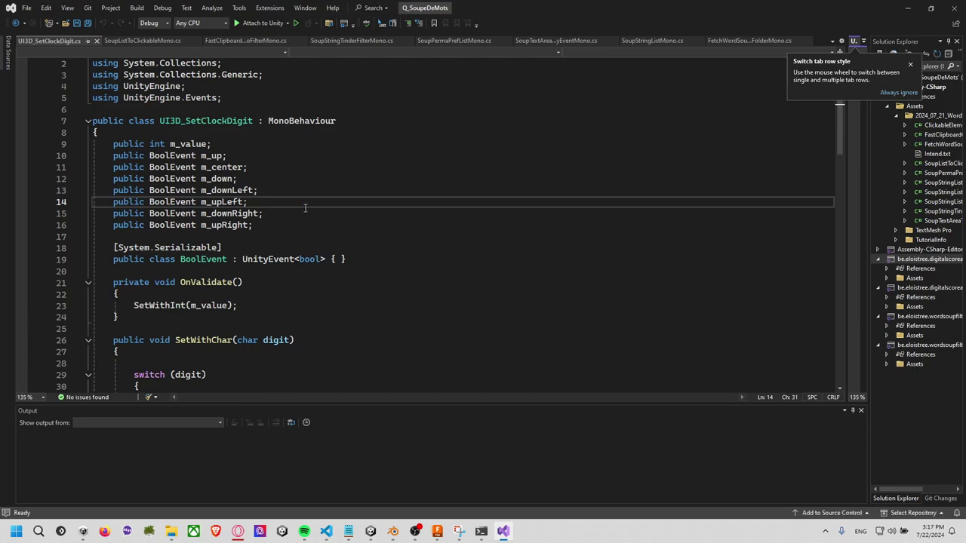
key("alt+Tab")
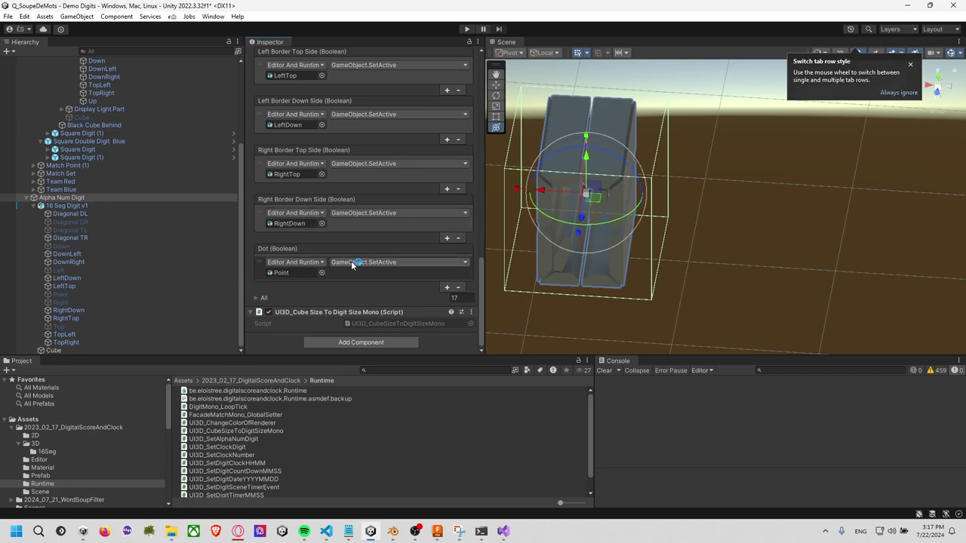
key("alt+Tab")
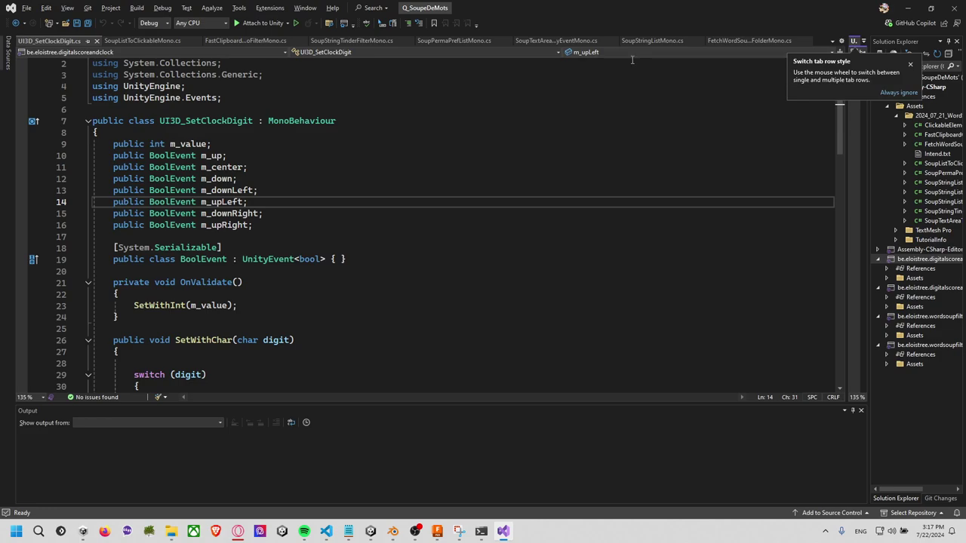
Restore Visual Studio's default window layout and close all open code documents
left_click(306, 8)
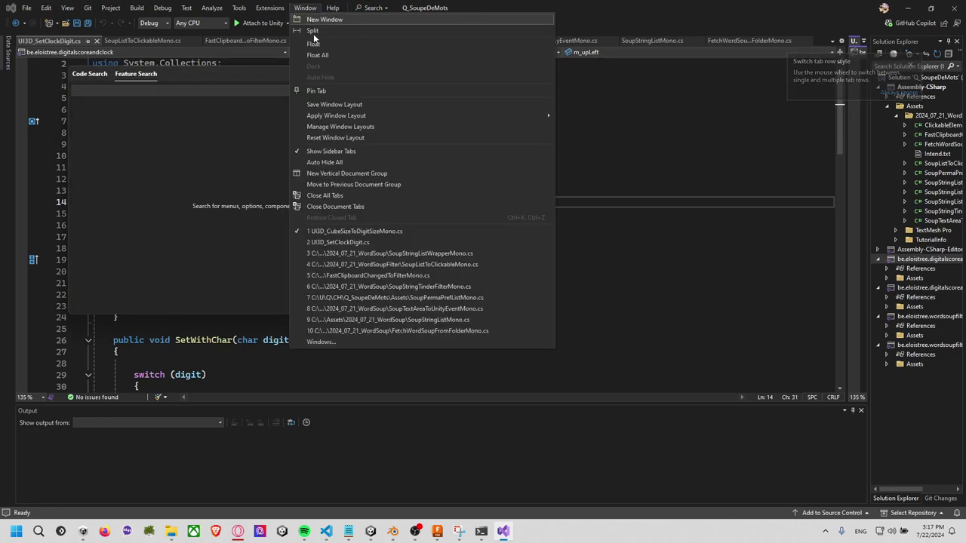
left_click(373, 139)
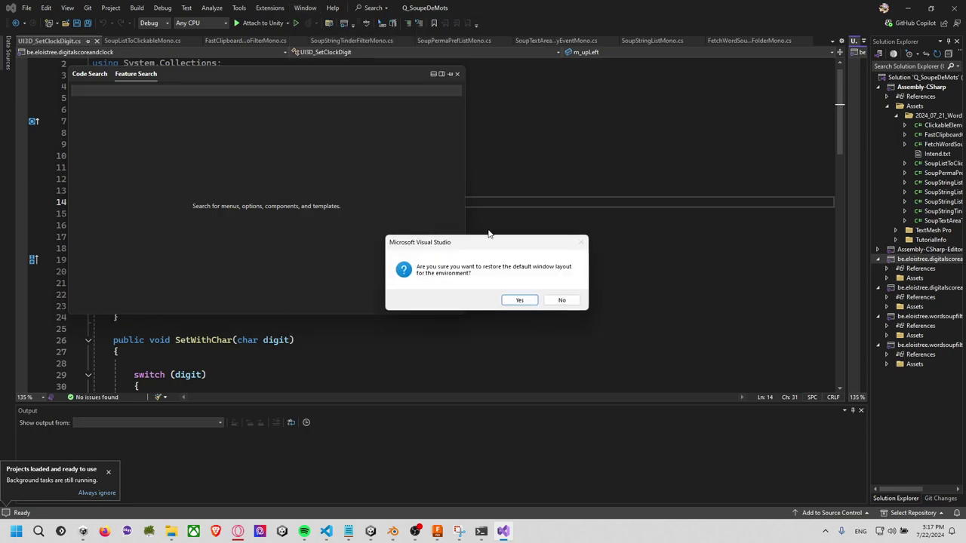
left_click(521, 299)
left_click(457, 73)
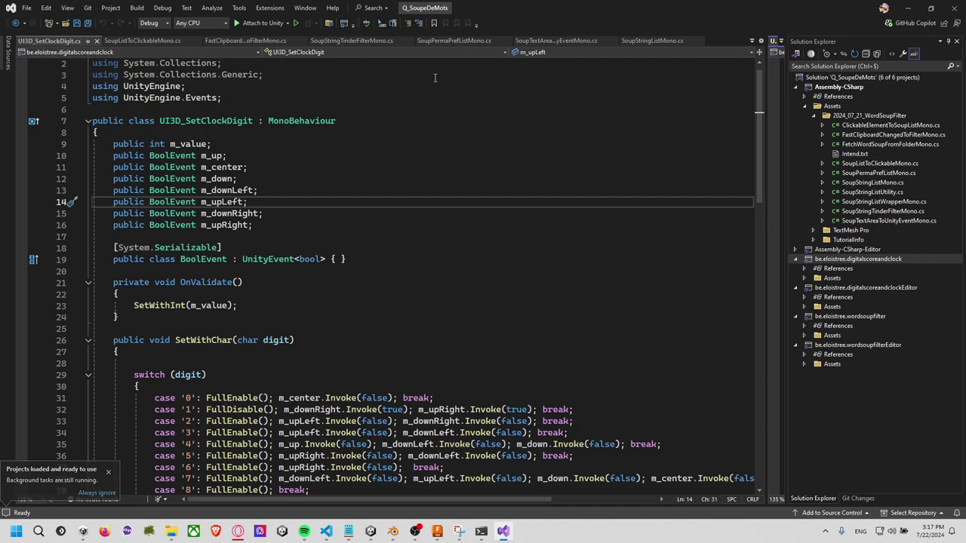
right_click(67, 41)
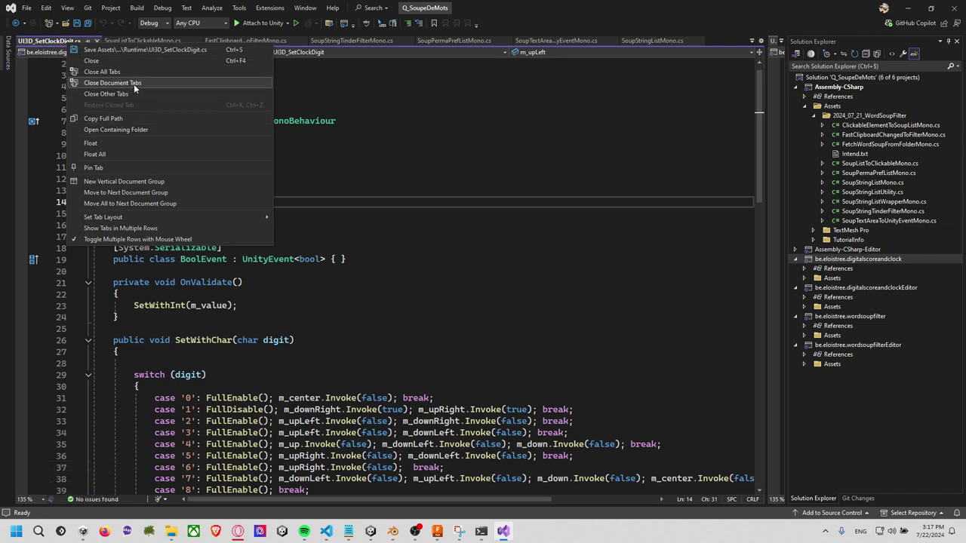
left_click(134, 83)
key("alt+Tab")
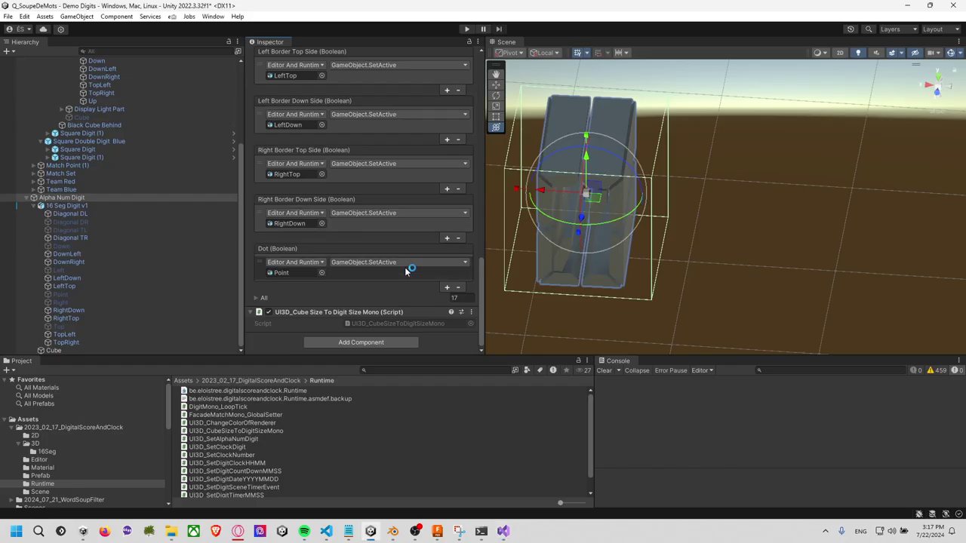
Add a public Transform m_toAffect field to the UI3D_CubeSizeToDigitSizeMono class
double_click(374, 323)
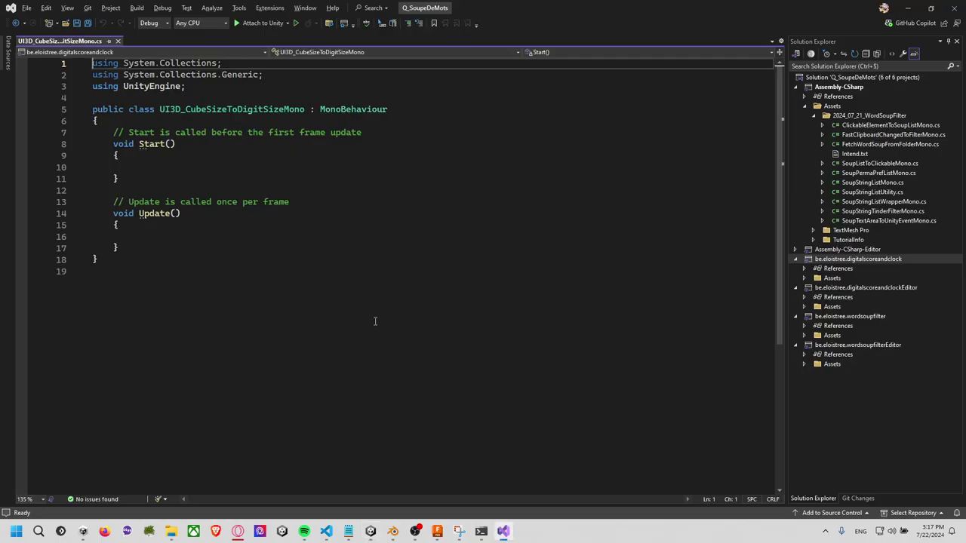
left_click(224, 133)
key("Up")
key("Return")
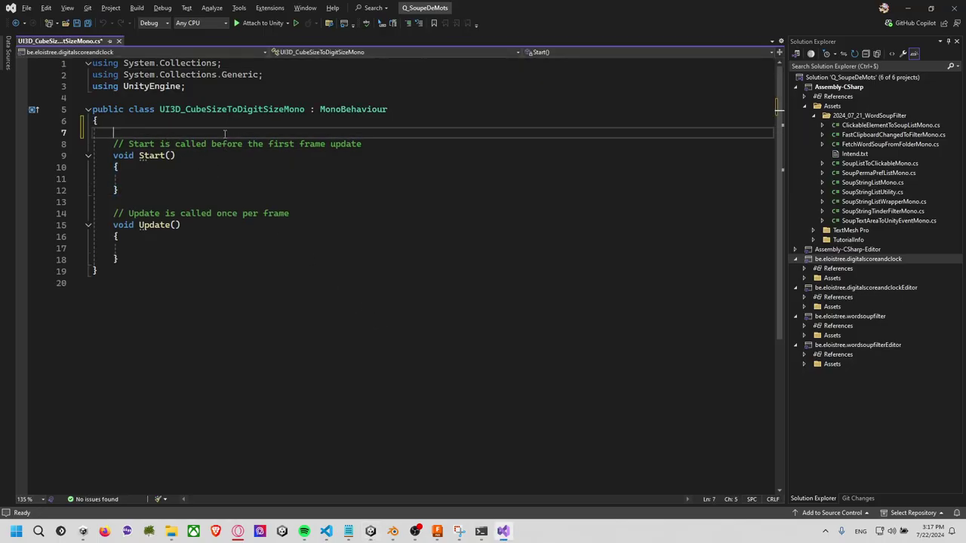
key("Return")
type("public Tran")
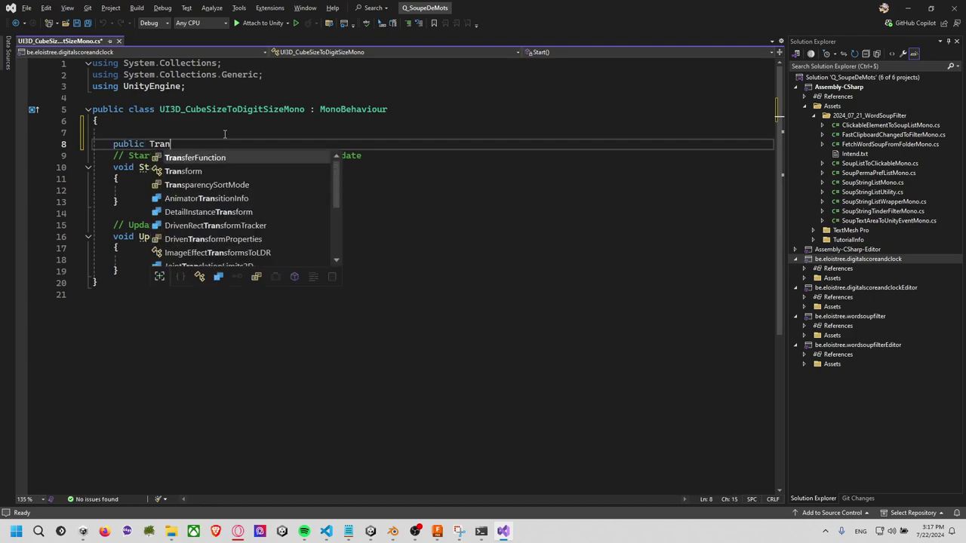
type("sform m_")
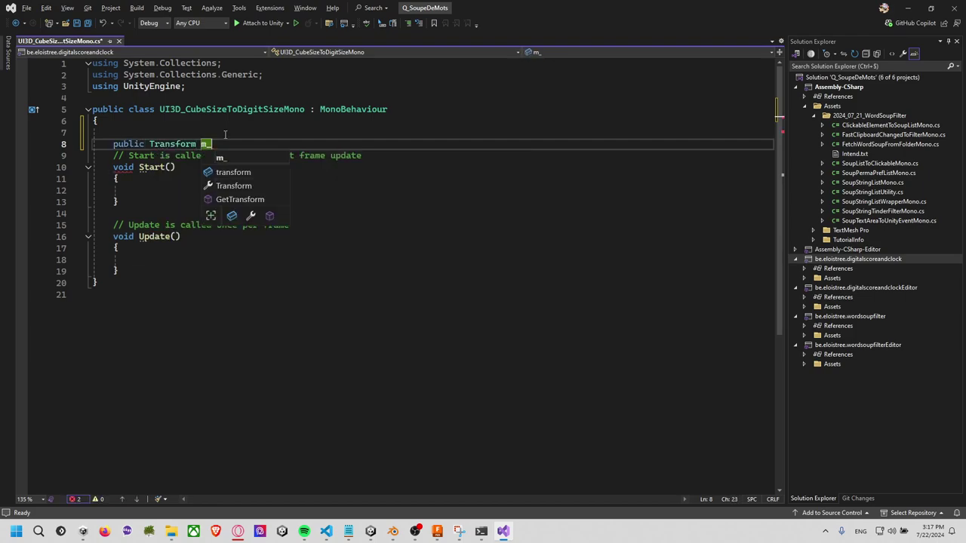
type("toAffect")
type(";")
key("Return")
Add a public float m_digitHeightSize field below it
type("pub")
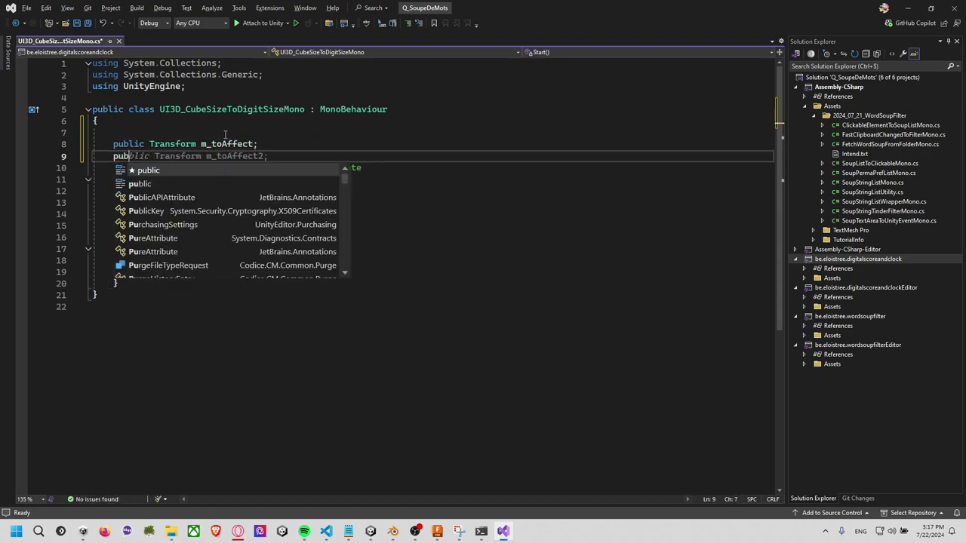
type("lic Fl")
key("space")
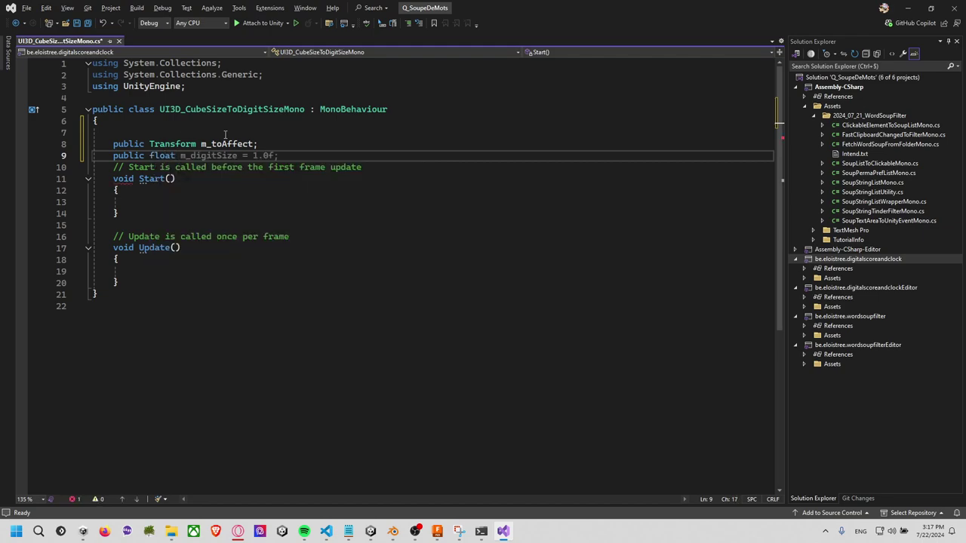
type("Height")
key("BackSpace")
type("m")
key("Tab")
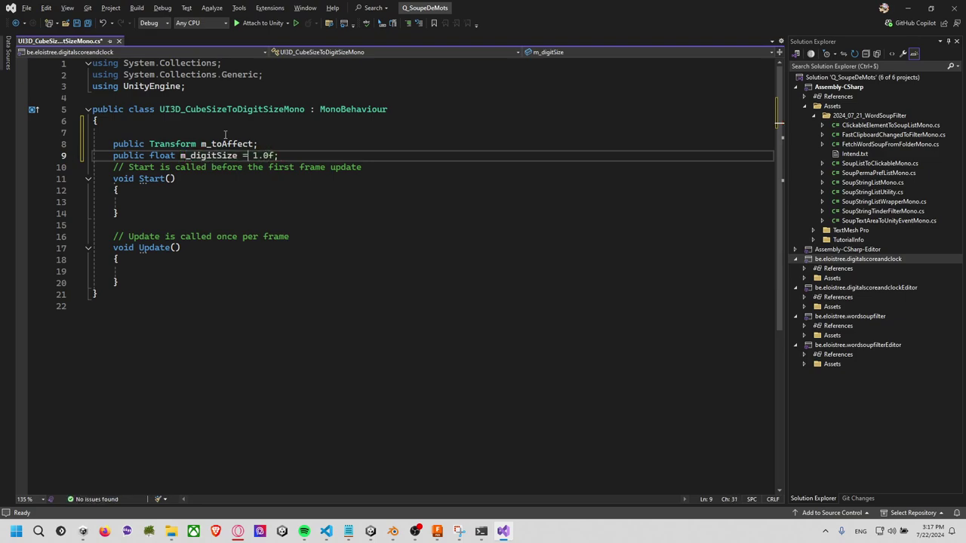
key("Left")
key("Left")
key("Left")
type("Height")
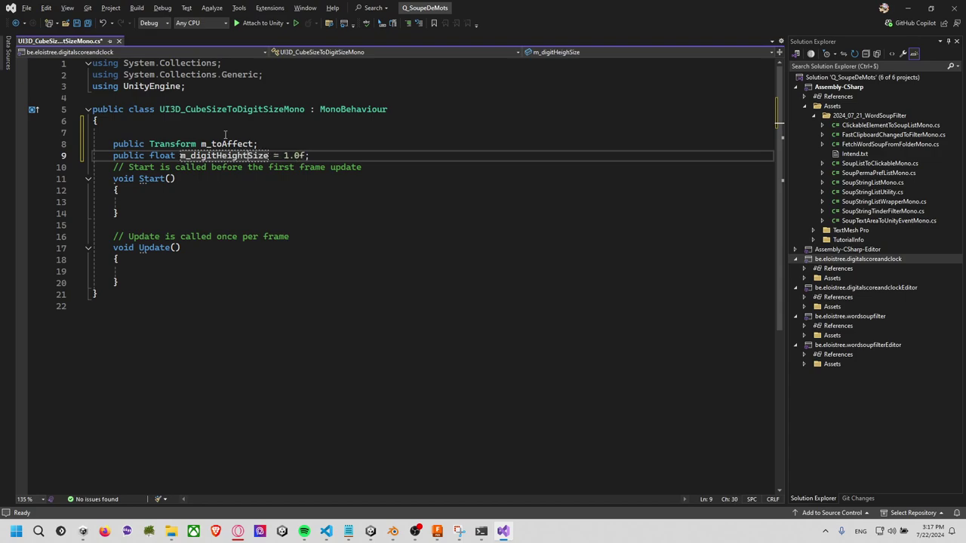
key("Right")
key("Right")
key("Right")
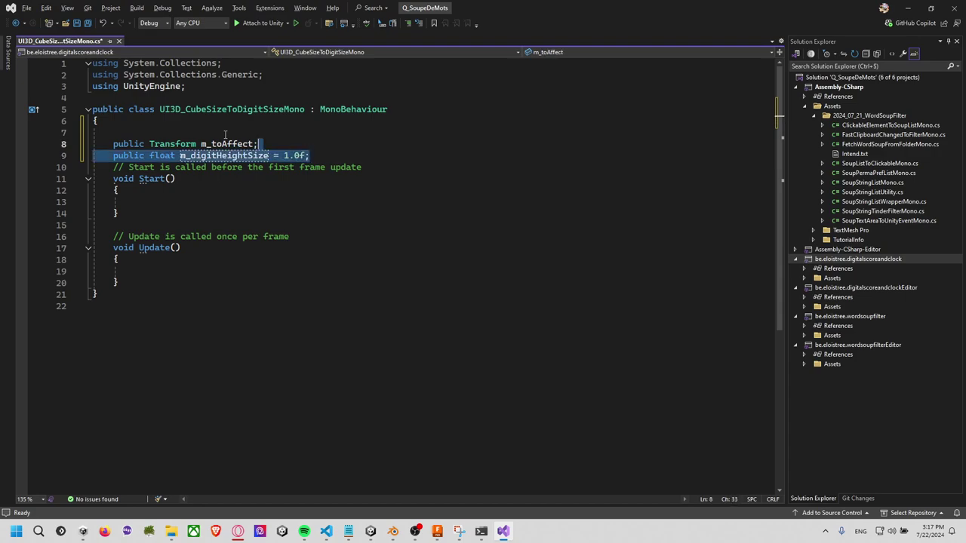
Duplicate the height field into m_digitWidthSize and m_digitDepthSize floats and save
key("ctrl+d")
key("Left")
key("Left")
key("Left")
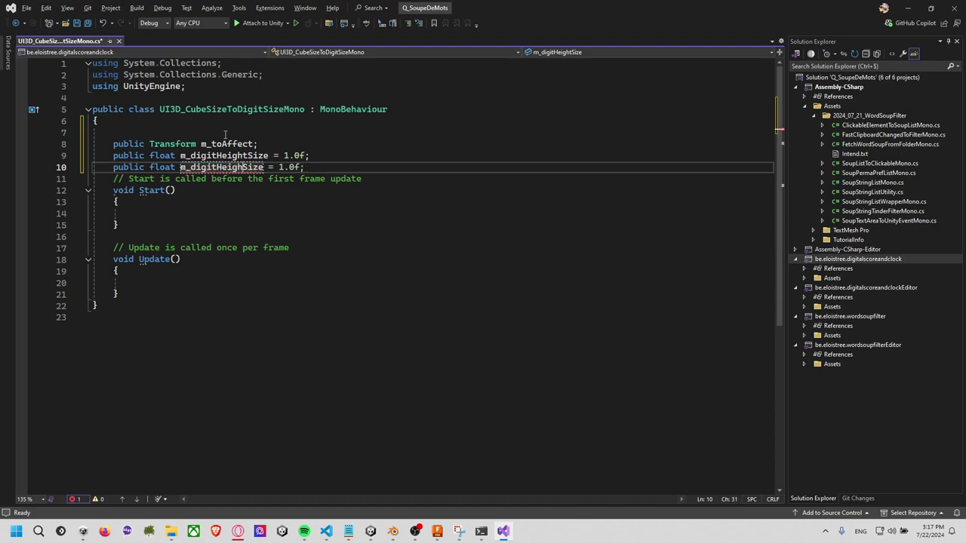
key("BackSpace")
key("BackSpace")
key("BackSpace")
type("Width")
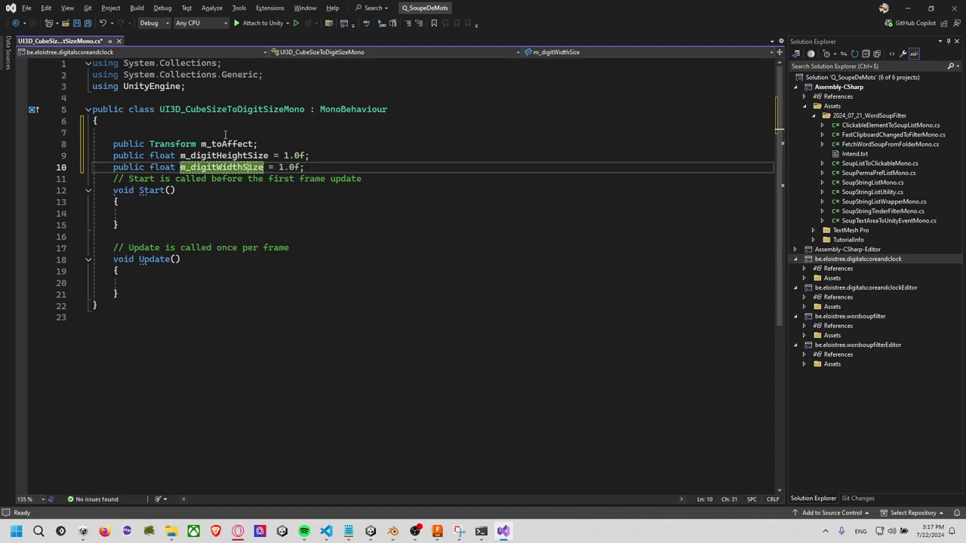
key("End")
key("shift+Up")
key("shift+End")
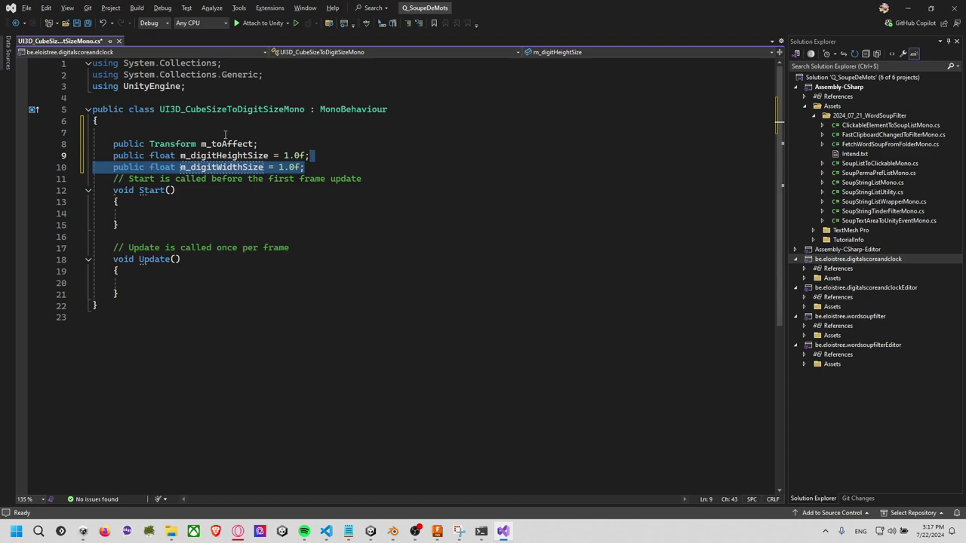
key("ctrl+d")
key("Left")
key("Left")
key("Left")
key("BackSpace")
key("BackSpace")
key("BackSpace")
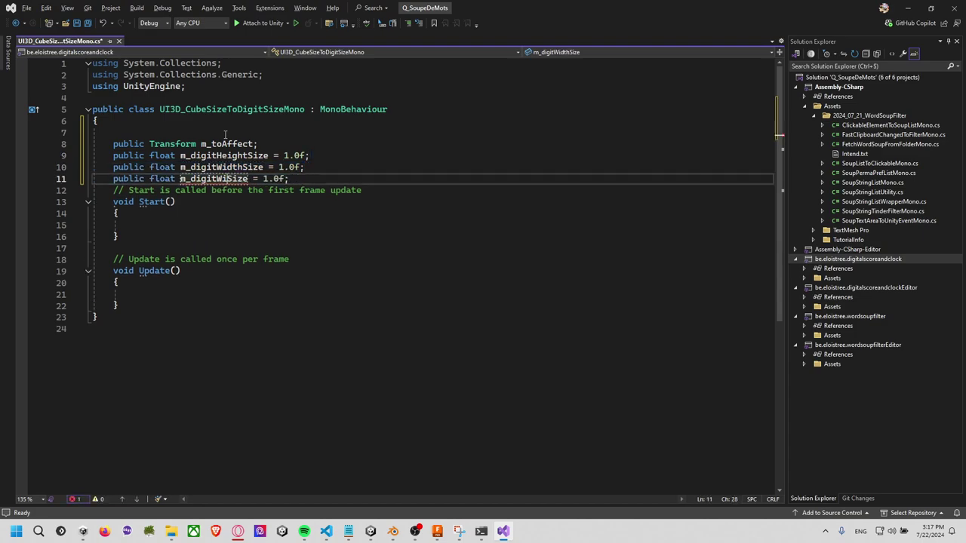
key("BackSpace")
key("BackSpace")
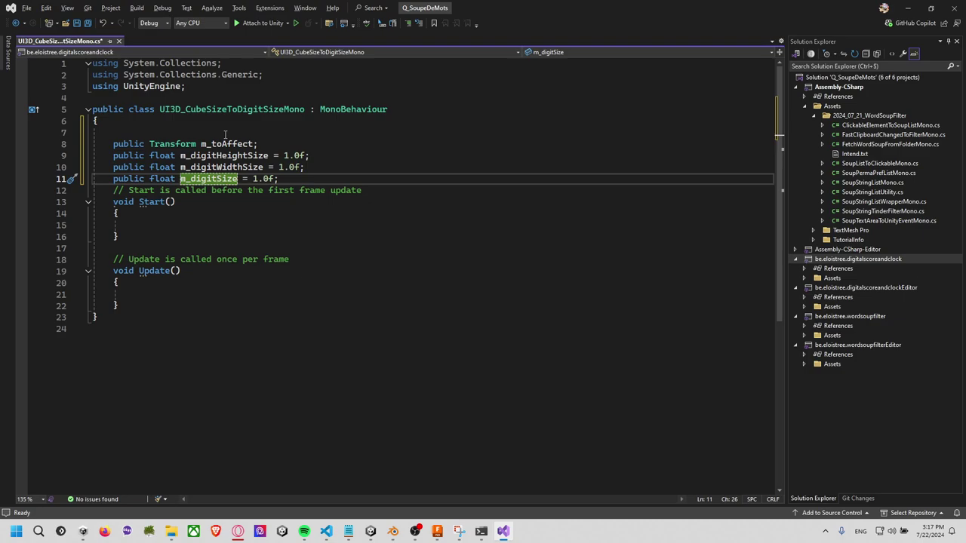
type("Depth")
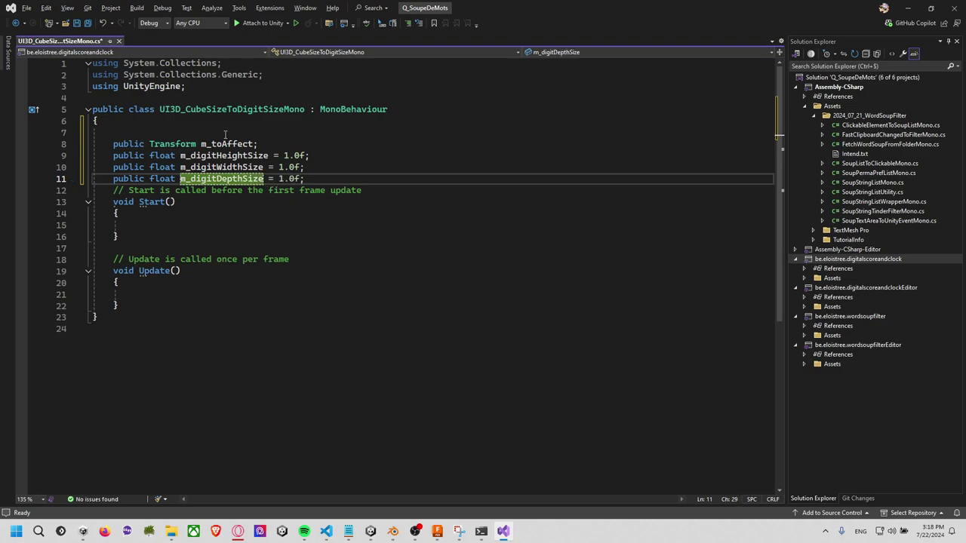
key("ctrl+s")
Set height, width, depth defaults to 0.018f, 0.012f, 0.001f, save, and delete the Start comment
key("End")
key("Up")
key("Up")
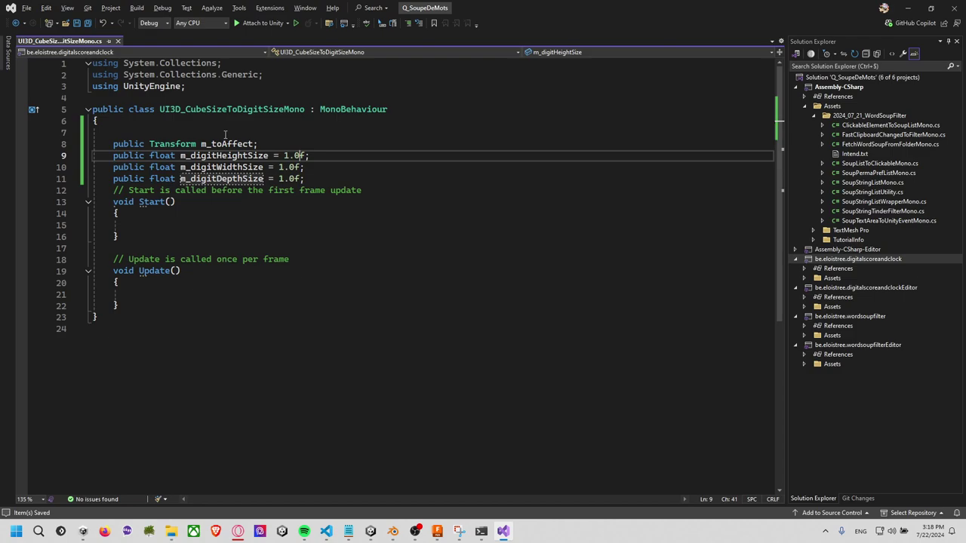
key("BackSpace")
type("0.18")
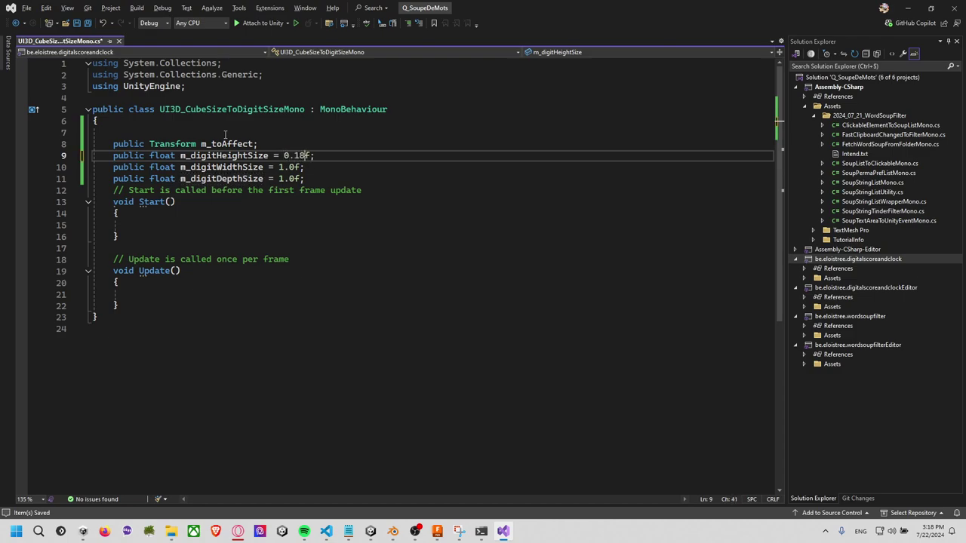
key("BackSpace")
key("BackSpace")
type("018")
key("Down")
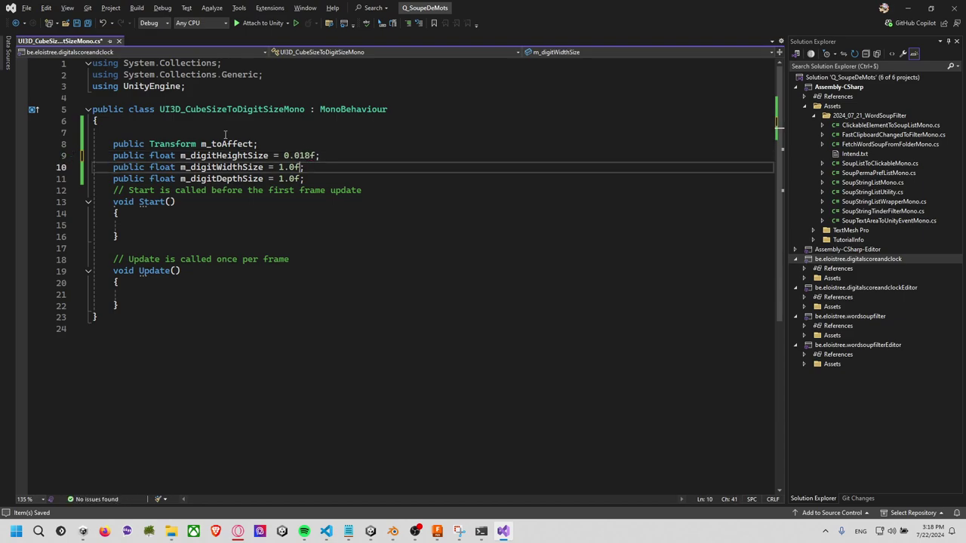
key("BackSpace")
key("BackSpace")
type("0")
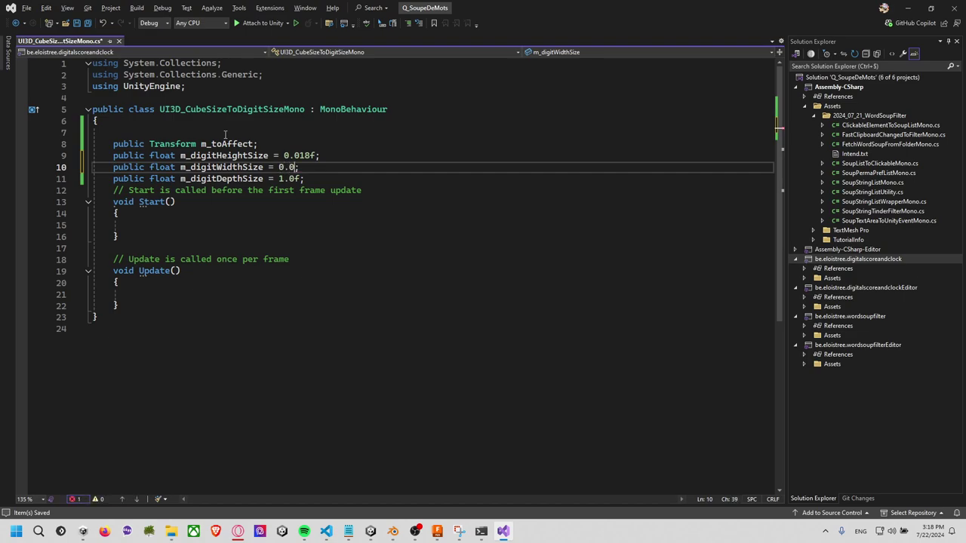
type("12")
type("f")
key("Down")
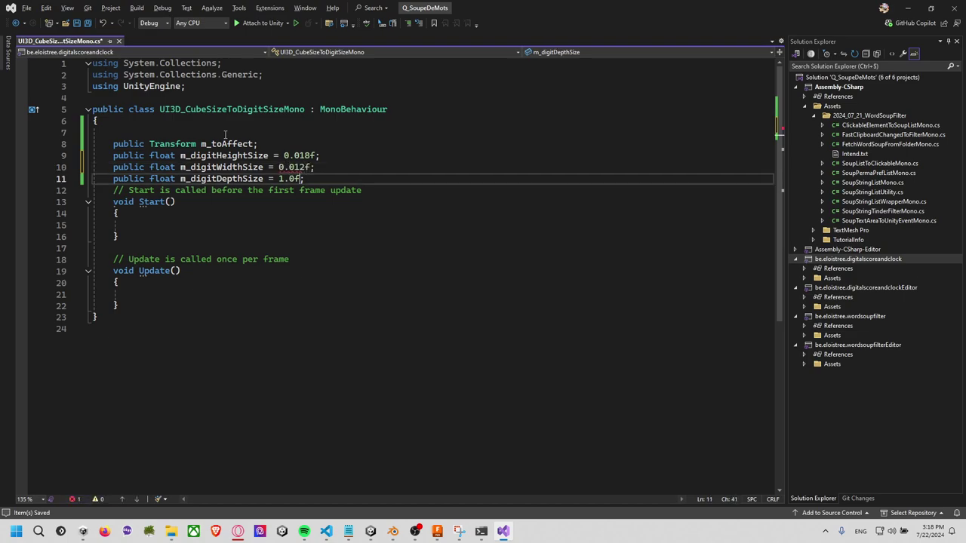
key("BackSpace")
key("BackSpace")
type(".00")
key("ctrl+s")
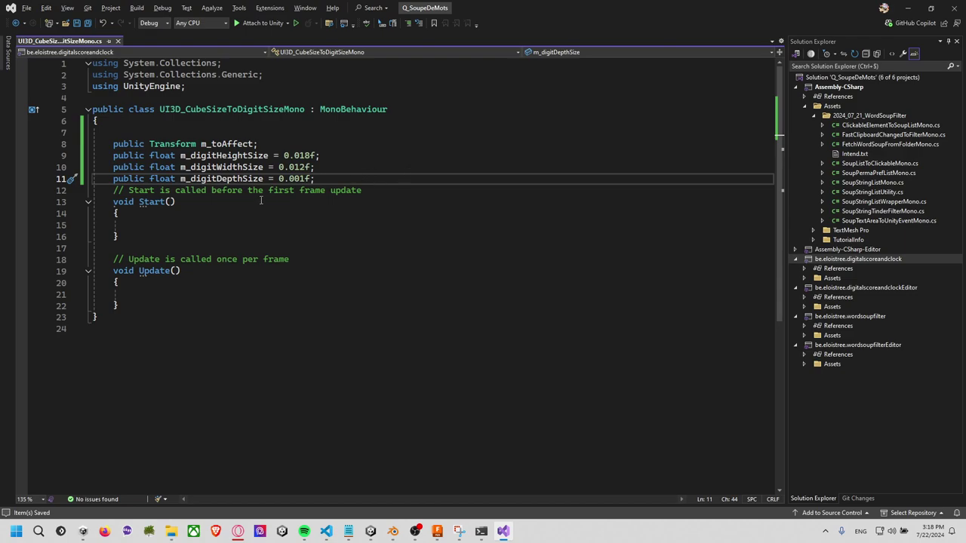
left_click_drag(366, 190, 113, 190)
key("BackSpace")
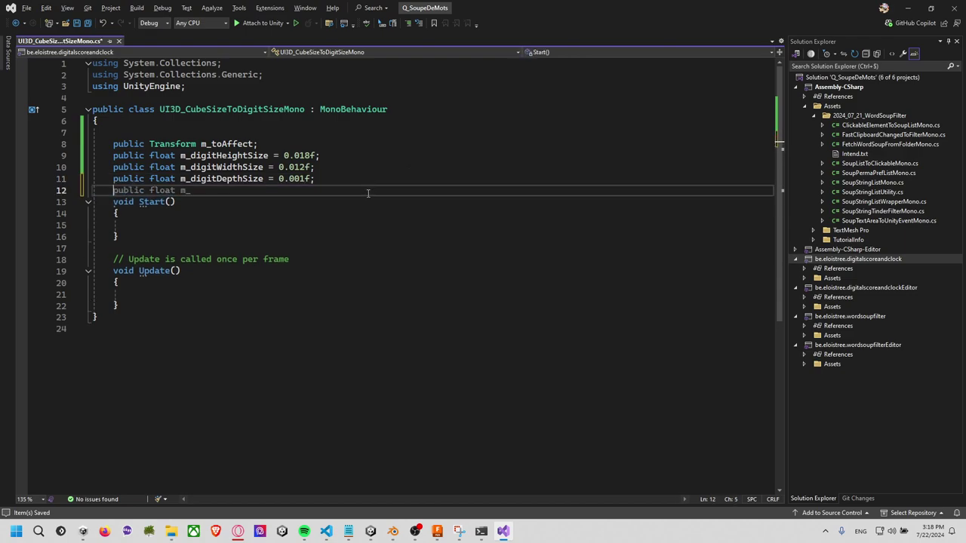
Rename the Update method to RefreshSize, delete its comment line, and make it public
left_click(175, 201)
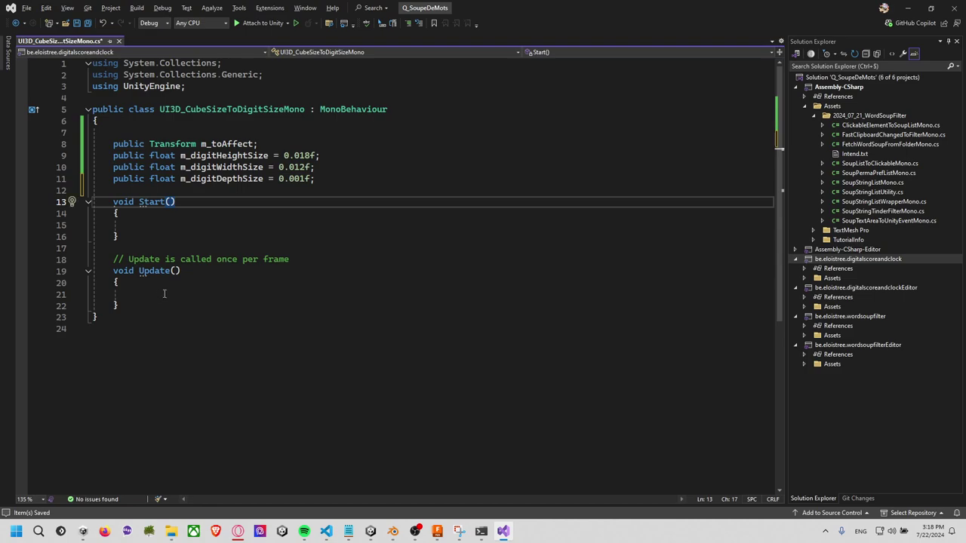
key("ctrl+r")
key("ctrl+r")
type("Re")
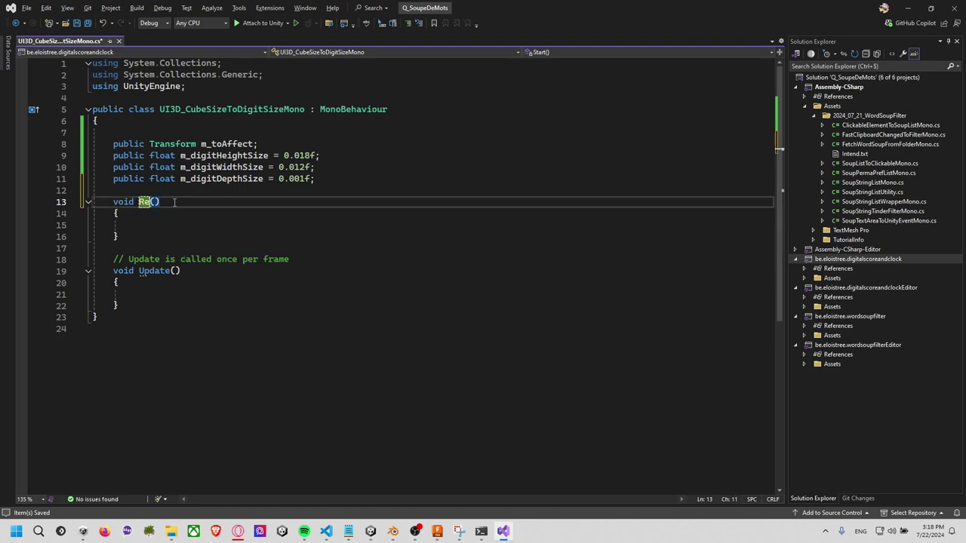
key("Escape")
left_click(151, 271)
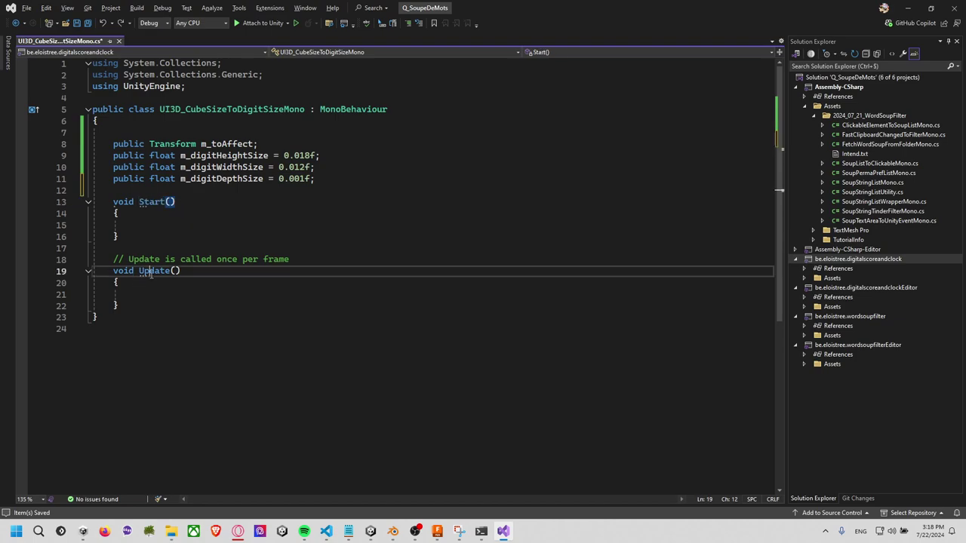
key("ctrl+r")
key("ctrl+r")
type("Refresh")
key("Return")
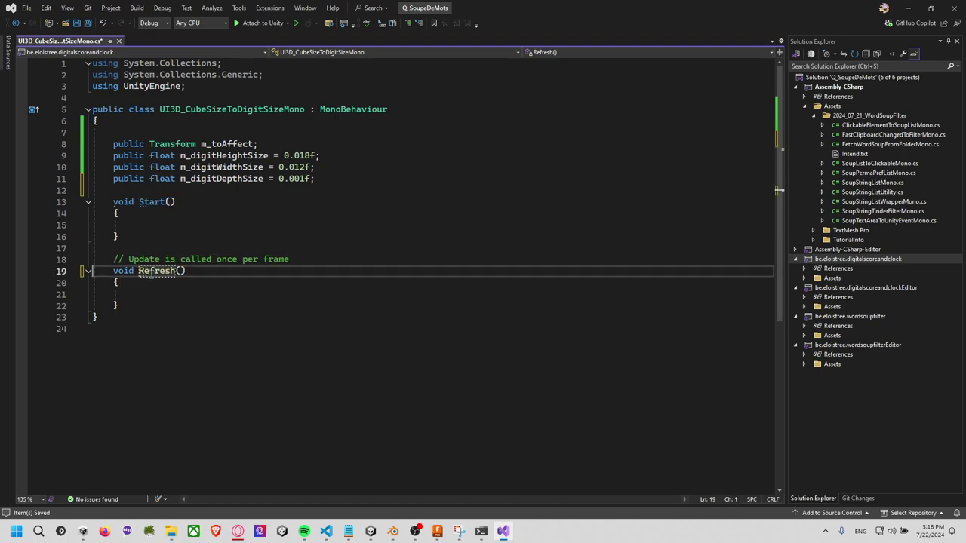
key("ctrl+r")
key("ctrl+r")
type("Size")
key("Return")
key("Up")
key("ctrl+shift+l")
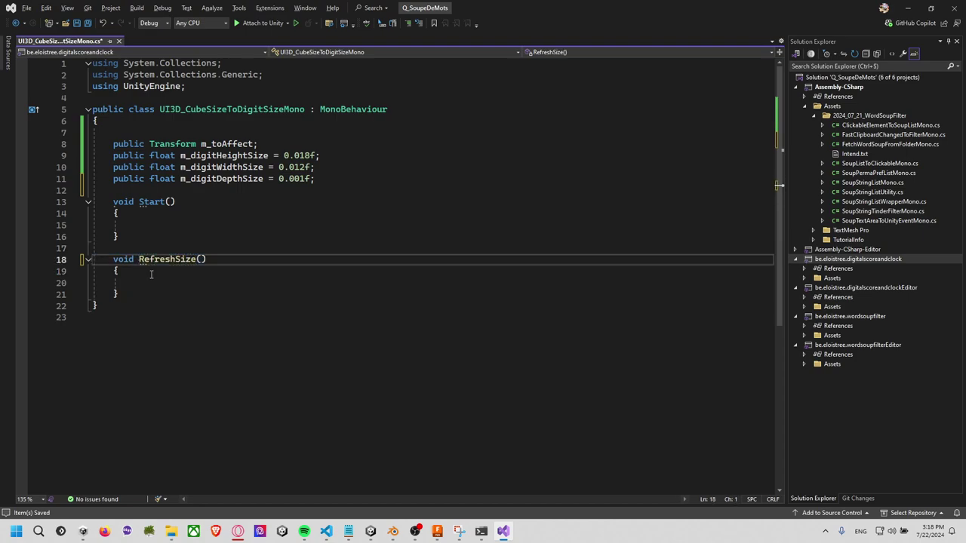
type("public")
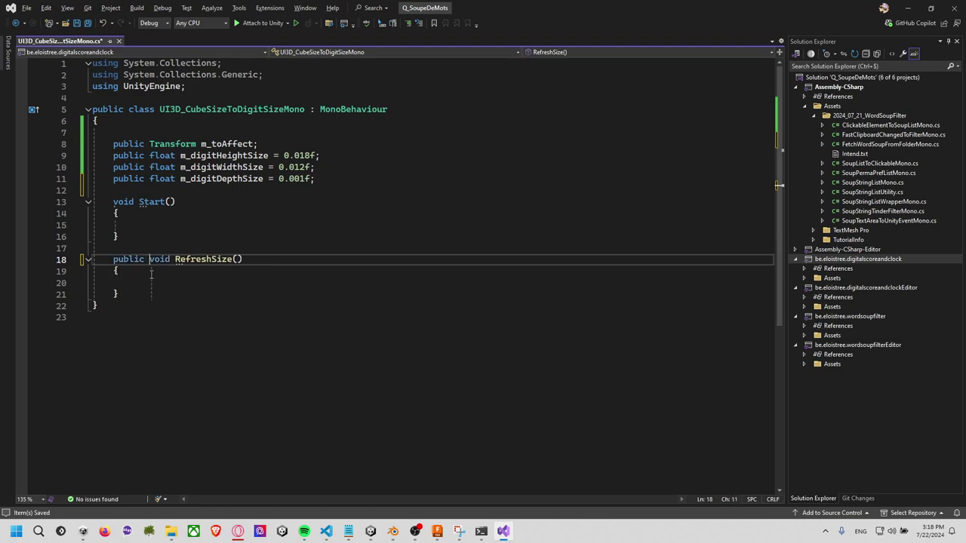
Add a RefreshSize(); call inside the Start method
key("Up")
key("Up")
key("Up")
key("Return")
type("refr")
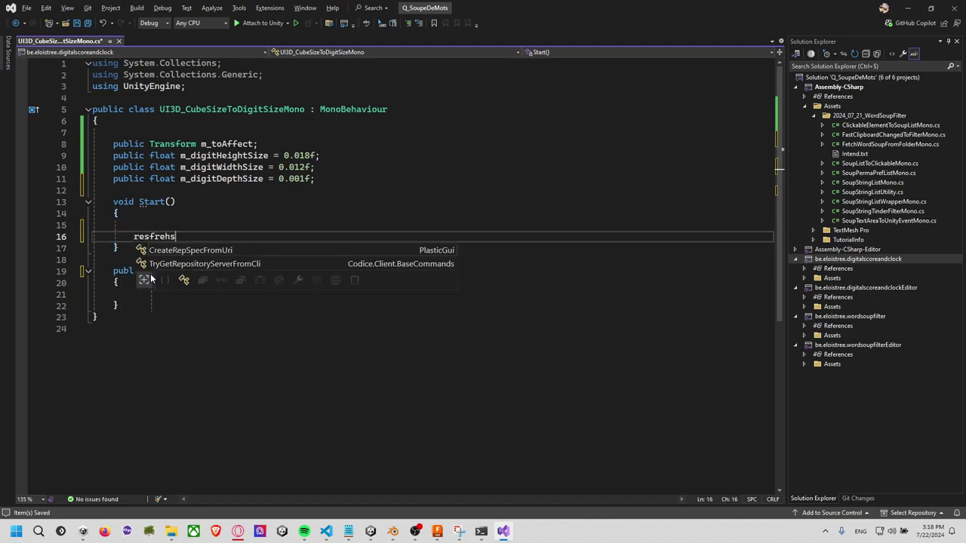
key("BackSpace")
key("BackSpace")
type("s")
key("BackSpace")
type("freshS")
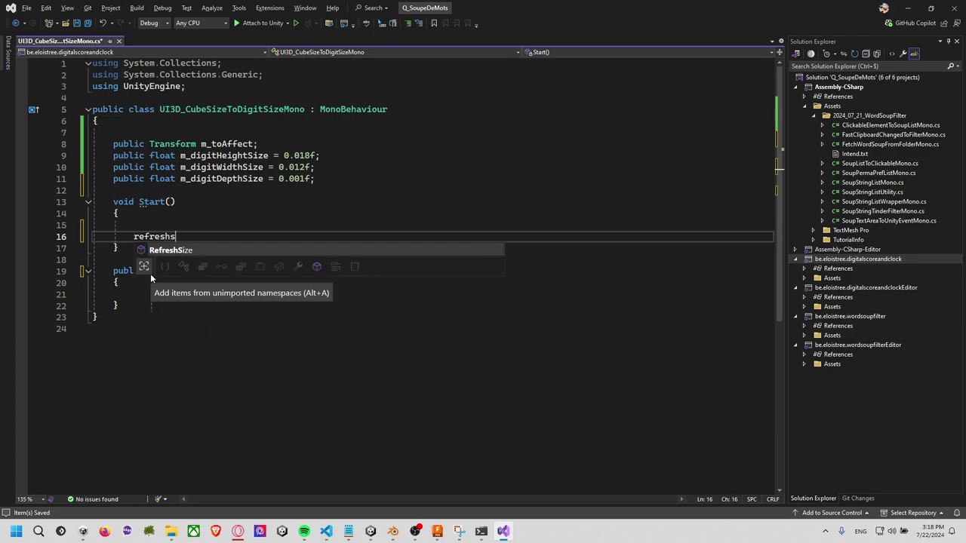
key("Tab")
type("();")
key("Down")
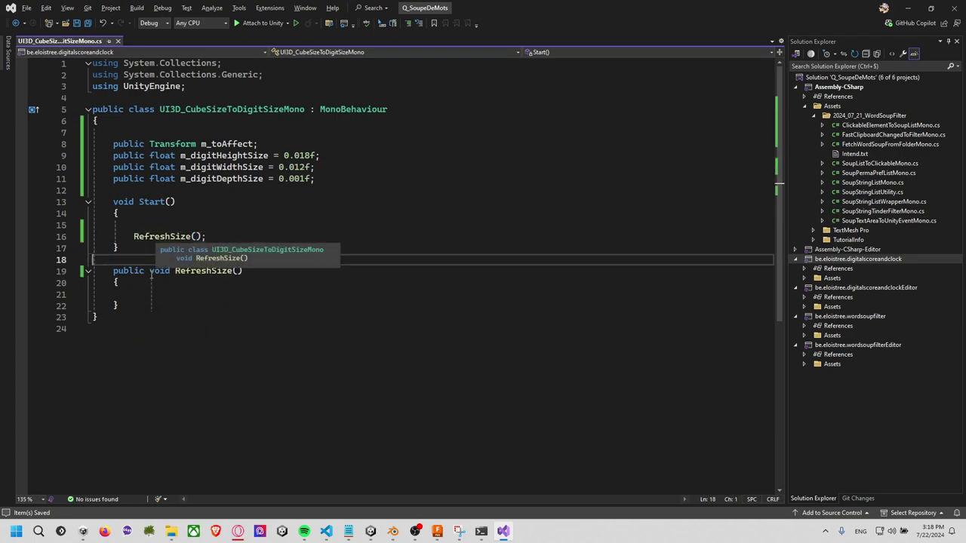
Add a private void OnValidate() method that calls RefreshSize();
key("Return")
type("oid OnVali")
key("Tab")
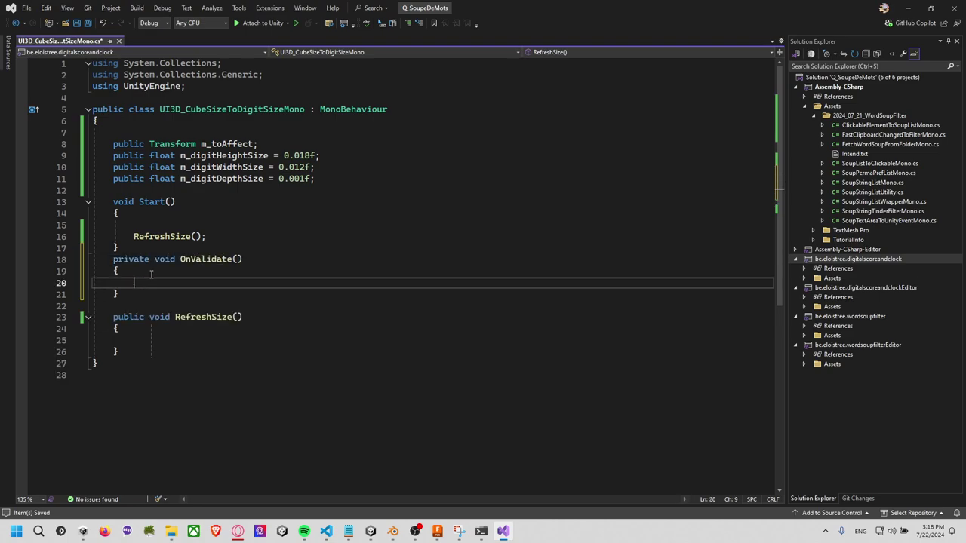
type("refres")
key("Tab")
type("(")
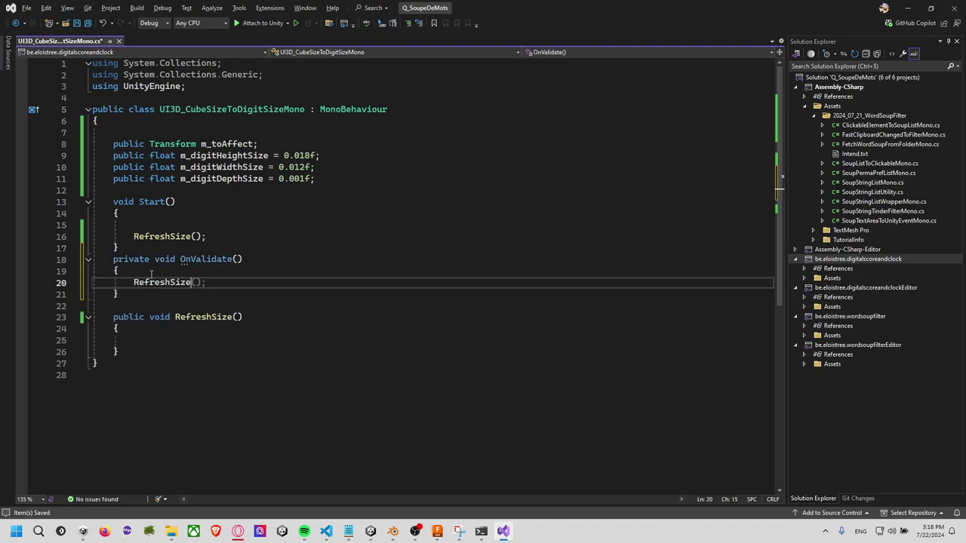
type("à")
key("BackSpace")
key("End")
type(";")
key("Down")
key("Down")
Tag RefreshSize with [ContextMenu("Refresh Size")] and save the script
key("Return")
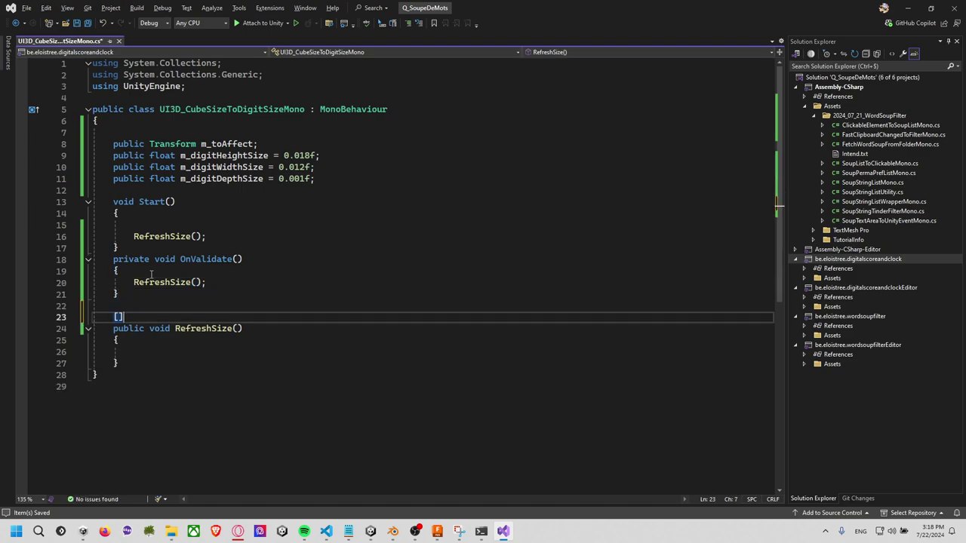
type("conte")
key("Tab")
type("(\"")
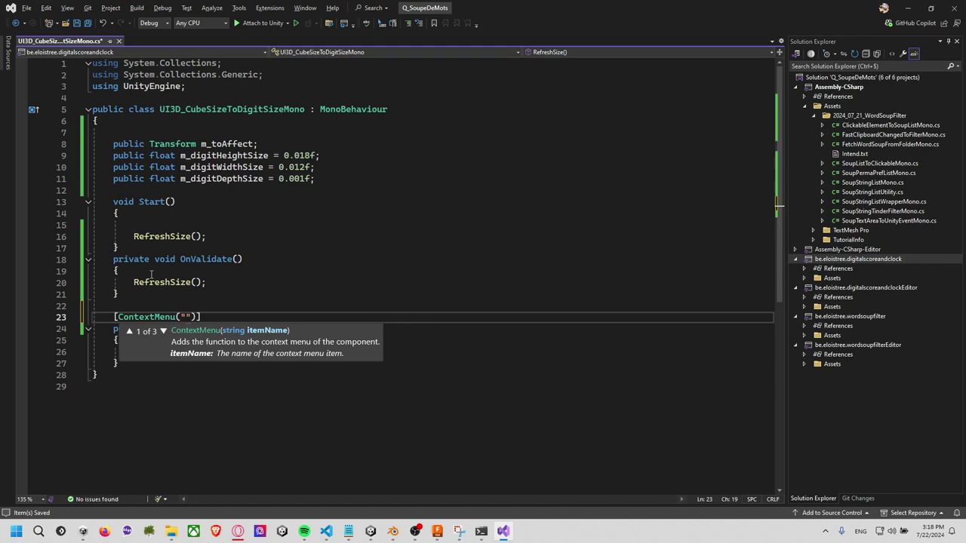
type("Refresh Size)")
key("BackSpace")
key("Right")
key("ctrl+s")
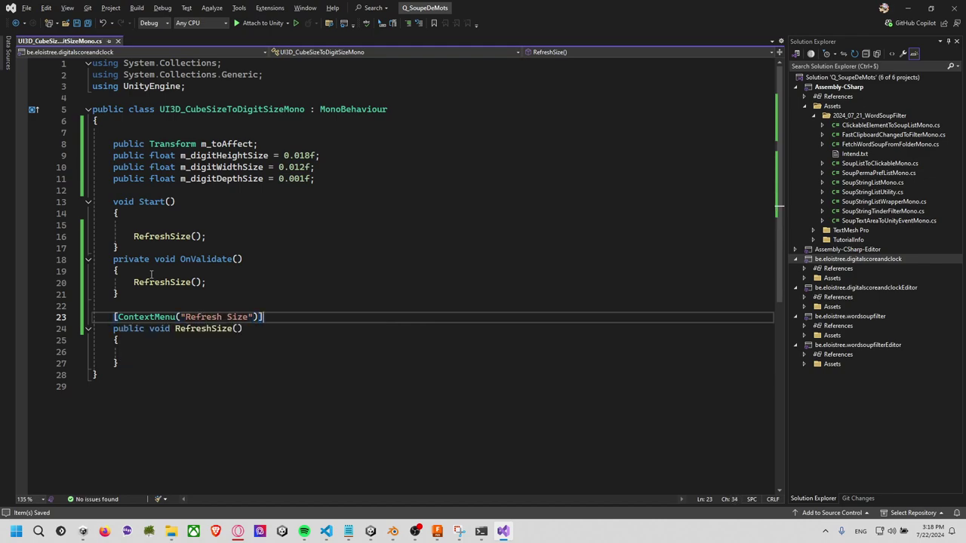
Comment out and restore the RefreshSize call in OnValidate, save, and move into RefreshSize's body
key("Up")
key("Up")
key("Up")
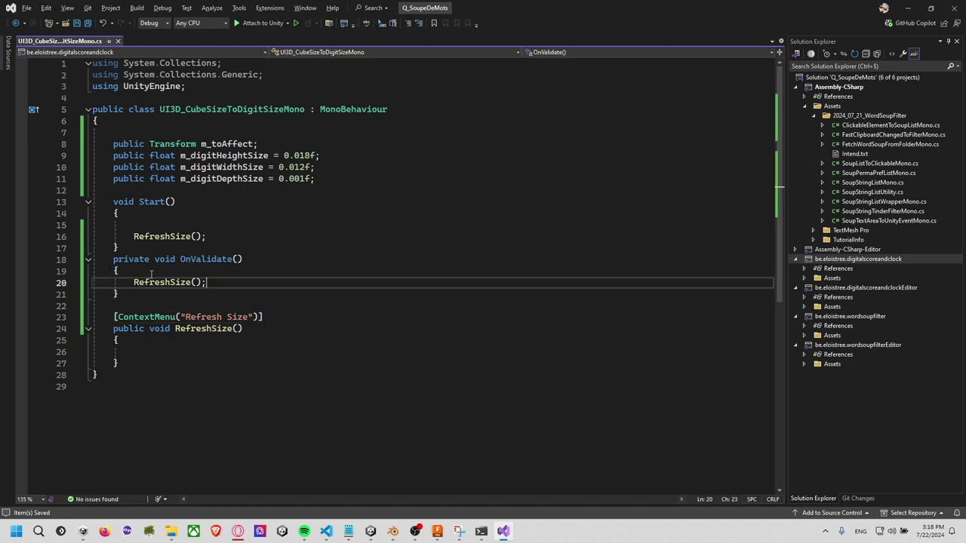
key("ctrl+k")
key("ctrl+c")
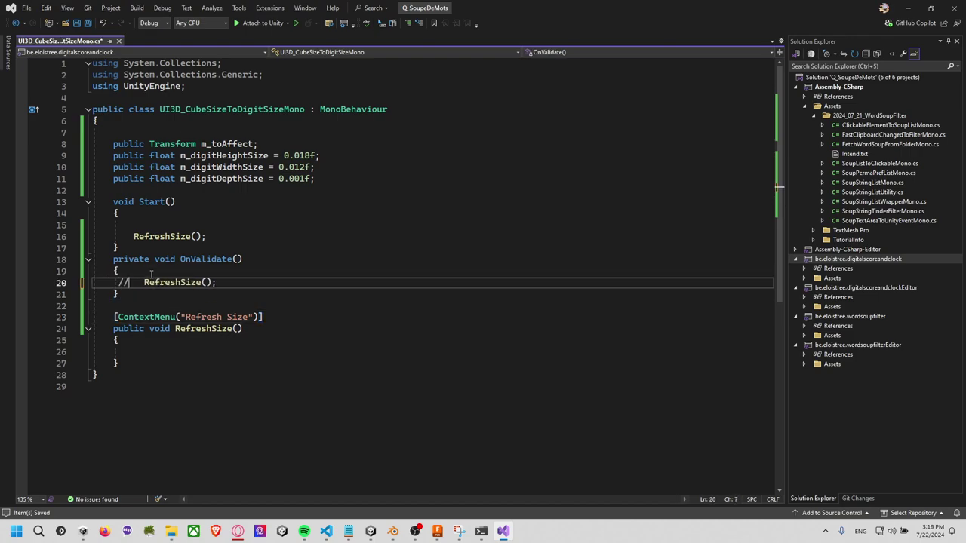
key("ctrl+k")
key("ctrl+u")
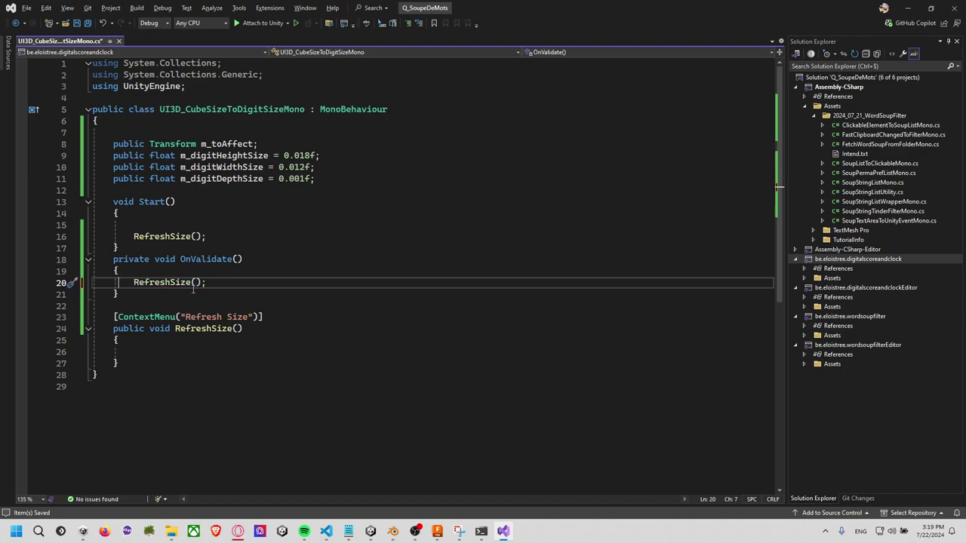
key("ctrl+s")
left_click(231, 281)
left_click(210, 341)
left_click(200, 351)
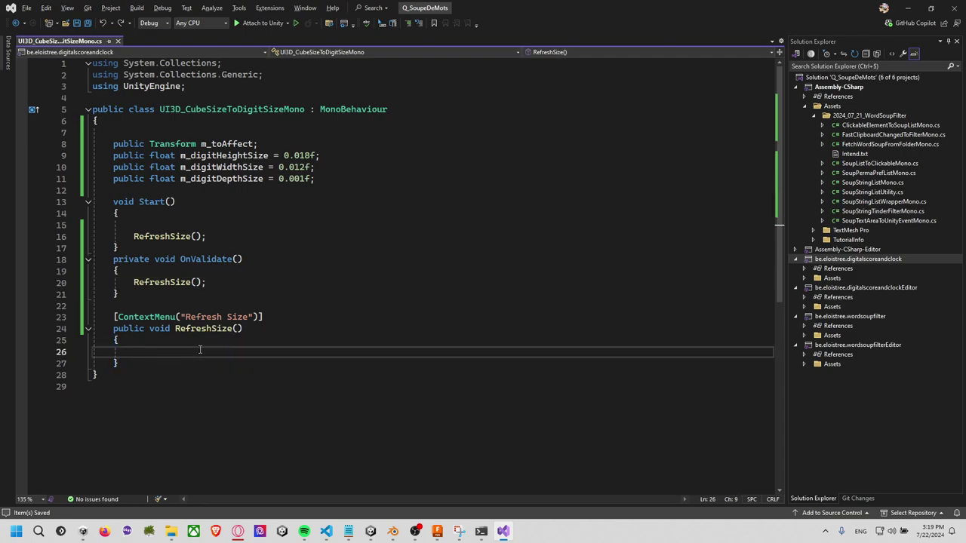
Make RefreshSize set m_toAffect.localScale to a Vector3 of digit width, height and depth sizes, then save
type("m_to")
key("Tab")
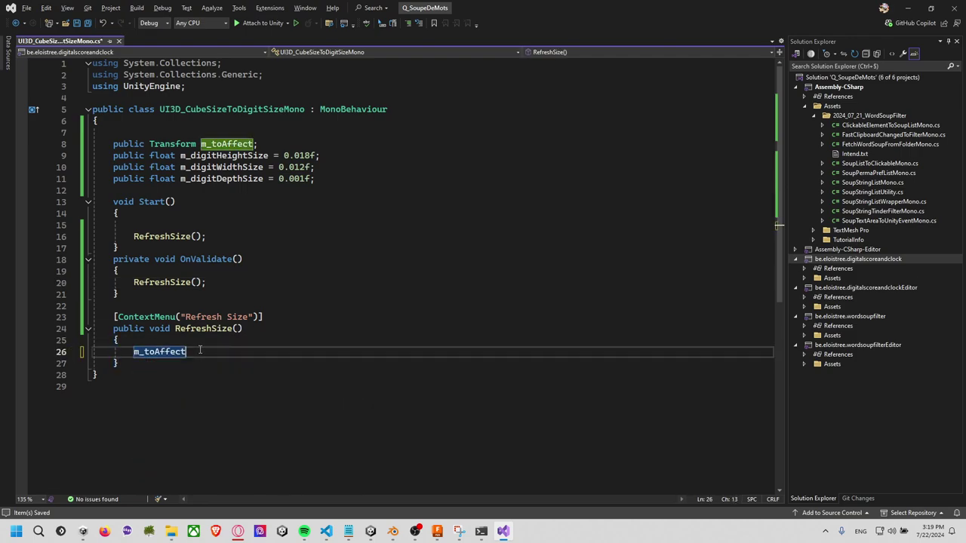
type(".localpo")
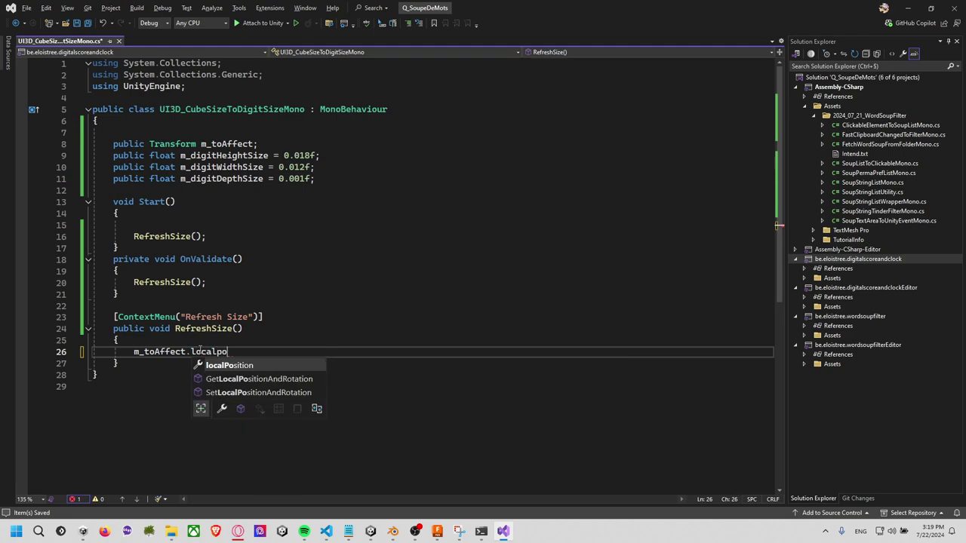
type(" =")
key("BackSpace")
key("BackSpace")
key("BackSpace")
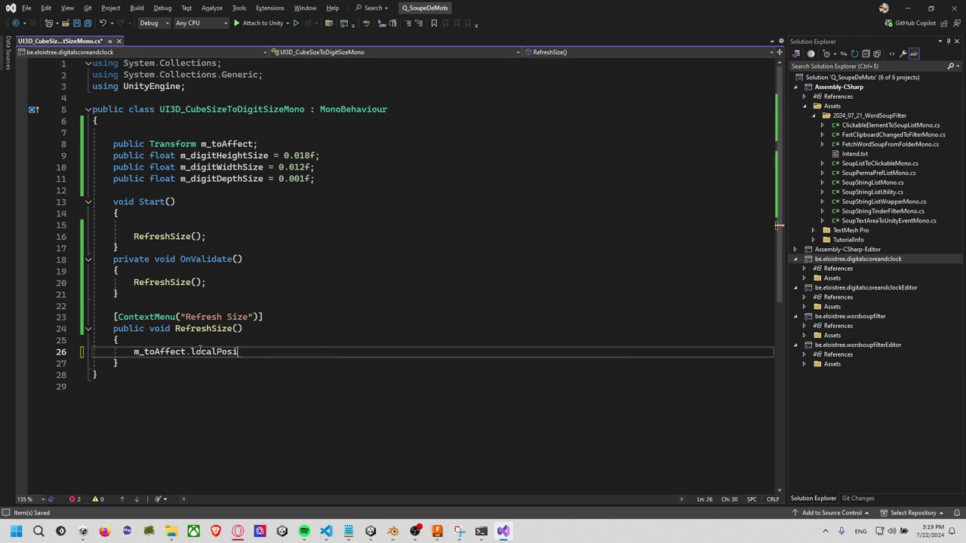
type("le")
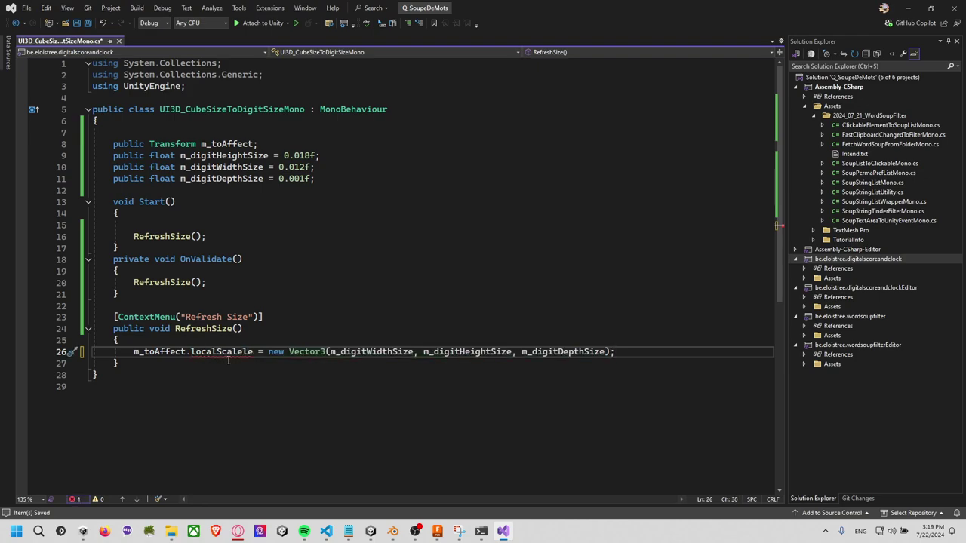
key("Delete")
key("Delete")
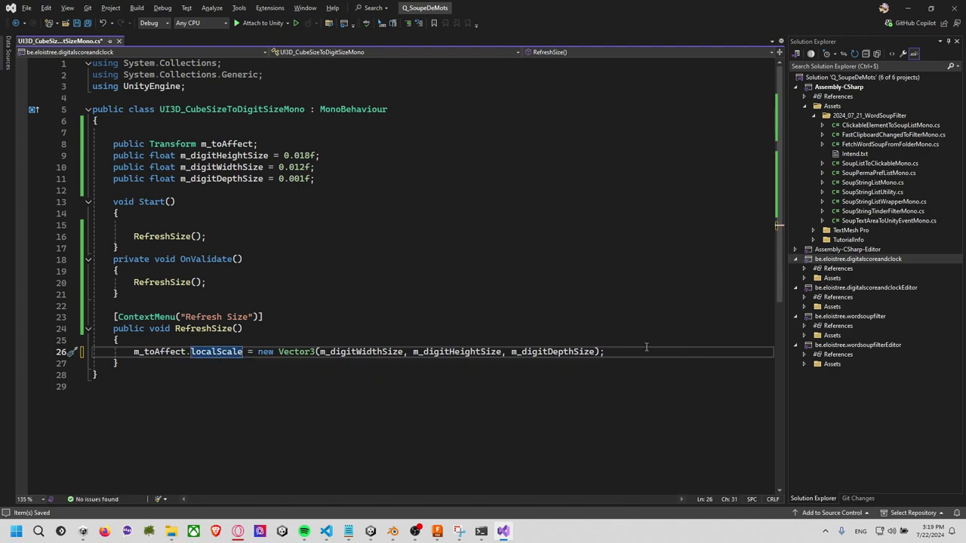
key("ctrl+s")
Look over the RefreshSize declaration lines, then switch to the Unity editor
left_click(331, 309)
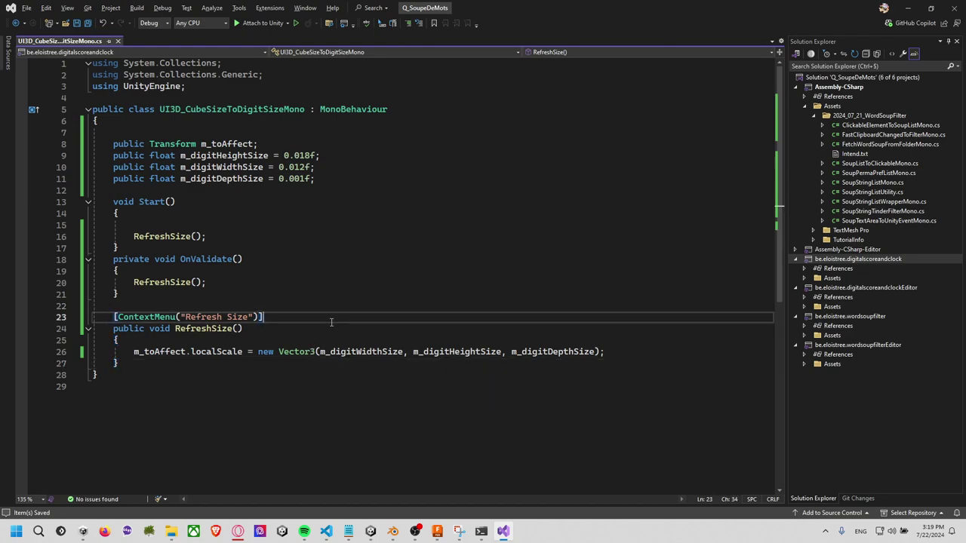
left_click(335, 326)
left_click(345, 307)
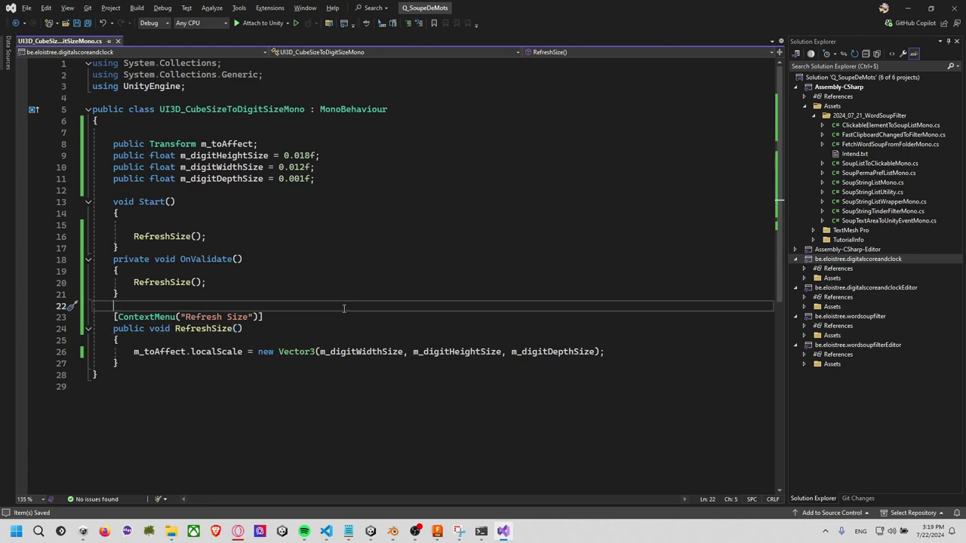
left_click(315, 332)
left_click(310, 340)
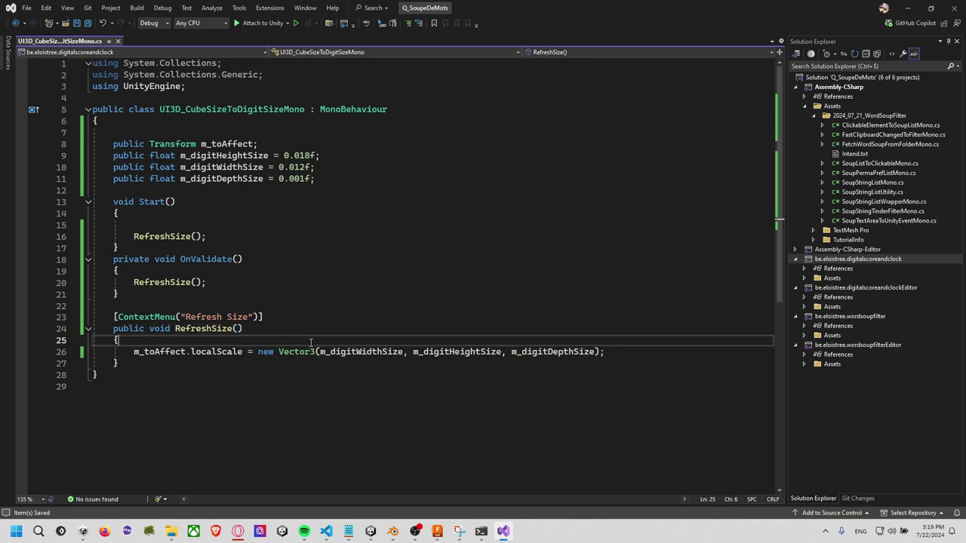
key("alt+Tab")
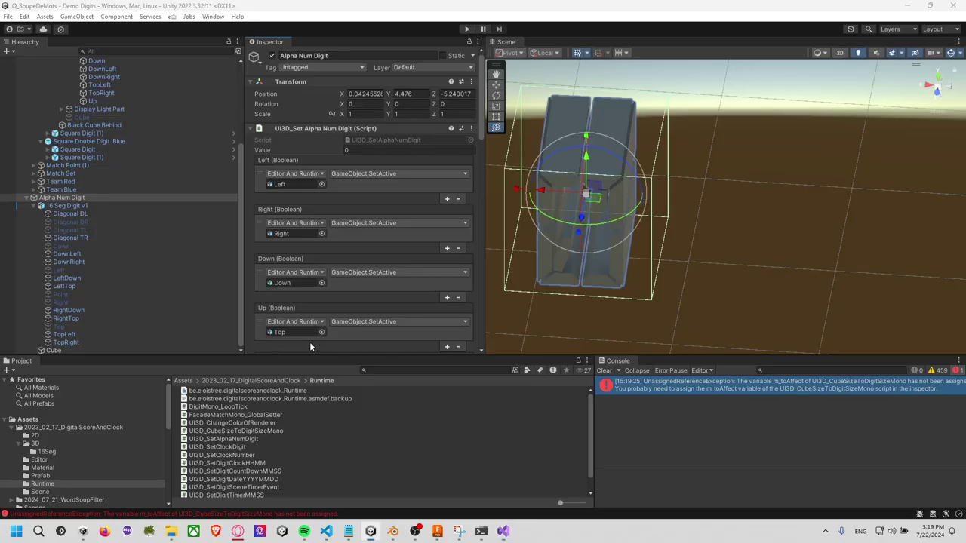
Rename RefreshSize to RefreshLocalScale across the file
key("alt+Tab")
left_click(201, 328)
right_click(200, 328)
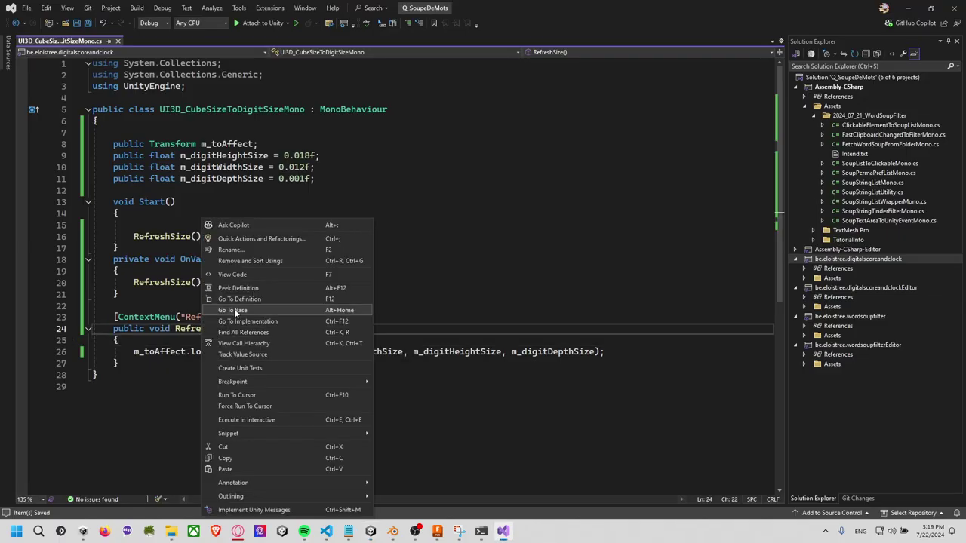
left_click(248, 249)
key("End")
key("BackSpace")
key("BackSpace")
key("BackSpace")
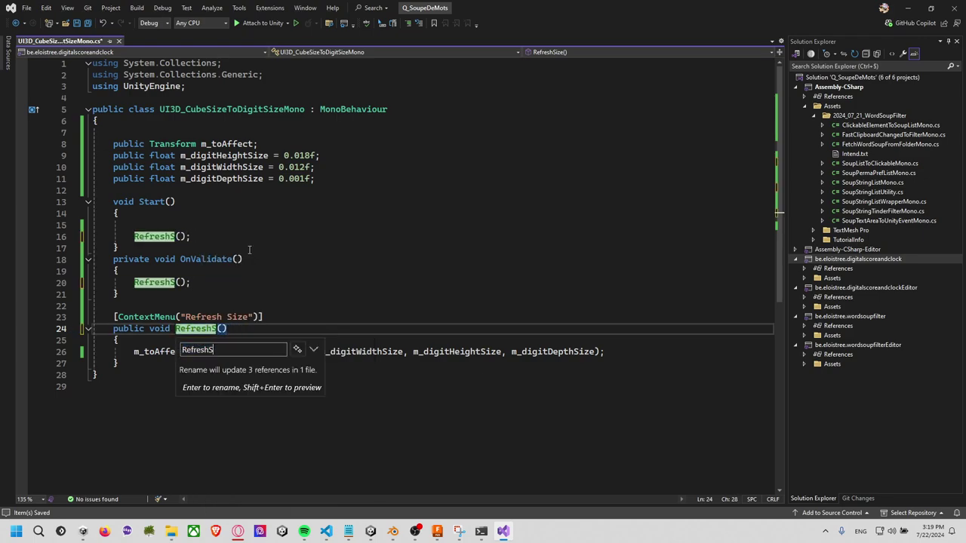
type("LocalScale")
key("Return")
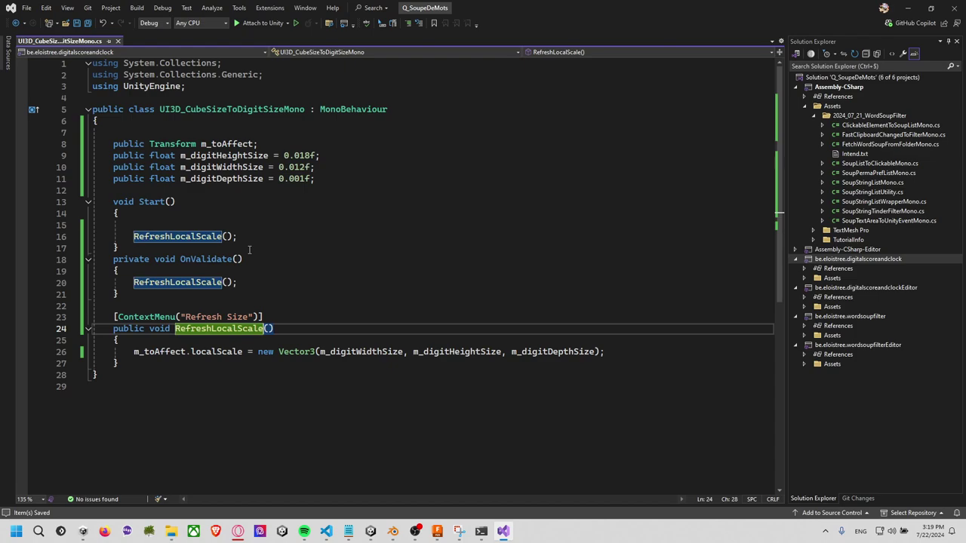
Duplicate the RefreshLocalScale method with its attribute and add 'As' to the copy's name
left_click_drag(64, 363, 64, 317)
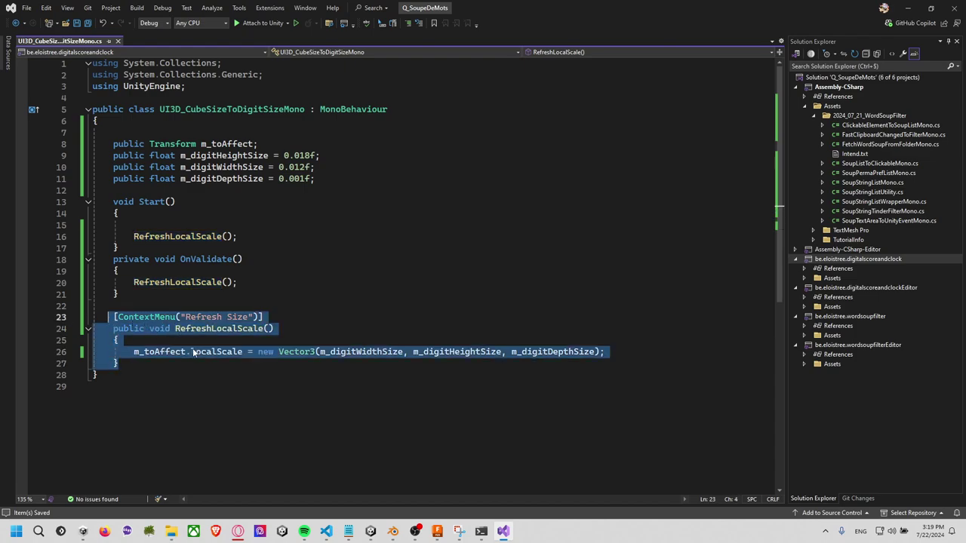
key("ctrl+d")
left_click(216, 386)
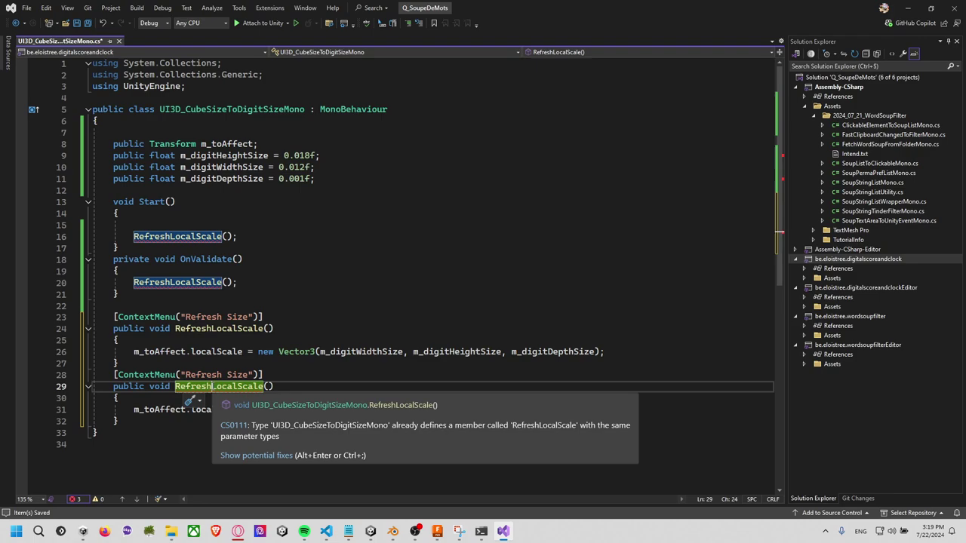
type("As")
Rename the original method to RefreshAsLocalScale everywhere, fixing the 'Ad' typo
left_click(213, 330)
right_click(212, 330)
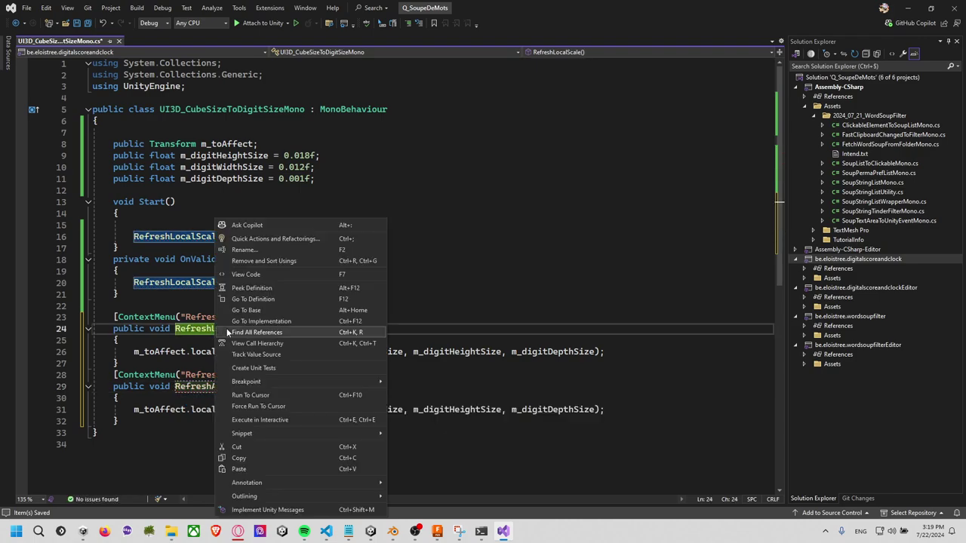
left_click(244, 250)
key("Right")
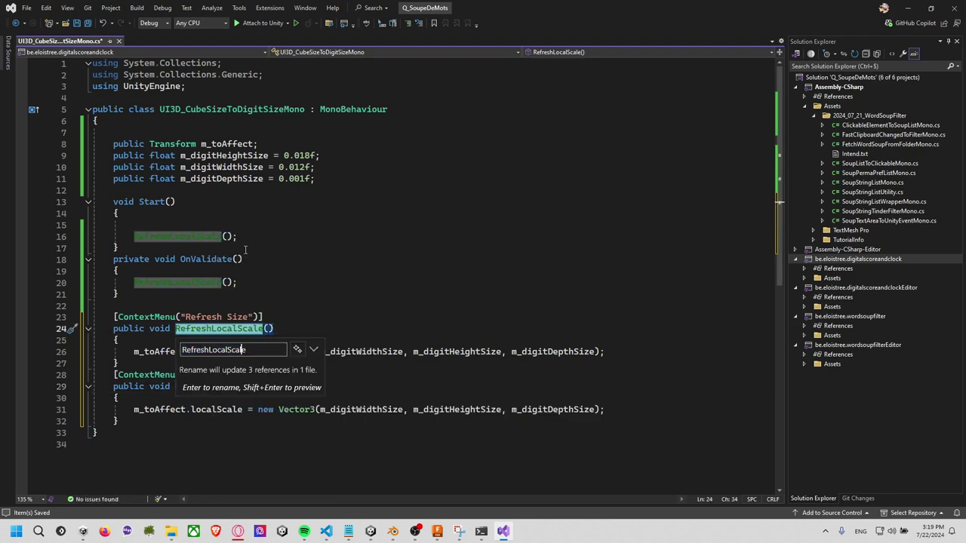
type("Ad")
key("Return")
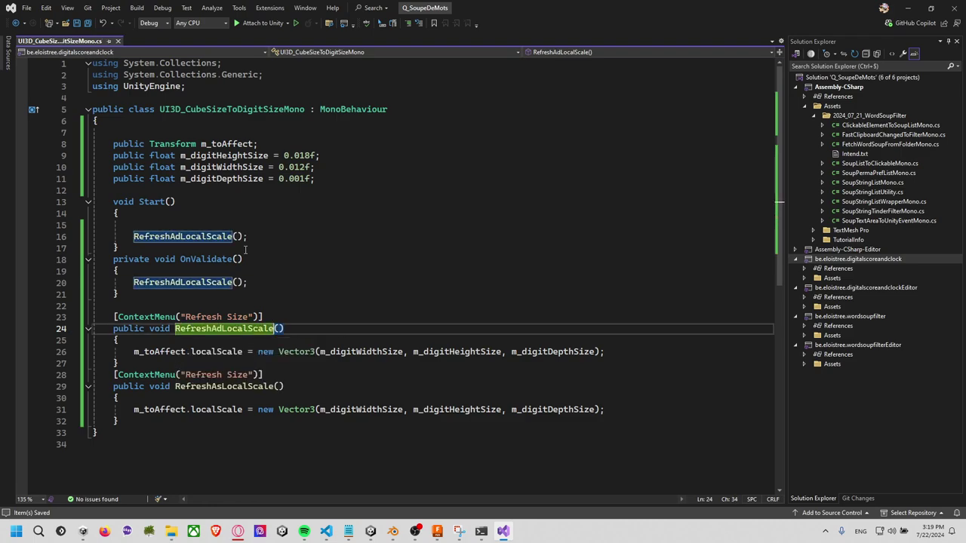
key("ctrl+r")
key("ctrl+r")
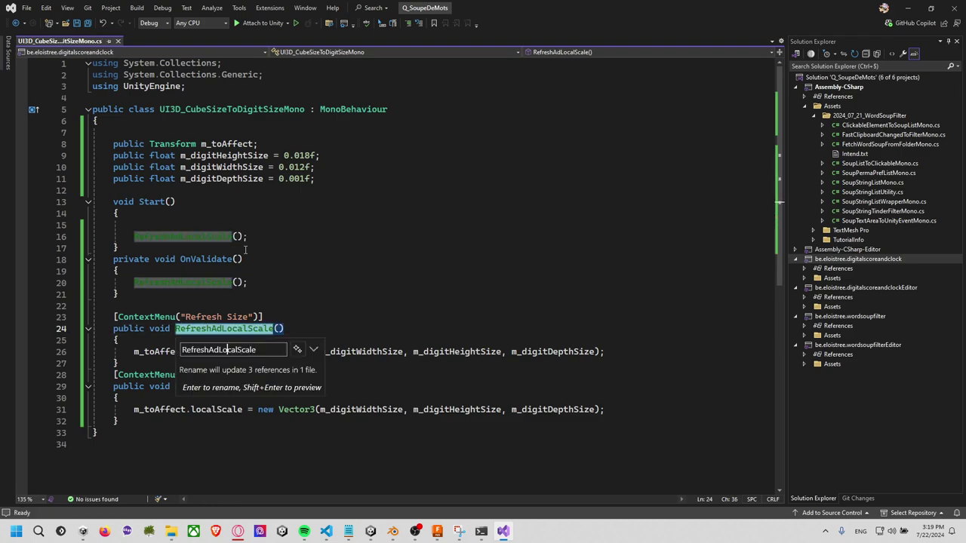
key("BackSpace")
type("s")
key("Return")
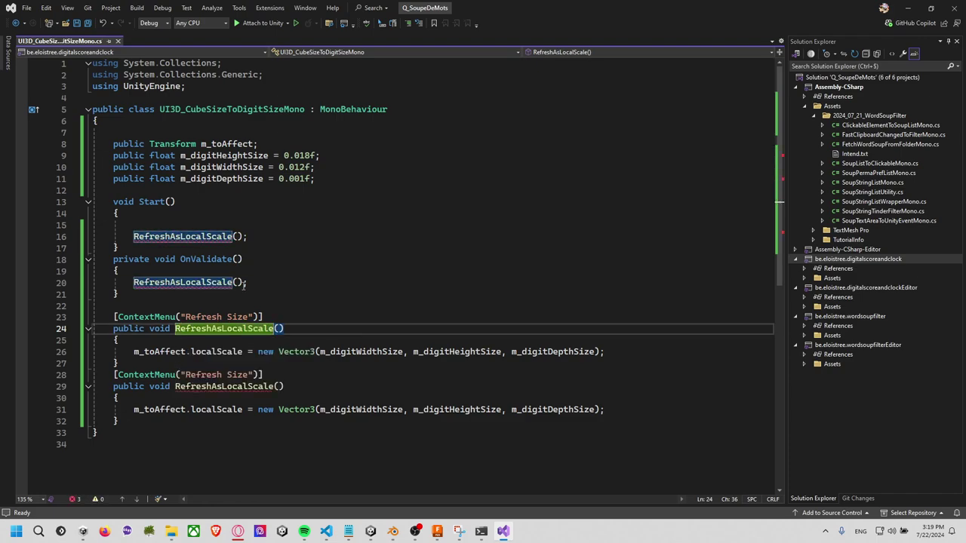
Rename the copy to RefreshAsWorldScale, attempt a world-scale property, then select the copy for removal
left_click(247, 386)
key("BackSpace")
key("BackSpace")
key("BackSpace")
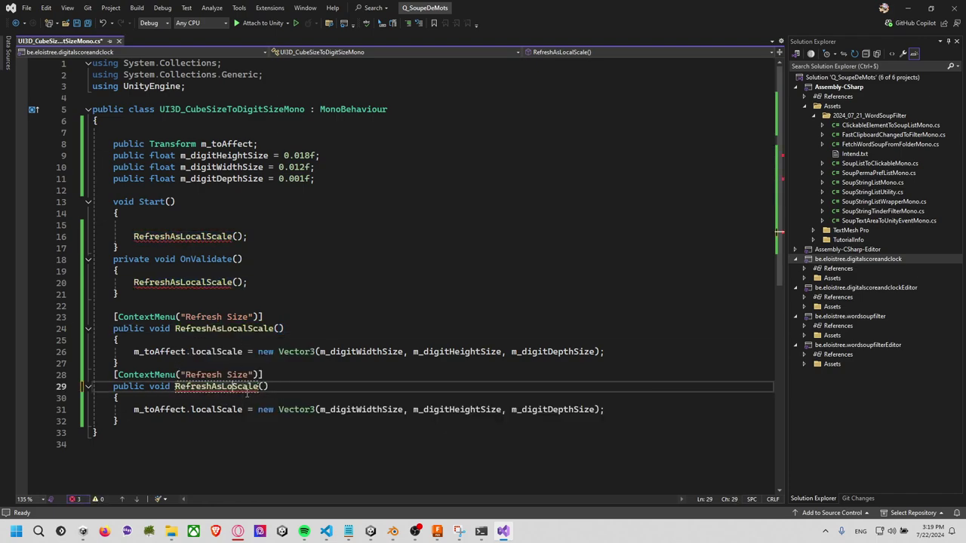
type("World")
double_click(213, 410)
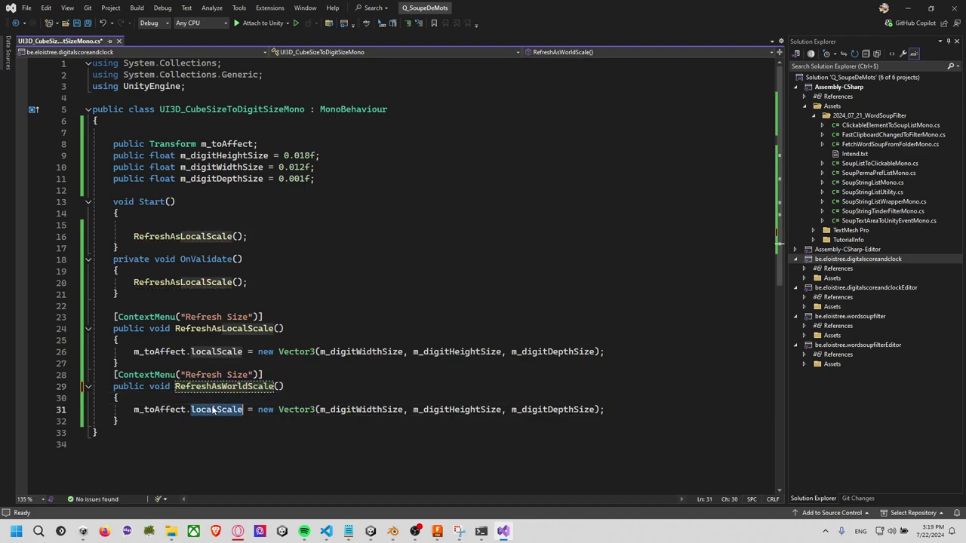
type("worl")
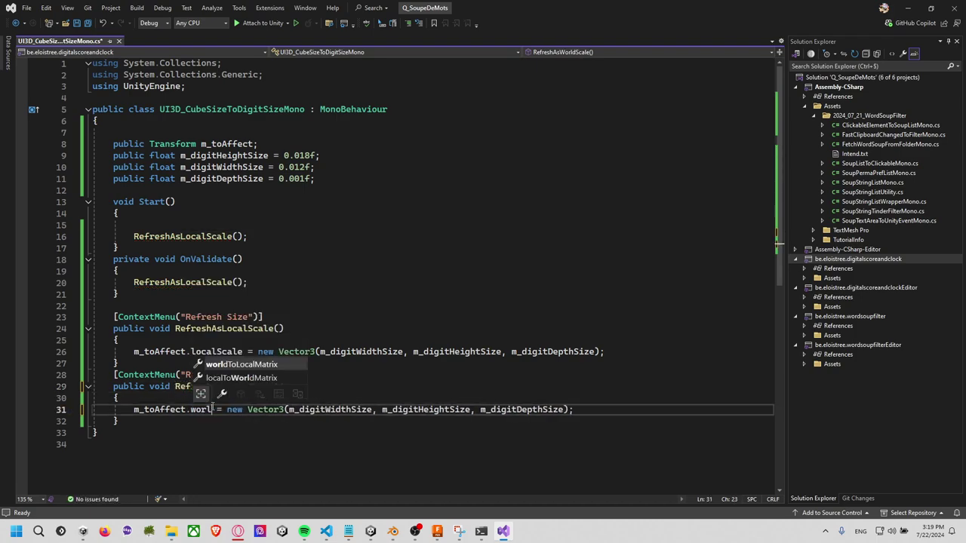
key("BackSpace")
key("BackSpace")
key("BackSpace")
key("BackSpace")
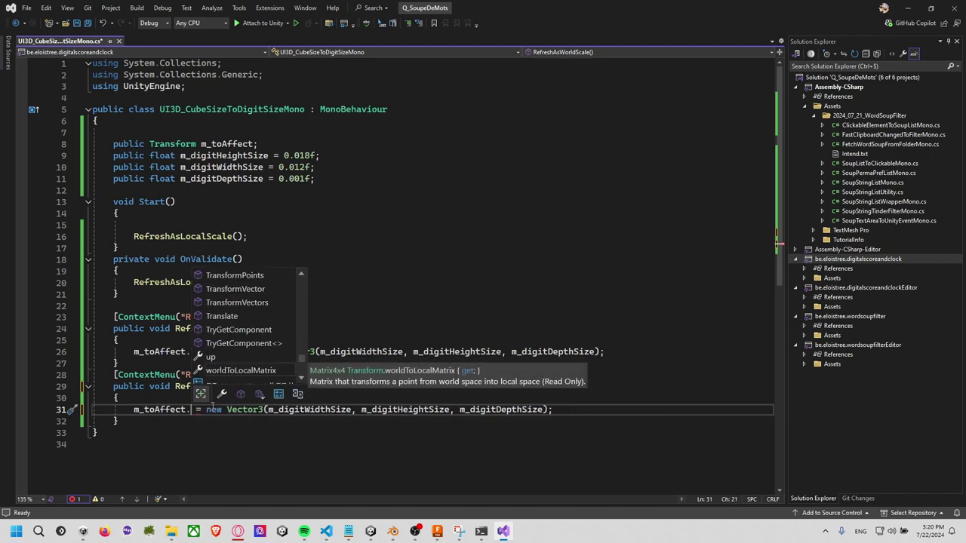
key("Escape")
key("Down")
key("End")
key("shift+Up")
key("shift+Up")
key("shift+Up")
key("shift+Up")
Remove the leftover RefreshAsWorldScale lines and save the script
key("BackSpace")
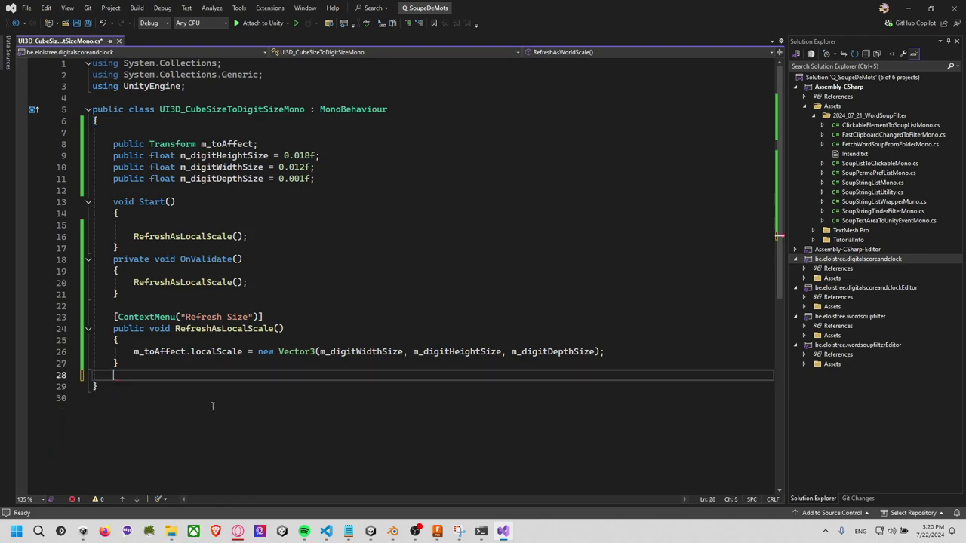
key("ctrl+s")
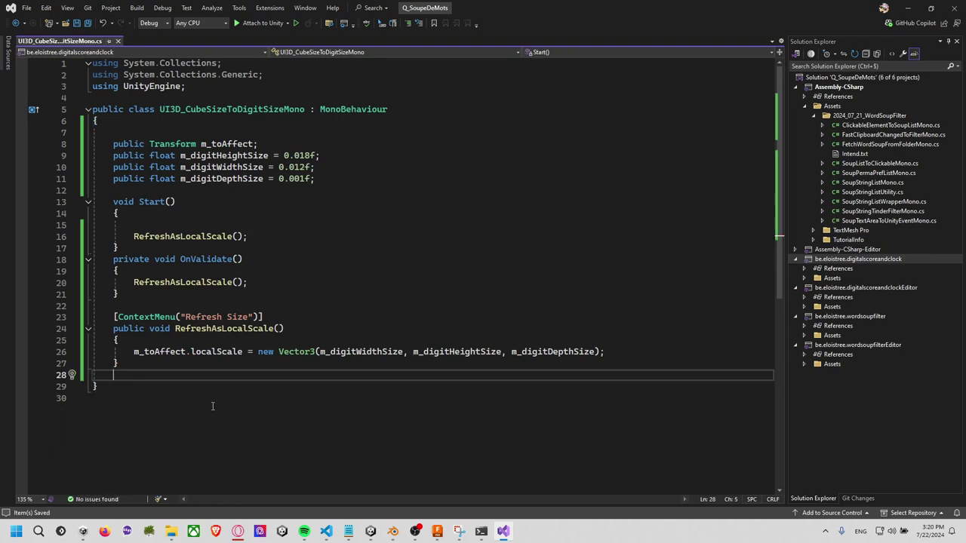
left_click(349, 294)
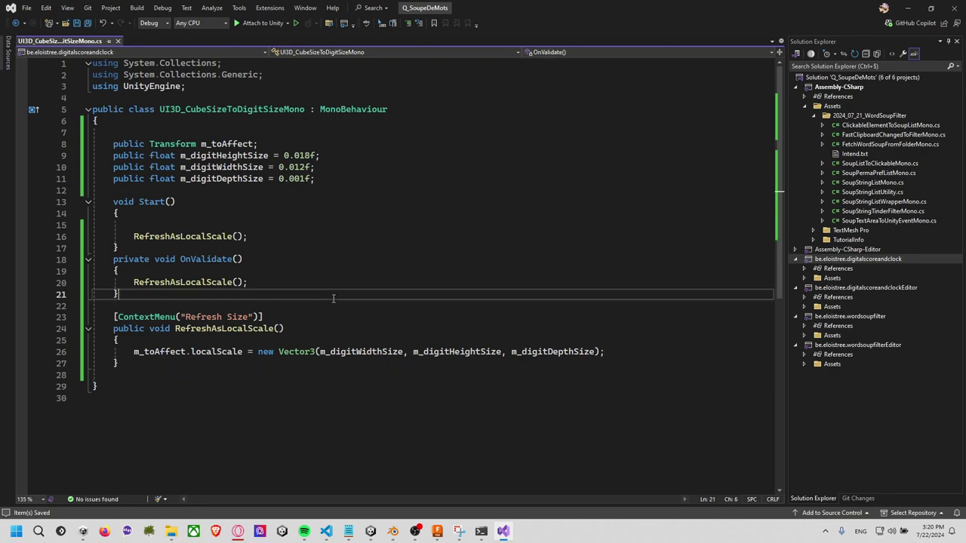
left_click(242, 225)
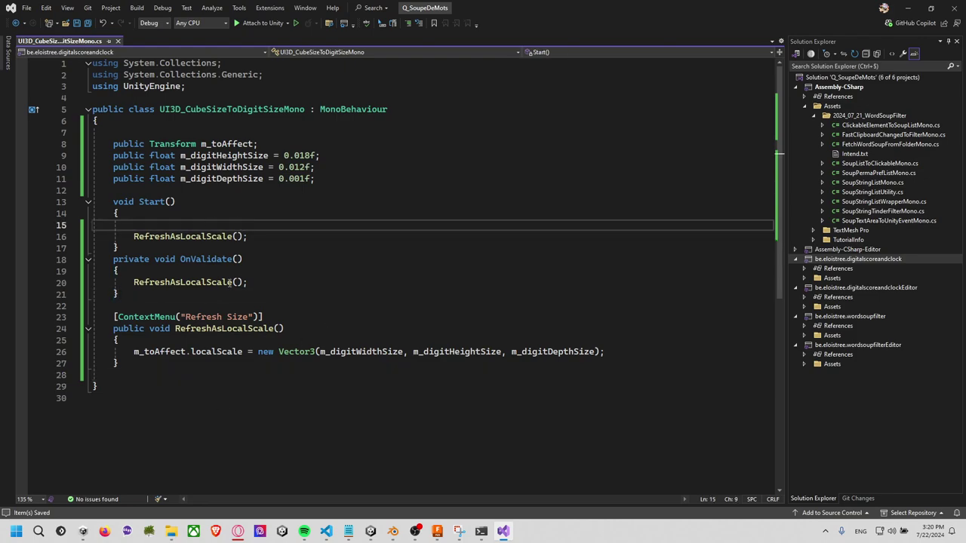
left_click(331, 268)
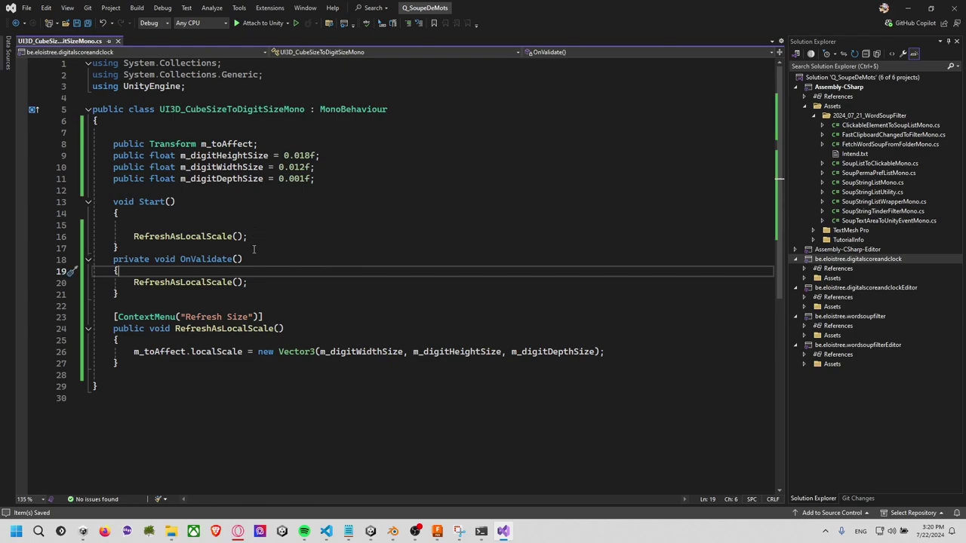
Wrap the local-scale assignment in an if (m_toAffect != null) check and save
left_click(263, 347)
key("Return")
type("if(to")
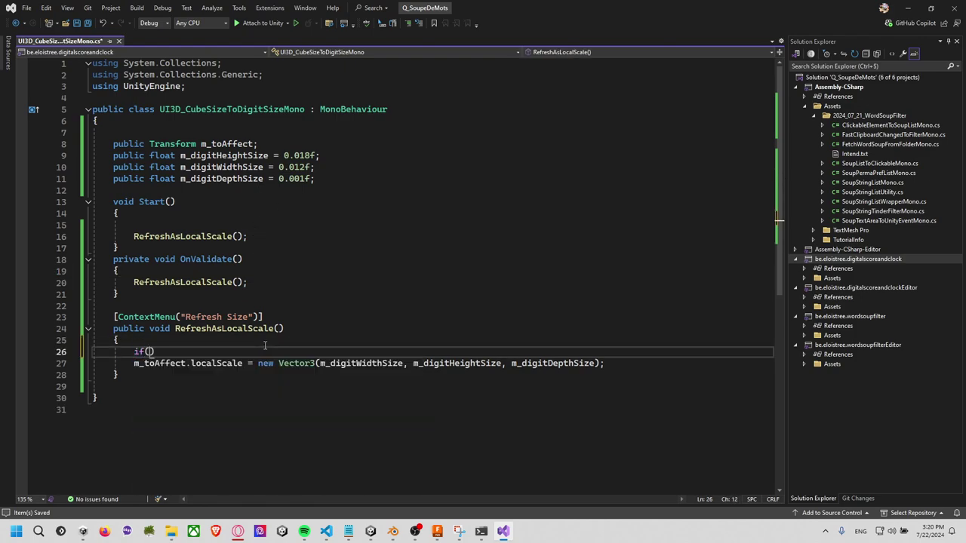
type("af")
key("Tab")
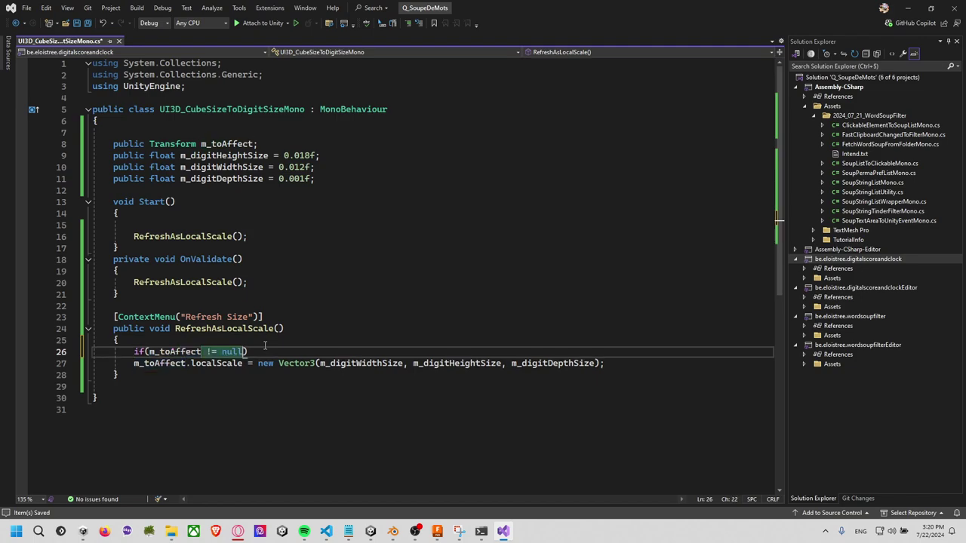
key("Tab")
key("ctrl+s")
Add a Reset() method above Start that assigns m_toAffect = transform
left_click(324, 225)
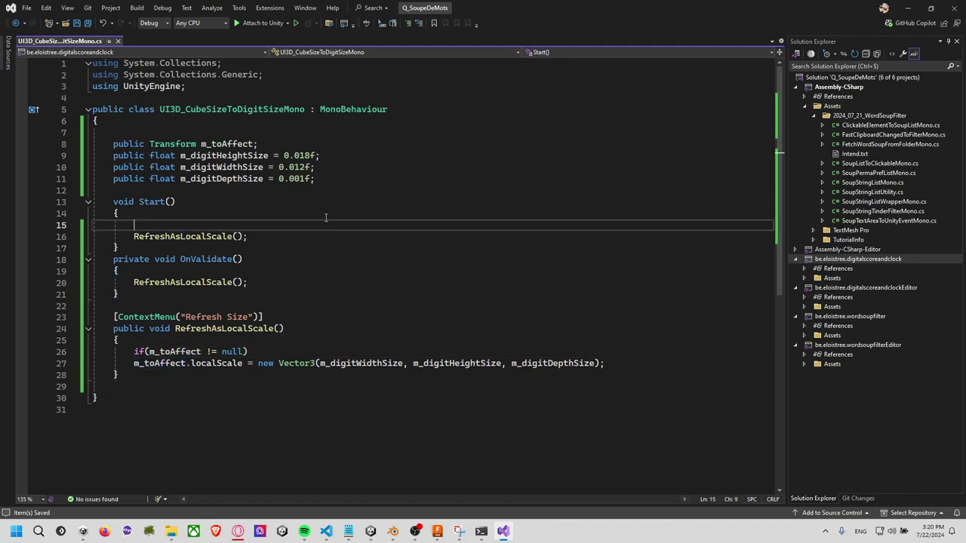
left_click(331, 212)
key("alt+Tab")
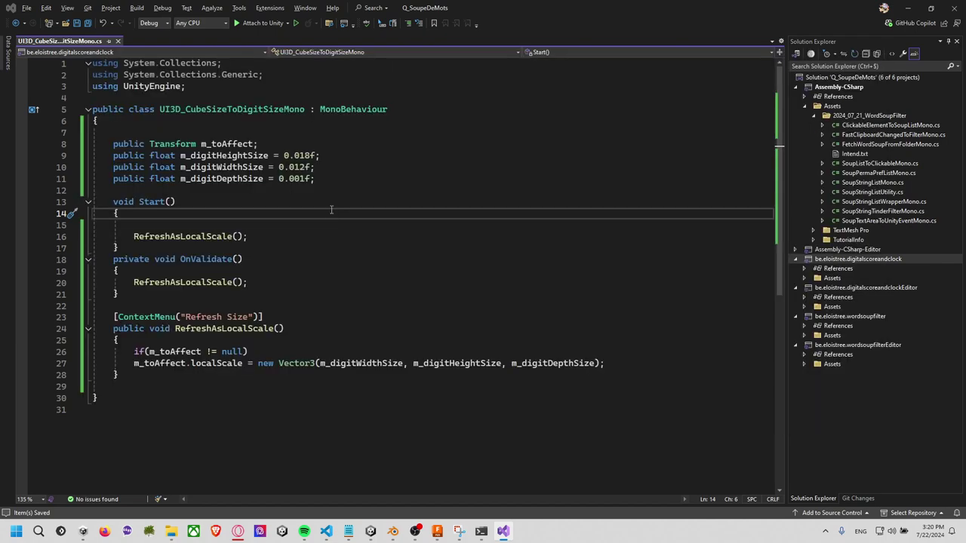
left_click(321, 191)
key("Return")
key("Return")
type("re")
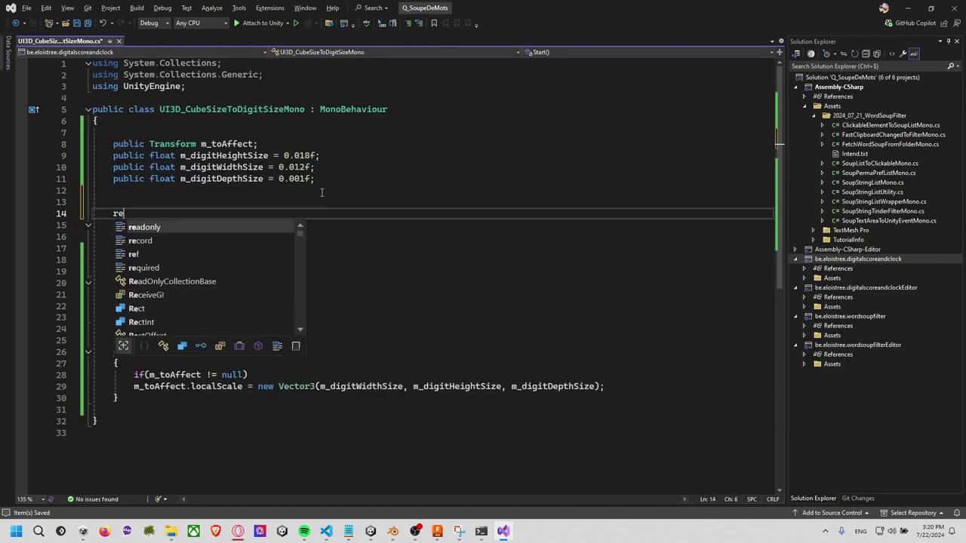
type("set")
key("Tab")
key("Tab")
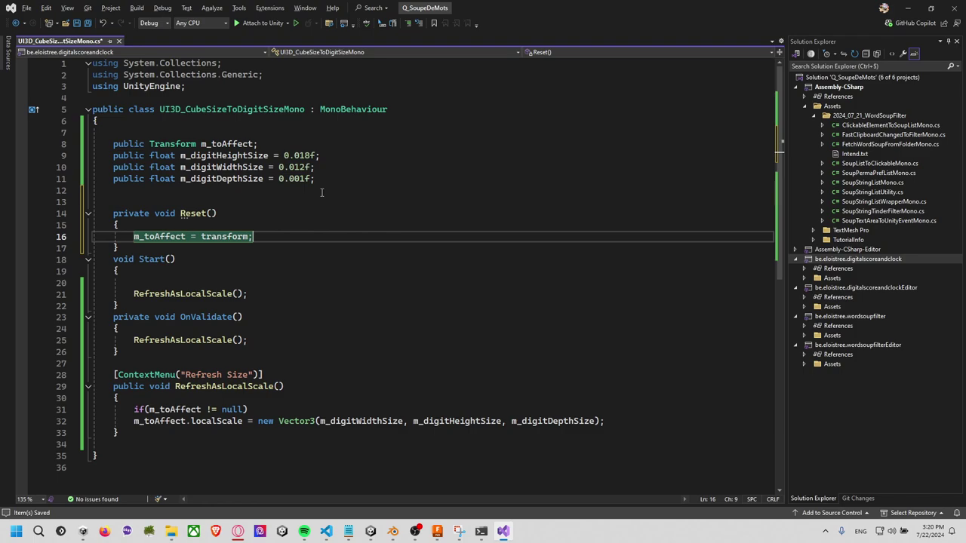
key("Down")
key("Down")
left_click(351, 213)
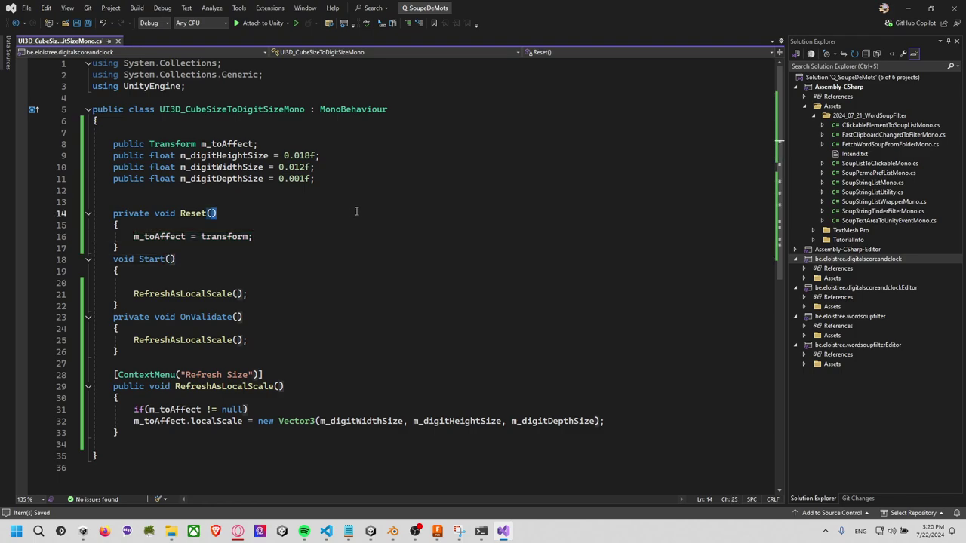
left_click(365, 203)
Close the music player window and return to the Unity editor
key("alt+Tab")
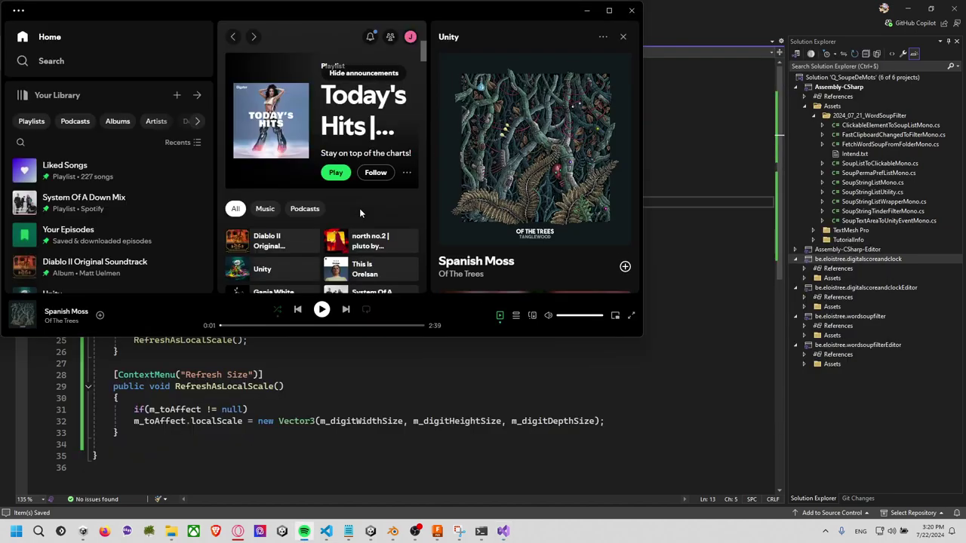
left_click(586, 10)
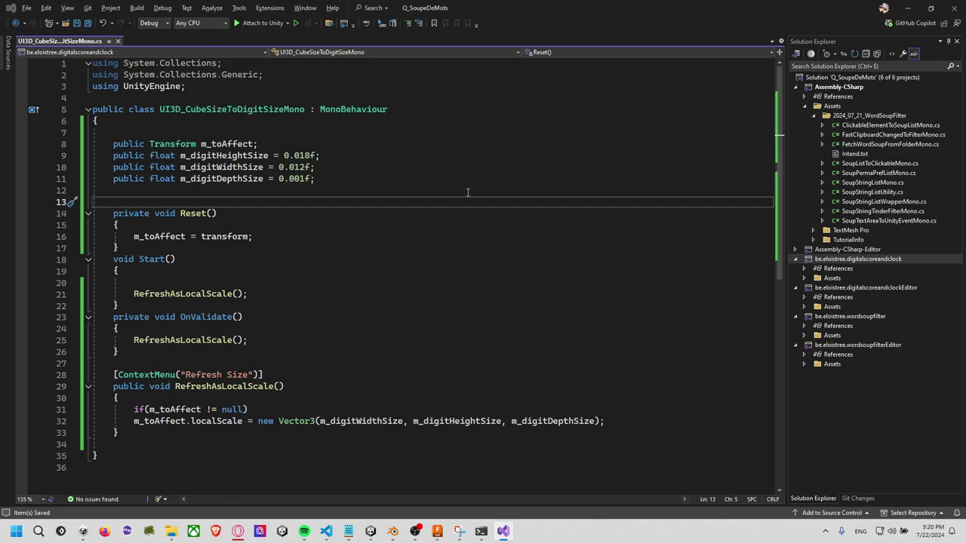
key("alt+Tab")
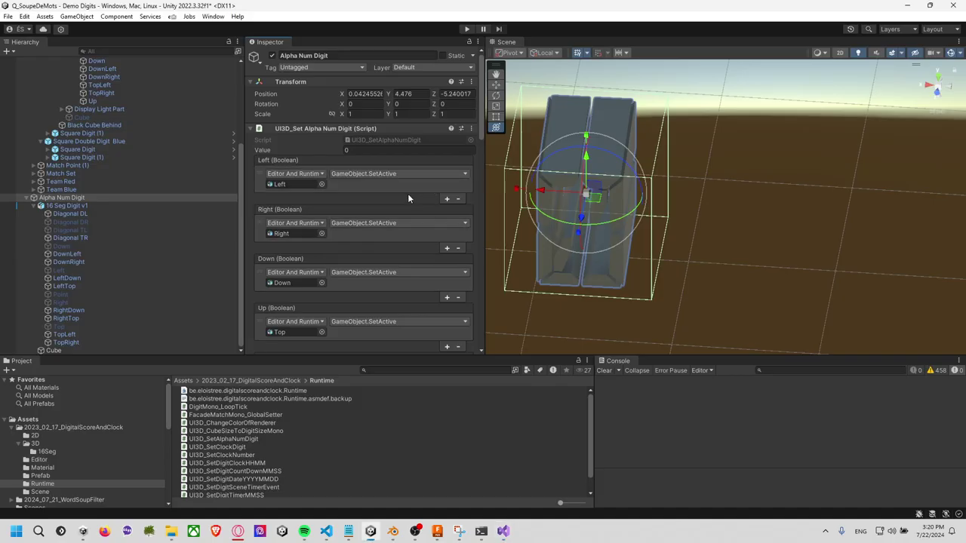
Reset the UI3D_CubeSizeToDigitSizeMono component to its default values
scroll(407, 193, "down", 5)
scroll(413, 217, "down", 5)
scroll(414, 217, "down", 3)
scroll(432, 218, "down", 2)
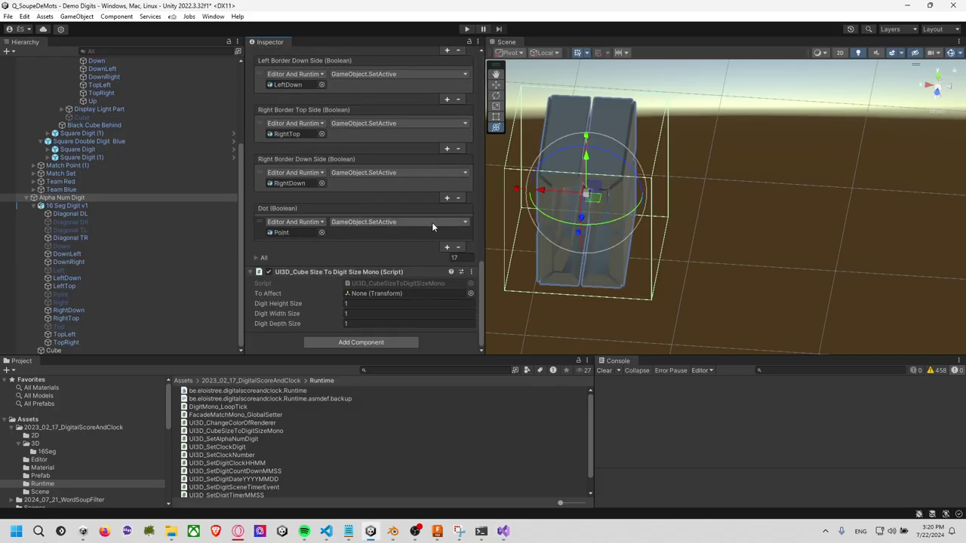
right_click(397, 275)
left_click(421, 280)
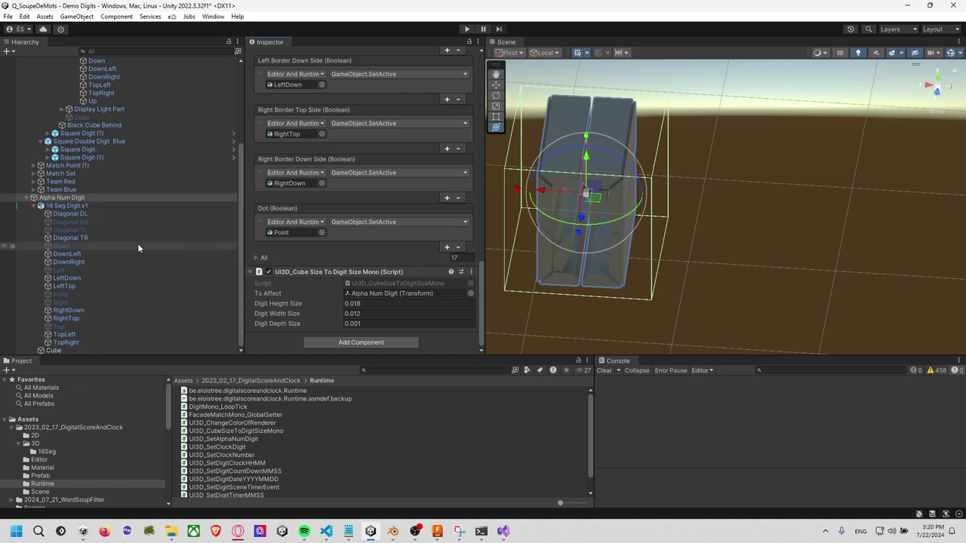
On Alpha Num Digit, try a Digit Height Size of 0.14 and view the tall digit
left_click(98, 205)
left_click(124, 197)
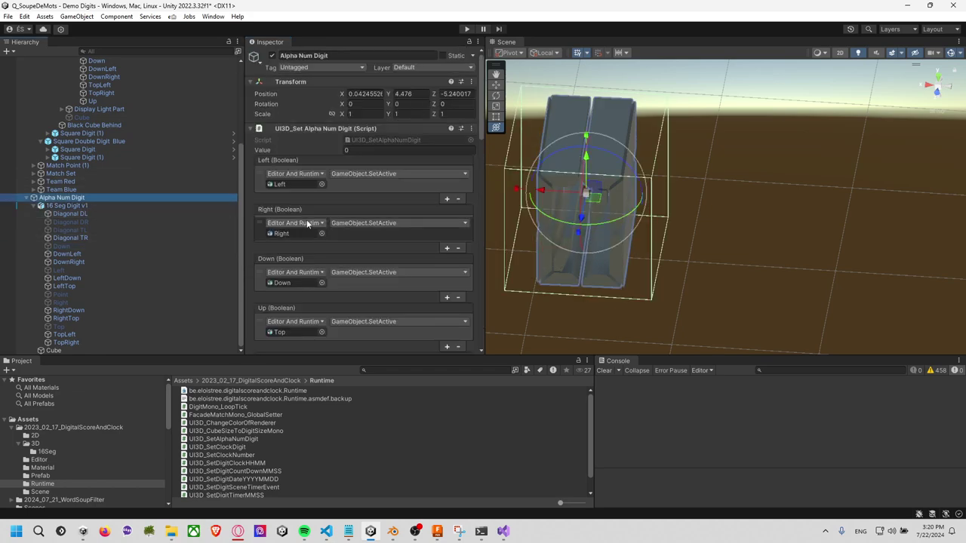
scroll(313, 223, "down", 8)
scroll(317, 226, "down", 10)
scroll(322, 231, "down", 3)
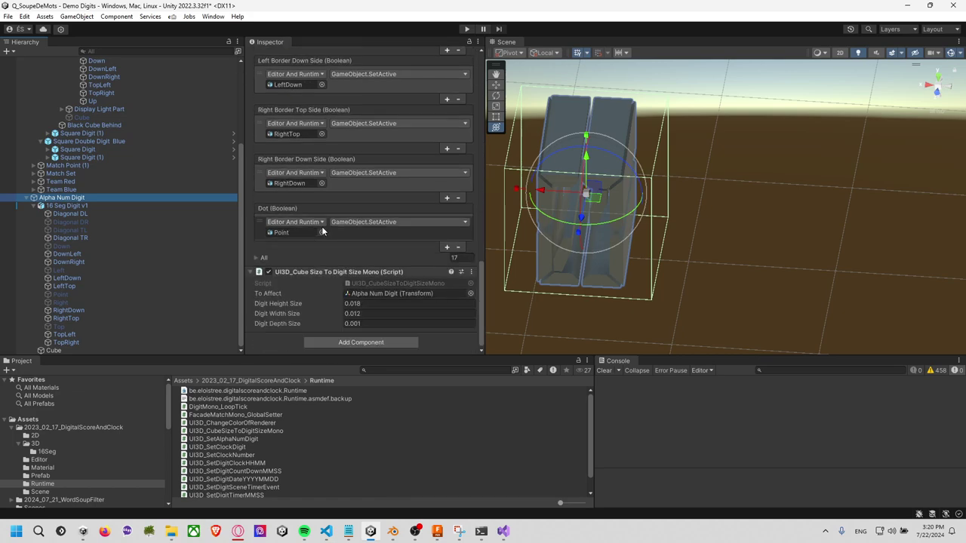
left_click(366, 303)
left_click(345, 303)
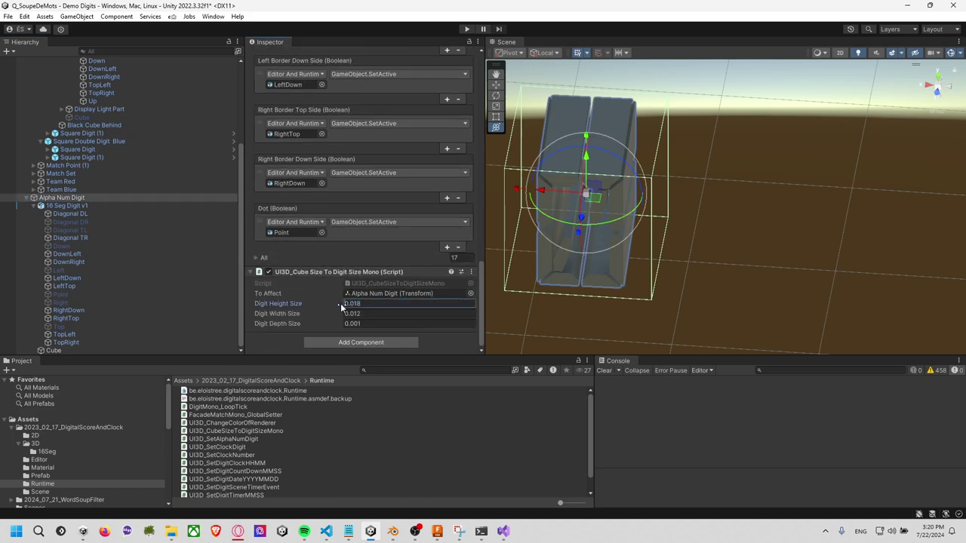
type("0.14")
key("Return")
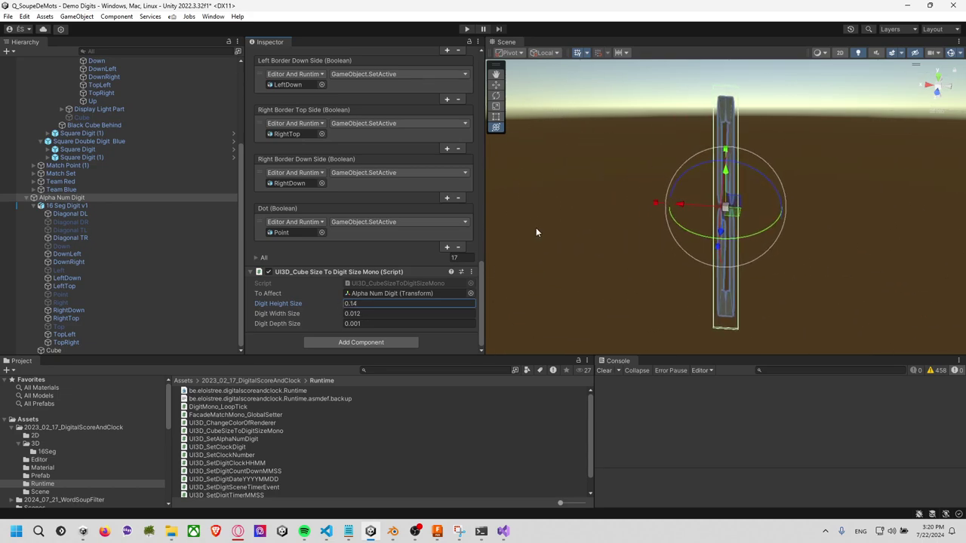
left_click_drag(535, 227, 684, 194, "alt")
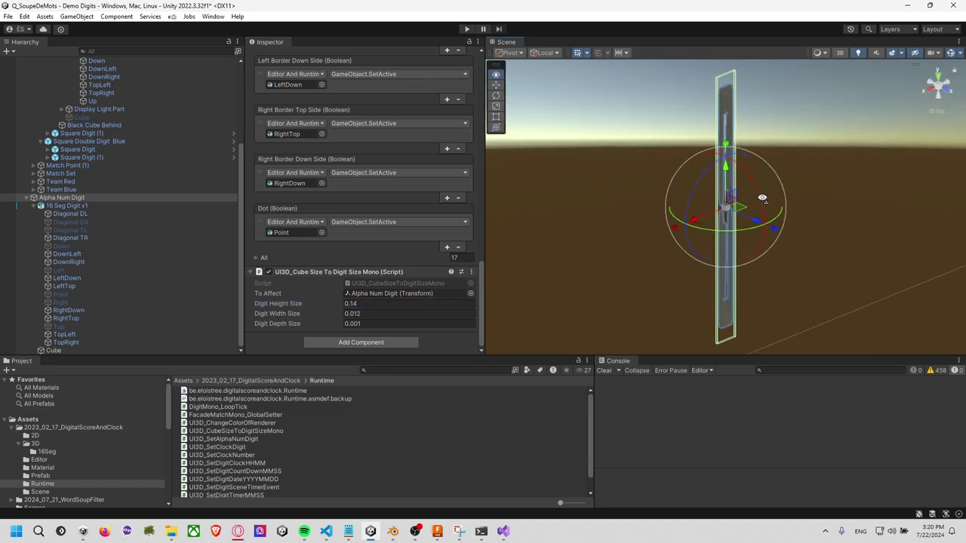
Set Digit Height Size back to 0.018 and clear the selection
left_click(394, 302)
type("0.0")
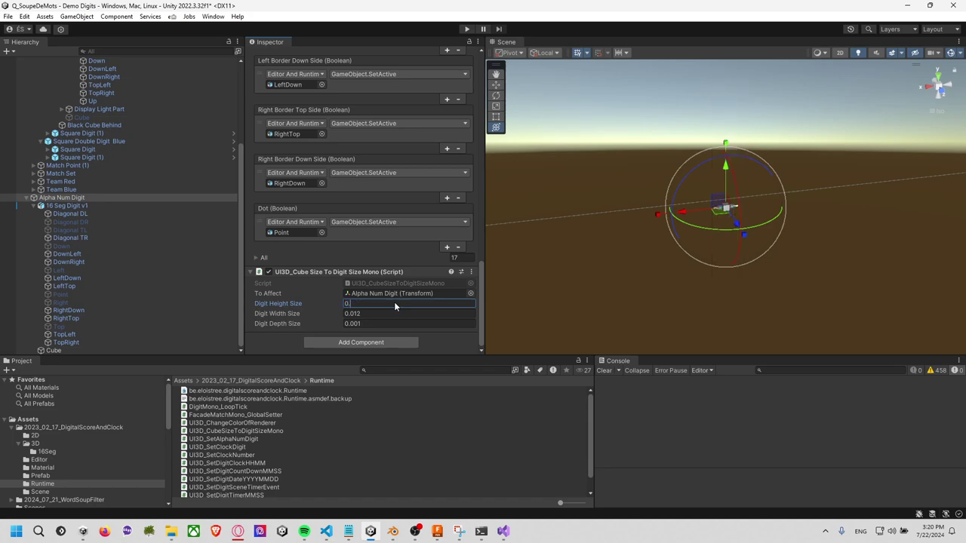
type("18")
key("Return")
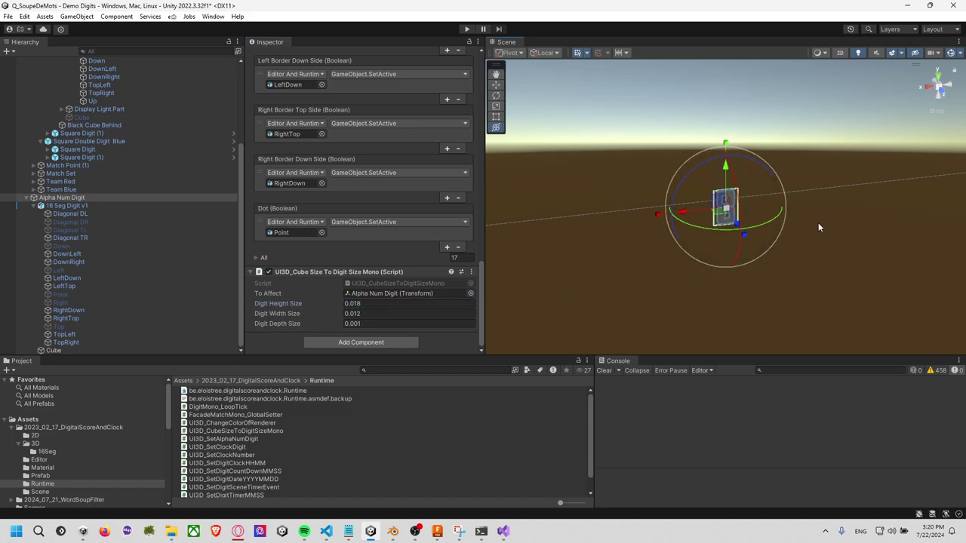
left_click(818, 222)
scroll(787, 226, "up", 3)
Turn the view to face the digit front-on, select Alpha Num Digit, and show the Prefab folder
left_click_drag(847, 221, 810, 252, "alt")
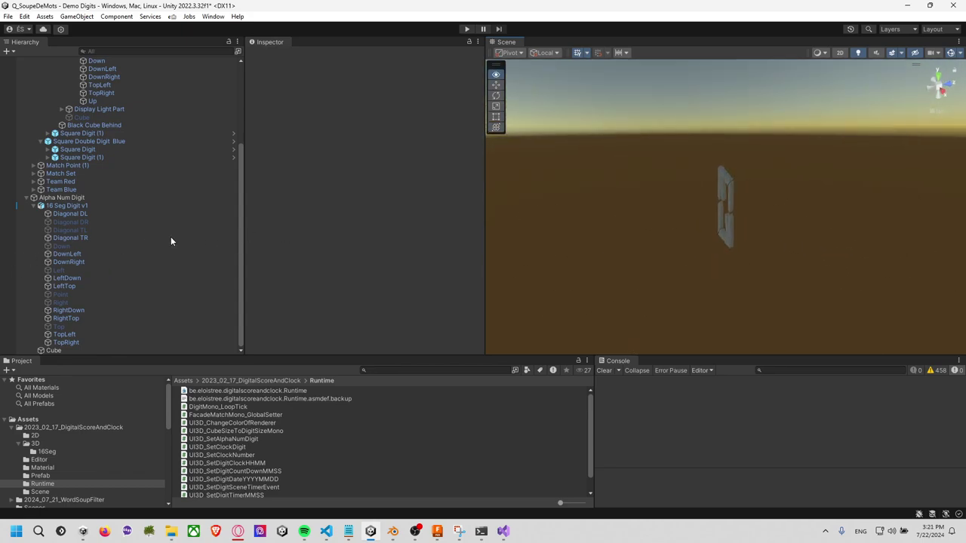
mouse_move(220, 239)
left_mouse_down("alt")
mouse_move(805, 232)
mouse_move(741, 155)
mouse_move(828, 192)
mouse_move(815, 190)
left_mouse_up("alt")
left_click(170, 213)
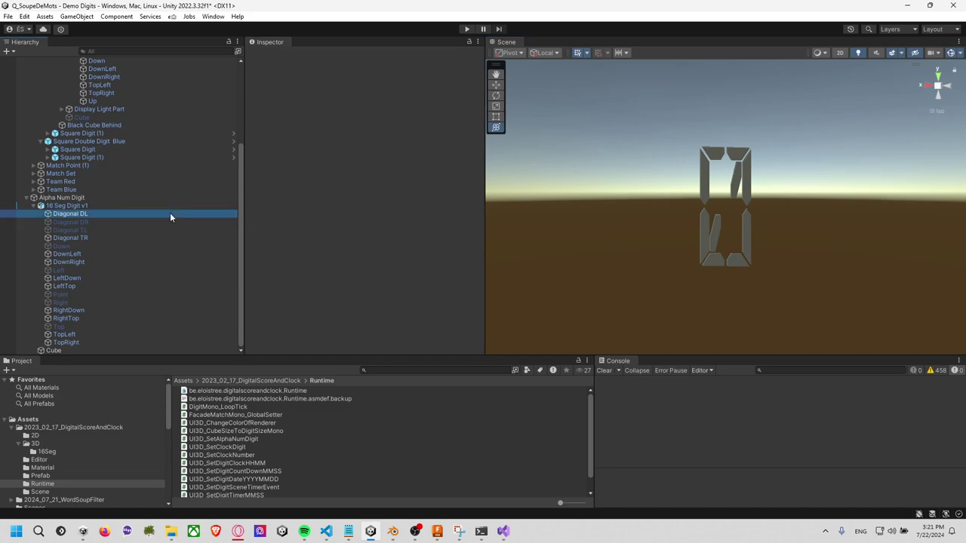
left_click(166, 199)
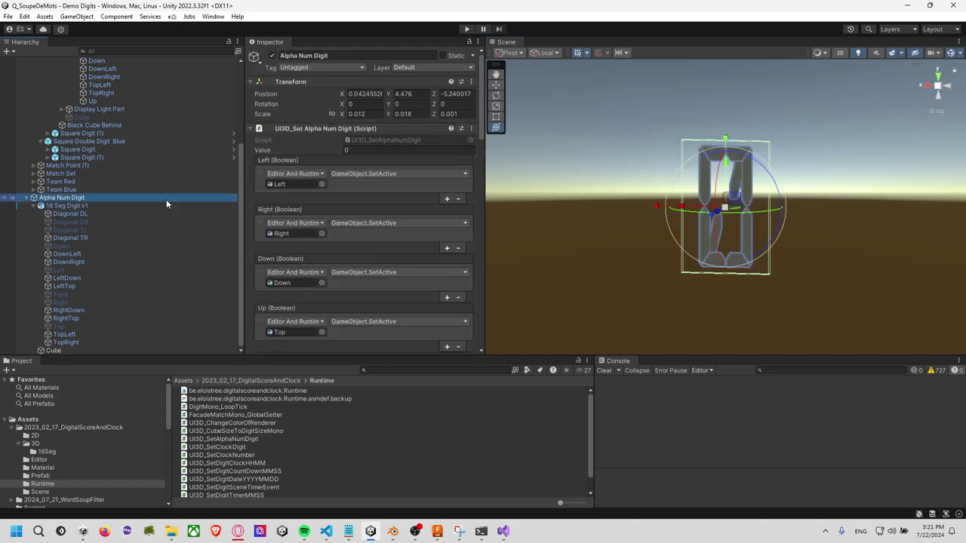
left_click(64, 475)
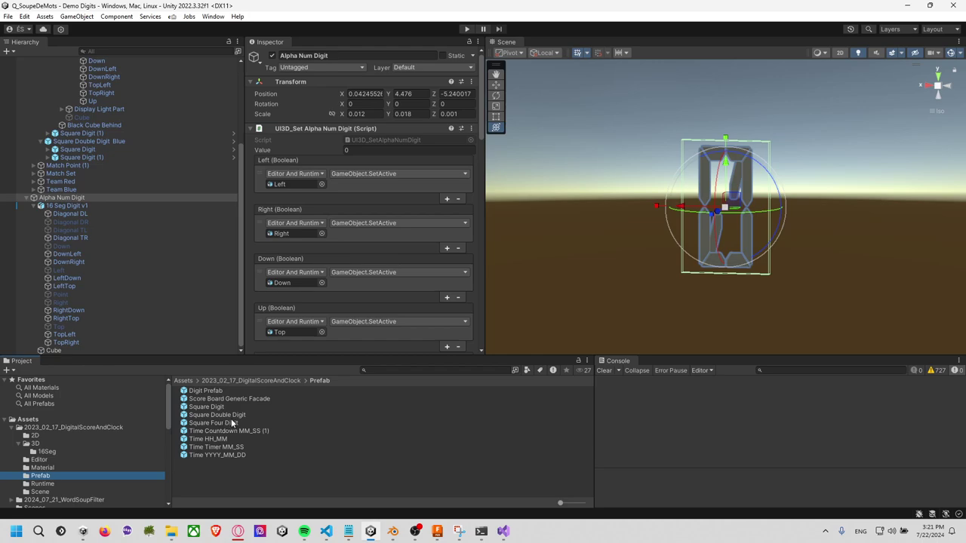
Rename the object to 'suqare Alpha Num Digit' and drag it into Prefab as a new prefab
left_click(76, 202)
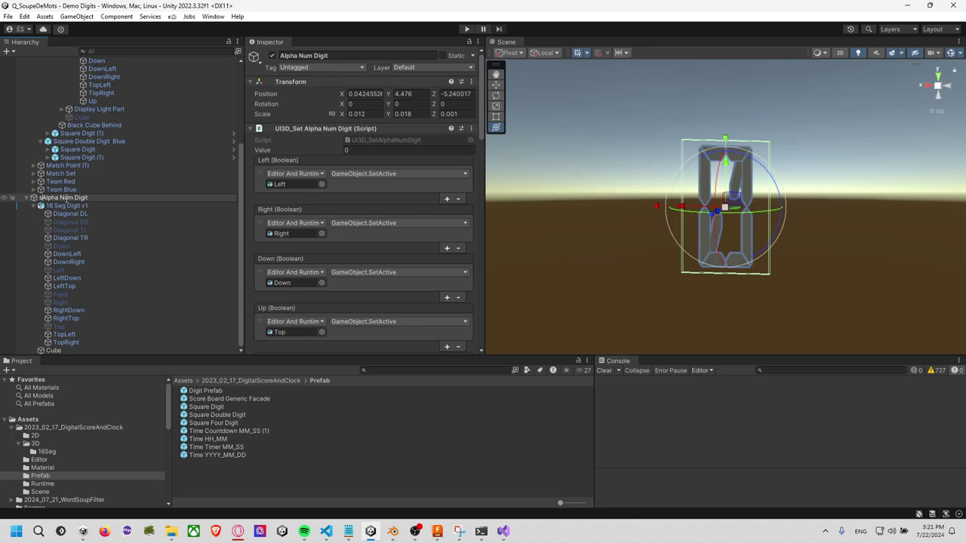
type("suqa")
type("re")
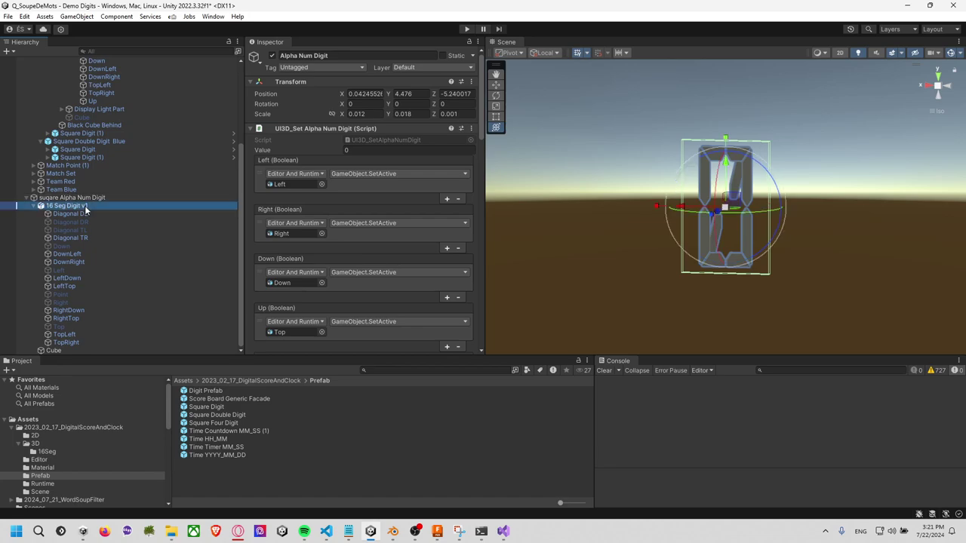
left_click(85, 205)
left_click(76, 197)
left_click(210, 476)
left_click_drag(210, 476, 205, 467)
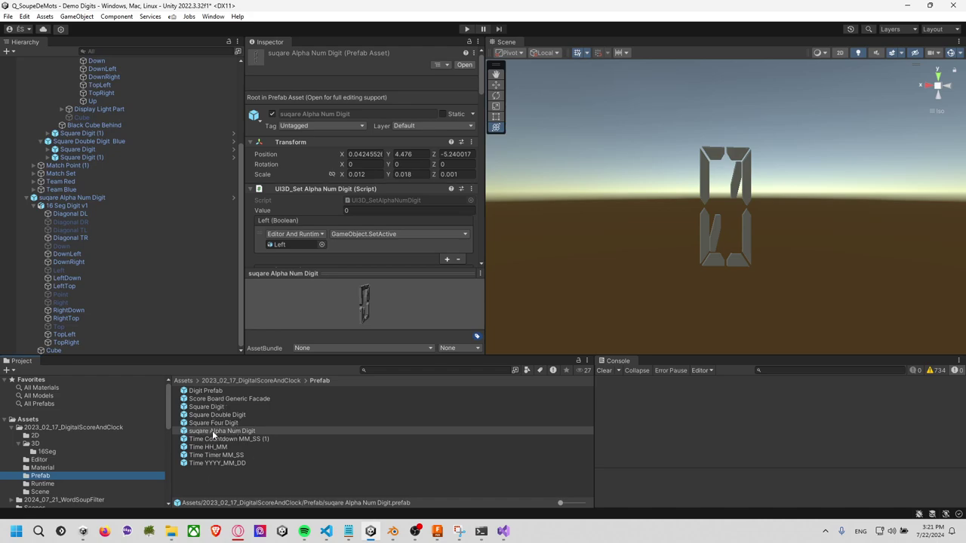
Capitalize the new prefab's name to 'Suqare Alpha Num Digit'
left_click(204, 431)
left_click(193, 435)
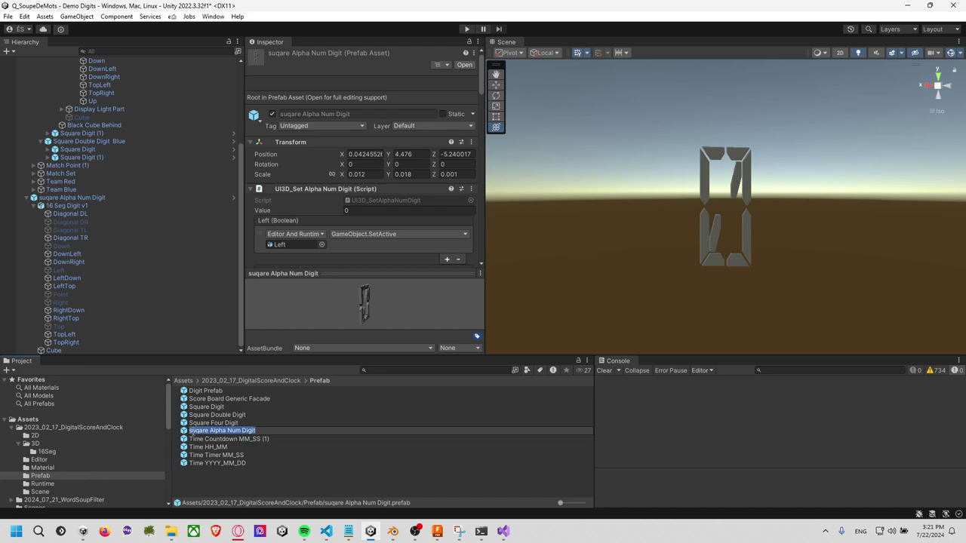
key("Home")
key("Delete")
type("S")
key("Return")
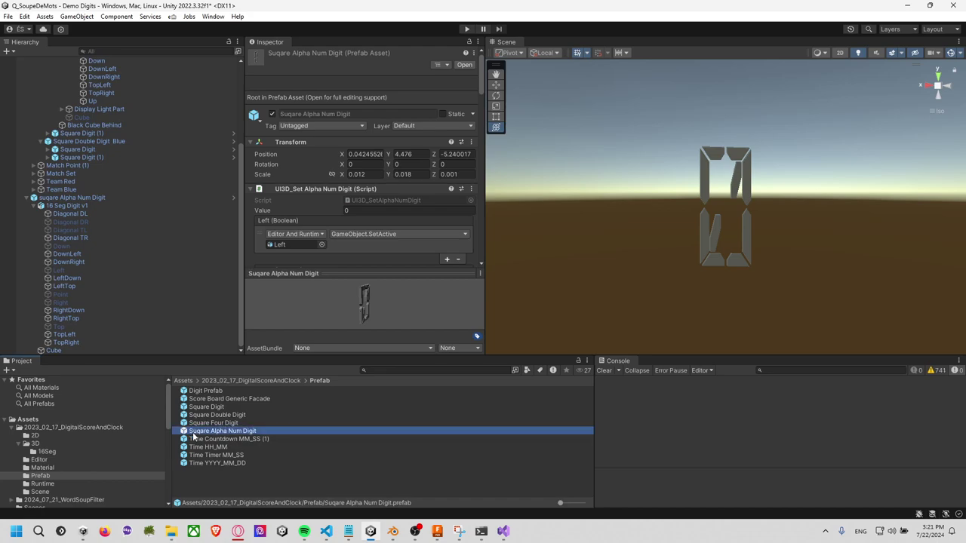
Create a Num8SegDigit folder in Prefab and move the nine digit prefabs into it
right_click(211, 486)
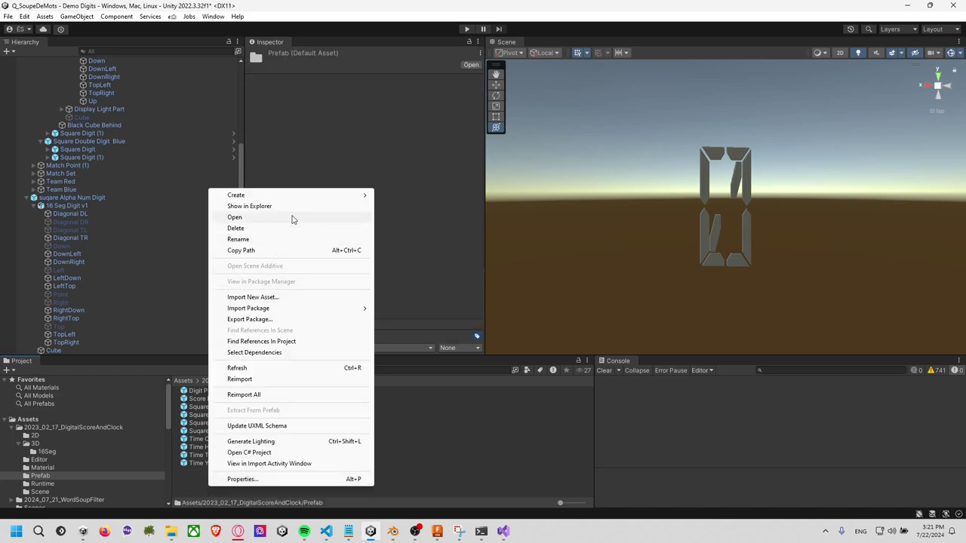
left_click(432, 40)
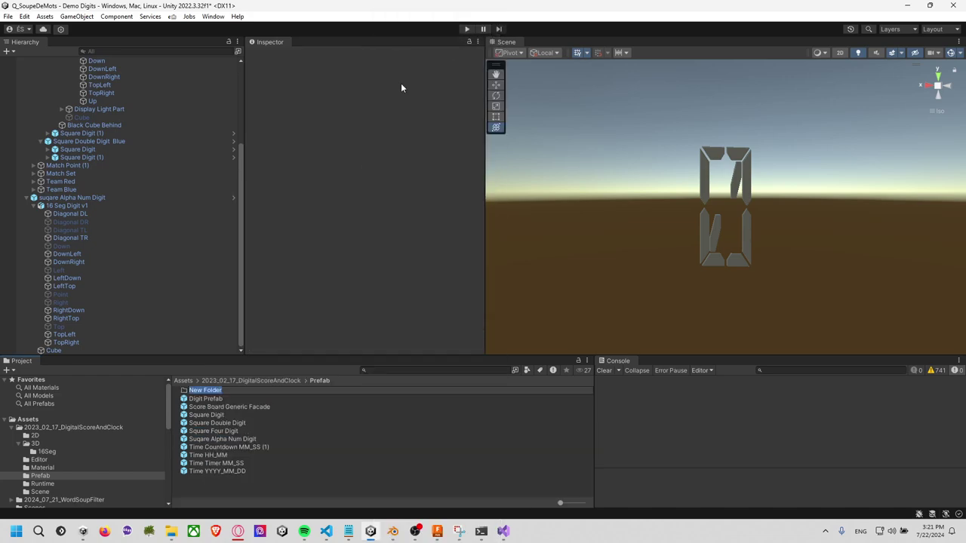
type("N")
key("BackSpace")
key("BackSpace")
key("BackSpace")
type("igit")
key("Return")
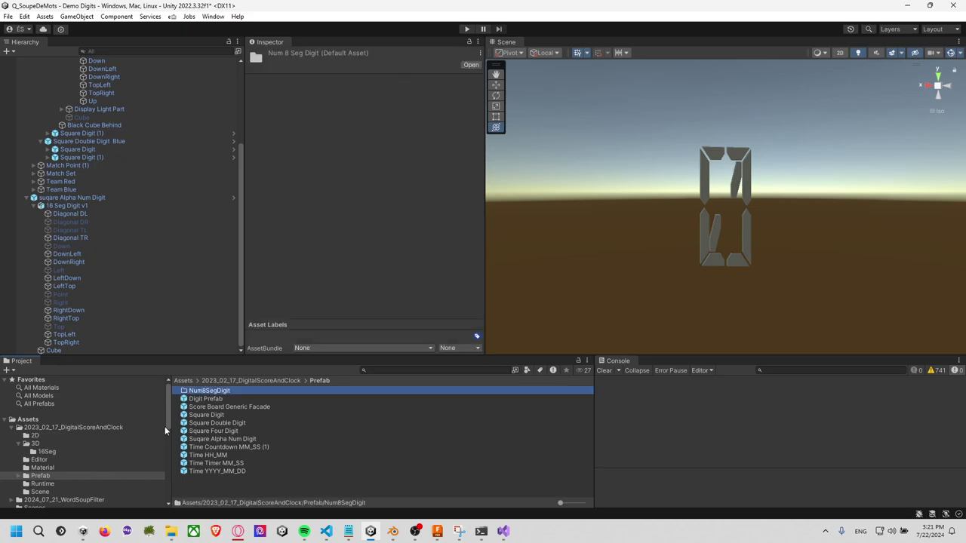
key("ctrl+a")
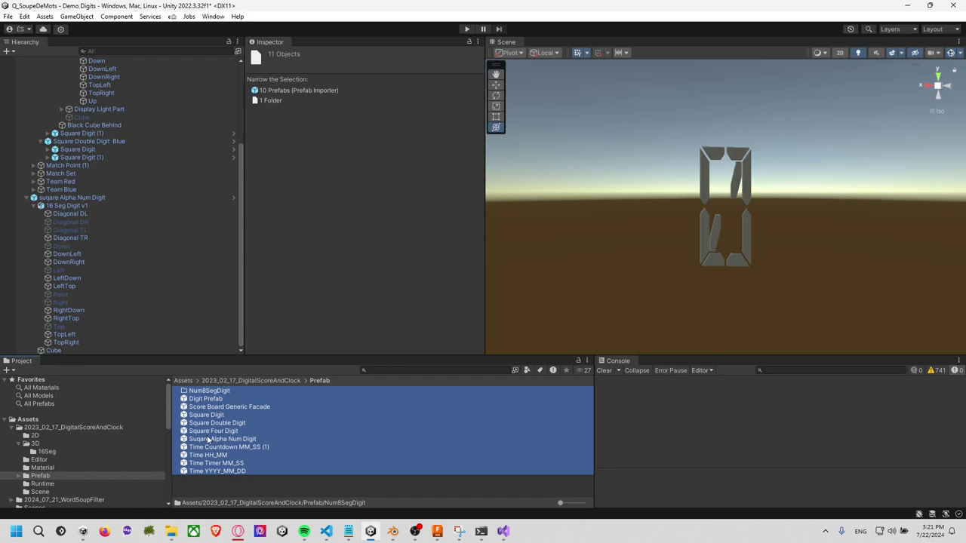
left_click(209, 440, "ctrl")
left_click_drag(207, 400, 209, 390)
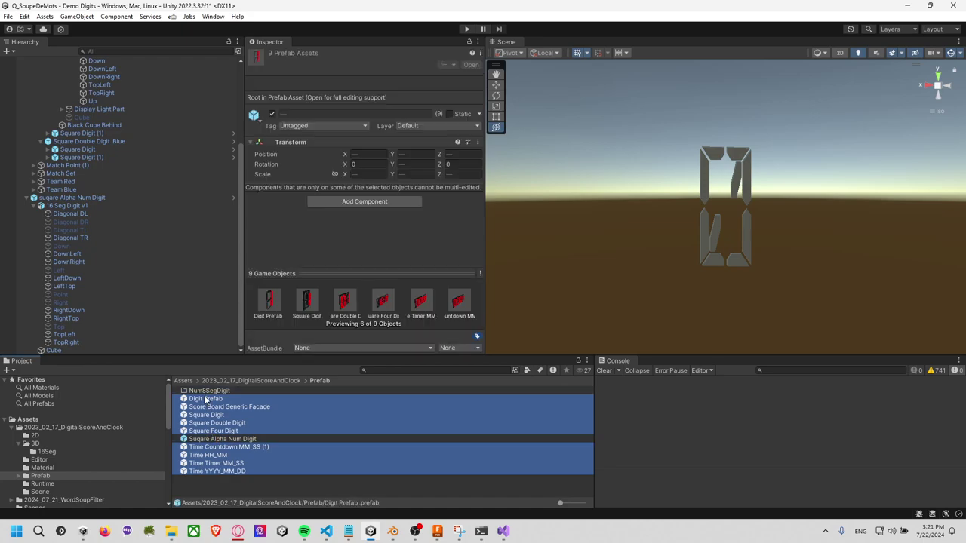
Create an AlphaNum16SegDigit folder, move Suqare Alpha Num Digit into it, and open it
right_click(209, 438)
mouse_move(237, 142)
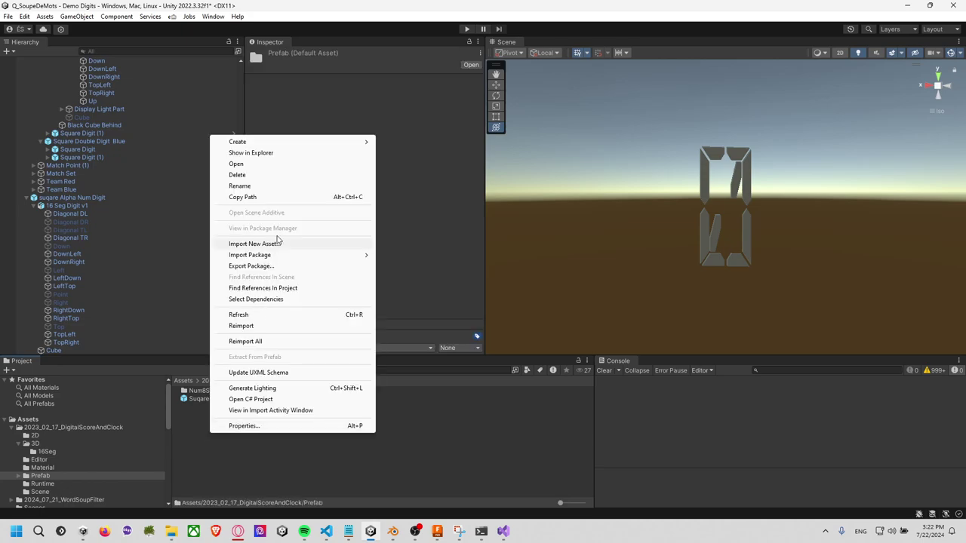
left_click(400, 40)
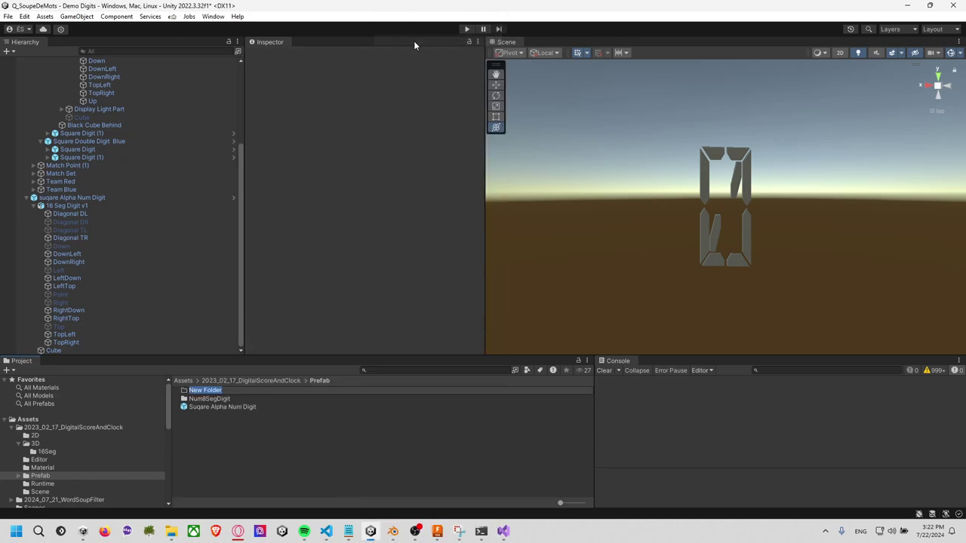
type("AlphaNum16SegDigi")
type("t")
key("Return")
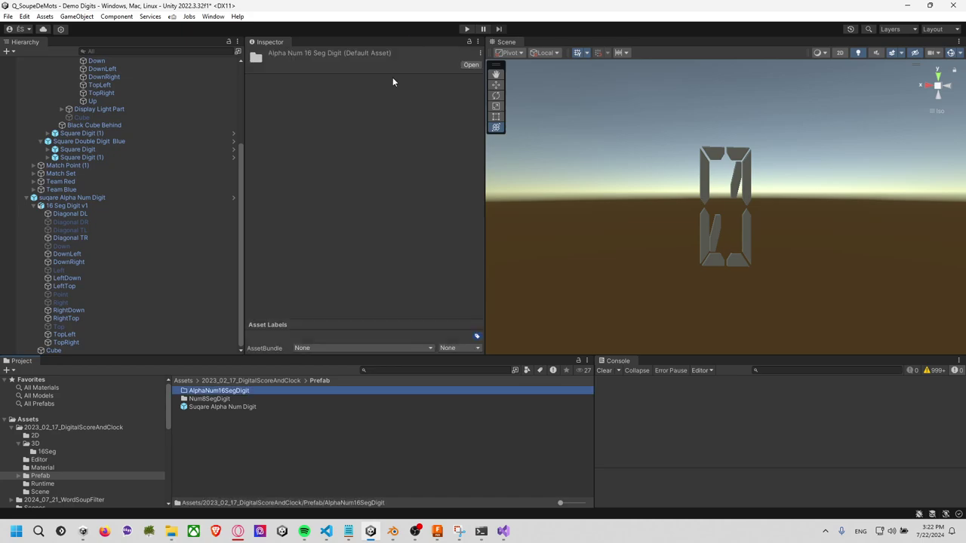
left_click_drag(227, 407, 241, 391)
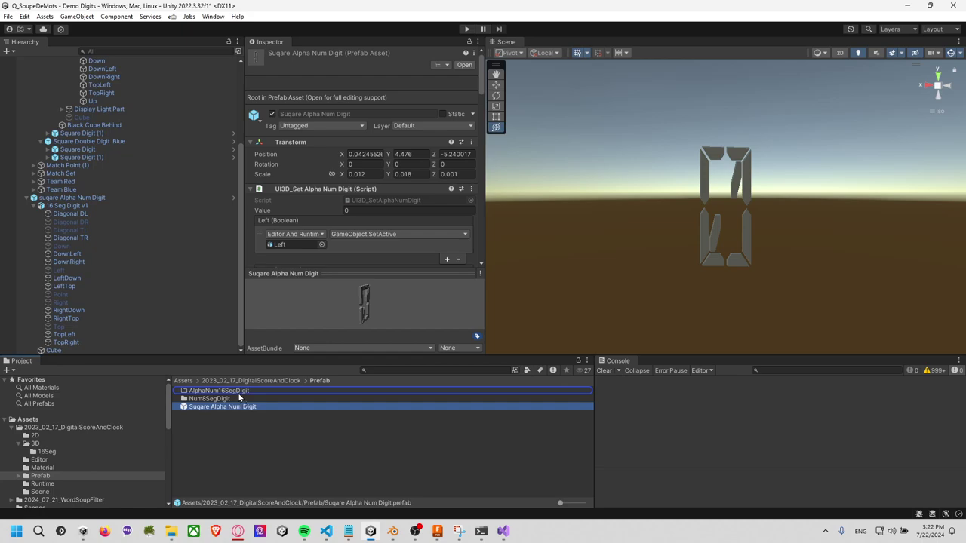
double_click(240, 392)
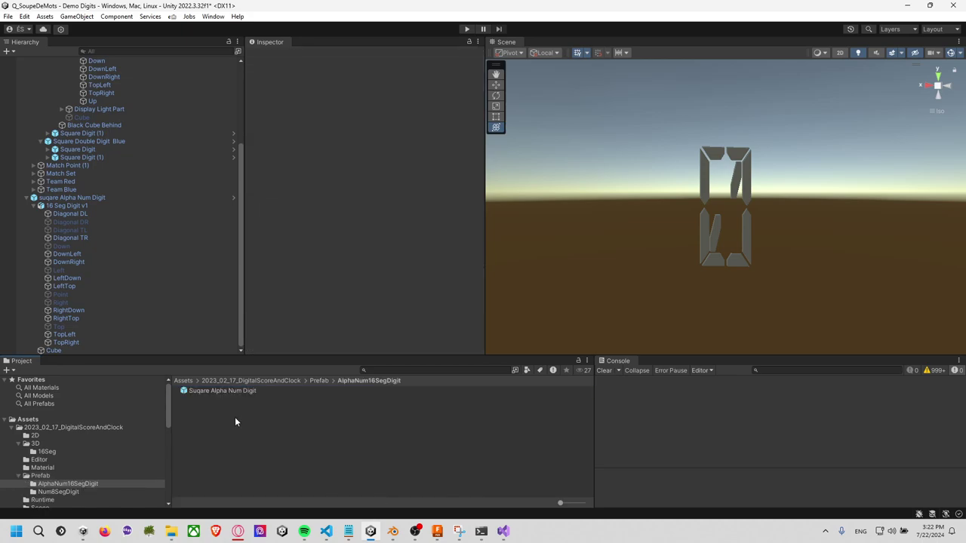
Select the suqare Alpha Num Digit object and open its UI3D_SetAlphaNumDigit script code
left_click(122, 196)
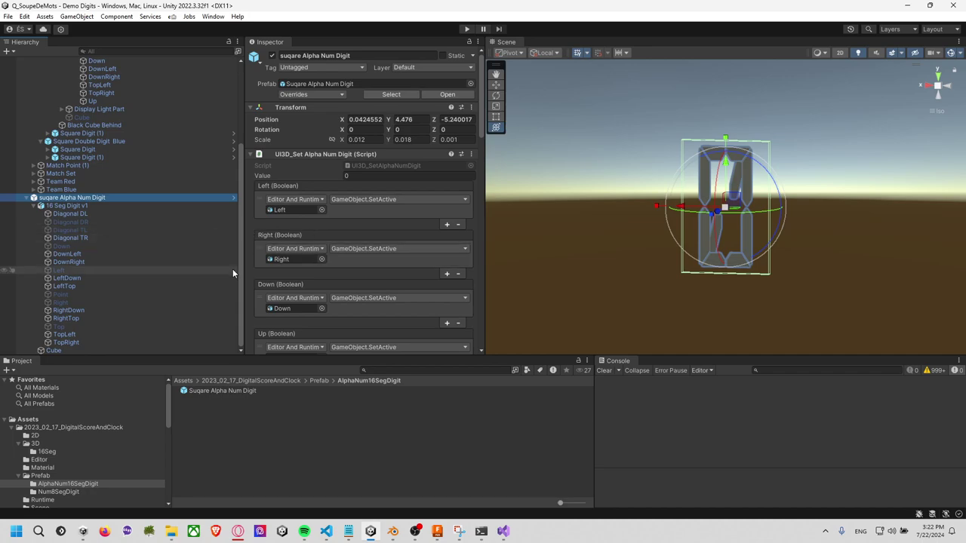
scroll(360, 235, "down", 3)
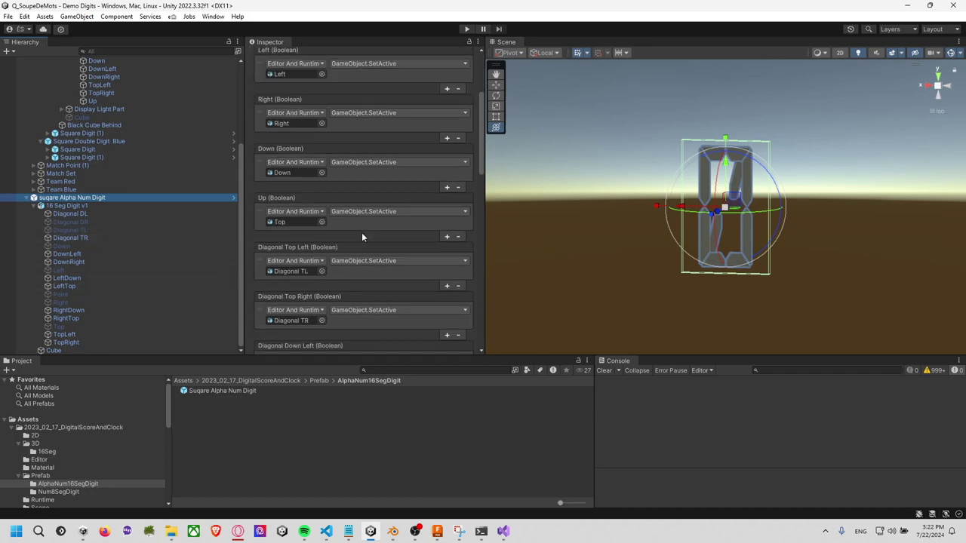
scroll(362, 236, "down", 3)
scroll(365, 236, "down", 3)
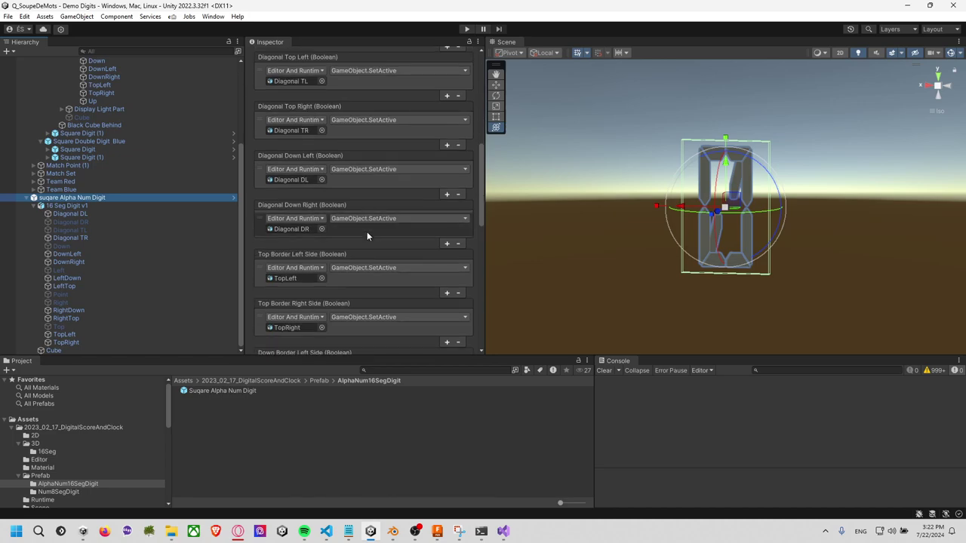
scroll(369, 231, "up", 5)
scroll(372, 204, "up", 4)
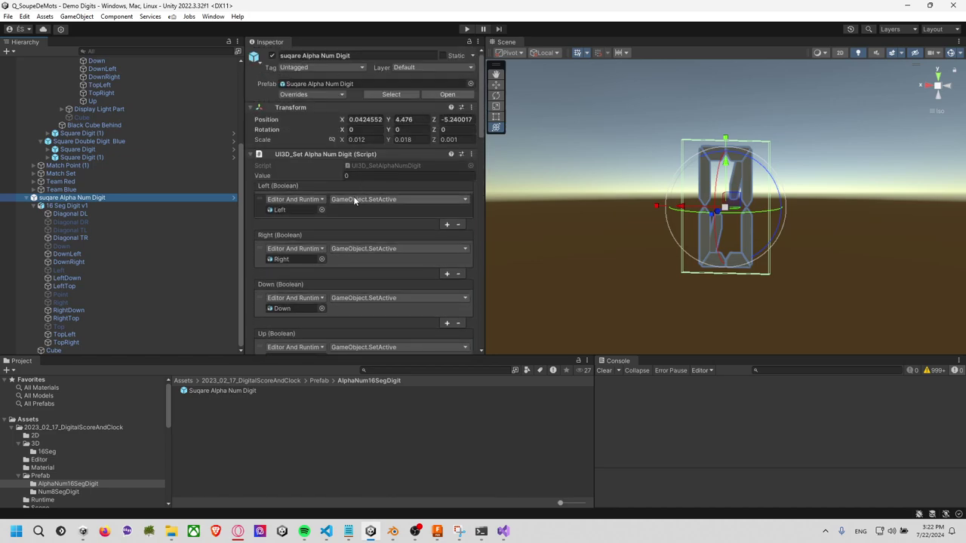
left_click(384, 166)
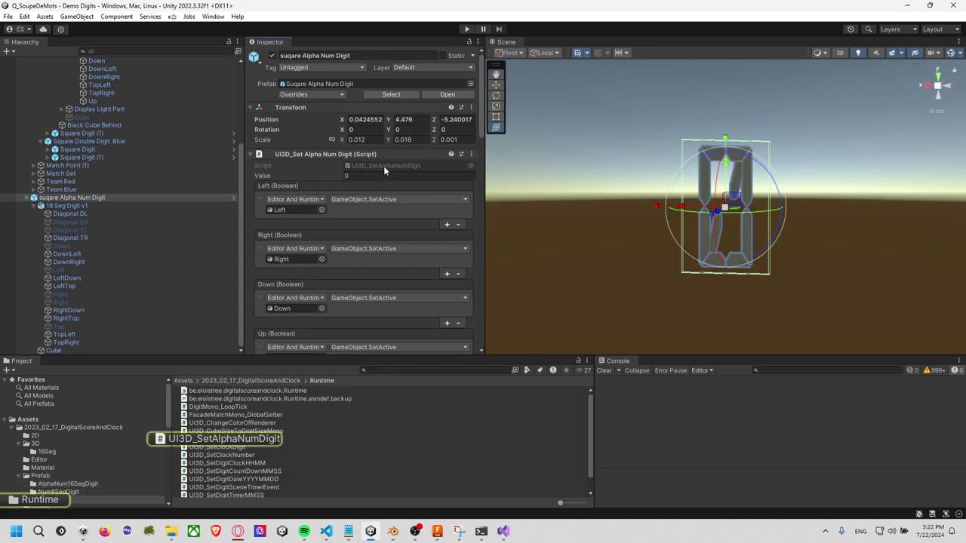
scroll(343, 220, "down", 8)
scroll(342, 220, "down", 9)
Compare the digit cases with the 16-segment chart and add a blank line after case '9'
scroll(343, 220, "down", 6)
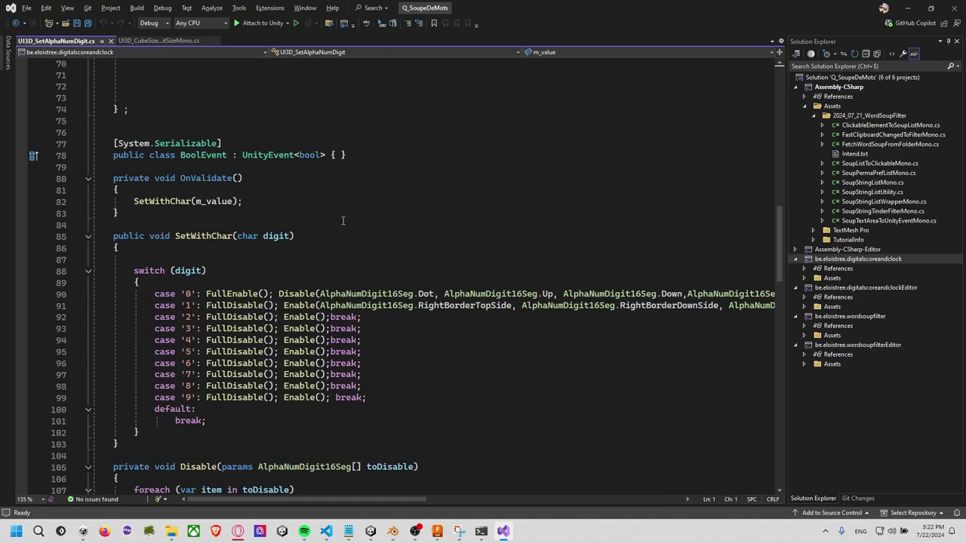
scroll(343, 221, "down", 3)
left_click(398, 294)
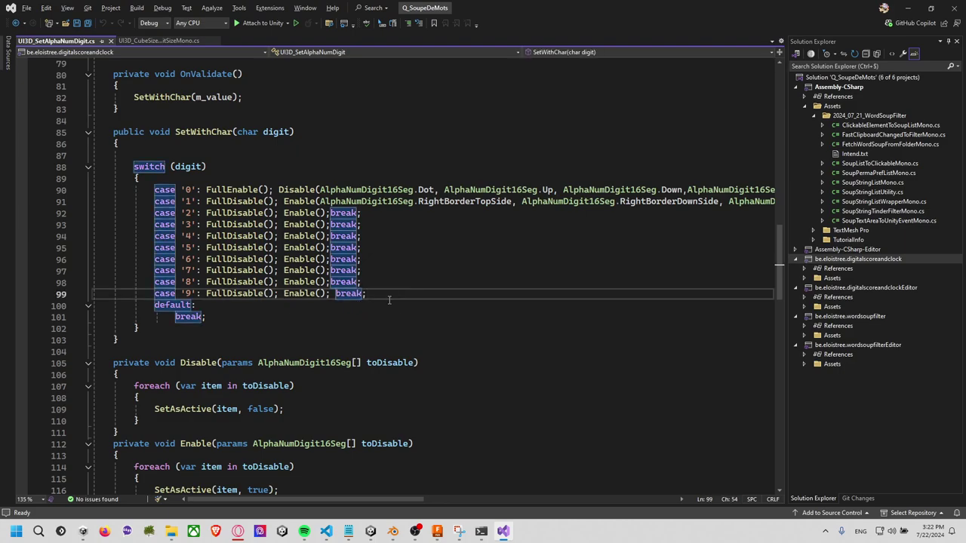
key("alt+Tab")
key("alt+Tab")
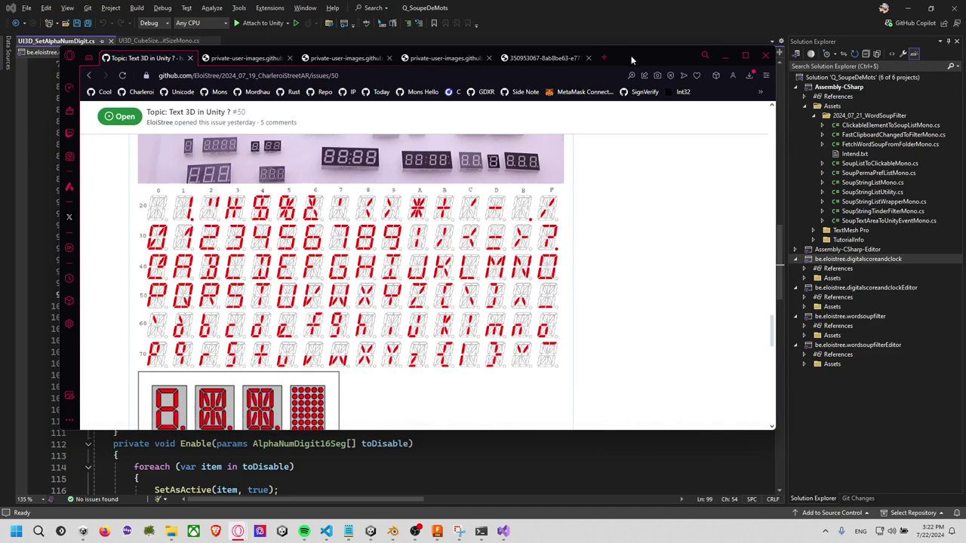
left_click_drag(631, 55, 1, 124)
left_click(411, 282)
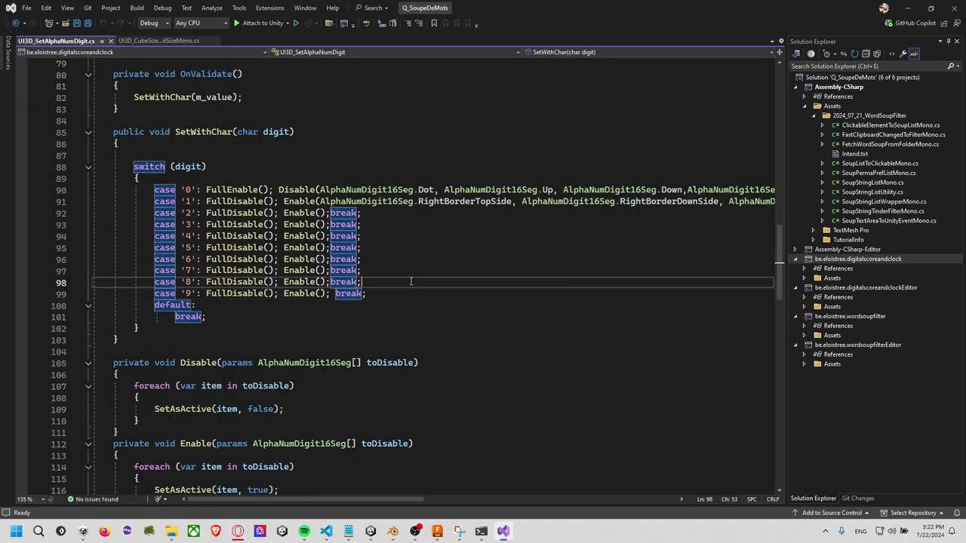
scroll(381, 264, "down", 2)
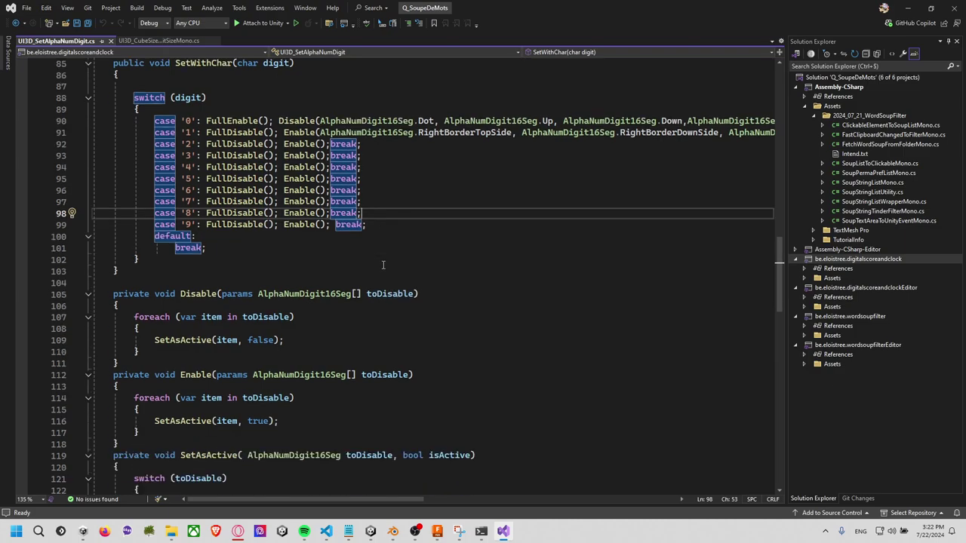
key("super+Tab")
left_click(403, 259)
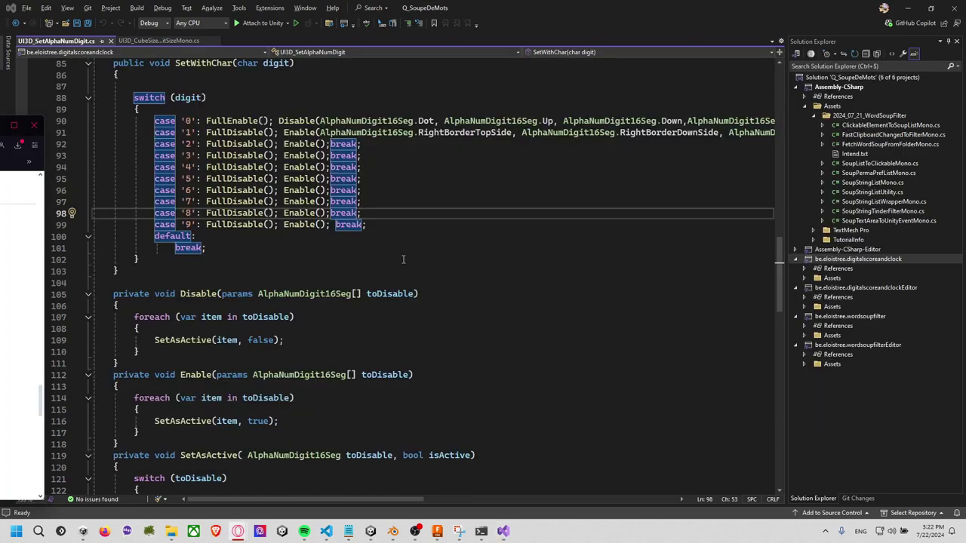
left_click(376, 224)
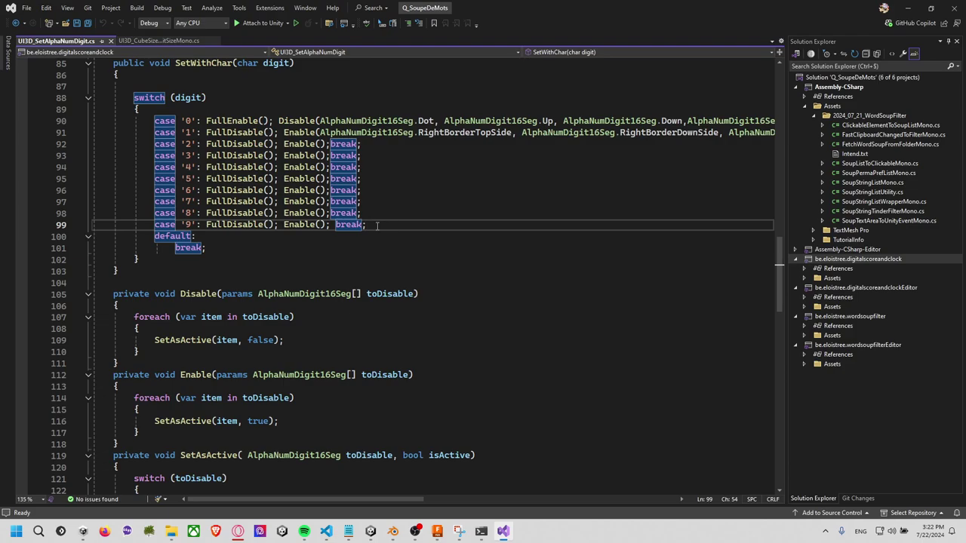
key("Return")
key("Escape")
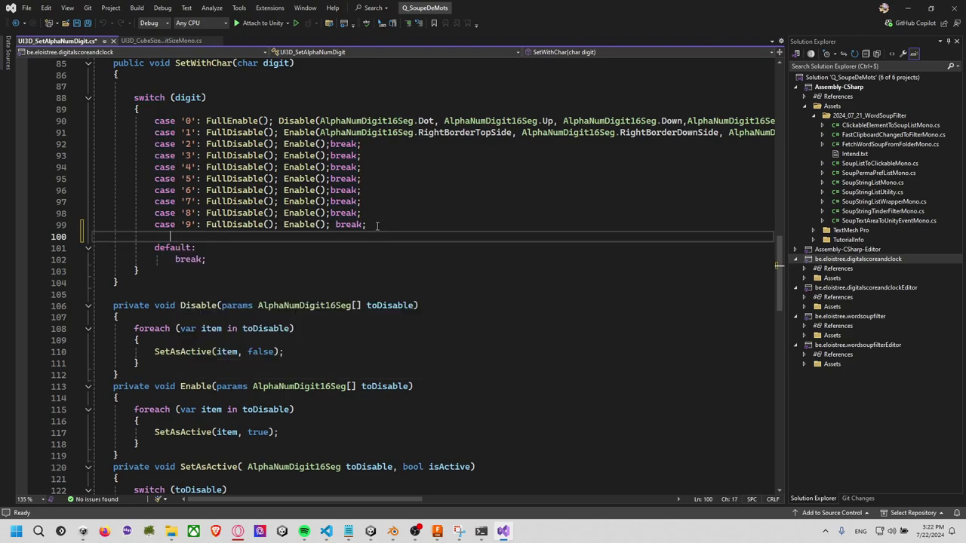
Get the full a–z alphabet from the browser address-bar suggestion and select it for copying
key("alt+Tab")
key("Escape")
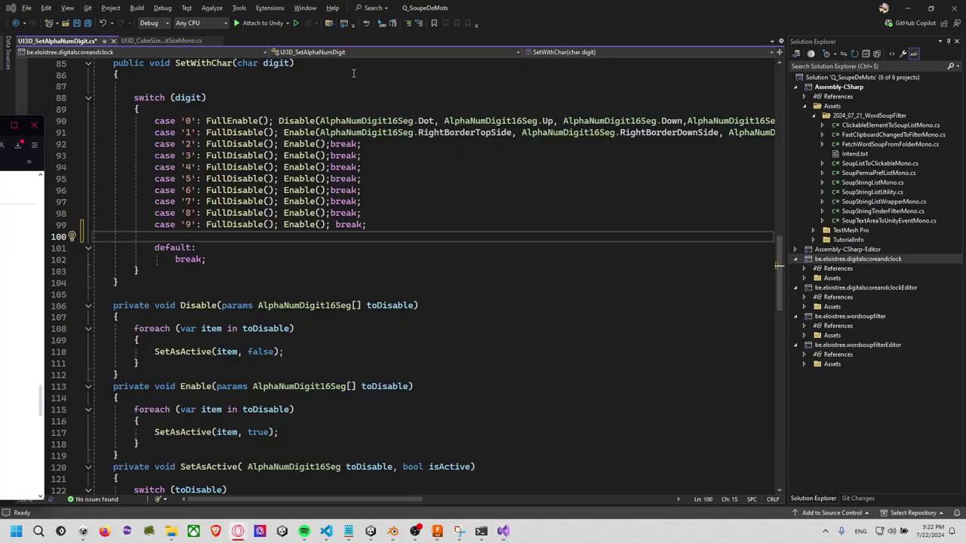
key("alt+Tab")
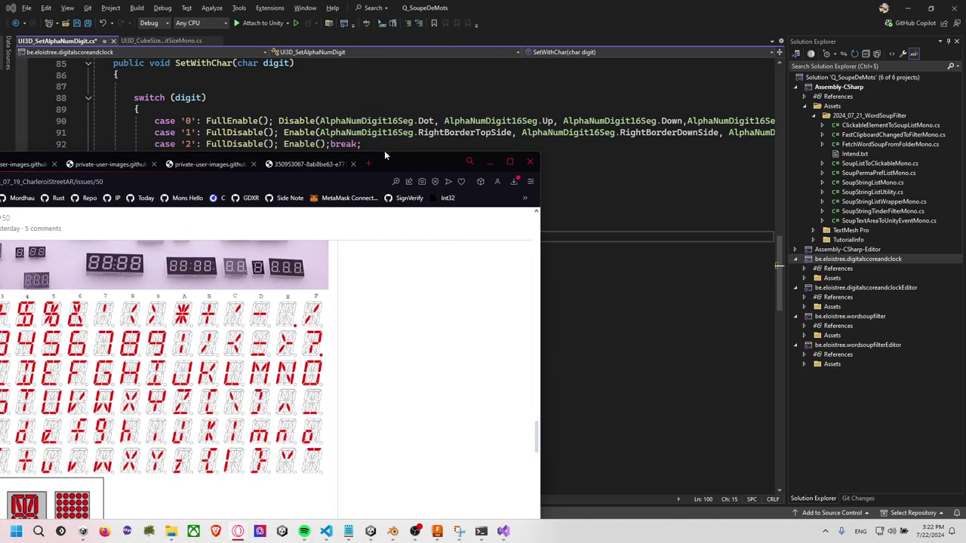
left_click(369, 160)
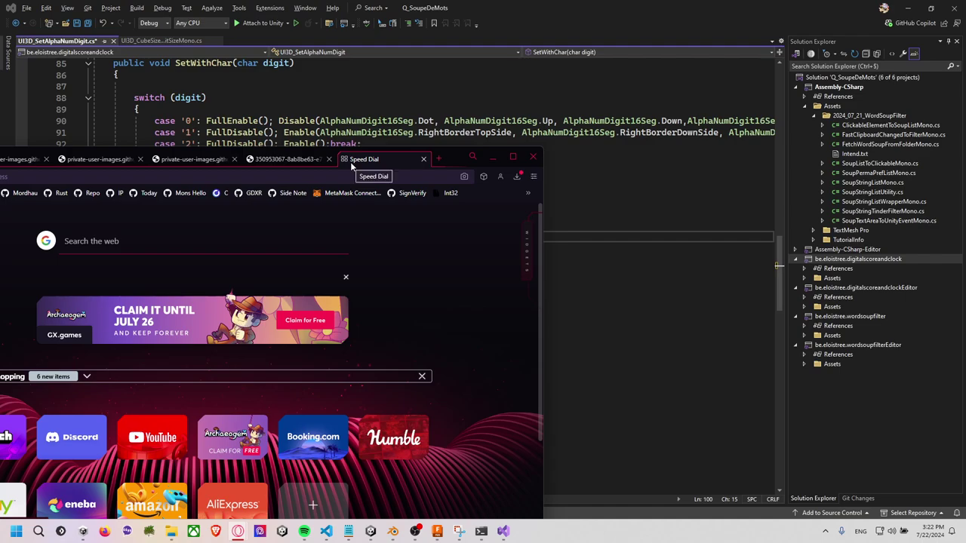
left_click_drag(451, 159, 725, 159)
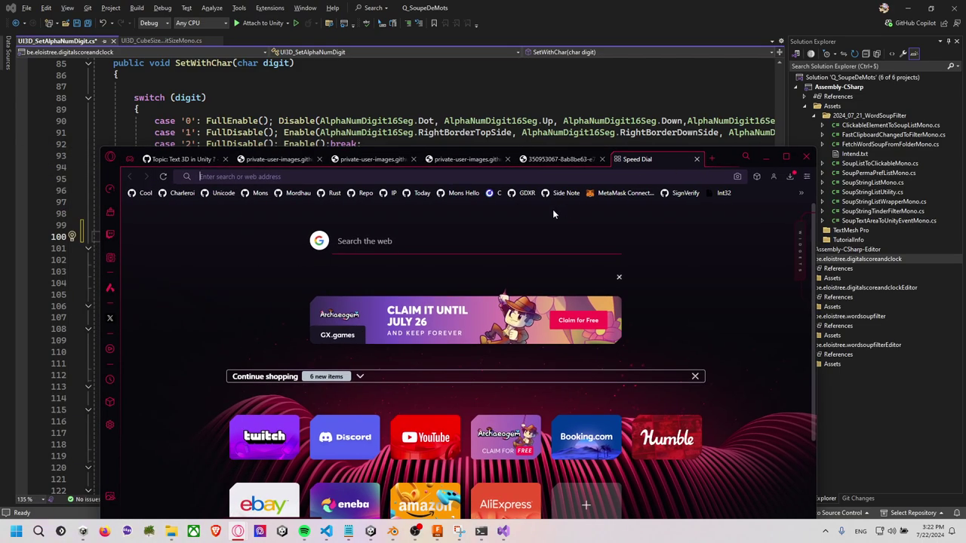
left_click(383, 230)
type("abcde")
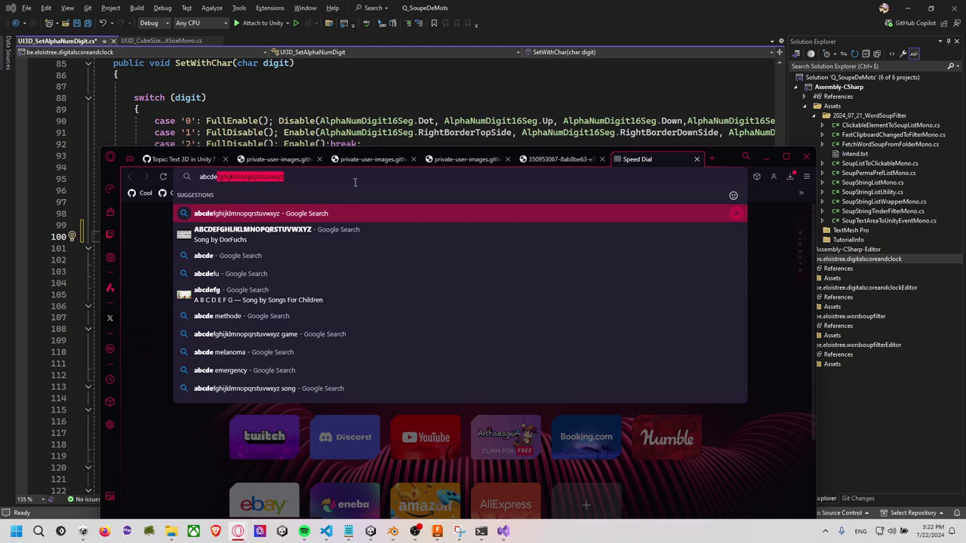
left_click(354, 181)
double_click(353, 181)
key("ctrl+c")
left_click(764, 157)
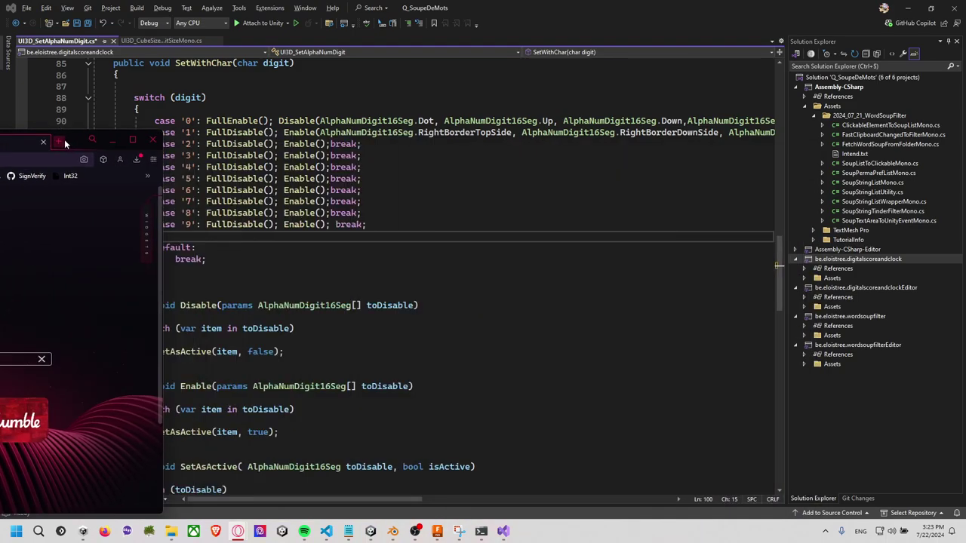
Paste the alphabet after case '9' and start a case "' label above it
left_click(392, 226)
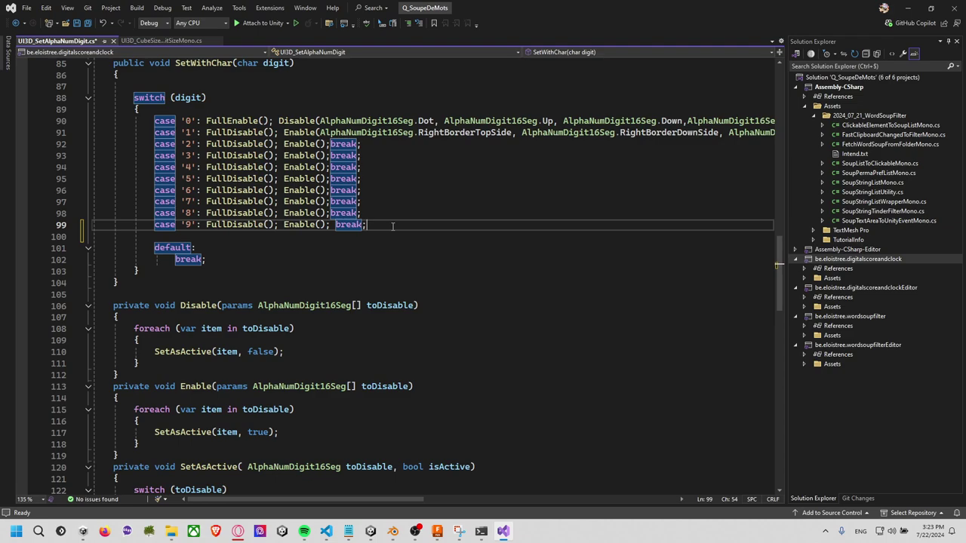
key("Return")
key("ctrl+v")
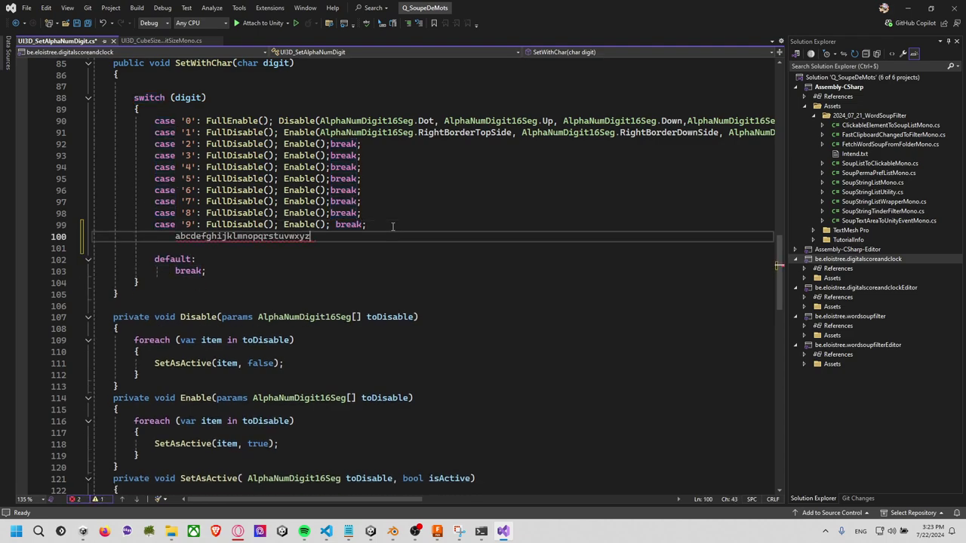
key("Return")
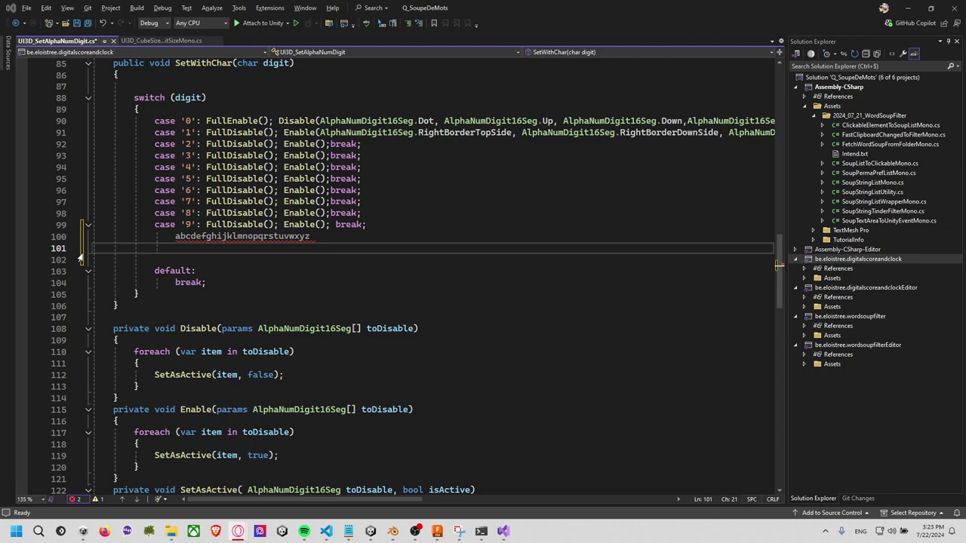
left_click(156, 236)
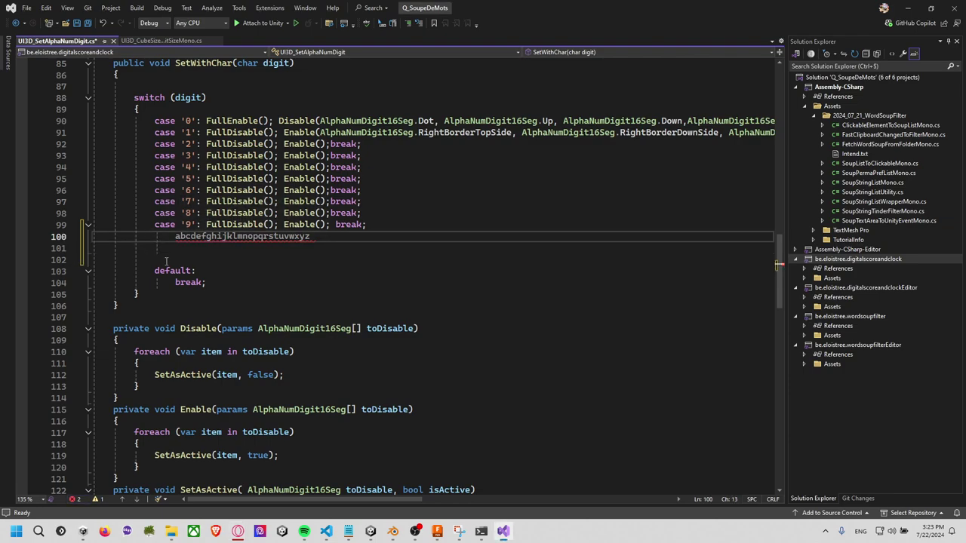
type("case \"")
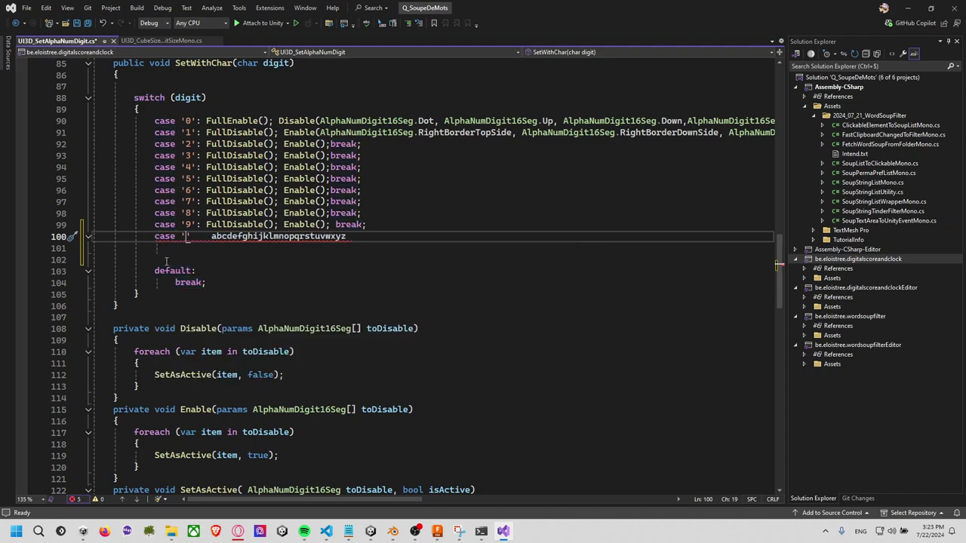
type("'")
key("Return")
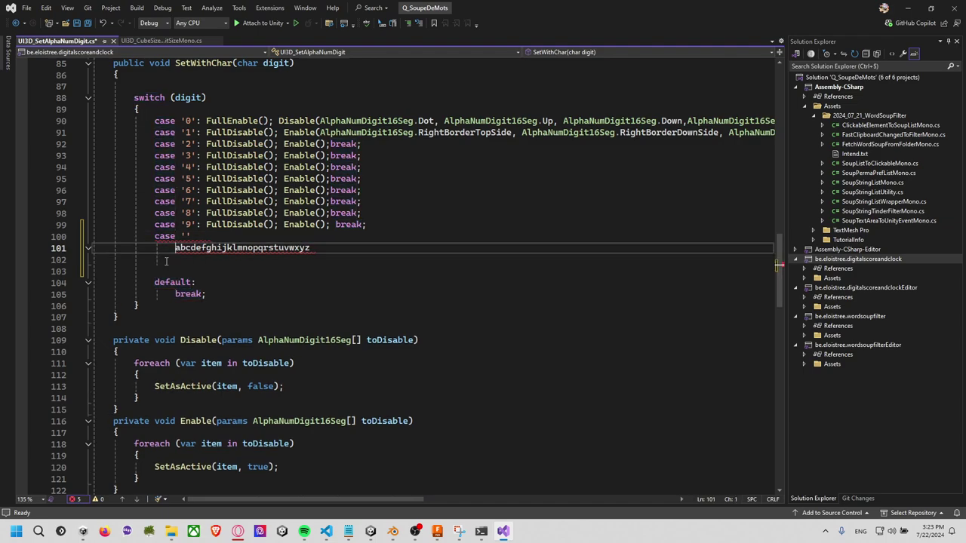
key("Right")
key("Return")
key("Return")
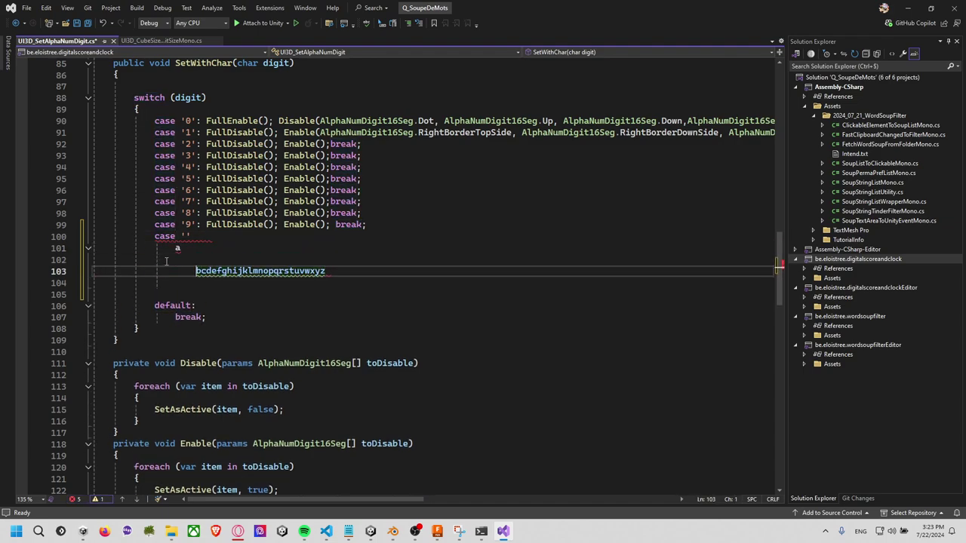
key("ctrl+z")
Split the letters into a, b and the rest, then delete the unfinished case label
key("Up")
key("Home")
key("BackSpace")
key("BackSpace")
key("BackSpace")
key("BackSpace")
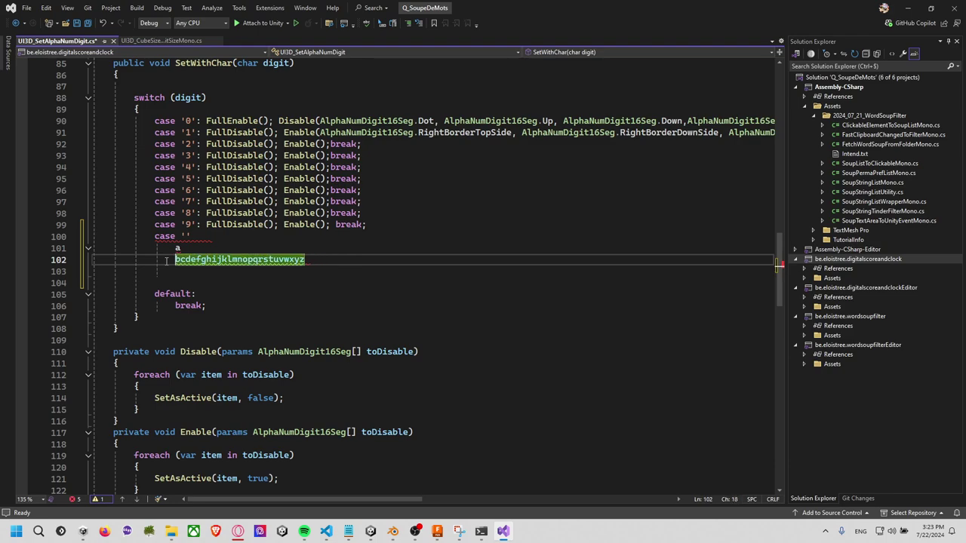
key("Right")
key("Return")
key("Return")
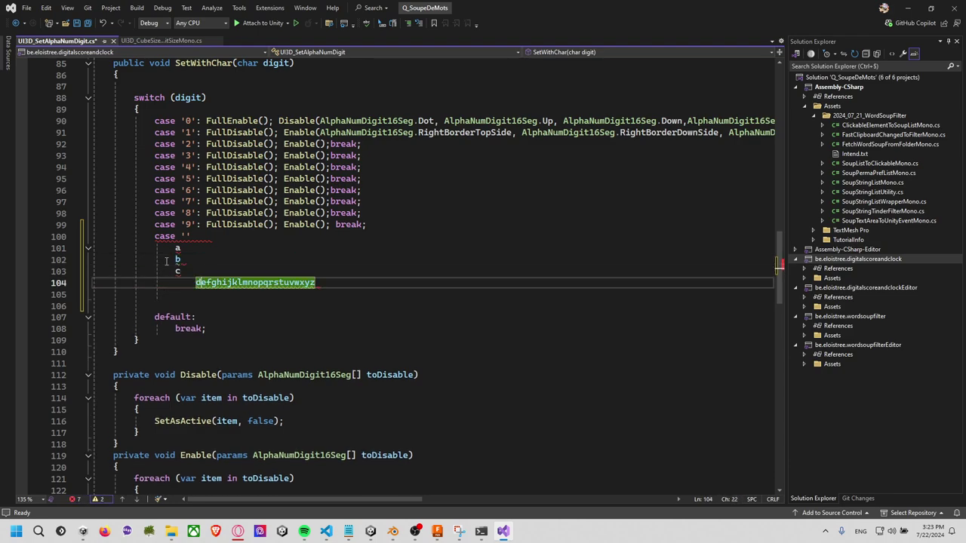
key("ctrl+z")
key("Return")
key("ctrl+z")
key("Left")
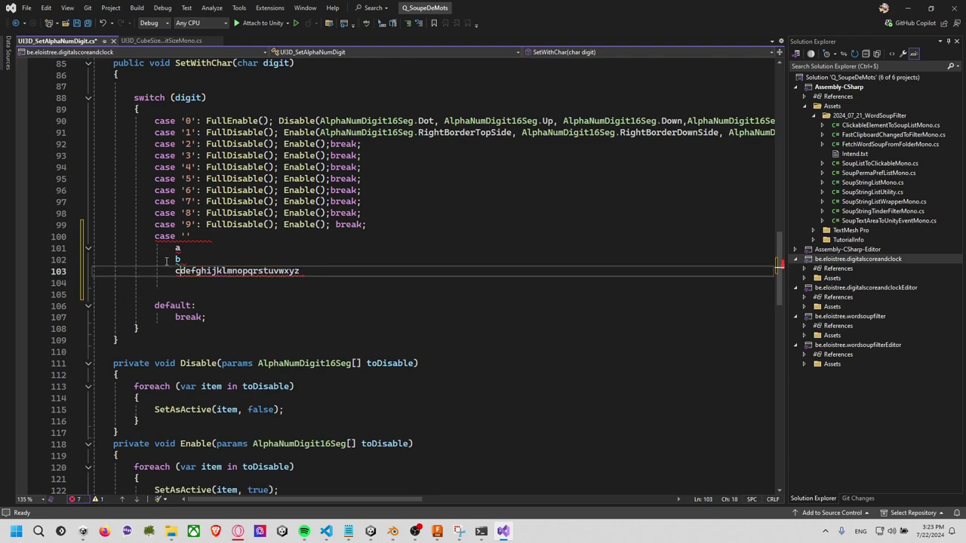
key("End")
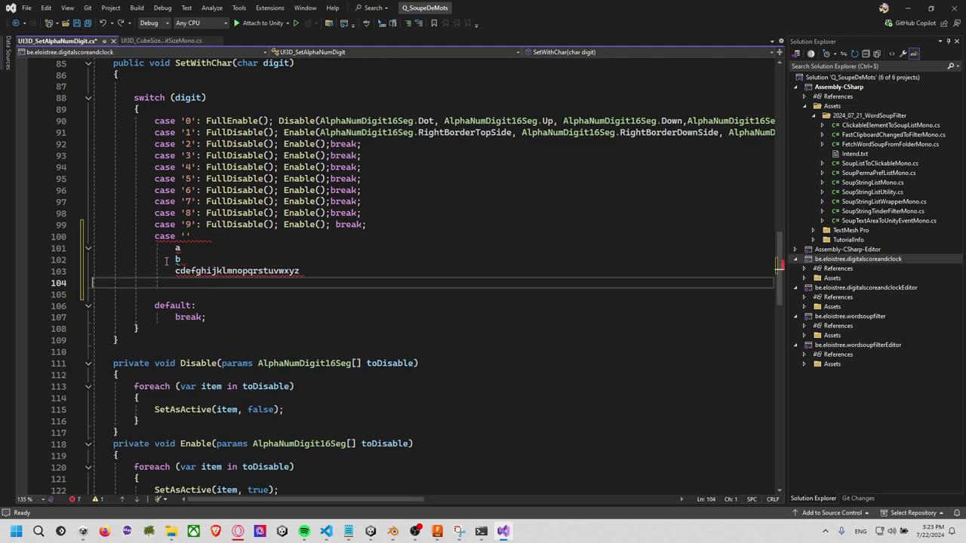
key("Up")
key("Up")
key("Up")
type(":")
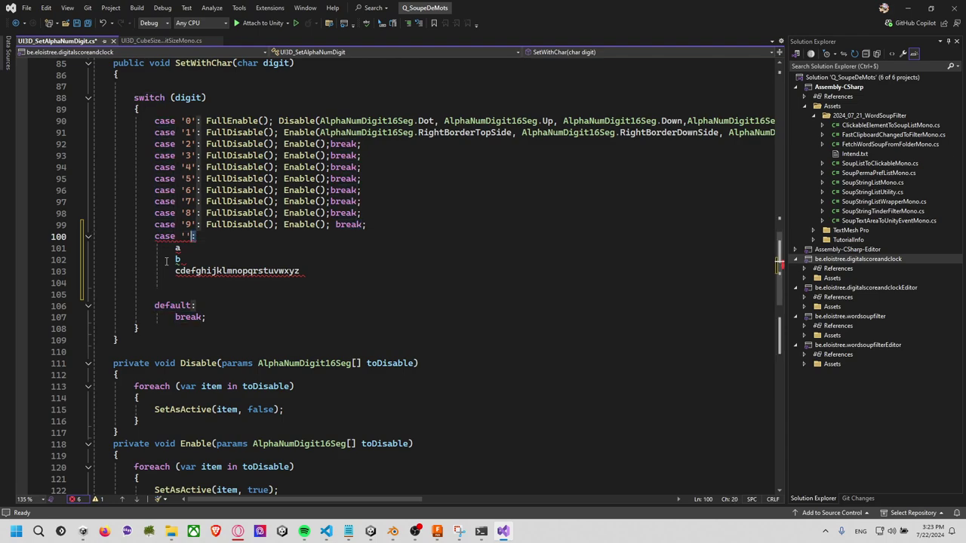
key("shift+Home")
key("BackSpace")
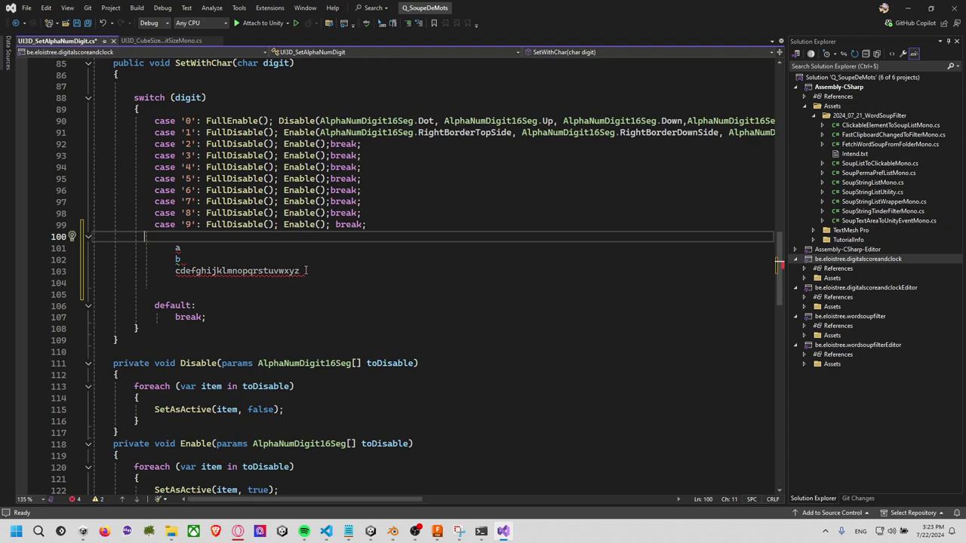
Move the letter lines out of the switch to below its closing brace
mouse_move(302, 271)
left_mouse_down()
mouse_move(173, 260)
mouse_move(157, 249)
left_mouse_up()
key("ctrl+x")
left_click(188, 307)
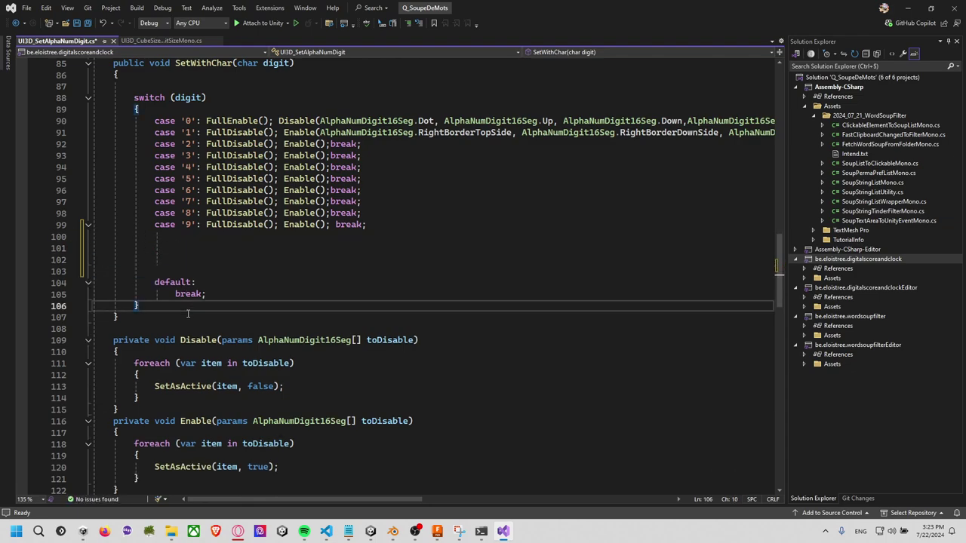
key("Return")
key("Return")
key("ctrl+v")
Try joining a and b onto one line, then undo the change
left_click(153, 339)
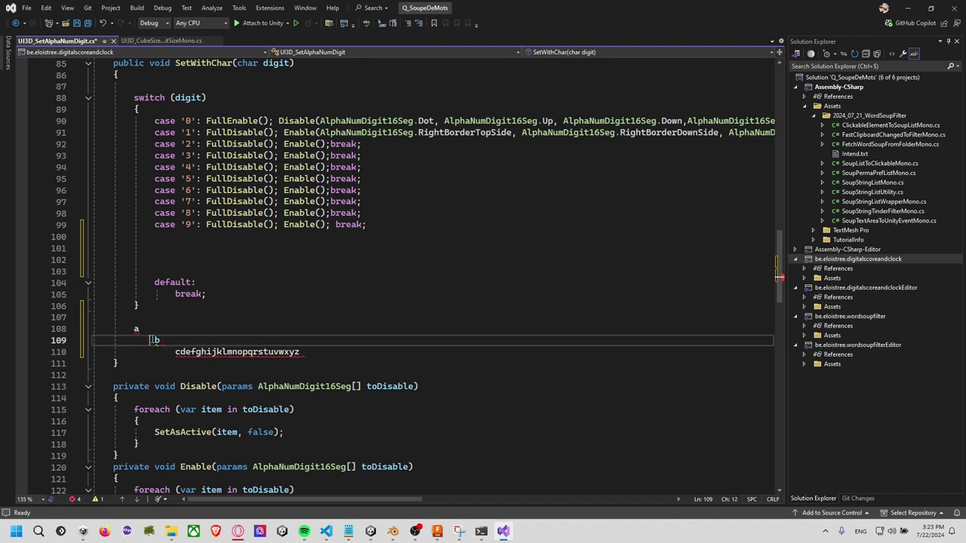
left_click_drag(153, 340, 148, 330)
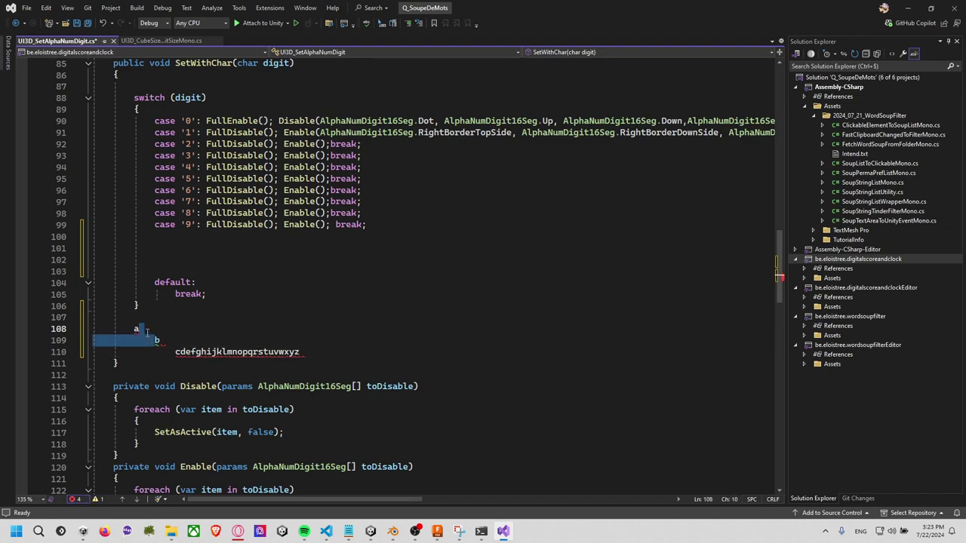
key("Delete")
left_click(133, 330)
key("BackSpace")
key("BackSpace")
key("BackSpace")
key("BackSpace")
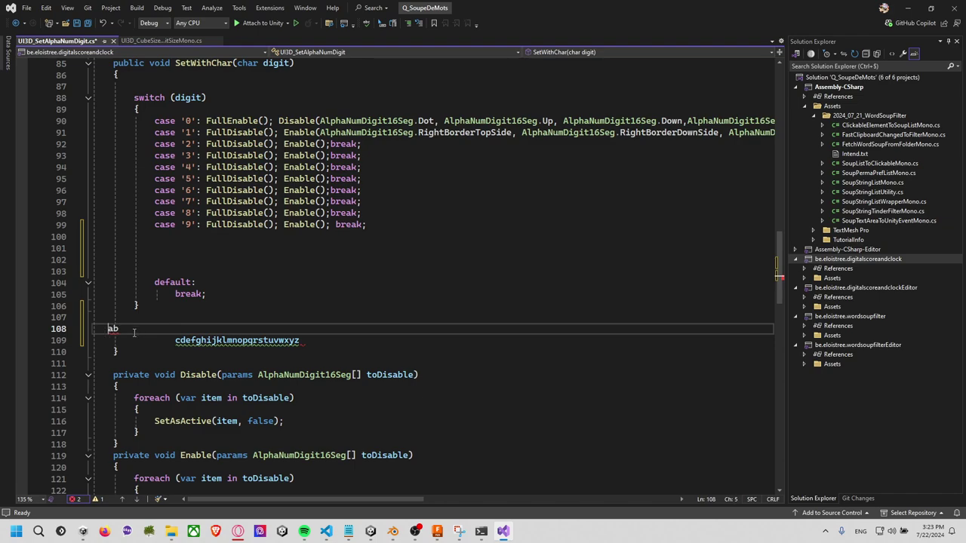
key("BackSpace")
key("BackSpace")
key("BackSpace")
key("ctrl+z")
key("ctrl+z")
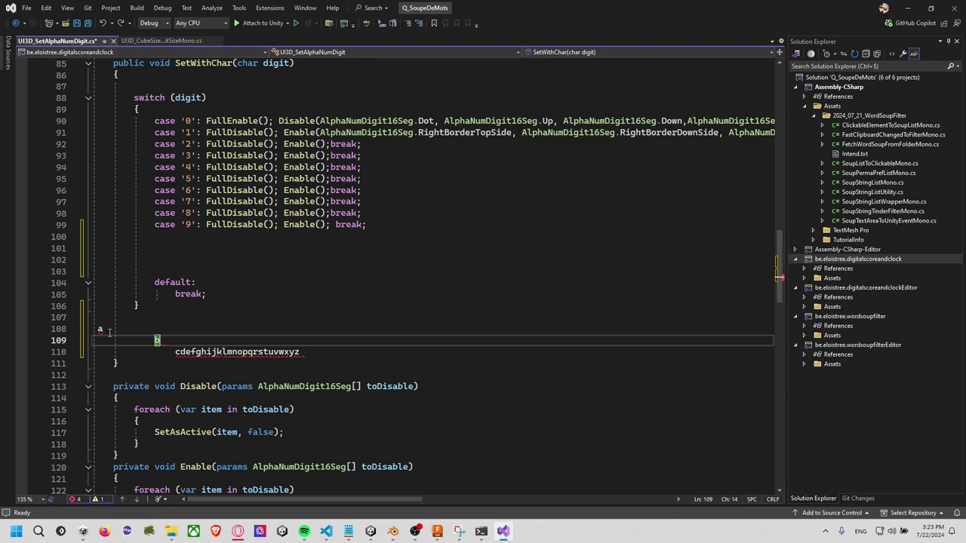
key("ctrl+z")
key("ctrl+z")
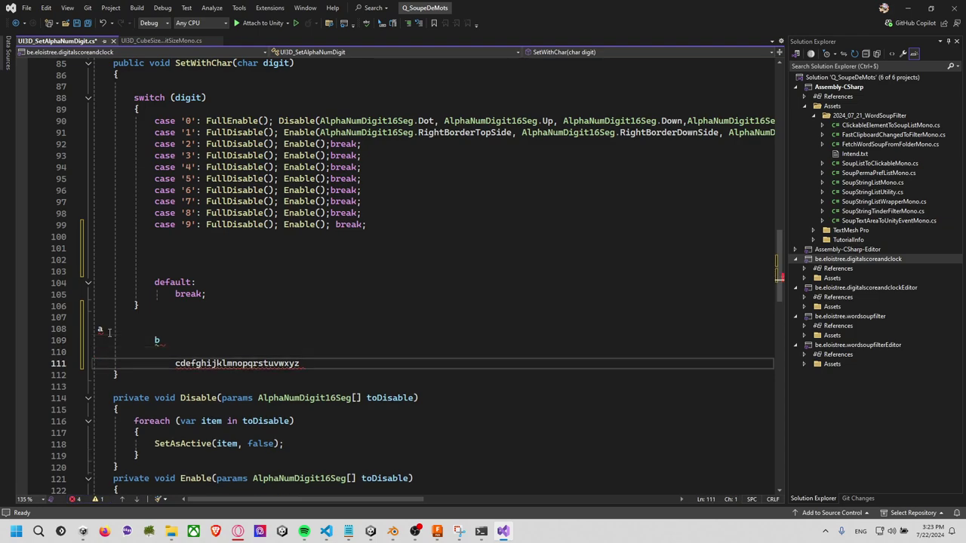
key("ctrl+z")
Remove the indentation before a and b, then delete the leftover letter lines
key("Up")
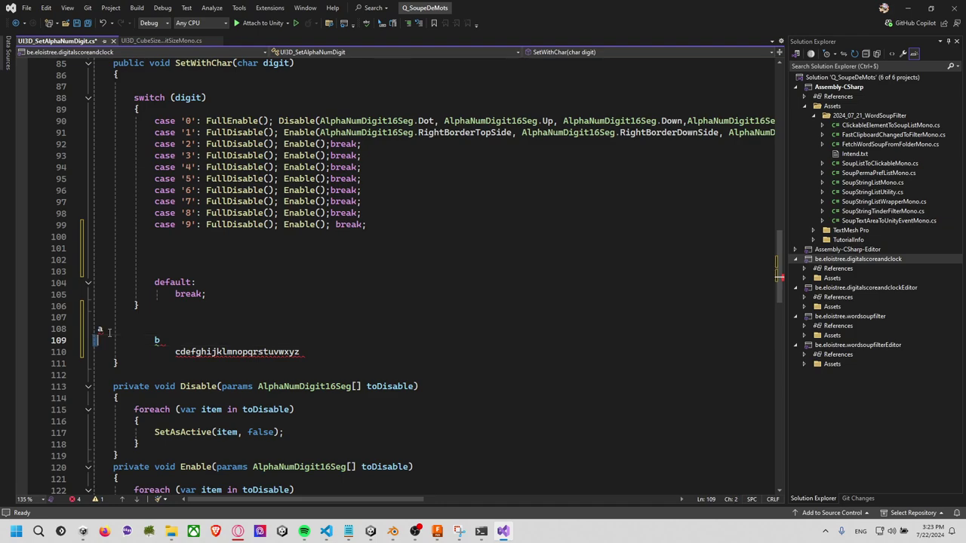
key("shift+Right")
key("shift+Right")
key("shift+Right")
key("shift+Right")
key("shift+Right")
key("BackSpace")
key("Up")
key("Delete")
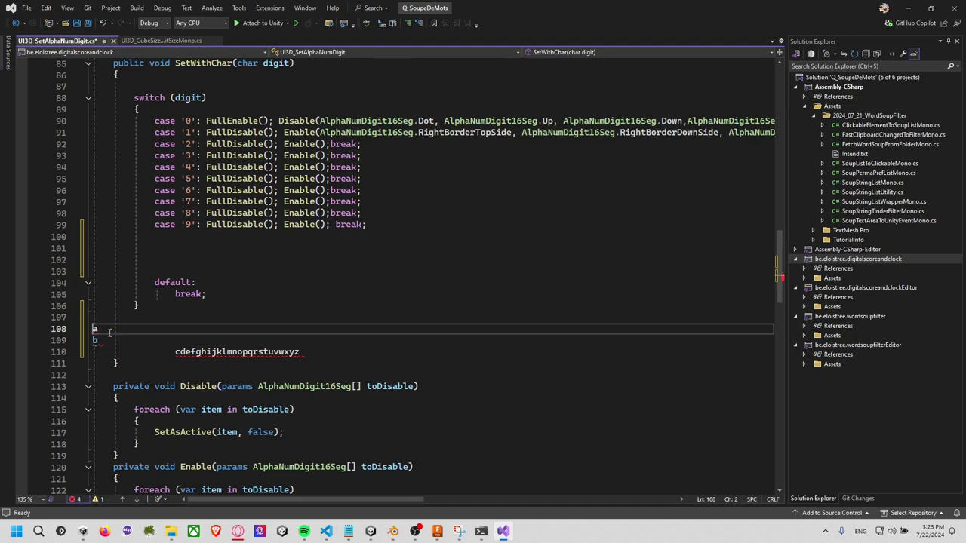
key("Down")
key("End")
key("Right")
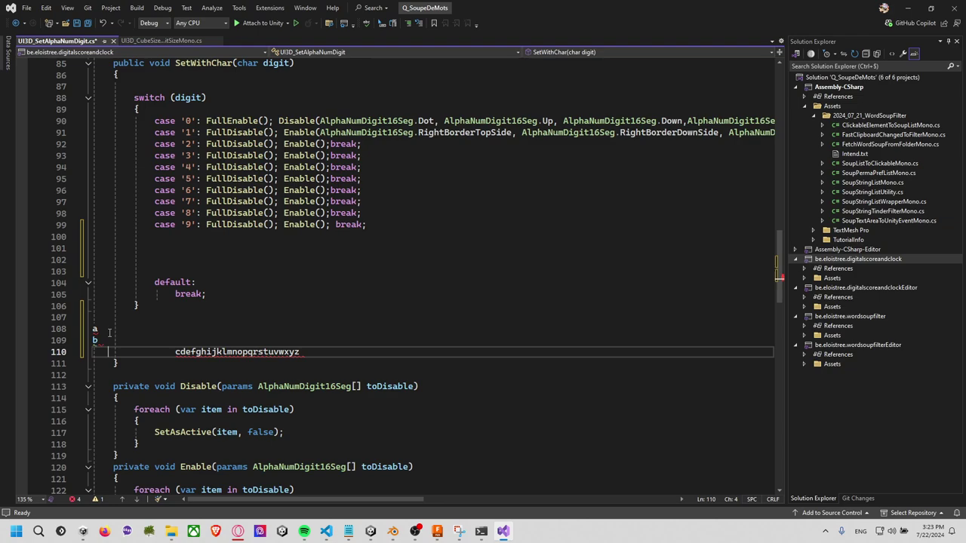
key("shift+Up")
key("shift+Up")
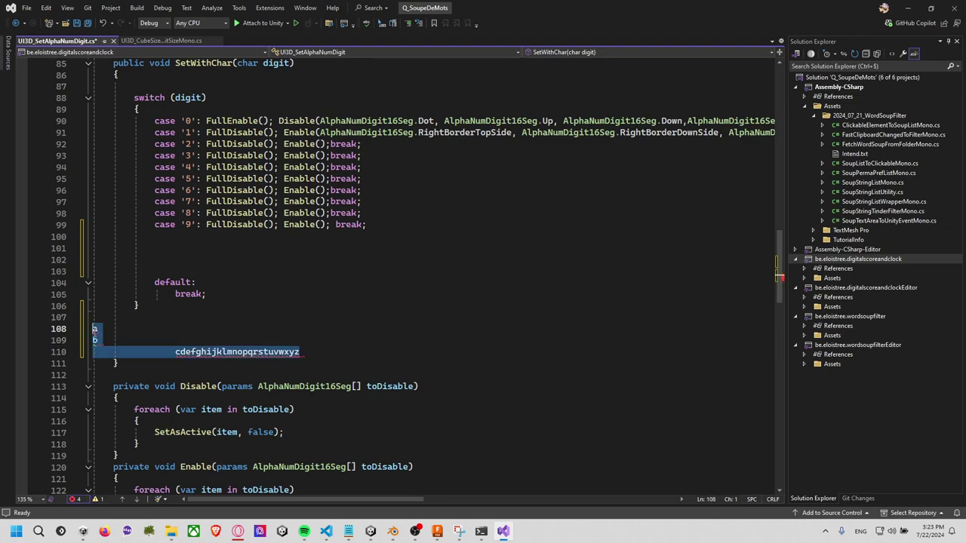
key("Delete")
Launch Visual Studio Code from Windows search and maximize its window
key("super")
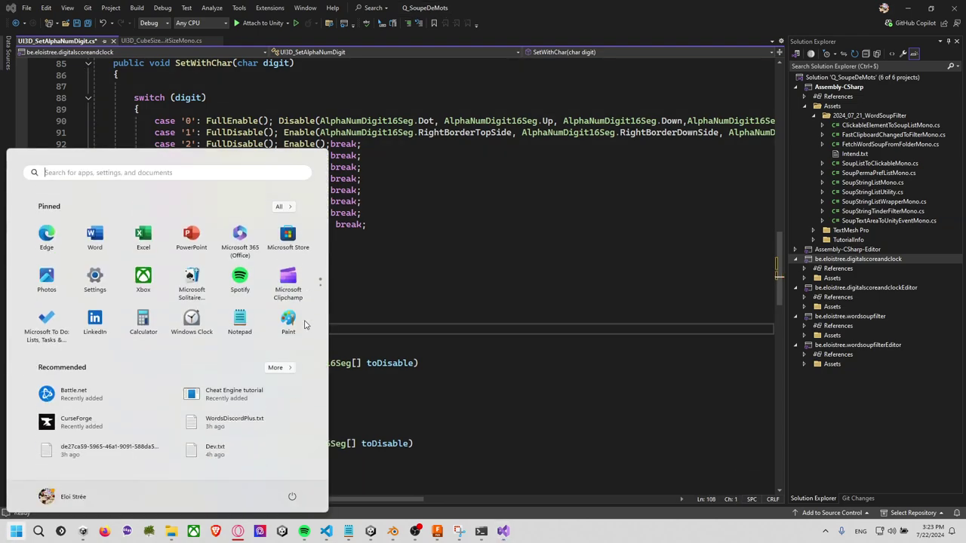
type("visual studio 2022")
key("Return")
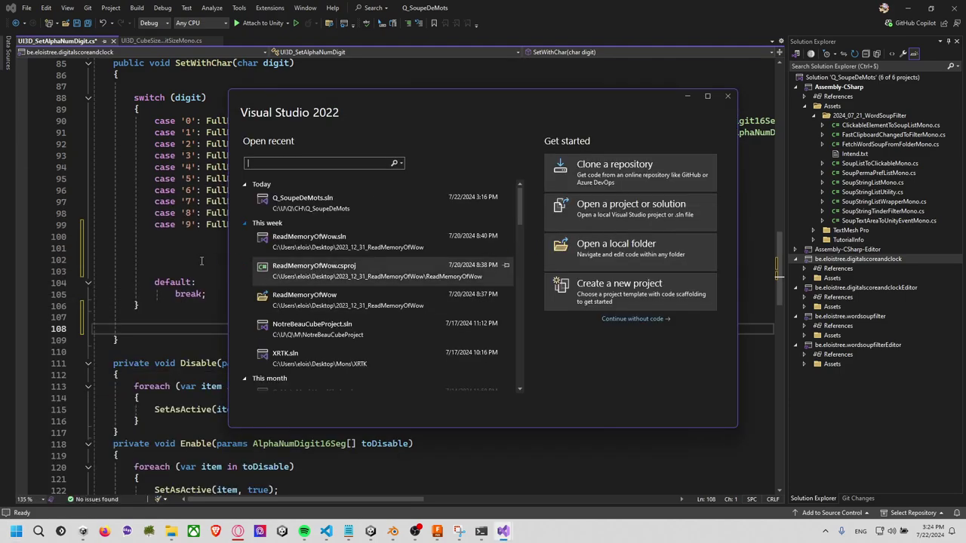
left_click(225, 263)
key("alt+Tab")
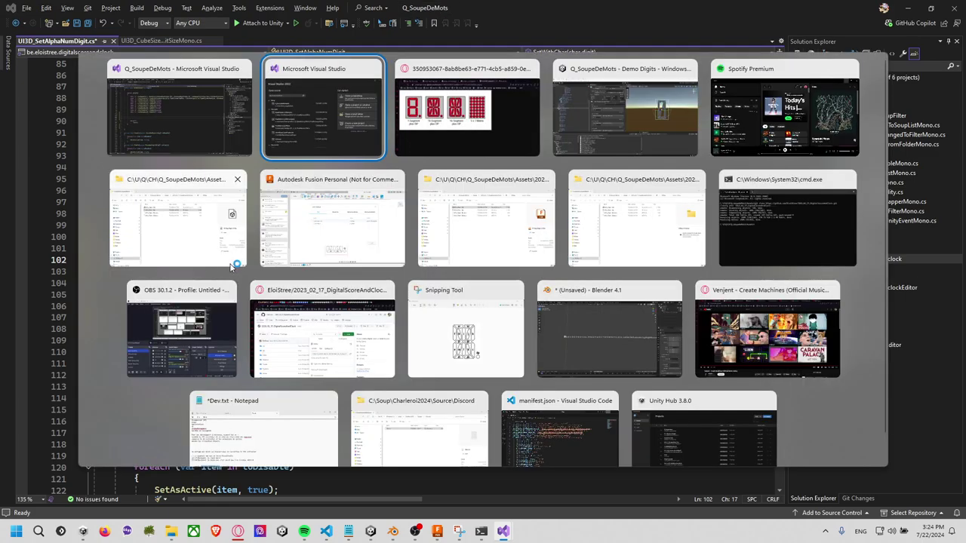
key("super")
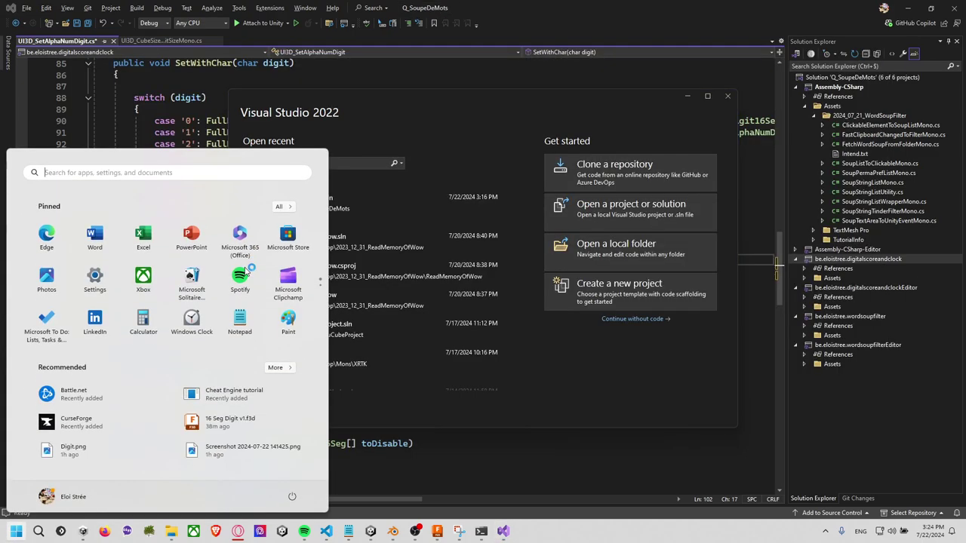
type("visual")
key("Return")
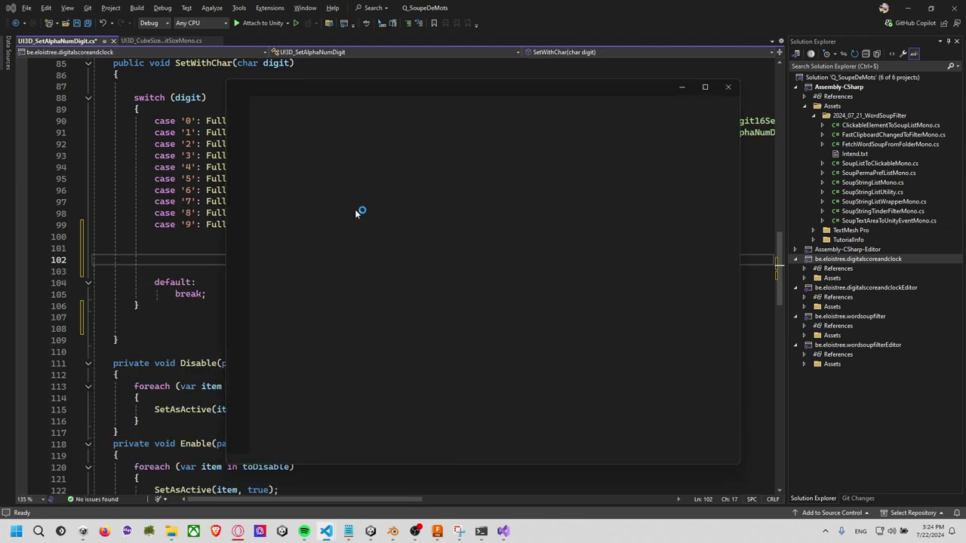
left_click(704, 86)
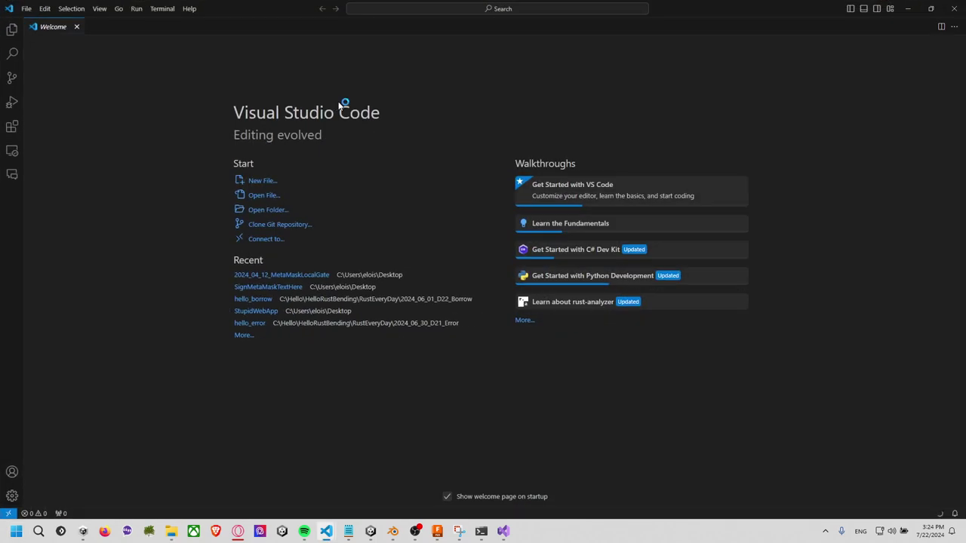
In a new text file, ask Copilot for a C# switch case covering all digits and A to Z
left_click(26, 8)
left_click(45, 22)
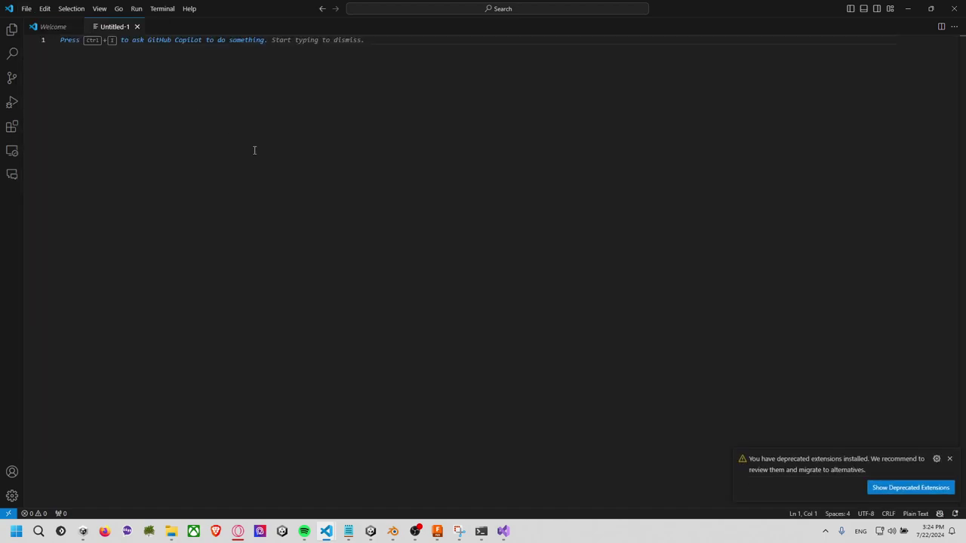
key("ctrl+i")
type("create a")
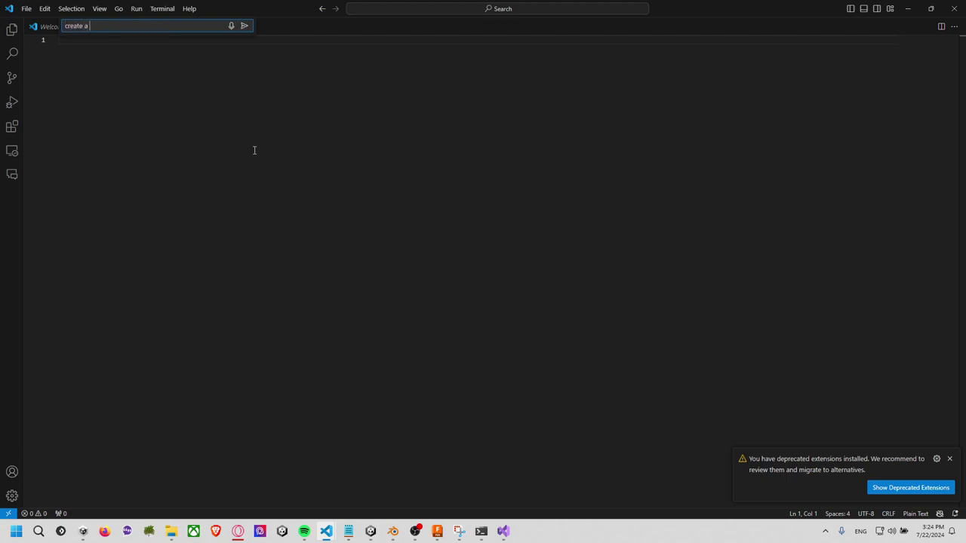
type("tch")
type("num")
type(" and")
type("in c#")
key("Return")
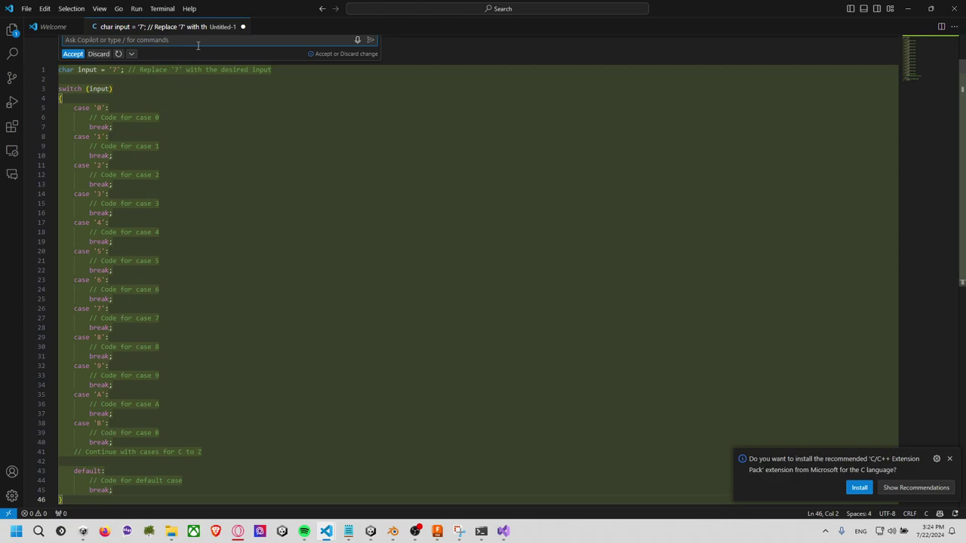
Ask Copilot to 'Put them all' in the switch and review its generated cases
type("Put them")
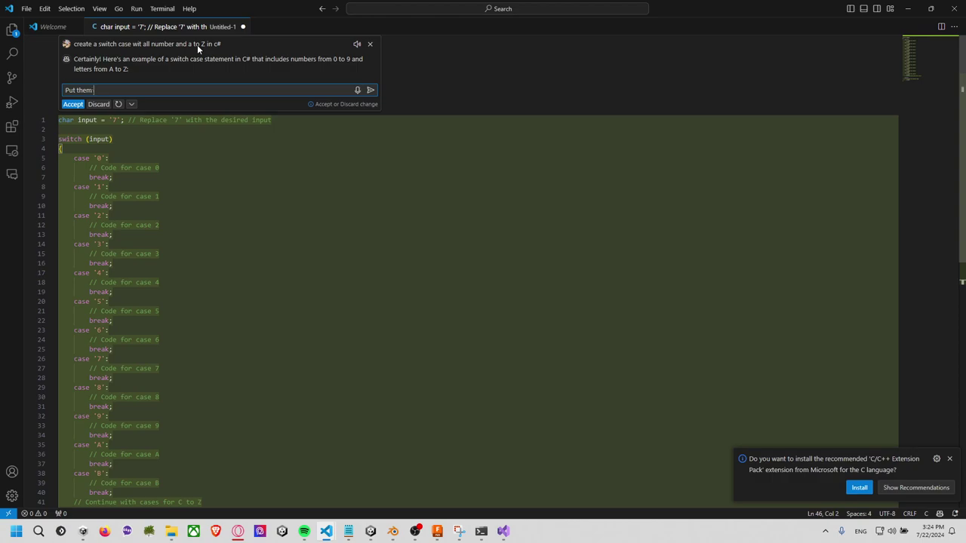
type(" all")
key("Return")
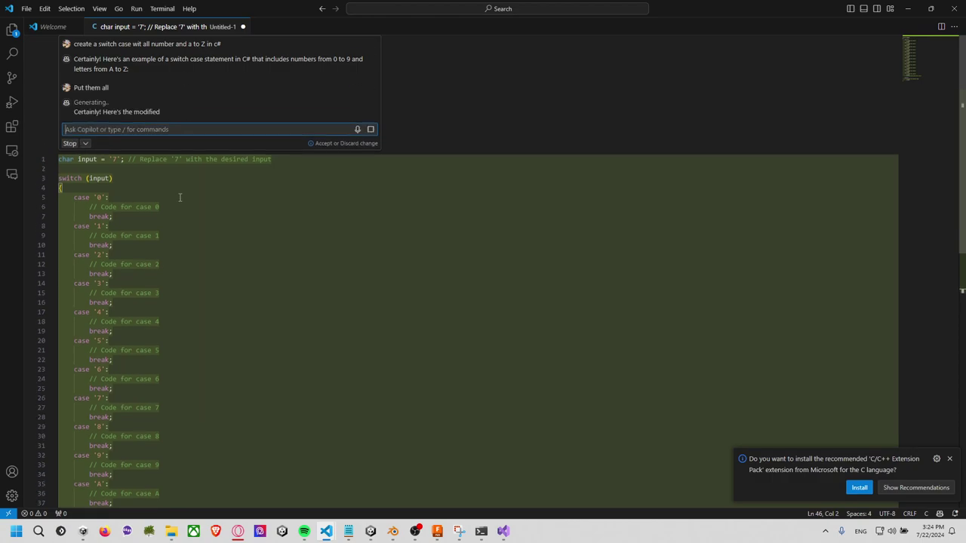
scroll(218, 226, "down", 3)
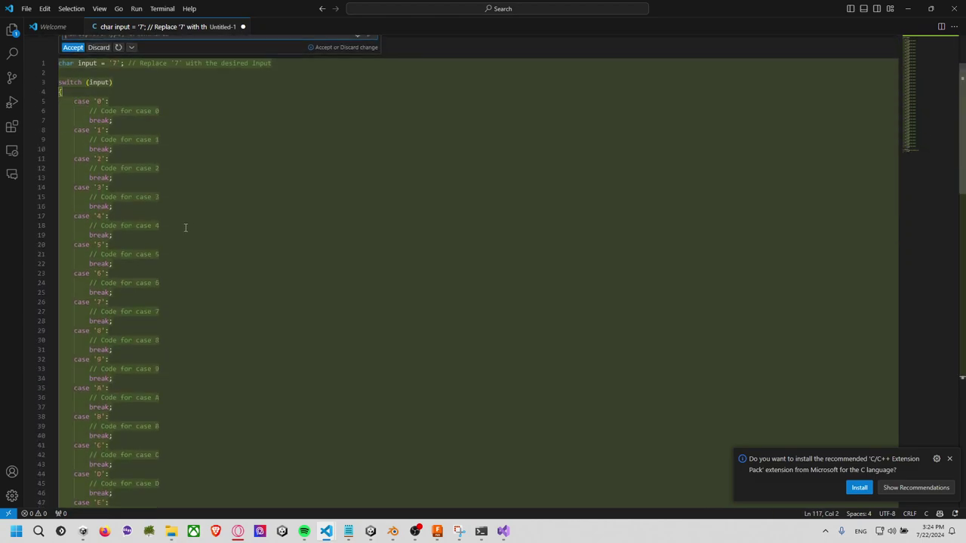
scroll(193, 213, "down", 6)
scroll(184, 205, "down", 6)
scroll(184, 204, "down", 6)
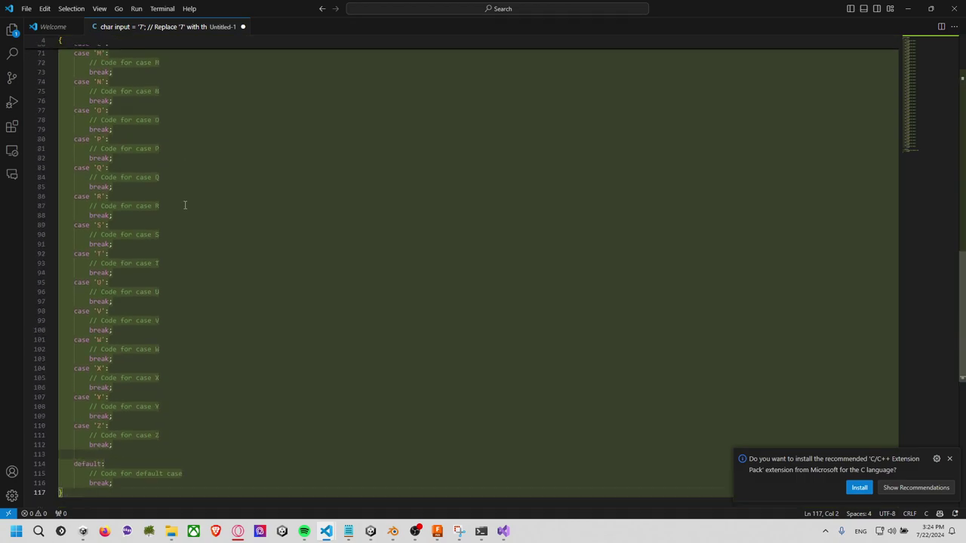
scroll(184, 204, "down", 3)
scroll(184, 204, "up", 5)
scroll(184, 204, "up", 5)
scroll(184, 204, "up", 5)
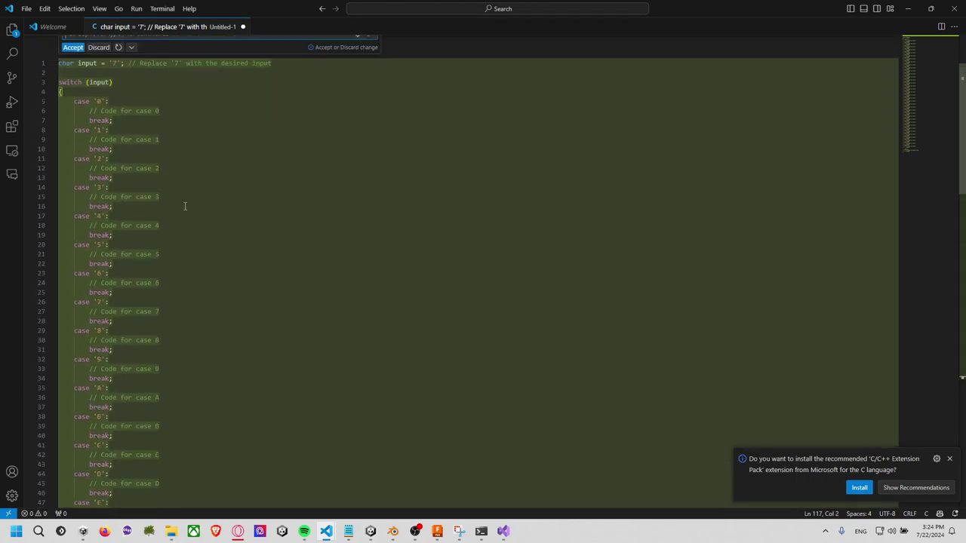
Send 'Add the case with up and low case' to Copilot and accept the generated switch
type("Add")
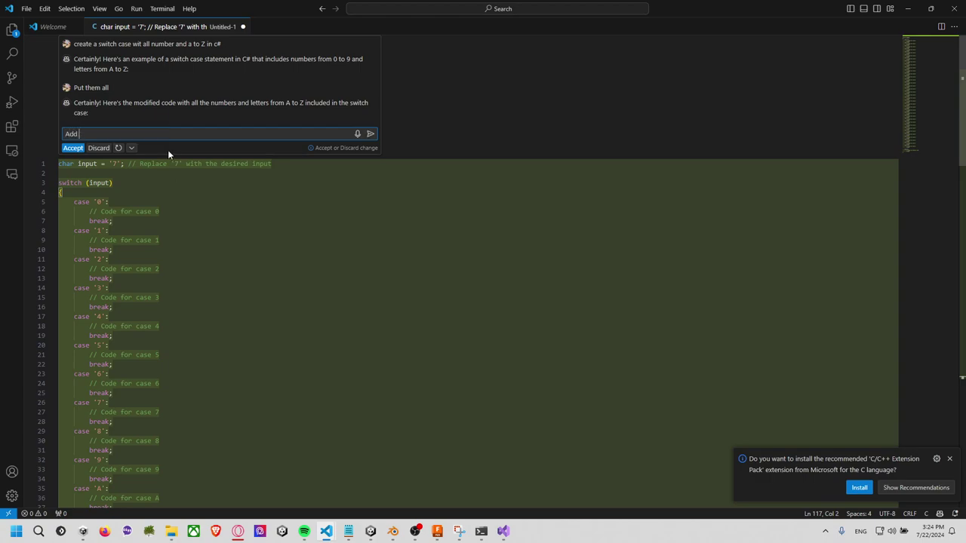
type(" the case ")
type("with up")
type(" and")
type(" low case")
key("Return")
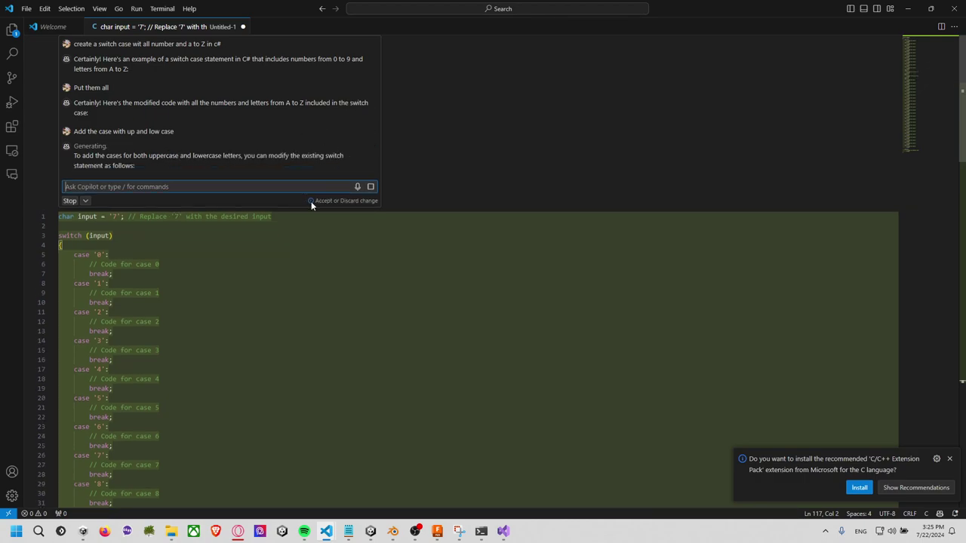
left_click(370, 188)
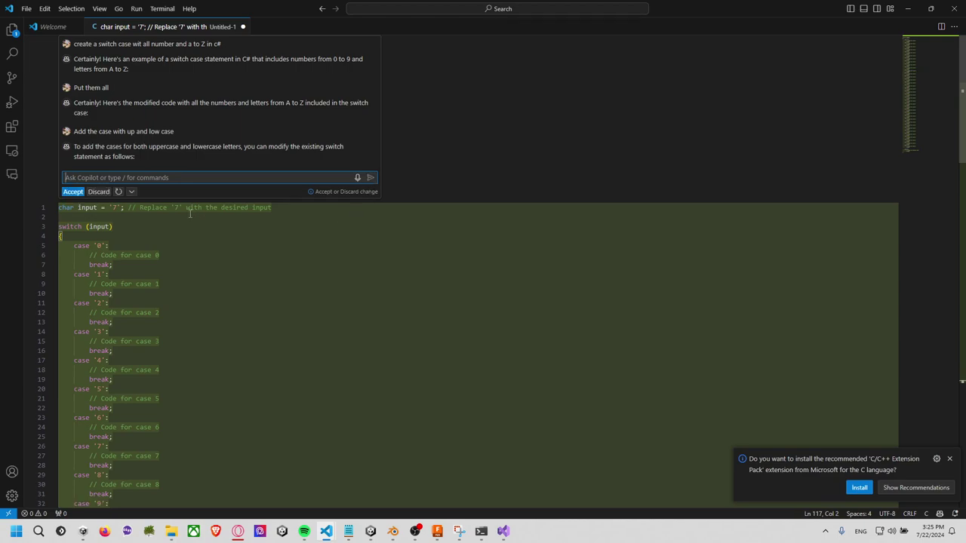
left_click(76, 192)
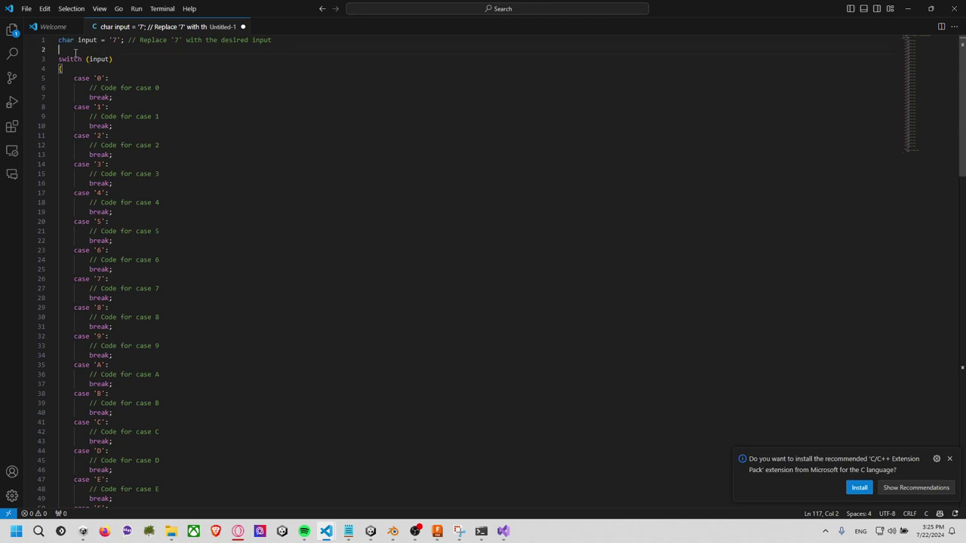
Select the generated switch code from line 2 through the closing brace on line 117 for copying
scroll(221, 123, "down", 5)
scroll(176, 194, "down", 4)
scroll(224, 244, "down", 4)
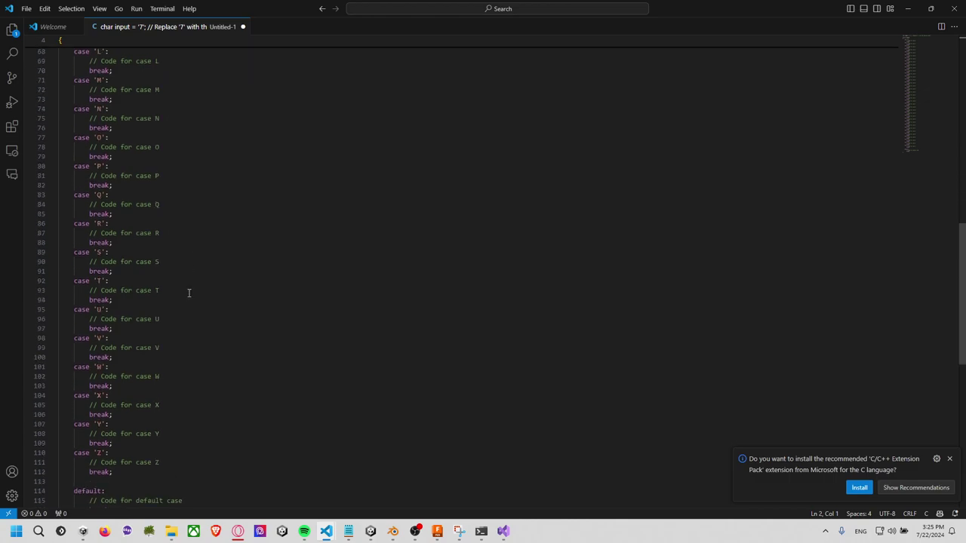
scroll(200, 328, "down", 2)
left_click(170, 462, "shift")
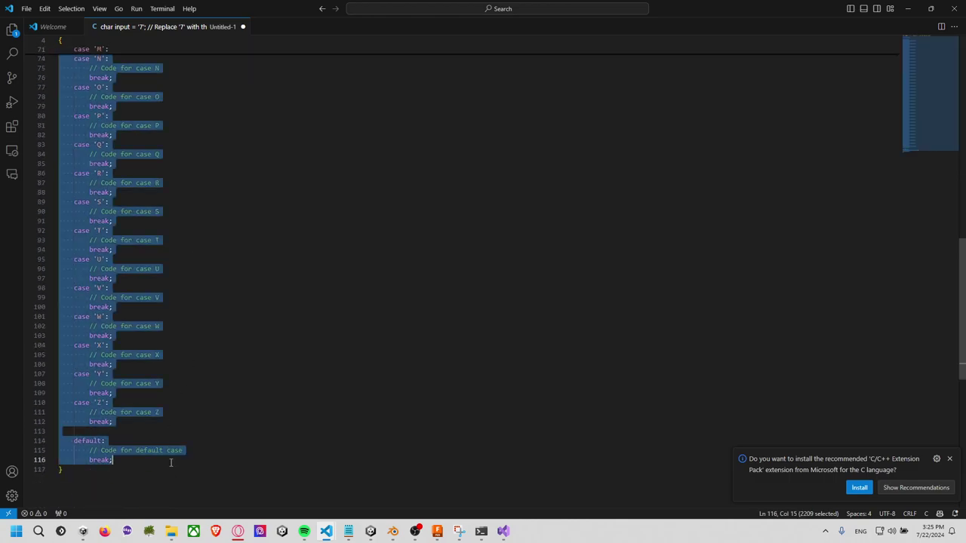
left_click(235, 477, "shift")
scroll(281, 436, "up", 5)
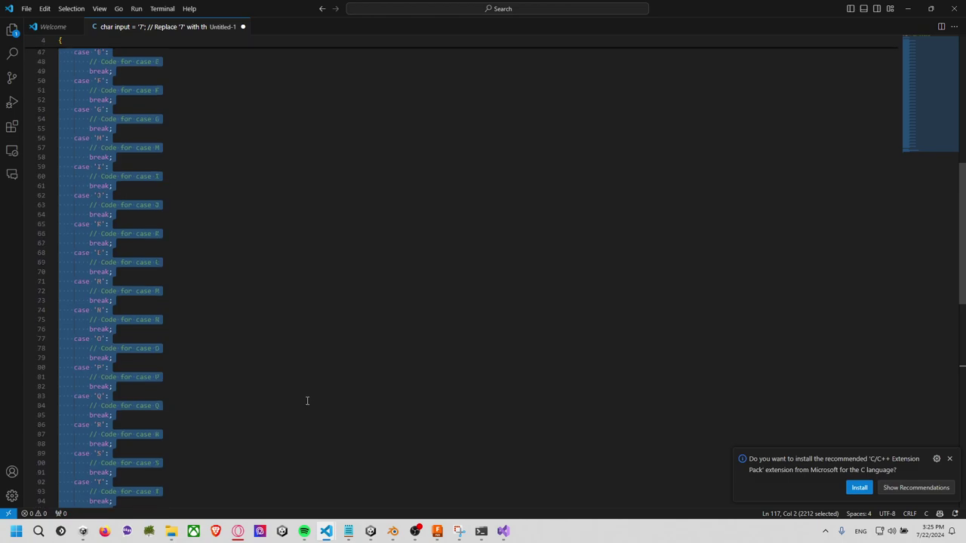
scroll(304, 402, "up", 5)
scroll(304, 401, "up", 4)
Paste the copied switch code into the UI3D_SetAlphaNumDigit script after case '9' in Visual Studio
key("alt+Tab")
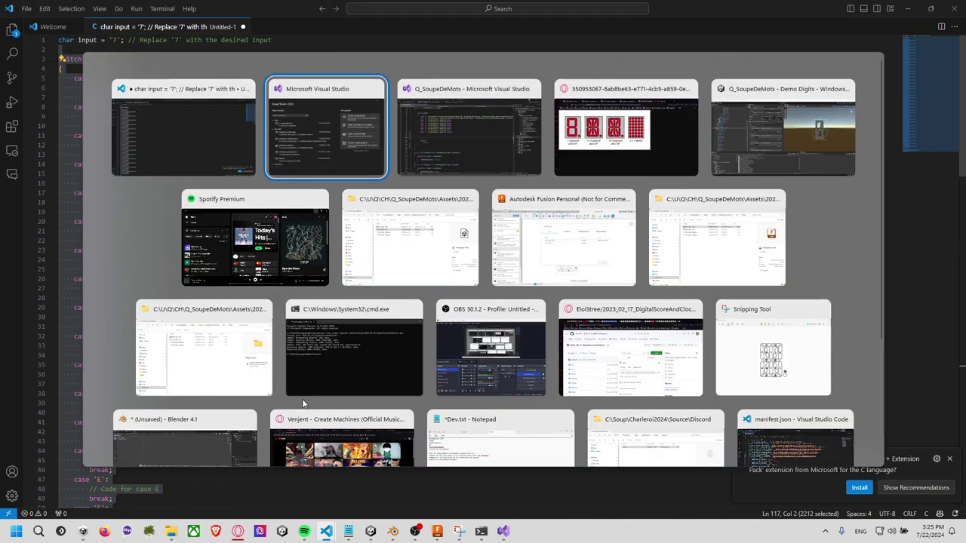
key("alt+Tab")
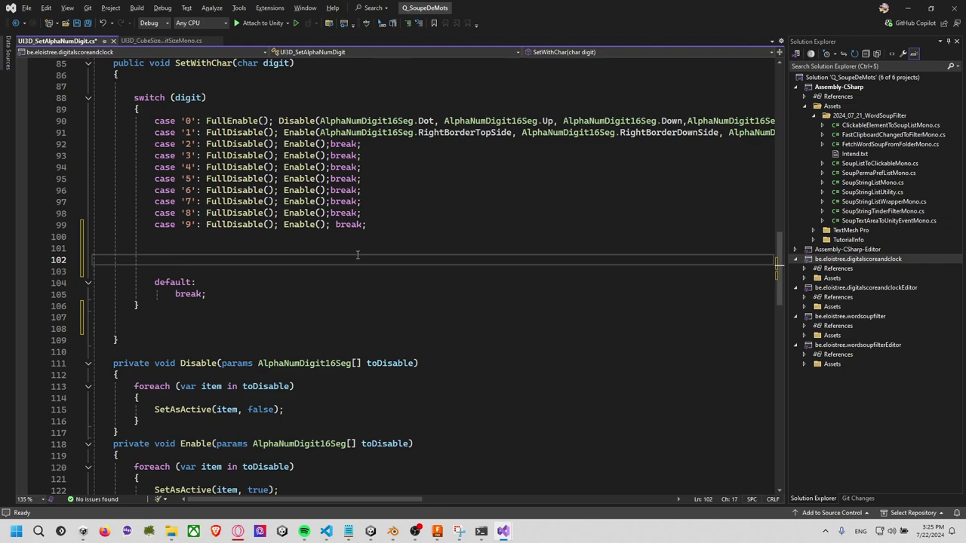
key("ctrl+v")
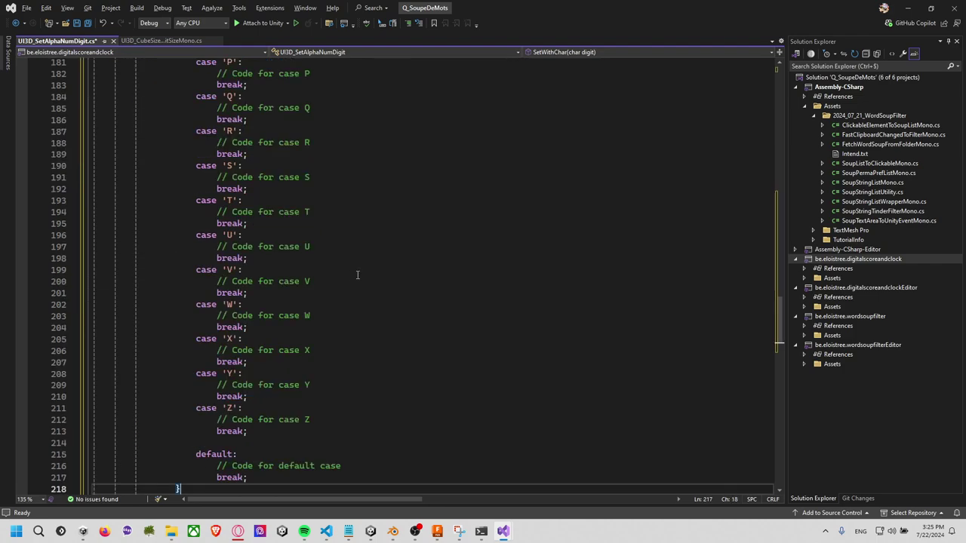
Delete the duplicate 'switch (input) {' header lines from the pasted block
scroll(359, 274, "up", 8)
scroll(360, 274, "up", 9)
scroll(361, 275, "up", 9)
scroll(361, 275, "up", 6)
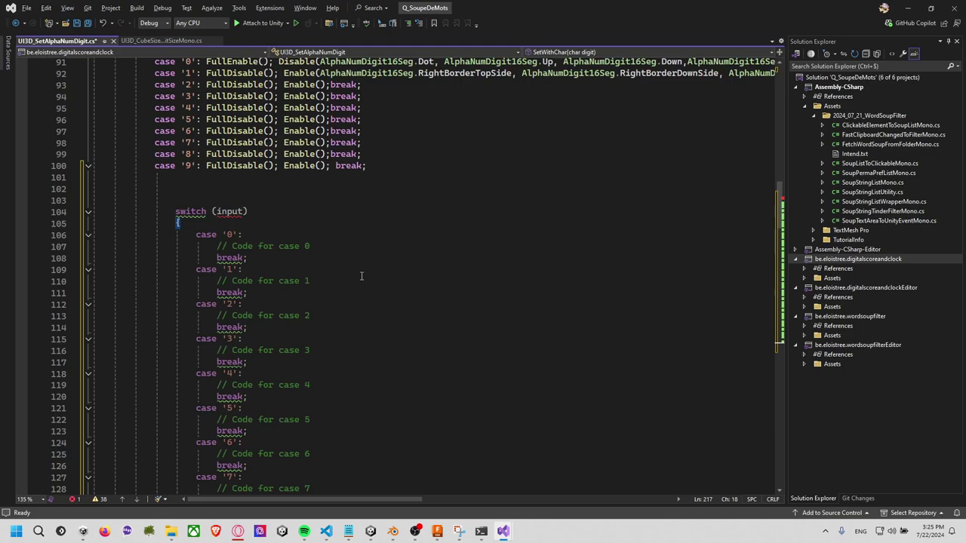
scroll(343, 283, "up", 3)
left_click_drag(262, 293, 92, 258)
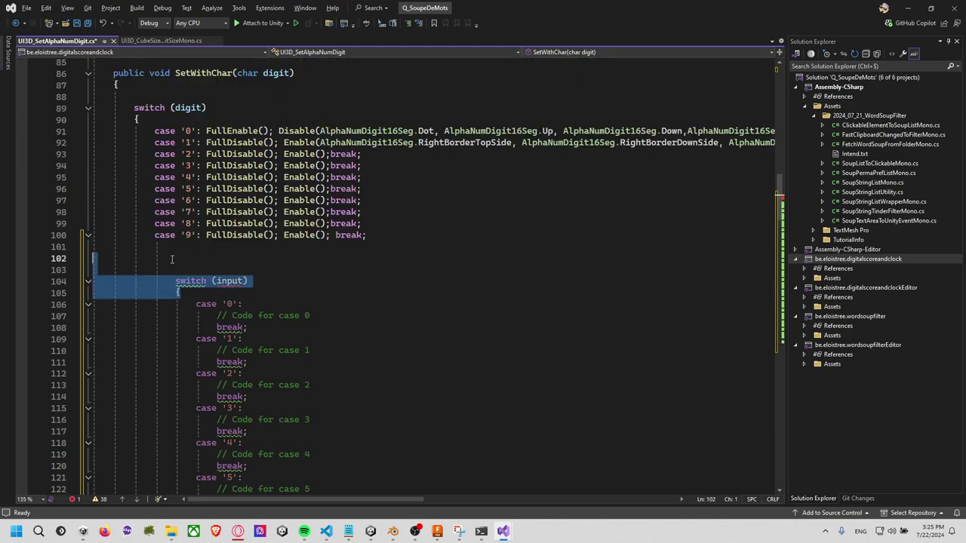
key("Delete")
Remove the pasted default block and its closing brace, leaving only the case stubs
scroll(272, 290, "down", 6)
scroll(272, 291, "down", 13)
scroll(260, 302, "down", 12)
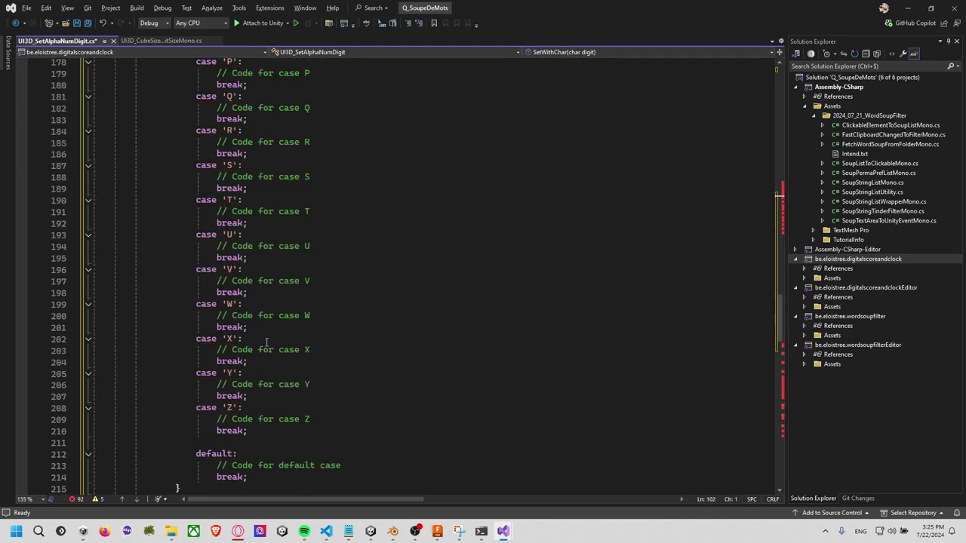
scroll(253, 313, "down", 5)
left_click(250, 318)
key("shift+Up")
key("shift+Up")
key("shift+Up")
key("Delete")
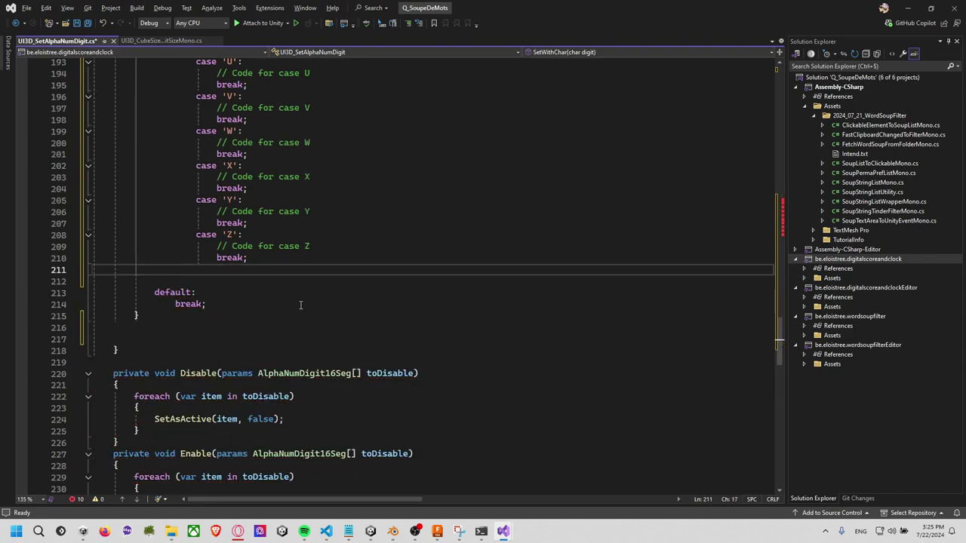
scroll(302, 302, "up", 3)
scroll(305, 305, "up", 11)
scroll(305, 305, "up", 11)
scroll(305, 304, "up", 10)
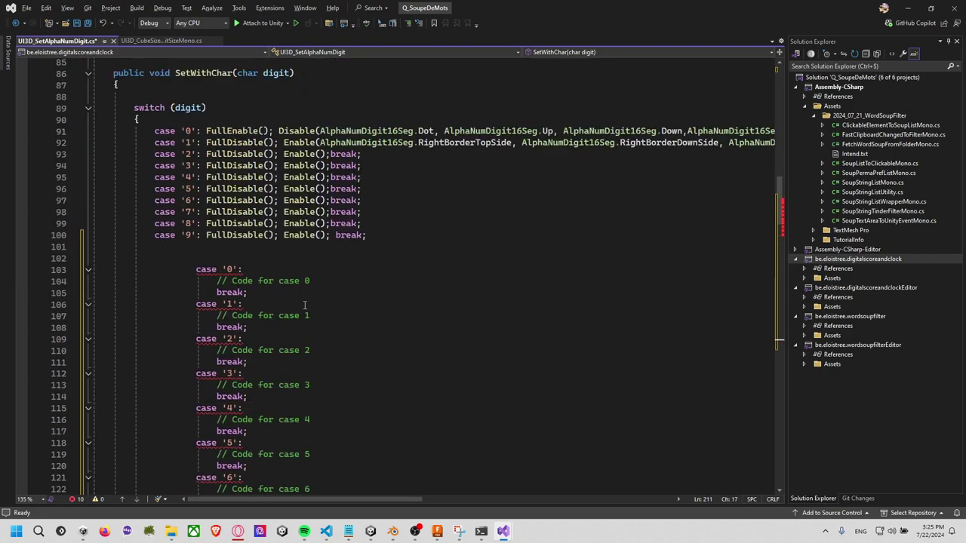
left_click(299, 304)
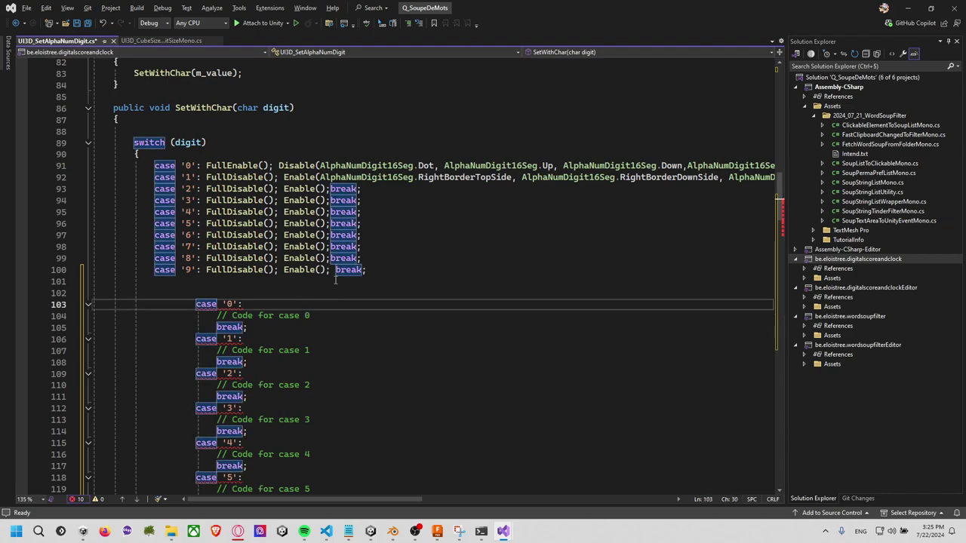
Copy the 'FullDisable(); Enable();break;' statement from line 93 for reuse in the new cases
left_click_drag(362, 189, 206, 188)
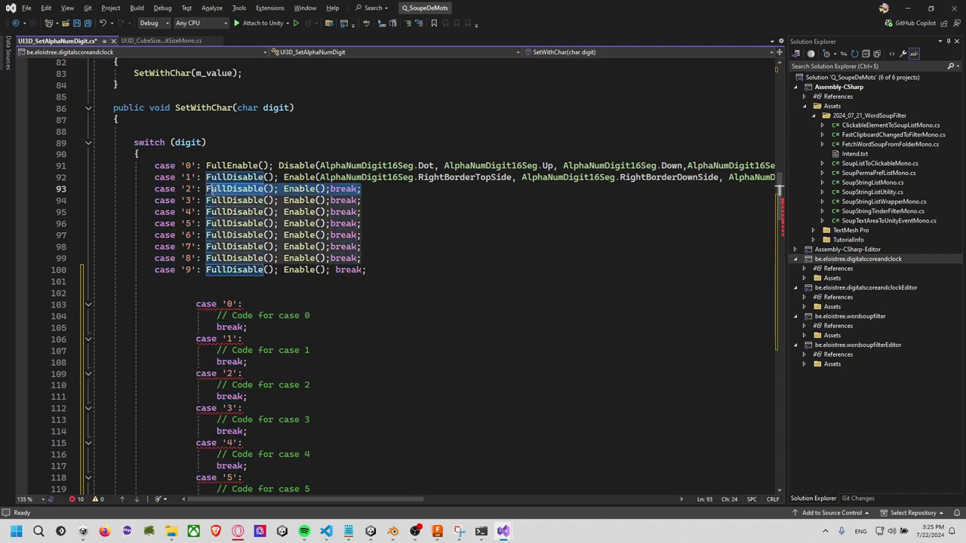
key("ctrl+c")
left_click(301, 304)
key("ctrl+v")
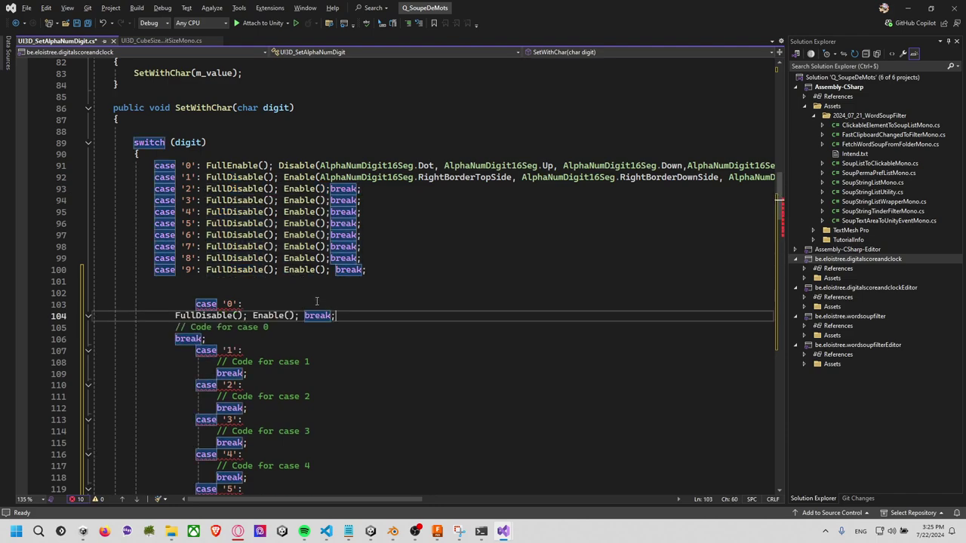
key("ctrl+z")
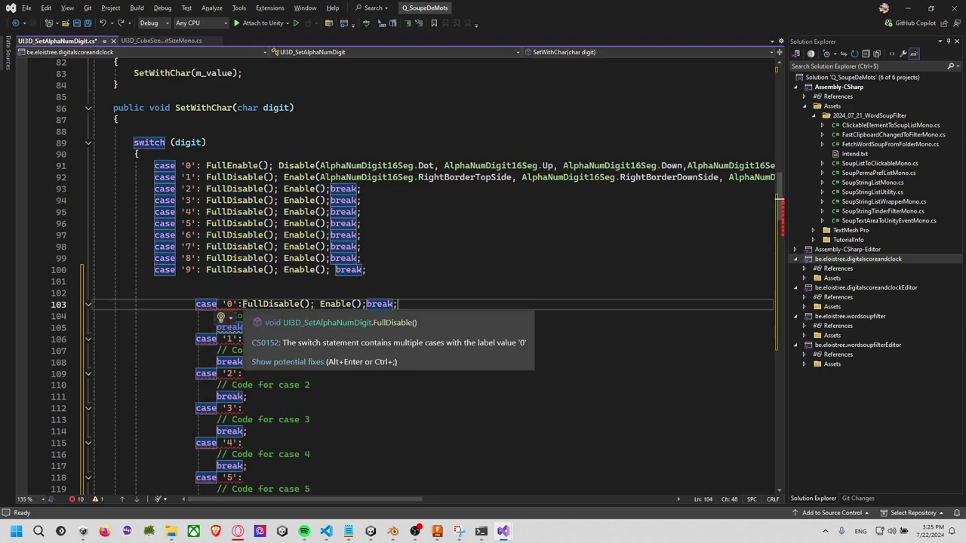
left_click(242, 304)
Use Find and Replace to swap each break in cases '0' through 'Y' for 'FullDisable(); Enable();break;'
double_click(227, 327)
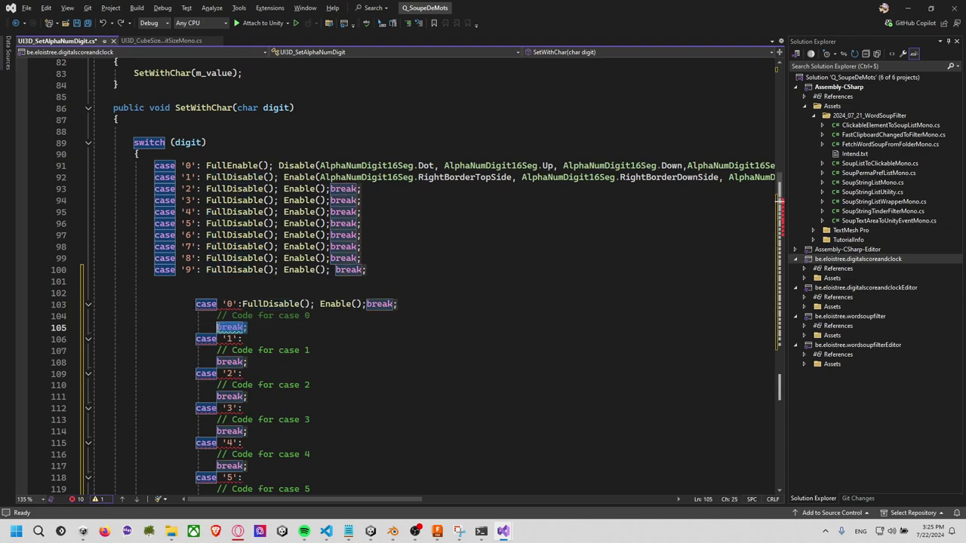
key("ctrl+h")
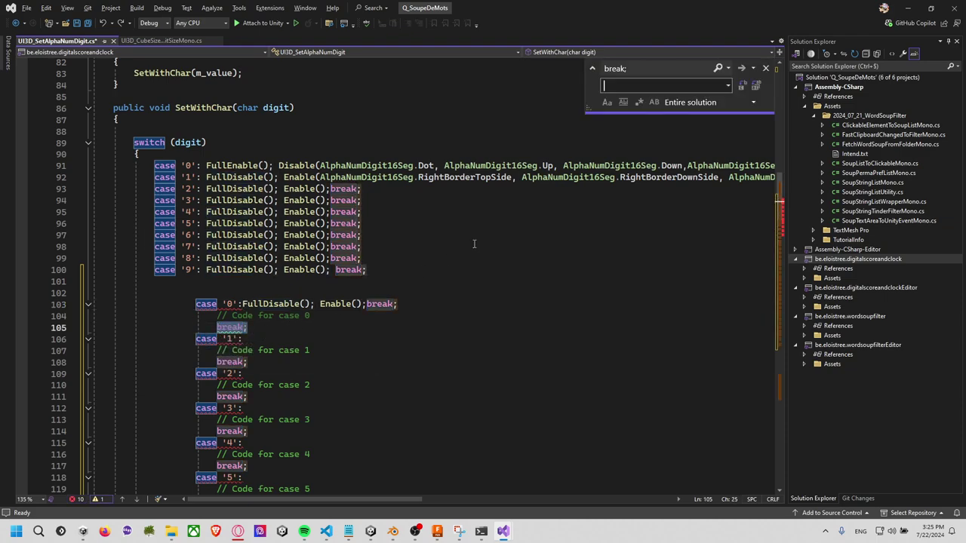
key("ctrl+v")
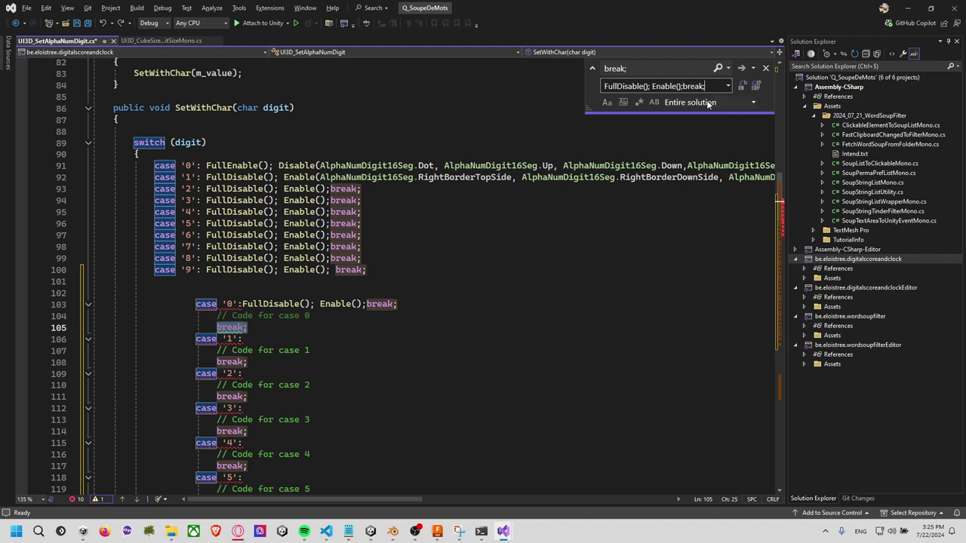
left_click(741, 86)
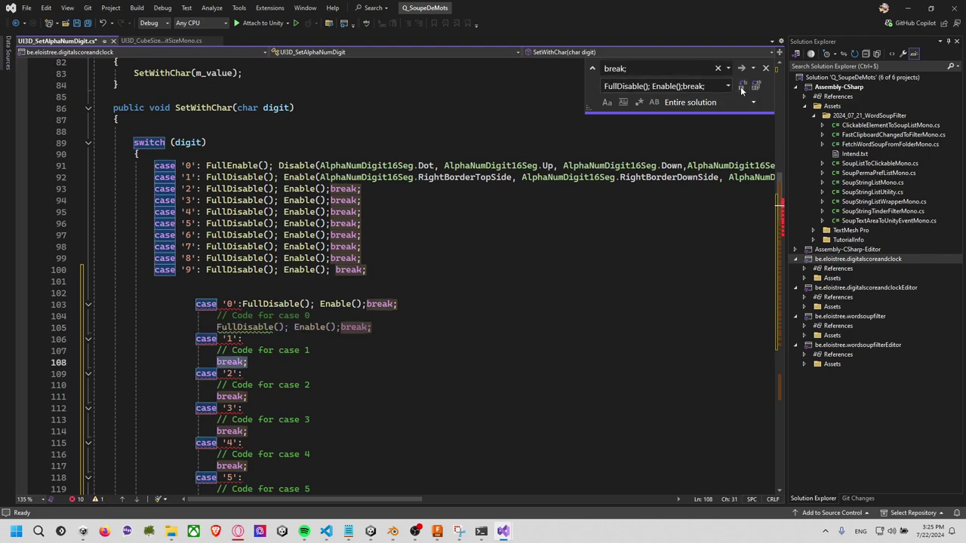
left_click(740, 86)
left_click(740, 86)
left_click(740, 86)
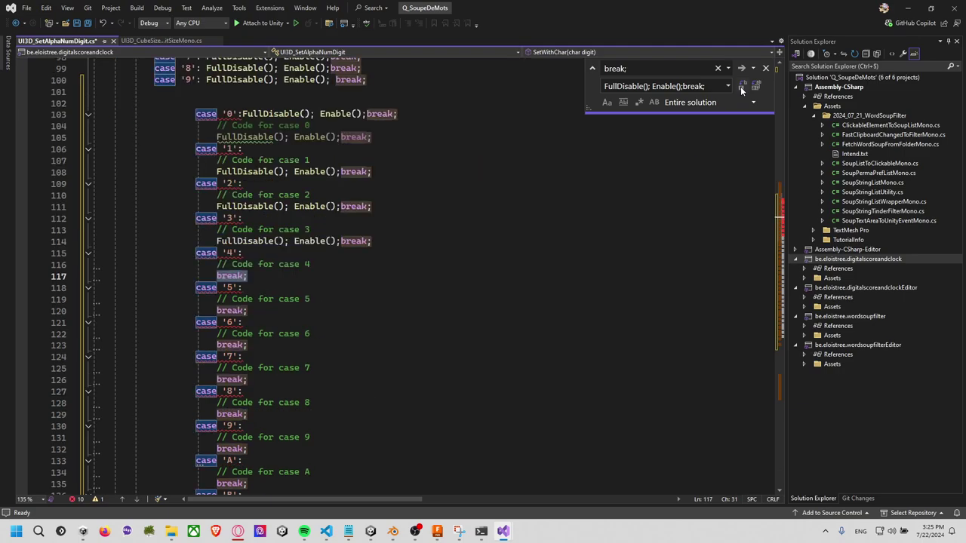
left_click(740, 86)
left_click(740, 86)
left_click(740, 86)
left_click(740, 86)
left_click(740, 86)
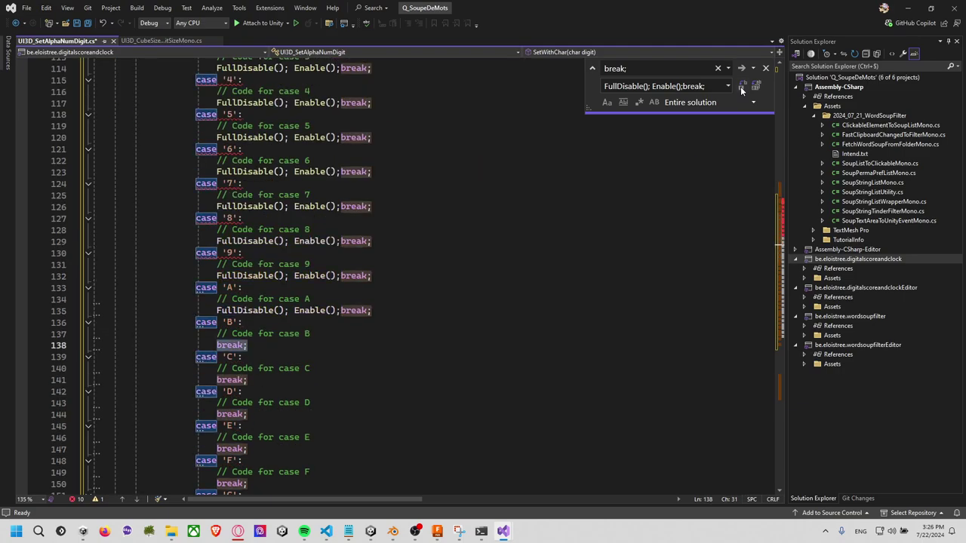
left_click(740, 86)
left_click(740, 86)
left_click(740, 86)
left_click(740, 86)
left_click(740, 86)
left_click(740, 86)
left_click(740, 86)
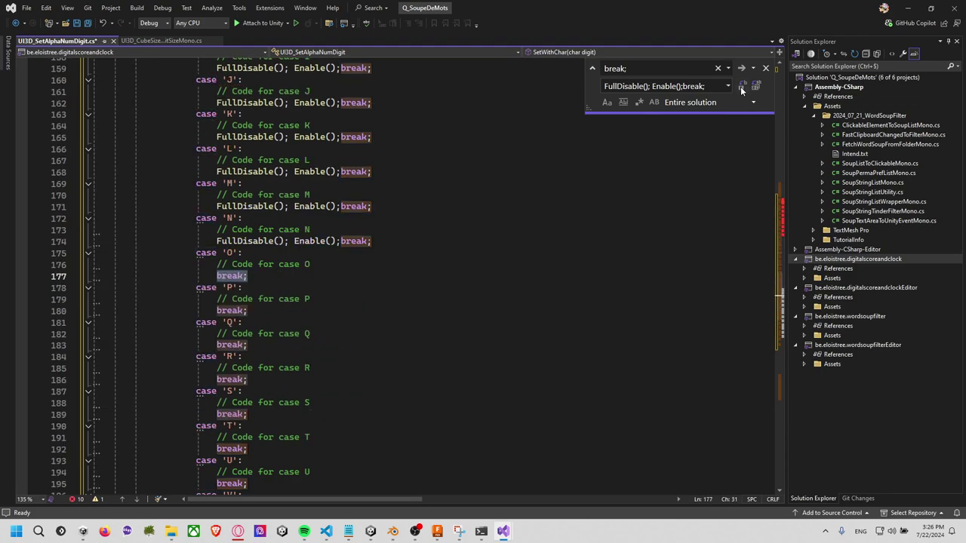
left_click(740, 86)
left_click(740, 86)
left_click(740, 86)
left_click(740, 86)
left_click(740, 86)
left_click(740, 86)
left_click(740, 86)
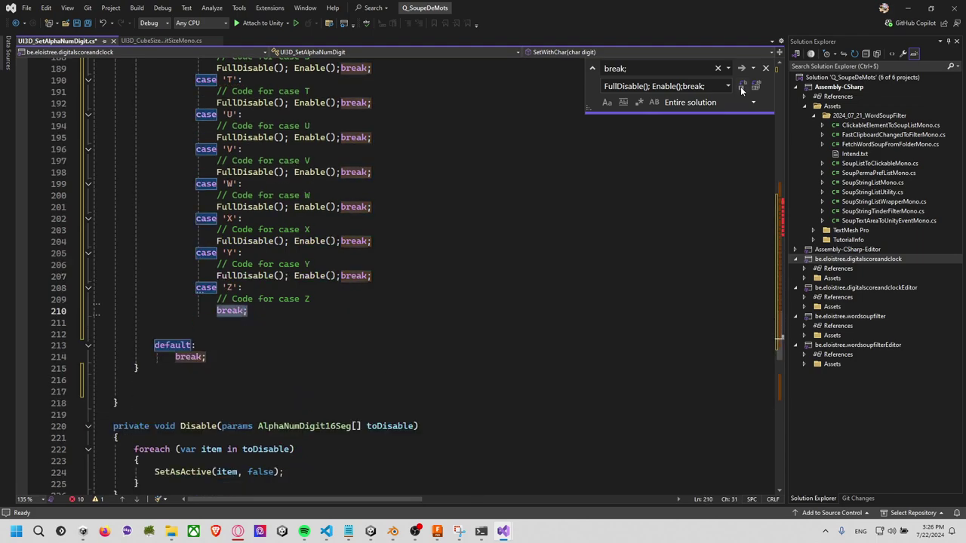
left_click(740, 86)
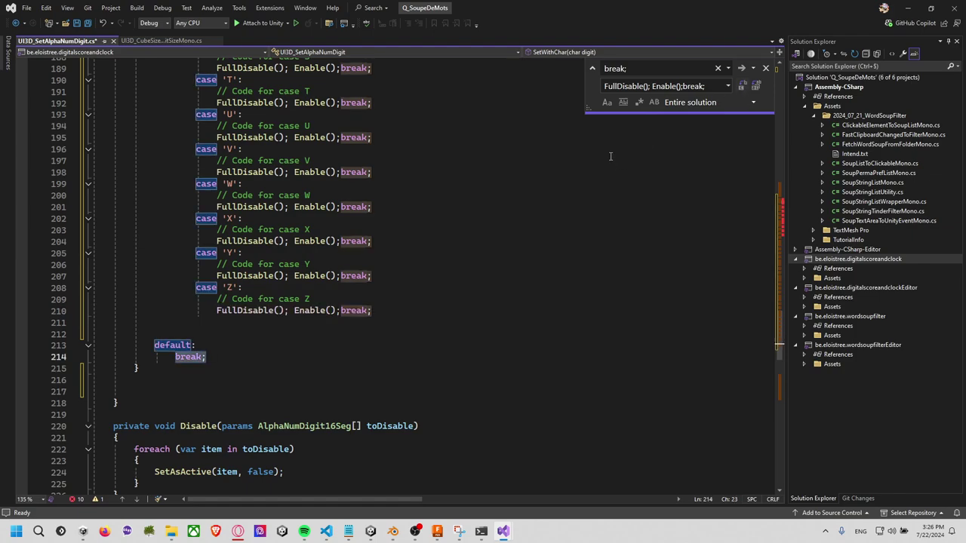
Replace case 'Z''s break as well and scroll back up to the SetWithChar method
left_click(459, 288)
scroll(459, 288, "up", 10)
scroll(458, 287, "up", 1)
scroll(459, 288, "down", 11)
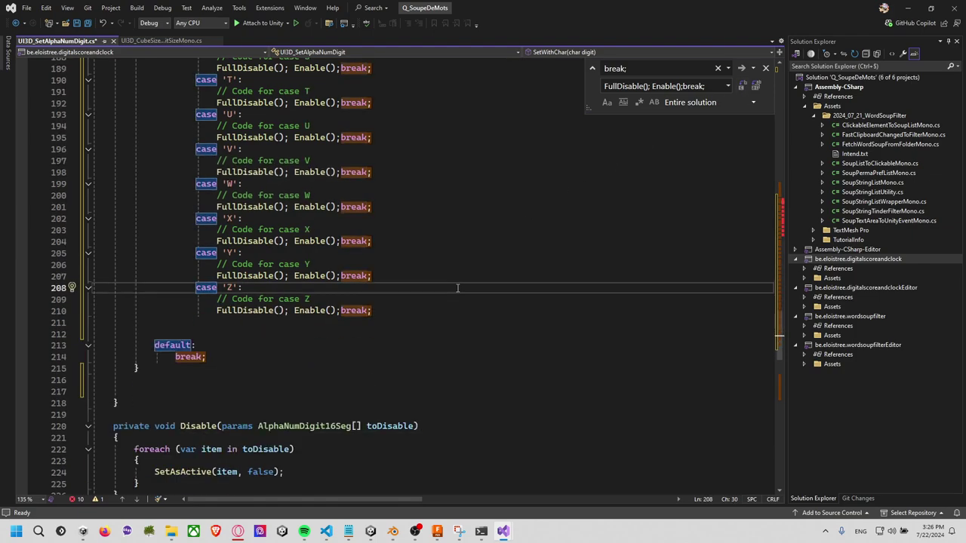
scroll(458, 291, "up", 13)
scroll(458, 294, "up", 5)
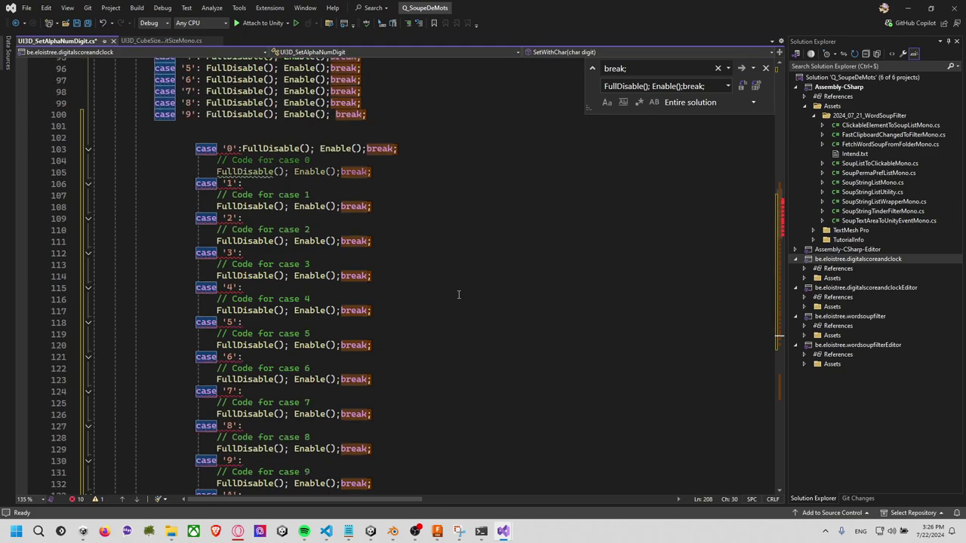
scroll(362, 276, "up", 5)
scroll(274, 257, "up", 5)
Add a line above the switch that builds digit.ToString().ToUpper()[0]
scroll(271, 248, "down", 2)
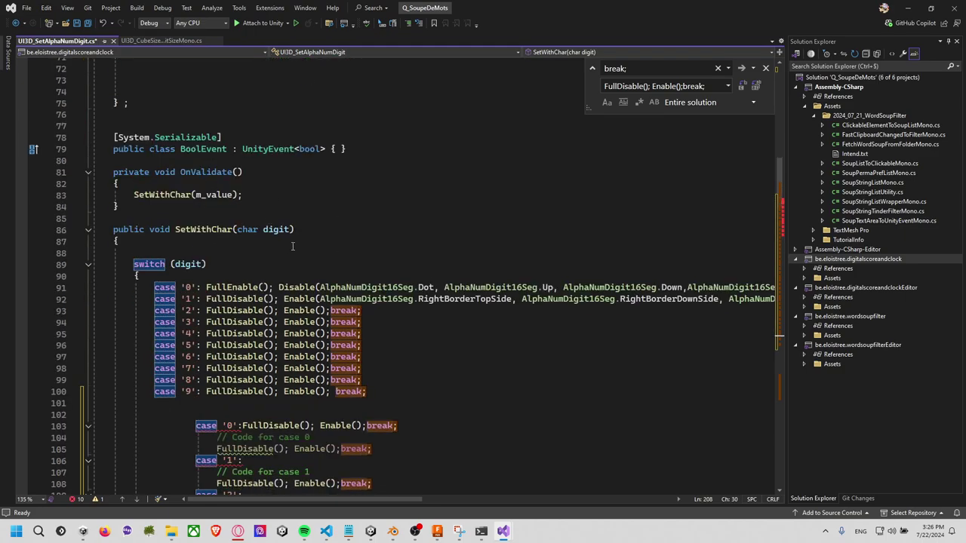
left_click(291, 245)
key("Return")
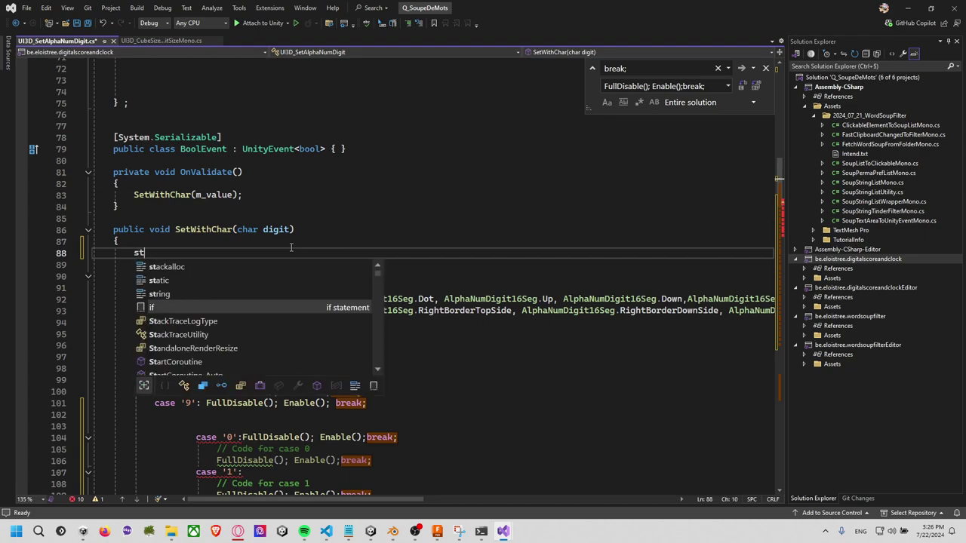
type("string")
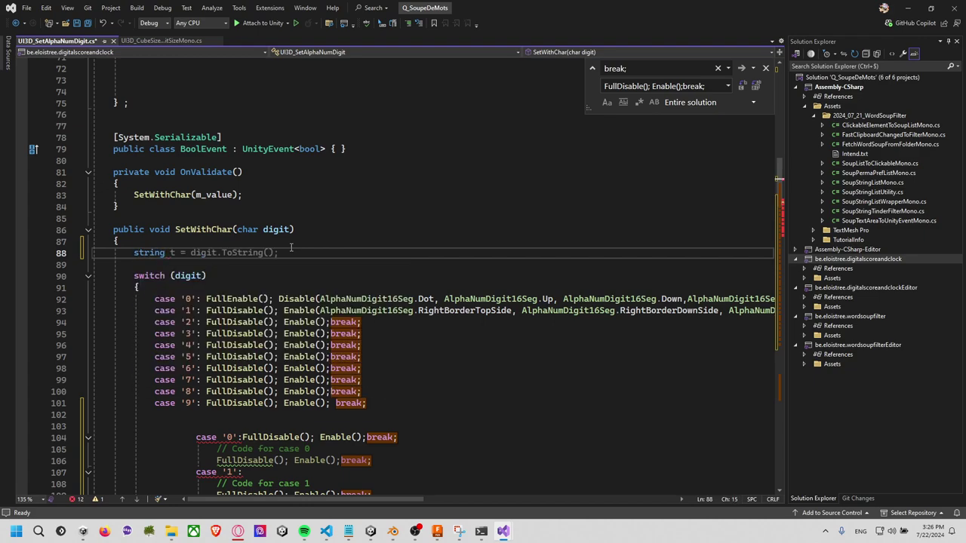
type(" t")
type(" = digit")
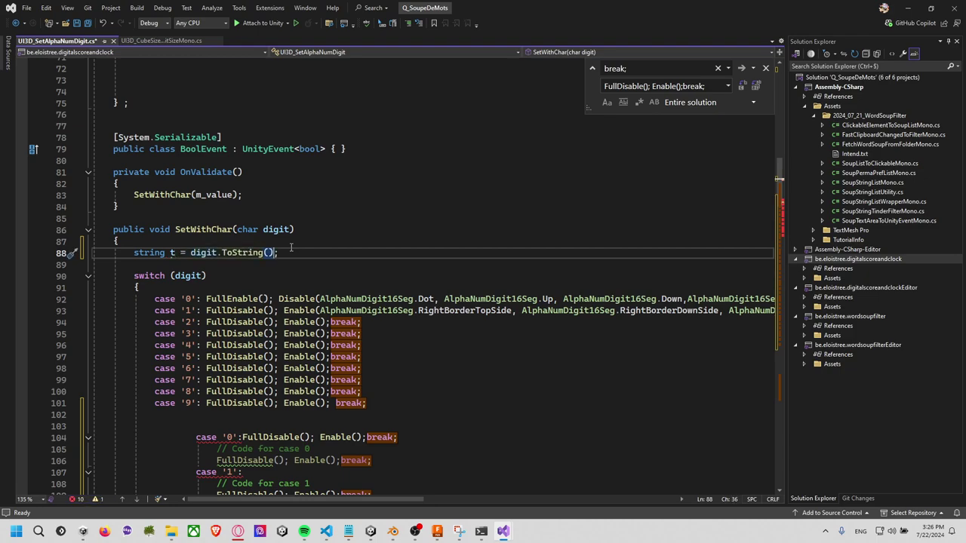
type(".")
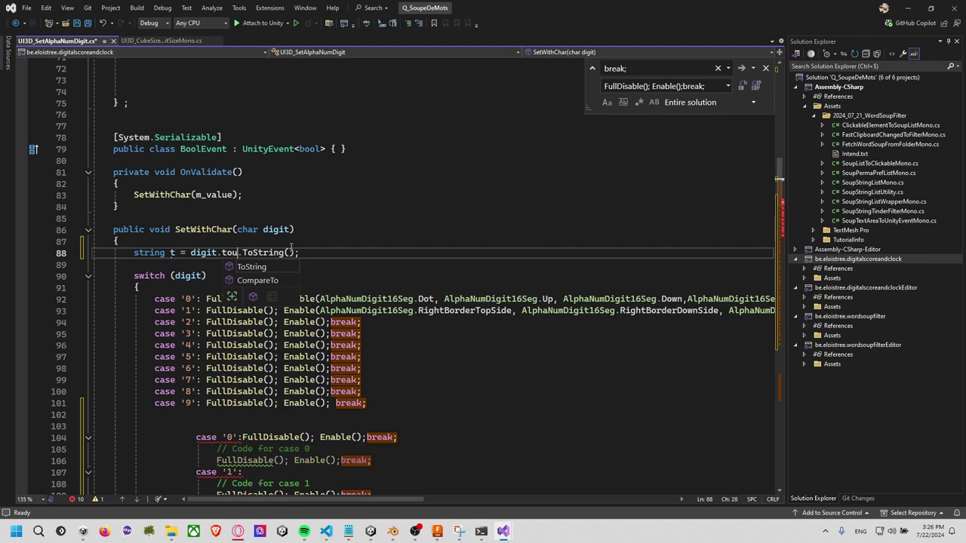
type("up")
key("BackSpace")
key("BackSpace")
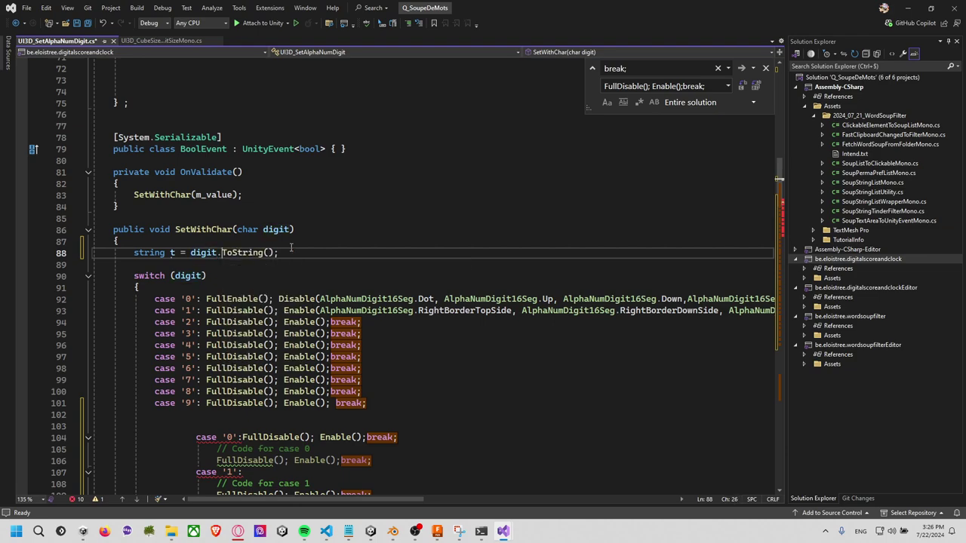
key("Right")
key("Right")
key("Right")
type(".t")
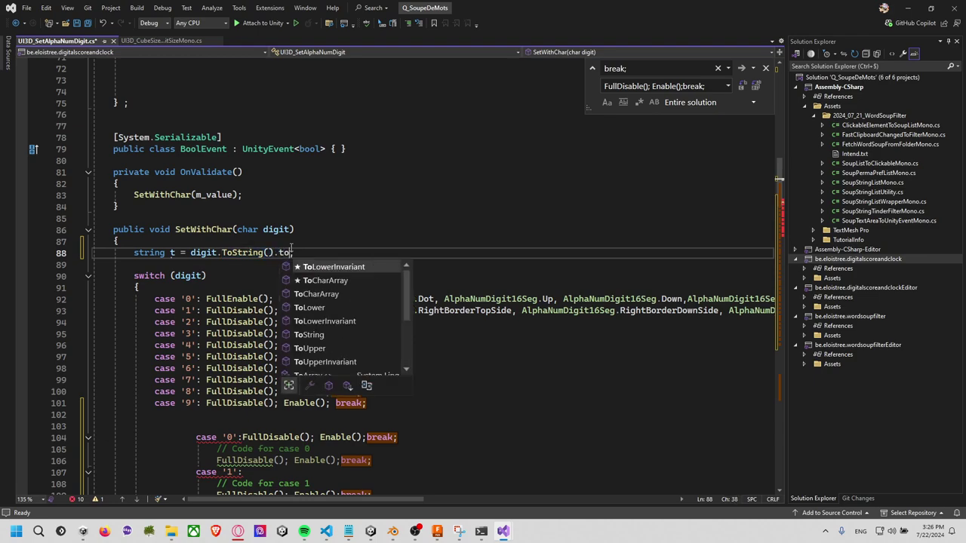
type("o")
type("up(")
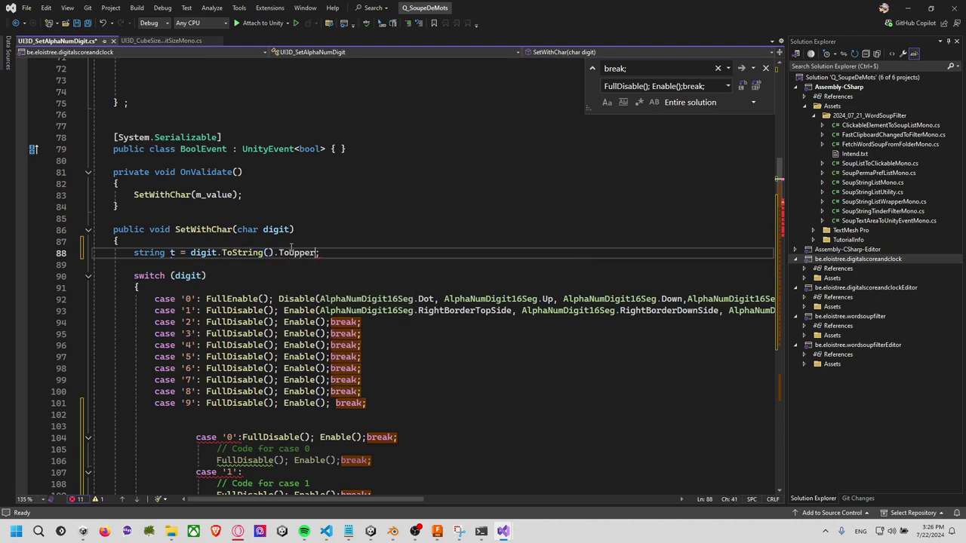
type(").")
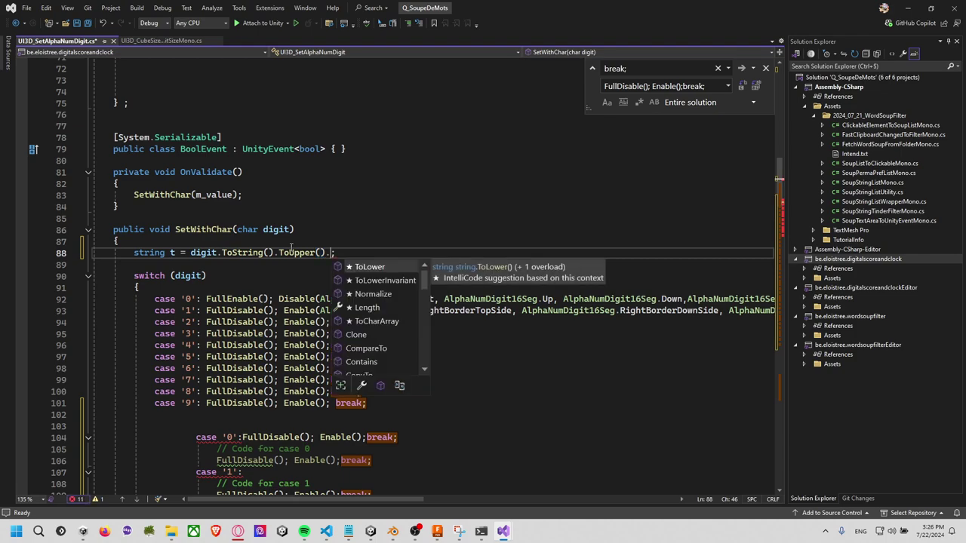
key("BackSpace")
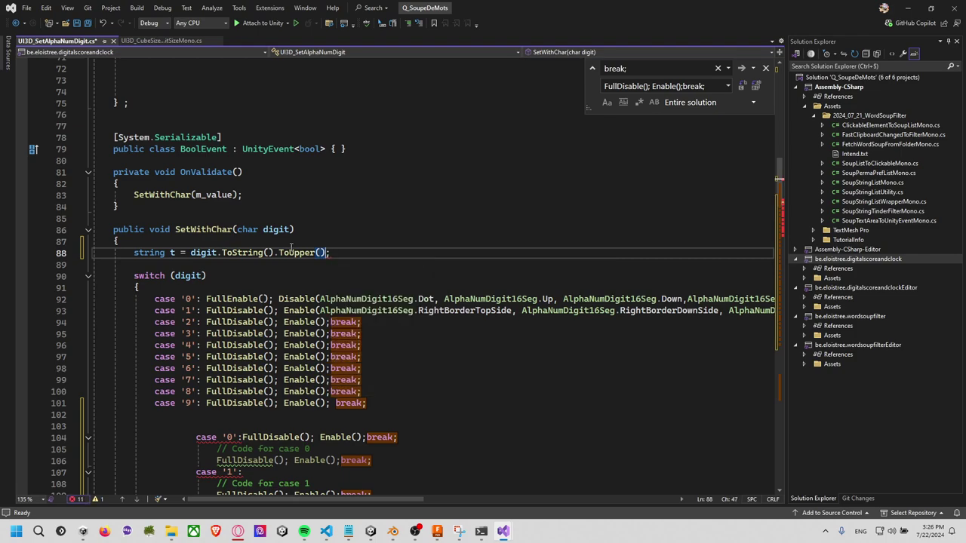
type(".")
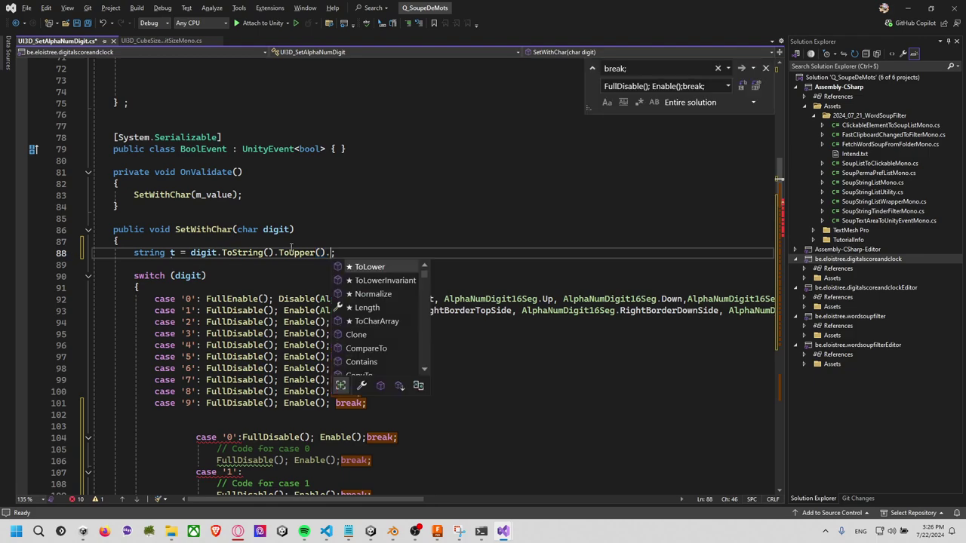
type("ToLower[0")
key("Left")
key("Left")
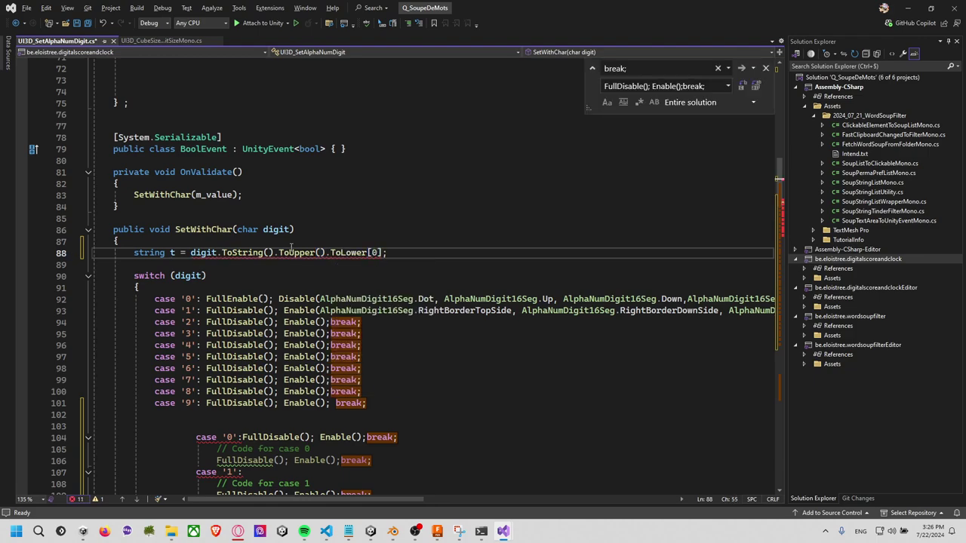
key("BackSpace")
key("BackSpace")
key("BackSpace")
key("BackSpace")
key("BackSpace")
key("BackSpace")
key("BackSpace")
key("BackSpace")
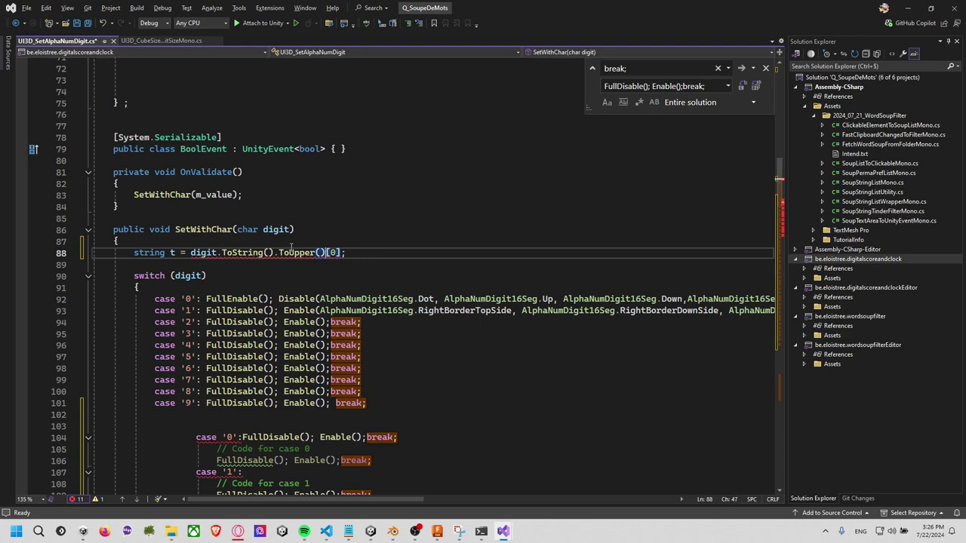
Replace 'string t' with digit so line 88 reads 'digit = digit.ToString().ToUpper()[0];', and save the script
key("Home")
key("Home")
key("ctrl+shift+Right")
key("shift+Right")
type("cal")
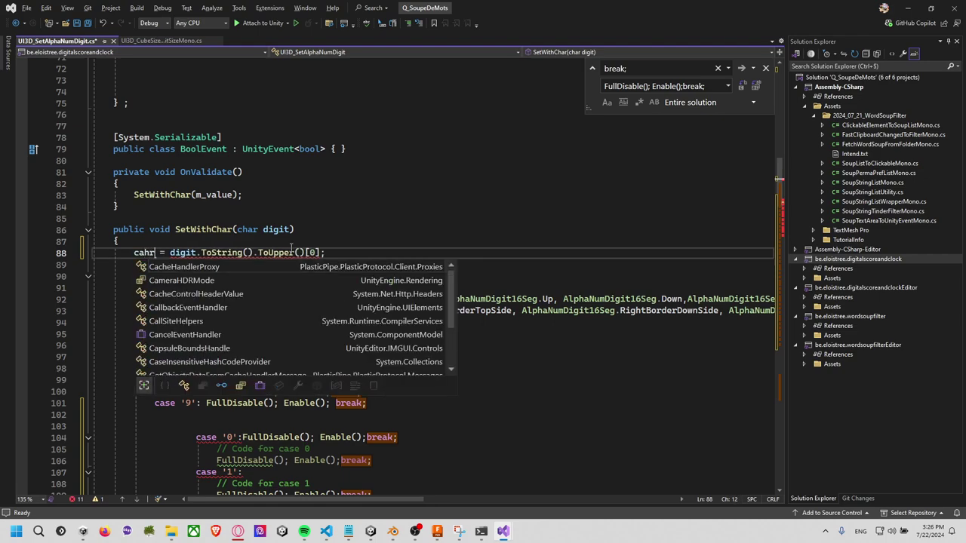
key("BackSpace")
key("BackSpace")
key("BackSpace")
type("digt")
key("Escape")
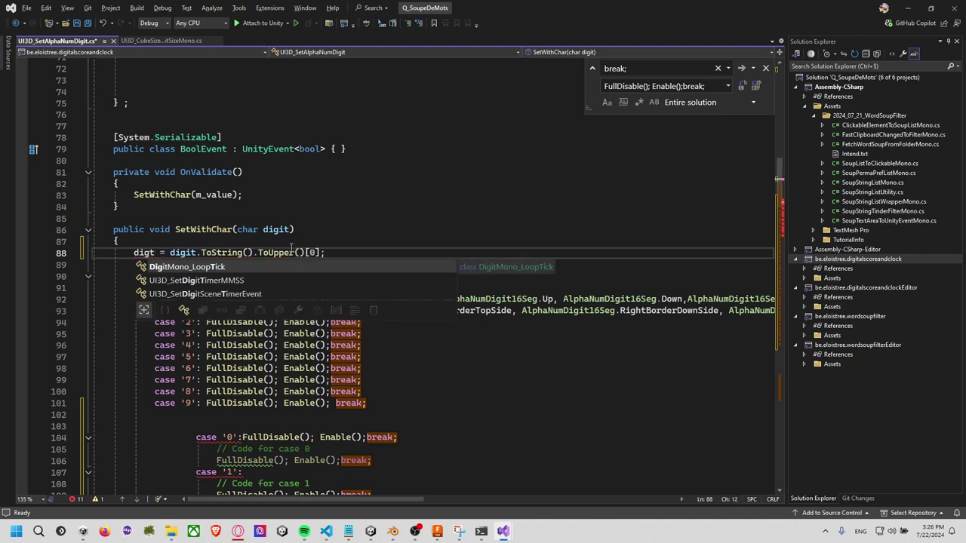
key("BackSpace")
type("it")
key("Escape")
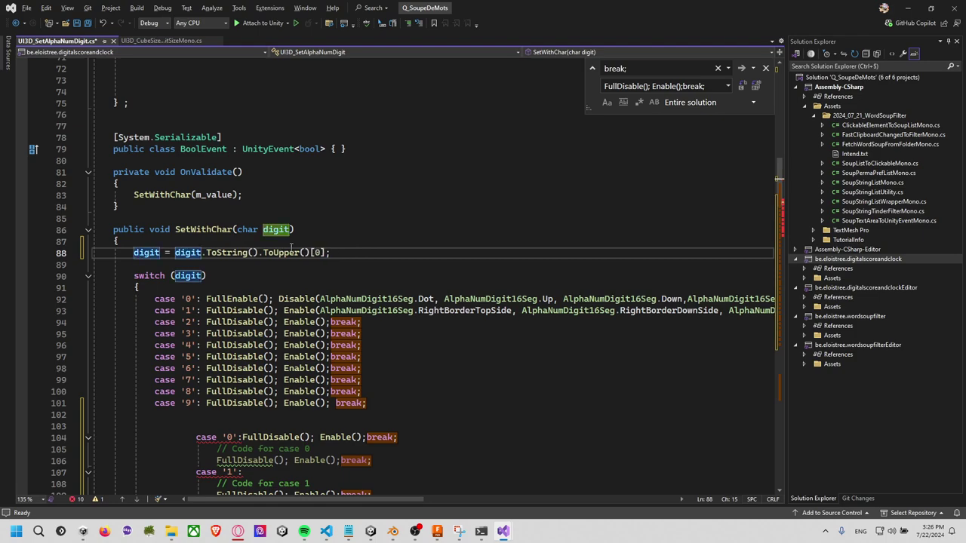
key("ctrl+s")
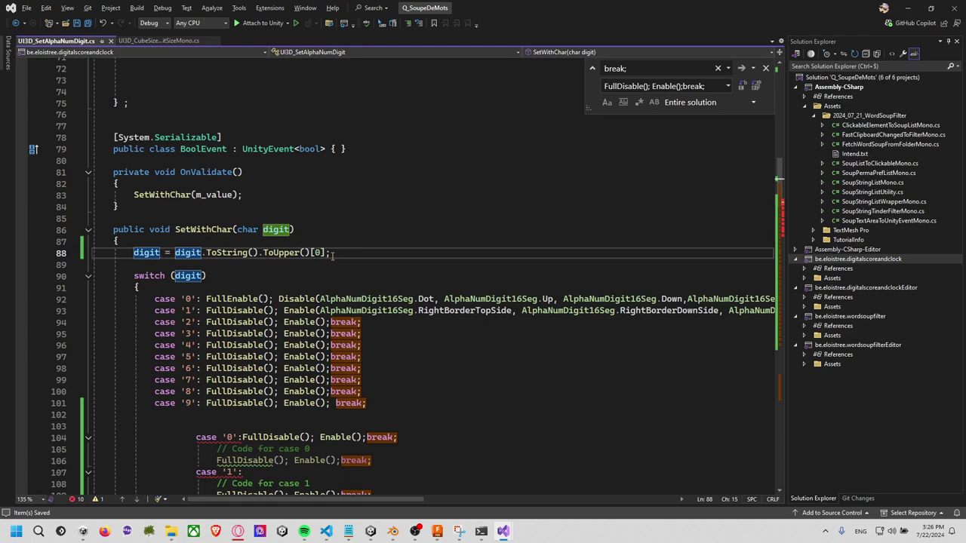
key("End")
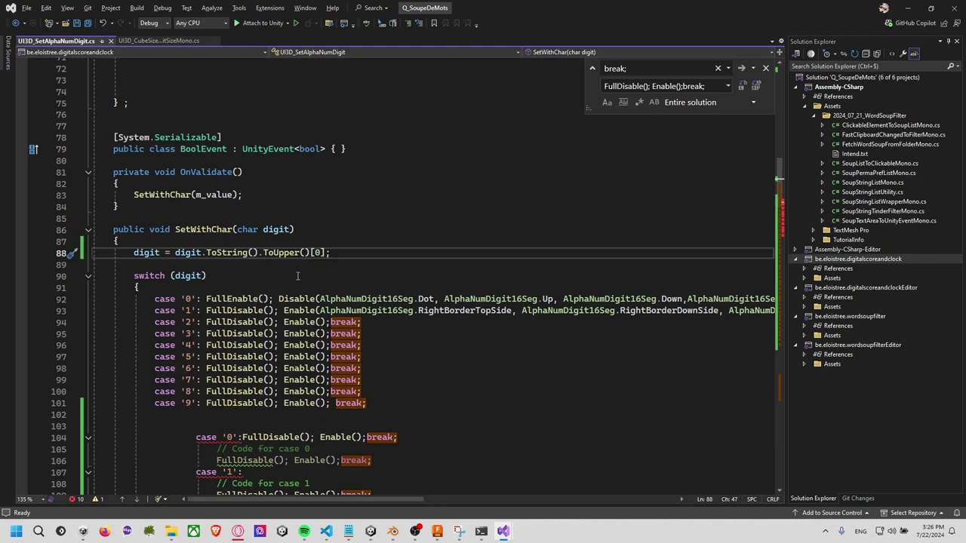
Save the script again and stay in Visual Studio after browsing the open windows
key("ctrl+s")
key("alt+Tab")
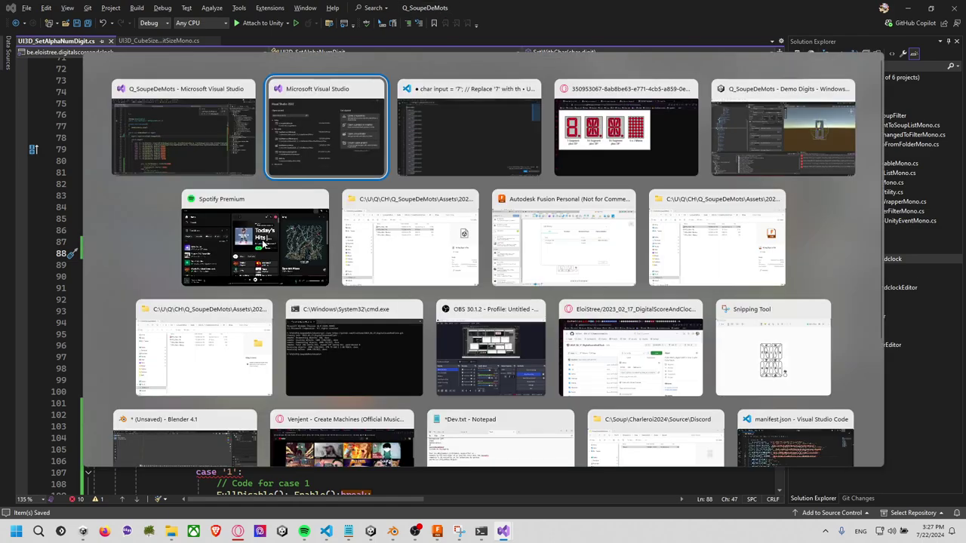
key("Tab")
key("Tab")
key("Escape")
key("alt+Tab")
key("Tab")
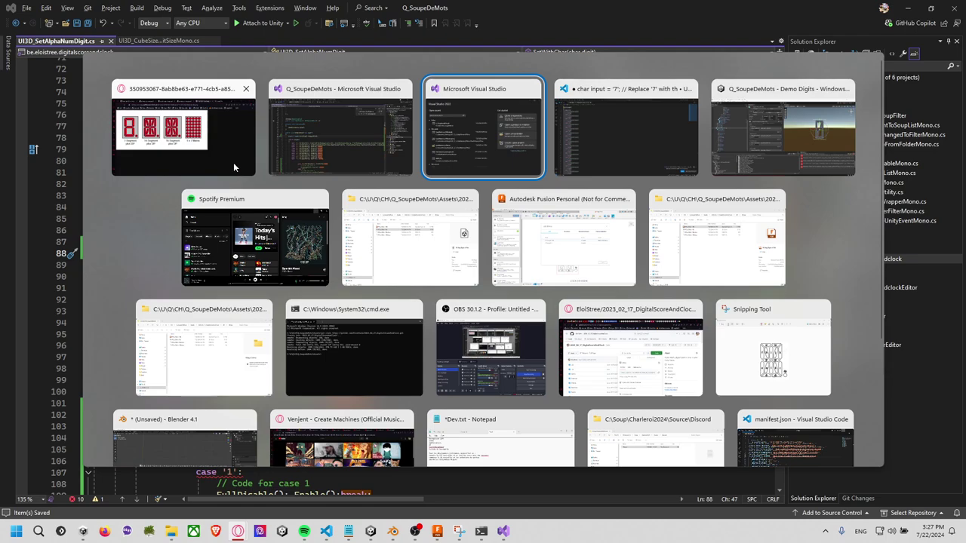
key("Escape")
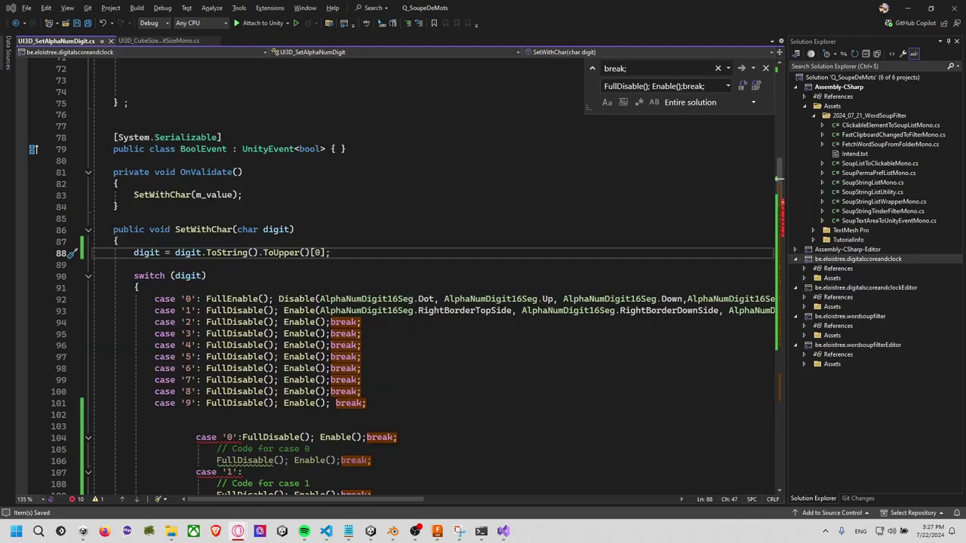
Check Unity's CS0152 duplicate case label errors, then drag the browser's 16-segment chart over Unity
key("alt+Tab")
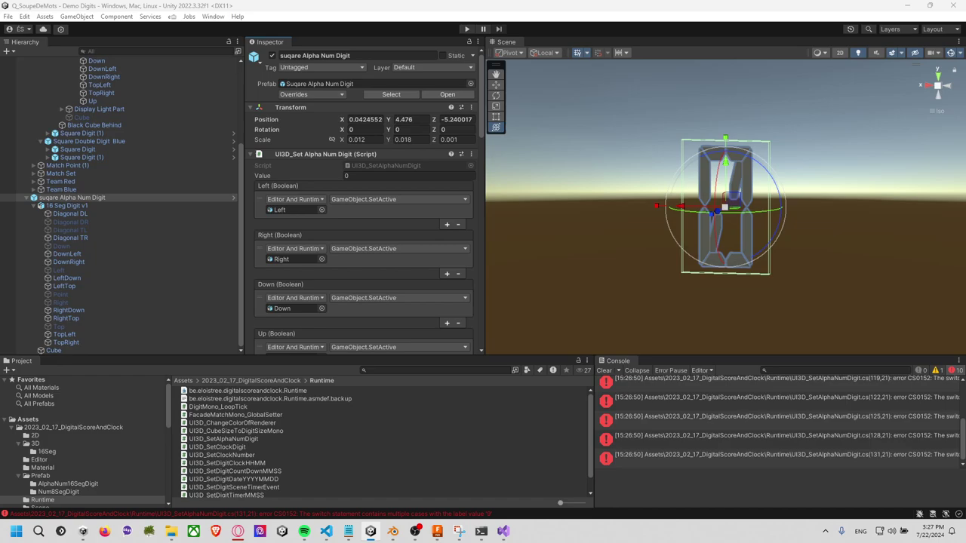
key("alt+Tab")
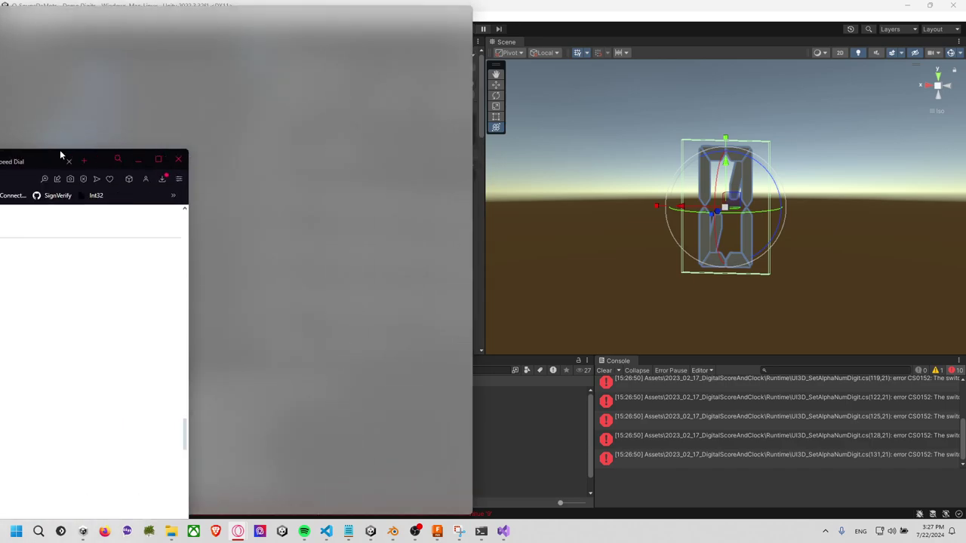
left_click_drag(59, 149, 801, 97)
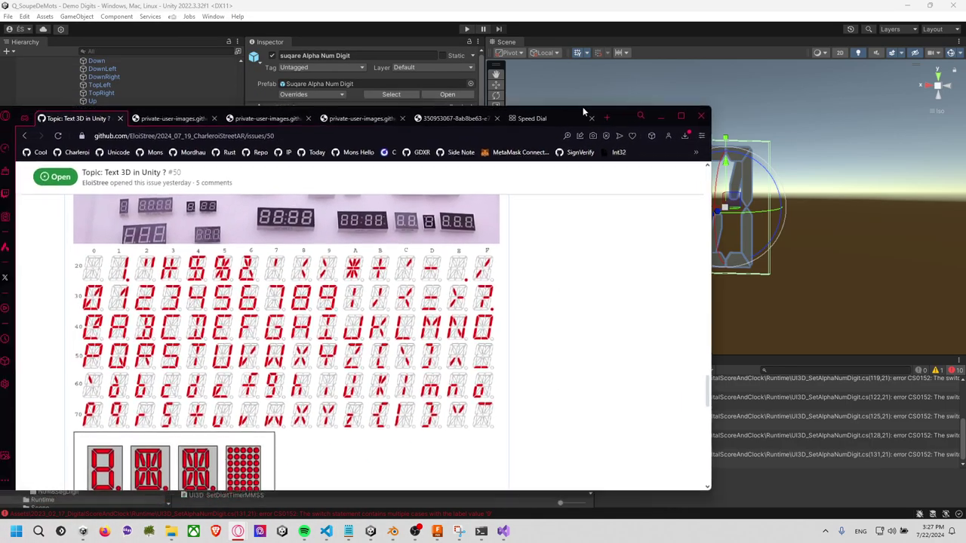
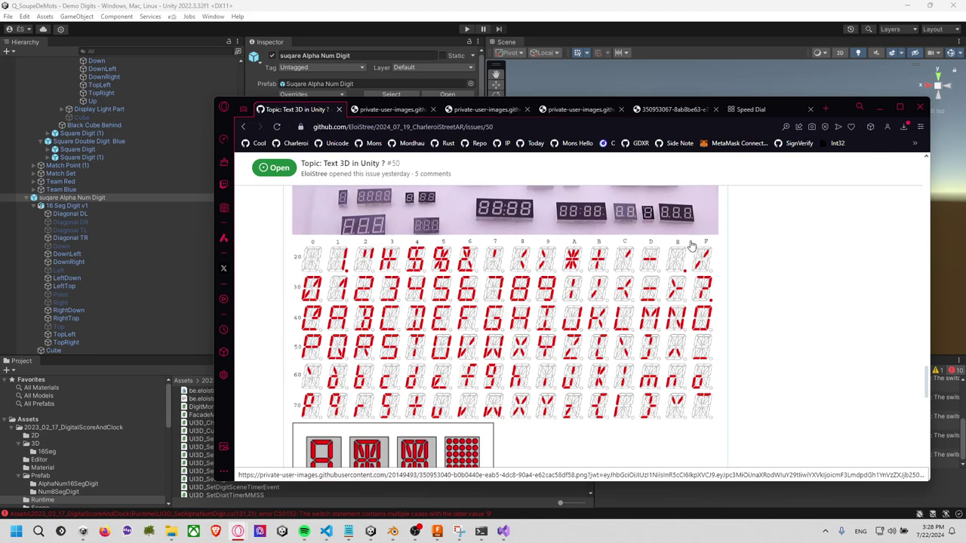
Open the 16-segment character chart image on its own, then switch through Unity back to Visual Studio
left_click(786, 102)
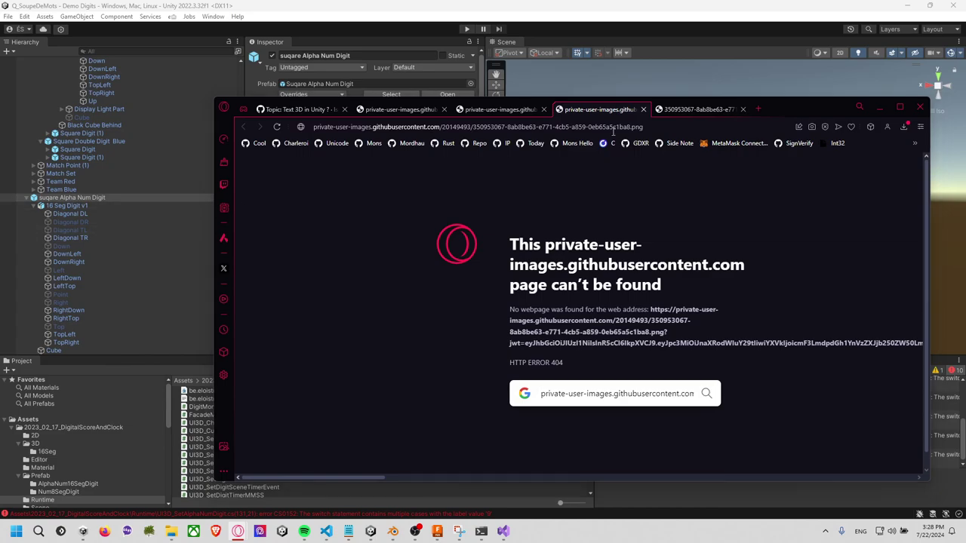
left_click(879, 107)
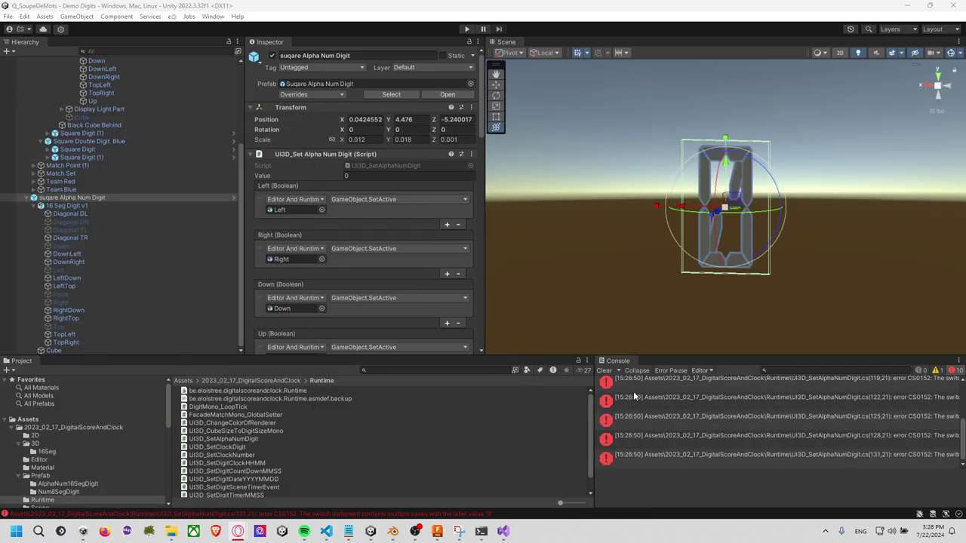
left_click(401, 279)
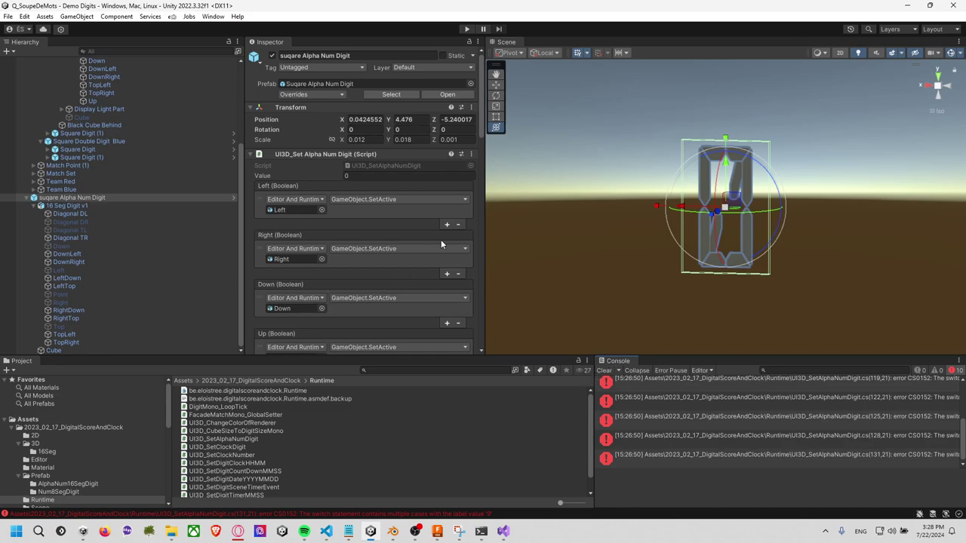
key("alt+Tab")
key("alt+Tab")
key("alt+Tab")
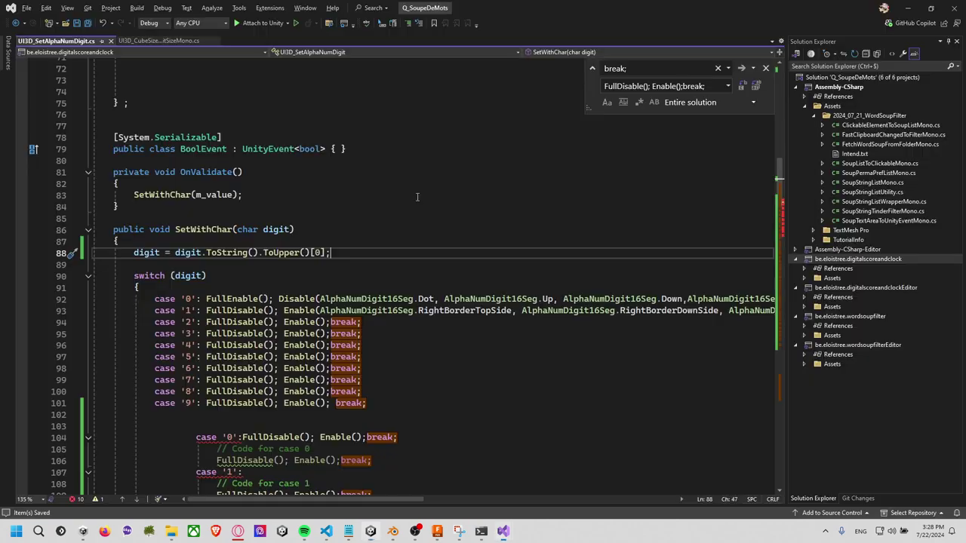
Duplicate the case '9' line on line 101 about twelve times and change line 102's copy to case '+'
left_click(379, 393)
scroll(379, 385, "down", 3)
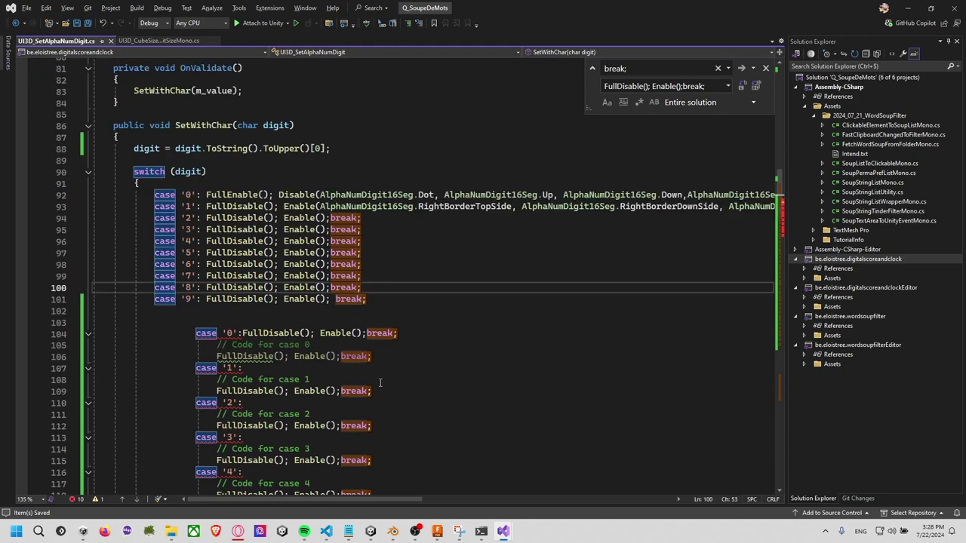
left_click(380, 301, "shift")
key("ctrl+d")
key("ctrl+d")
key("ctrl+d")
key("ctrl+d")
key("ctrl+d")
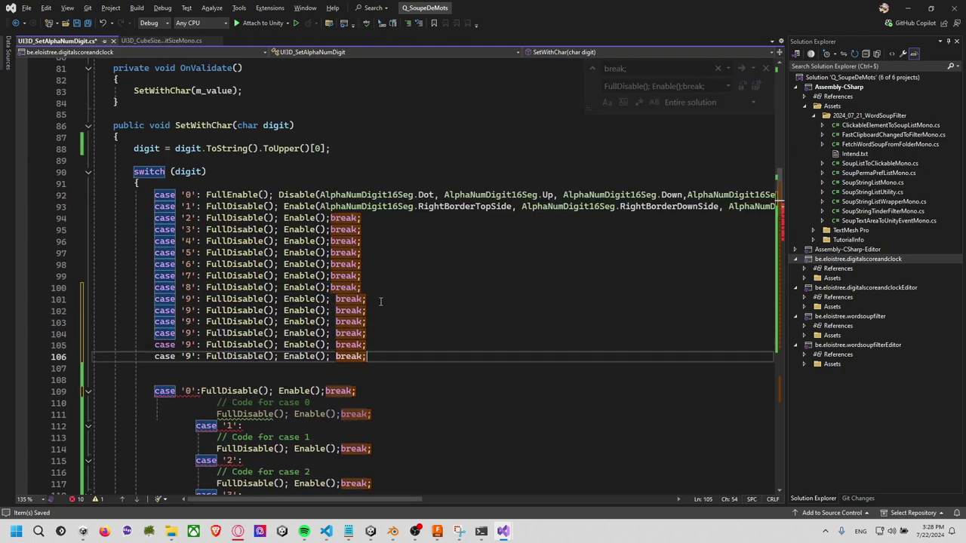
key("ctrl+d")
key("ctrl+d")
key("ctrl+d")
key("ctrl+d")
key("ctrl+d")
key("ctrl+d")
key("ctrl+d")
scroll(216, 339, "down", 2)
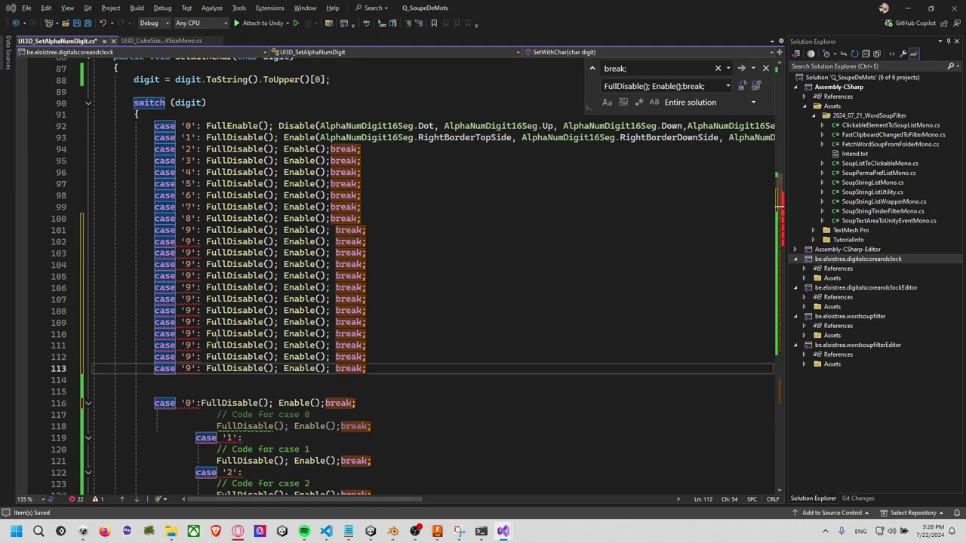
key("alt+Tab")
key("Escape")
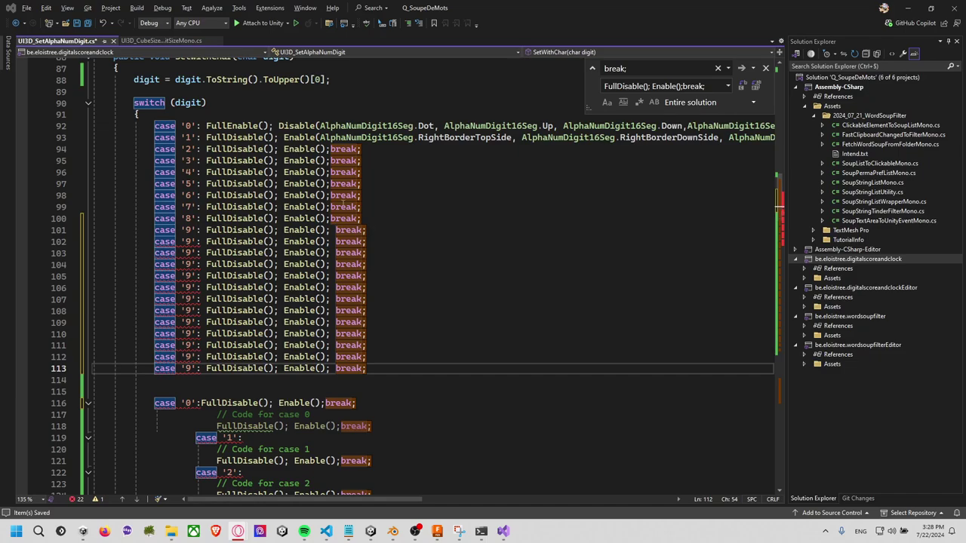
double_click(188, 241)
type("+")
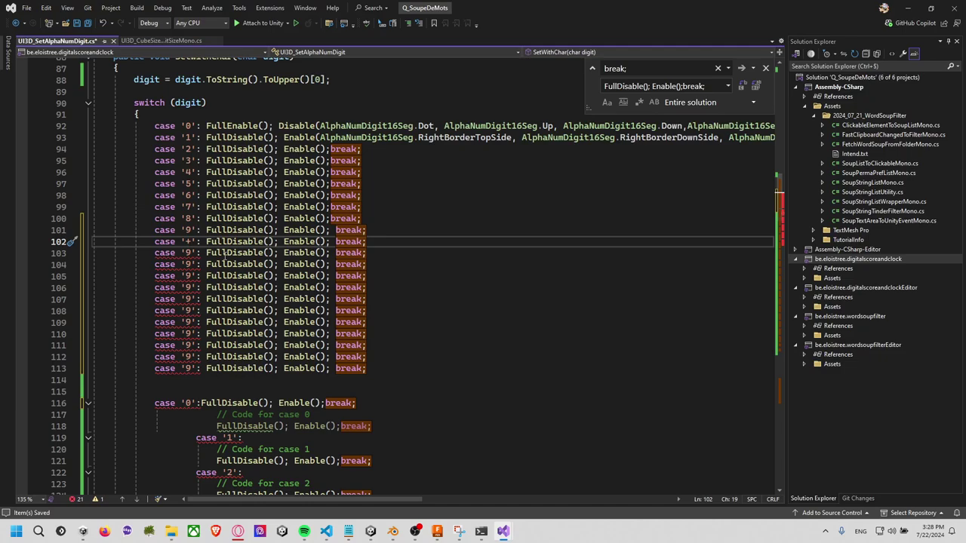
Turn lines 102–104 into cases for '$', '*' and '+'
key("BackSpace")
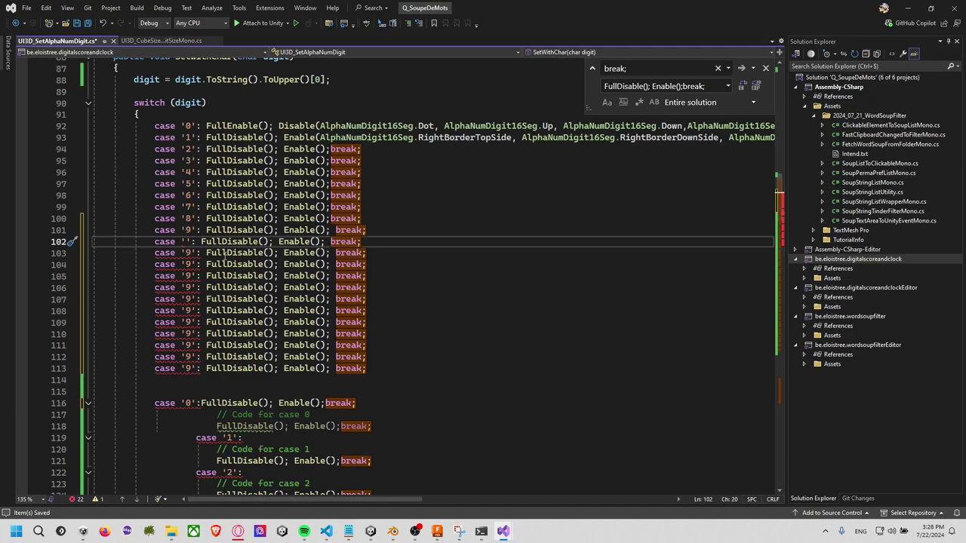
type("$")
key("Down")
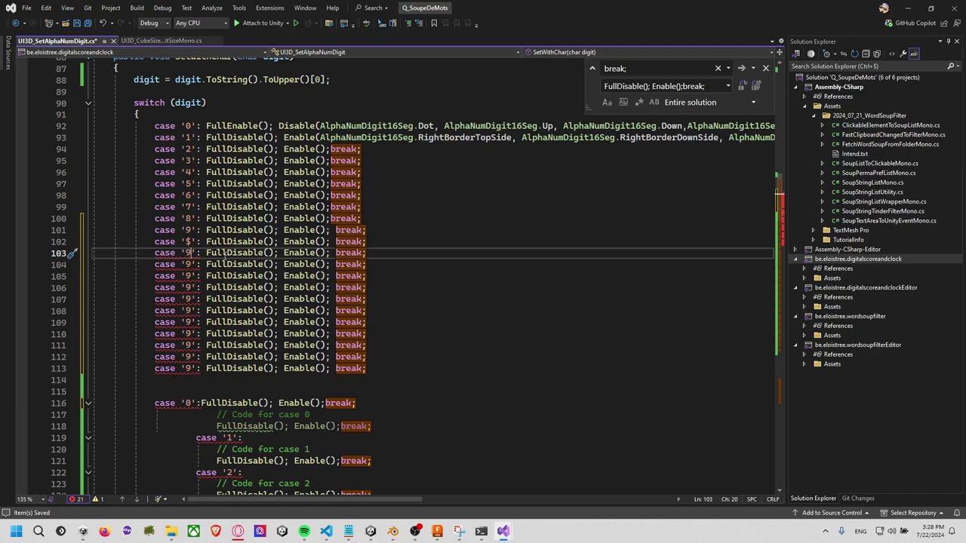
key("BackSpace")
type("*")
key("Down")
key("BackSpace")
type("+")
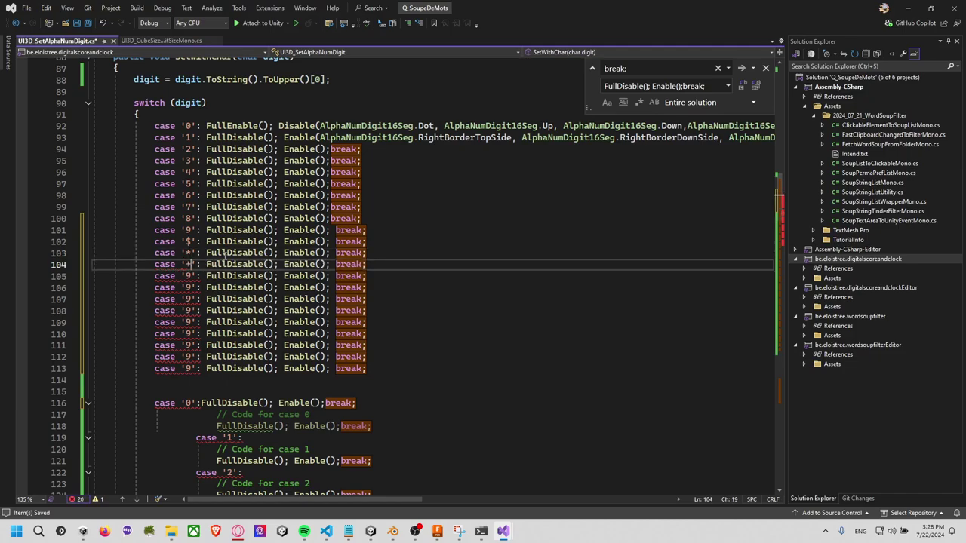
key("Down")
Clear the '9' on line 105, trying a µ character and then undoing it
key("BackSpace")
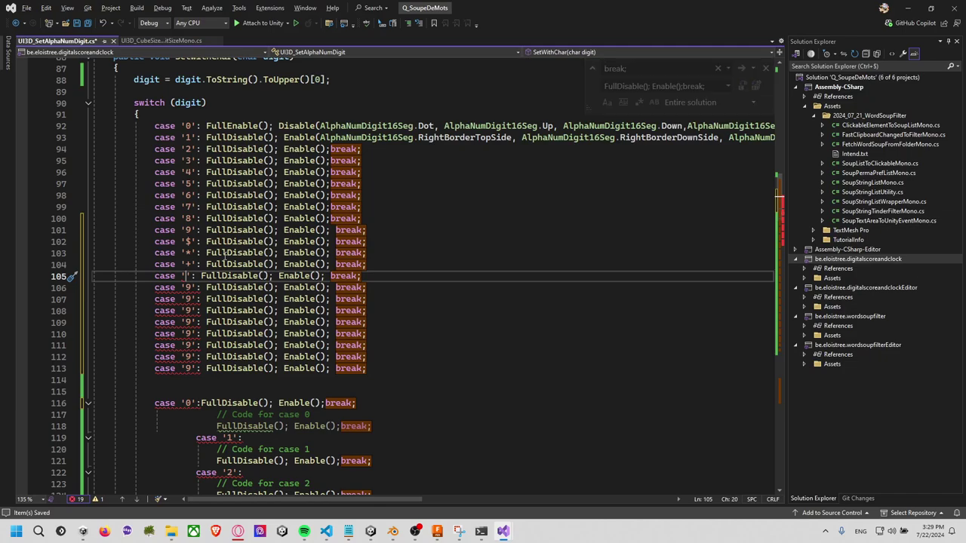
key("ctrl+h")
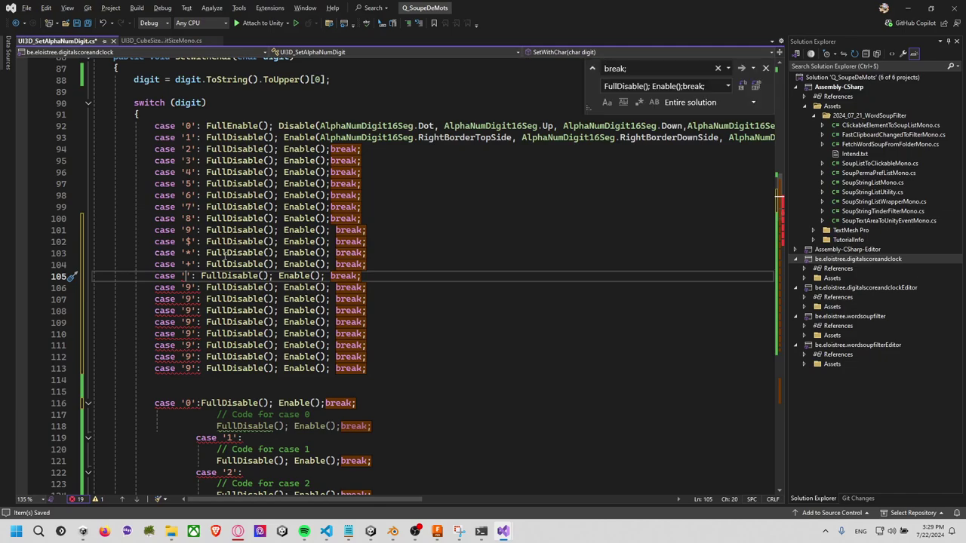
type("µ")
key("Delete")
type("µ")
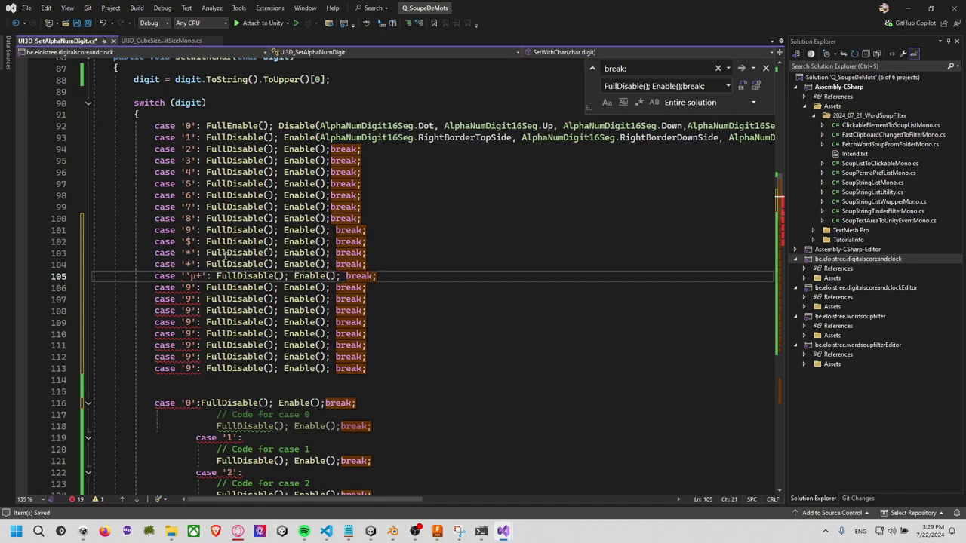
key("Delete")
key("Delete")
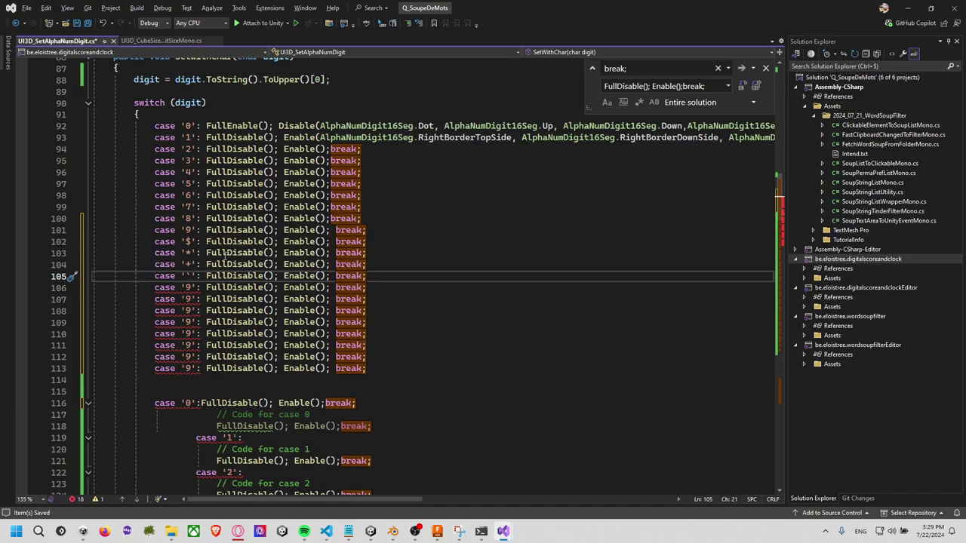
mouse_move(233, 264)
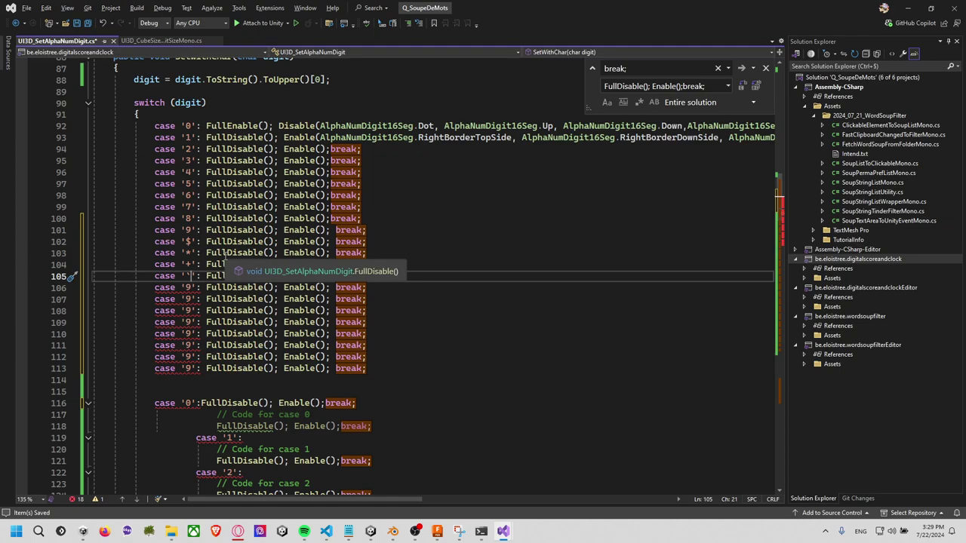
key("ctrl")
key("ctrl+z")
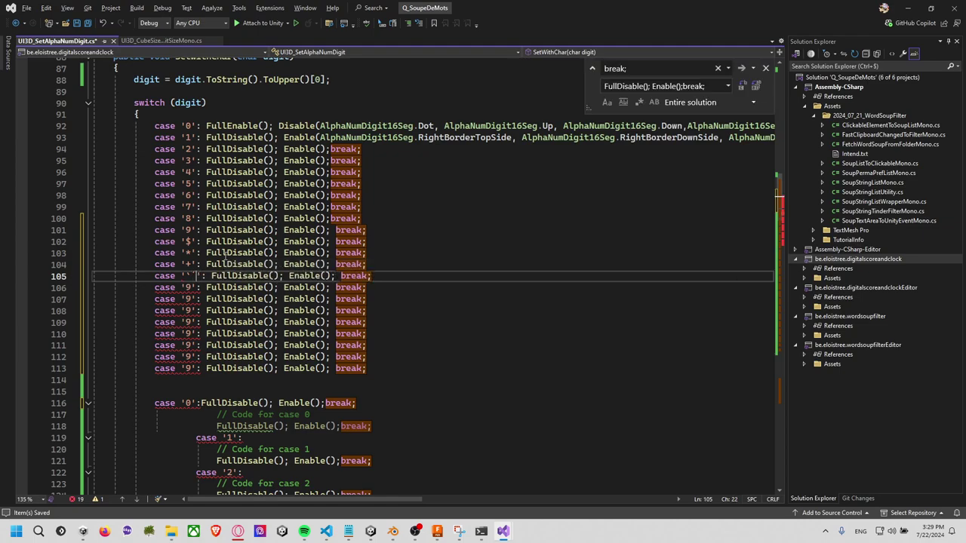
Clear line 106's '9' and make lines 107–110 cases for '{', '}', '[' and ']'
key("BackSpace")
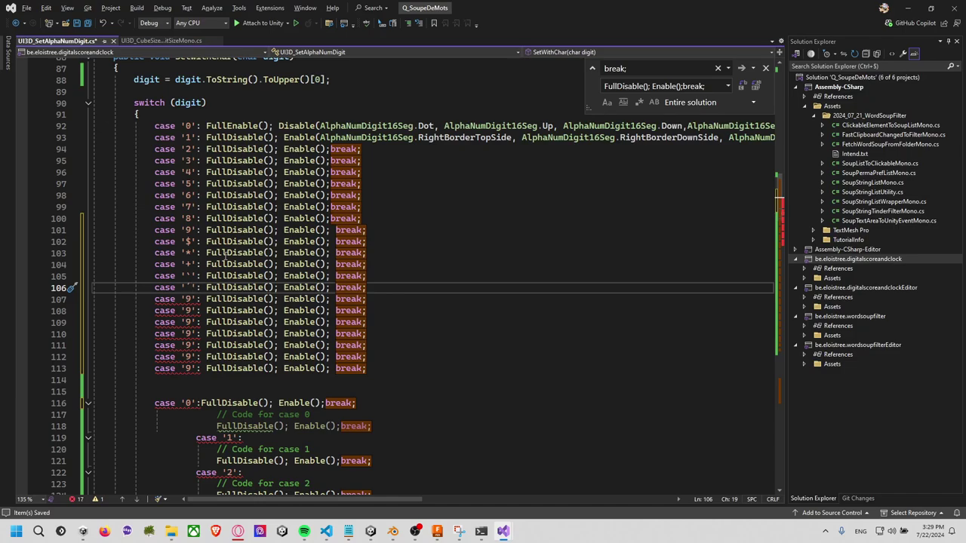
key("Down")
key("Delete")
type("{")
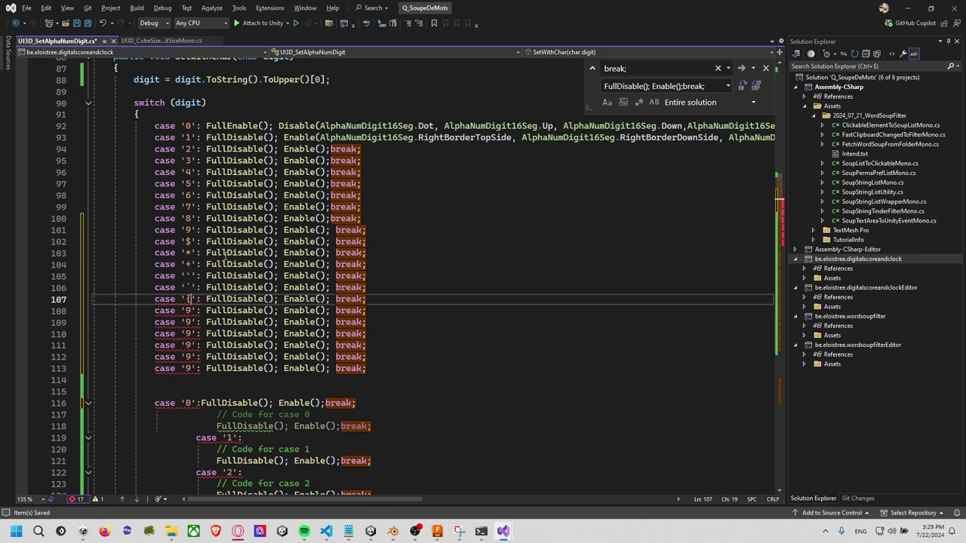
key("Down")
key("BackSpace")
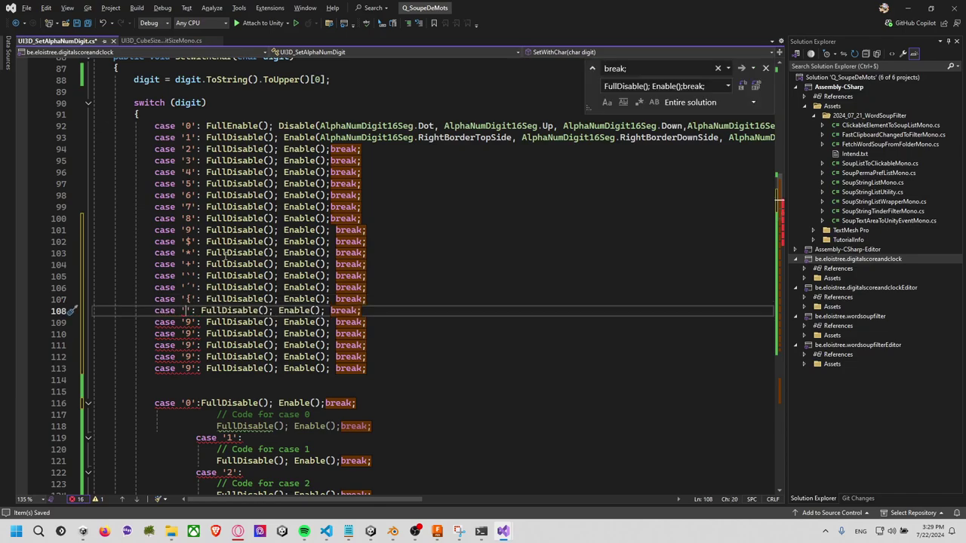
type("}")
key("Down")
key("BackSpace")
type("[")
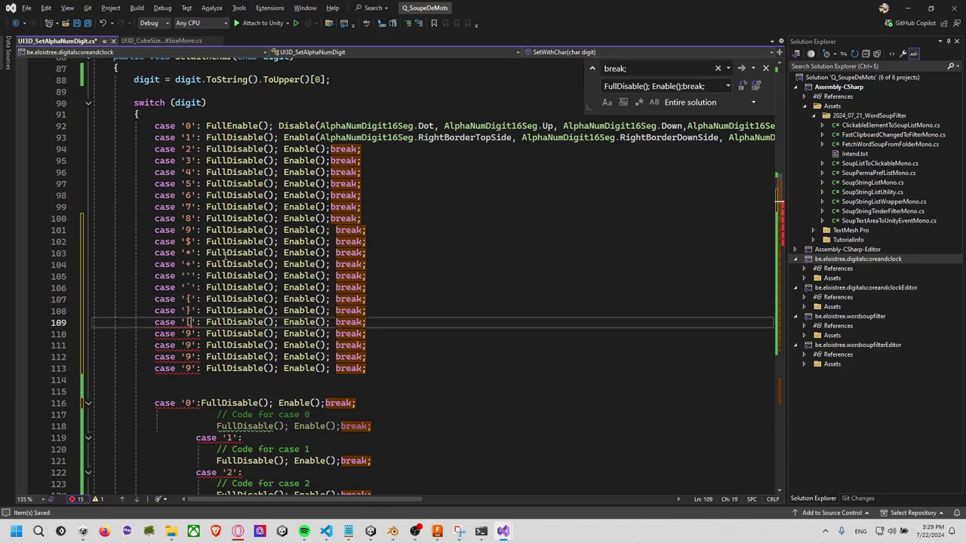
key("Down")
key("BackSpace")
type("]")
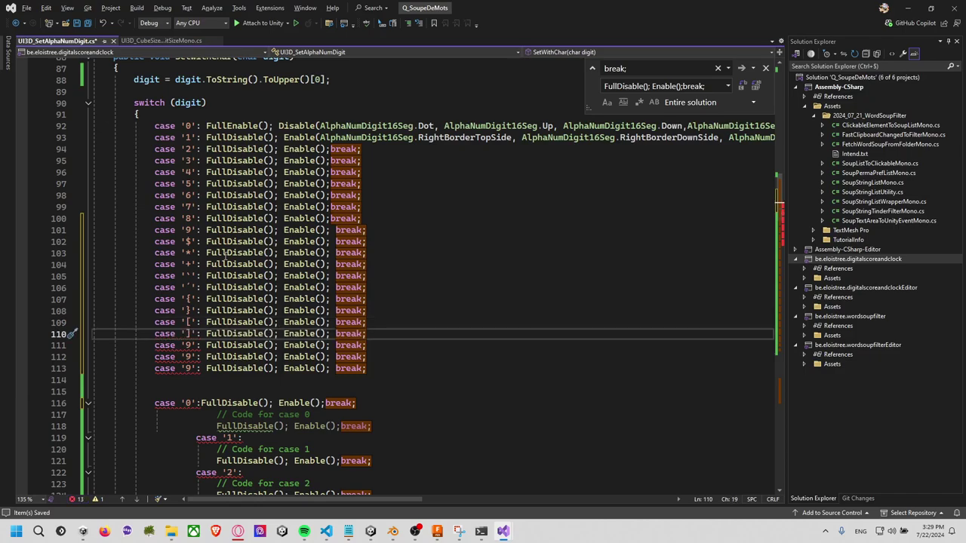
Make lines 111–113 cases for '-', '.' and '/'
key("Down")
key("BackSpace")
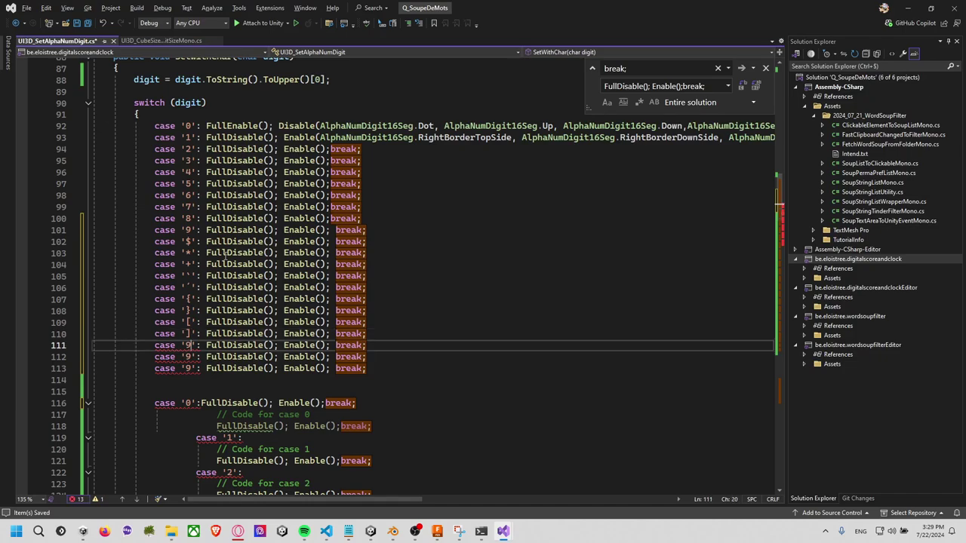
type("-")
key("Down")
key("BackSpace")
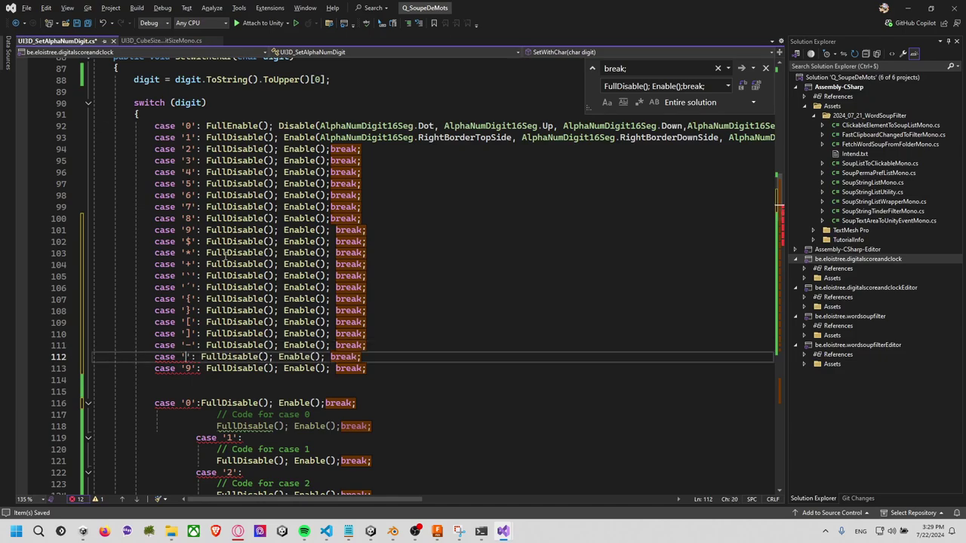
type(".")
key("Down")
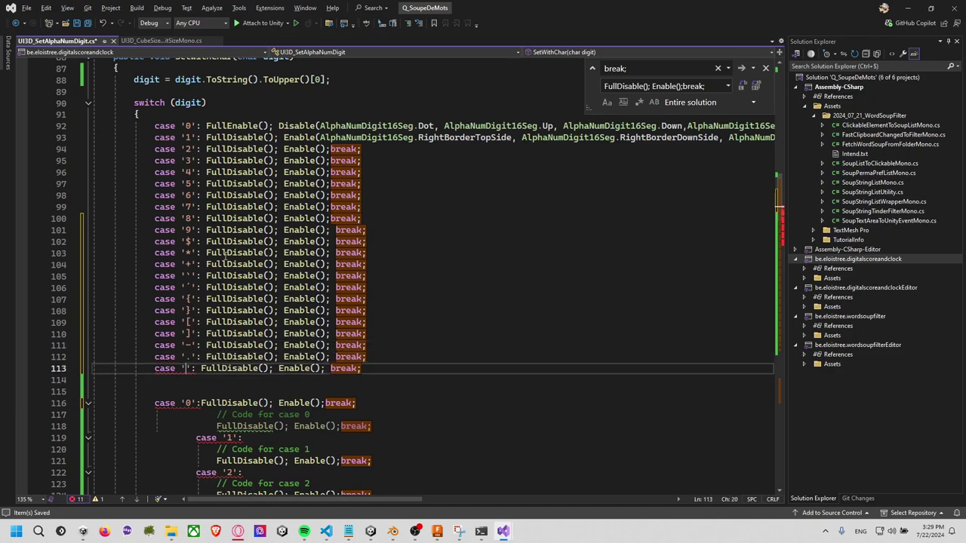
key("BackSpace")
type("/")
key("Right")
key("Right")
key("Right")
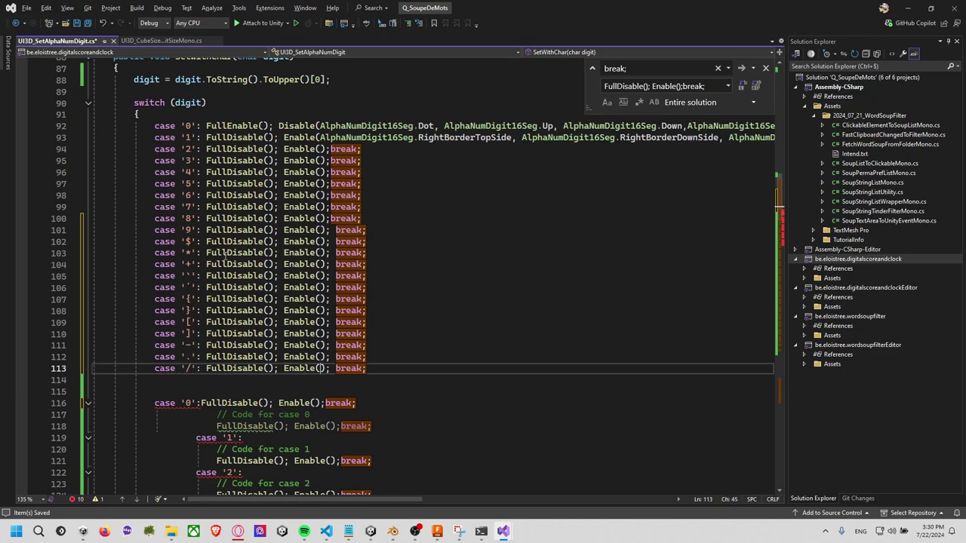
Copy the case '/' line and paste several more copies below it
key("Home")
key("End")
key("shift+Up")
key("ctrl+c")
key("ctrl+v")
key("ctrl+v")
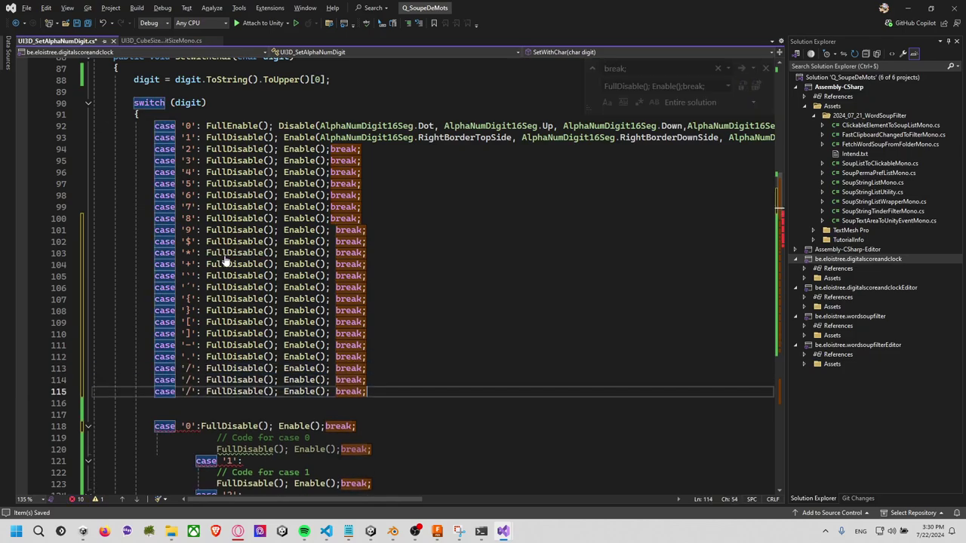
key("ctrl+v")
key("ctrl+v")
key("ctrl+v")
key("ctrl+v")
key("ctrl+v")
key("ctrl+v")
key("ctrl+v")
key("ctrl+v")
scroll(226, 265, "down", 1)
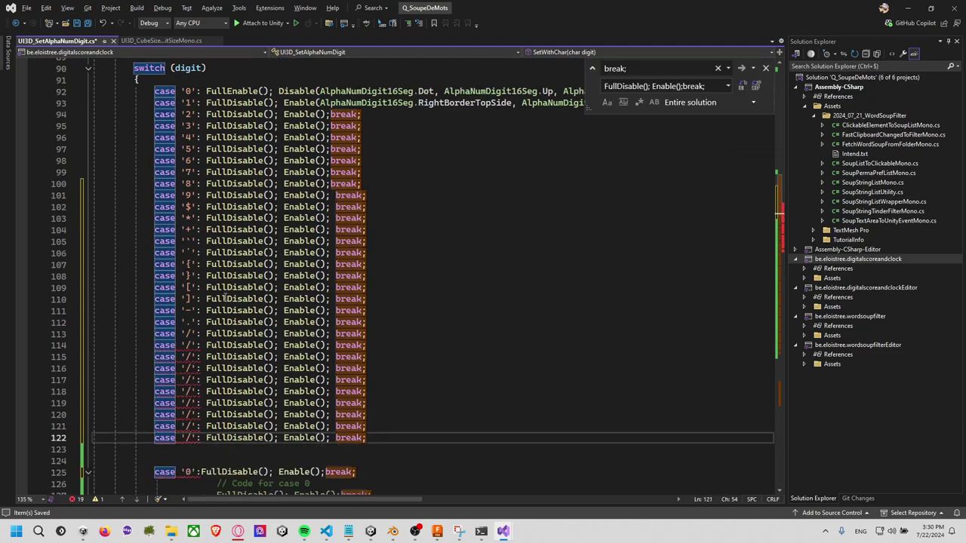
scroll(227, 264, "down", 1)
Change line 114's case to an escaped backslash '\\'
left_click(195, 311)
key("BackSpace")
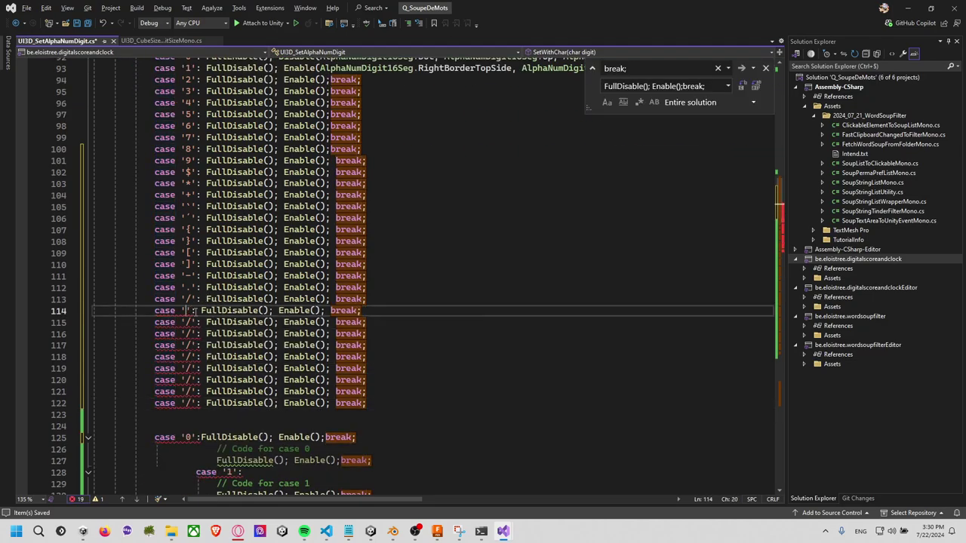
type("\\")
key("Down")
left_click(193, 311)
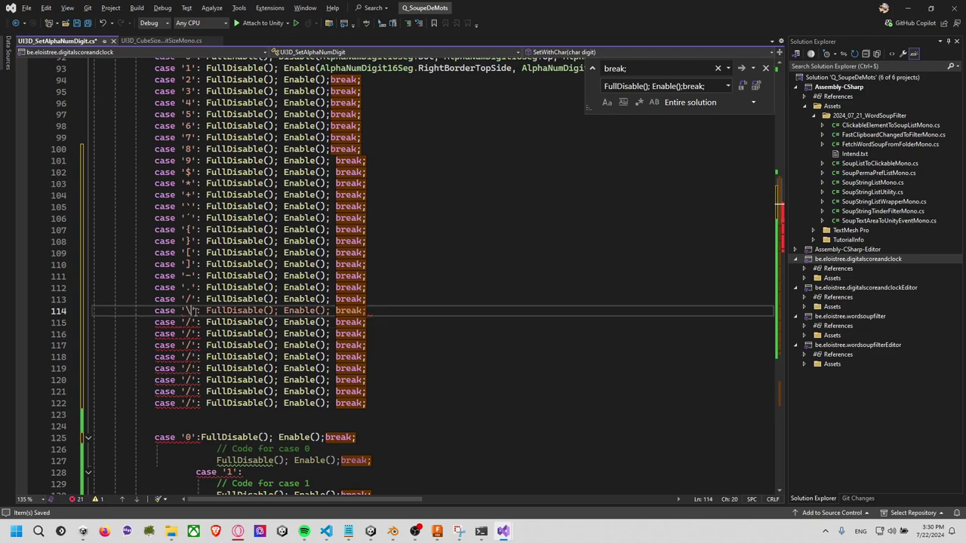
type("\\")
key("Down")
key("Right")
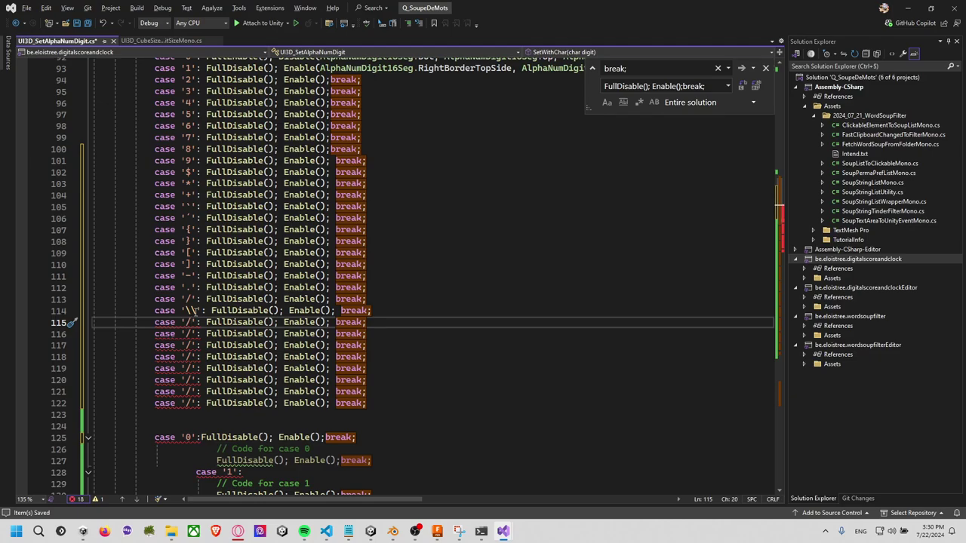
Change lines 115–117 to cases for '?', '_' and '-'
key("BackSpace")
type("?")
key("Down")
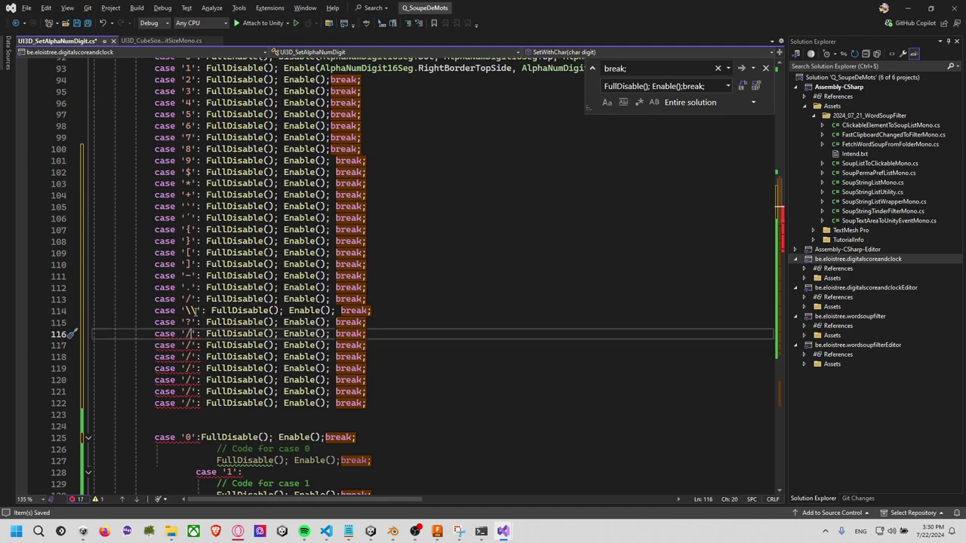
key("BackSpace")
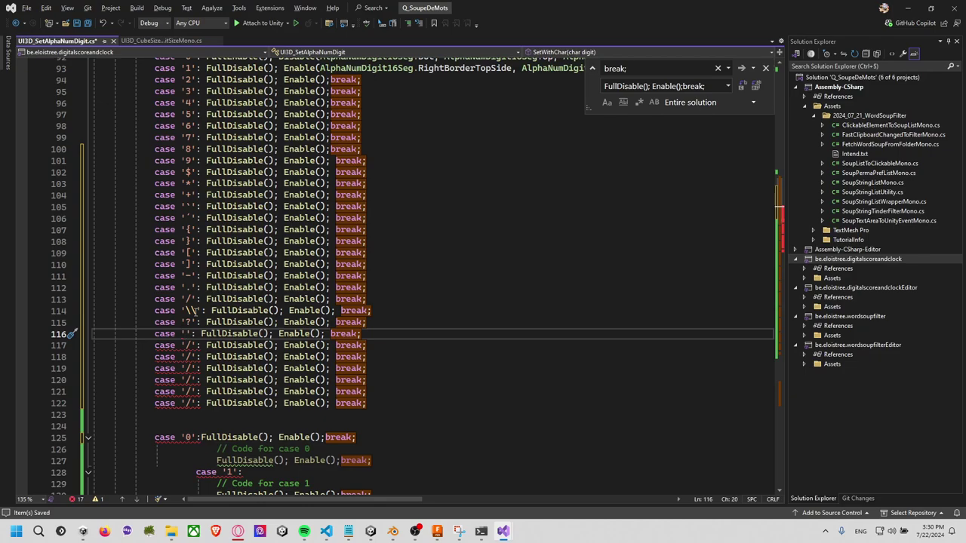
type("_")
key("Down")
key("BackSpace")
type("-")
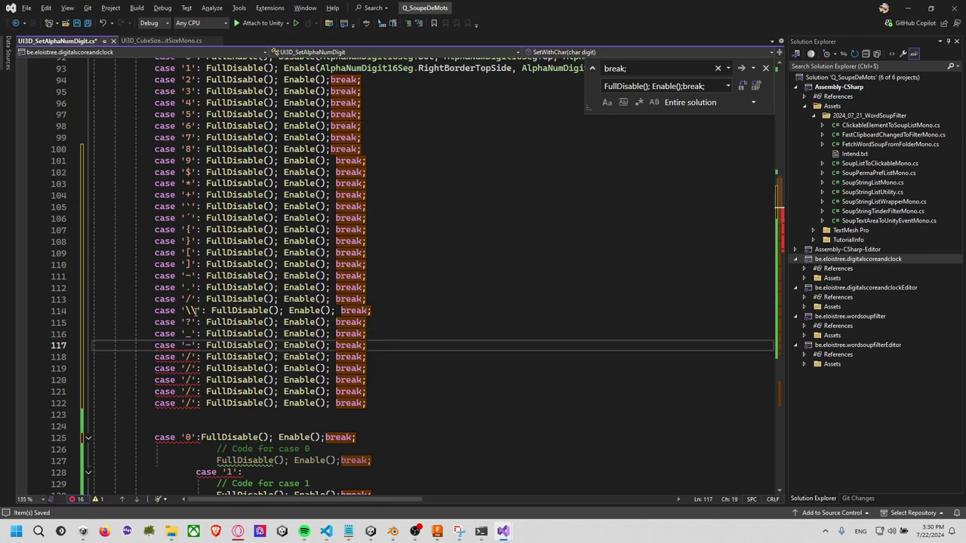
key("Down")
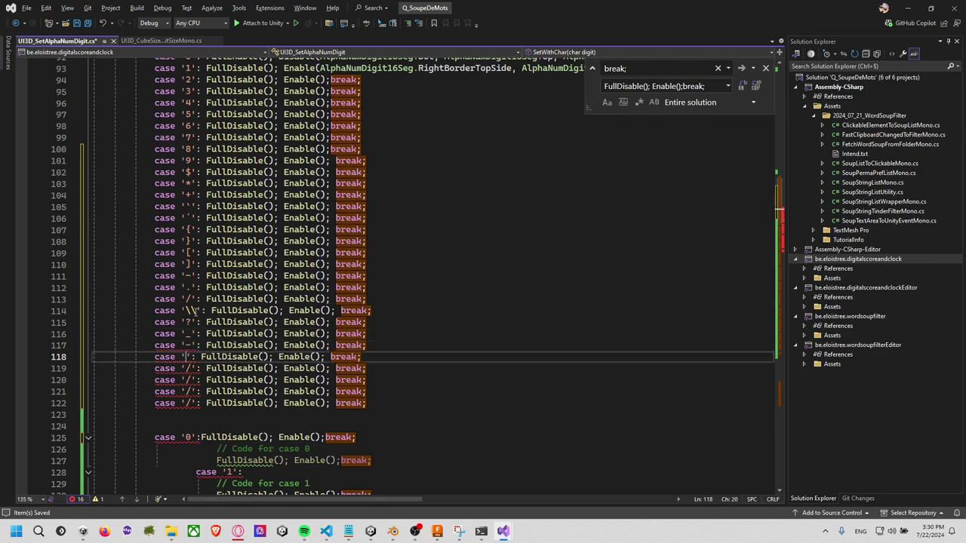
key("alt+Tab")
Enter '|' in line 118's case and delete the dash case line
key("Escape")
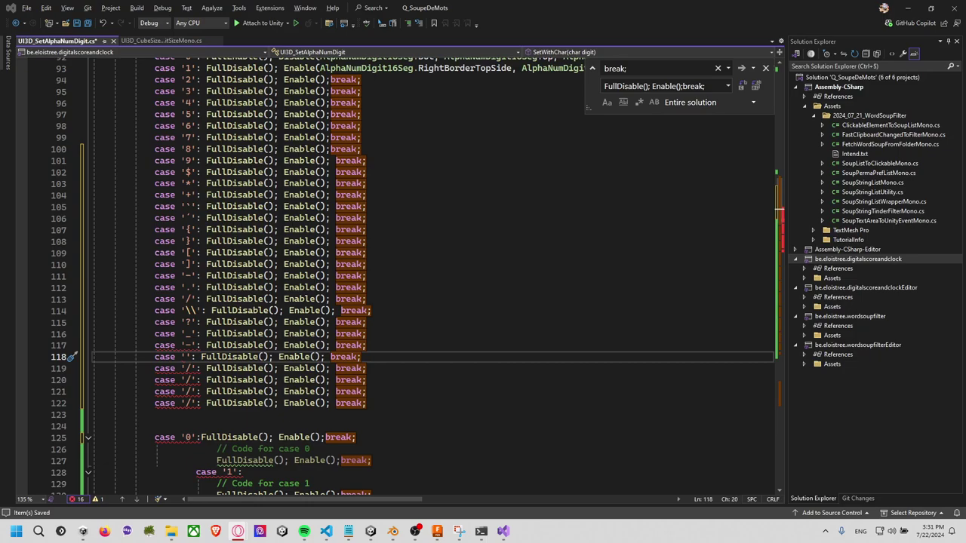
left_click(188, 356)
type("|")
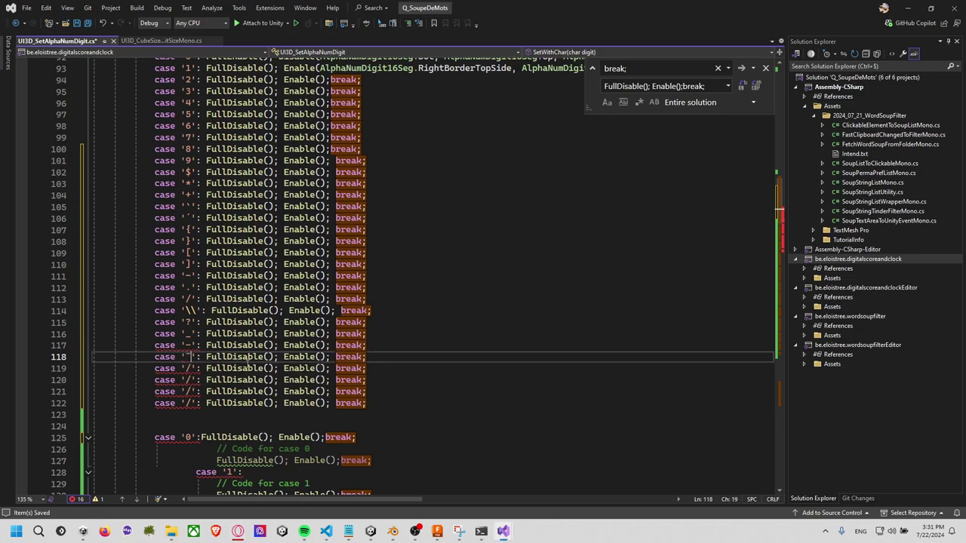
left_click(367, 345)
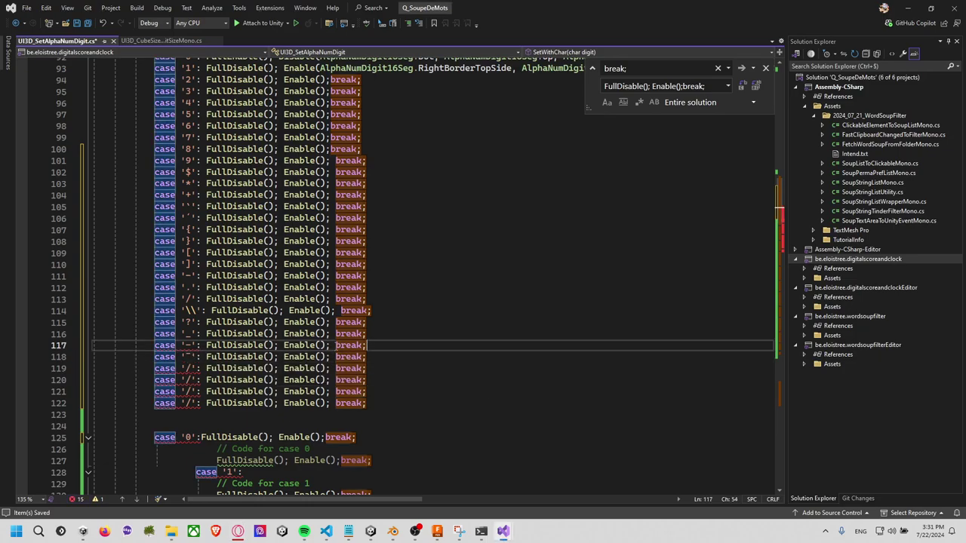
left_click_drag(366, 345, 373, 334)
key("BackSpace")
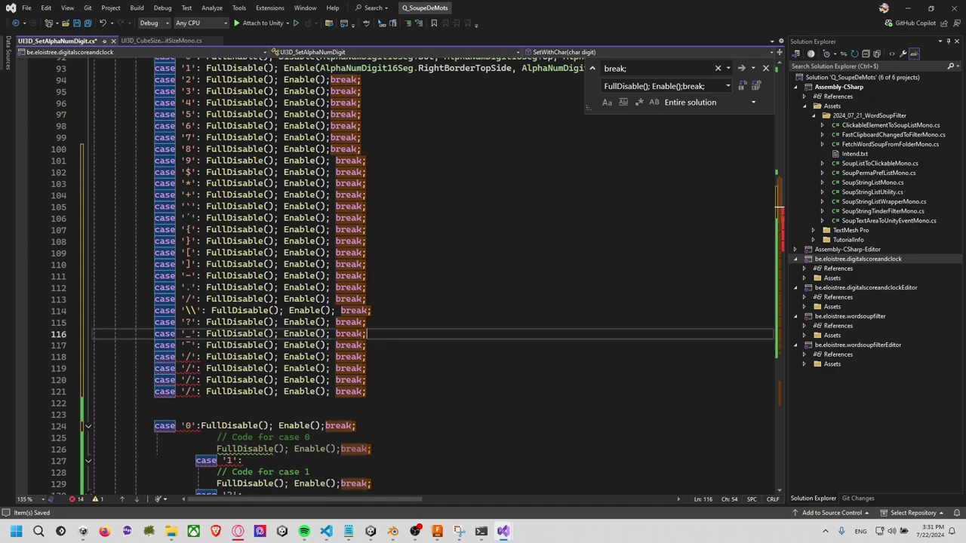
left_click(237, 531)
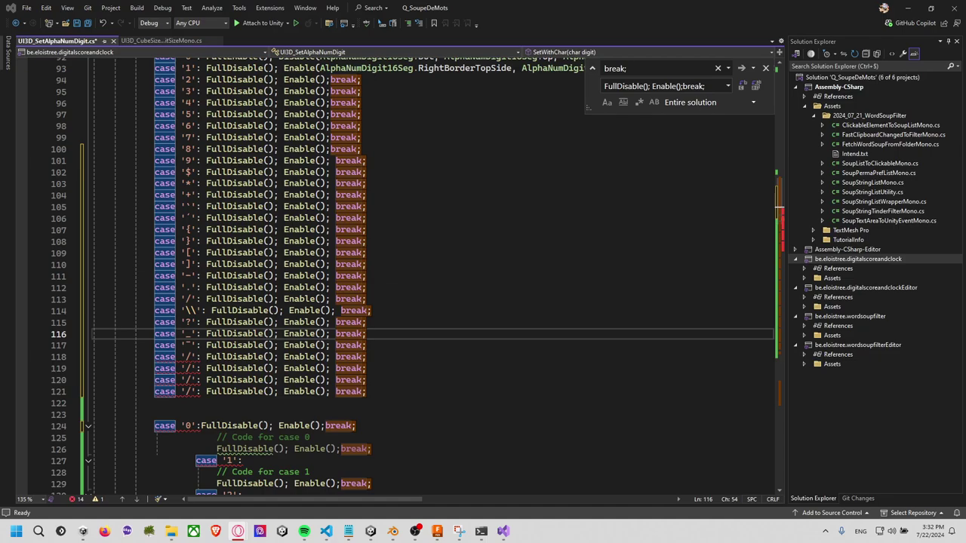
Delete the leftover '/' placeholder case lines
left_click(412, 356)
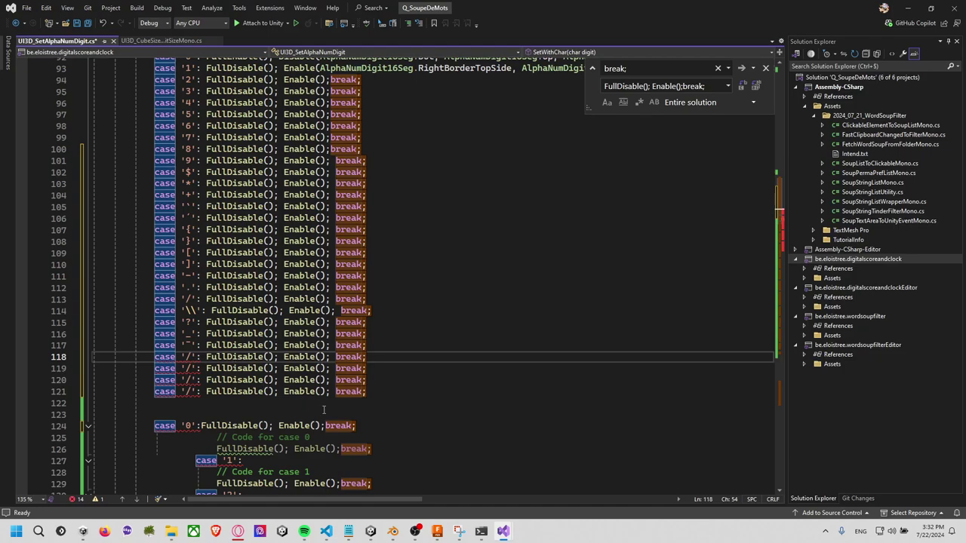
left_click_drag(386, 393, 403, 347)
key("Delete")
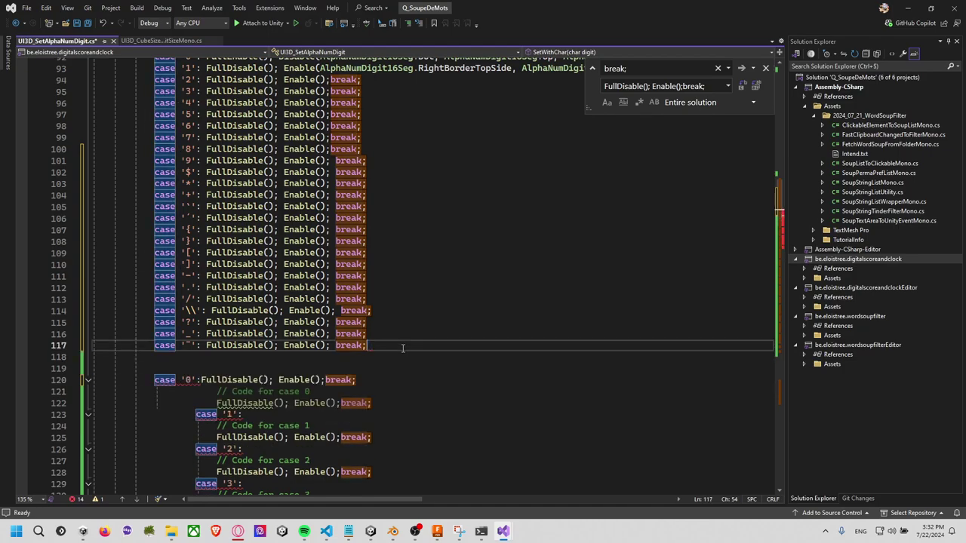
left_click(380, 373)
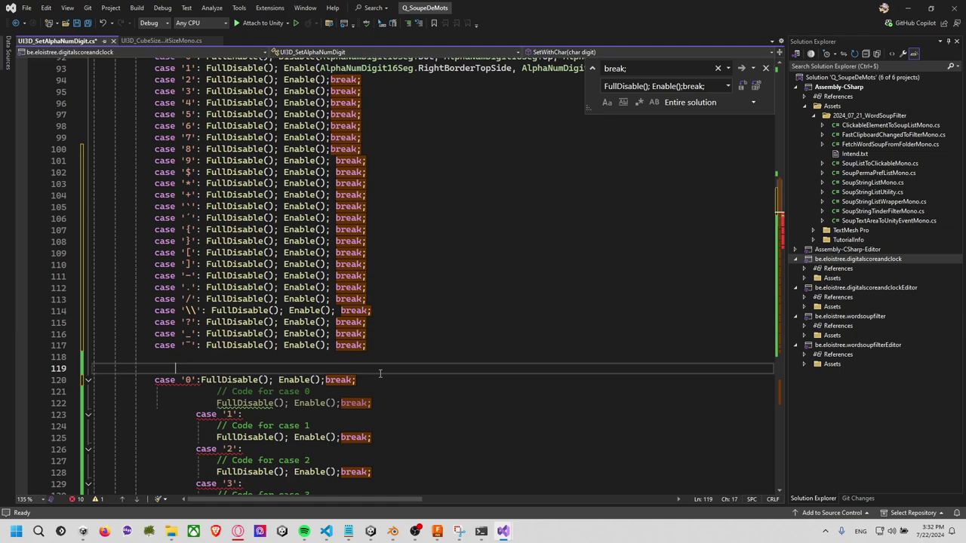
key("BackSpace")
key("BackSpace")
Delete the old commented case '0'–'9' blocks and save the script
scroll(387, 383, "up", 3)
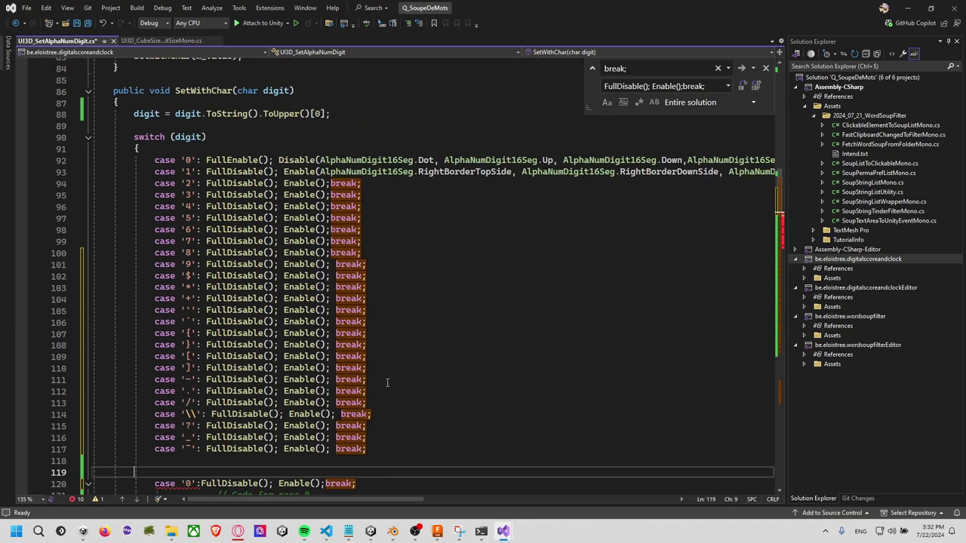
scroll(387, 382, "down", 3)
scroll(387, 382, "down", 4)
scroll(385, 385, "down", 7)
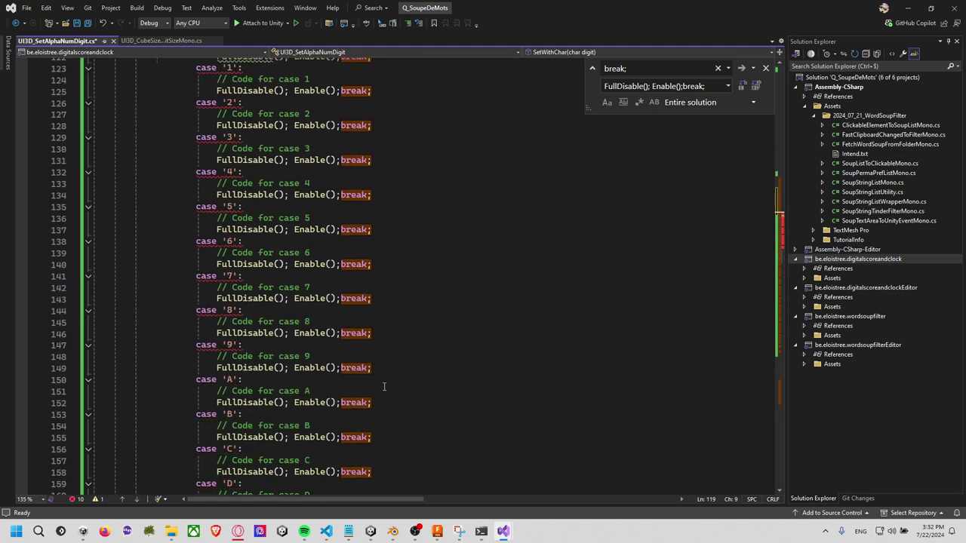
scroll(383, 386, "down", 5)
scroll(383, 386, "up", 2)
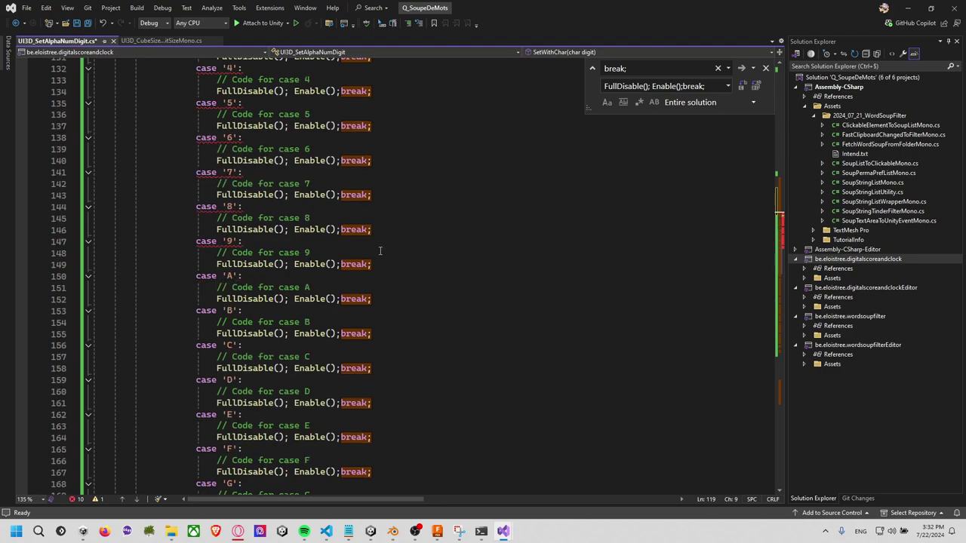
left_click_drag(380, 250, 401, 265, "shift")
key("Delete")
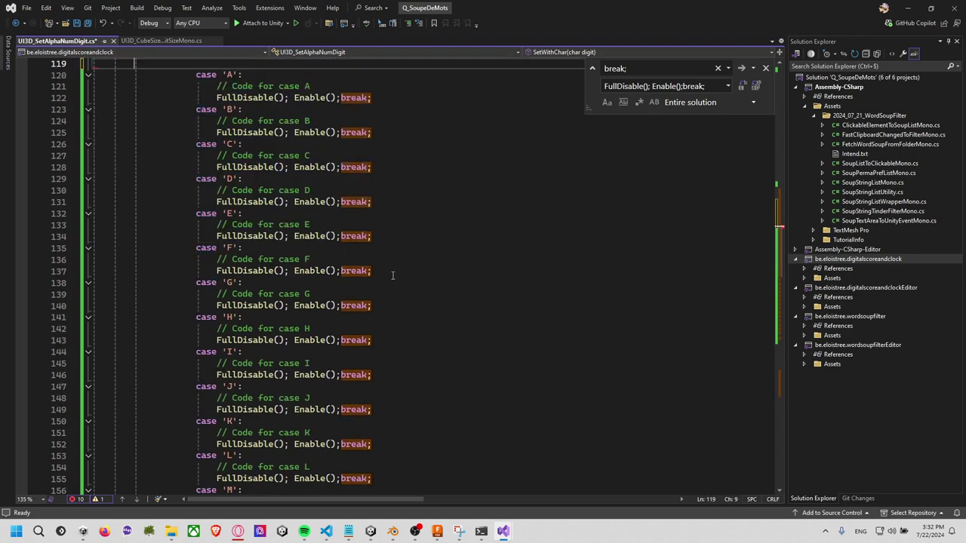
scroll(438, 283, "up", 5)
scroll(437, 282, "up", 2)
left_click(437, 282)
key("ctrl+s")
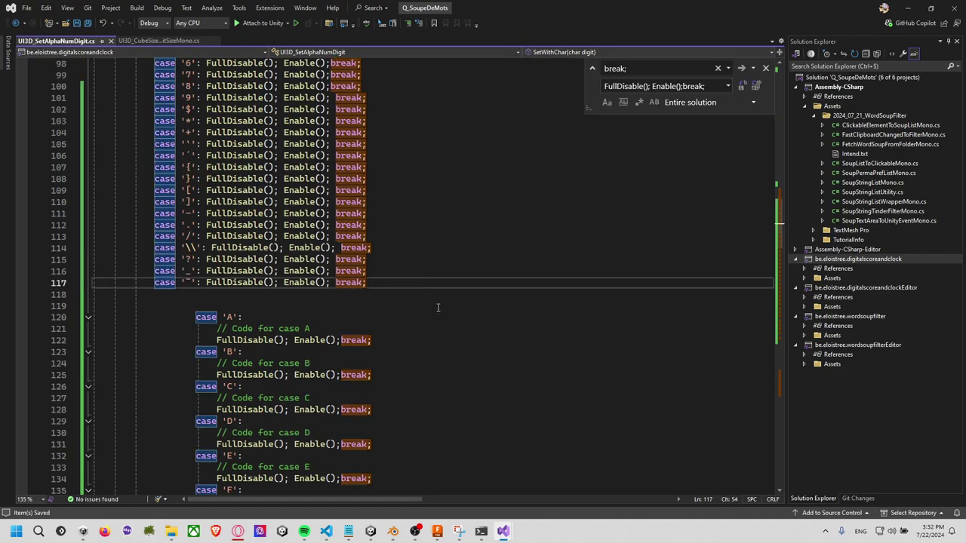
Align the break statements on lines 94–100 using a multi-line caret
scroll(439, 300, "up", 8)
scroll(438, 301, "down", 1)
scroll(436, 308, "down", 3)
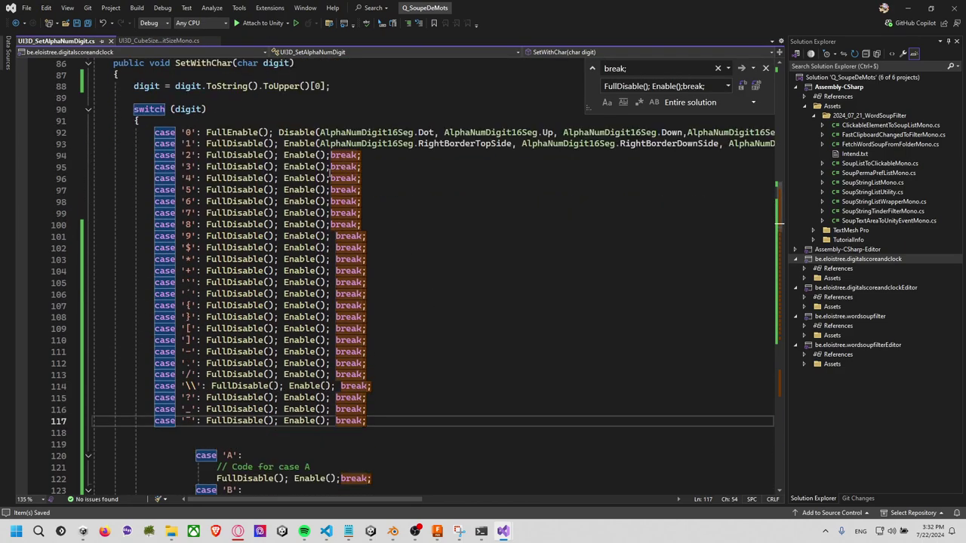
left_click(330, 155)
left_click(330, 224, "alt+shift")
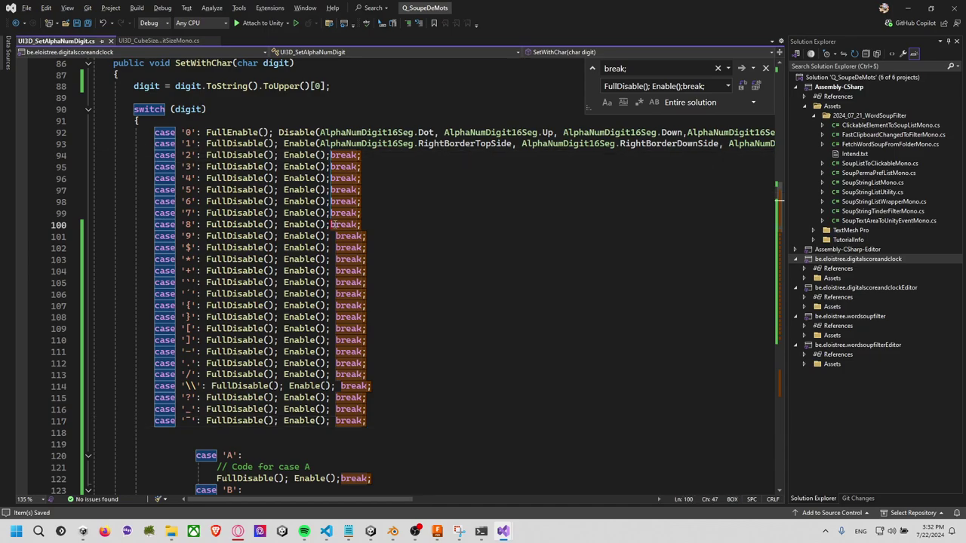
left_click(407, 236)
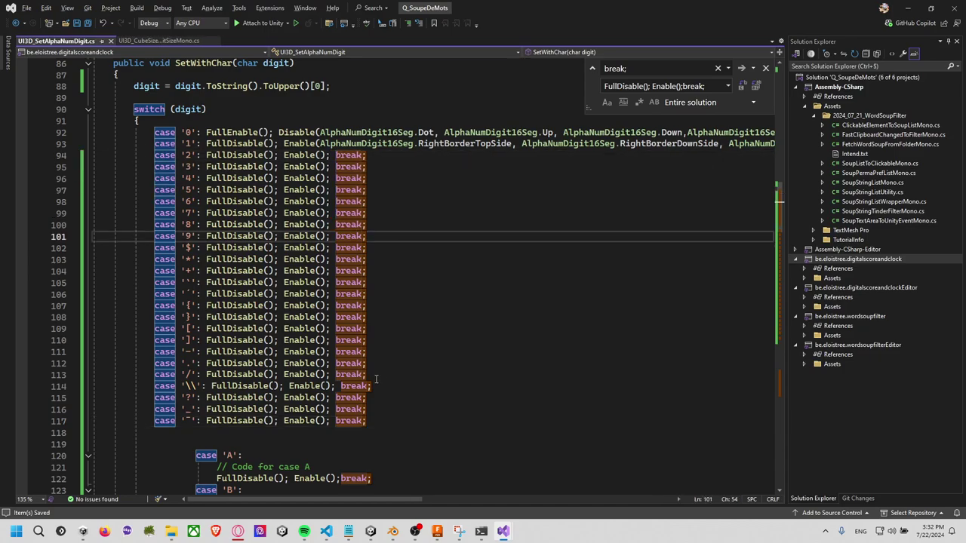
scroll(378, 383, "up", 2)
scroll(379, 383, "up", 1)
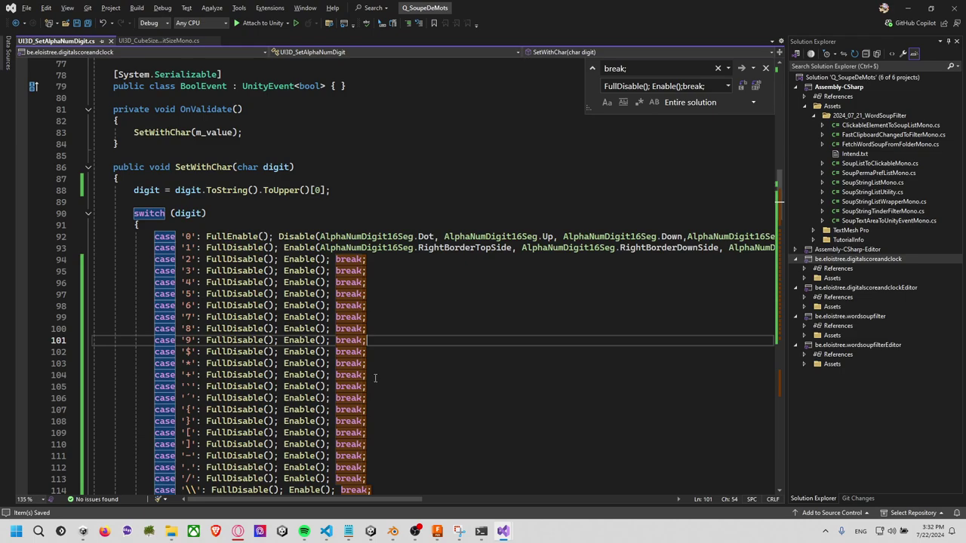
Add blank lines above SetWithChar and type a 'public enum Start(){}' stub
left_click(261, 155)
key("Return")
key("Return")
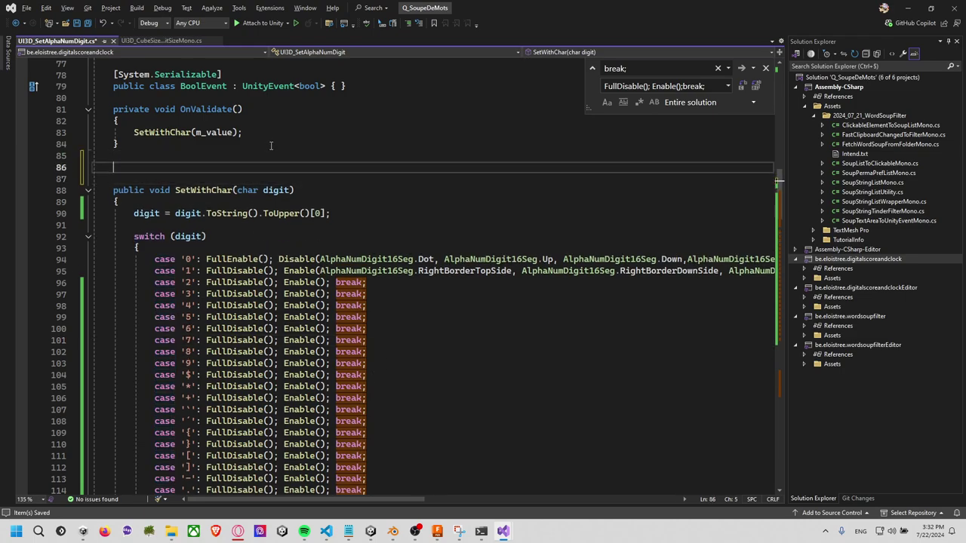
key("Return")
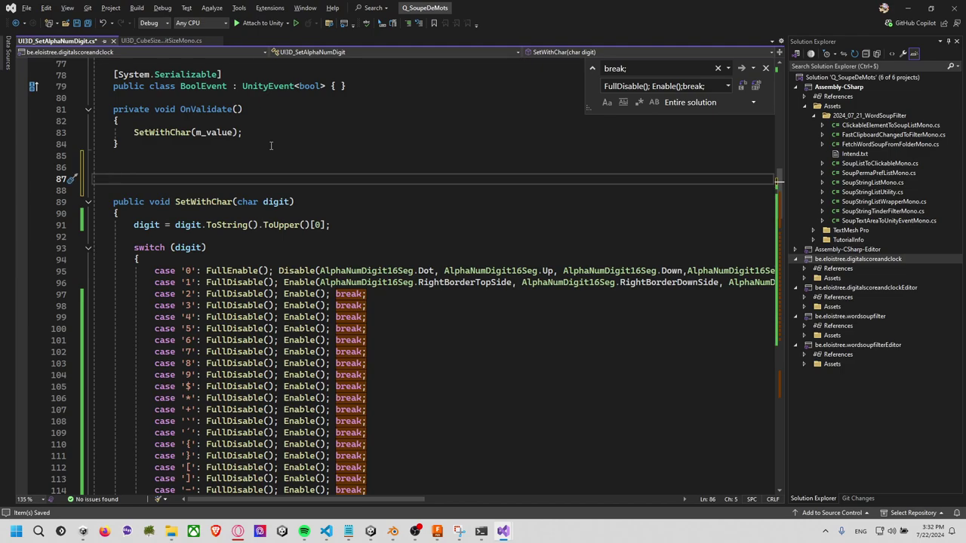
type("public ")
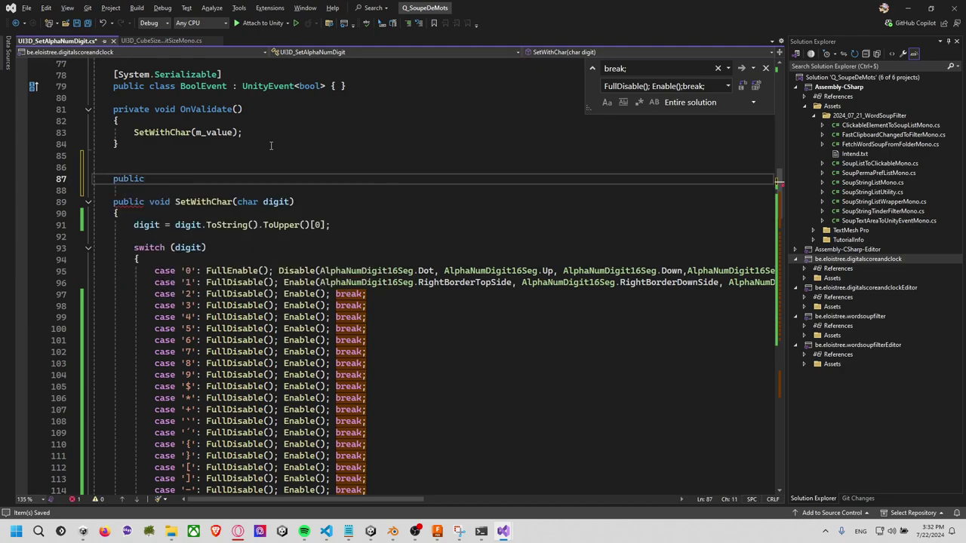
type("enum")
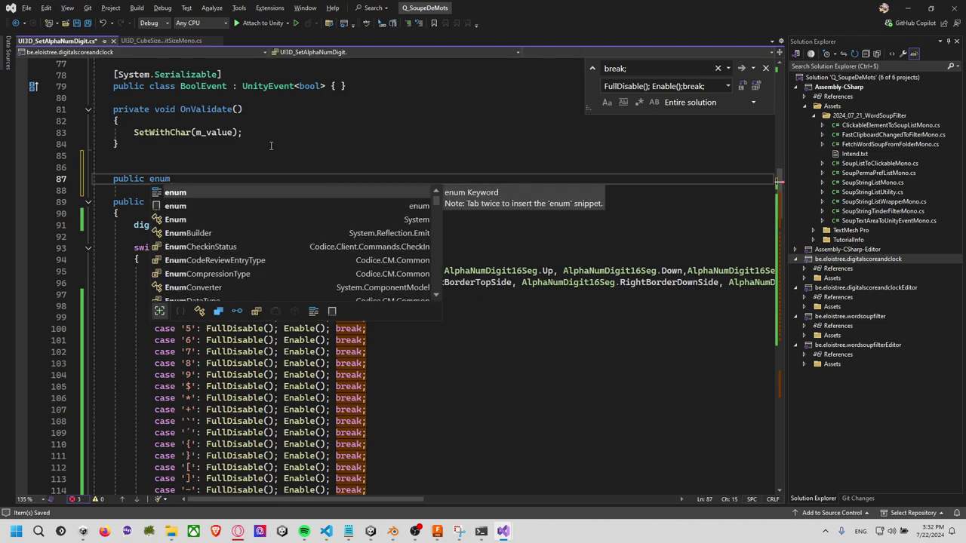
type(" Start")
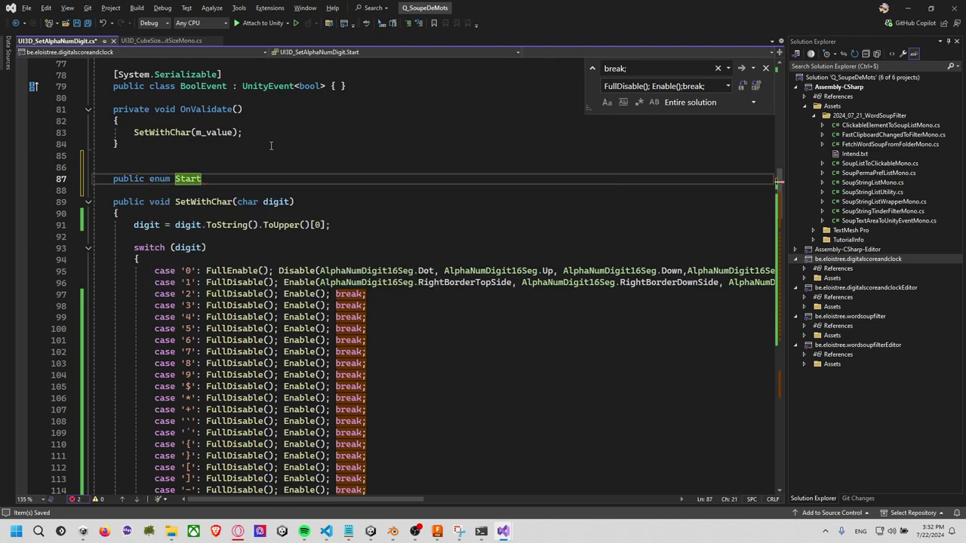
key("BackSpace")
key("BackSpace")
type("rt()")
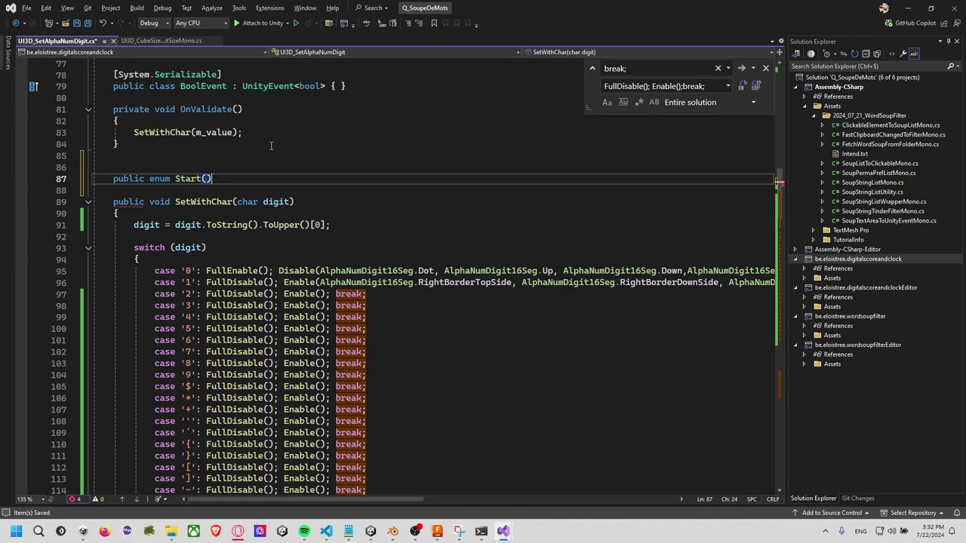
type("{}")
key("Return")
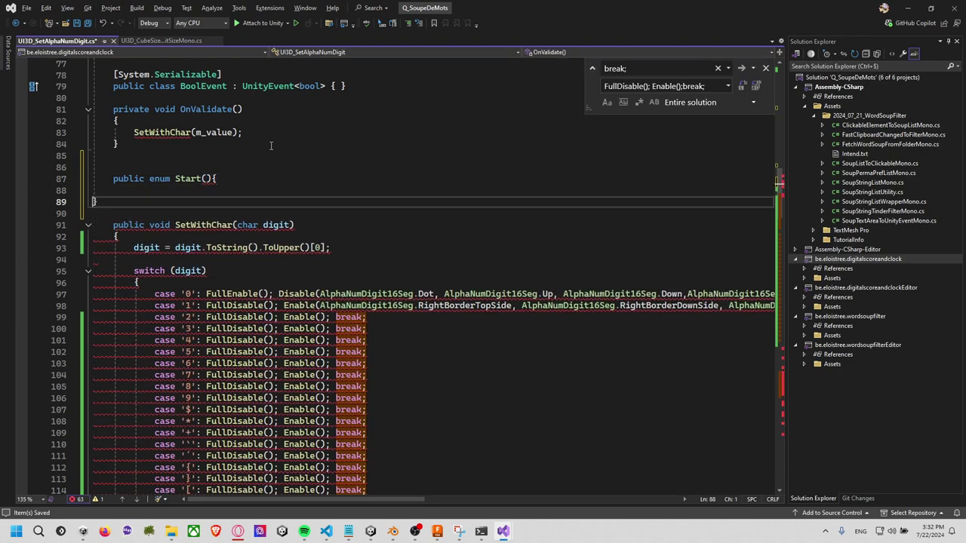
Type a 'public bool' line, then delete it together with the Start stub
key("Up")
key("Up")
key("Return")
type("p")
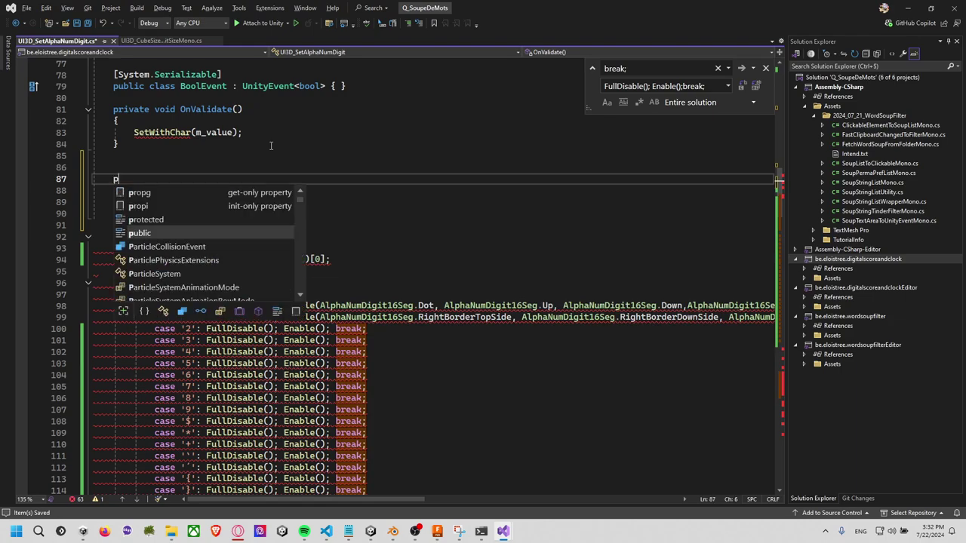
type("ublic bool")
key("Escape")
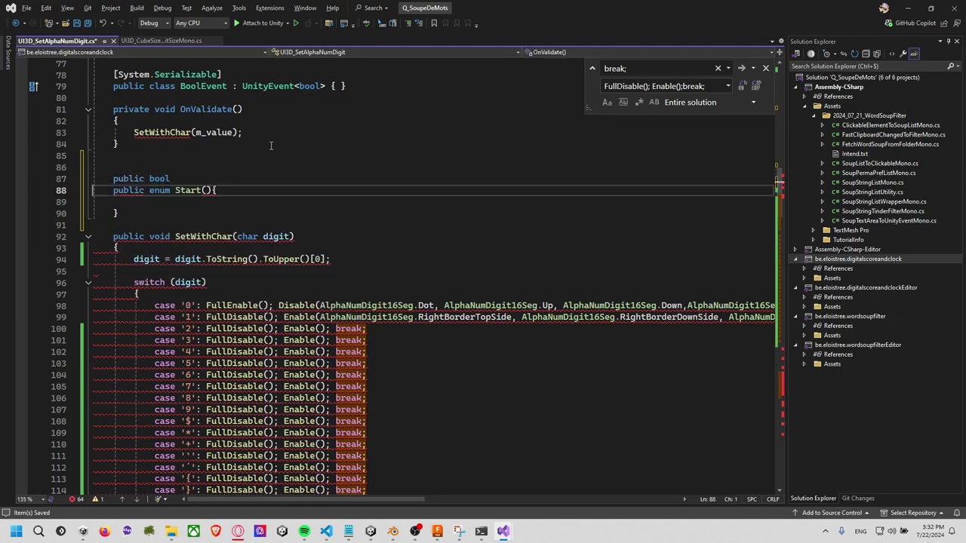
key("Down")
key("Down")
key("Down")
key("shift+Up")
key("shift+Up")
key("Delete")
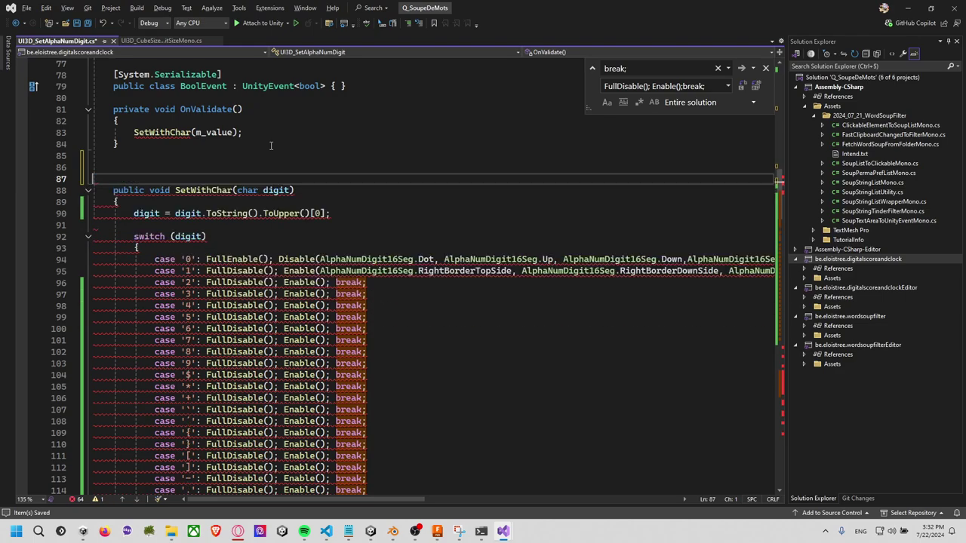
Highlight the Enable segment lists for cases '0' and '1' in the switch statement
left_click(372, 315)
scroll(382, 313, "down", 1)
scroll(381, 313, "down", 2)
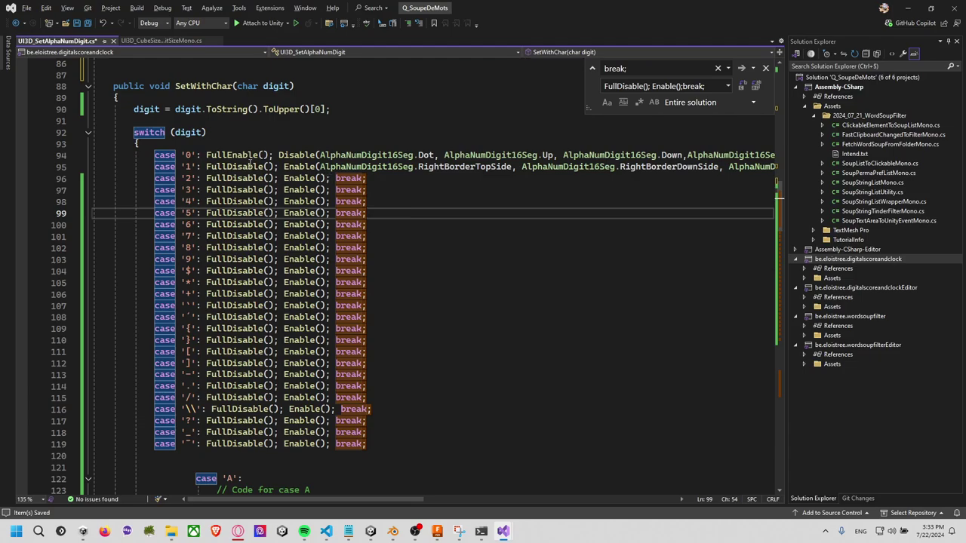
left_click_drag(278, 154, 523, 167)
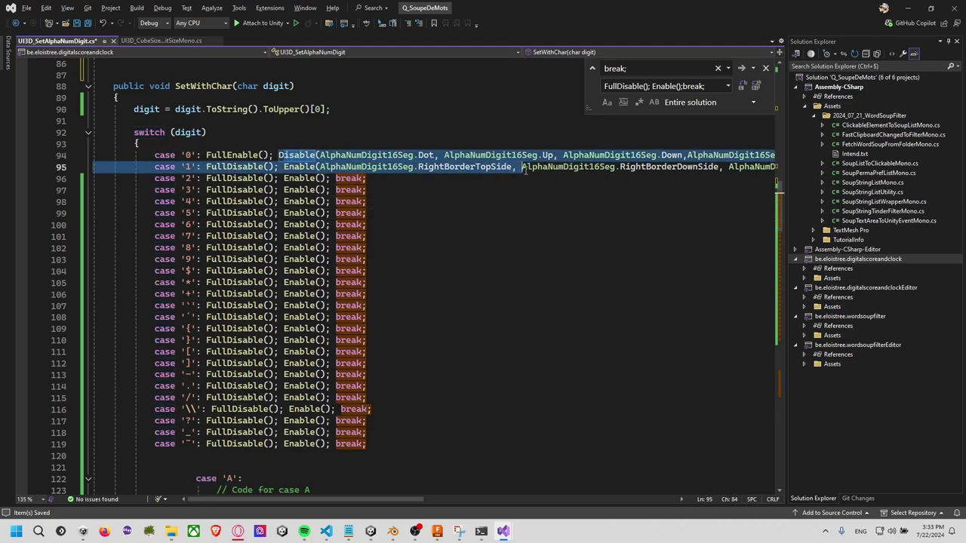
key("shift+Right")
key("shift+Right")
key("shift+Right")
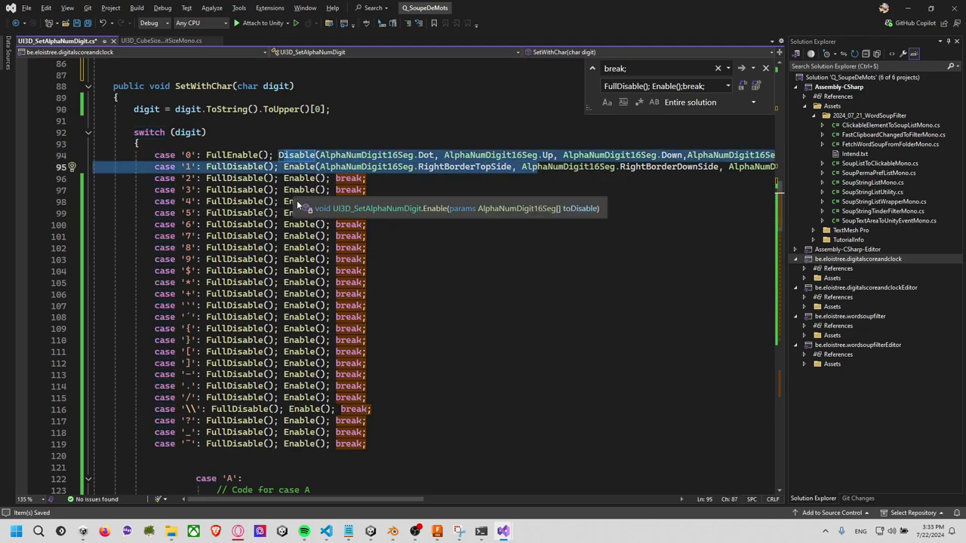
scroll(293, 189, "down", 5)
scroll(373, 356, "down", 3)
scroll(372, 357, "down", 9)
scroll(373, 357, "down", 7)
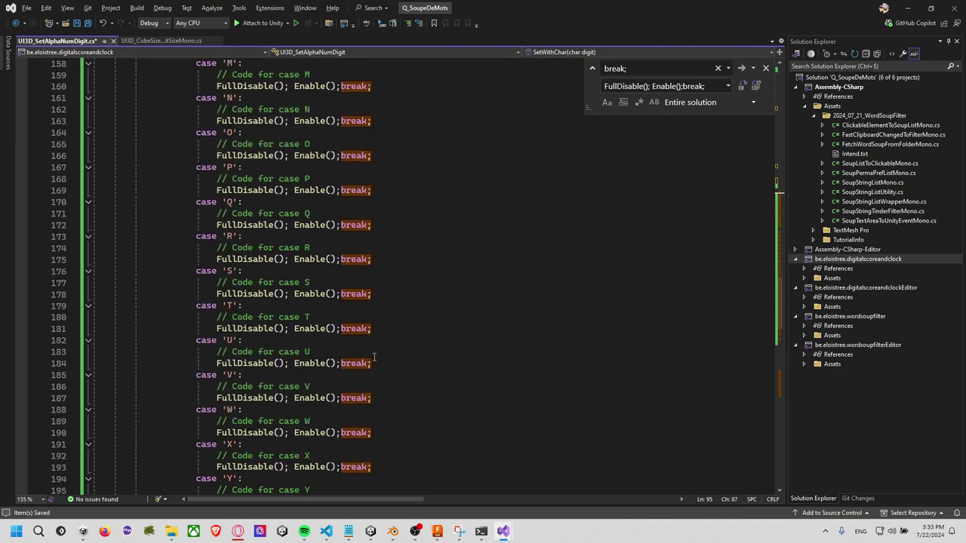
scroll(373, 357, "down", 7)
scroll(375, 357, "up", 13)
scroll(376, 358, "up", 8)
scroll(375, 358, "up", 11)
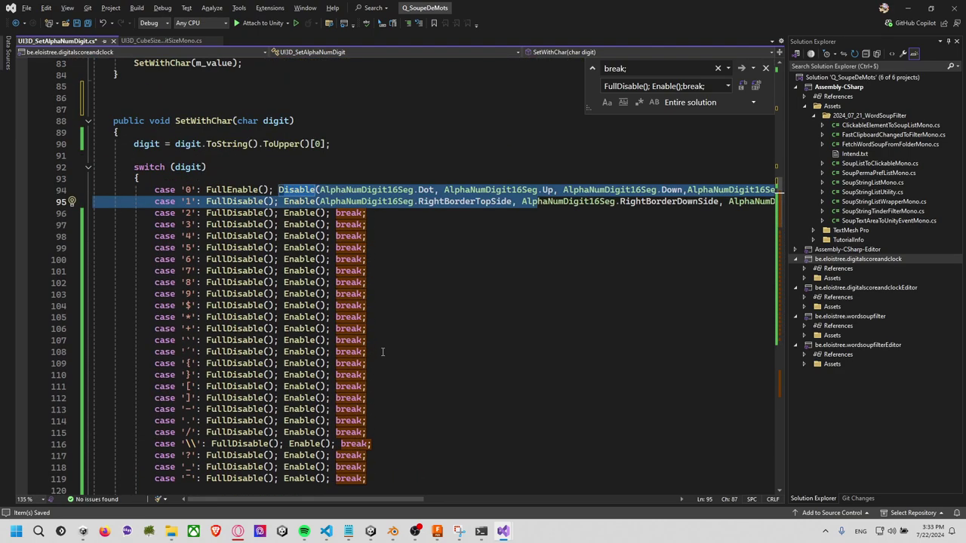
left_click(461, 202)
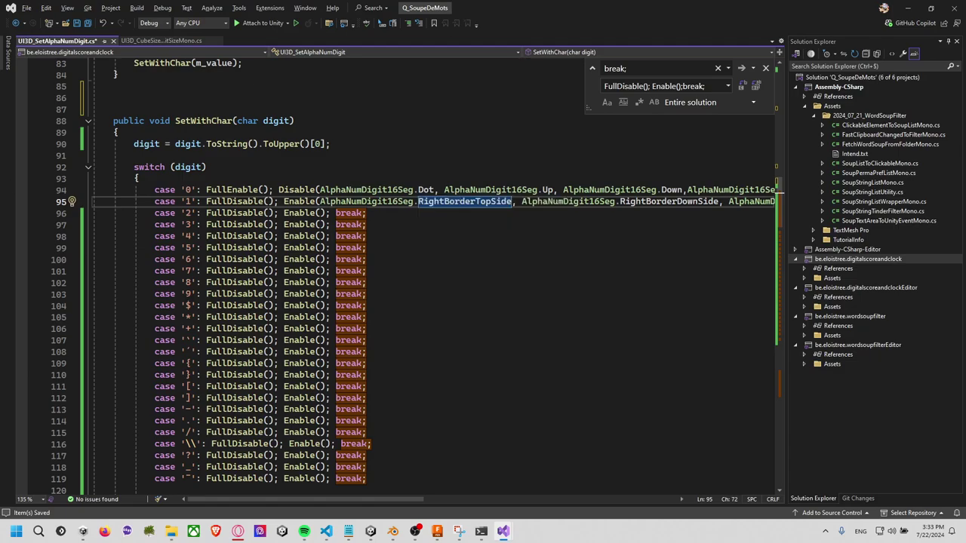
Compare those segments with the 16-segment charset reference and save UI3D_SetAlphaNumDigit
key("alt+Tab")
mouse_move(675, 222)
left_mouse_down()
mouse_move(704, 103)
mouse_move(717, 99)
mouse_move(0, 98)
left_mouse_up()
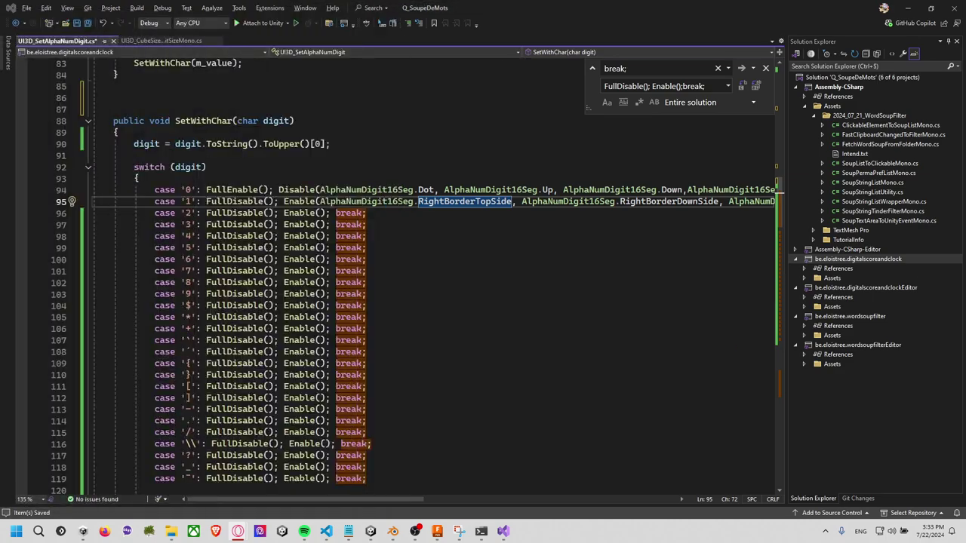
left_click(526, 121)
left_click(514, 155)
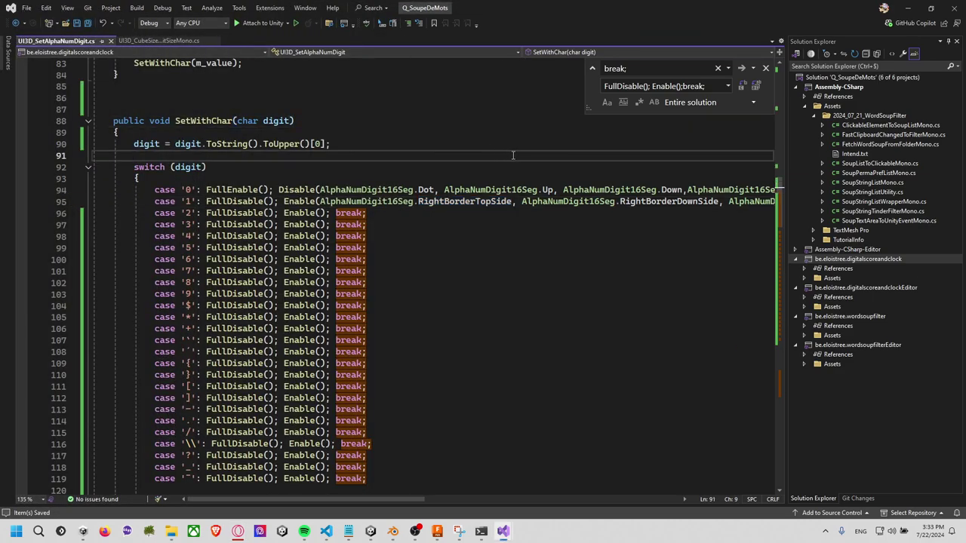
key("alt+Tab")
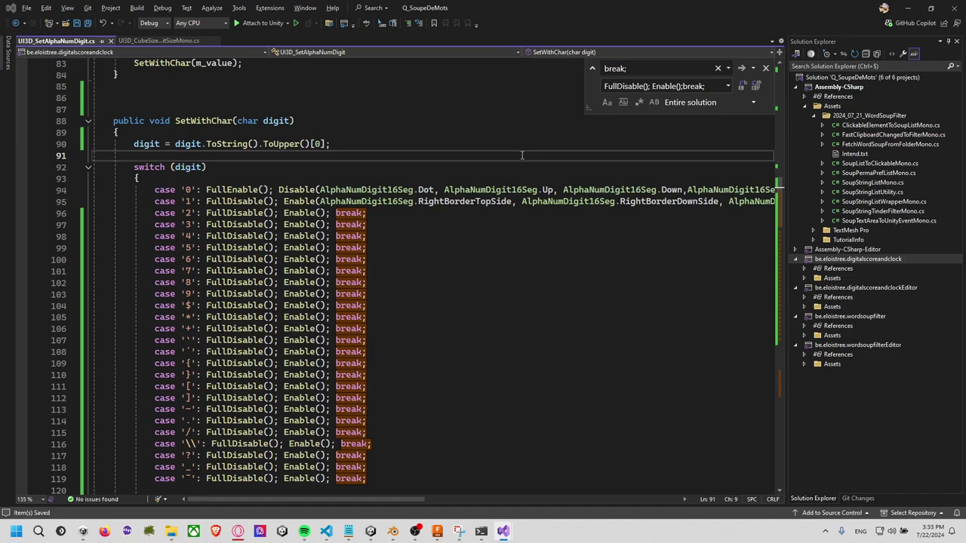
key("alt+Tab")
In Unity, frame the red scoreboard digit and select its black backing cube
left_click(907, 10)
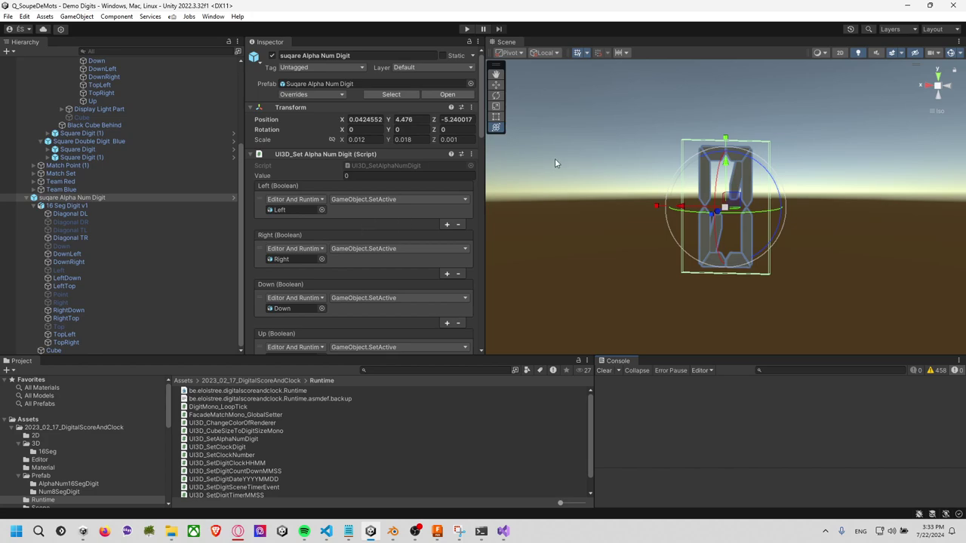
left_click(102, 206)
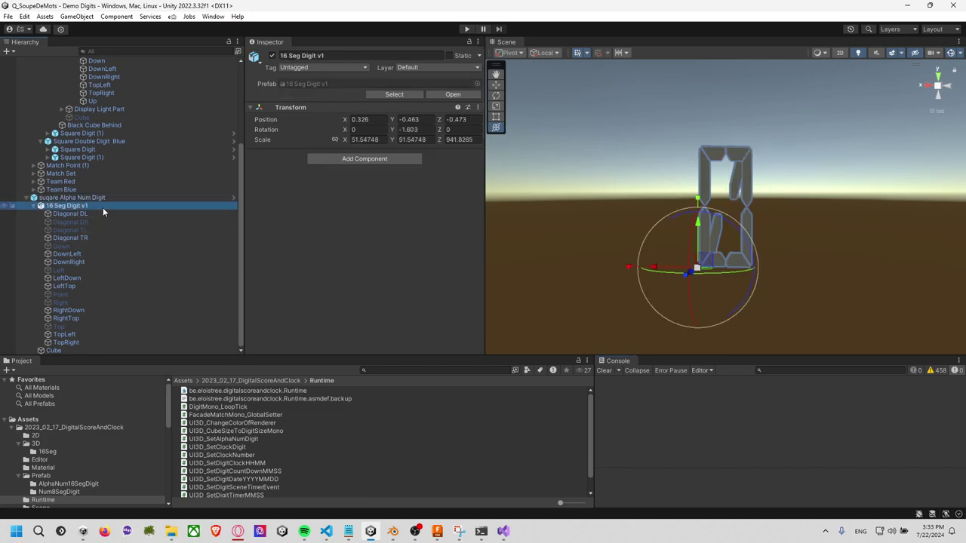
left_click(123, 198)
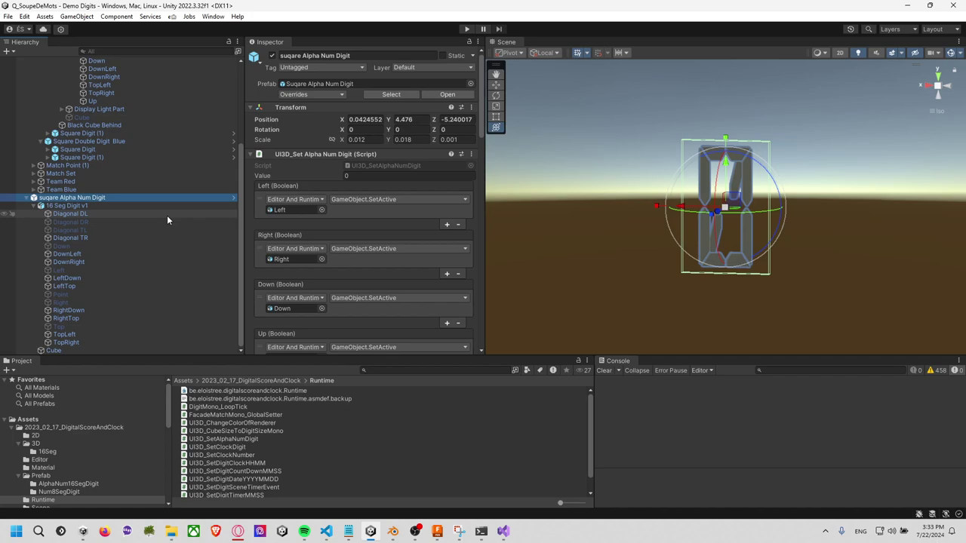
scroll(171, 216, "up", 4)
left_click(103, 106)
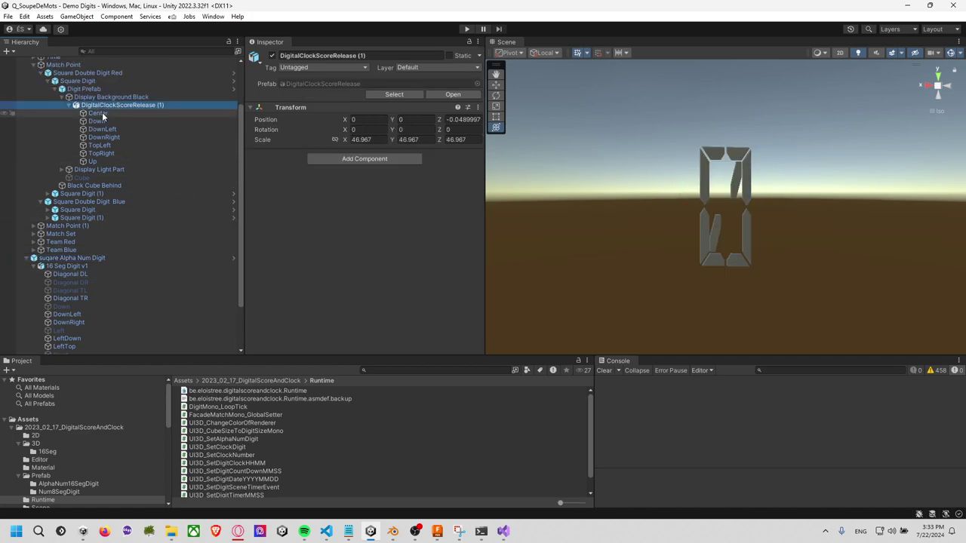
key("f")
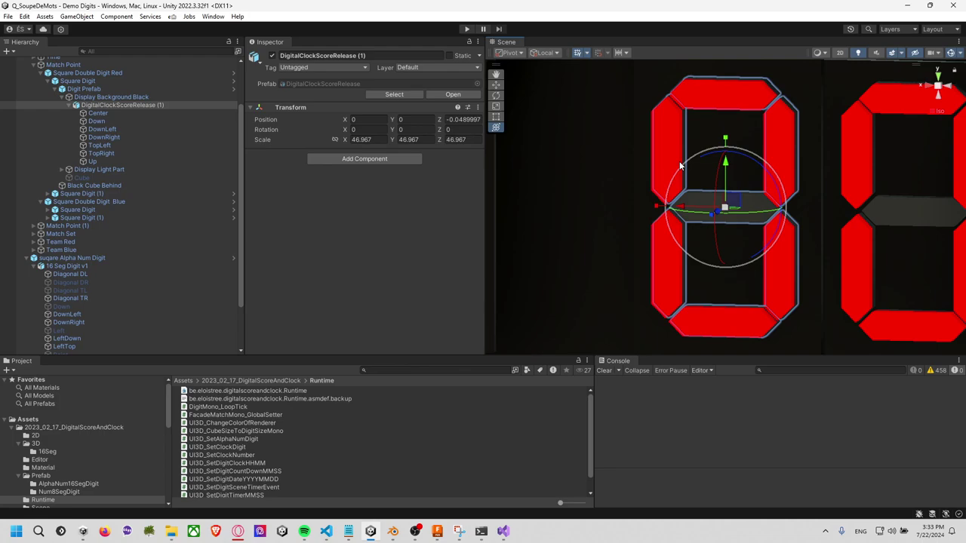
scroll(608, 163, "down", 3)
scroll(608, 163, "down", 2)
mouse_move(608, 163)
left_mouse_down("alt")
mouse_move(635, 179)
mouse_move(701, 139)
left_mouse_up("alt")
left_click(701, 140)
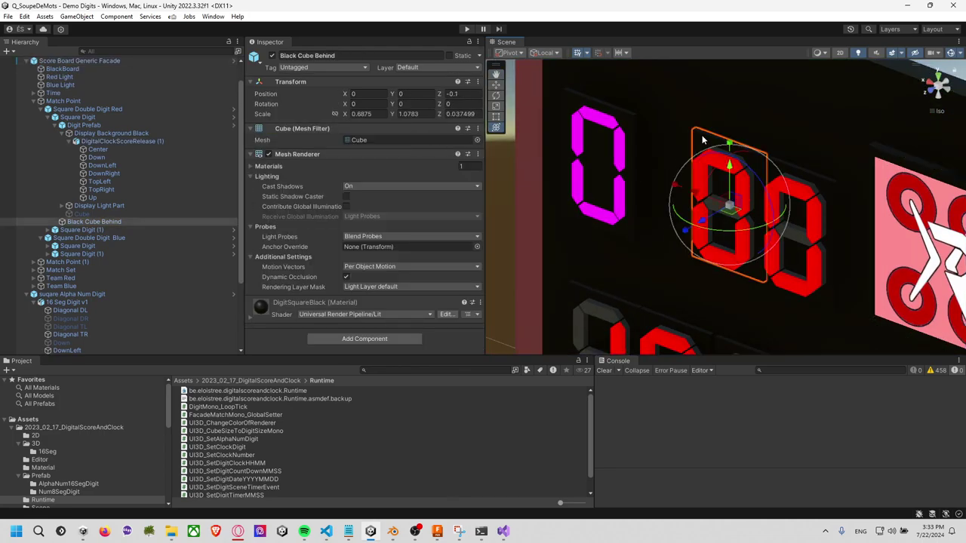
Duplicate Black Cube Behind and move the copy under suqare Alpha Num Digit
left_click(138, 236)
left_click(148, 220)
key("ctrl+d")
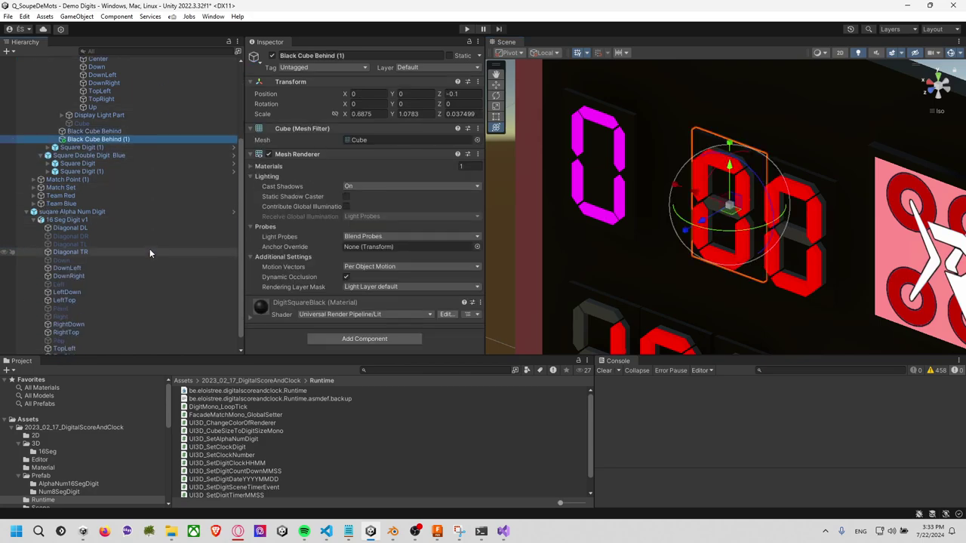
scroll(150, 254, "down", 1)
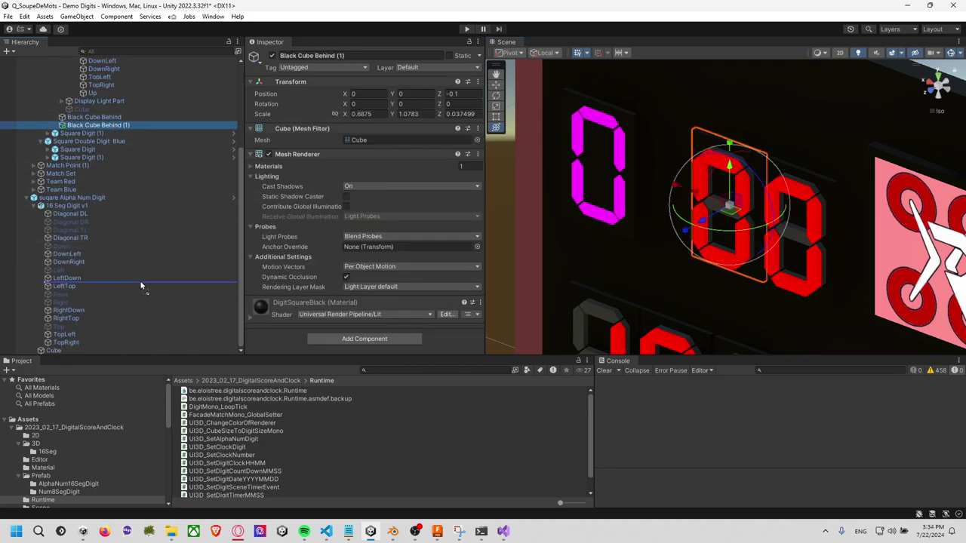
left_click_drag(149, 352, 149, 346)
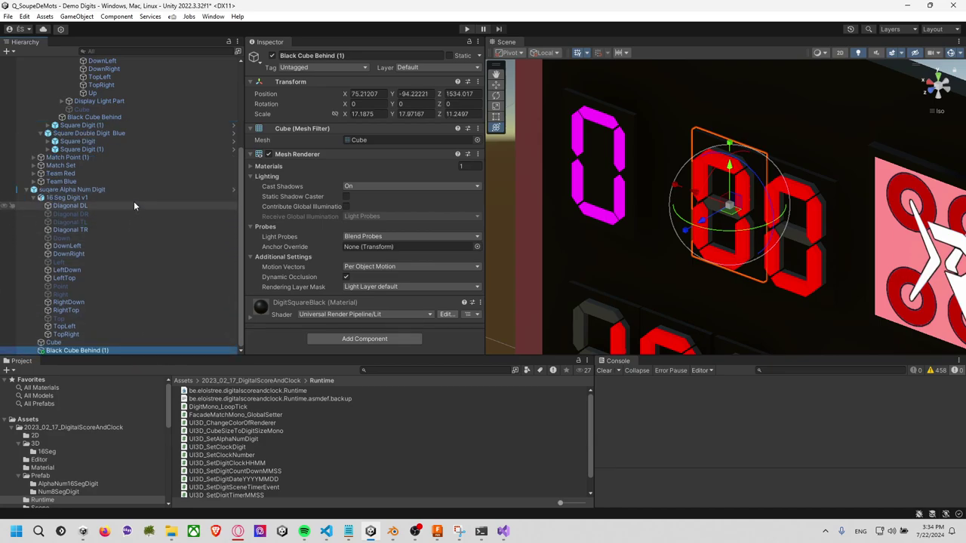
key("f")
Set the cube copy's position to 0, 0, 0
left_click(364, 93)
type("0")
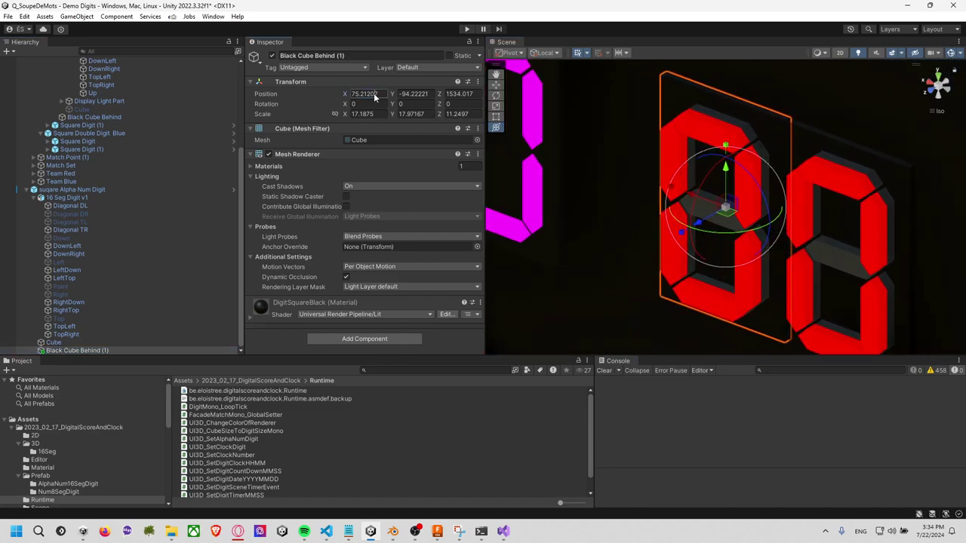
key("Tab")
type("0")
left_click(462, 93)
type("0")
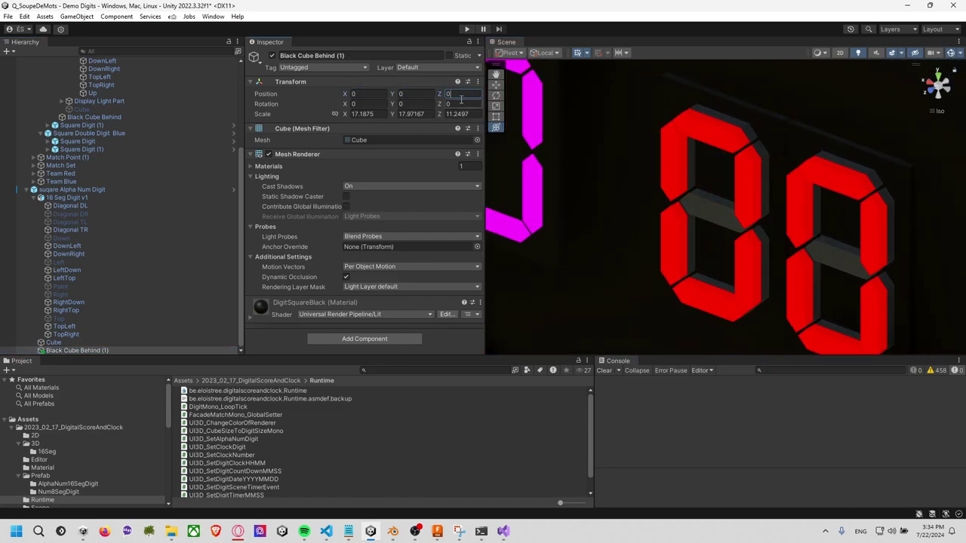
Locate the red digit's top-segment material, DigitLedRed, in the Project window
left_click(688, 133)
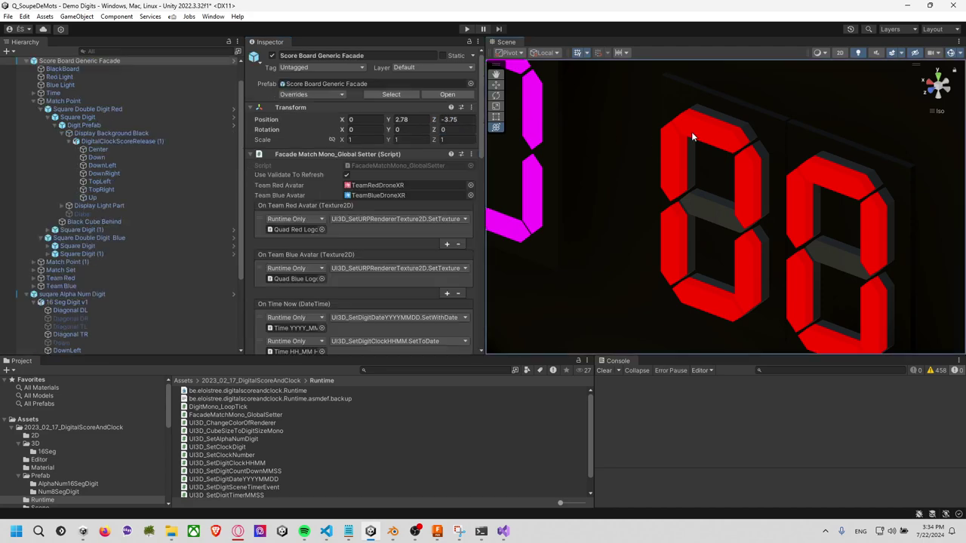
left_click(691, 131)
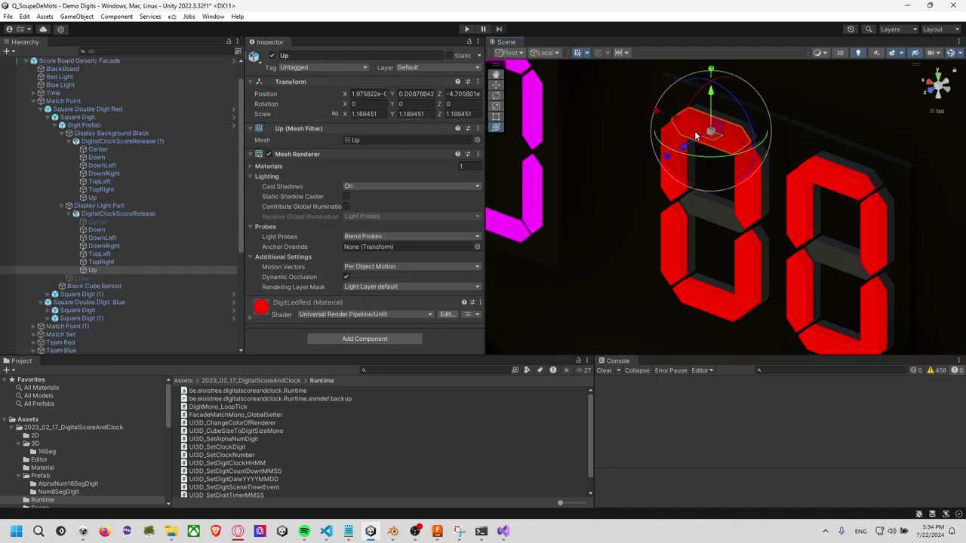
left_click(286, 166)
left_click(365, 181)
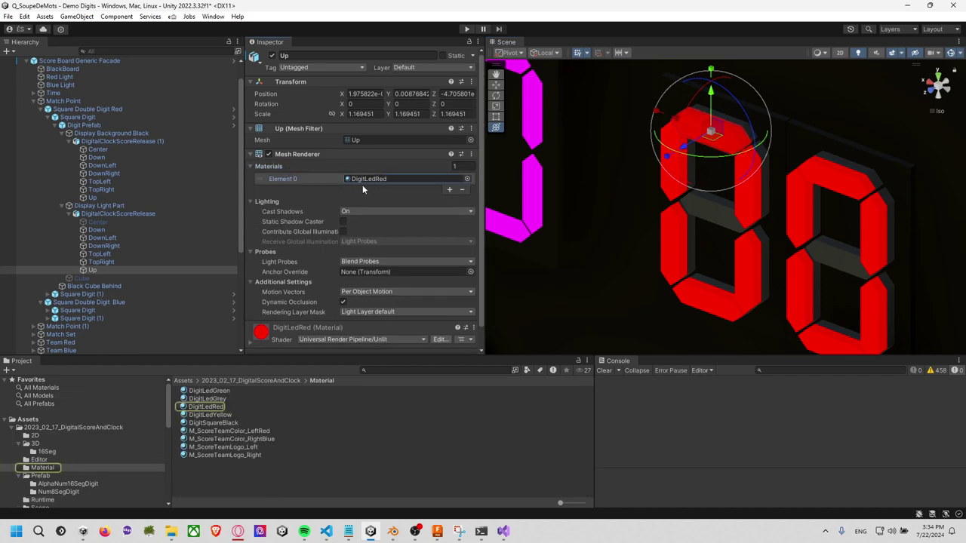
scroll(147, 264, "down", 5)
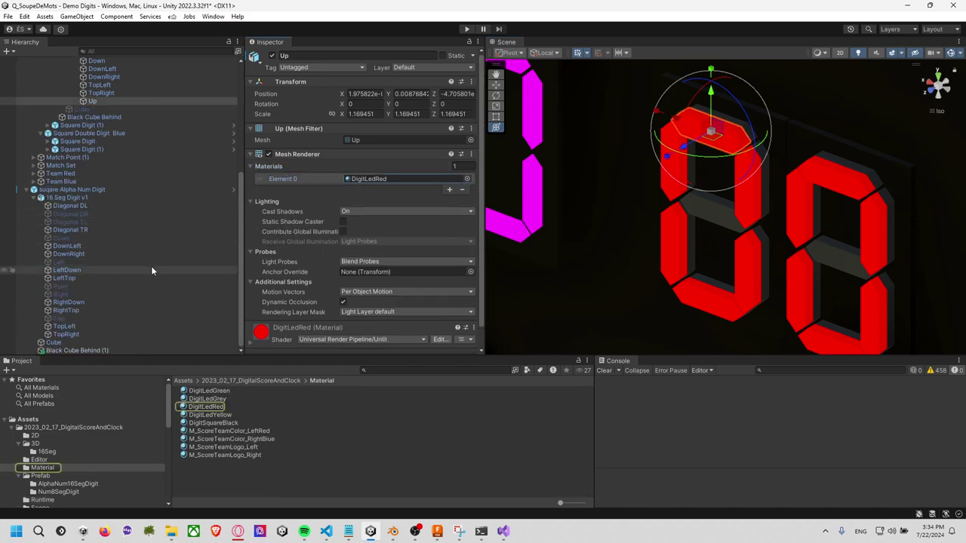
Assign DigitLedRed to every segment piece from Diagonal DL to TopRight and check the result
left_click(103, 205)
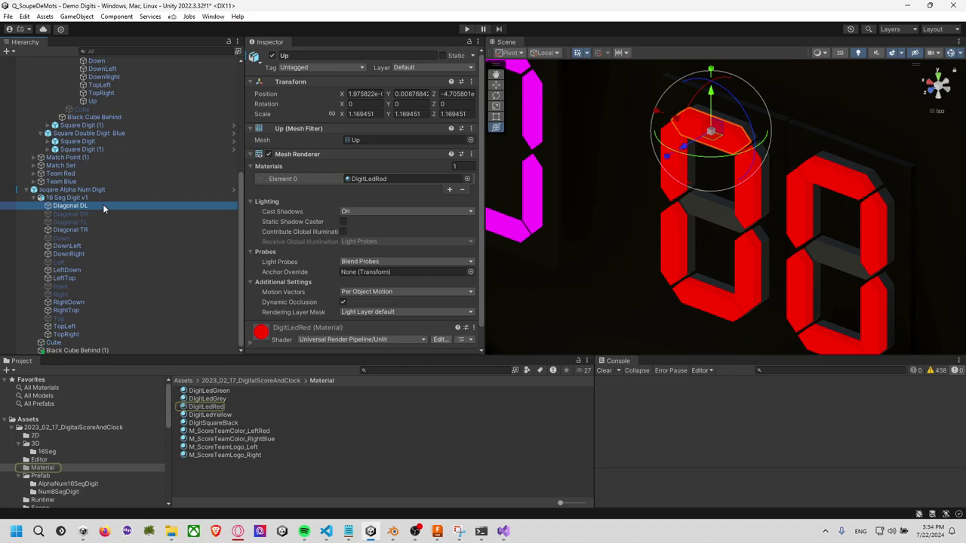
left_click(86, 335, "shift")
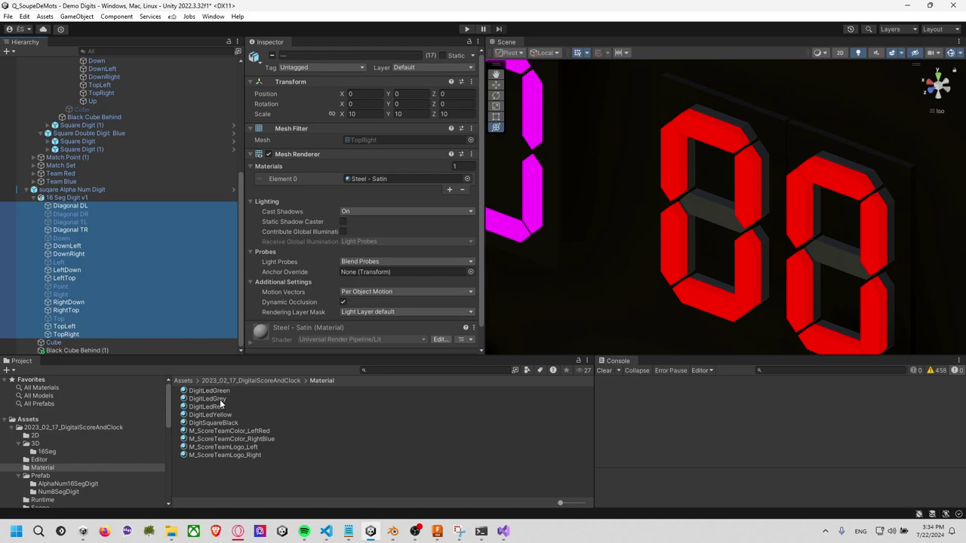
left_click_drag(219, 399, 353, 182)
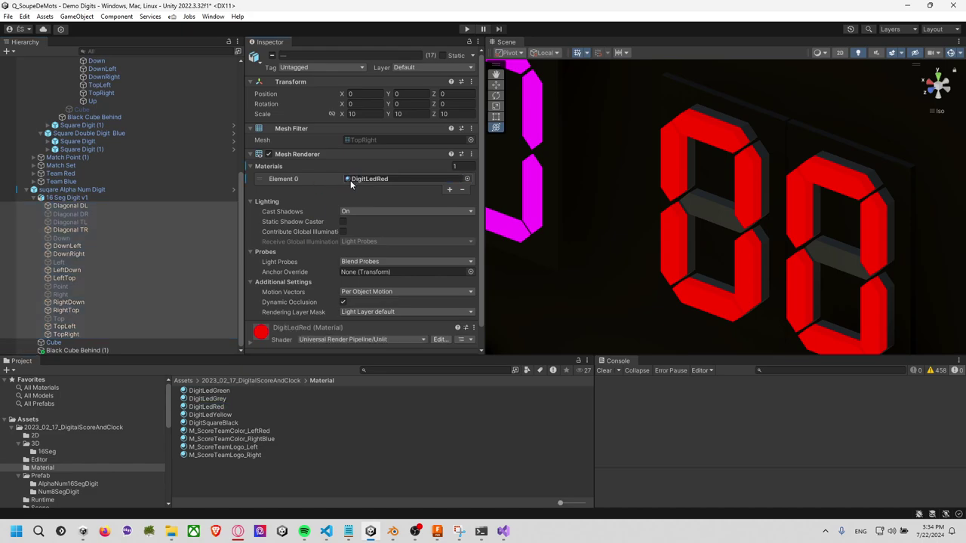
left_click(130, 205)
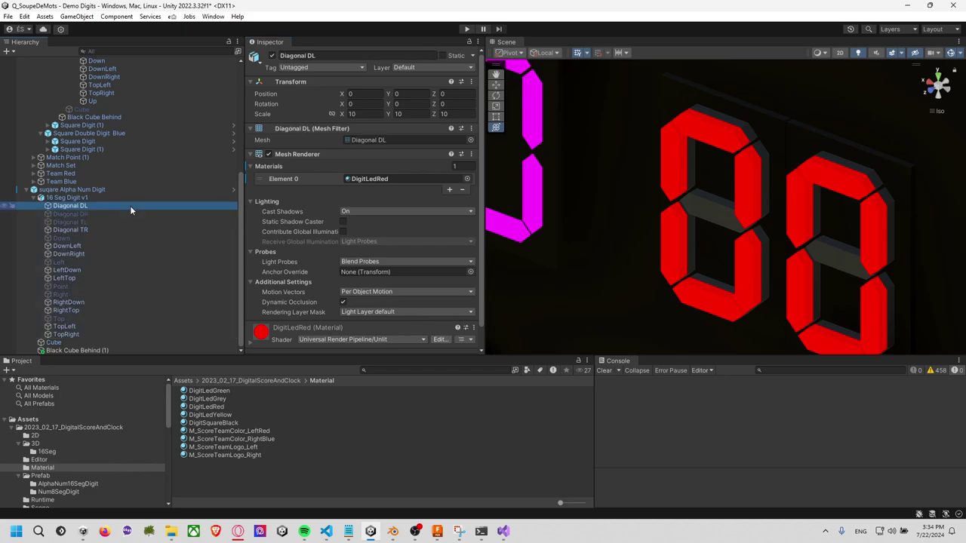
key("f")
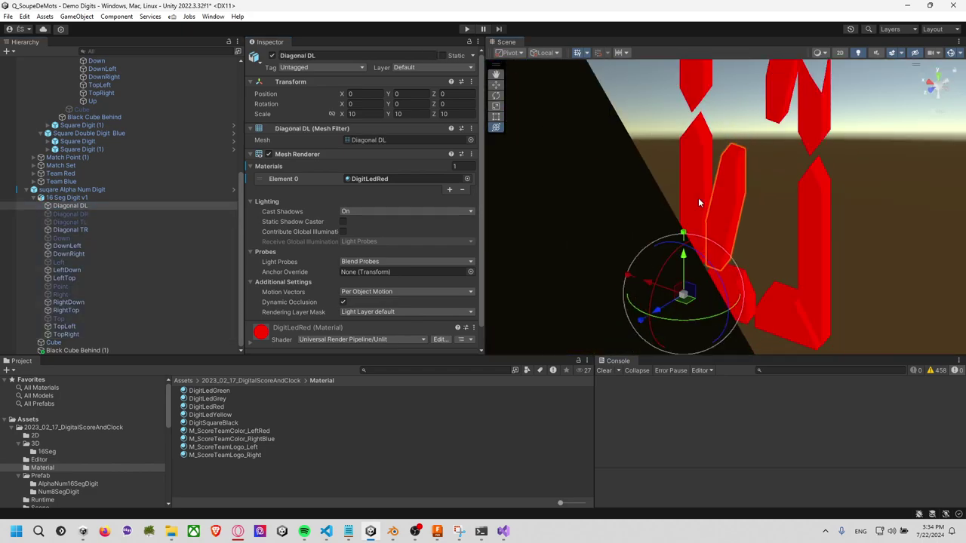
left_click_drag(774, 191, 822, 184, "alt")
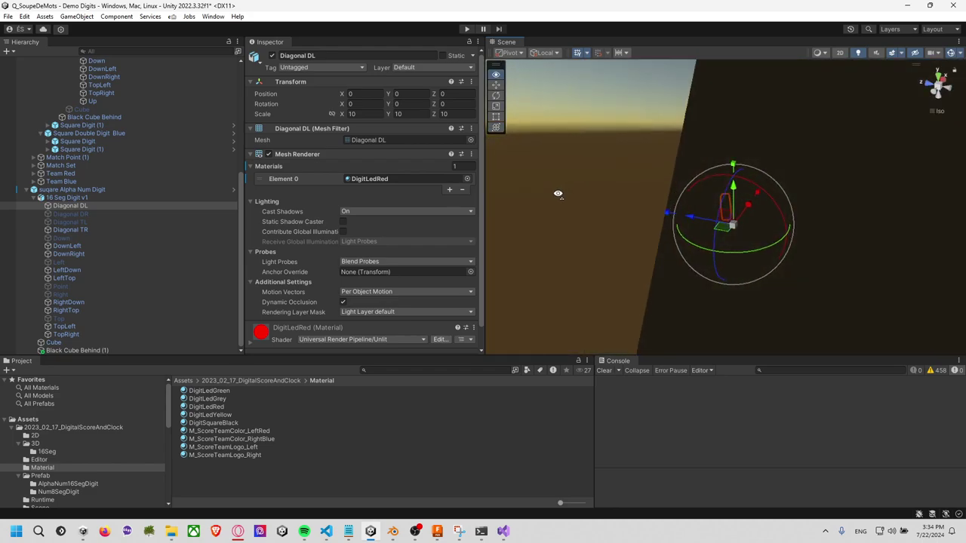
scroll(822, 181, "down", 3)
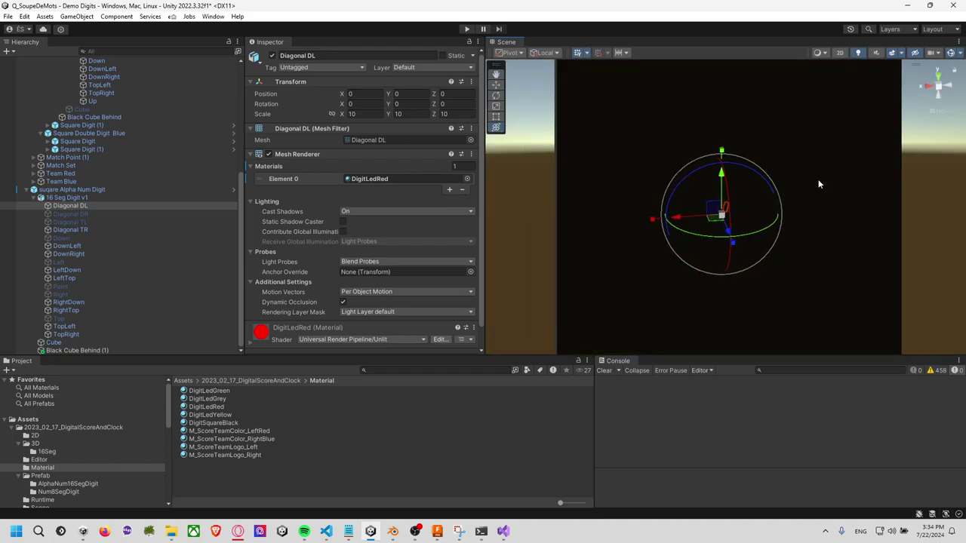
Shrink Black Cube Behind (1) to about 0.78 scale and push it behind the digit
left_click(820, 178)
key("r")
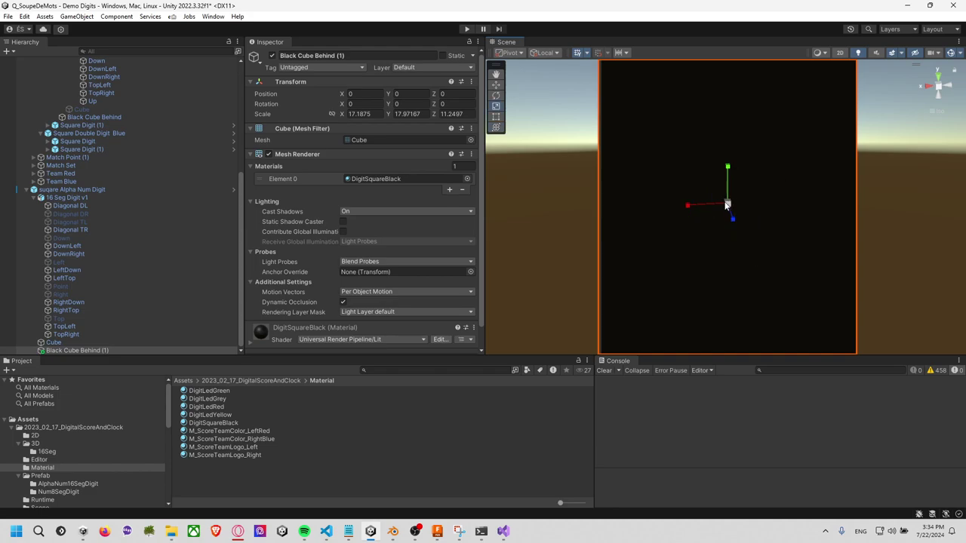
left_click_drag(727, 202, 698, 227)
key("f")
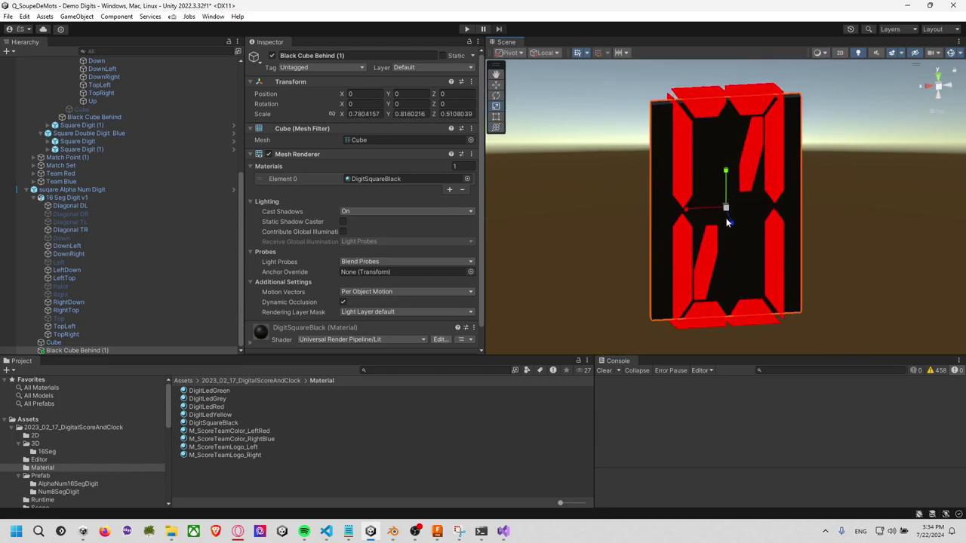
mouse_move(650, 176)
left_mouse_down("alt")
mouse_move(811, 203)
mouse_move(829, 217)
left_mouse_up("alt")
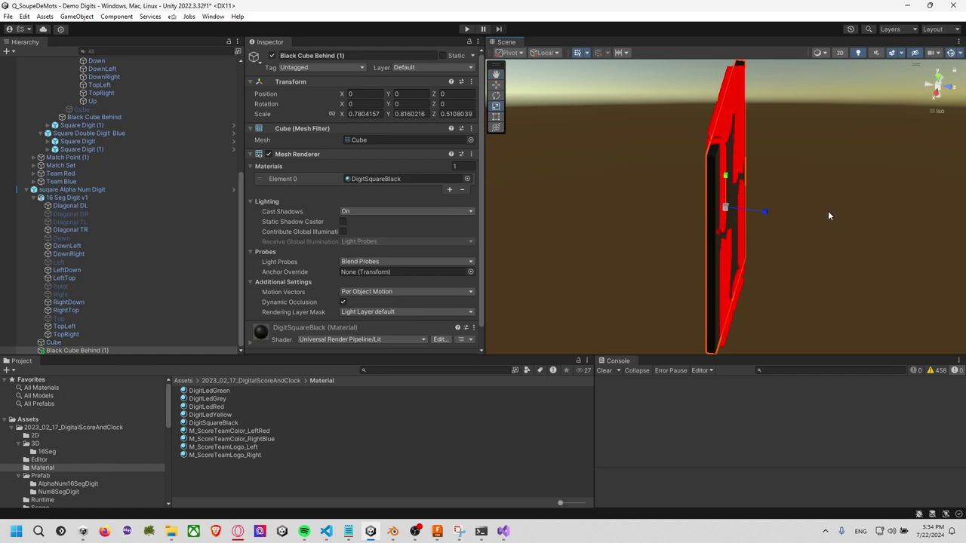
left_click(496, 84)
left_click_drag(762, 213, 601, 108)
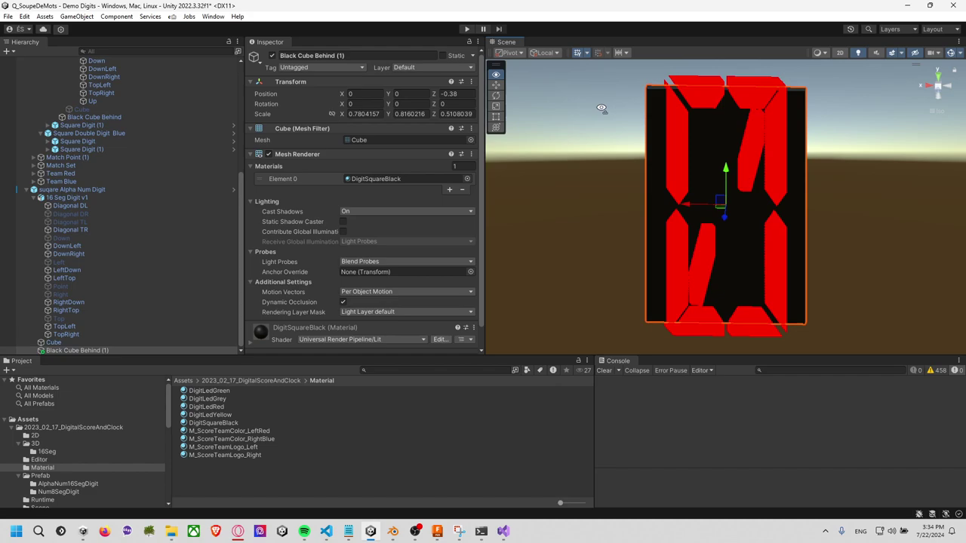
mouse_move(674, 102)
left_mouse_down("alt")
mouse_move(722, 175)
mouse_move(737, 158)
left_mouse_up("alt")
In front view, drag the cube's top, bottom and left edges to frame the digit
key("t")
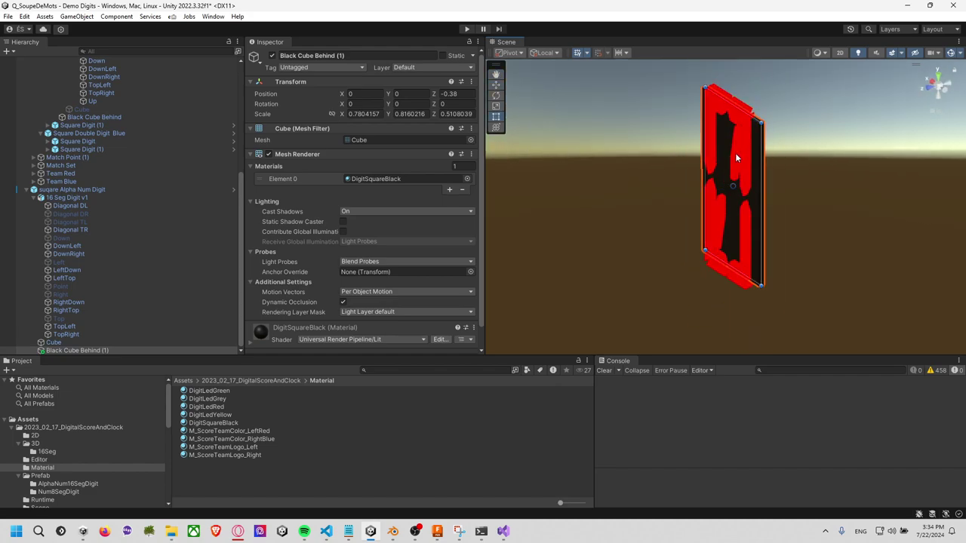
left_click(930, 91)
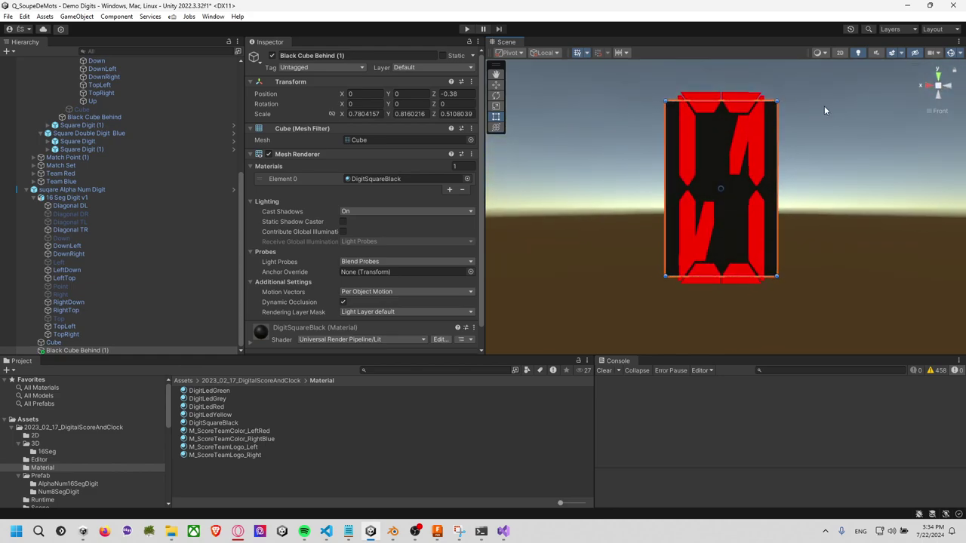
left_click_drag(765, 101, 773, 88)
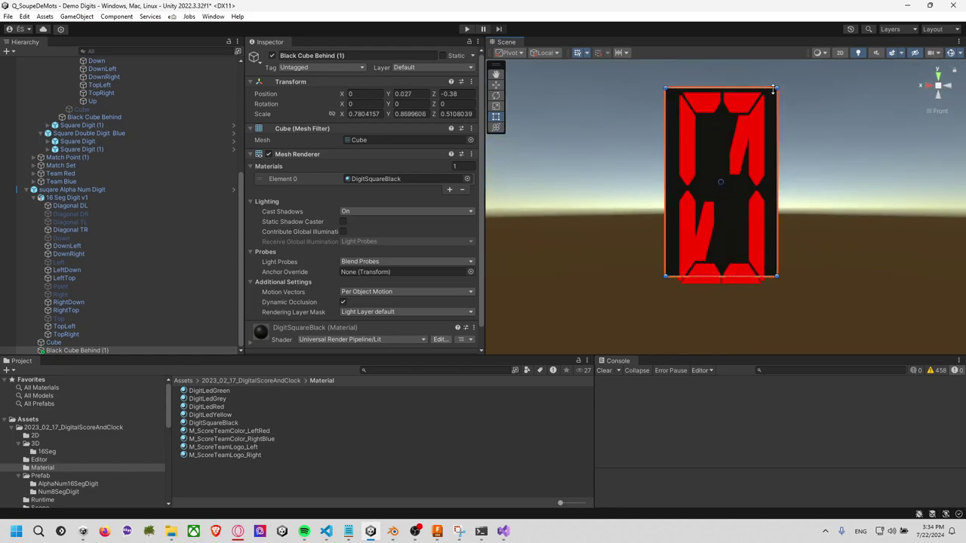
left_click_drag(759, 276, 762, 287)
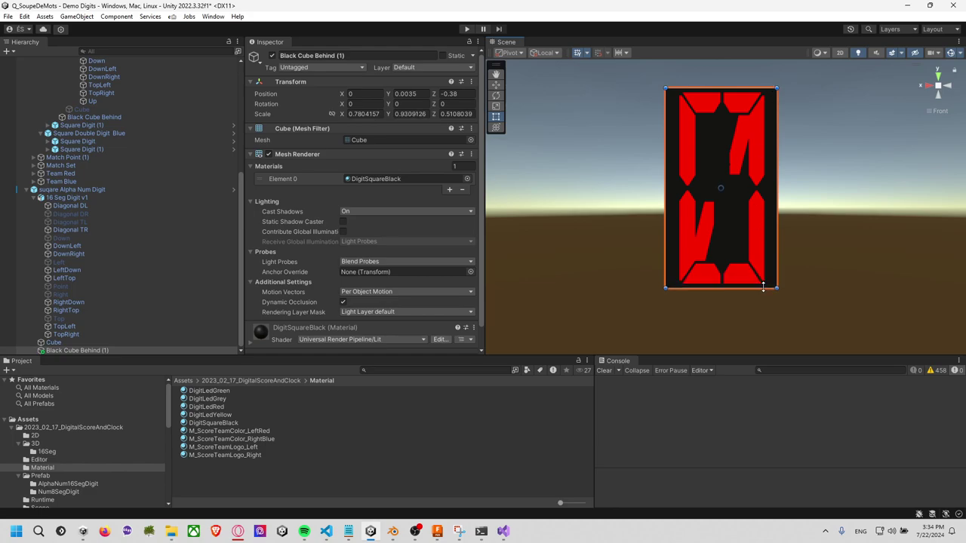
left_click_drag(746, 89, 746, 86)
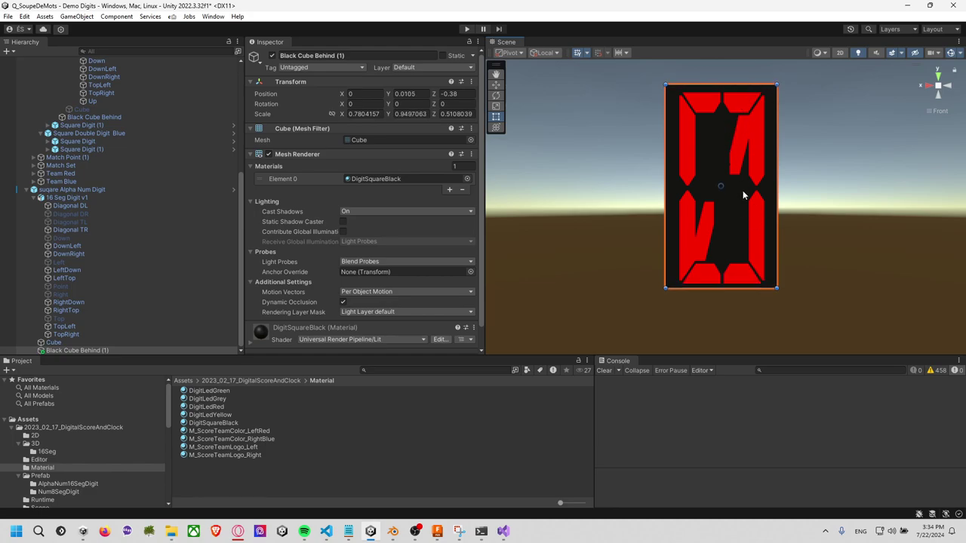
left_click_drag(762, 288, 762, 293)
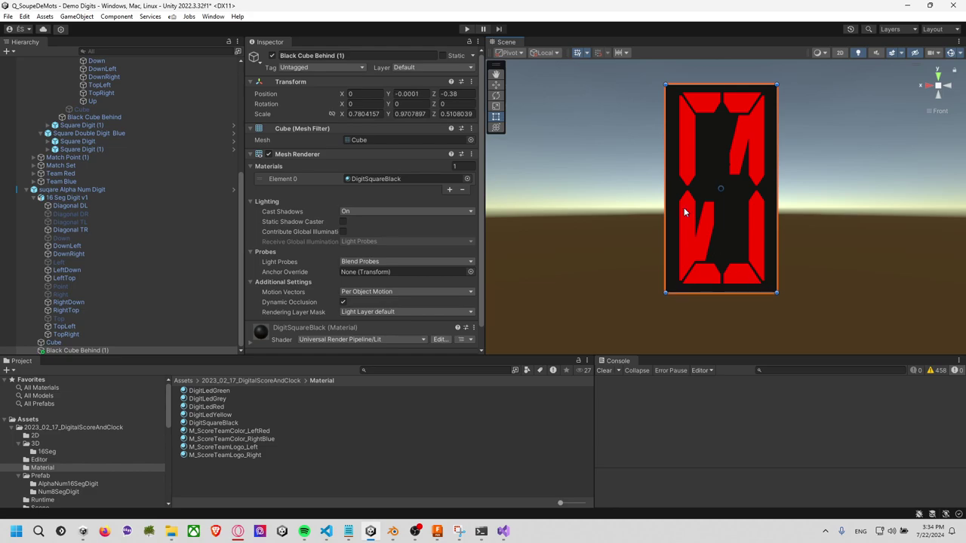
left_click_drag(667, 196, 663, 195)
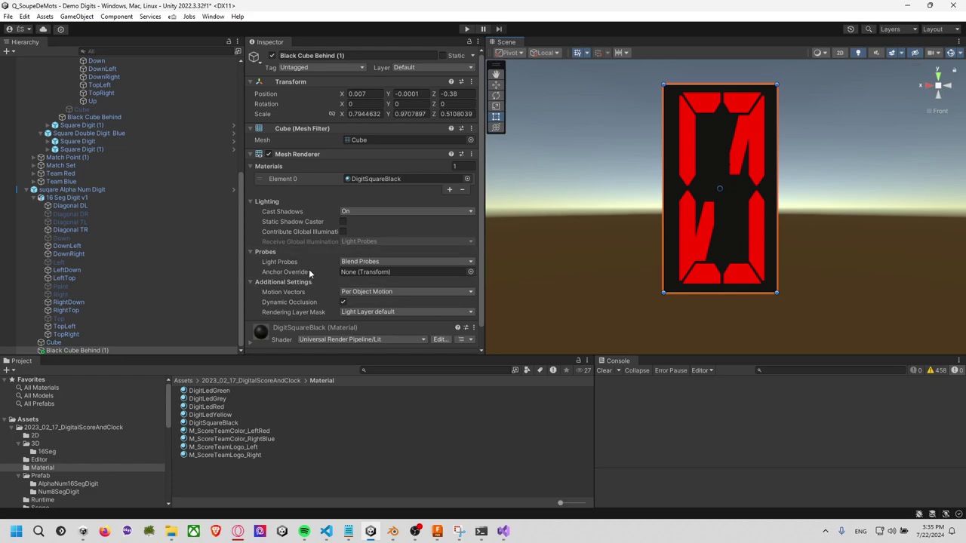
mouse_move(917, 176)
left_mouse_down("alt")
mouse_move(847, 211)
mouse_move(813, 189)
left_mouse_up("alt")
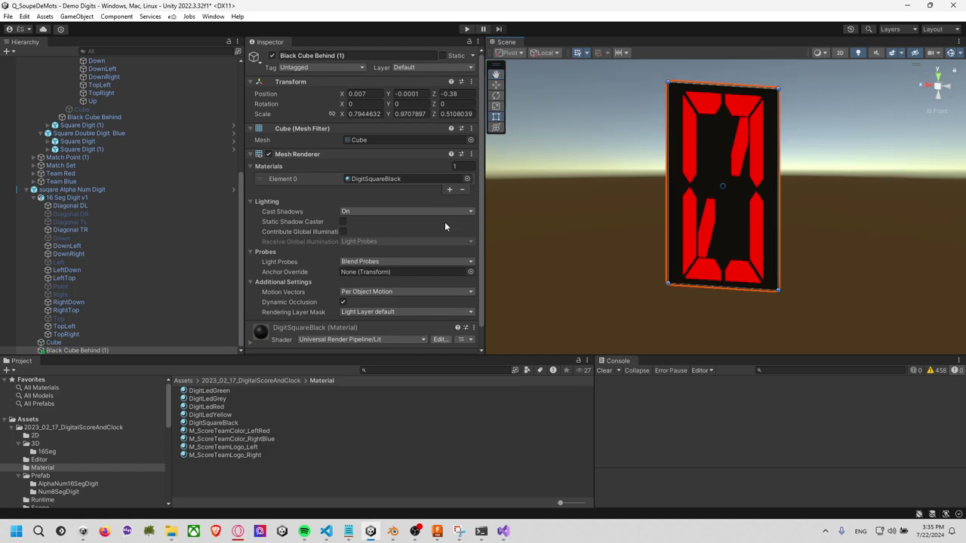
left_click(129, 190)
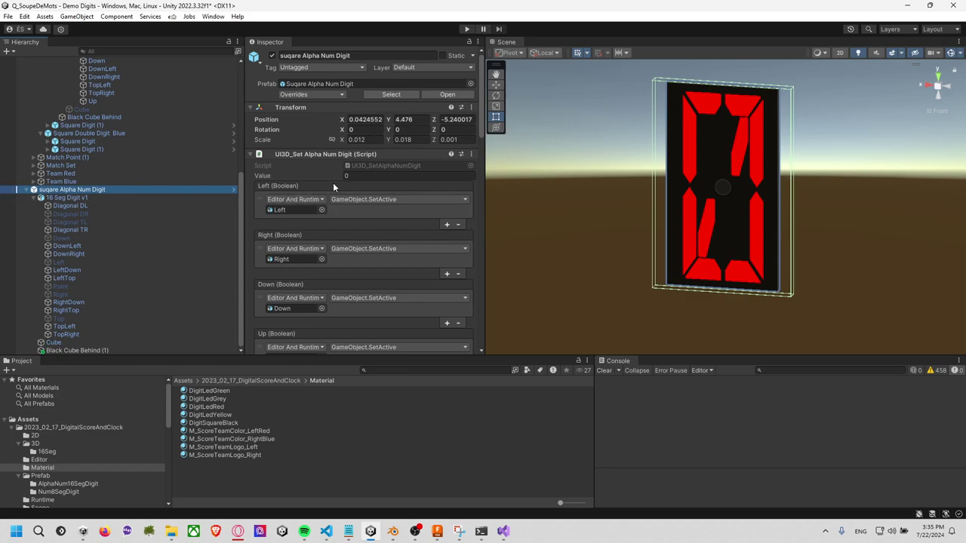
Set Digit Height Size and Digit Width Size to 1 in the Cube Size To Digit Size script
scroll(326, 193, "down", 5)
scroll(326, 195, "down", 3)
scroll(327, 200, "down", 3)
scroll(310, 200, "down", 3)
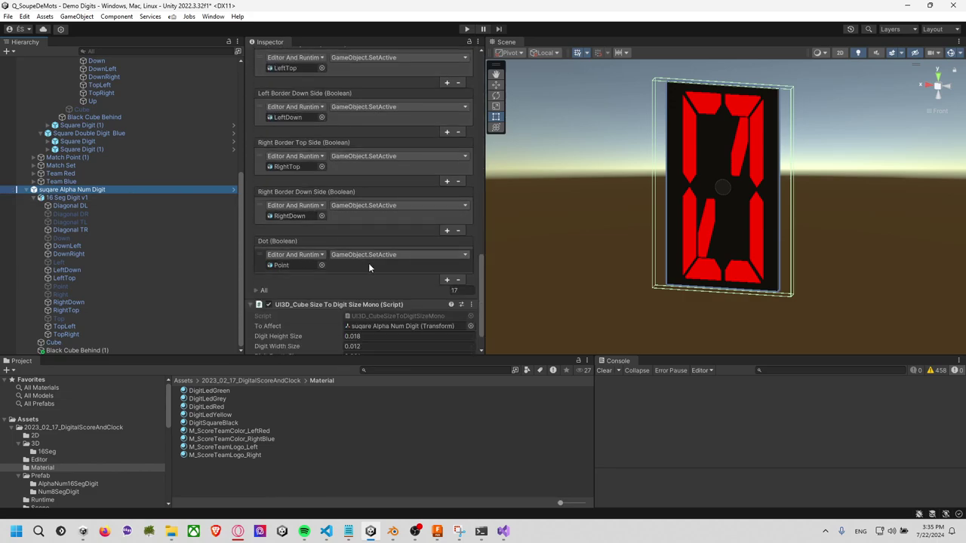
scroll(368, 262, "down", 2)
left_click(380, 302)
type("1")
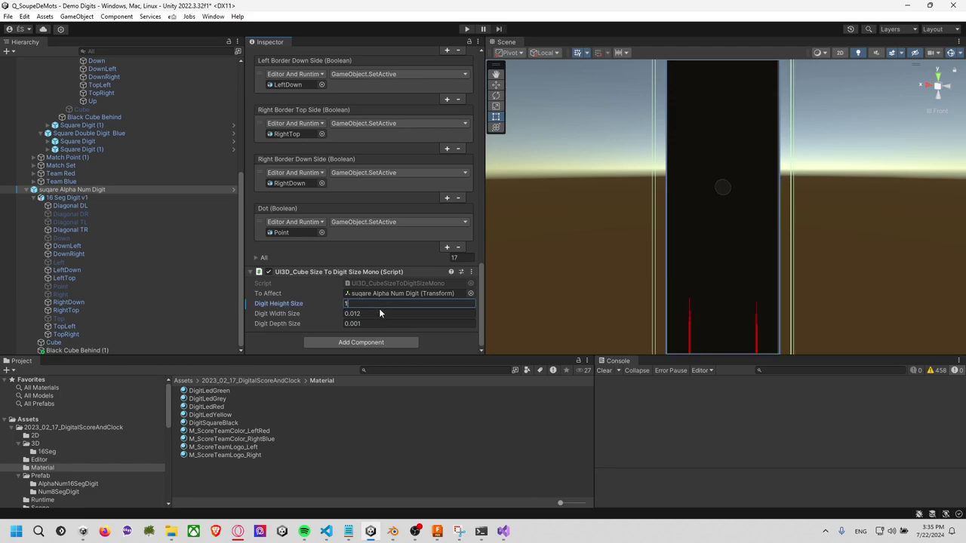
left_click(379, 314)
type("1")
key("Return")
Frame the enlarged digit and view it from above, then select the Cube object
left_click(187, 221)
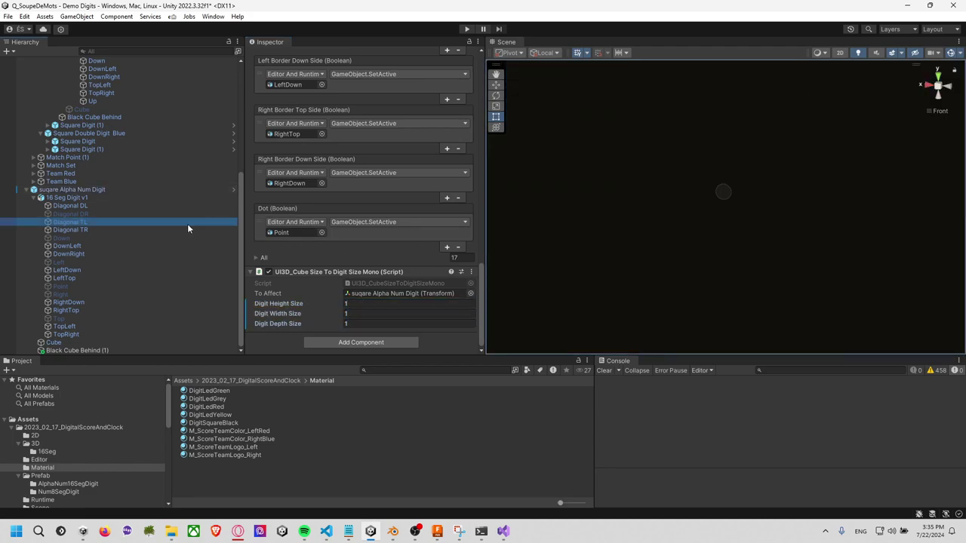
left_click(173, 191)
key("f")
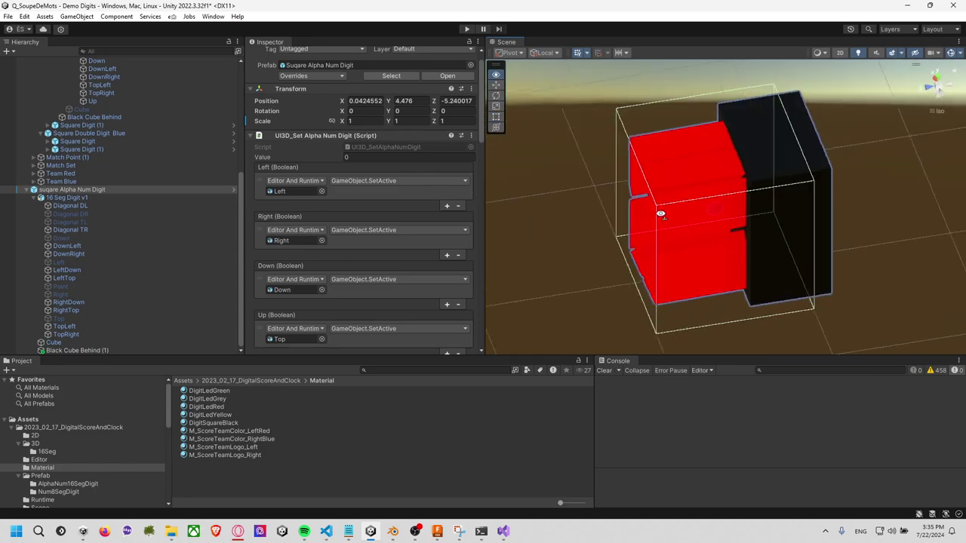
mouse_move(574, 226)
left_mouse_down("alt")
mouse_move(599, 233)
mouse_move(845, 180)
left_mouse_up("alt")
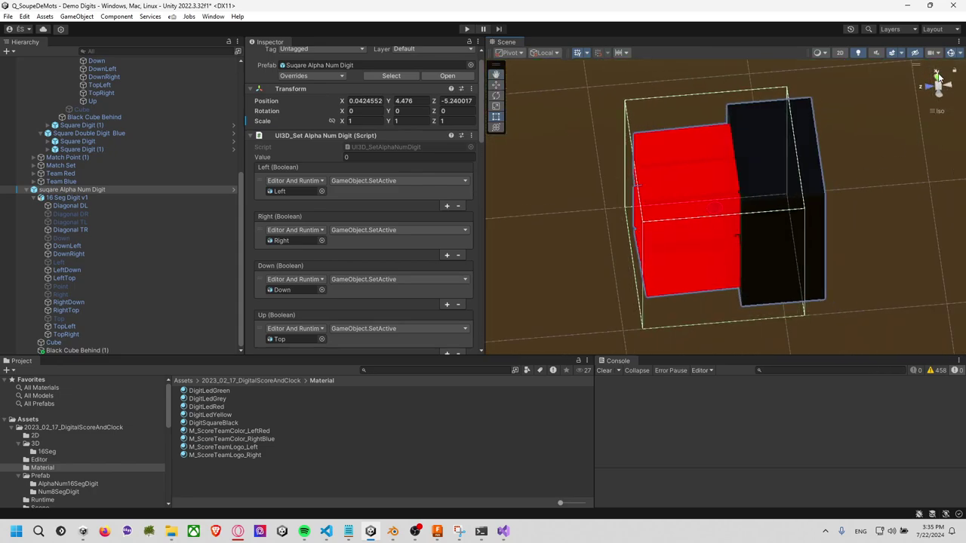
left_click(938, 78)
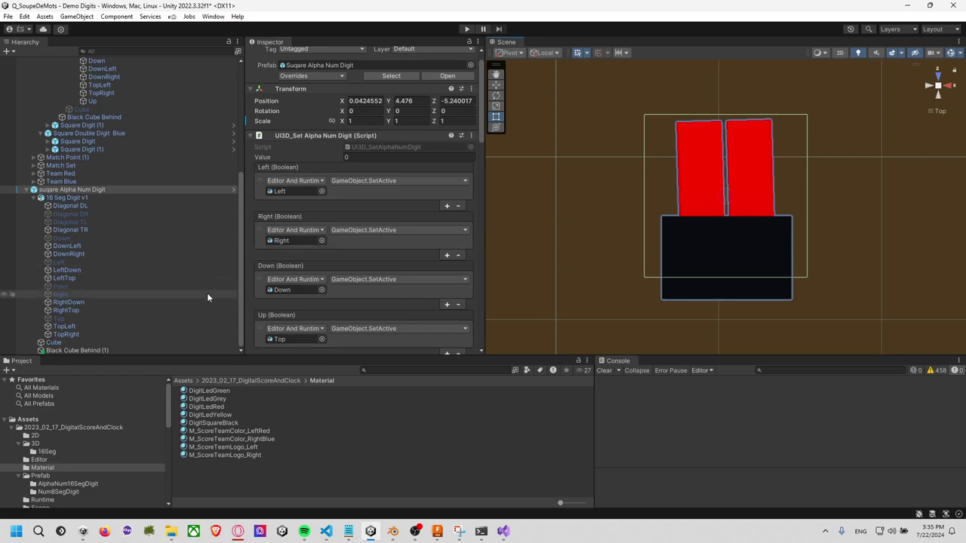
left_click(146, 340)
scroll(340, 178, "up", 1)
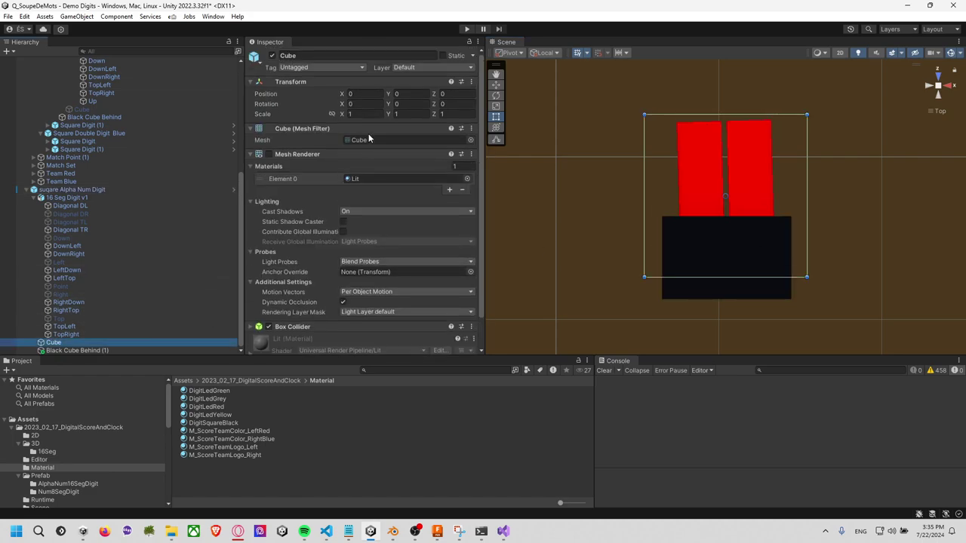
Reset Black Cube Behind (1) scale to 1, 1, 1
left_click(145, 351)
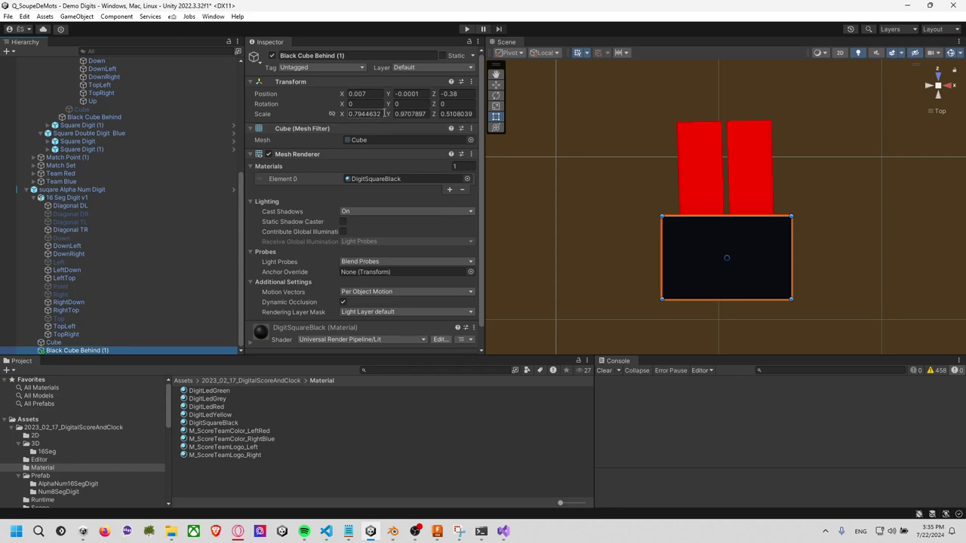
left_click(383, 114)
type("1")
key("Tab")
type("1")
left_click(452, 114)
type("1")
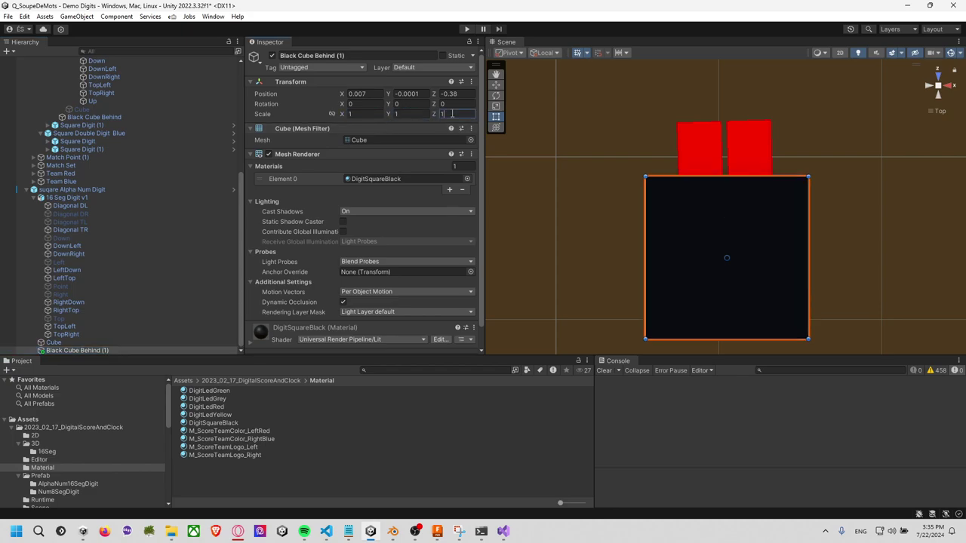
Set the backing cube's position to 0, 0, -0.5 and its Z scale to 0.5
left_click(359, 93)
type("0")
key("Tab")
type("0")
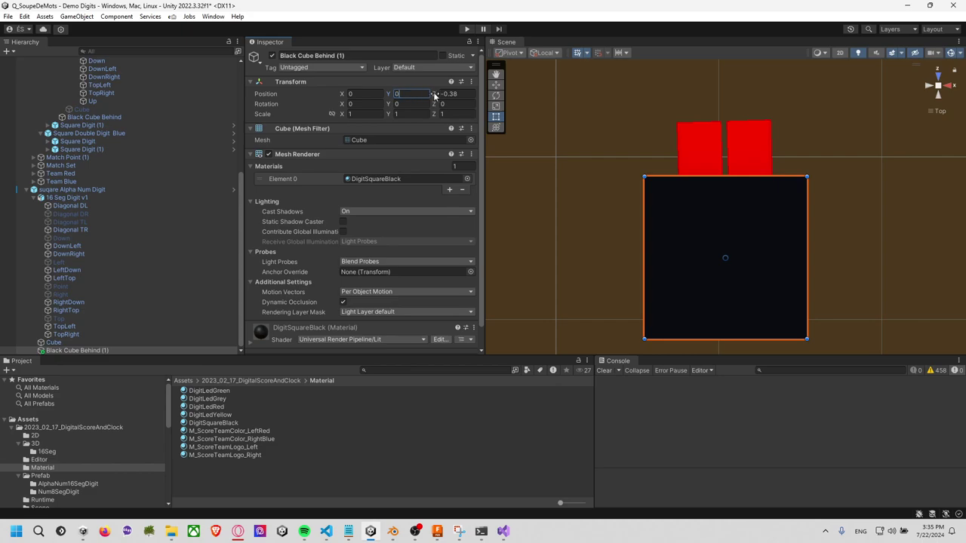
left_click(451, 93)
type("0")
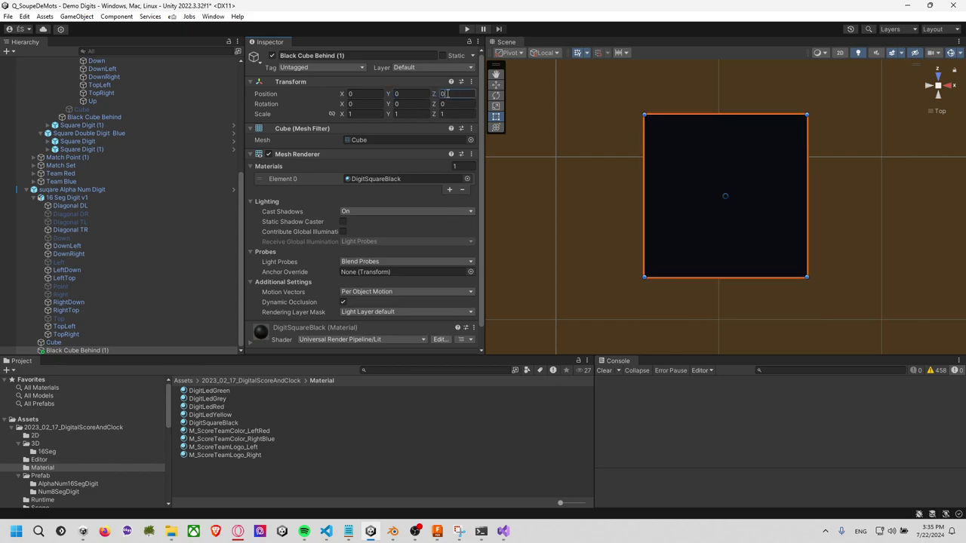
type(".5")
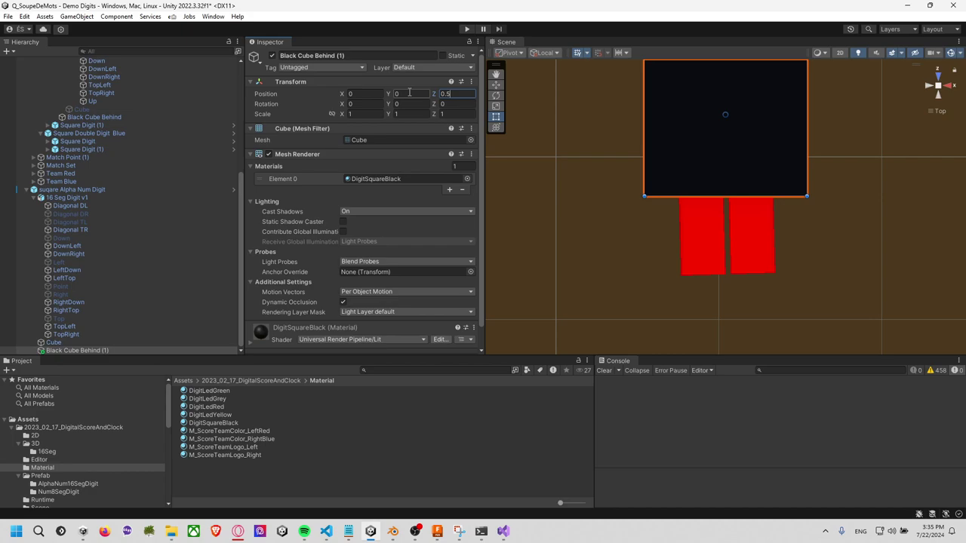
key("Home")
type("-")
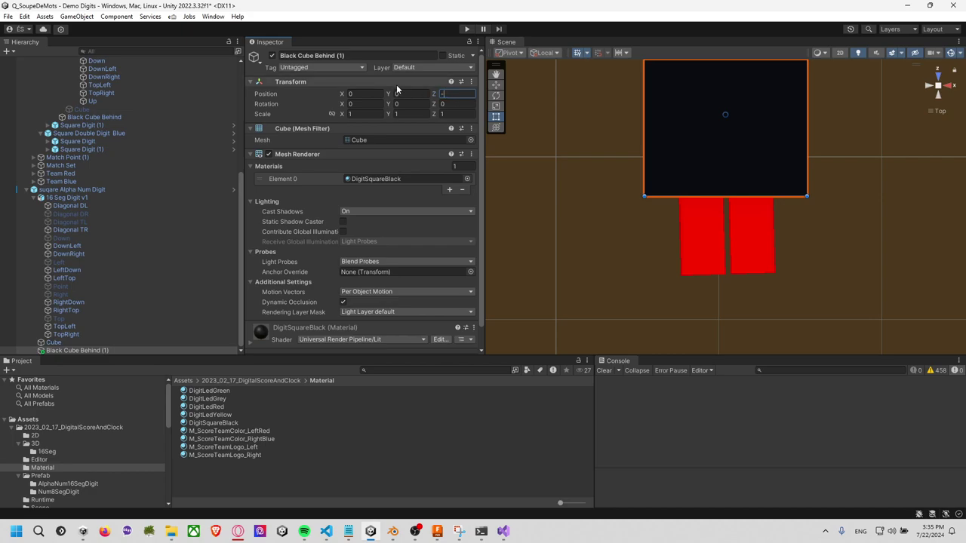
left_click(456, 114)
type("0")
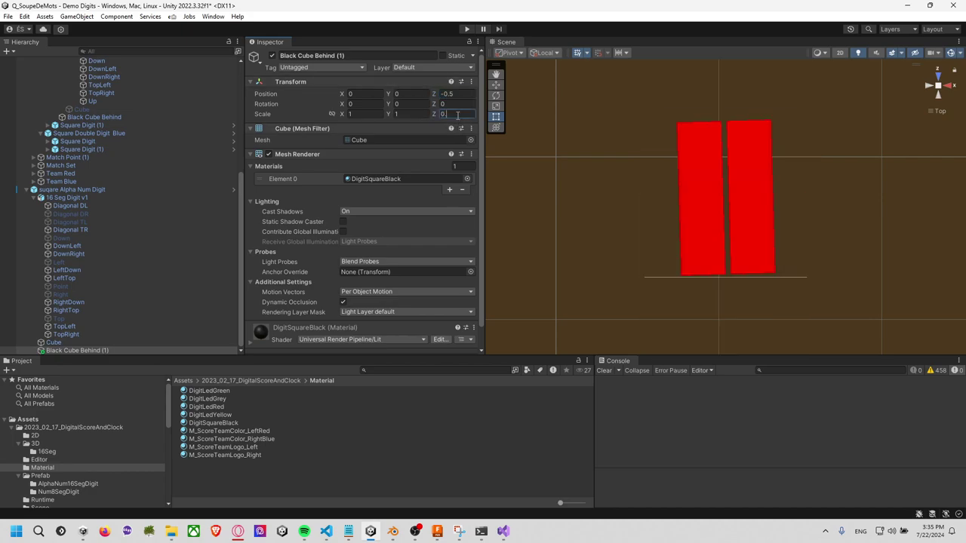
type(".5")
Correct the backing cube's Z position to -0.25 and check it from the front
left_click_drag(724, 204, 784, 181, "alt")
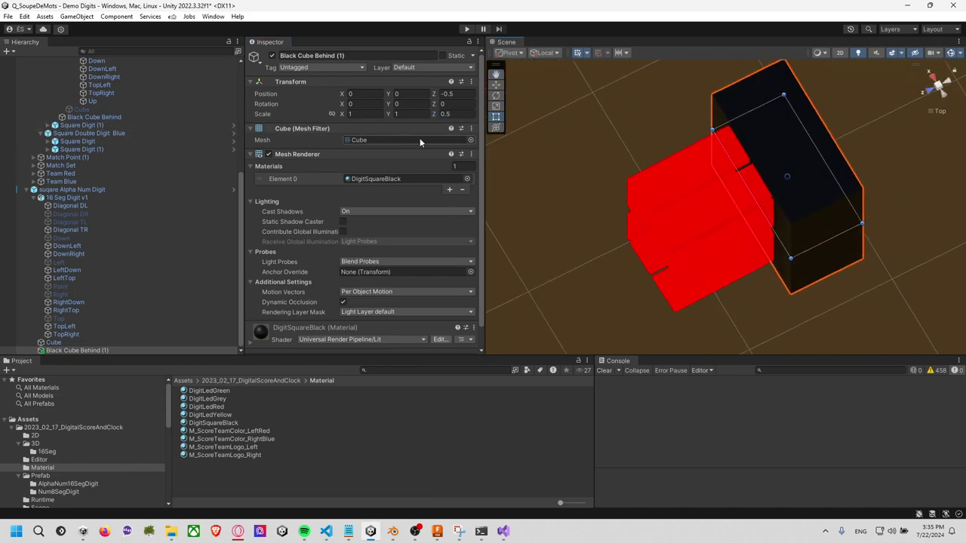
left_click(457, 94)
type("0")
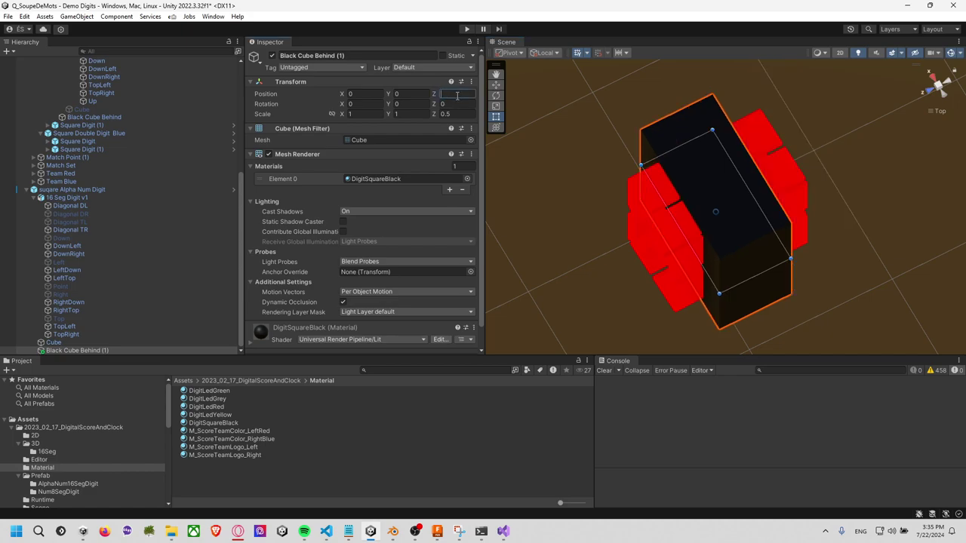
type(".25")
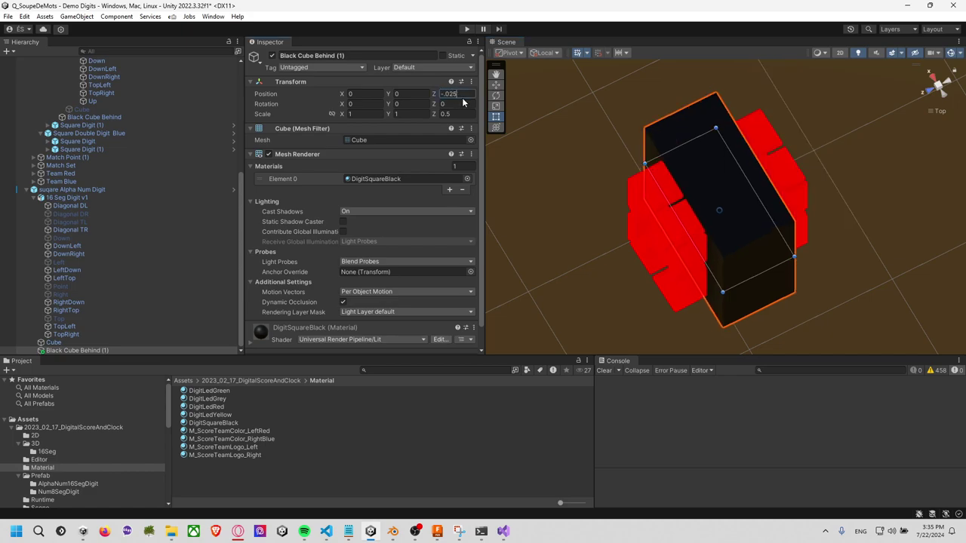
key("ctrl+a")
type("-0.25")
left_click(857, 169)
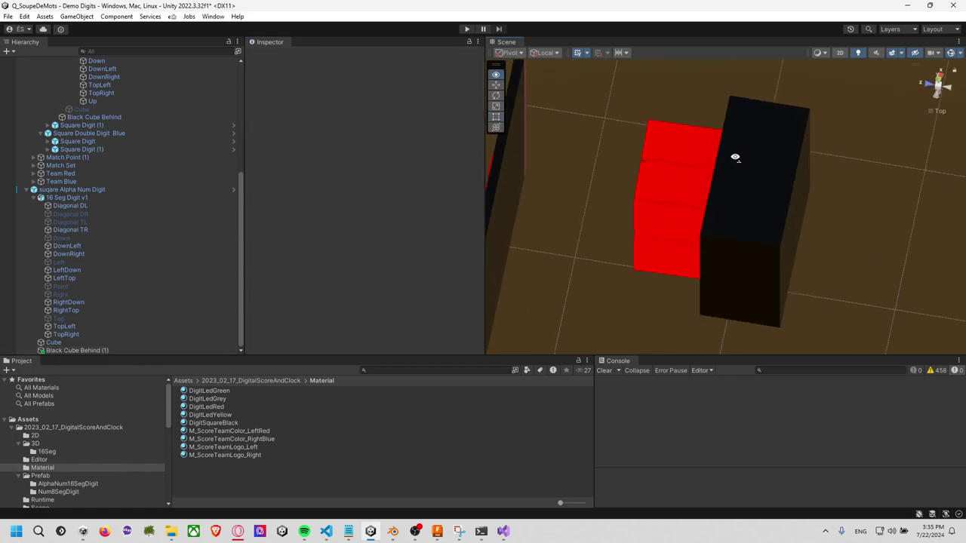
left_click_drag(857, 169, 679, 196, "alt")
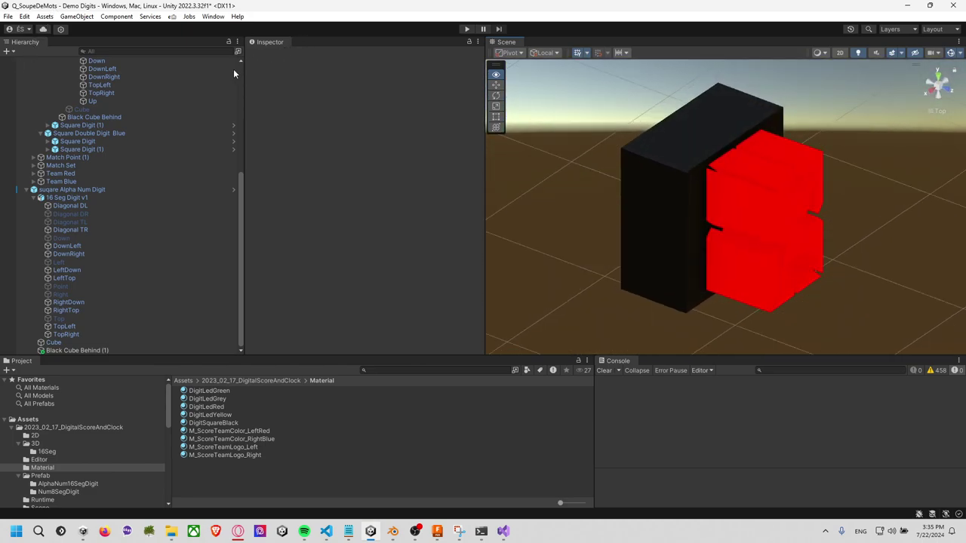
left_click_drag(294, 40, 140, 147, "alt")
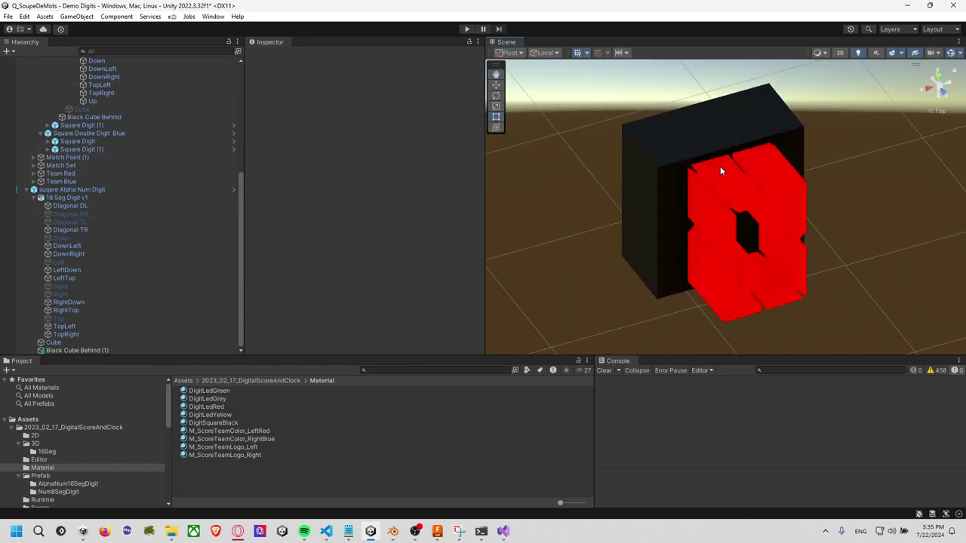
left_click(685, 134)
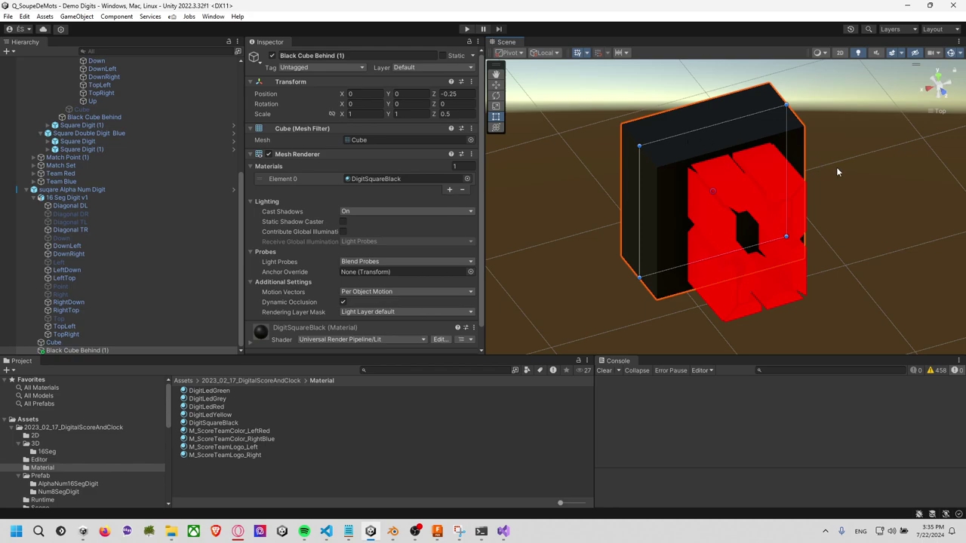
left_click_drag(836, 172, 453, 227, "alt")
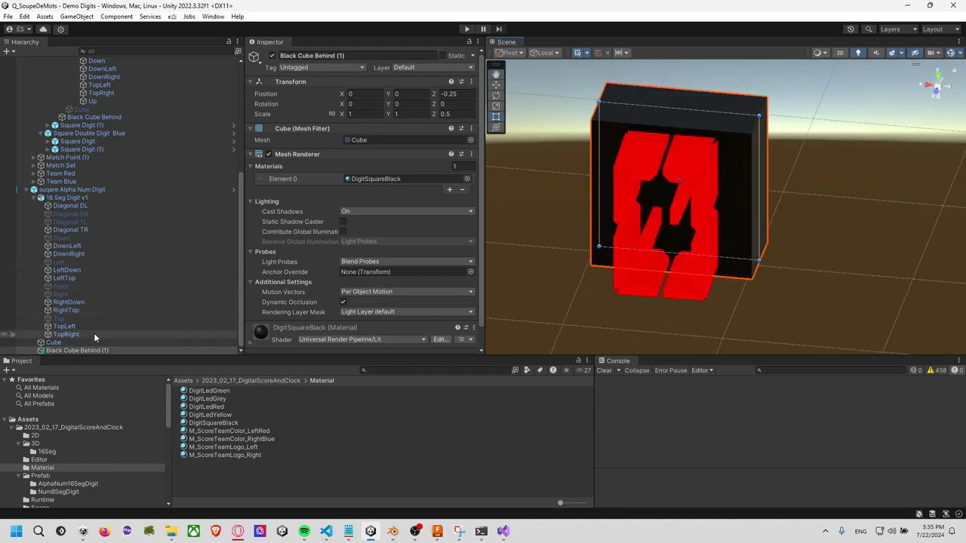
Rename the cube to Black Cube Behind and compare it with the digit's child objects
left_click(69, 351)
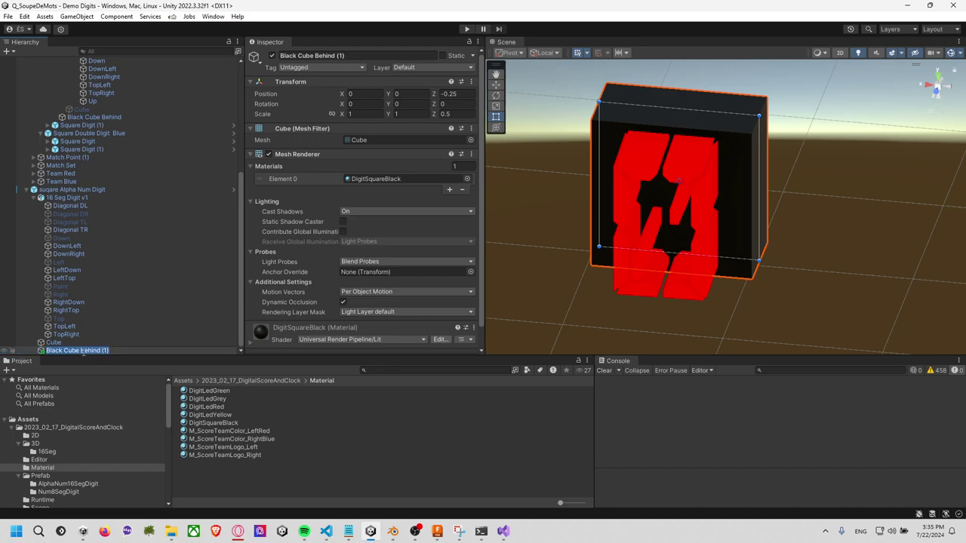
key("Return")
left_click(133, 342)
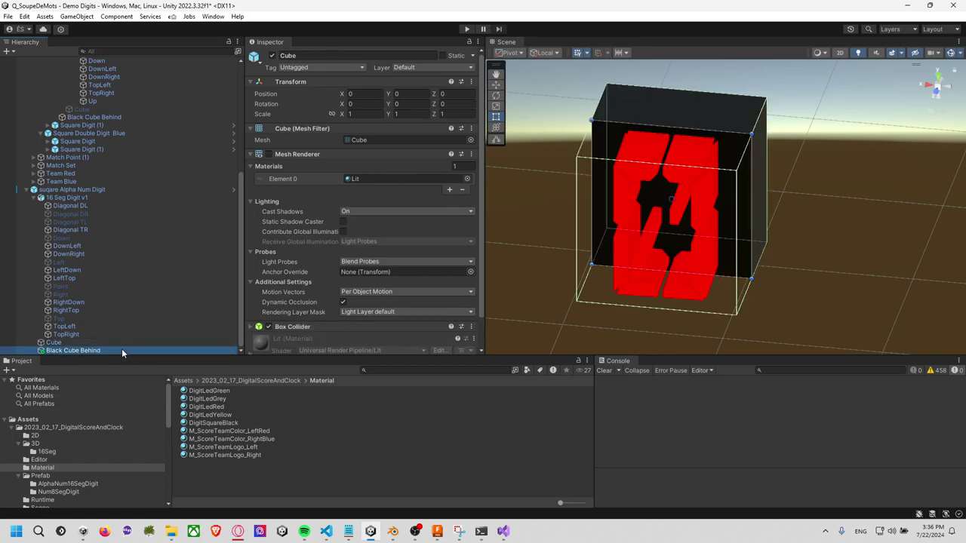
left_click(121, 349)
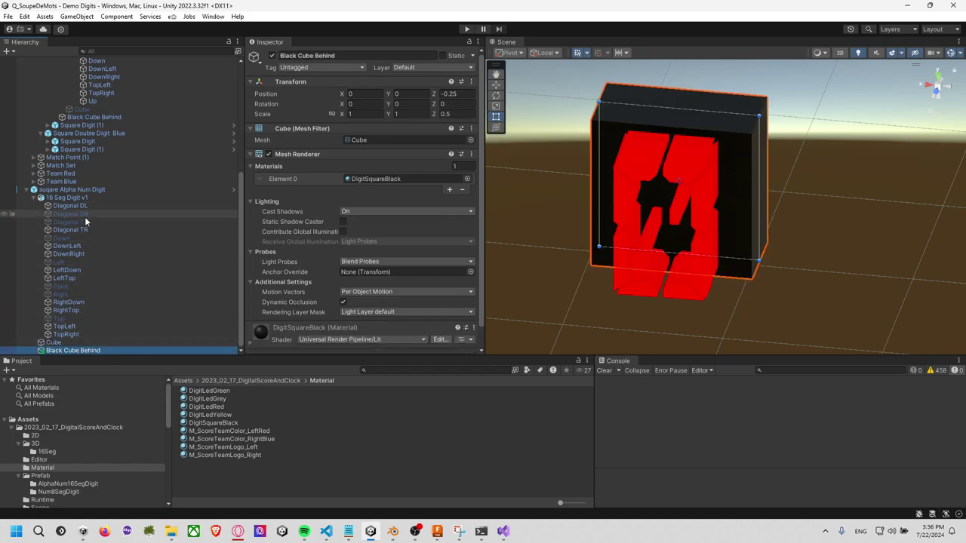
left_click(91, 190)
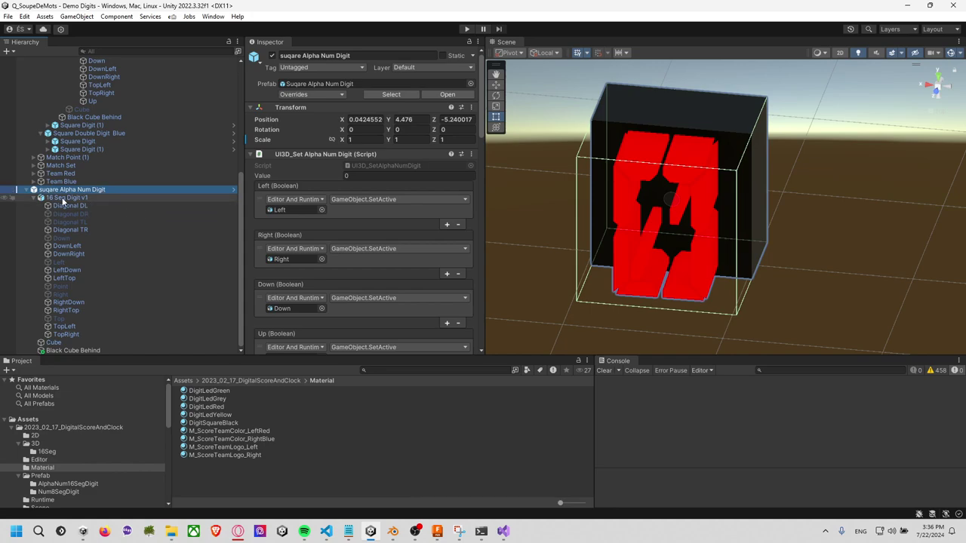
left_click(34, 198)
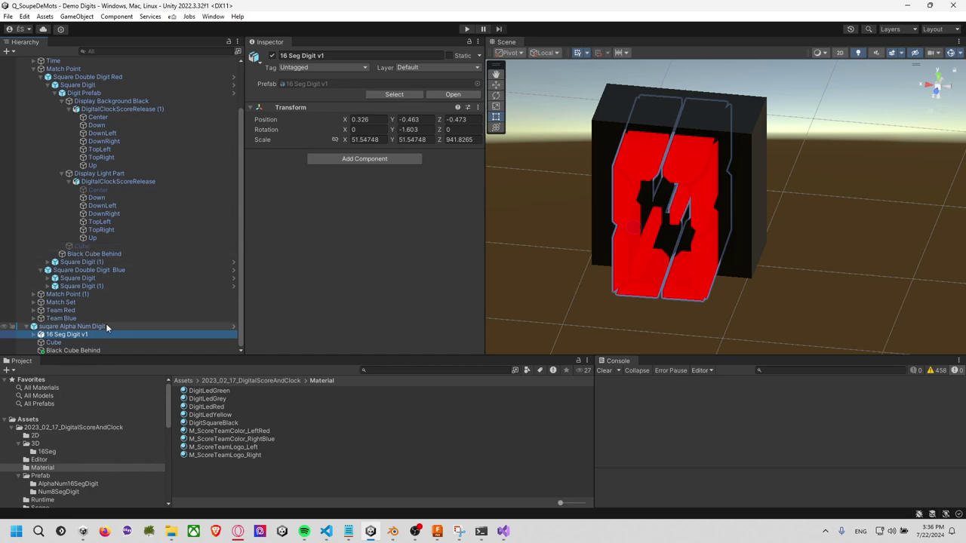
left_click(97, 349)
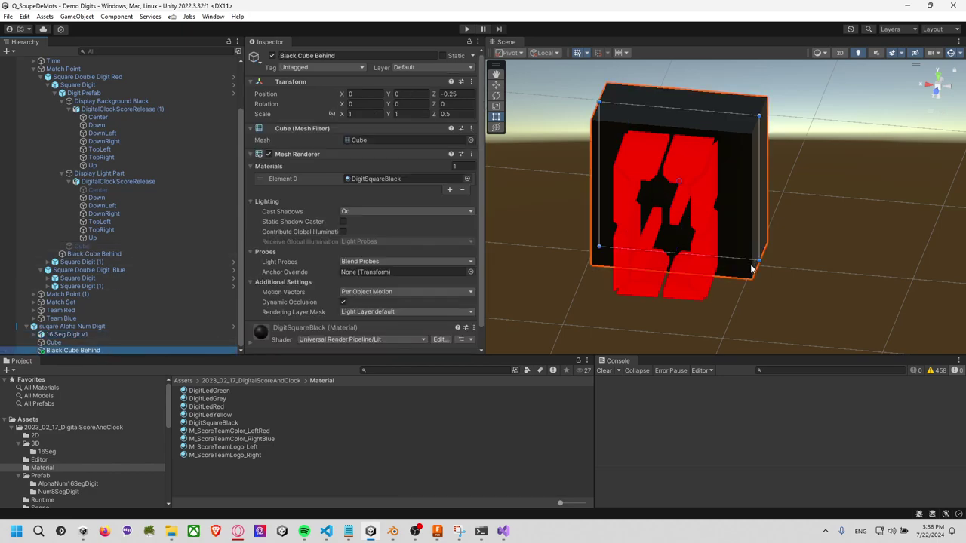
Orbit around the backing cube and review the suqare Alpha Num Digit's Inspector
left_click_drag(664, 219, 744, 221, "alt")
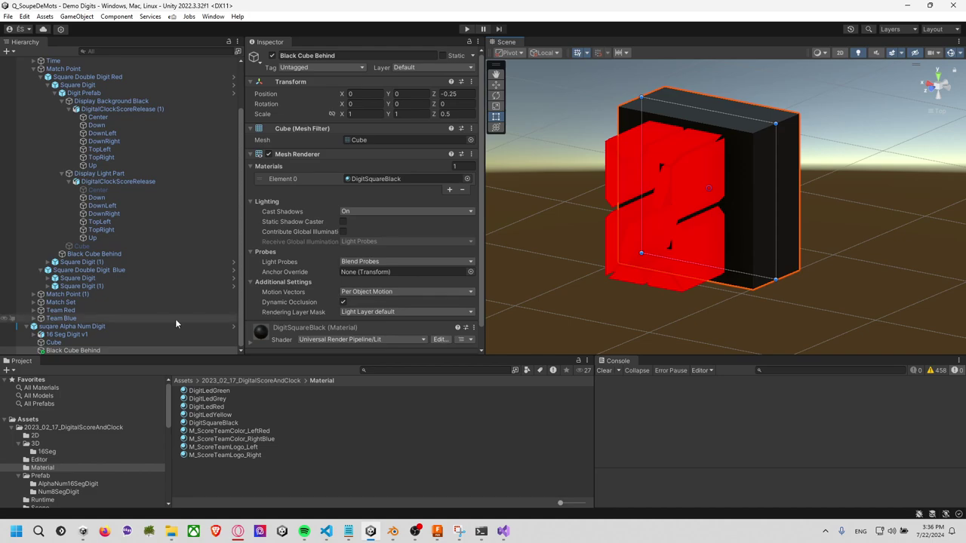
left_click(132, 326)
scroll(392, 205, "down", 2)
scroll(392, 202, "down", 3)
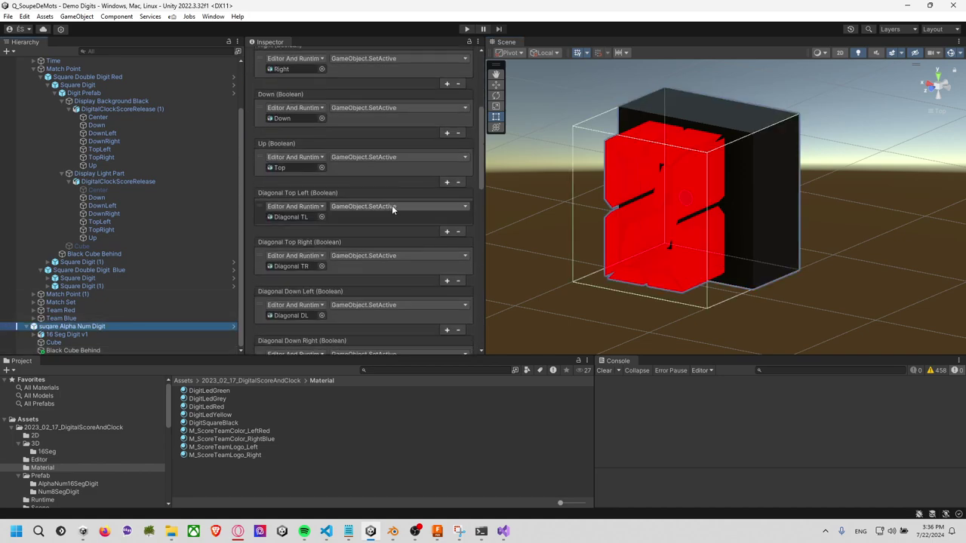
scroll(392, 205, "down", 3)
scroll(400, 207, "down", 3)
scroll(392, 227, "down", 2)
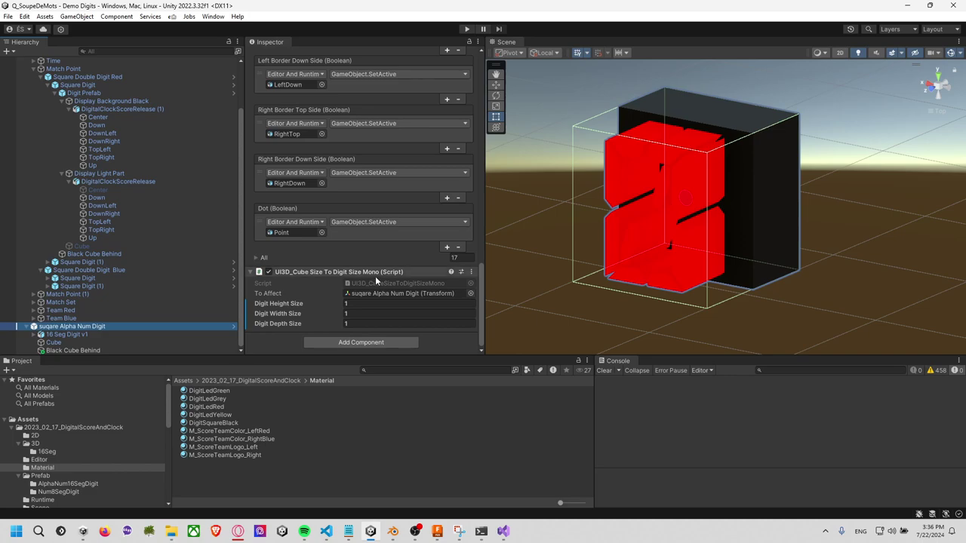
Reset the size script to default digit sizes and set Digit Height Size to 0.018
right_click(379, 273)
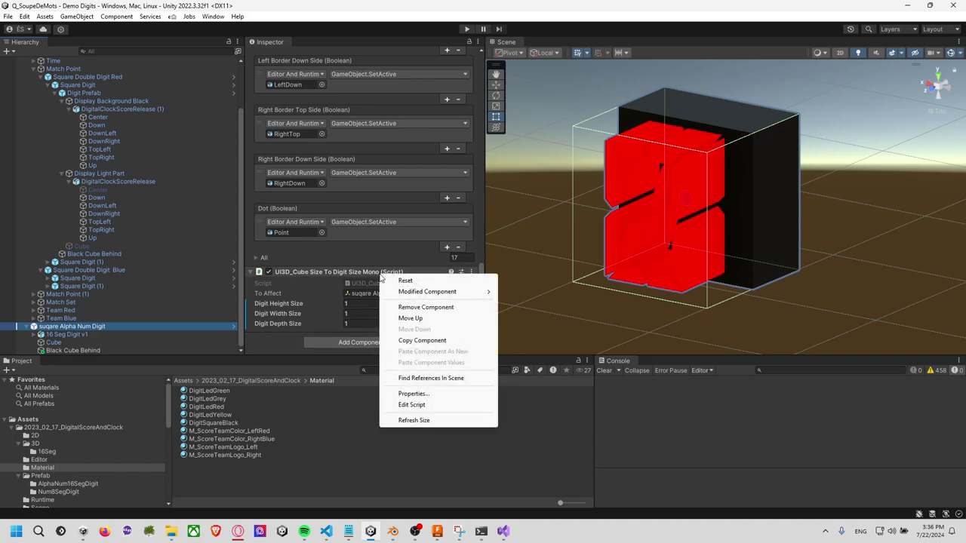
left_click(431, 280)
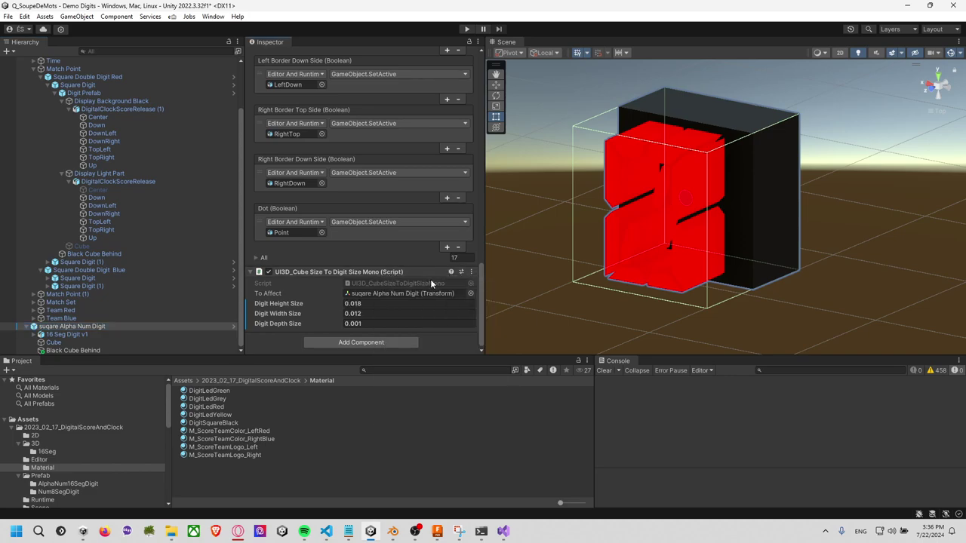
left_click(388, 306)
type("0.0")
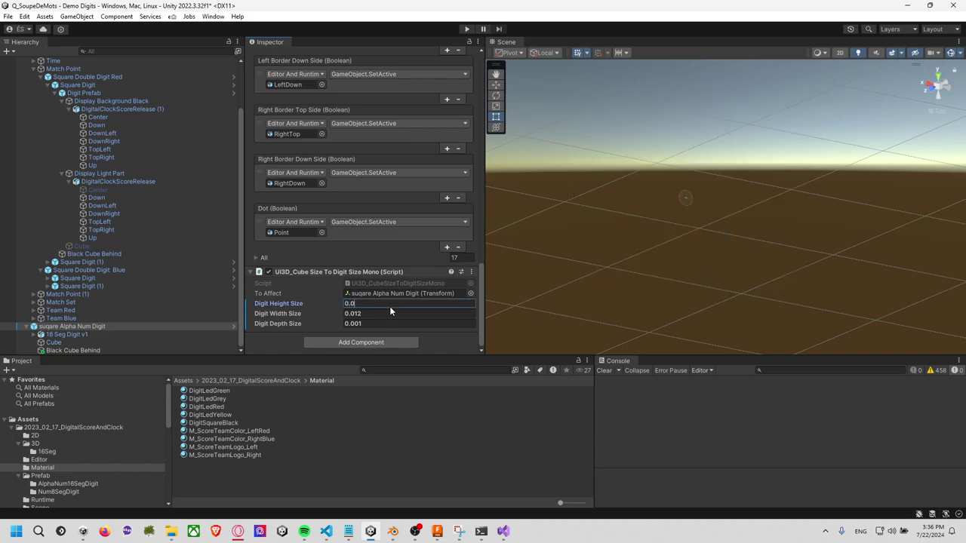
type("18")
left_click(158, 343)
Frame the Alpha Num Digit, inspect it from several angles, and select the backing panel and RightTop segment
double_click(179, 325)
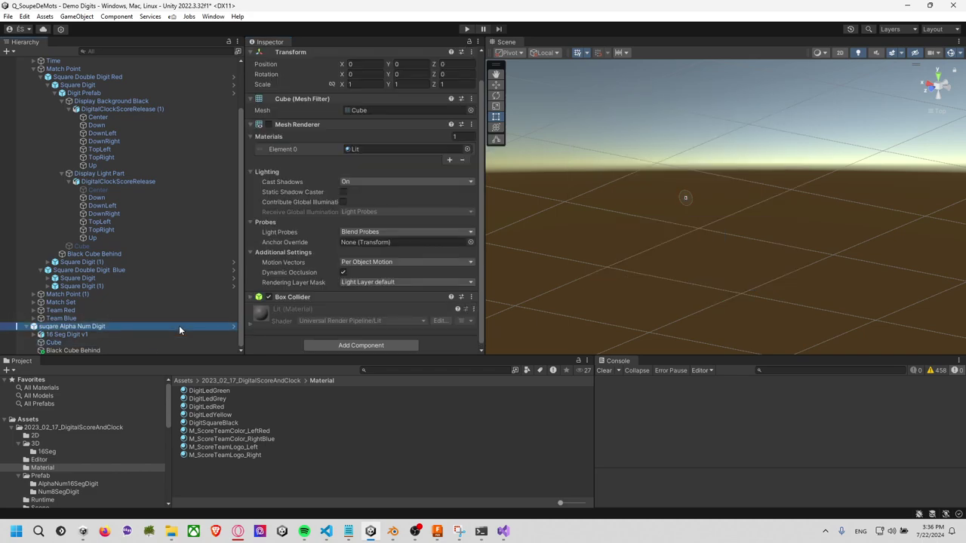
mouse_move(833, 214)
left_mouse_down("alt")
mouse_move(695, 235)
mouse_move(881, 237)
left_mouse_up("alt")
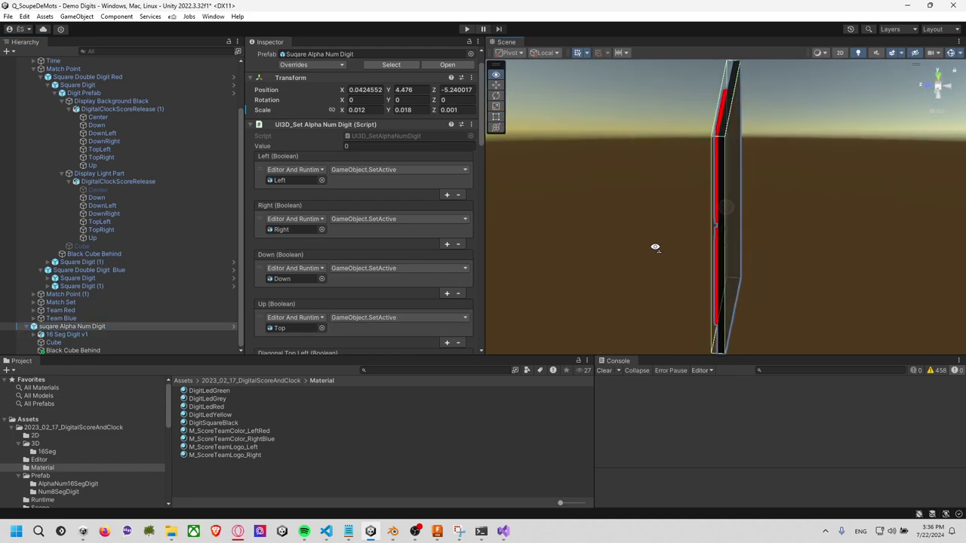
left_click(881, 238)
left_click_drag(725, 243, 800, 214, "alt")
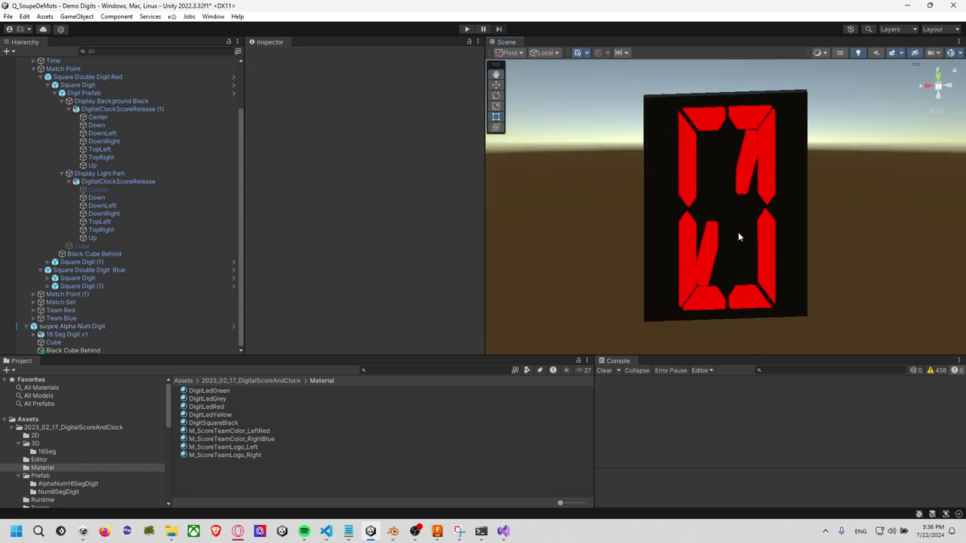
left_click(735, 172)
left_click(718, 178)
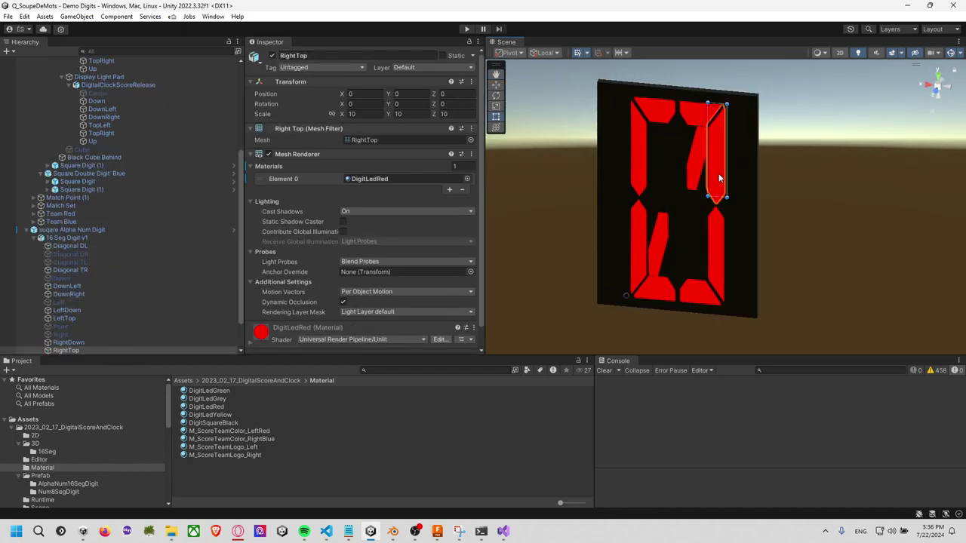
Select the Alpha Num Digit and try Value numbers 1, then 0, 2 and 1
left_click(119, 230)
left_click(377, 177)
type("1")
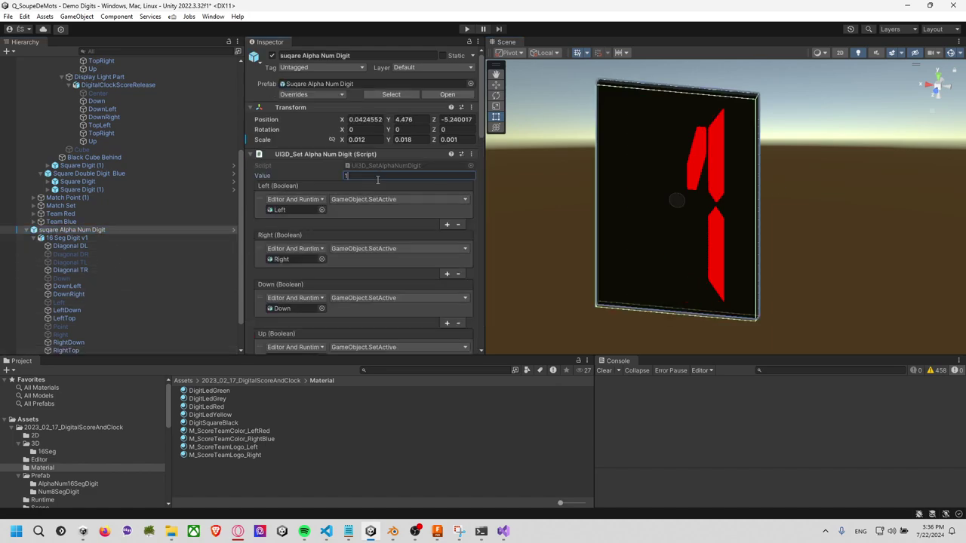
key("BackSpace")
type("0")
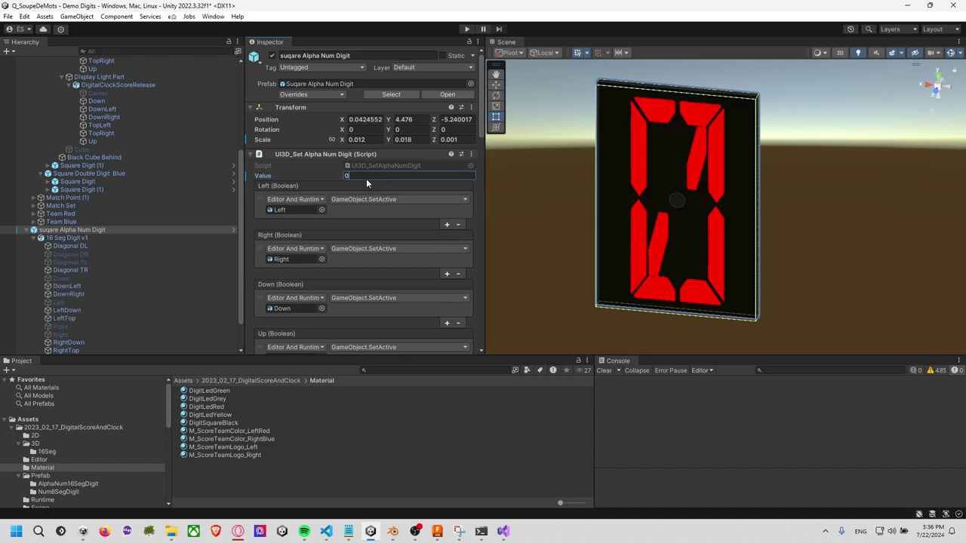
type("2")
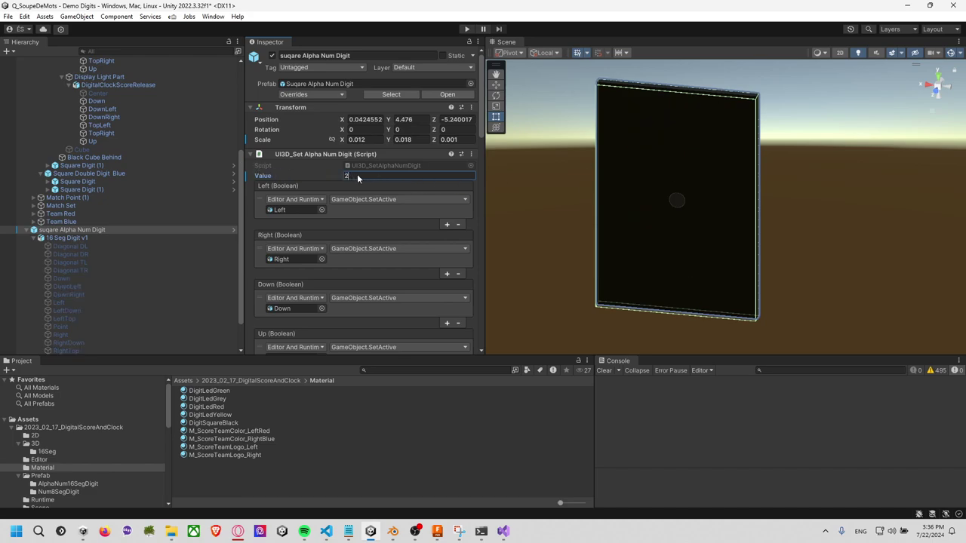
type("1")
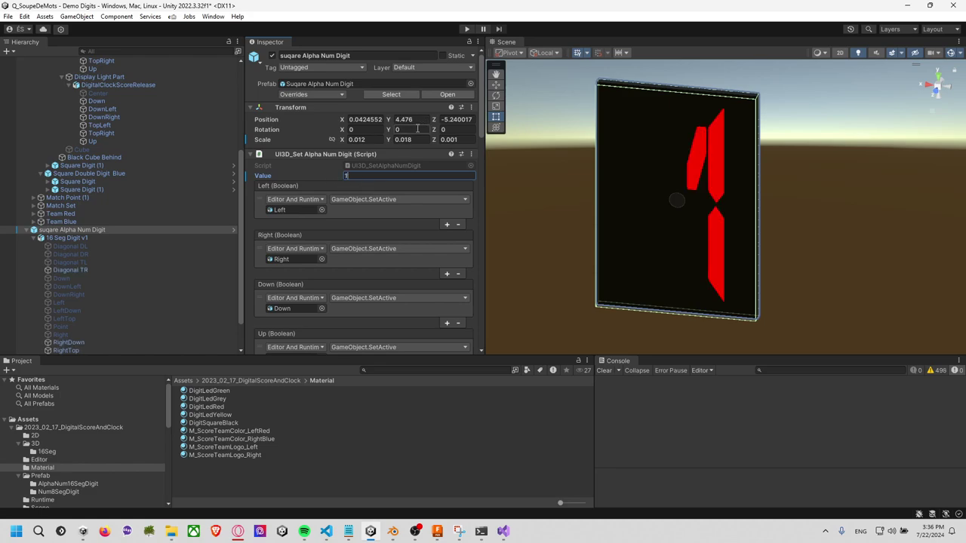
Switch to the Fusion design and dismiss the Job Status window
left_click(416, 534)
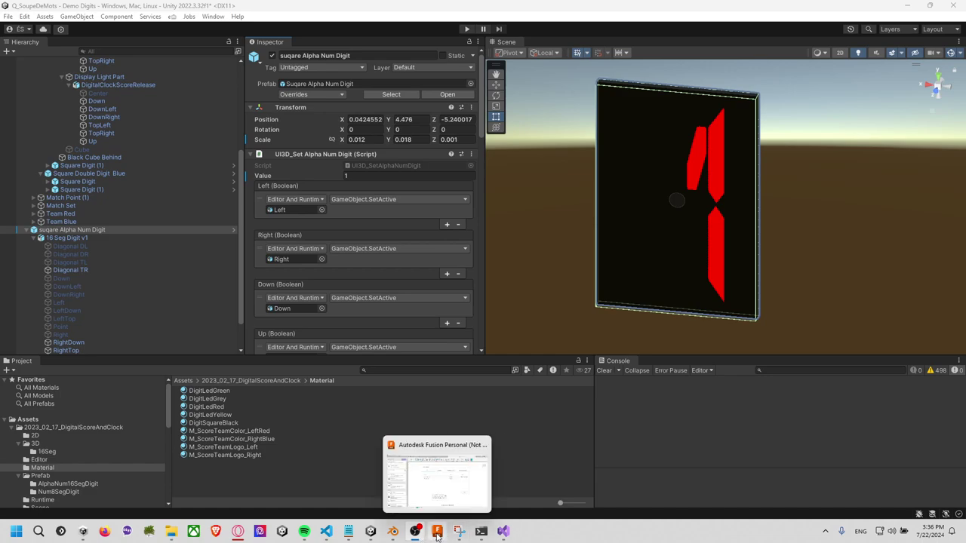
left_click(437, 531)
left_click(716, 357)
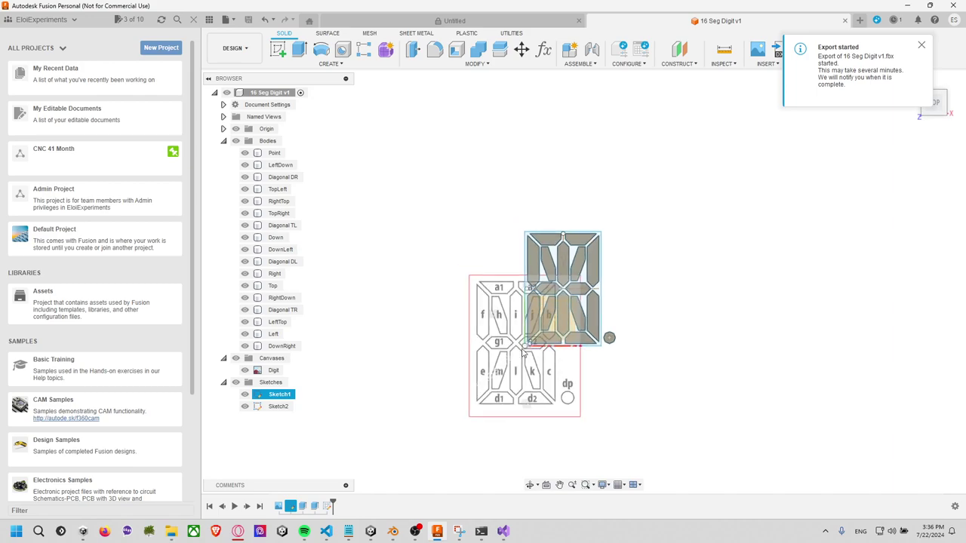
Select Sketch1 and begin deleting it, then cancel the deletion
left_click(270, 392)
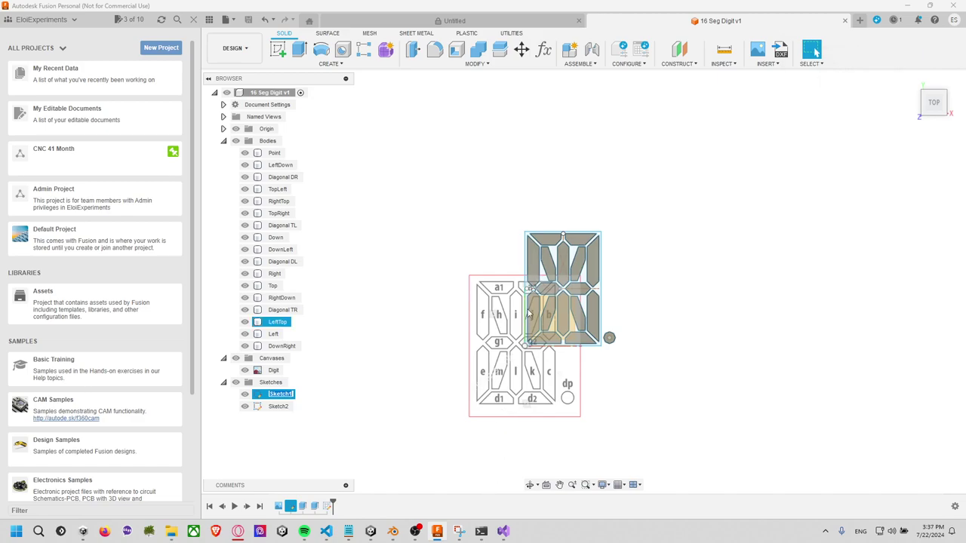
key("Delete")
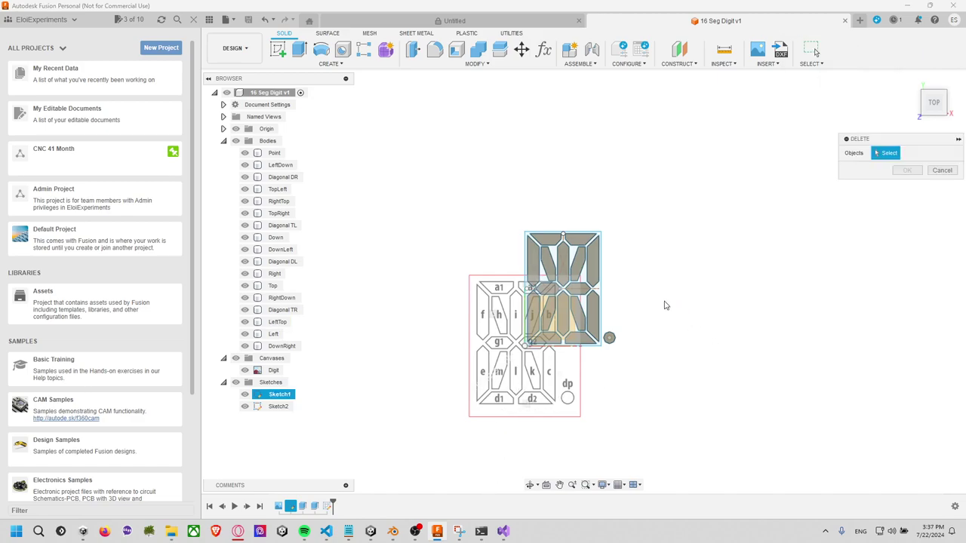
scroll(668, 306, "down", 2)
left_click(946, 174)
scroll(692, 315, "up", 1)
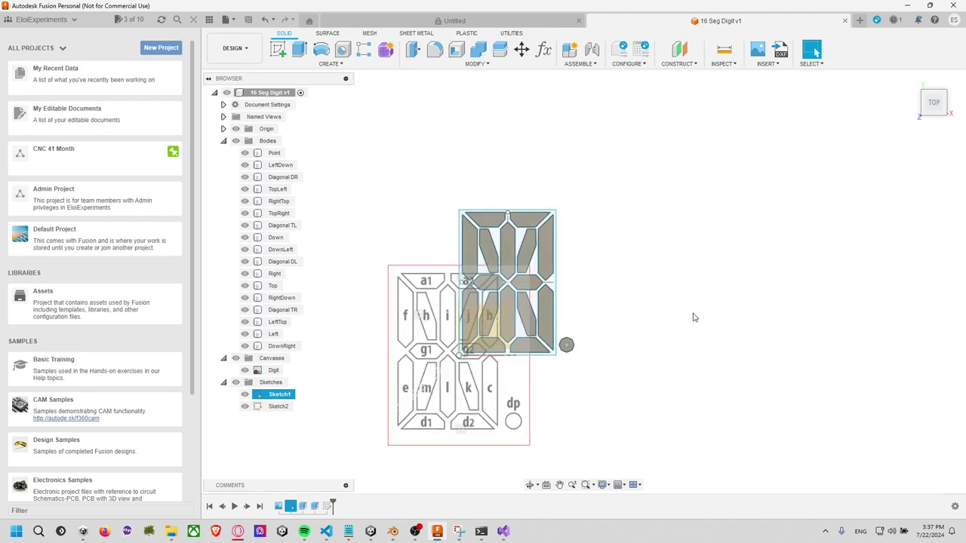
scroll(691, 315, "up", 2)
scroll(620, 254, "up", 2)
Export the 16 Seg Digit v1 design as FBX into the 16Seg folder and return to Unity
mouse_move(596, 241)
middle_mouse_down("shift")
mouse_move(569, 162)
mouse_move(552, 178)
middle_mouse_up("shift")
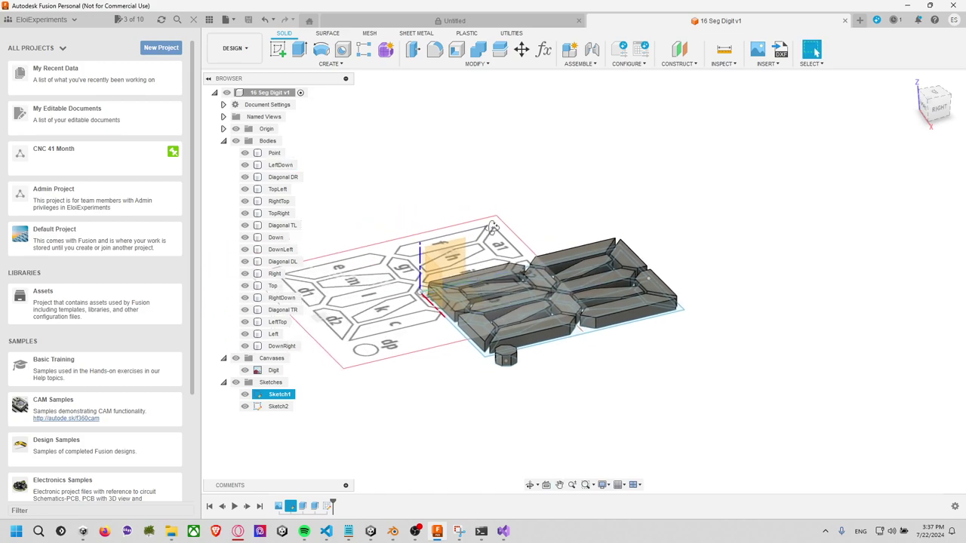
middle_click_drag(490, 227, 363, 136, "shift")
left_click(225, 20)
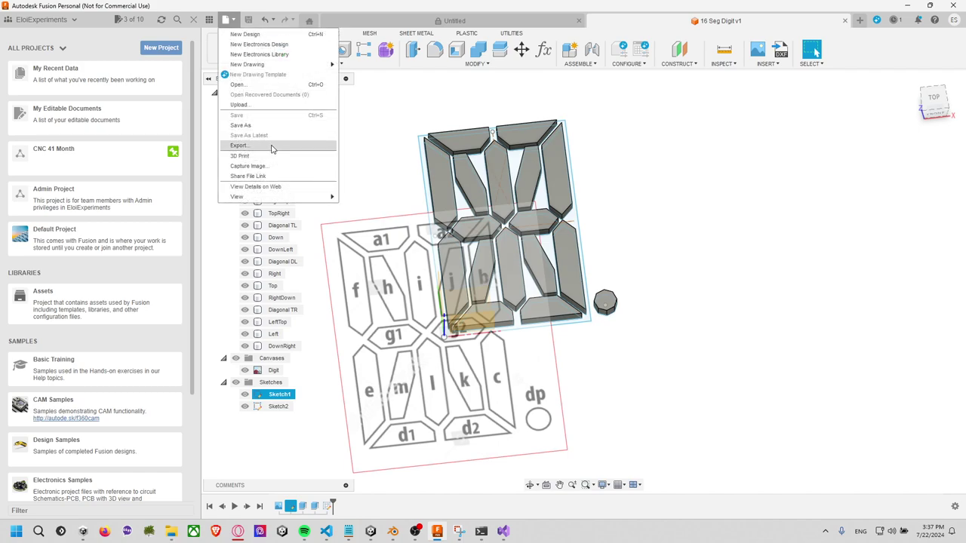
left_click(272, 147)
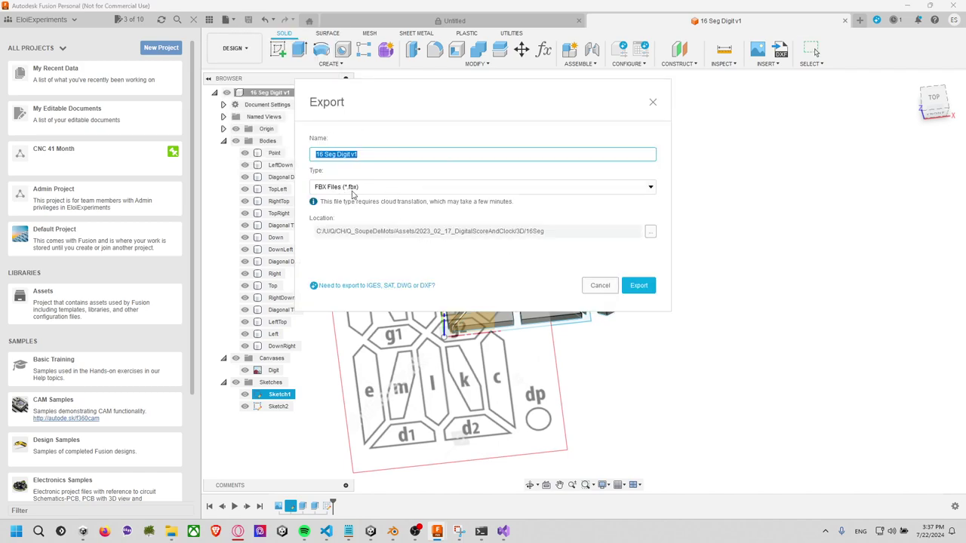
left_click(638, 286)
key("alt+Tab")
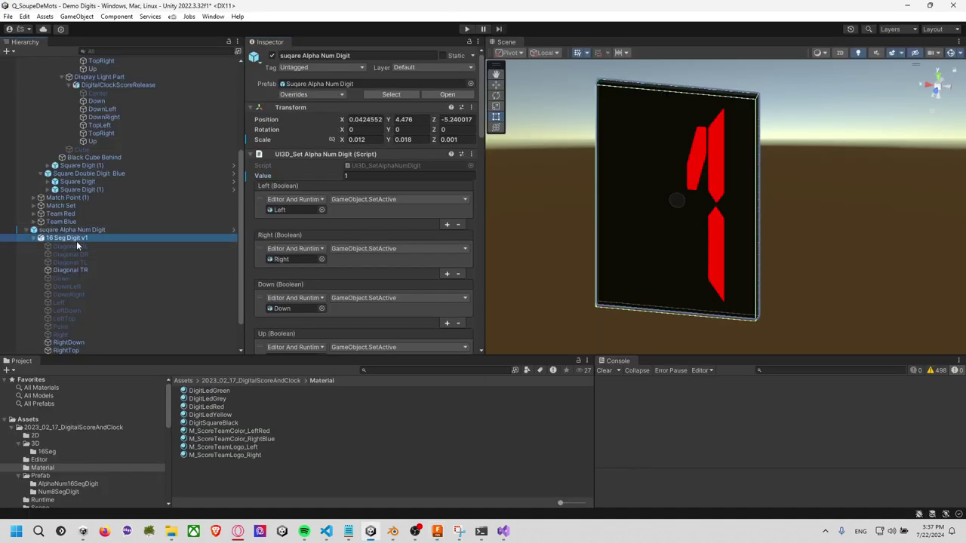
left_click(77, 240)
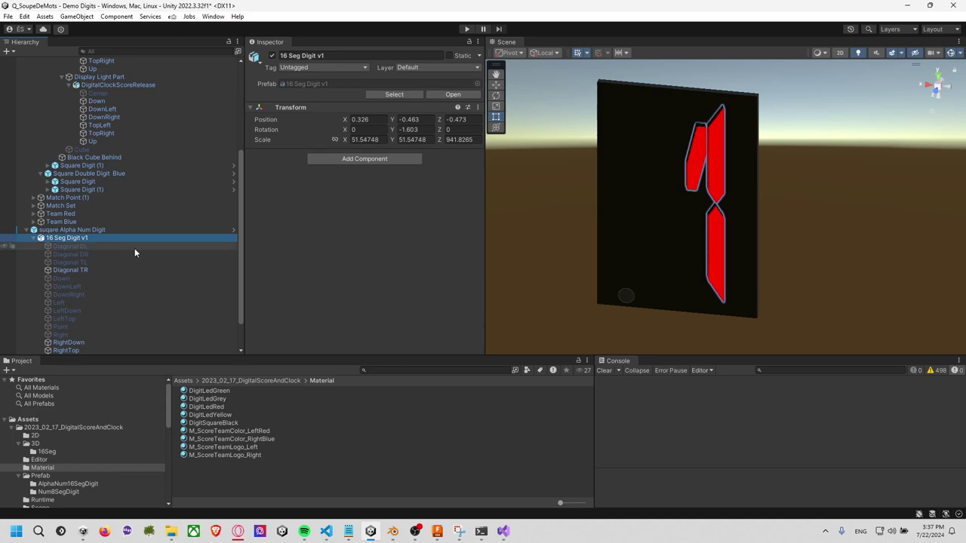
left_click(99, 229)
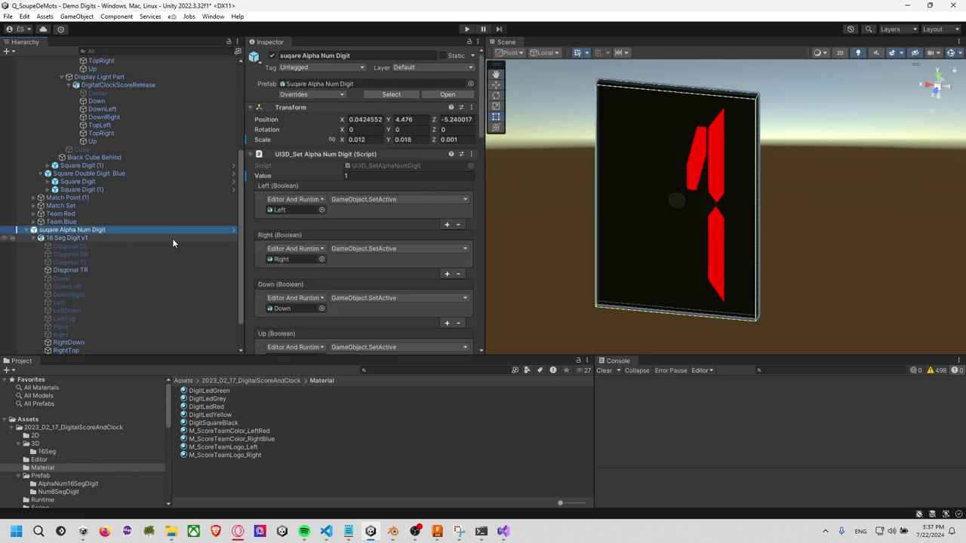
left_click(398, 139)
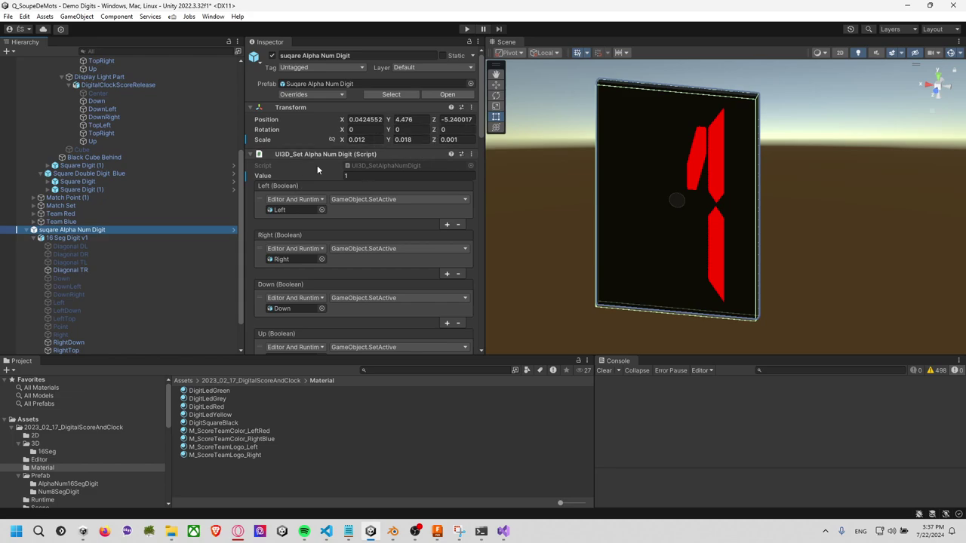
left_click(127, 236)
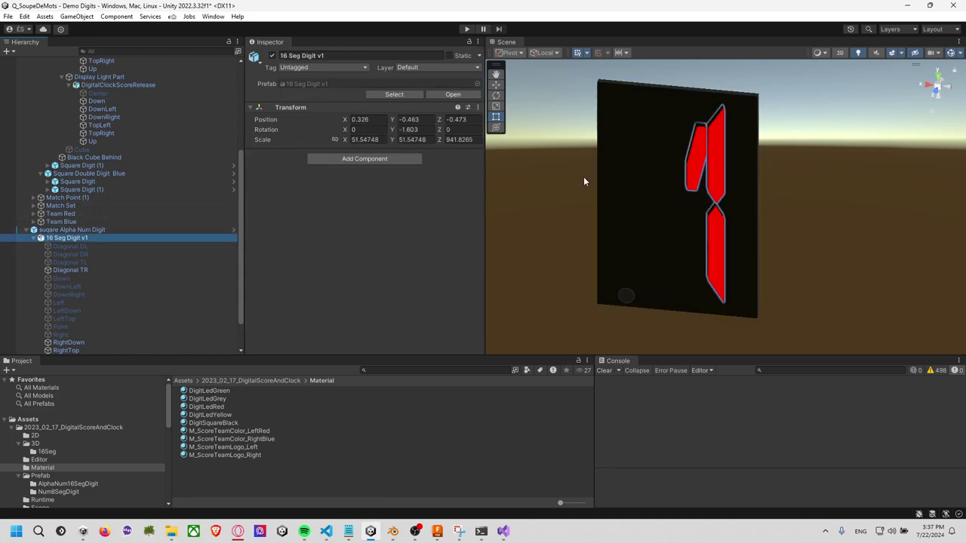
left_click(127, 230)
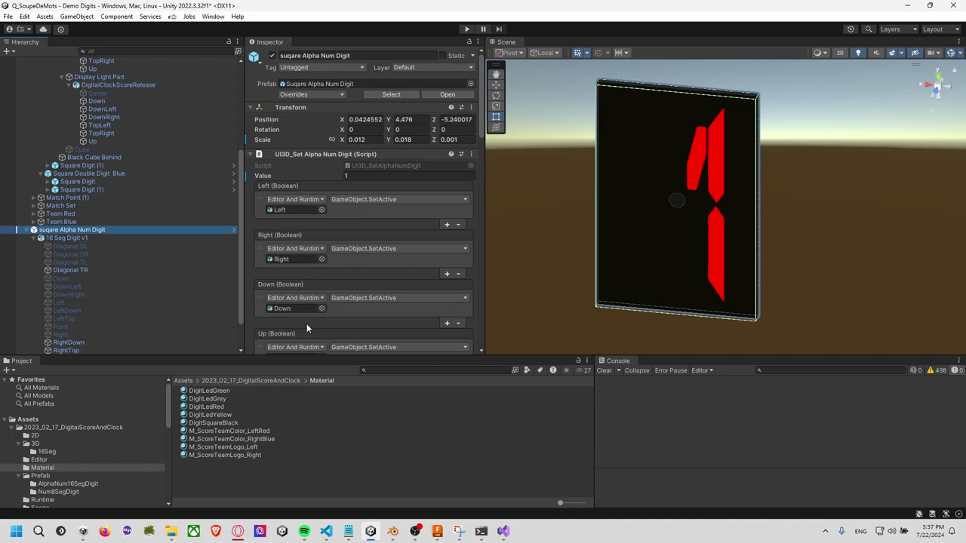
scroll(317, 249, "down", 5)
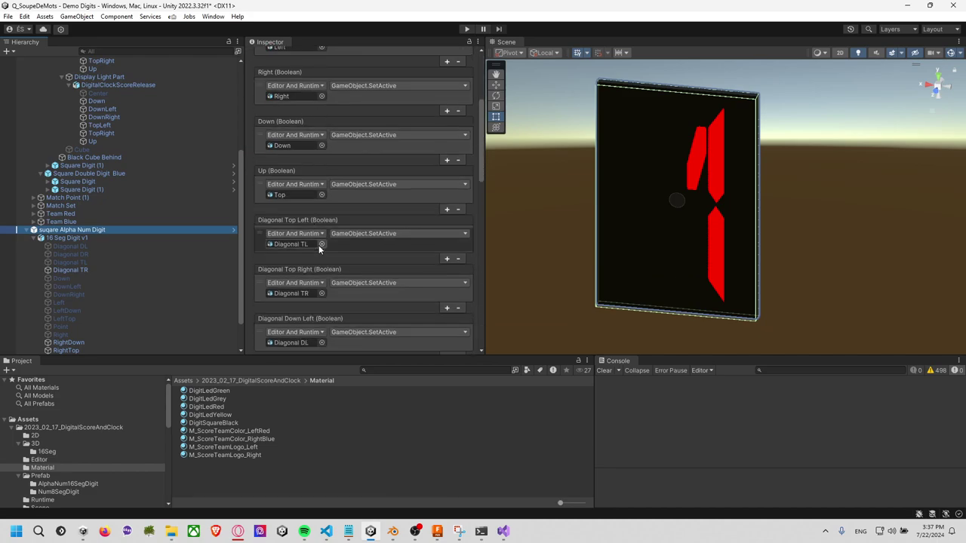
scroll(319, 249, "down", 3)
scroll(318, 246, "down", 3)
scroll(319, 245, "down", 4)
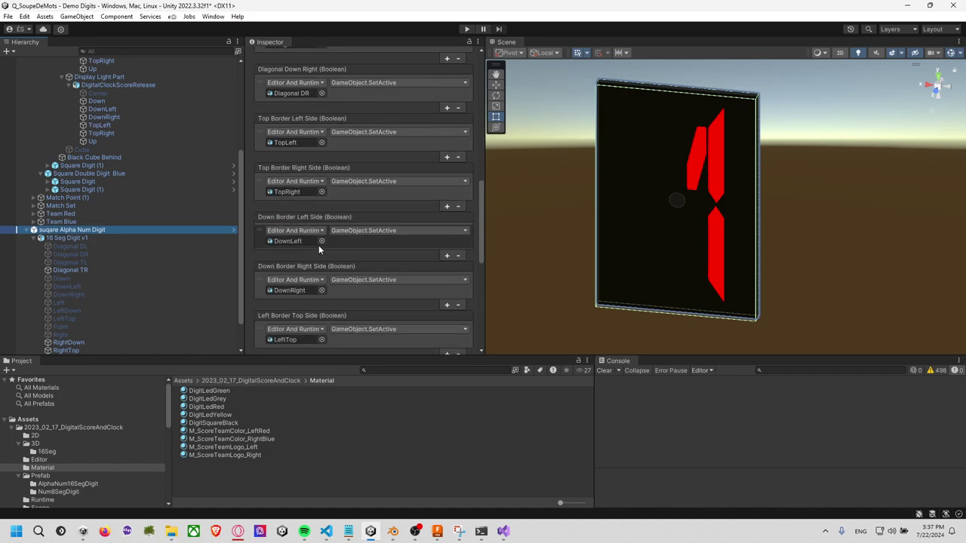
scroll(319, 245, "down", 4)
scroll(318, 246, "down", 4)
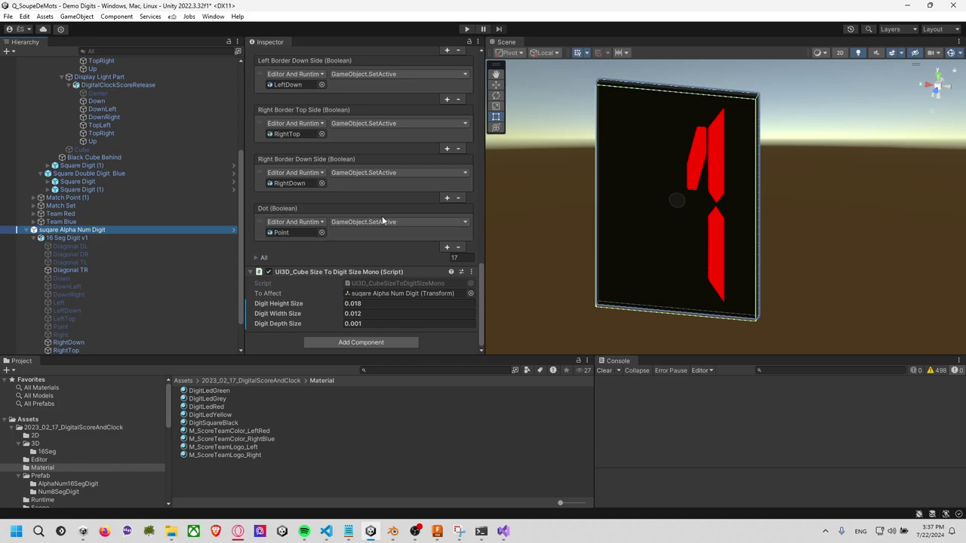
left_click(120, 239)
scroll(120, 254, "down", 2)
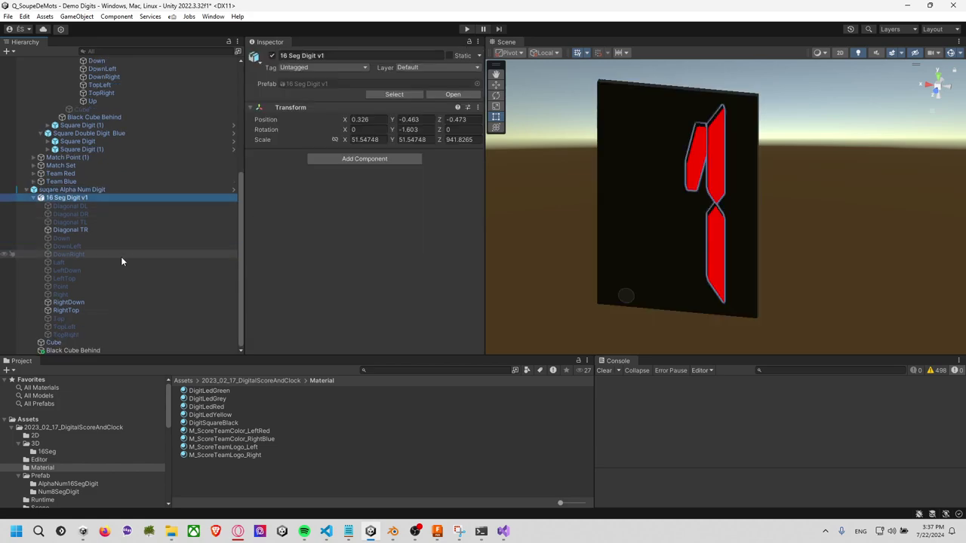
mouse_move(824, 191)
left_mouse_down("alt")
mouse_move(514, 172)
mouse_move(722, 194)
mouse_move(765, 209)
mouse_move(814, 189)
mouse_move(742, 189)
left_mouse_up("alt")
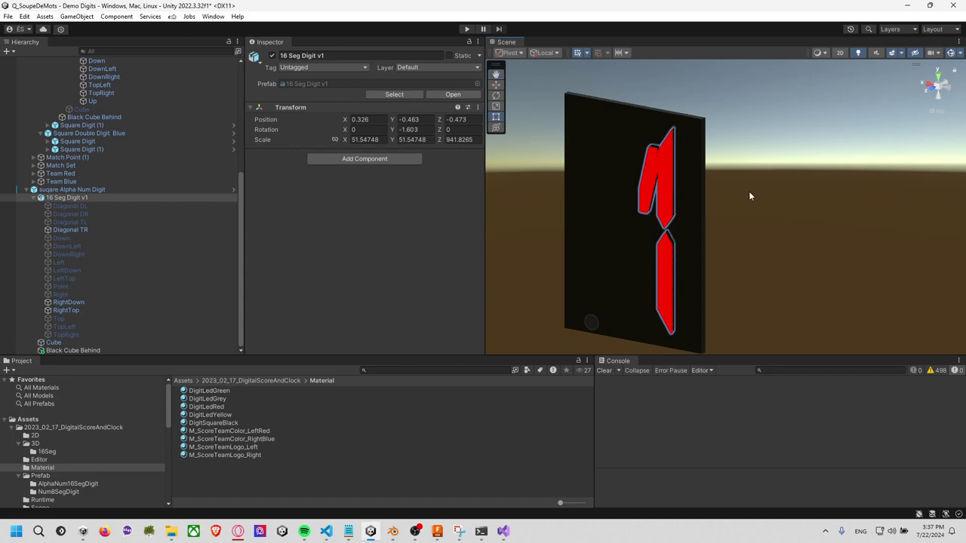
Select package.json in 2023_02_17_DigitalScoreAndClock to show Digital Score And Clock, version 0.0.1
left_click(102, 427)
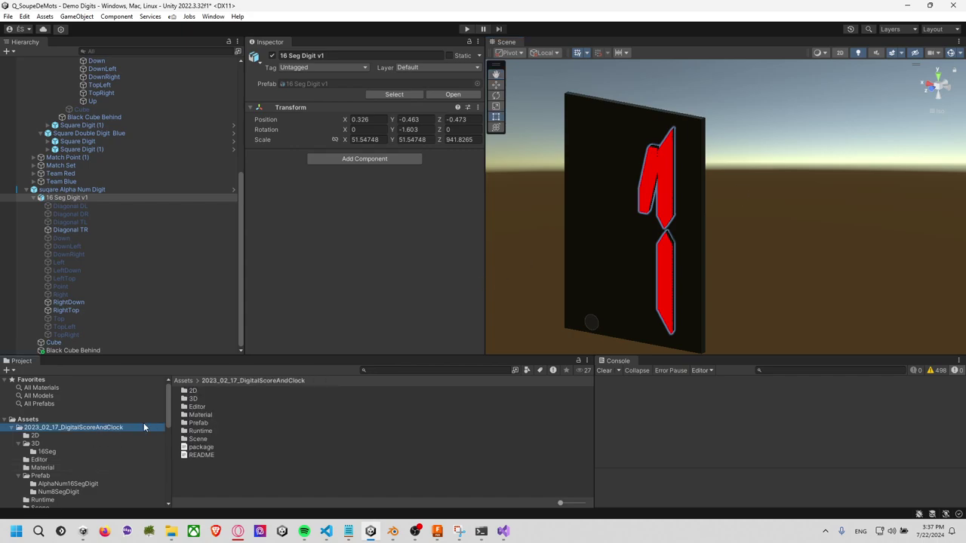
left_click(204, 448)
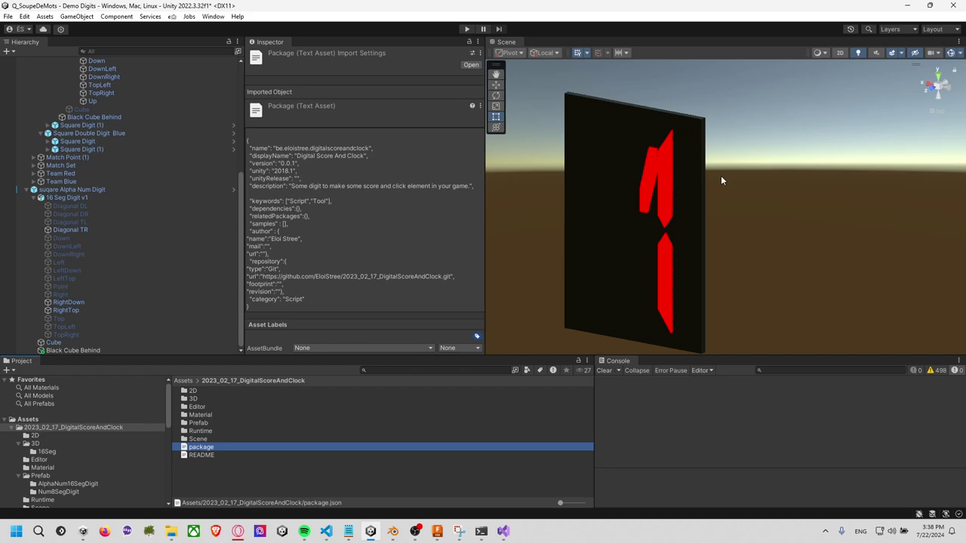
mouse_move(689, 151)
left_mouse_down("alt")
mouse_move(655, 210)
mouse_move(703, 198)
left_mouse_up("alt")
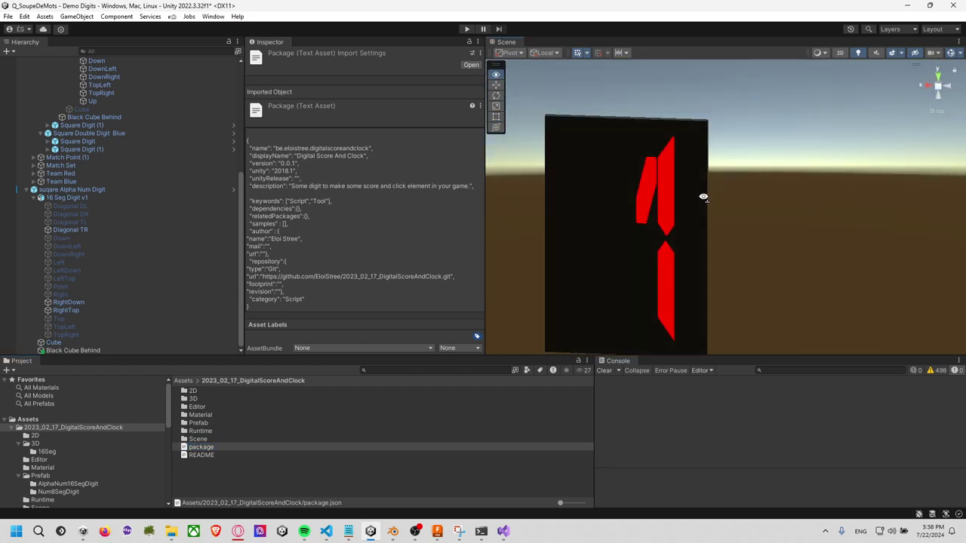
left_click(416, 532)
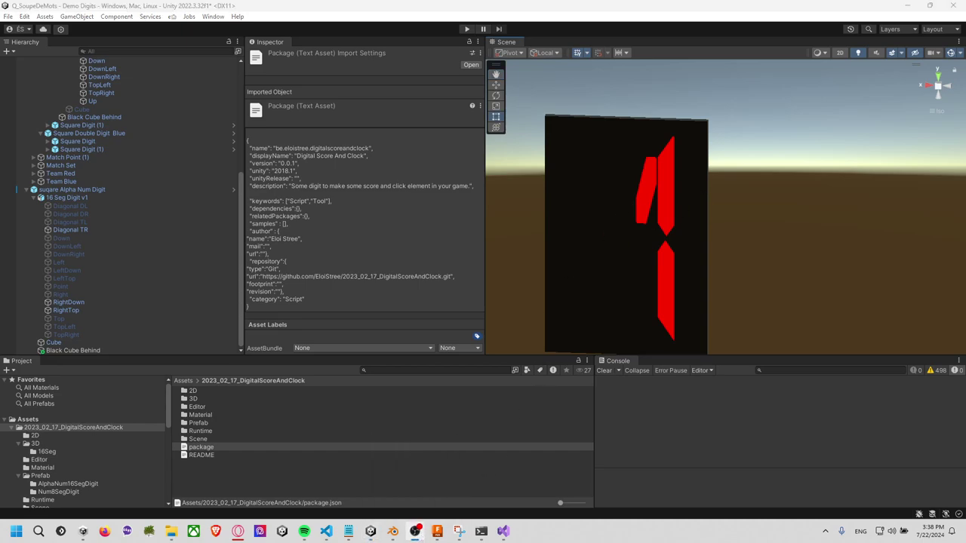